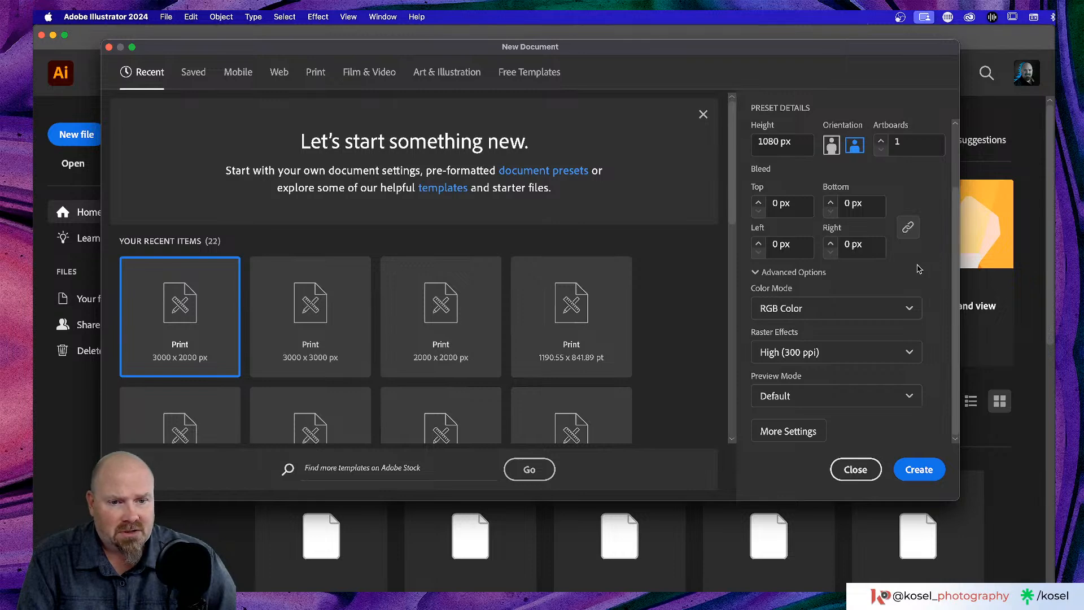
- Create the new blank document and close the Text to Vector Graphic panel
left_click(920, 472)
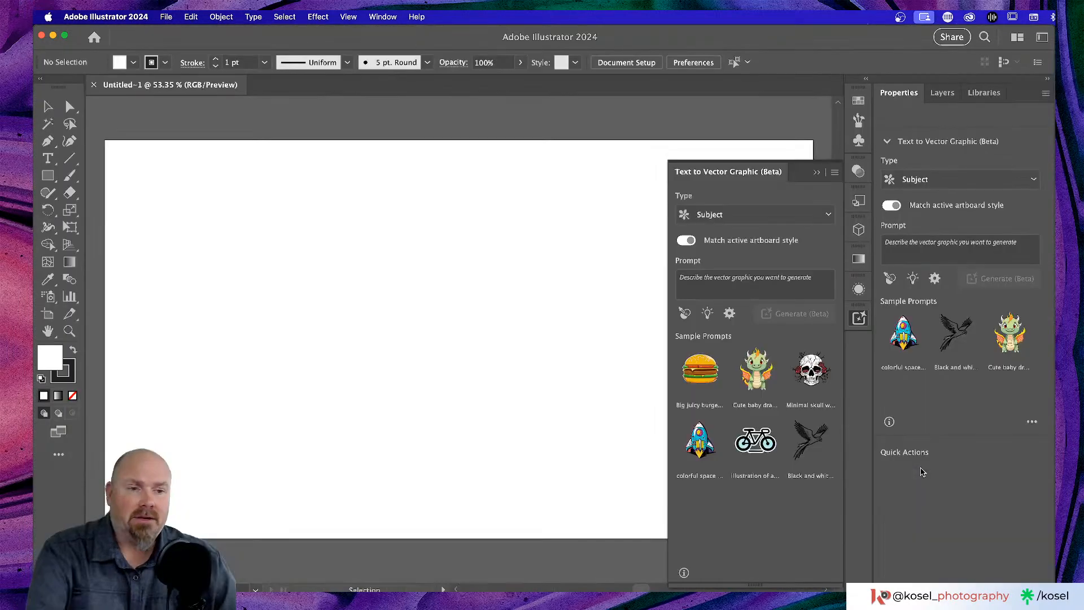
left_click(817, 174)
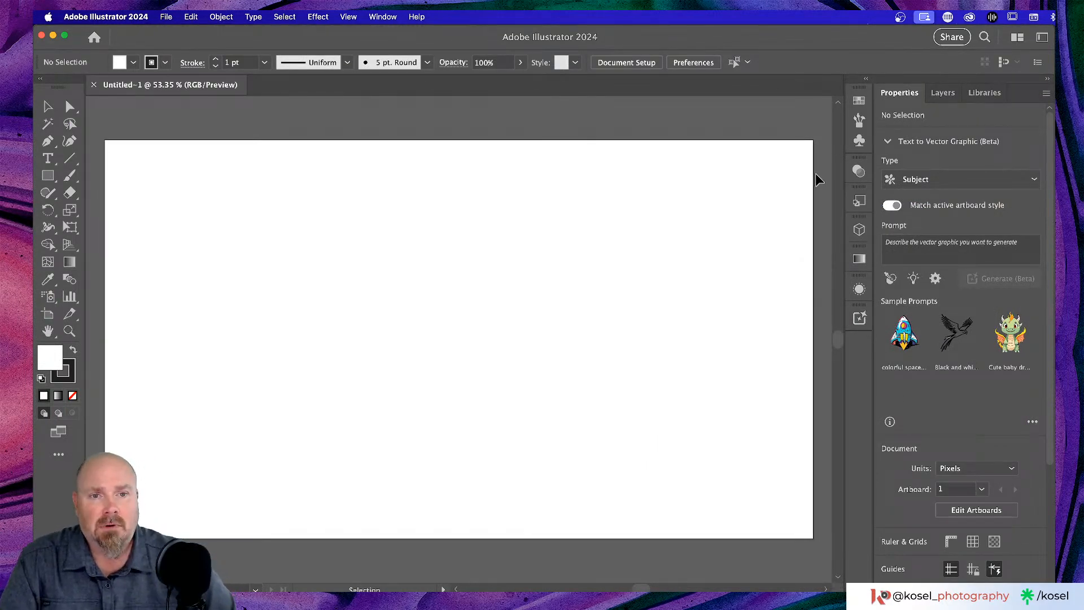
scroll(549, 266, "up", 2)
scroll(549, 266, "left", 1)
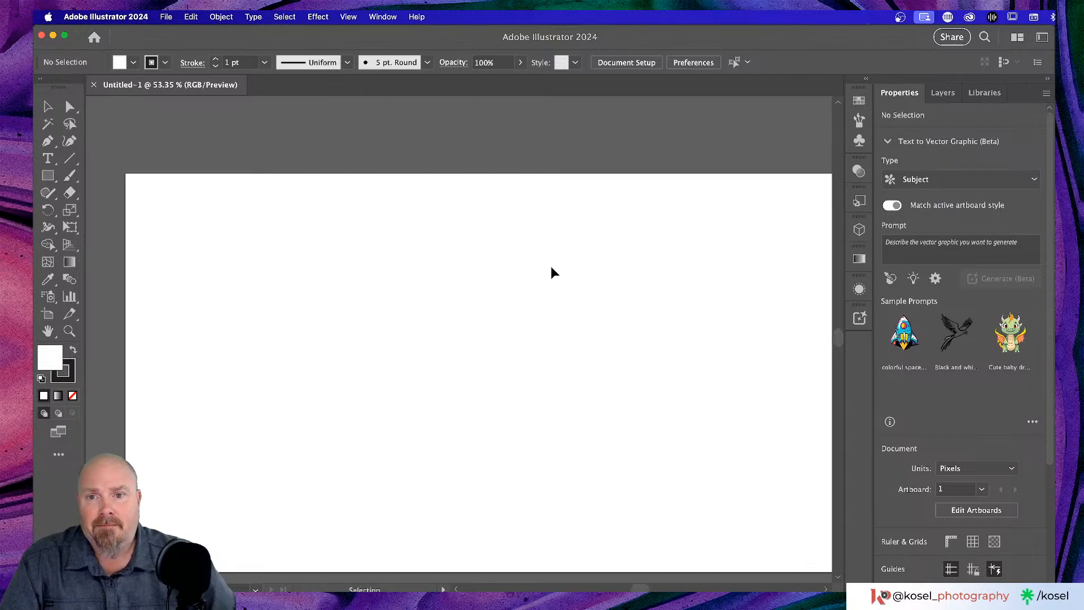
- Switch to the Type tool with T and bring the artboard into view
key("t")
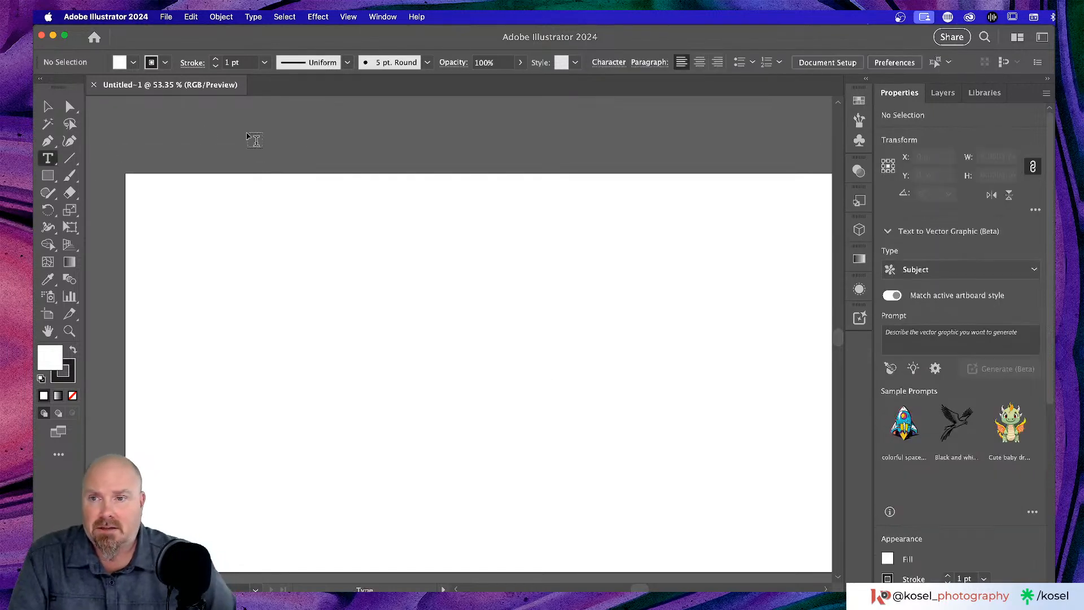
scroll(363, 272, "up", 3)
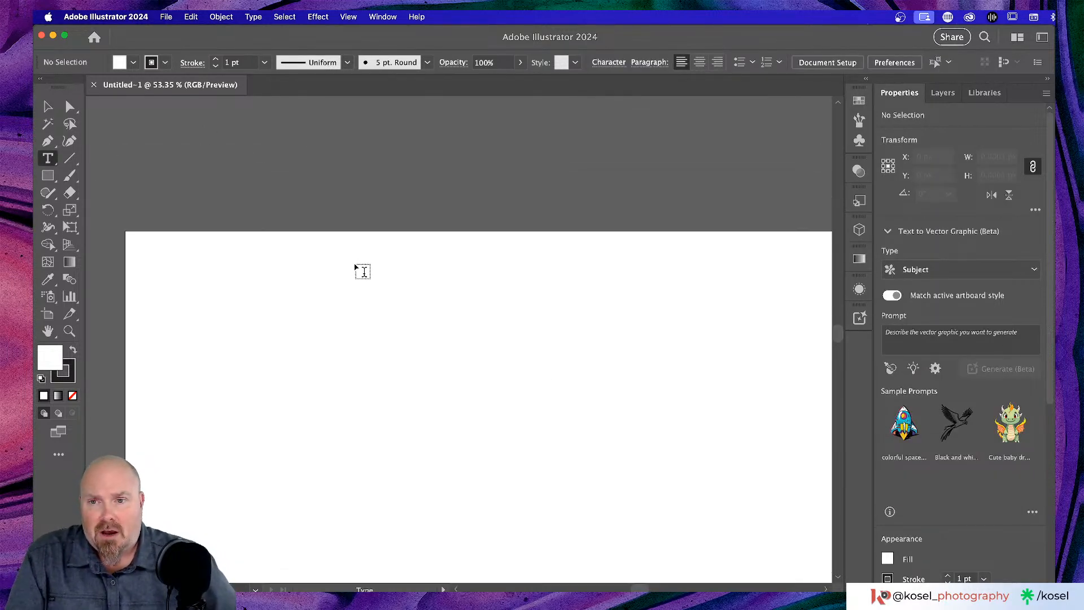
scroll(363, 272, "left", 2)
scroll(363, 272, "down", 2)
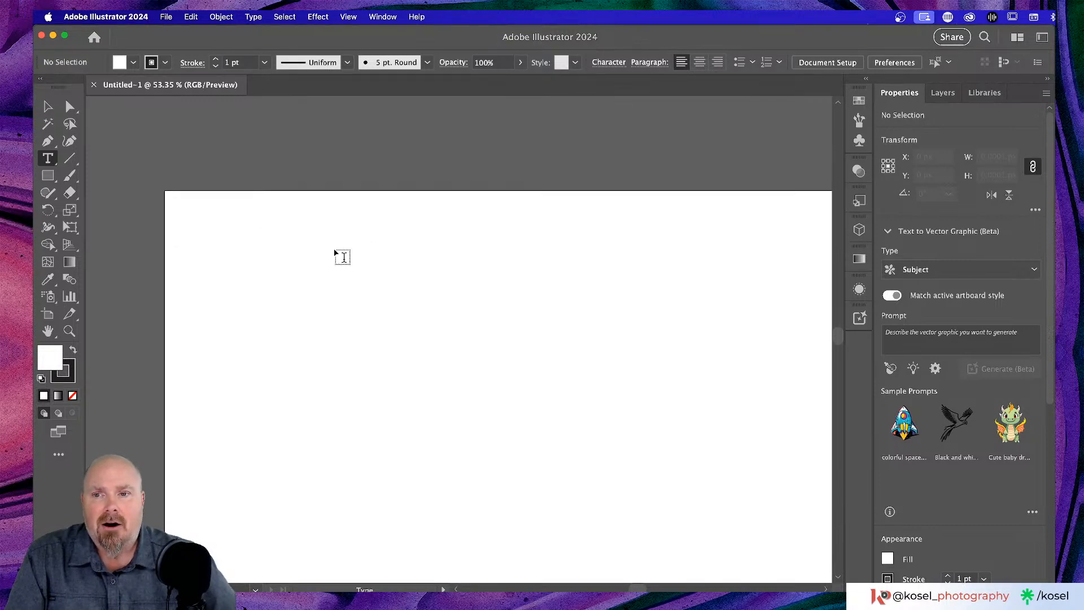
- Type RELINK on the artboard and set its size to 60 pt
left_click(238, 213)
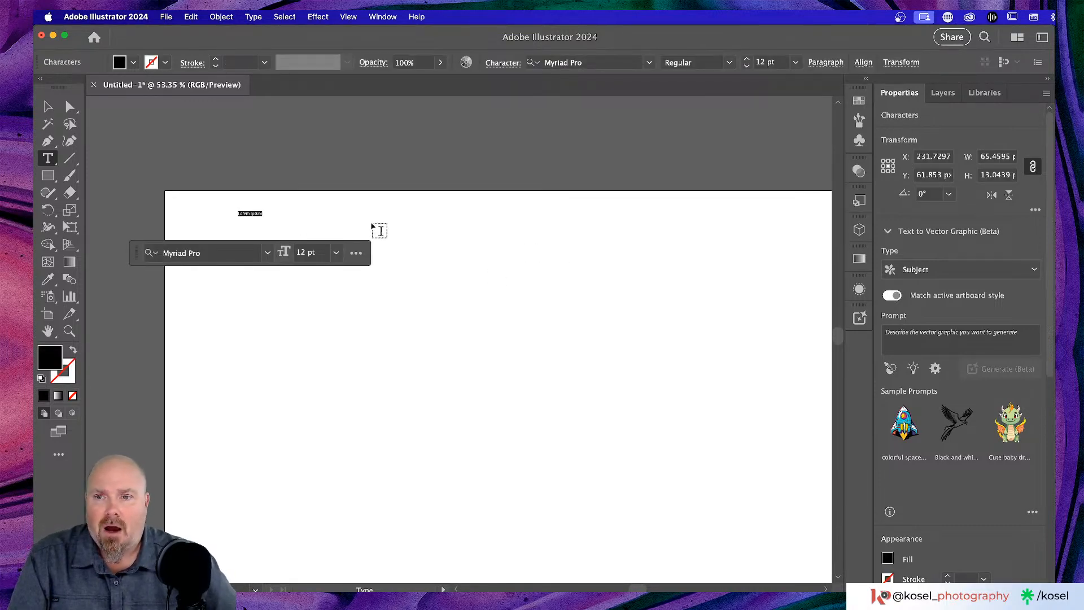
type("RELINK")
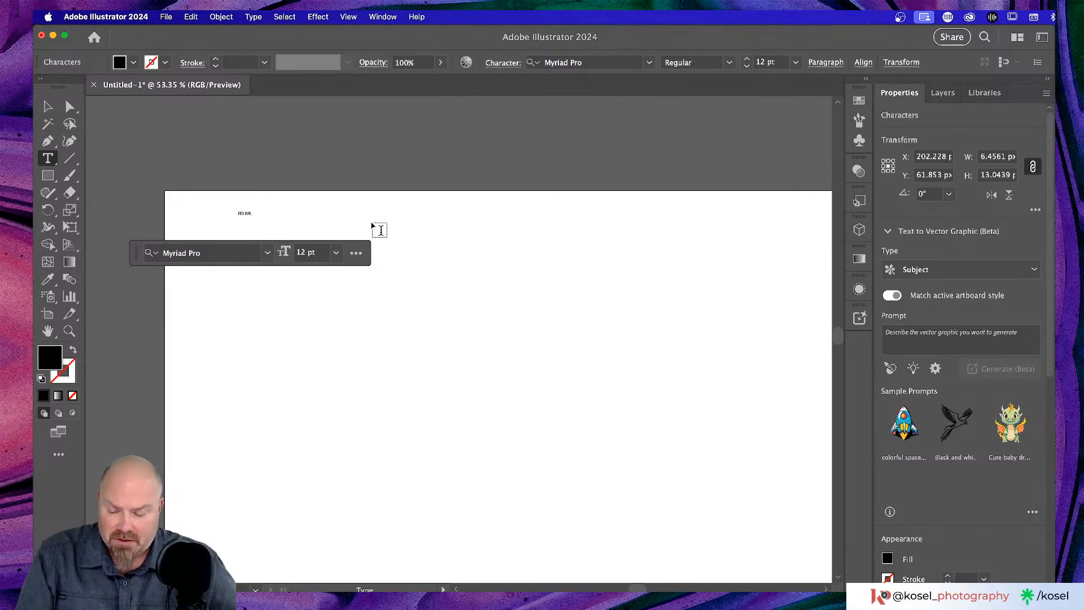
key("super+a")
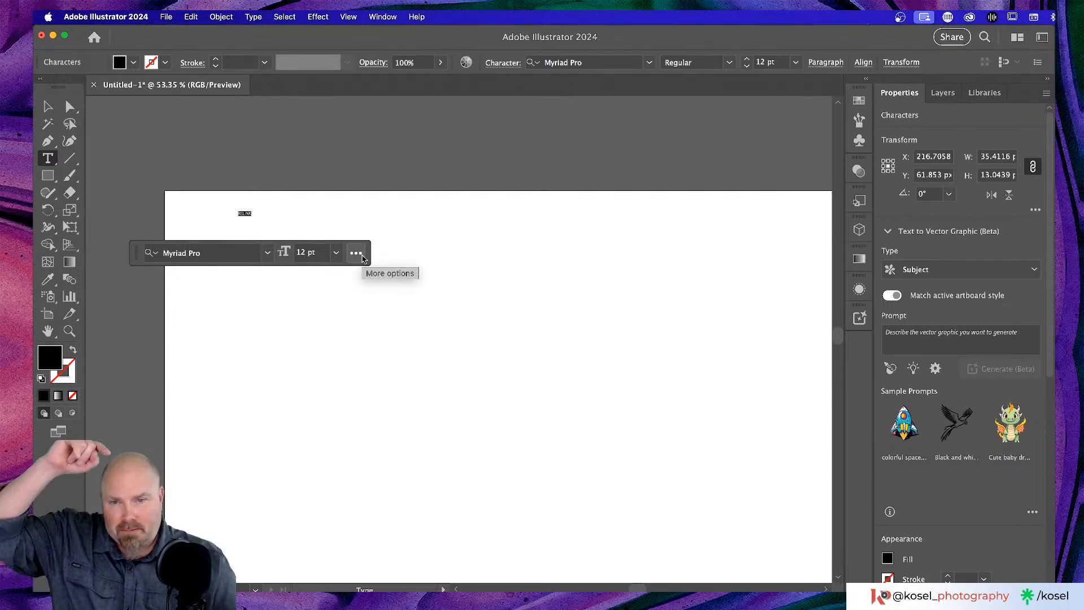
left_click(336, 253)
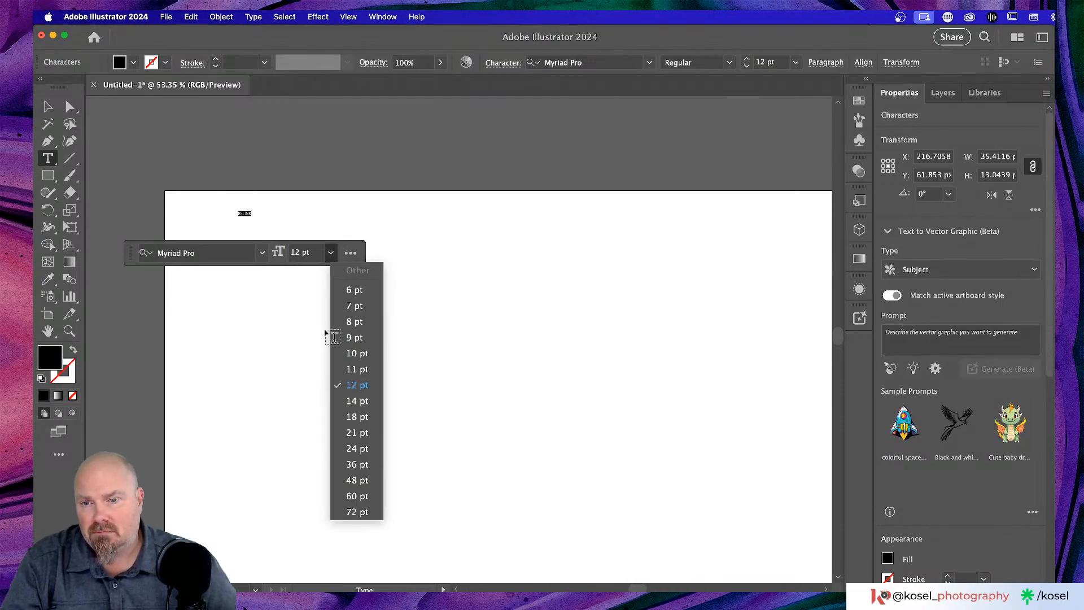
left_click(361, 498)
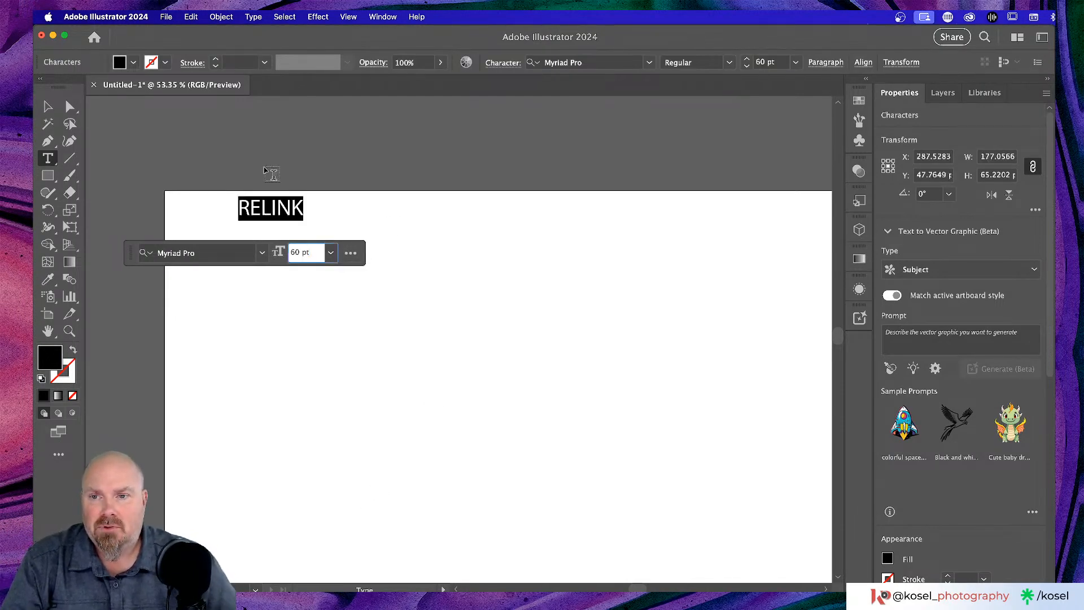
- Scale RELINK up to about 187 pt and move it to the artboard's top-left
left_click(48, 107)
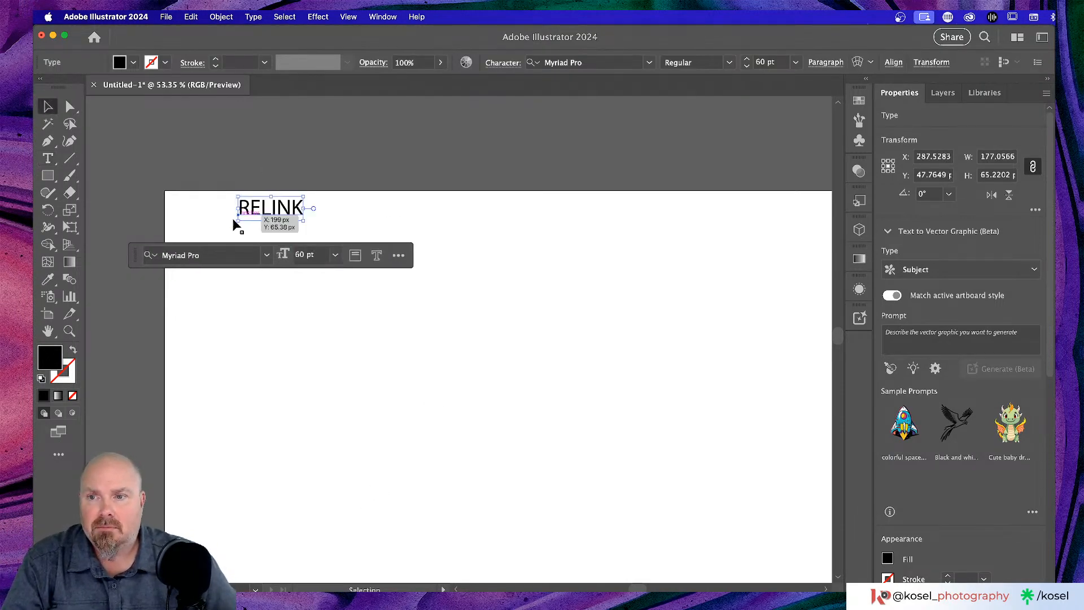
left_click_drag(237, 221, 165, 255)
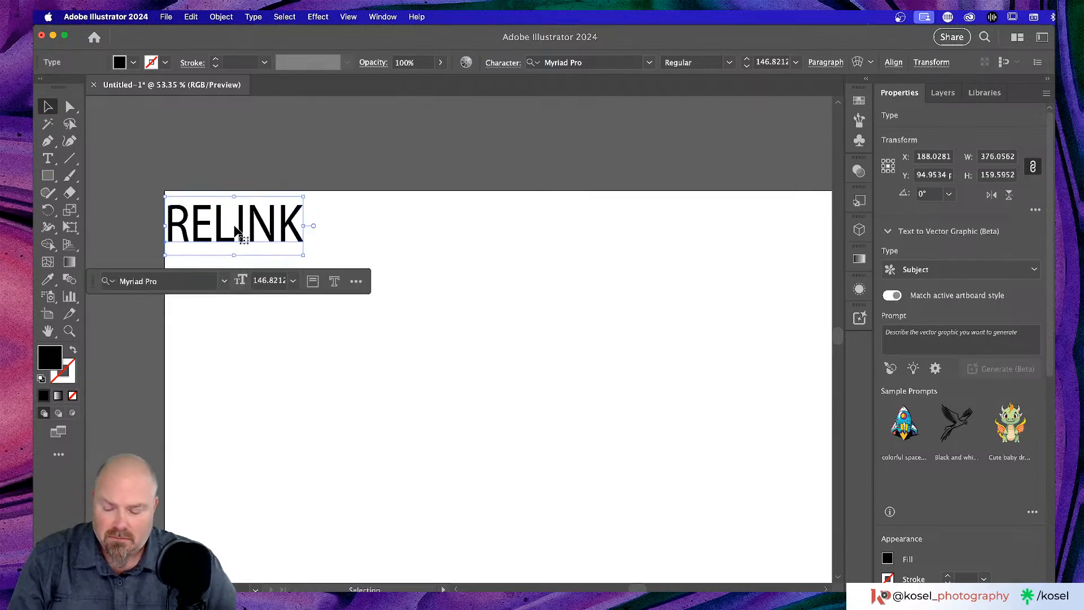
key("super+z")
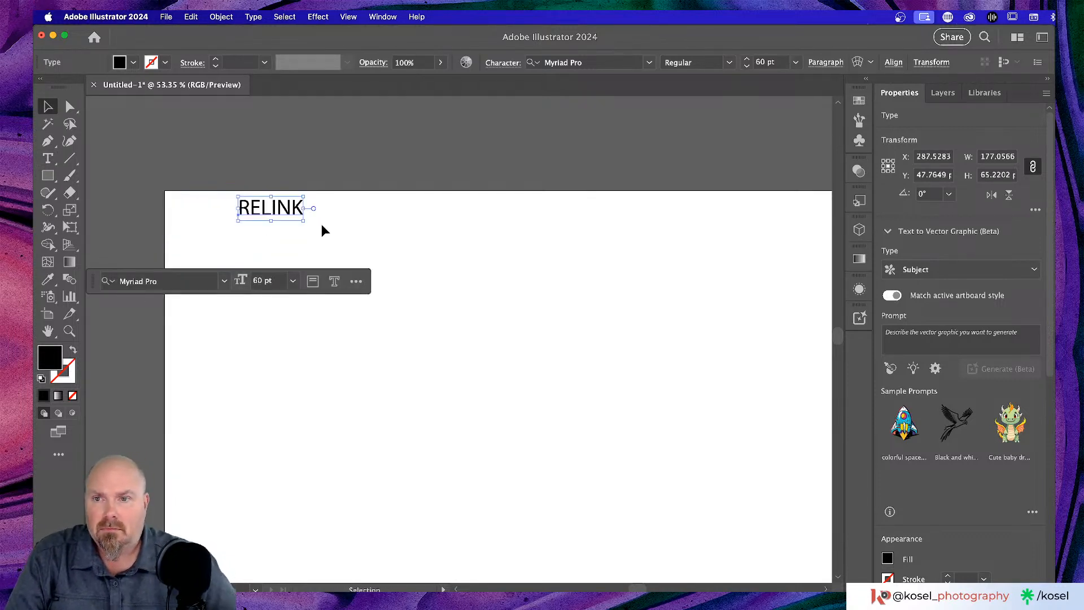
left_click_drag(303, 220, 442, 309)
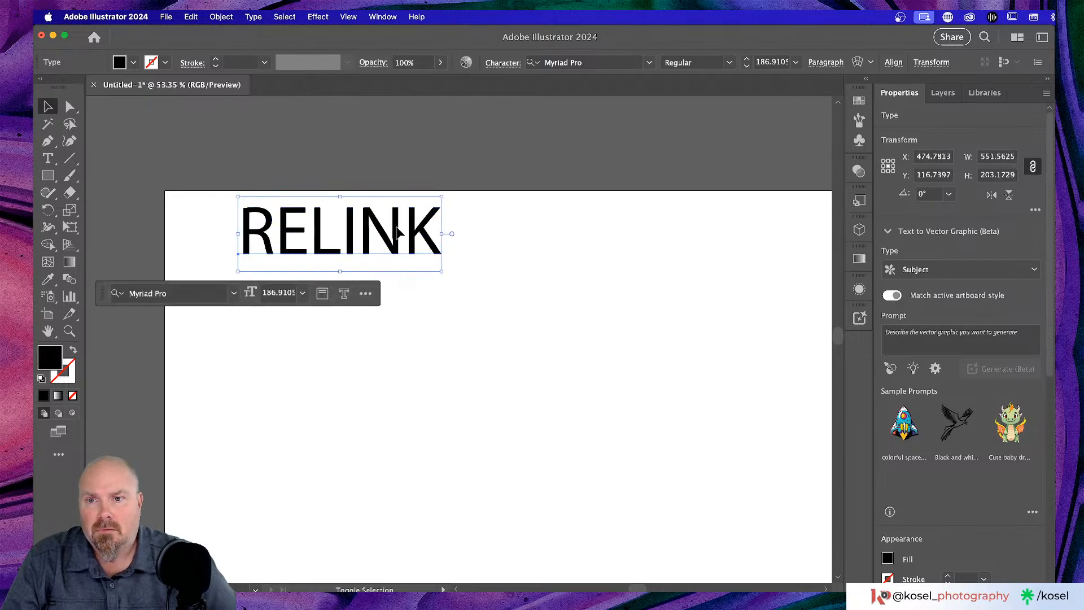
left_click_drag(397, 231, 360, 248)
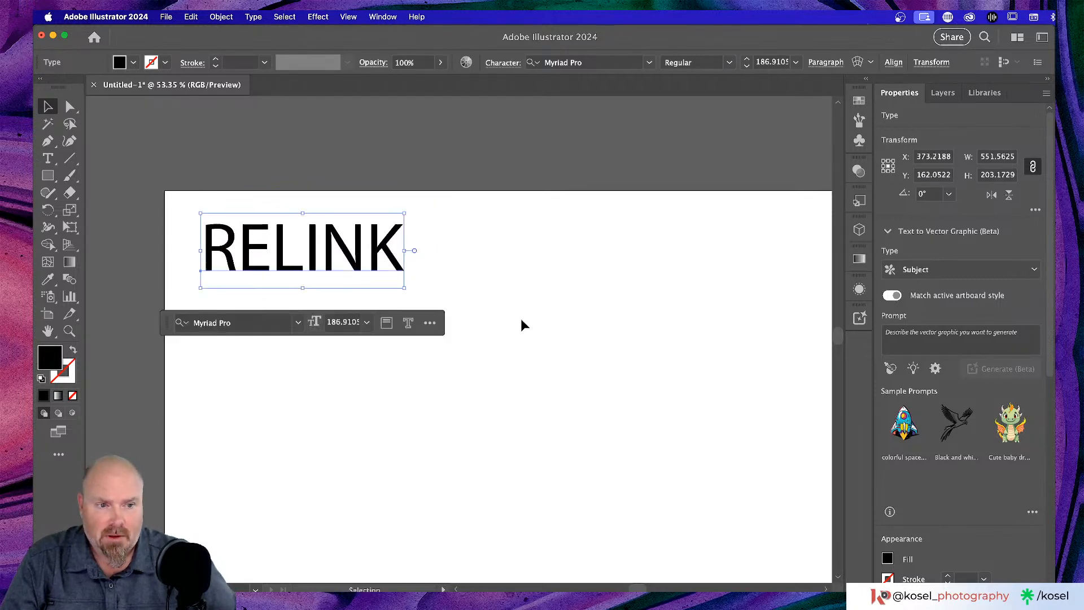
scroll(520, 319, "left", 3)
scroll(521, 319, "down", 3)
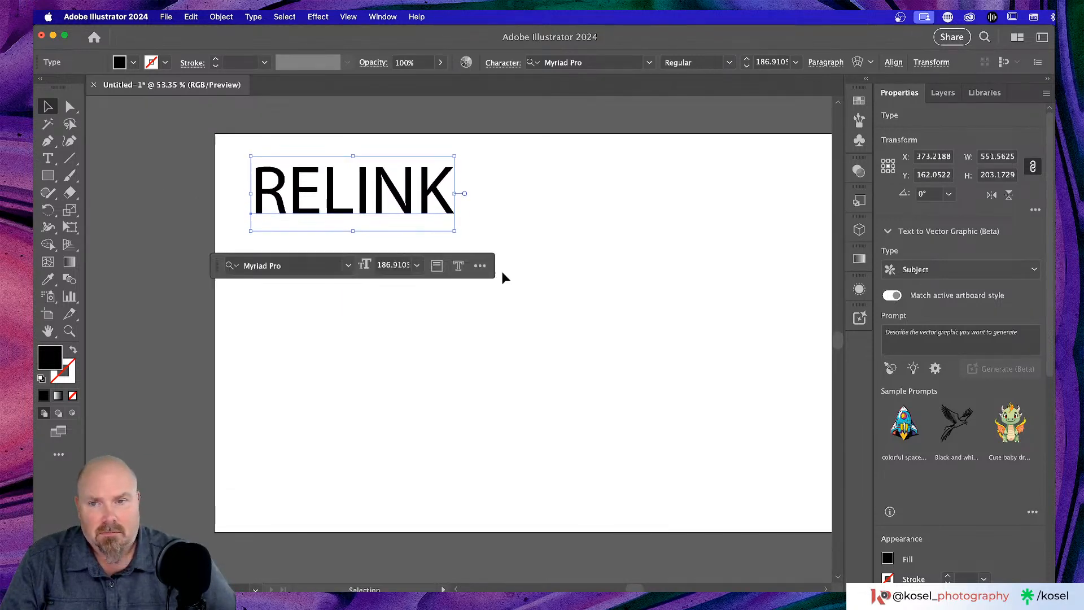
left_click(593, 305)
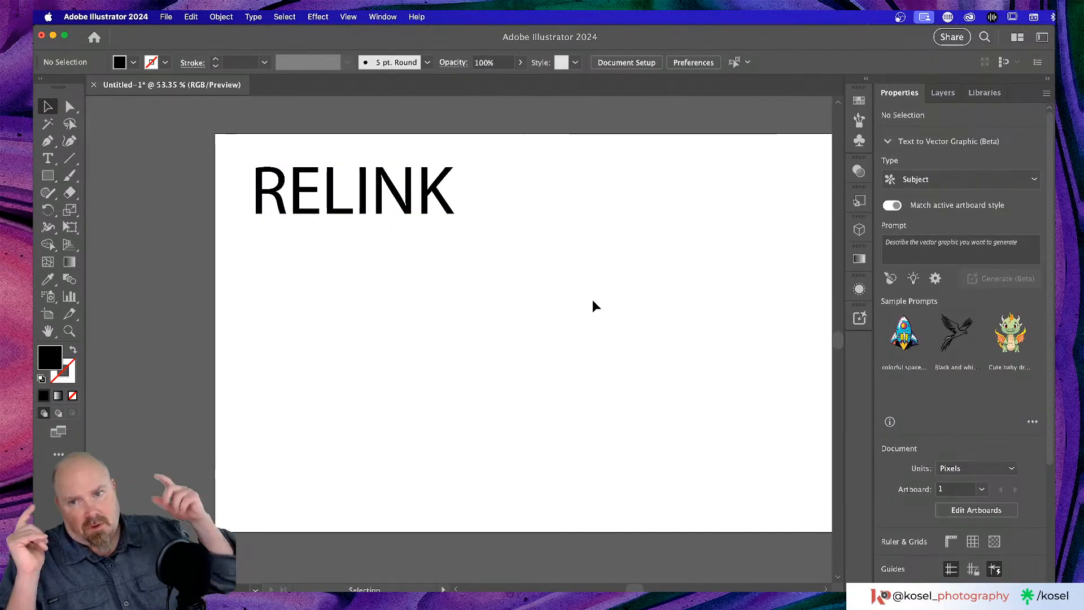
- Duplicate RELINK below itself and retype the copy as 'with' plus the presenter's name
left_click(407, 196)
left_click_drag(408, 196, 398, 259)
key("t")
left_click(360, 266)
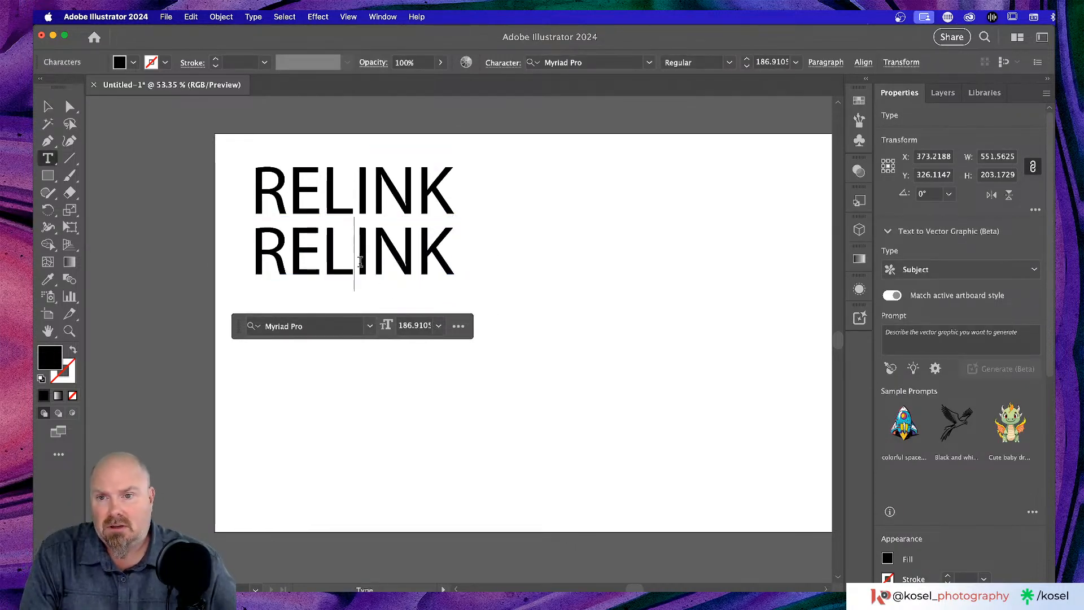
key("super+a")
type("wit")
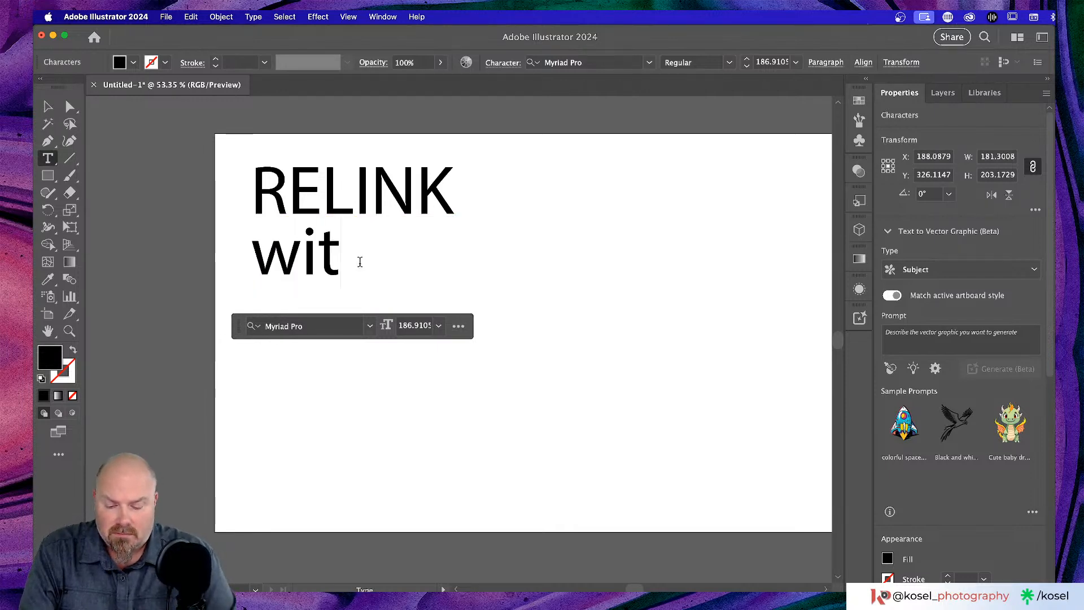
type("h Shawn")
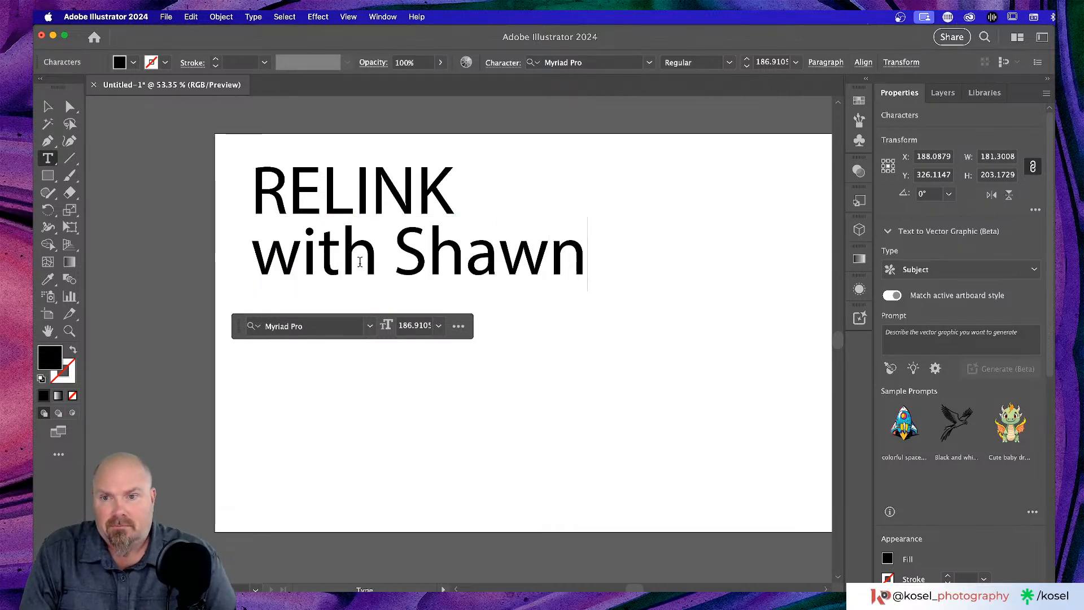
type("Kosel")
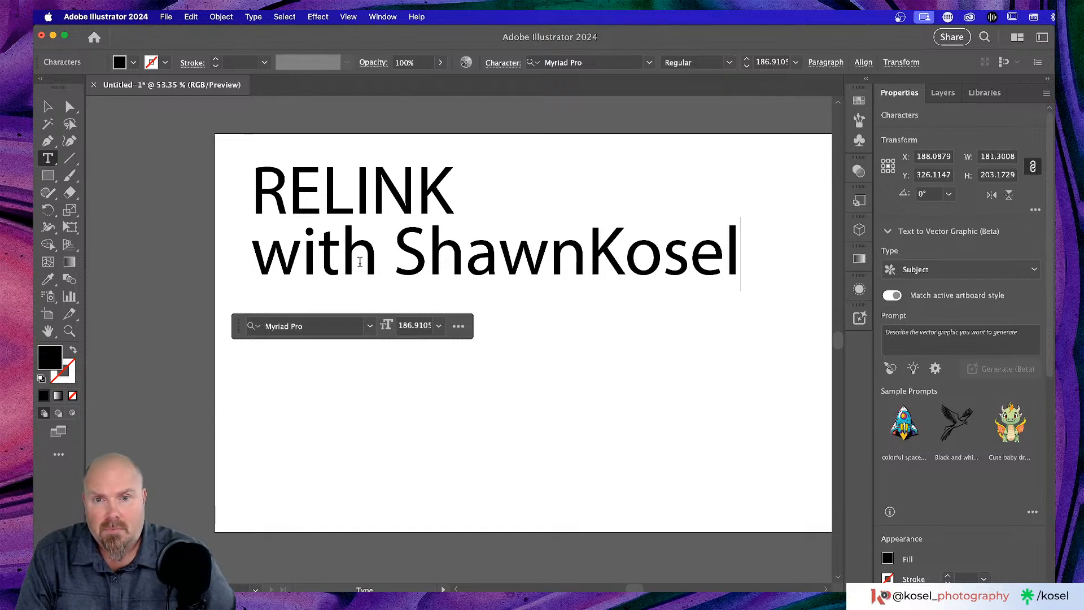
key("Left")
key("Left")
key("Left")
key("Left")
key("Left")
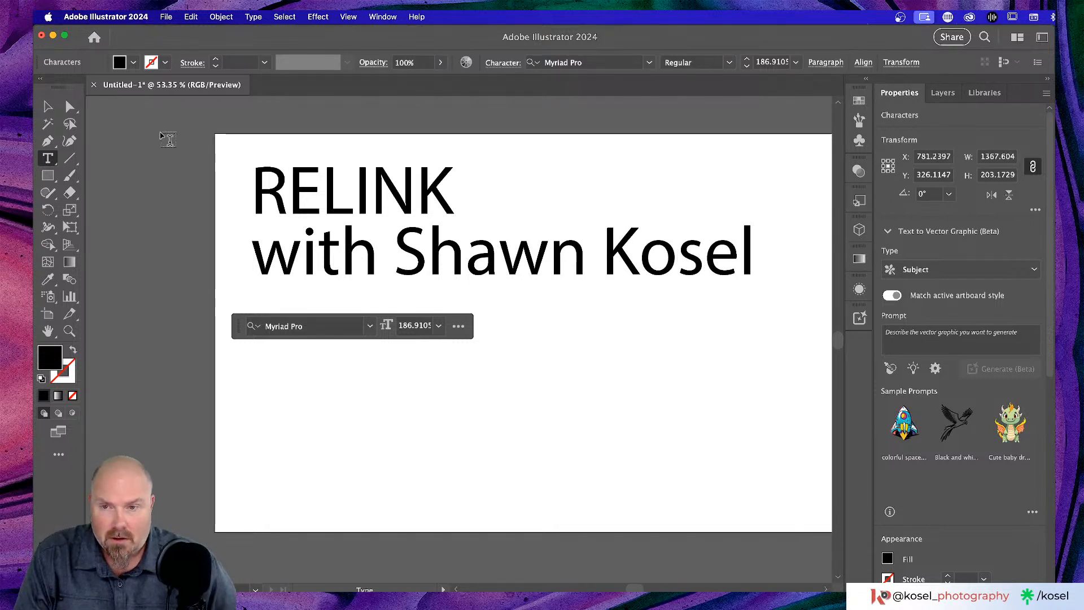
- Scale the byline down to about 56 pt beneath the RELINK title
left_click(47, 106)
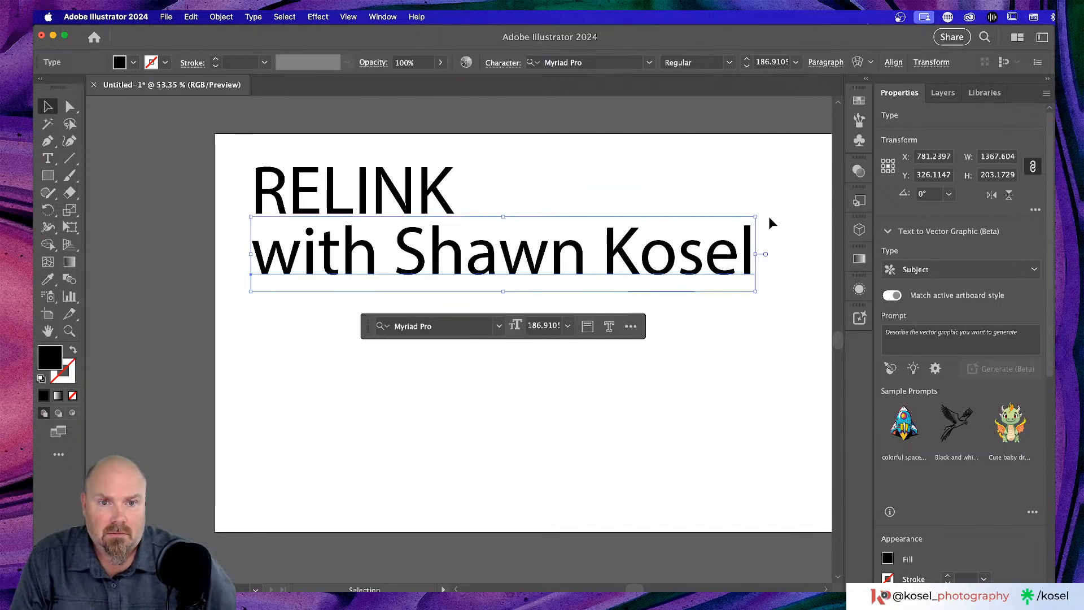
left_click_drag(757, 217, 366, 236)
left_click(381, 343)
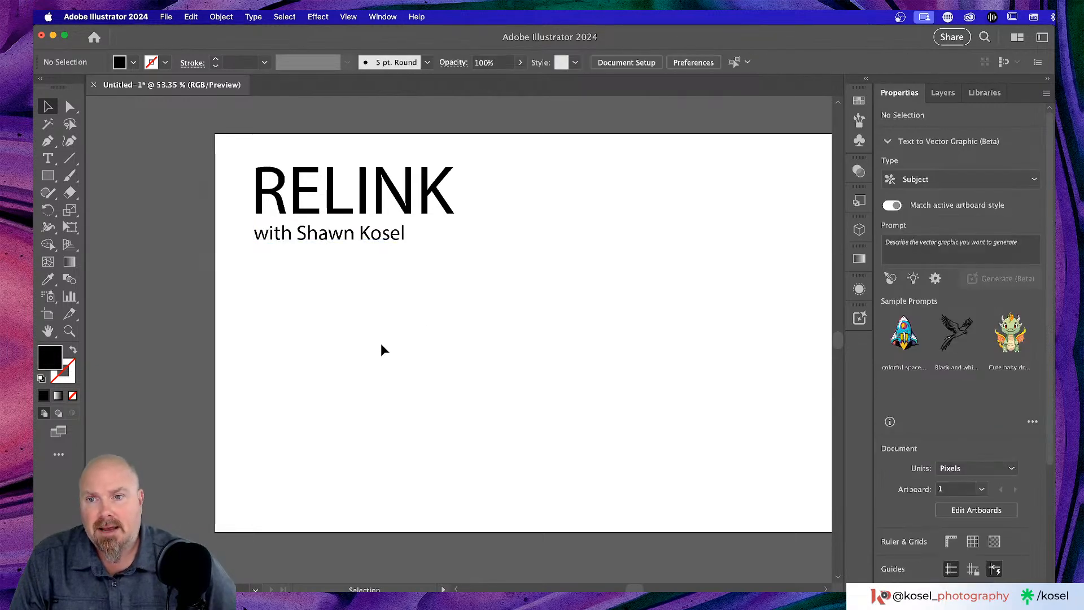
scroll(556, 175, "right", 2)
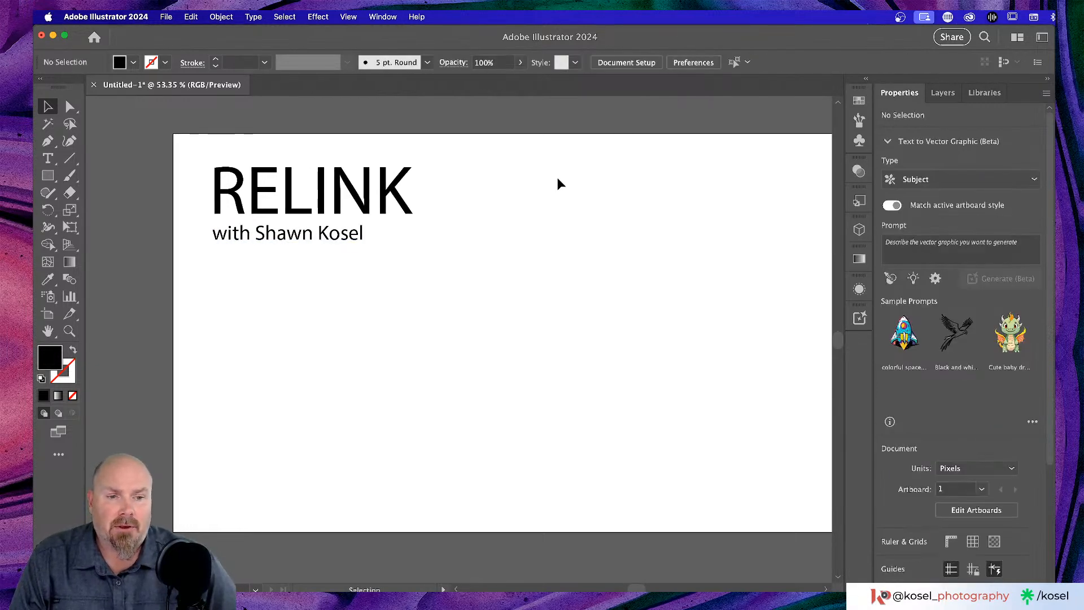
- Copy the byline to the right and retype it as 'Reconnecting with the community'
left_click(306, 242)
left_click_drag(303, 239, 571, 177)
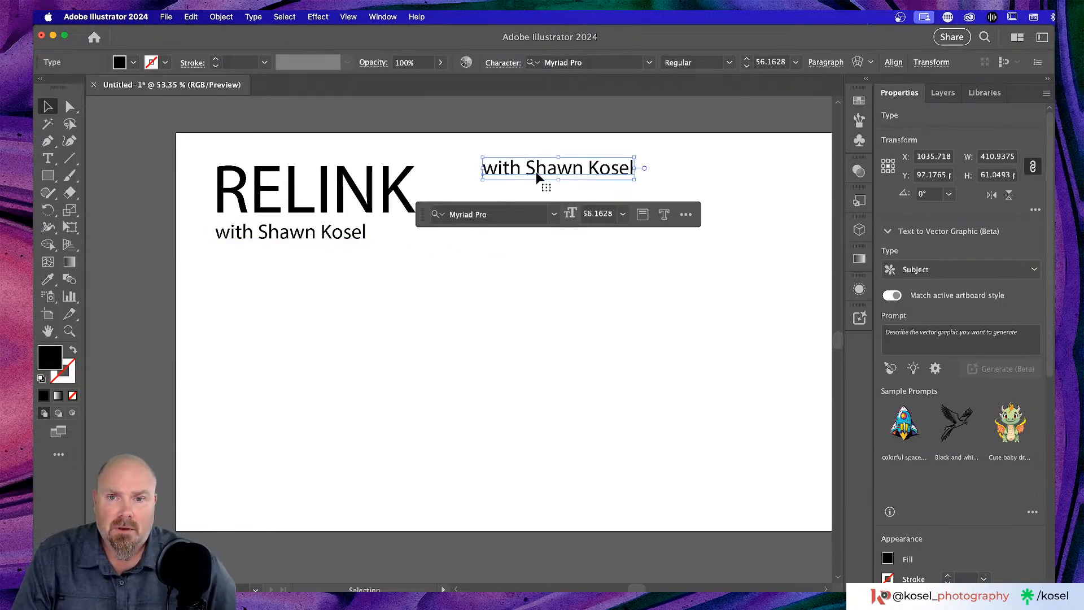
double_click(539, 172)
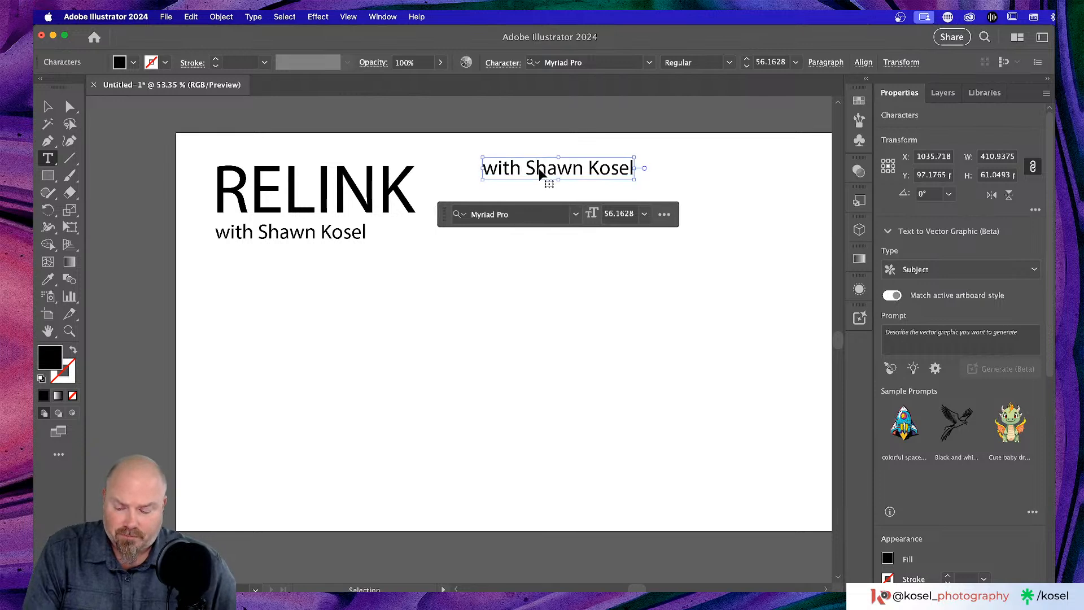
key("super+a")
type("Reco")
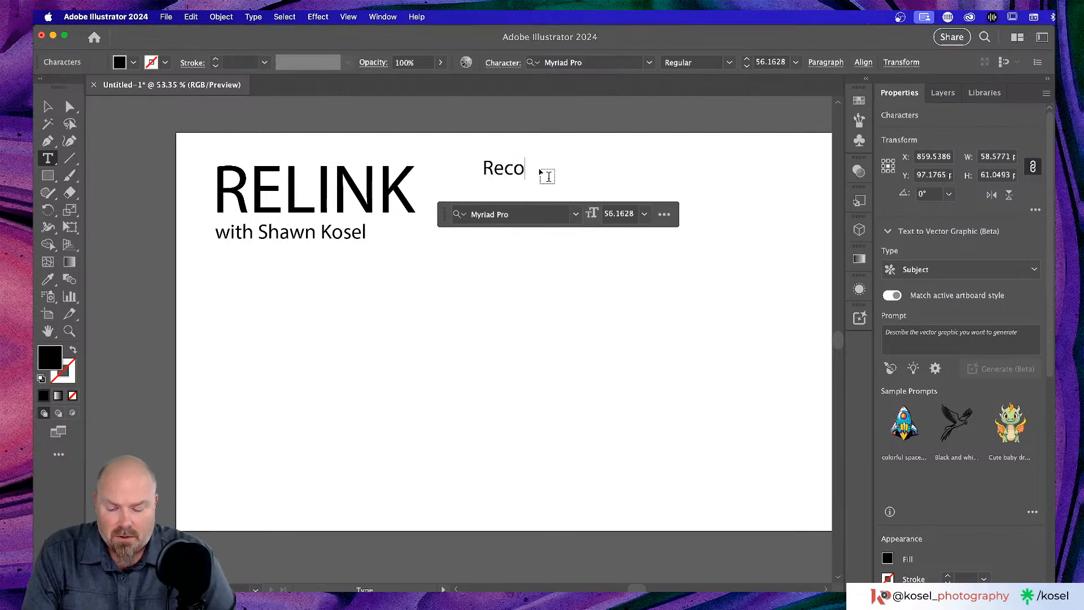
type("nnec")
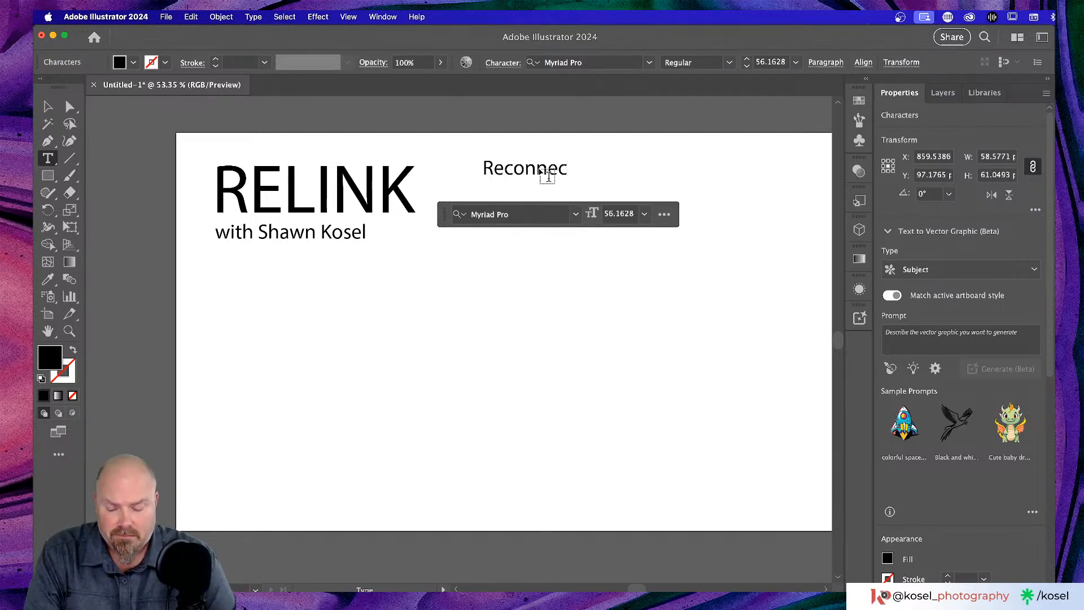
type("ting")
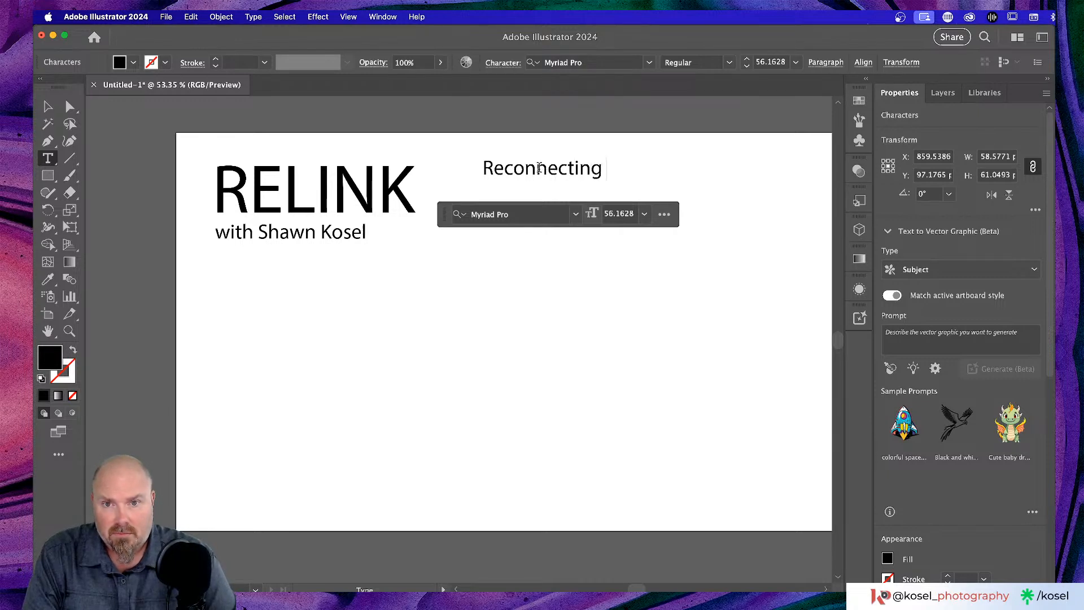
type(" w")
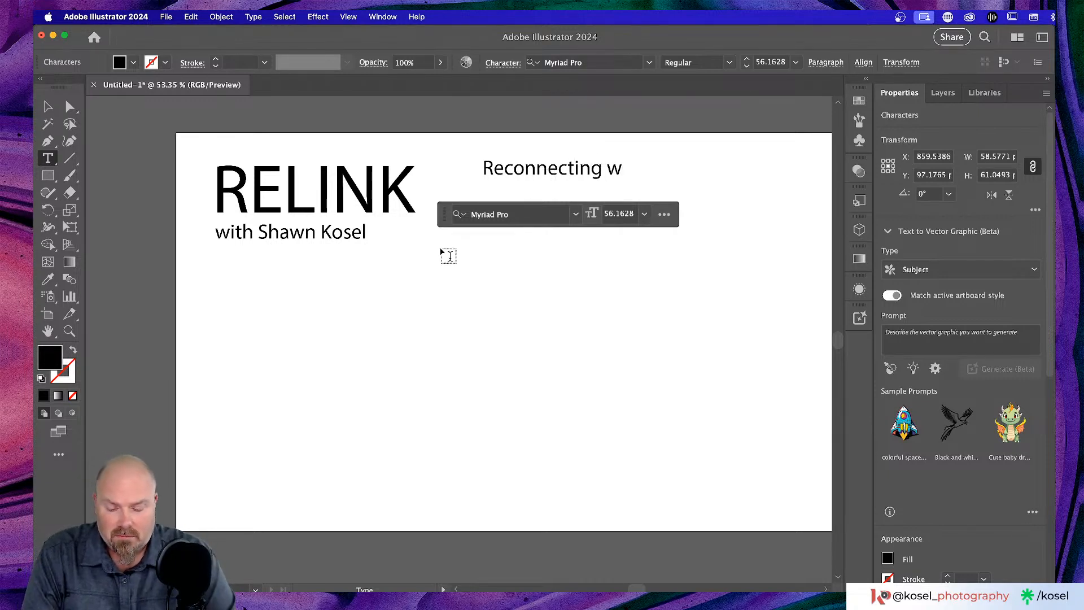
type("ith the com")
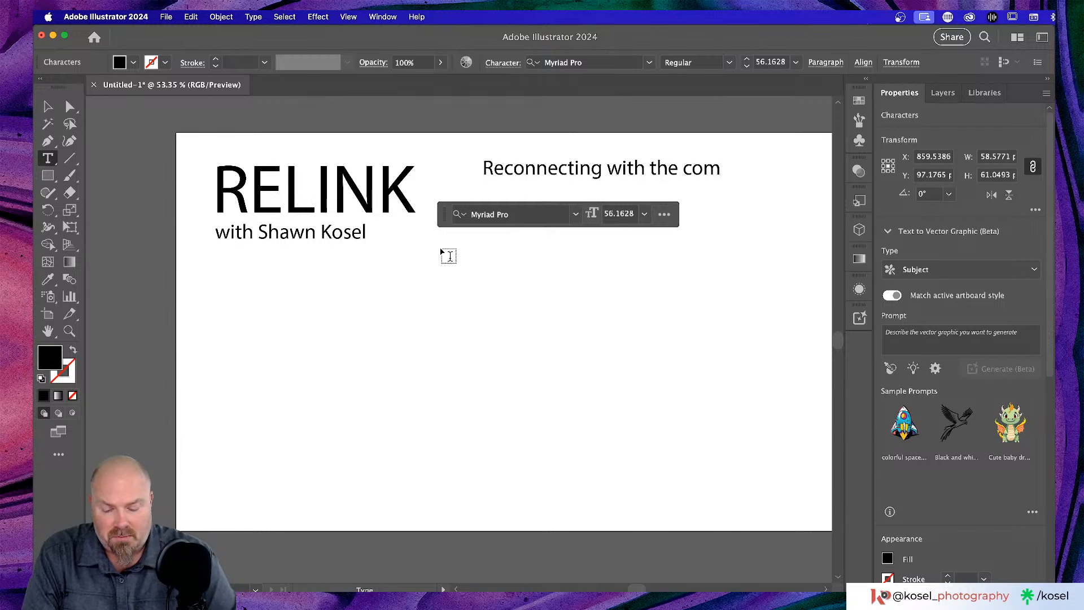
type("munity")
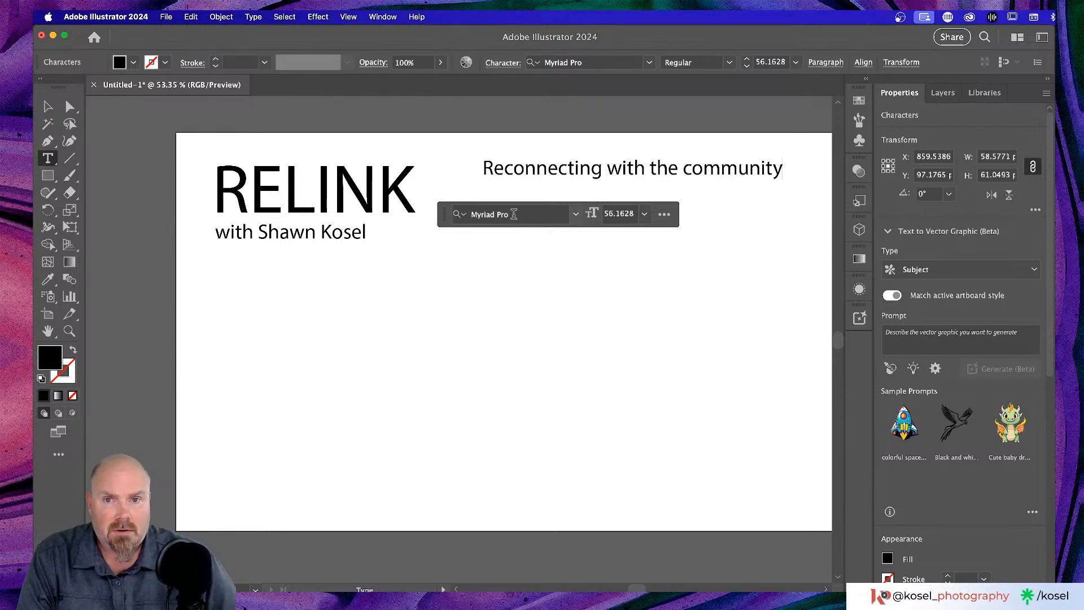
key("Escape")
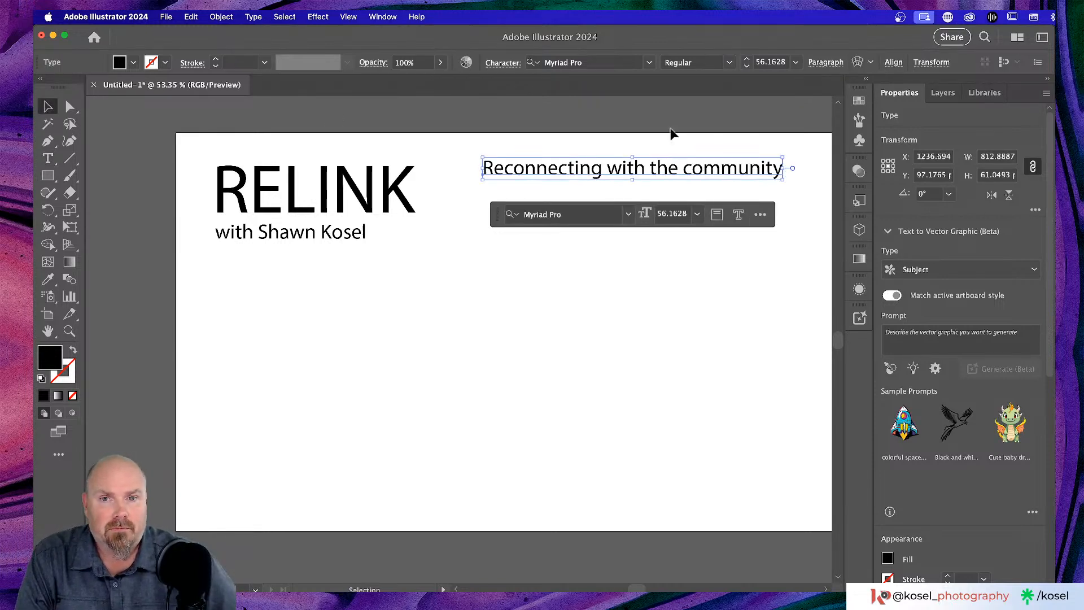
- Move the tagline further right along the artboard's top edge
scroll(641, 178, "right", 3)
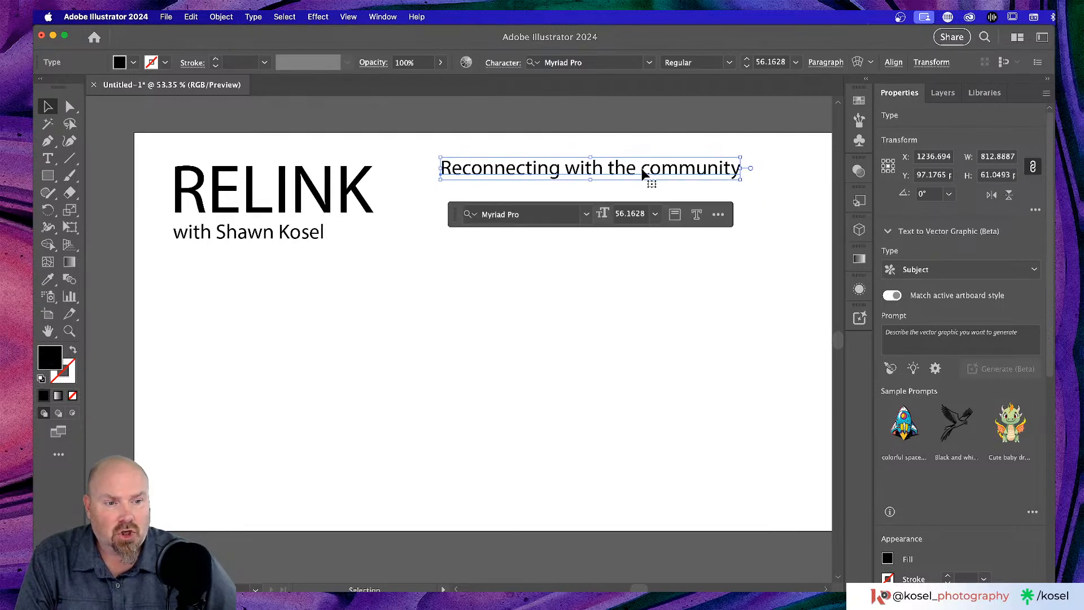
left_click_drag(636, 174, 690, 170)
scroll(663, 219, "right", 2)
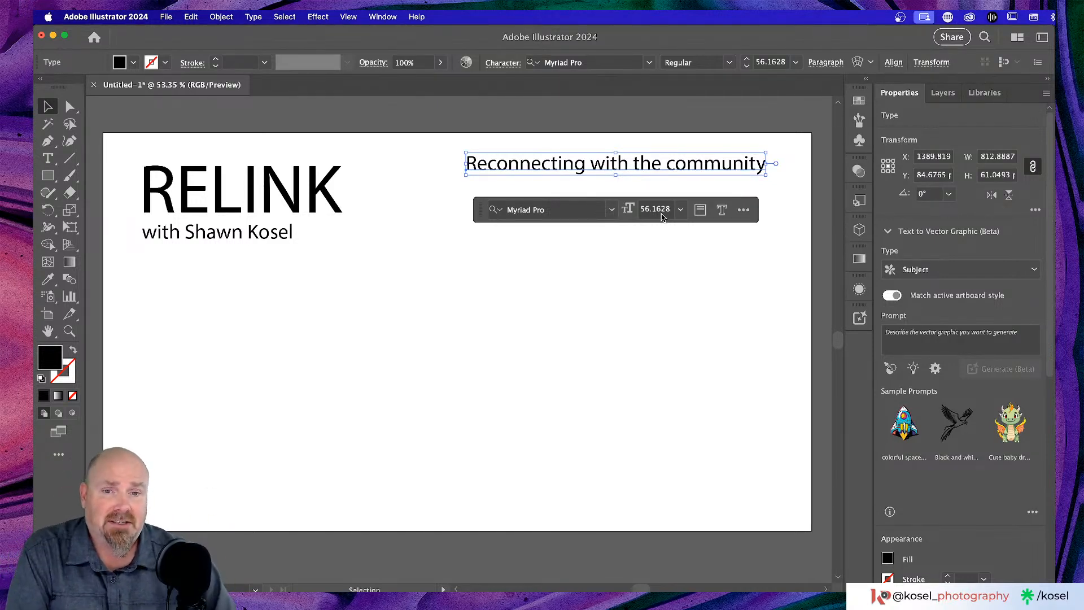
- Zoom out to about 50% and pan so the whole artboard is visible
left_click(500, 285)
scroll(511, 271, "left", 3)
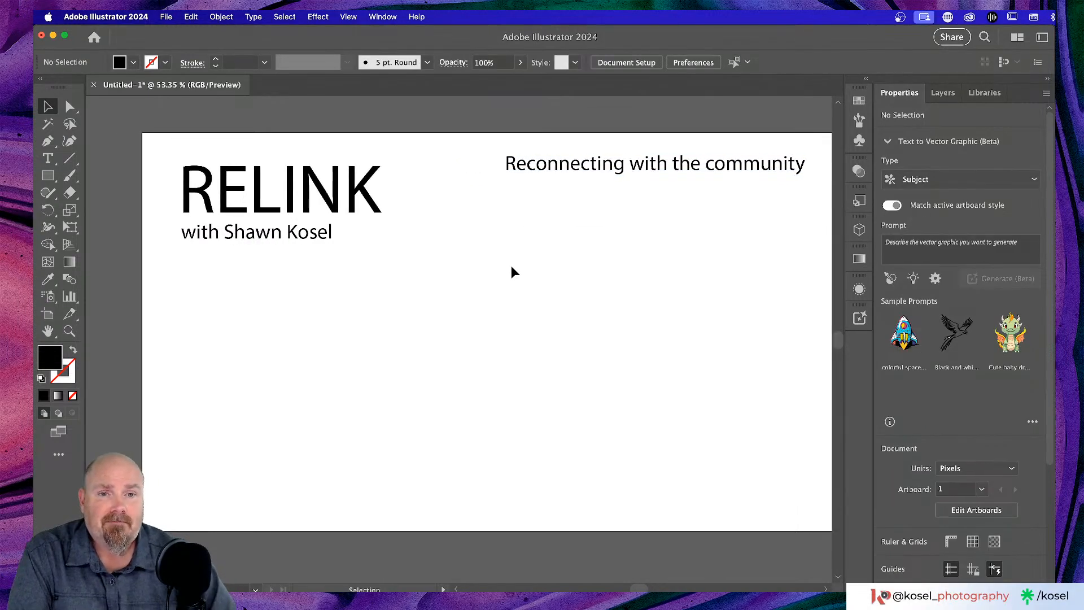
scroll(513, 272, "right", 2)
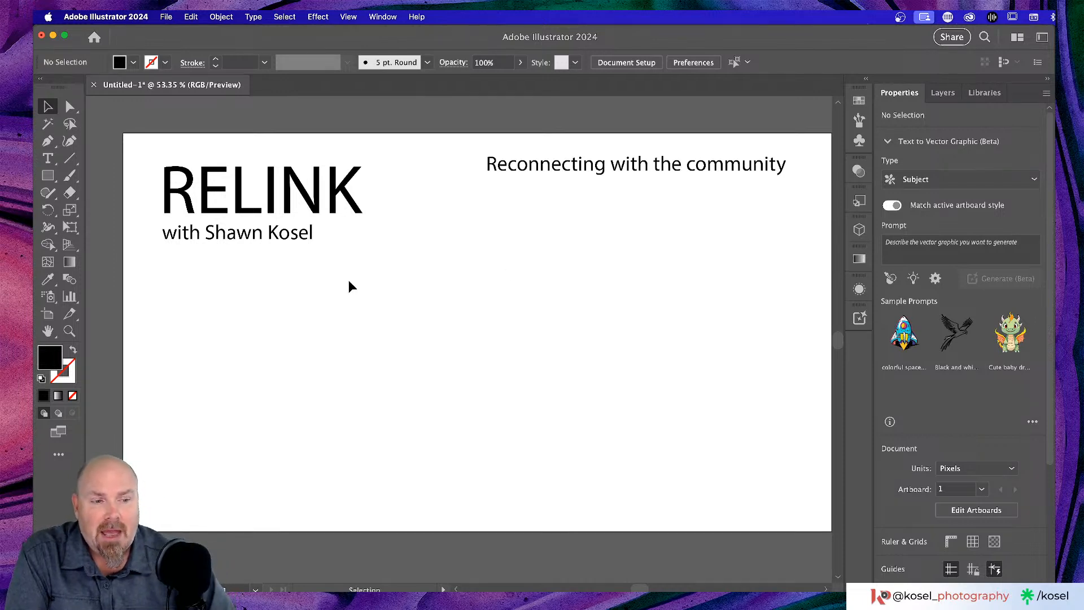
scroll(350, 280, "down", 2)
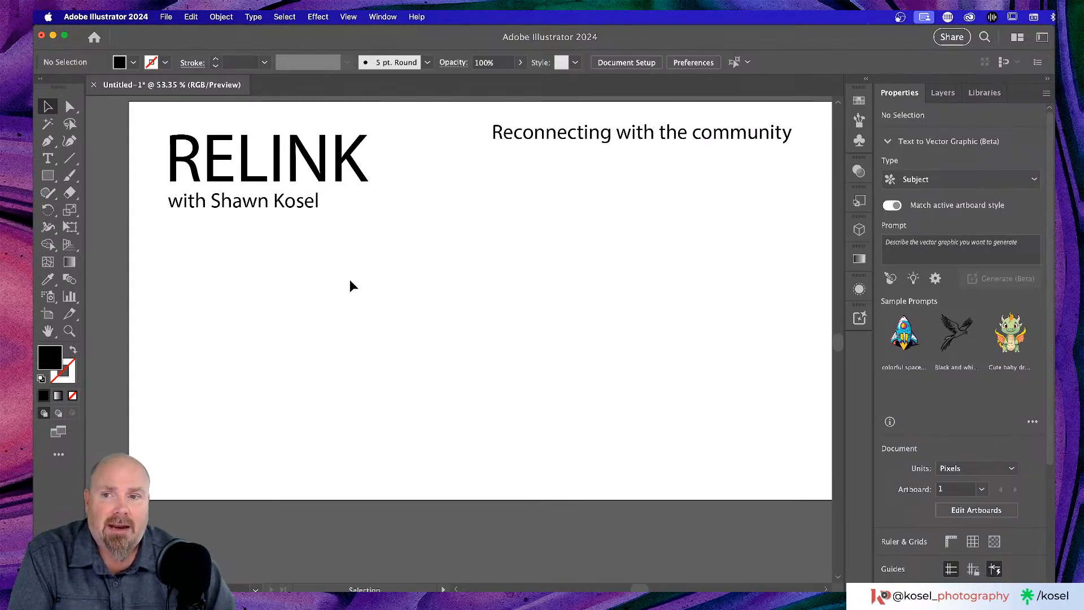
left_click(290, 161)
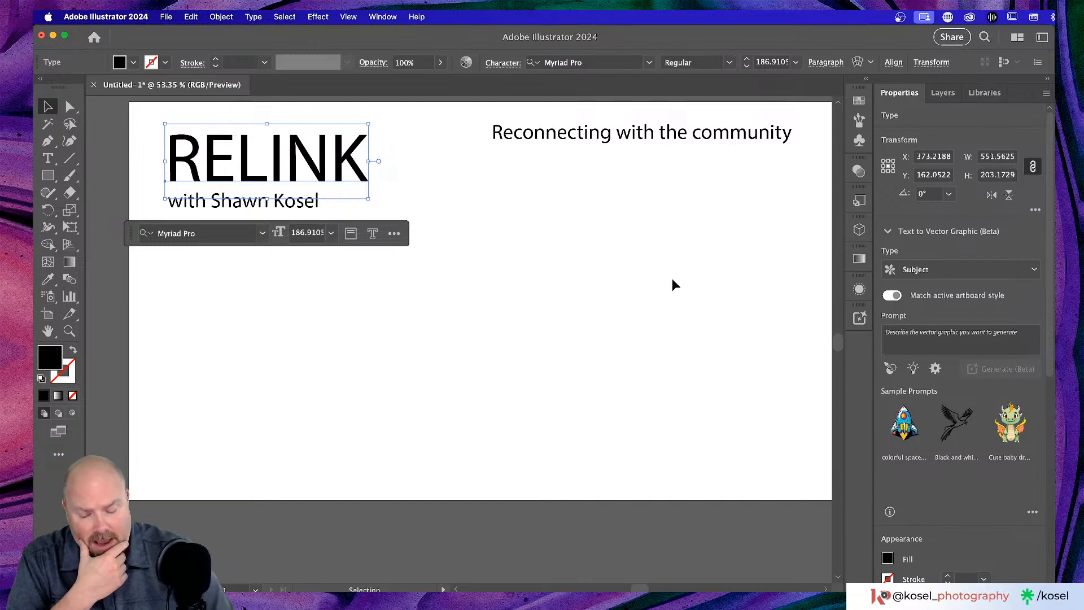
key("super+minus")
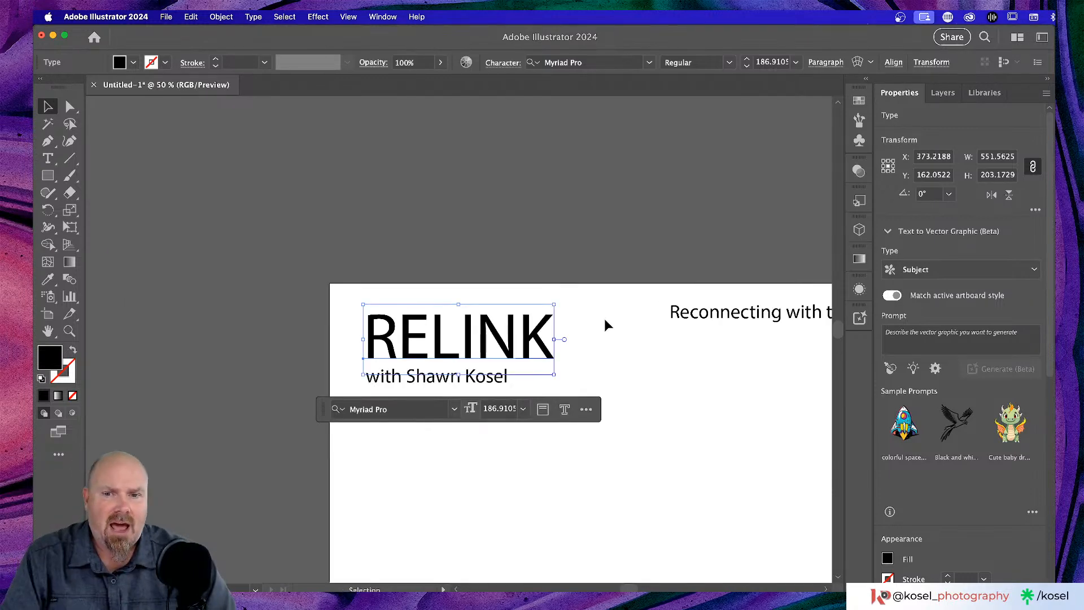
scroll(598, 316, "down", 3)
scroll(599, 316, "right", 2)
left_click(593, 313)
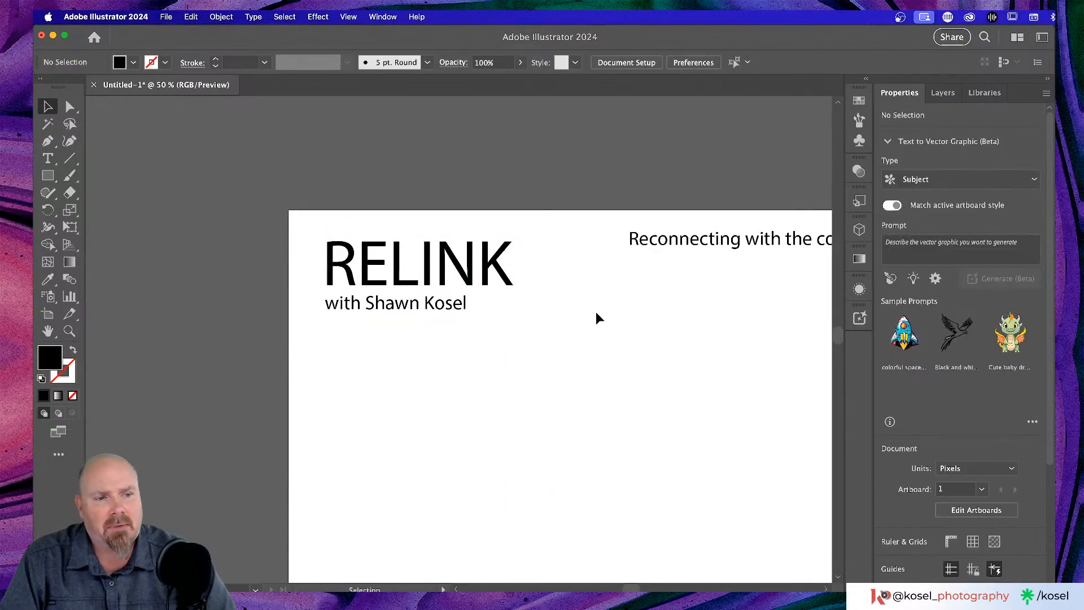
scroll(594, 311, "right", 3)
scroll(593, 311, "down", 2)
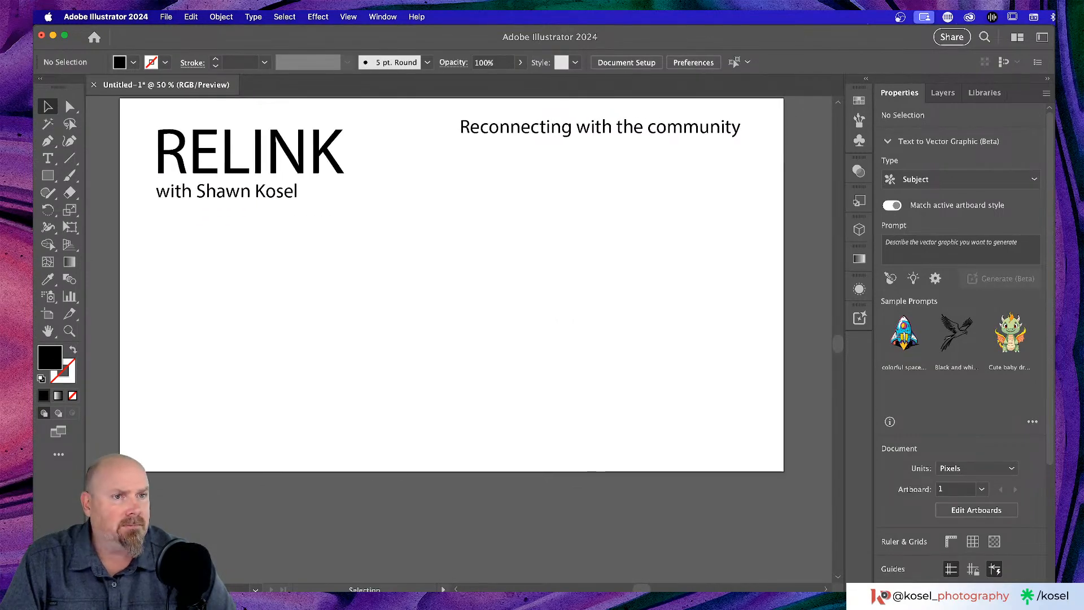
- Return to Illustrator from the browser and open the File menu
key("super+Tab")
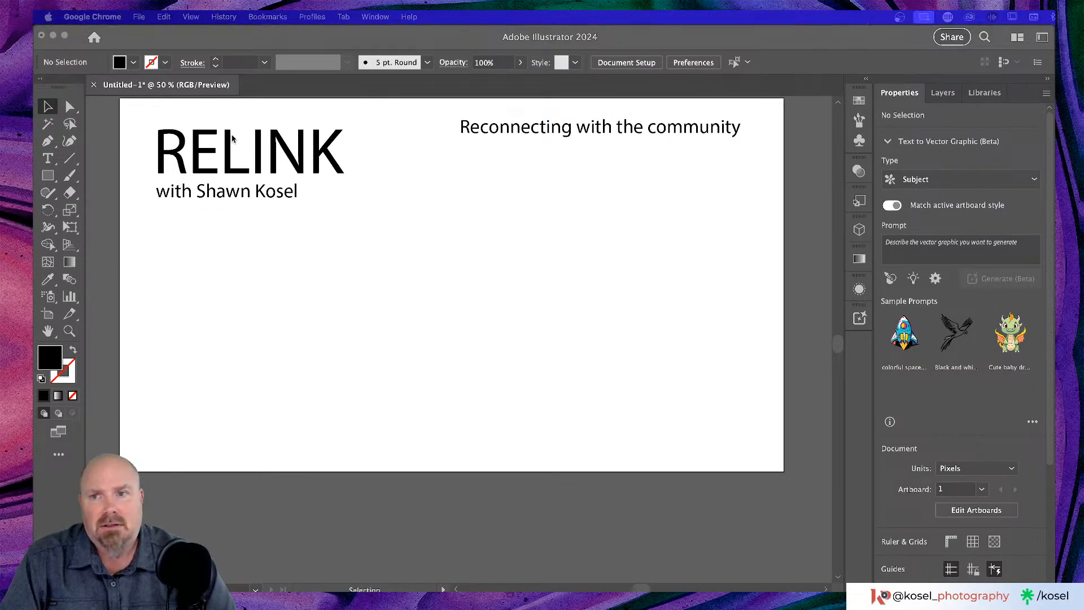
left_click(141, 30)
left_click(139, 16)
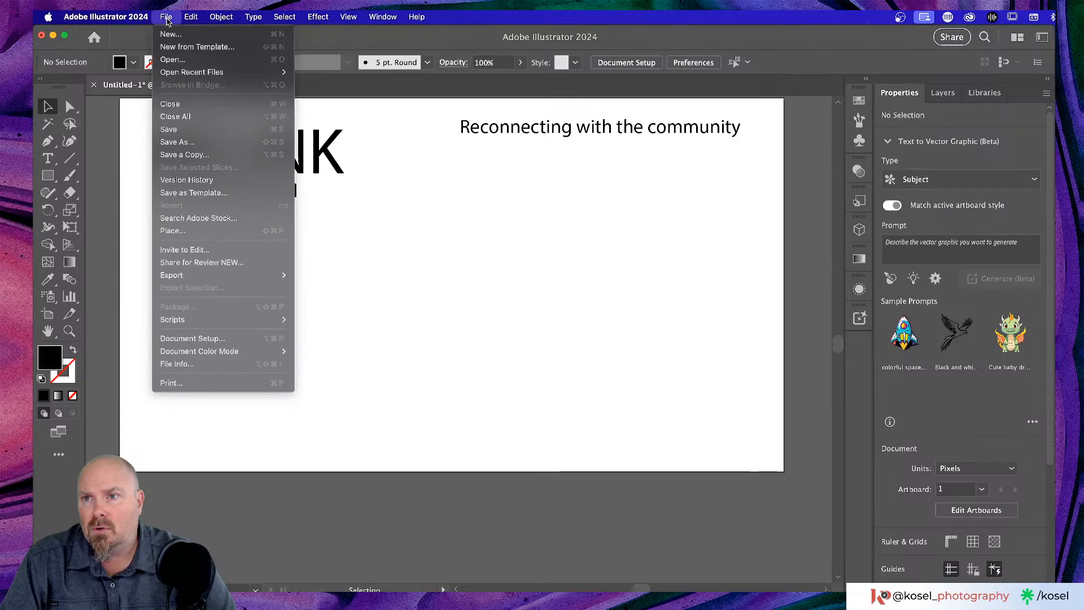
- Place the blue screenshot from the Desktop onto the artboard as a dragged frame
left_click(189, 232)
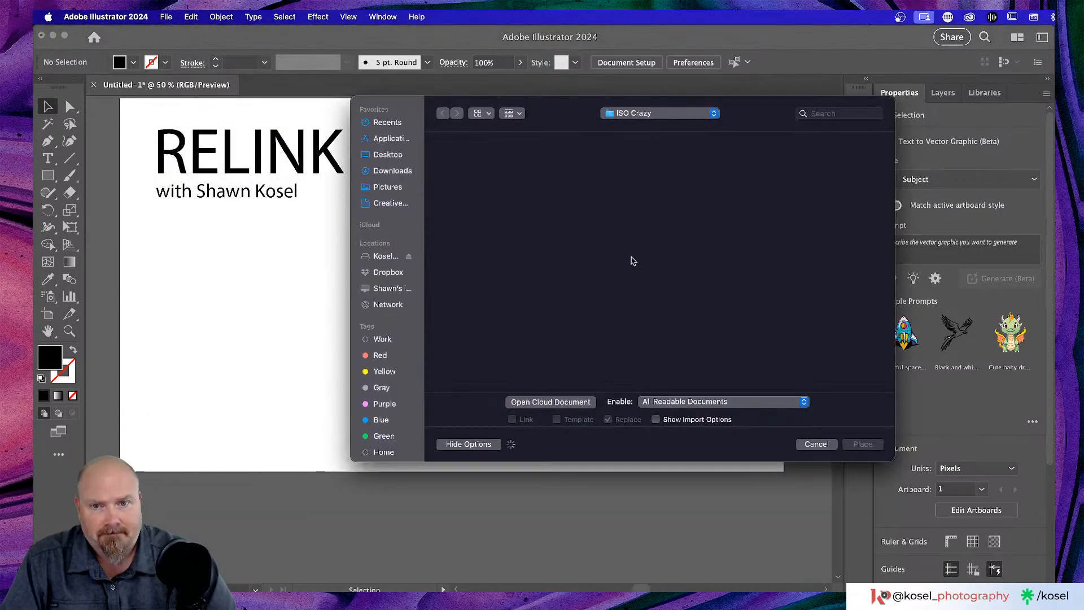
left_click(388, 155)
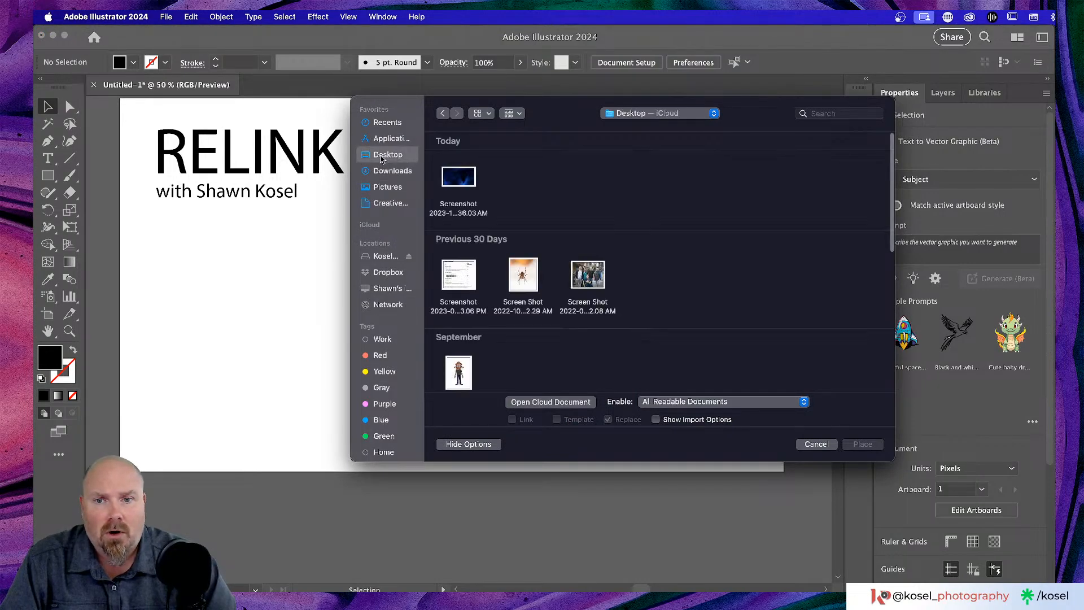
left_click(472, 178)
left_click(859, 446)
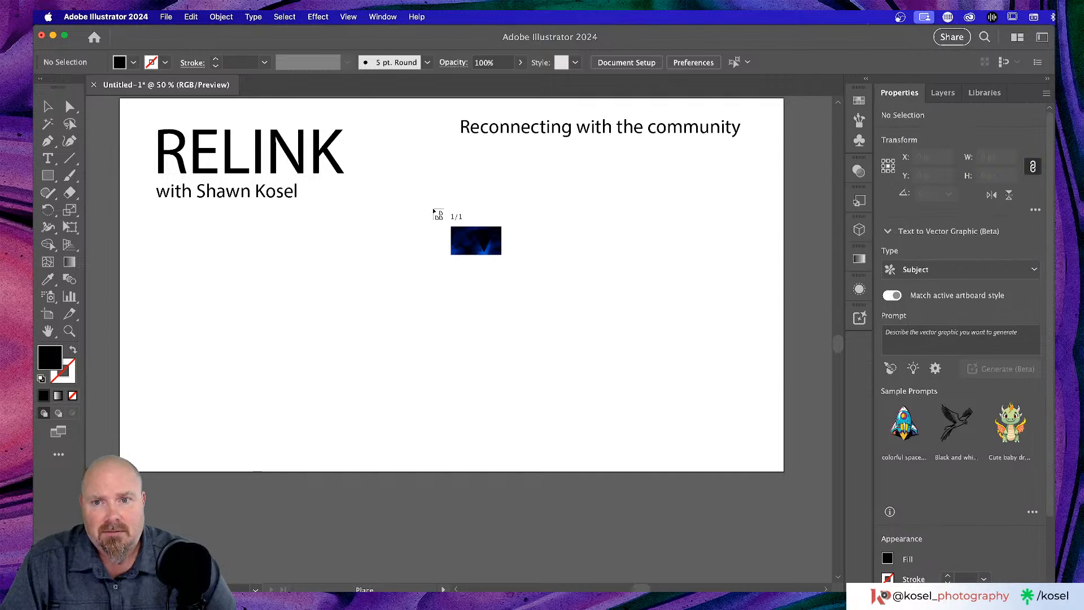
left_click_drag(434, 209, 746, 384)
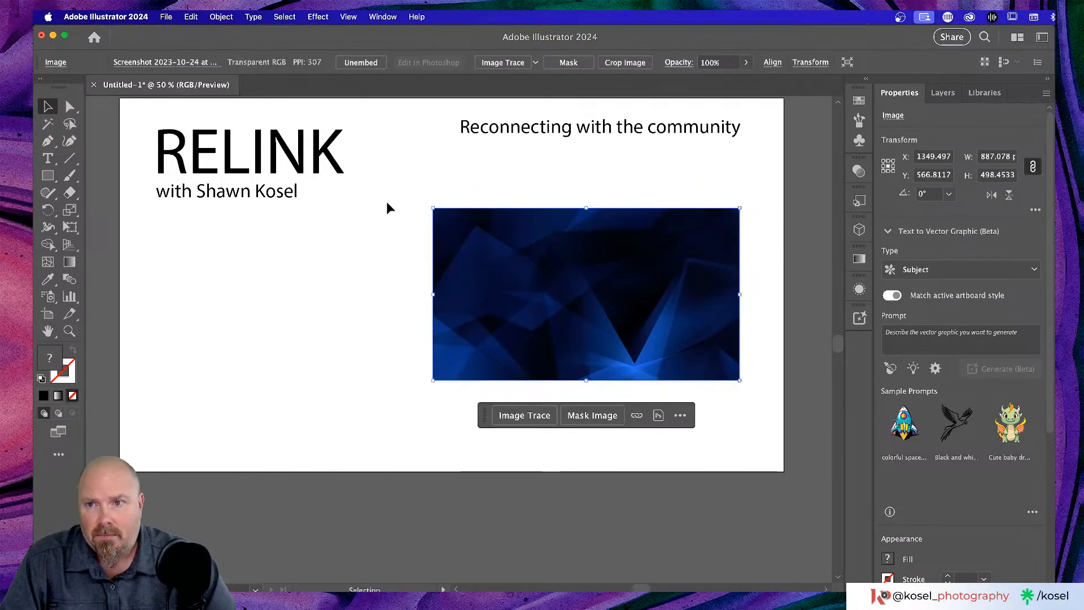
- Move the placed image up and right so it sits under the tagline
left_click_drag(621, 310, 643, 275)
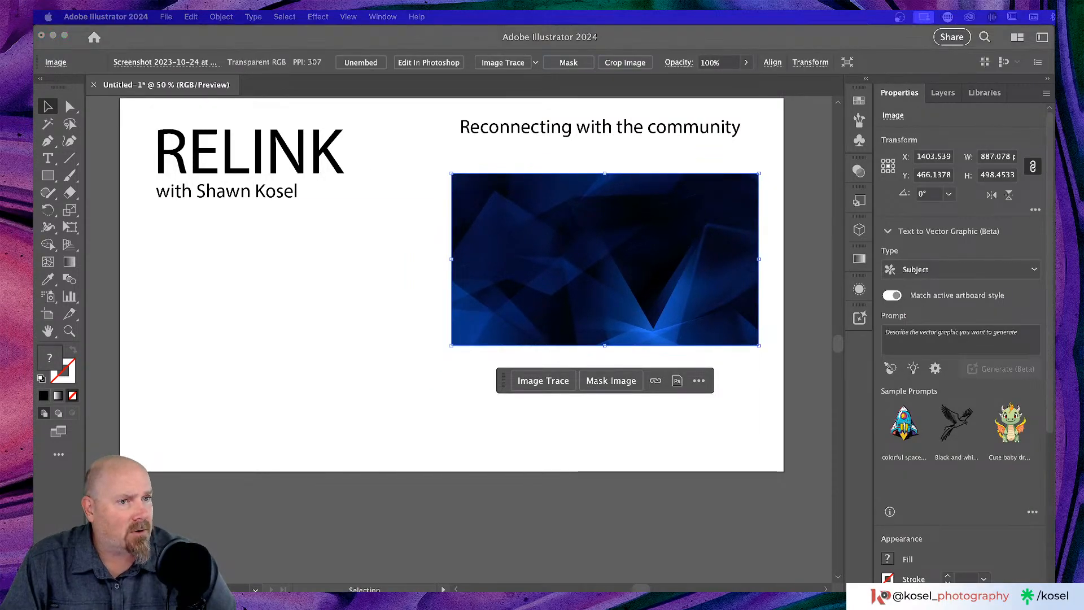
key("super+Tab")
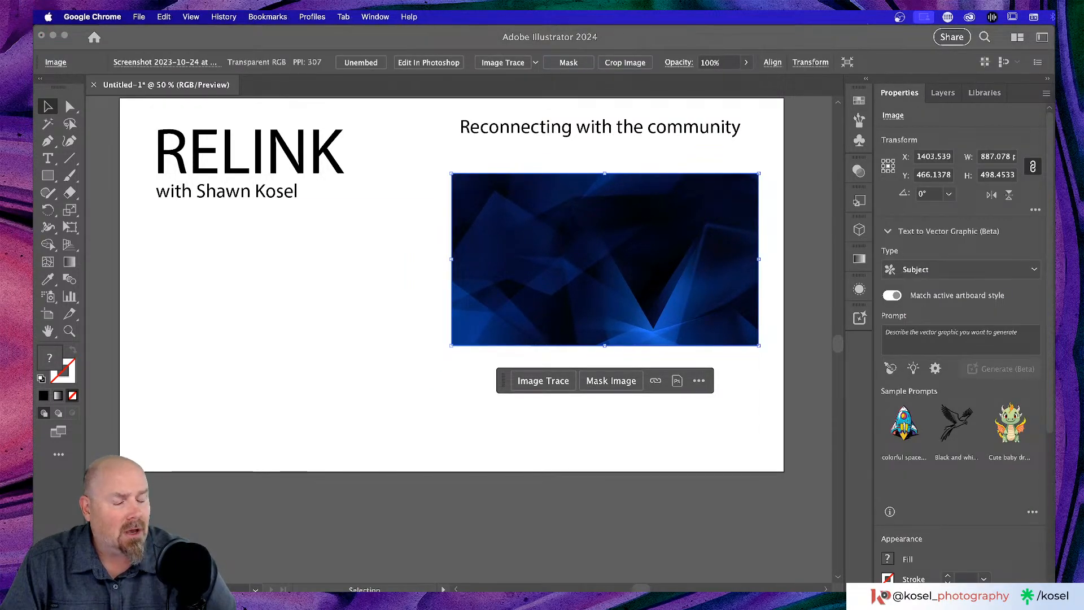
key("super+Tab")
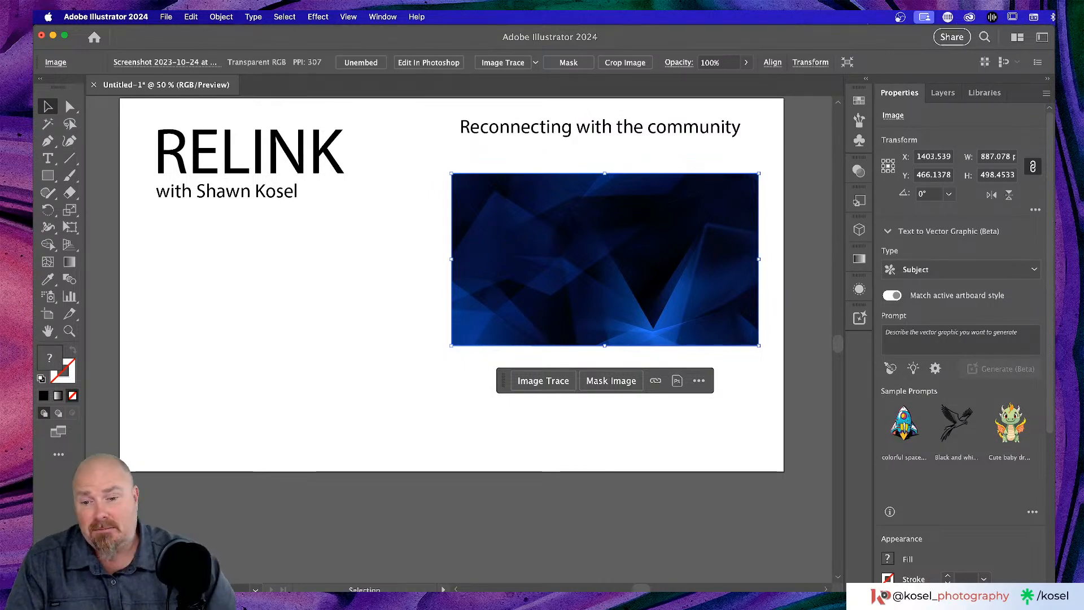
- Quick Look the AdobeStock_382529306.mov clip in Downloads, then close the preview
key("super+Tab")
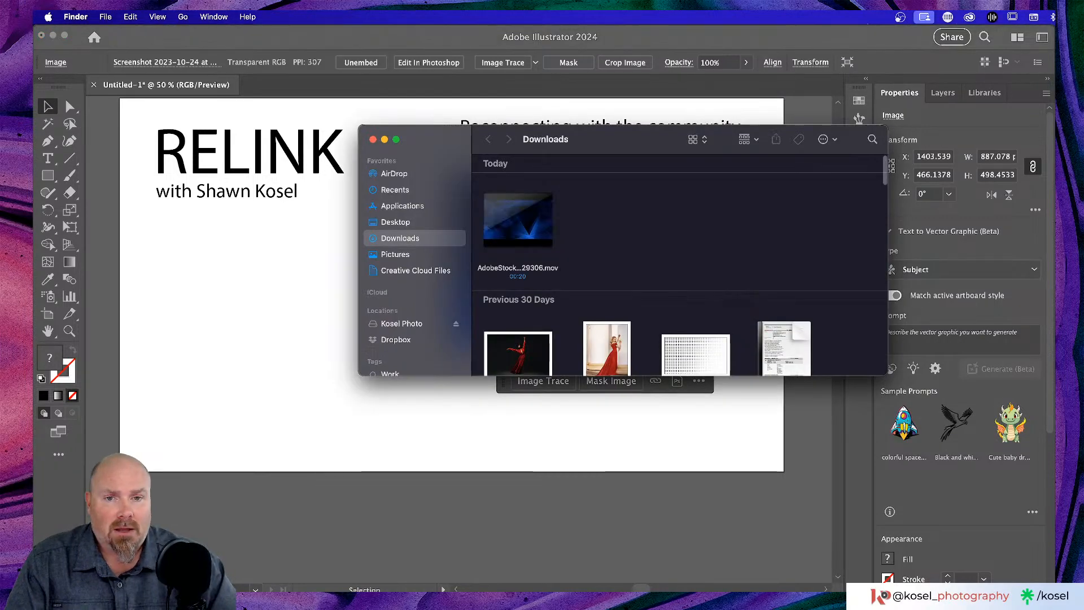
left_click(540, 197)
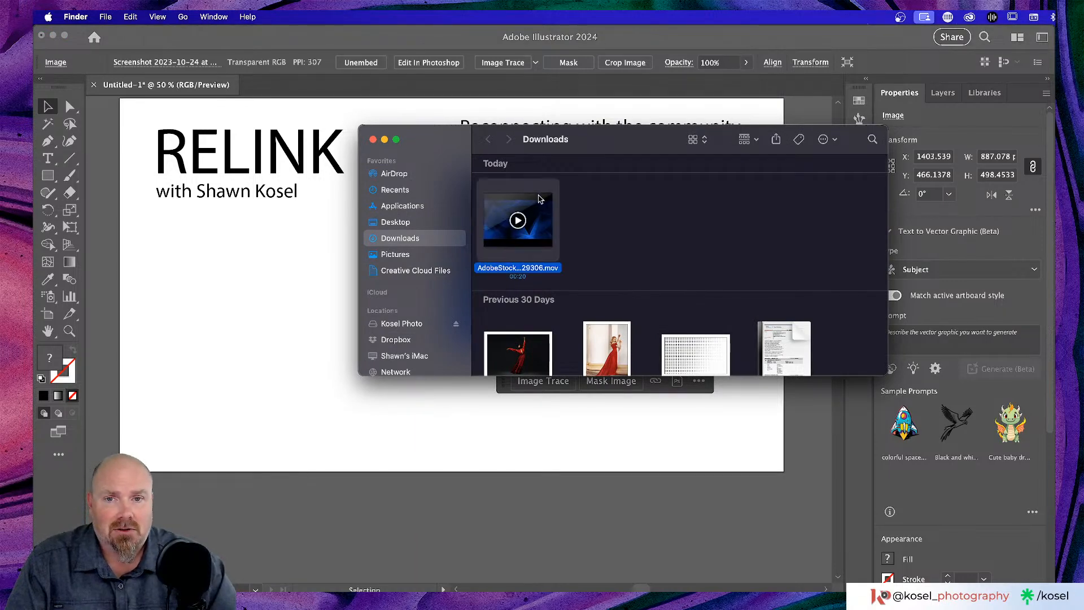
key("space")
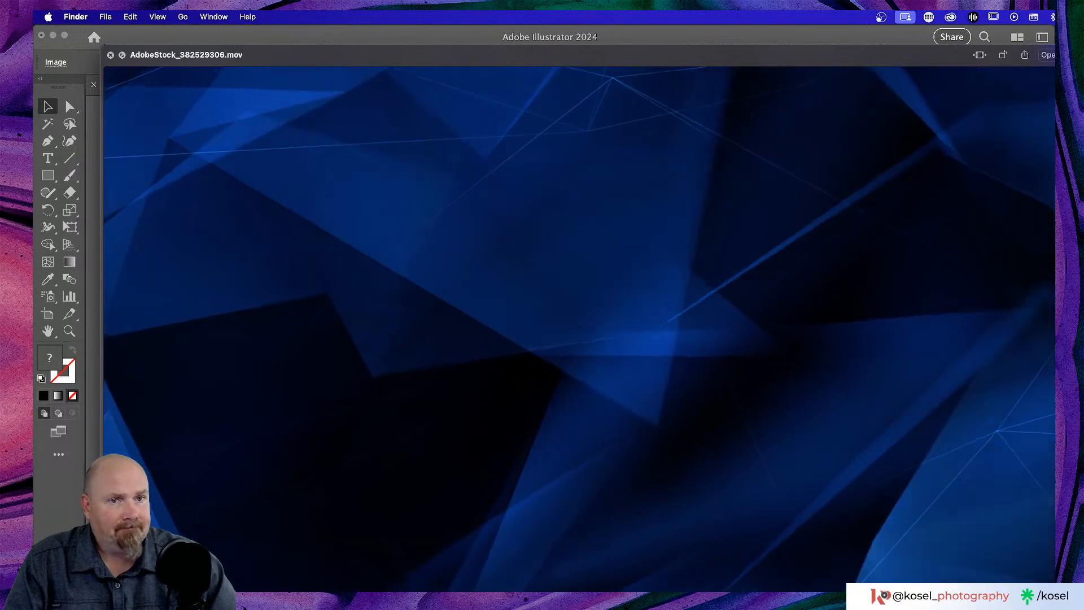
left_click_drag(837, 55, 773, 31)
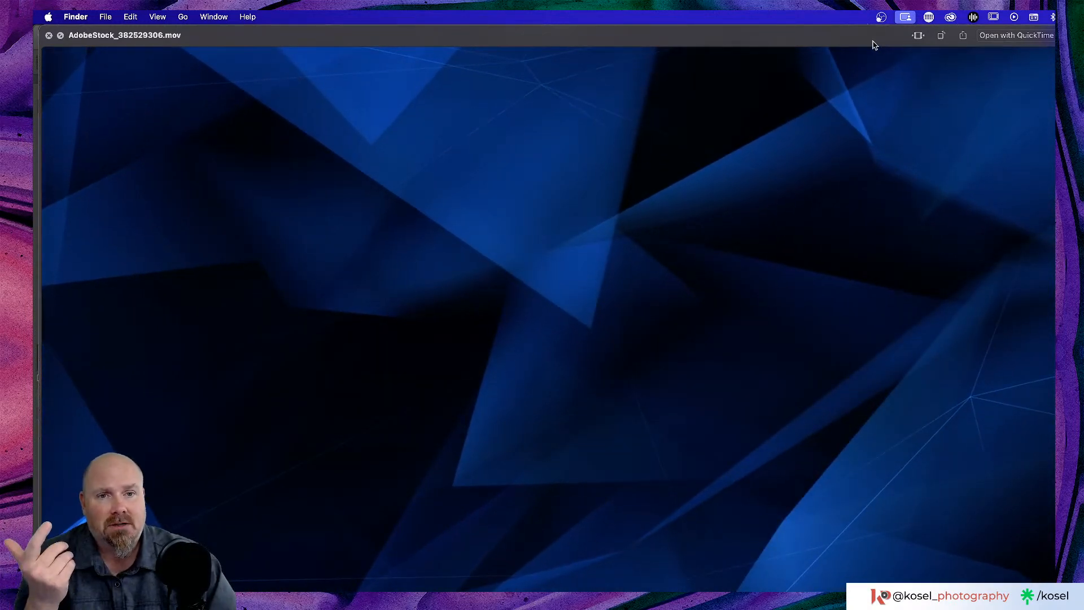
key("space")
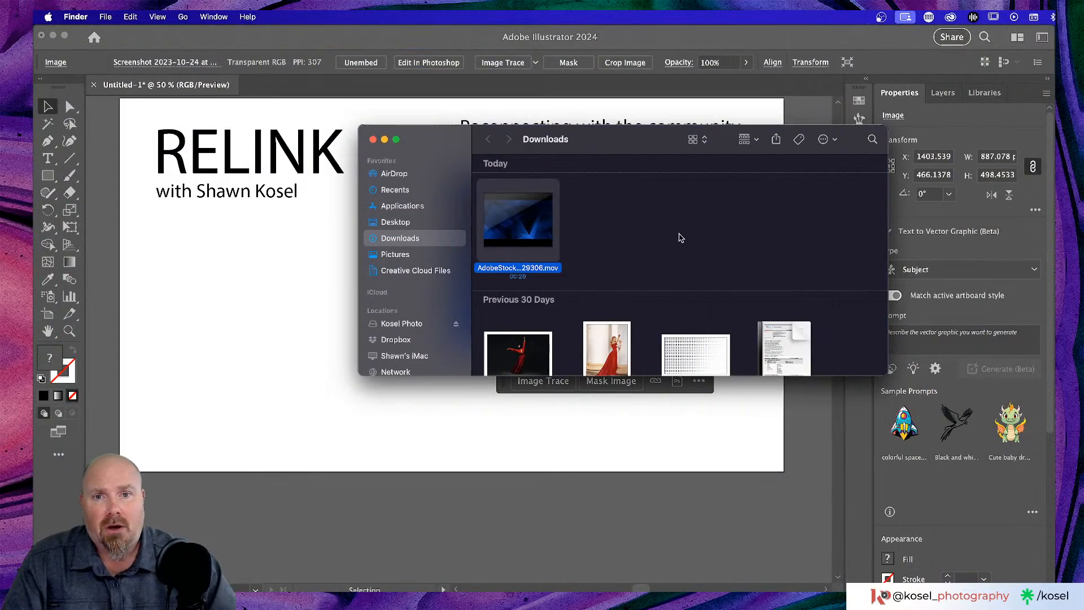
- Duplicate the byline just below itself and retype the copy as 'Scenes:'
left_click(373, 140)
scroll(367, 229, "left", 5)
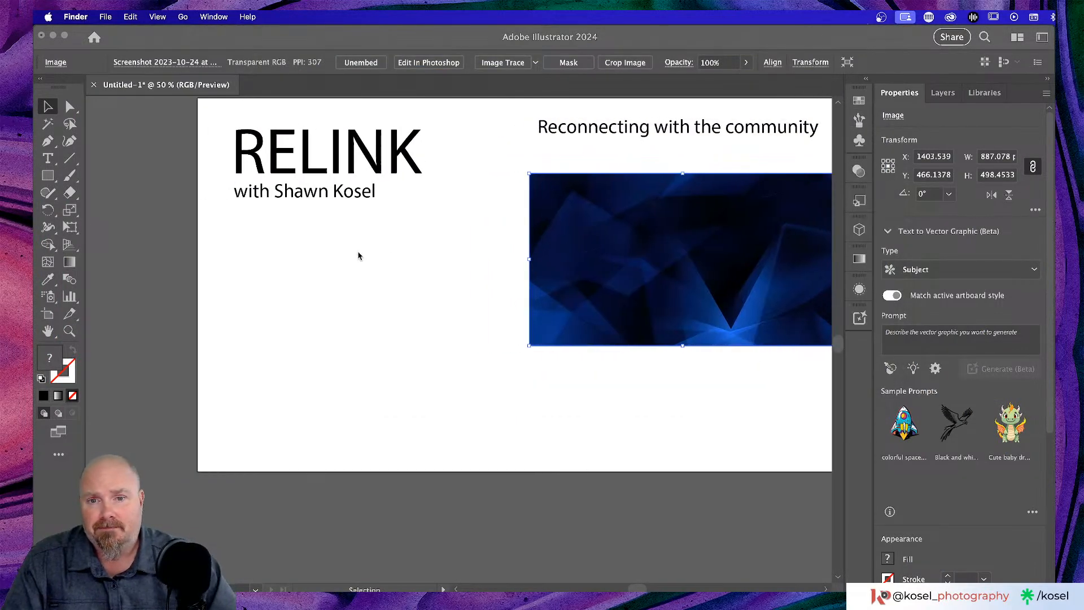
left_click(317, 194)
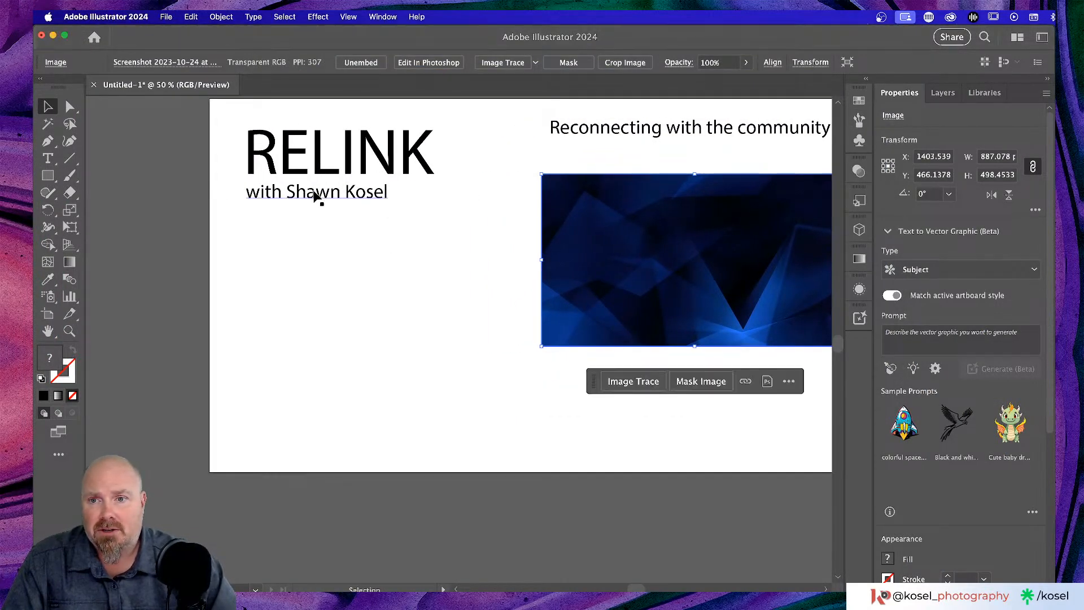
double_click(316, 195)
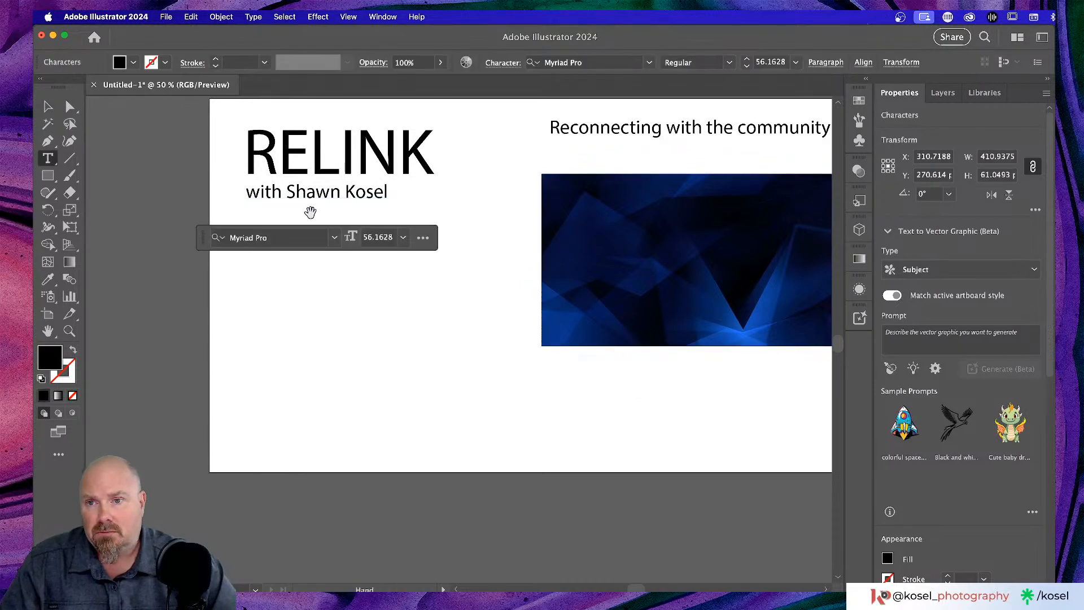
left_click(48, 106)
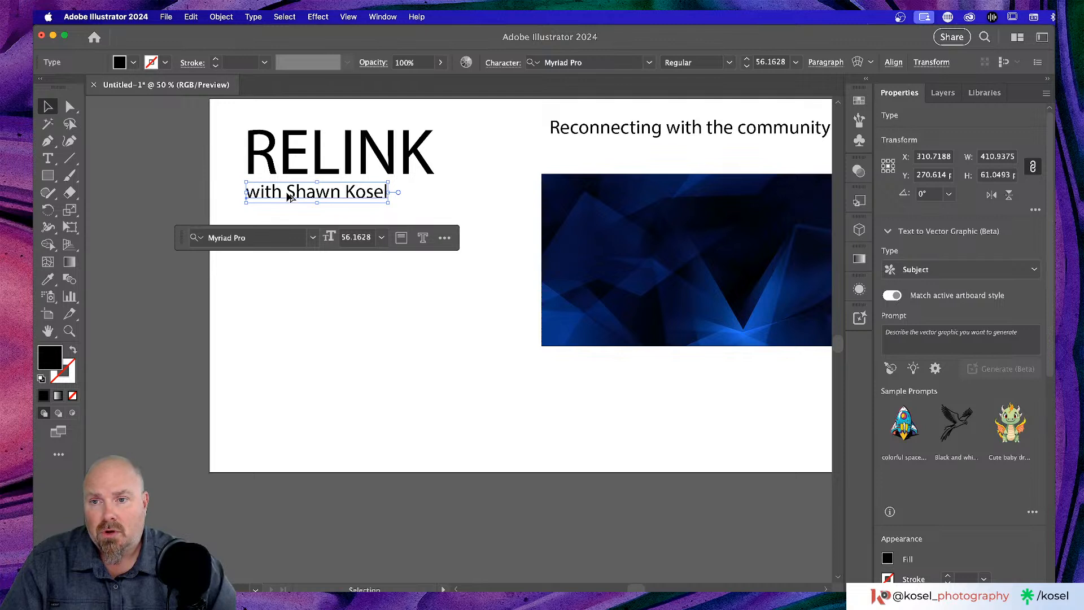
left_click_drag(289, 196, 291, 224)
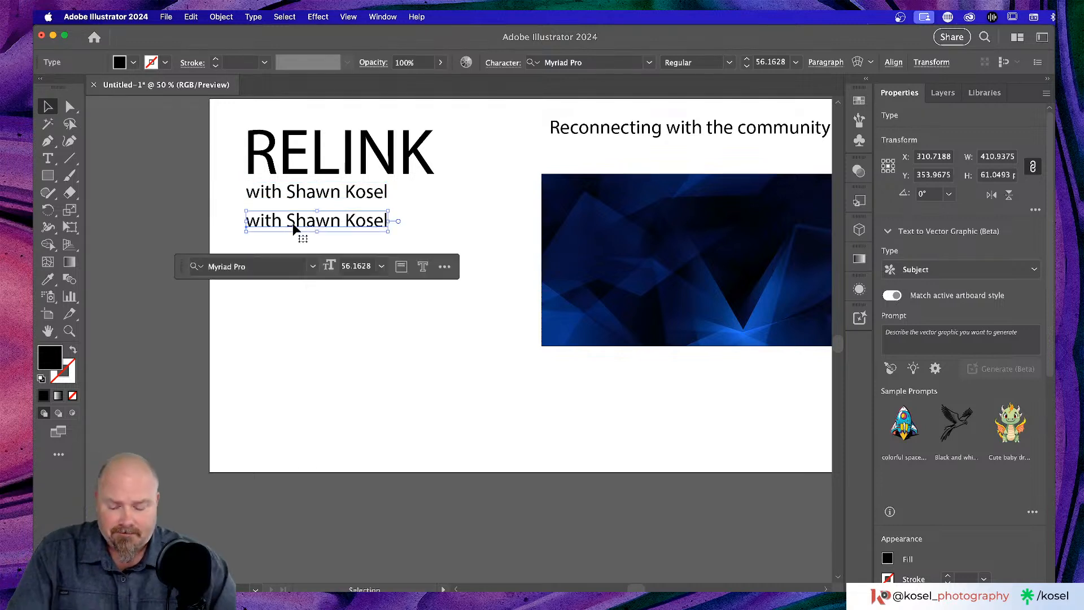
key("t")
triple_click(293, 225)
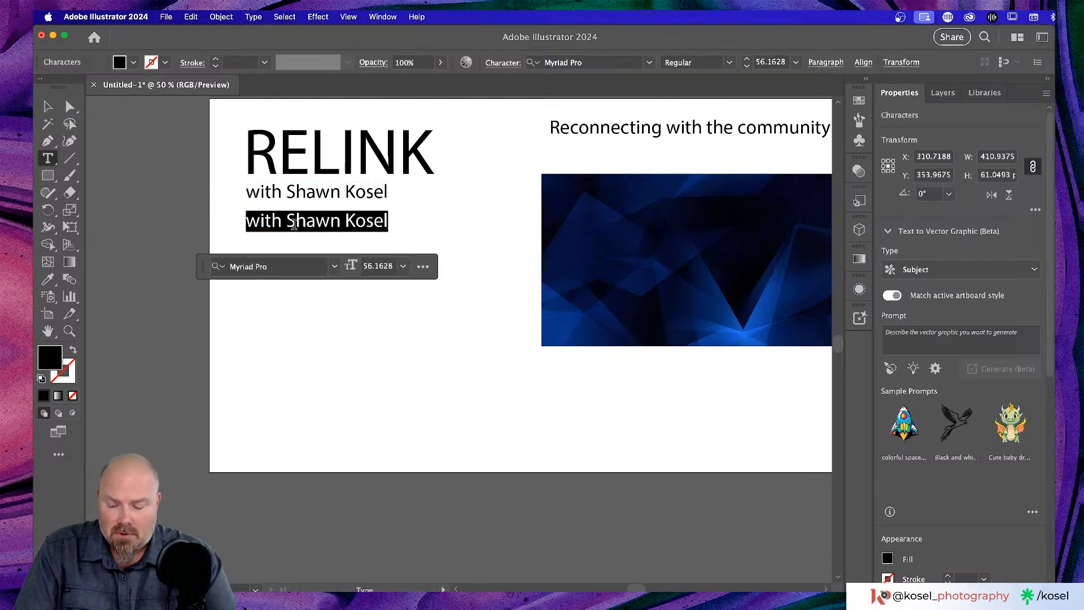
type("Scenes:")
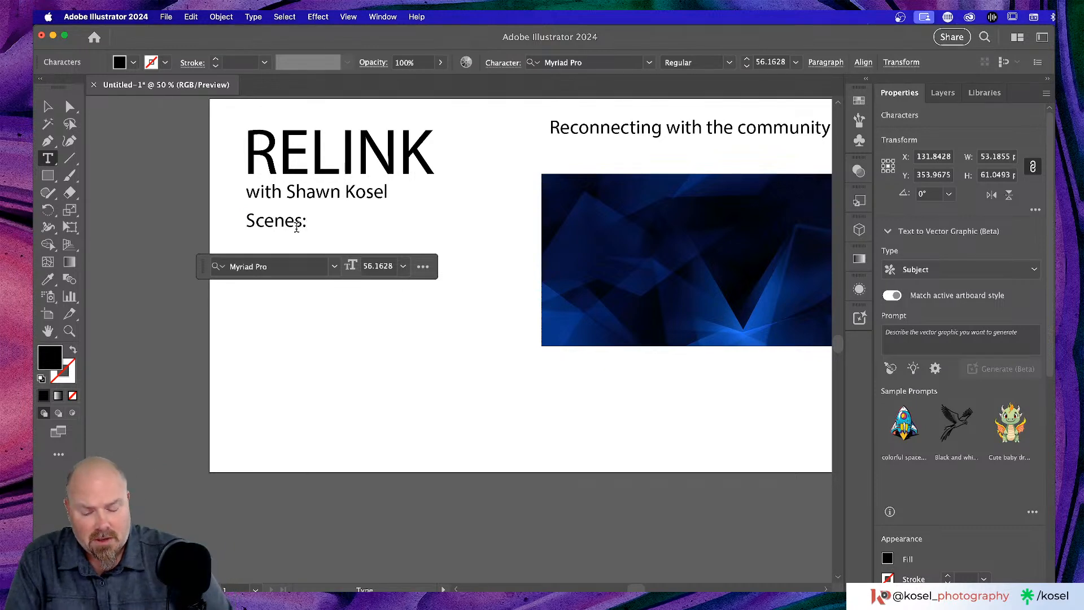
- Shrink 'Scenes:' to about 29 pt and duplicate it one line below
key("super+equal")
key("super+equal")
scroll(324, 231, "left", 3)
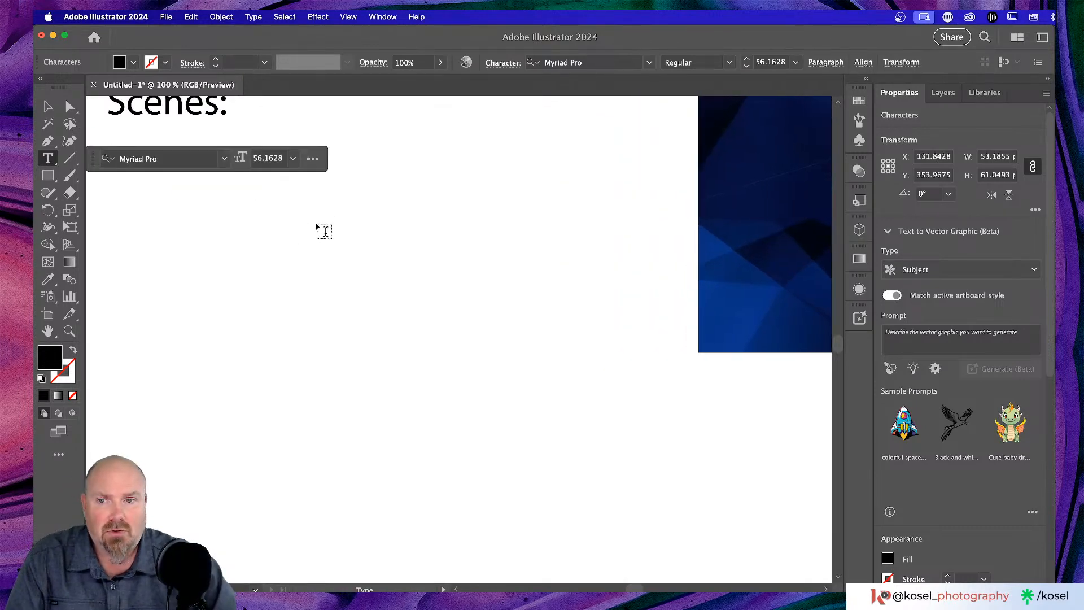
scroll(323, 230, "up", 3)
scroll(324, 230, "left", 4)
left_click(46, 107)
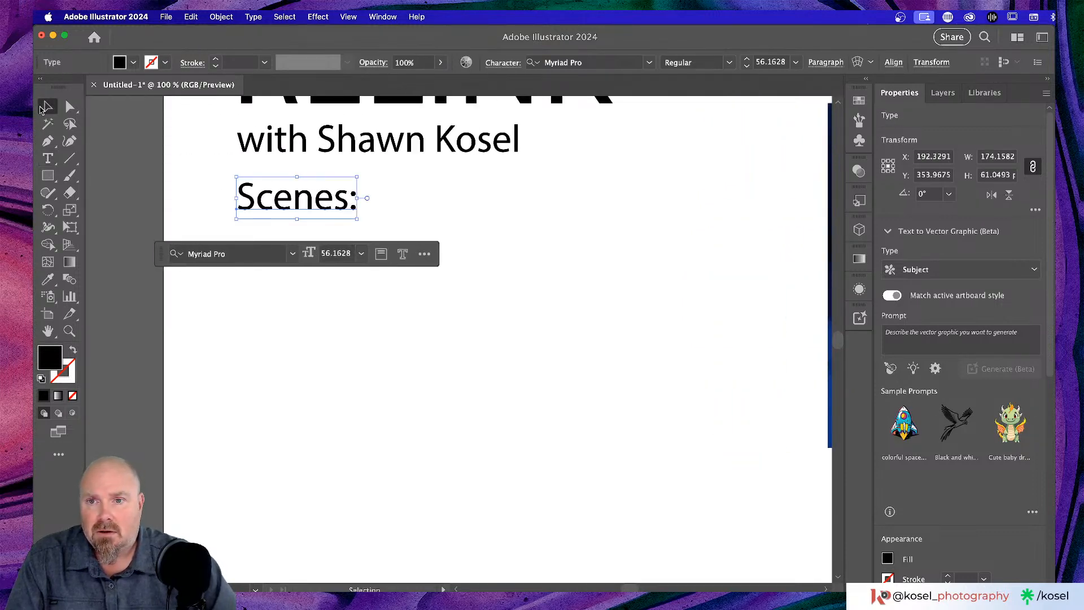
left_click_drag(358, 218, 300, 200)
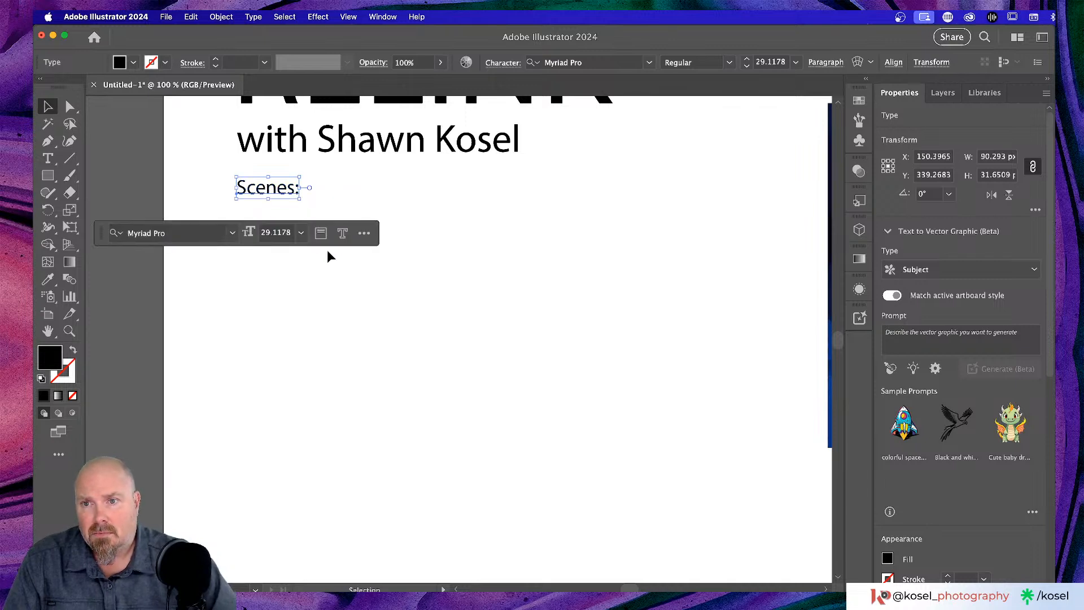
scroll(331, 257, "left", 4)
mouse_move(380, 199)
left_mouse_down()
mouse_move(380, 244)
mouse_move(380, 220)
left_mouse_up()
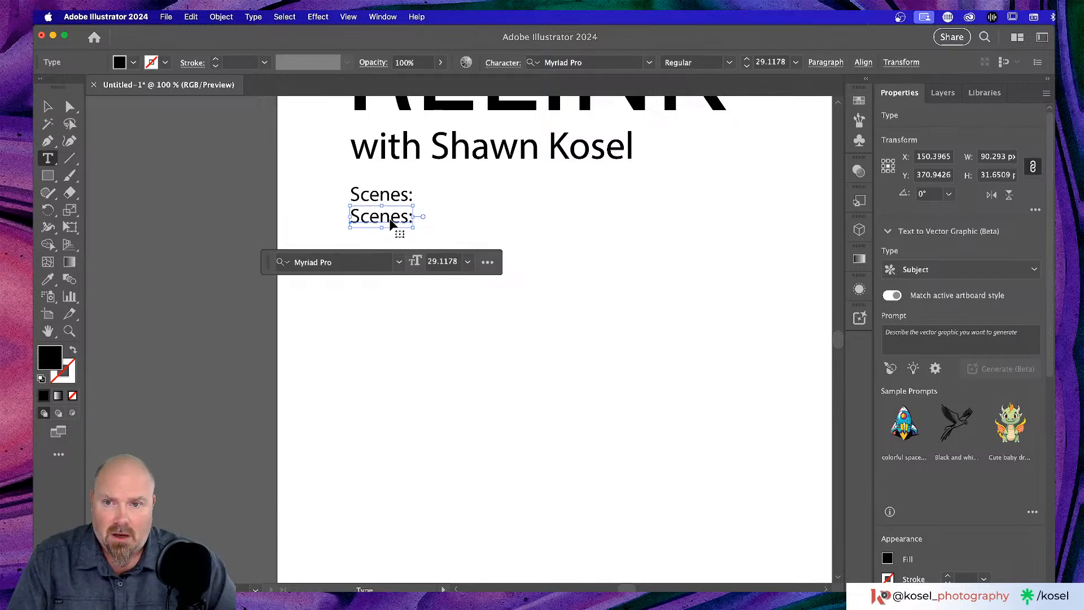
- Retype the copy as 'Fade in' and add an 'Intro' line beneath it
double_click(389, 224)
triple_click(390, 219)
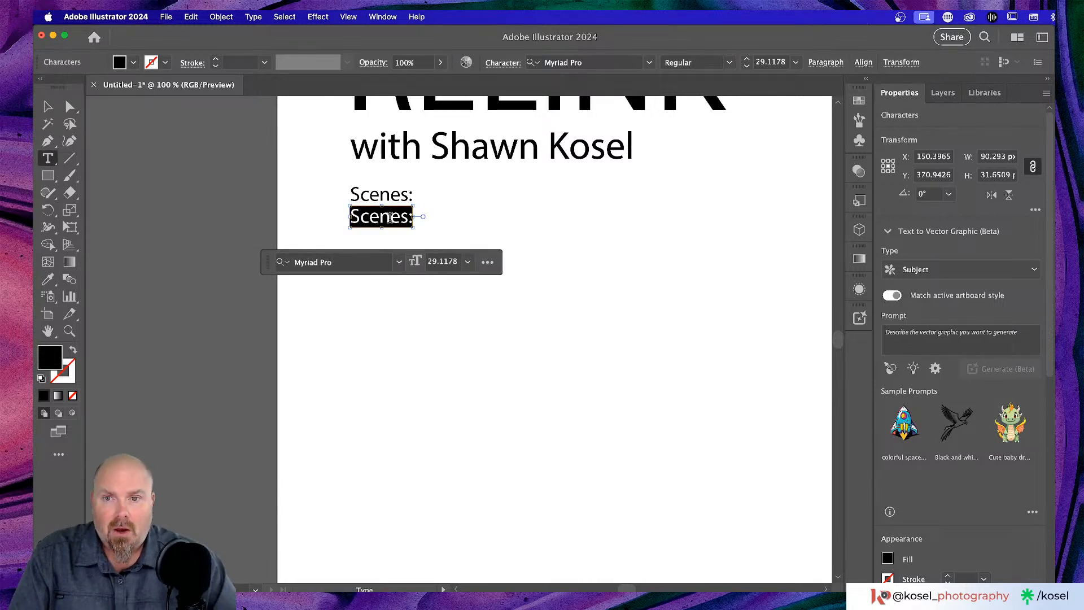
type("F")
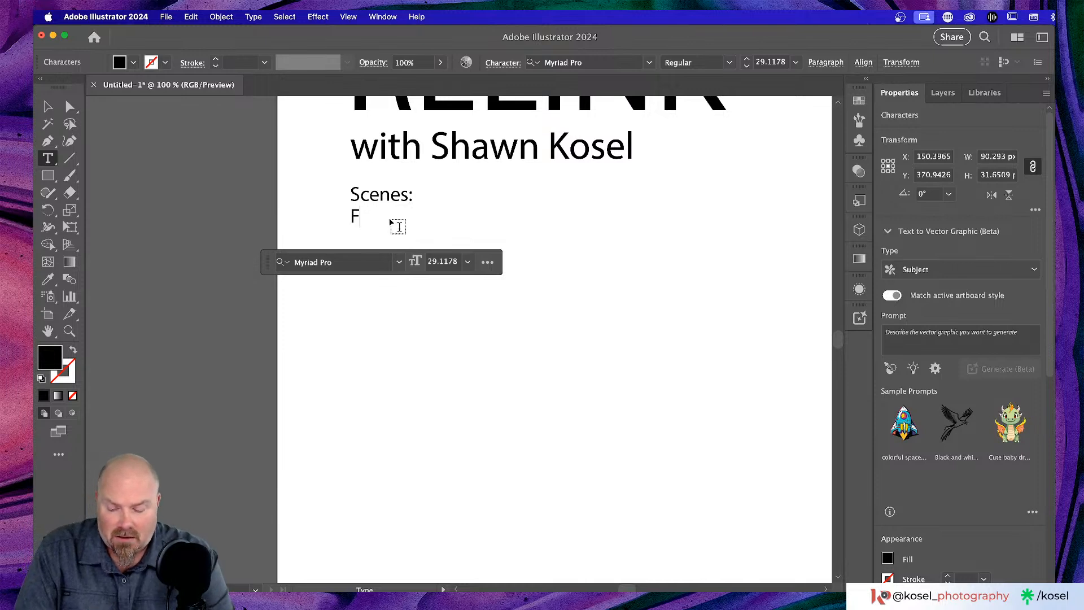
type("ade in")
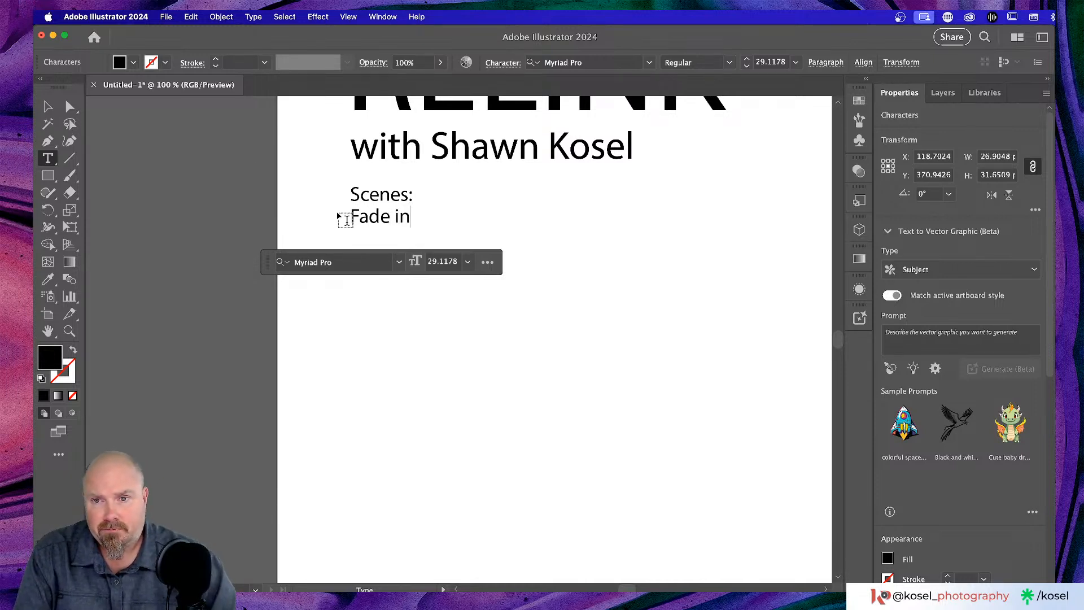
left_click(48, 106)
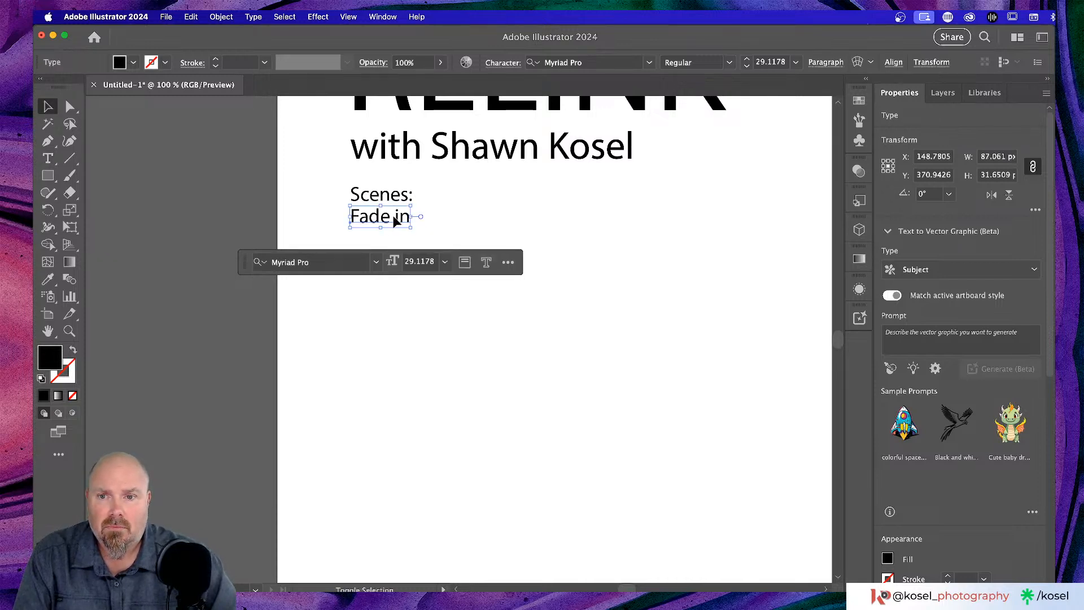
left_click_drag(394, 222, 395, 238, "alt")
double_click(384, 237)
key("super+a")
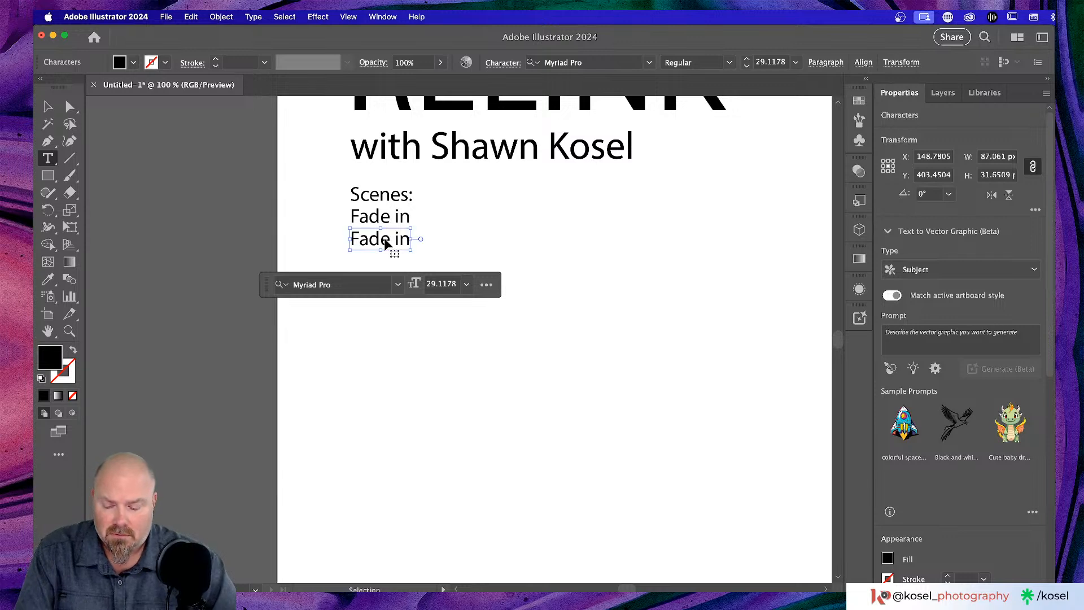
type("Intro")
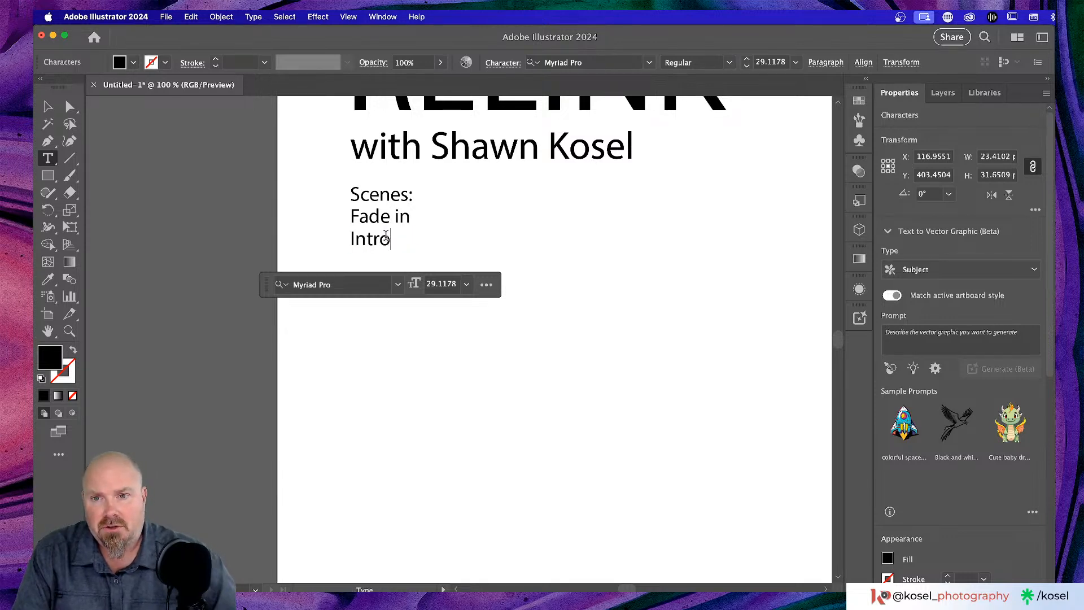
- Add 'Guest Screen' and 'Host Screen' lines below Intro
left_click(47, 106)
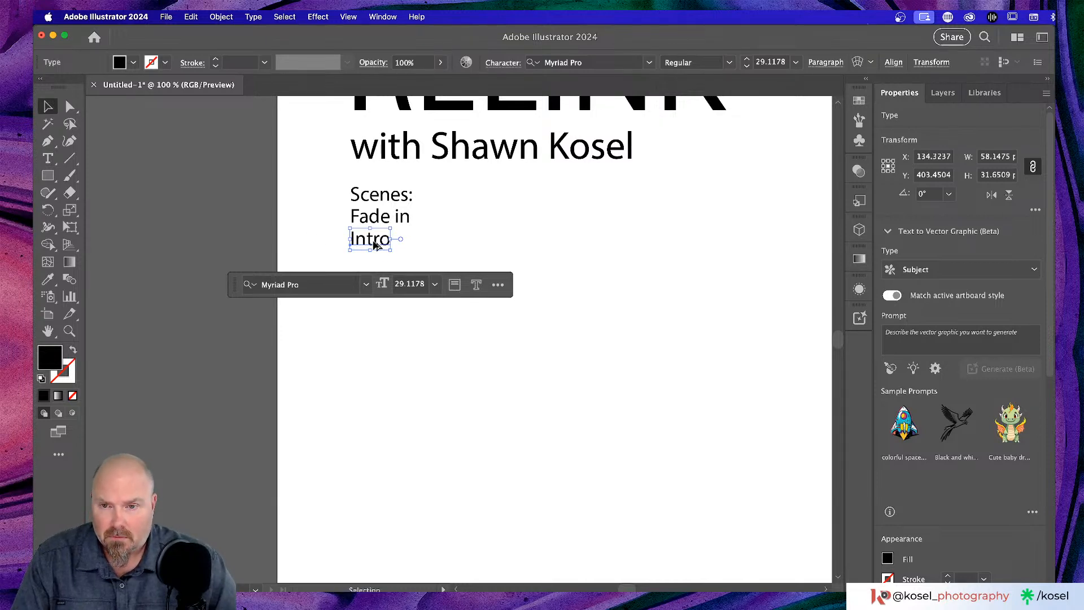
left_click_drag(377, 243, 376, 265)
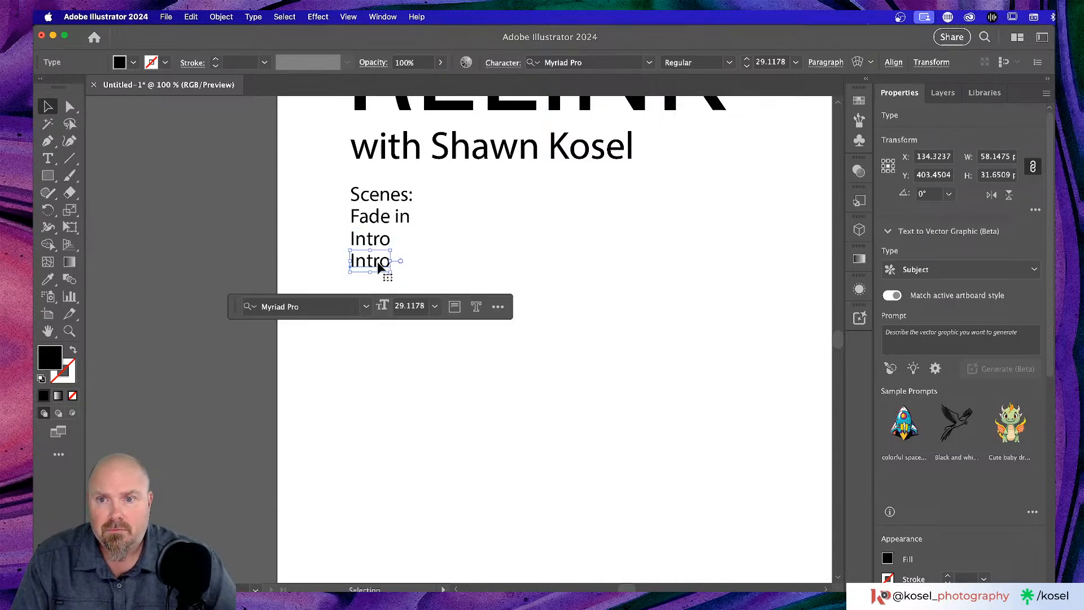
double_click(375, 264)
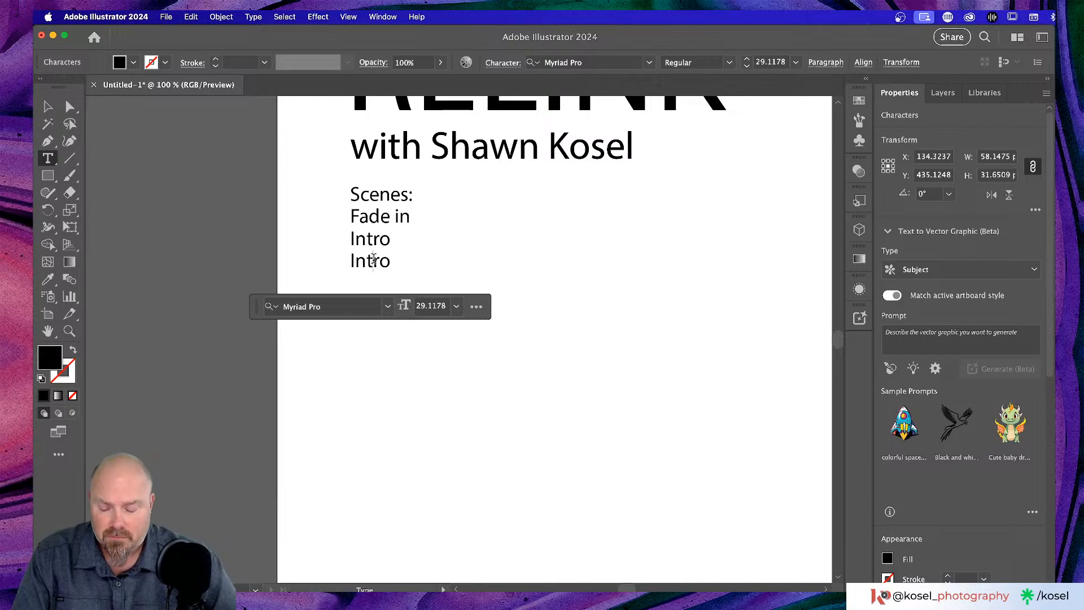
double_click(374, 259)
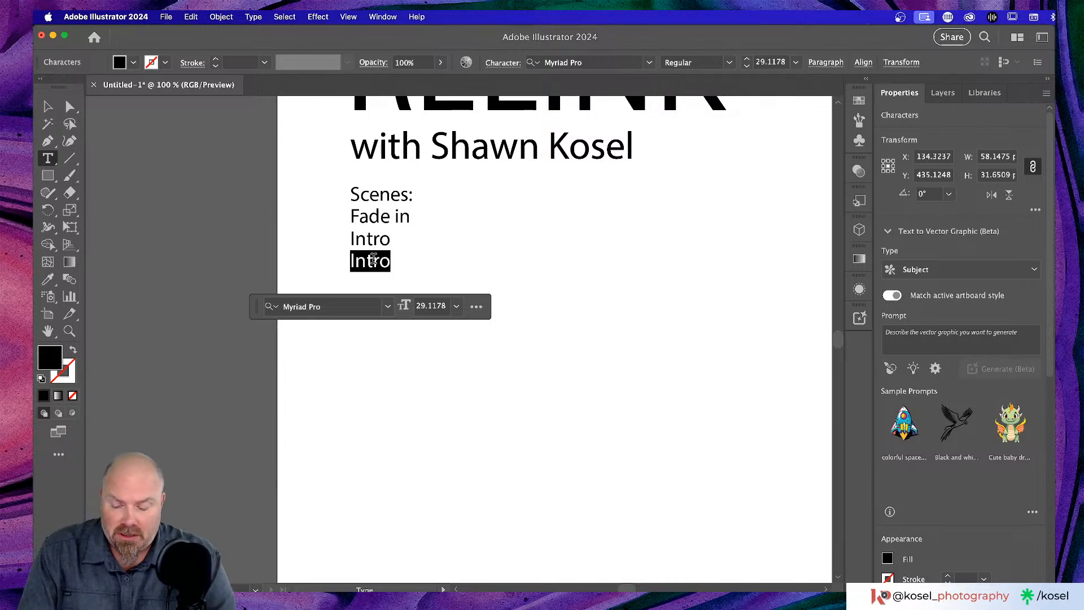
type("Gue")
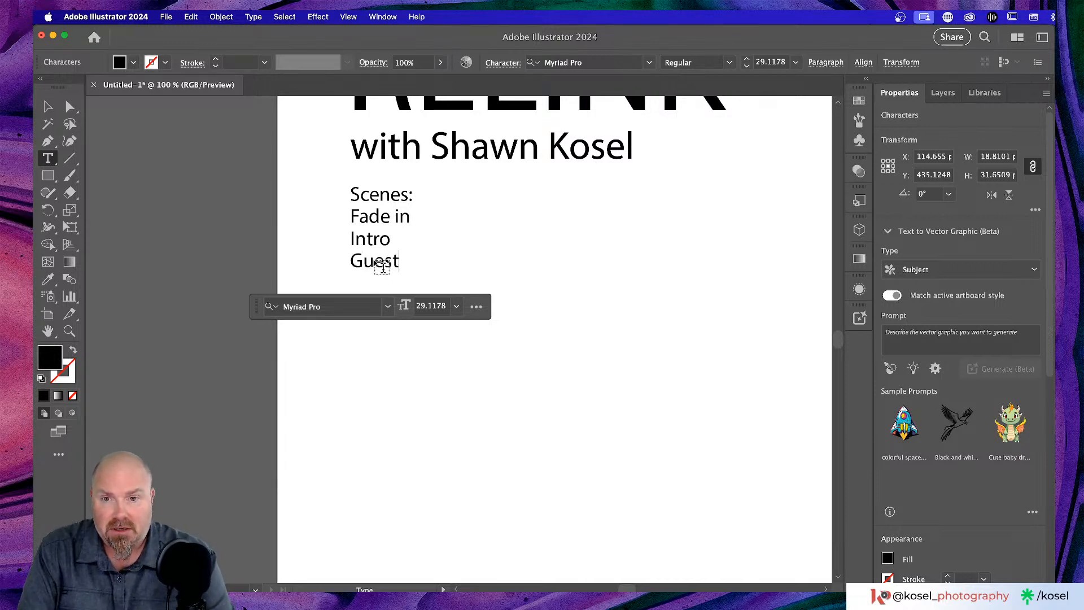
type("st Scr")
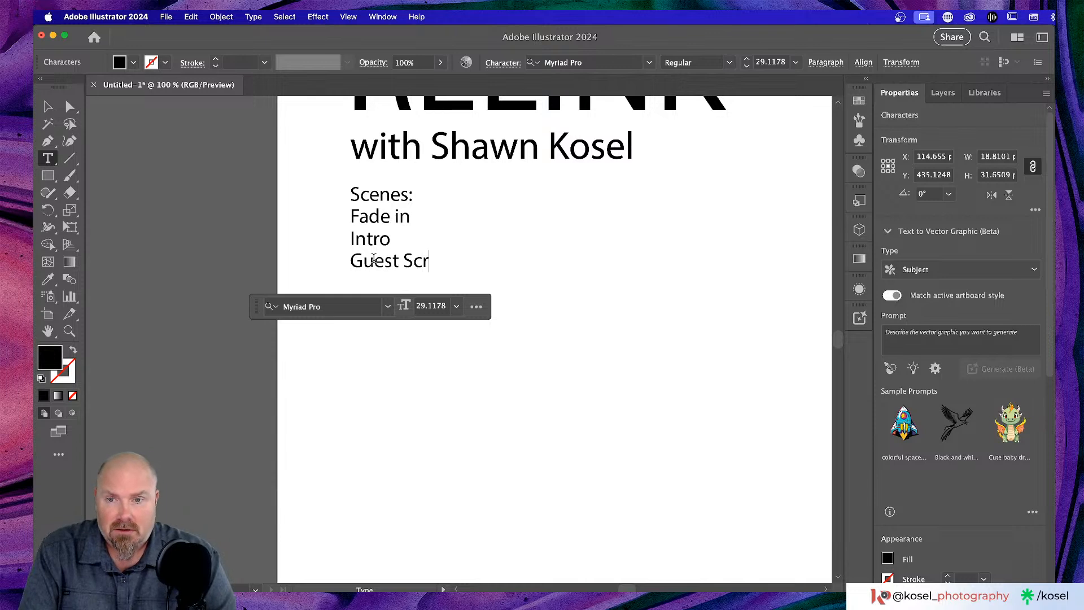
type("een")
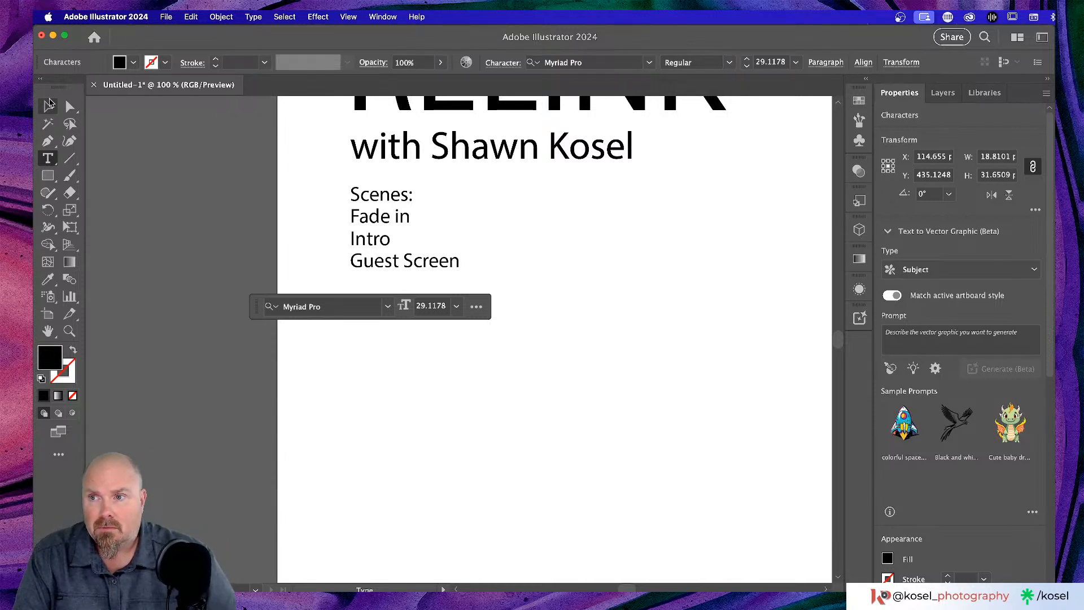
left_click(48, 106)
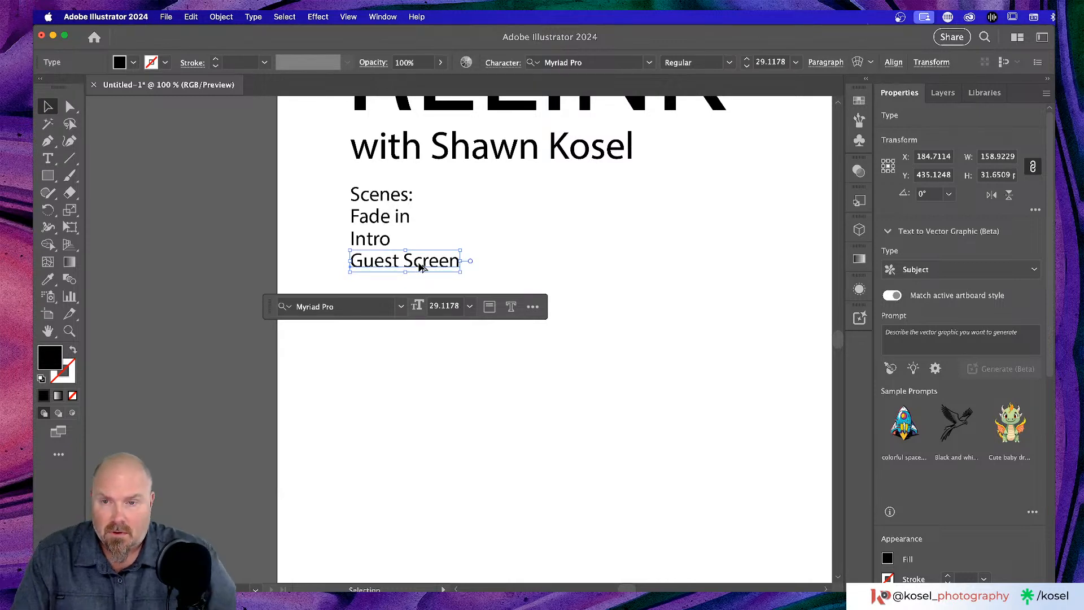
left_click_drag(426, 266, 416, 290)
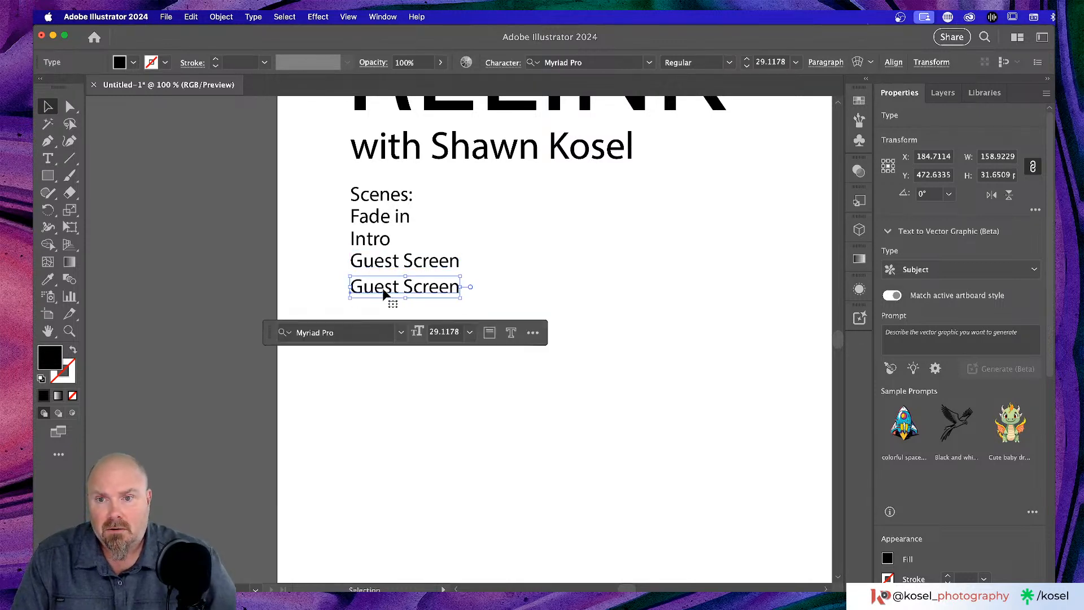
double_click(383, 289)
double_click(383, 289)
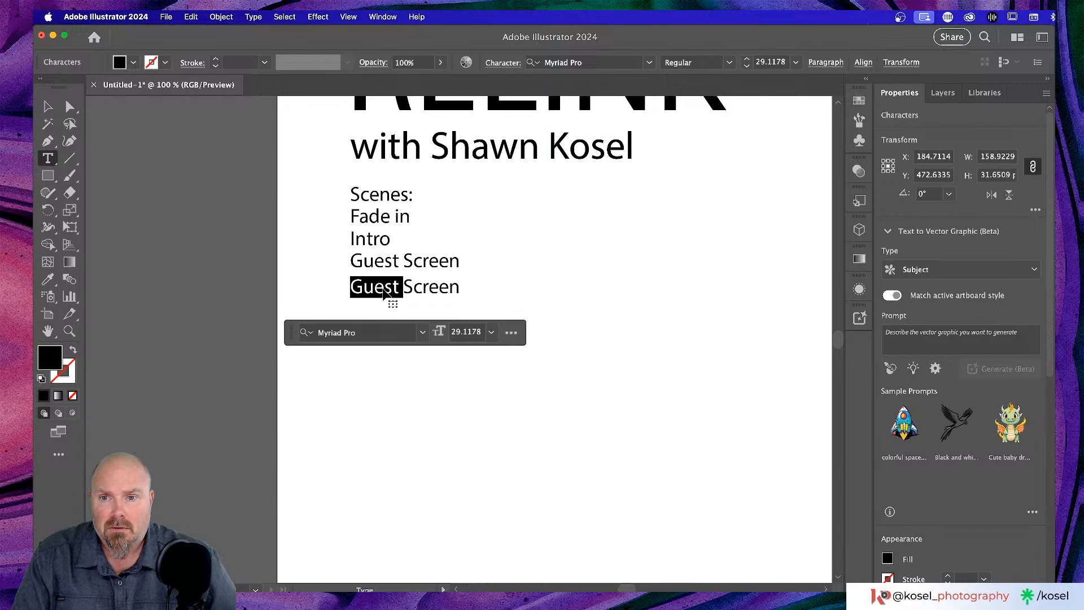
type("Host")
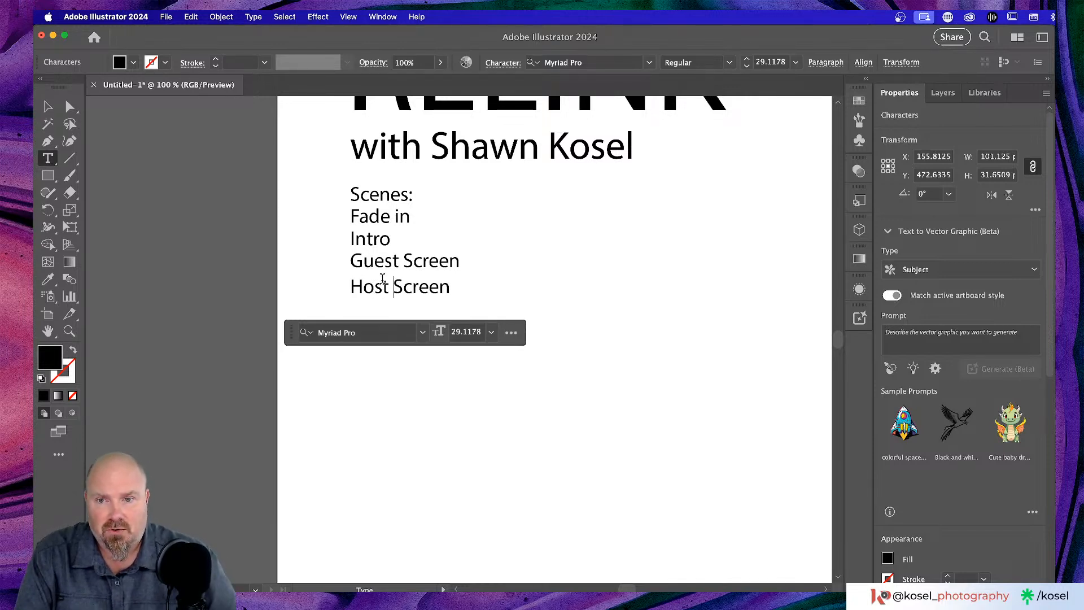
- Add a 'BRB' line below Host Screen and copy it one line lower
left_click(47, 107)
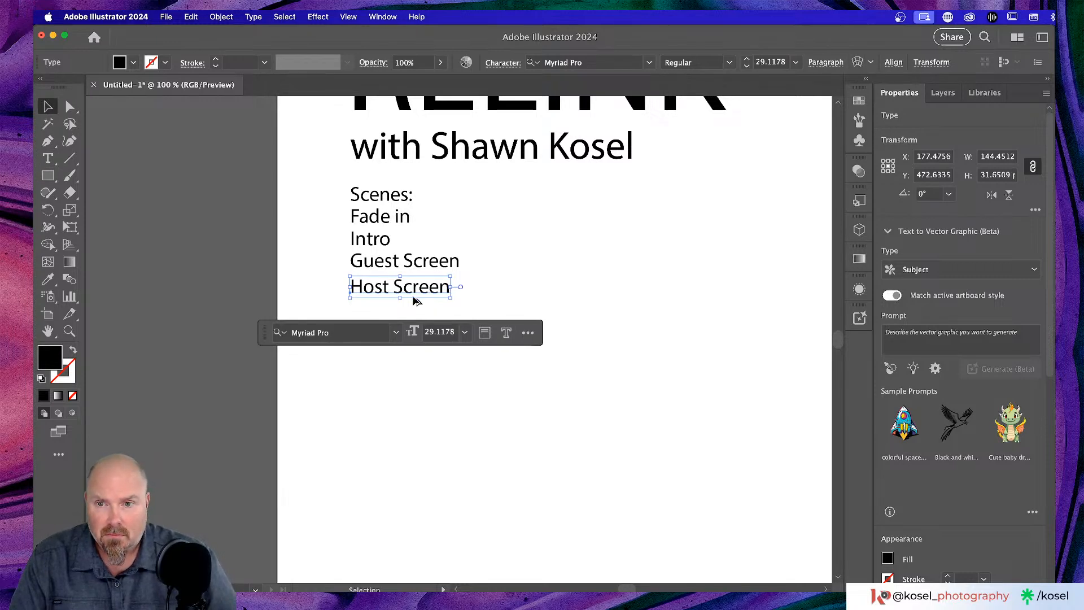
left_click_drag(415, 290, 417, 317)
double_click(417, 316)
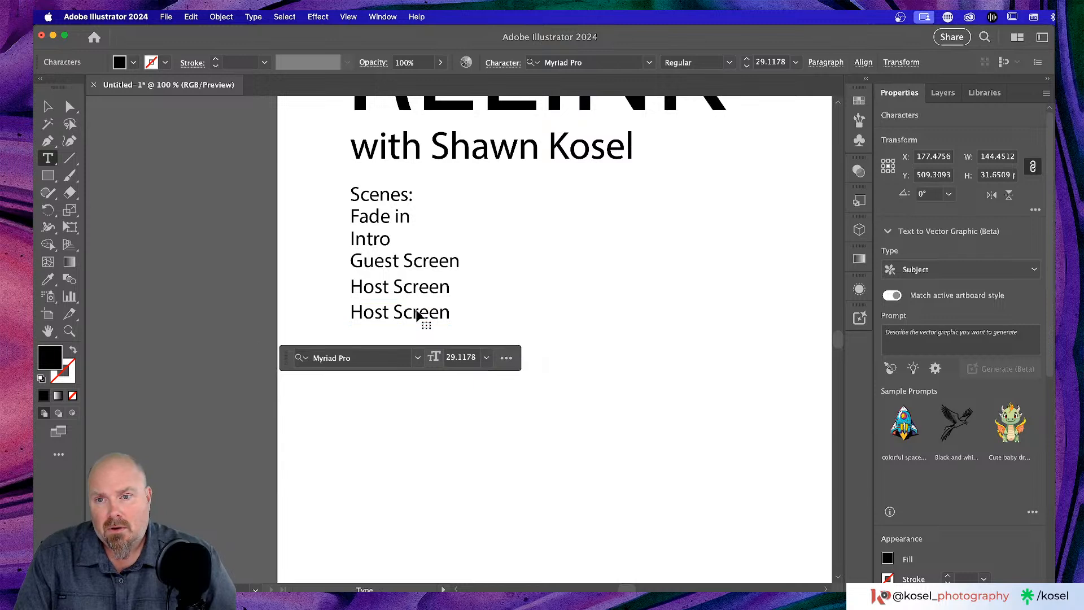
triple_click(412, 313)
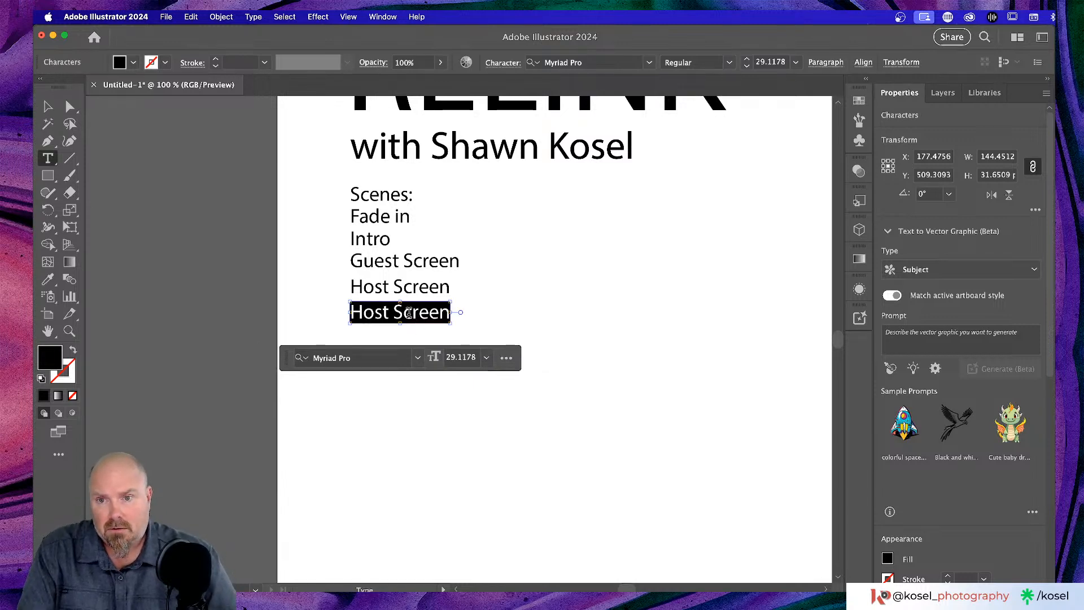
type("BE")
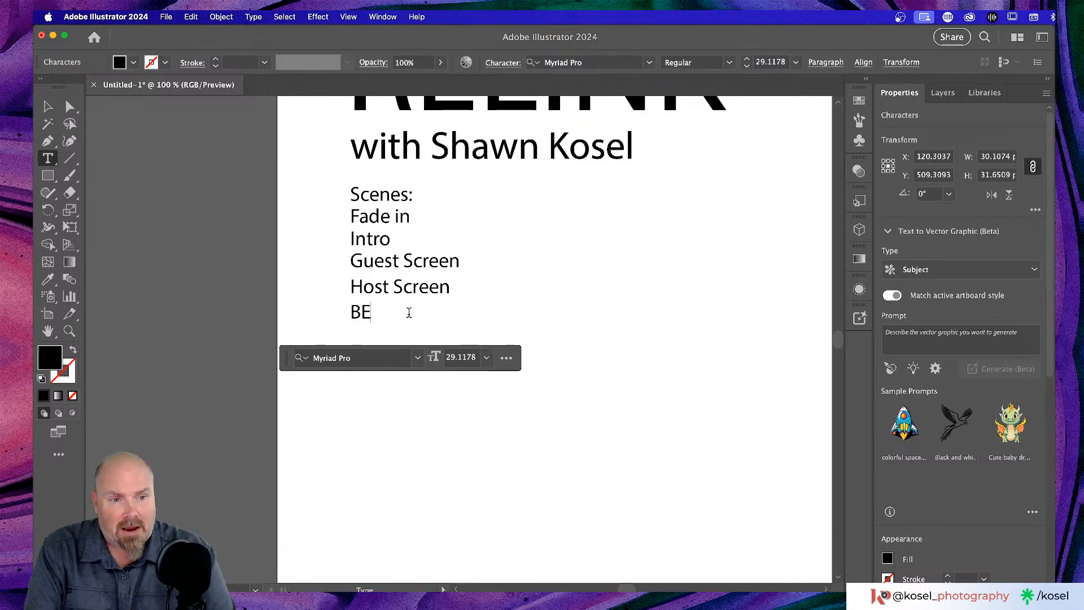
type("RB")
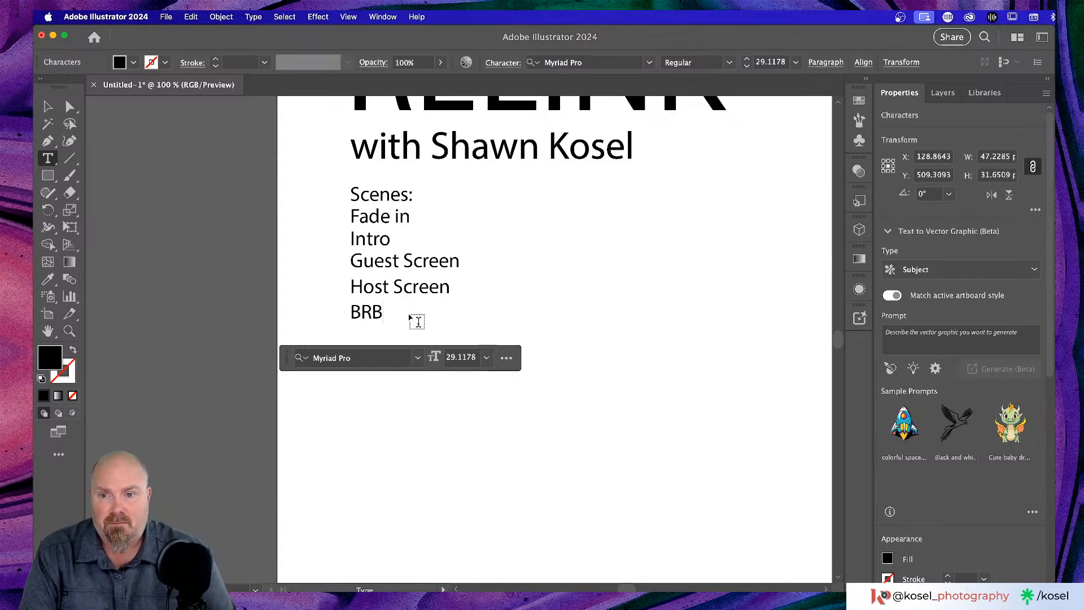
left_click(47, 106)
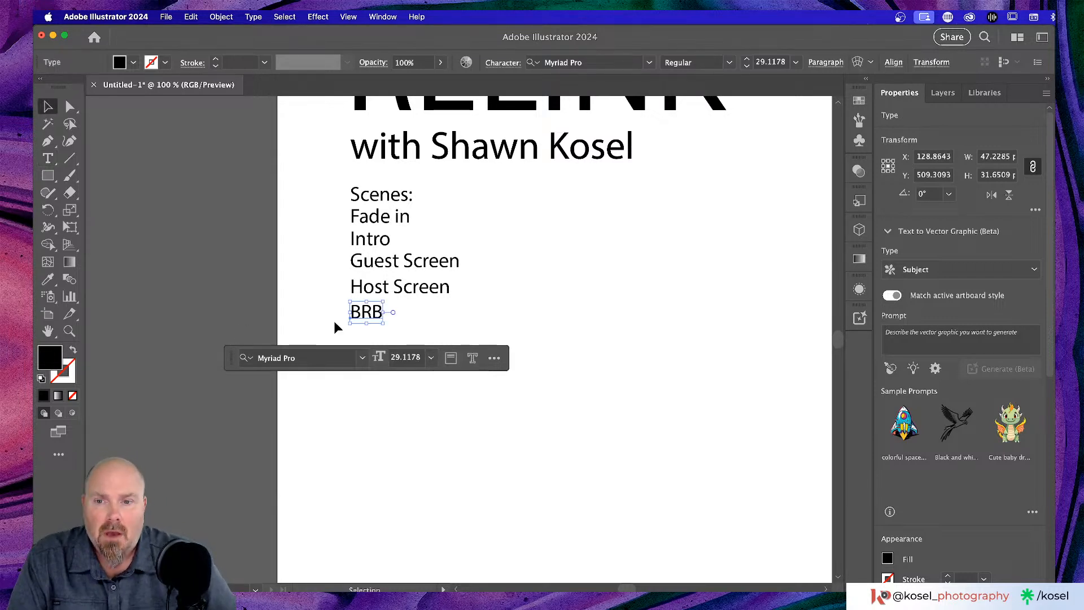
left_click_drag(372, 317, 373, 338)
- Retype the last copy as 'Outro' and deselect the finished list
key("t")
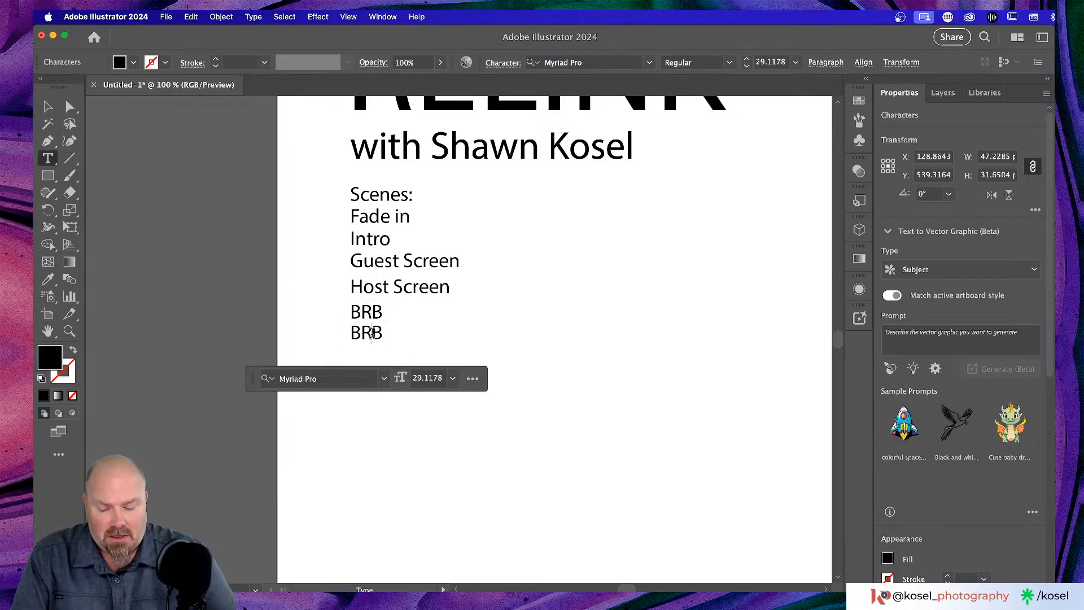
double_click(372, 333)
type("Outro")
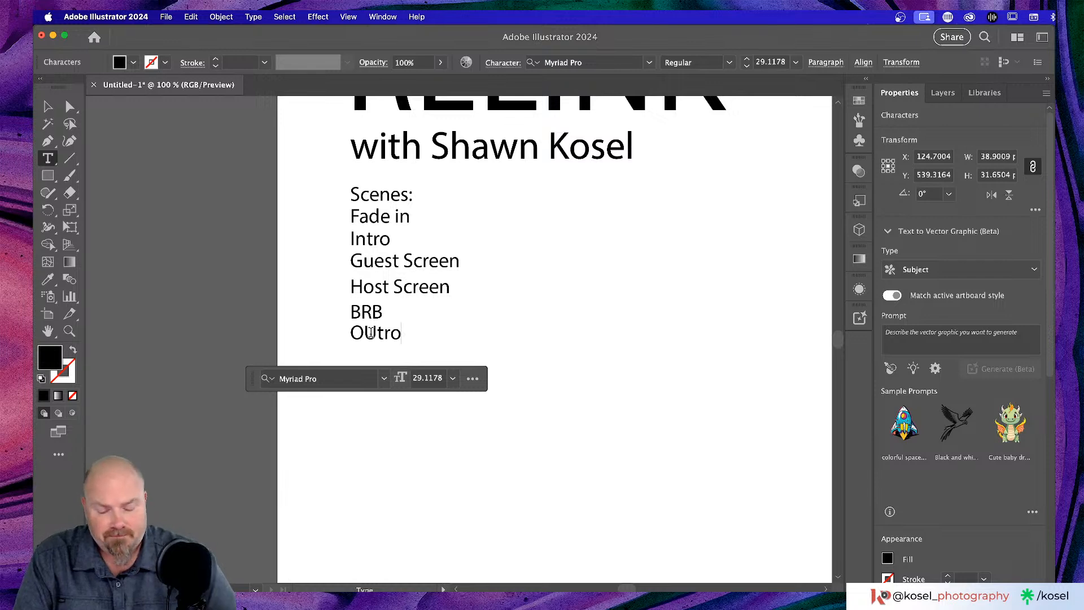
key("BackSpace")
key("BackSpace")
type("ut")
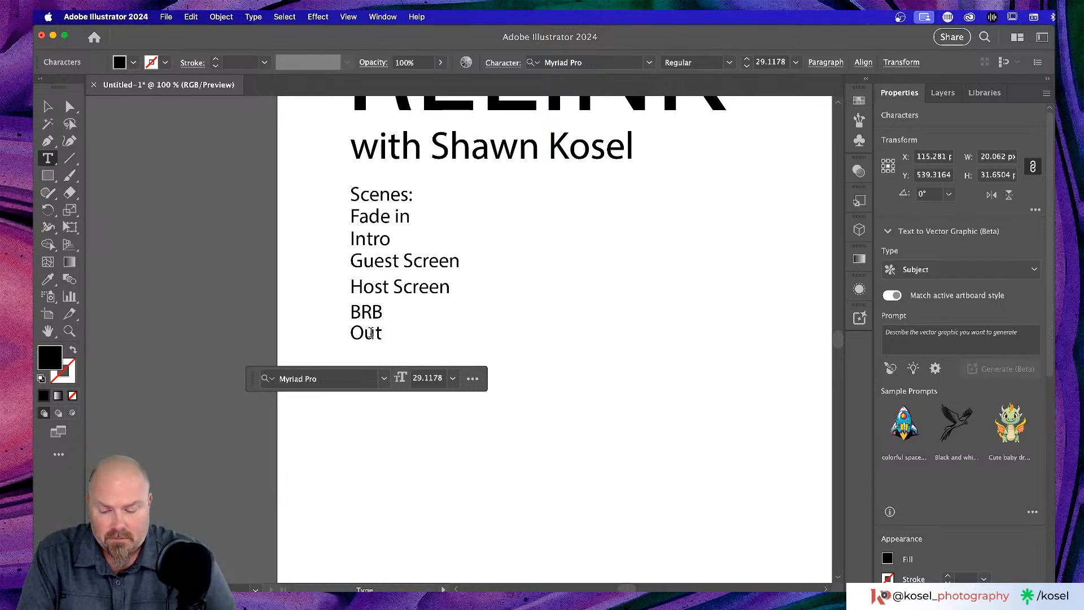
type("ro")
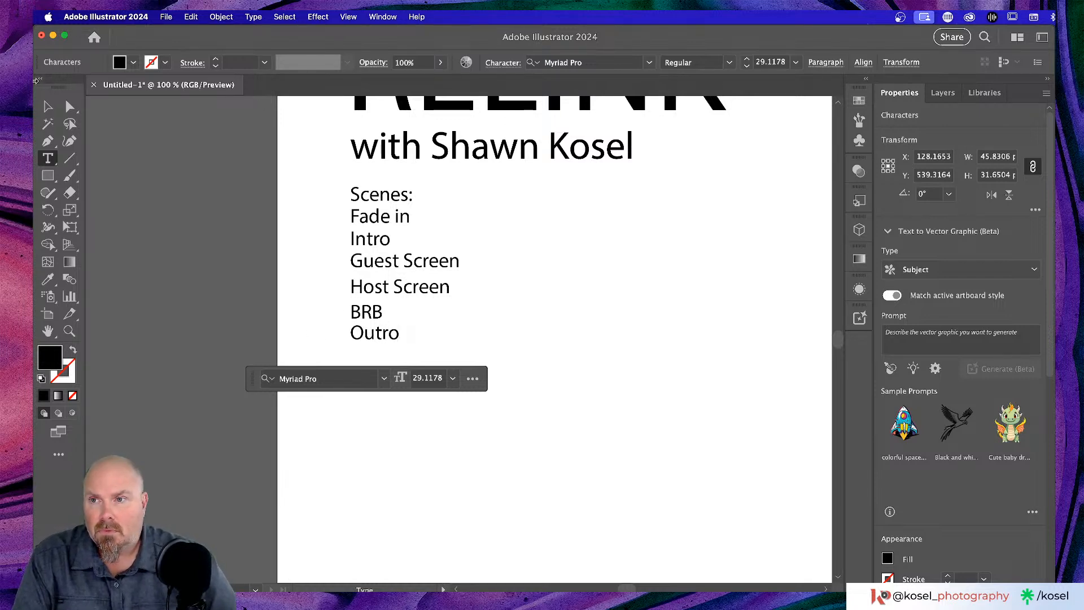
left_click(48, 106)
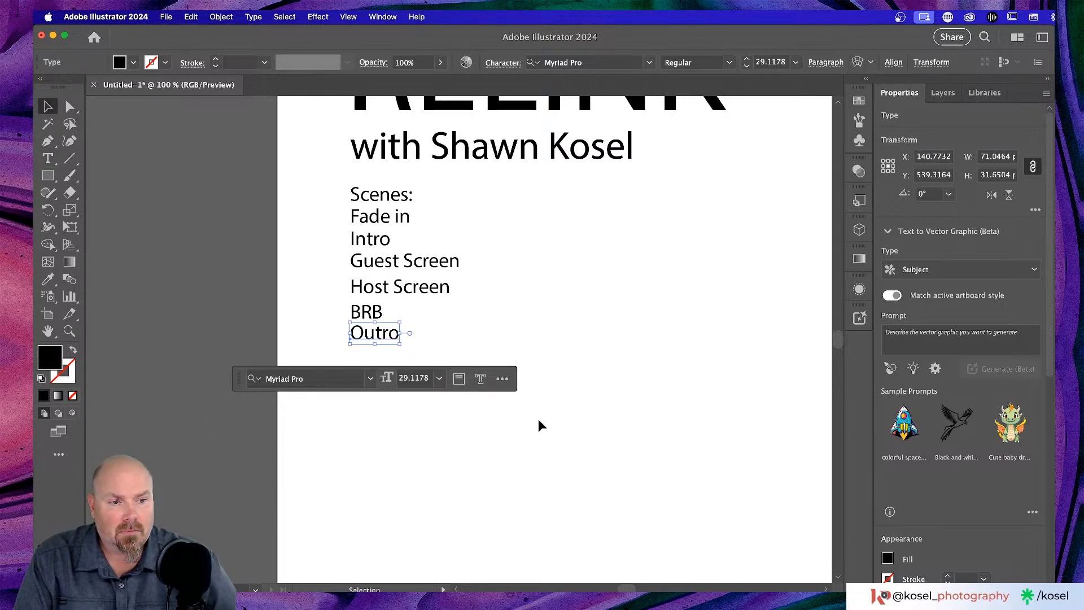
left_click(409, 474)
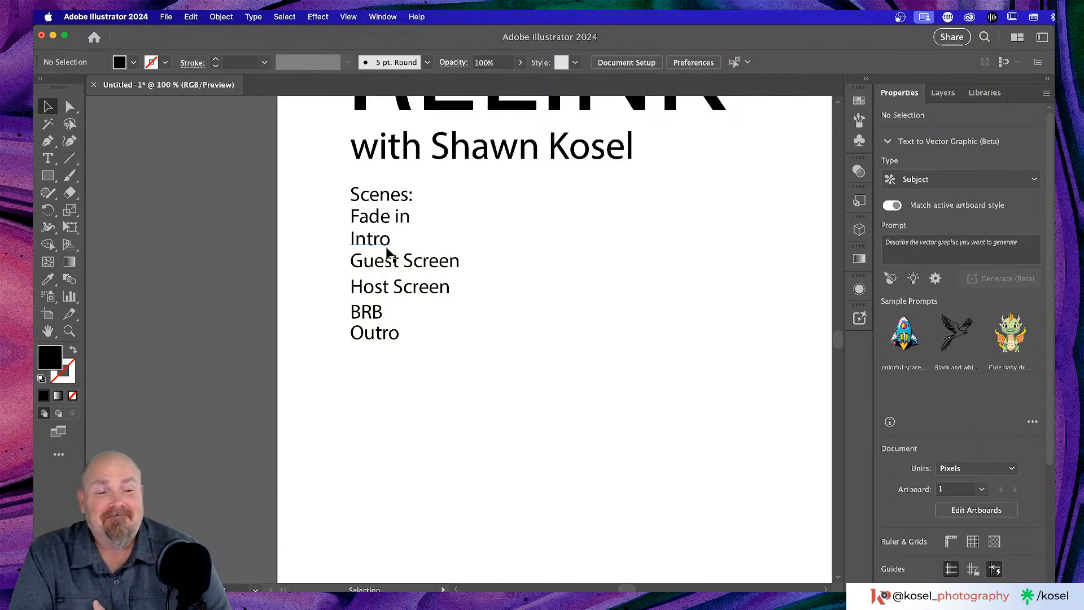
- Select all seven scene lines and apply Vertical Distribute Center to space them evenly
left_click(404, 196)
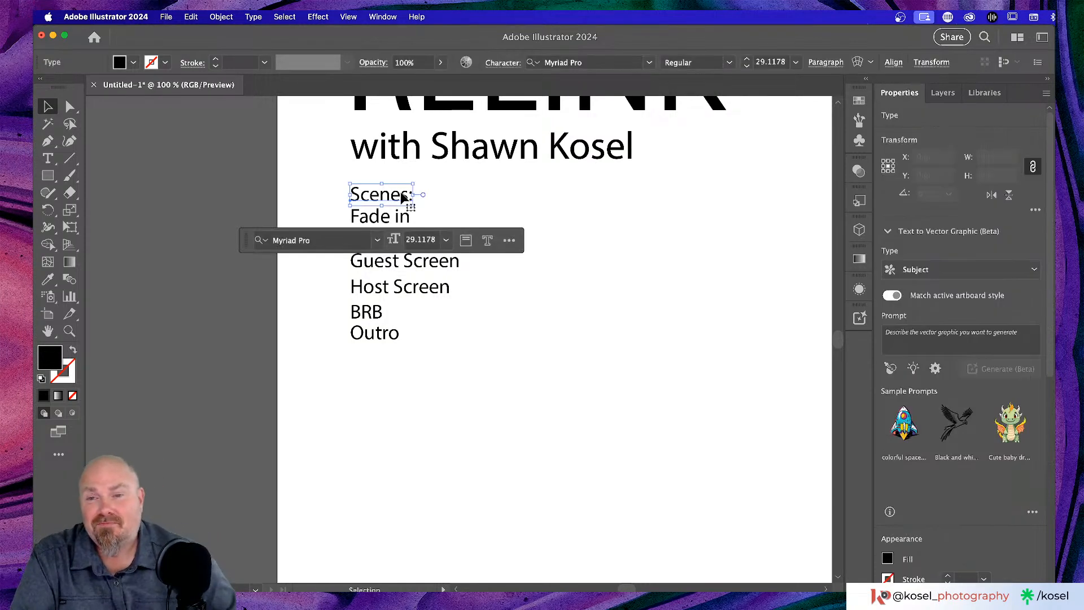
left_click(300, 197)
left_click_drag(300, 178, 486, 392)
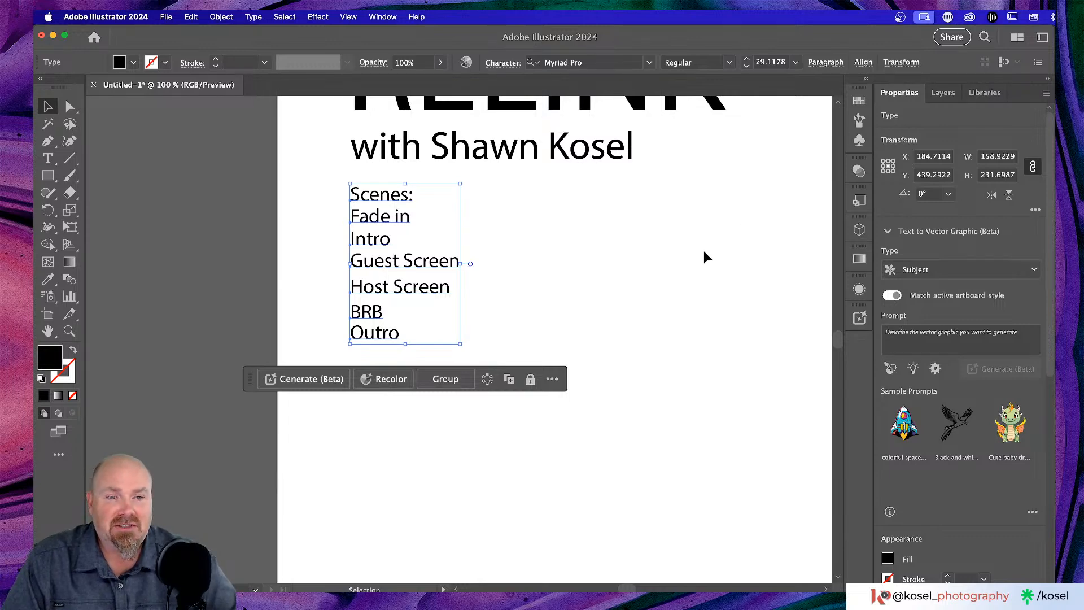
scroll(1011, 319, "down", 7)
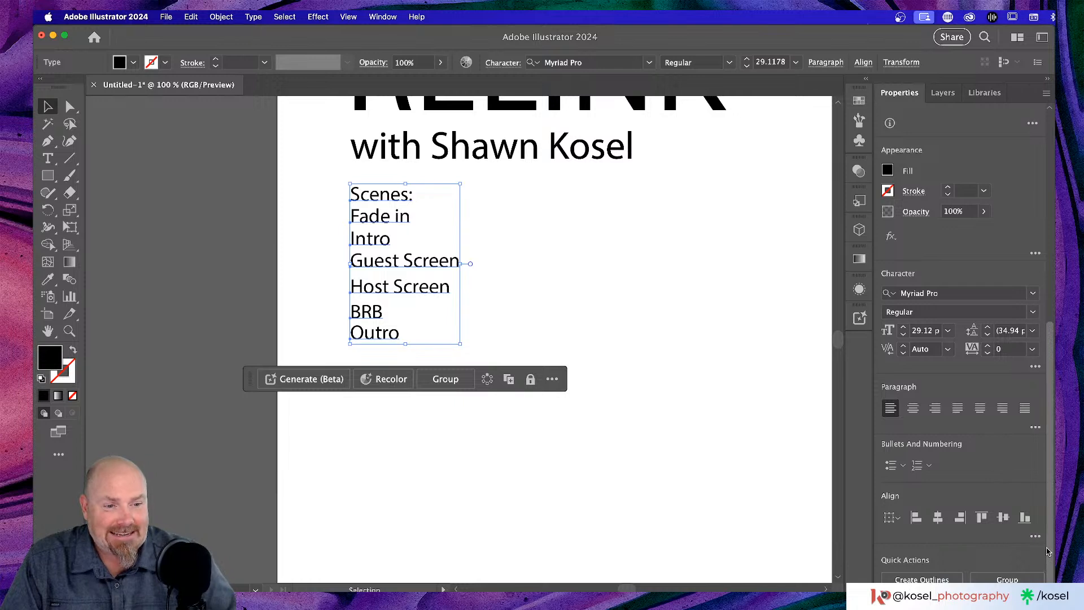
left_click(1036, 536)
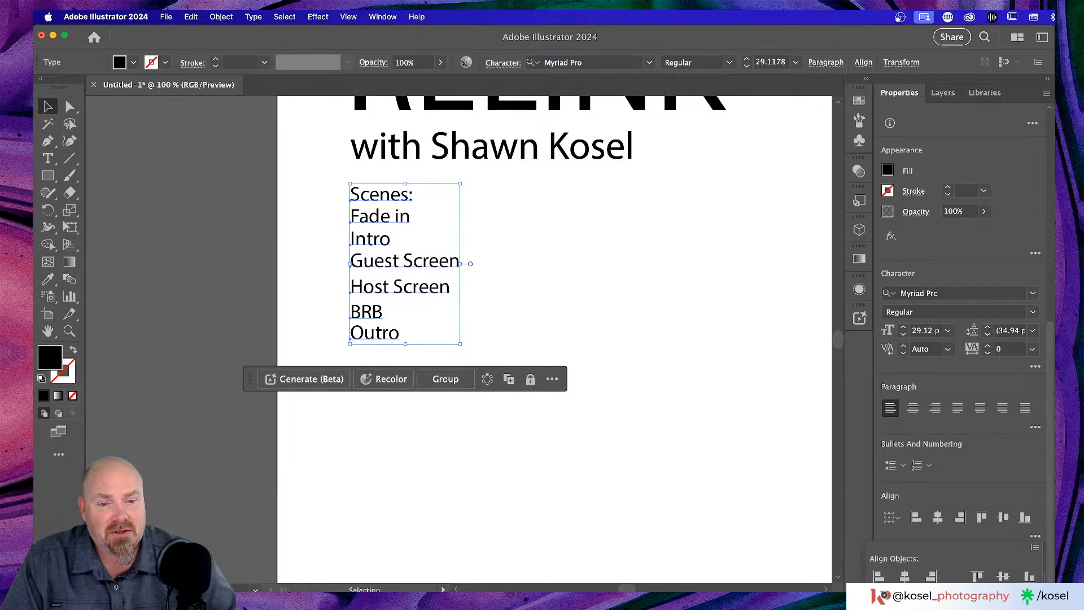
left_click(905, 608)
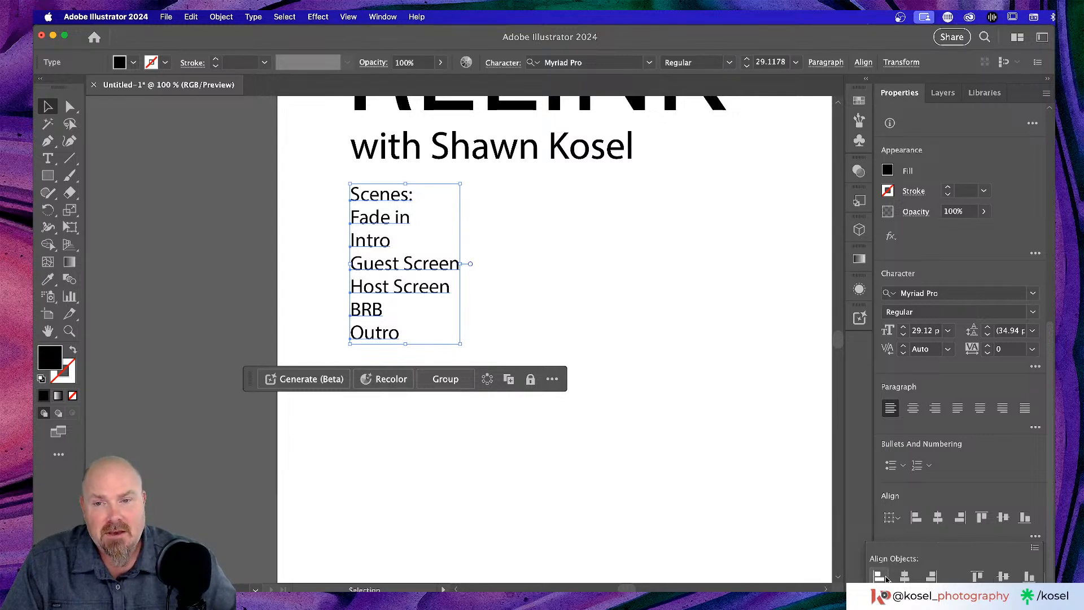
left_click(382, 495)
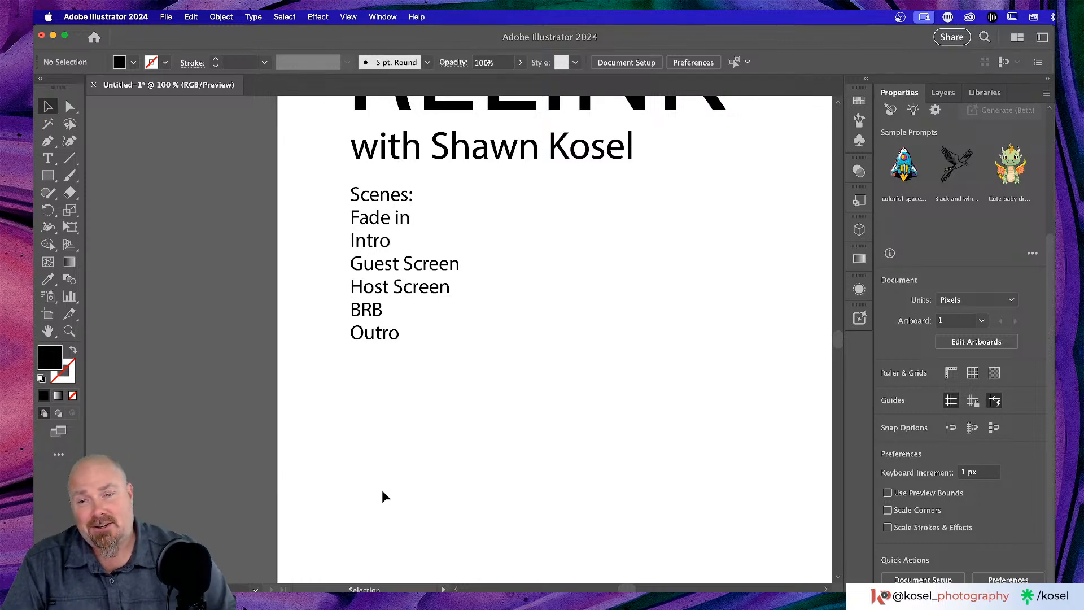
- Zoom out and pan so the whole artboard and blue image show, then pick the Rectangle tool
scroll(535, 425, "up", 3)
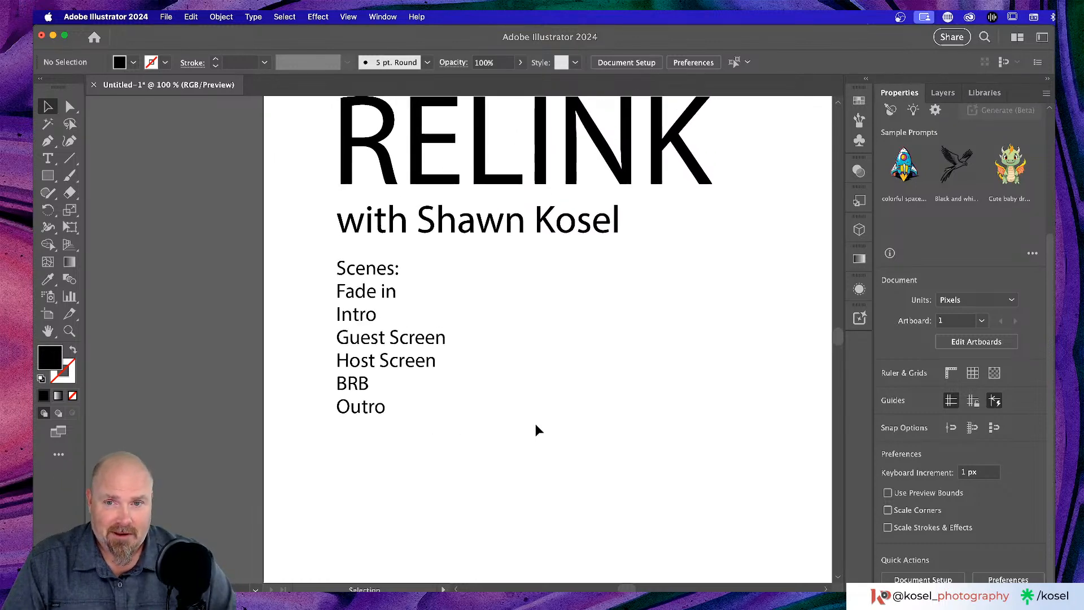
key("super+minus")
key("super+minus")
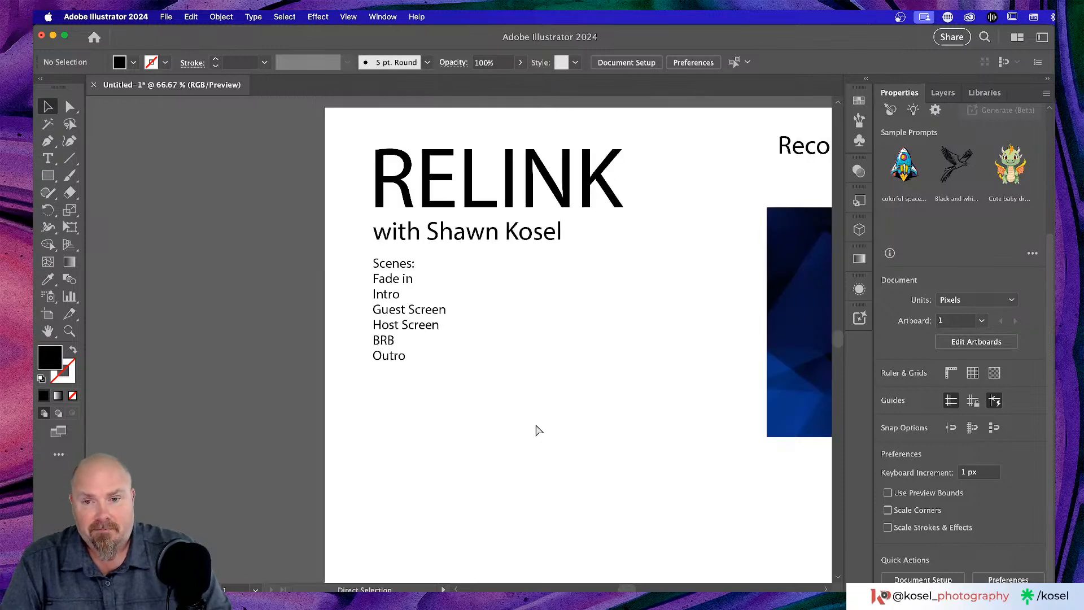
scroll(543, 381, "right", 3)
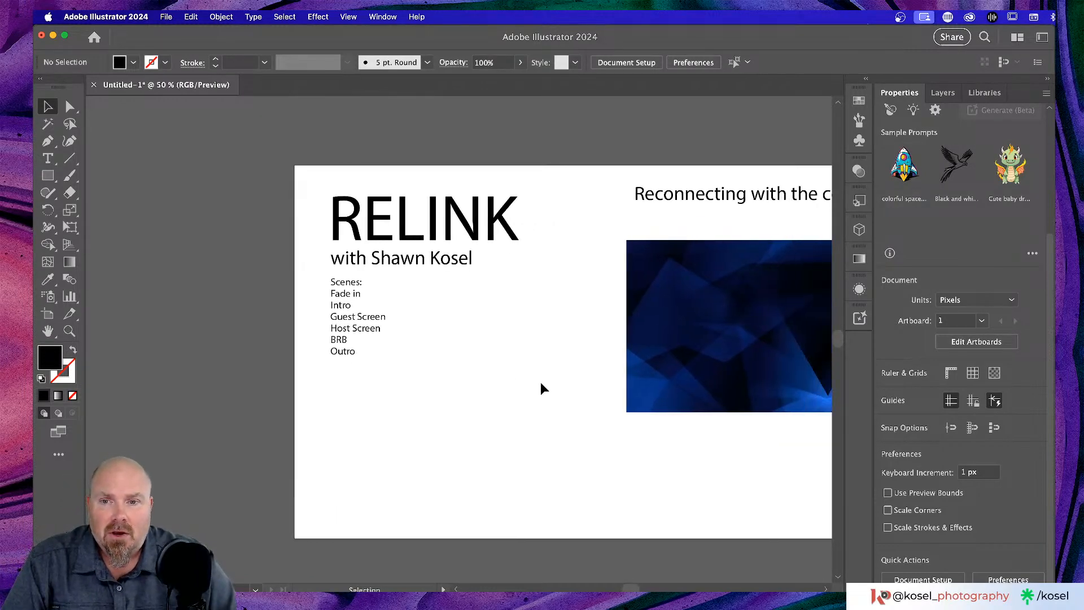
scroll(541, 381, "down", 4)
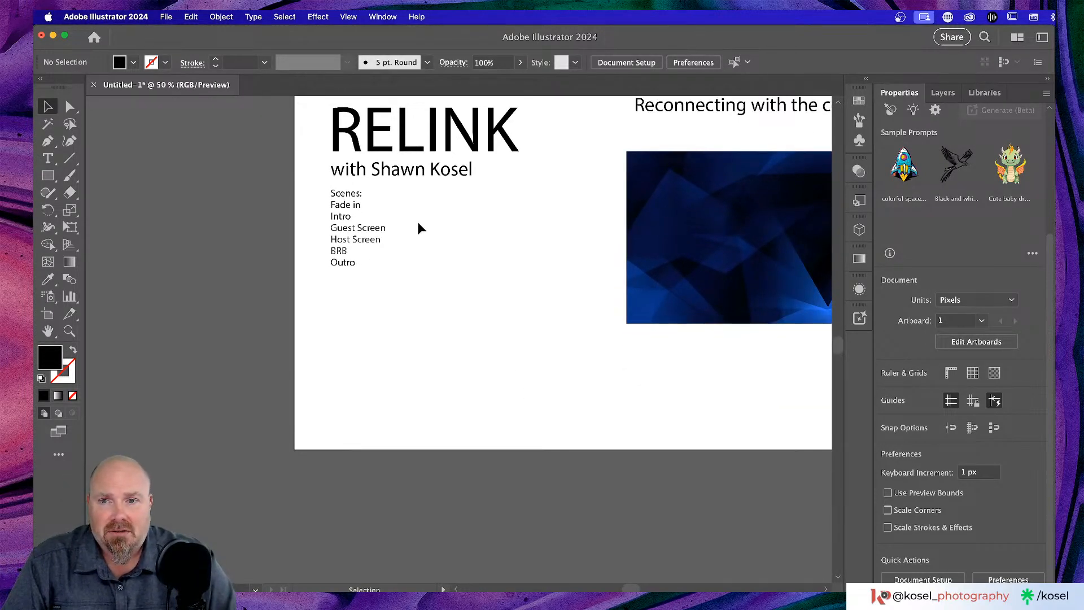
scroll(418, 222, "up", 2)
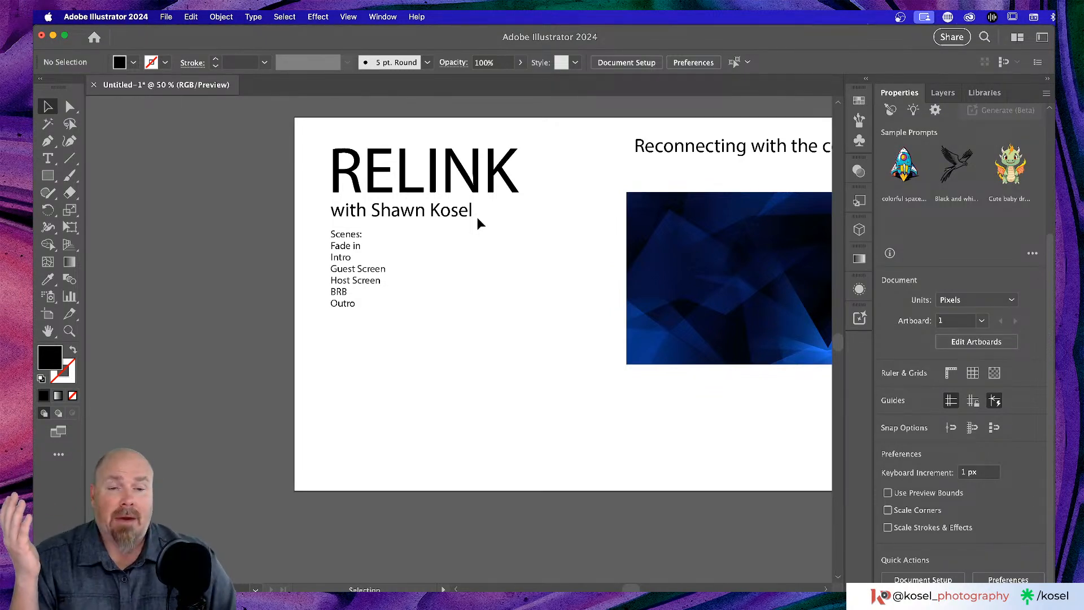
scroll(472, 237, "right", 3)
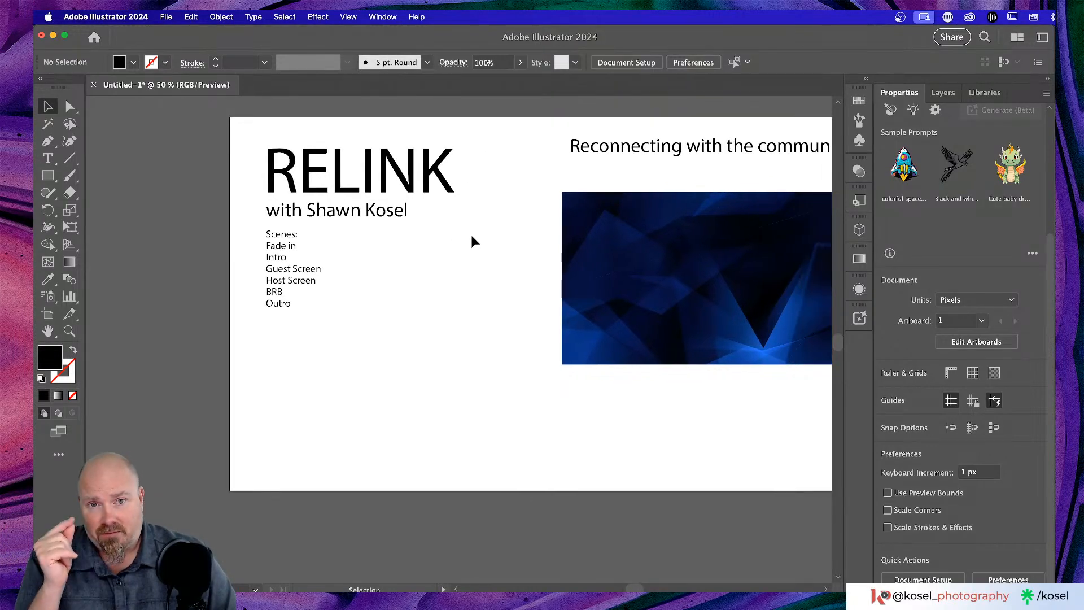
scroll(471, 236, "right", 2)
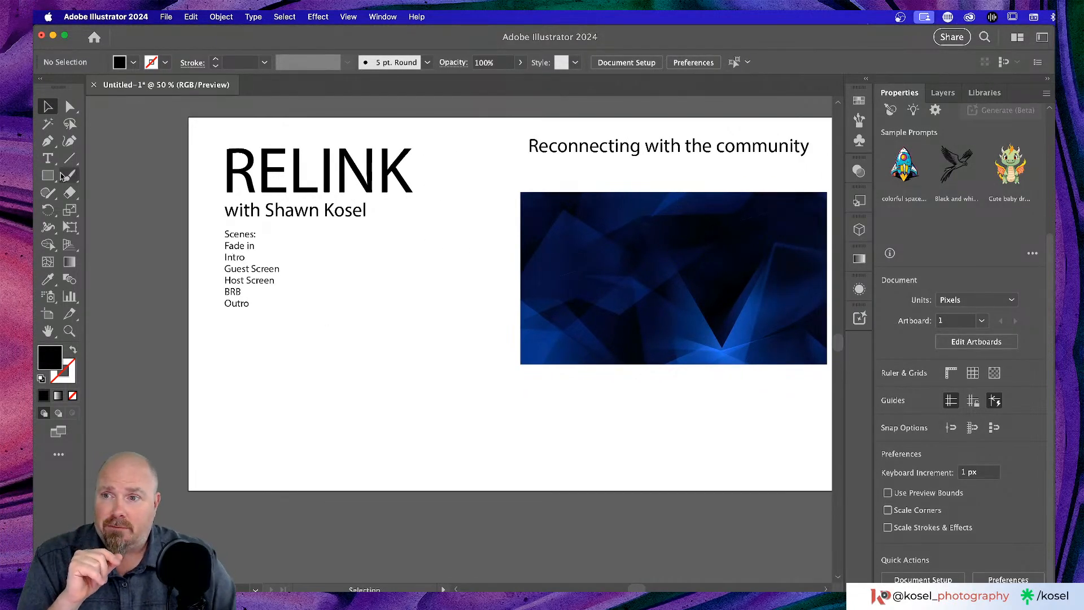
left_click(46, 177)
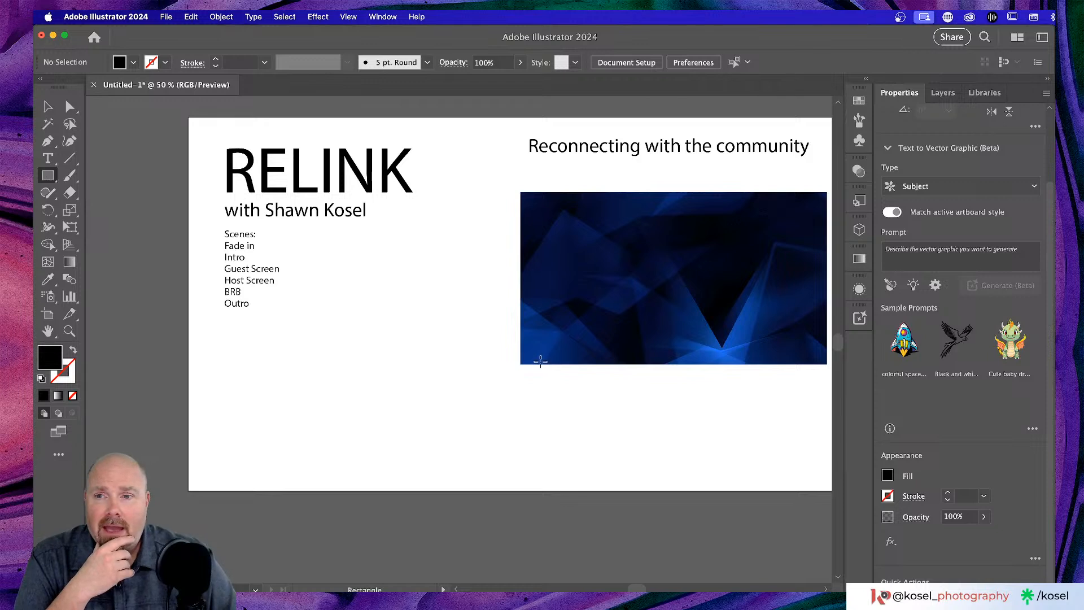
- Draw a small black square below the blue image and dismiss the Generative AI tip
scroll(539, 357, "down", 2)
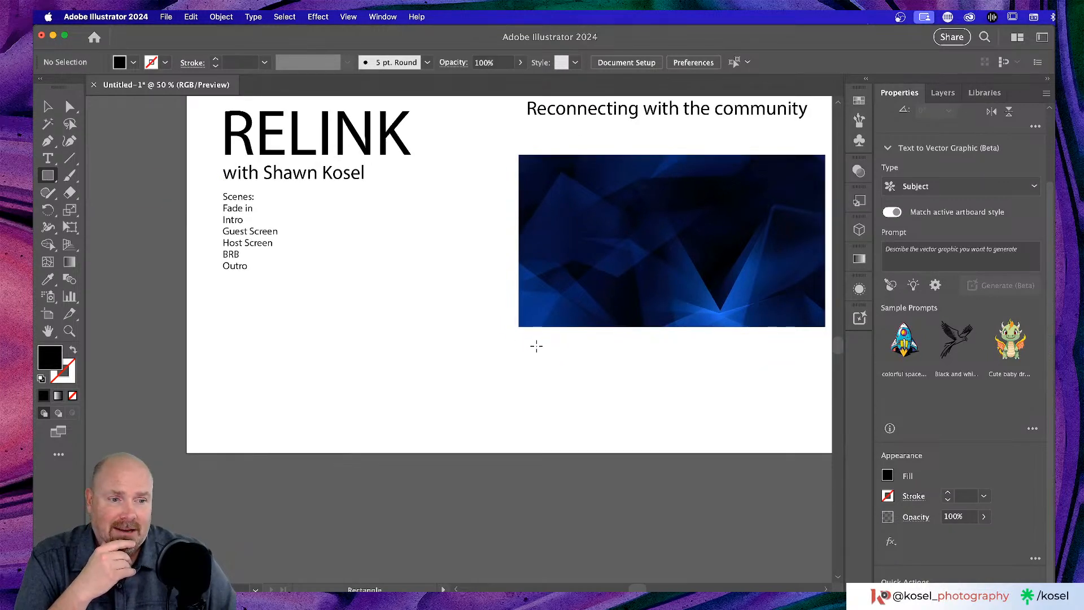
left_click_drag(526, 345, 559, 368)
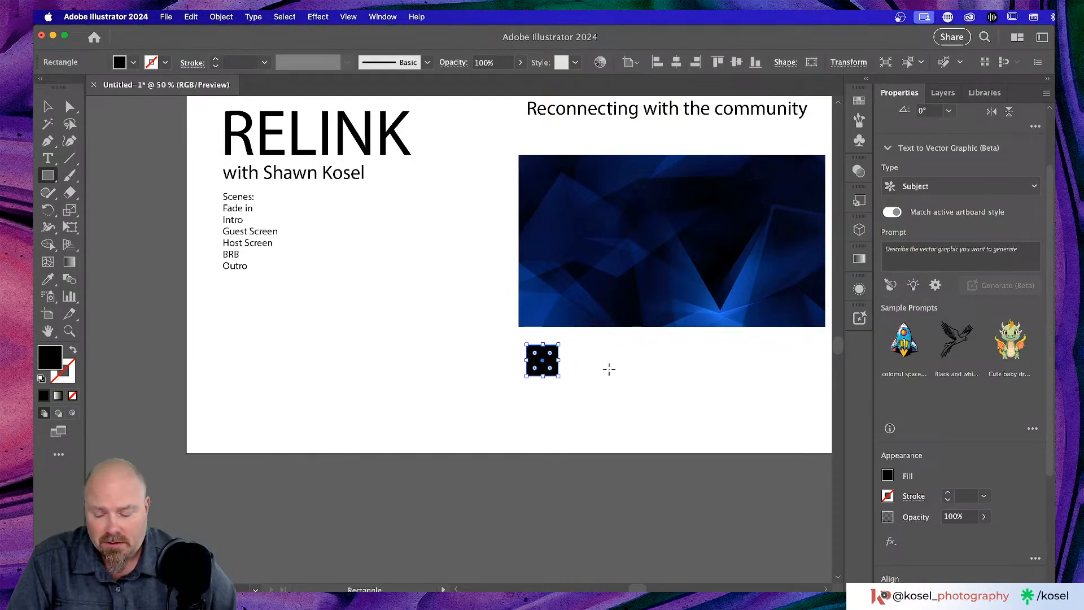
key("v")
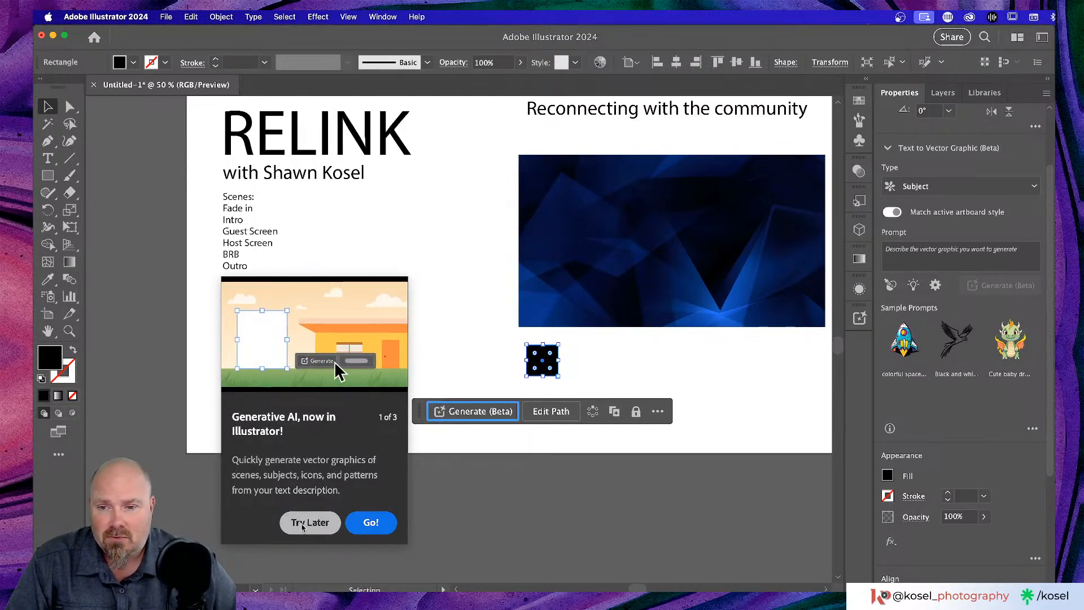
left_click(371, 523)
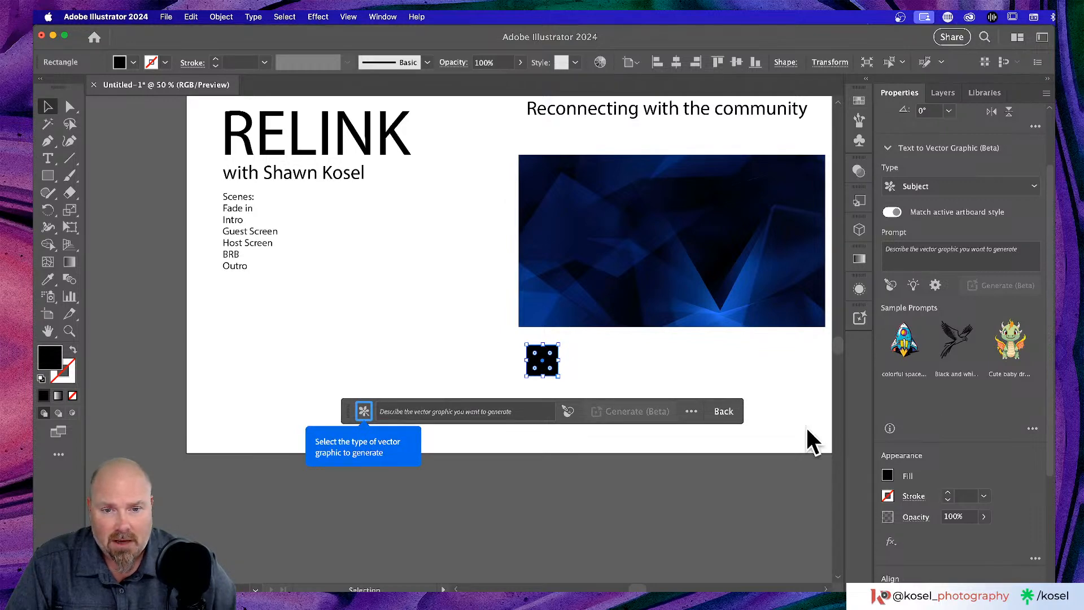
left_click(604, 372)
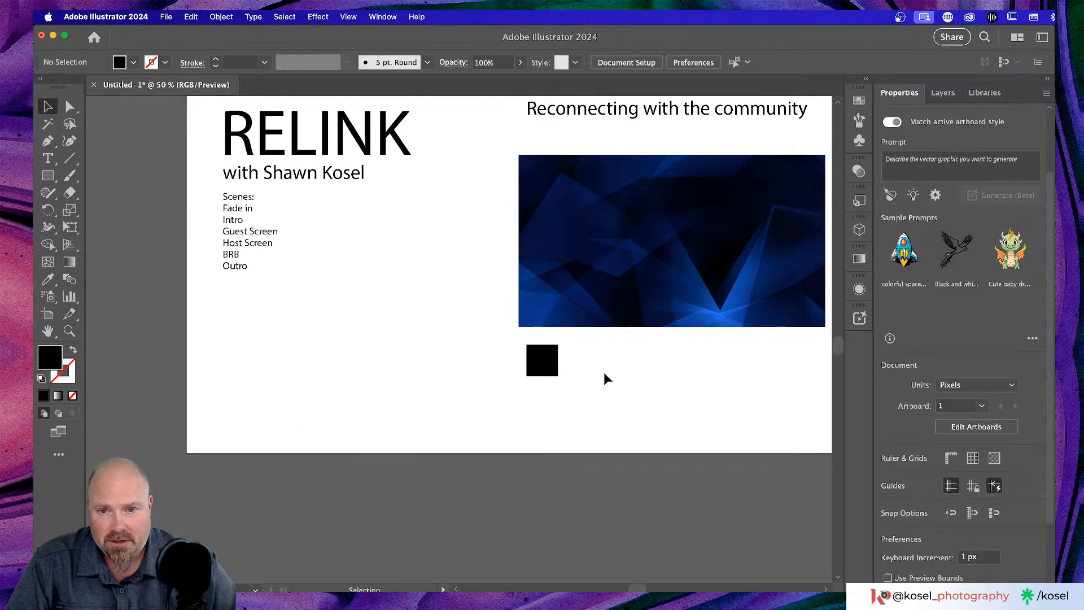
- Option-drag copies of the square to the right to form a row of four
left_click(555, 366)
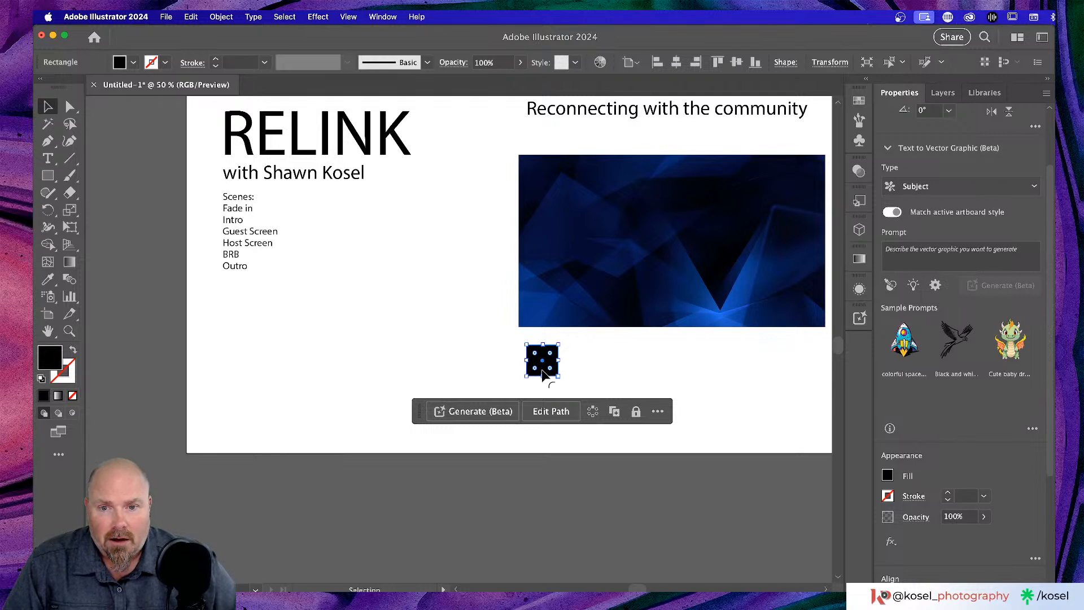
left_click_drag(549, 368, 623, 363)
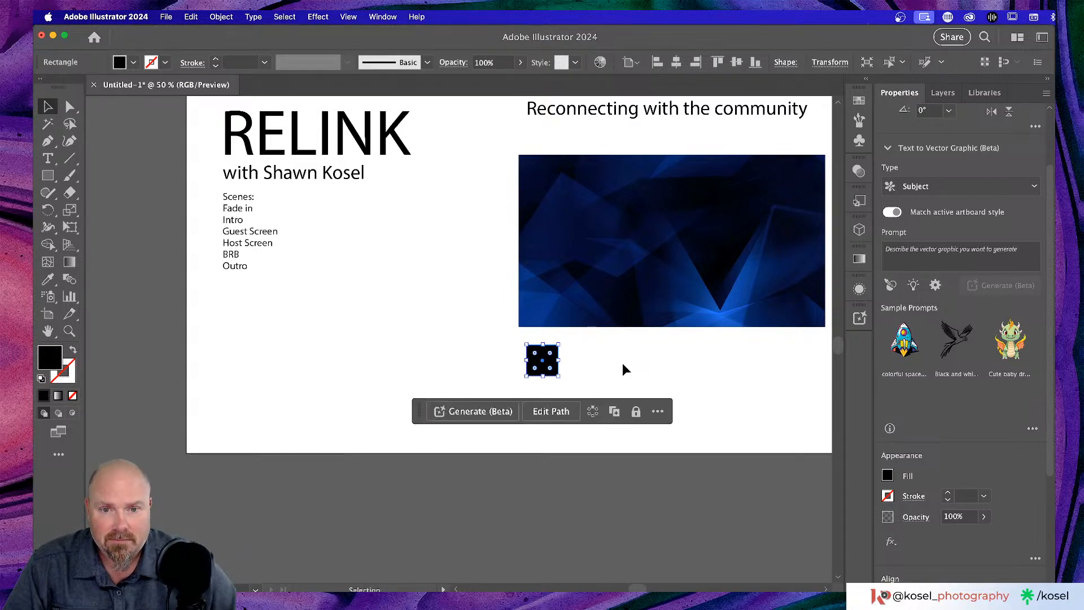
left_click_drag(555, 366, 683, 362)
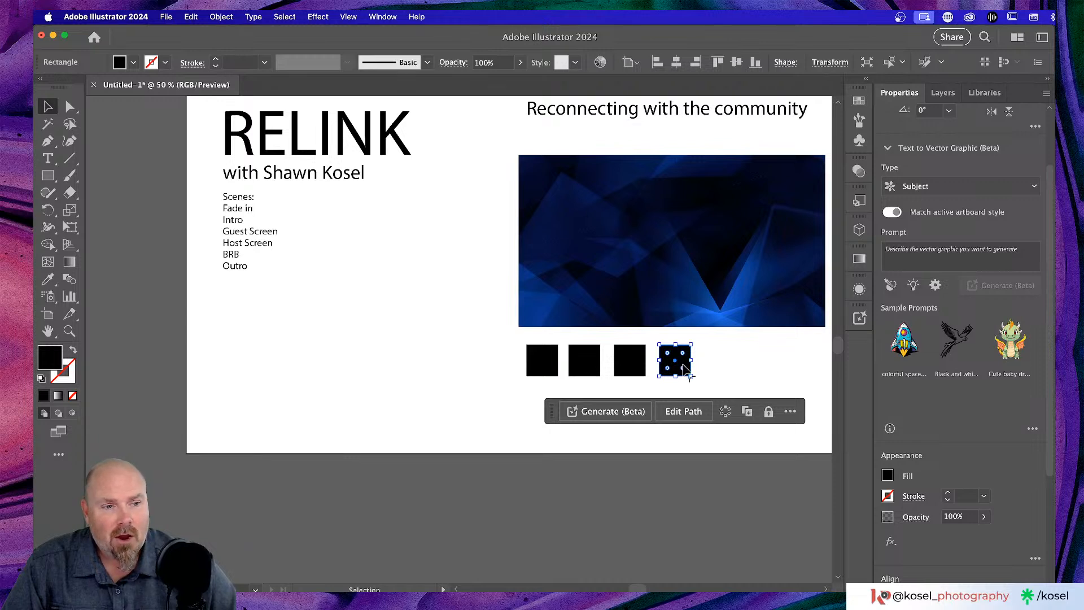
- Add a fifth square copy and space all five with Horizontal Distribute Center
left_click_drag(684, 366, 726, 367)
left_click(439, 373)
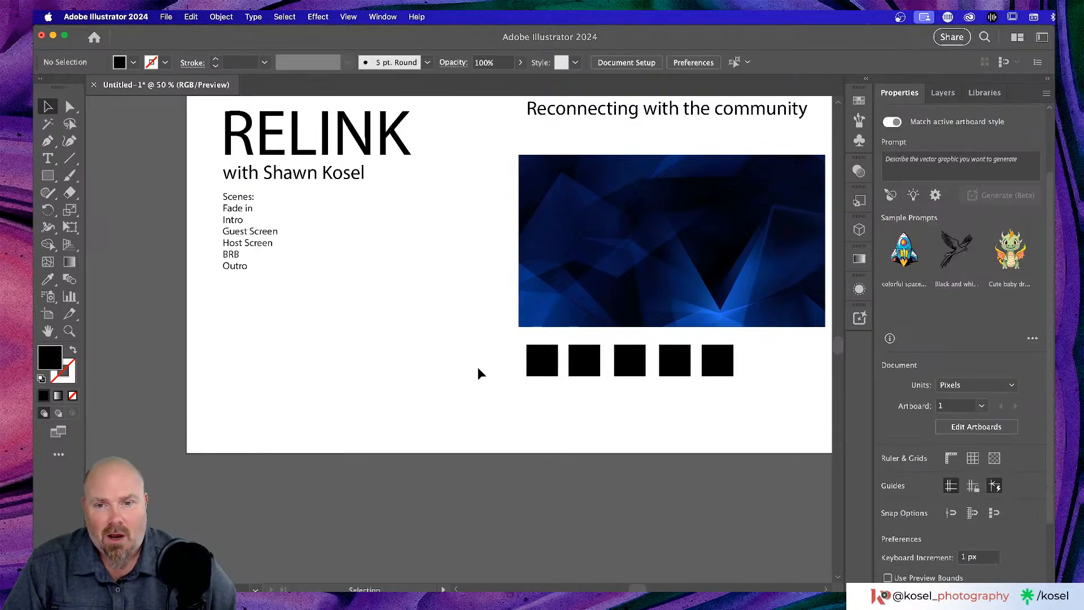
left_click_drag(479, 352, 749, 396)
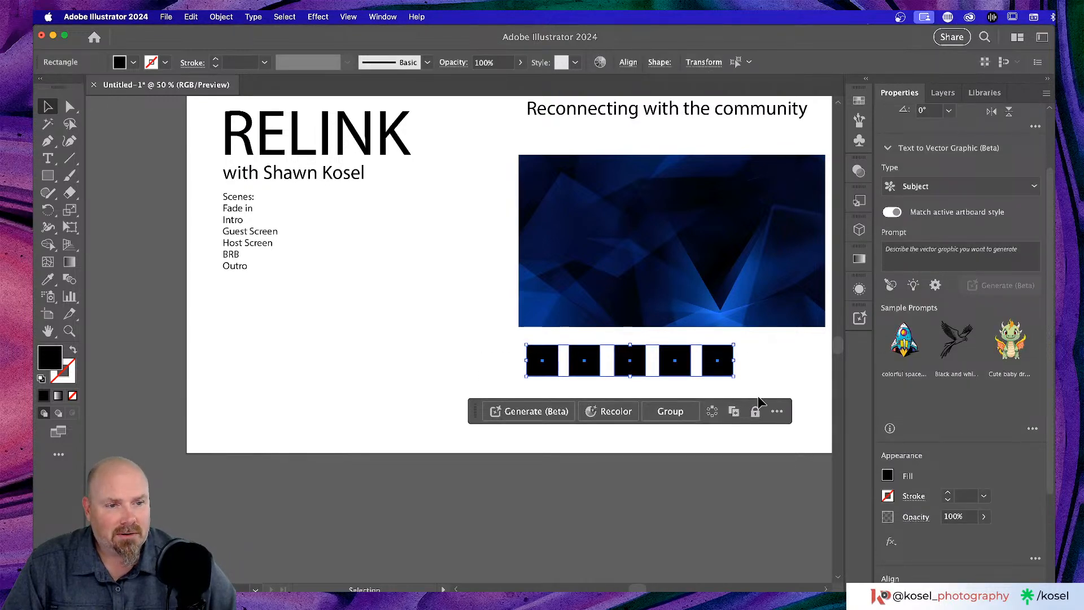
scroll(978, 407, "down", 3)
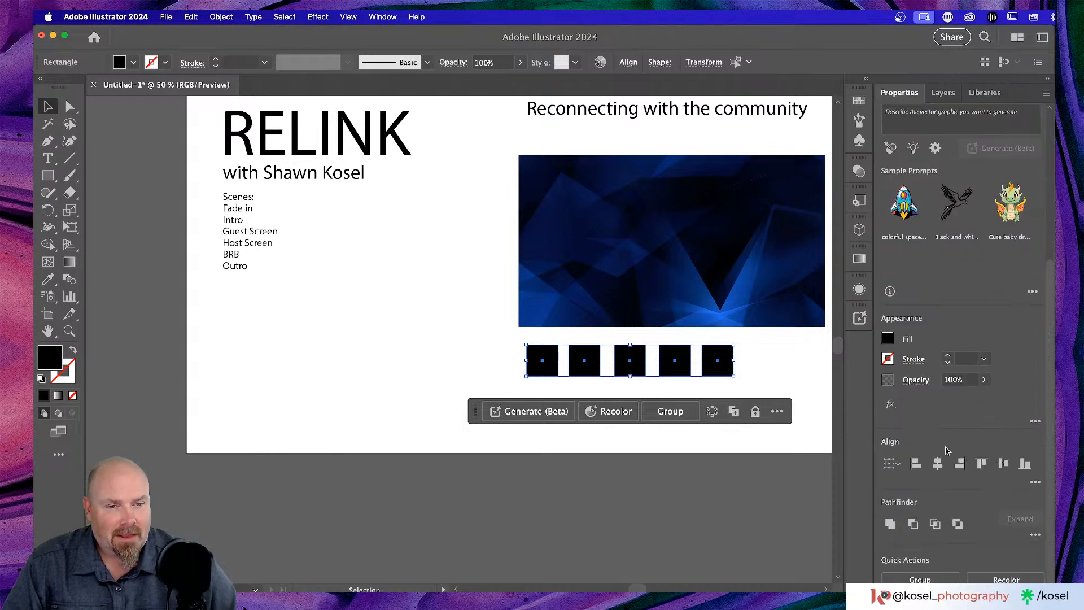
left_click(1034, 482)
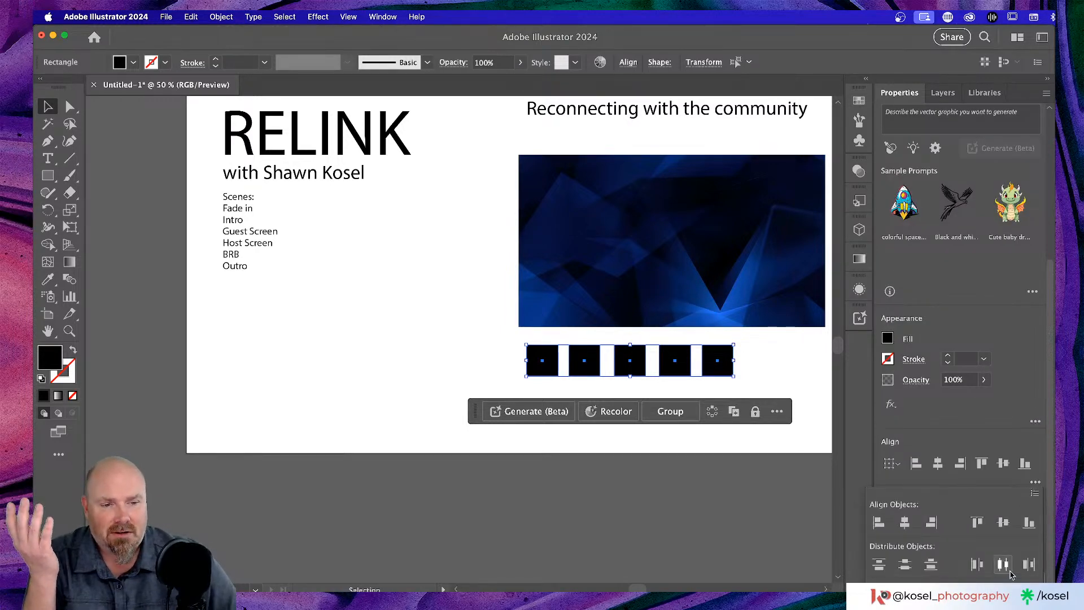
left_click(1008, 568)
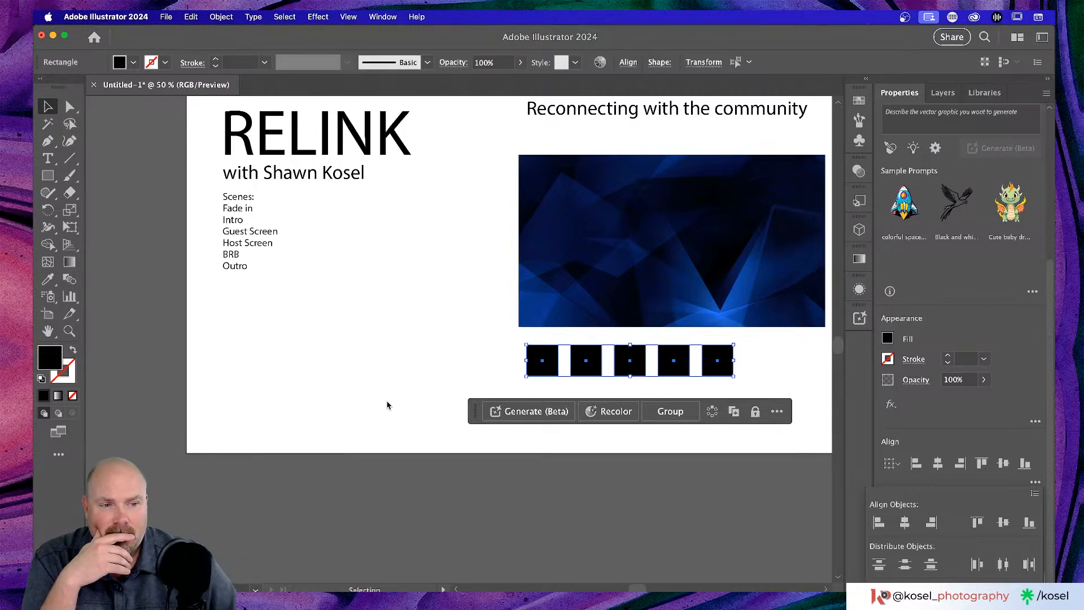
left_click(424, 387)
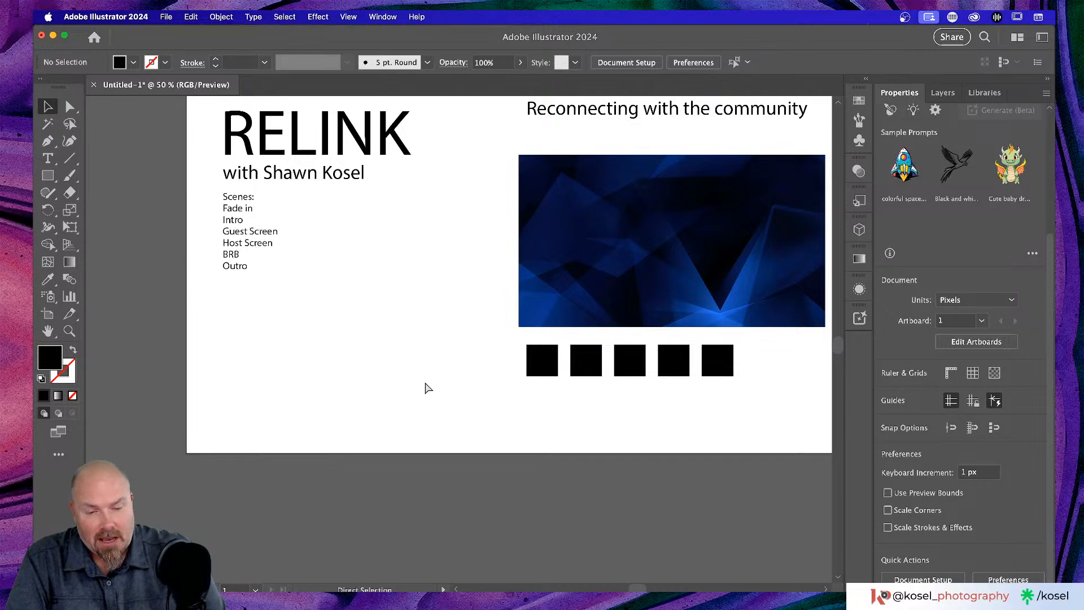
key("super+1")
scroll(446, 389, "right", 10)
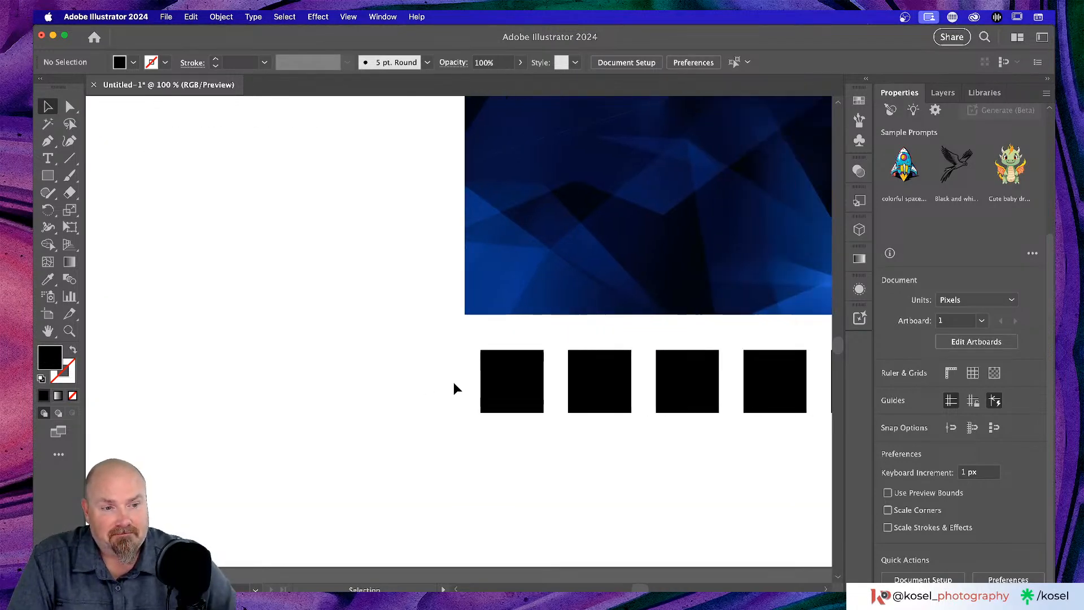
scroll(453, 382, "up", 2)
scroll(452, 381, "right", 4)
scroll(451, 381, "up", 2)
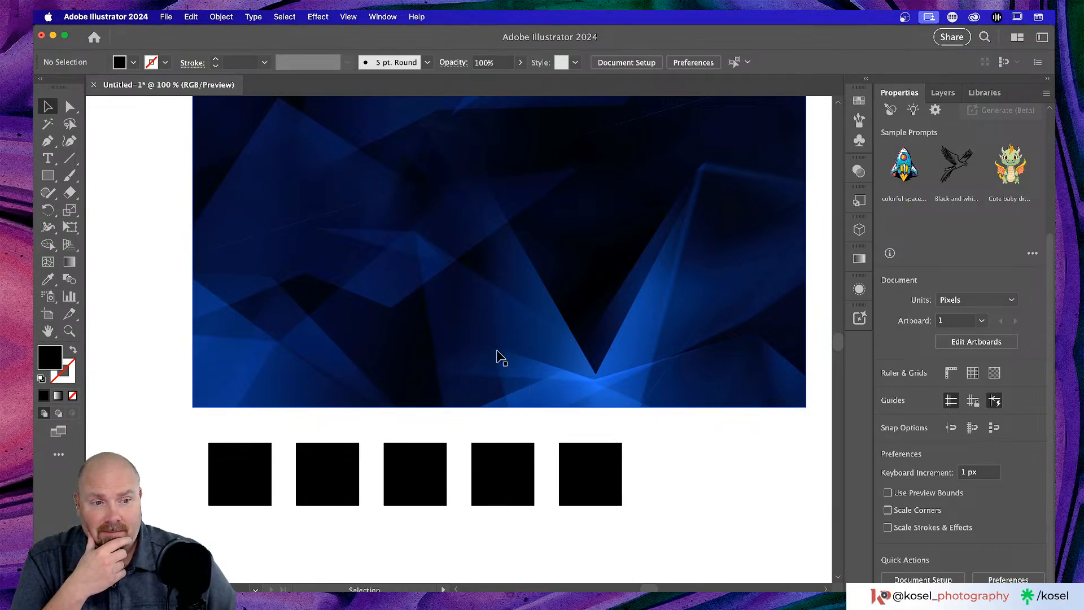
scroll(496, 358, "down", 2)
scroll(497, 358, "left", 1)
scroll(496, 358, "up", 4)
scroll(496, 358, "right", 3)
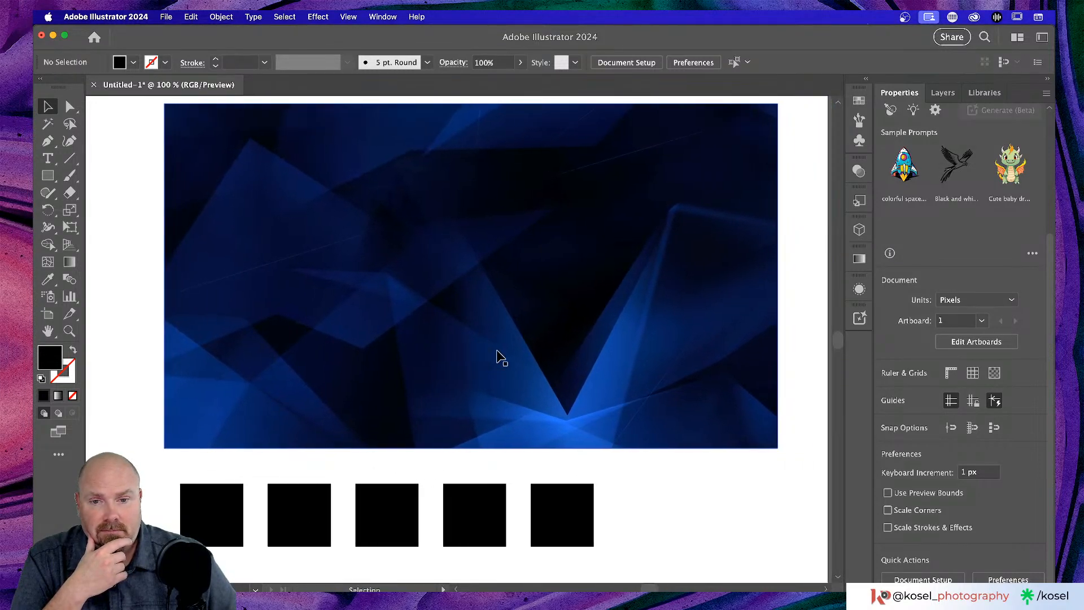
- Fill the second and third squares with dark navy and navy sampled from the image
left_click(231, 525)
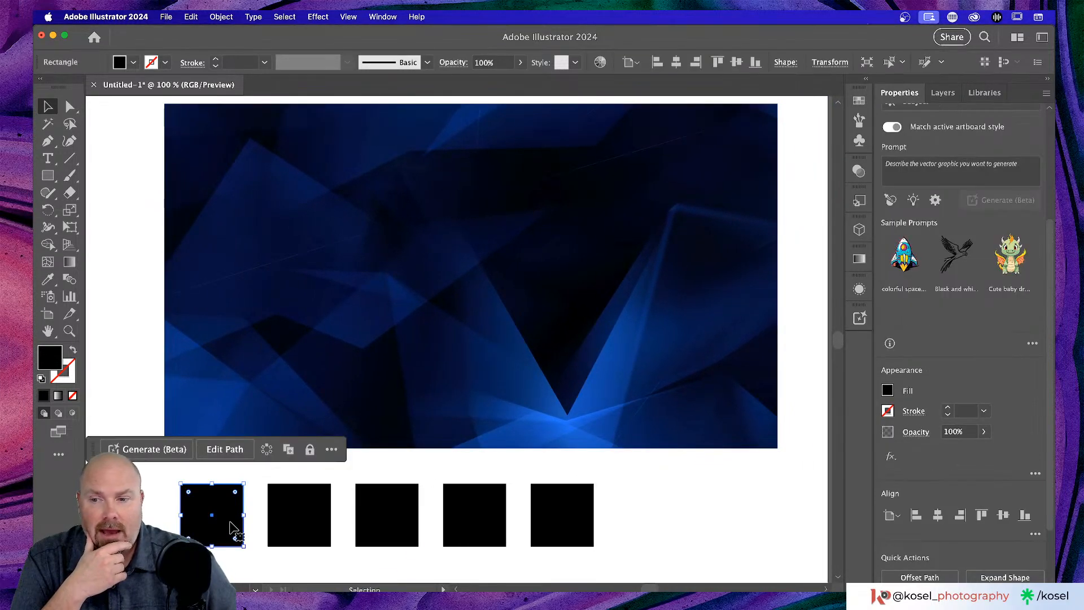
key("i")
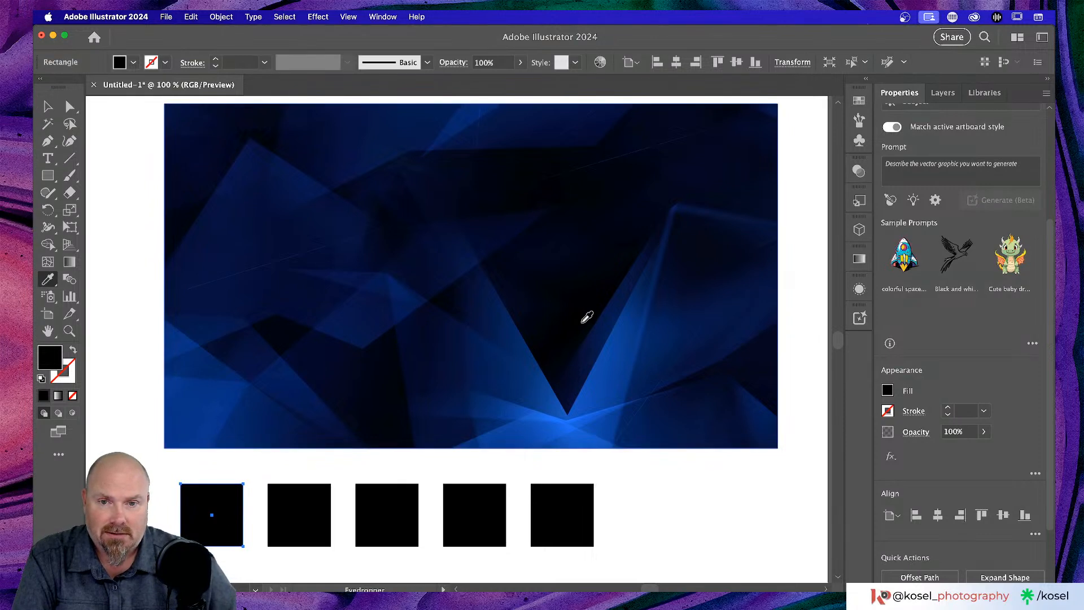
key("v")
left_click(307, 530)
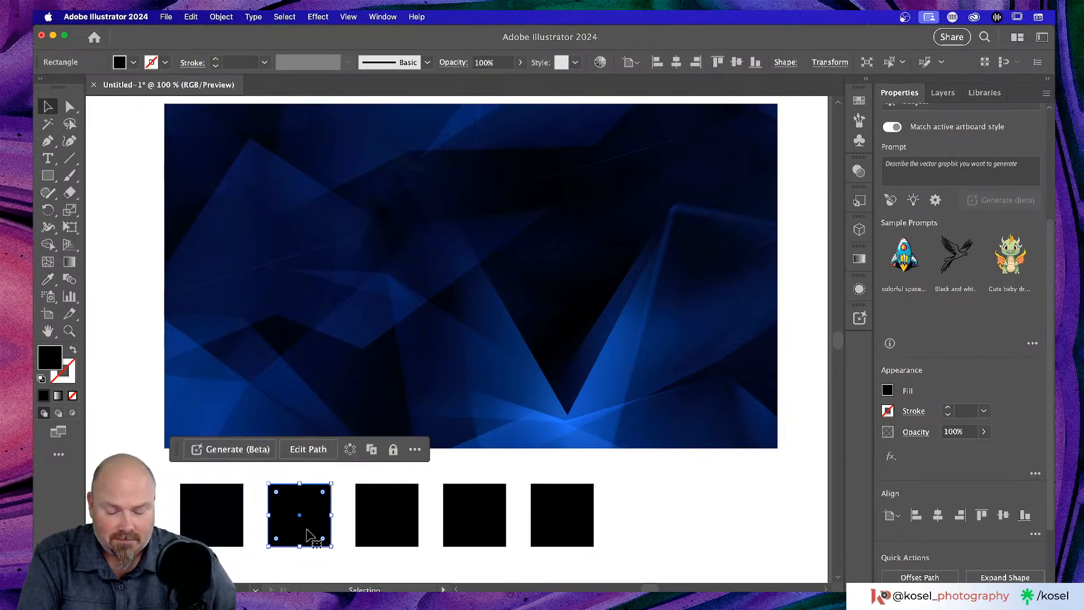
key("i")
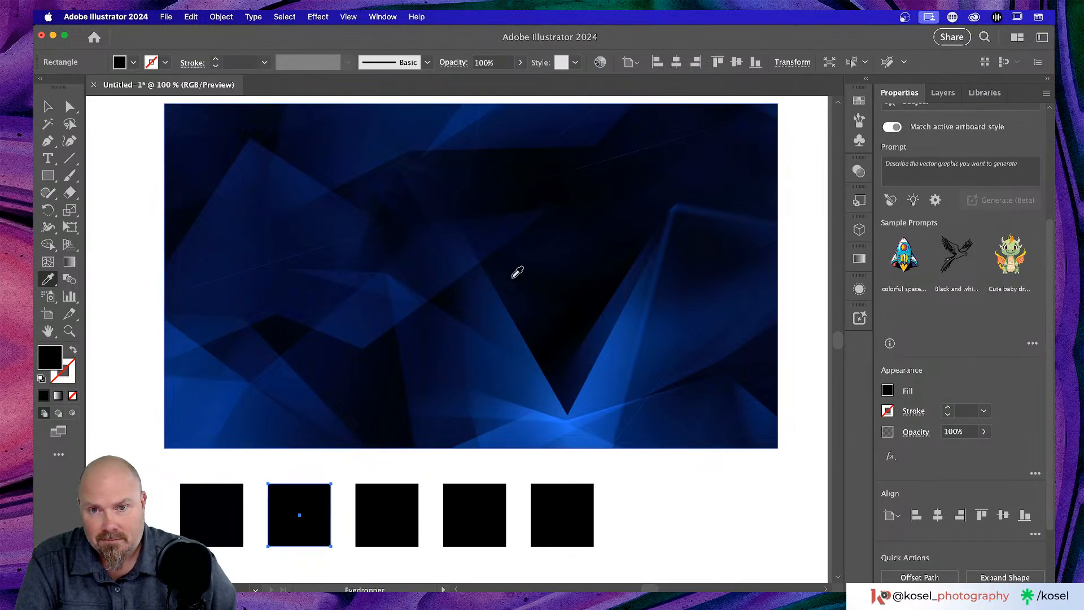
left_click(498, 223)
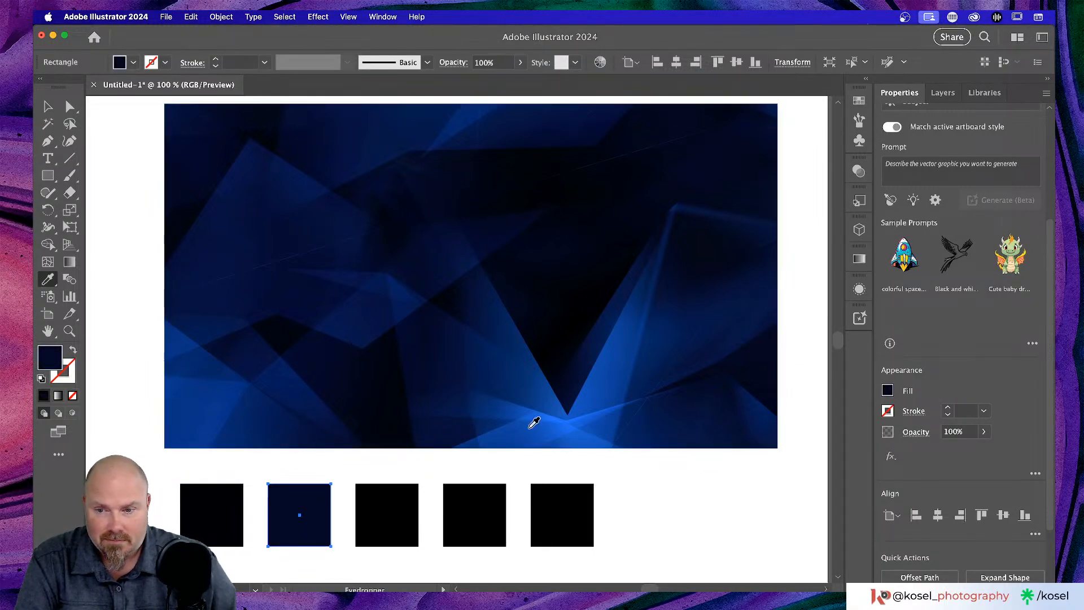
scroll(616, 501, "down", 2)
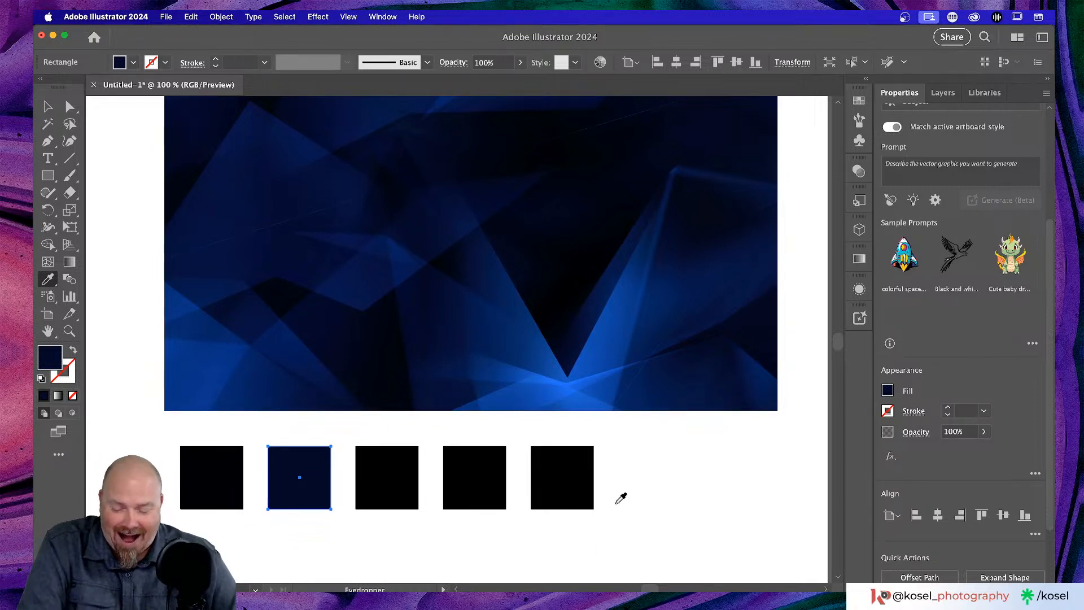
key("v")
left_click(405, 479)
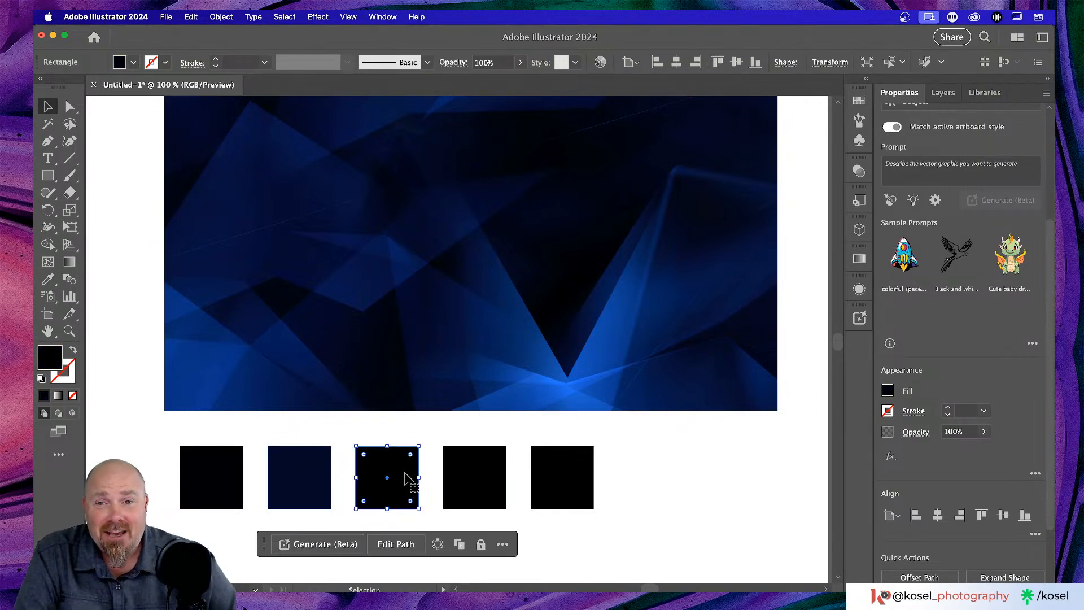
scroll(406, 479, "up", 2)
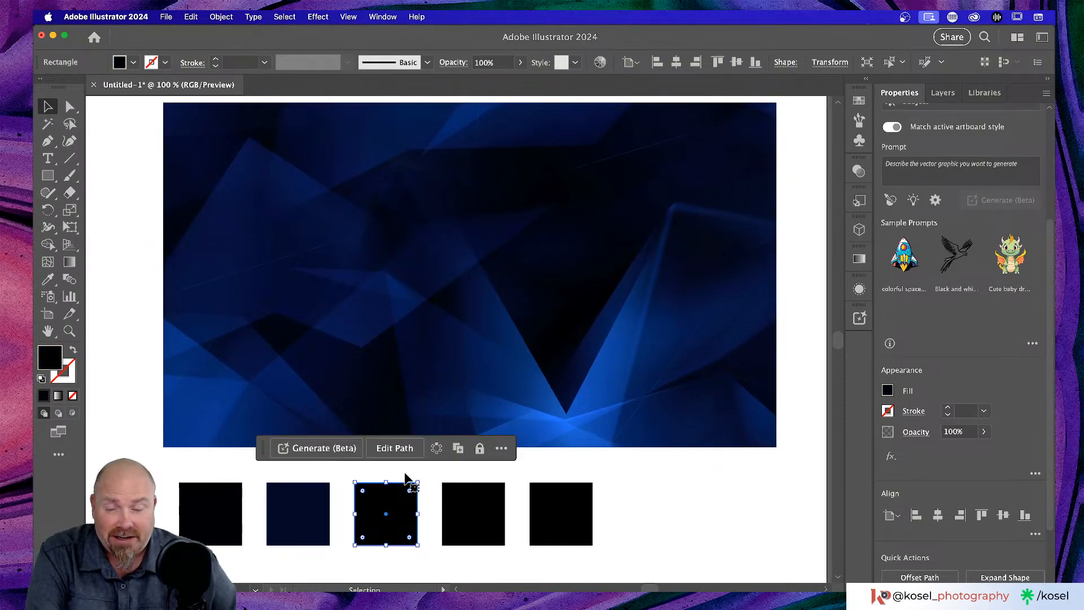
key("i")
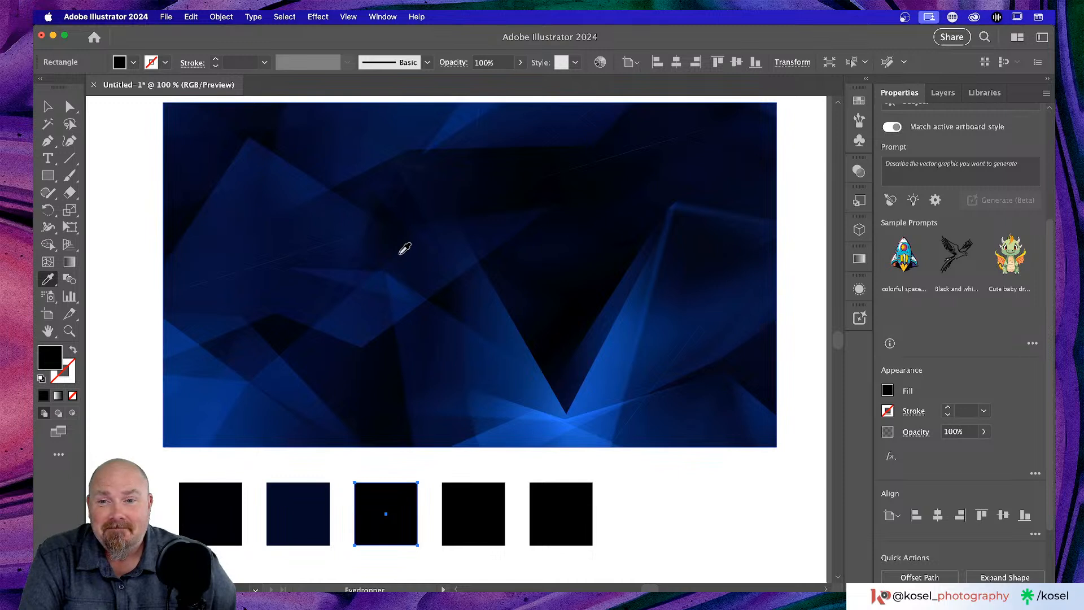
left_click(364, 310)
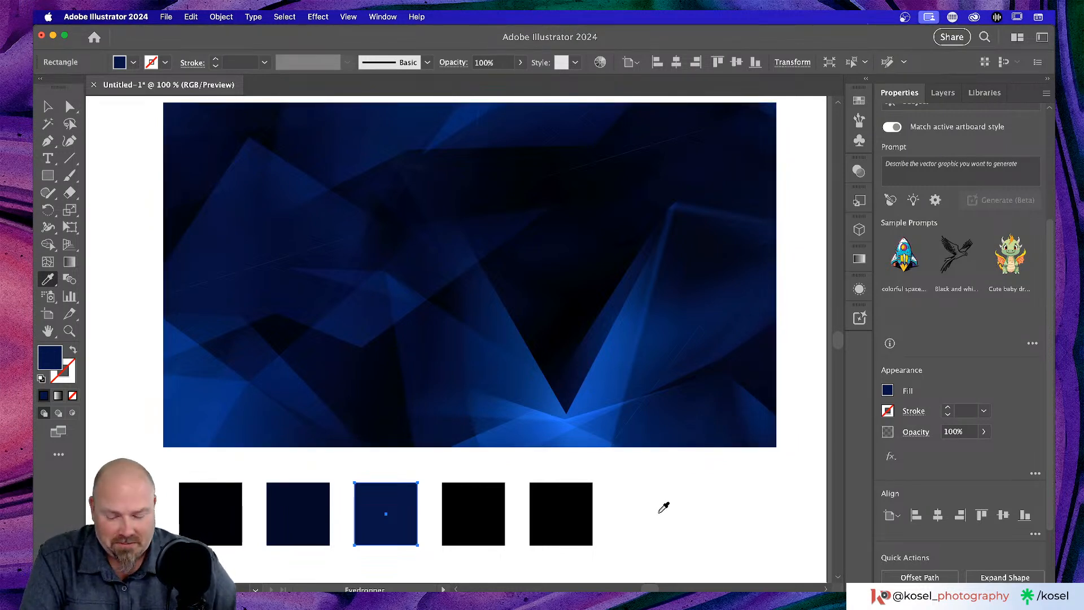
- Fill the fourth and fifth squares with brighter blues sampled from the image's glow
key("v")
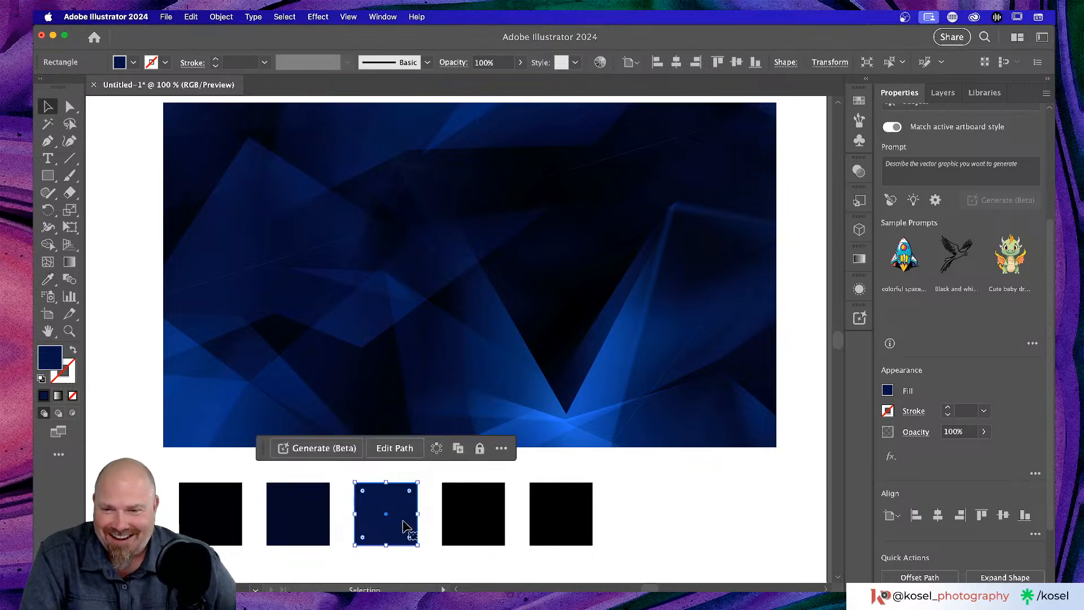
left_click(460, 516)
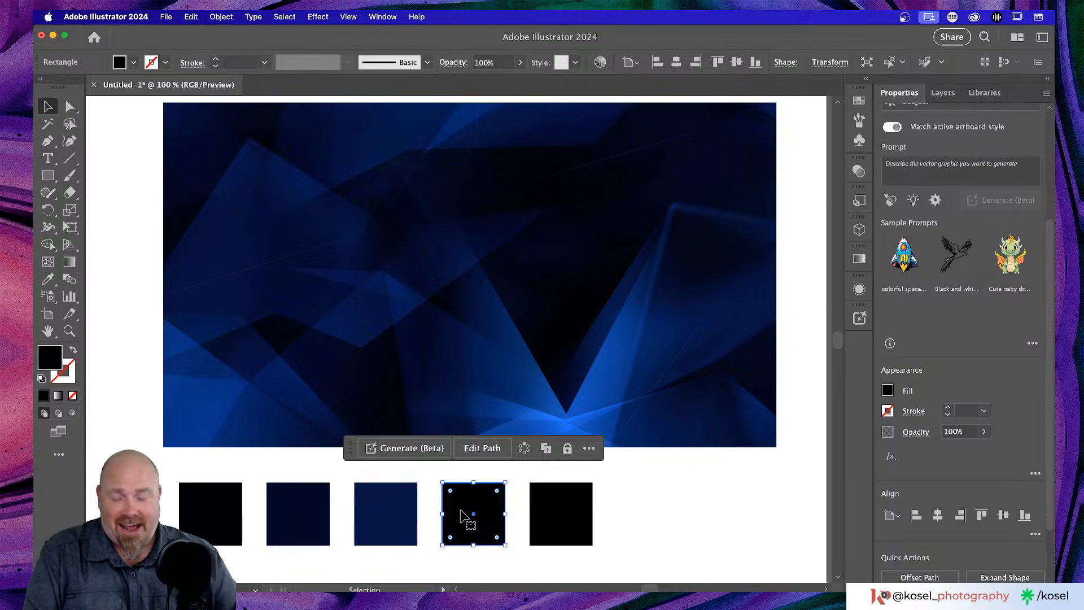
key("i")
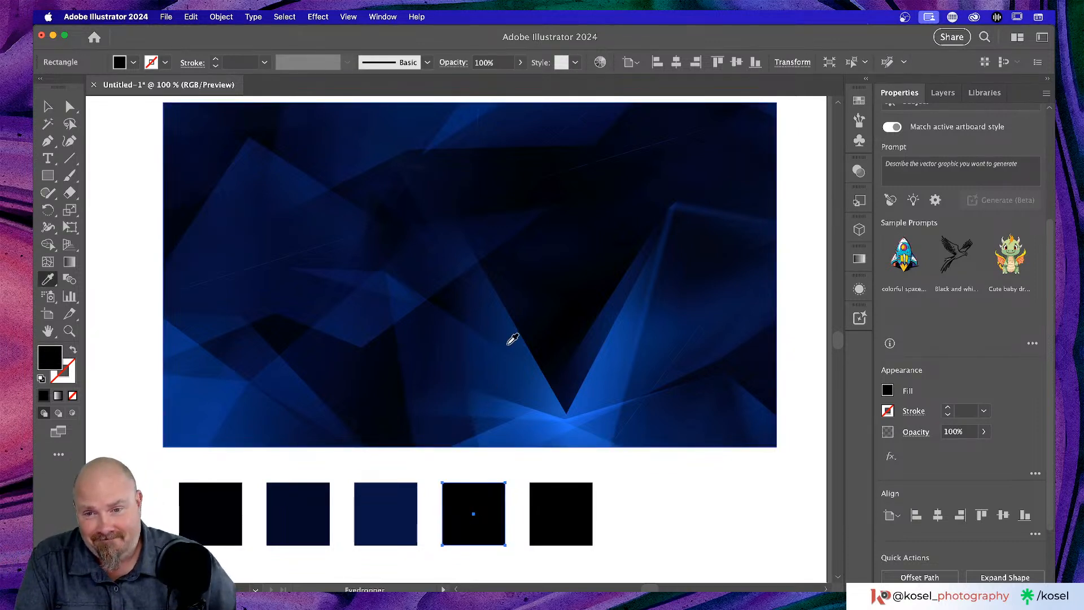
left_click(479, 347)
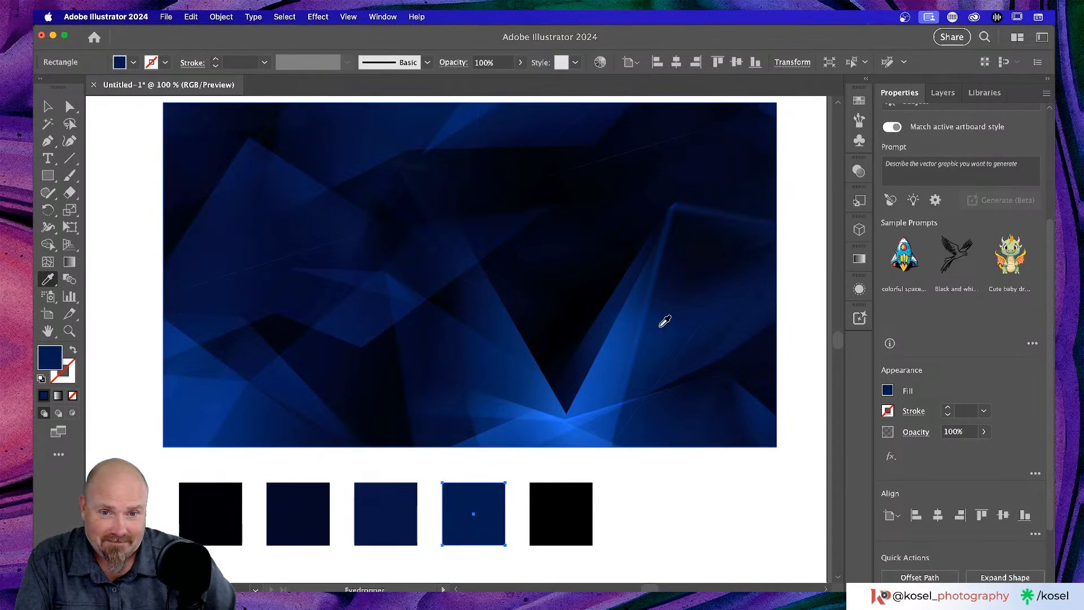
left_click(611, 341)
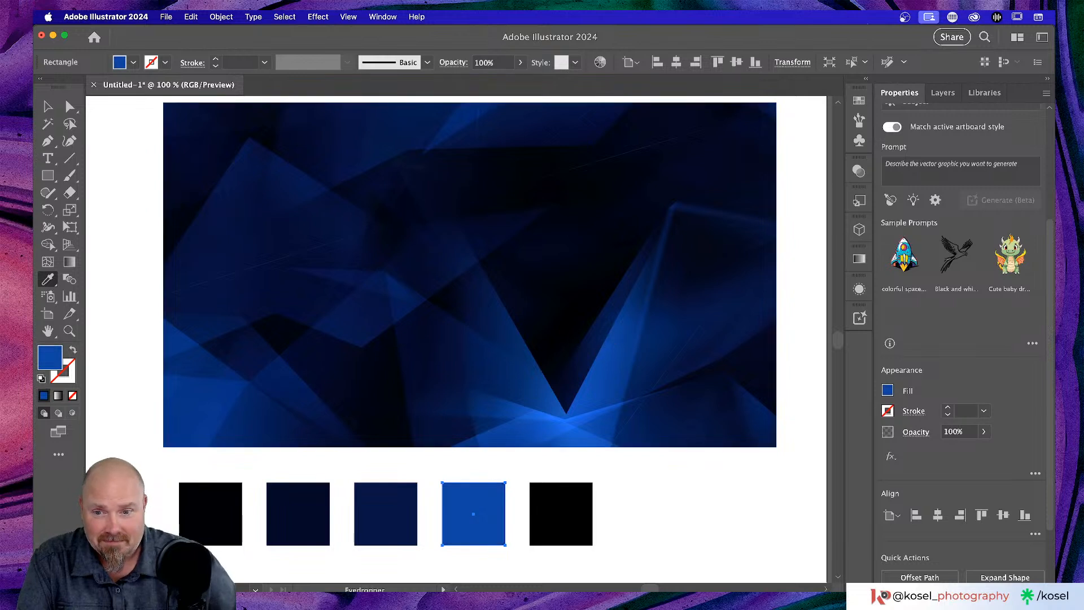
key("v")
left_click(577, 515)
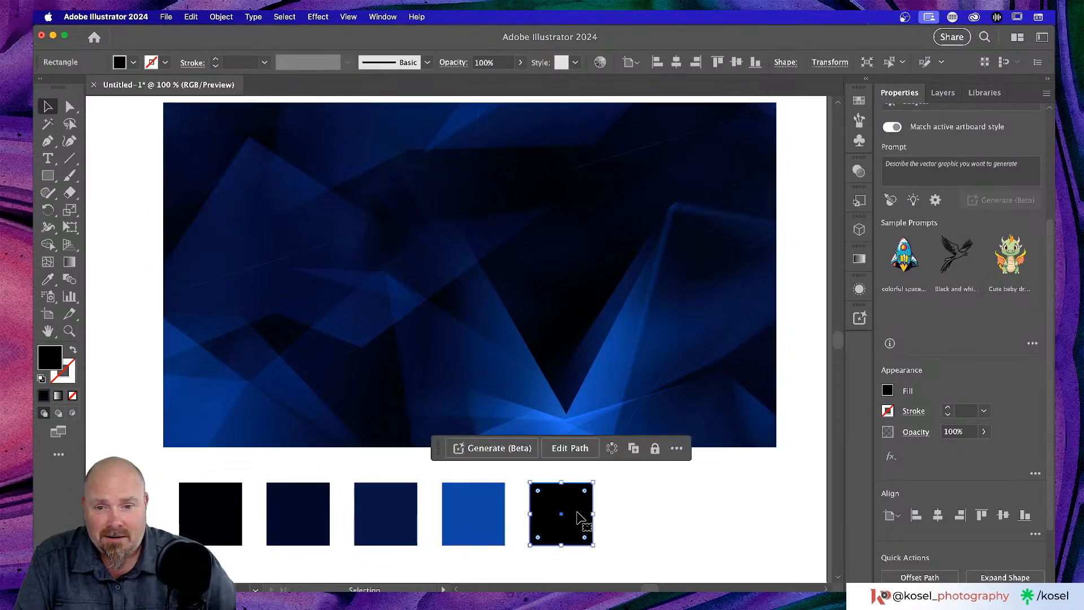
key("i")
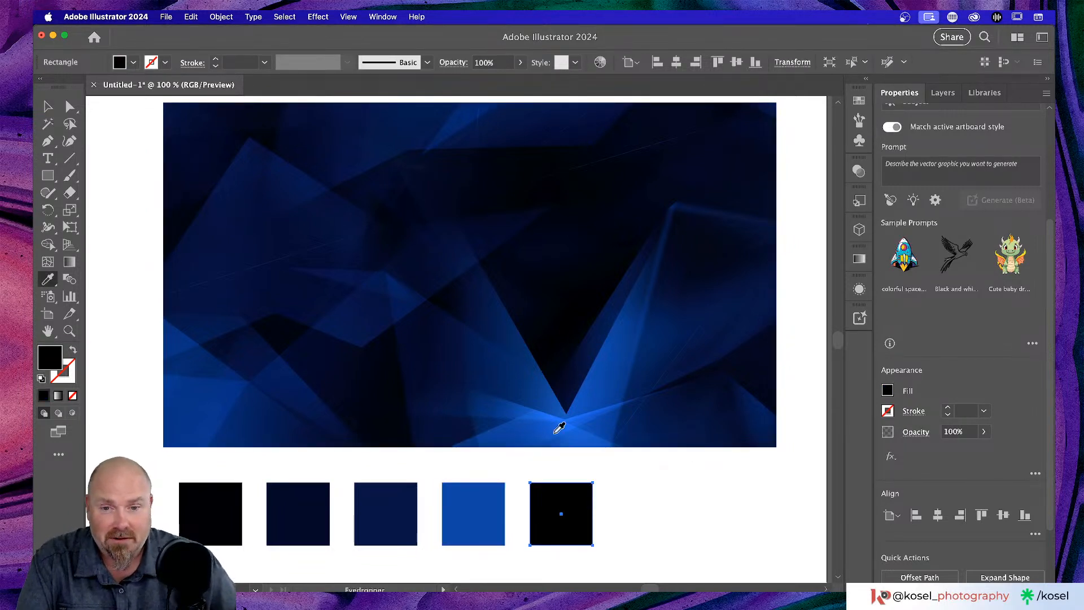
left_click(553, 413)
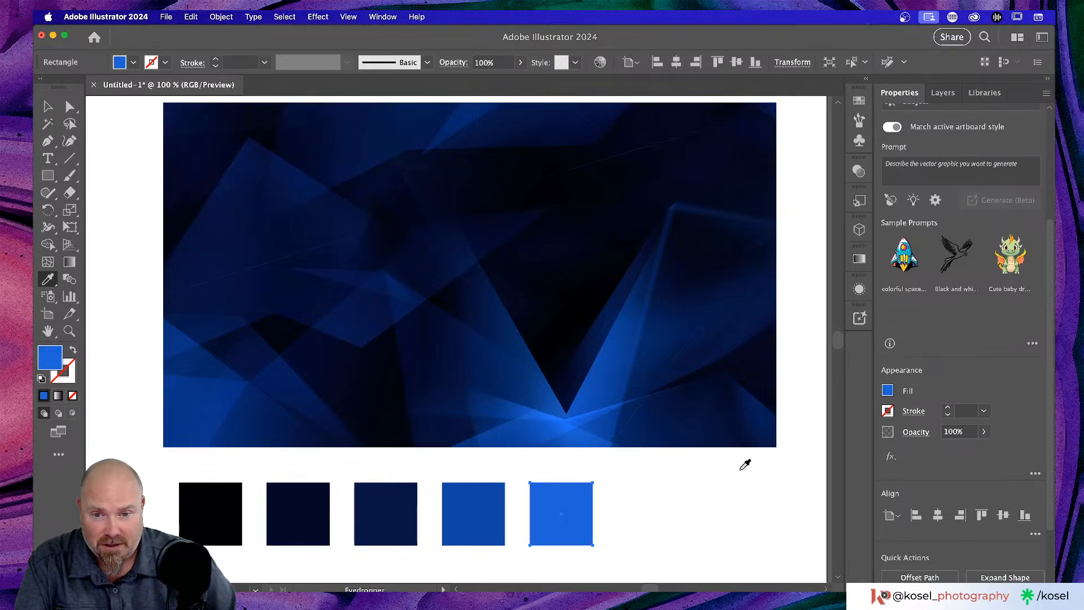
scroll(743, 464, "down", 3)
scroll(743, 465, "left", 2)
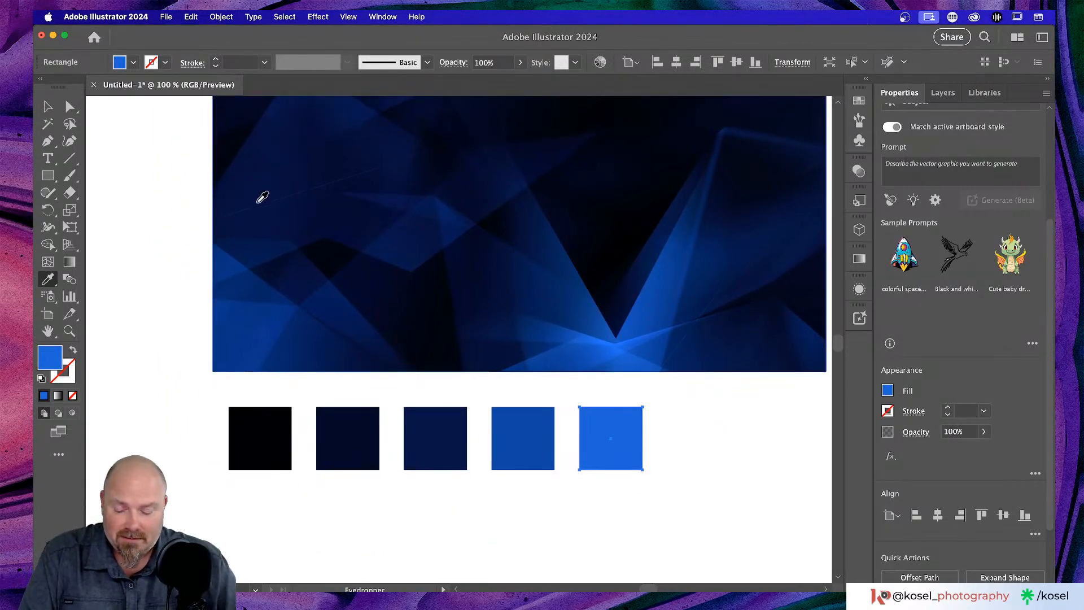
- Select the five swatches and Option-drag a copy 60 px lower, overlapping them
key("v")
left_click(125, 399)
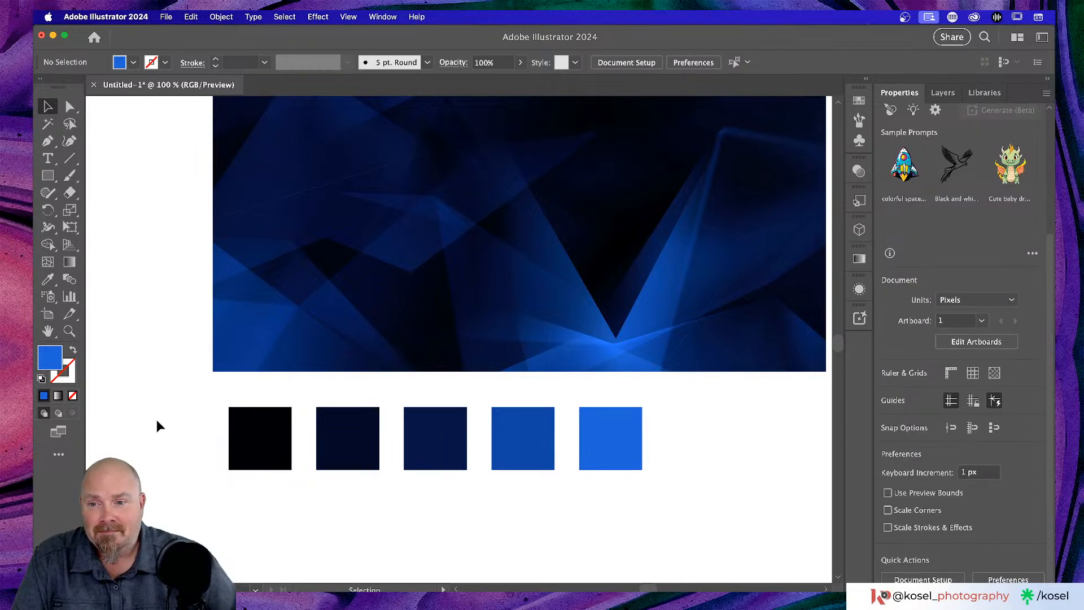
left_click_drag(159, 420, 773, 507)
scroll(737, 442, "down", 3)
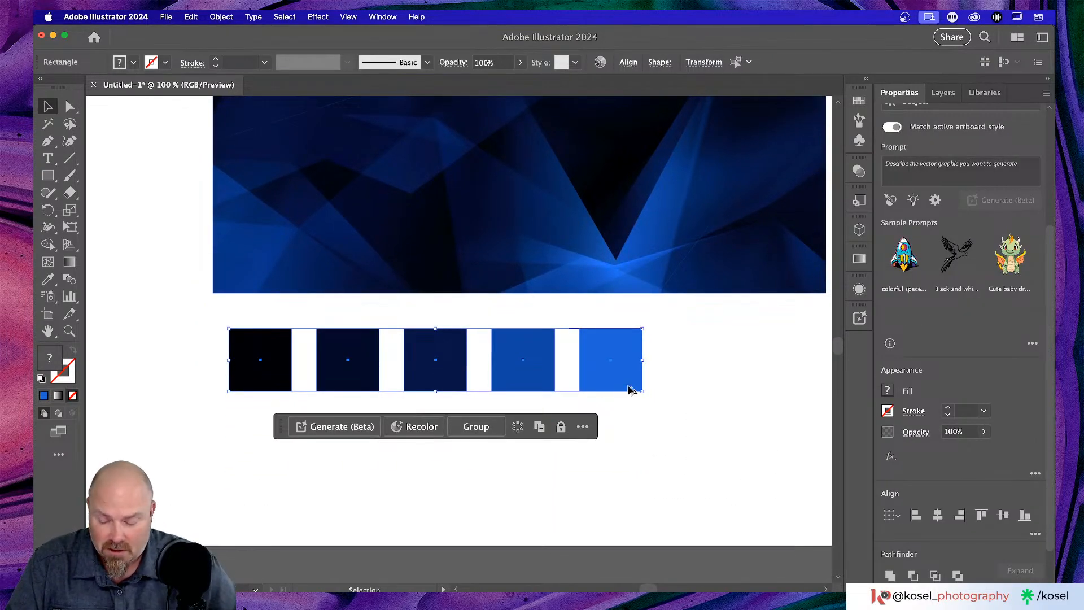
left_click_drag(622, 386, 622, 418)
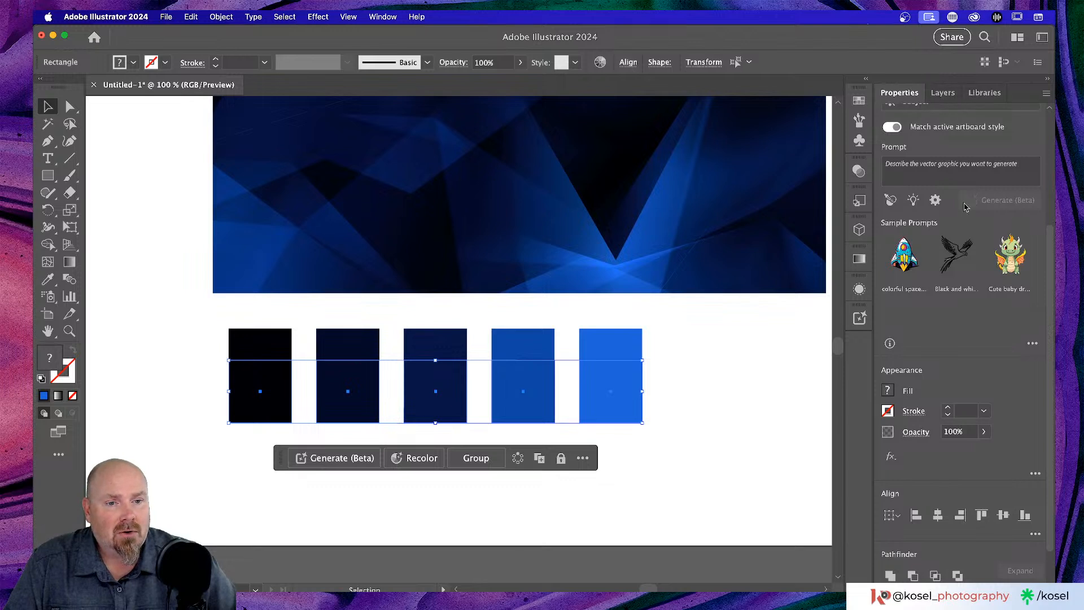
- Set the copied swatches' blend mode to Screen in the Transparency panel
scroll(929, 312, "down", 2)
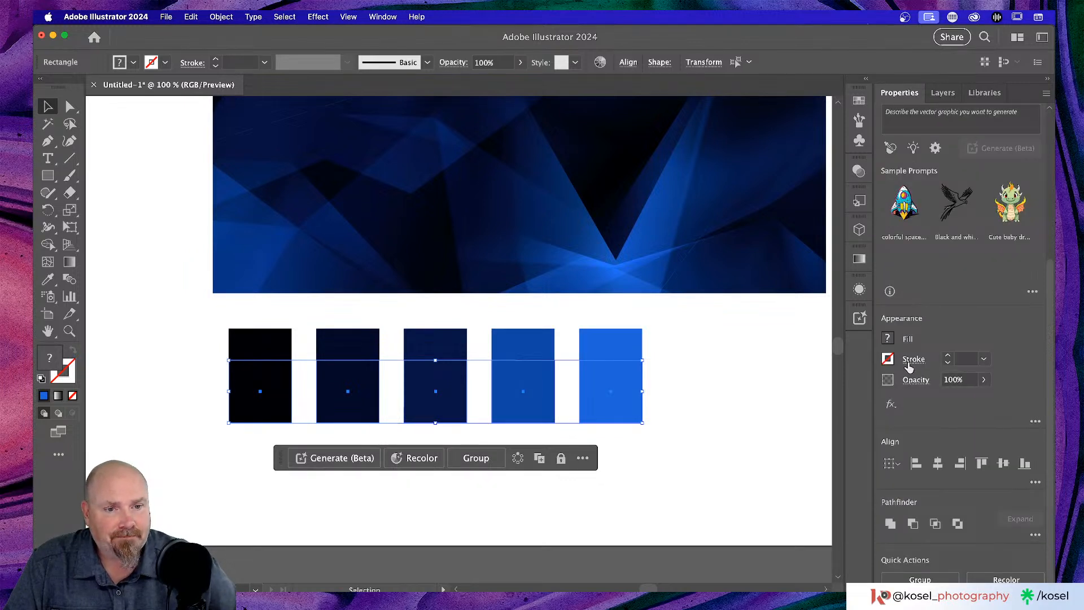
left_click(916, 381)
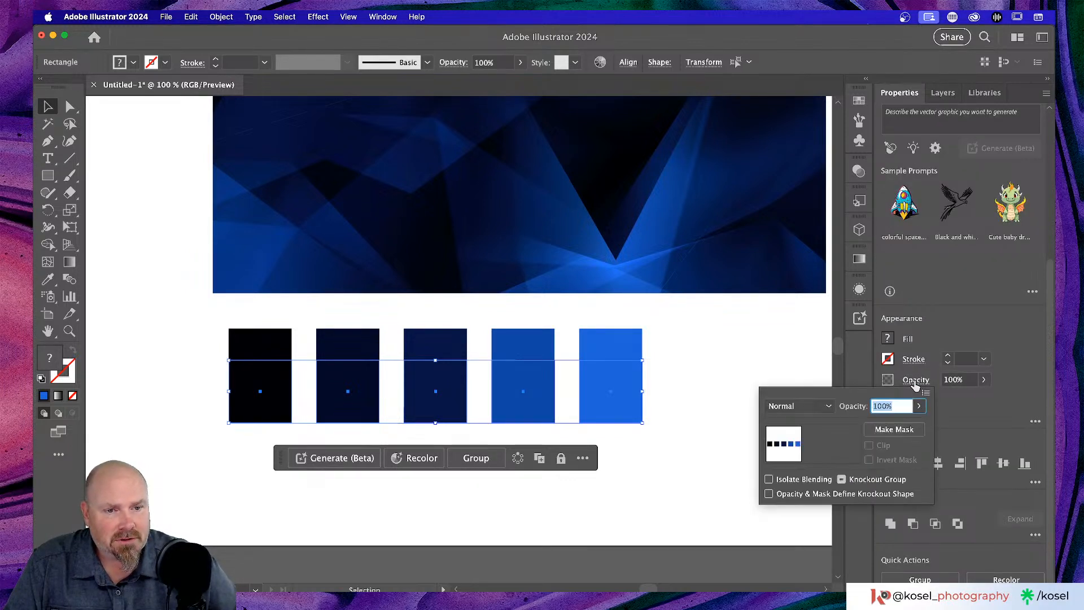
left_click(830, 406)
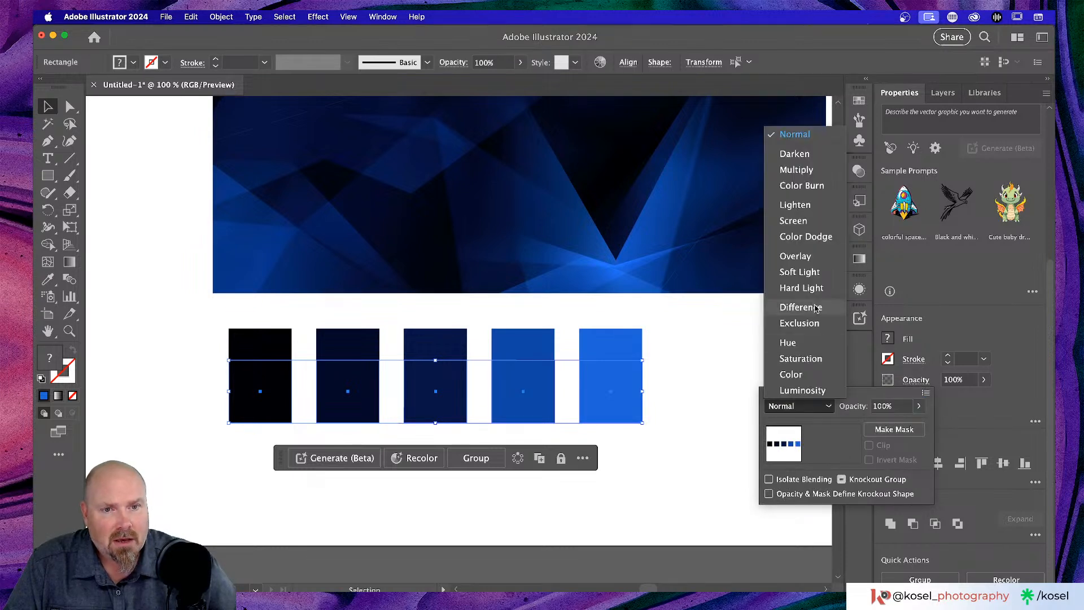
left_click(811, 222)
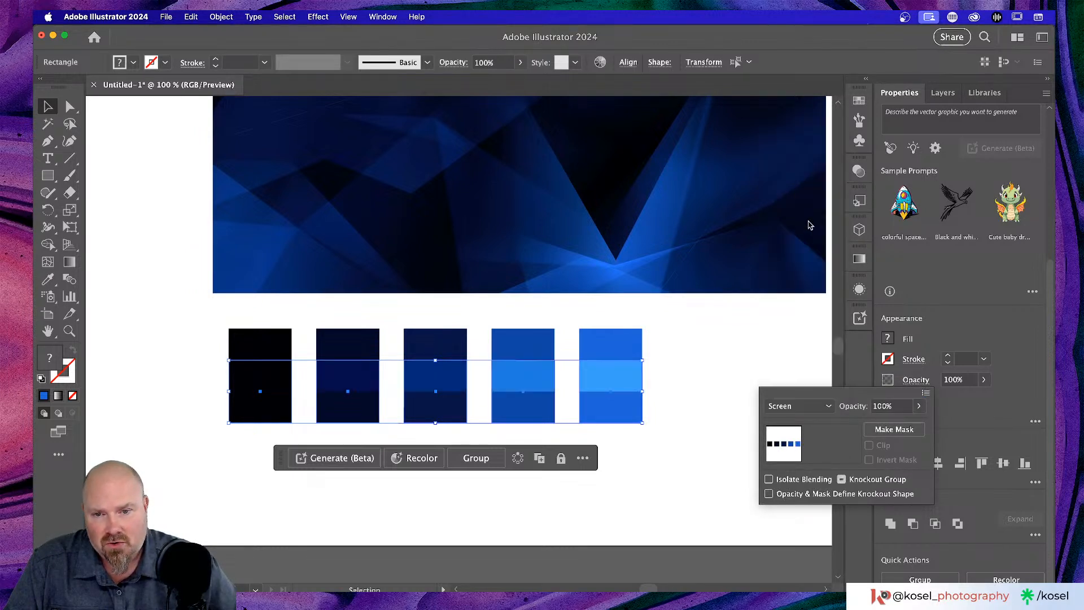
left_click(638, 494)
left_click(614, 507)
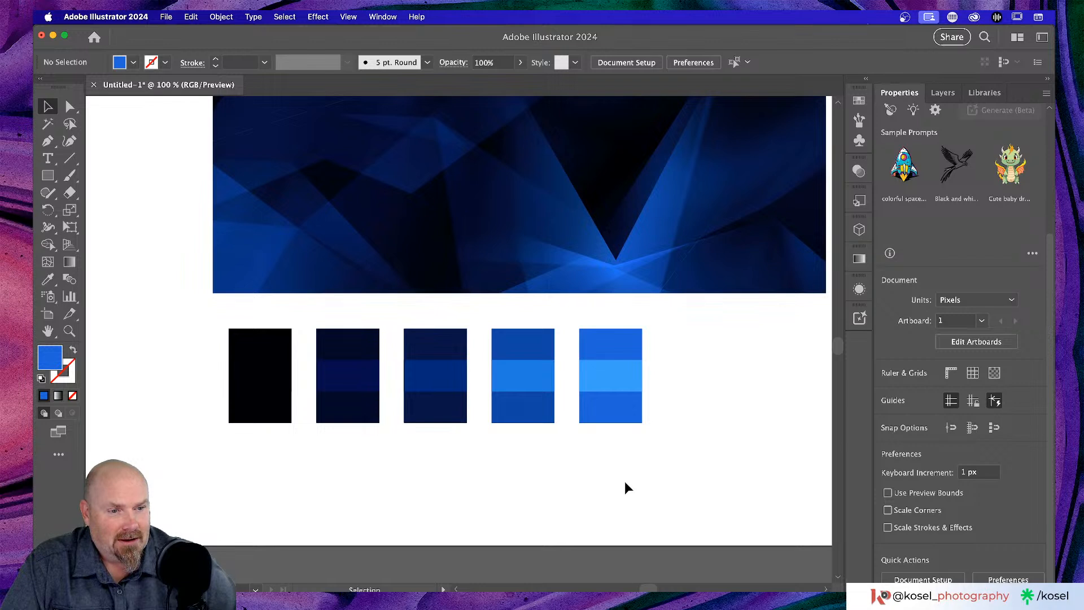
- Zoom out to 50% and marquee-select the five banded swatch rectangles
scroll(625, 481, "left", 5)
scroll(625, 481, "up", 1)
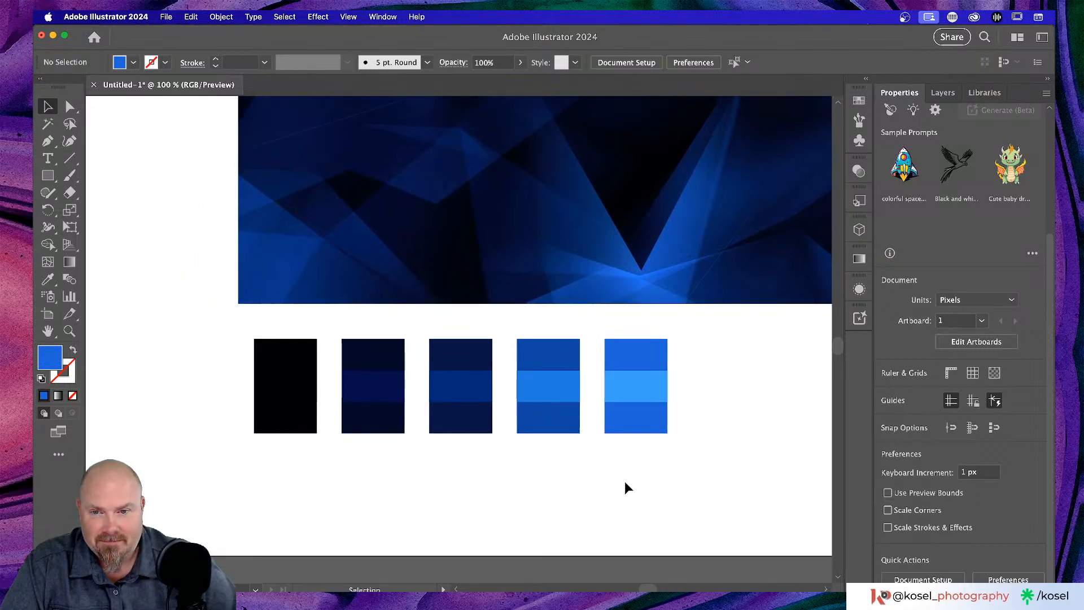
scroll(625, 481, "right", 3)
scroll(624, 481, "up", 2)
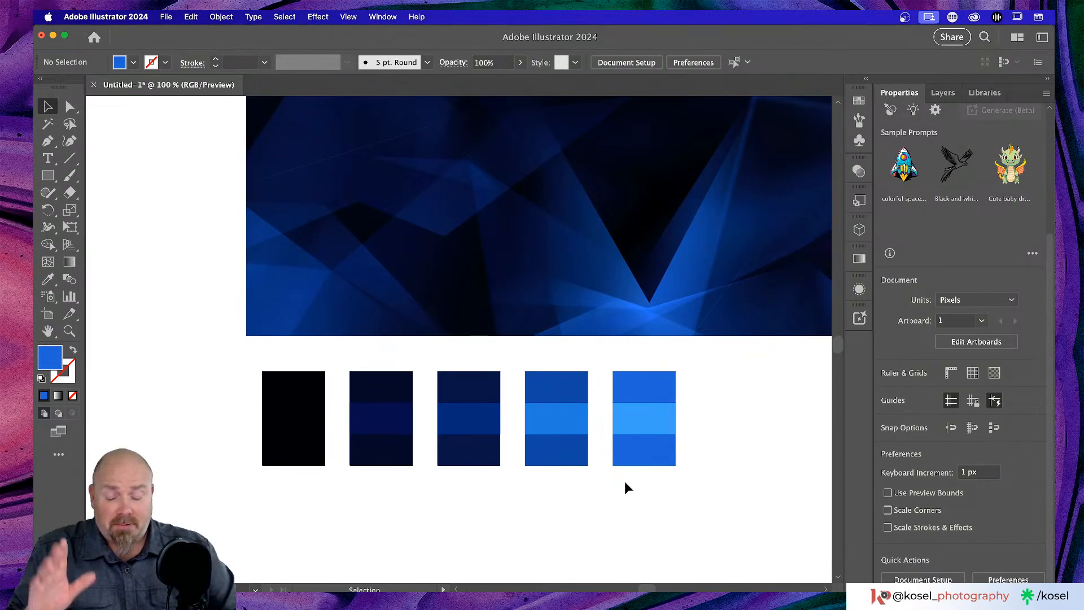
key("a")
key("super+minus")
key("super+minus")
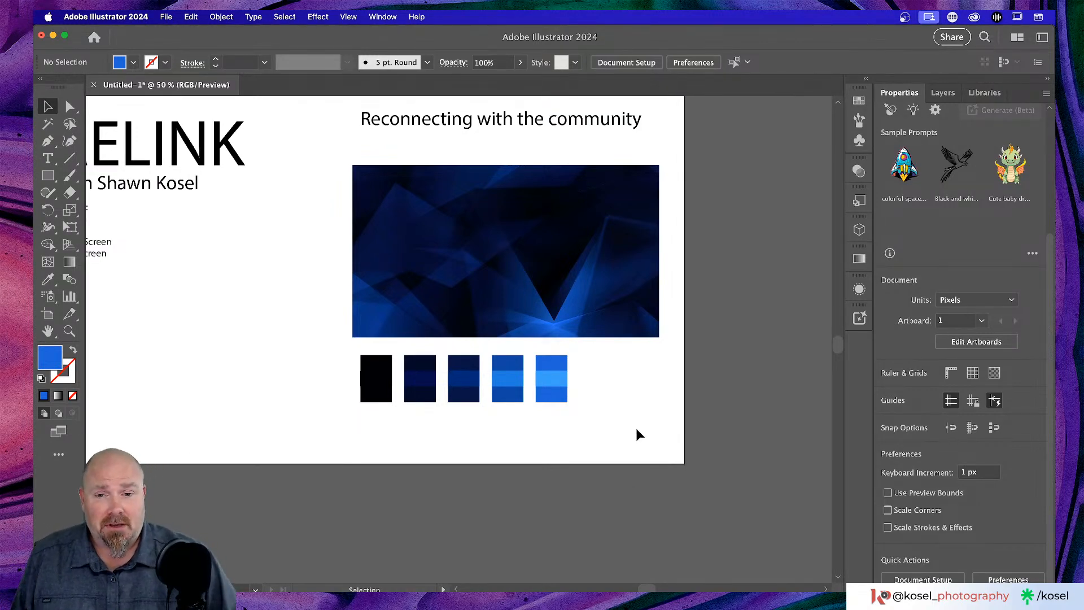
scroll(638, 434, "left", 5)
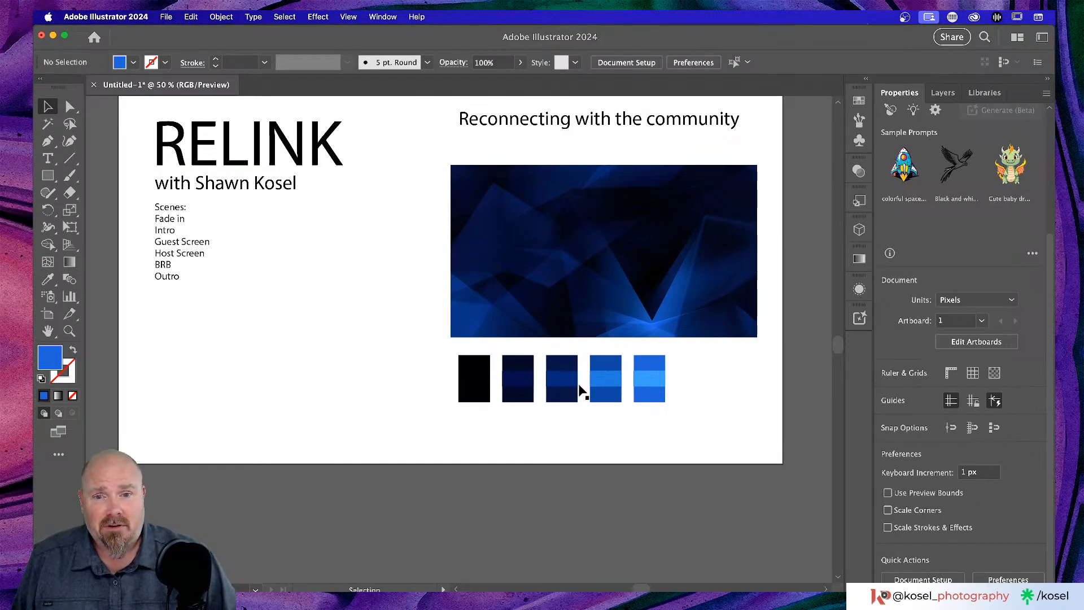
left_click_drag(435, 368, 778, 401)
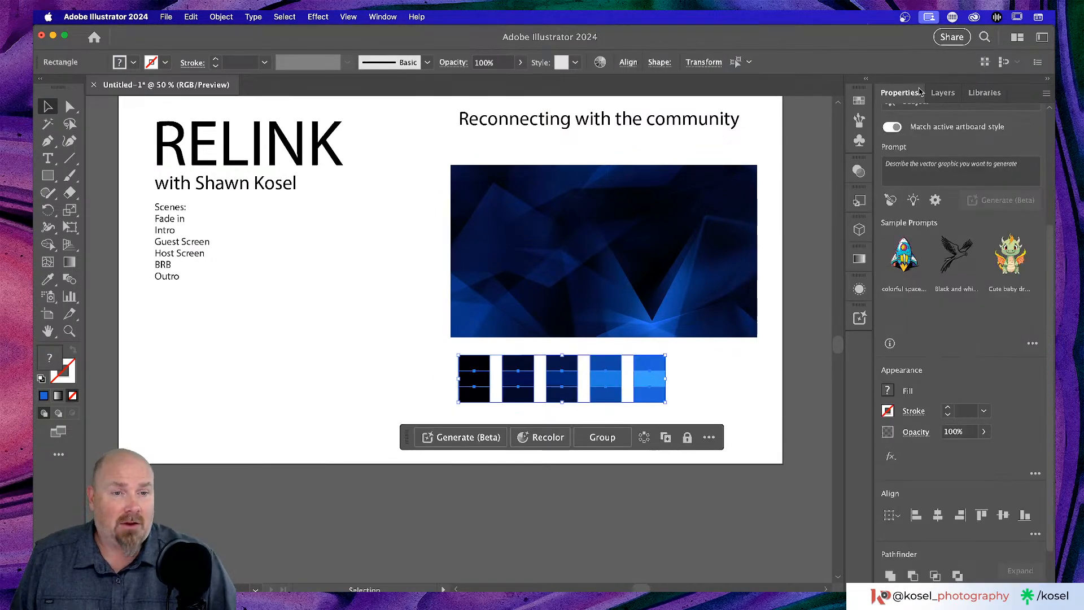
- In the Layers panel, add Layer 2, trial-move rectangles into it, then undo it all
left_click(942, 93)
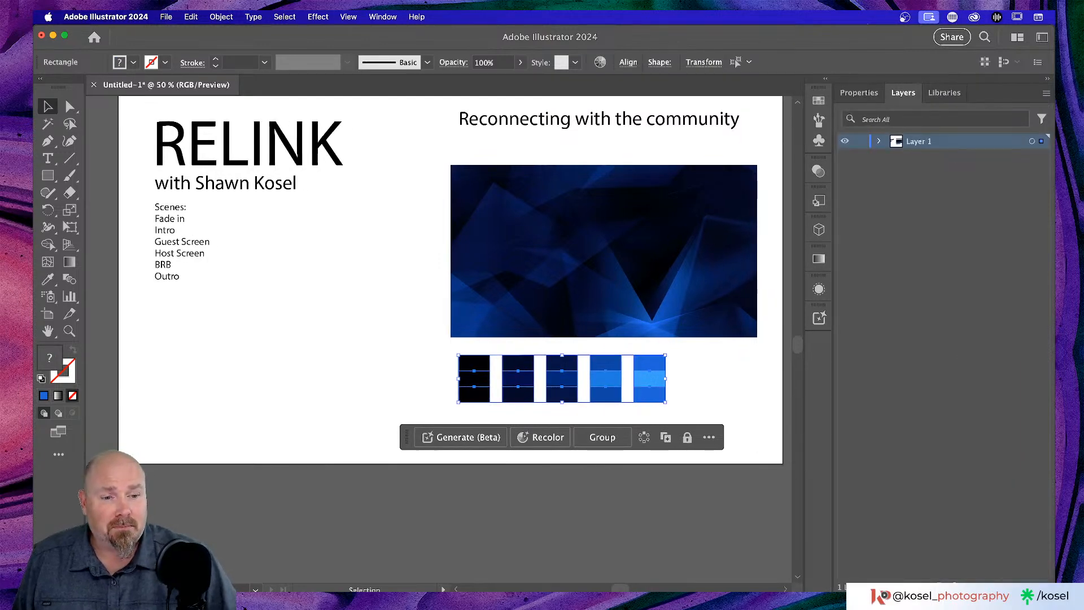
left_click(1010, 587)
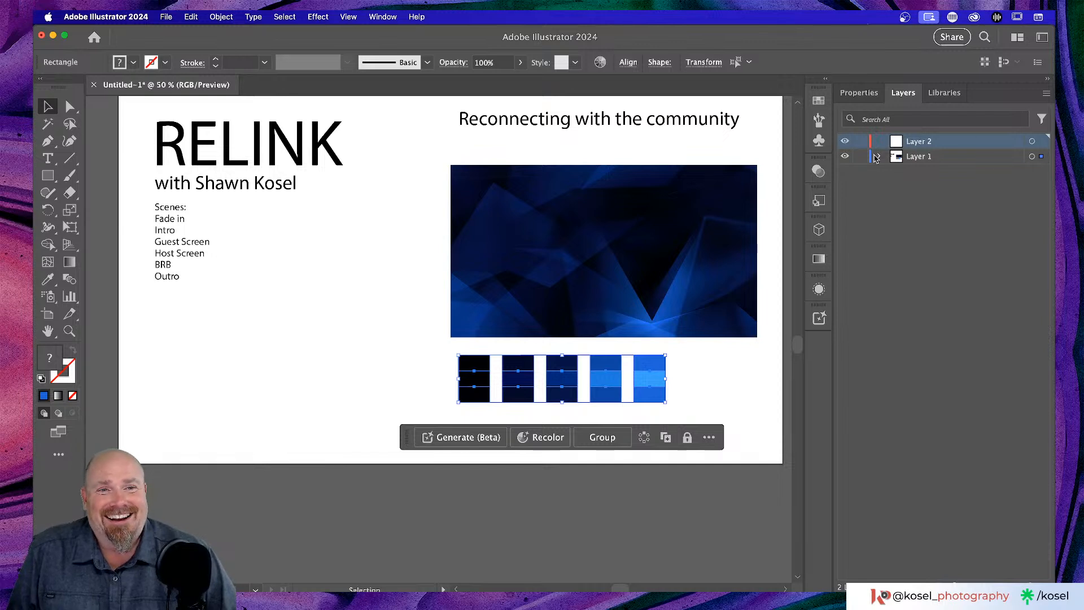
left_click(879, 157)
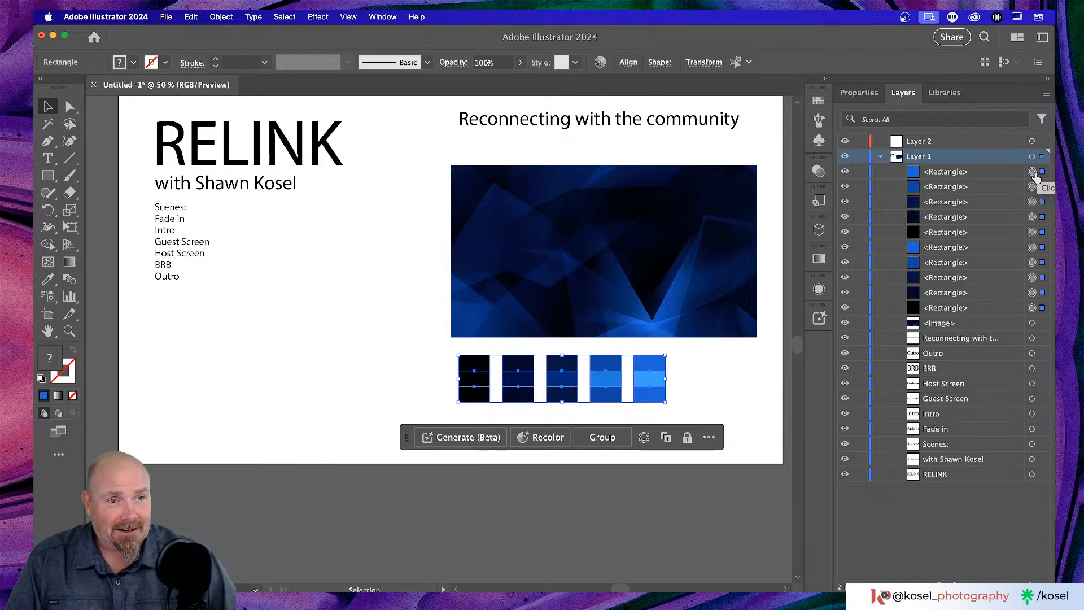
left_click_drag(1024, 143, 1025, 142)
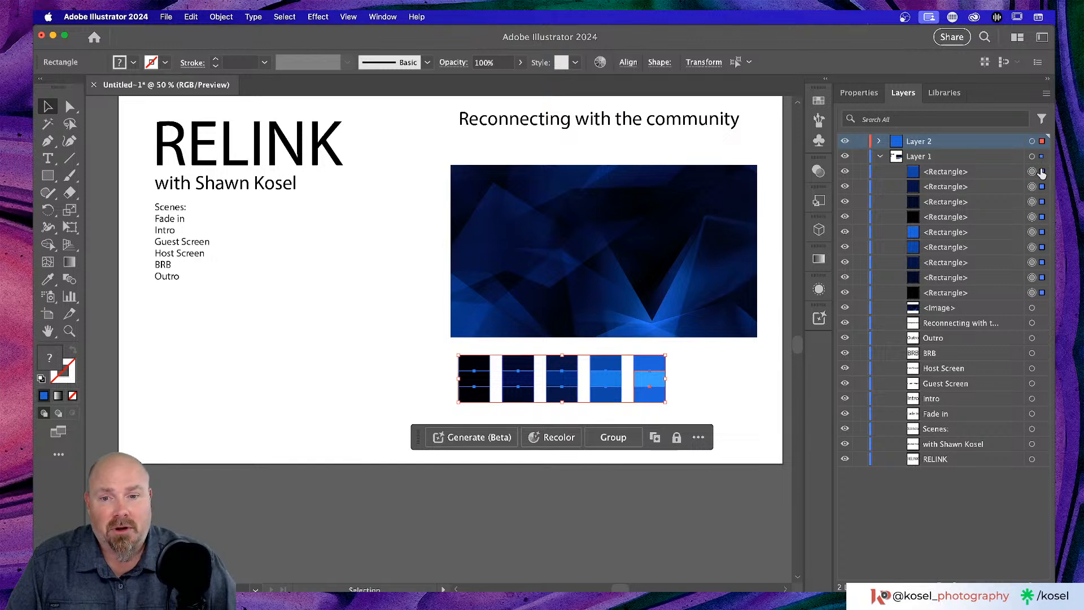
left_click_drag(1042, 171, 1000, 145)
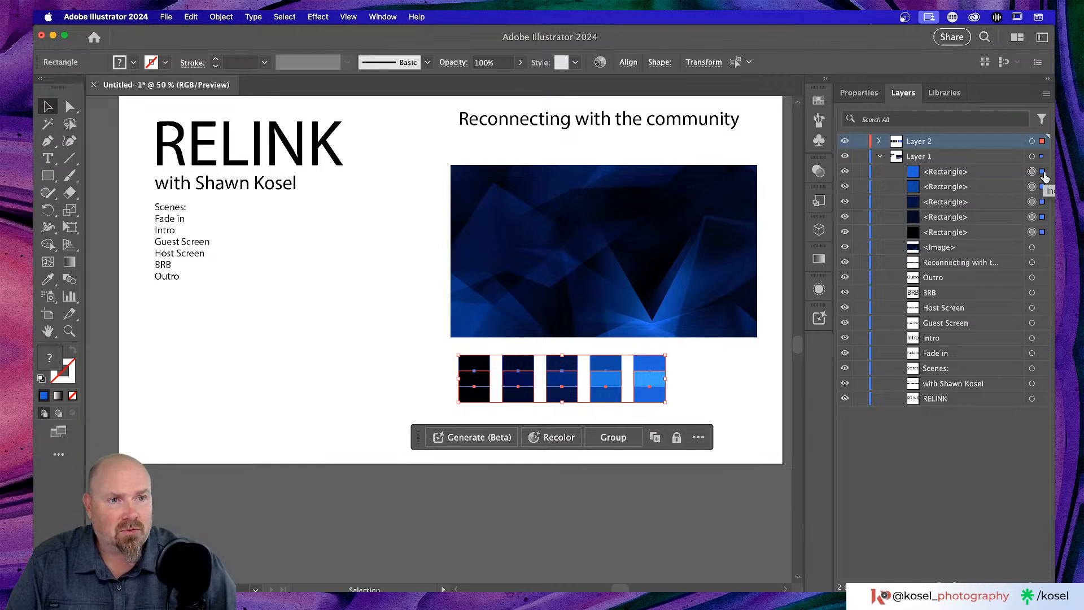
key("super+z")
key("super+z")
key("super+z")
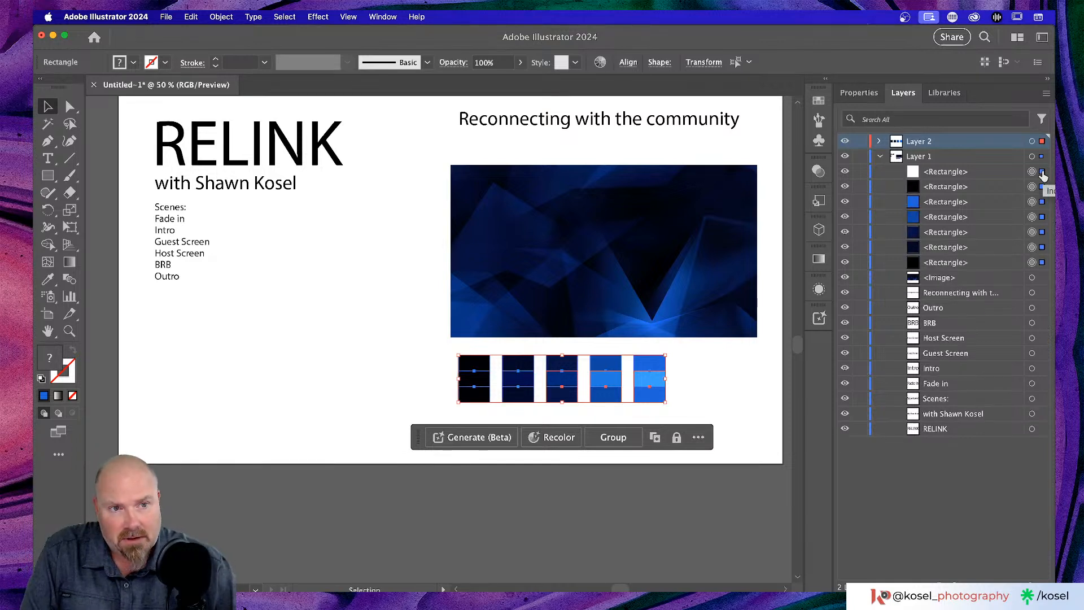
key("super+z")
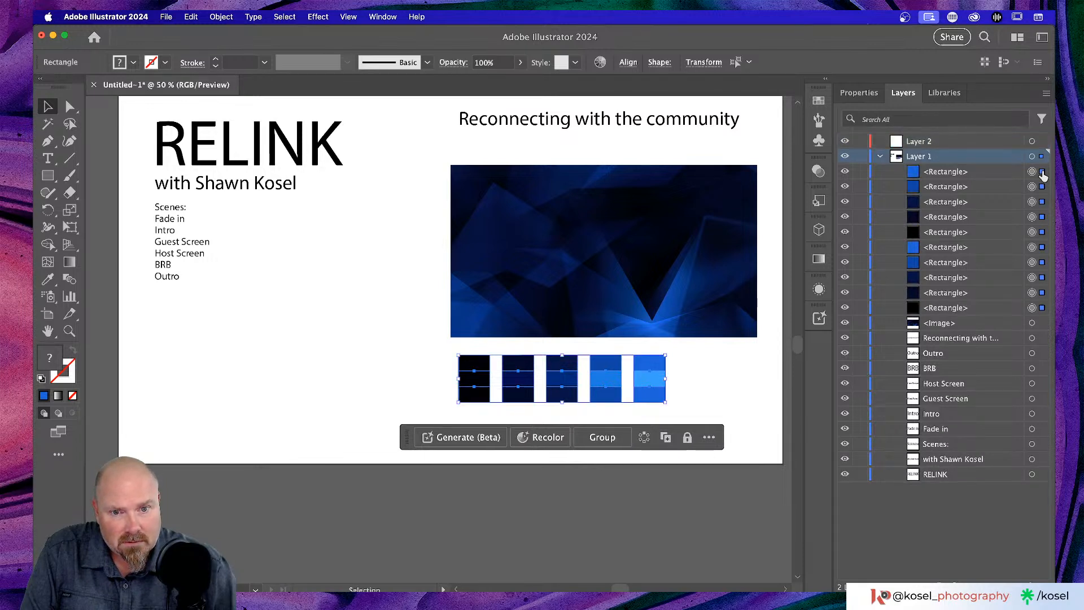
key("super+z")
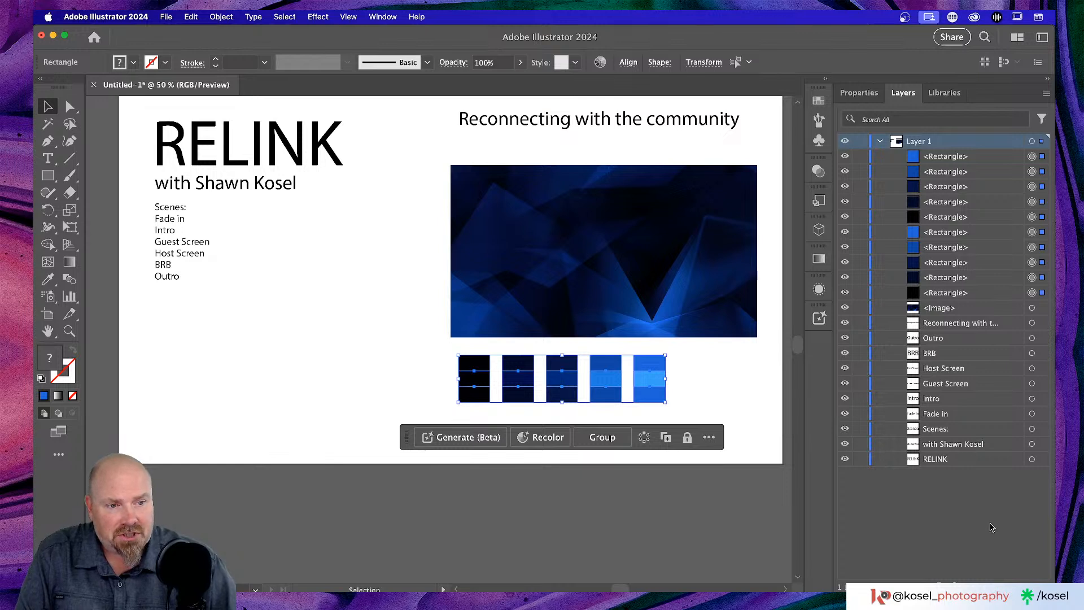
- Recreate an empty Layer 2 above Layer 1 and reselect all the swatch rectangles
left_click(407, 365)
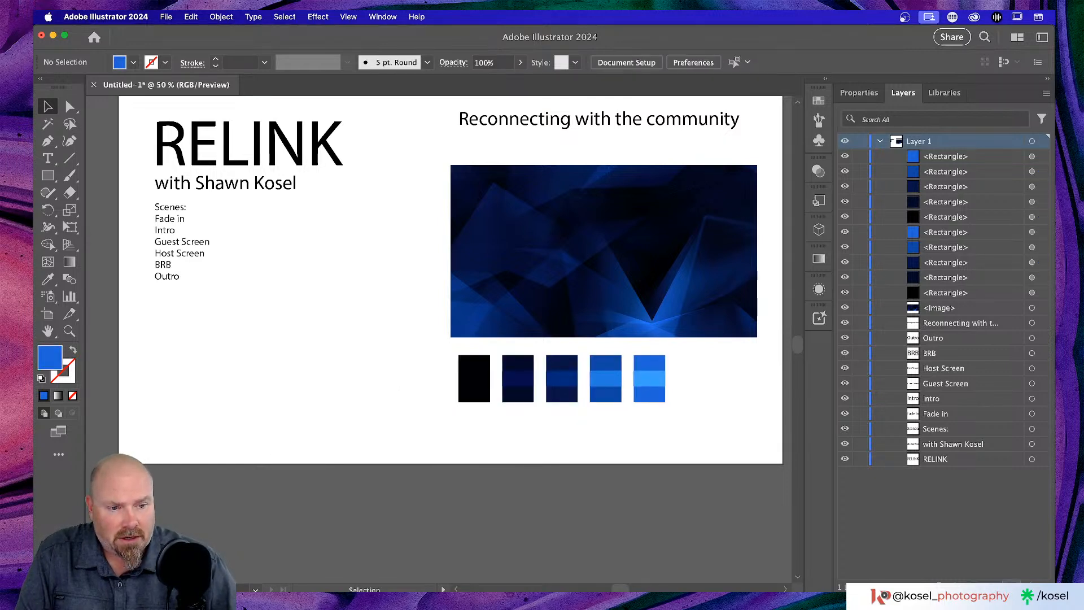
left_click(1011, 588)
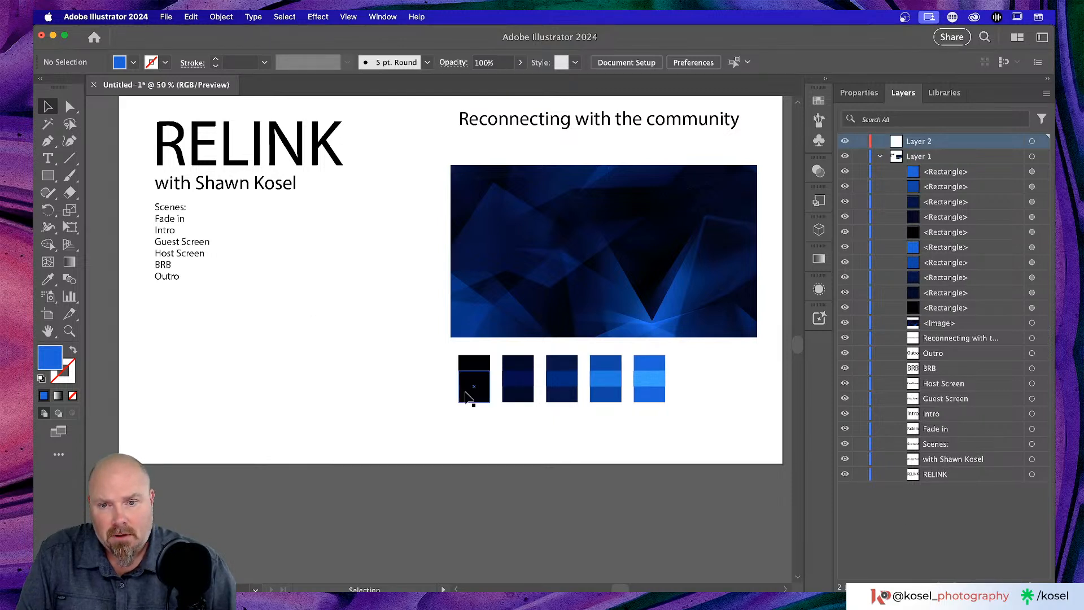
left_click_drag(427, 362, 714, 418)
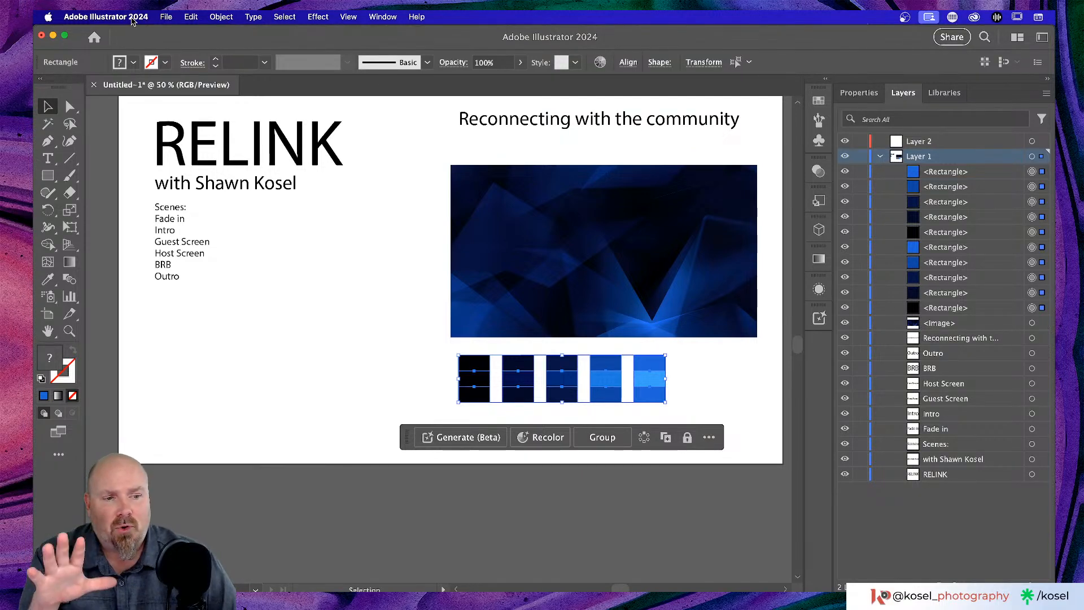
left_click(171, 18)
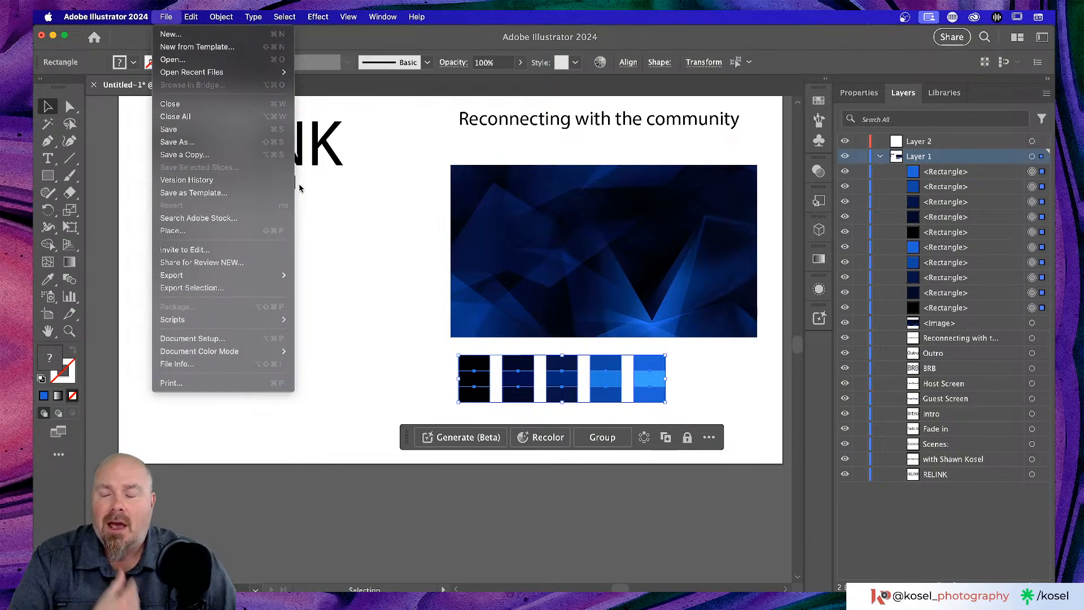
mouse_move(210, 20)
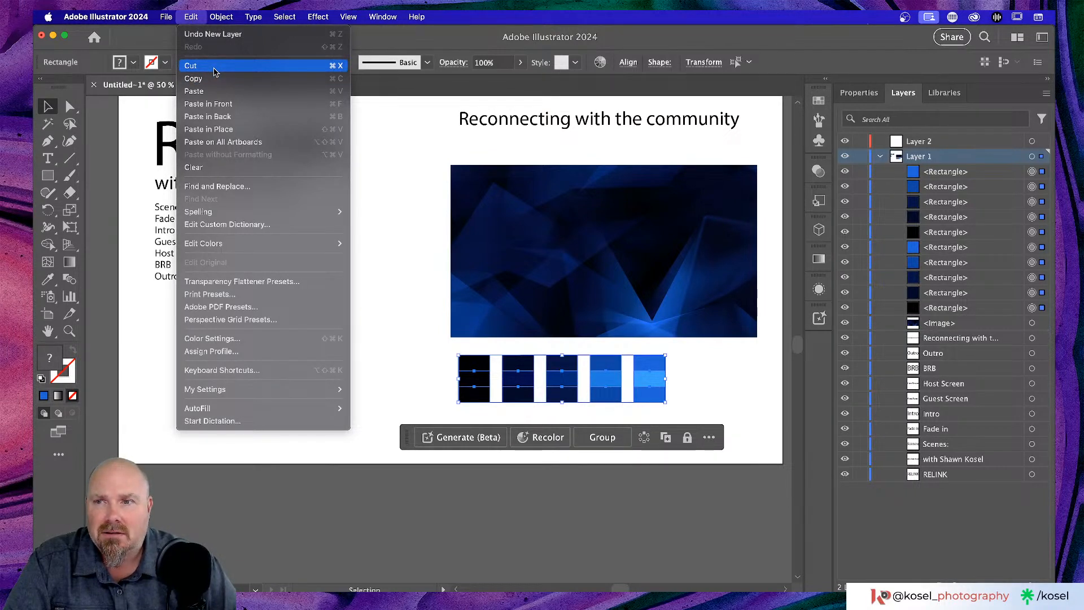
- Cut the swatches, paste them onto Layer 2 and reposition the row beneath the blue image
left_click(214, 71)
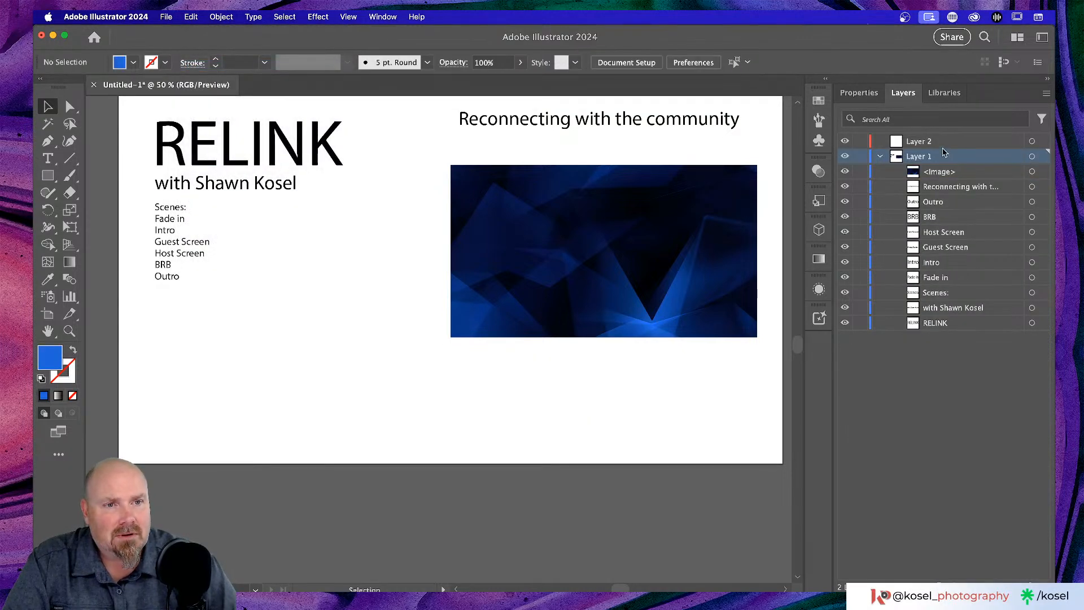
left_click(952, 143)
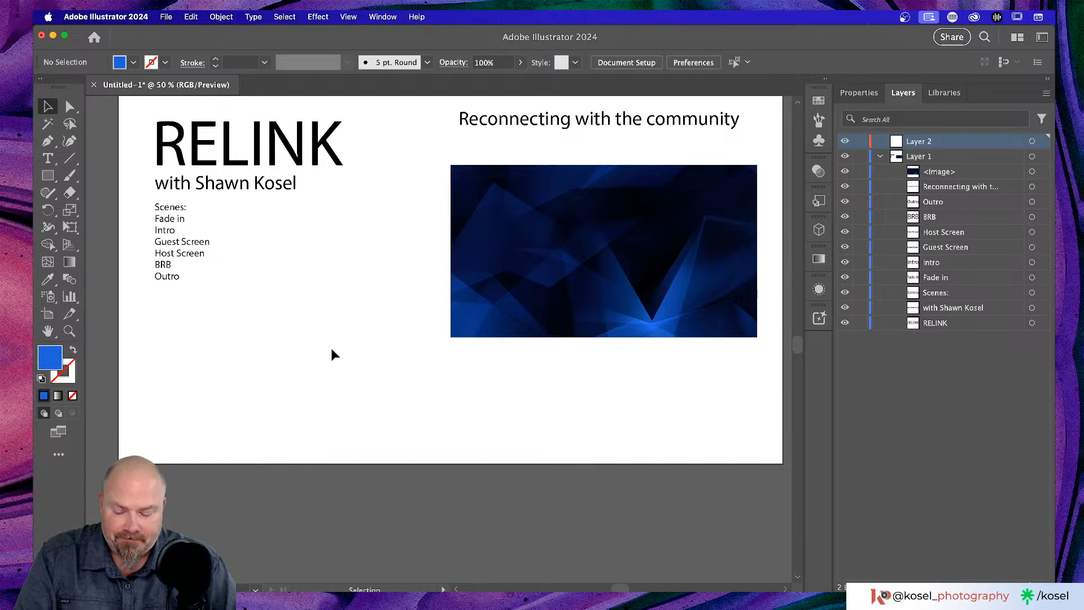
key("a")
key("super+v")
key("v")
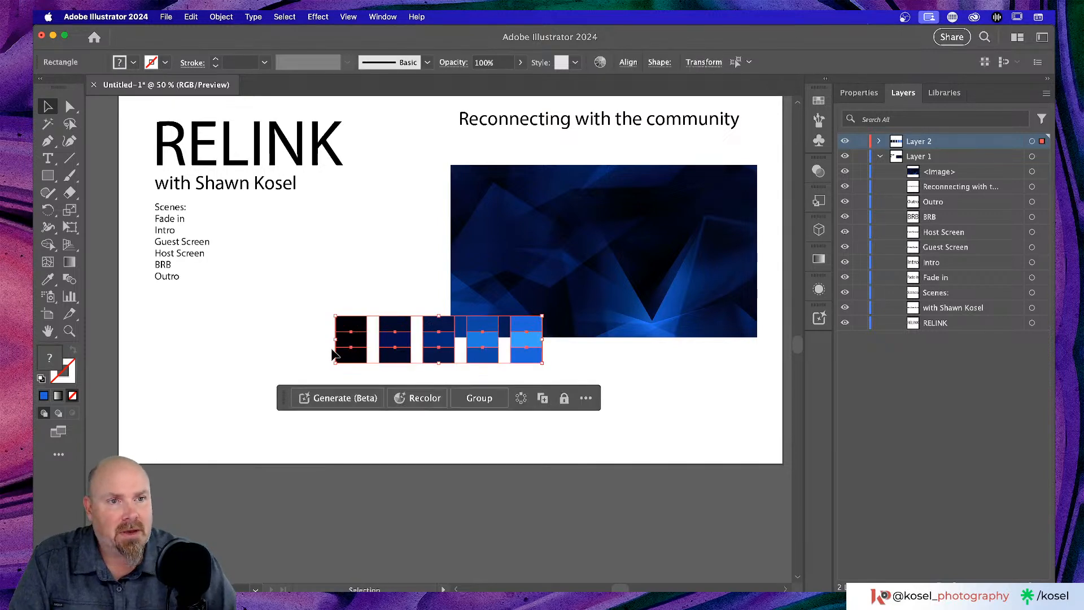
left_click_drag(443, 345, 596, 383)
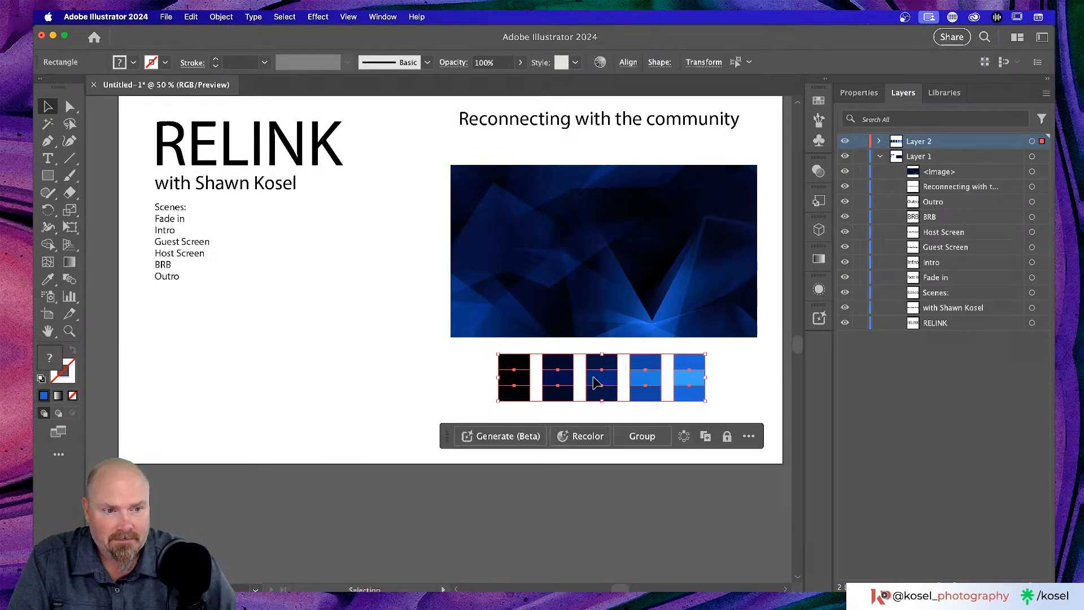
left_click(314, 386)
scroll(316, 390, "left", 2)
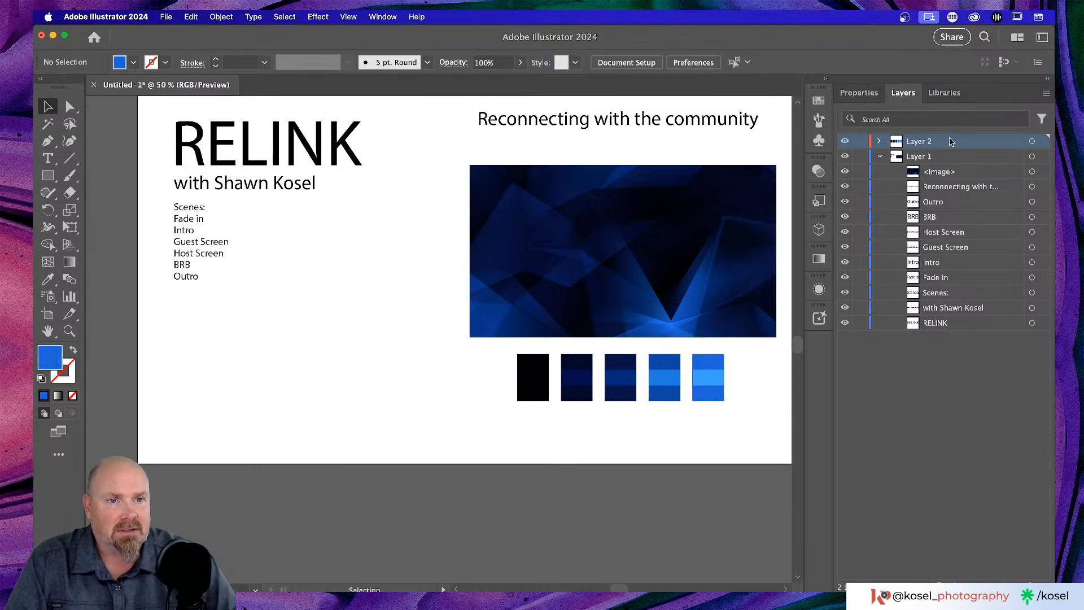
- Rename Layer 2 to 'Colours' and collapse Layer 1's object list
double_click(917, 142)
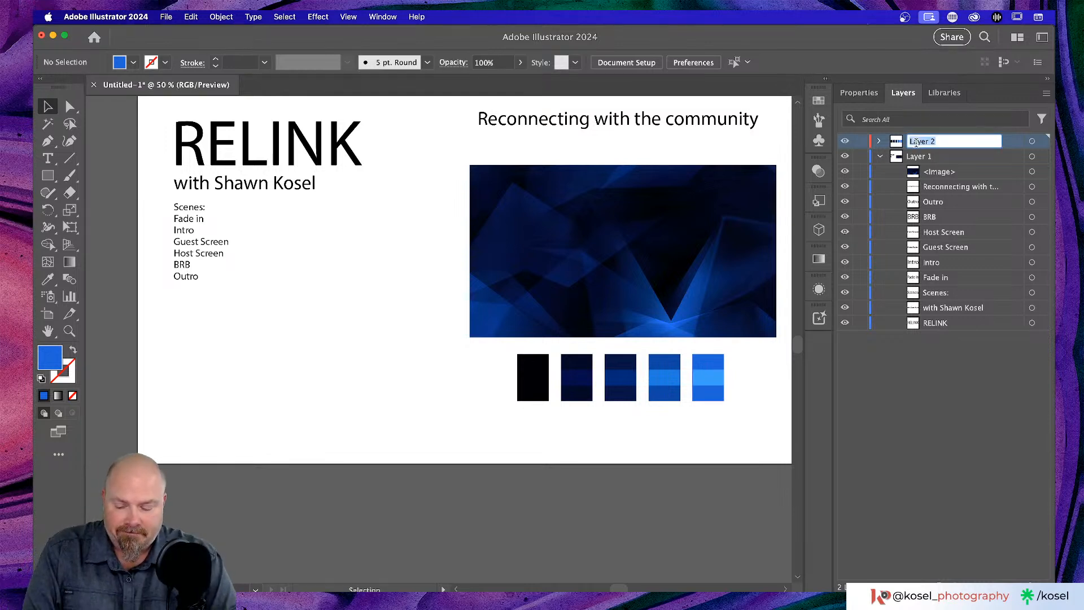
type("Colour")
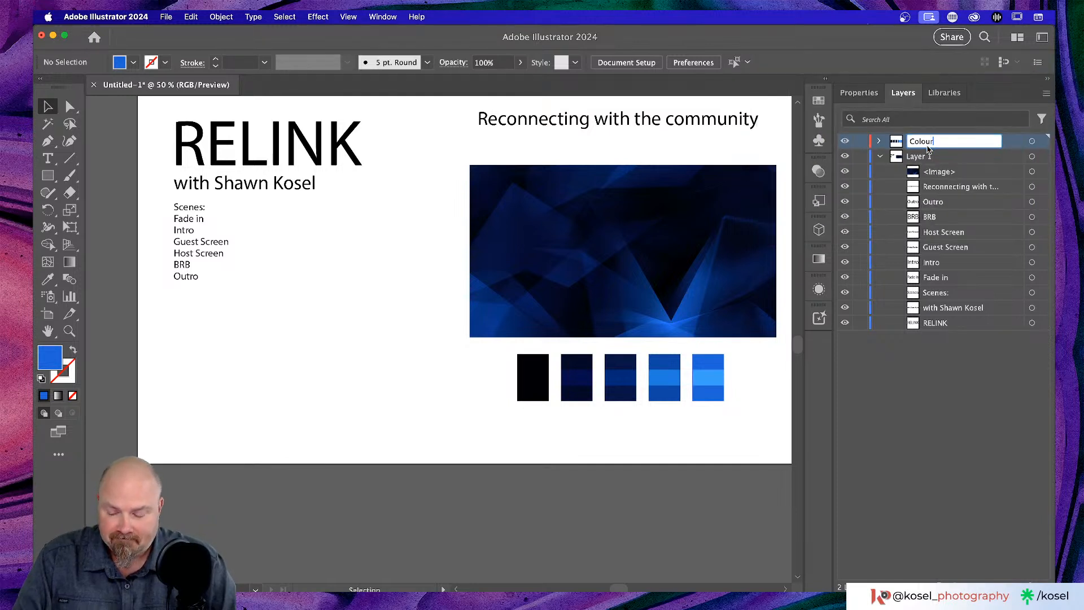
type("s")
key("Return")
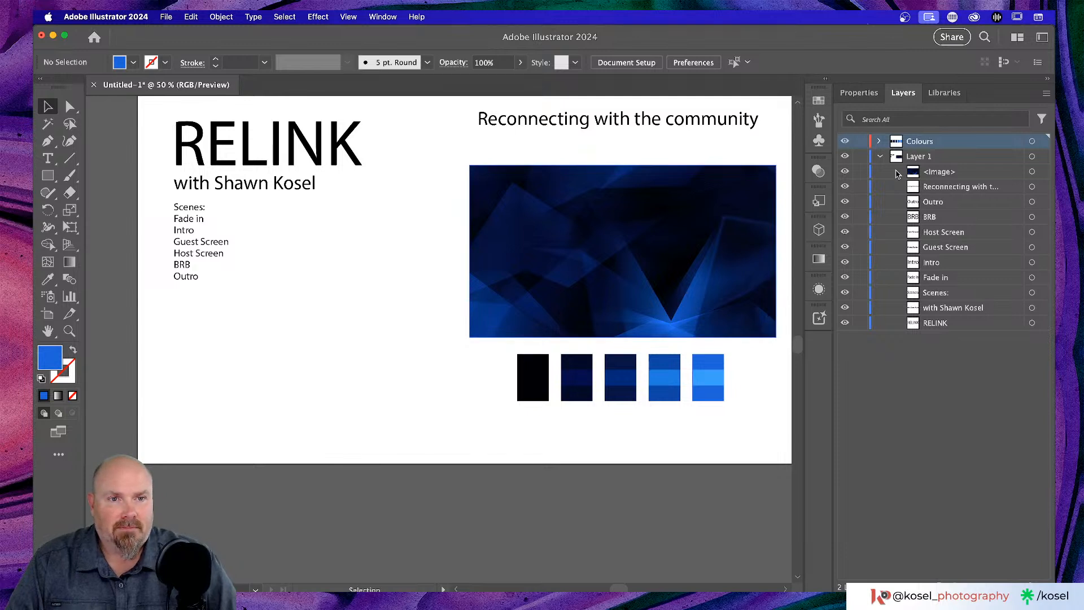
left_click(880, 155)
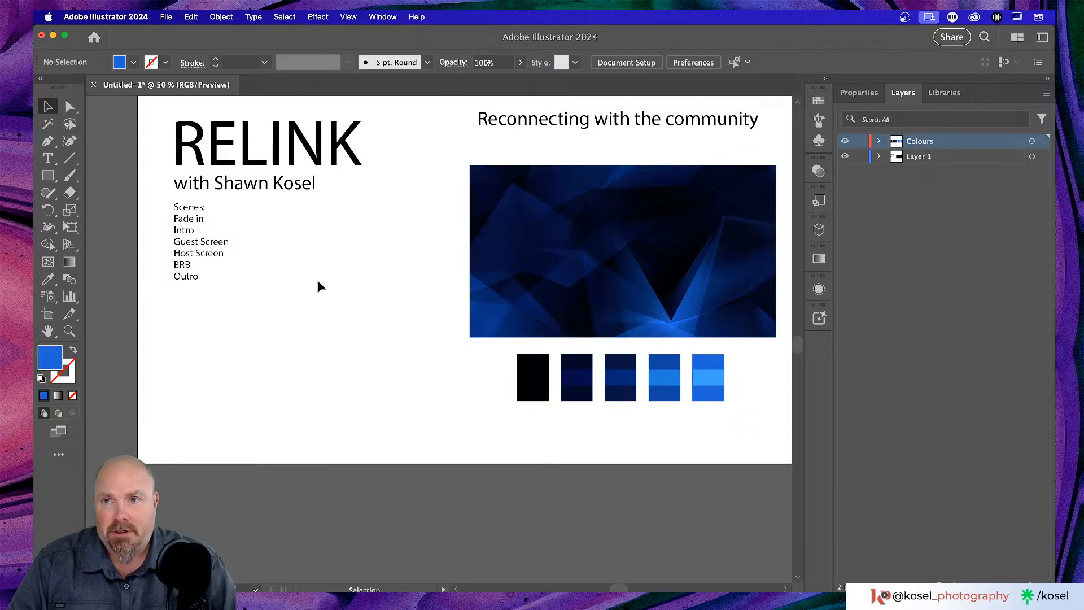
scroll(317, 279, "up", 2)
left_click(166, 16)
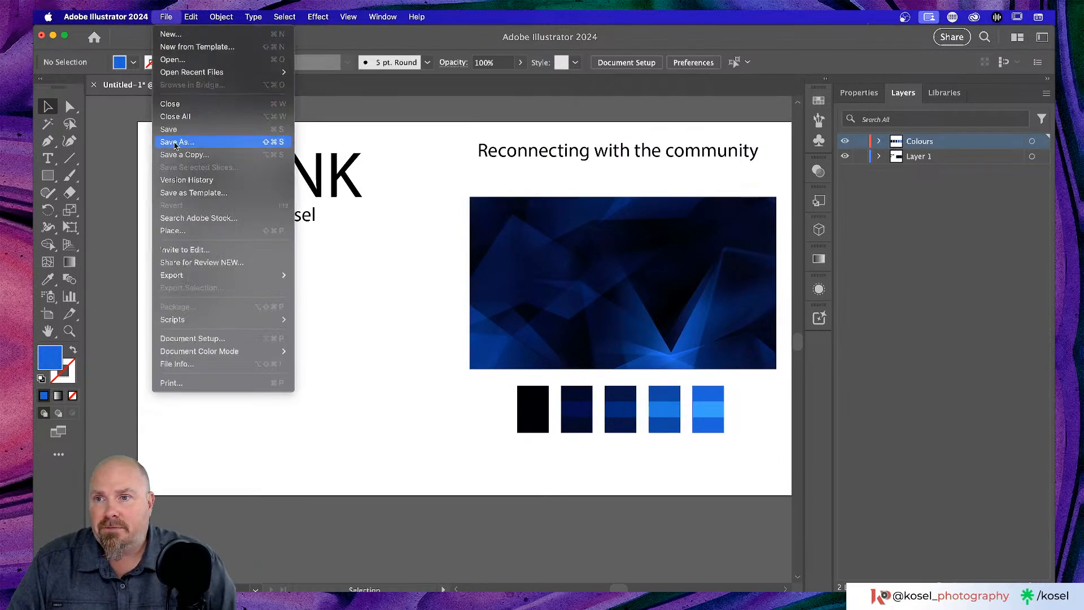
- Save As to Creative Cloud under the name 'Relink moodboard'
left_click(175, 142)
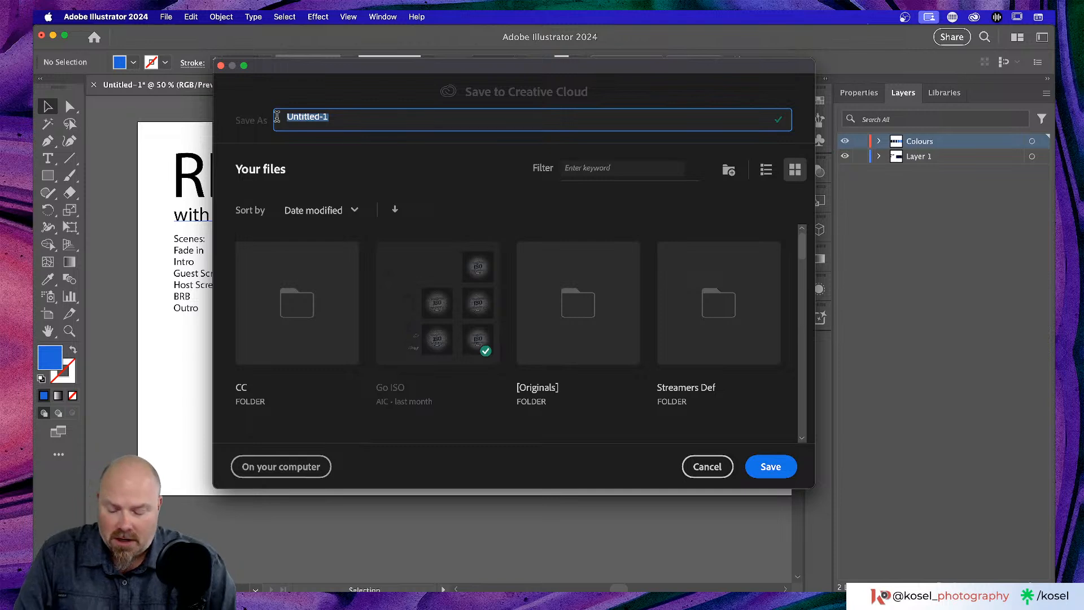
type("Relin")
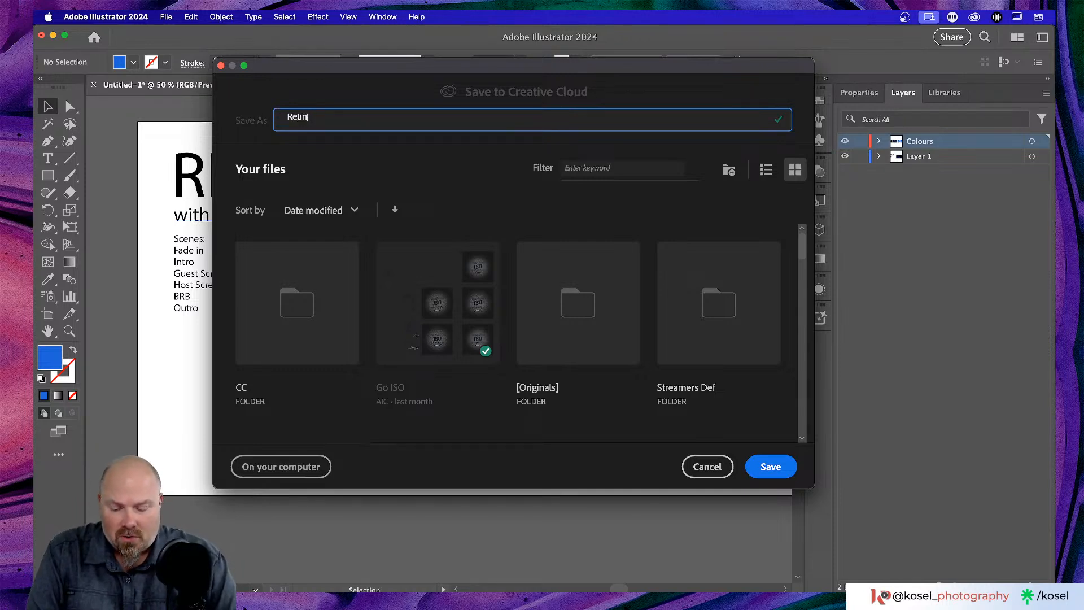
type("k ass")
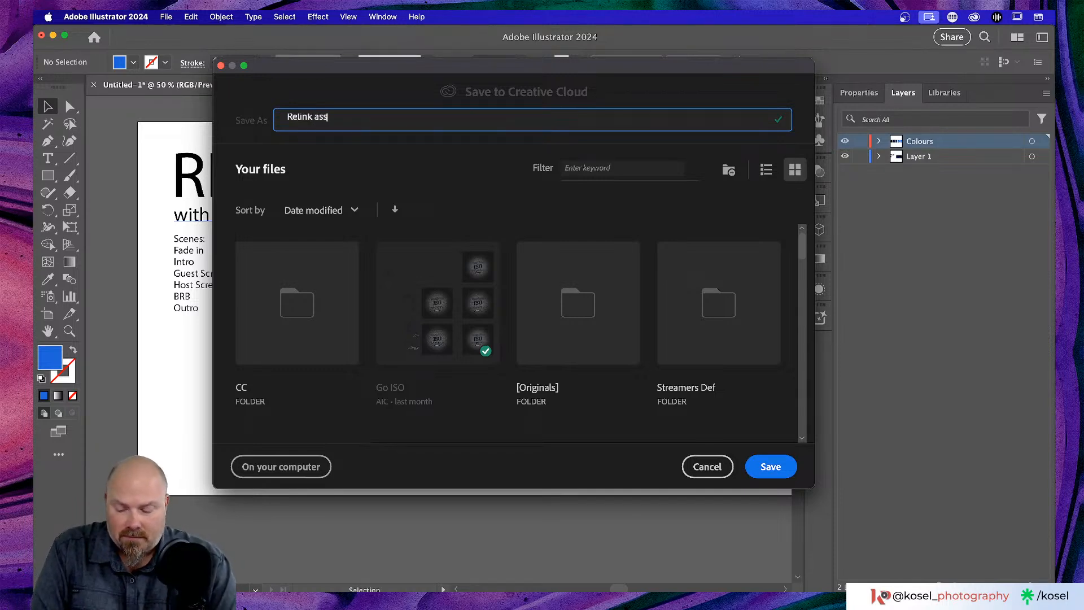
type("ets")
key("BackSpace")
key("BackSpace")
key("BackSpace")
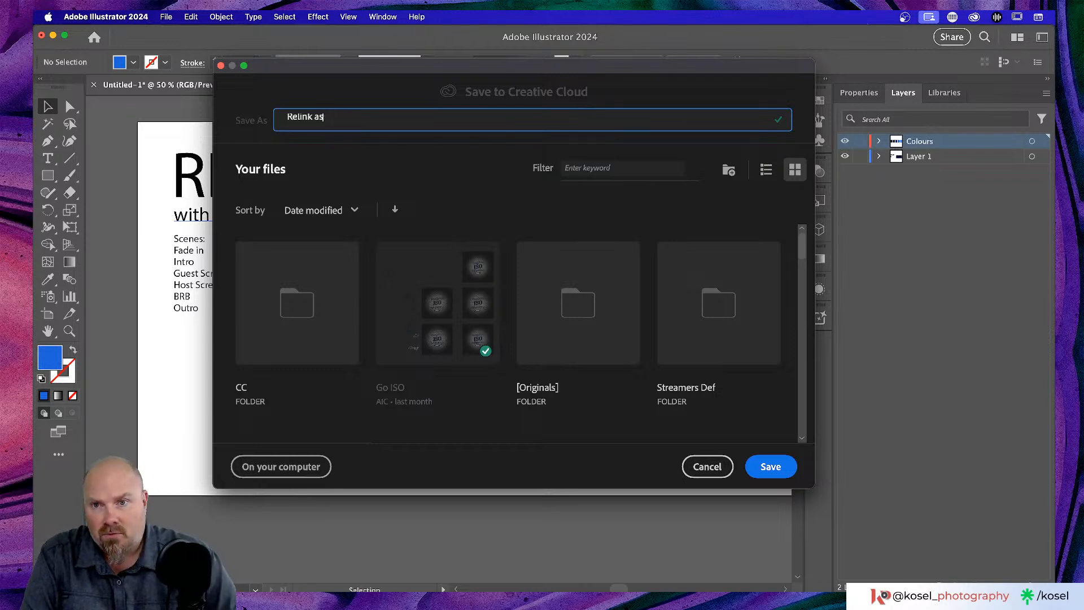
type("mood")
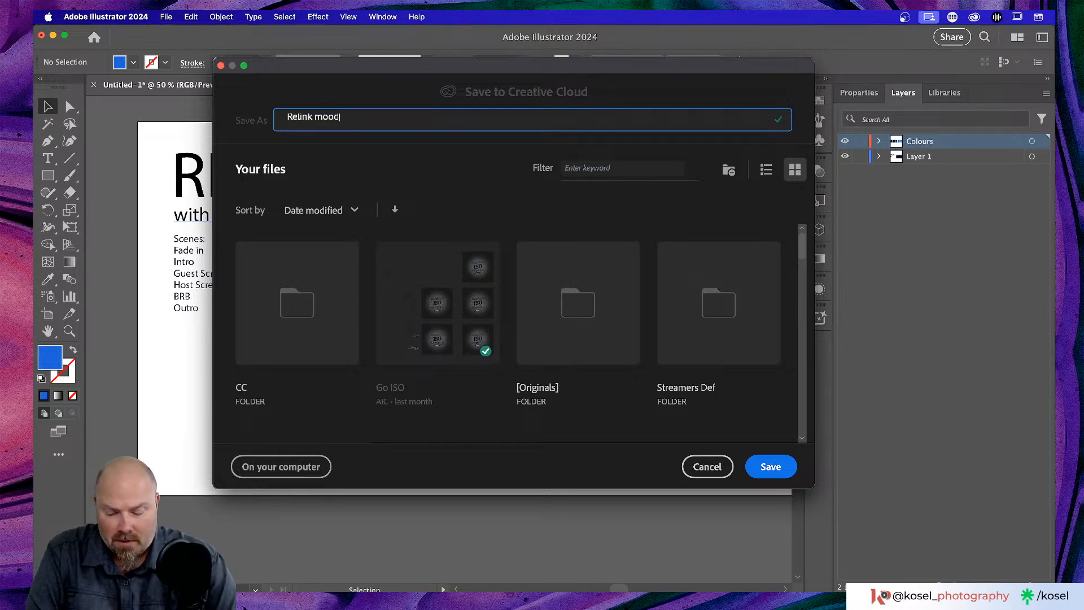
type("board")
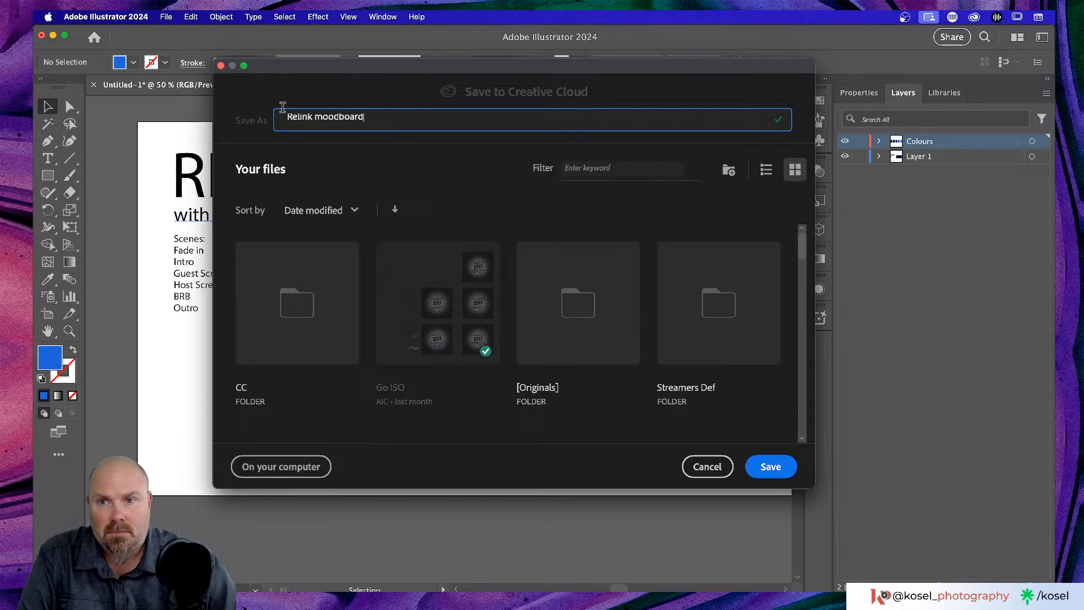
left_click(755, 471)
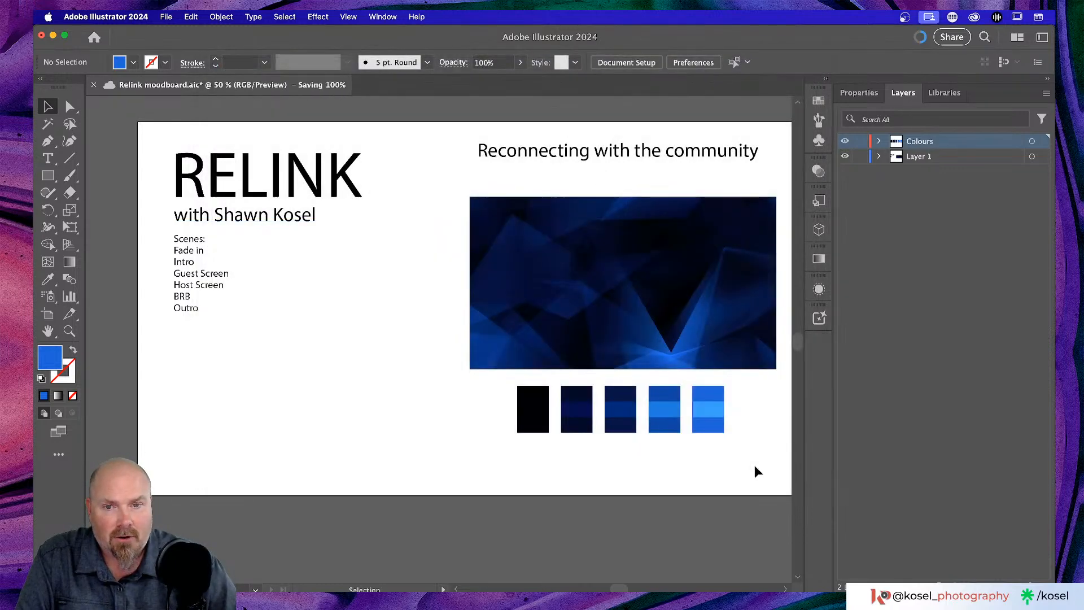
scroll(373, 340, "right", 3)
scroll(373, 341, "up", 2)
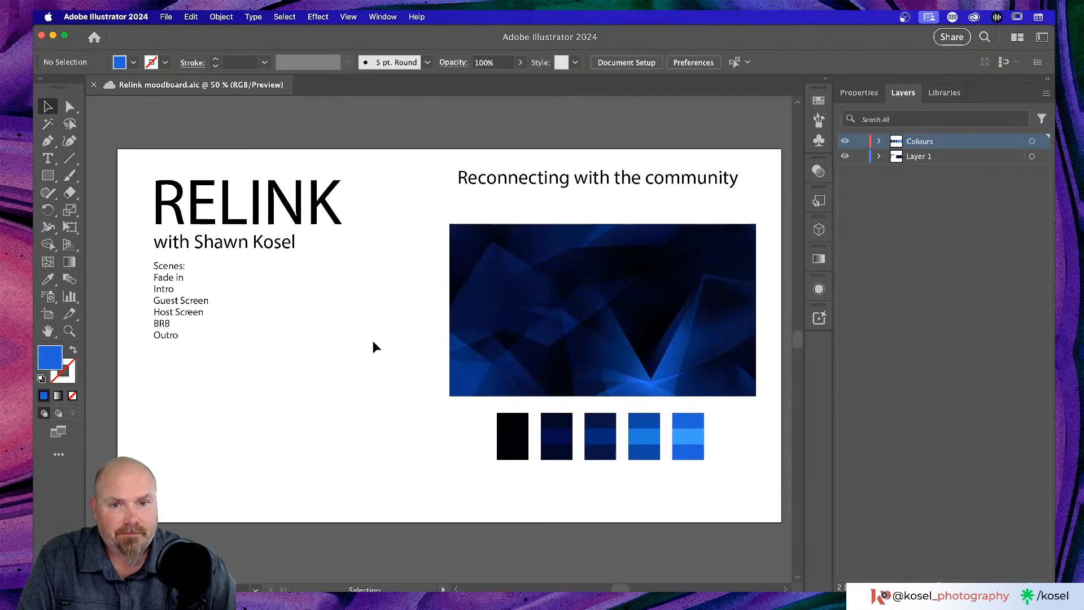
scroll(373, 342, "left", 1)
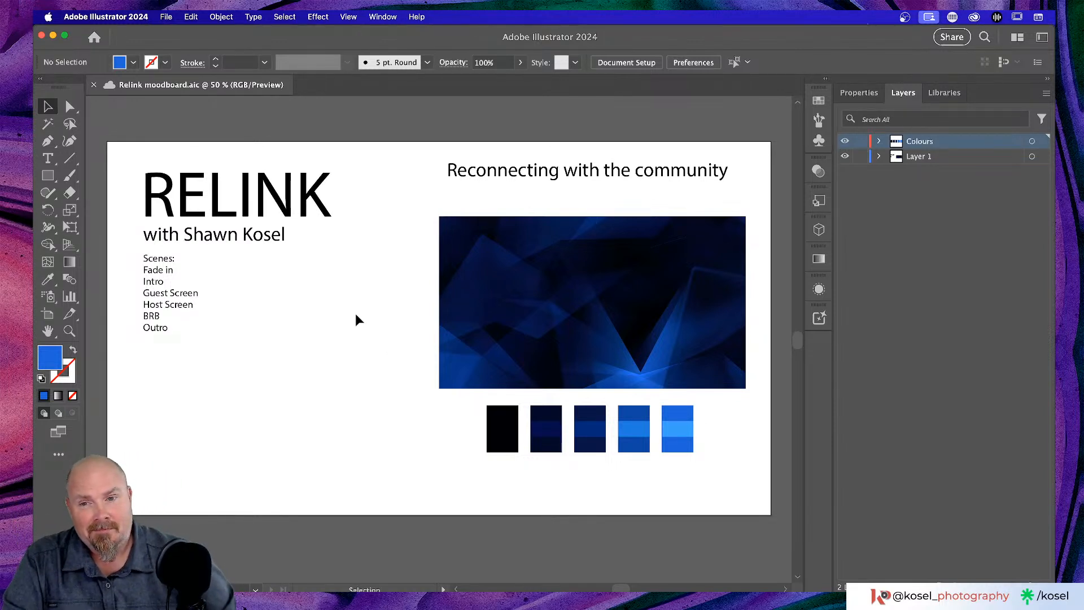
left_click(265, 186)
scroll(266, 187, "left", 5)
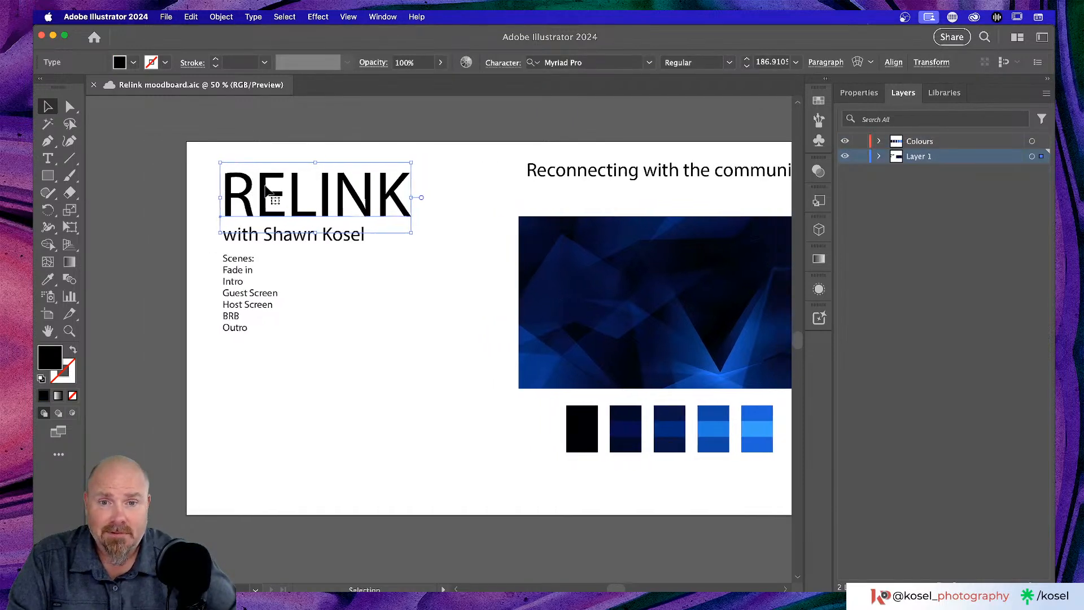
- Option-drag the RELINK title to place a copy below the scenes list
right_click(309, 201)
left_click(134, 395)
left_click(273, 397)
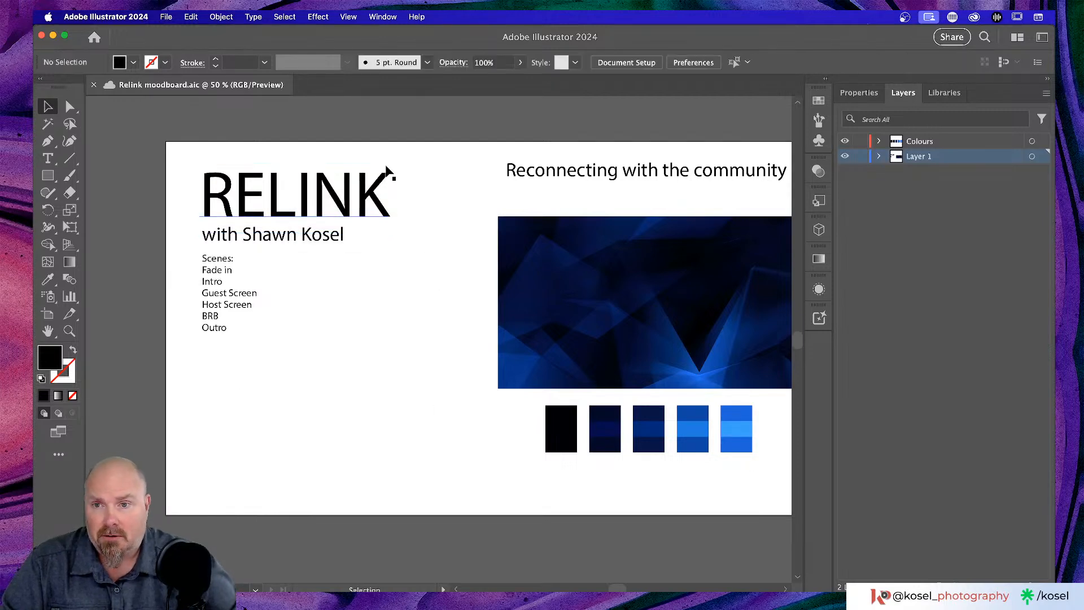
left_click(367, 196)
left_click_drag(367, 196, 373, 390)
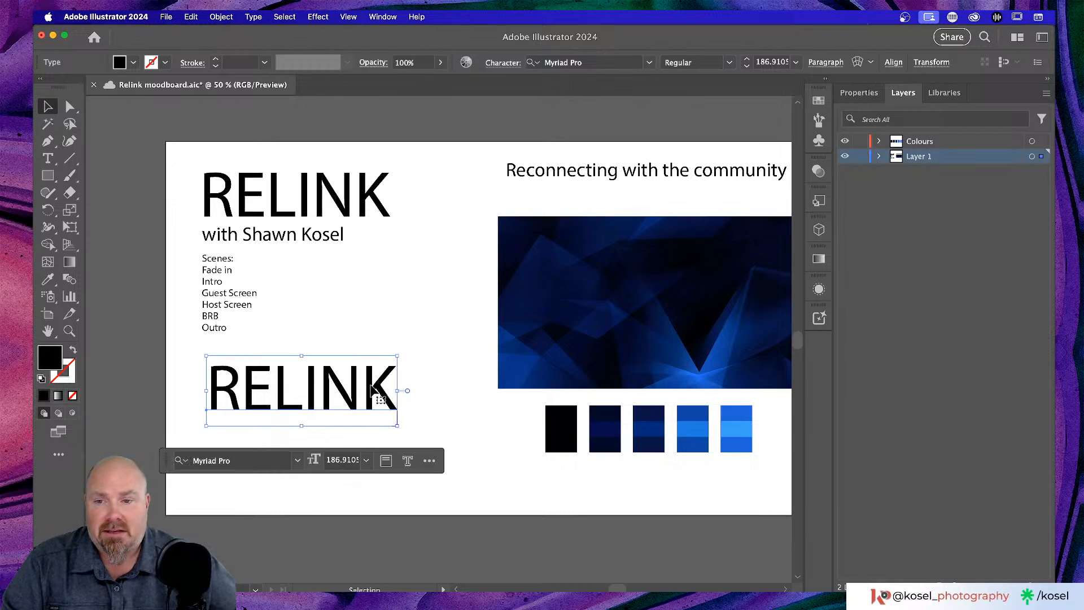
- Check the title's fill colour choices, then marquee-select all five colour rectangles
scroll(373, 390, "left", 3)
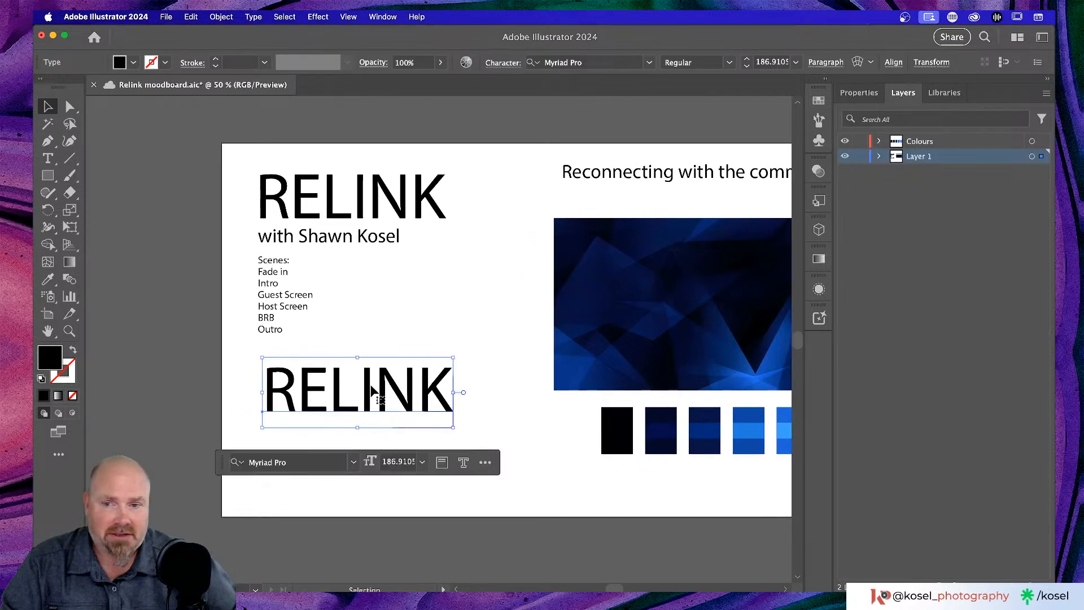
scroll(389, 390, "right", 5)
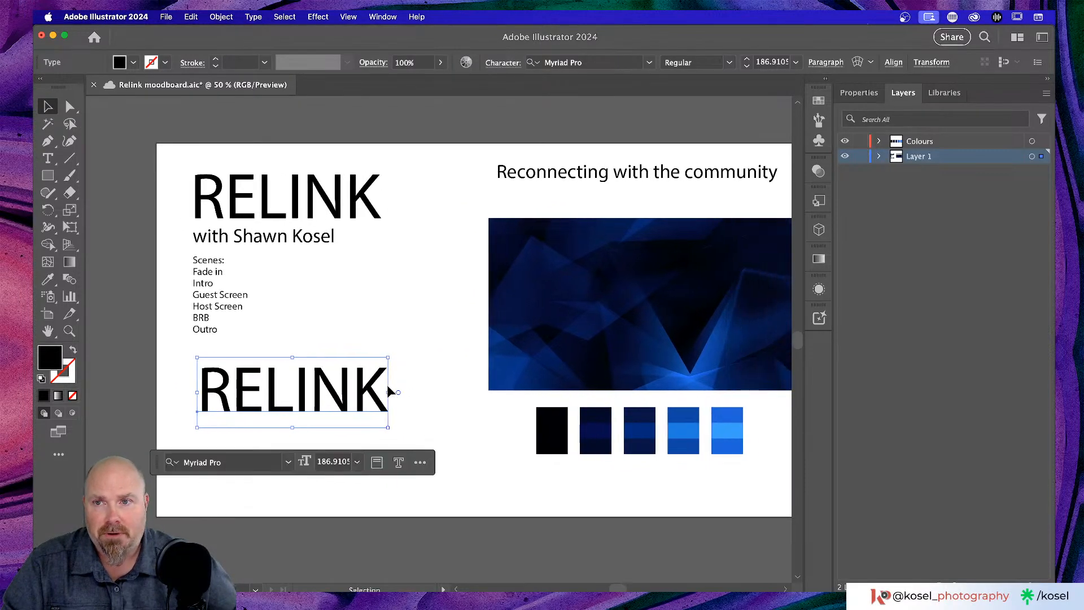
scroll(389, 390, "down", 3)
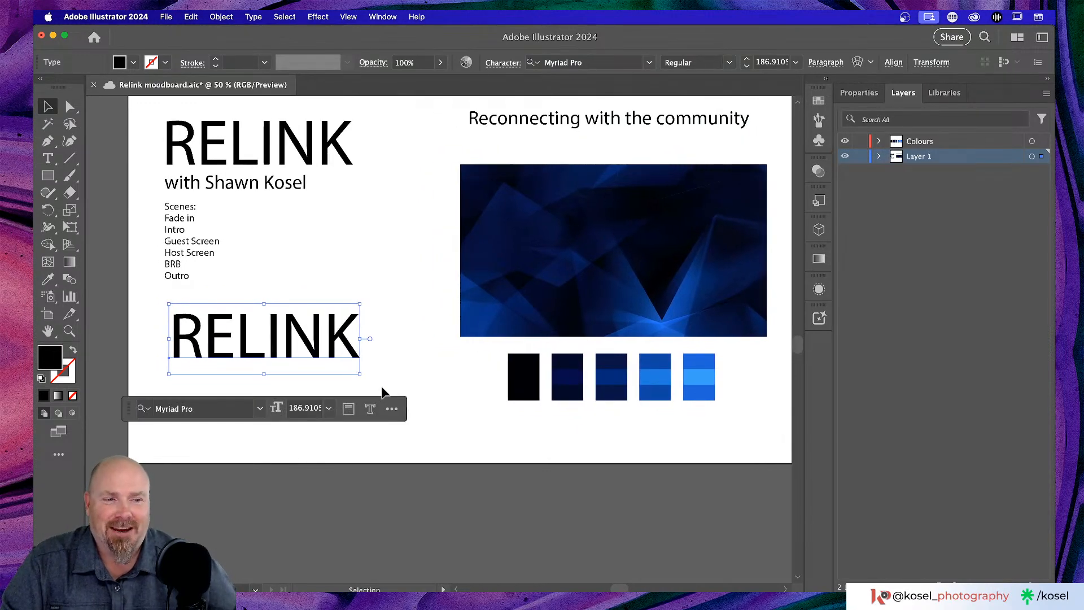
left_click(120, 64)
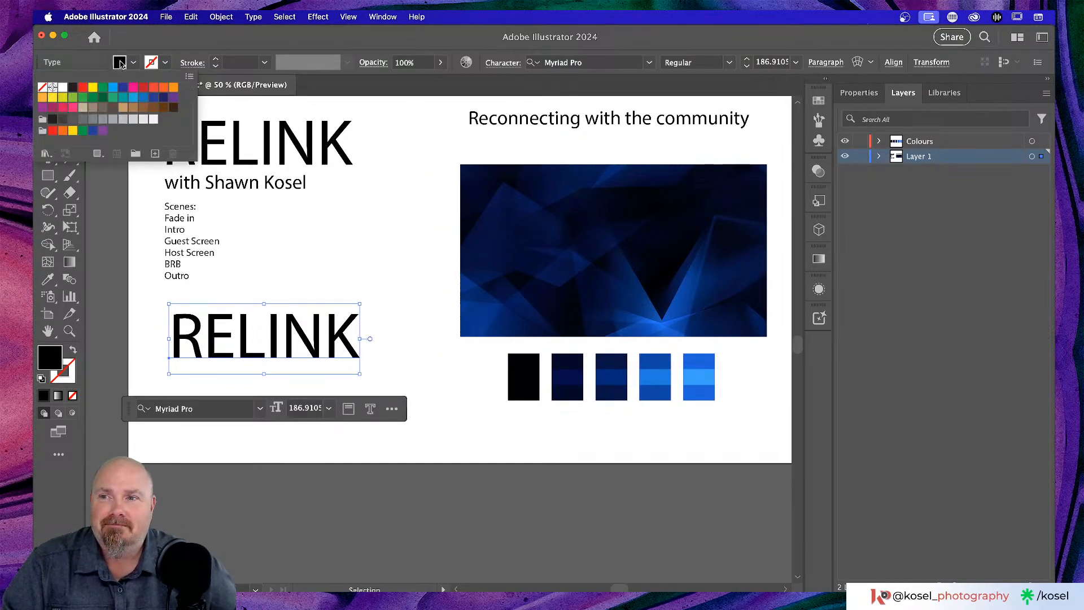
left_click(120, 64)
left_click(120, 64)
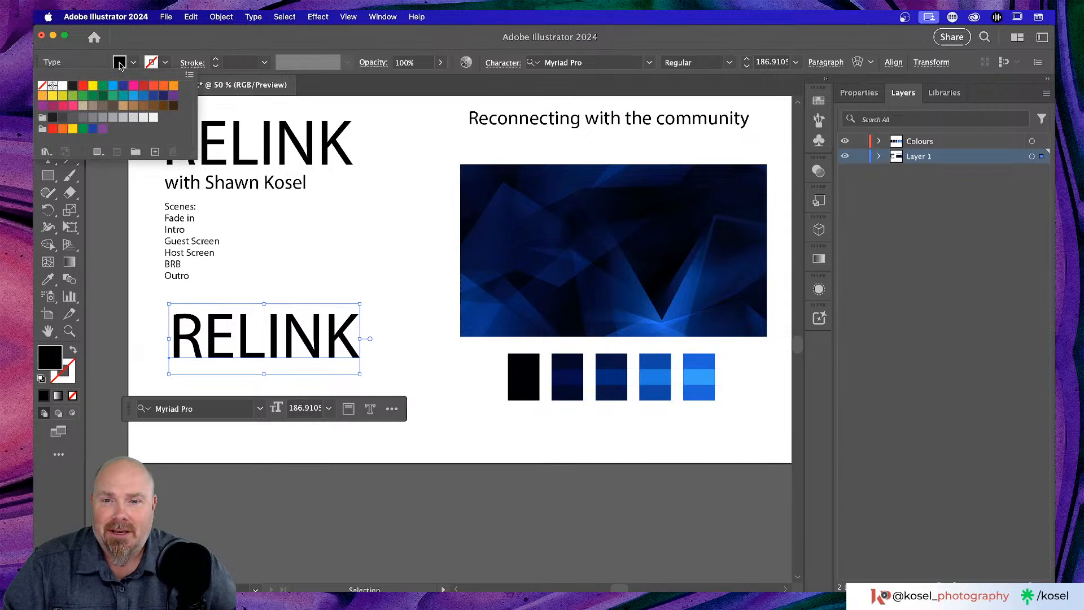
left_click(473, 411)
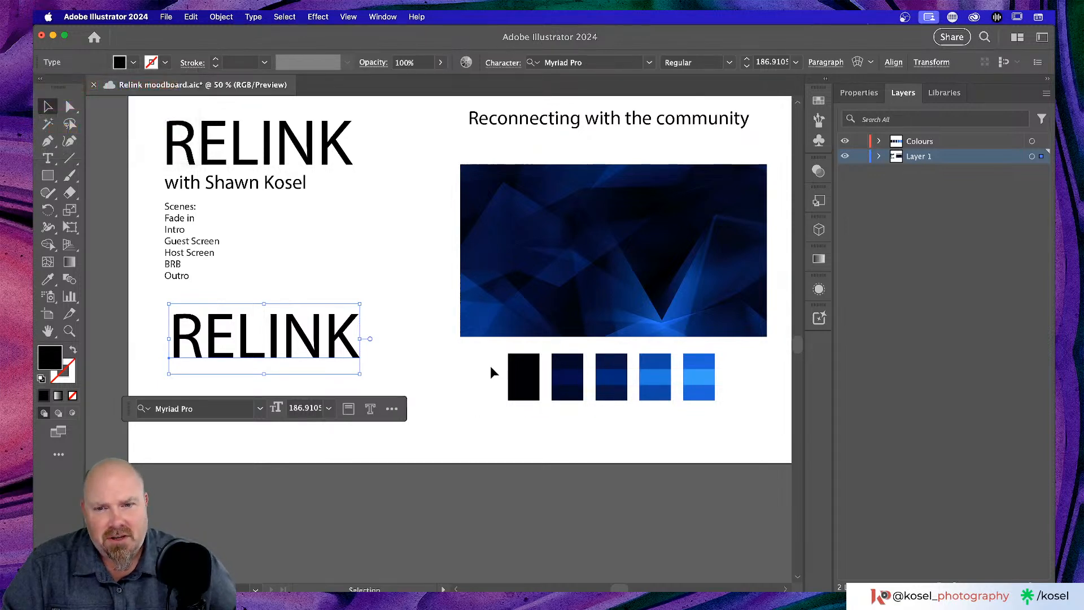
left_click_drag(486, 355, 743, 409)
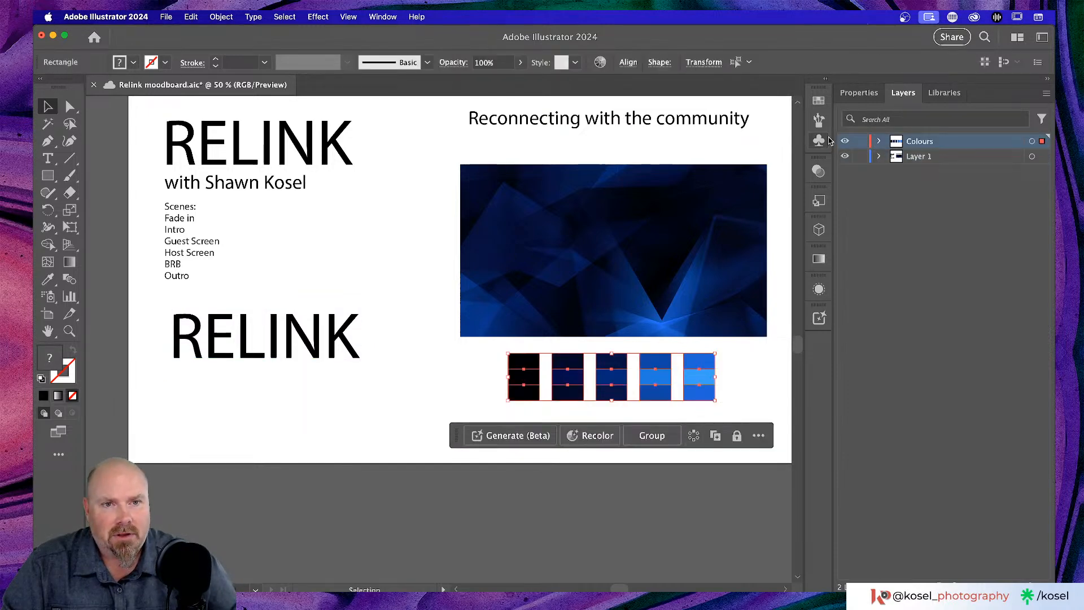
- Open the Swatches panel, then select the AdobeStock blue abstract .mov clip in Downloads
scroll(685, 226, "right", 4)
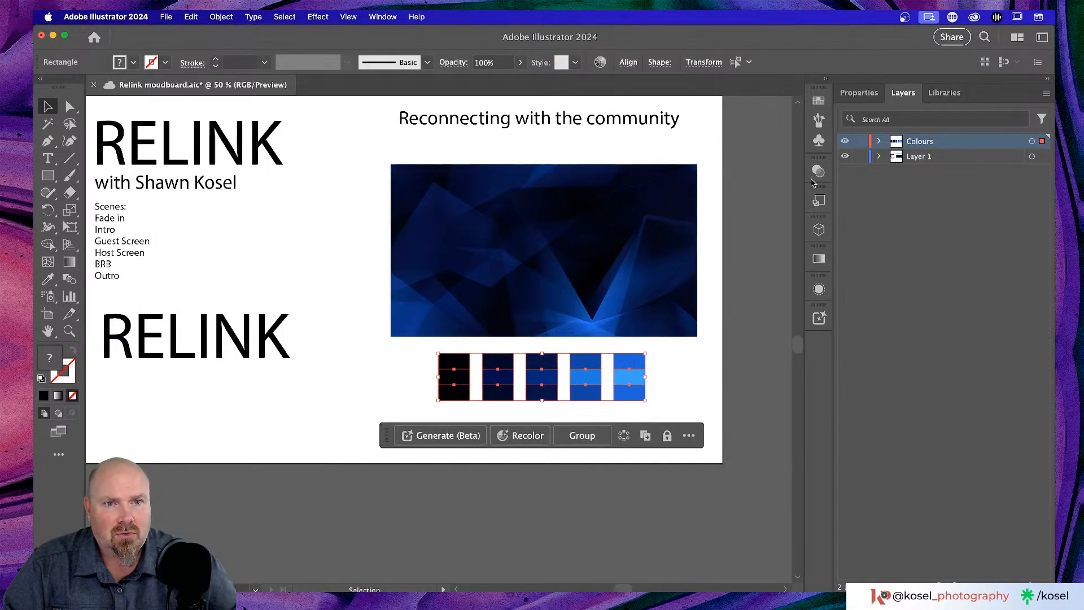
left_click(819, 101)
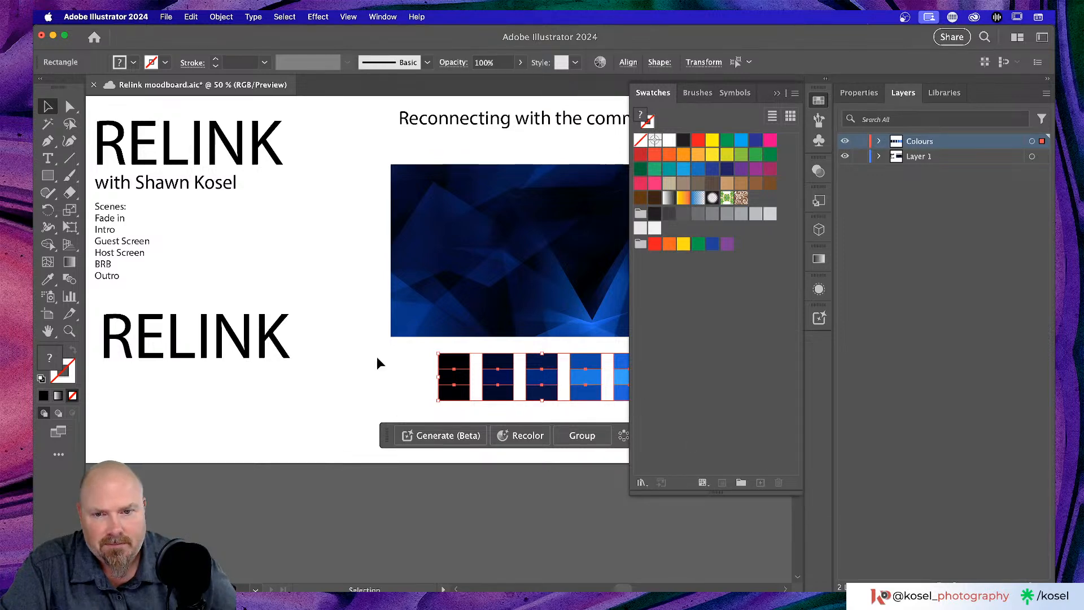
scroll(376, 357, "right", 3)
scroll(377, 362, "right", 2)
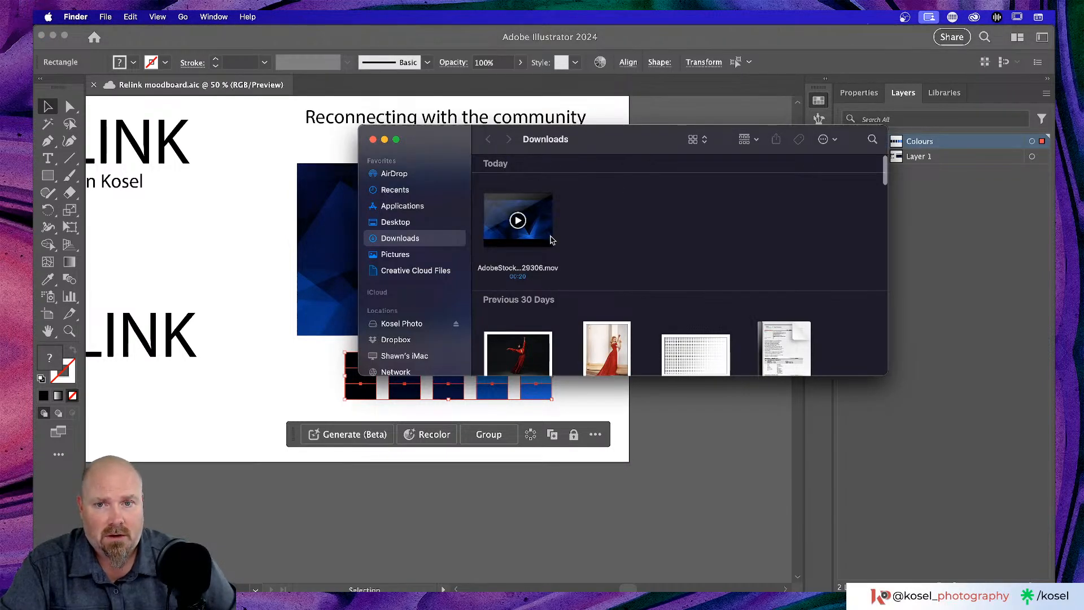
left_click(551, 241)
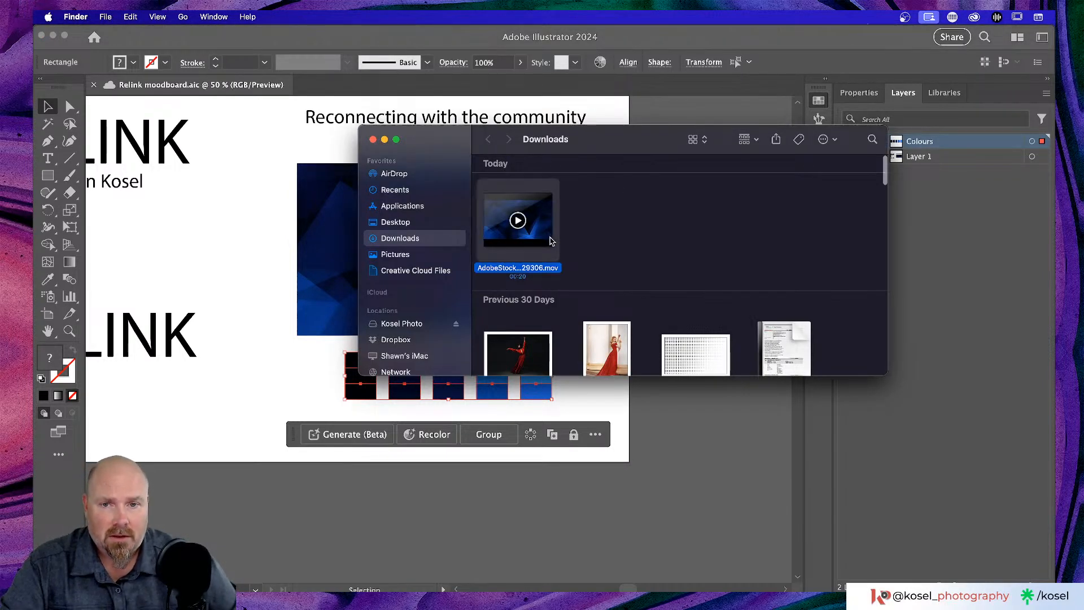
- Quick Look the 29-second blue AdobeStock .mov clip, then close the Downloads window
key("space")
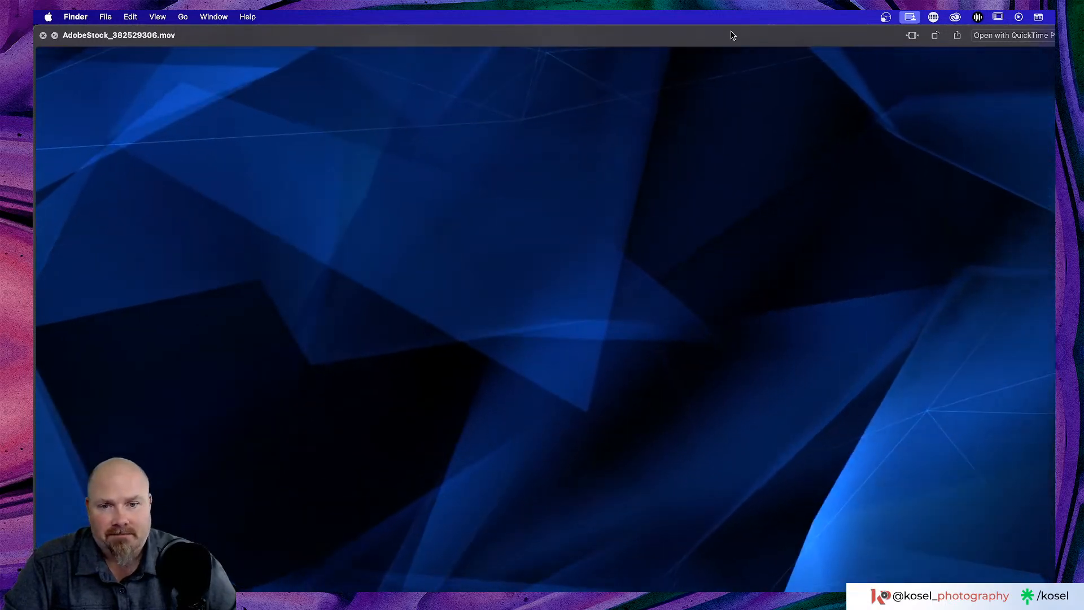
key("space")
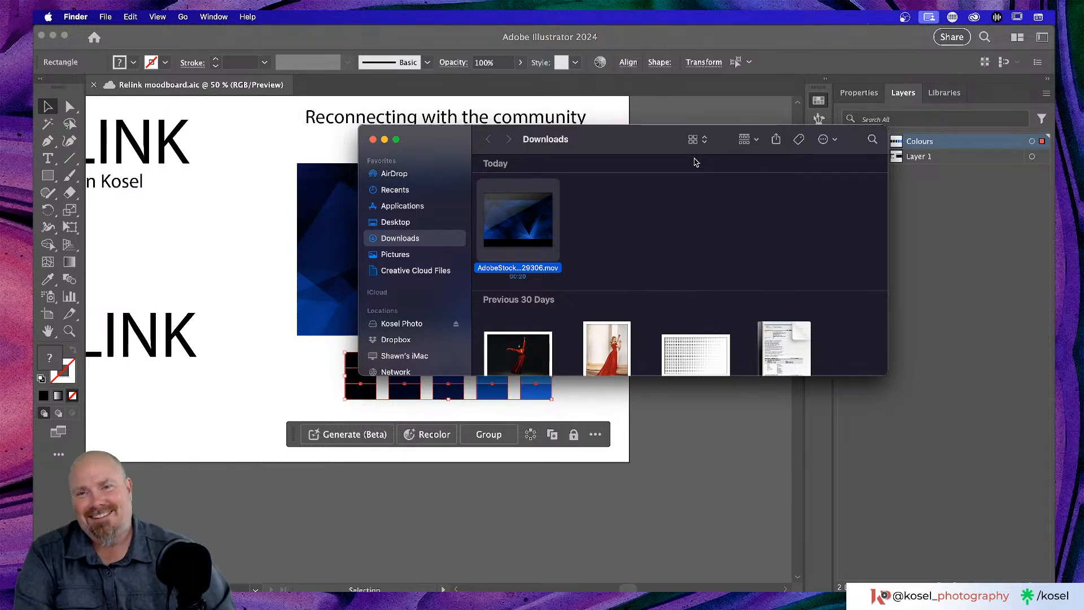
left_click(373, 140)
- Drag the five blue rectangles into the Swatches panel, creating and applying a pattern swatch
left_click(287, 398)
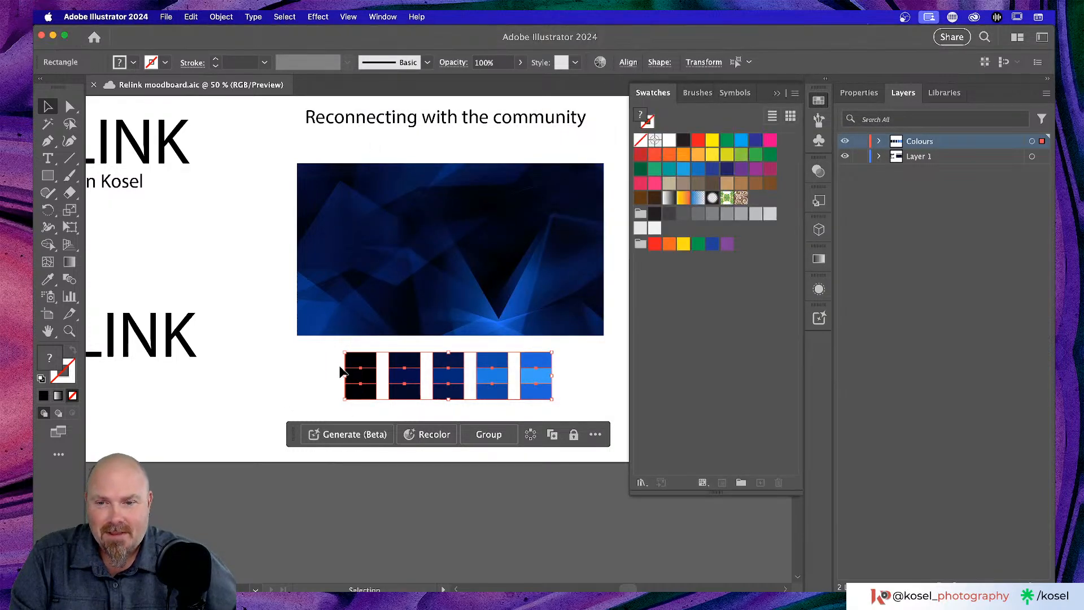
left_click(290, 368)
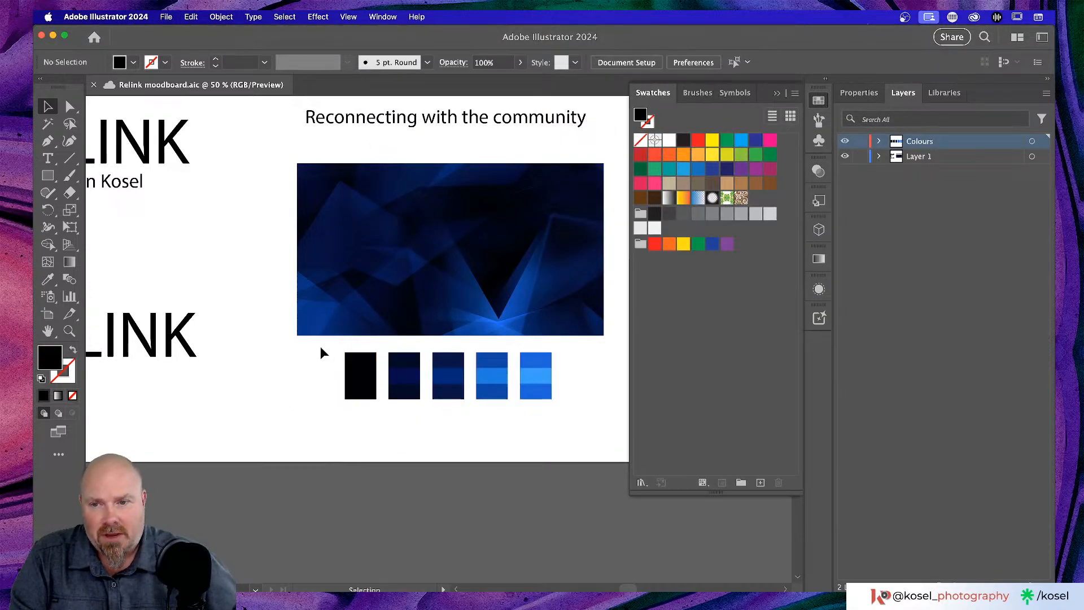
left_click_drag(320, 346, 559, 405)
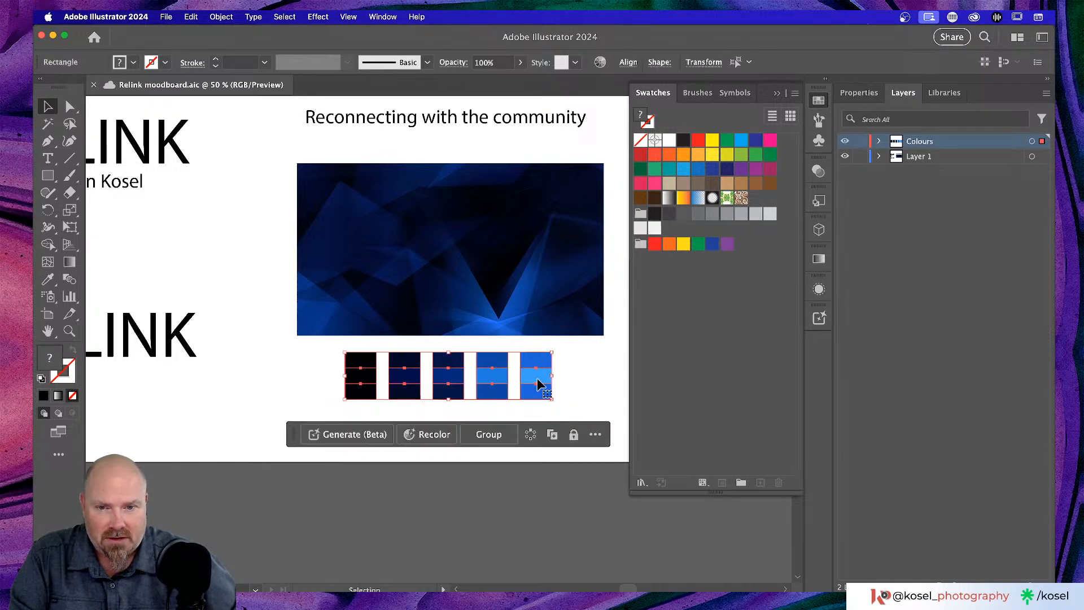
left_click_drag(537, 371, 731, 350)
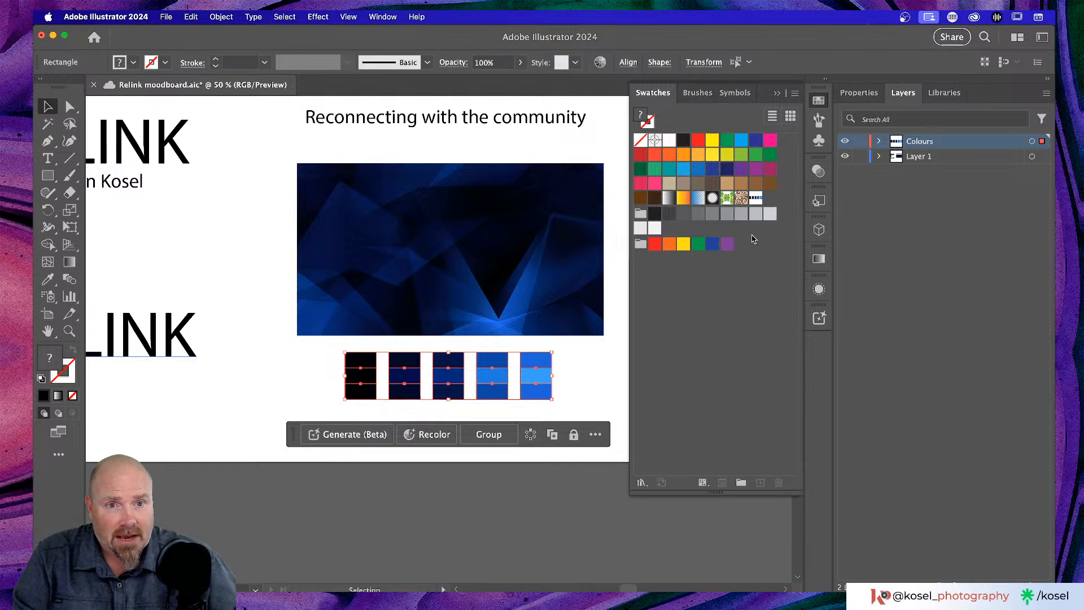
left_click(755, 198)
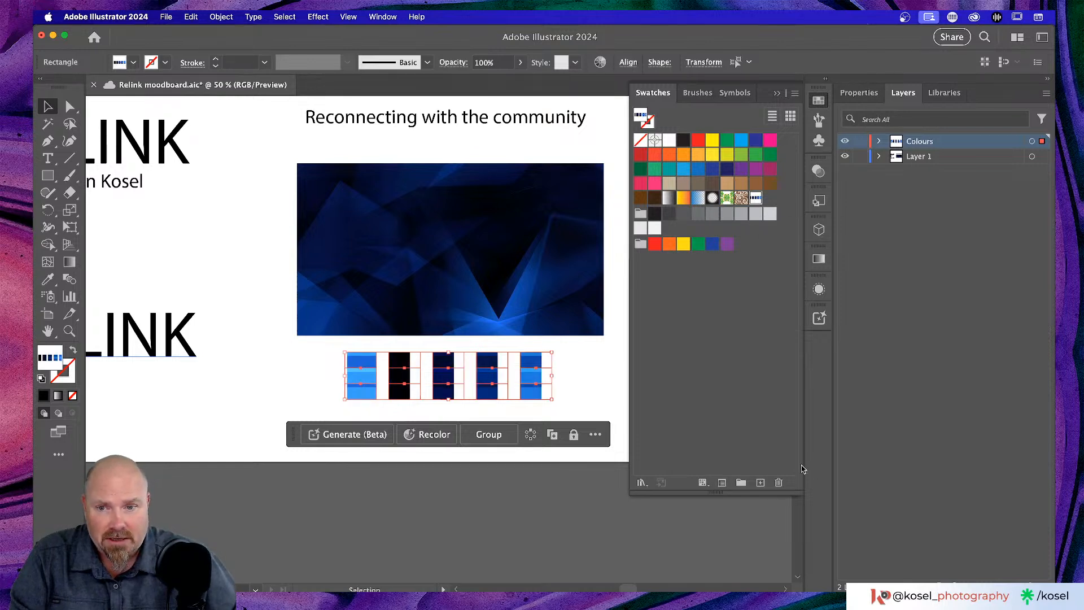
- Undo the pattern fill, delete the pattern swatch, and collapse the Swatches panel
key("a")
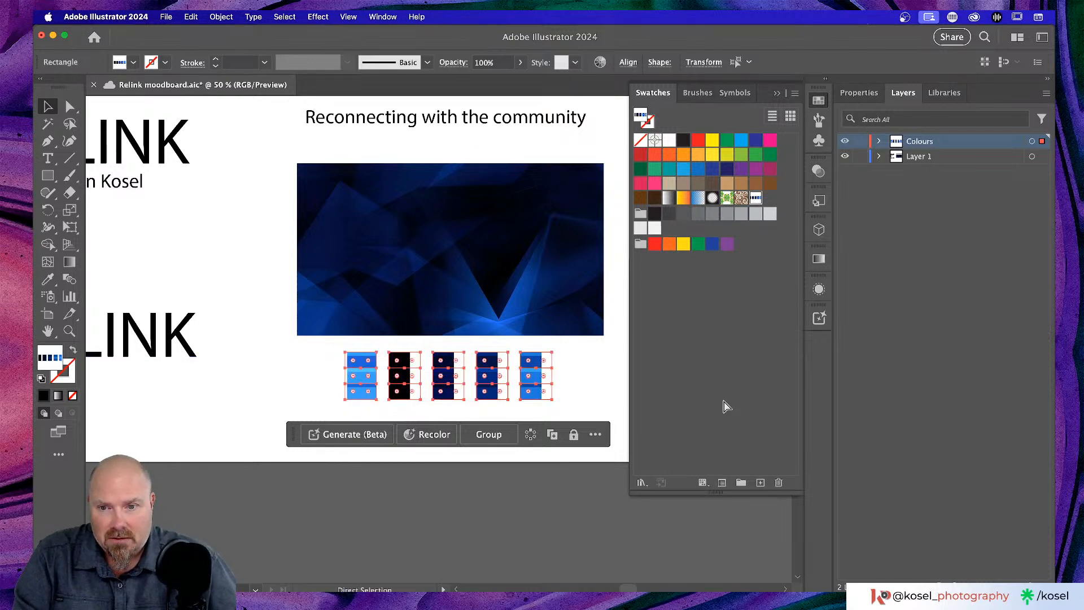
key("v")
left_click(597, 378)
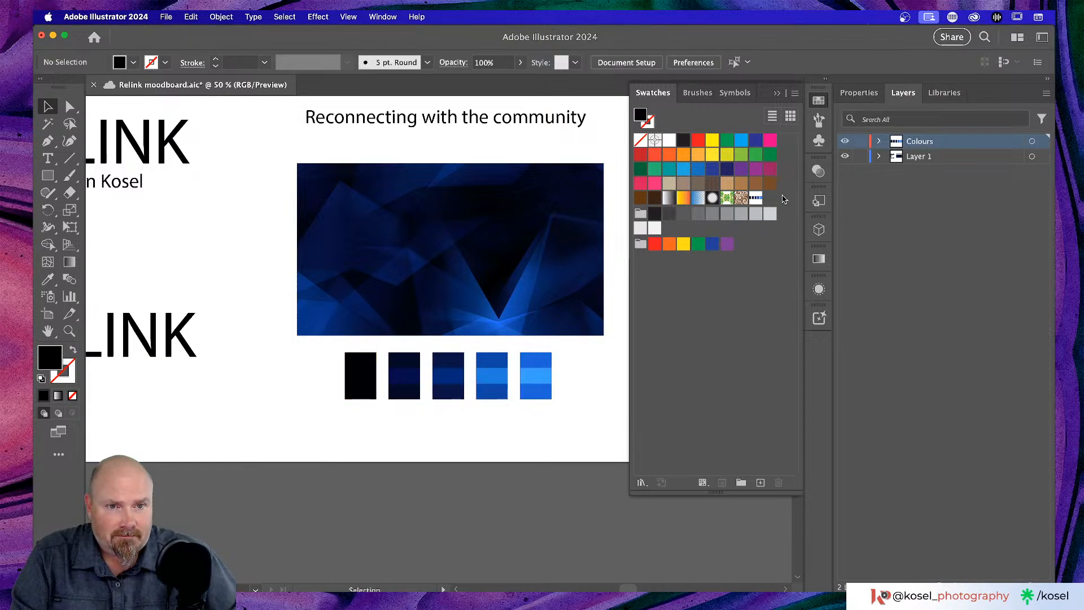
left_click(755, 197)
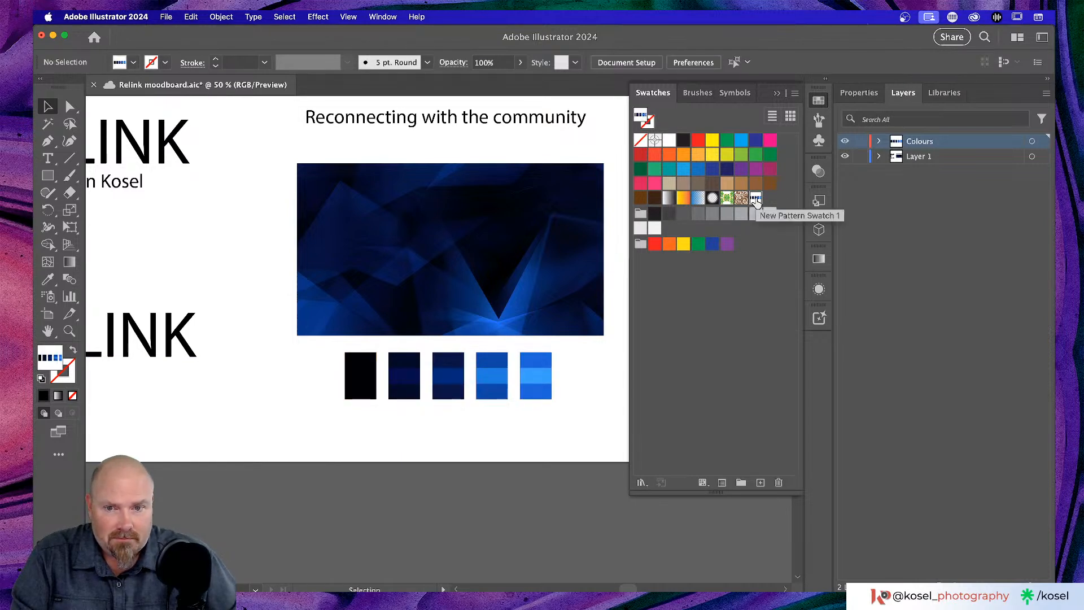
left_click(779, 483)
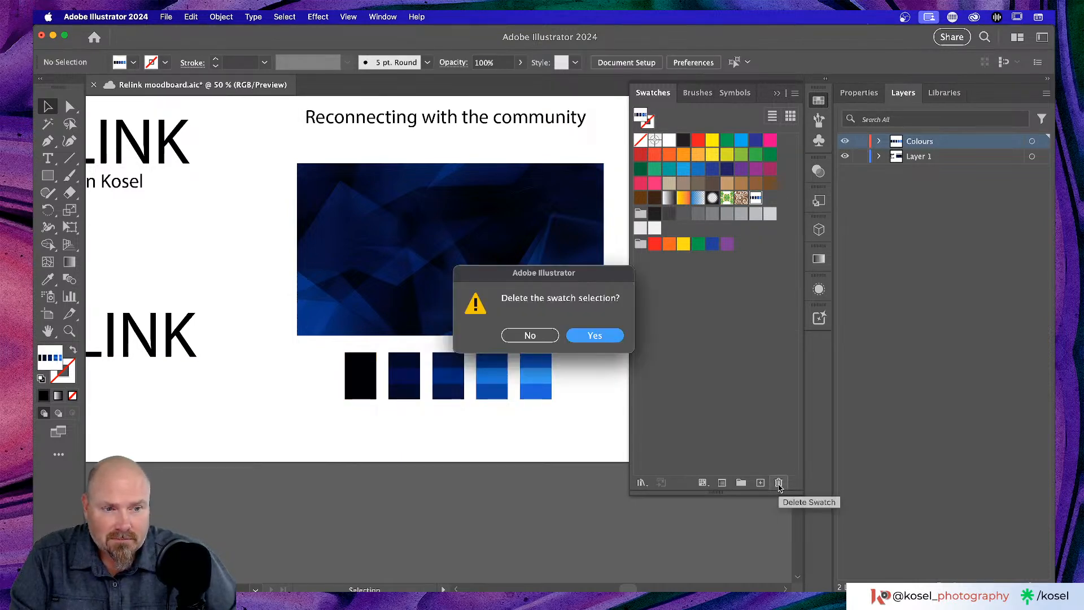
left_click(600, 339)
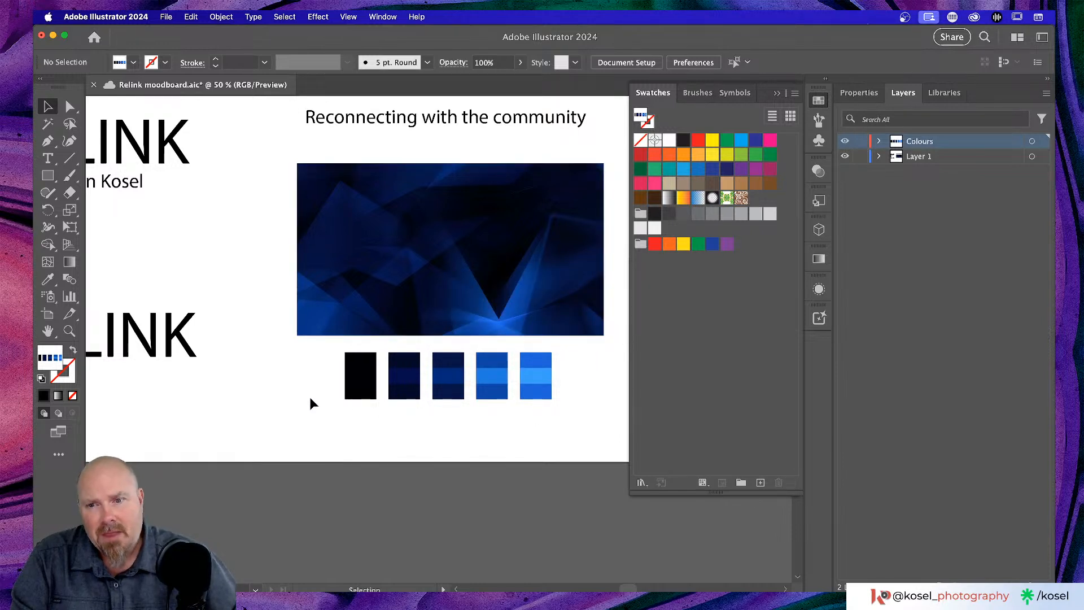
scroll(313, 354, "left", 3)
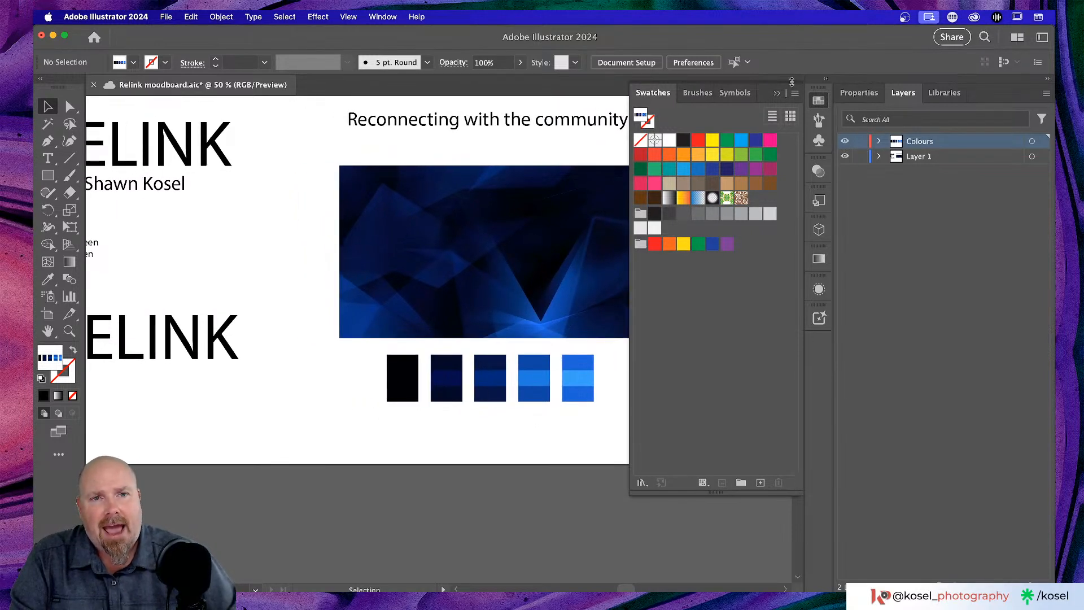
left_click(777, 93)
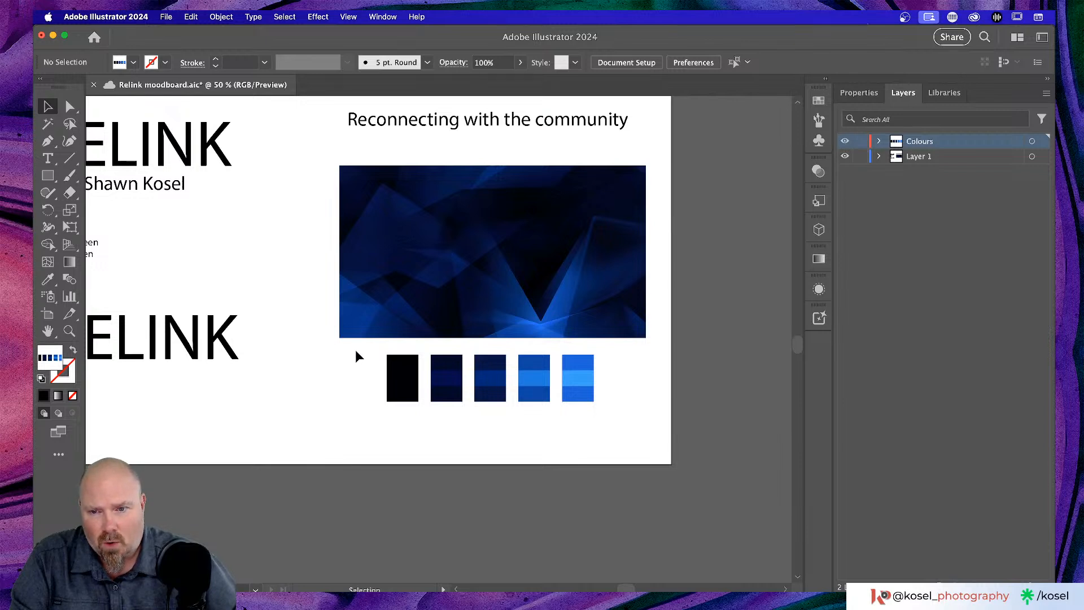
- Add the five blue rectangles' colours as swatches with Add Selected Colors
left_click_drag(356, 351, 642, 429)
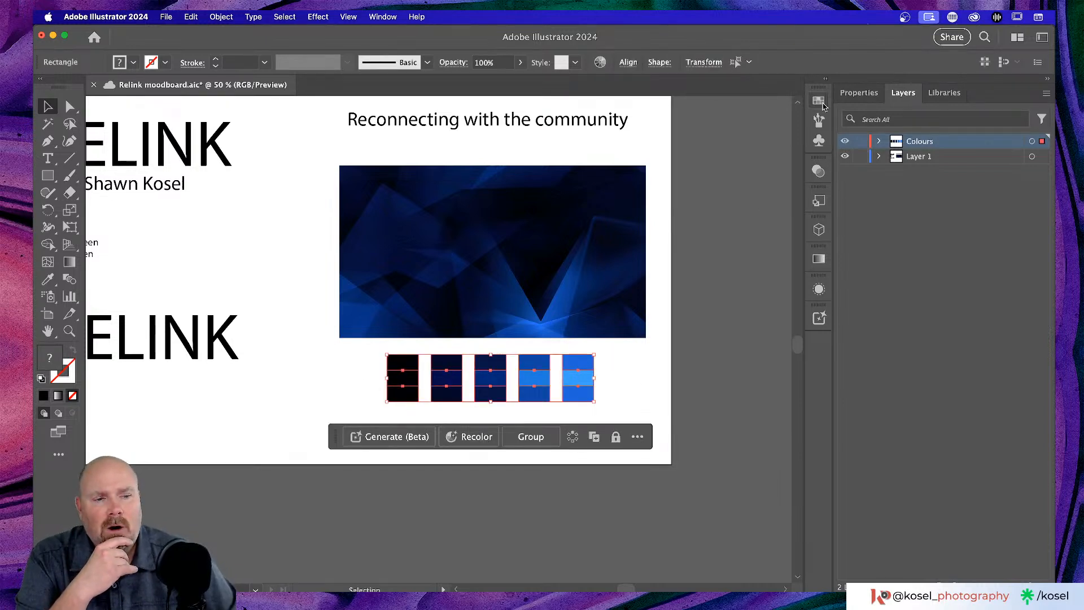
left_click(823, 104)
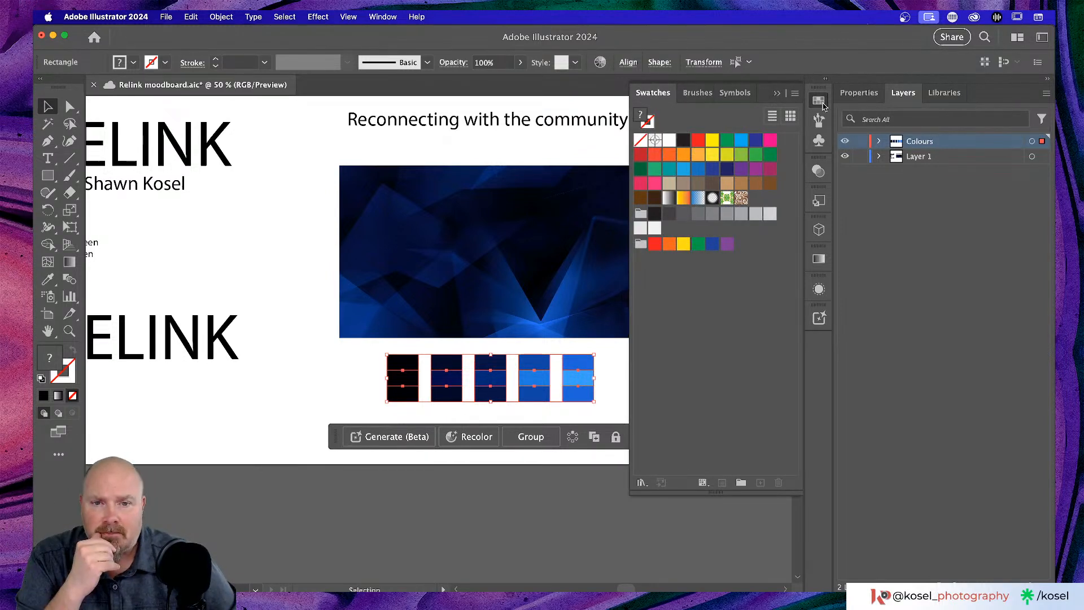
left_click(324, 377)
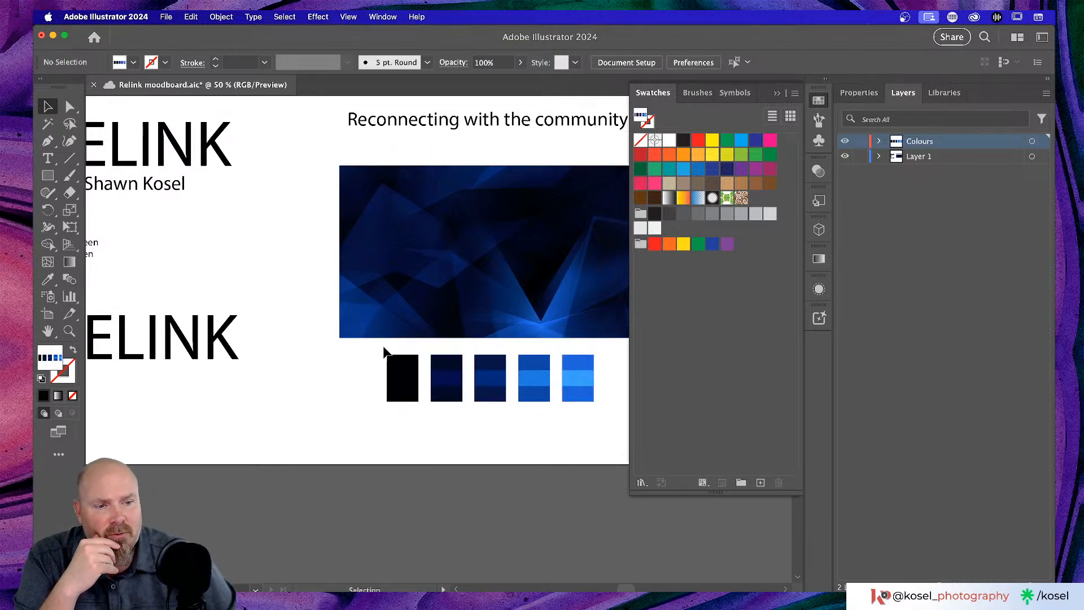
left_click_drag(349, 355, 597, 418)
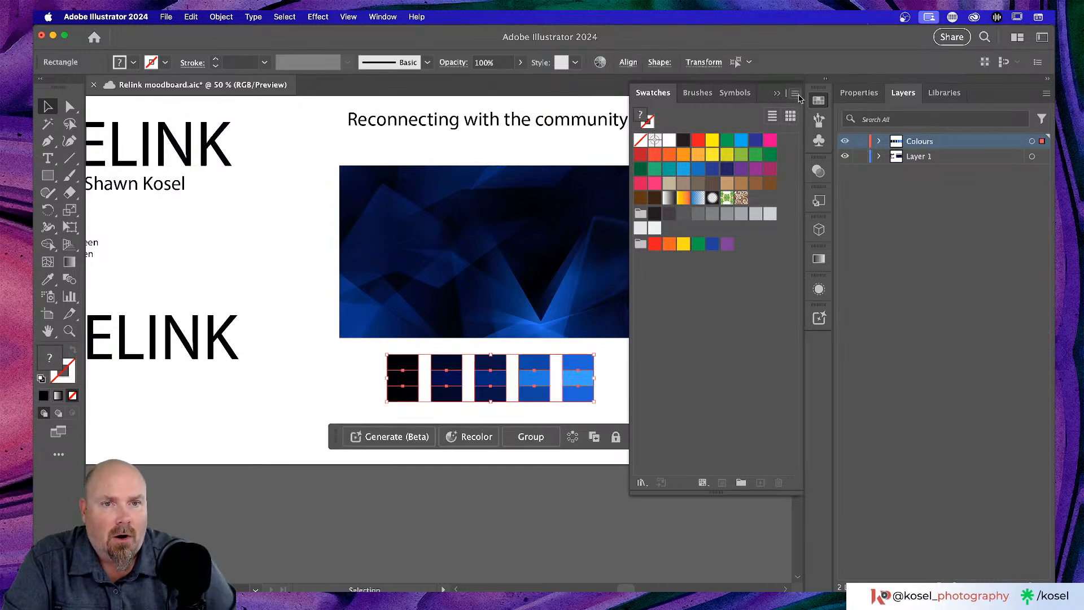
left_click(796, 93)
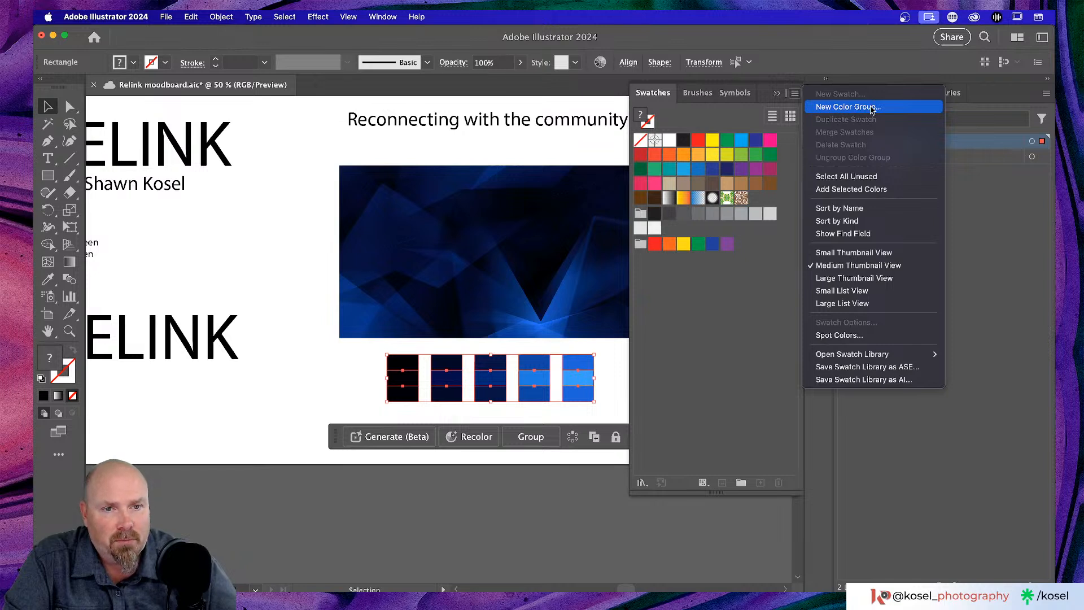
left_click(881, 191)
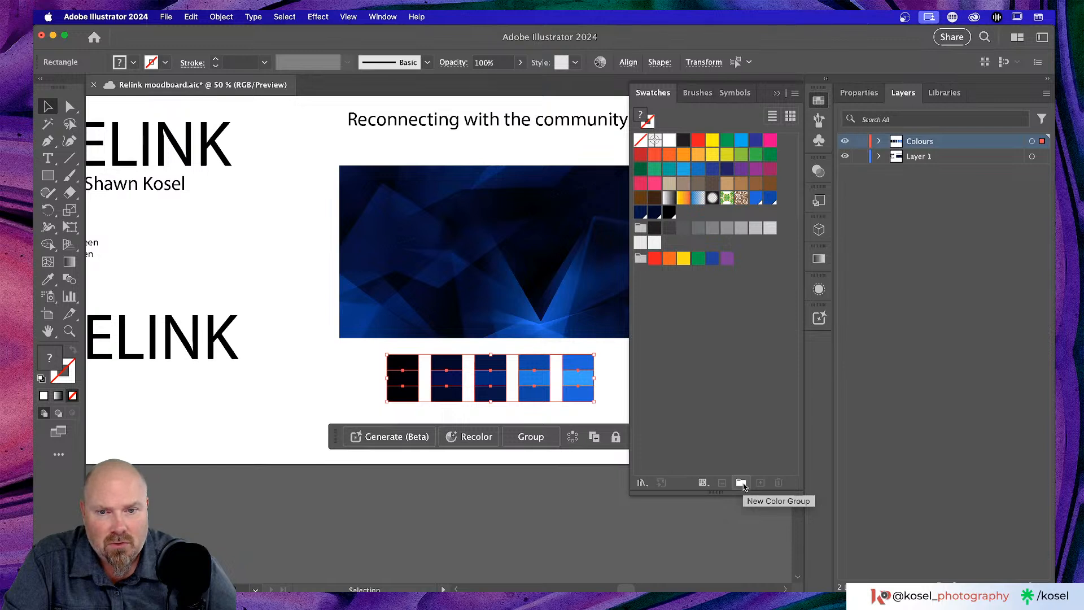
- Create a new colour group from them named 'Relink'
left_click(741, 483)
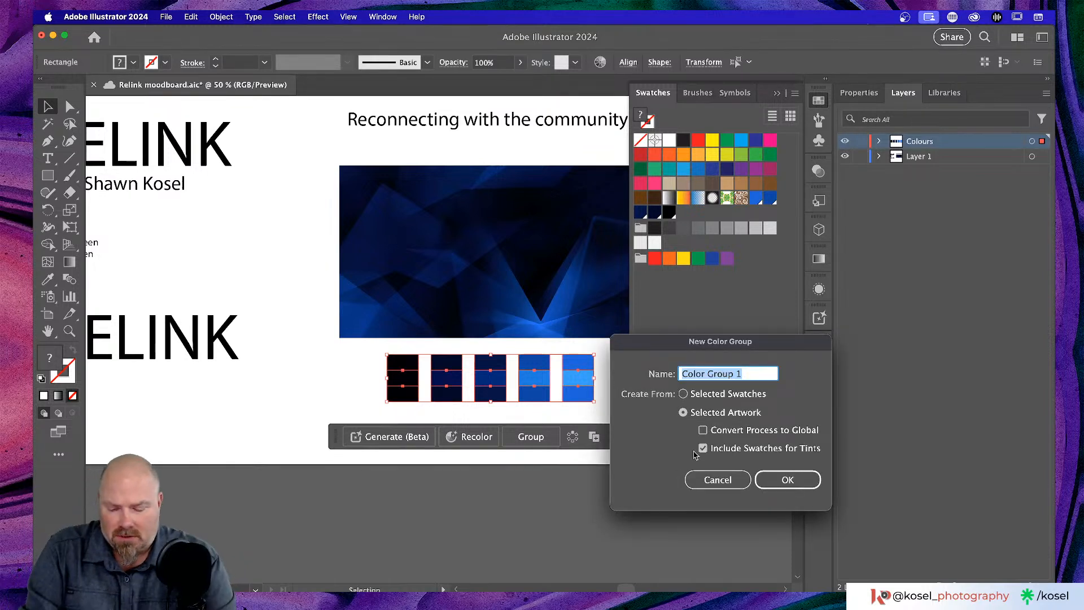
type("R")
key("BackSpace")
type("Relink")
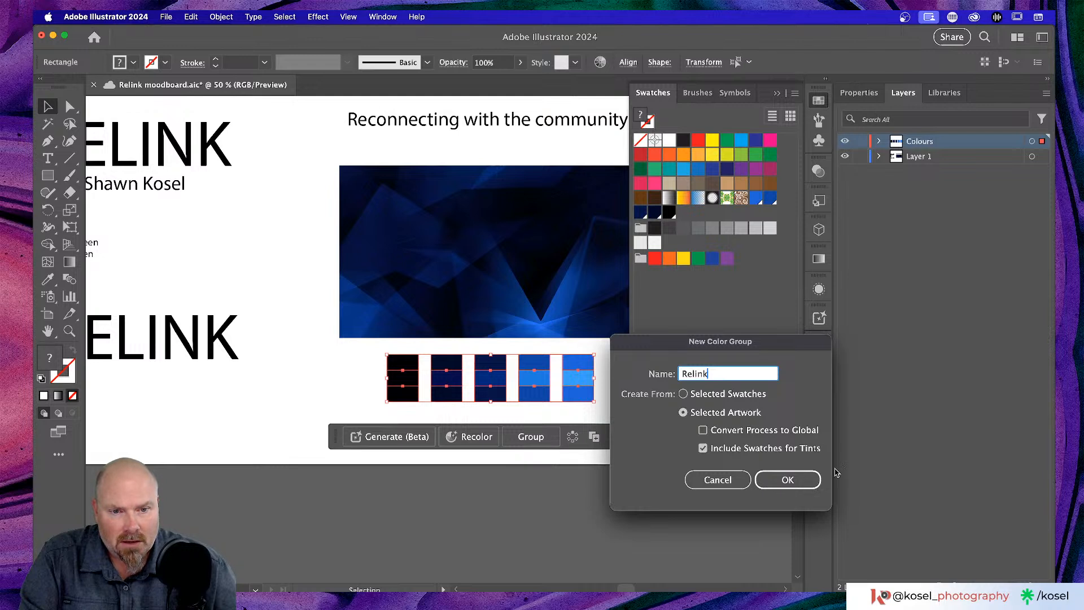
left_click(789, 480)
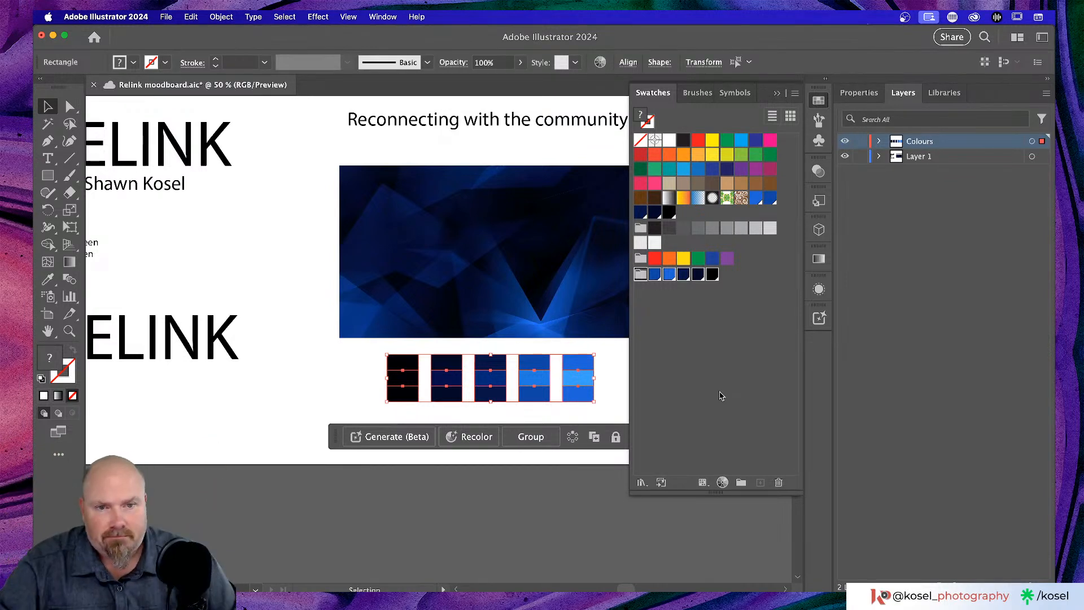
- Zoom in on the fifth block's lower rectangle, move it down, then undo the move
left_click(297, 386)
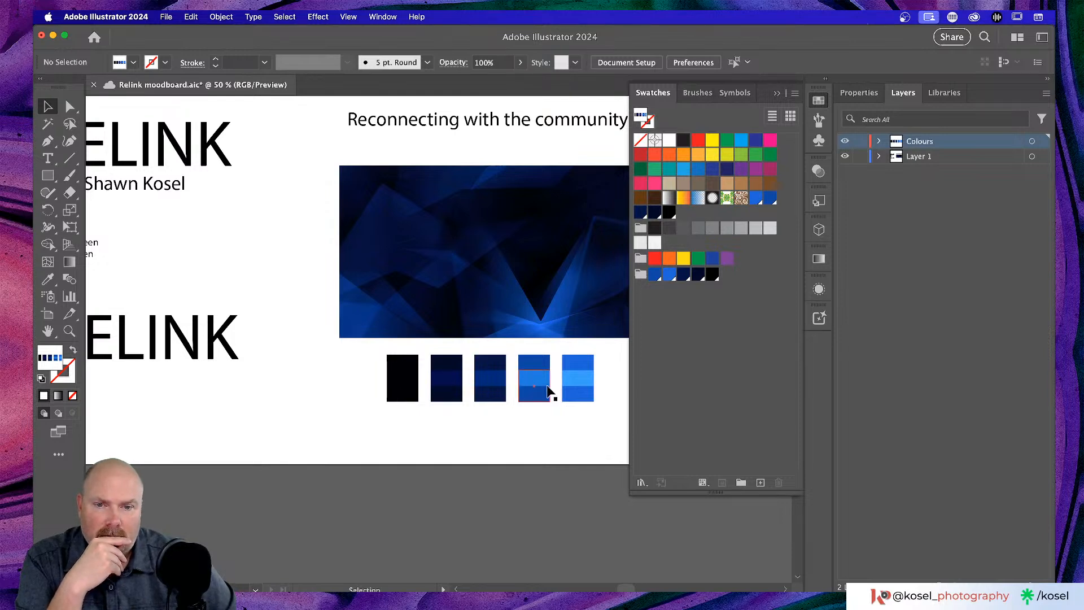
left_click(584, 396)
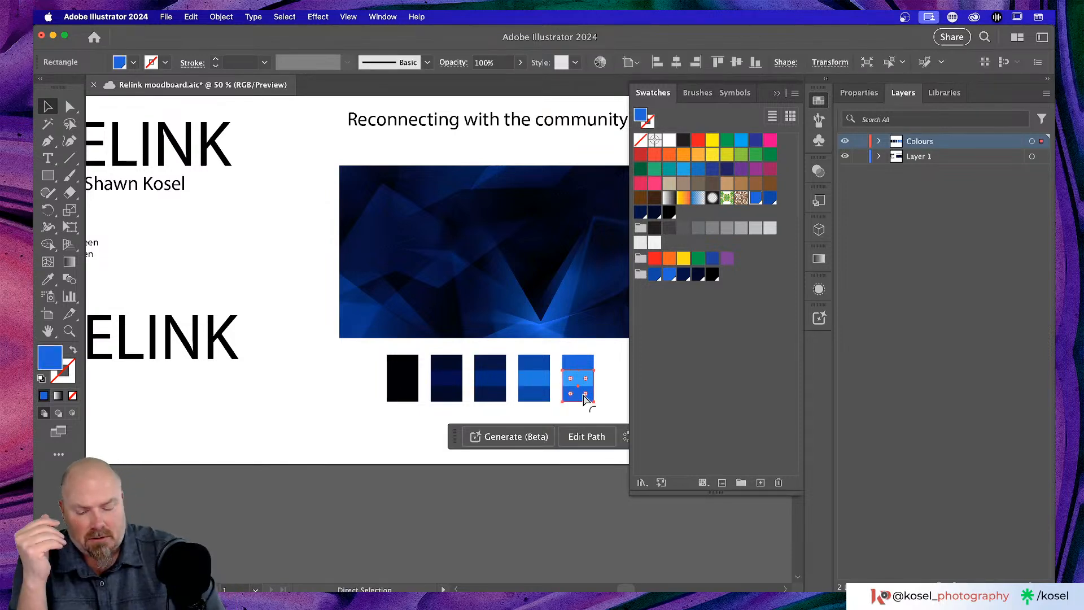
key("super+equal")
key("super+equal")
key("super+equal")
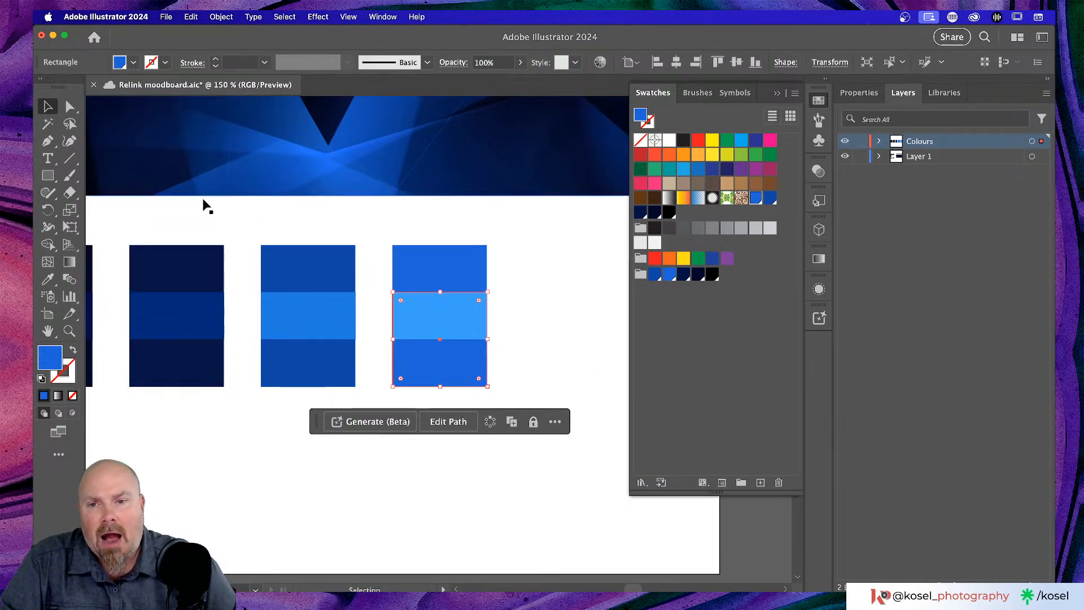
left_click_drag(427, 368, 427, 437)
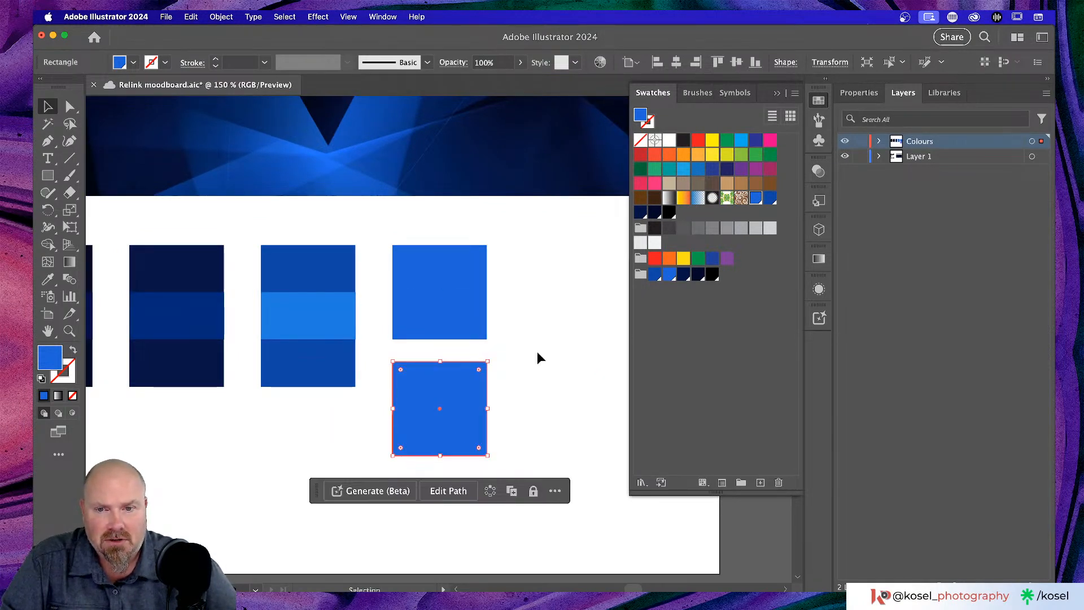
key("a")
key("super+z")
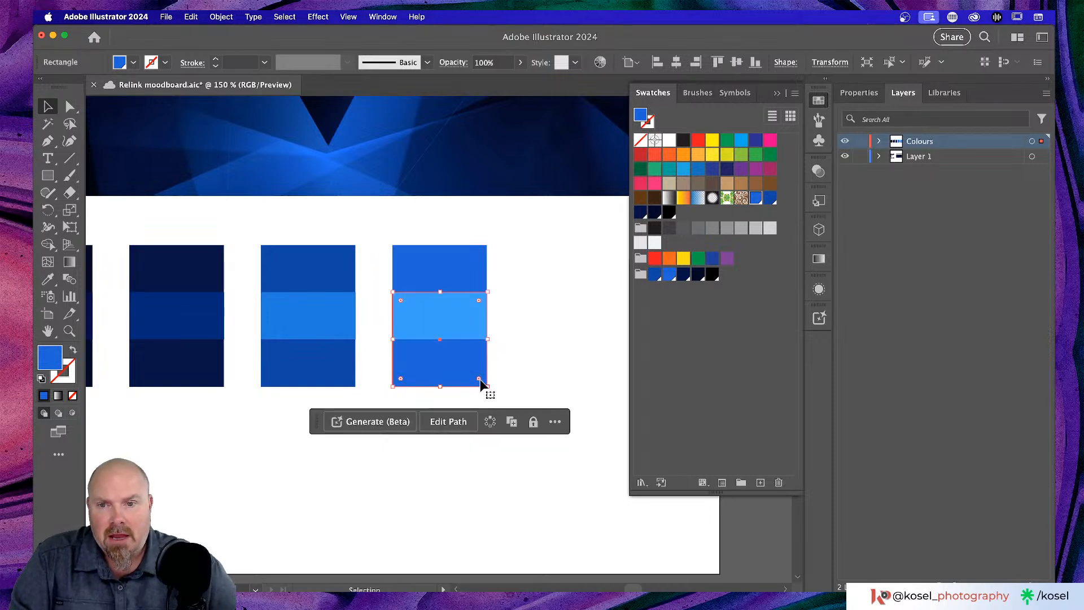
key("v")
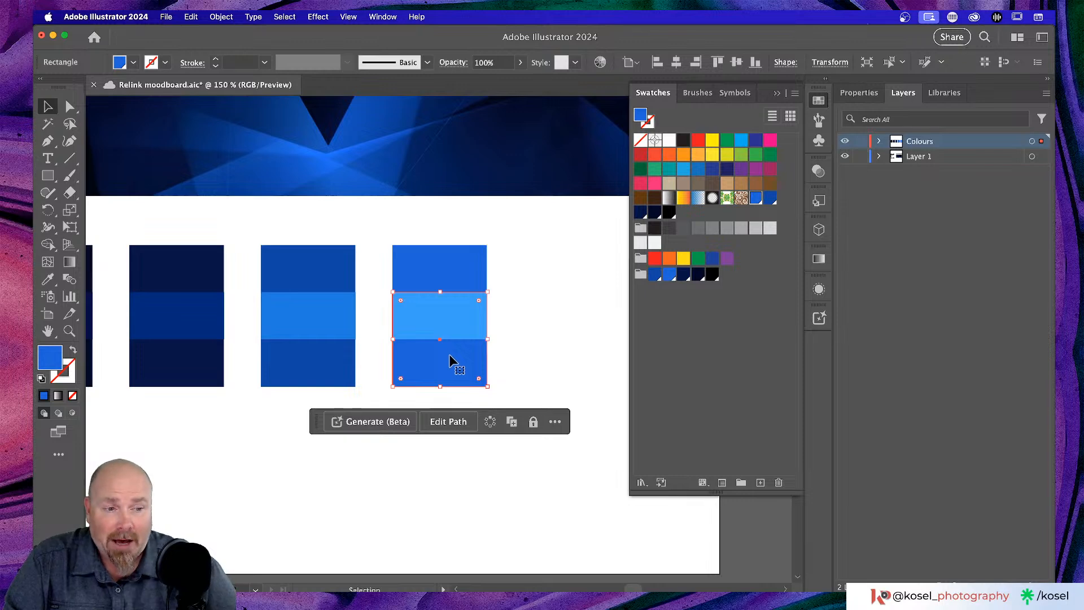
- Show the rectangle's Properties and check its transparency, then zoom out to the colour strip
left_click(859, 93)
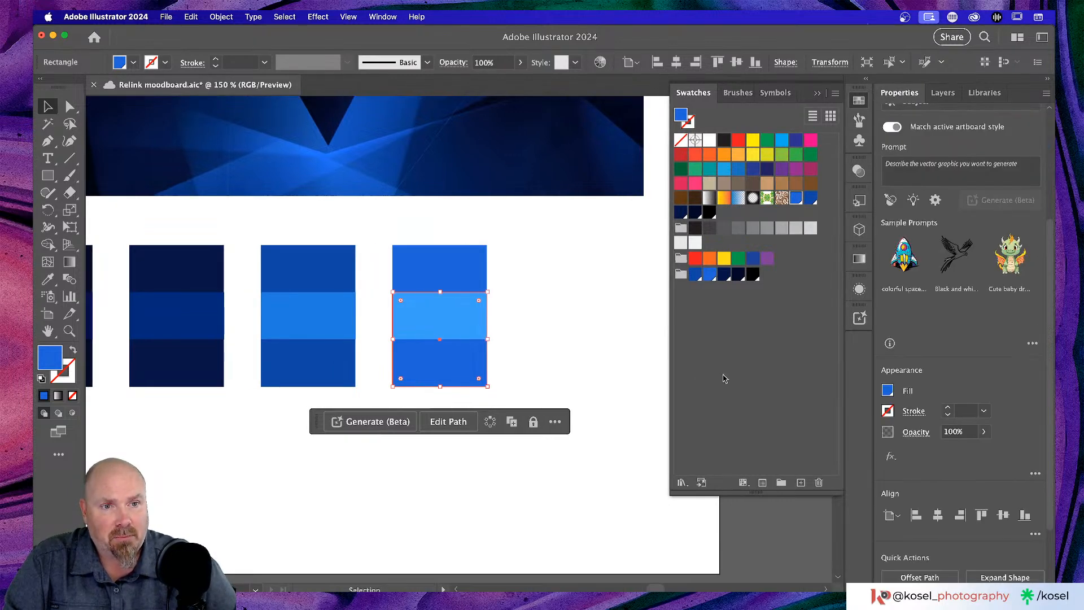
scroll(939, 348, "down", 3)
left_click(916, 345)
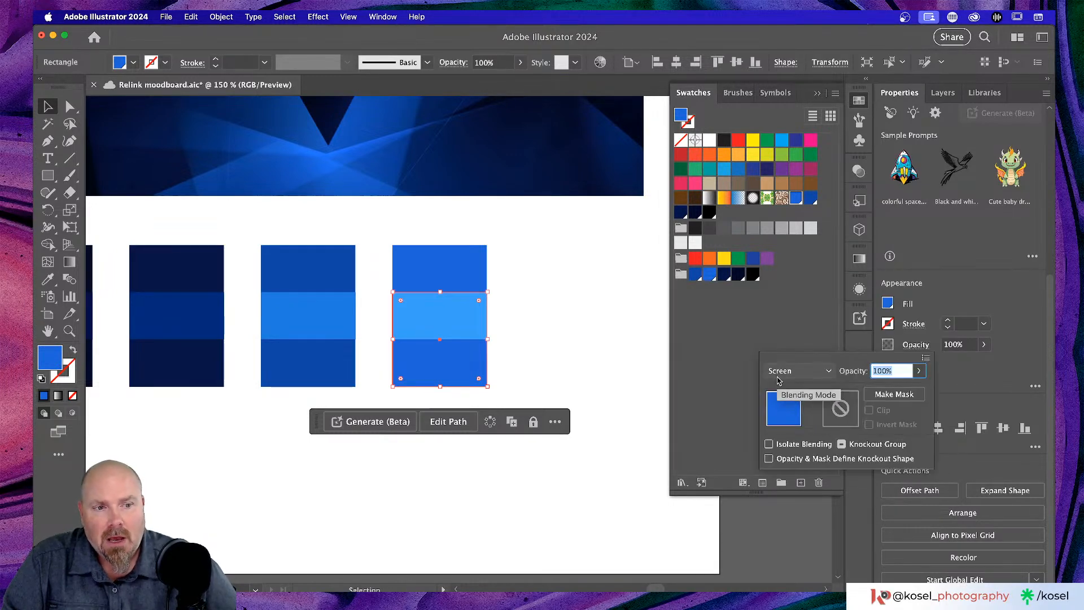
left_click(605, 347)
left_click(604, 347)
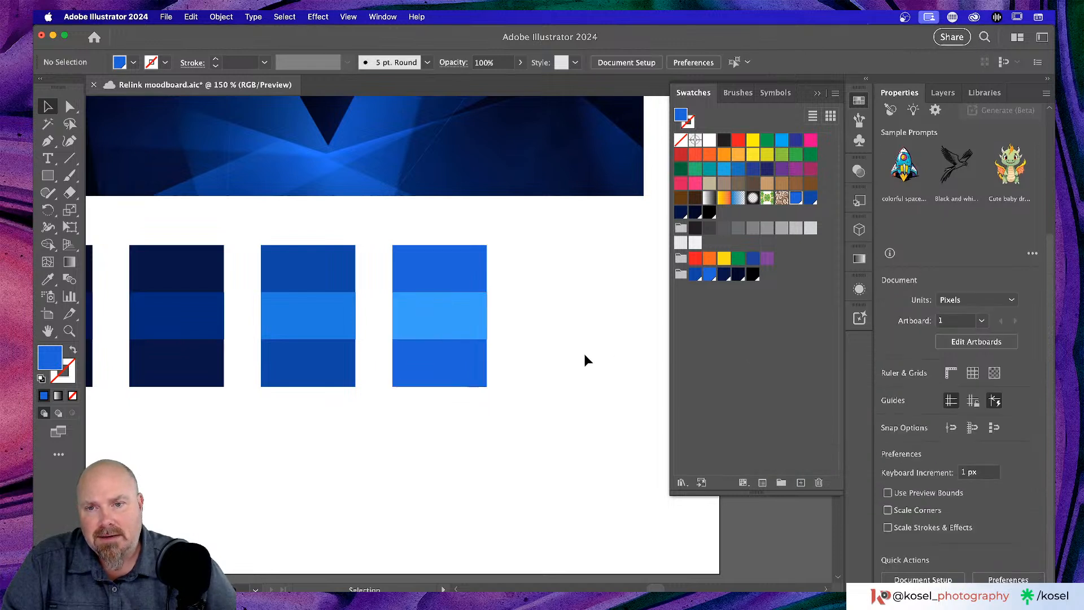
scroll(566, 347, "left", 5)
scroll(566, 346, "left", 5)
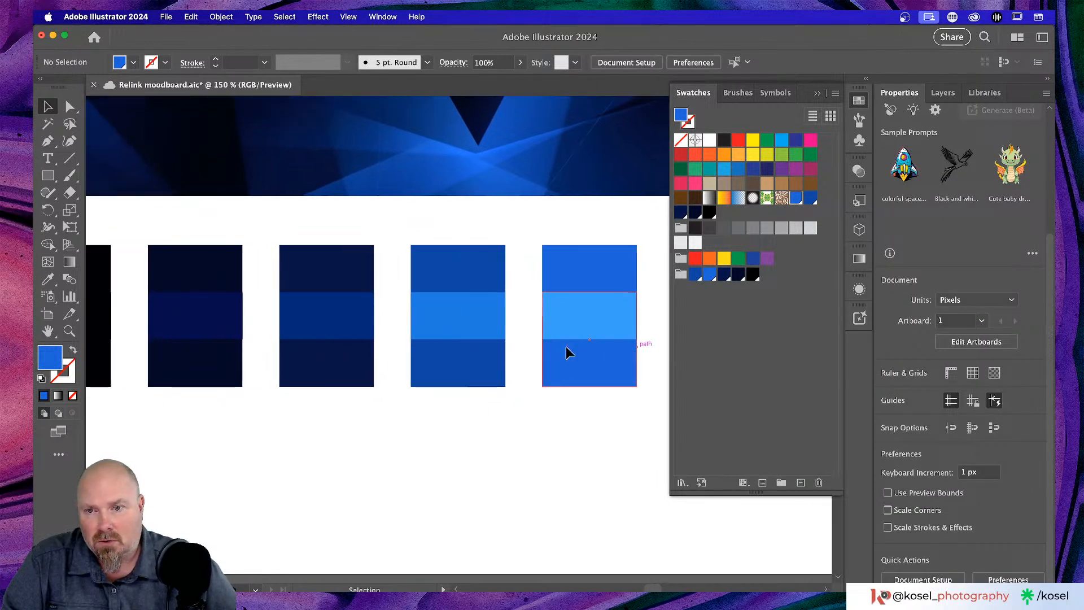
scroll(514, 457, "left", 4)
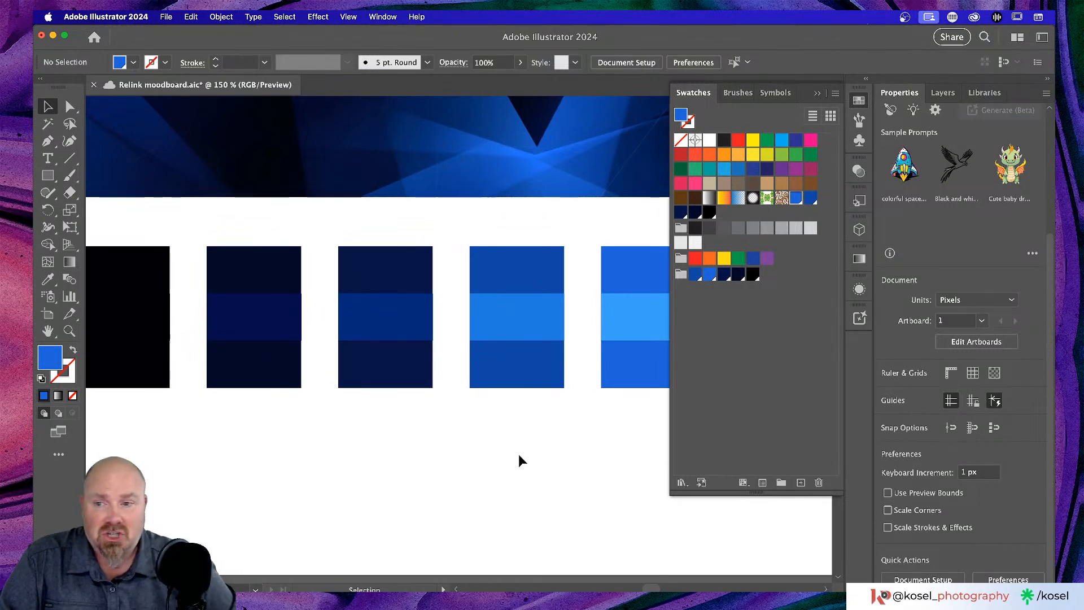
scroll(521, 453, "left", 2)
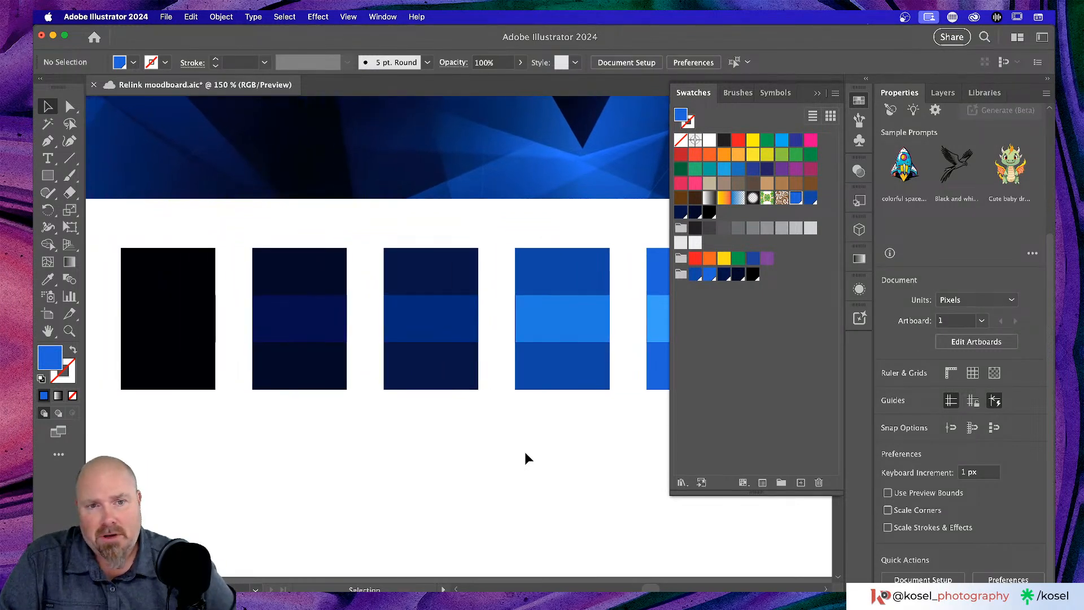
key("super+minus")
key("super+minus")
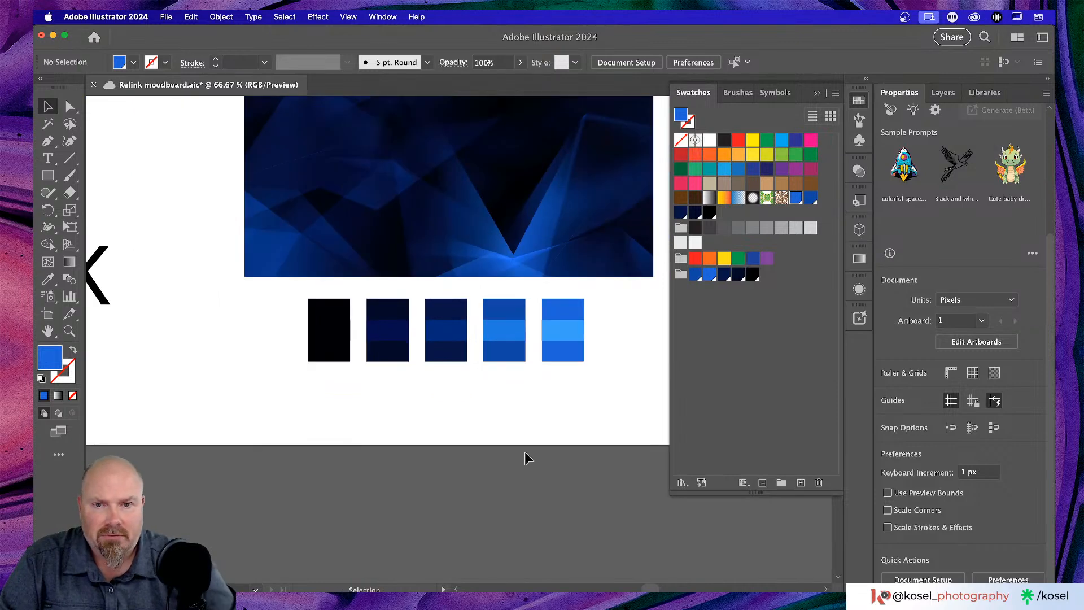
- Marquee-select all five blue colour blocks and open the Swatches panel flyout menu
scroll(525, 413, "up", 3)
scroll(531, 418, "left", 5)
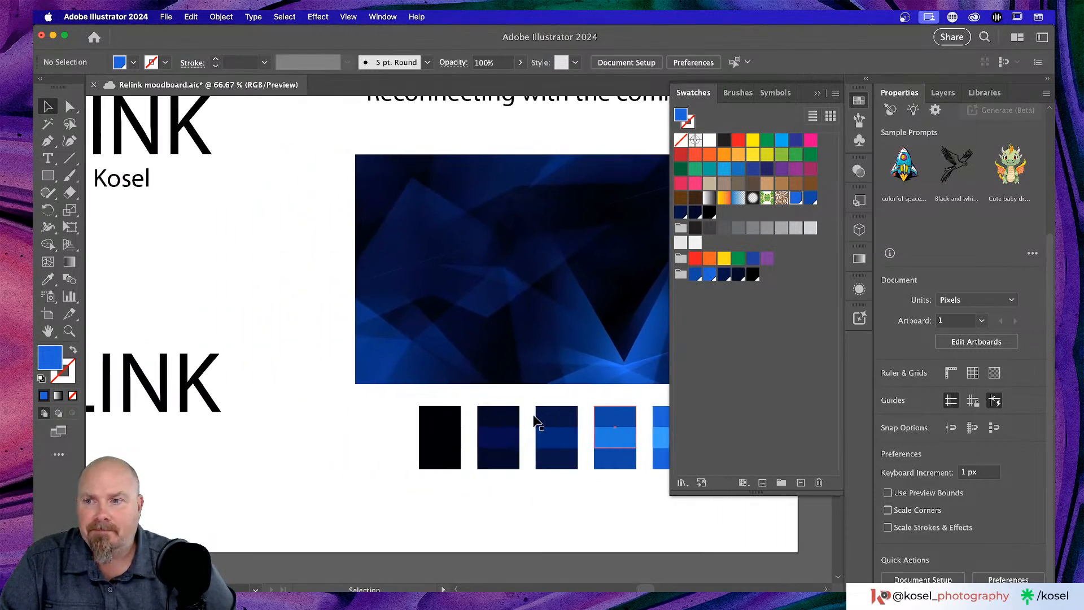
scroll(534, 412, "left", 6)
scroll(535, 412, "down", 4)
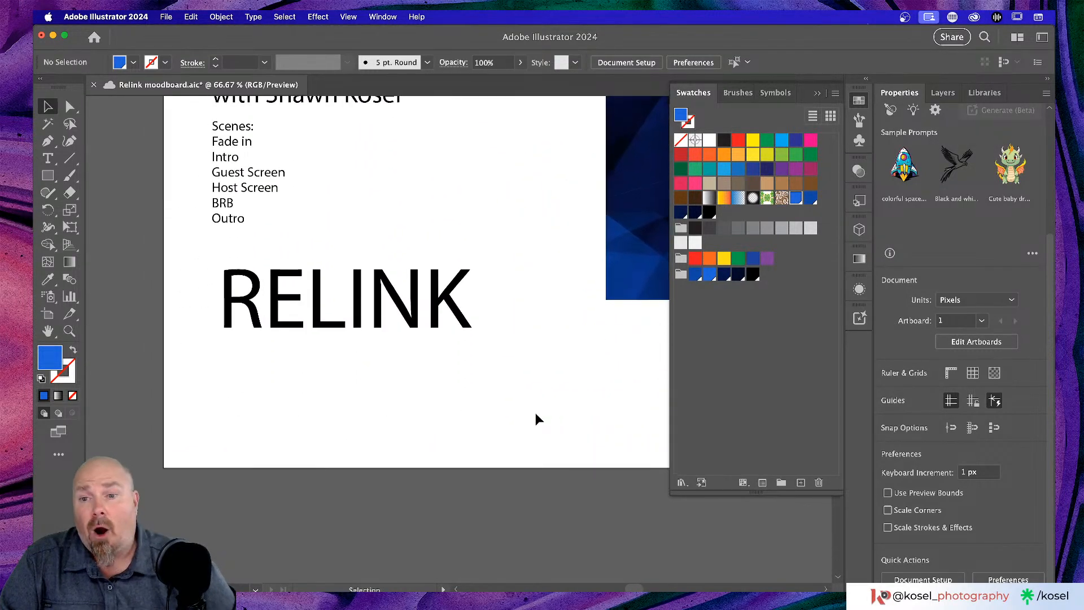
left_click(378, 300)
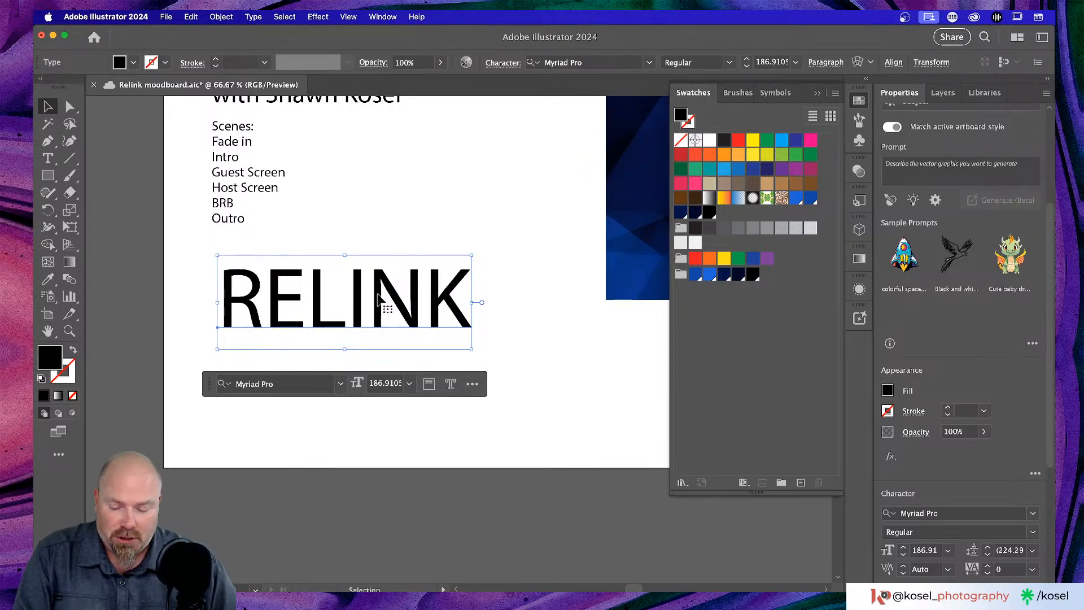
scroll(558, 342, "right", 5)
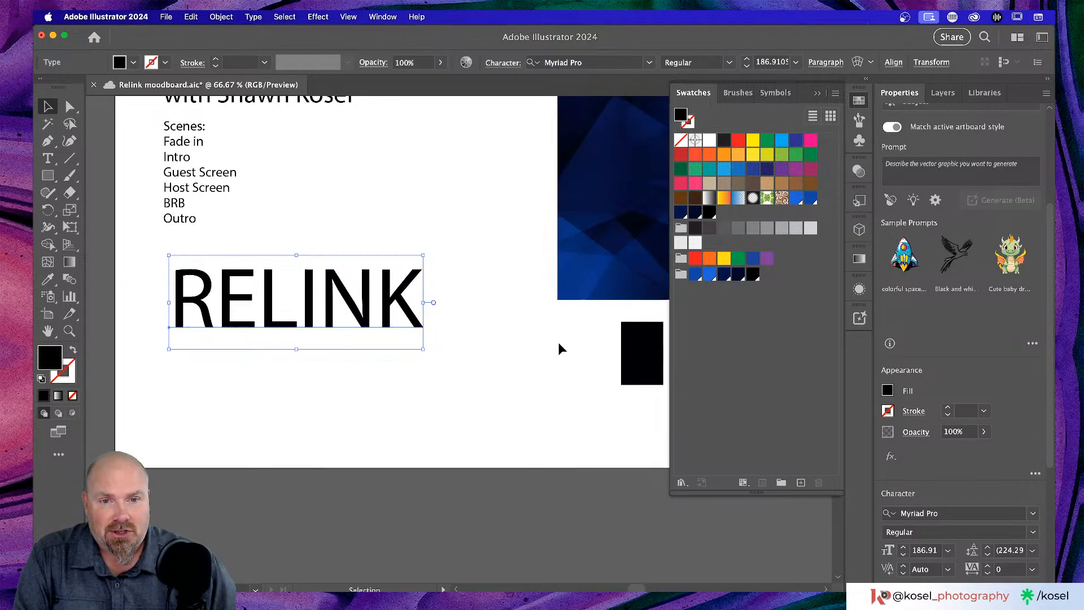
scroll(558, 349, "right", 10)
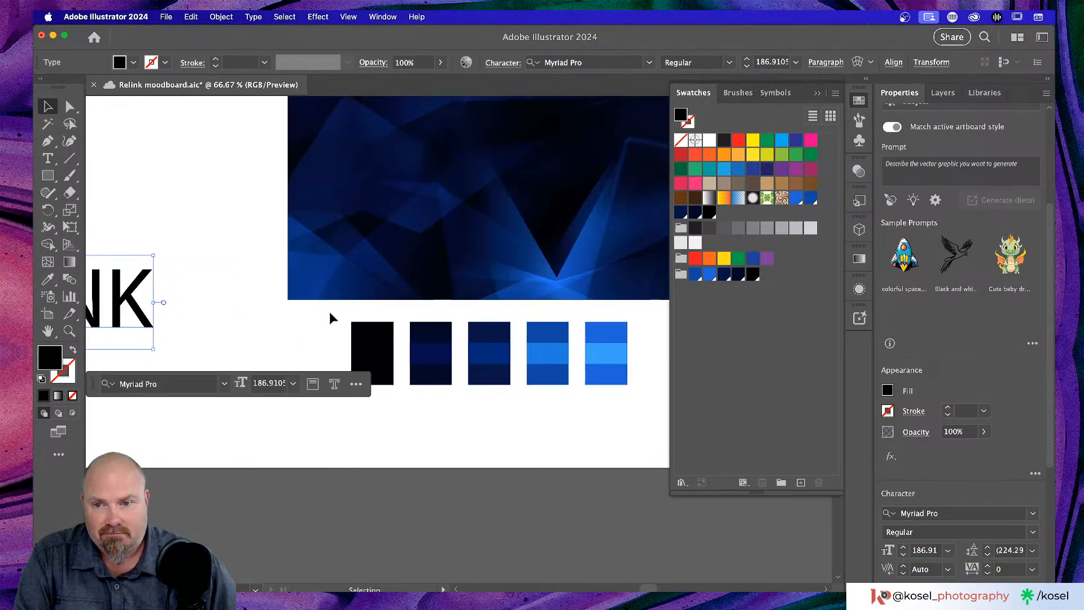
left_click_drag(328, 314, 655, 418)
left_click(835, 93)
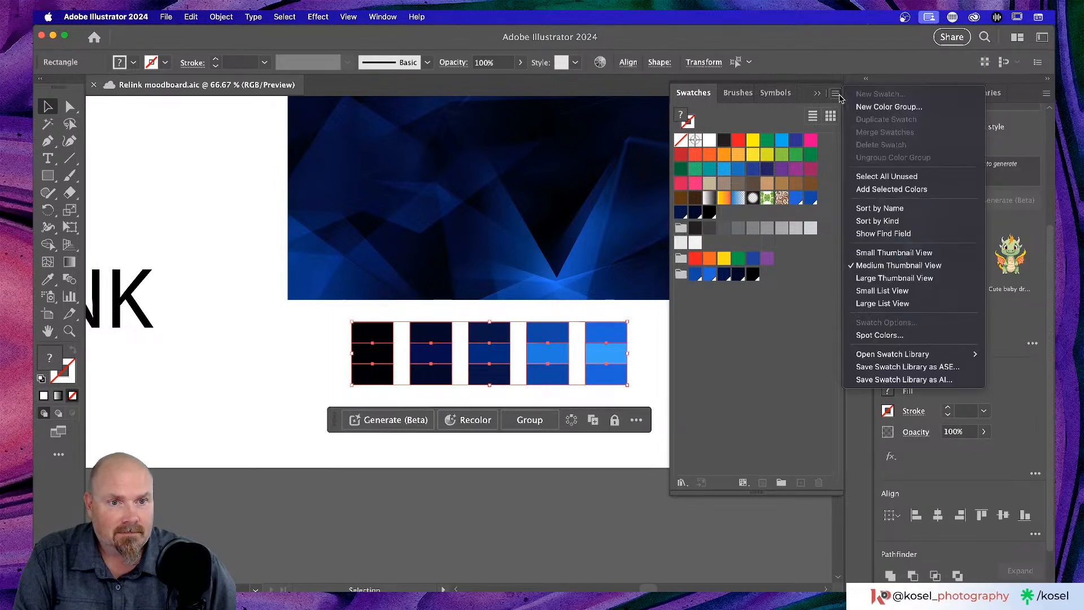
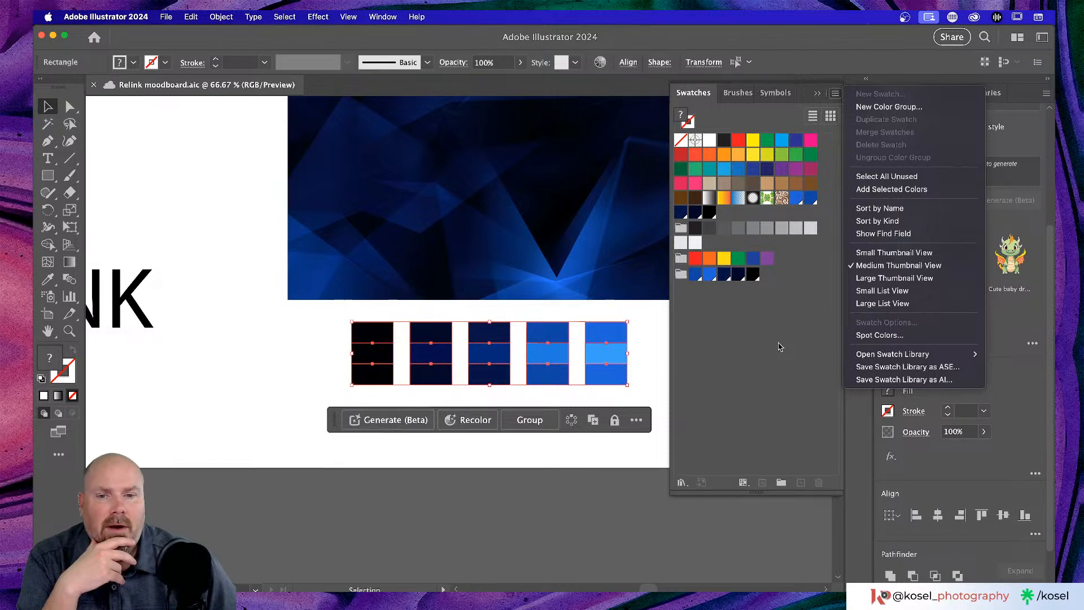
- Option-drag a copy of the five blue swatch squares into a second row directly beneath, then select the bottom-right copy
left_click(778, 346)
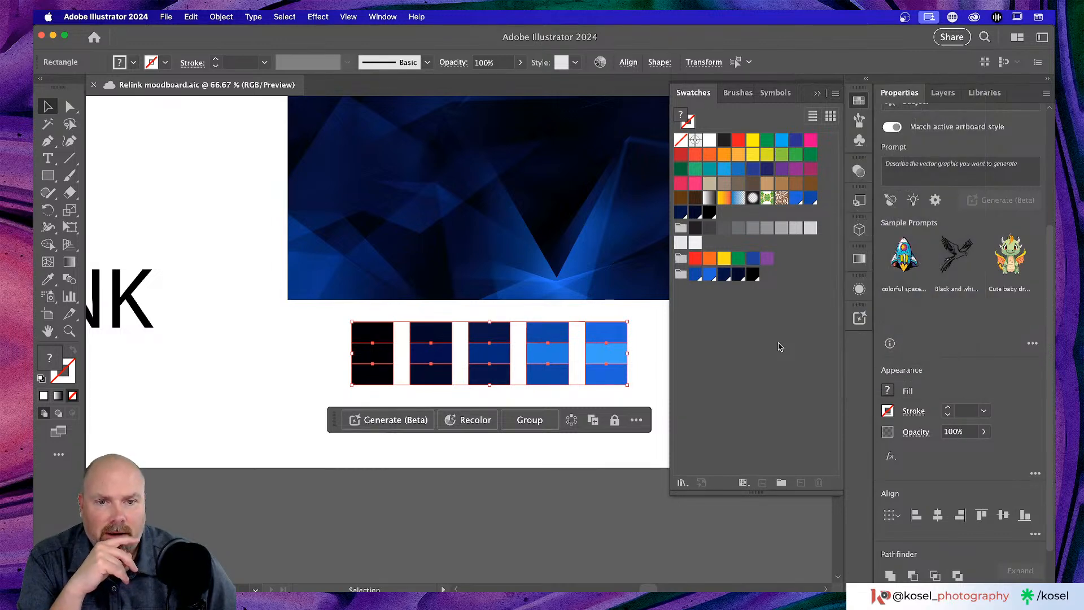
left_click(265, 364)
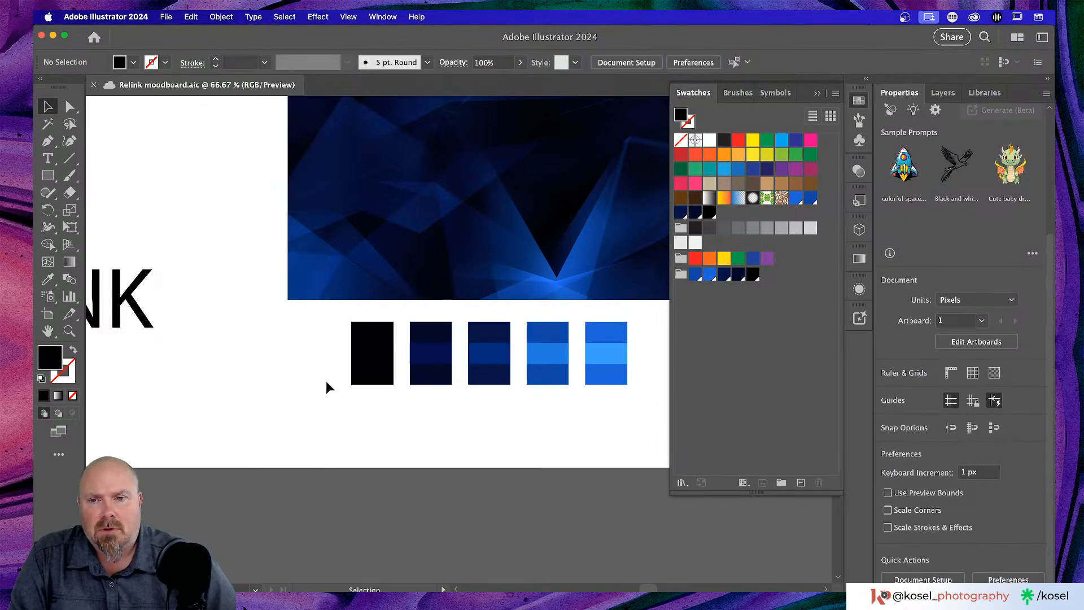
left_click_drag(327, 382, 656, 427)
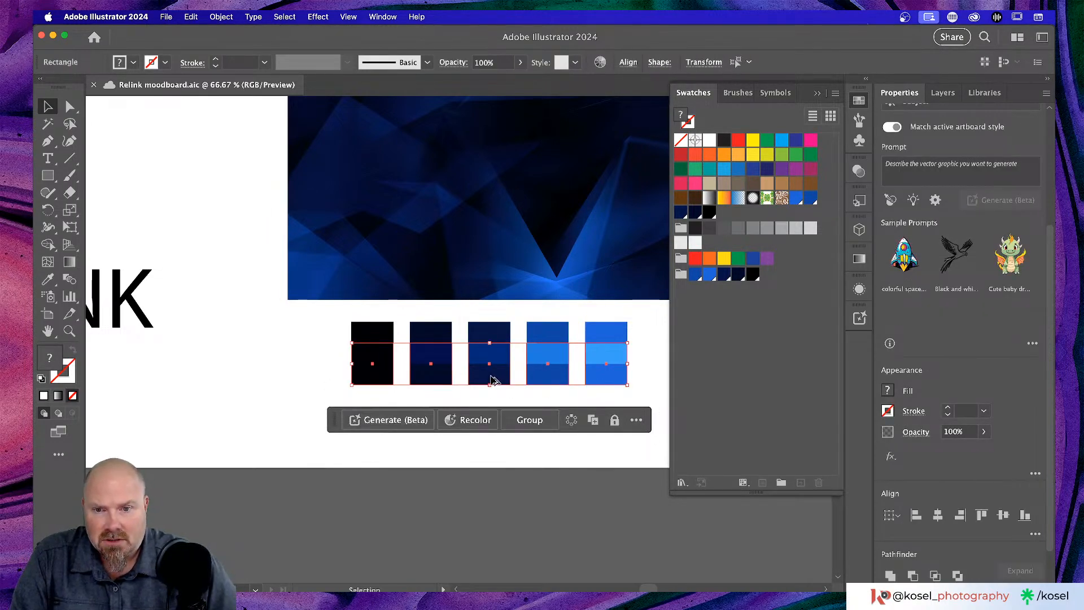
left_click_drag(491, 380, 491, 434)
left_click(237, 371)
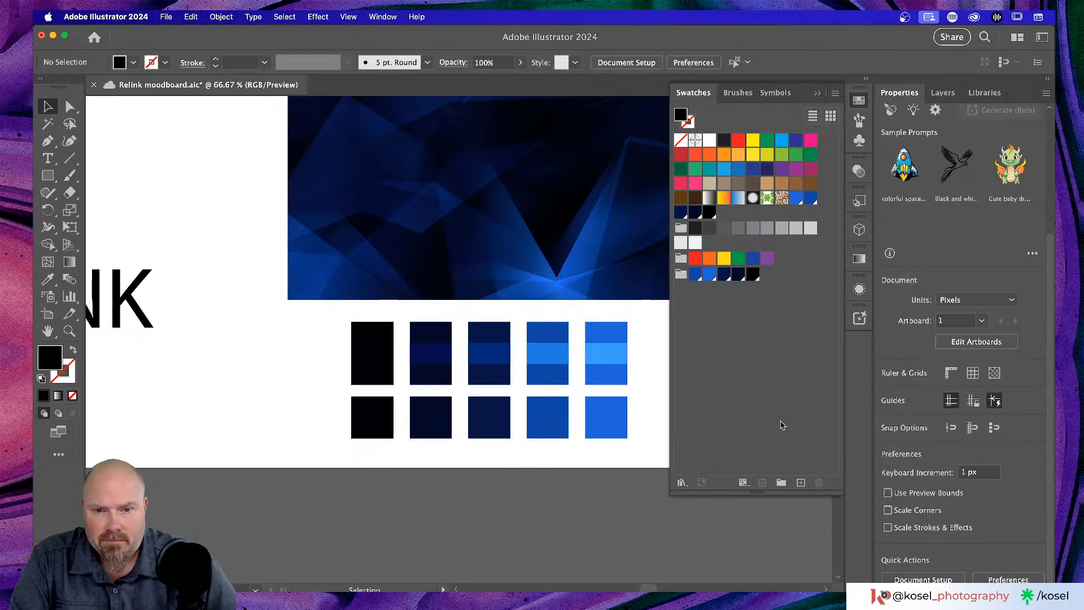
left_click(619, 424)
key("i")
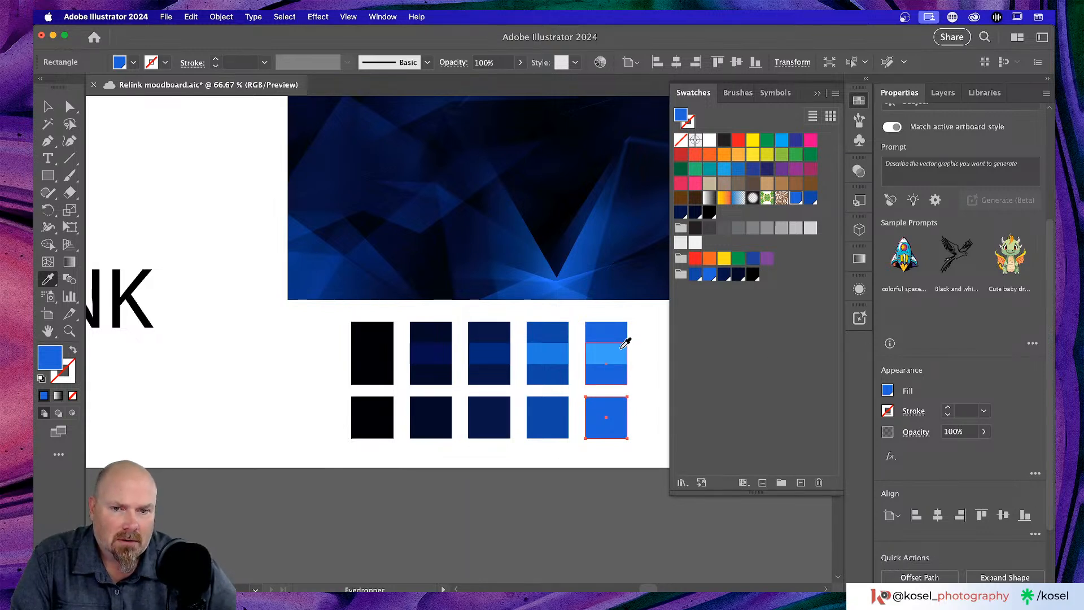
- Zoom to 100% and eyedrop the blue above into the bottom-right square
scroll(649, 358, "right", 2)
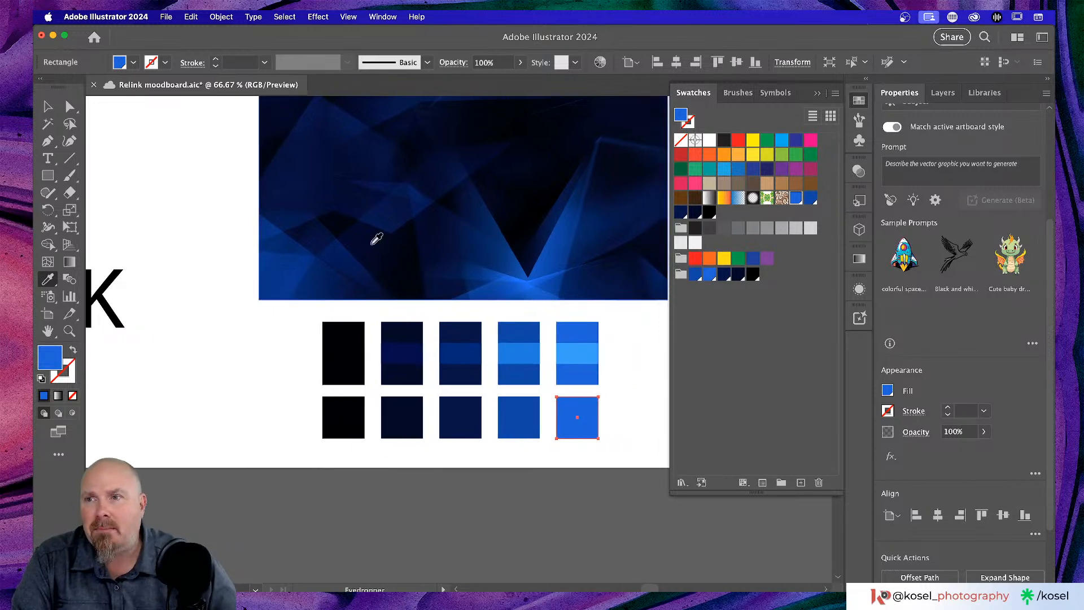
key("v")
left_click(637, 387)
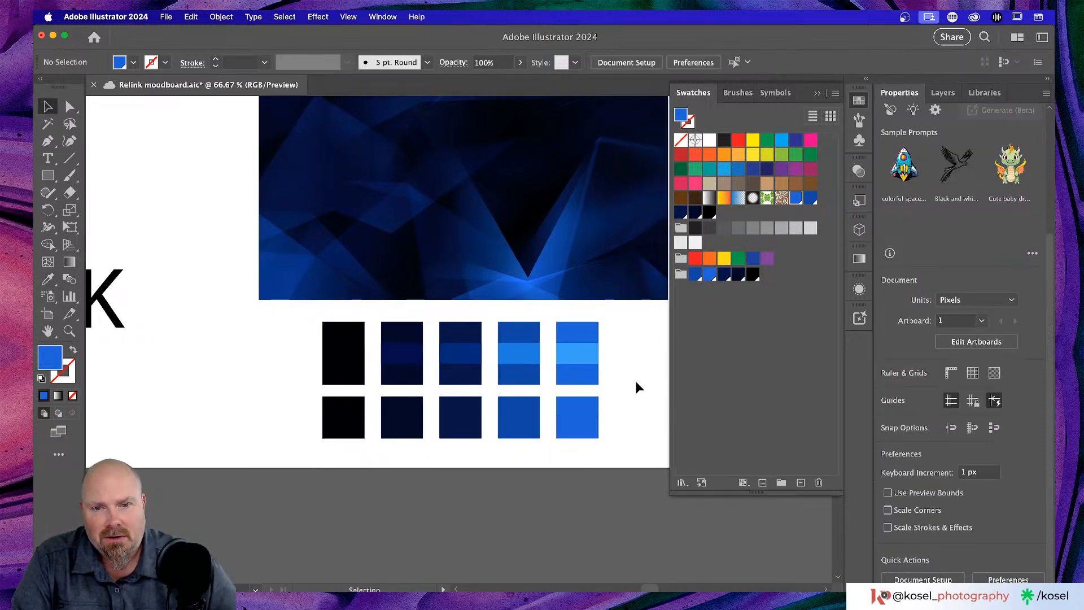
key("super+equal")
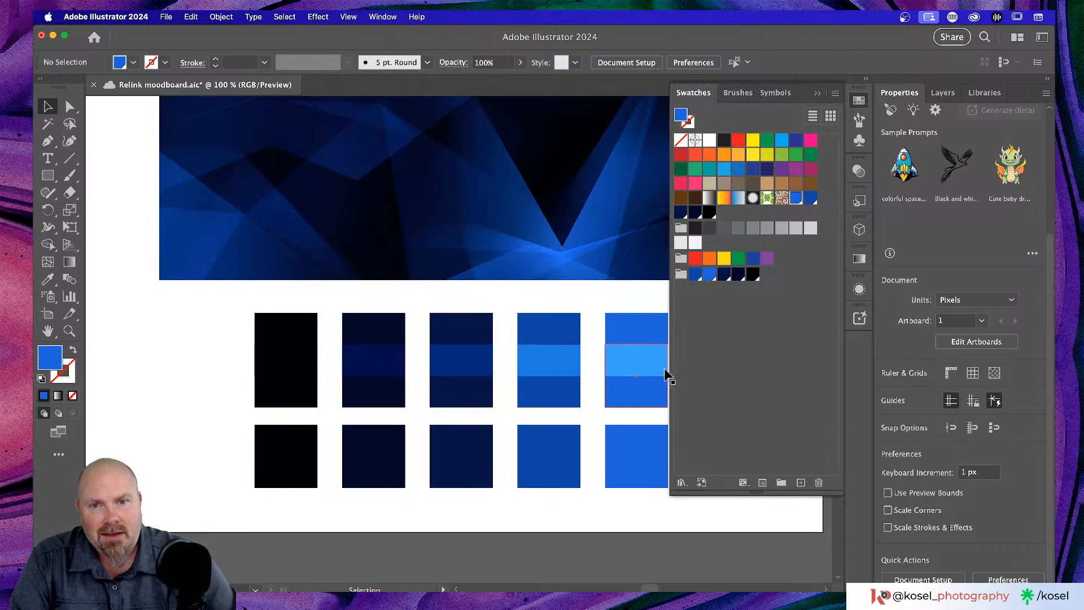
scroll(658, 373, "right", 6)
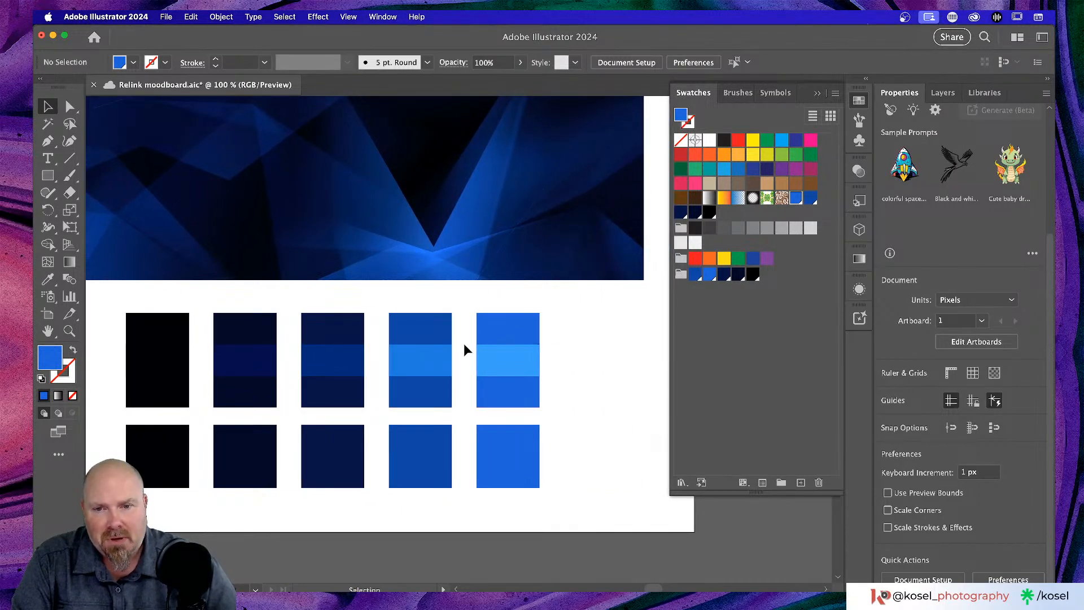
left_click(516, 467)
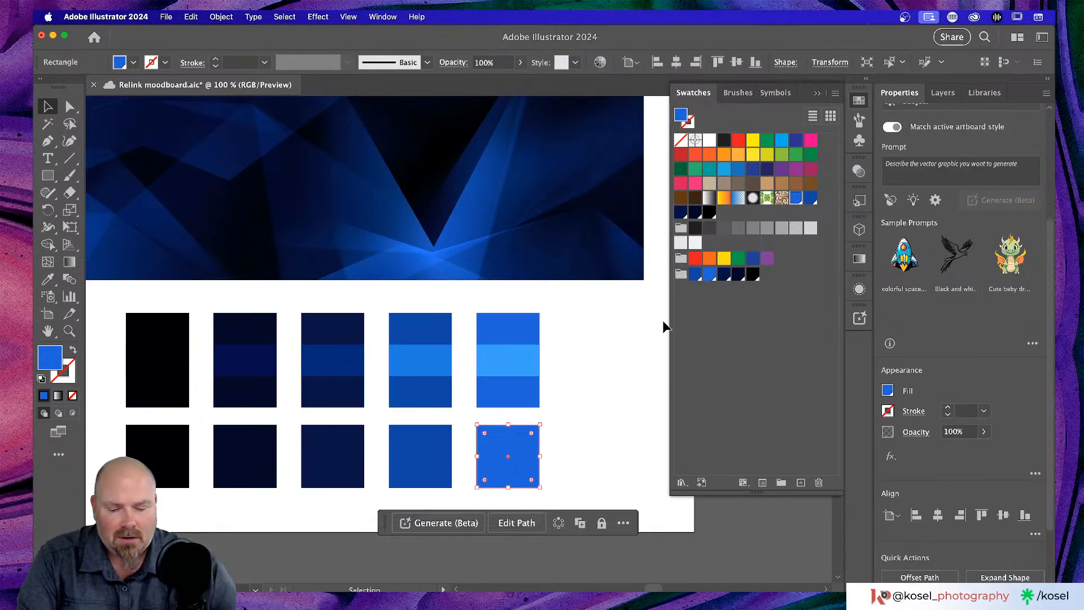
key("i")
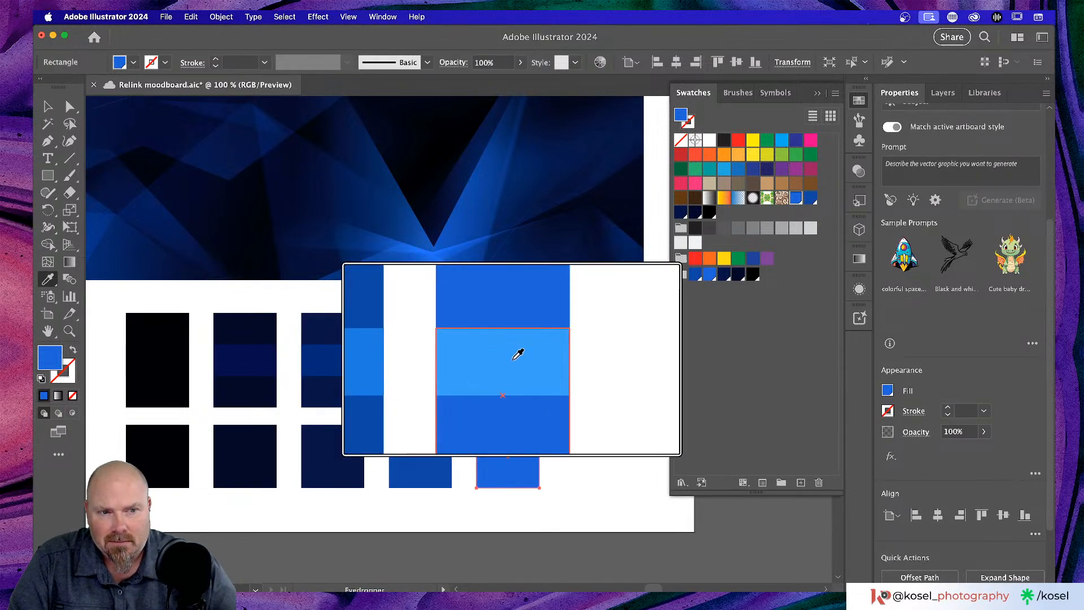
left_click(617, 367)
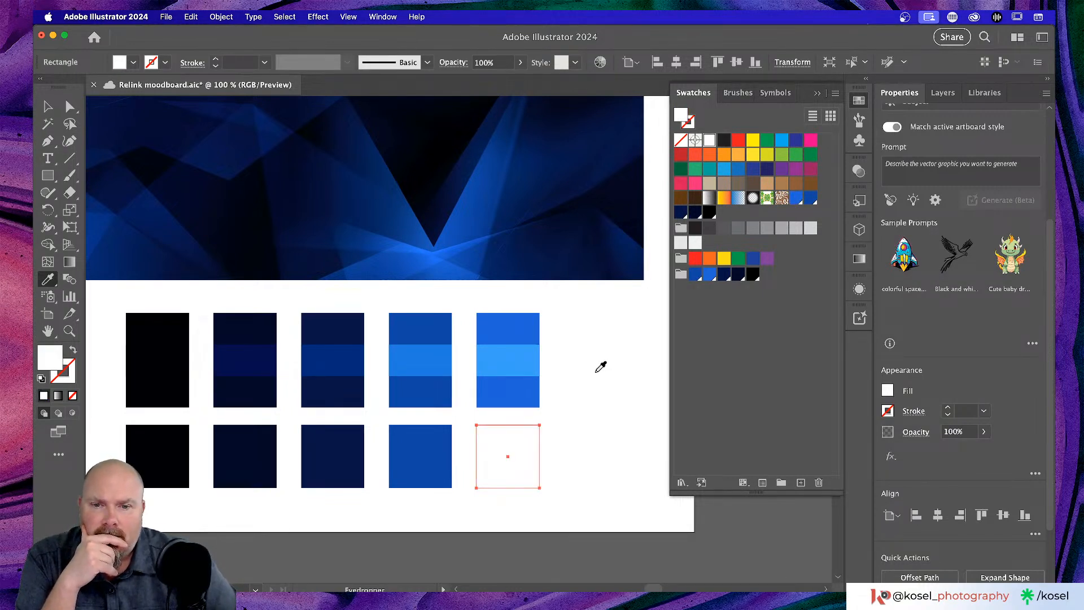
left_click(515, 393)
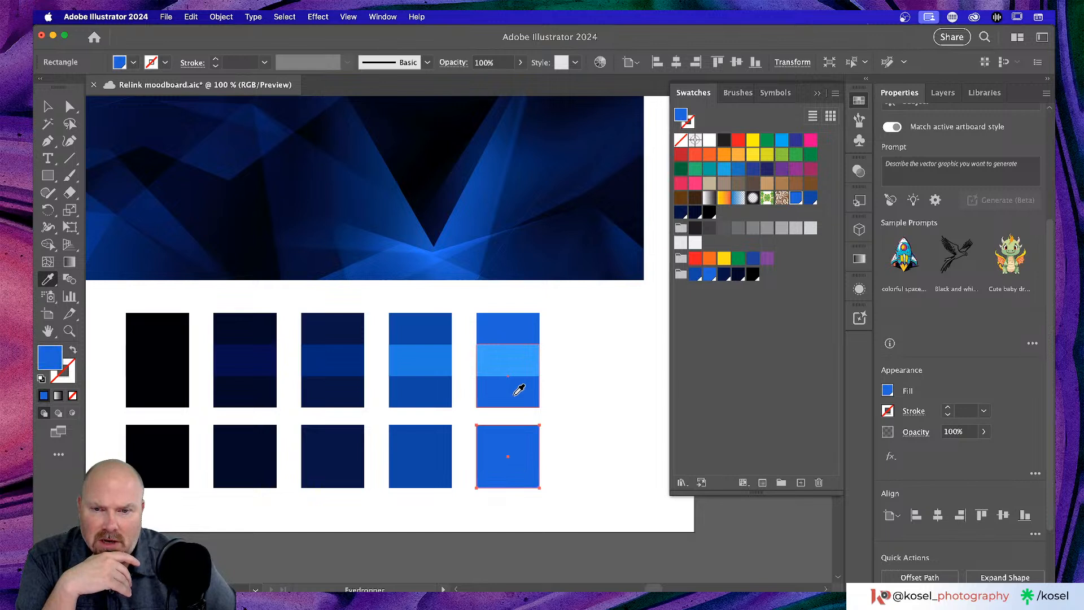
- Re-sample the top-right swatch's bright blue into the bottom-right square and deselect it
scroll(518, 390, "left", 2)
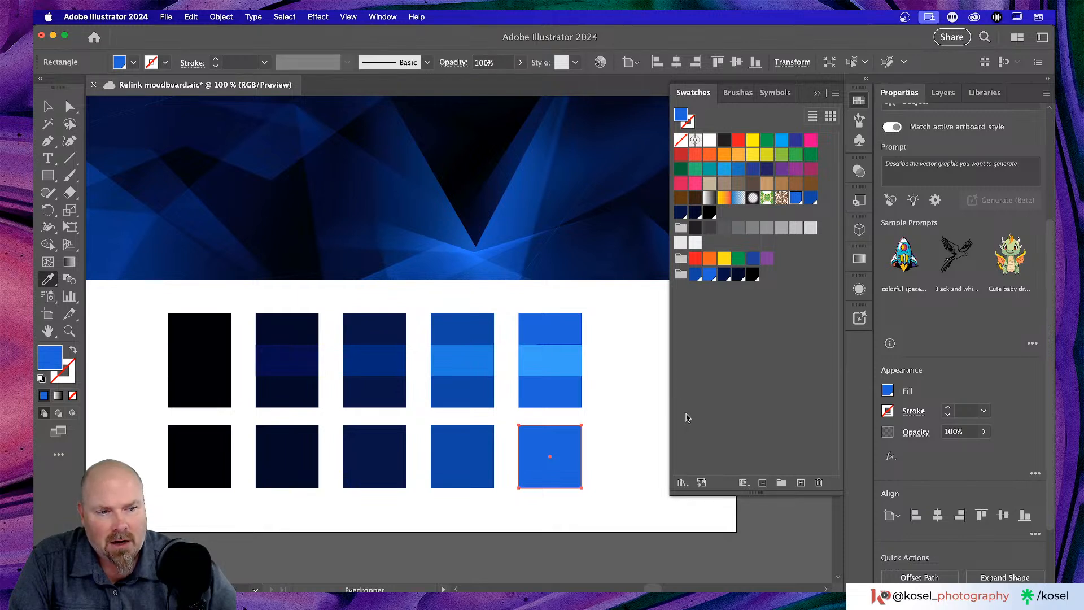
left_click(803, 387)
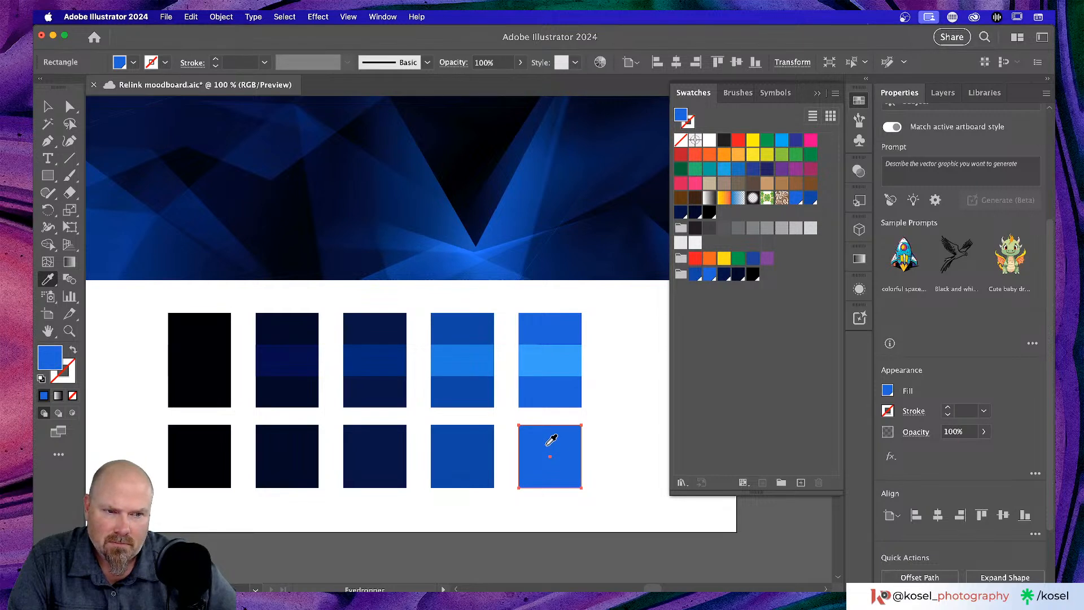
left_click(616, 428)
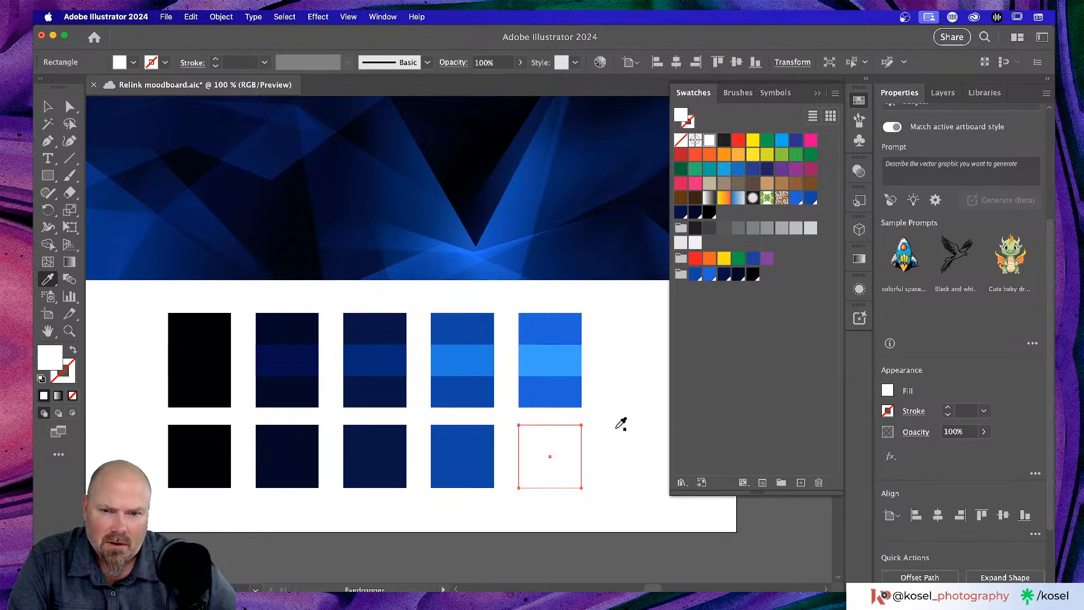
left_click(570, 390)
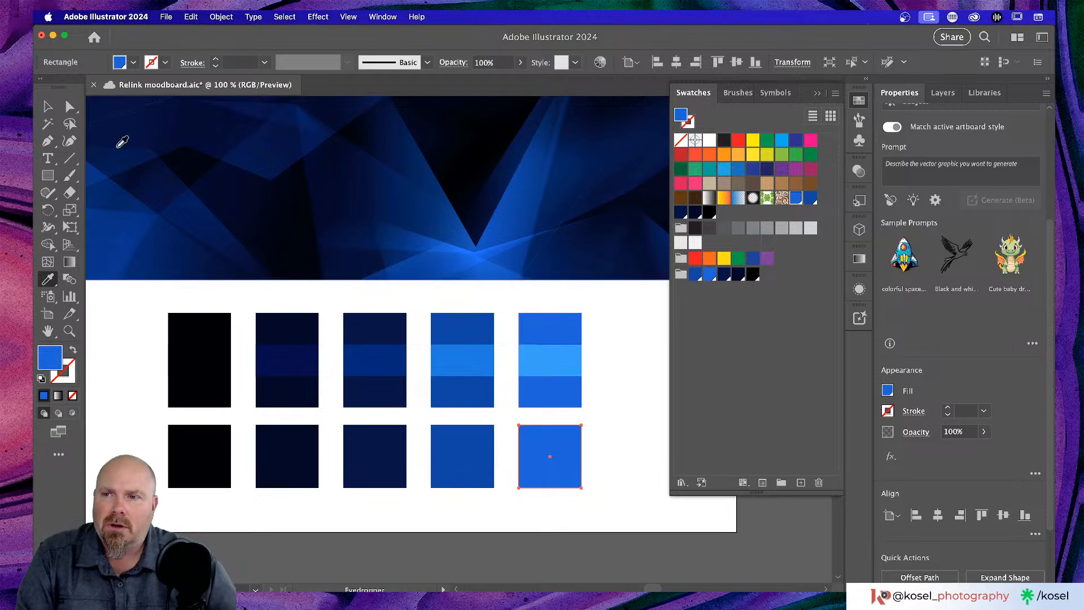
key("v")
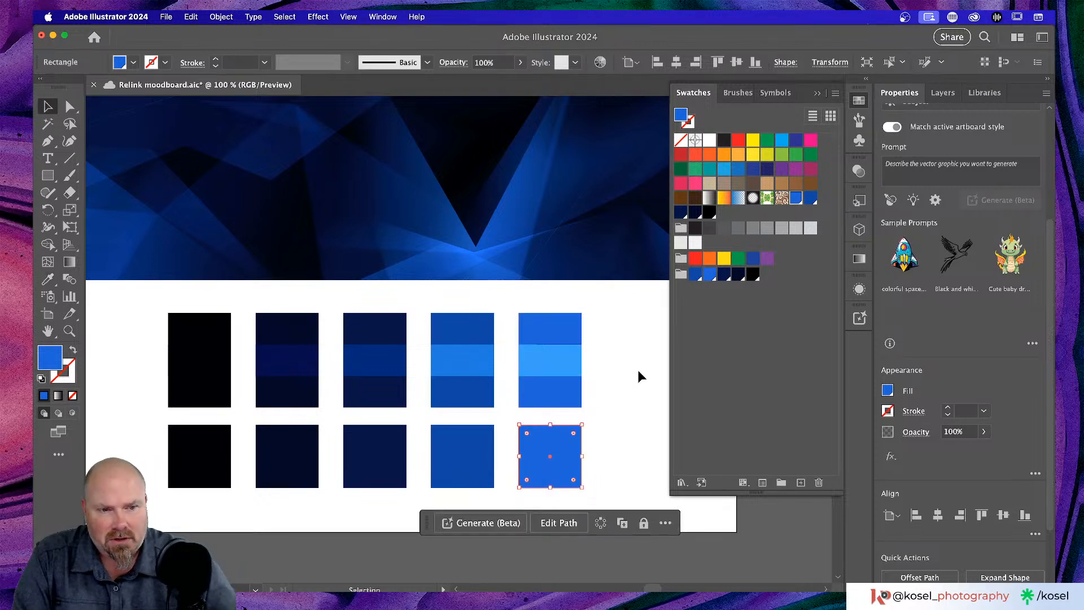
left_click(638, 376)
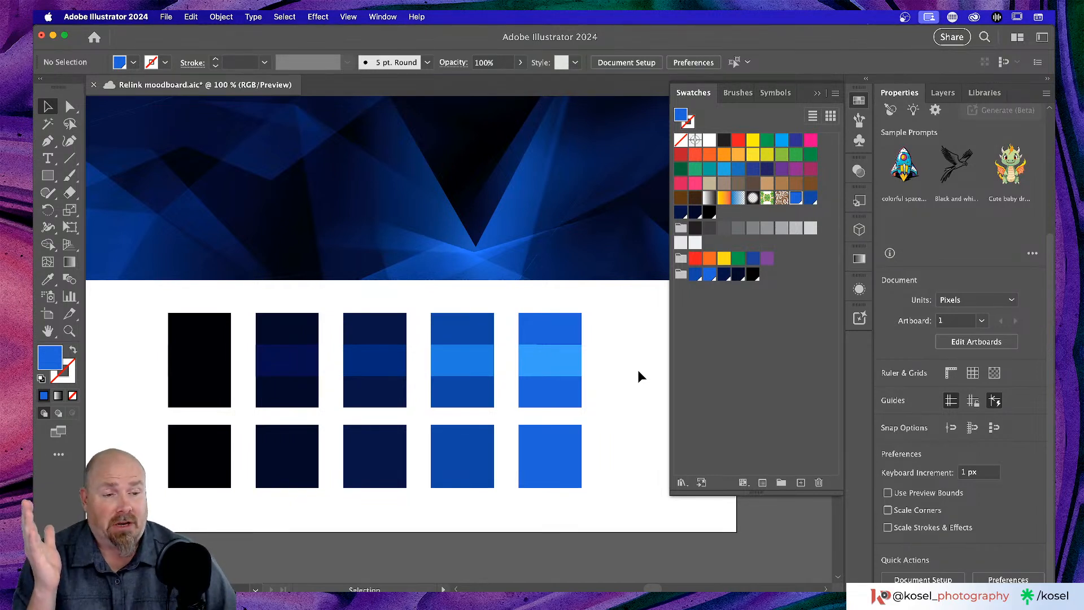
- Zoom out to 50% and eyedrop the bright blue swatch into the lower NK wordmark text
scroll(639, 376, "left", 5)
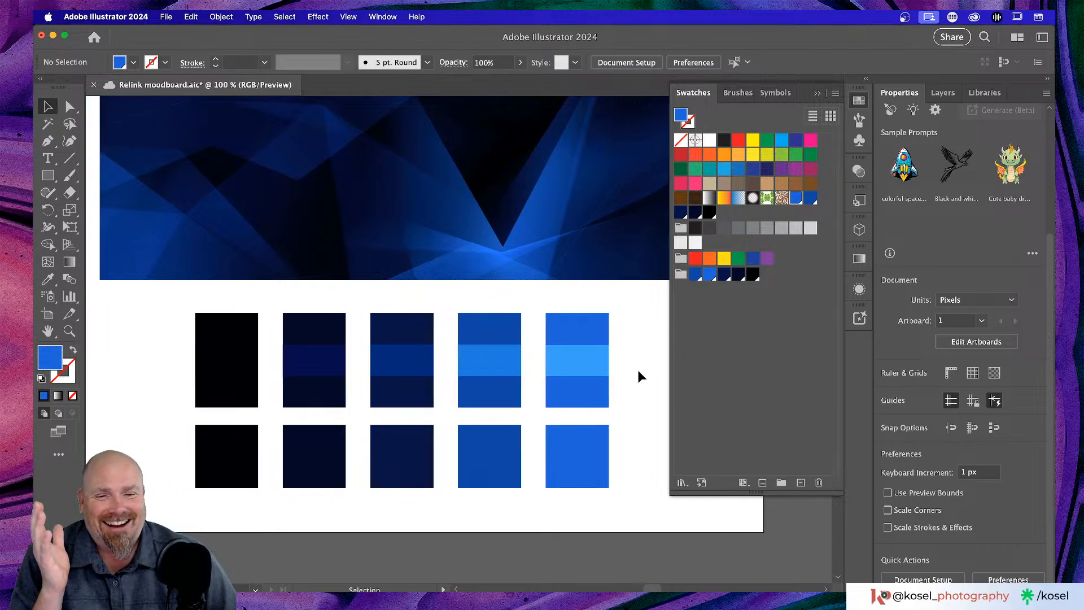
scroll(640, 376, "right", 5)
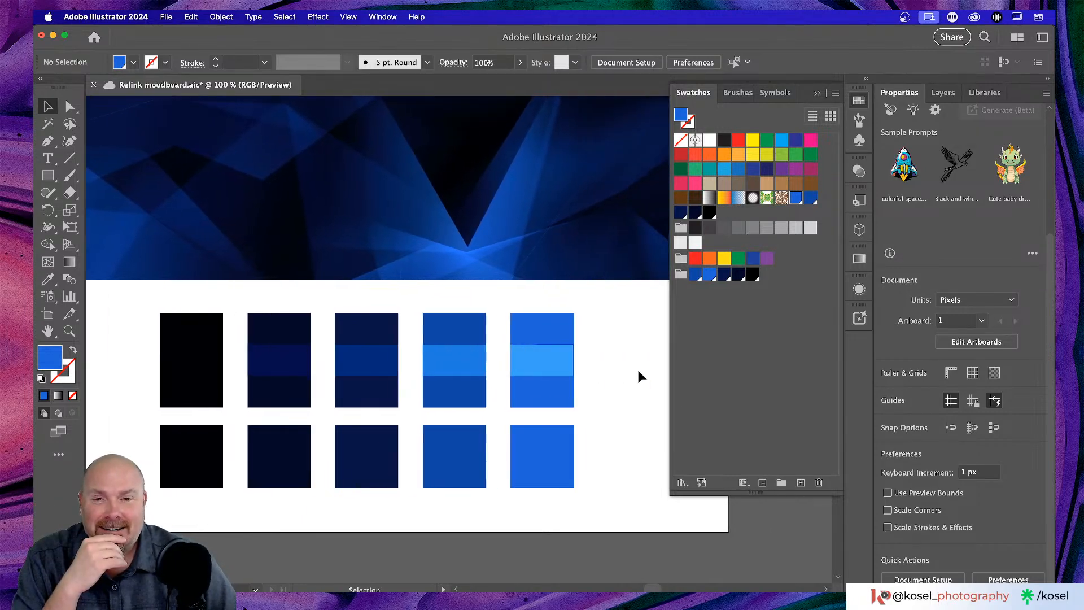
key("super+minus")
key("super+minus")
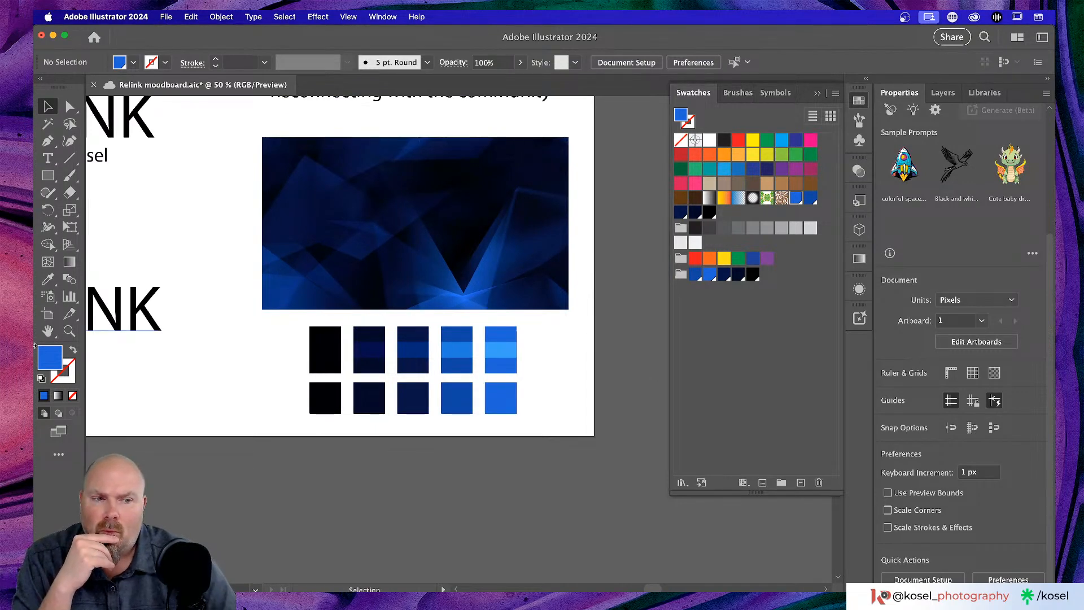
left_click(150, 319)
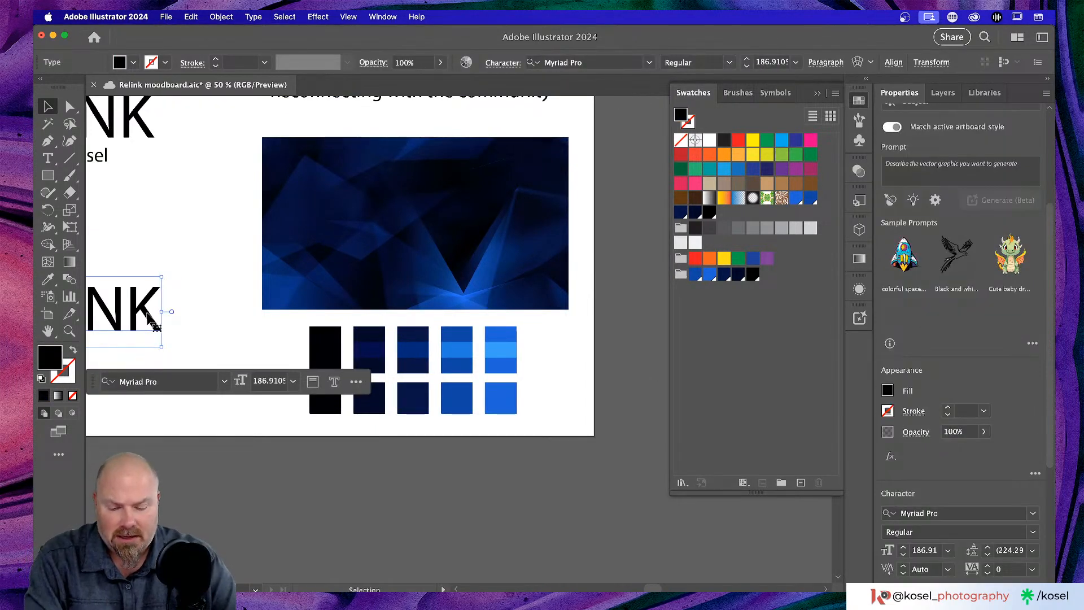
key("i")
left_click(502, 345)
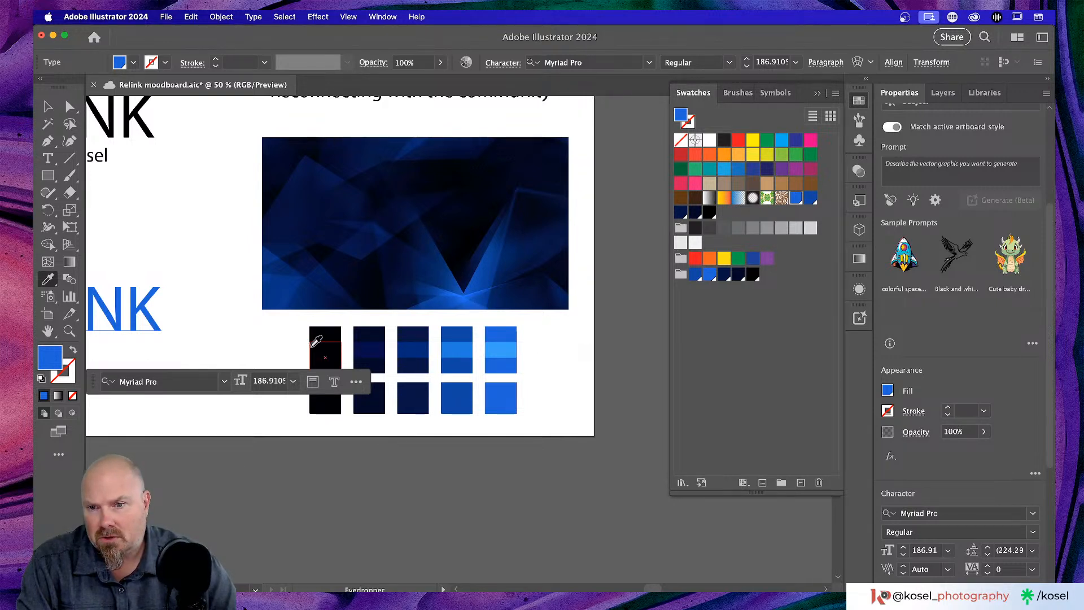
left_click(332, 345)
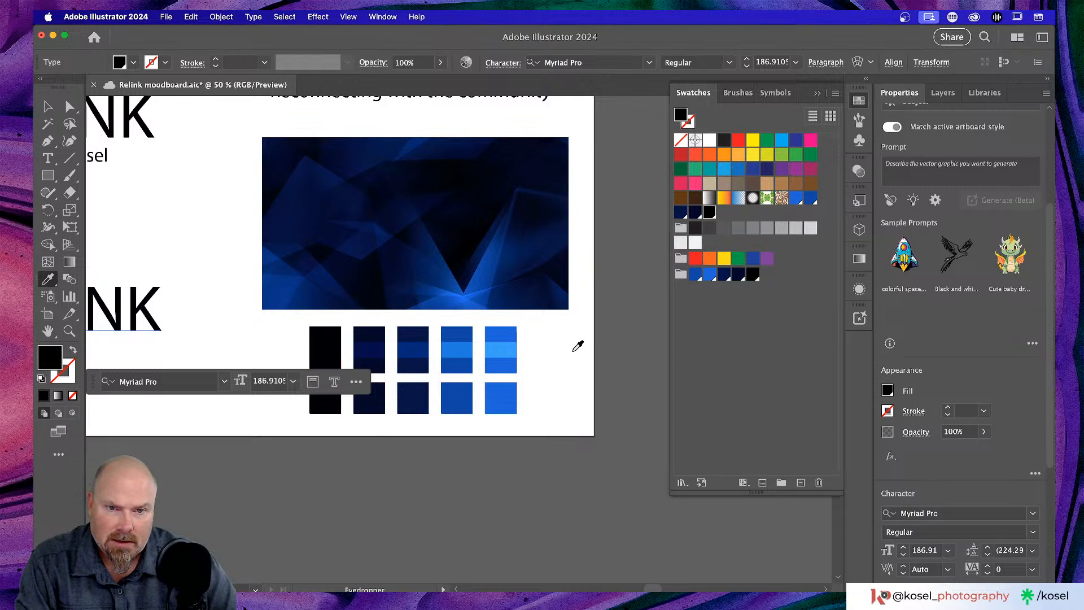
left_click(577, 346)
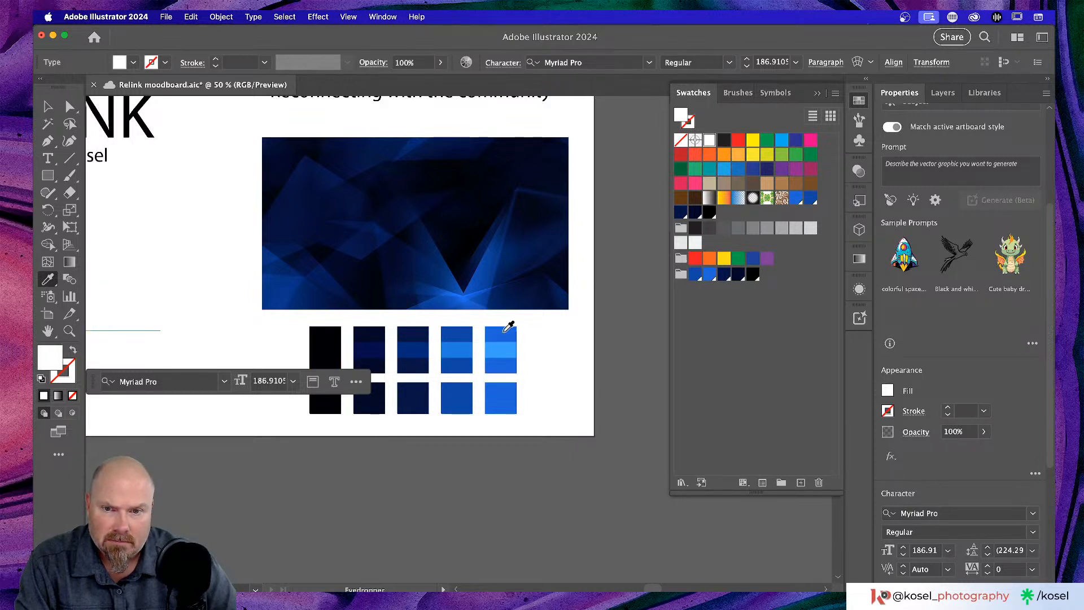
left_click(506, 332)
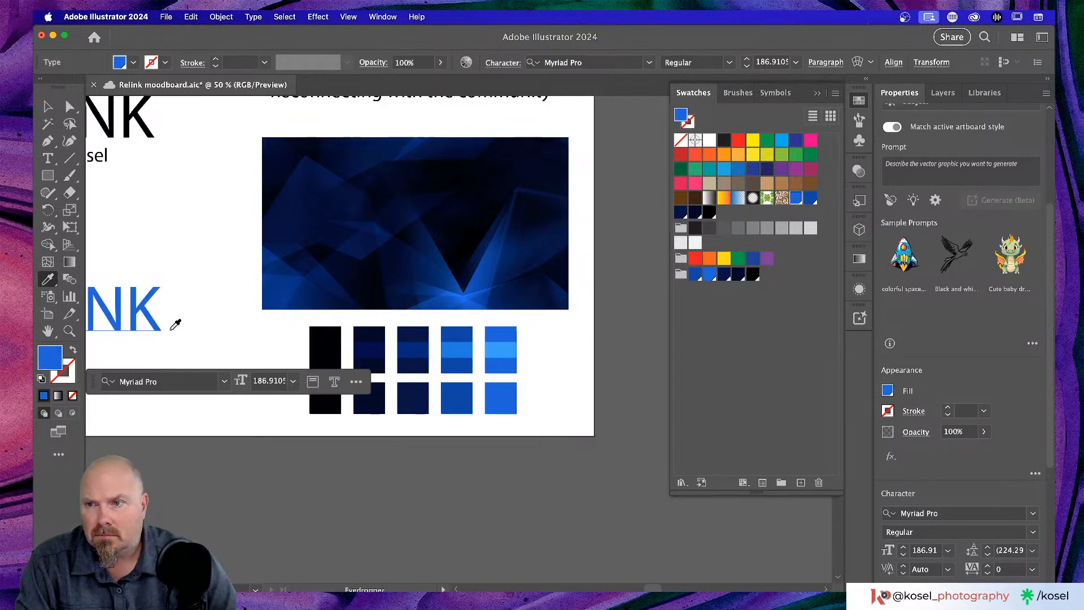
key("v")
left_click(235, 350)
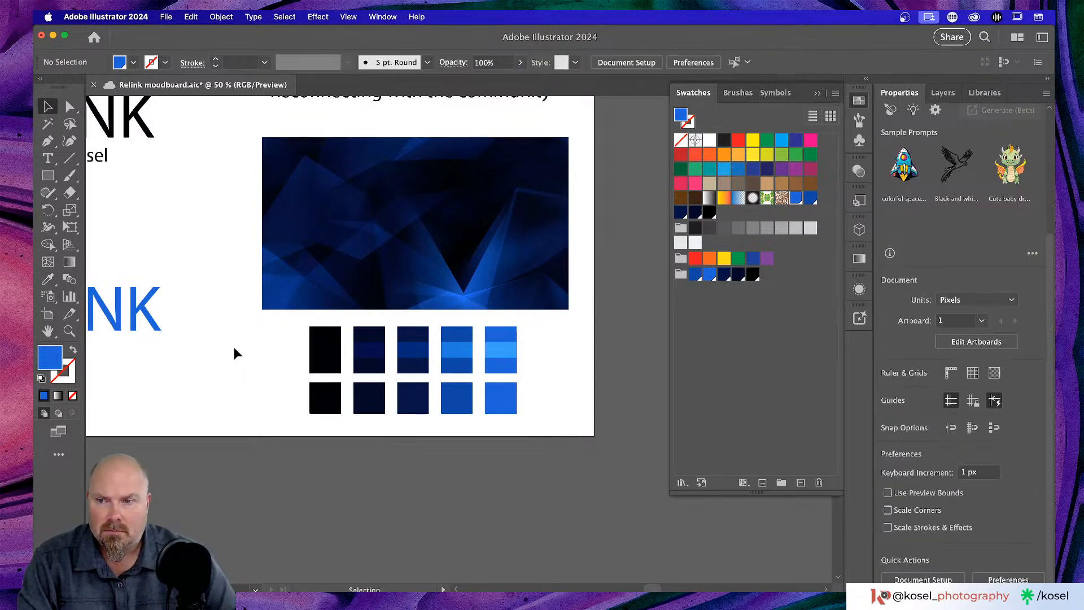
- Zoom to 150% and scroll to the empty artboard area below 'with Shawn Kosel'
scroll(226, 341, "up", 2)
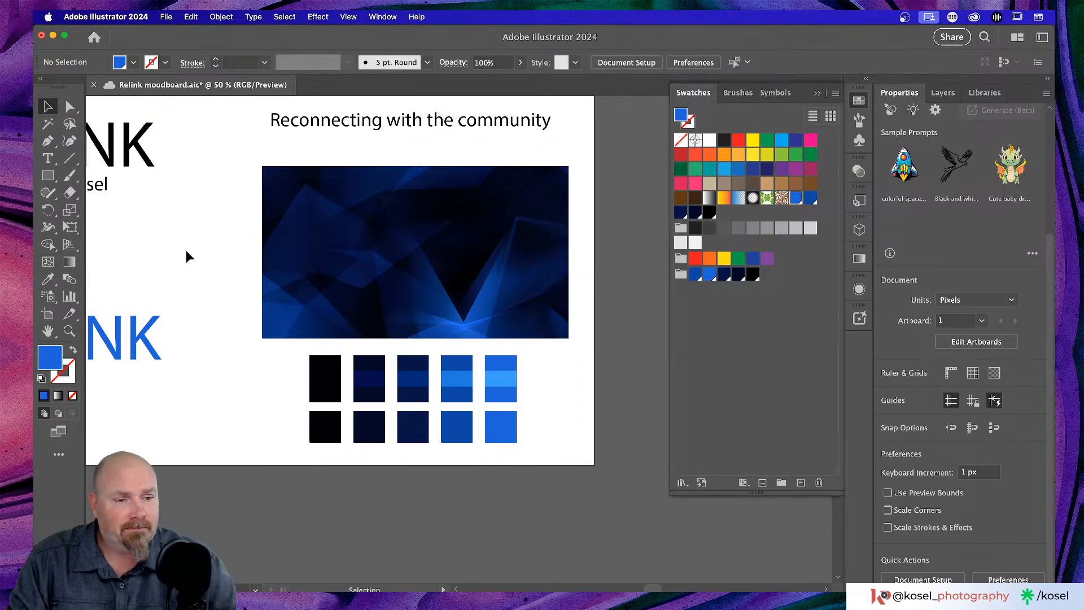
scroll(185, 250, "left", 3)
scroll(187, 249, "left", 4)
scroll(188, 253, "up", 5)
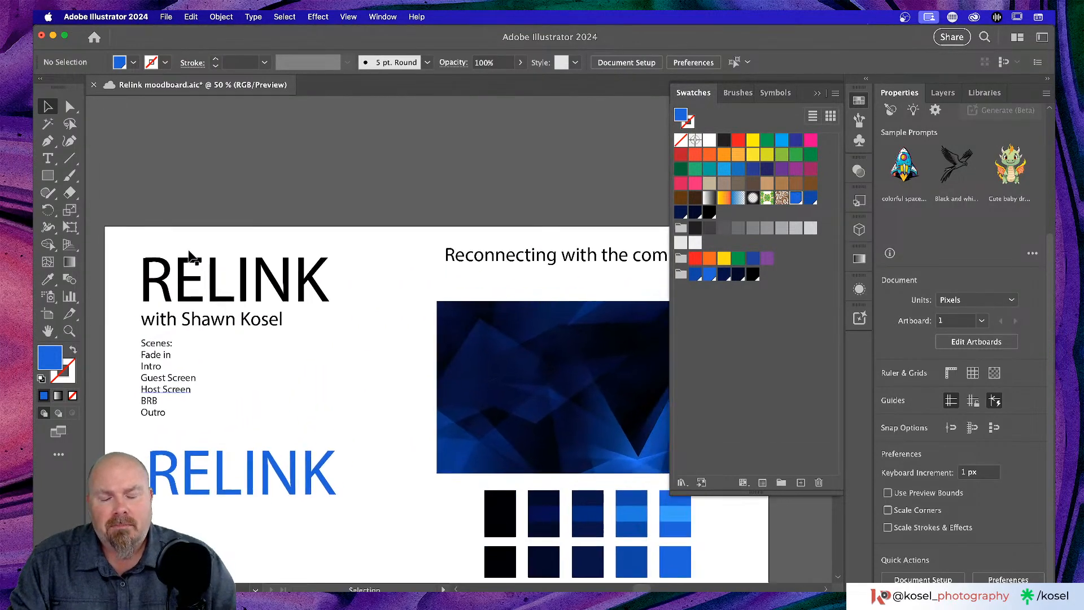
scroll(190, 255, "right", 1)
scroll(190, 255, "down", 4)
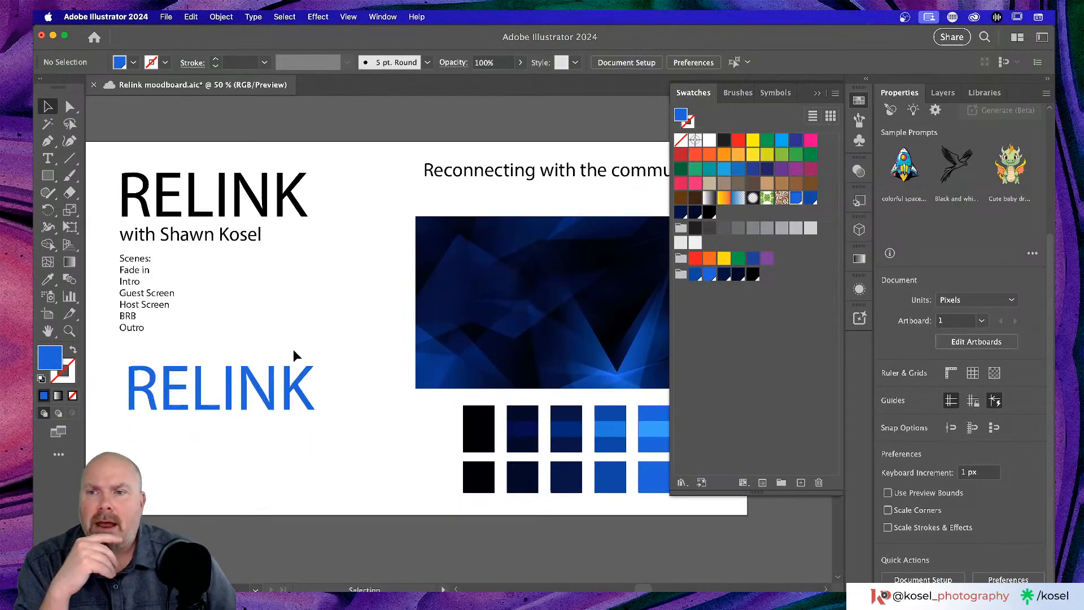
key("super+equal")
key("super+equal")
key("super+equal")
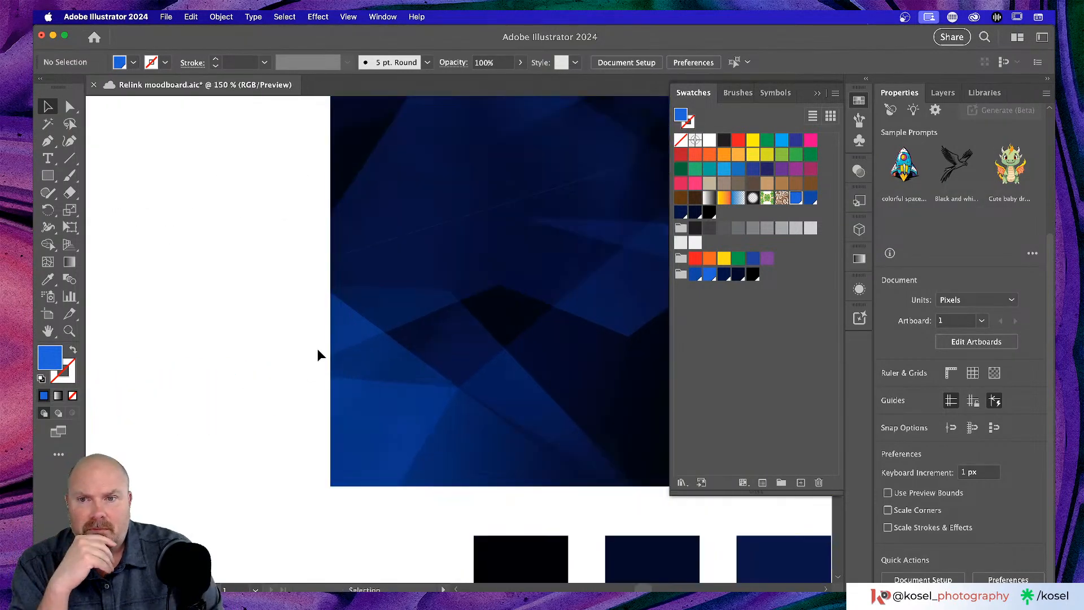
scroll(353, 321, "left", 5)
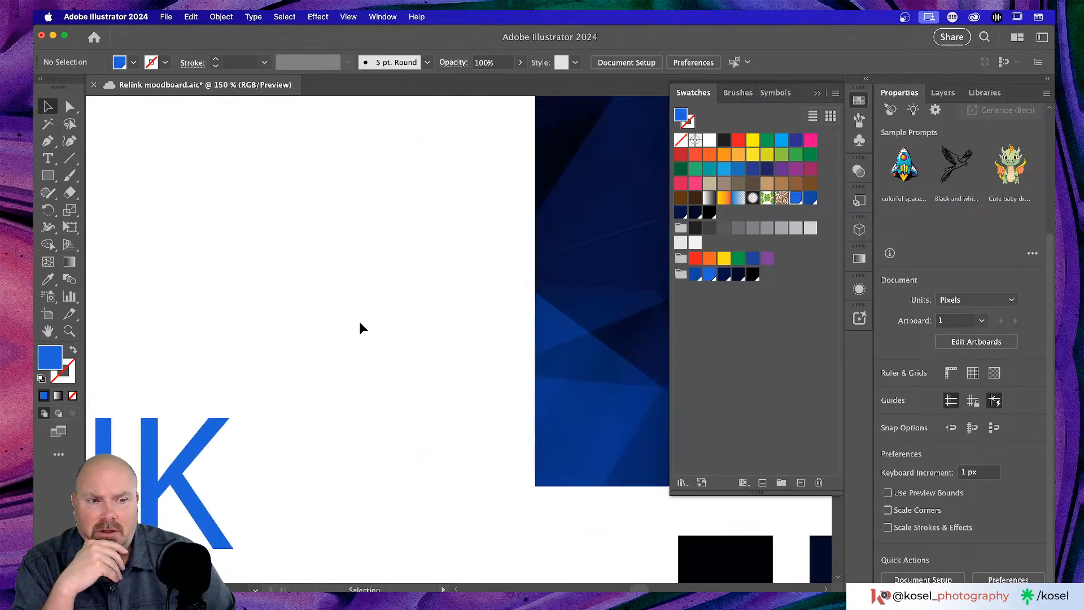
scroll(362, 327, "left", 4)
scroll(367, 322, "up", 3)
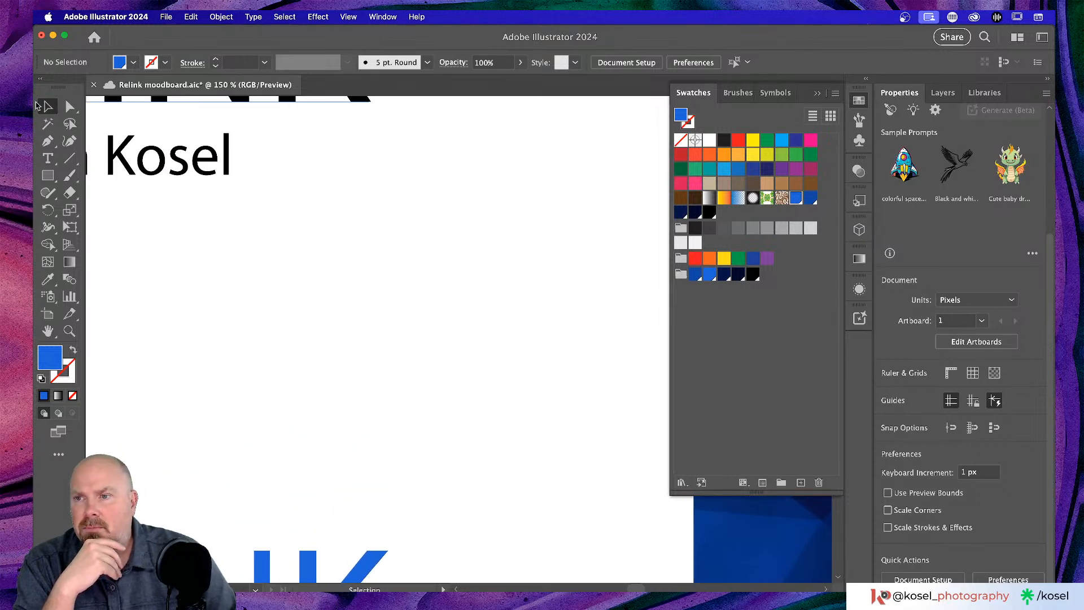
- Draw two overlapping circles with the Ellipse tool and Option-drag a third copy below them
left_click_drag(47, 176, 111, 213)
left_click_drag(315, 165, 468, 318)
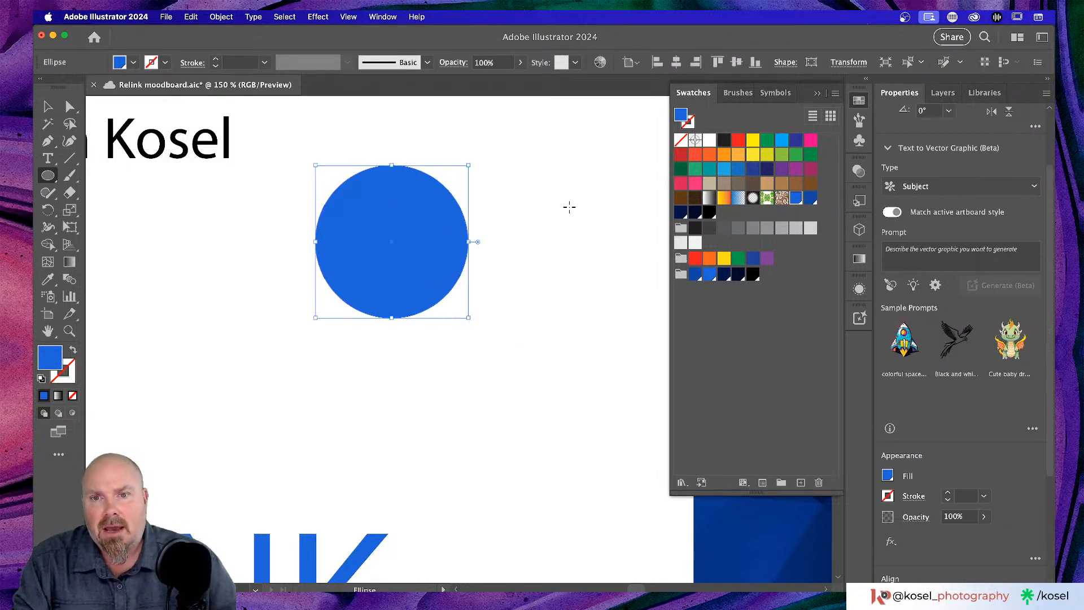
left_click_drag(577, 190, 419, 328)
key("v")
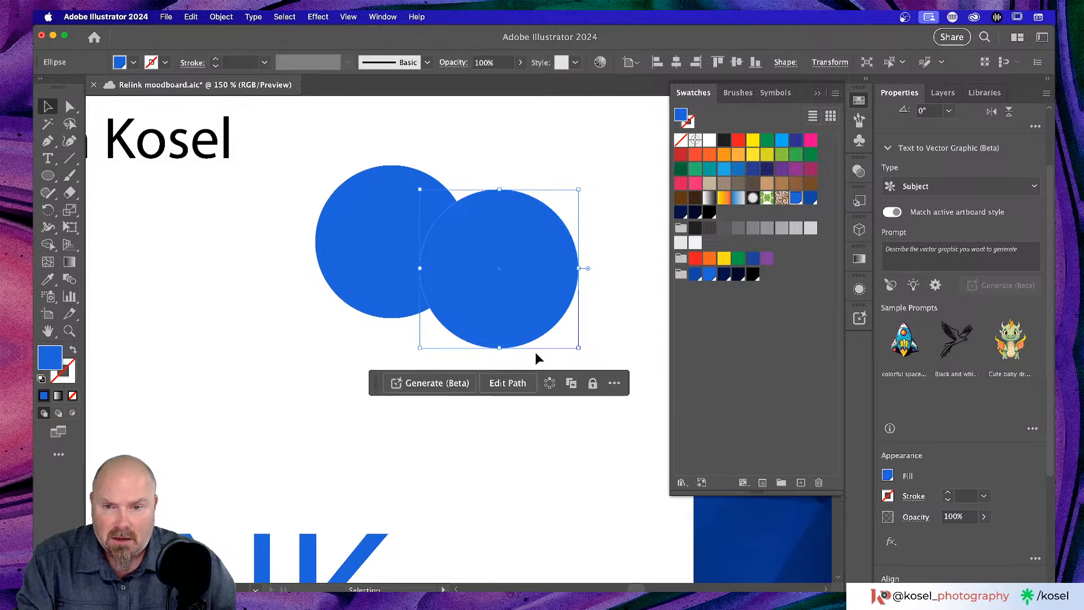
left_click_drag(515, 310, 439, 360)
- Fill the upper-left circle red, the right circle dark navy and the lower circle green
left_click(365, 191)
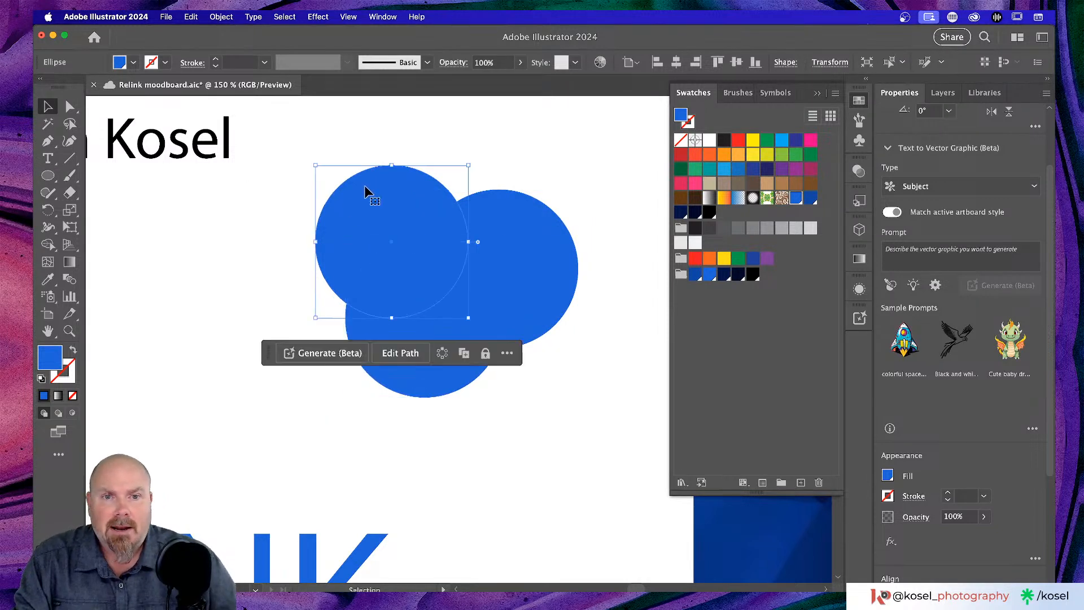
left_click(739, 140)
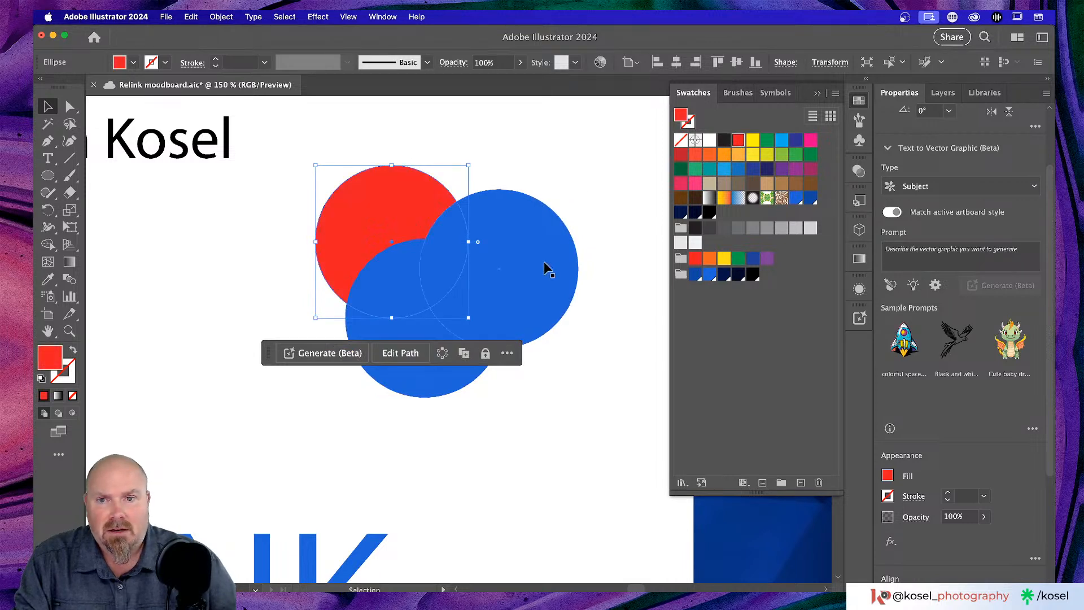
left_click(547, 261)
left_click(782, 141)
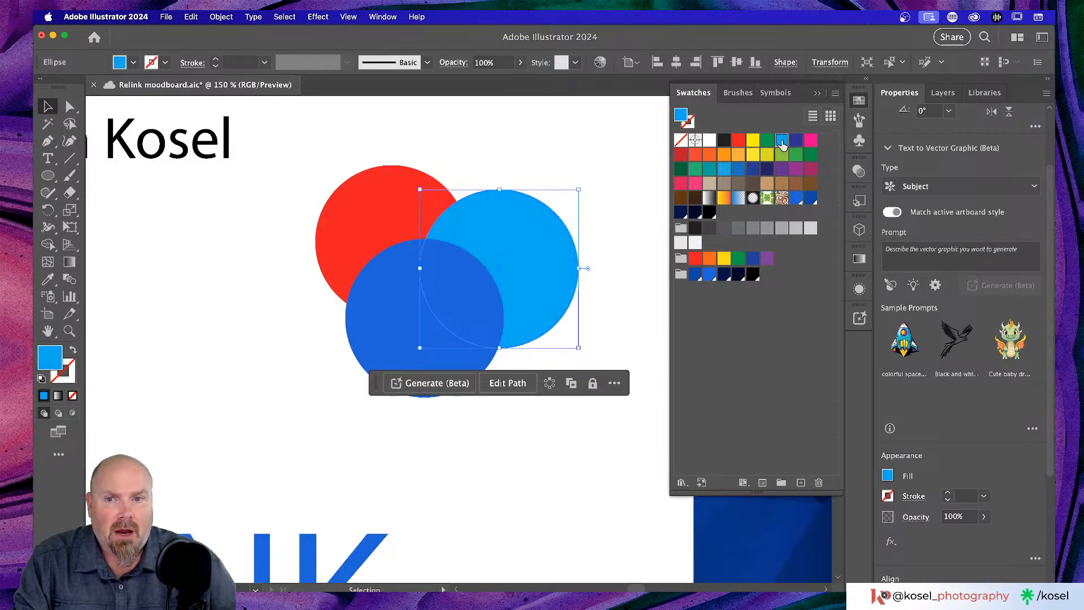
left_click(796, 141)
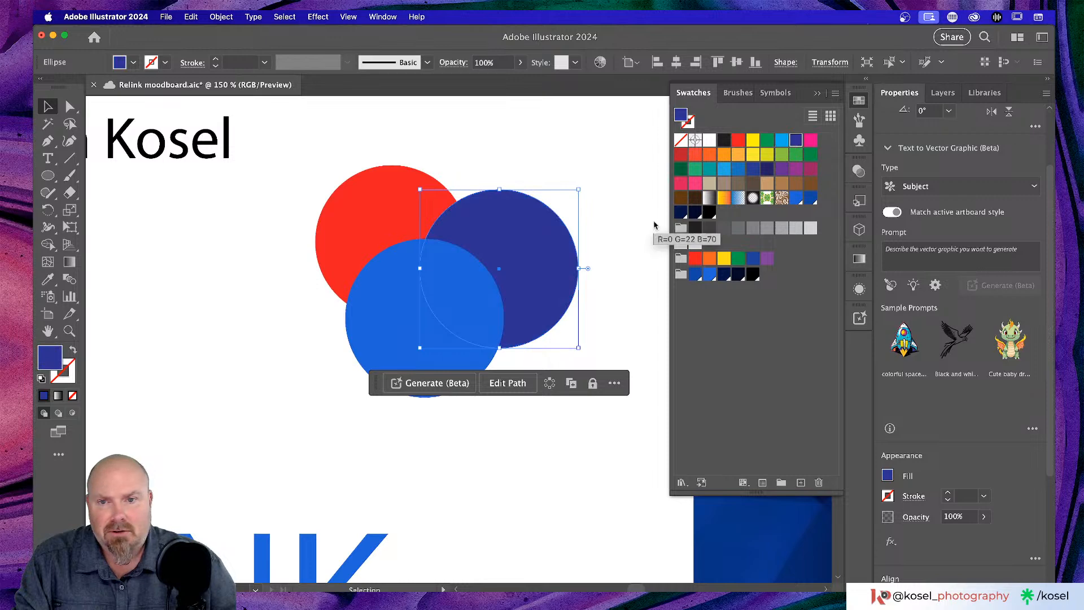
left_click(367, 320)
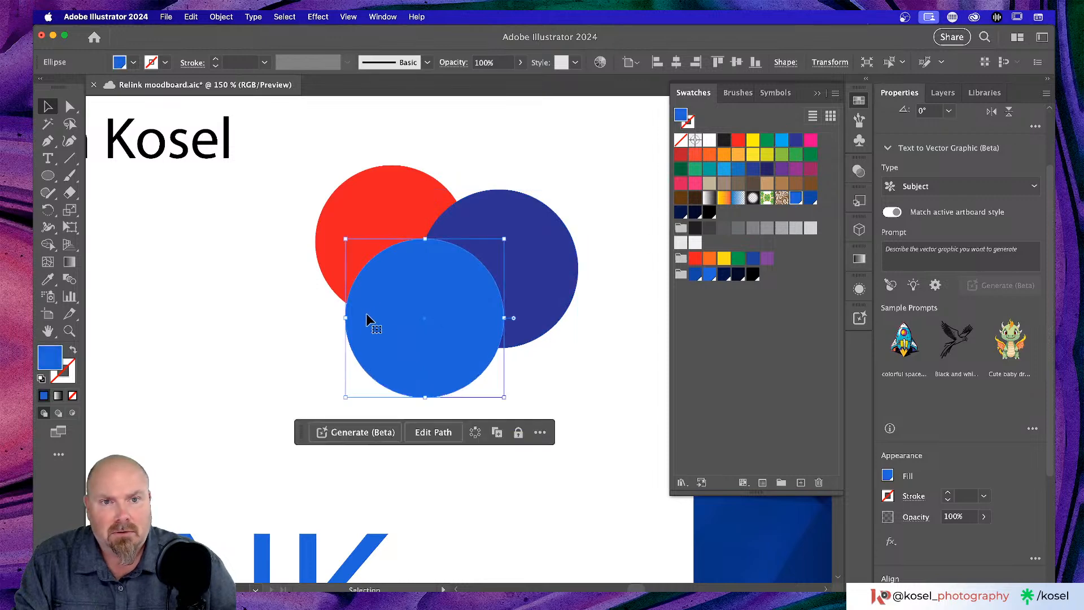
left_click(767, 140)
left_click(608, 406)
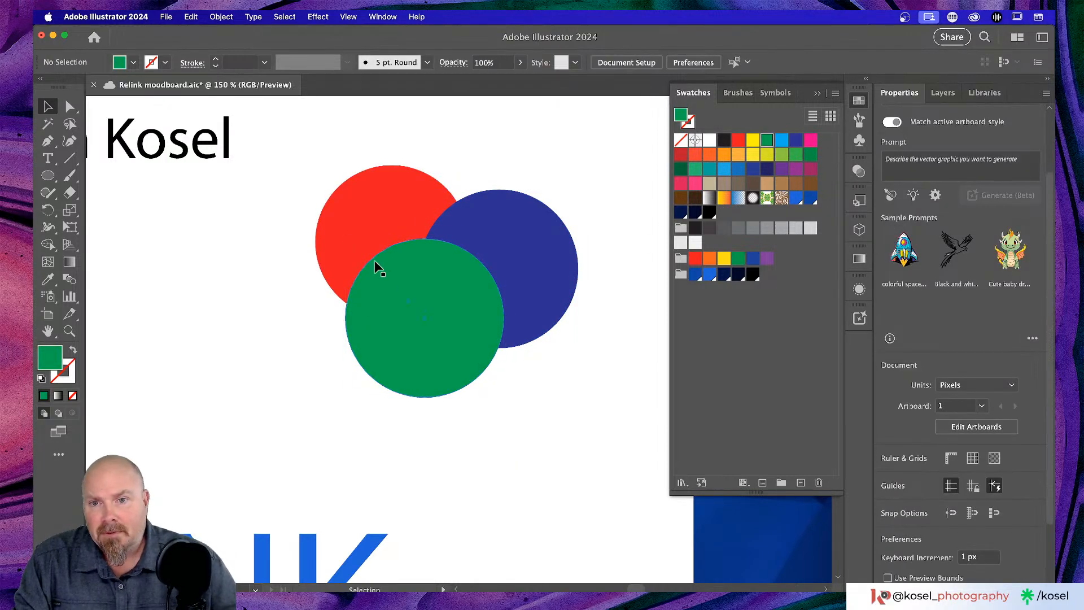
left_click_drag(250, 237, 321, 306)
- Set the navy and green circles' blending mode to Soft Light, then zoom in to 200%
left_click(594, 273)
left_click(554, 338)
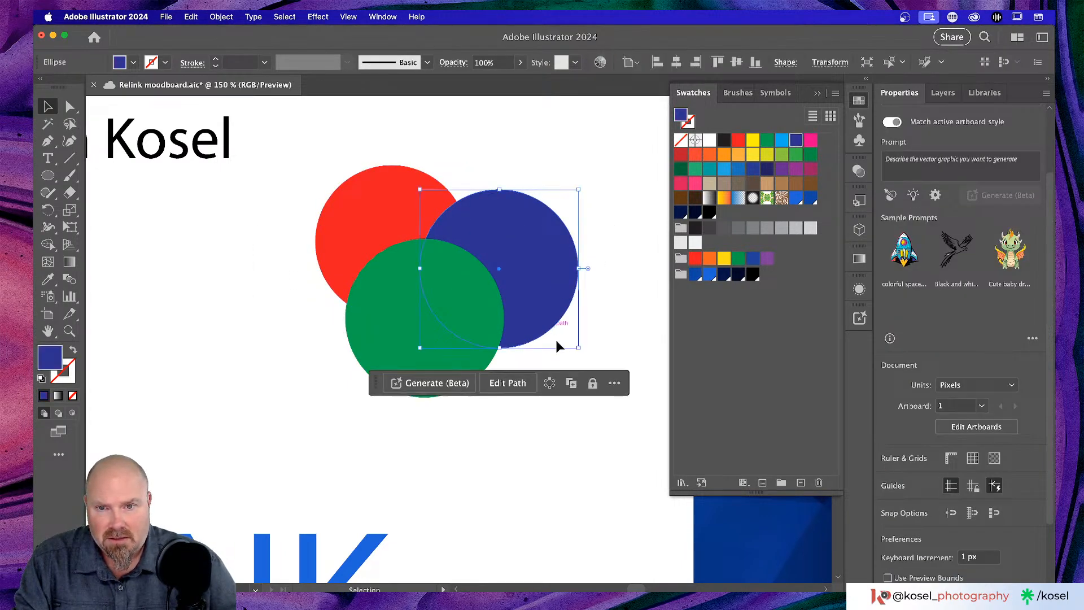
left_click(385, 330, "shift")
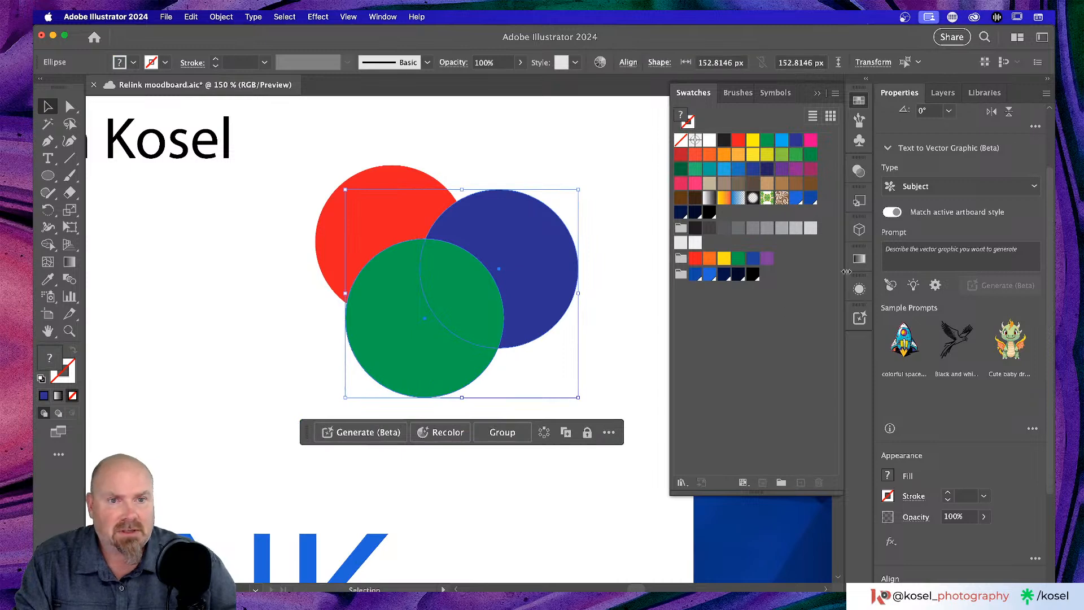
scroll(907, 364, "down", 3)
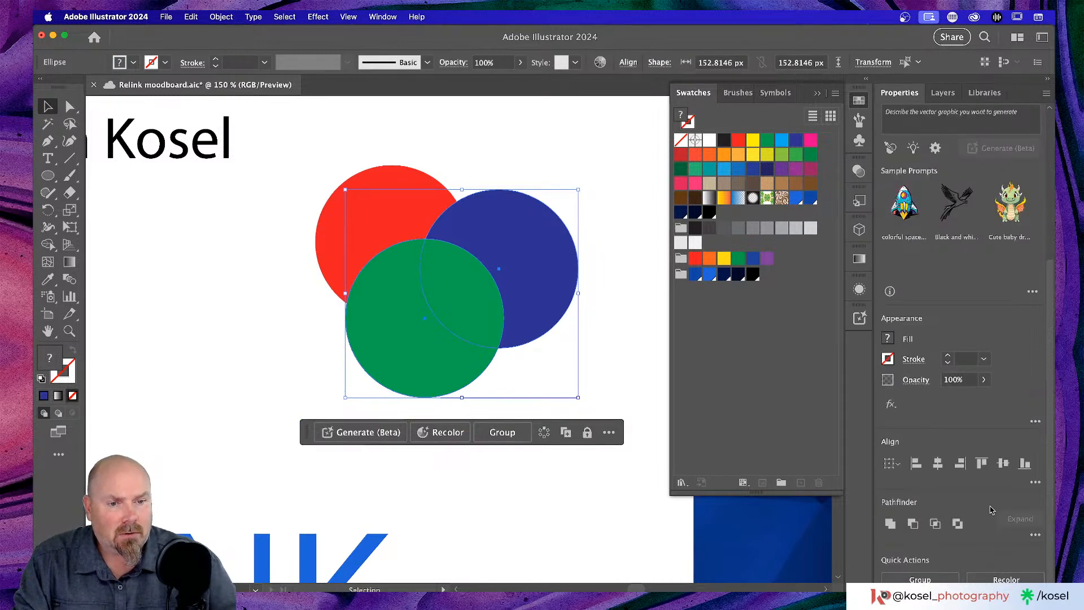
left_click(917, 383)
left_click(828, 406)
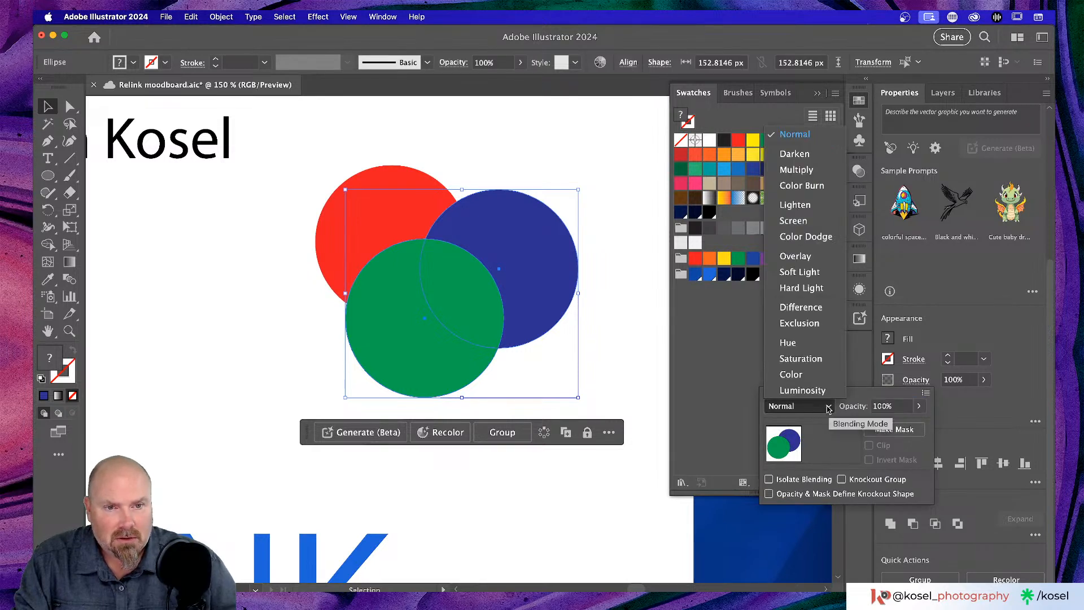
left_click(822, 257)
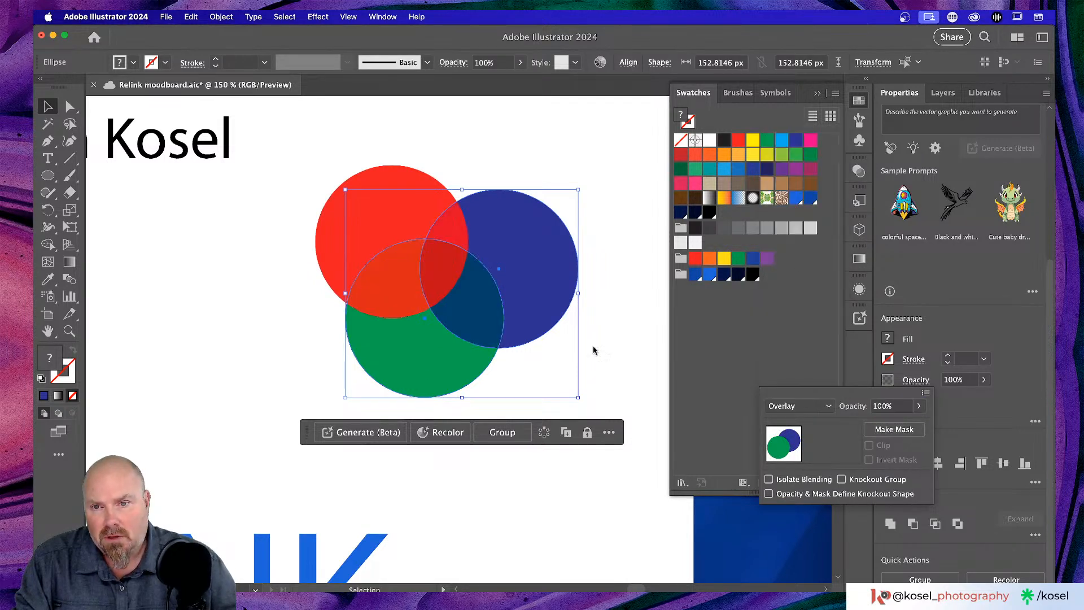
left_click(822, 404)
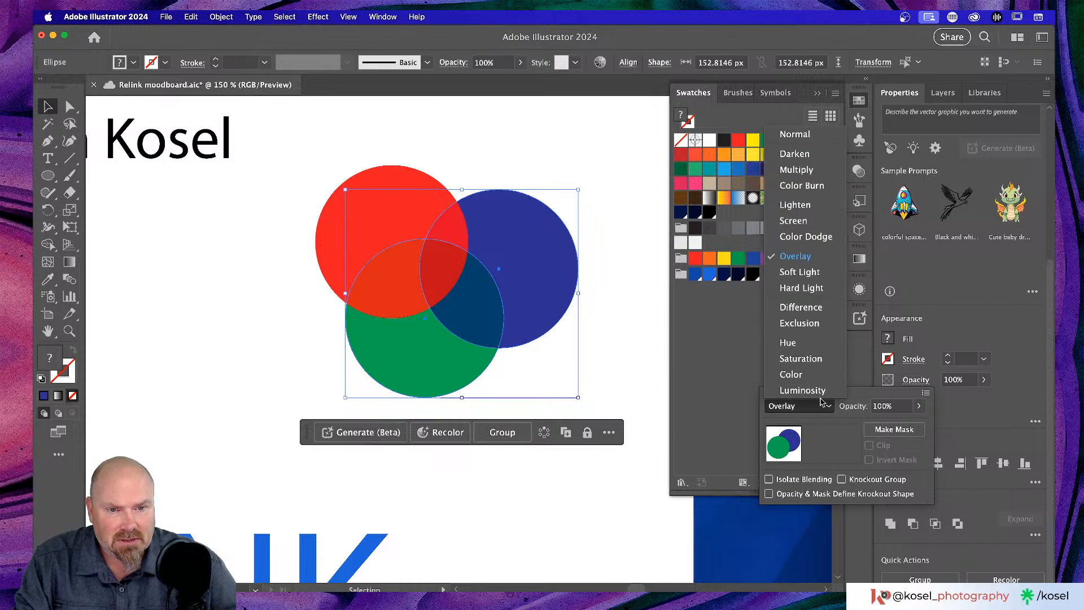
left_click(809, 273)
left_click(281, 300)
left_click(272, 298)
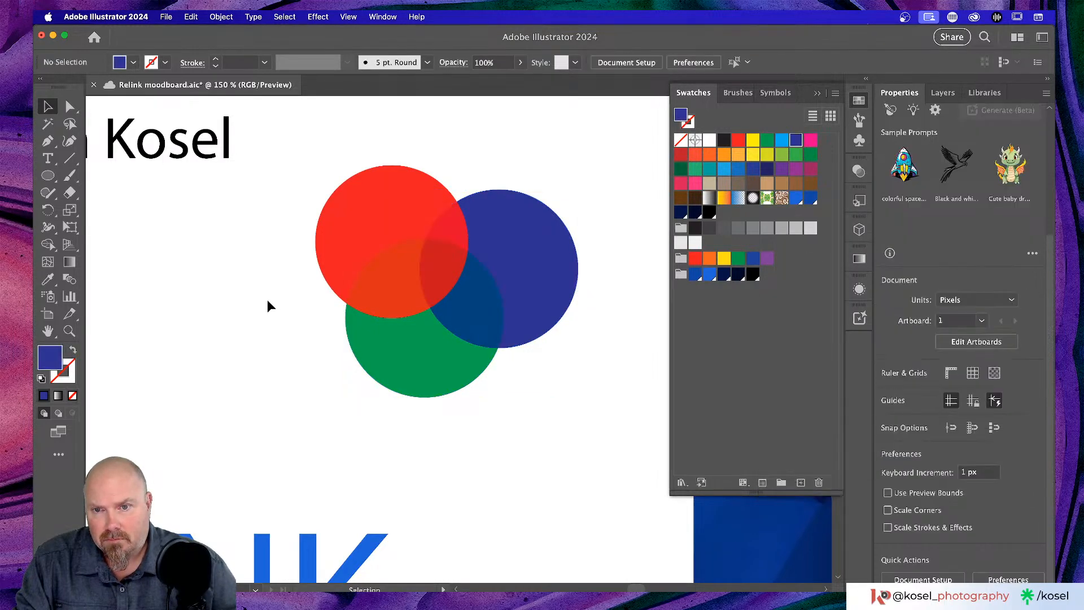
scroll(275, 305, "left", 2)
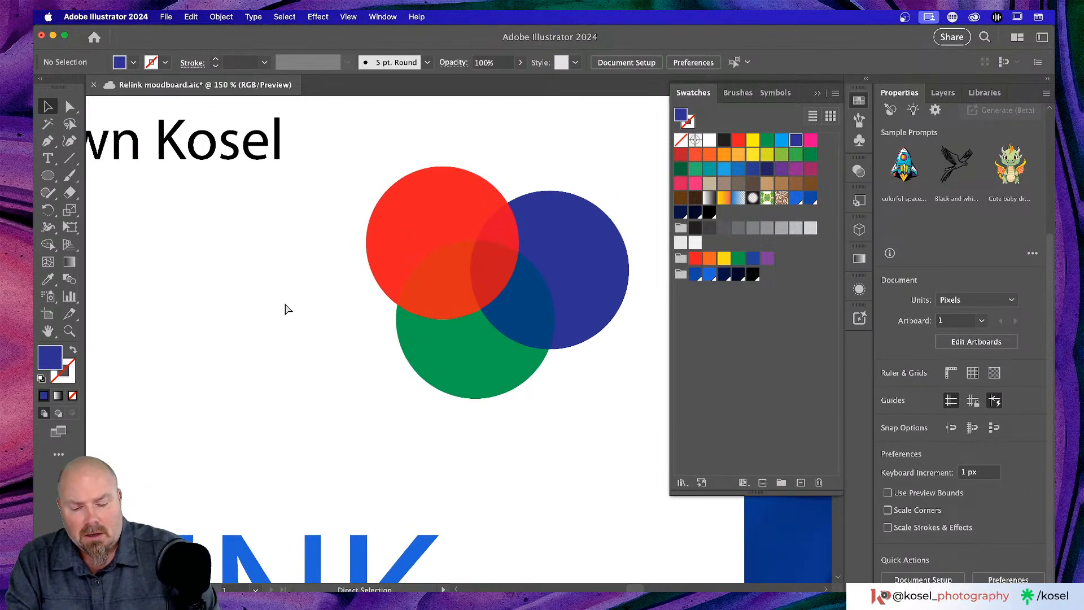
key("super+equal")
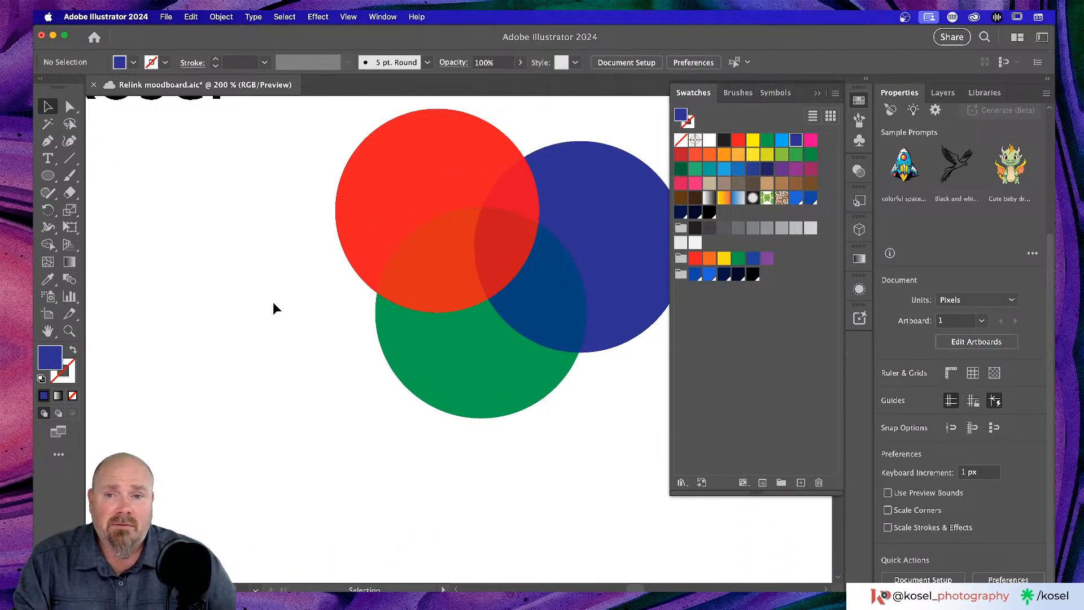
scroll(283, 300, "right", 2)
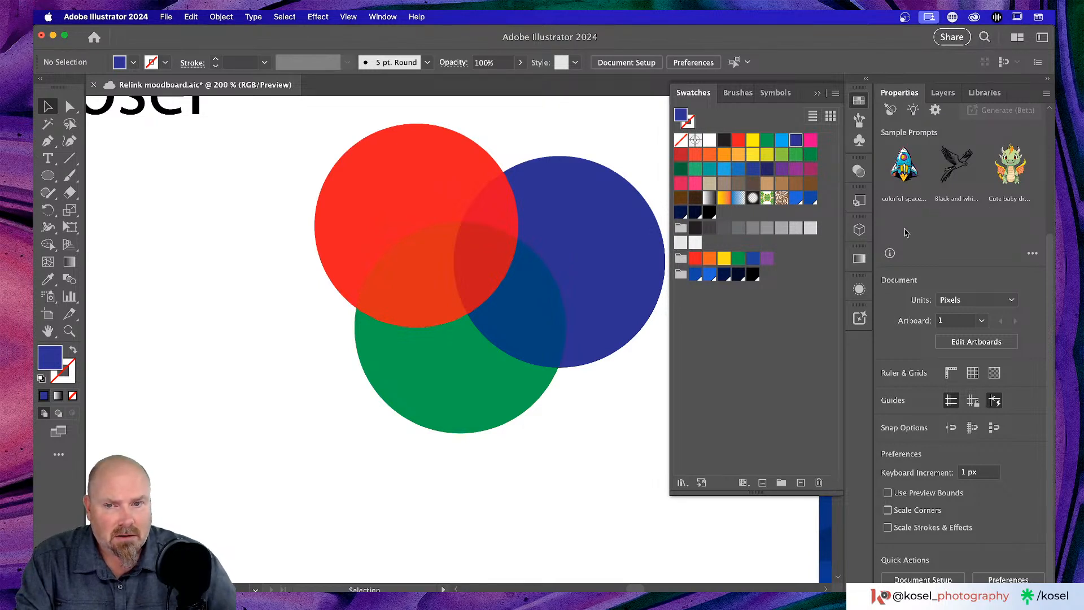
- Give the navy and green circles 81% opacity with Screen blending, then deselect them
left_click(629, 242)
left_click(432, 356, "shift")
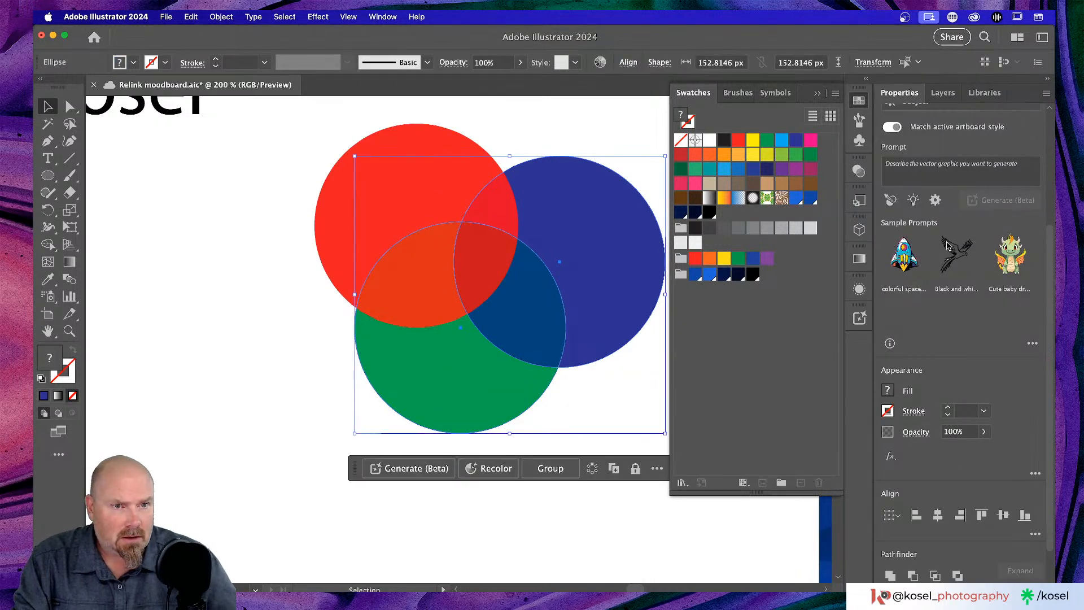
scroll(949, 264, "down", 2)
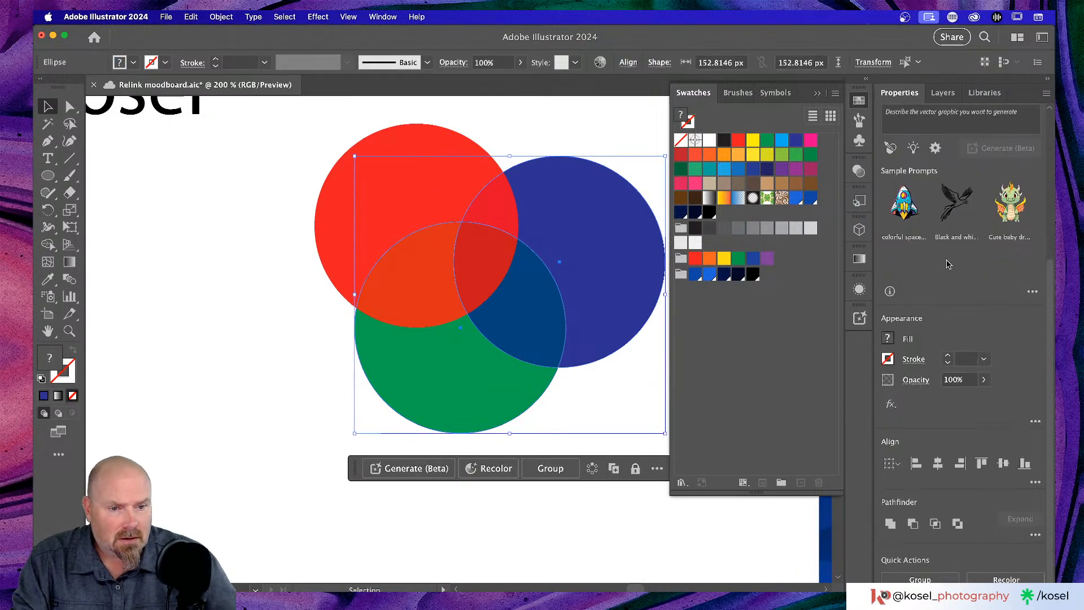
left_click(910, 381)
left_click(776, 408)
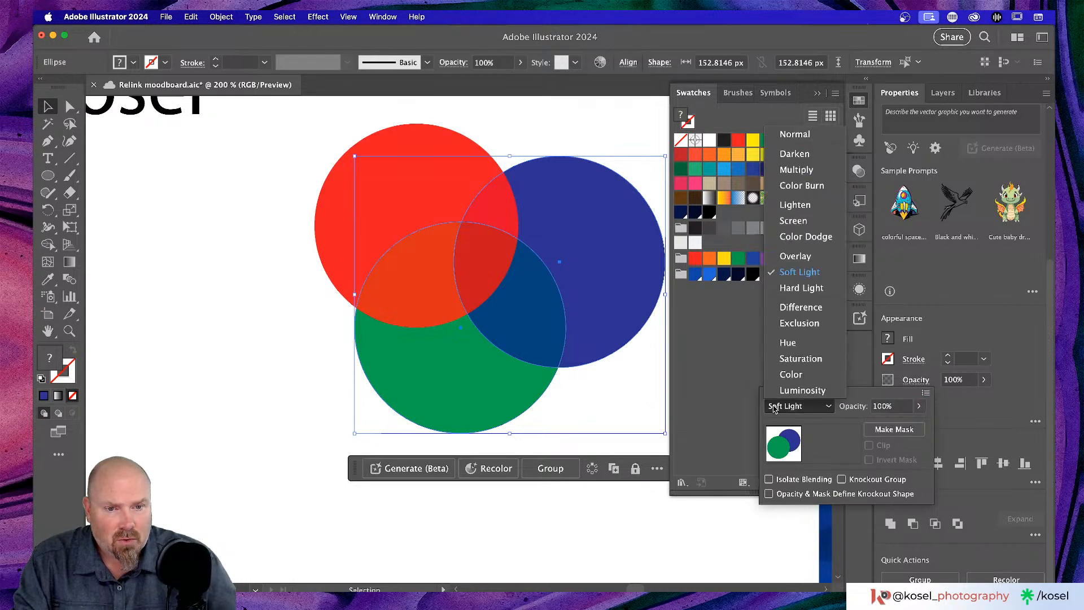
left_click(797, 136)
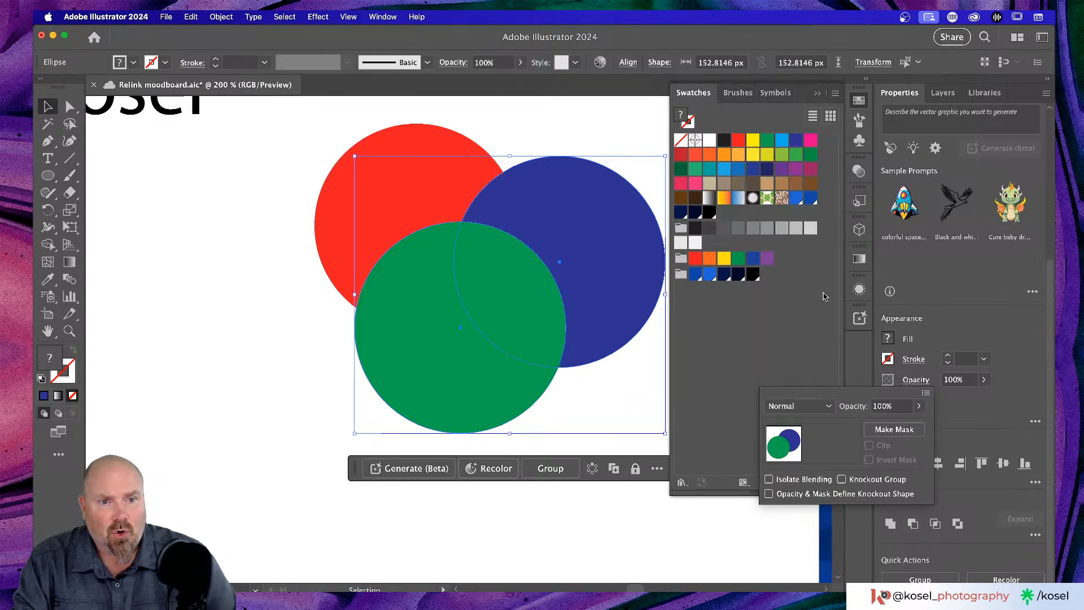
left_click(919, 406)
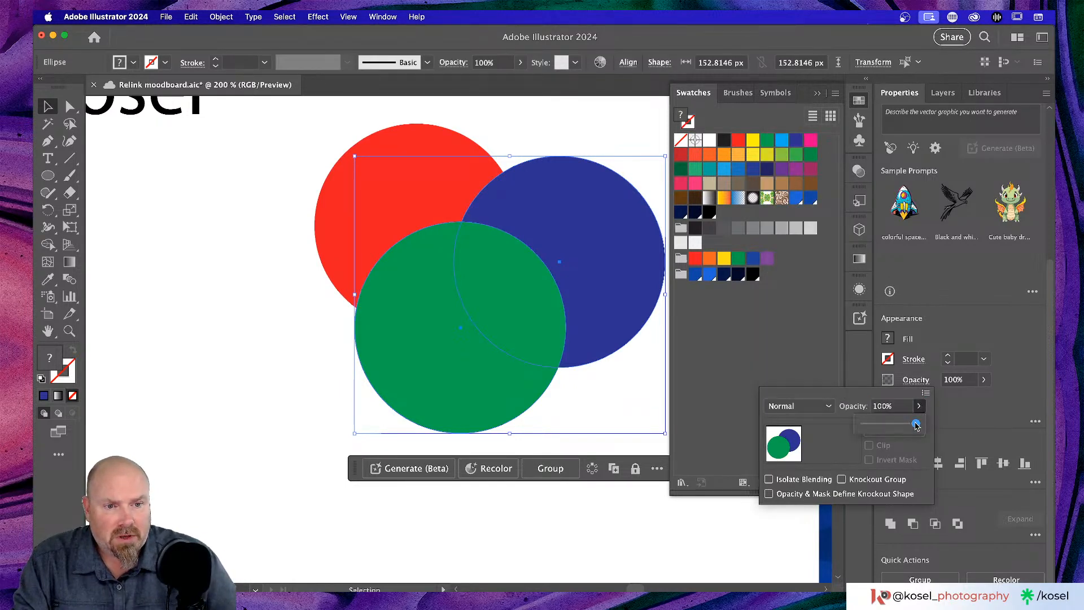
left_click_drag(919, 424, 942, 428)
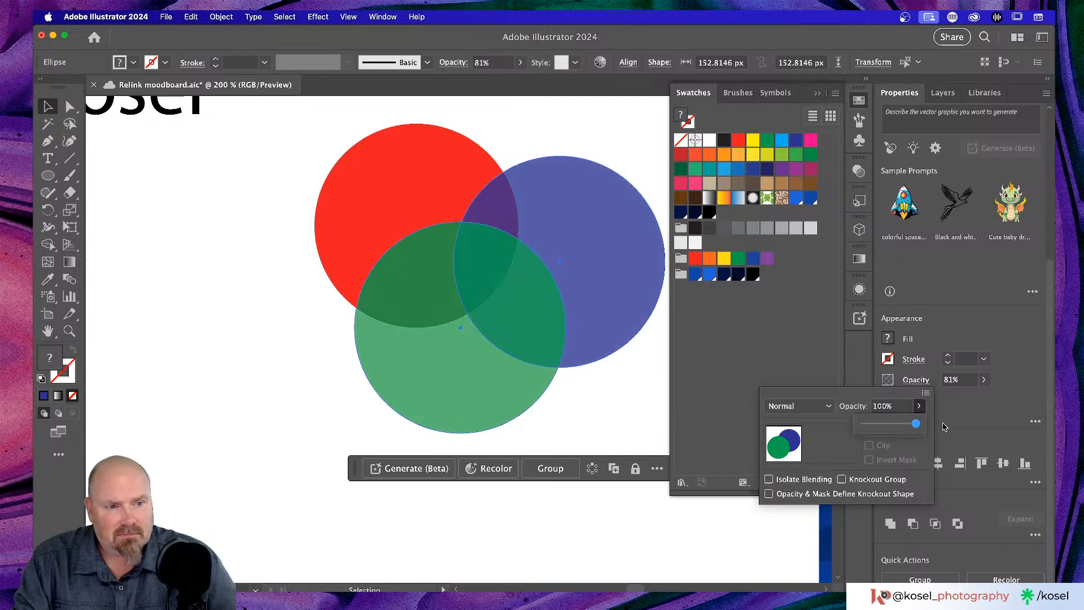
left_click(822, 407)
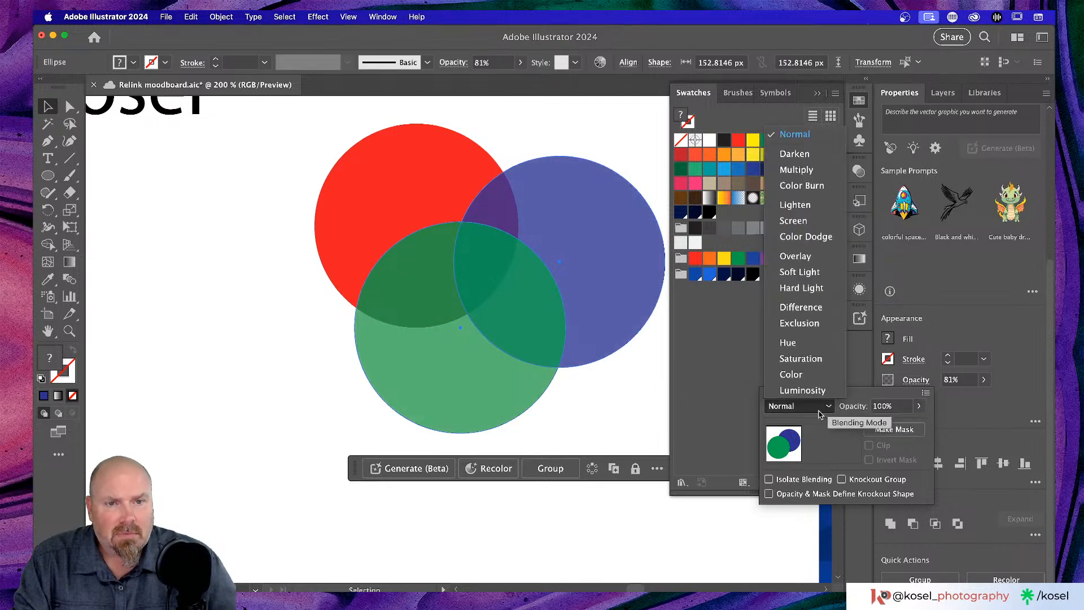
left_click(805, 220)
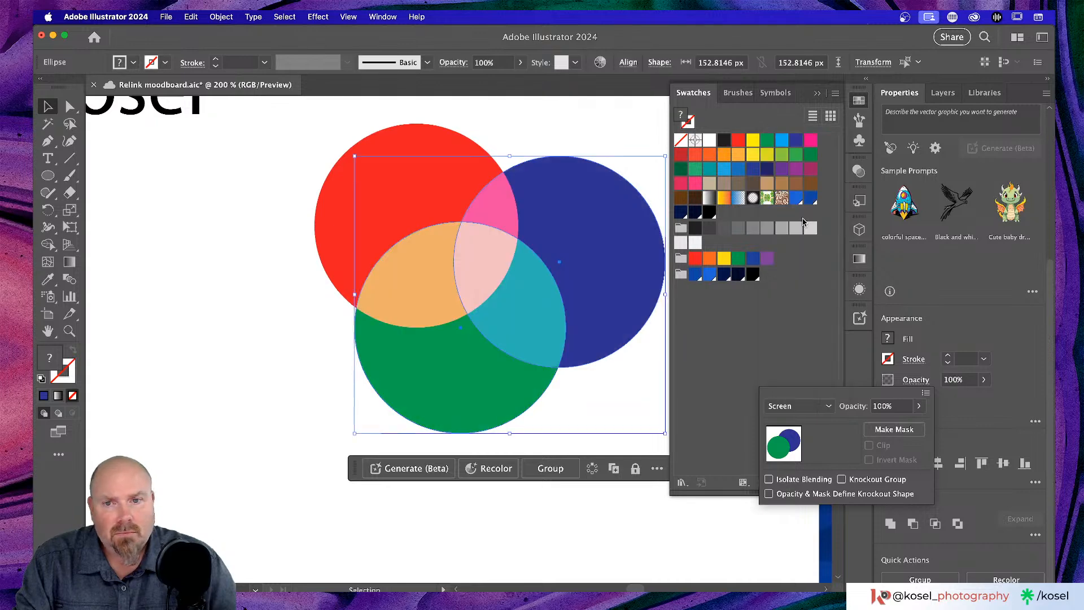
left_click(260, 327)
scroll(262, 327, "up", 3)
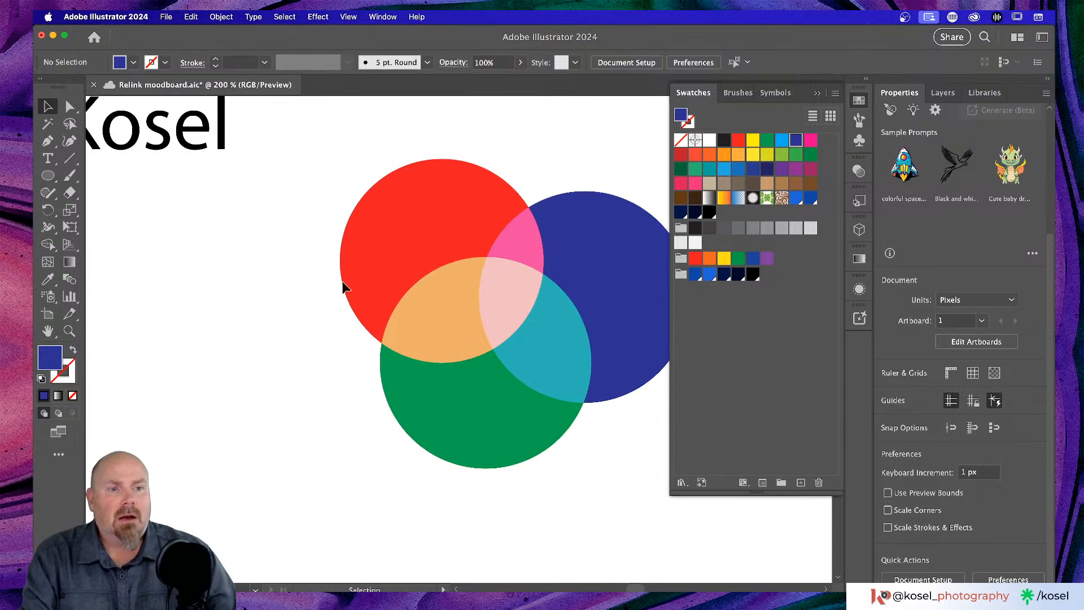
- Eyedrop the green circle's fill so that green becomes the current colour
scroll(367, 251, "right", 3)
scroll(367, 251, "right", 2)
scroll(367, 251, "up", 1)
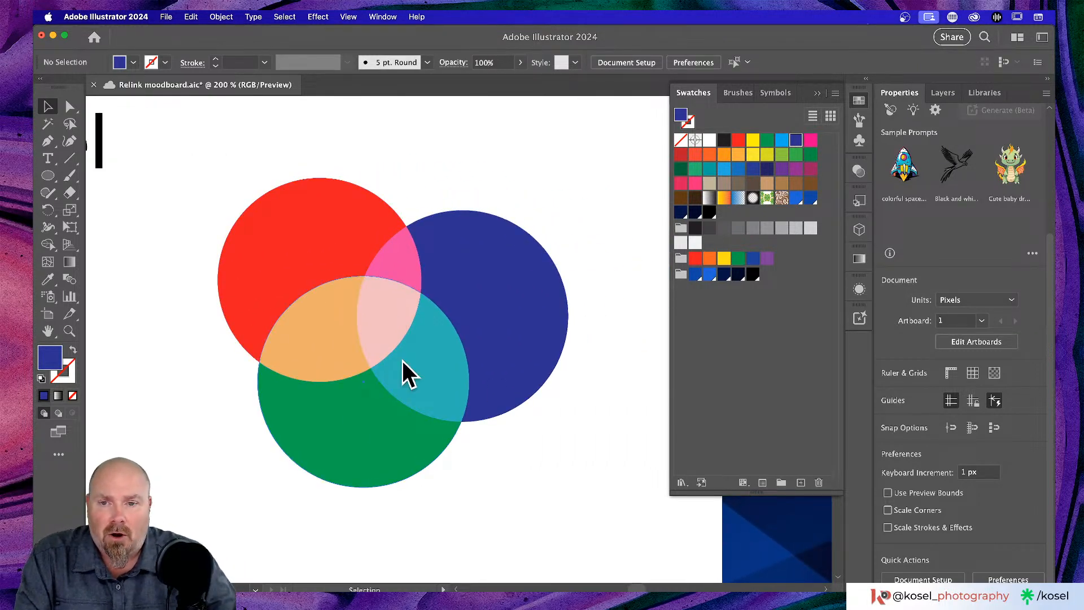
scroll(359, 398, "left", 2)
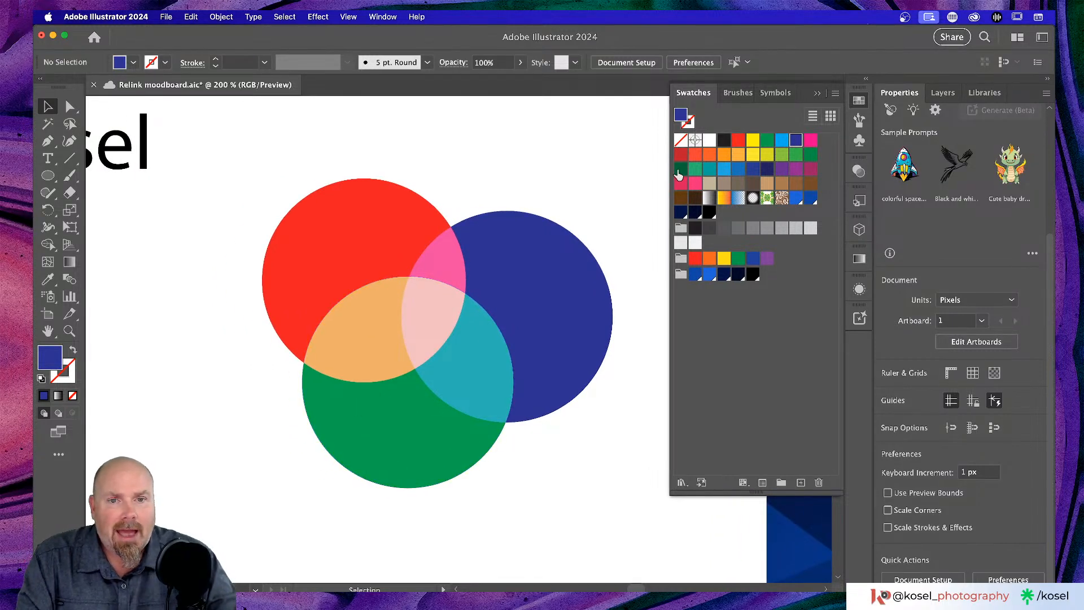
scroll(610, 356, "down", 2)
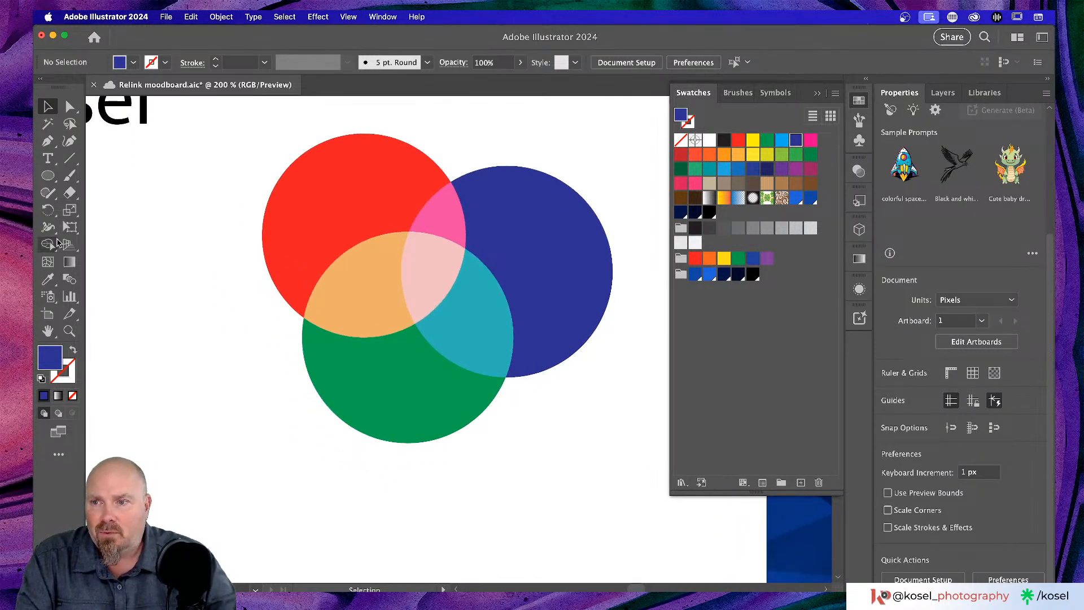
key("i")
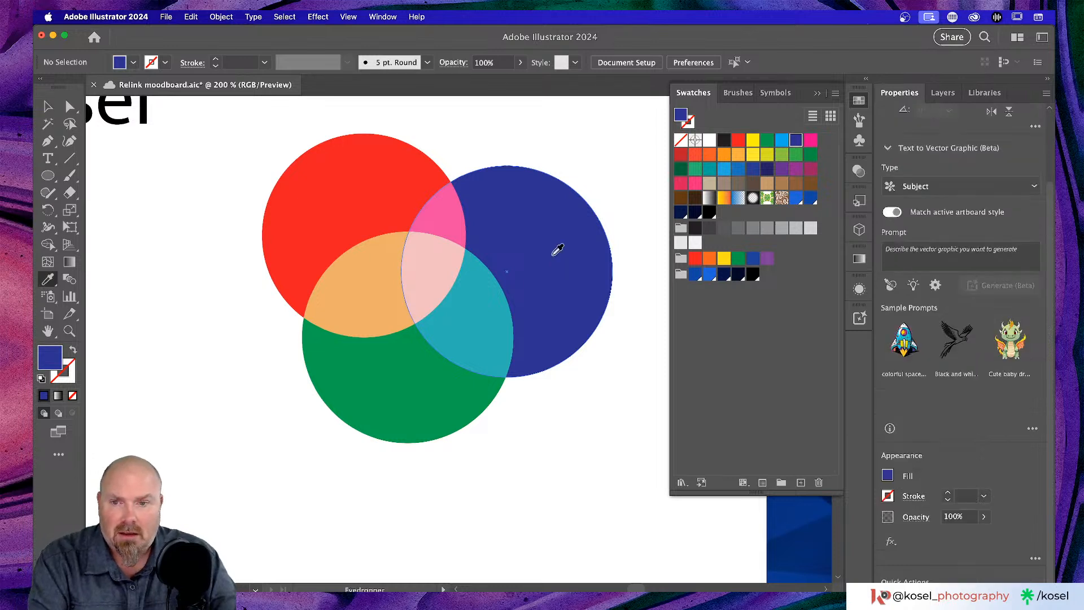
left_click(380, 289)
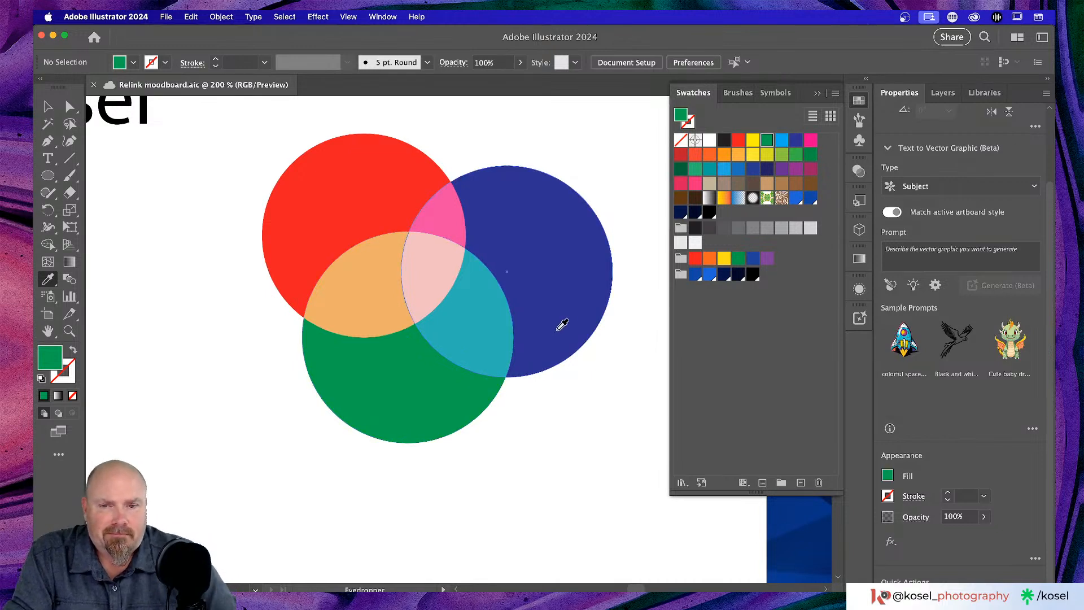
scroll(561, 323, "up", 3)
scroll(561, 323, "left", 2)
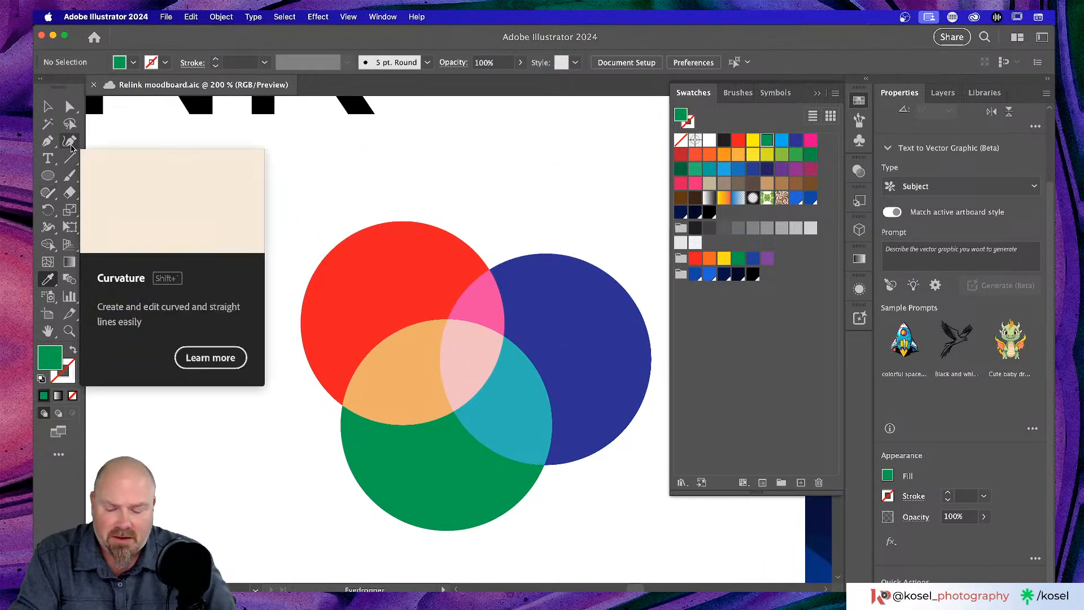
key("v")
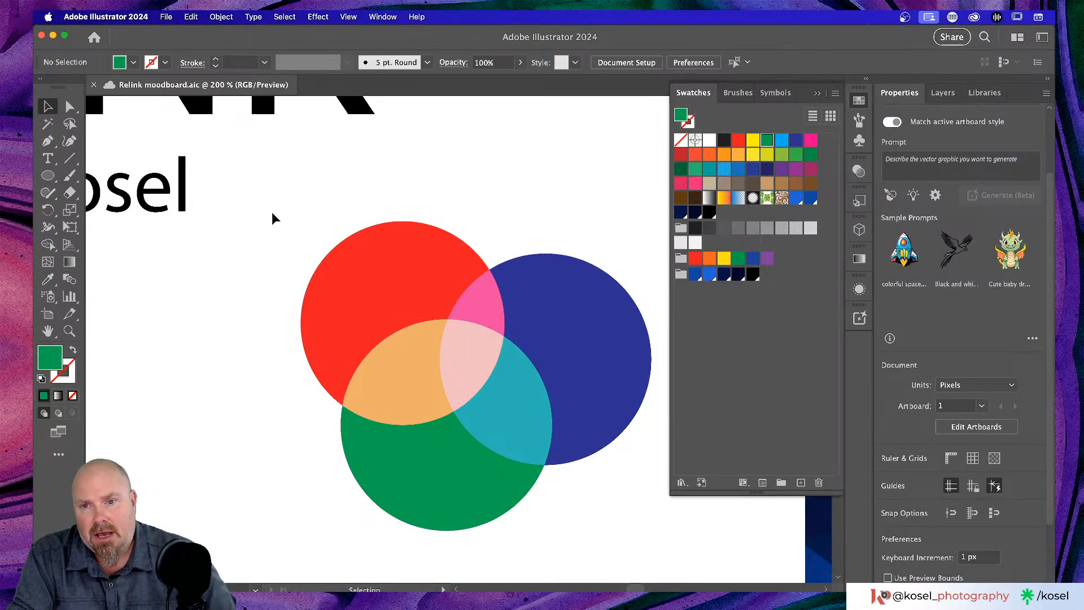
left_click_drag(271, 213, 637, 530)
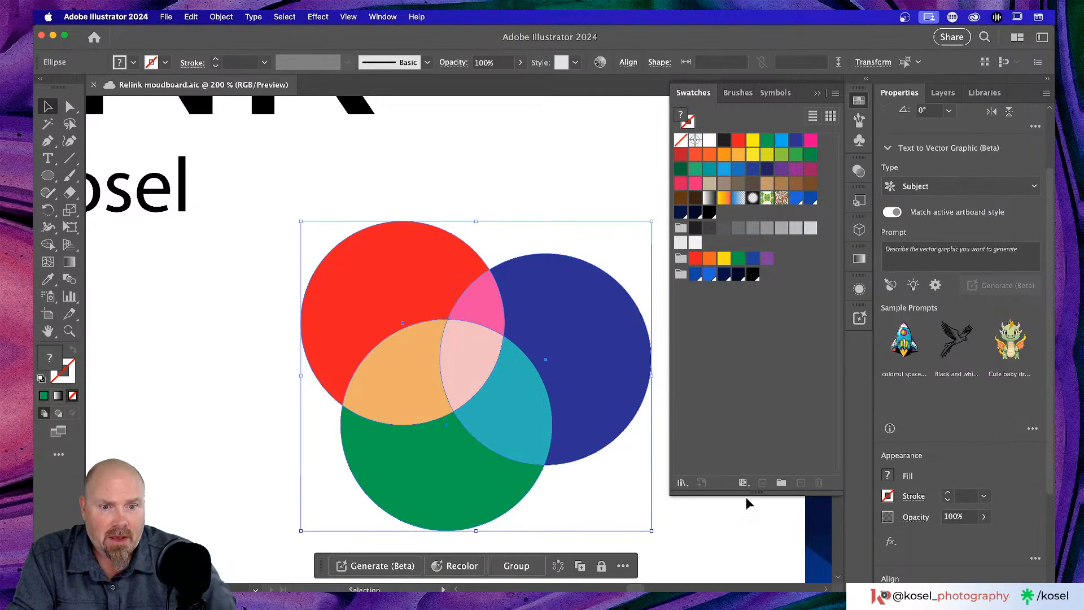
left_click(835, 94)
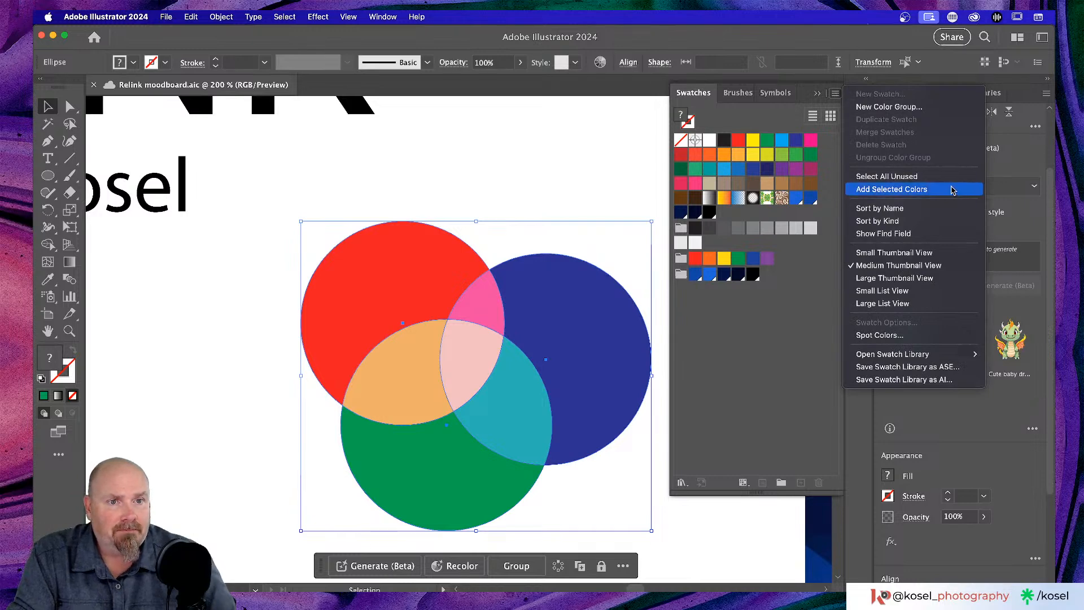
left_click(915, 191)
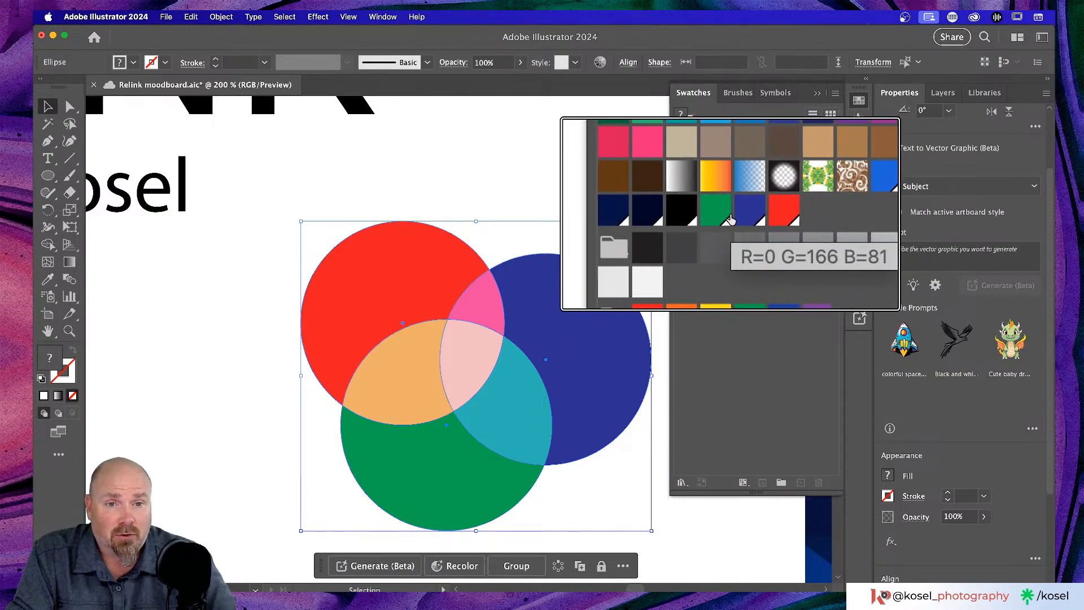
left_click(754, 214)
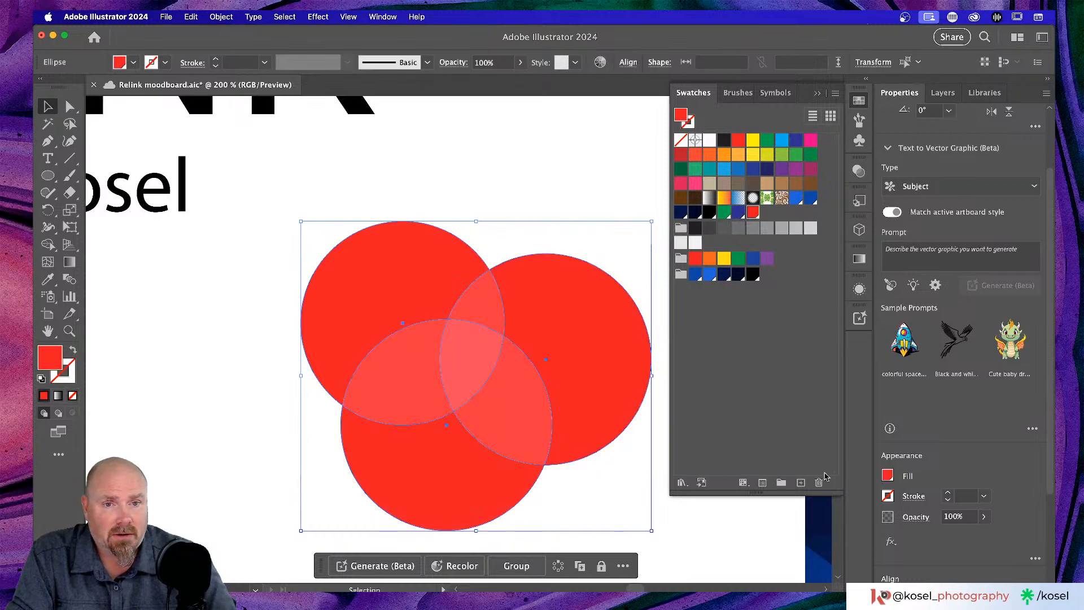
key("a")
key("super+z")
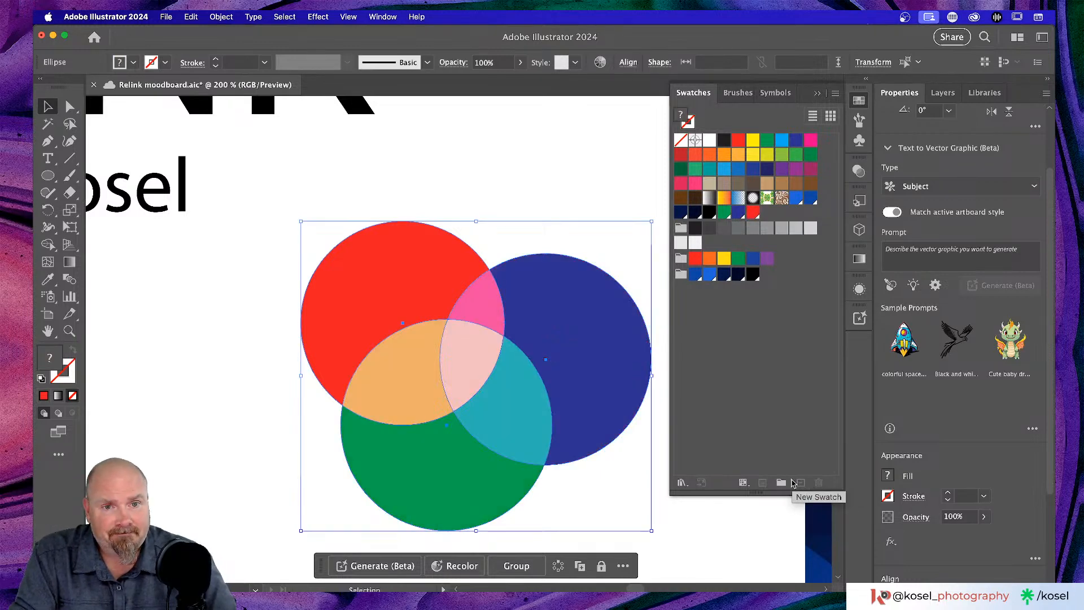
left_click(549, 164)
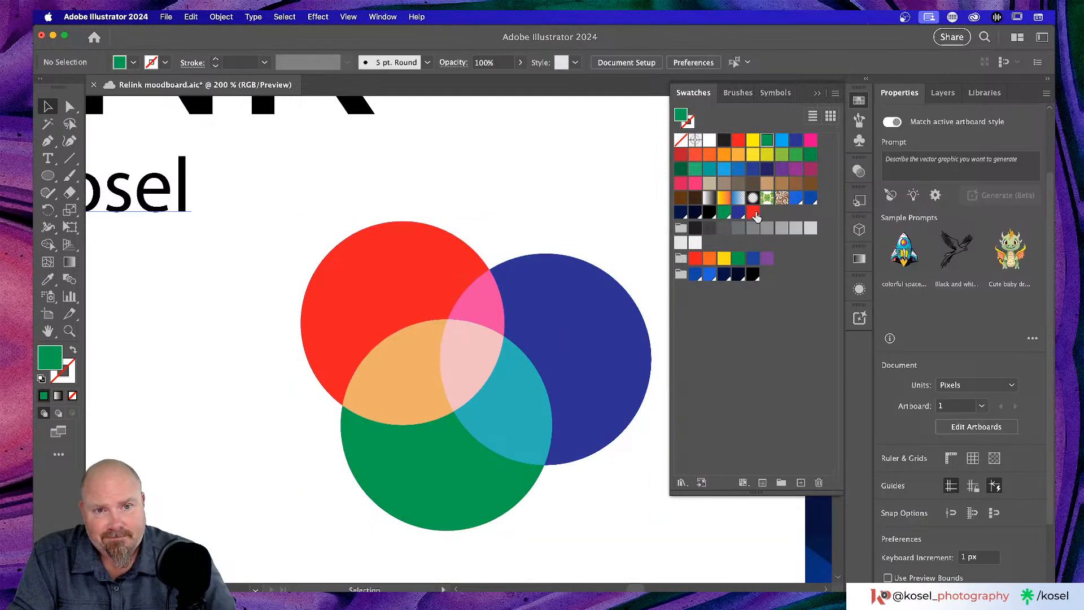
left_click(753, 213)
left_click(820, 484)
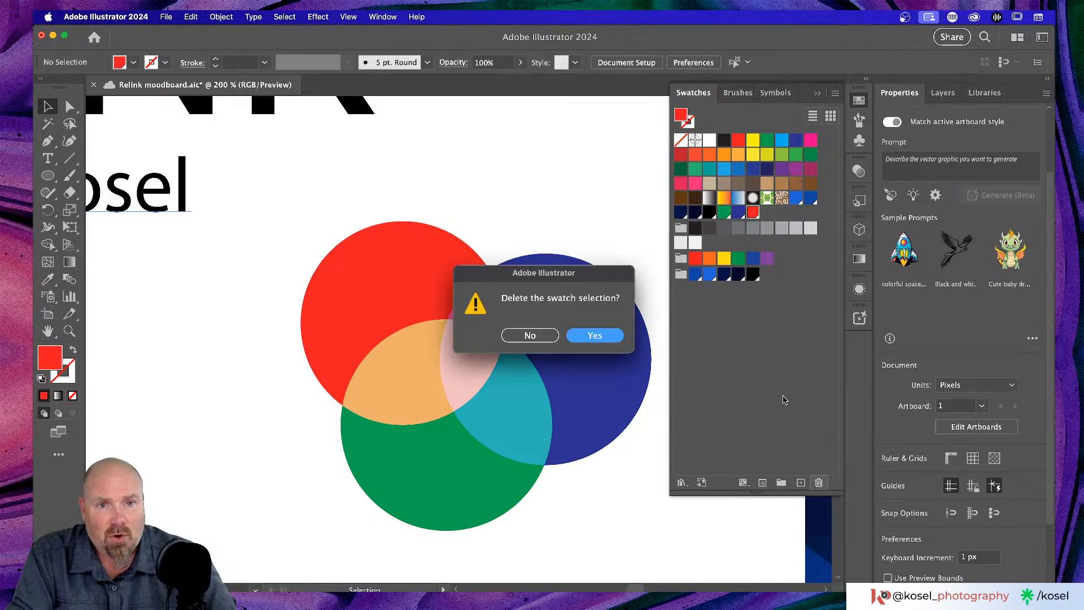
key("Return")
left_click(739, 213)
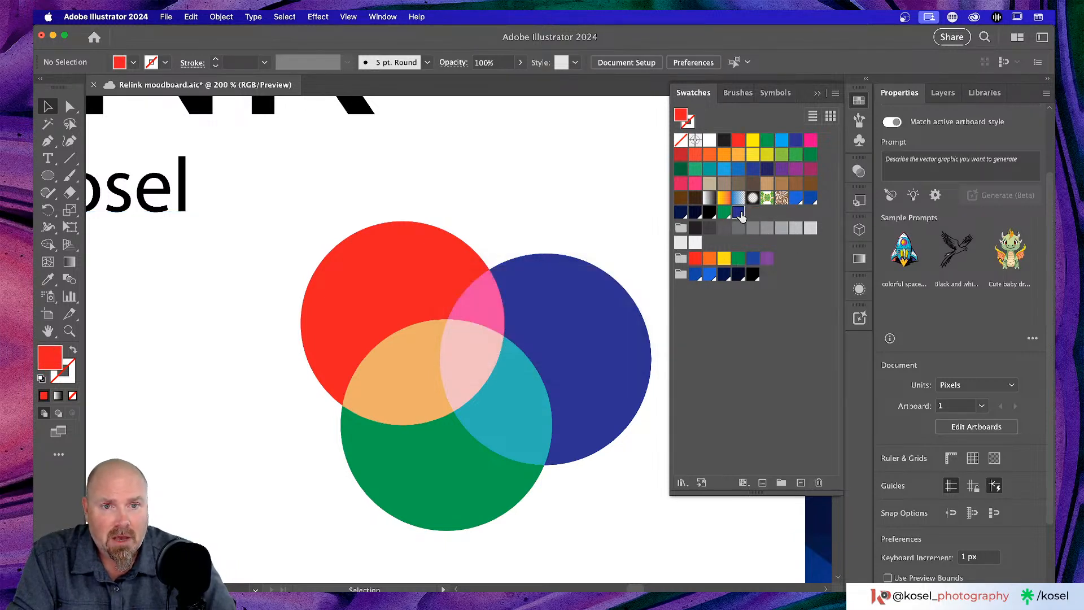
left_click(820, 483)
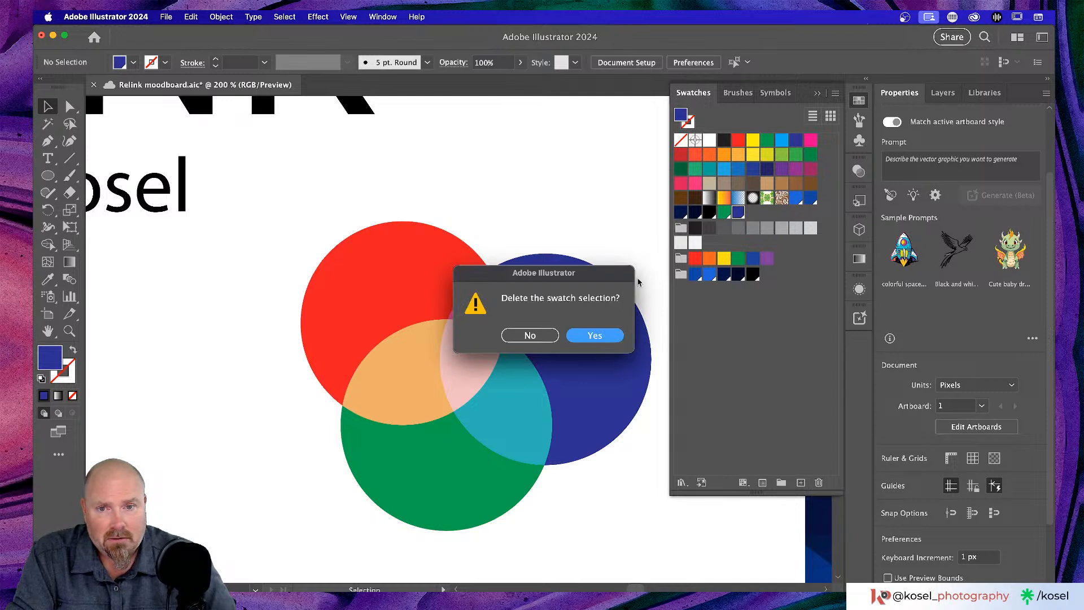
left_click(605, 336)
left_click(729, 213)
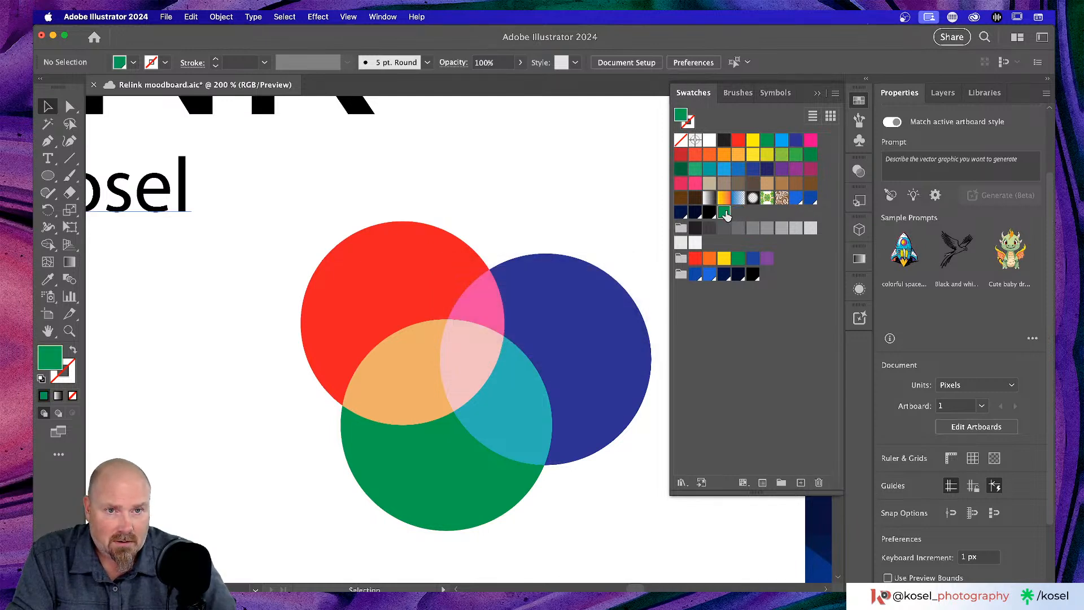
left_click(820, 482)
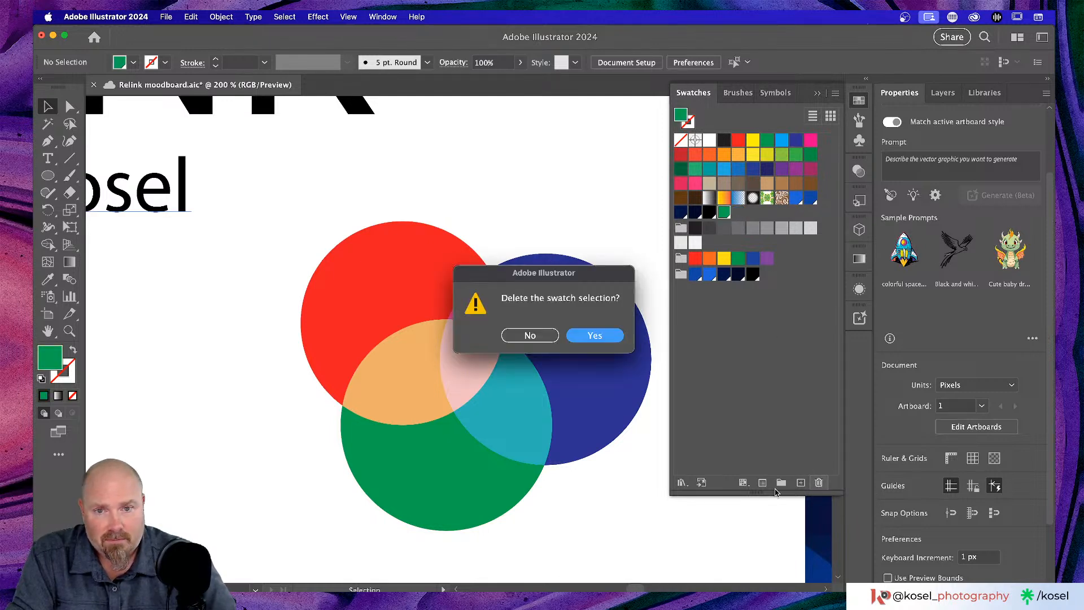
left_click(598, 336)
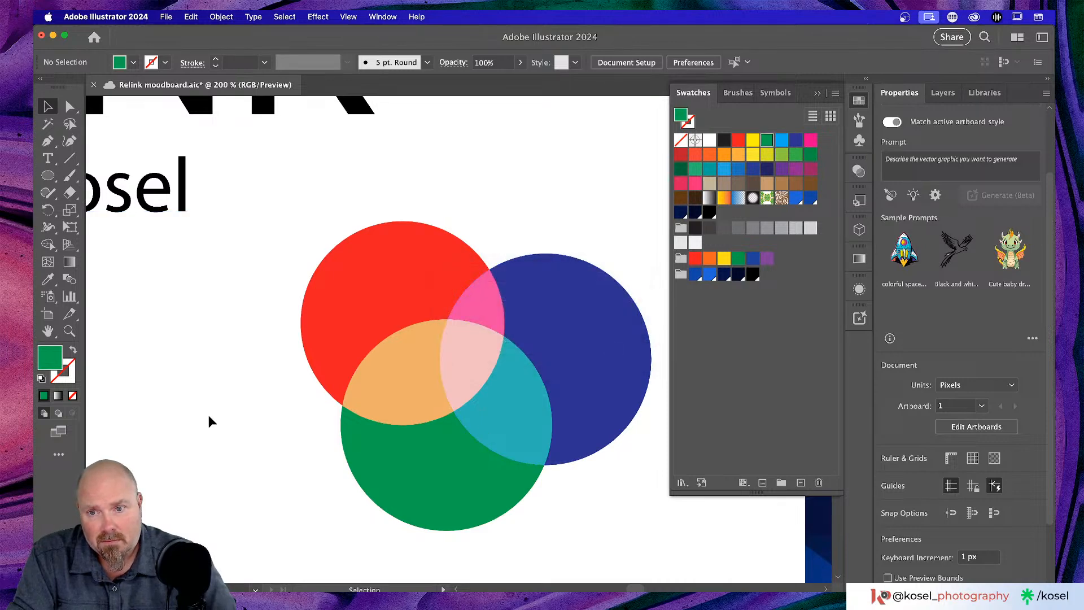
scroll(215, 422, "left", 2)
scroll(215, 422, "down", 3)
scroll(214, 416, "right", 1)
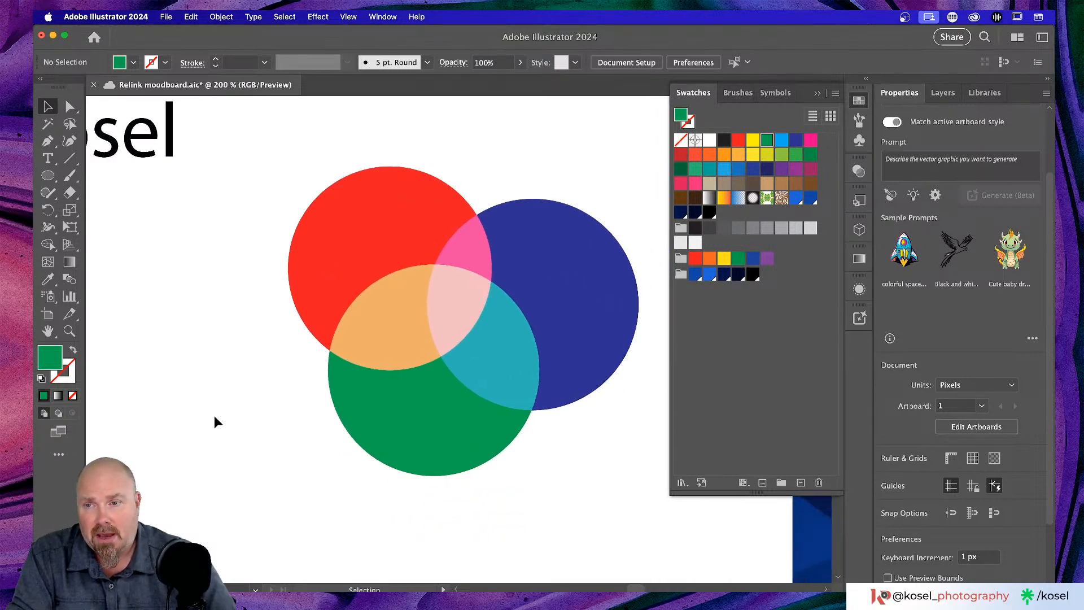
key("super+minus")
key("super+minus")
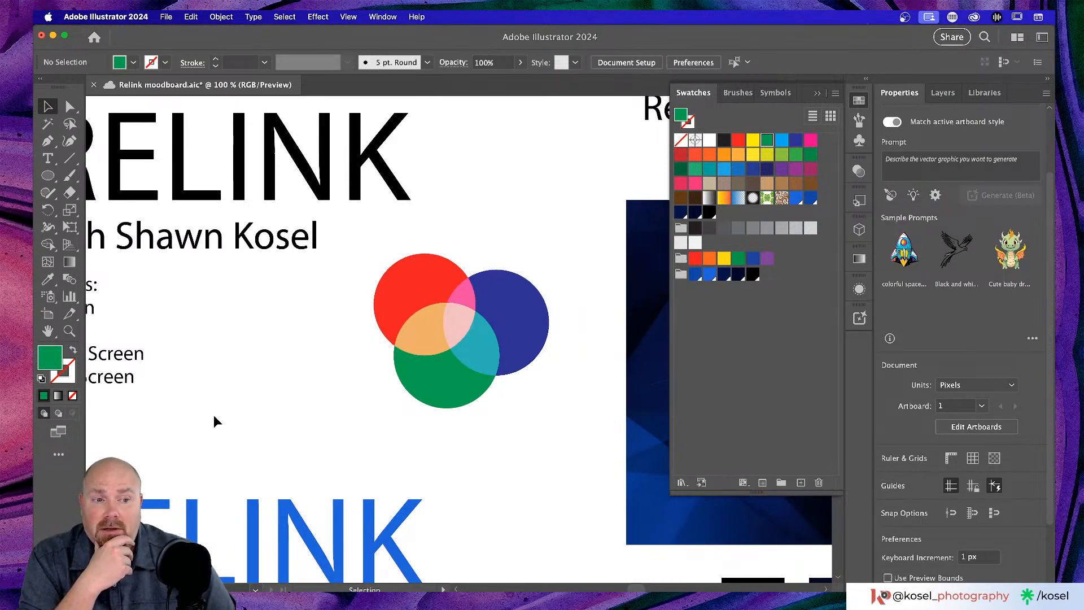
left_click_drag(354, 244, 575, 447)
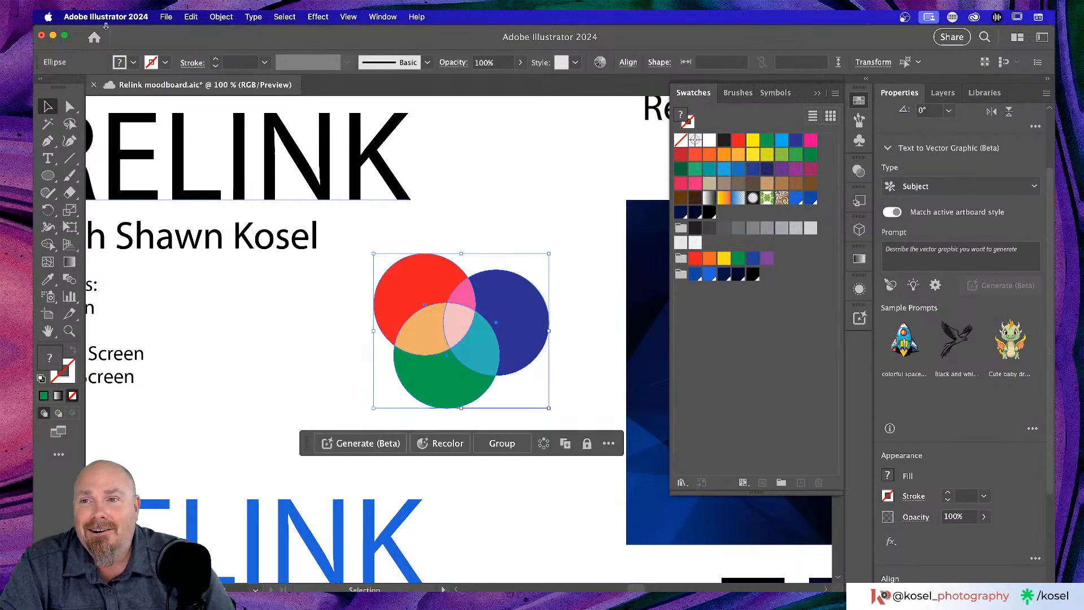
left_click(221, 19)
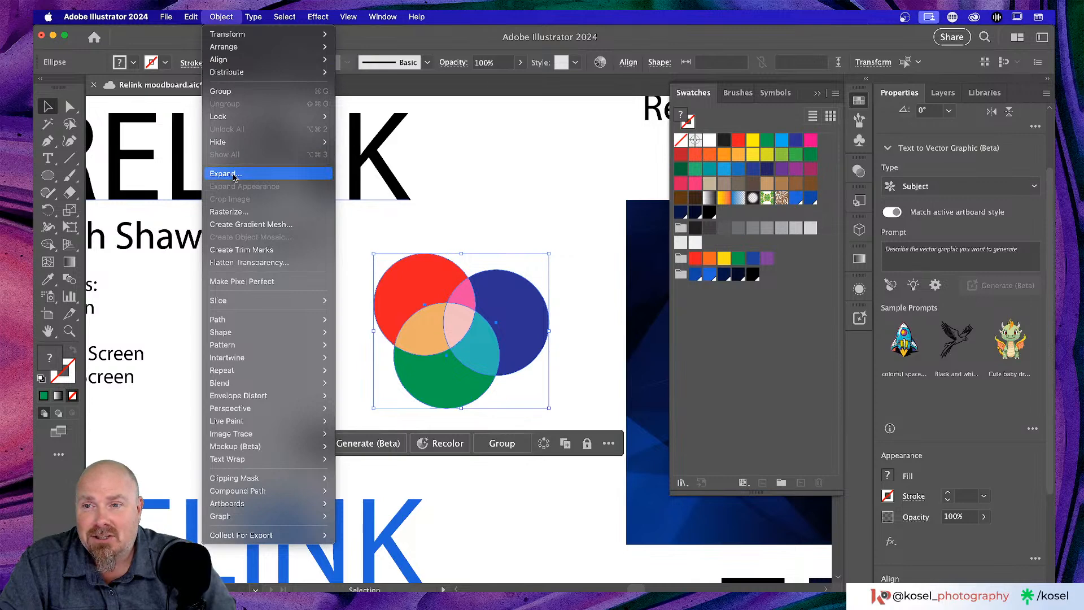
key("Escape")
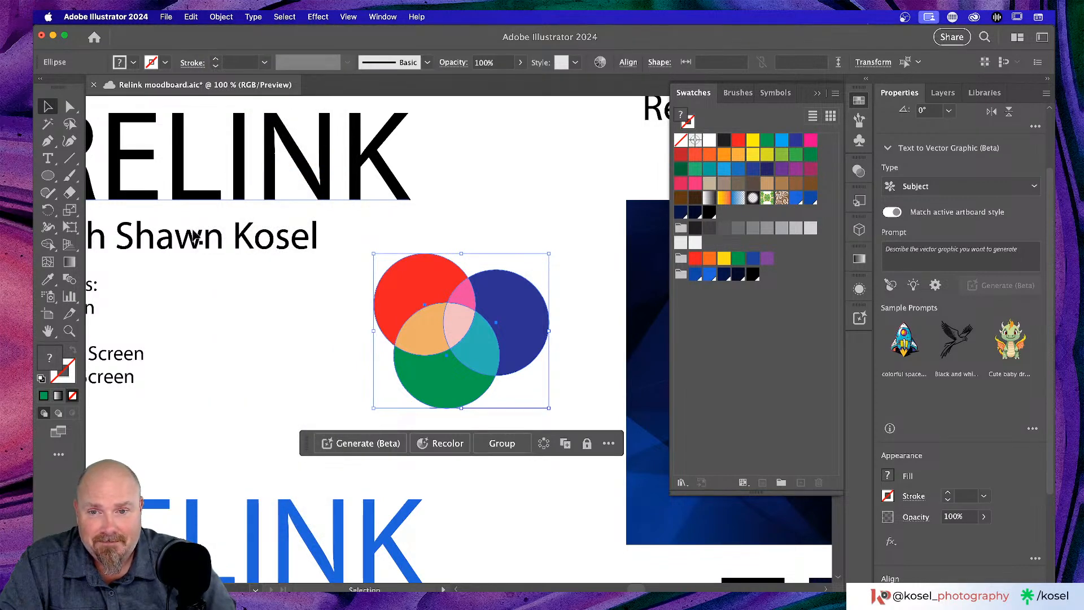
left_click(321, 369)
left_click(410, 279)
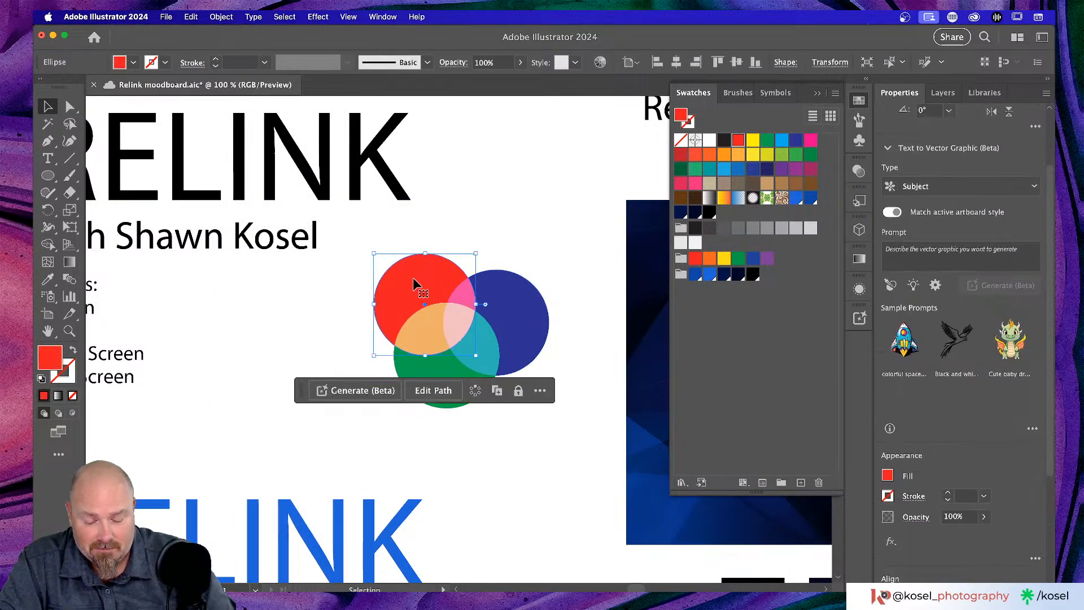
scroll(412, 277, "up", 2)
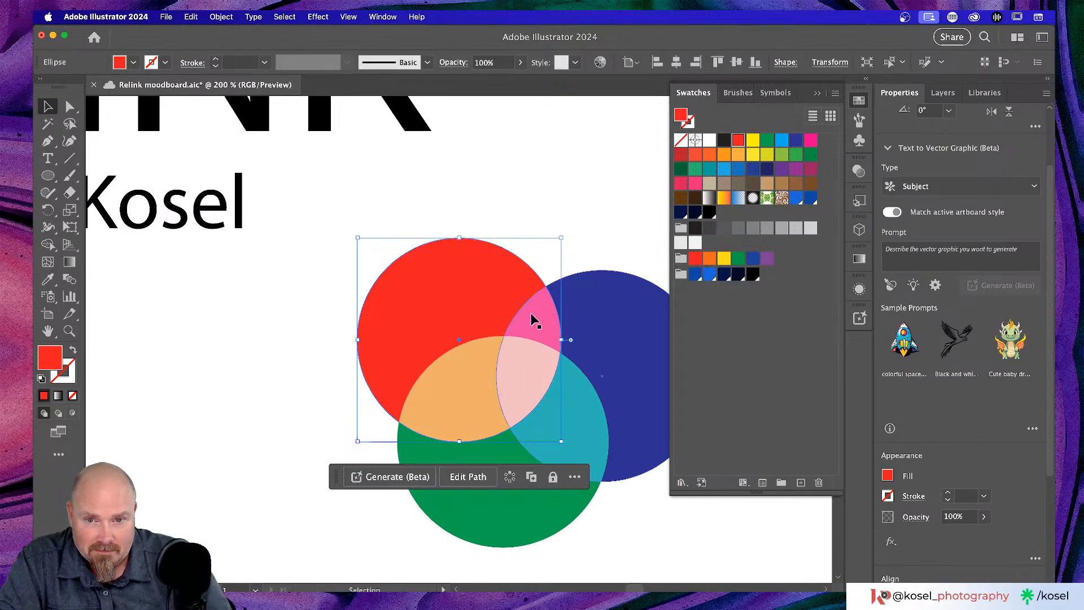
left_click(534, 331)
left_click(521, 215)
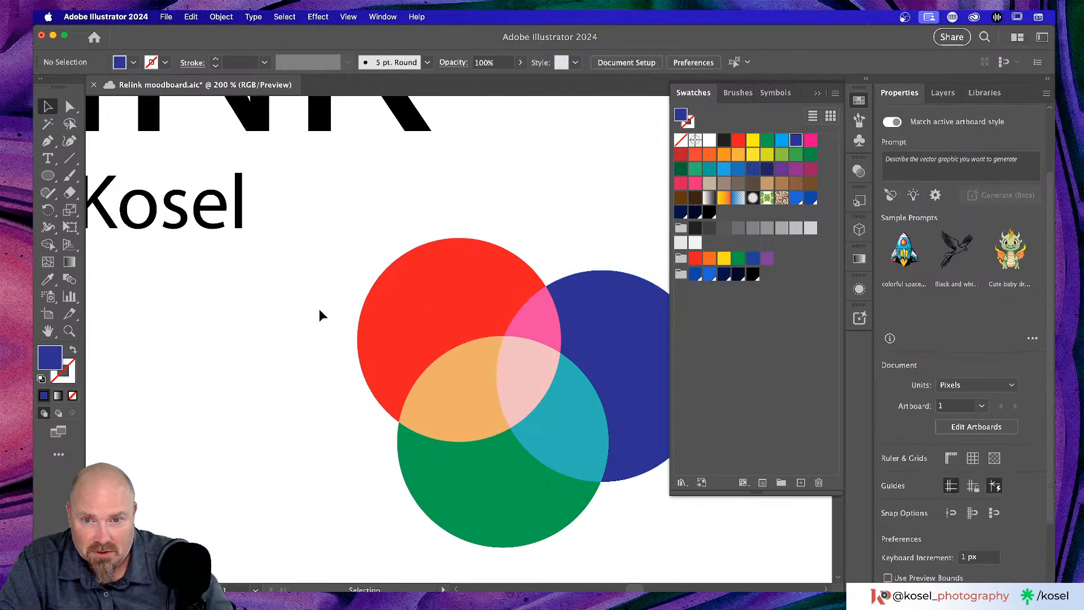
left_click_drag(319, 313, 423, 452)
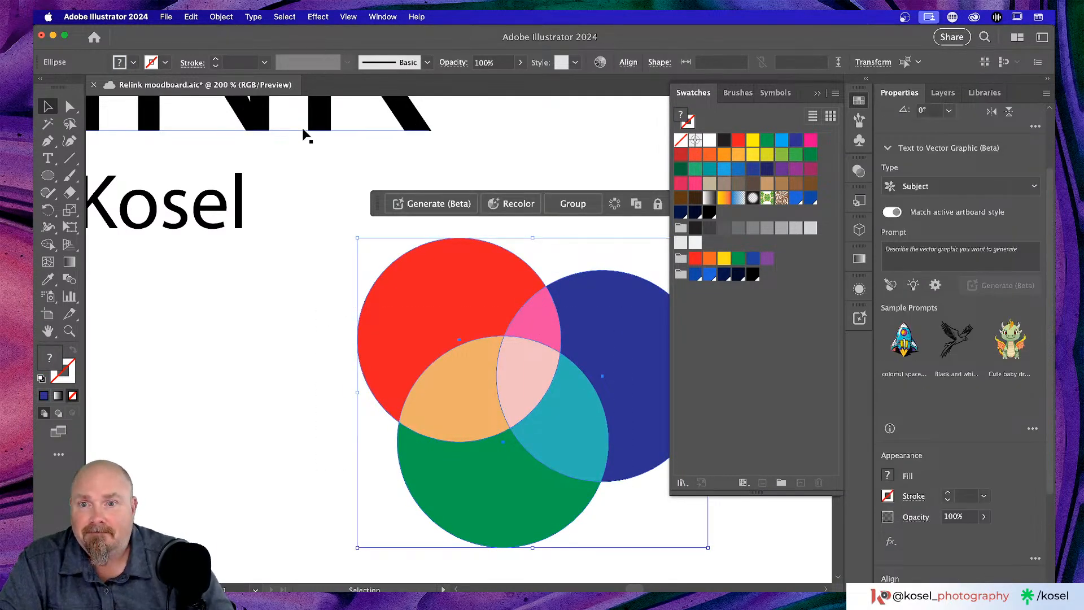
left_click(222, 16)
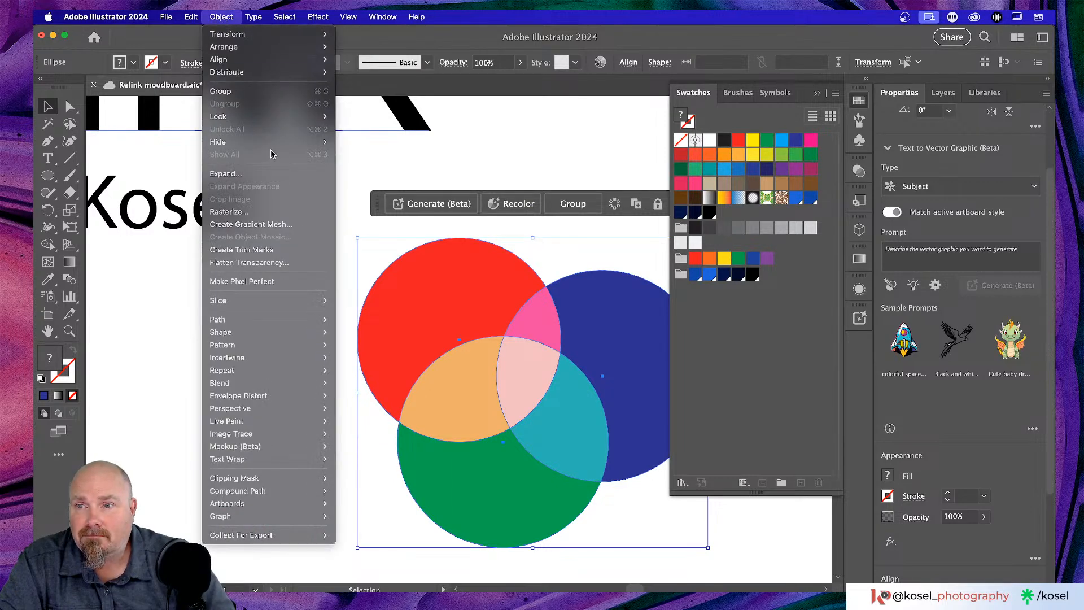
left_click(249, 175)
scroll(256, 297, "right", 5)
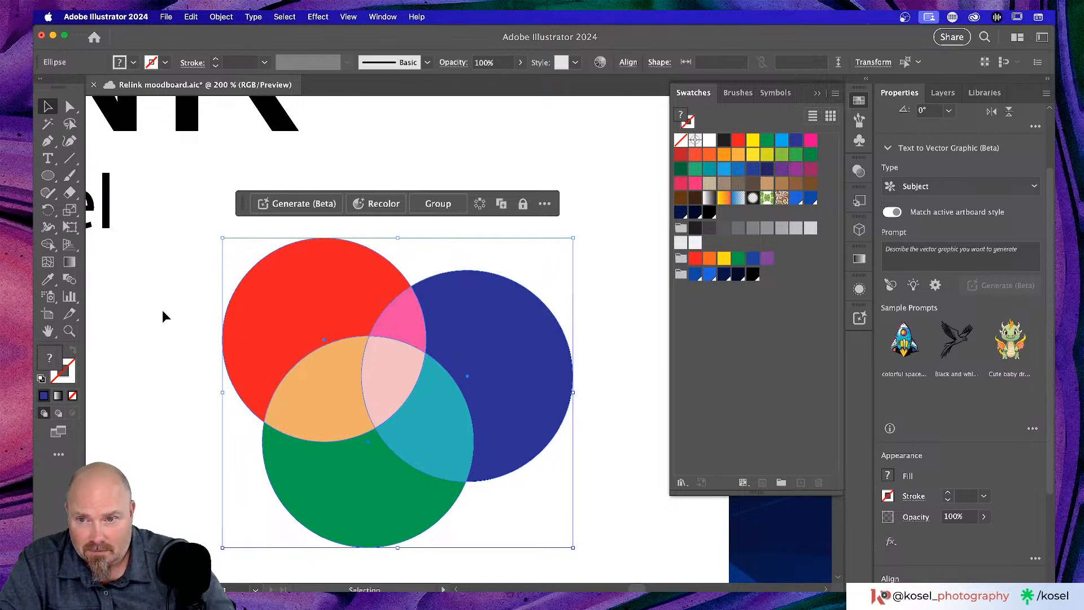
left_click(191, 309)
left_click(275, 303)
left_click(403, 325)
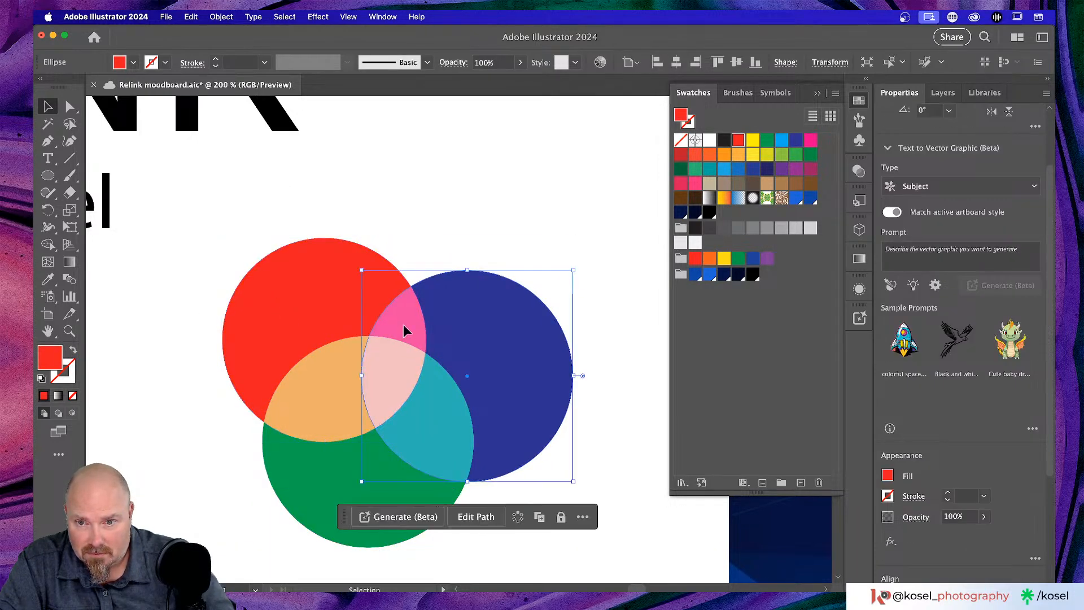
scroll(497, 226, "down", 3)
scroll(497, 226, "left", 2)
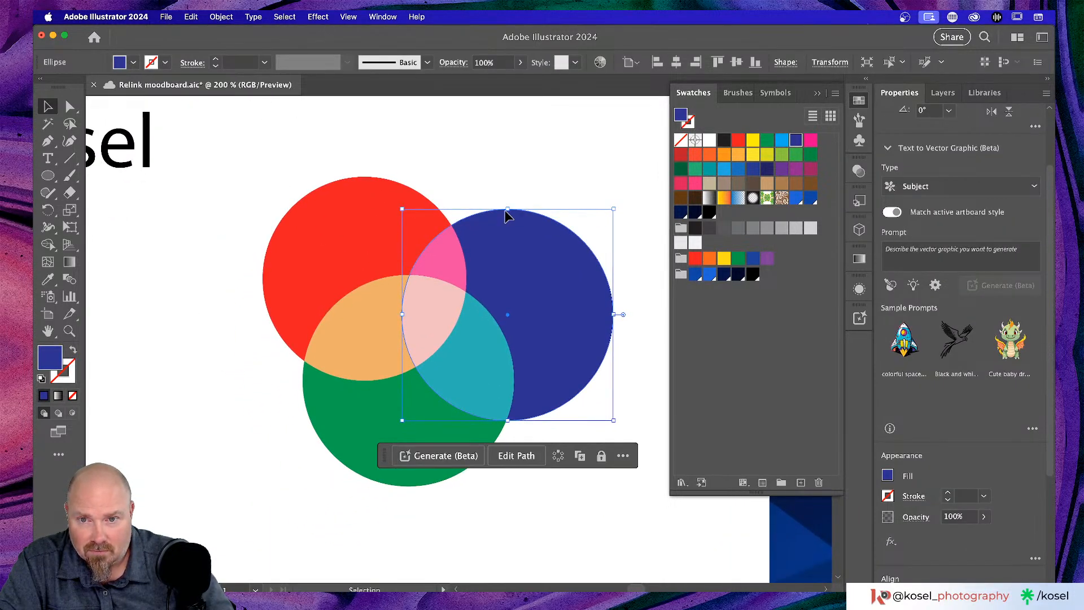
left_click(166, 322)
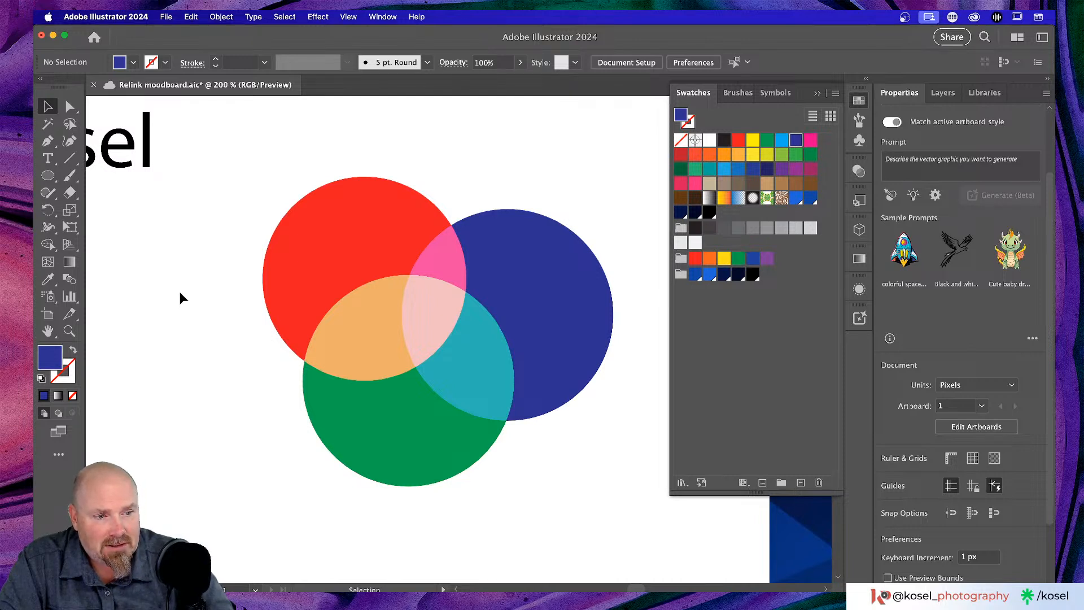
left_click_drag(240, 209, 614, 491)
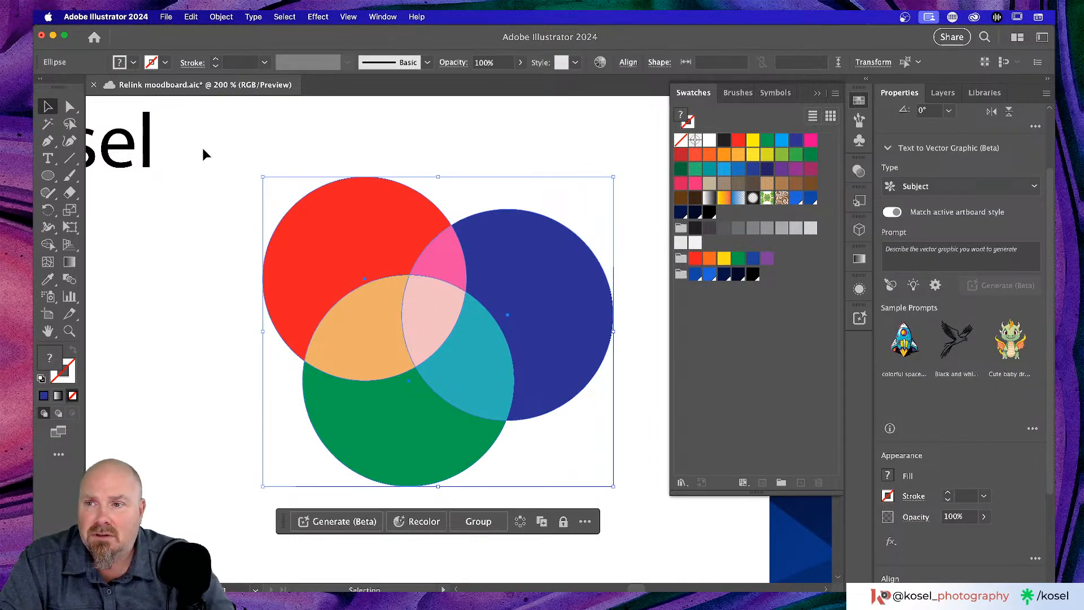
left_click(199, 17)
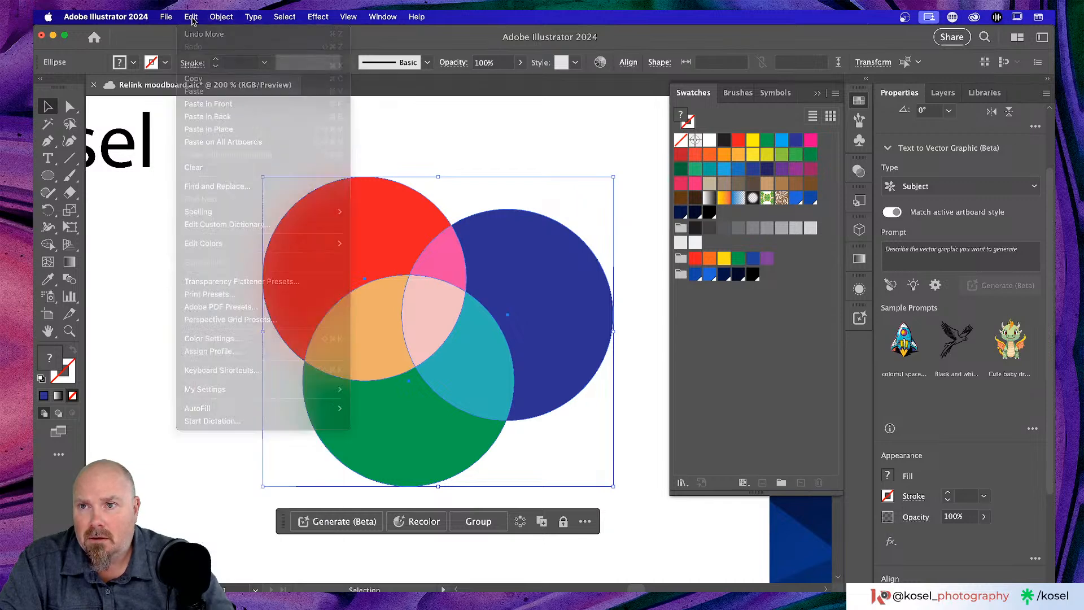
left_click(202, 17)
left_click(223, 17)
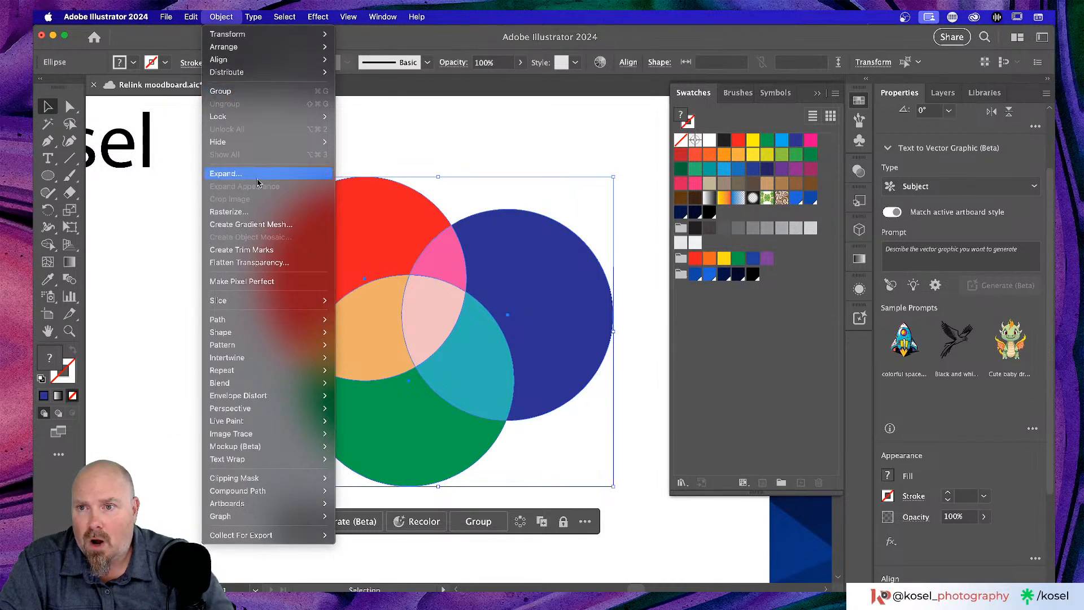
key("Escape")
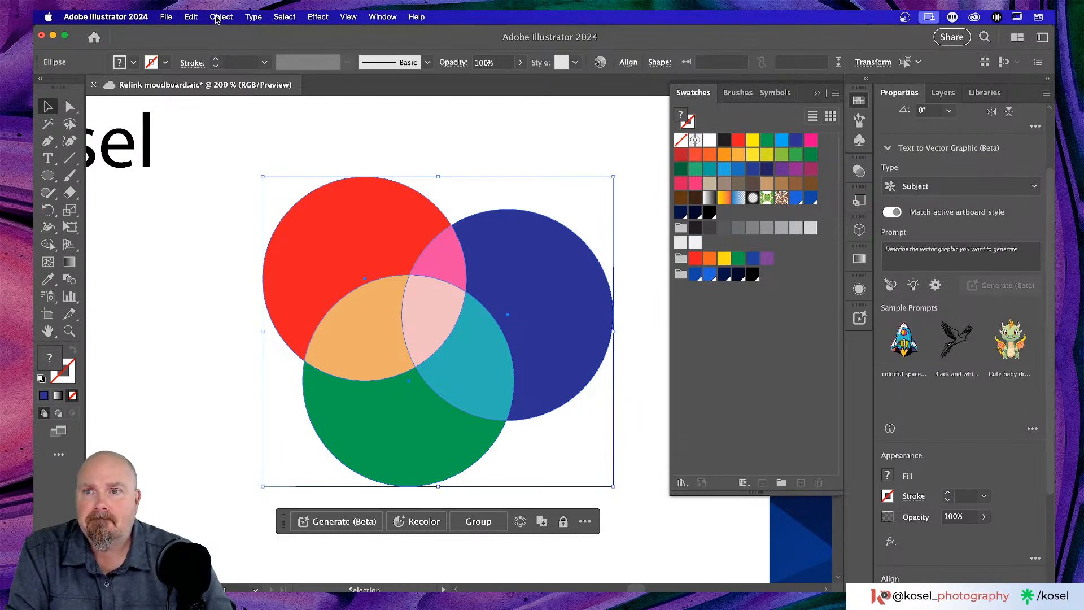
left_click(222, 17)
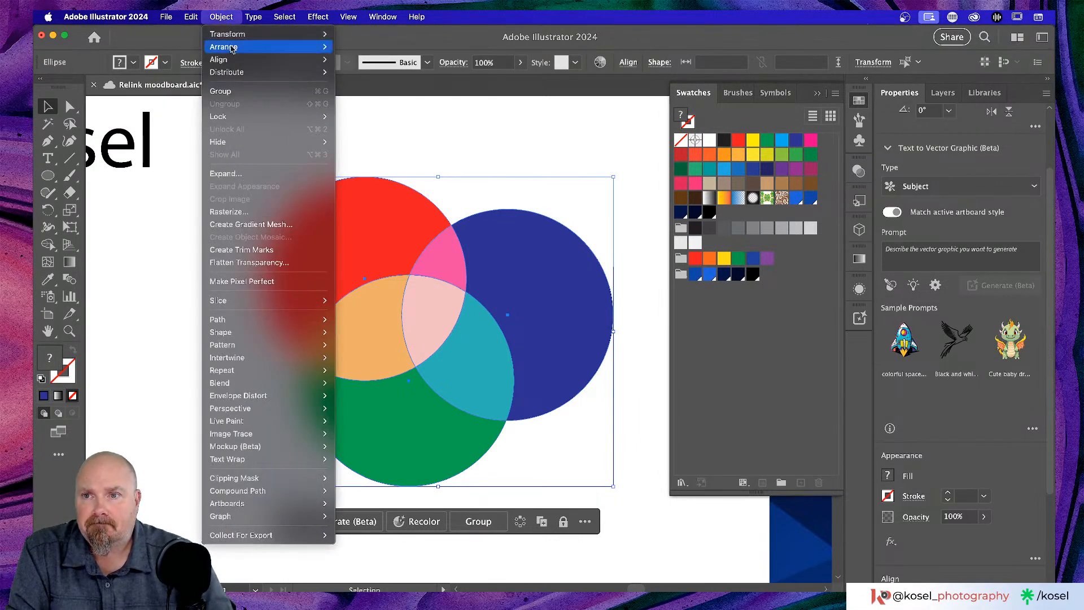
left_click(229, 175)
left_click(169, 268)
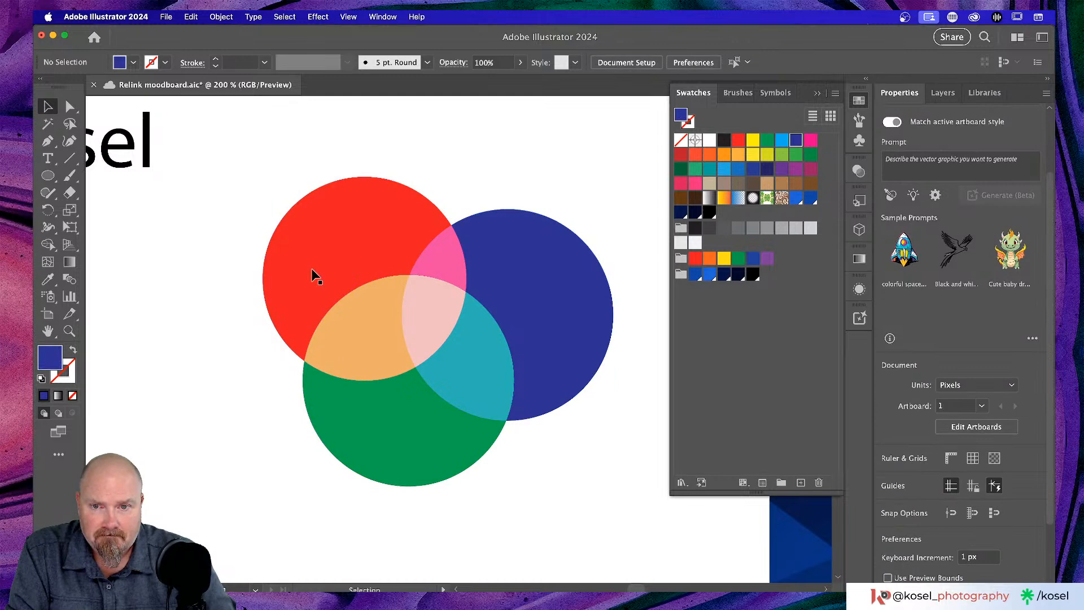
left_click(436, 249)
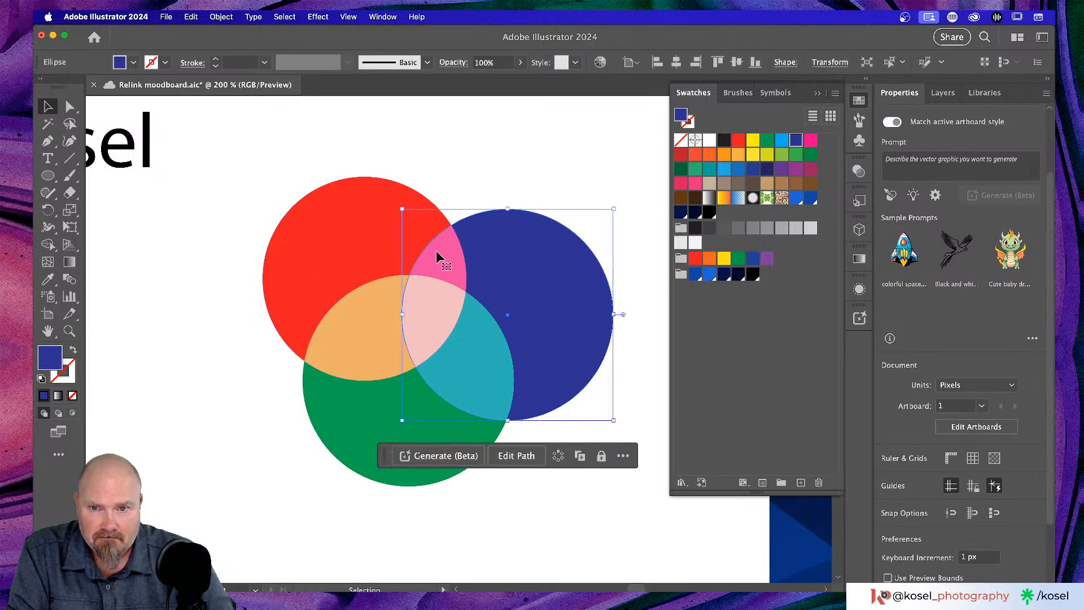
left_click(521, 195)
key("super+minus")
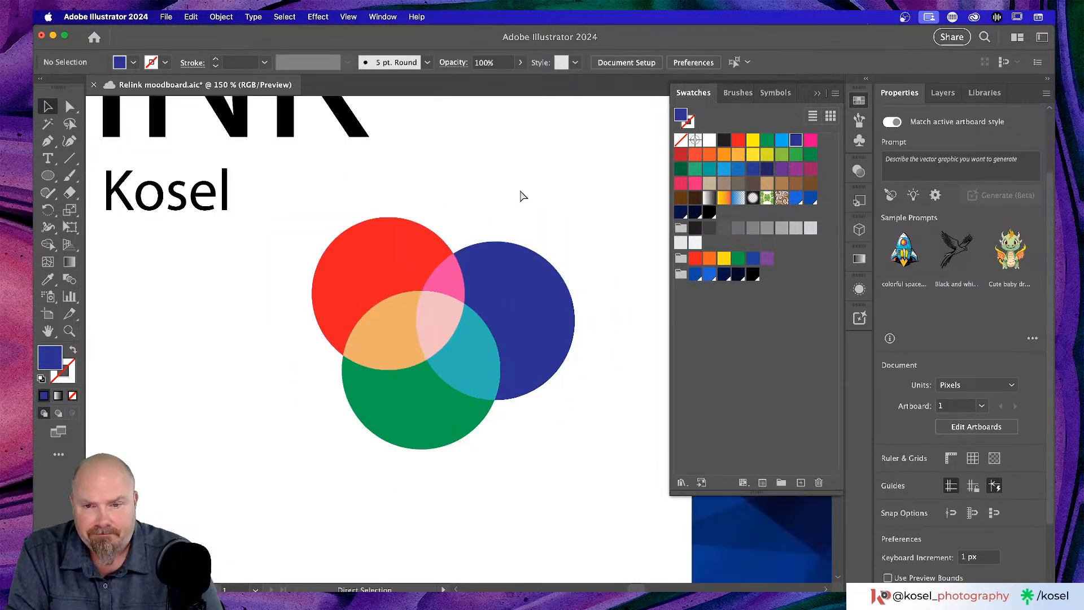
key("super+minus")
key("super+minus")
key("super+minus")
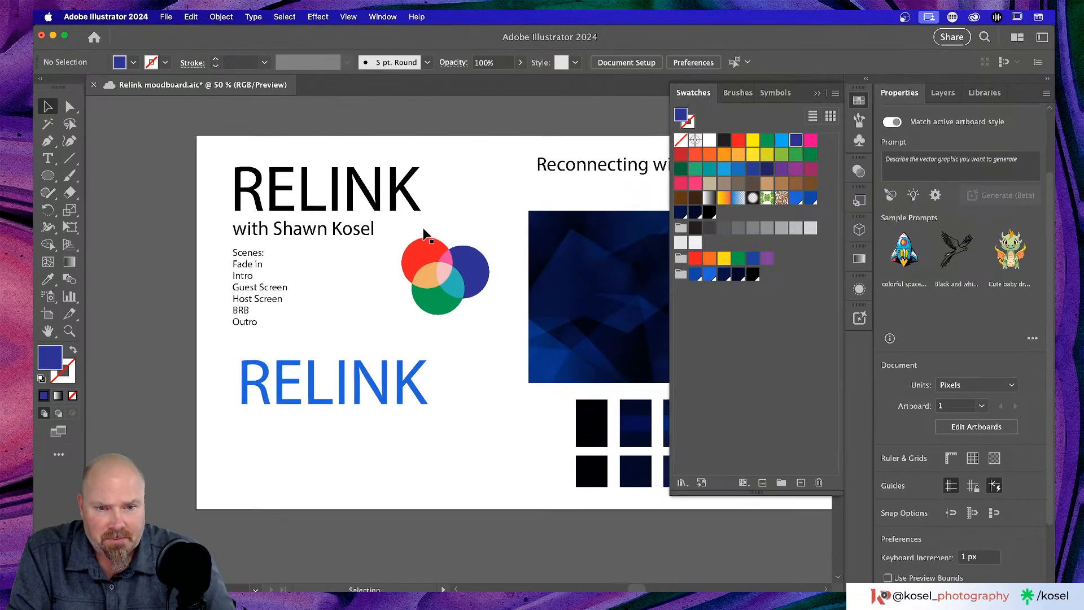
- In the Libraries panel, go back to the library list and open the Relink library
scroll(426, 233, "right", 10)
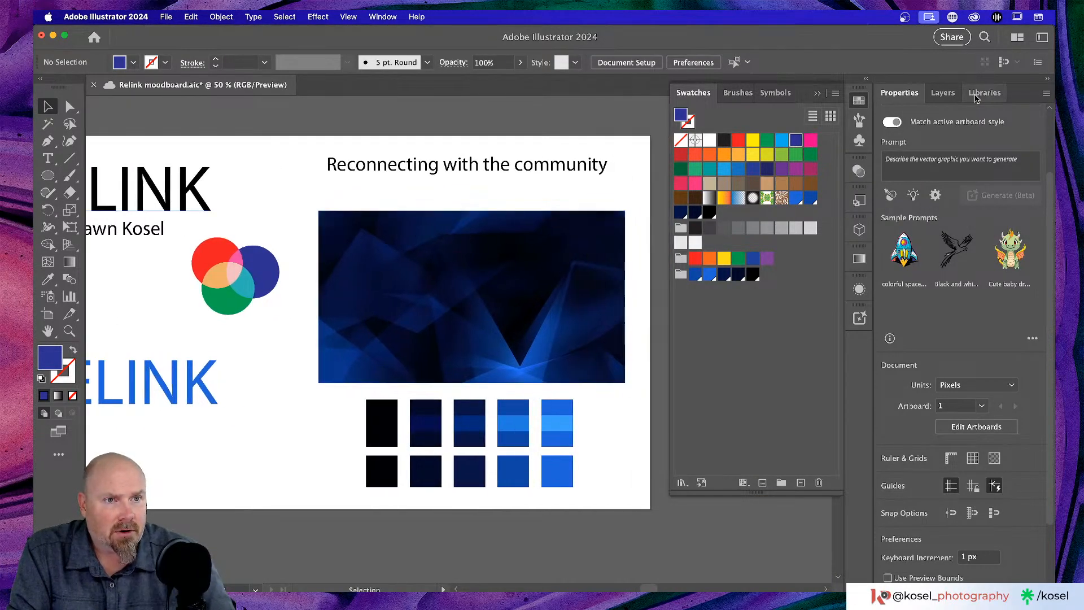
left_click(978, 96)
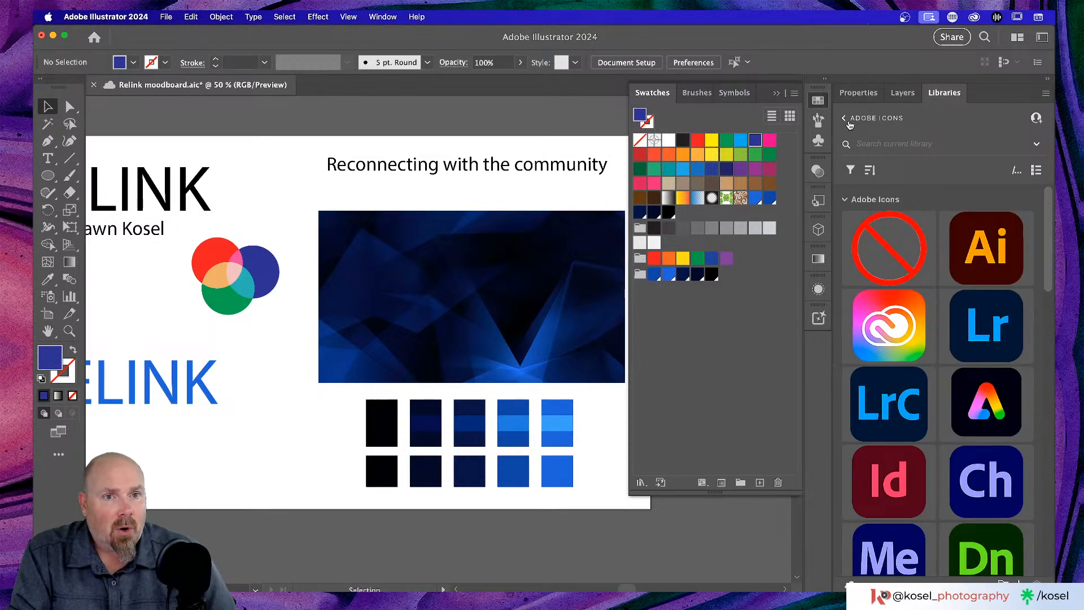
left_click(845, 117)
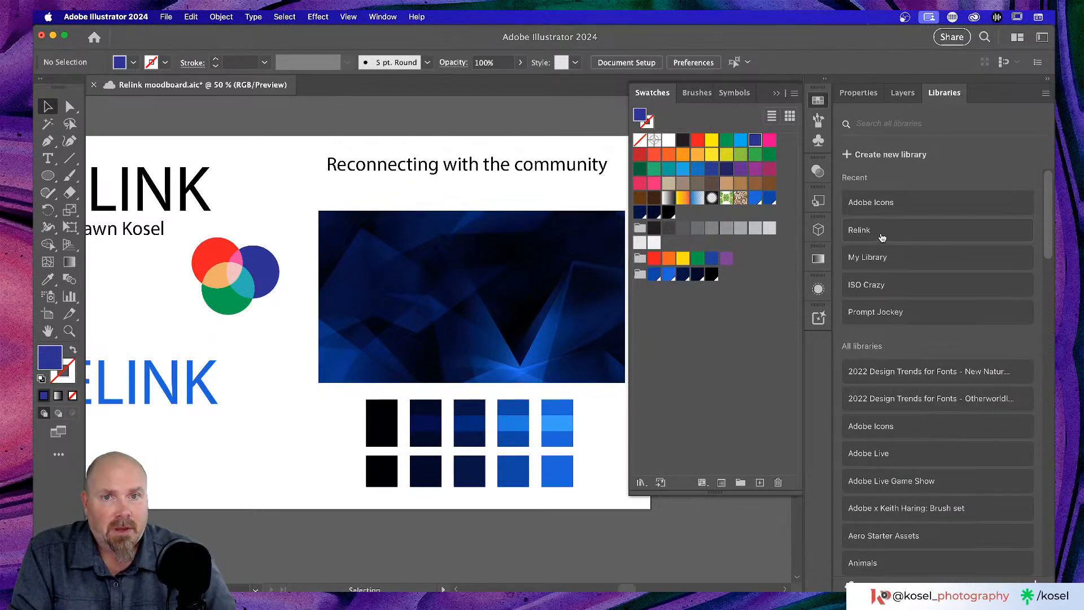
left_click(883, 237)
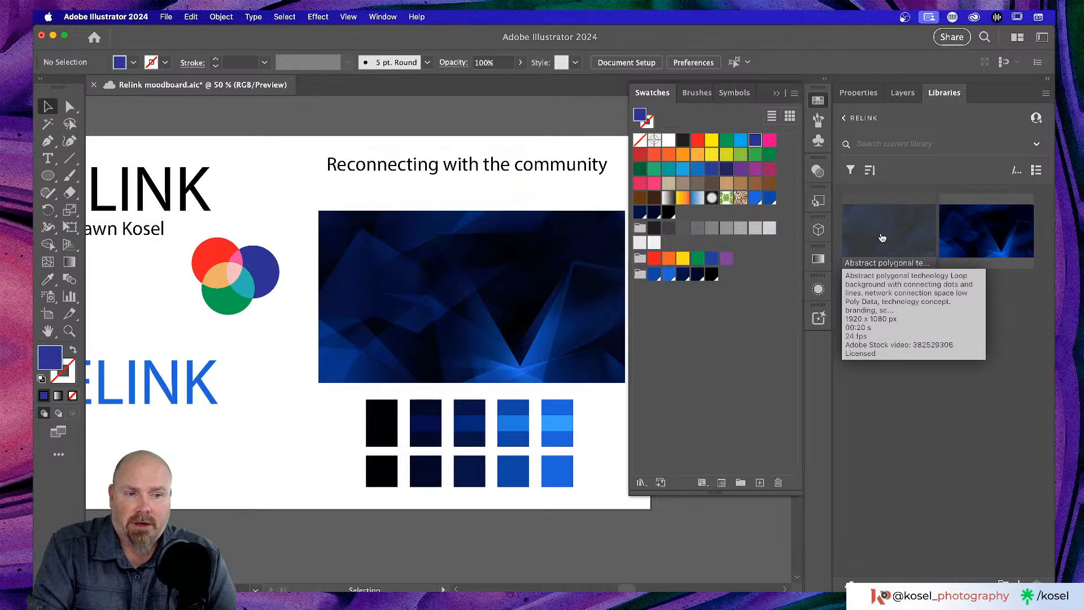
key("super+Tab")
key("super+Tab")
key("super+Tab")
key("super+Tab")
key("super+Tab")
key("super+Tab")
key("super+Tab")
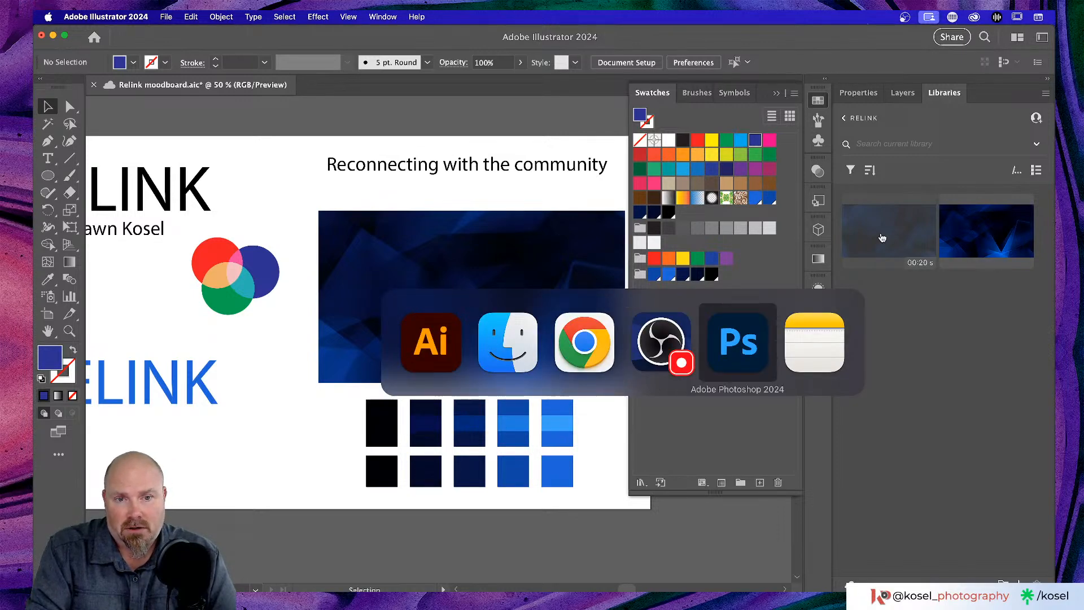
key("super+Tab")
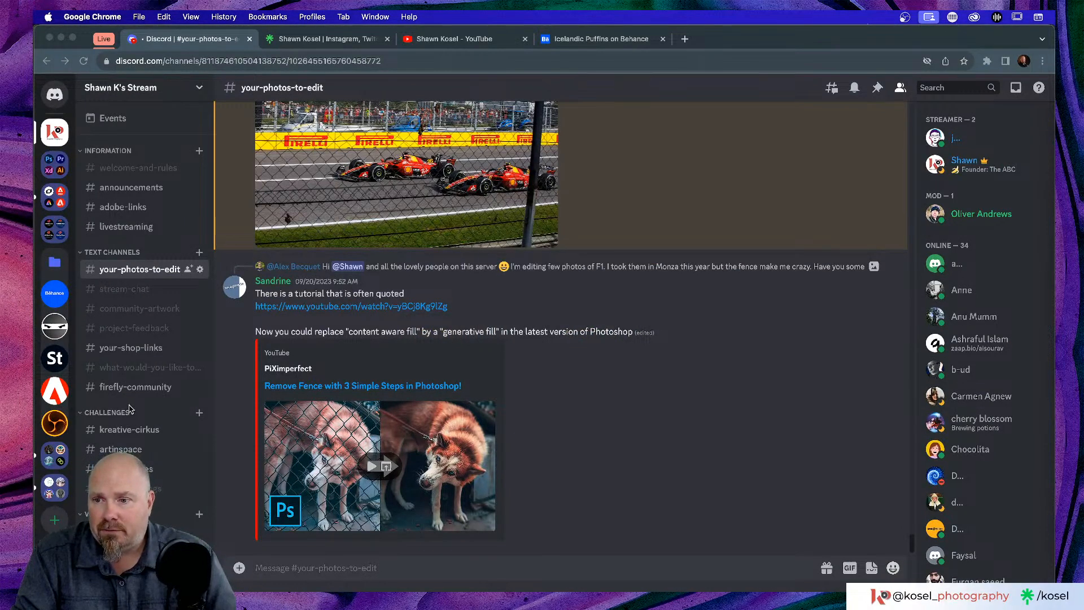
- Open Discord's #community-artwork channel and scroll up to the earlier skull logo posts
left_click(128, 332)
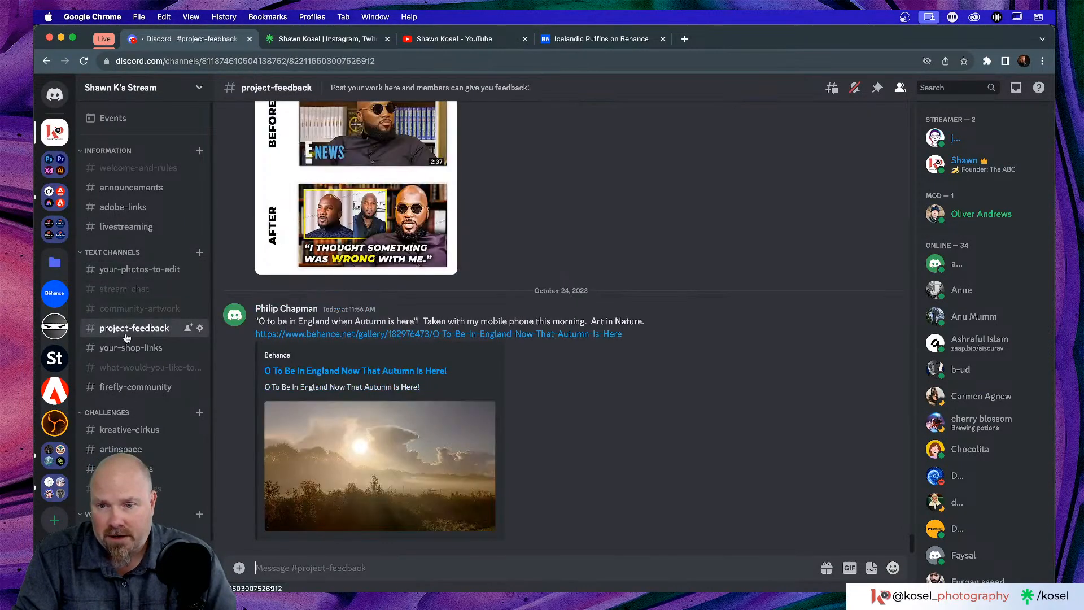
left_click(132, 309)
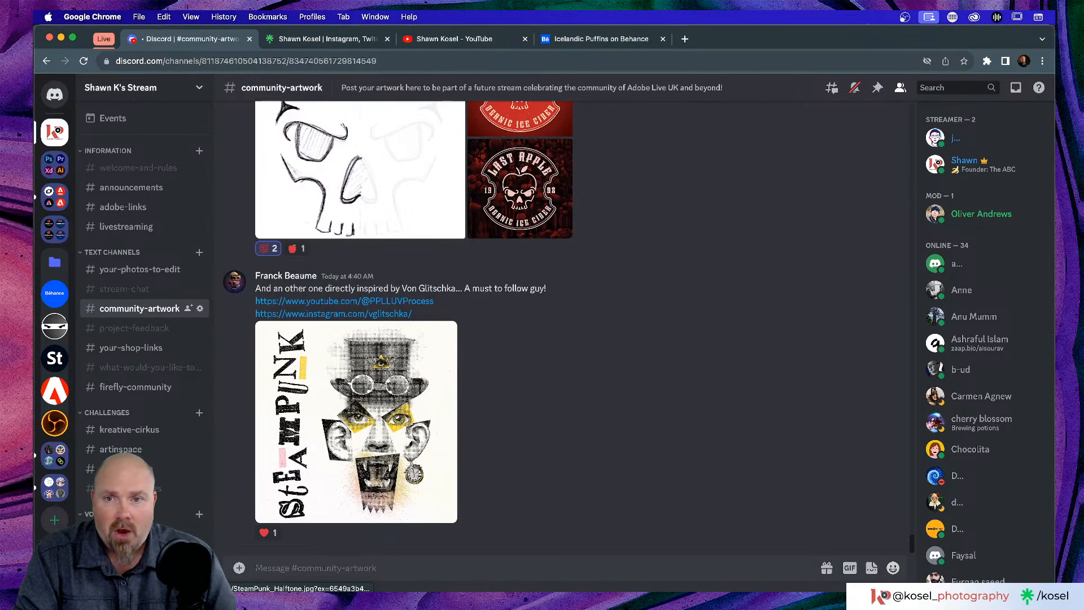
scroll(751, 402, "up", 3)
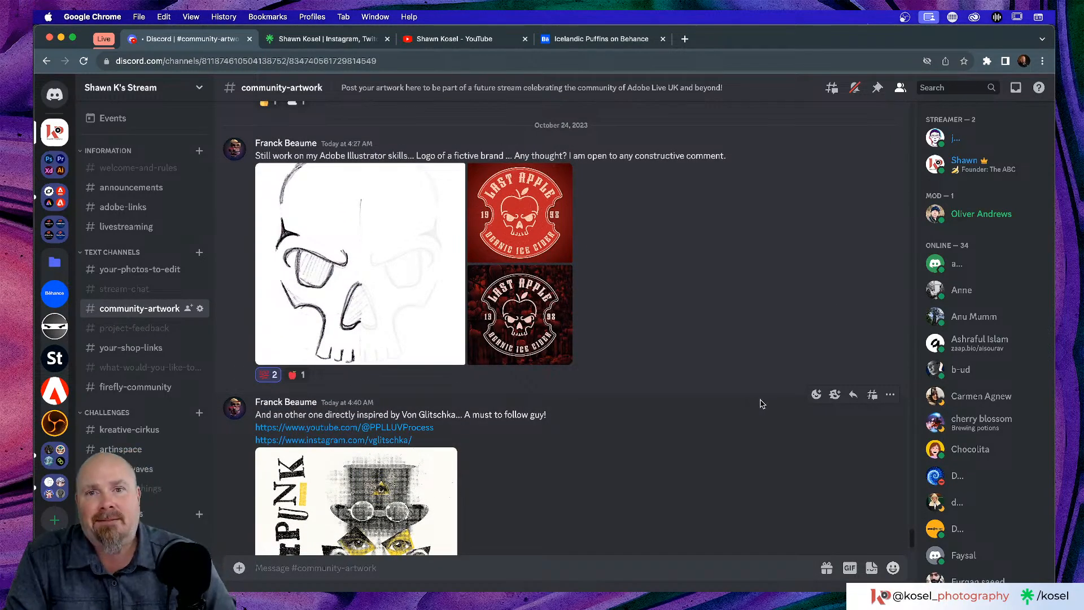
left_click(458, 45)
- Highlight the YouTube channel's full URL in the address bar, then go back to the Discord chat
left_click(339, 62)
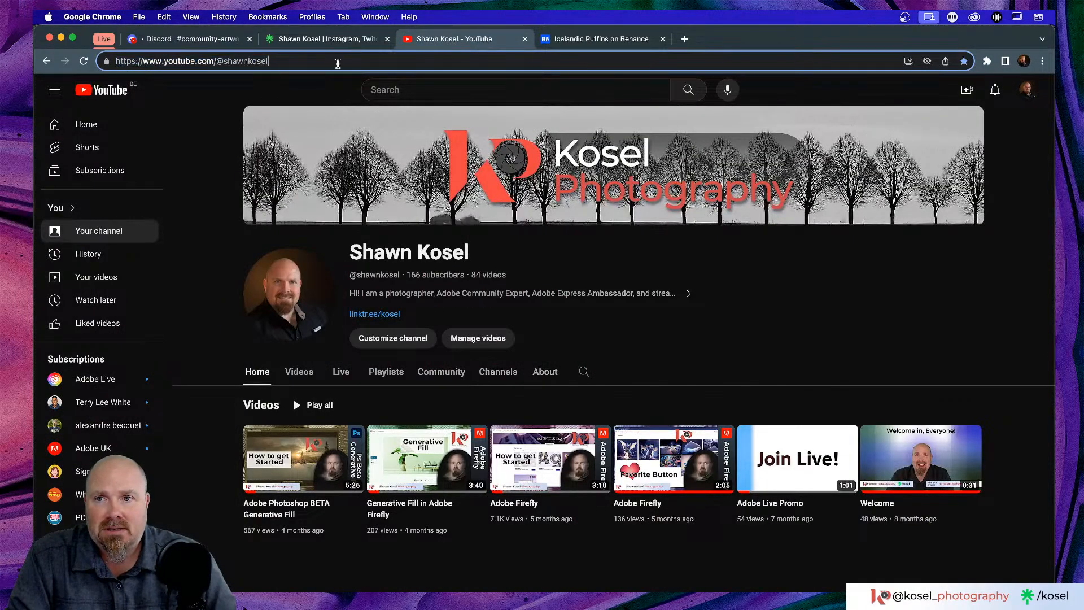
left_click_drag(368, 64, 188, 68)
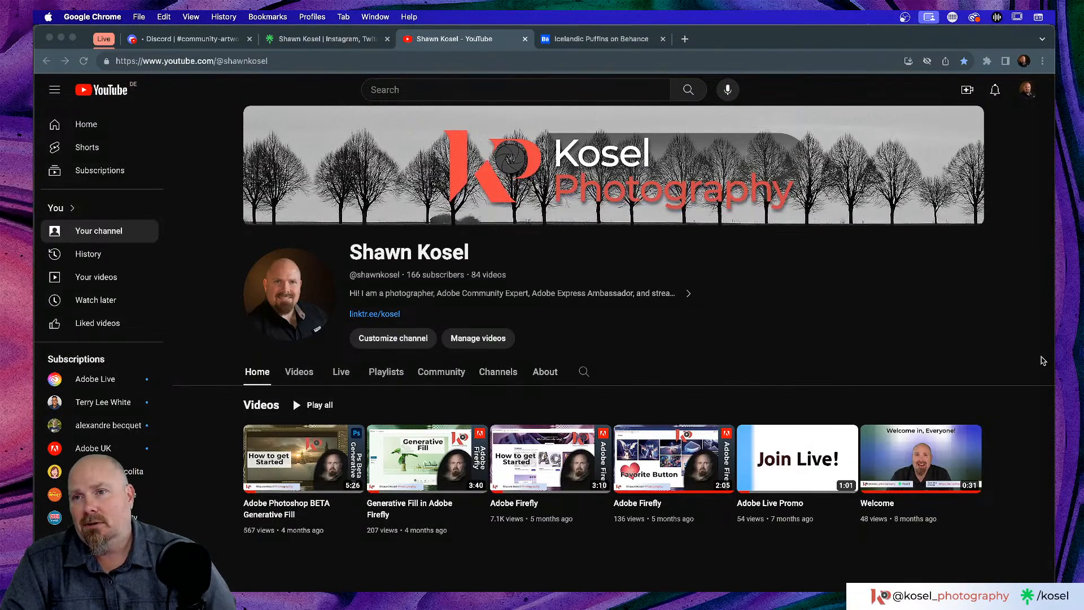
left_click(219, 44)
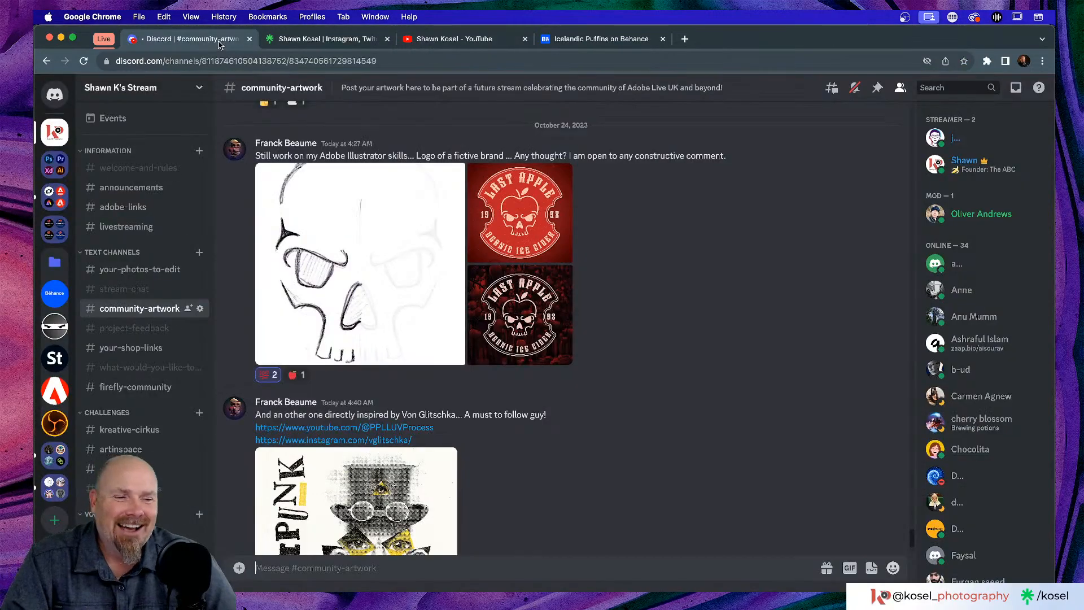
- Enlarge the red Last Apple logo in Discord, close the preview, and switch back to Illustrator
left_click(502, 225)
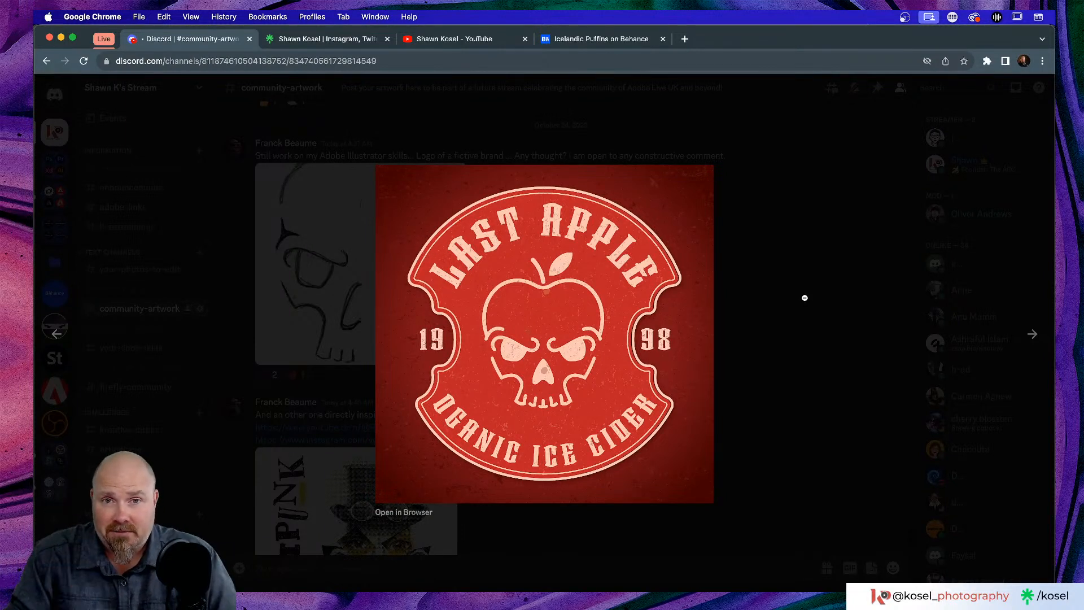
left_click(804, 297)
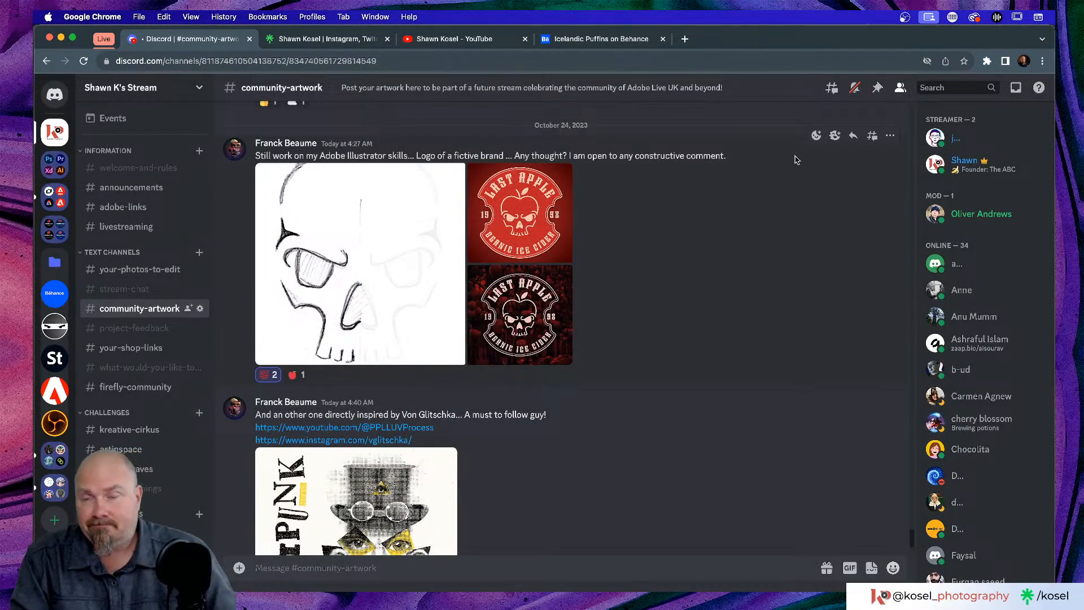
key("super+Tab")
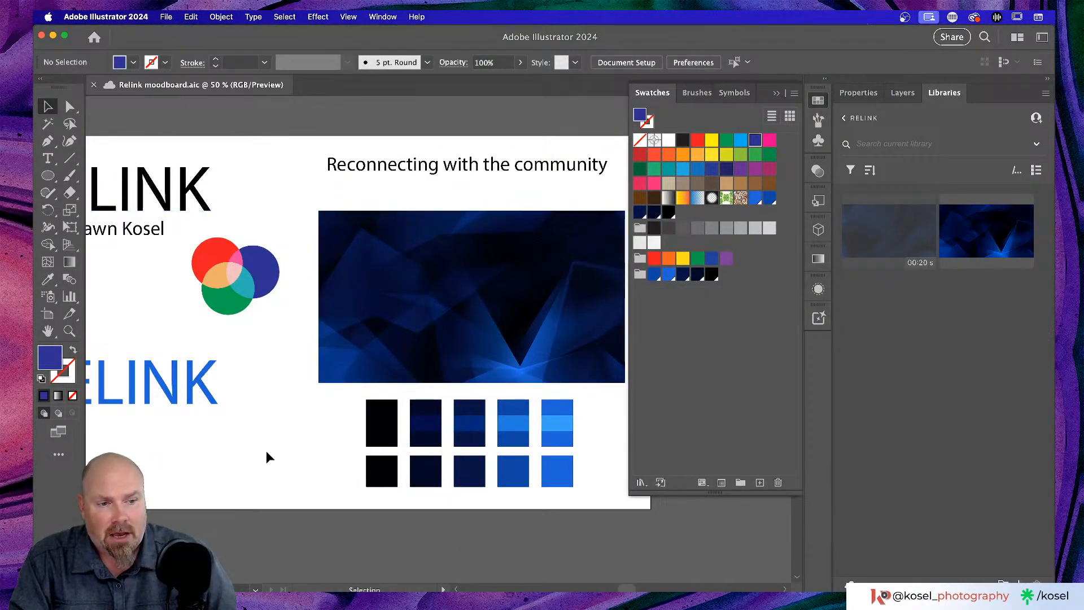
- Clear the swatch-row selection and dismiss the Mockup (Beta) announcement over the moodboard
left_click_drag(362, 429, 1000, 345)
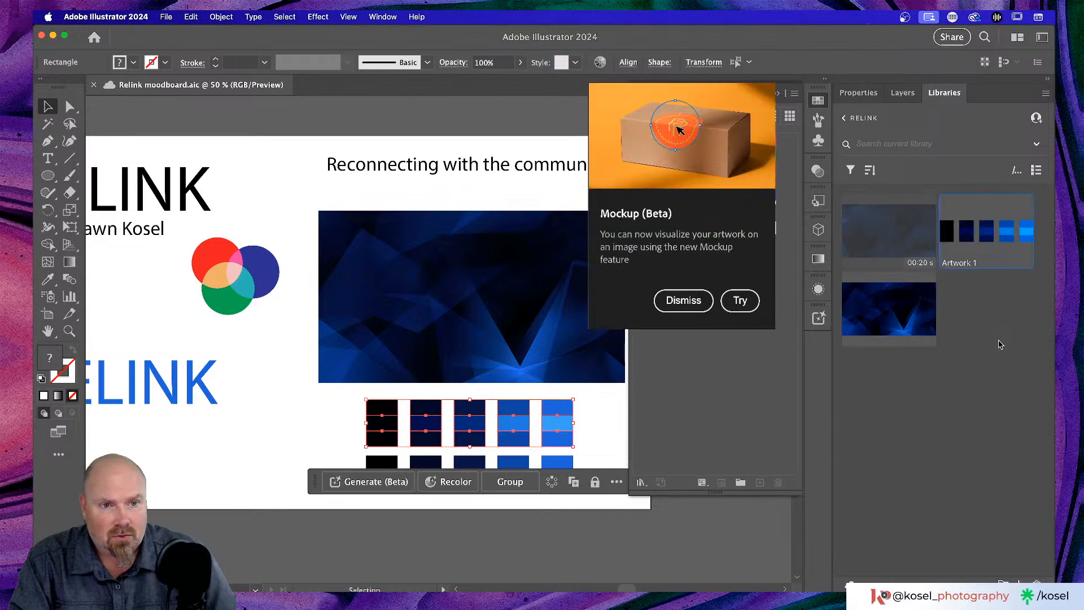
left_click(601, 421)
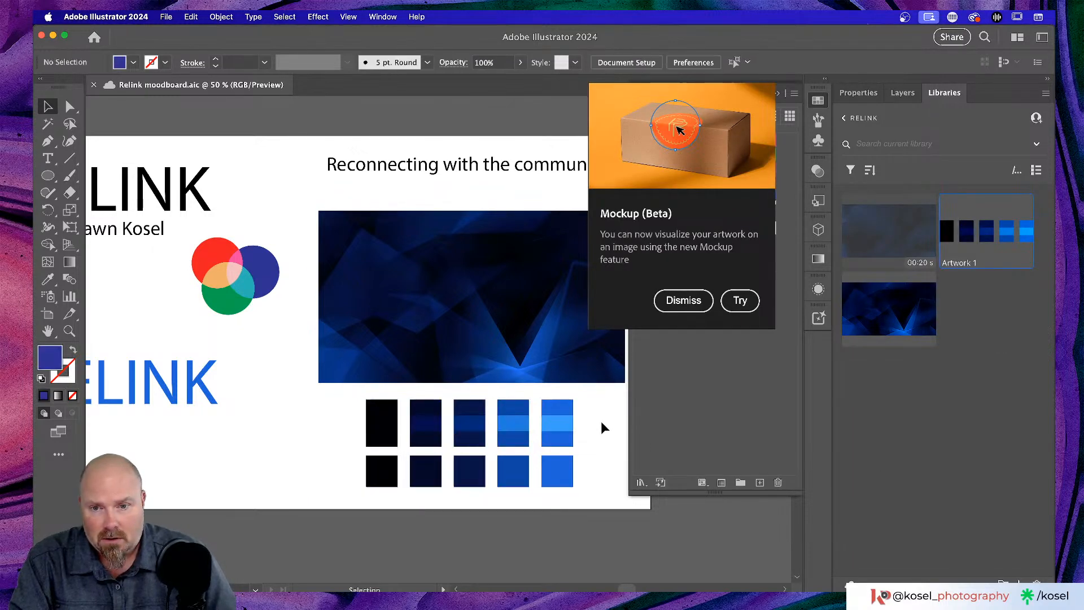
scroll(247, 436, "left", 2)
scroll(248, 435, "left", 6)
scroll(249, 435, "down", 2)
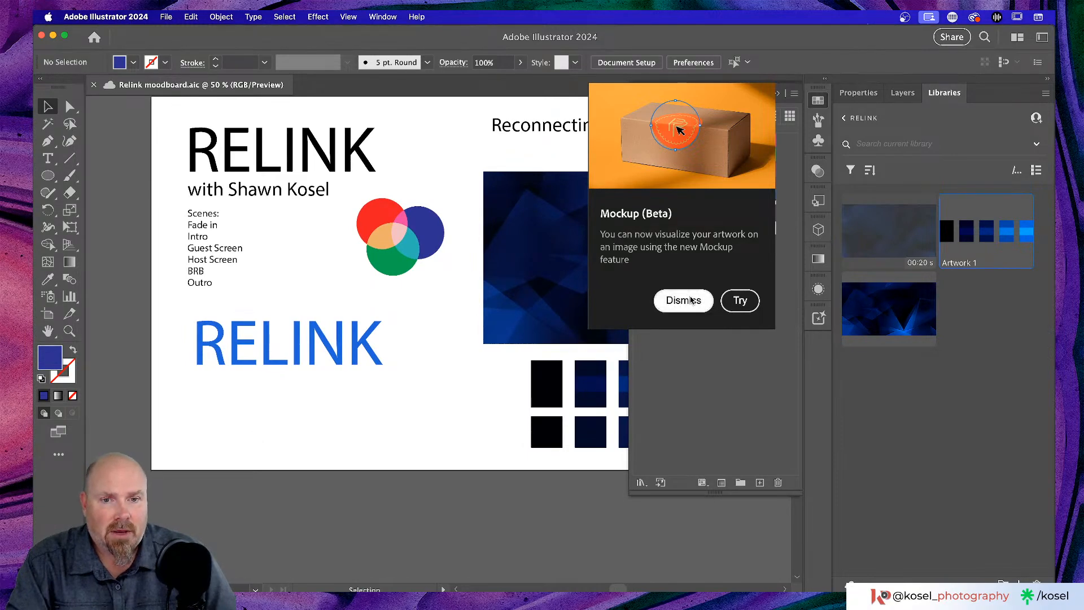
left_click(684, 300)
scroll(408, 388, "left", 2)
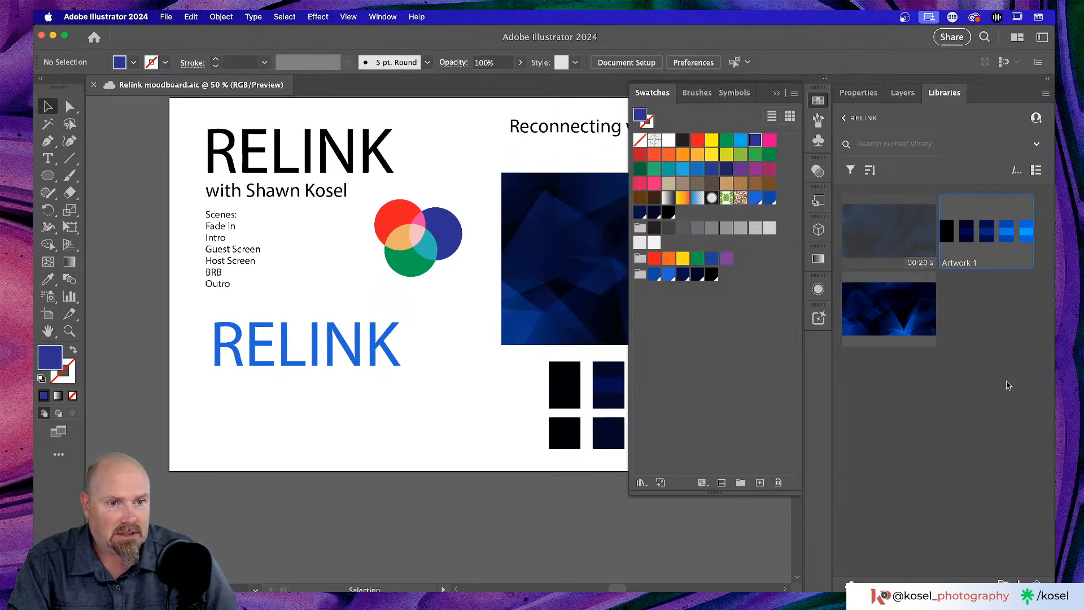
- Place the Artwork 1 colour strip from the library below the blue RELINK wordmark
left_click_drag(987, 238, 356, 427)
left_click_drag(276, 392, 519, 447)
left_click(466, 332)
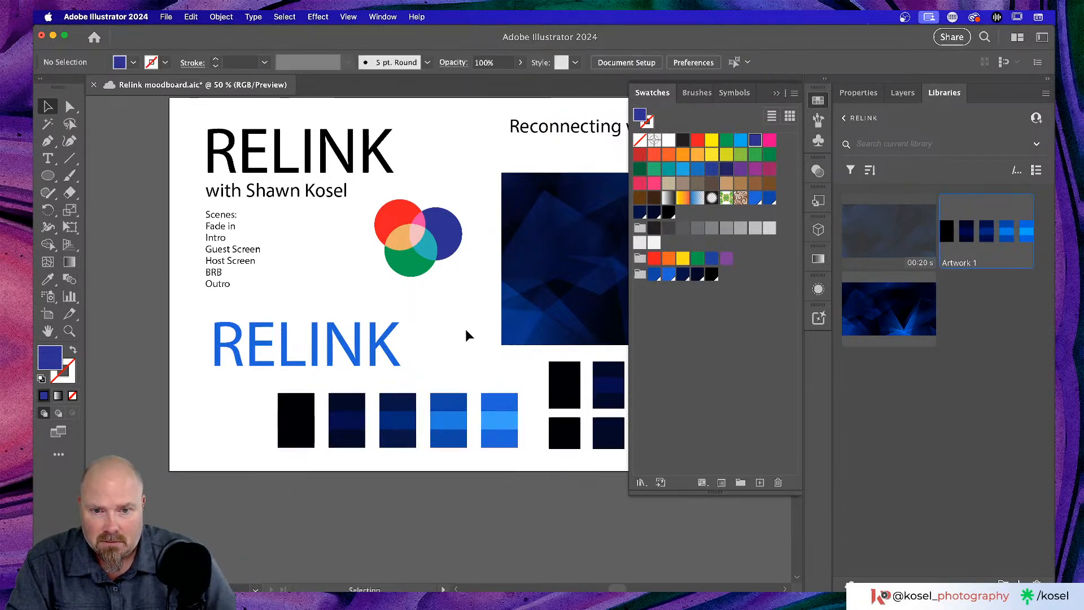
scroll(458, 342, "down", 3)
scroll(458, 342, "right", 2)
scroll(458, 341, "right", 2)
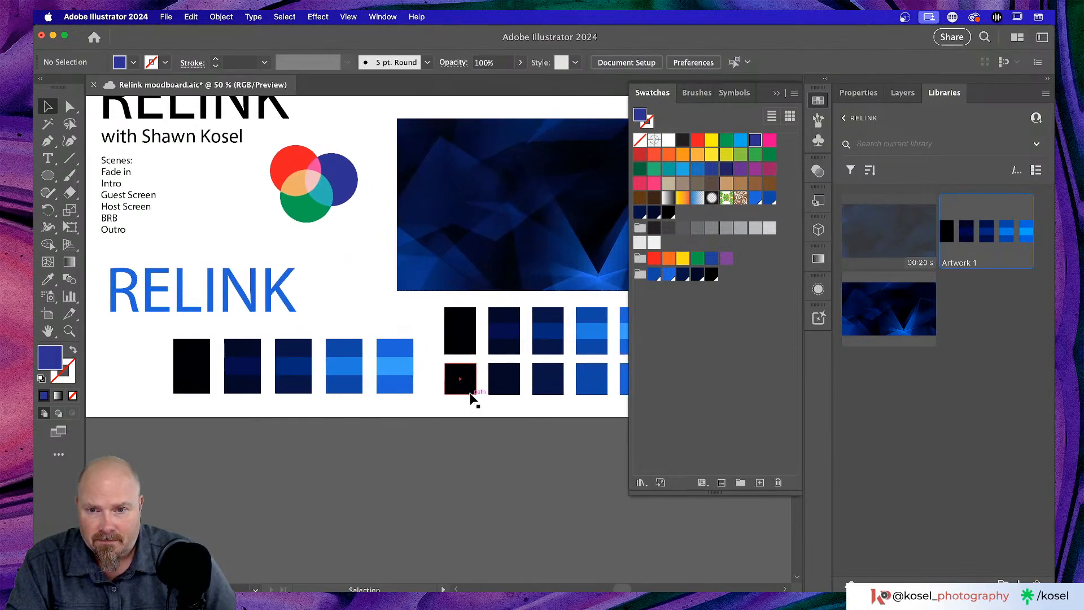
- Fill the bottom-left square with the strip's black and the bottom-right with its lightest blue
left_click(469, 387)
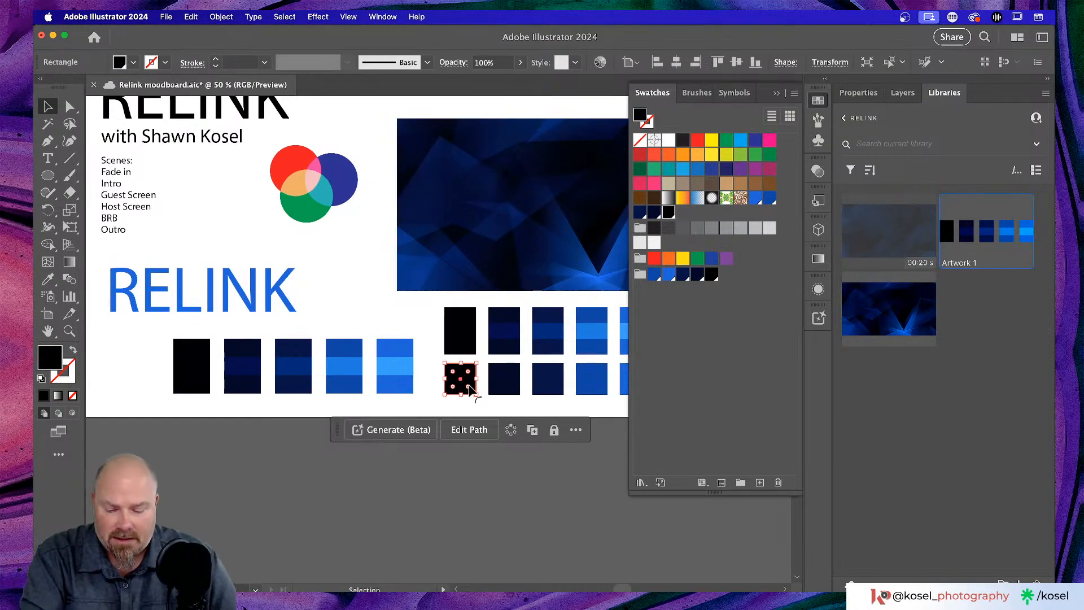
key("i")
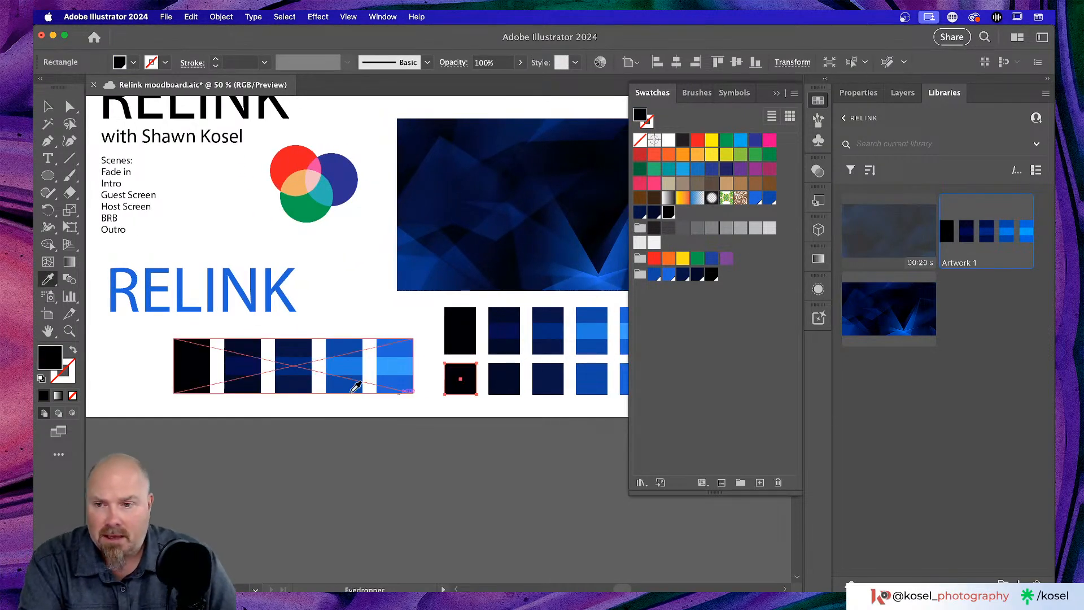
left_click(200, 362)
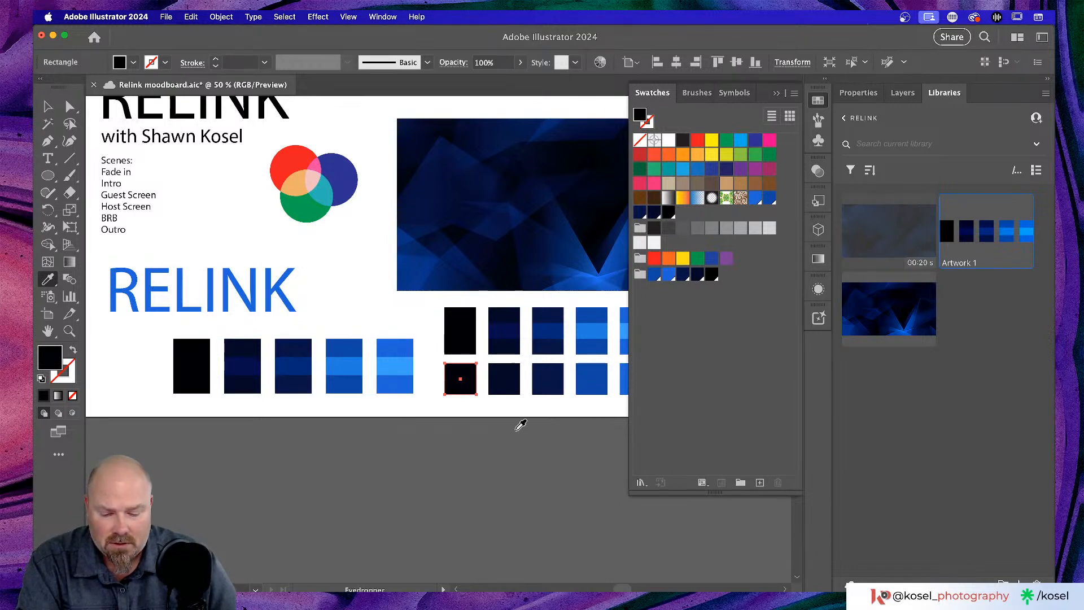
scroll(521, 424, "right", 5)
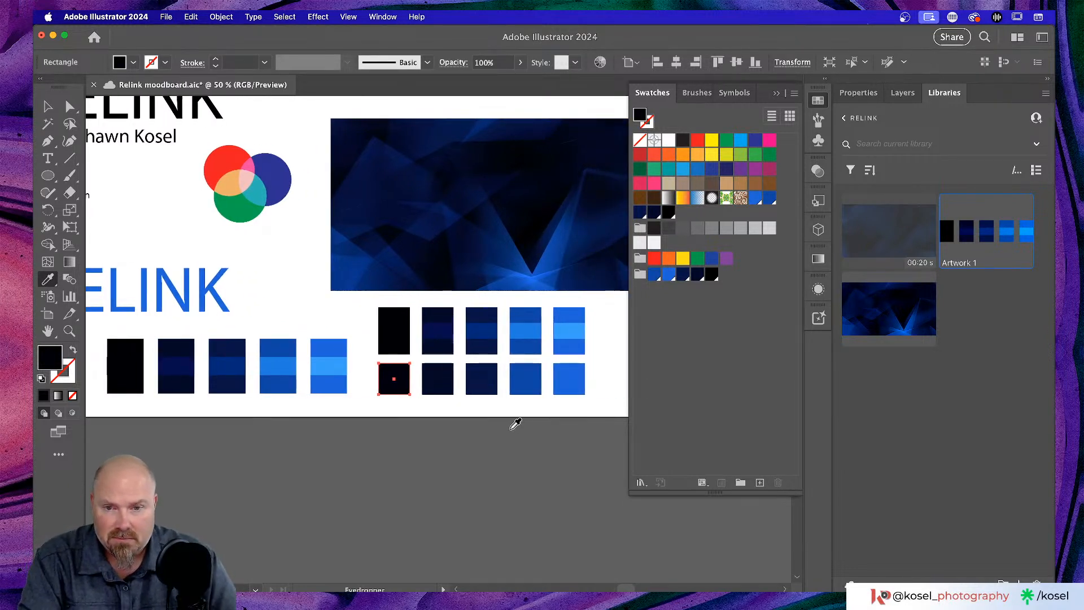
key("v")
left_click(569, 378)
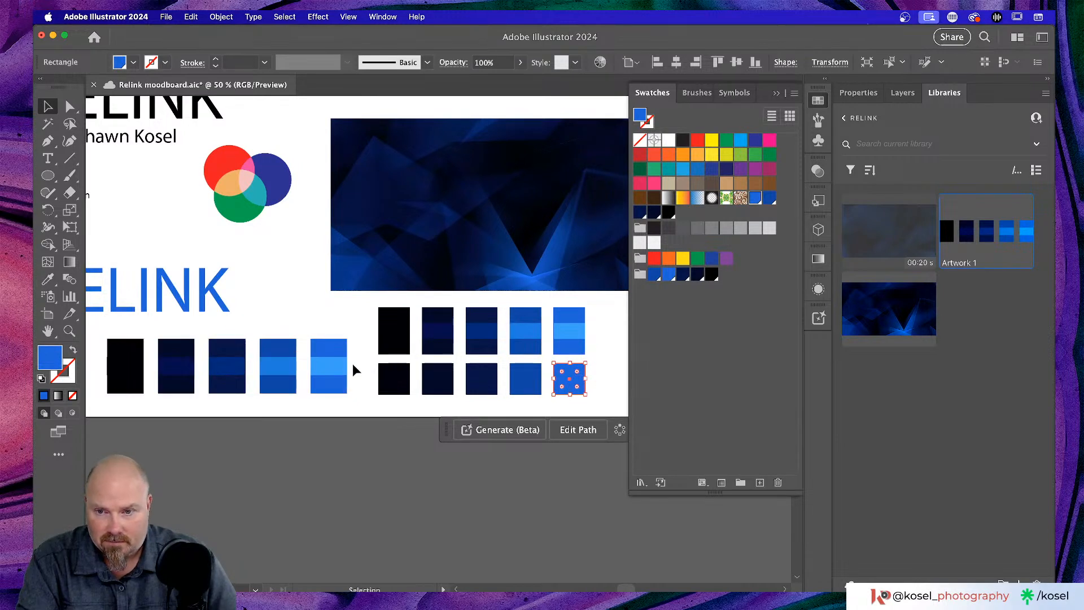
key("i")
left_click(334, 366)
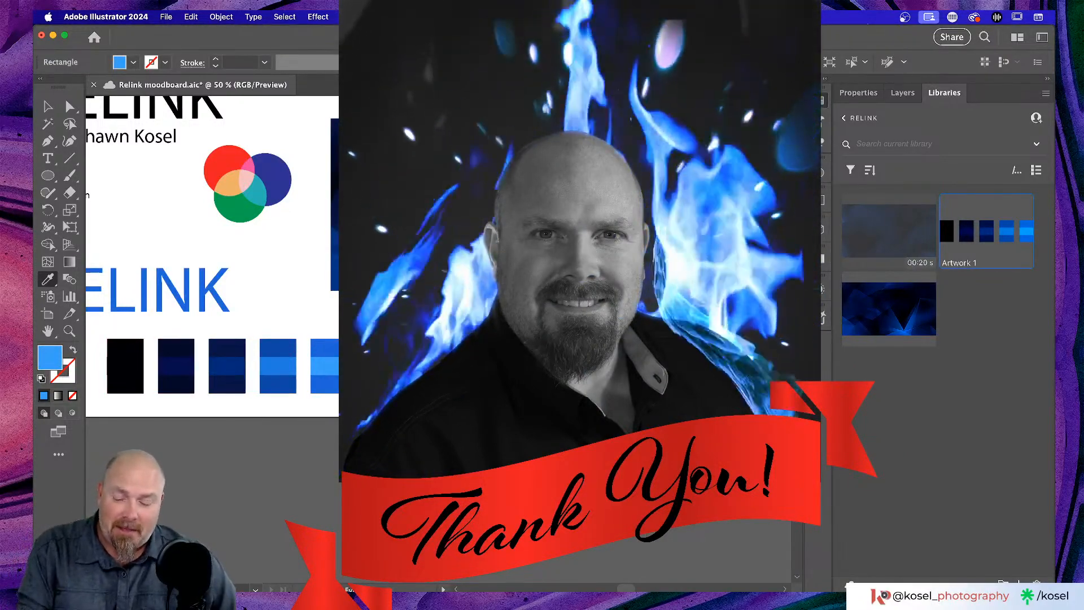
key("v")
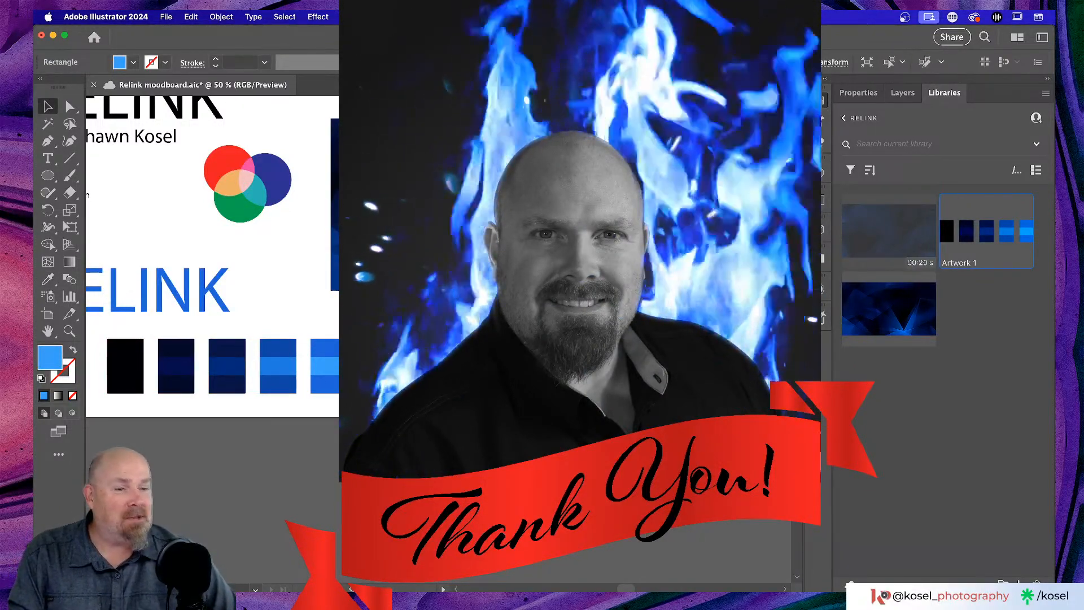
scroll(212, 254, "up", 2)
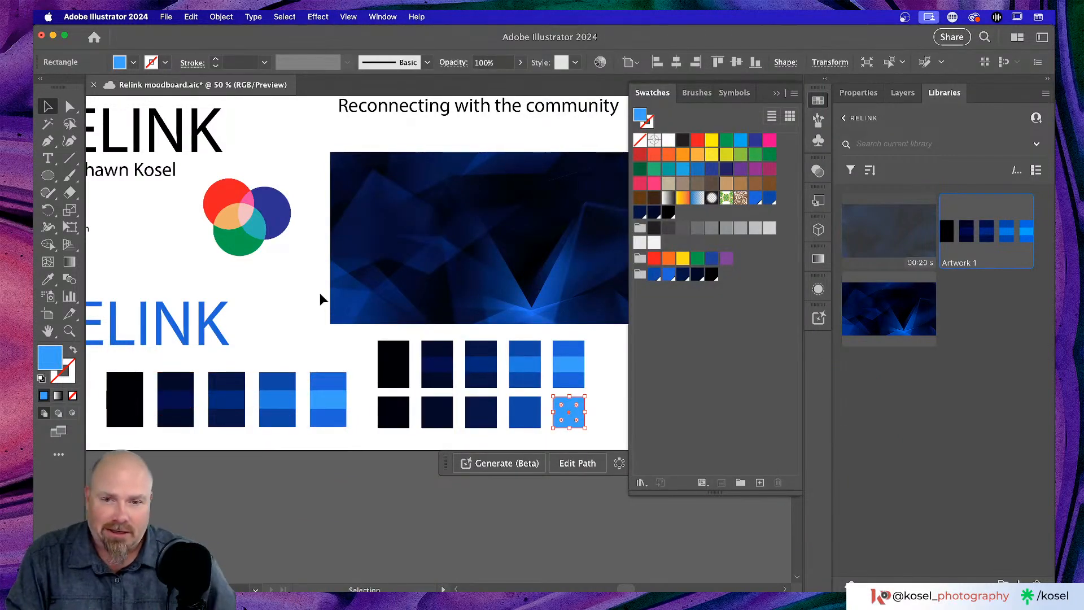
- Fill the fourth, middle and second bottom squares with the strip's fourth blue, middle blue and dark navy
left_click(527, 417)
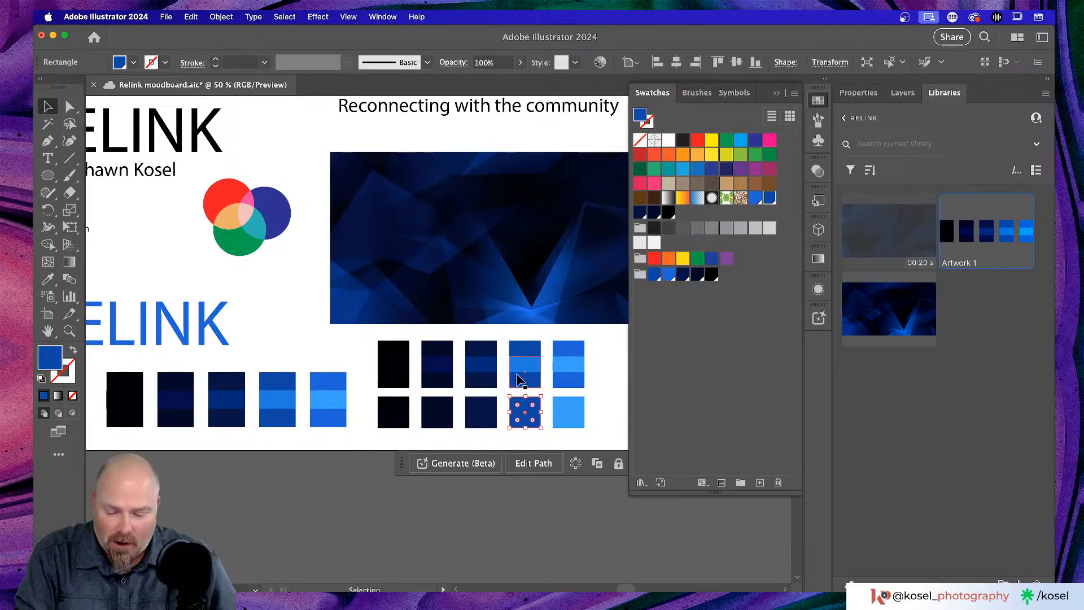
key("i")
left_click(294, 392)
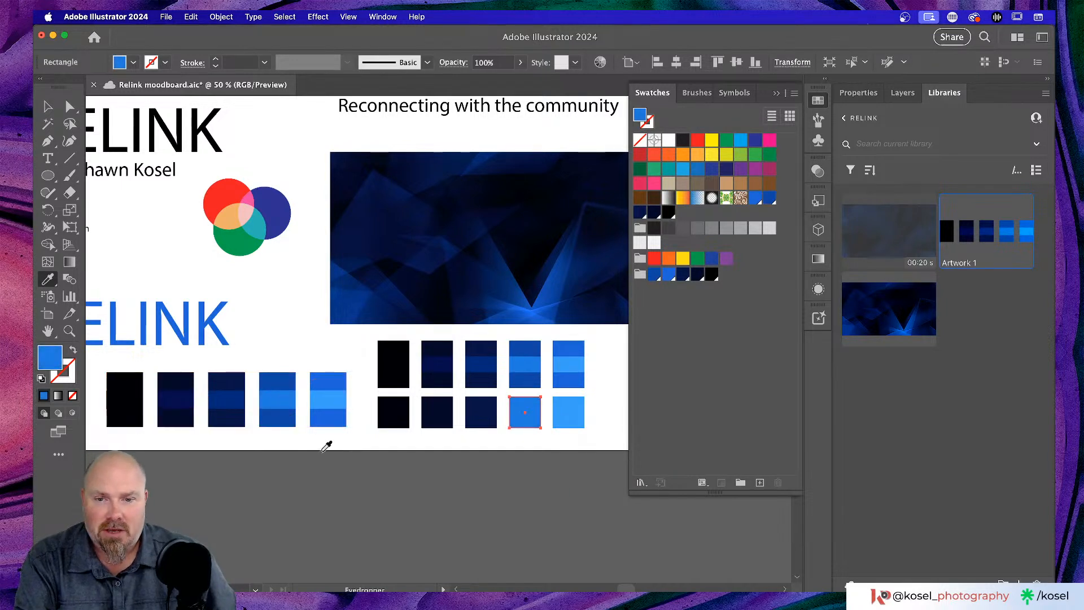
key("v")
left_click(478, 424)
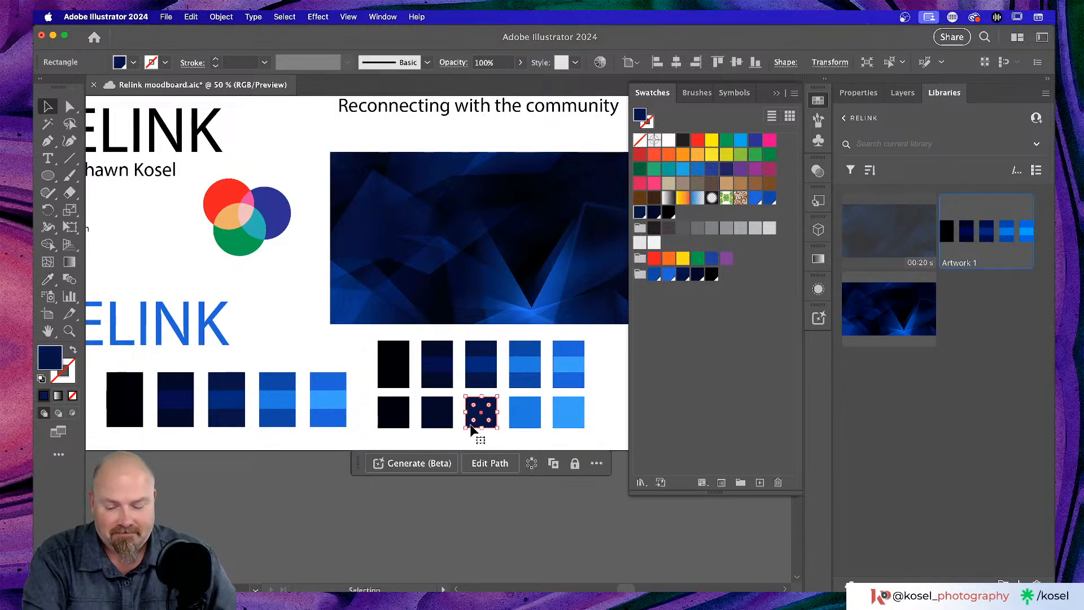
key("i")
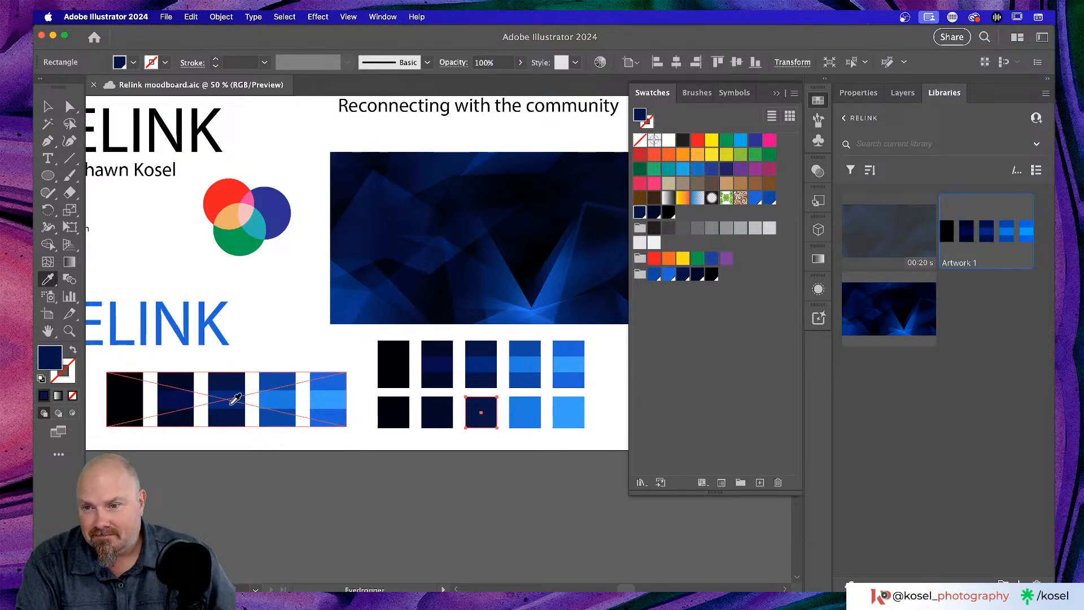
left_click(237, 399)
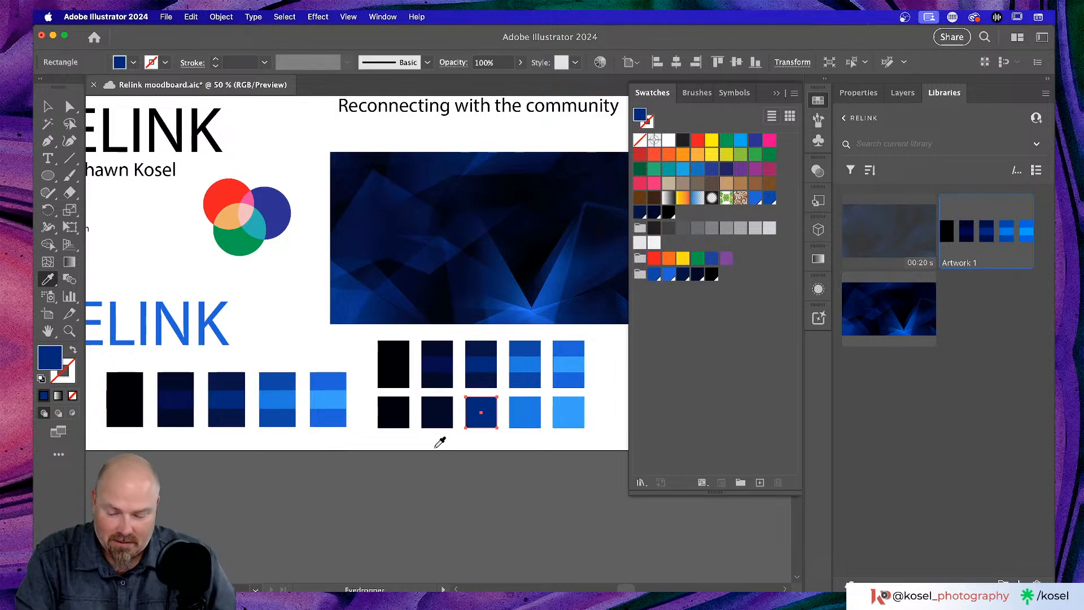
key("v")
left_click(437, 425)
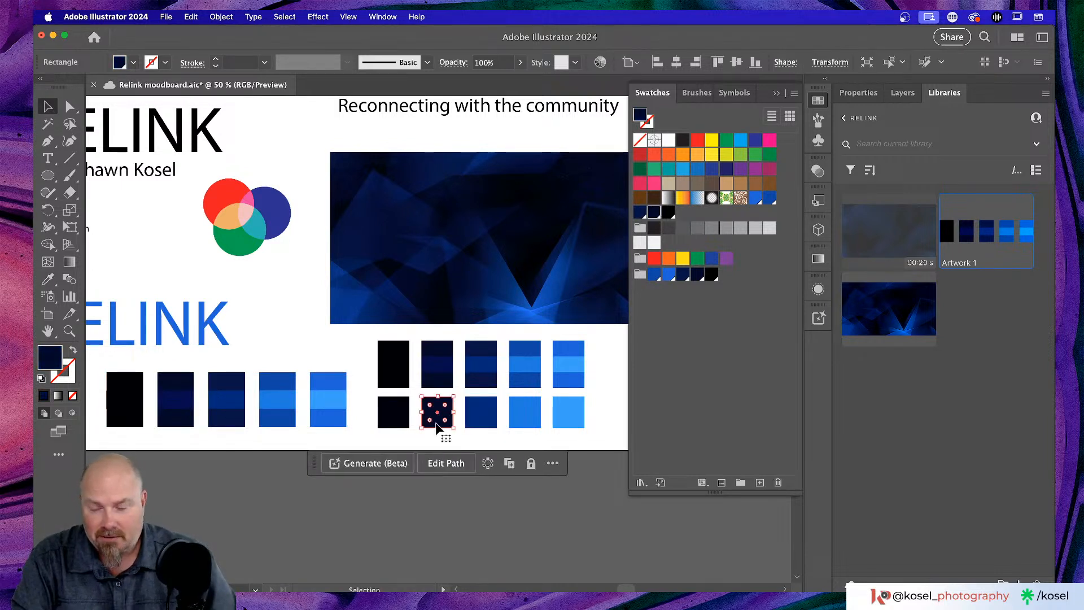
key("i")
left_click(178, 400)
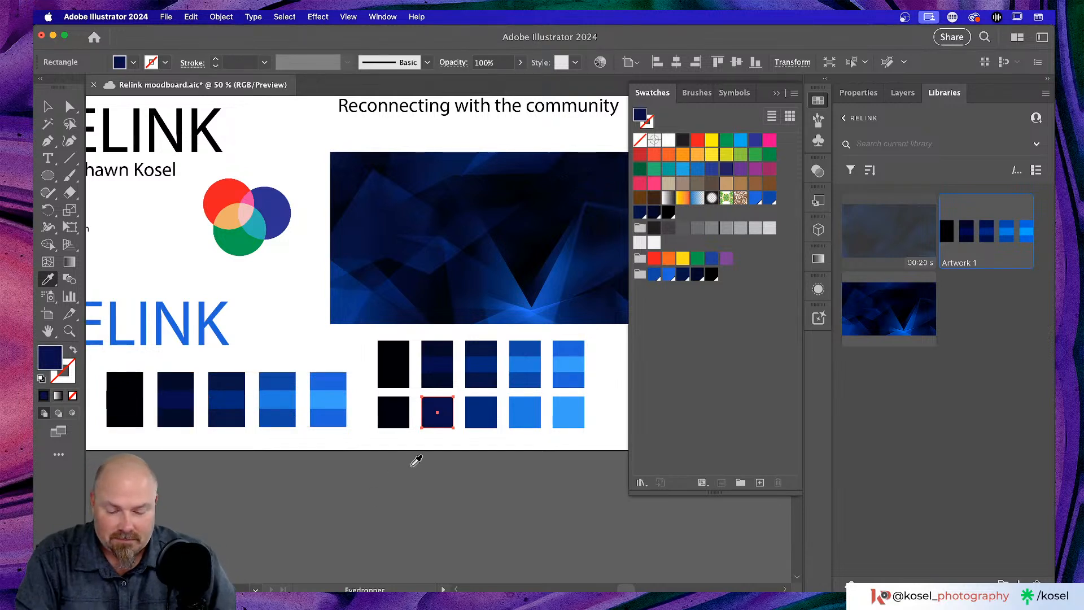
key("v")
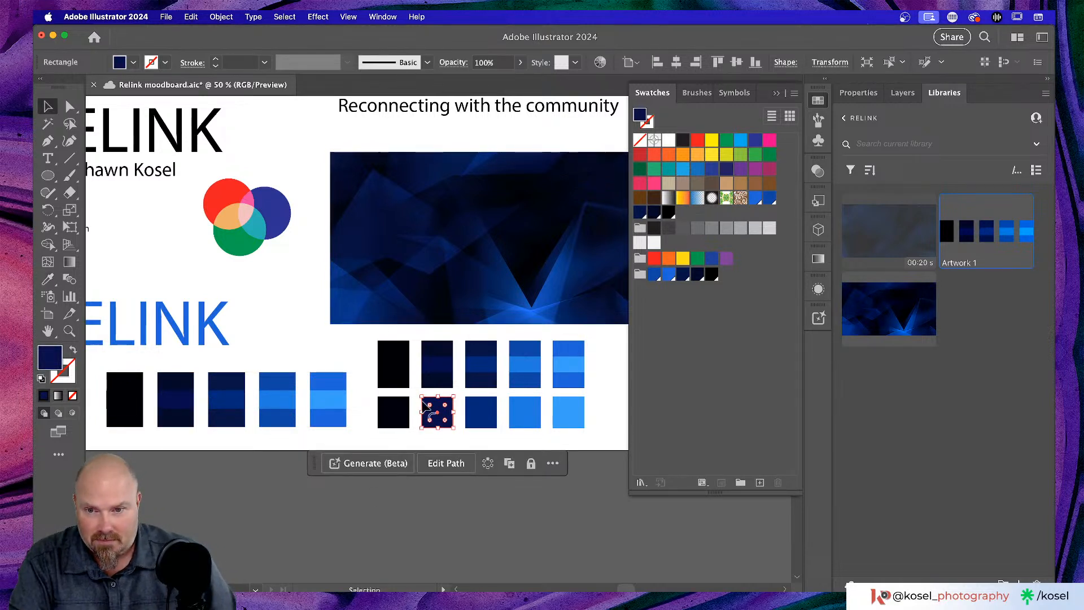
left_click(369, 376)
- Delete the top row's lower halves and move the five recoloured squares up flush beneath it
left_click_drag(368, 374, 594, 384)
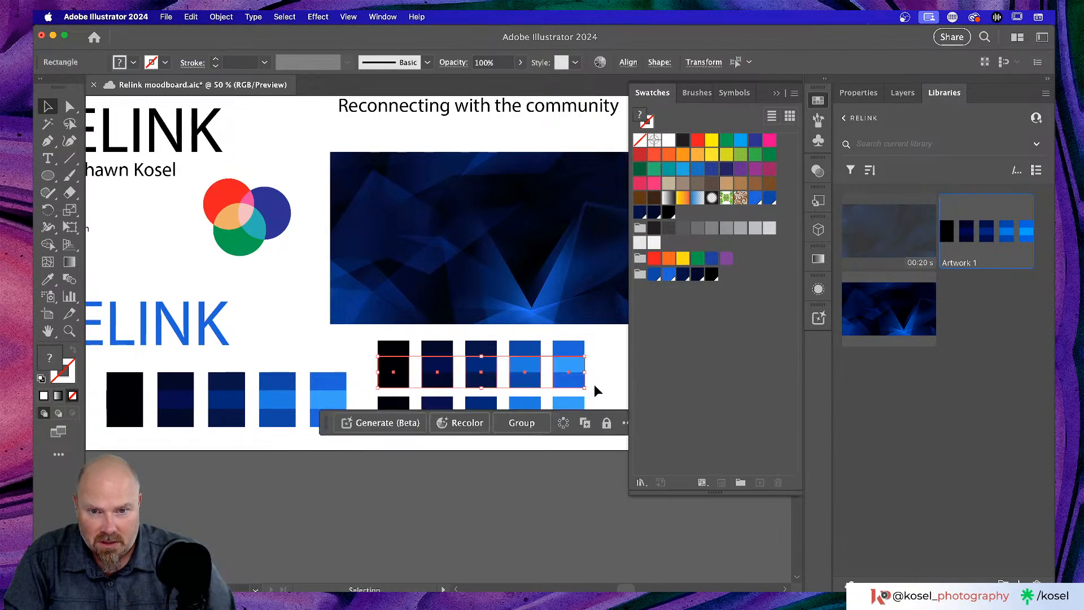
key("Delete")
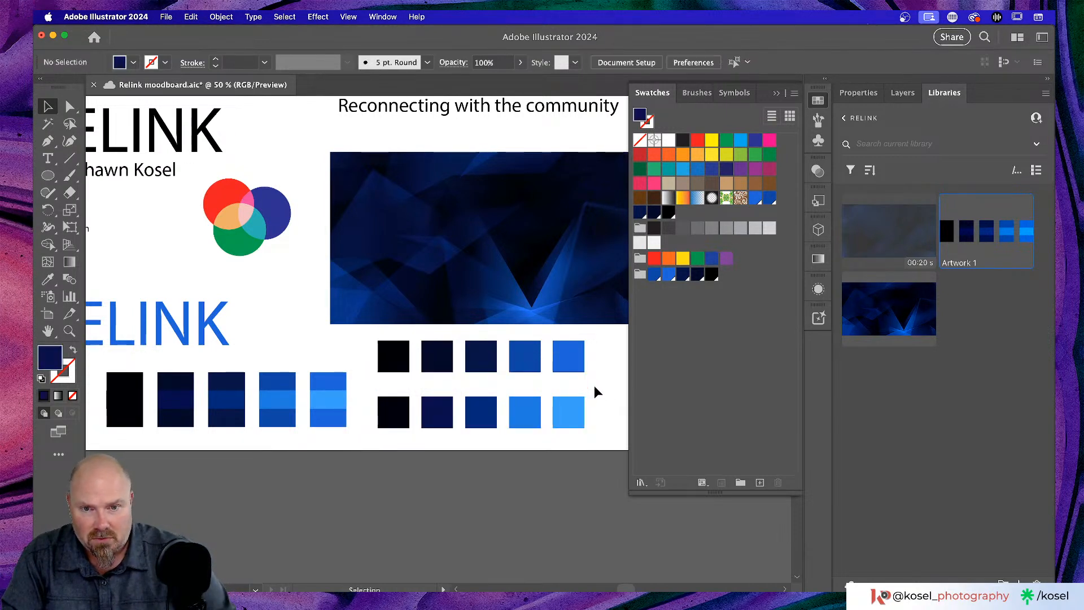
left_click_drag(374, 408, 614, 424)
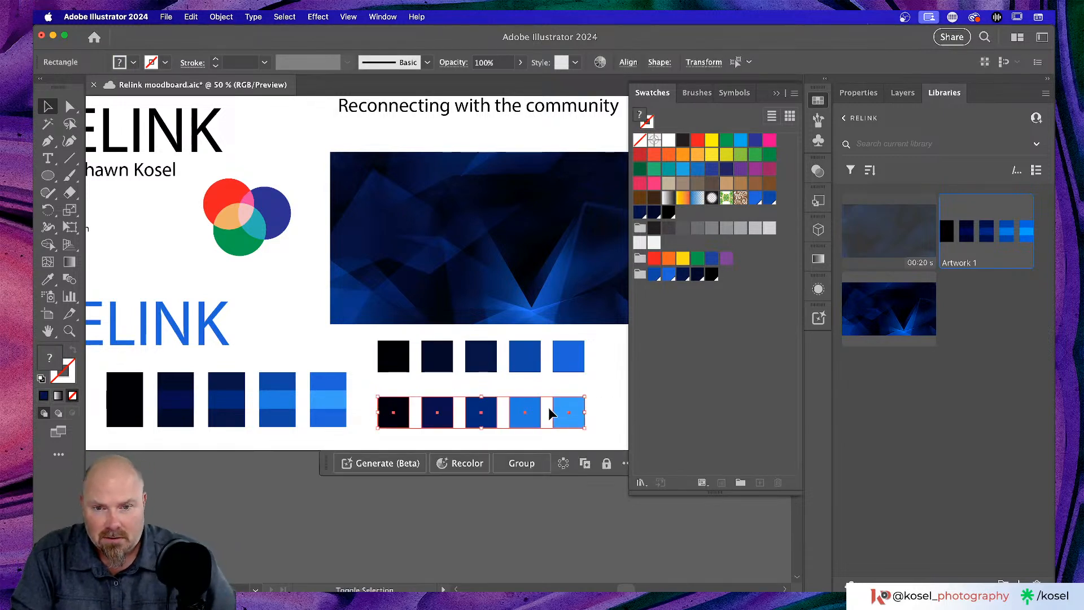
left_click(570, 407, "shift")
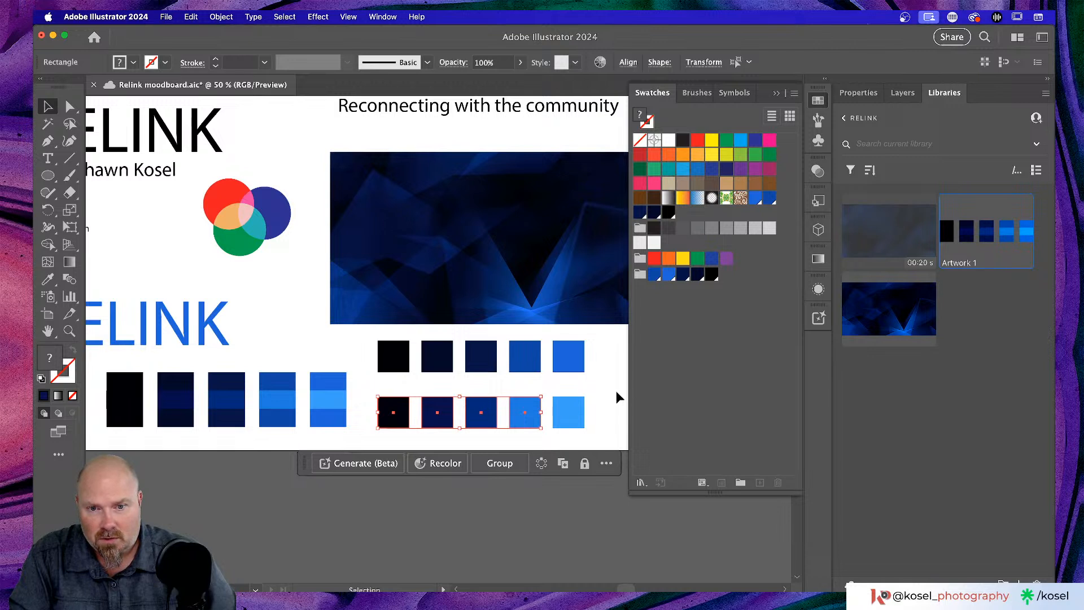
left_click_drag(603, 396, 380, 436)
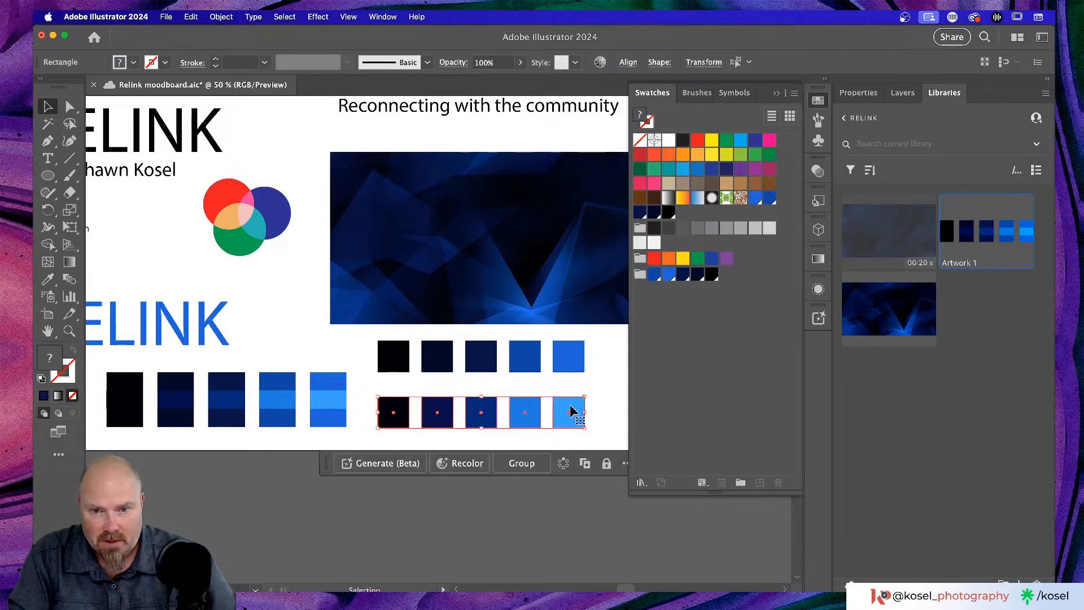
left_click_drag(571, 398, 570, 377)
left_click(618, 370)
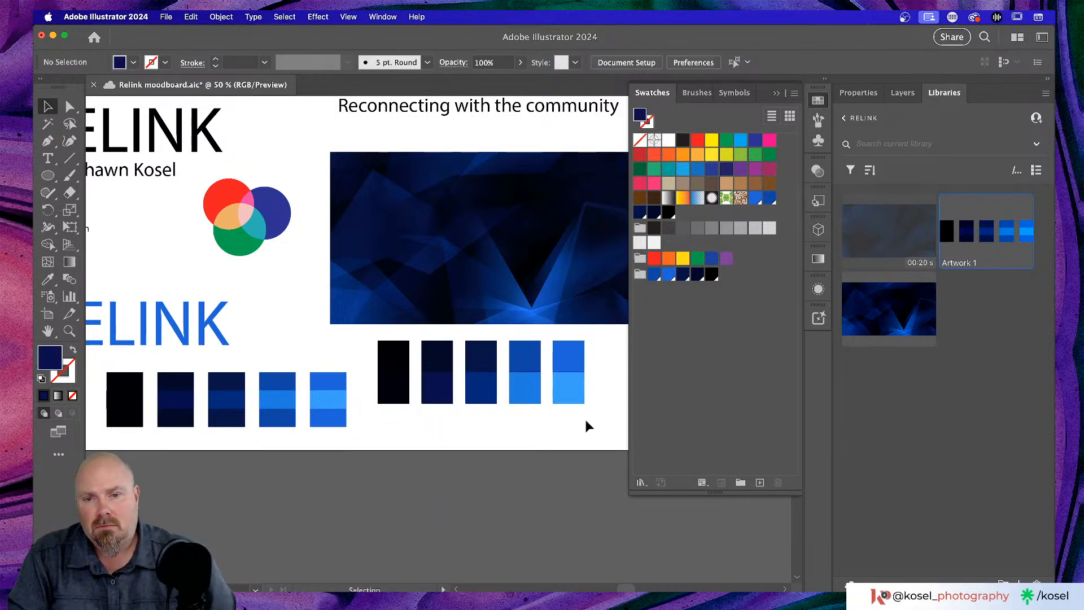
left_click(640, 274)
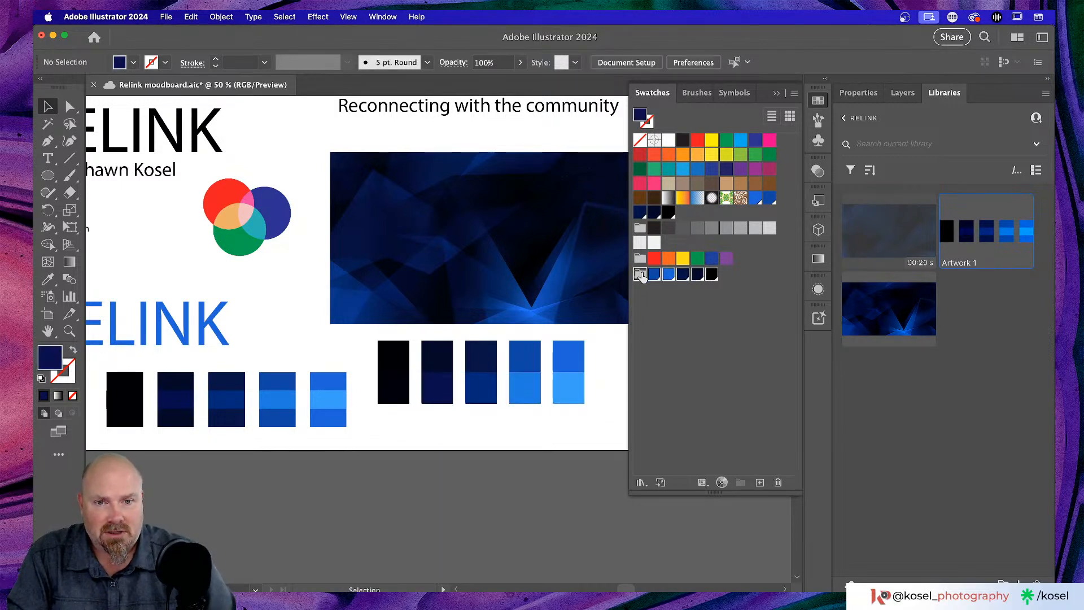
- Add the five recoloured lower squares' colours as new swatches
left_click_drag(595, 393, 368, 416)
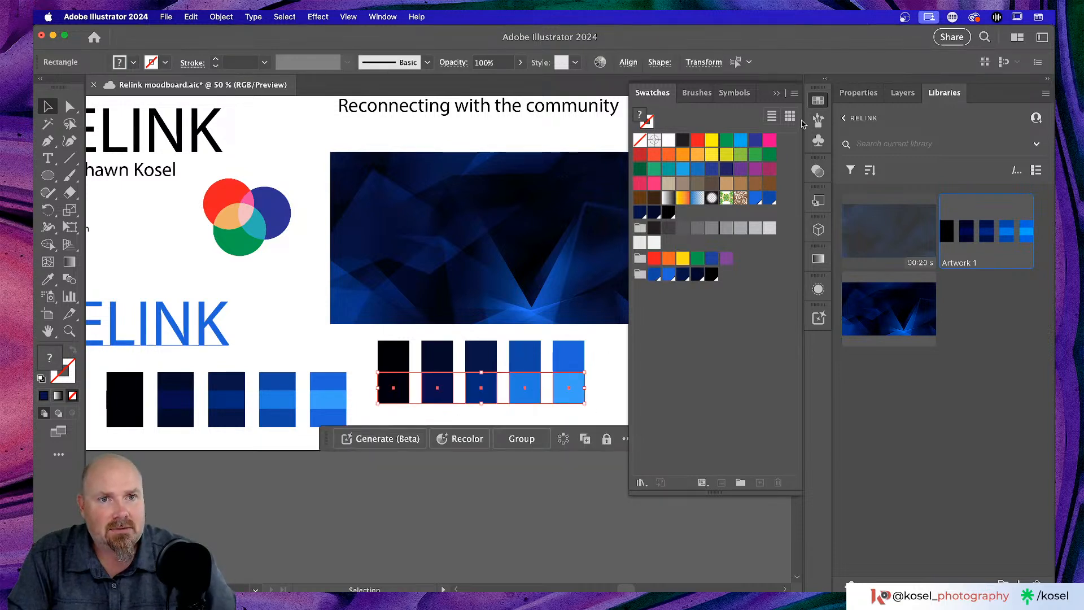
left_click(794, 93)
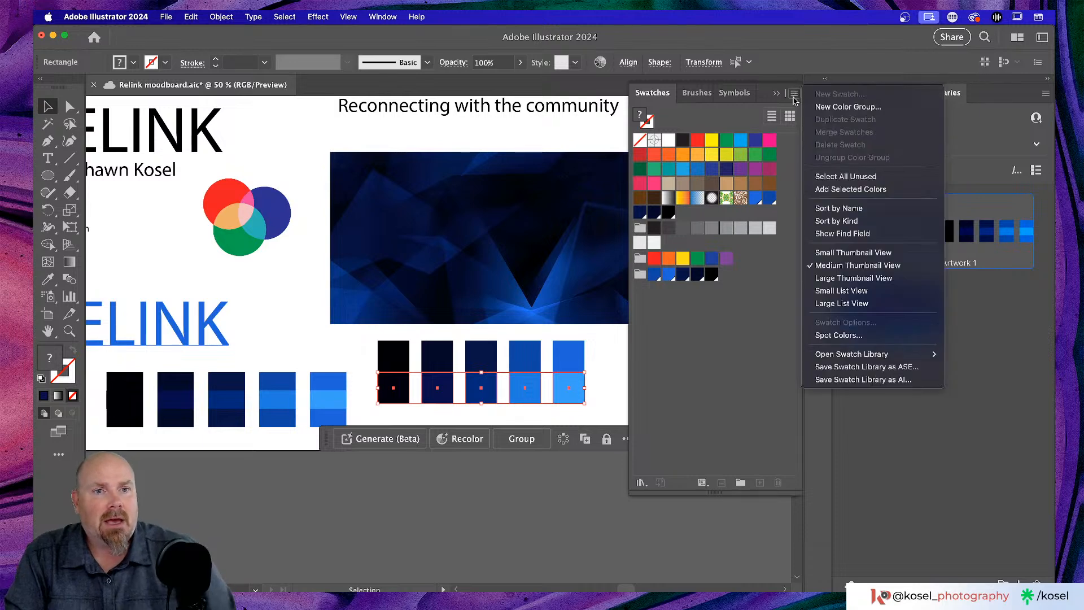
left_click(871, 190)
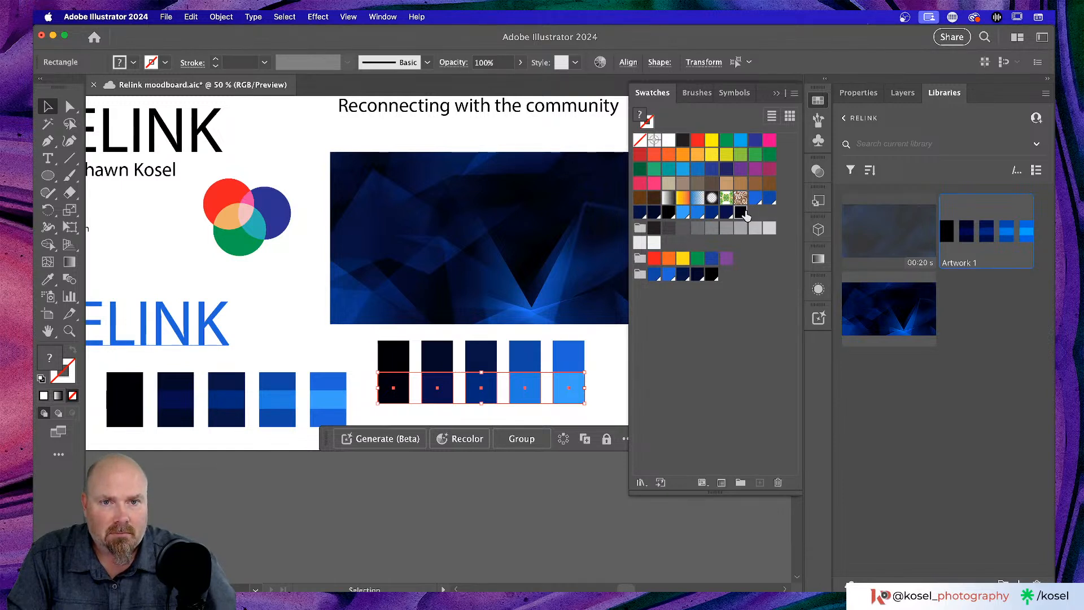
- Fill the five lower rectangles black and add the black swatch to the colour group
left_click(740, 213)
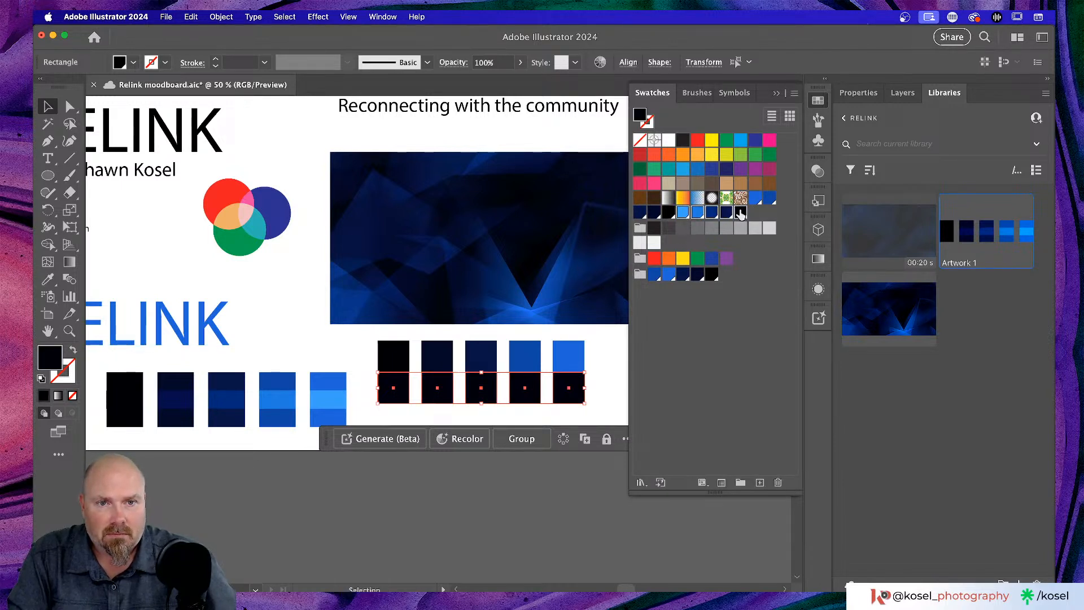
left_click_drag(740, 215, 666, 305)
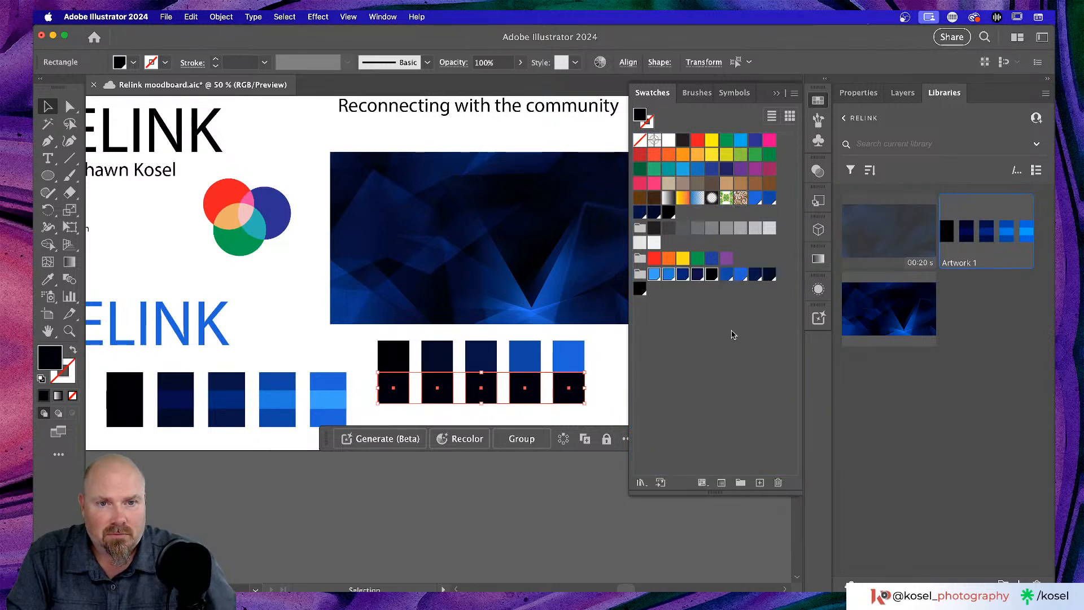
left_click(685, 331)
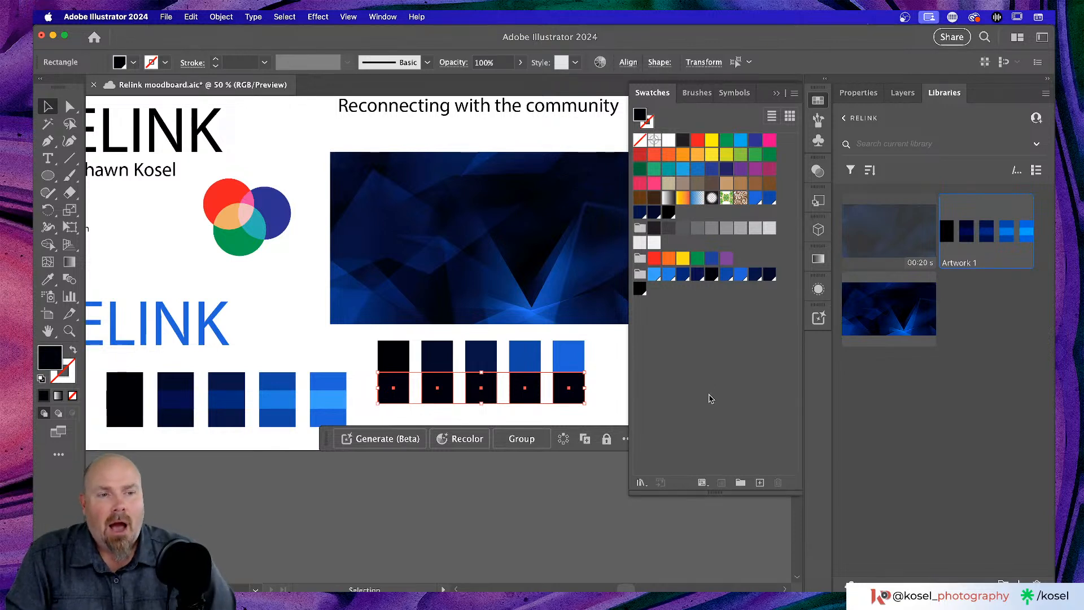
left_click(329, 384)
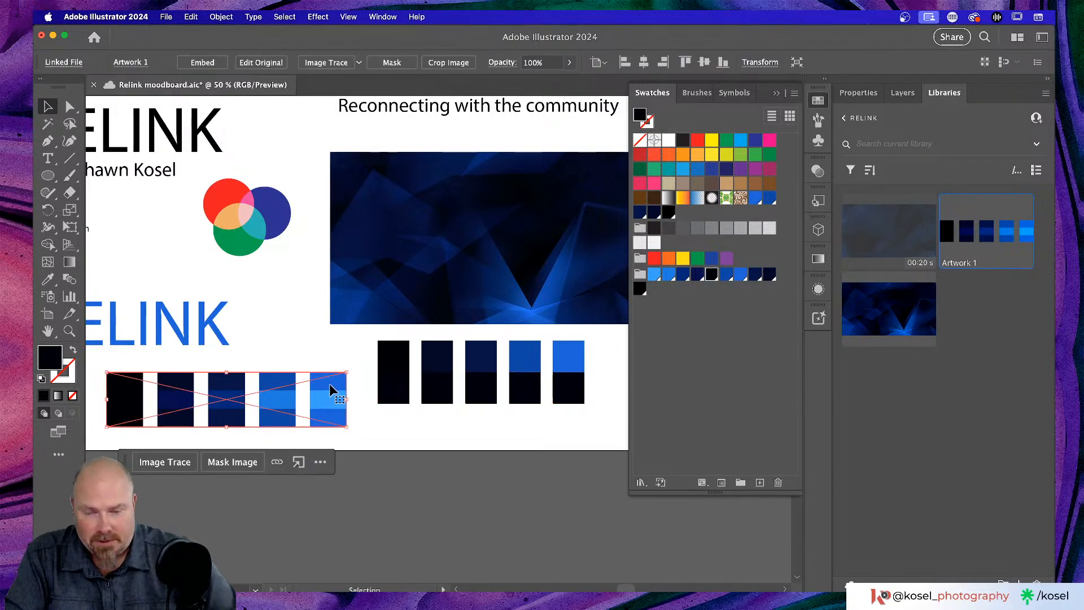
- Delete the placed colour-strip image from beneath the blue RELINK wordmark
key("Delete")
scroll(331, 383, "right", 1)
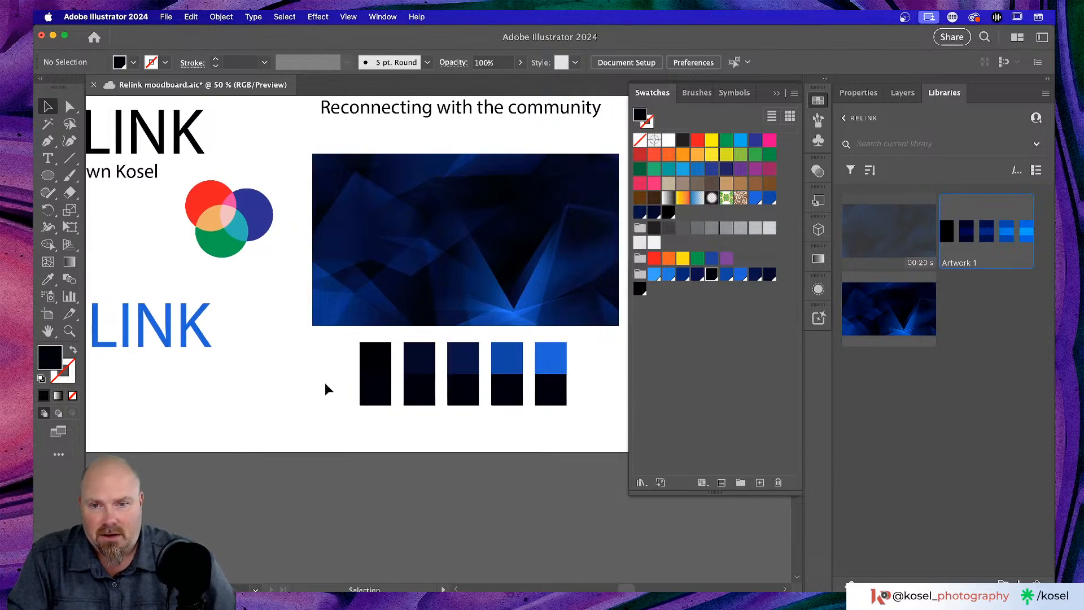
scroll(326, 383, "left", 3)
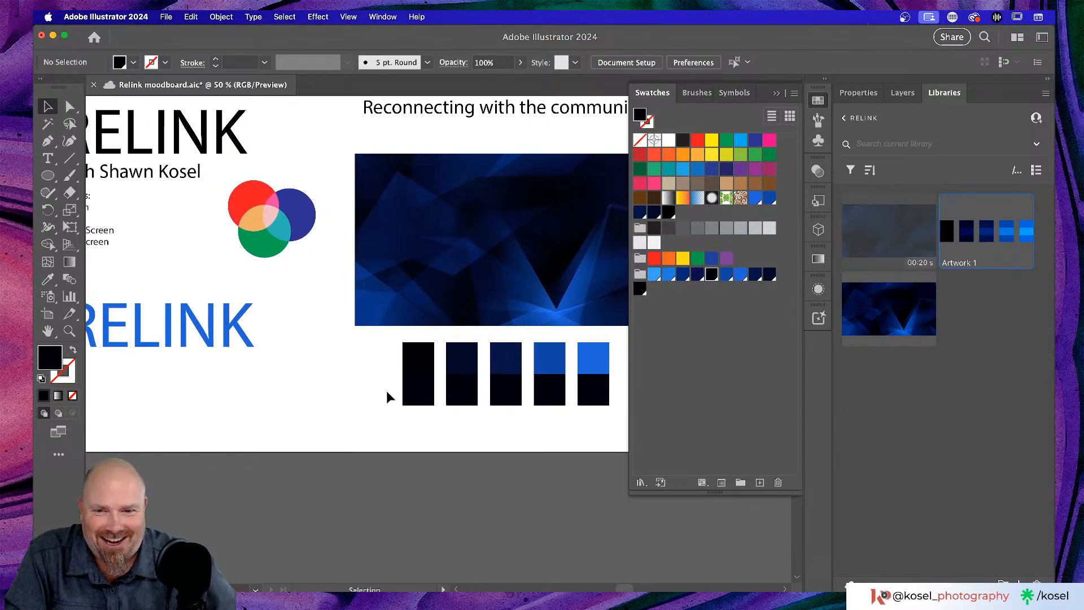
- Fill the lower rectangles right to left with light blue, blue, dark navy and darker navy, keeping black at left
left_click(583, 402)
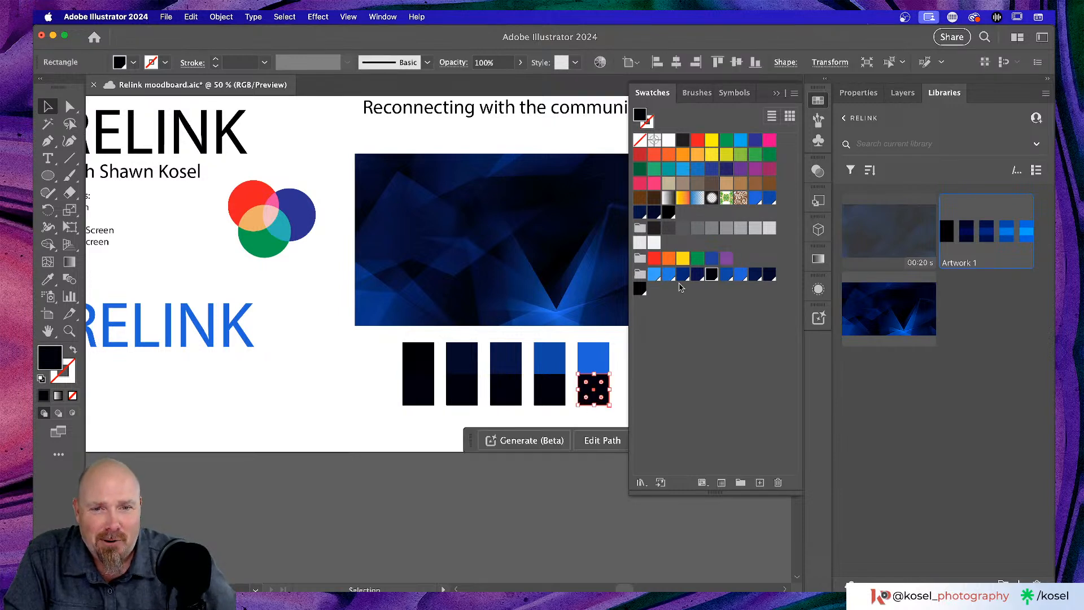
left_click(654, 275)
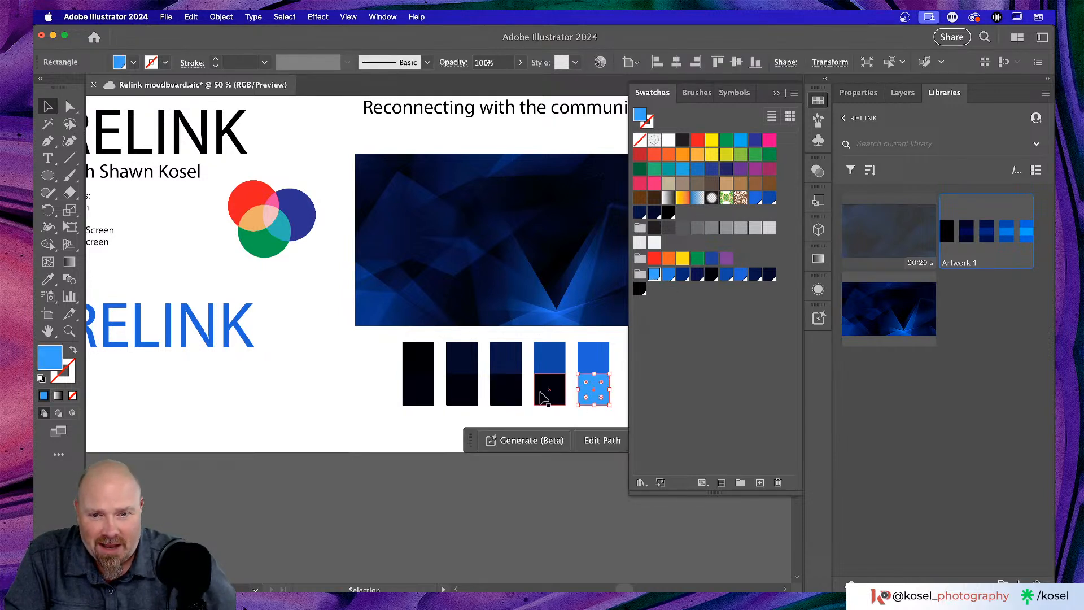
left_click(549, 390)
left_click(669, 276)
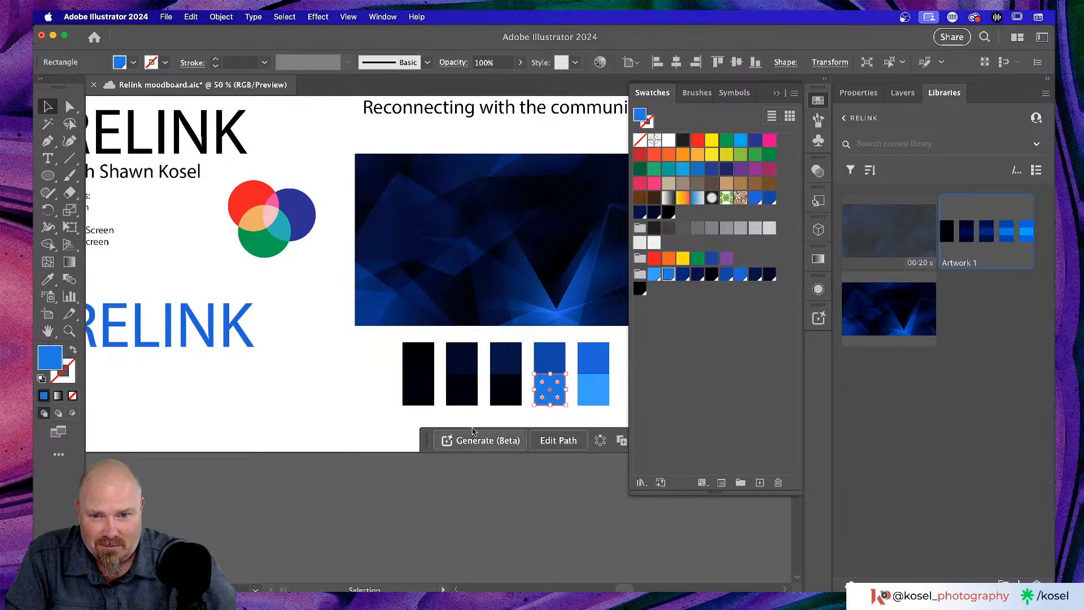
left_click(507, 402)
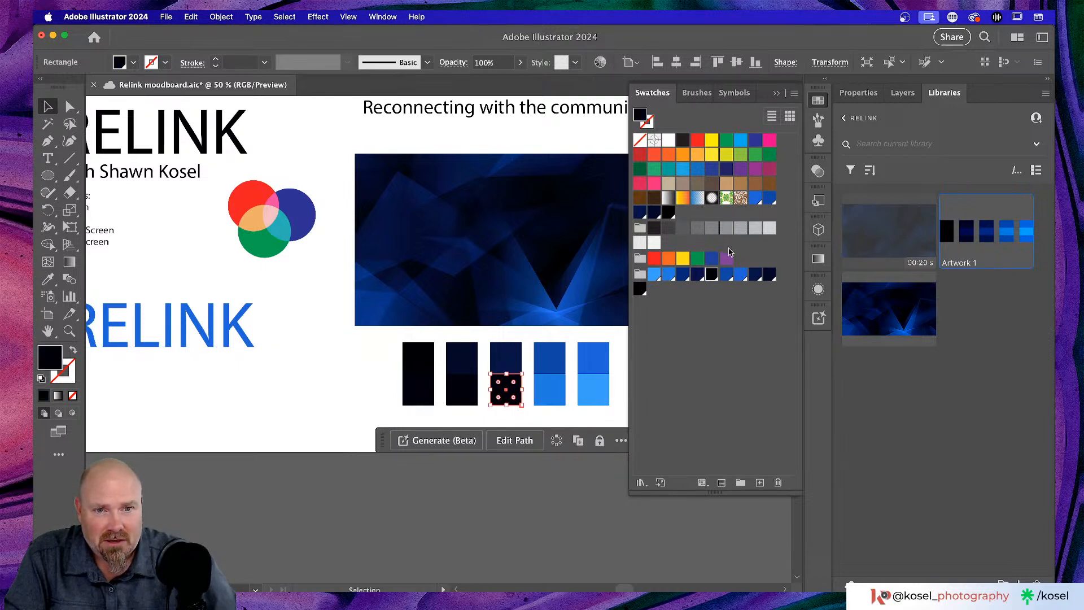
left_click(683, 275)
left_click(461, 398)
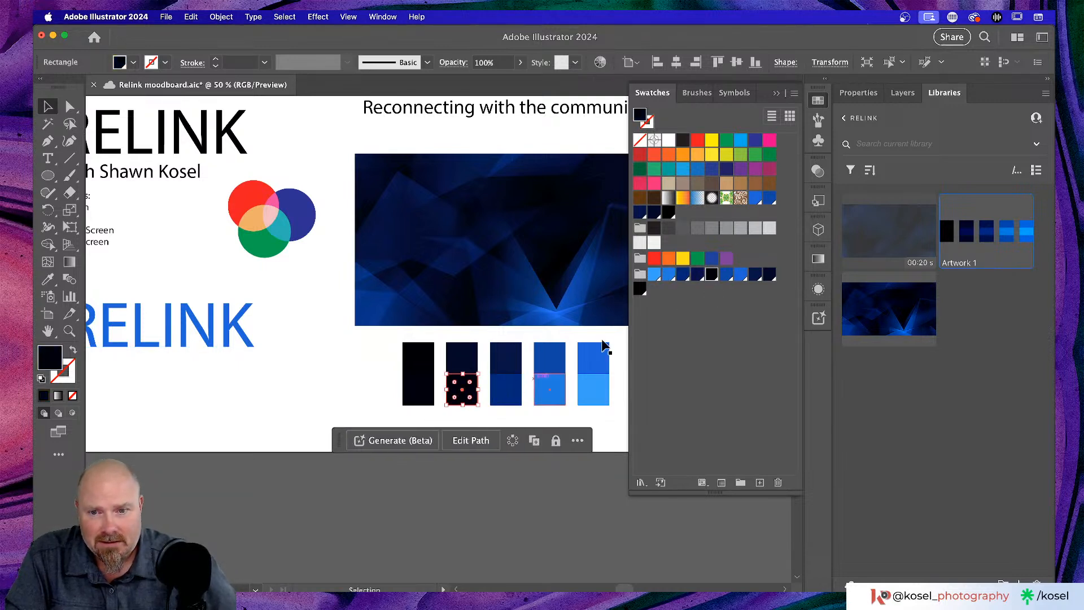
left_click(698, 275)
left_click(421, 395)
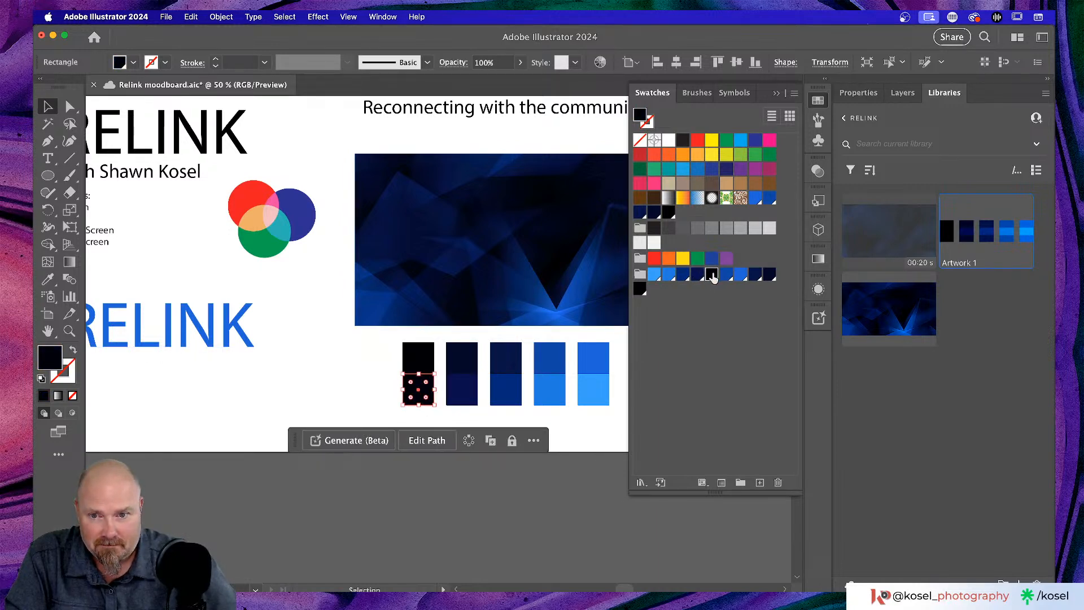
left_click(358, 386)
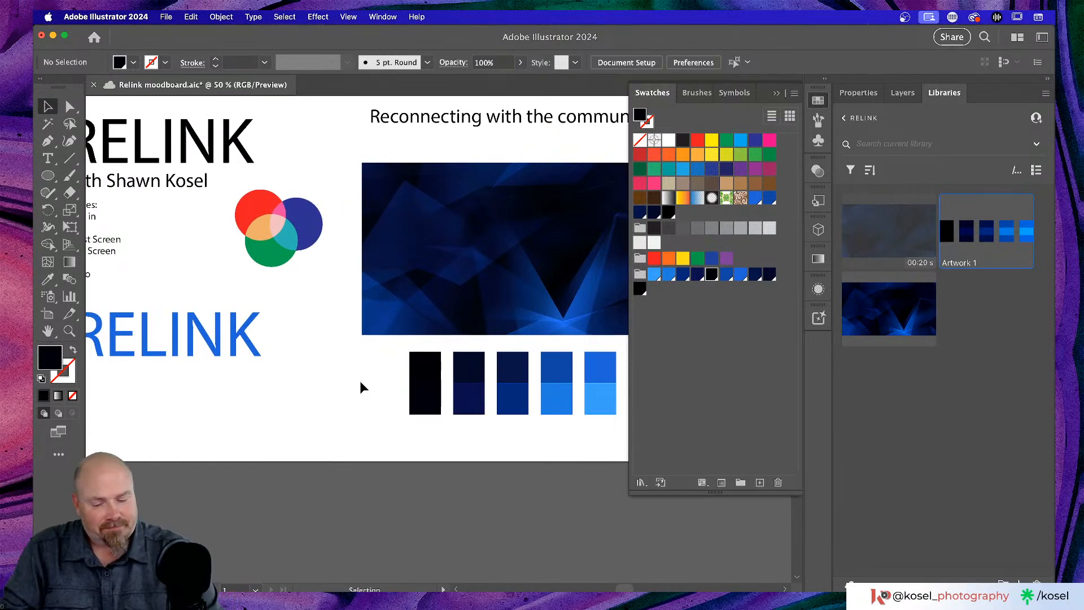
- Zoom in to inspect the palette rectangles, then zoom back out to the whole artboard
key("super+1")
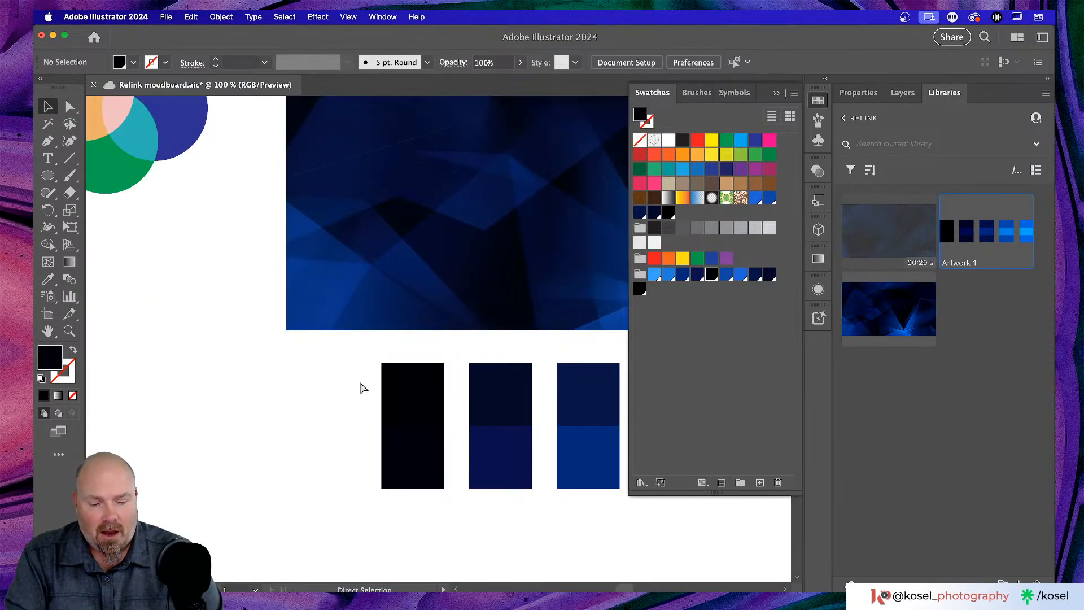
key("super+equal")
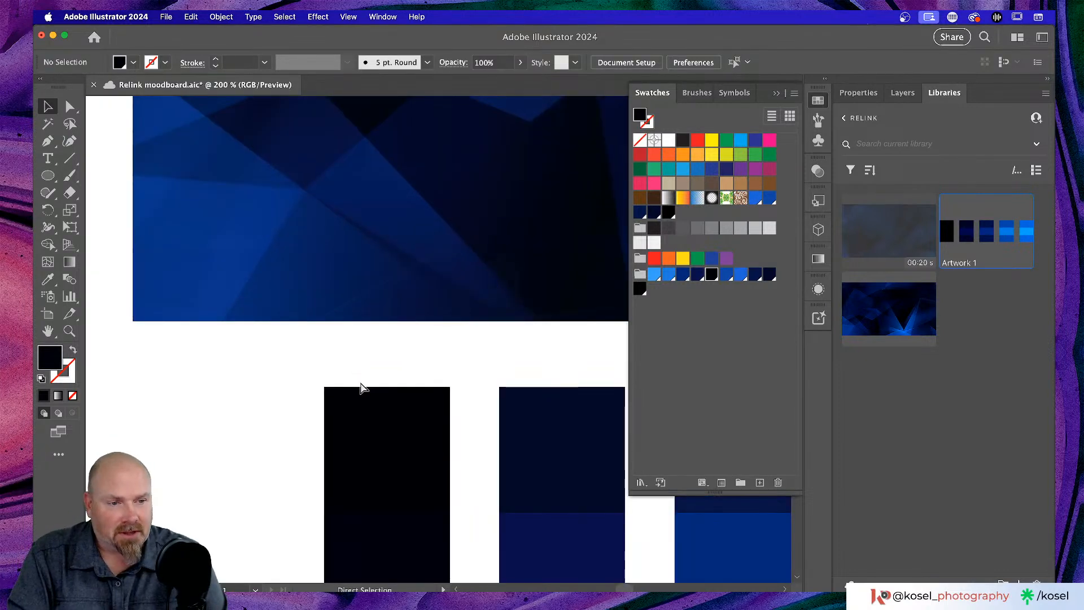
key("super+minus")
key("super+minus")
key("super+minus")
key("super+minus")
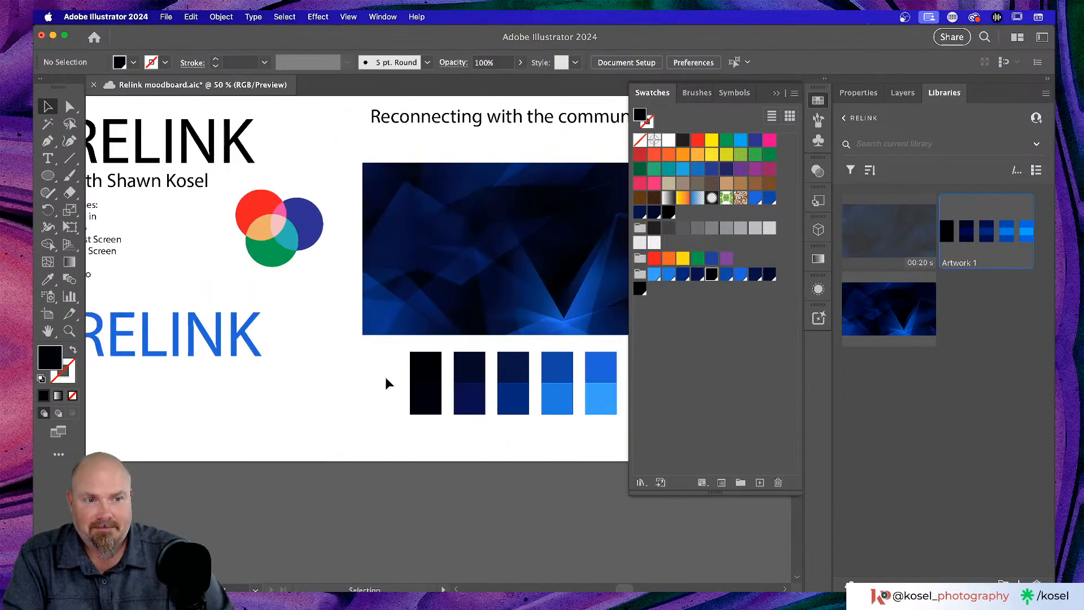
scroll(403, 283, "left", 5)
scroll(415, 273, "left", 5)
left_click(378, 346)
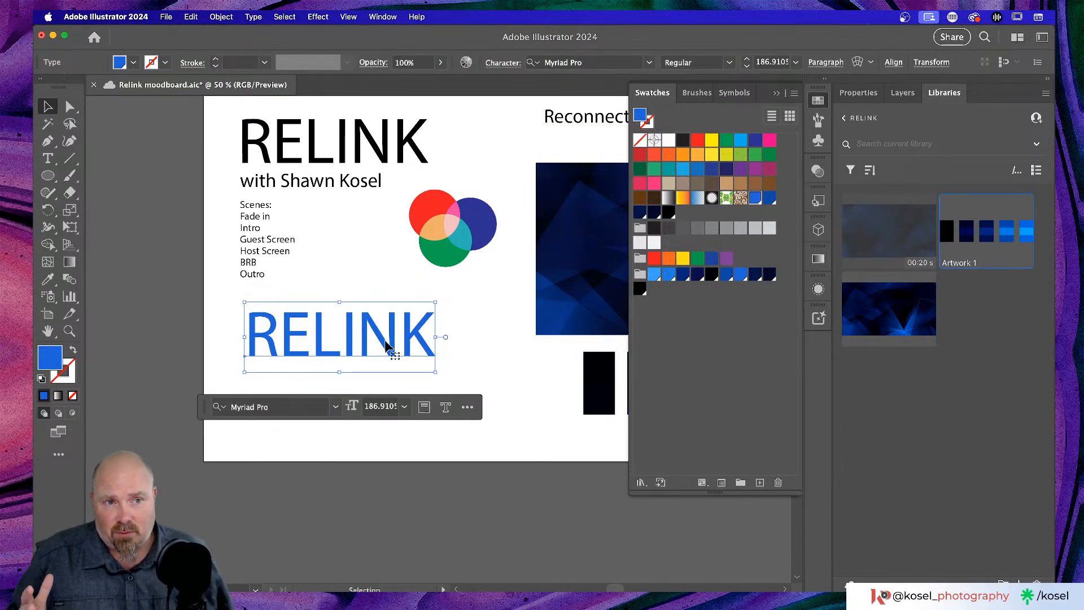
- Show the selected text's properties and close the floating Swatches panel
scroll(384, 345, "left", 2)
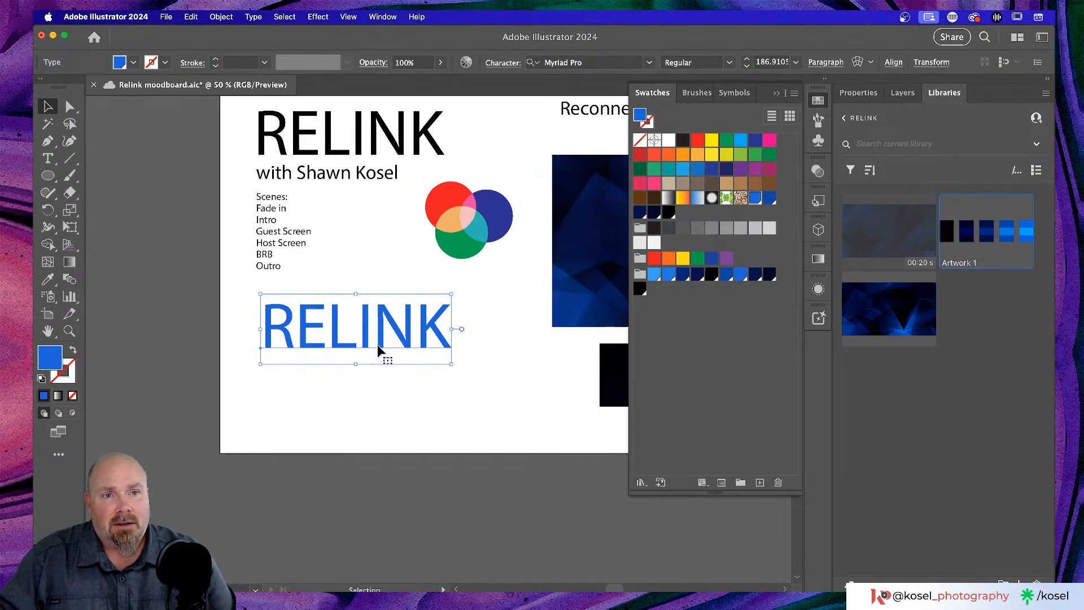
left_click(852, 96)
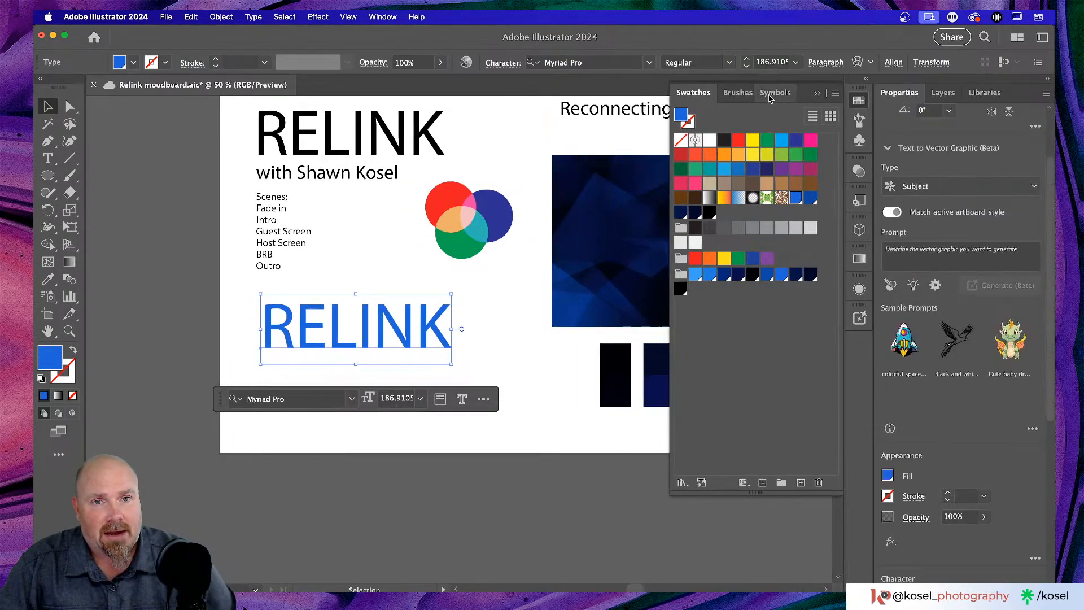
left_click(820, 95)
scroll(510, 337, "up", 2)
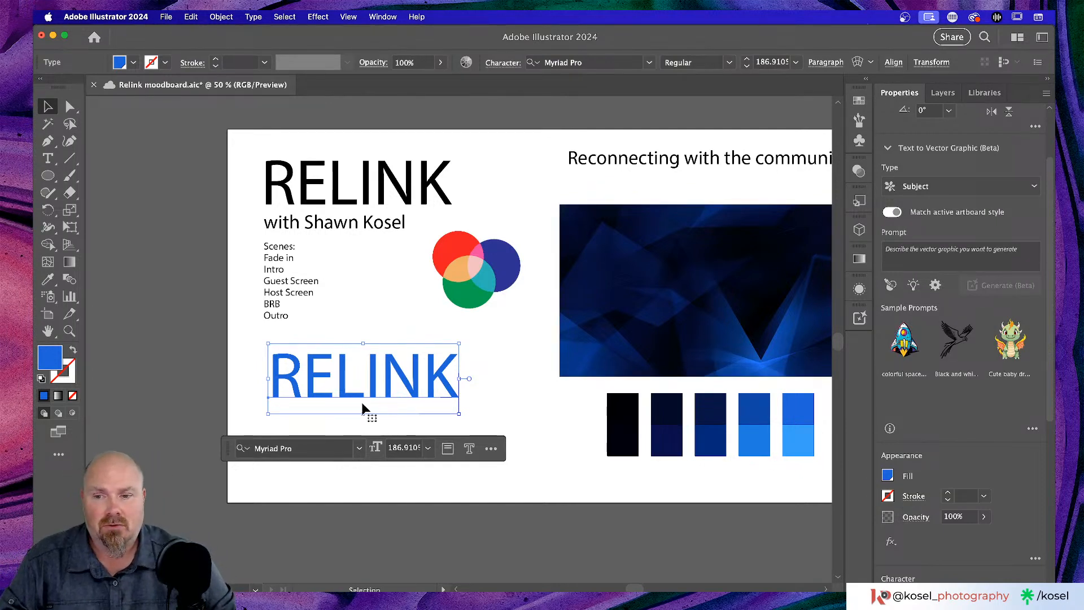
- Change the RELINK font from Myriad Pro to P22 FLW Exhibition Bold via a 'p22' font search
left_click(302, 452)
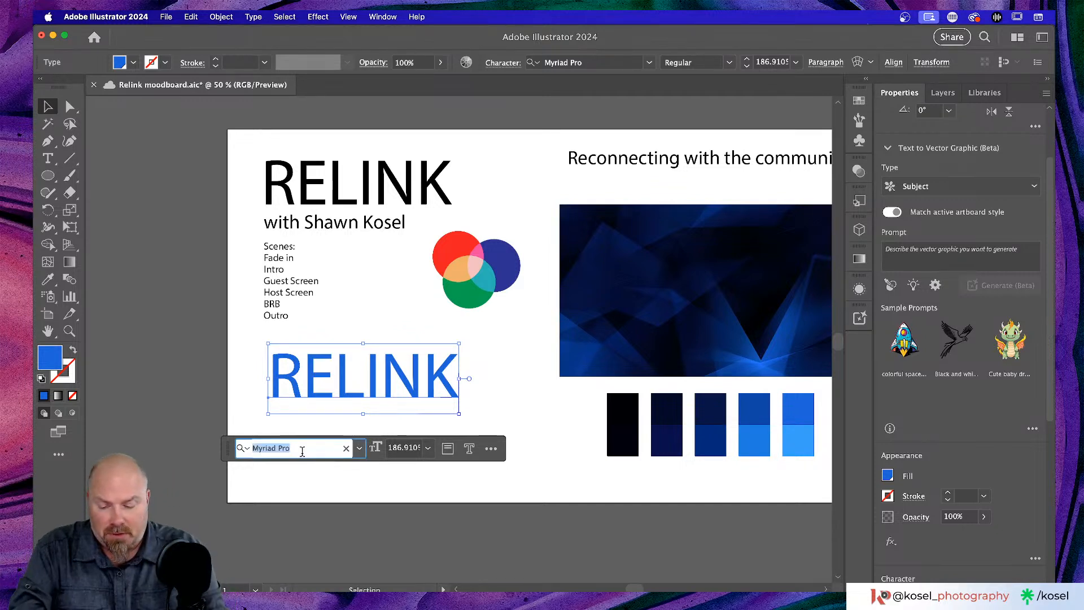
type("p22")
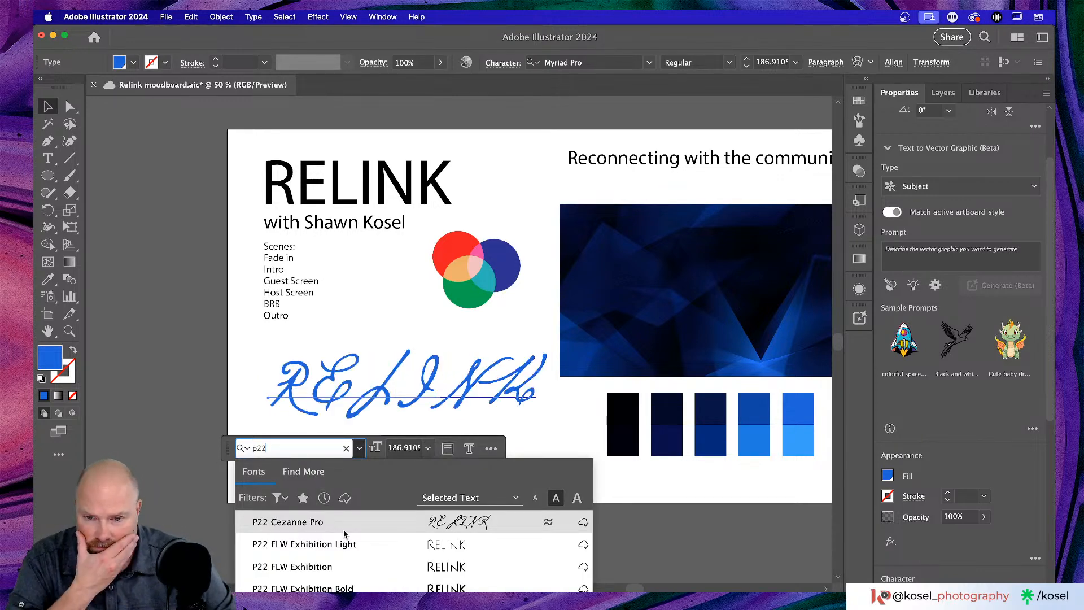
key("Down")
key("Down")
key("Down")
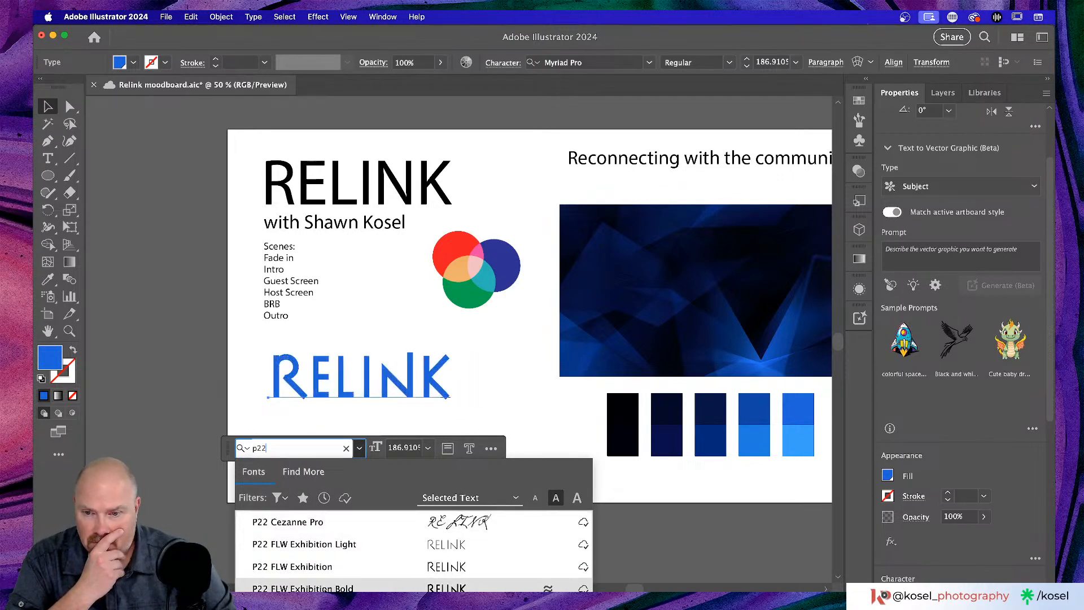
left_click(324, 588)
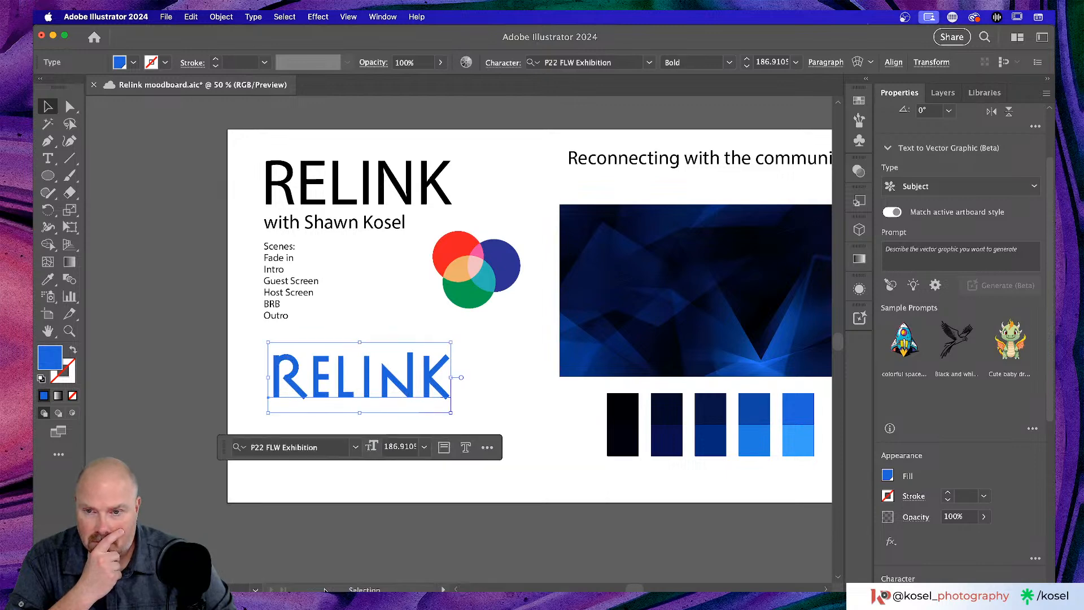
left_click(503, 397)
scroll(503, 397, "left", 3)
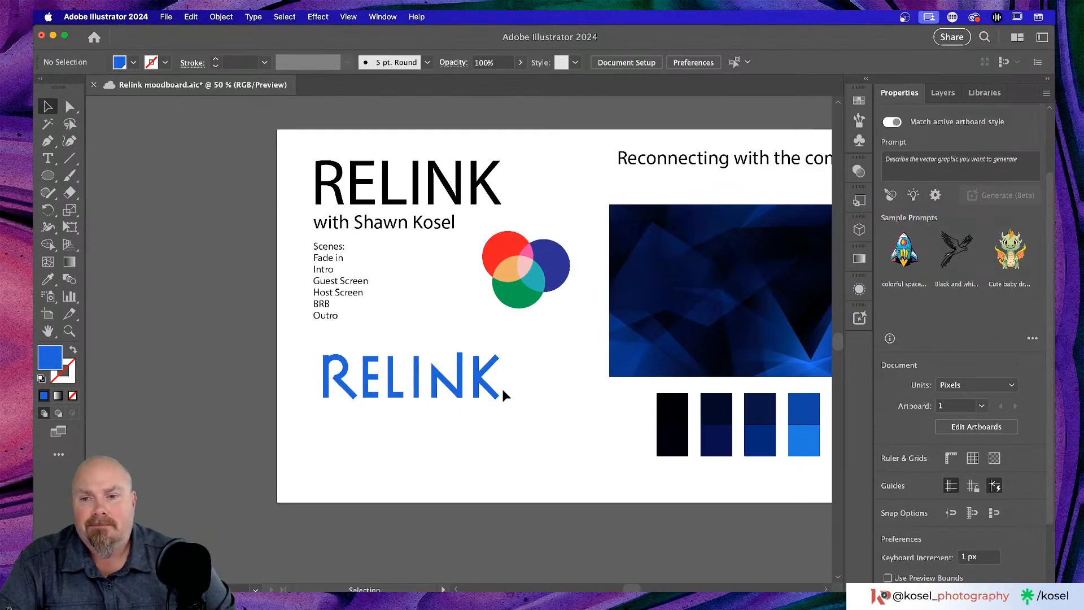
scroll(503, 390, "left", 2)
scroll(502, 390, "down", 5)
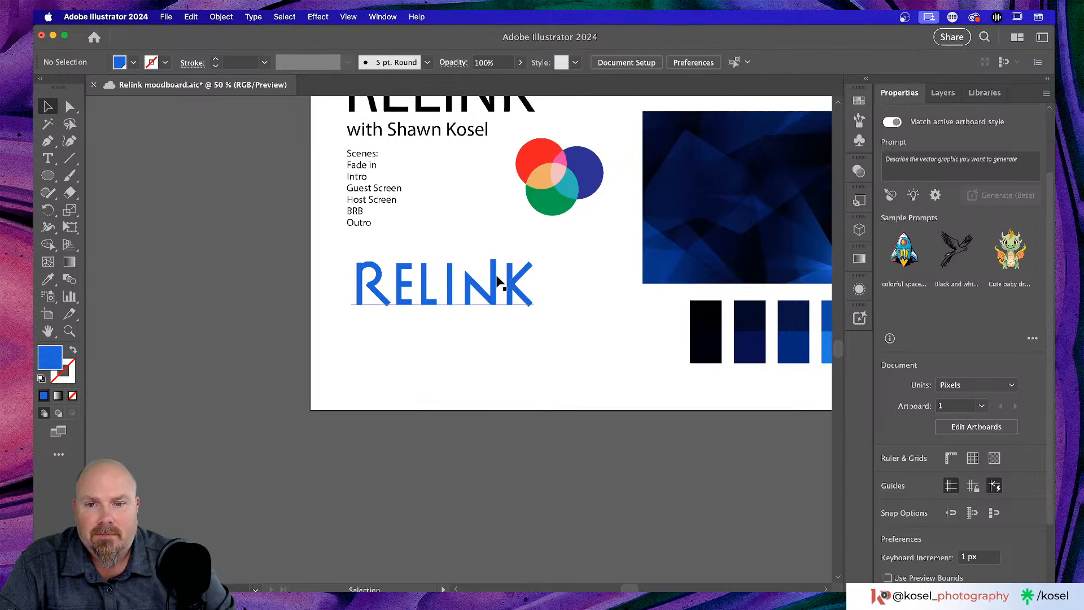
left_click(497, 281)
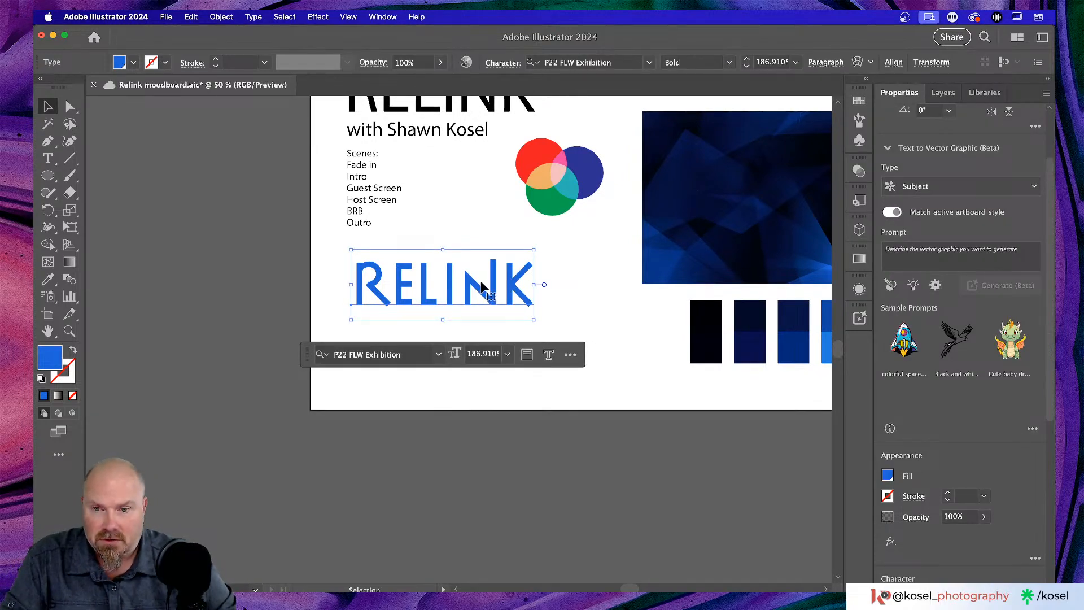
- Drag a RELINK copy onto the left pasteboard and fill it black by sampling the black rectangle
left_click_drag(484, 287, 239, 232)
scroll(239, 233, "left", 5)
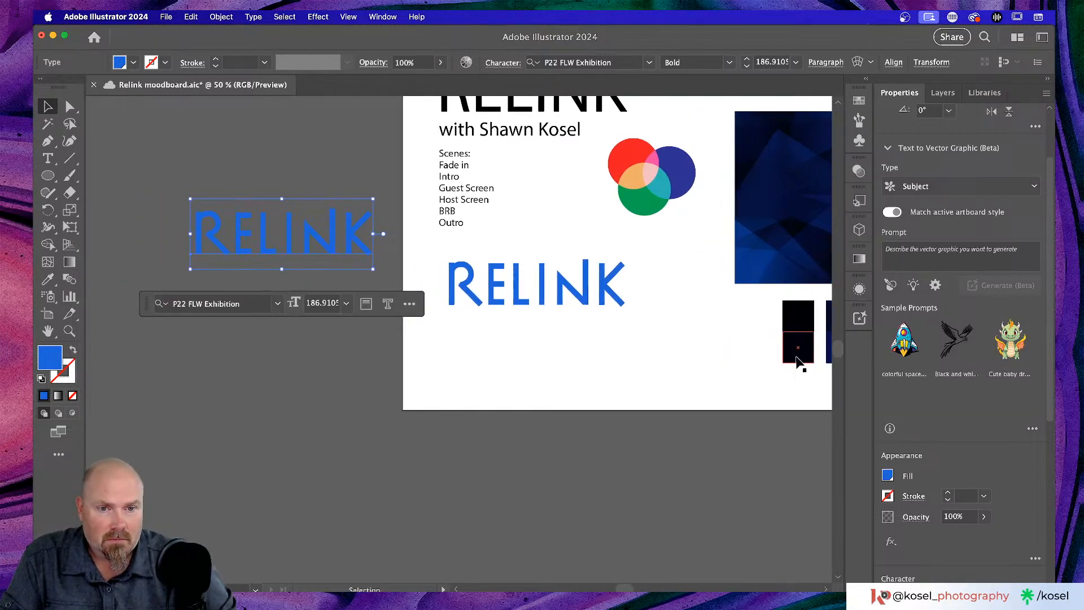
key("i")
left_click(795, 353)
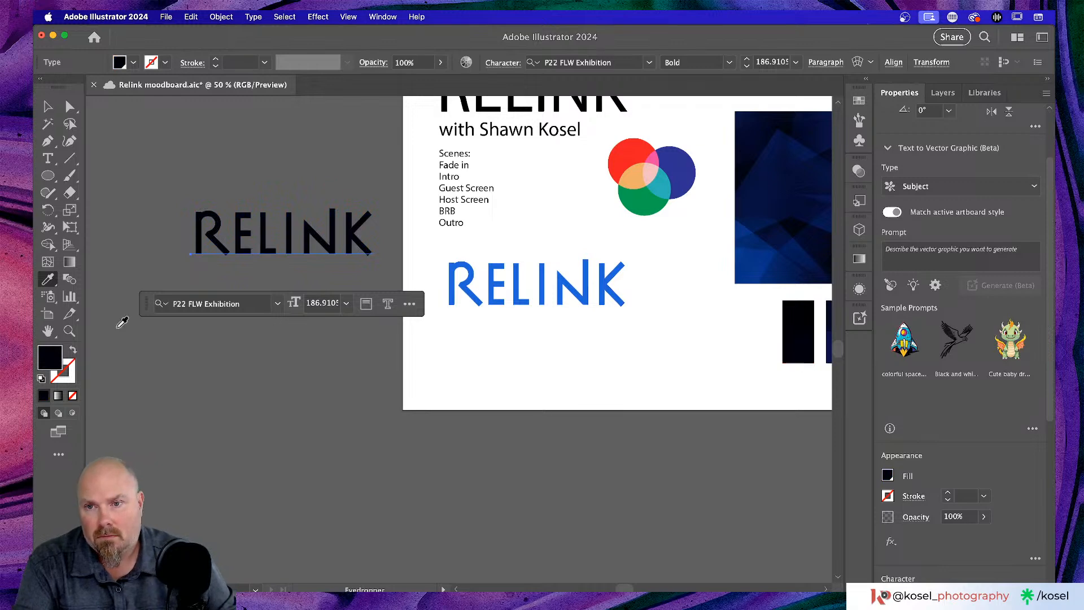
left_click(48, 106)
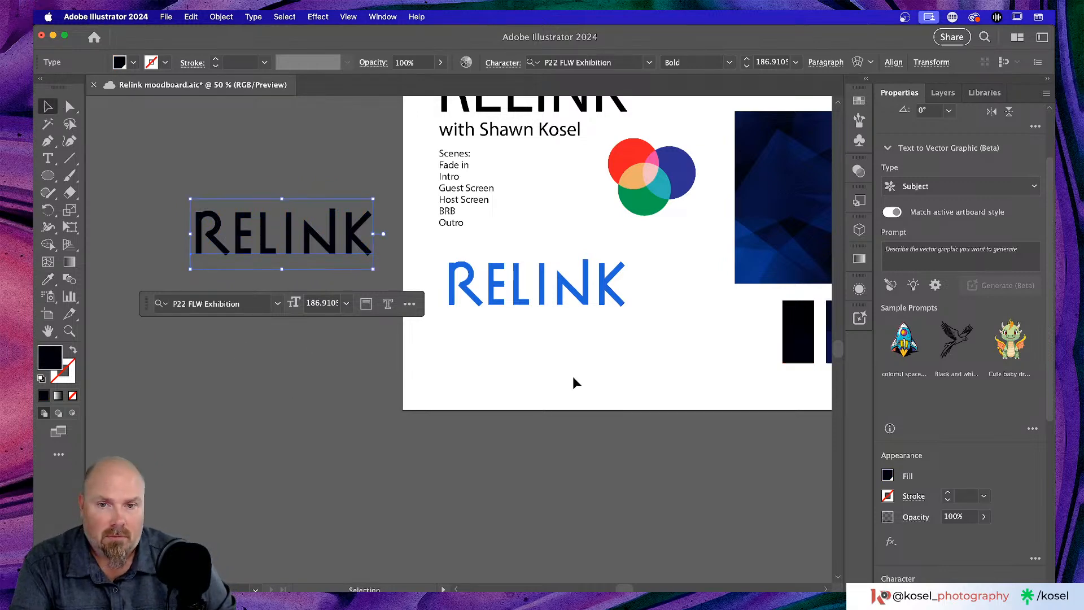
left_click(571, 366)
scroll(570, 366, "right", 3)
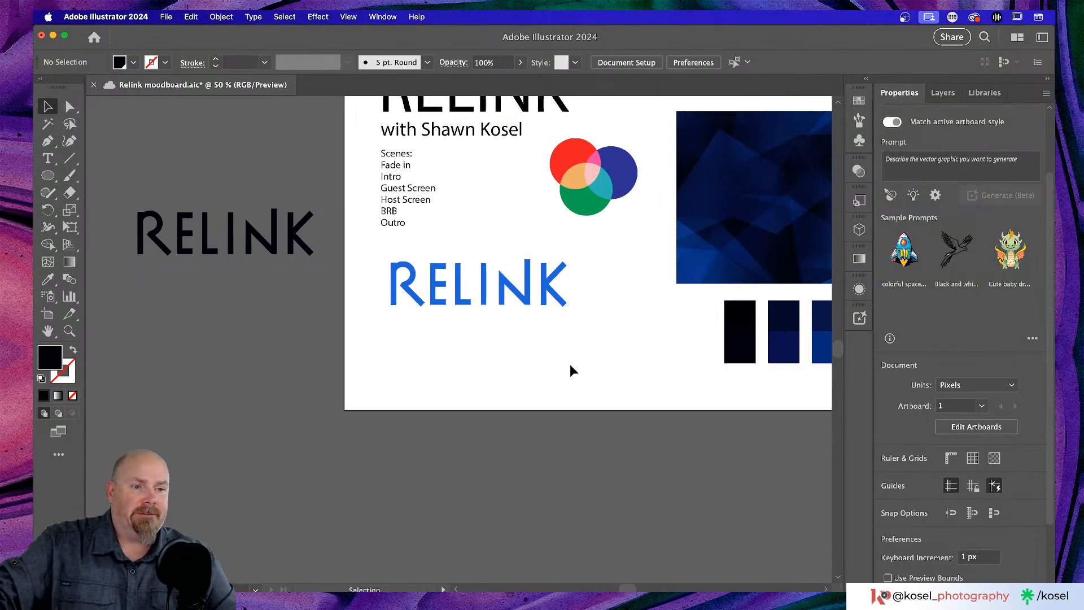
scroll(570, 370, "right", 3)
scroll(570, 370, "up", 1)
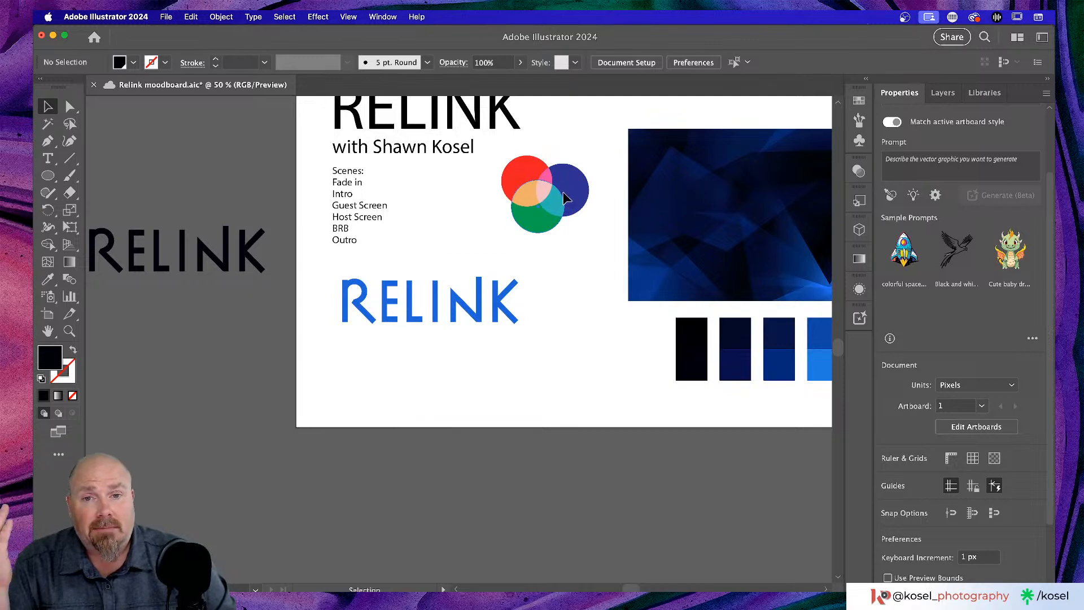
left_click(514, 183)
left_click_drag(490, 176, 592, 208)
left_click(458, 195)
scroll(456, 189, "up", 2)
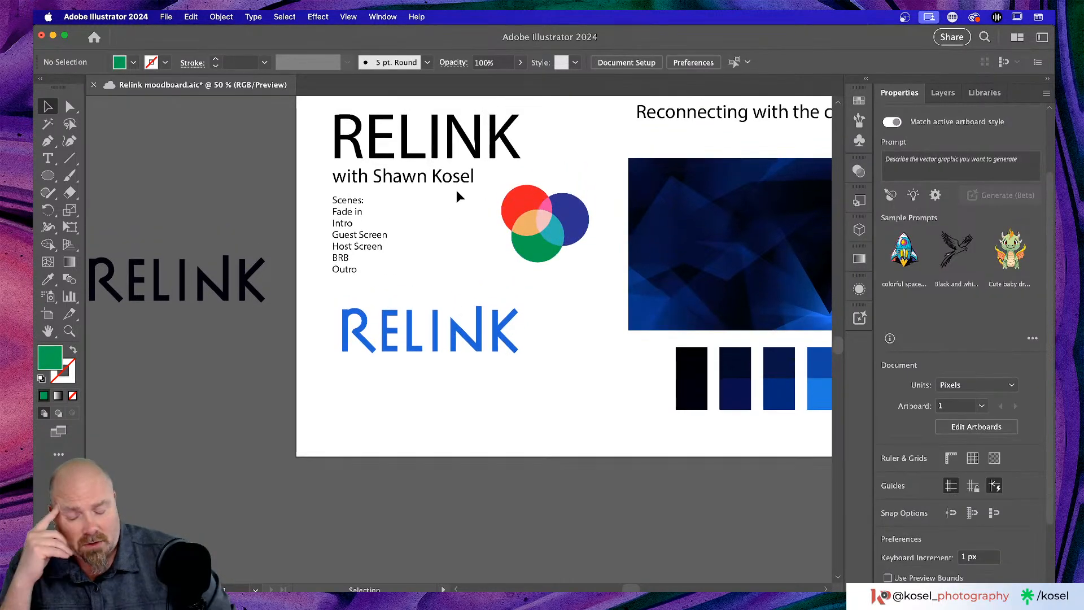
key("super+equal")
key("super+equal")
key("super+equal")
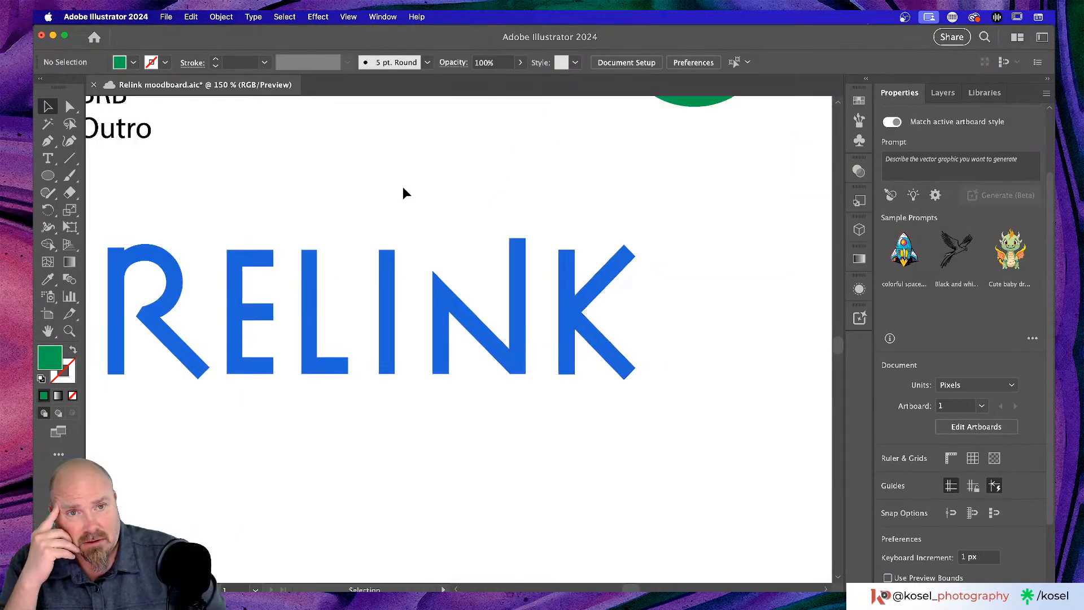
scroll(404, 193, "up", 10)
scroll(403, 189, "right", 3)
scroll(404, 190, "up", 2)
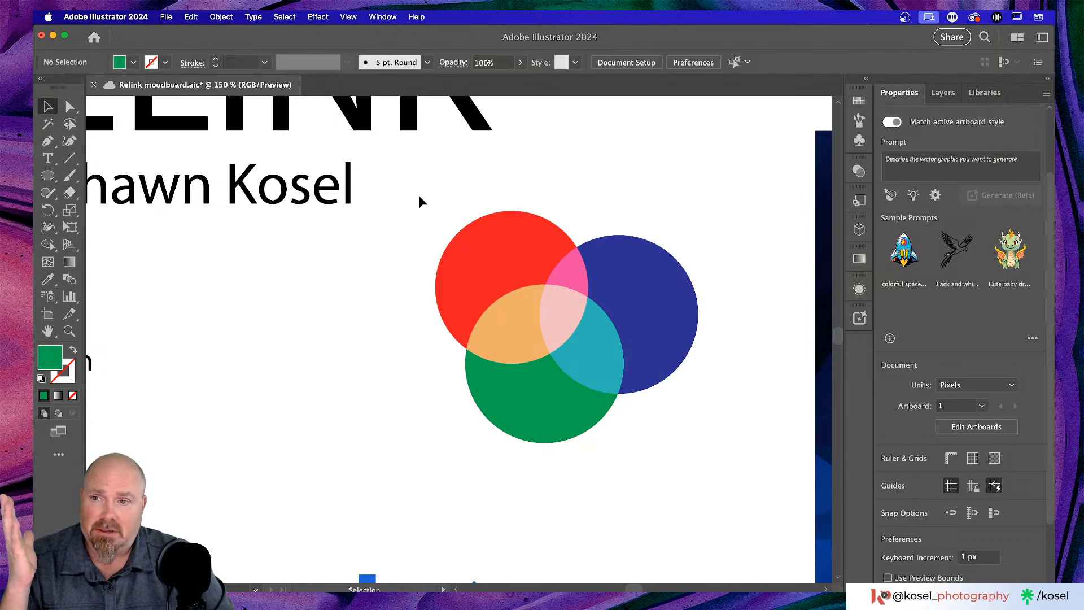
scroll(969, 347, "down", 3)
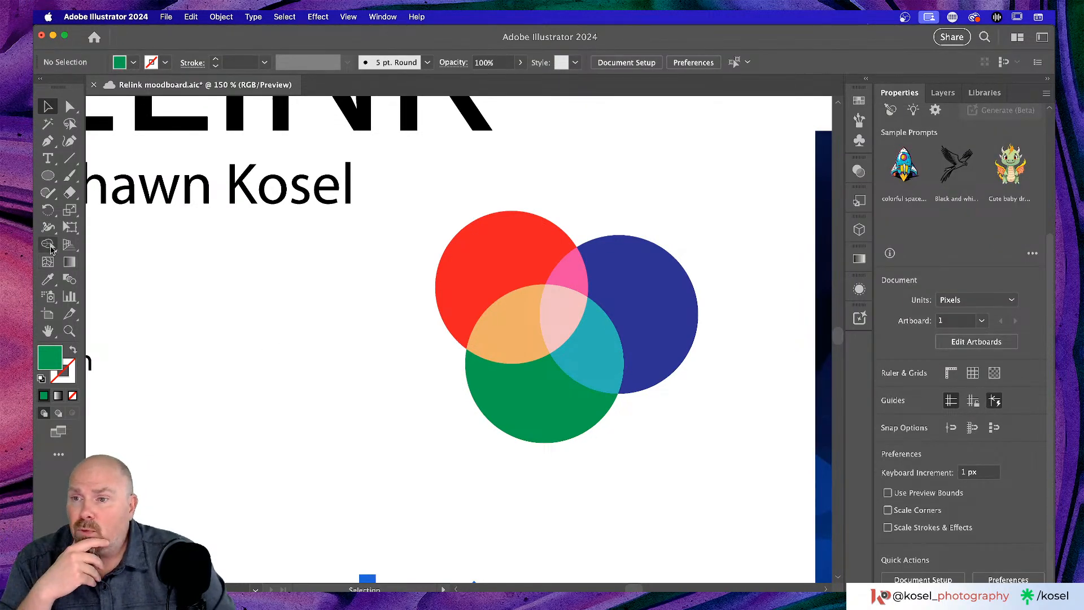
left_click(49, 246)
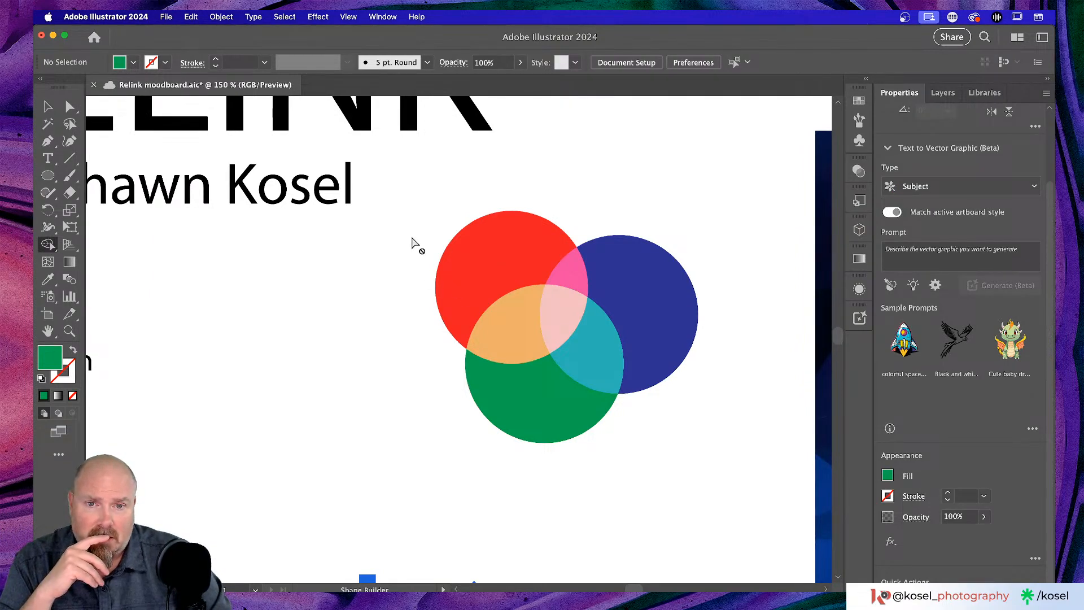
left_click(49, 107)
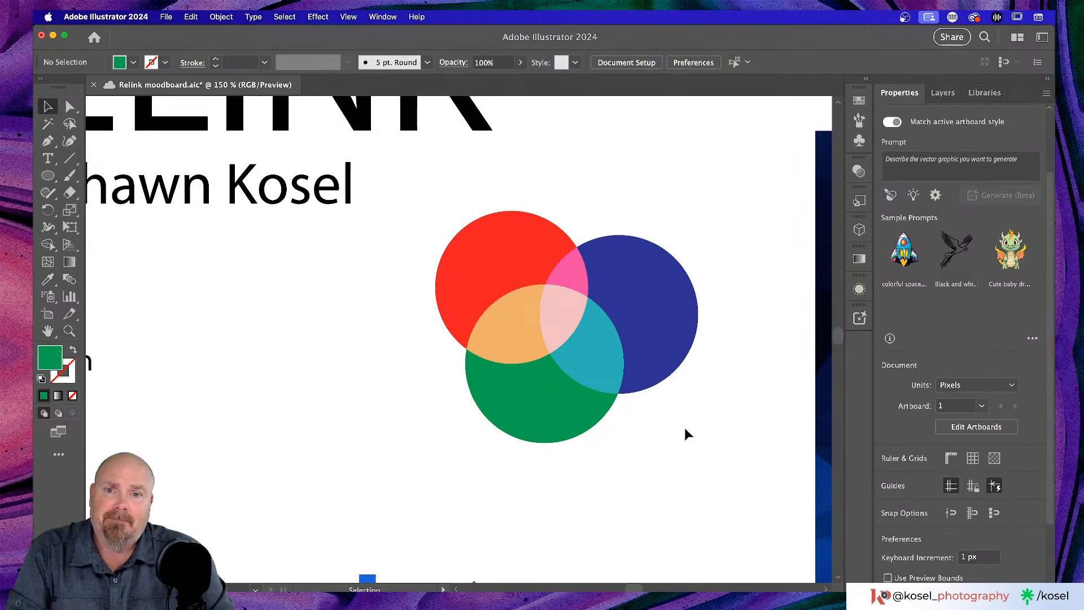
left_click_drag(396, 234, 760, 491)
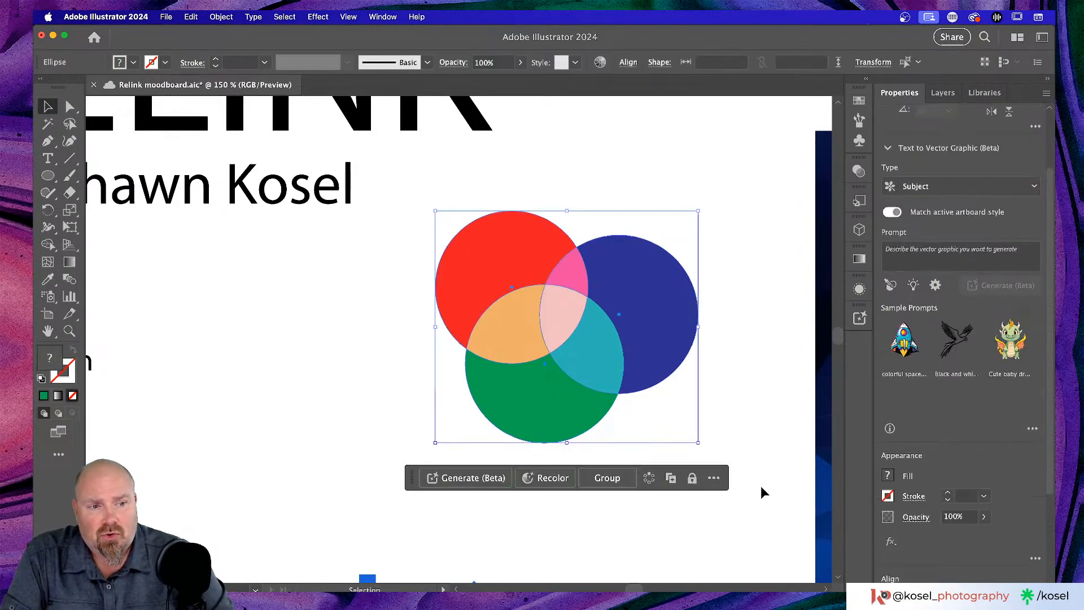
key("shift+m")
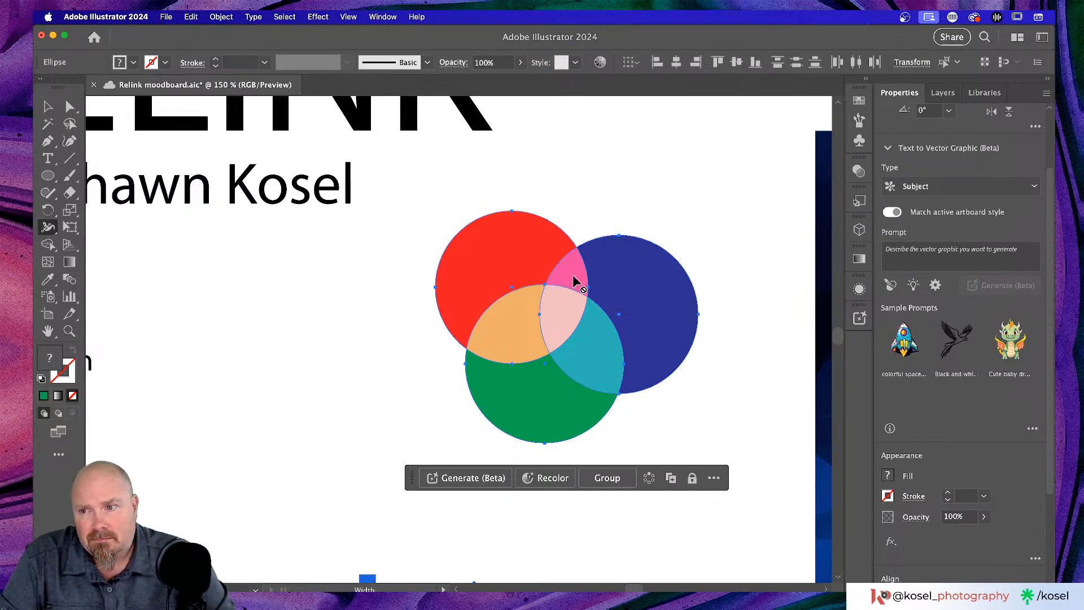
key("shift+m")
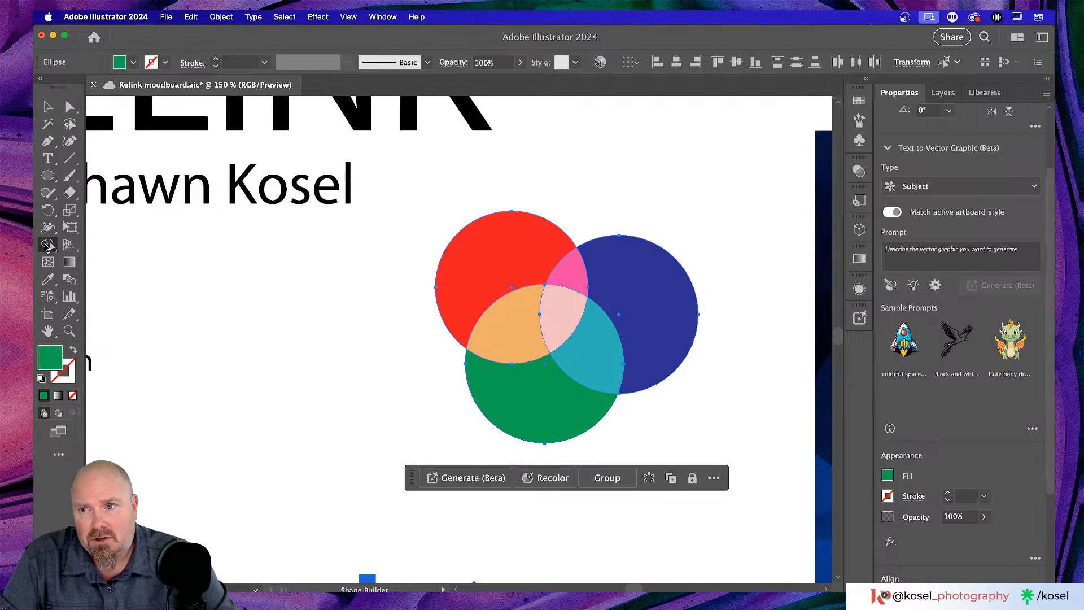
left_click(479, 259)
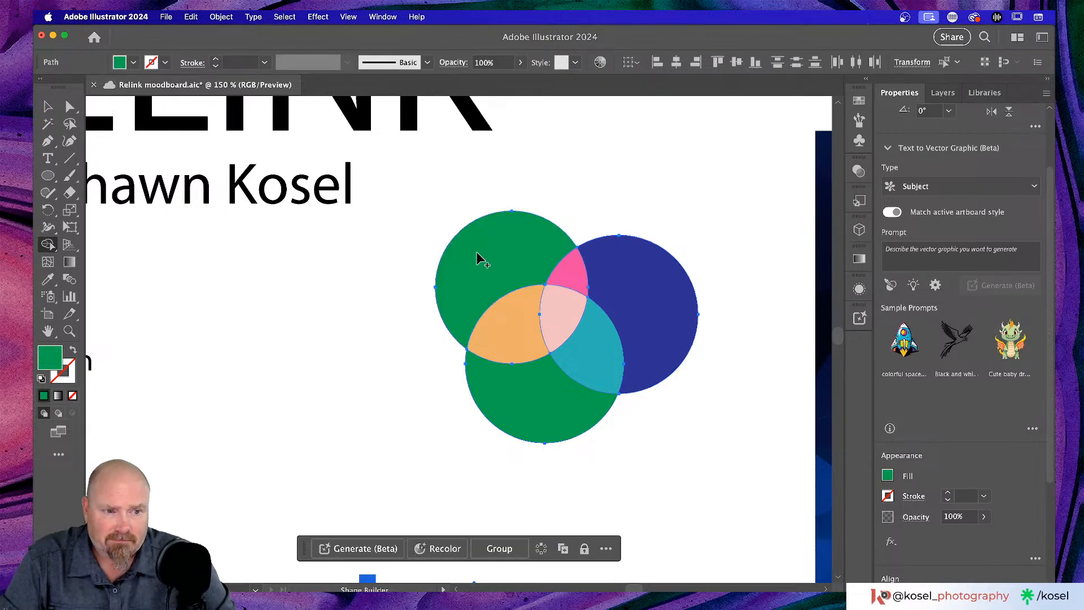
key("super+z")
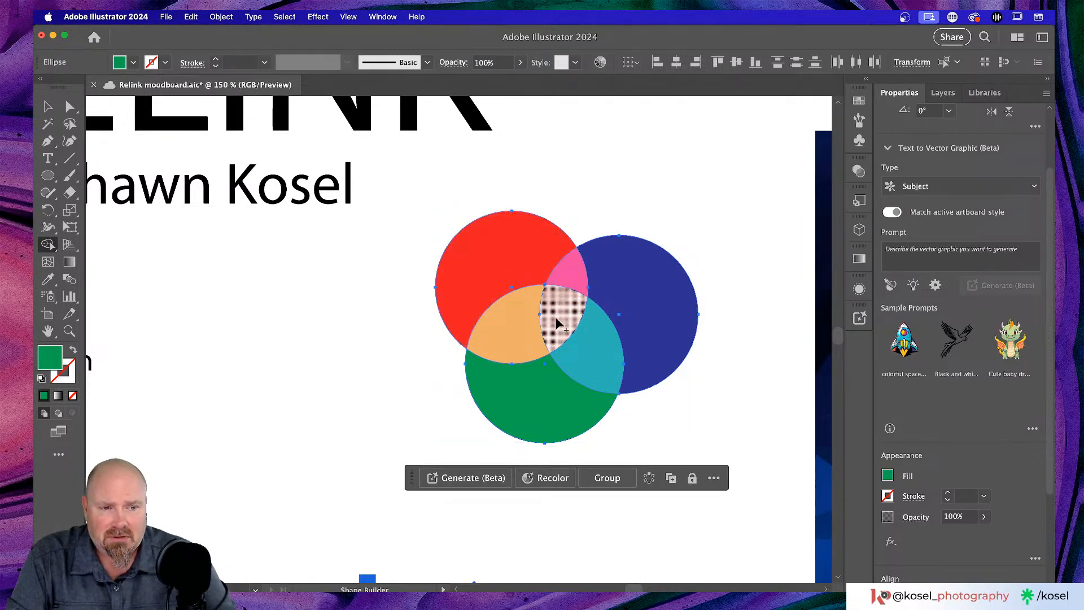
left_click(527, 326)
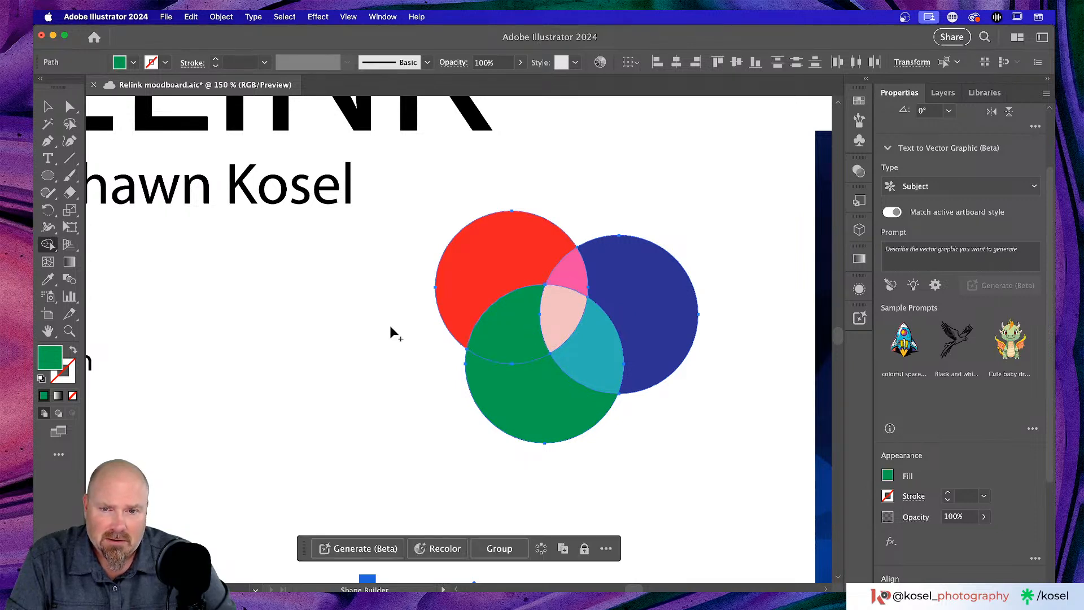
key("super")
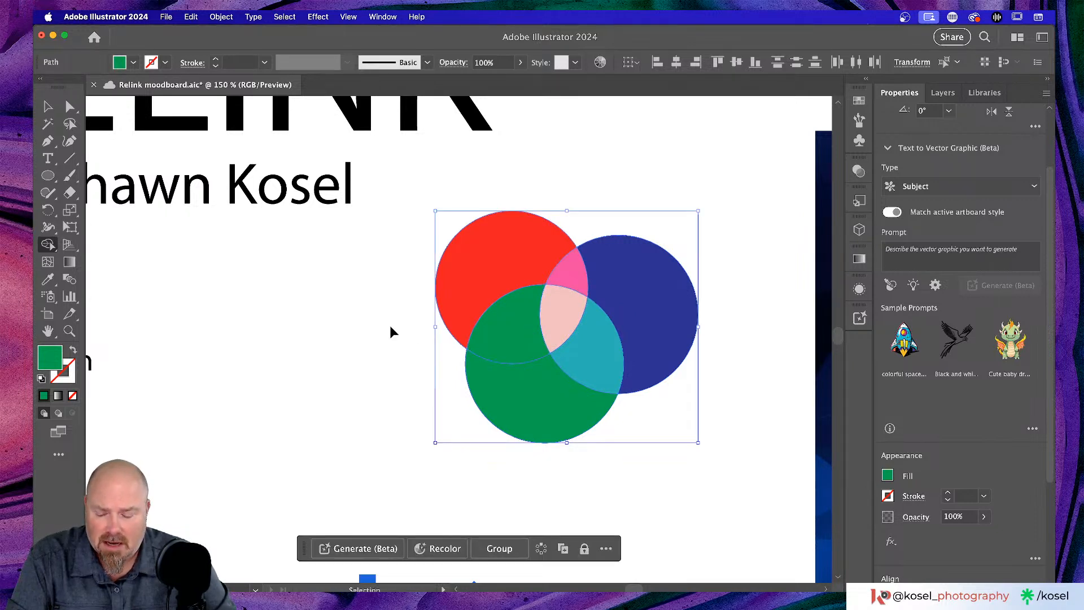
key("super+z")
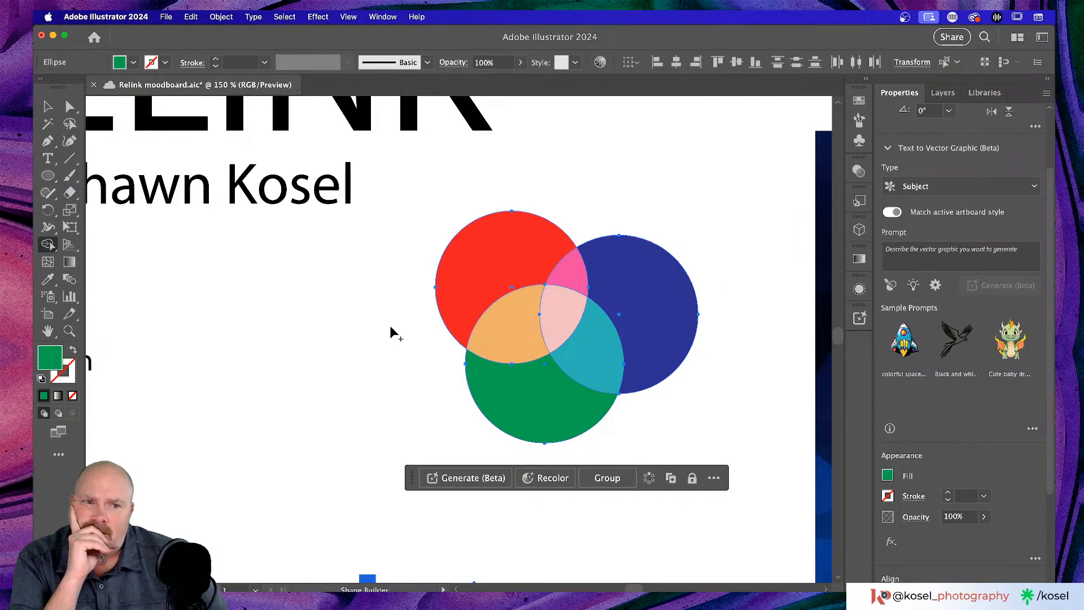
scroll(915, 370, "down", 3)
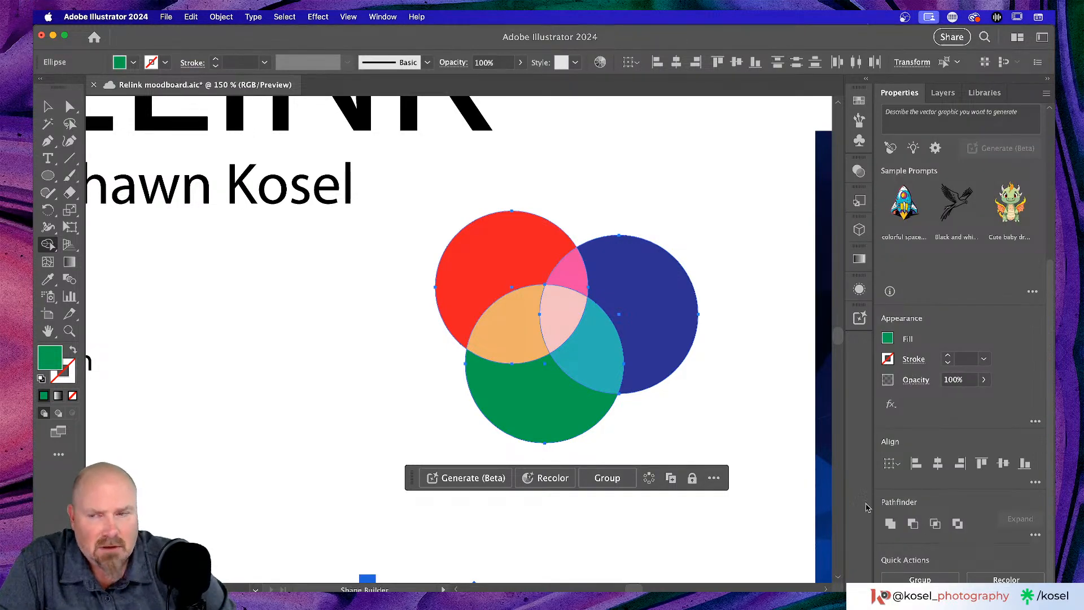
- Try Pathfinder Divide on the circles and pull an overlap piece out of the group
key("v")
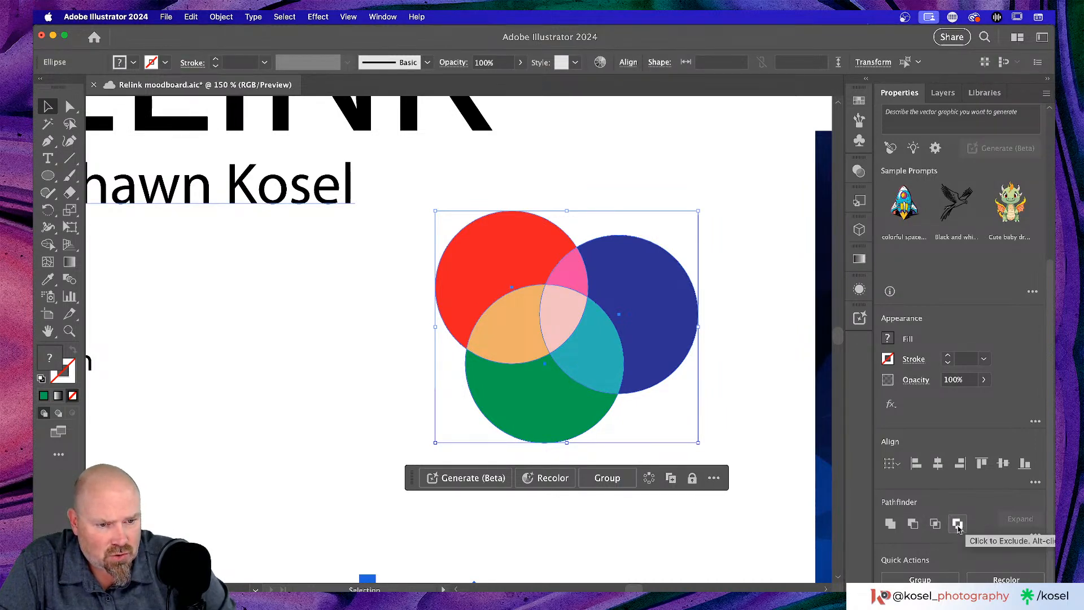
left_click(1036, 534)
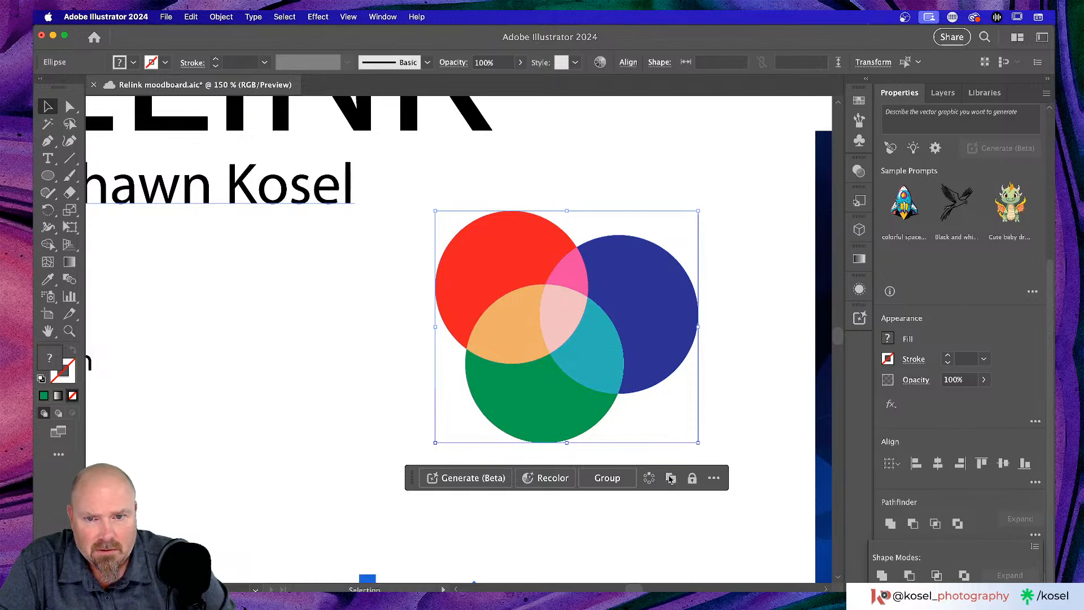
left_click(237, 337)
left_click(512, 332)
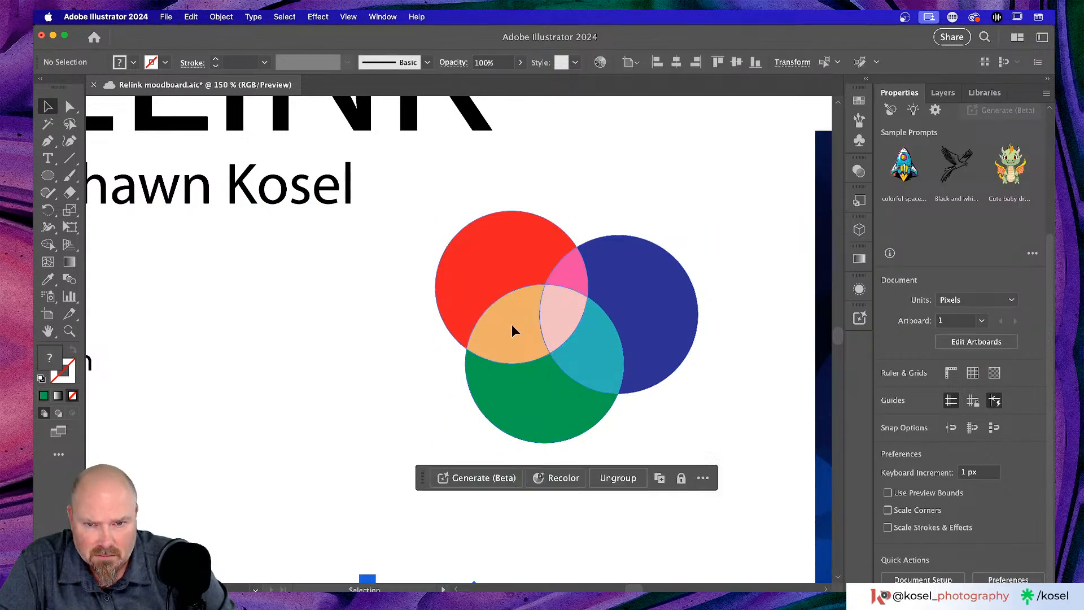
double_click(512, 326)
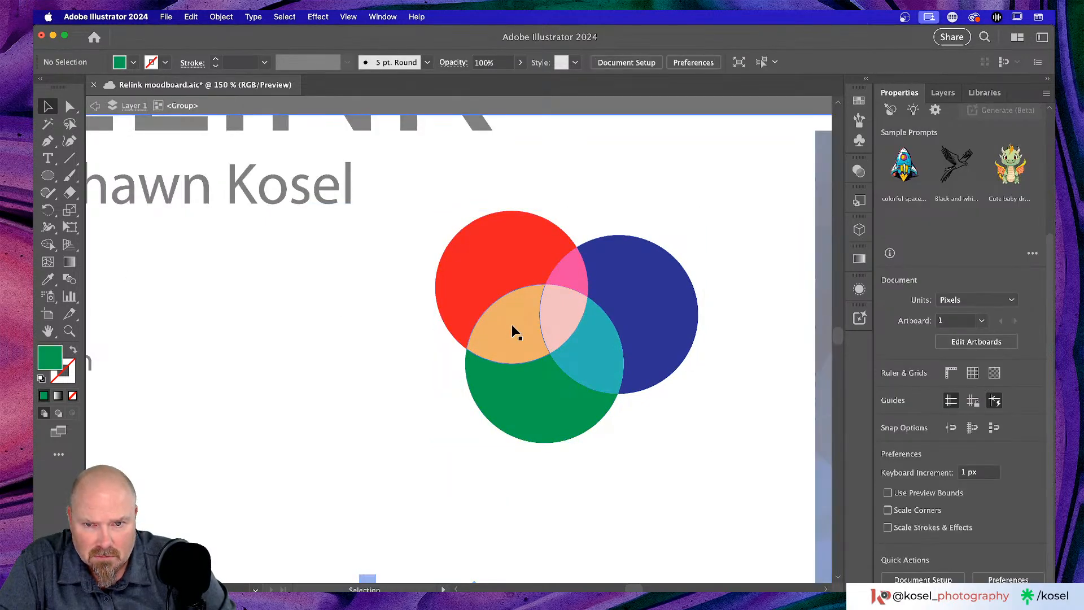
left_click_drag(512, 326, 446, 313)
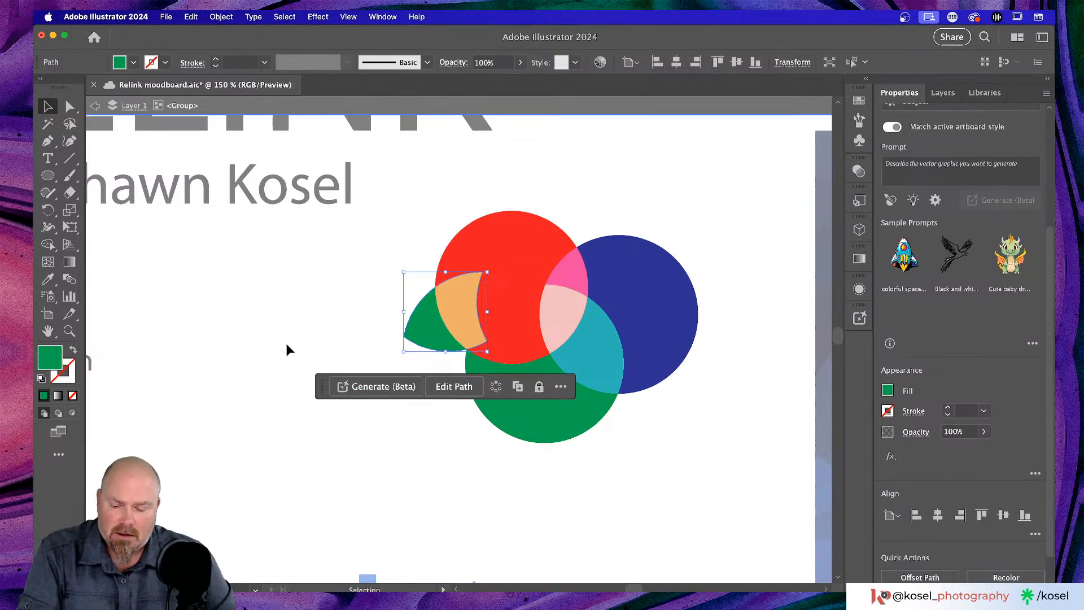
- Undo the split and test moves, then marquee-select all three overlapping circles
key("a")
key("super+z")
key("super+z")
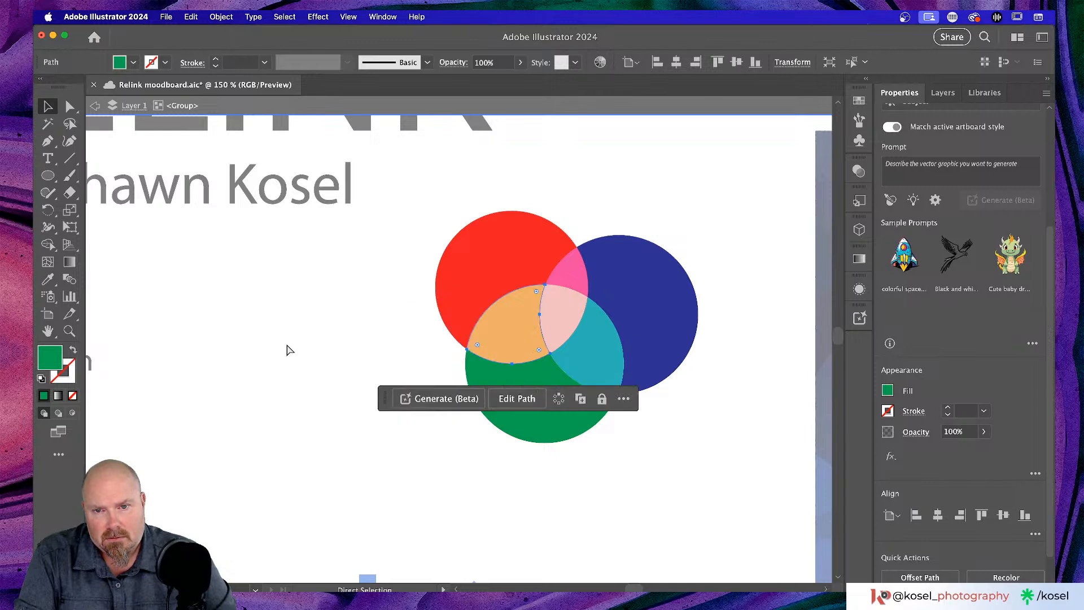
key("super+z")
key("v")
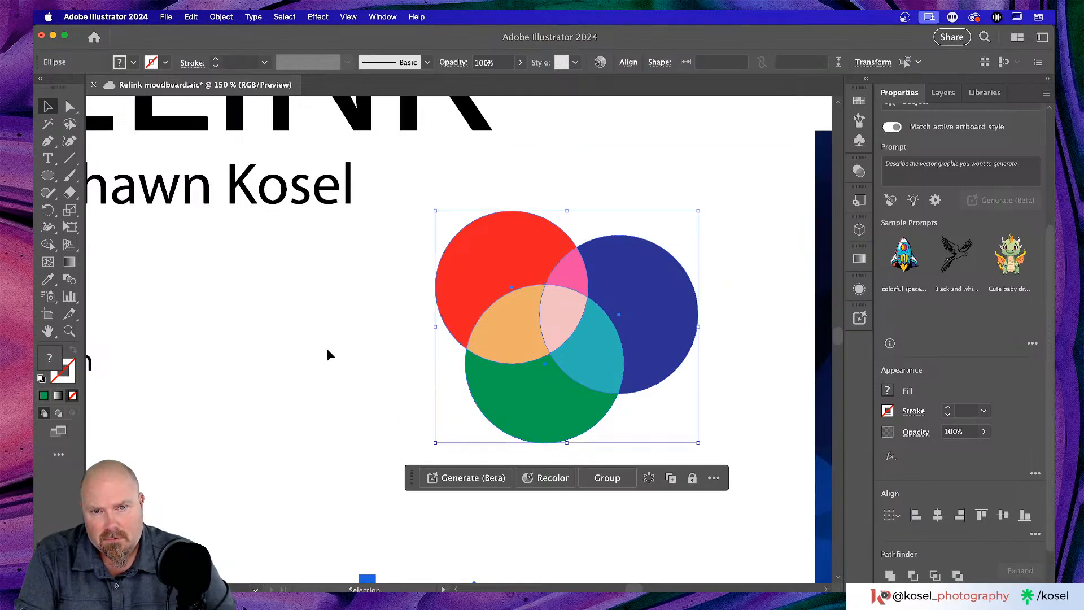
left_click(328, 353)
left_click(469, 266)
left_click_drag(469, 266, 441, 266)
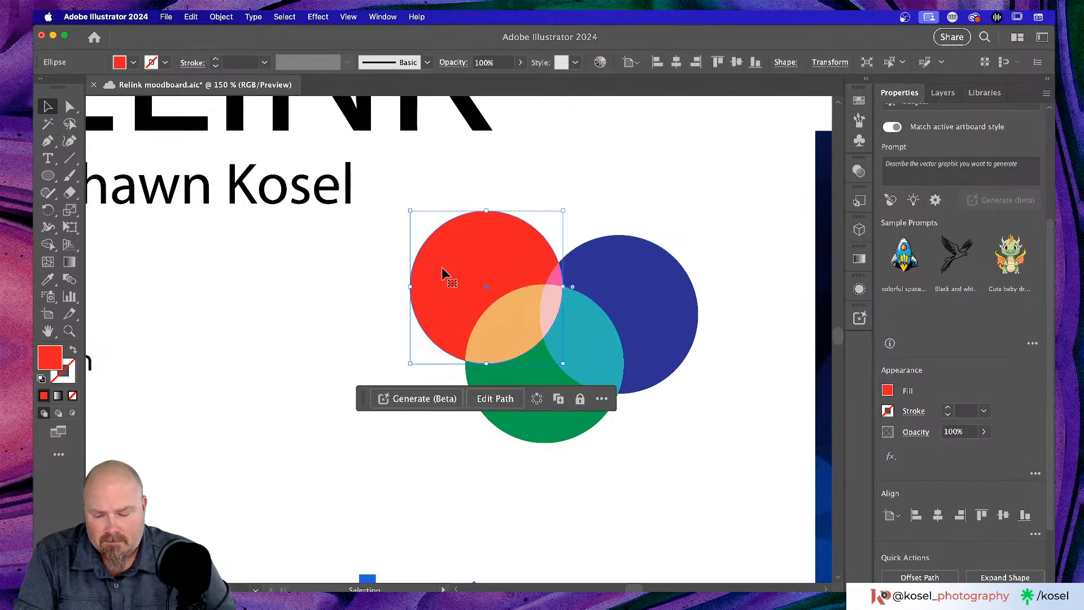
key("super+z")
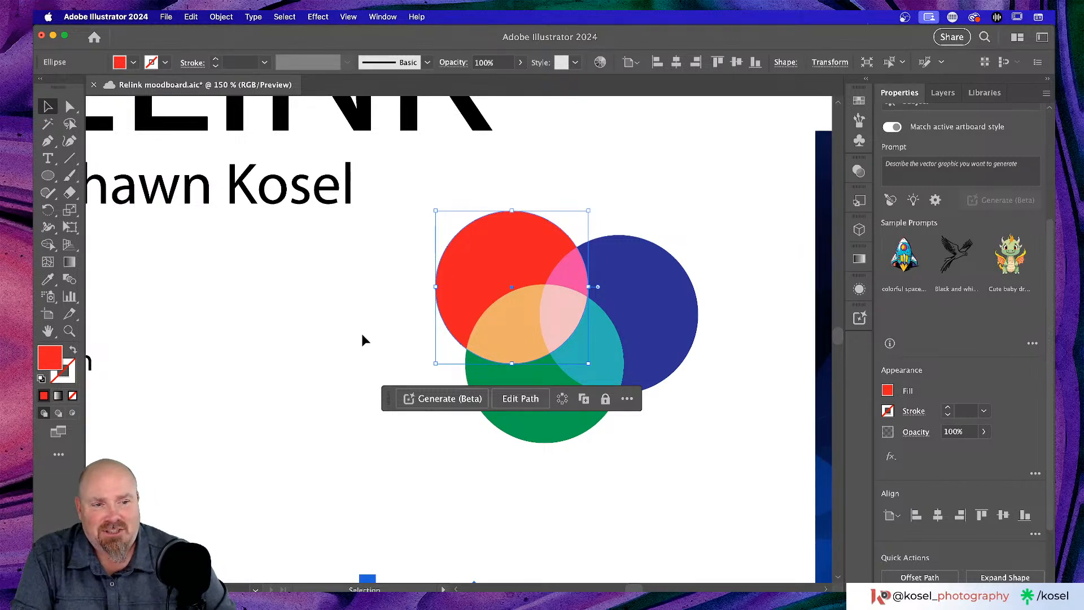
left_click_drag(399, 216, 724, 450)
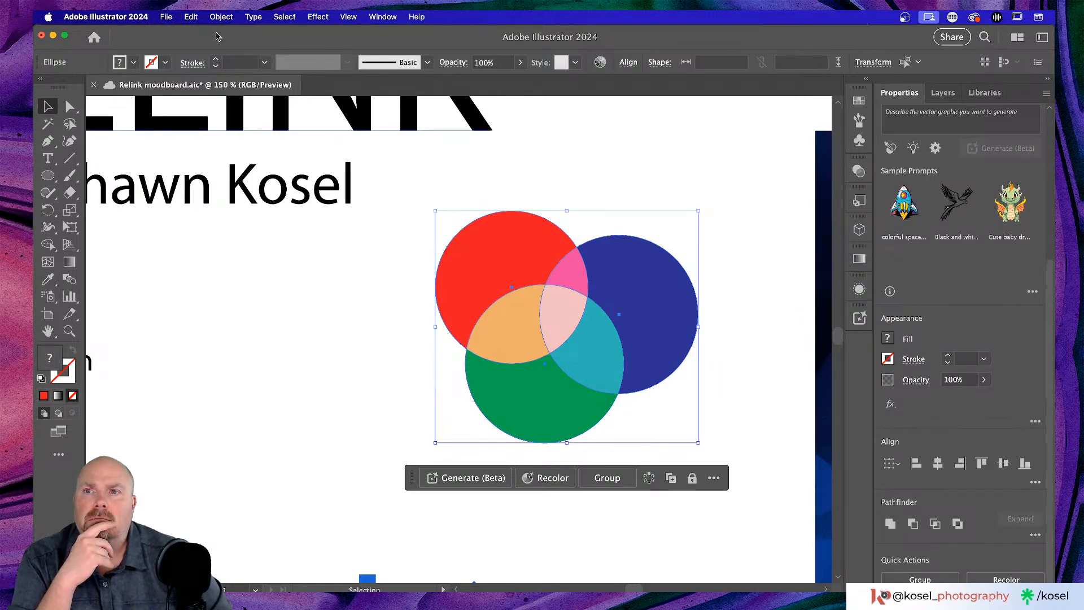
left_click(227, 16)
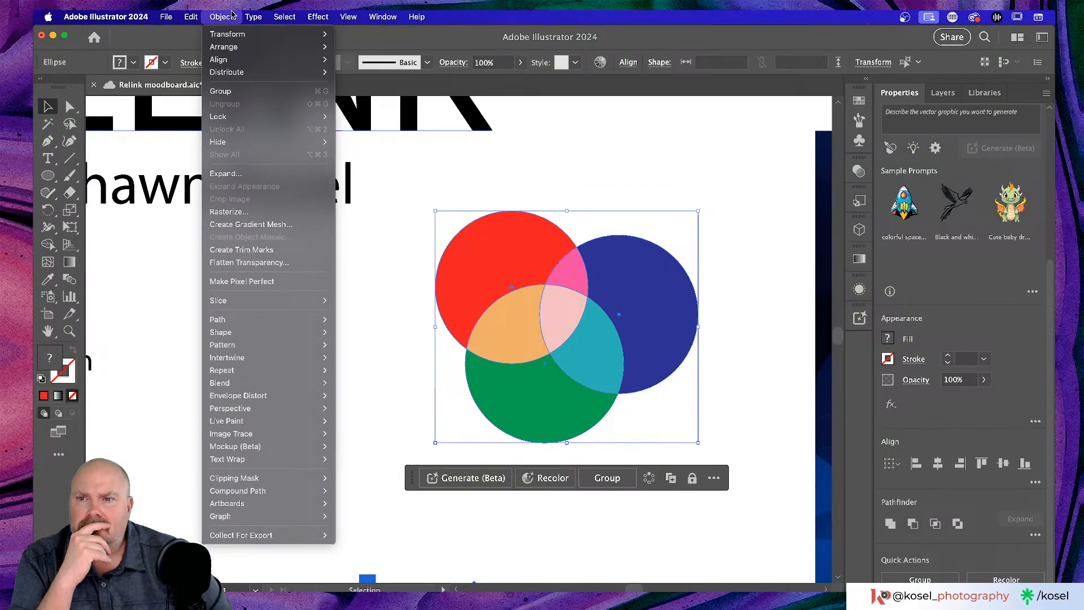
- Flatten the circles' transparency at Medium Resolution
left_click(257, 264)
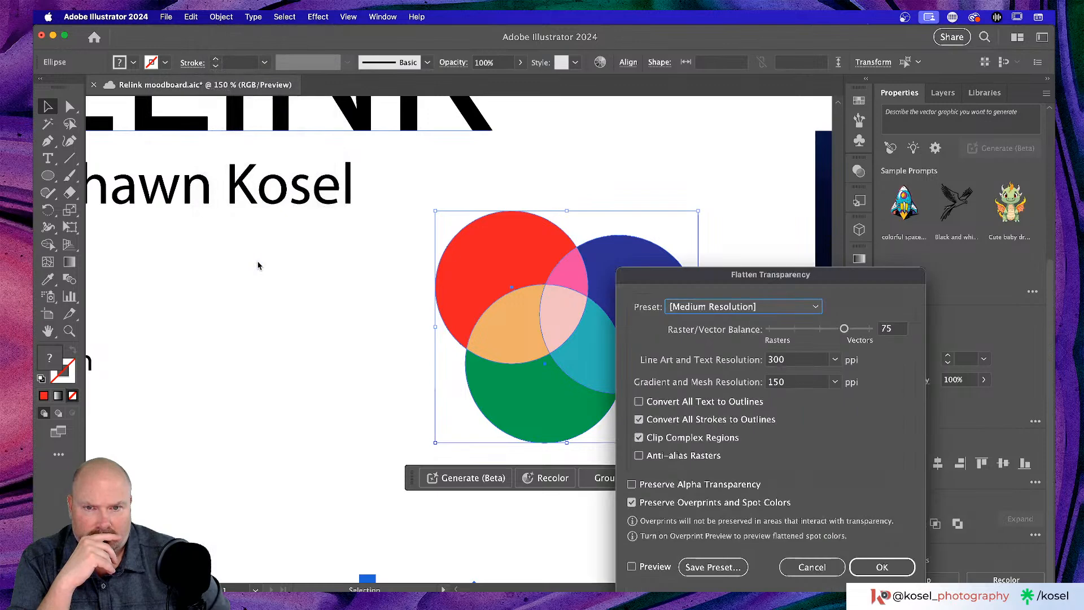
left_click_drag(768, 276, 700, 134)
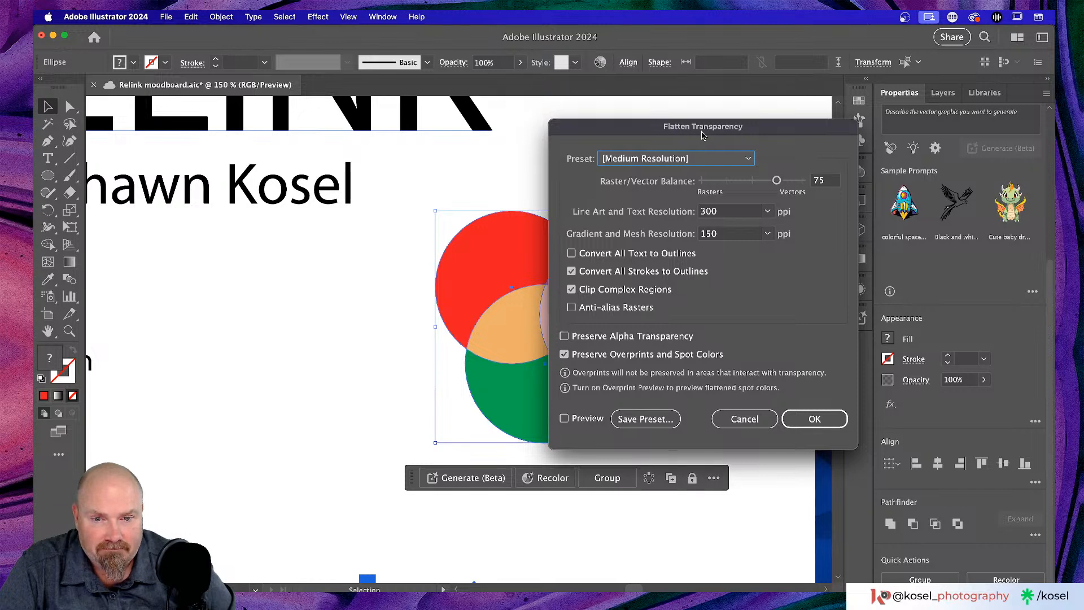
left_click(821, 418)
left_click(379, 319)
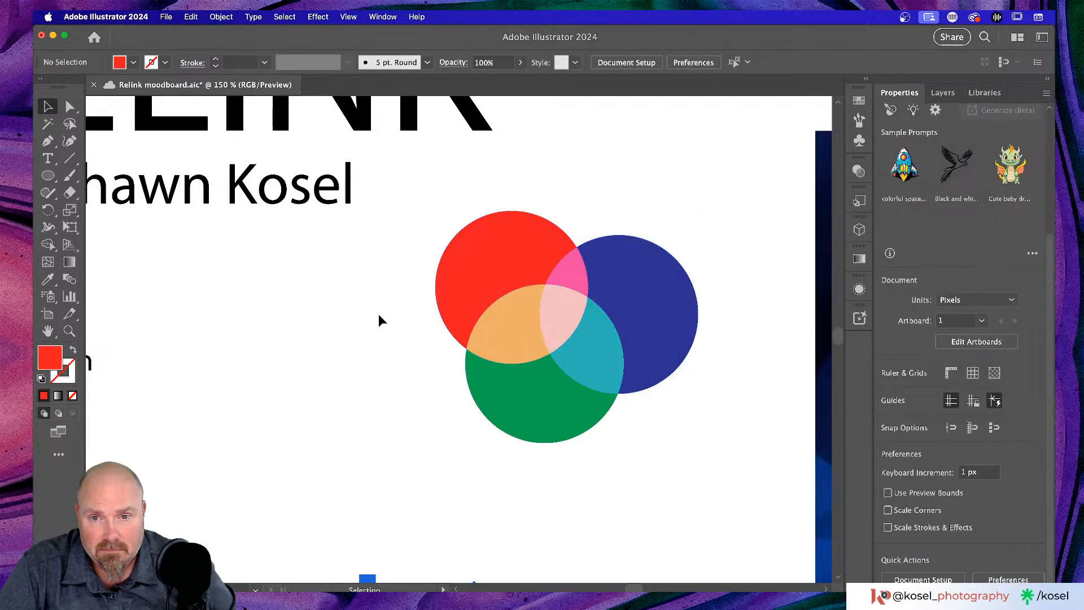
- Nudge the flattened circles group slightly and deselect it
left_click(492, 282)
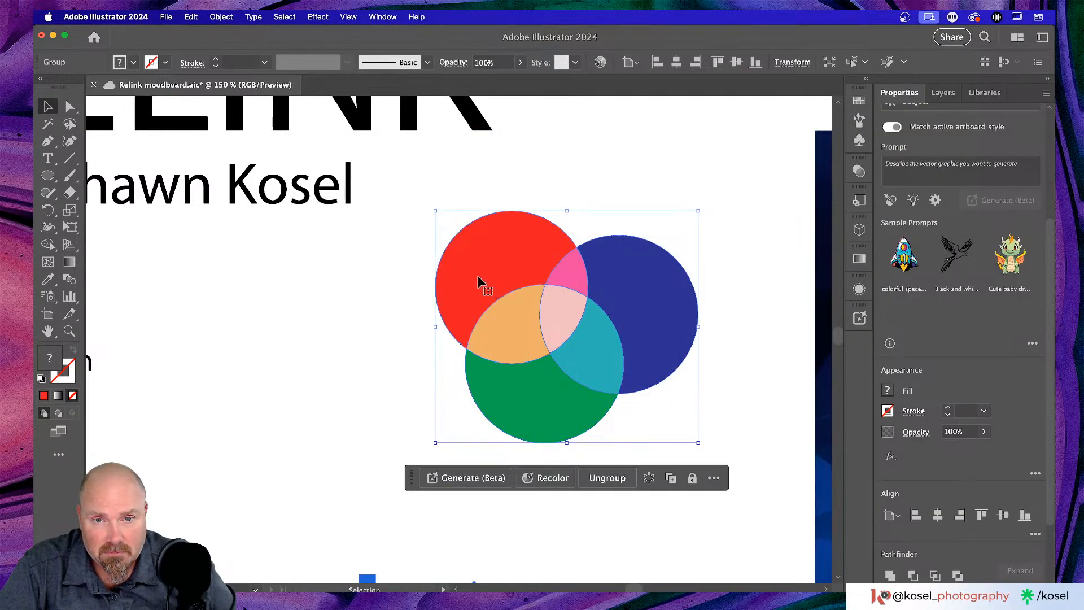
mouse_move(491, 280)
left_mouse_down()
mouse_move(474, 280)
mouse_move(500, 281)
left_mouse_up()
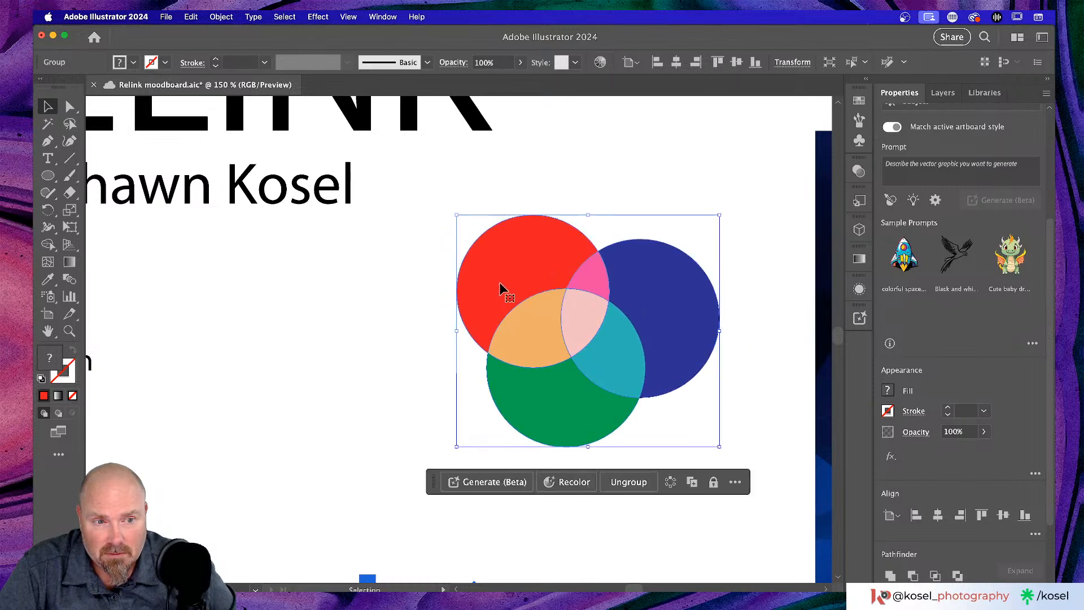
left_click(279, 355)
right_click(50, 177)
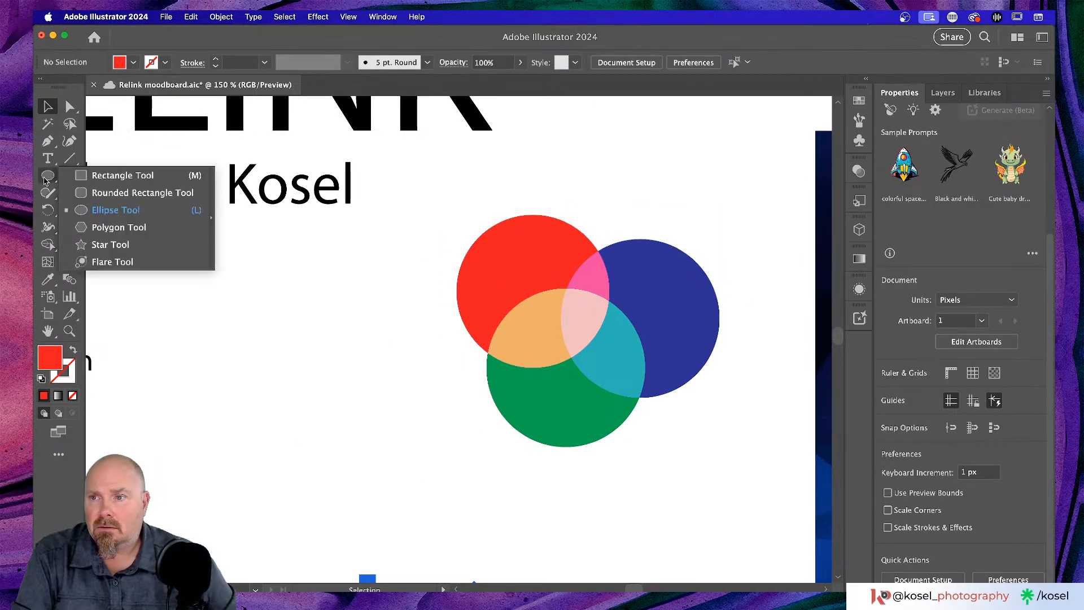
- Draw a test square left of the circles and eyedrop the overlap and circle colours into it
left_click(118, 177)
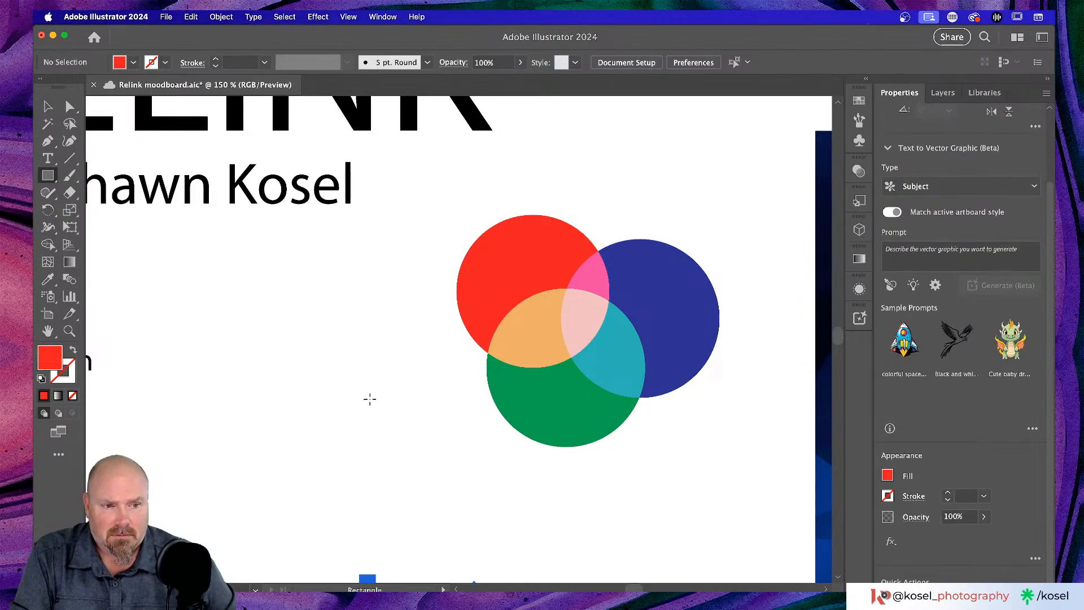
left_click_drag(247, 337, 370, 444)
key("i")
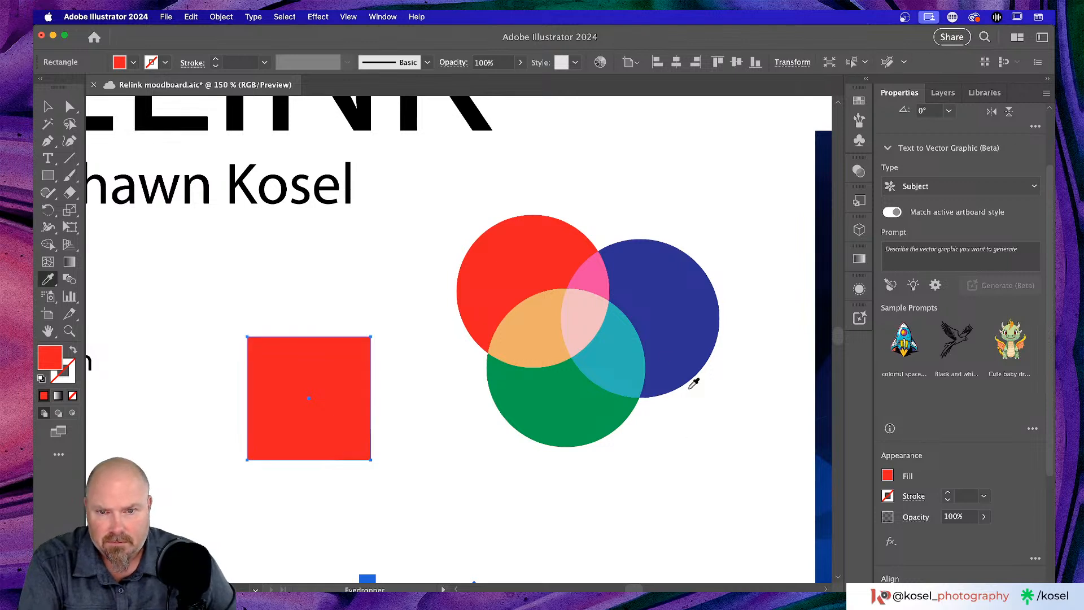
left_click(546, 327)
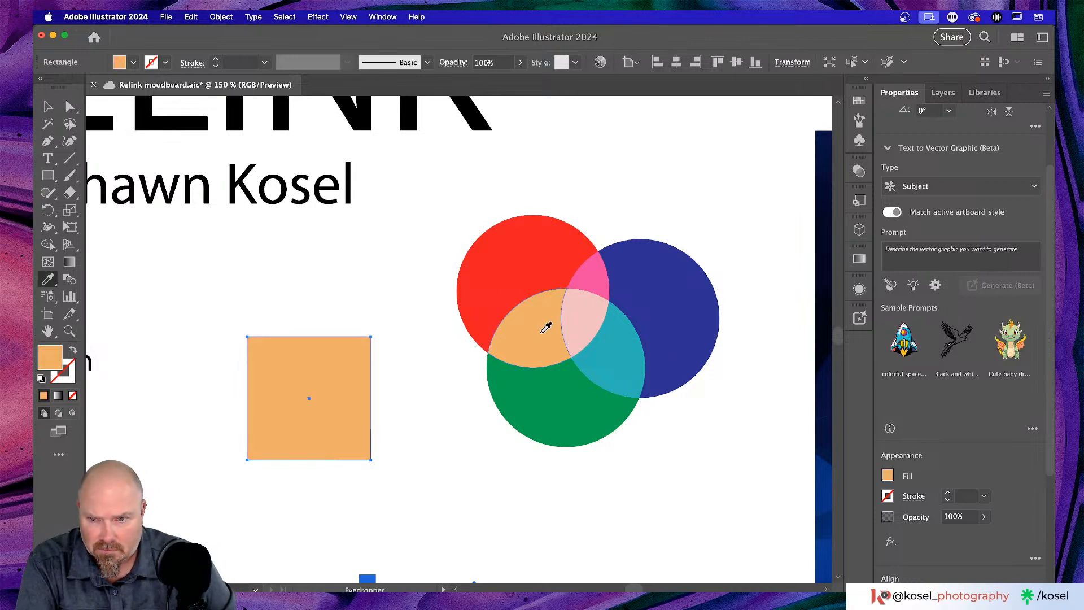
left_click(595, 308)
left_click(598, 265)
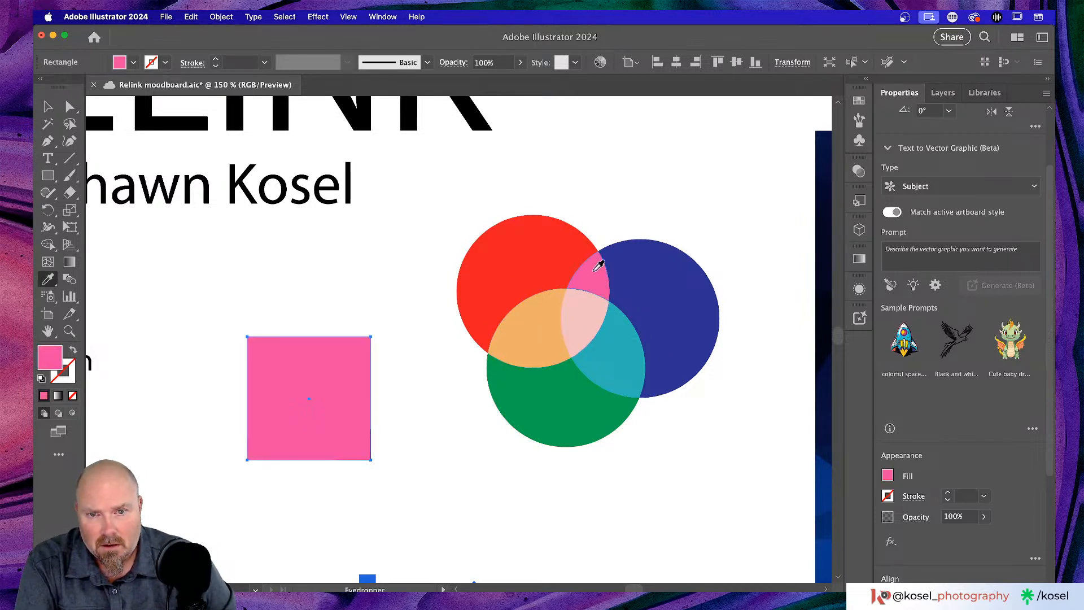
left_click(691, 282)
left_click(572, 416)
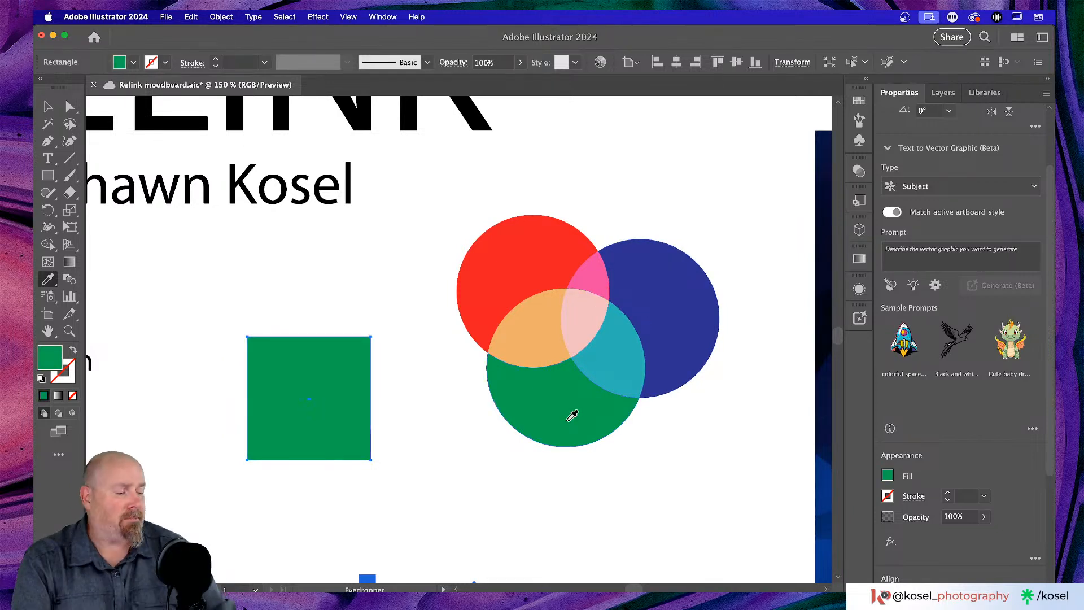
- Save the file, then sample pink, pale pink, navy and finally teal into the square
key("super+s")
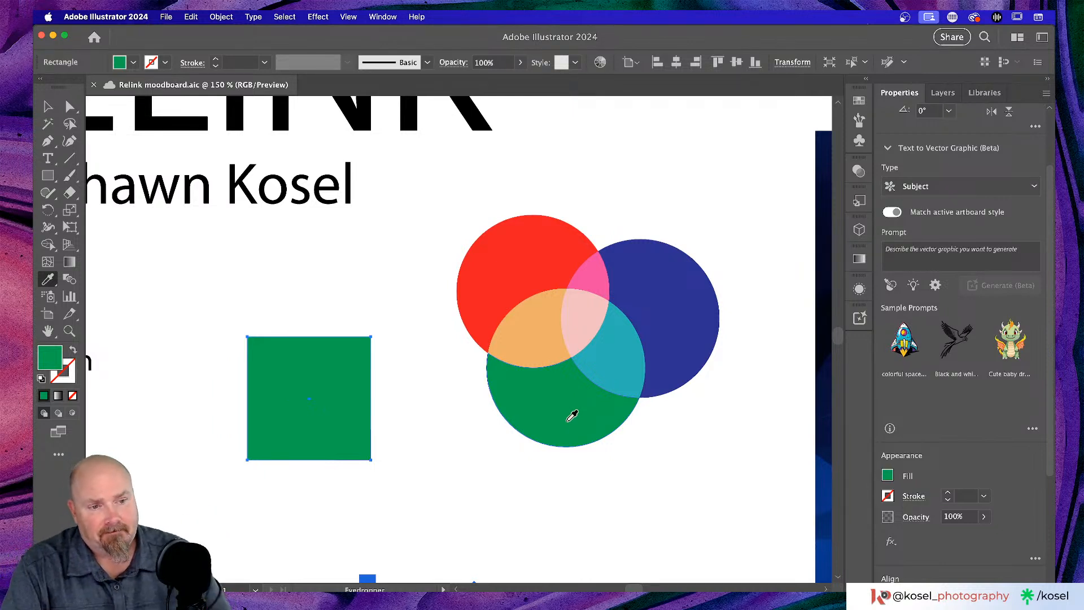
left_click(600, 279)
left_click(594, 312)
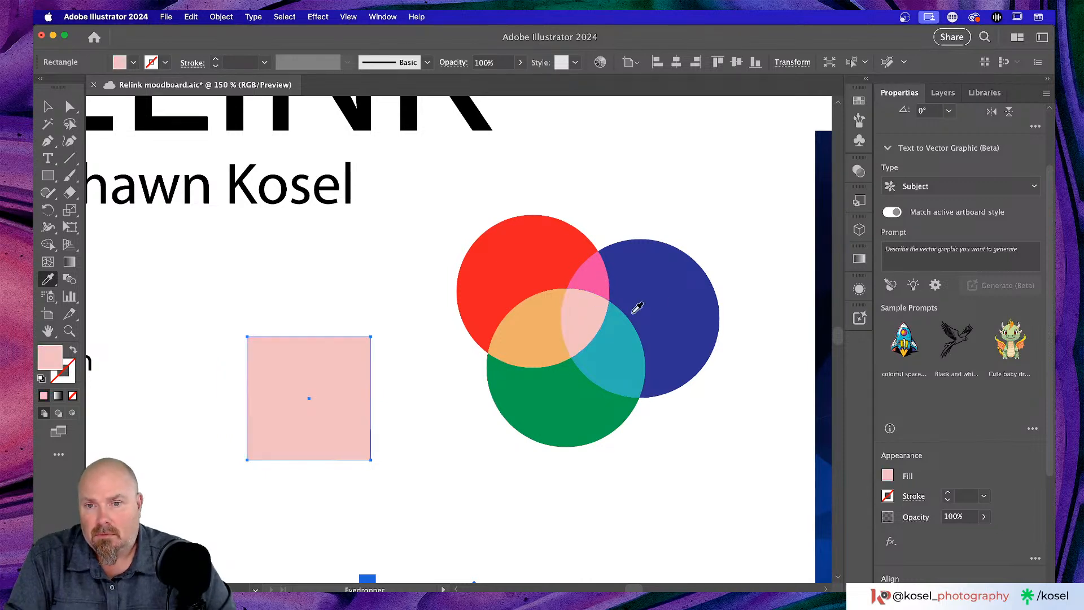
left_click(672, 299)
left_click(629, 335)
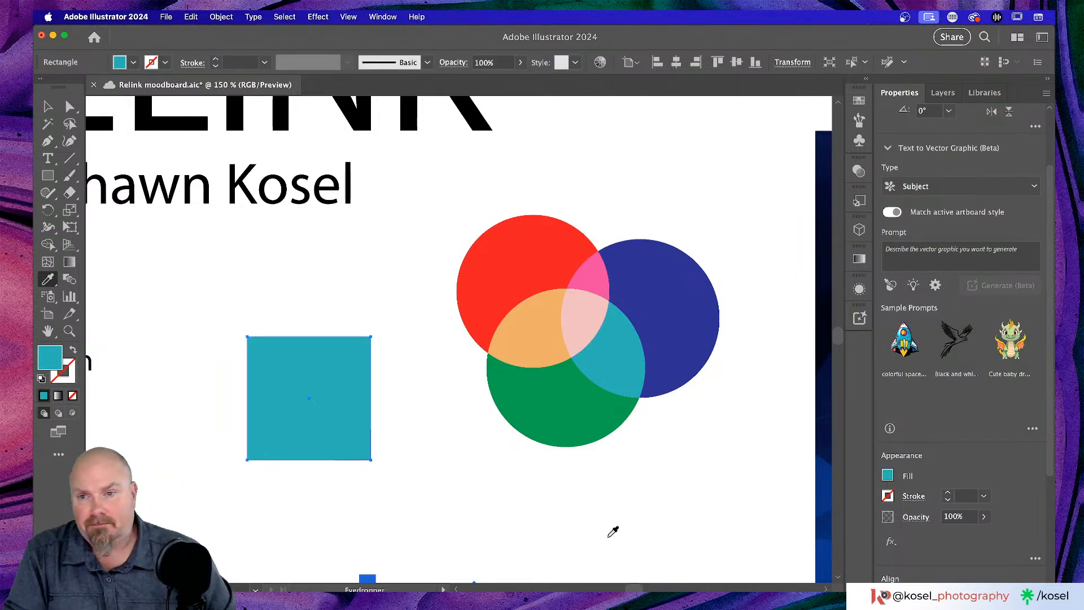
- Delete the teal test square, shift the circles group and back, and zoom out
left_click(47, 108)
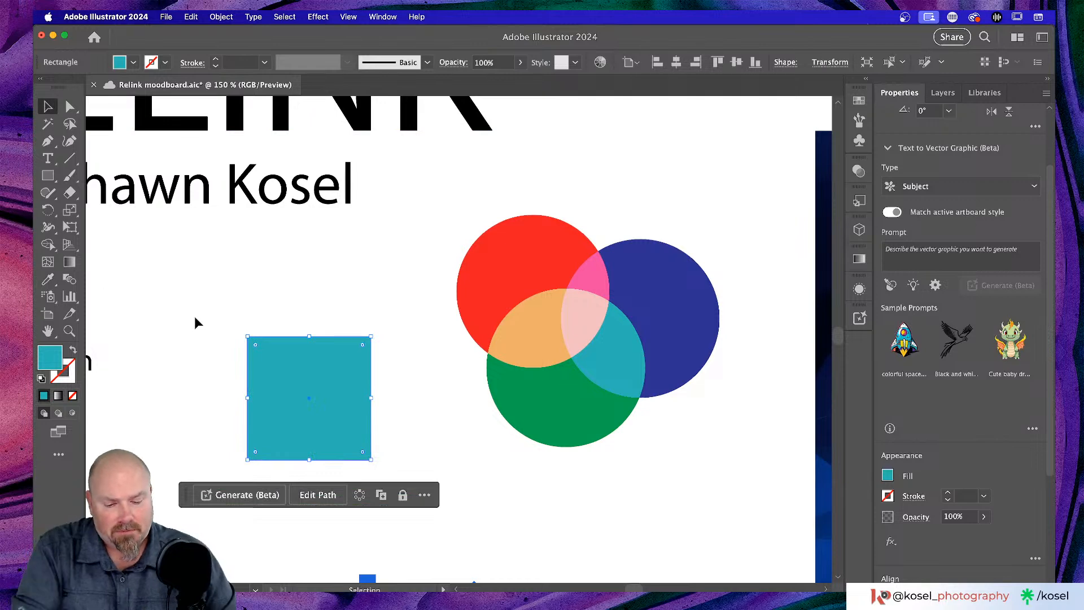
key("Delete")
left_click(568, 331)
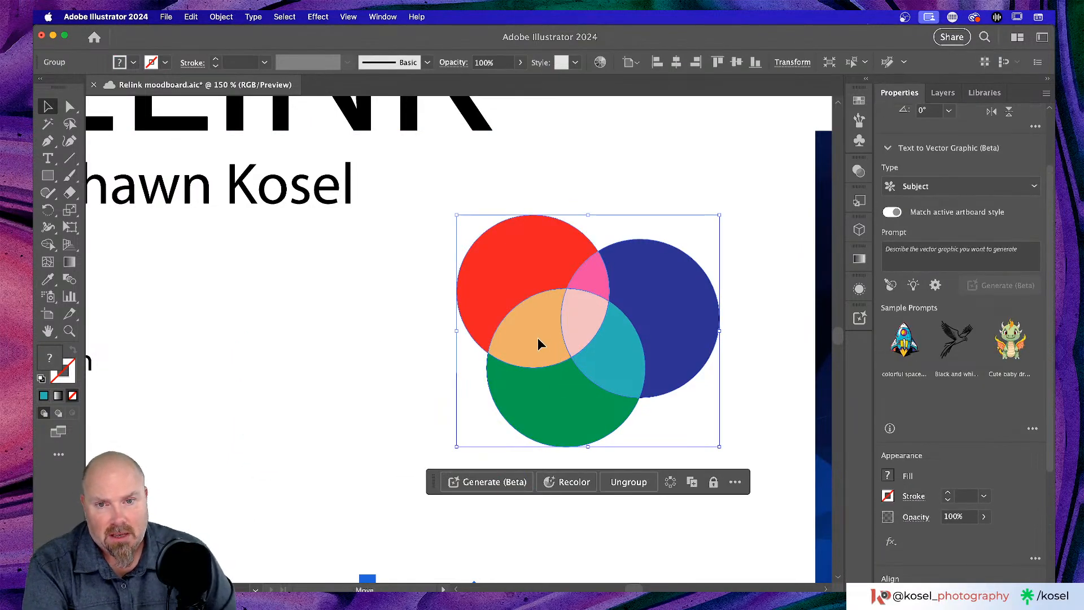
left_click_drag(537, 337, 557, 368)
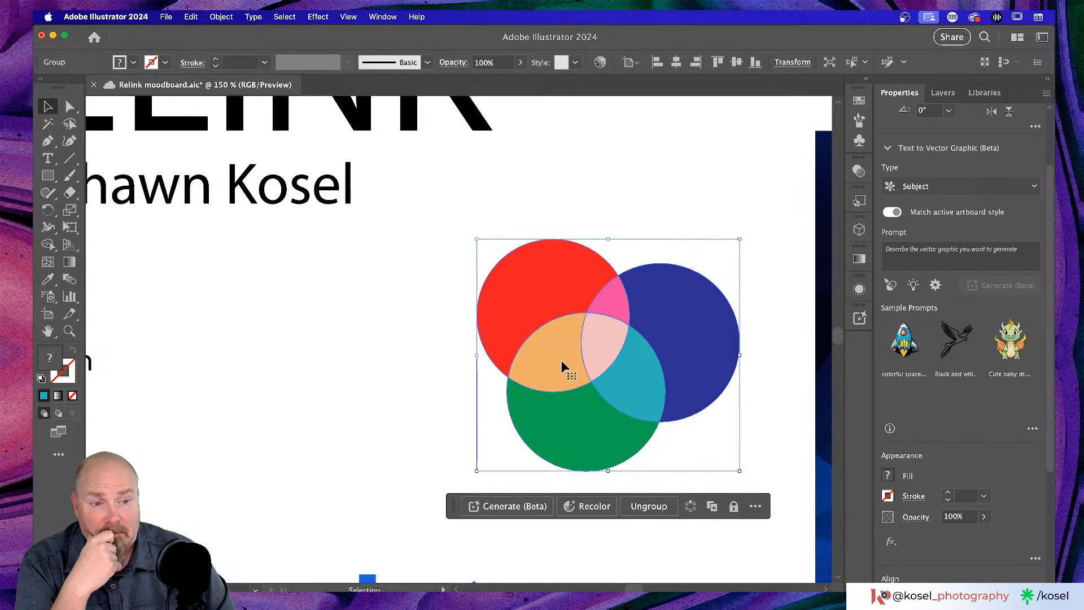
left_click_drag(563, 364, 521, 340)
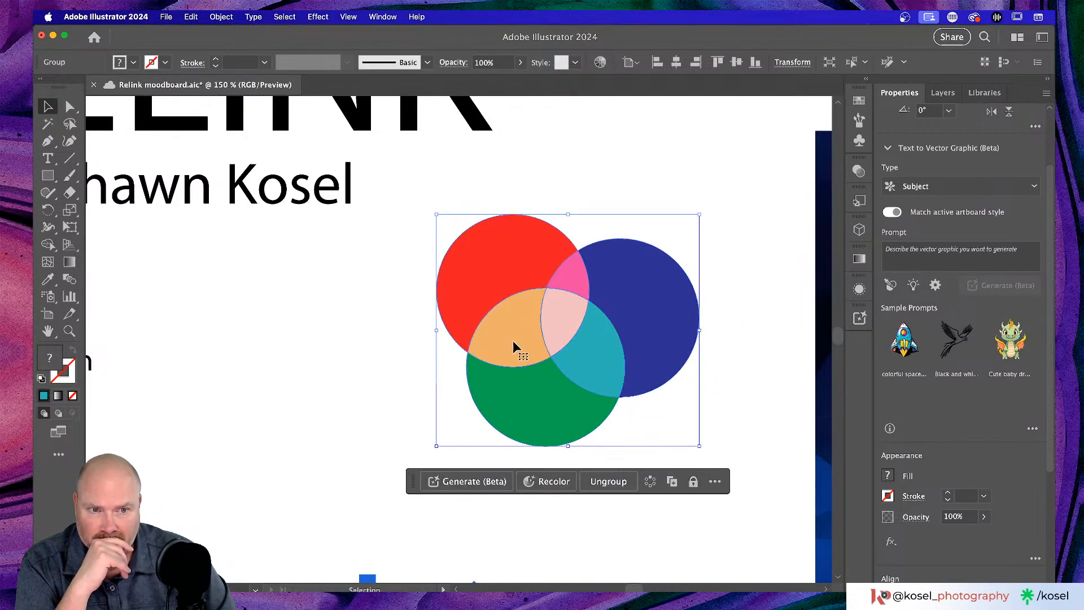
left_click(321, 380)
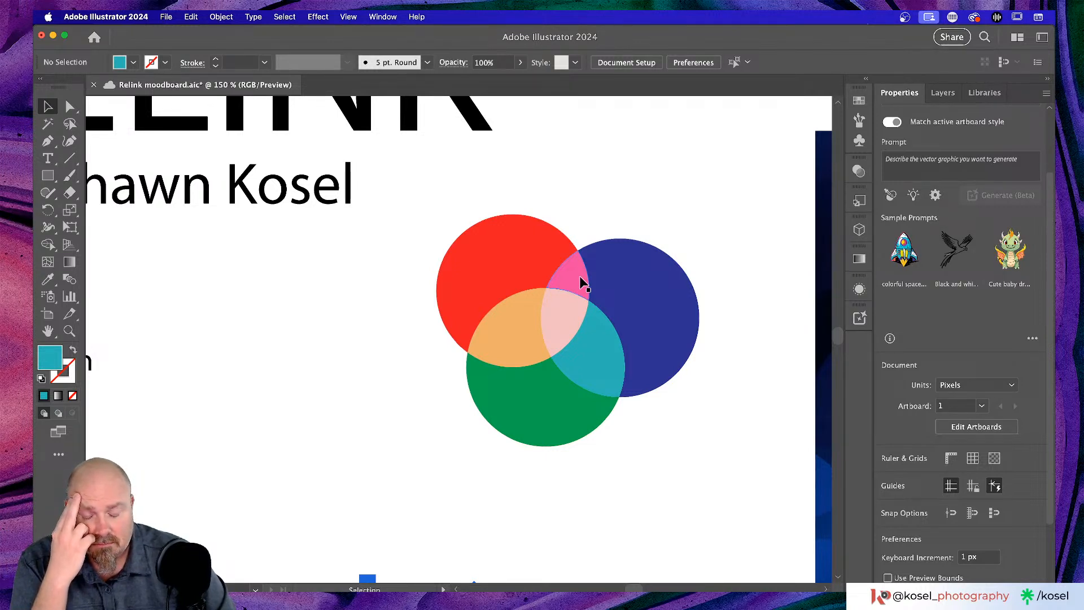
key("super+minus")
key("super+minus")
key("super+minus")
key("super+minus")
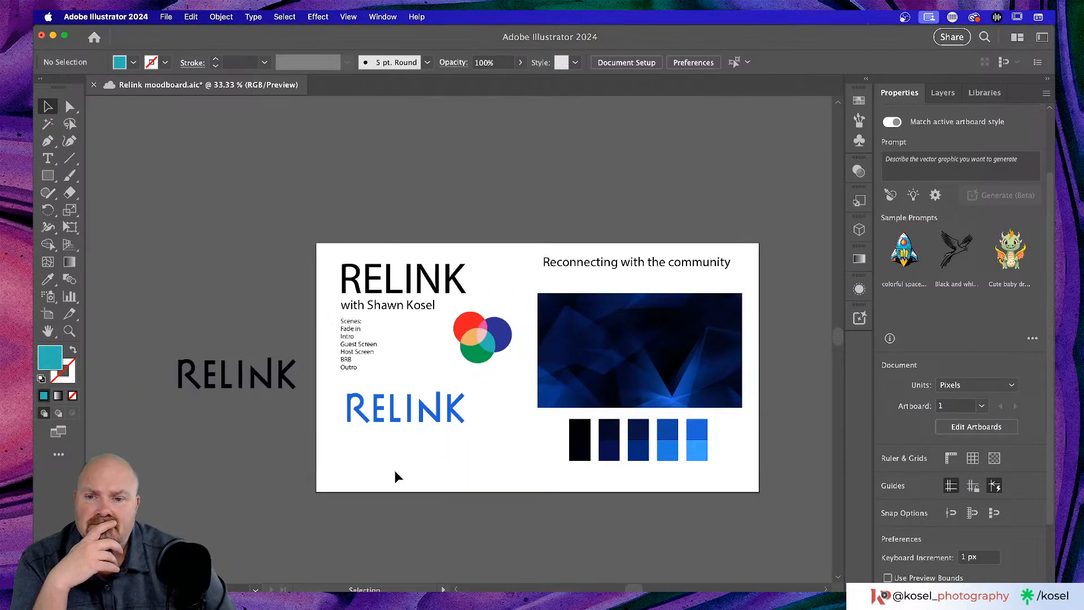
- Duplicate the Scenes text above the artboard and move the circles group beside it
left_click(354, 323)
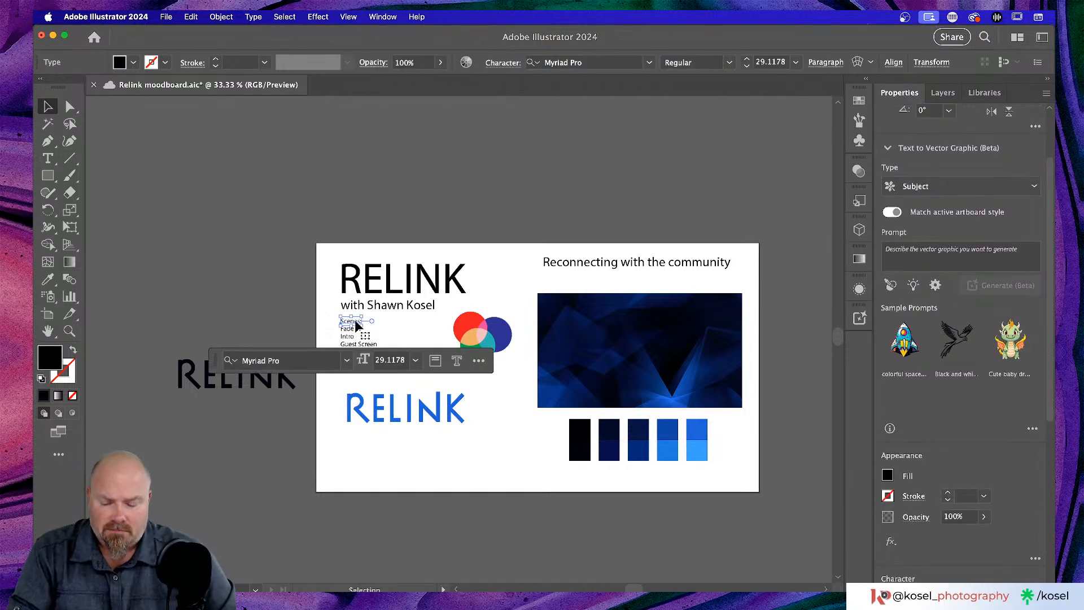
left_click_drag(356, 323, 357, 182)
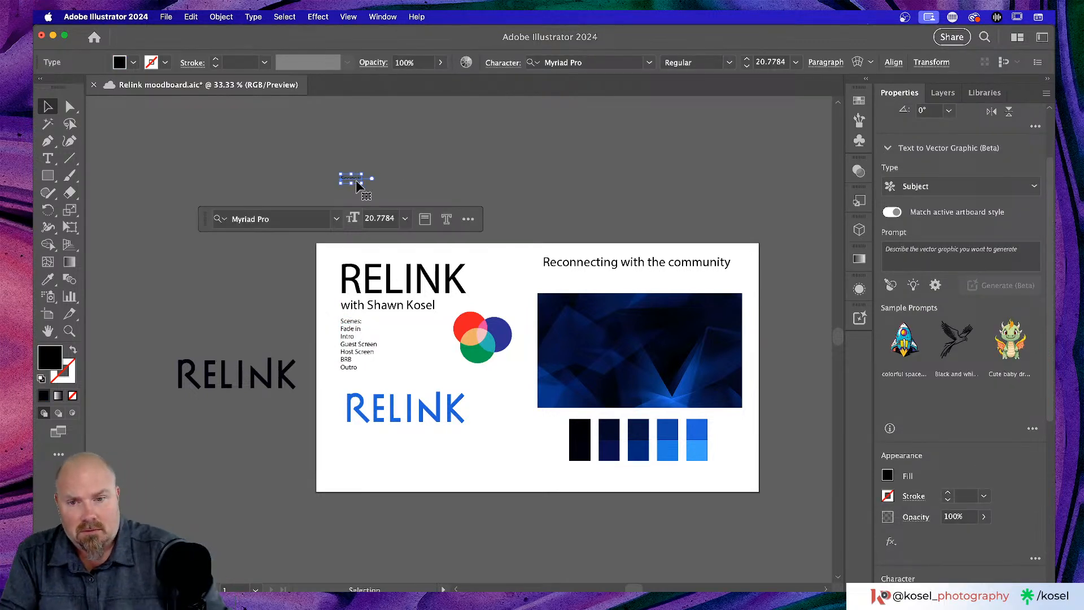
left_click(477, 345)
left_click_drag(478, 344, 418, 189)
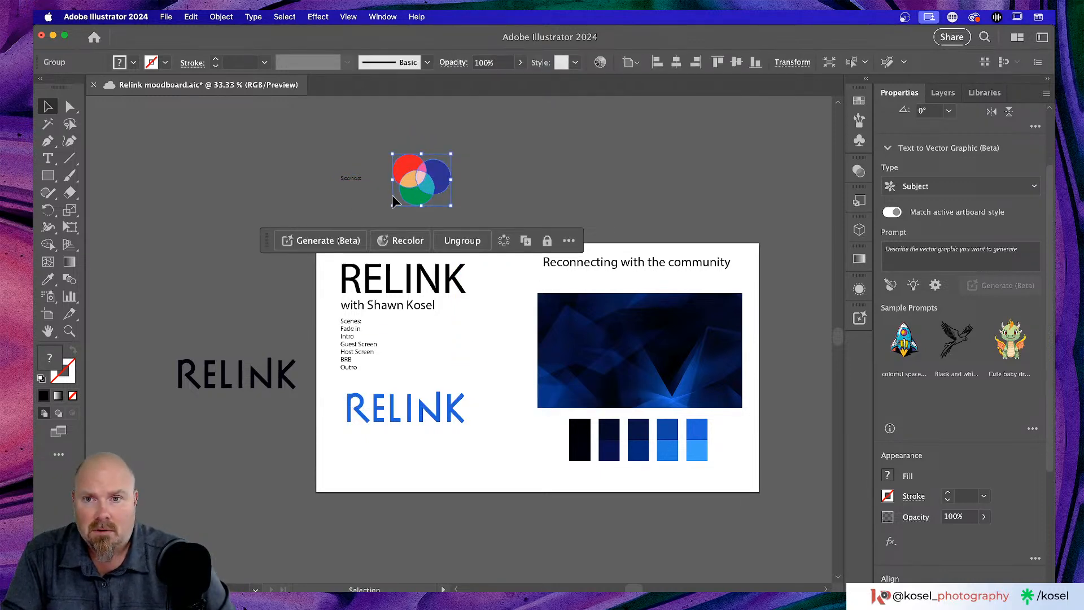
key("super+equal")
key("super+equal")
key("super+equal")
key("super+equal")
key("super+equal")
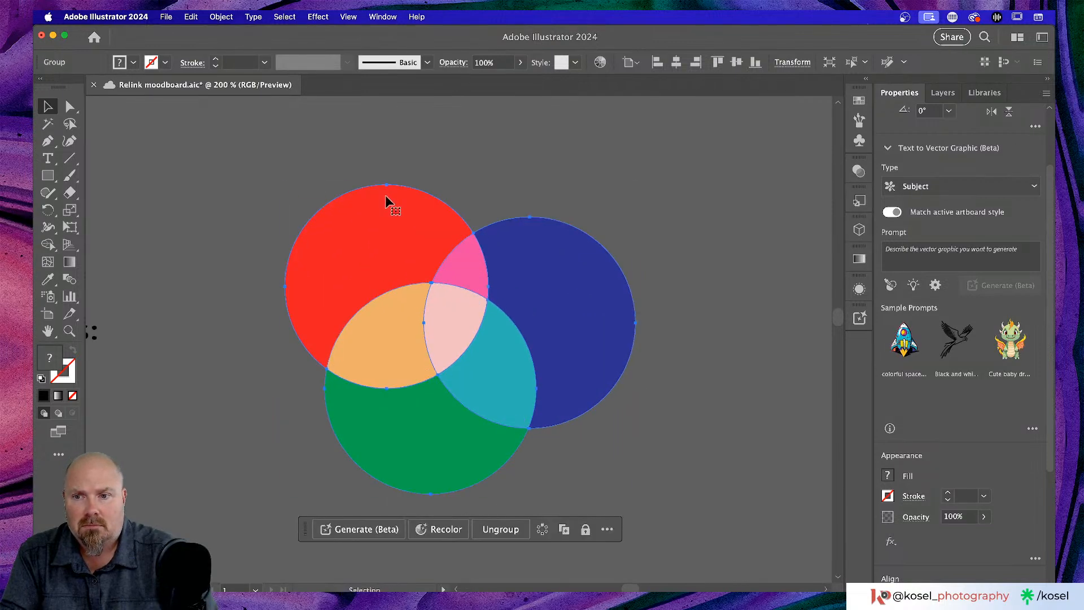
scroll(378, 252, "left", 5)
scroll(182, 370, "left", 2)
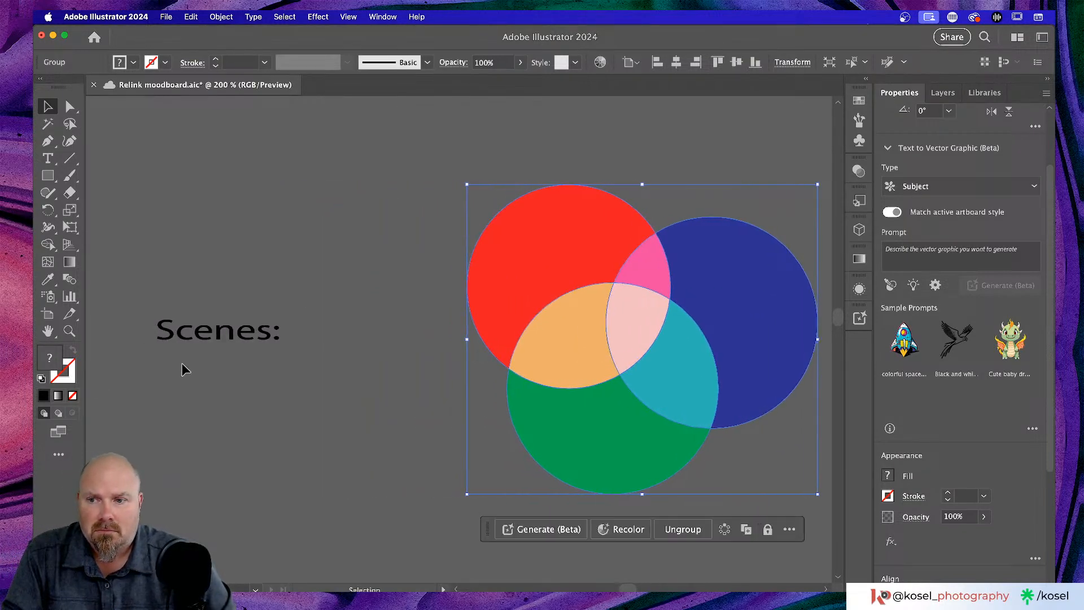
- Retype the copied label as 'Flatten Trans.' and scroll to the black RELINK off the artboard
left_click(187, 334)
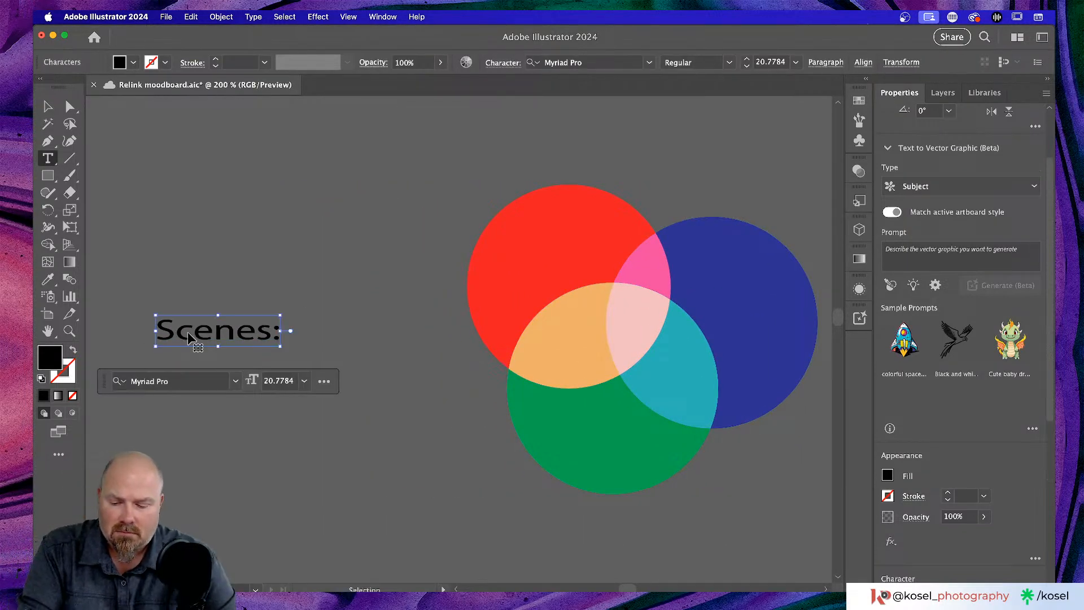
triple_click(188, 331)
type("Fla")
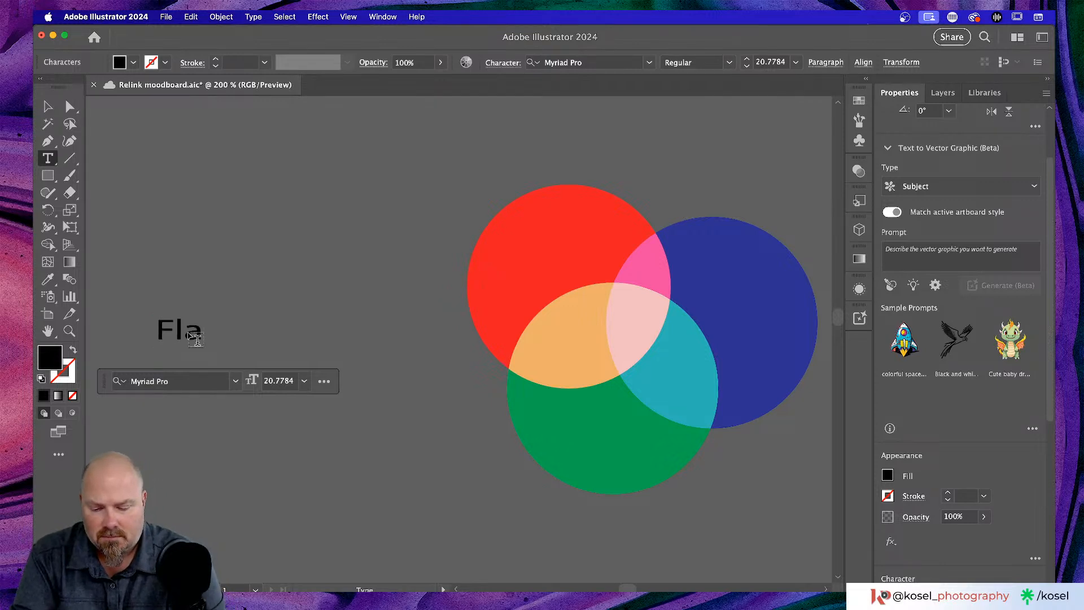
type("tten Tra")
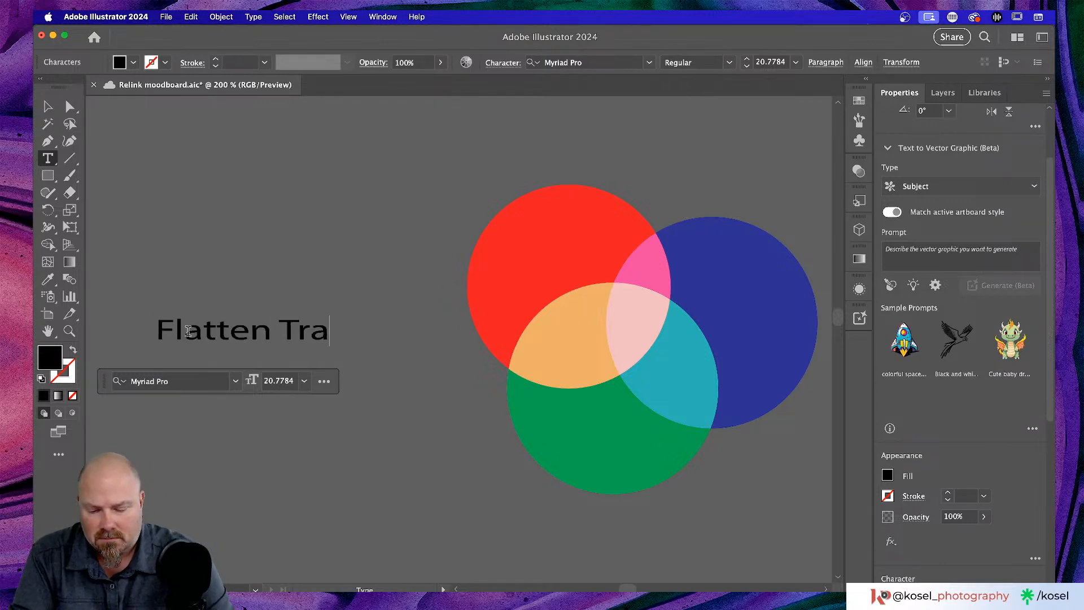
type("ns.")
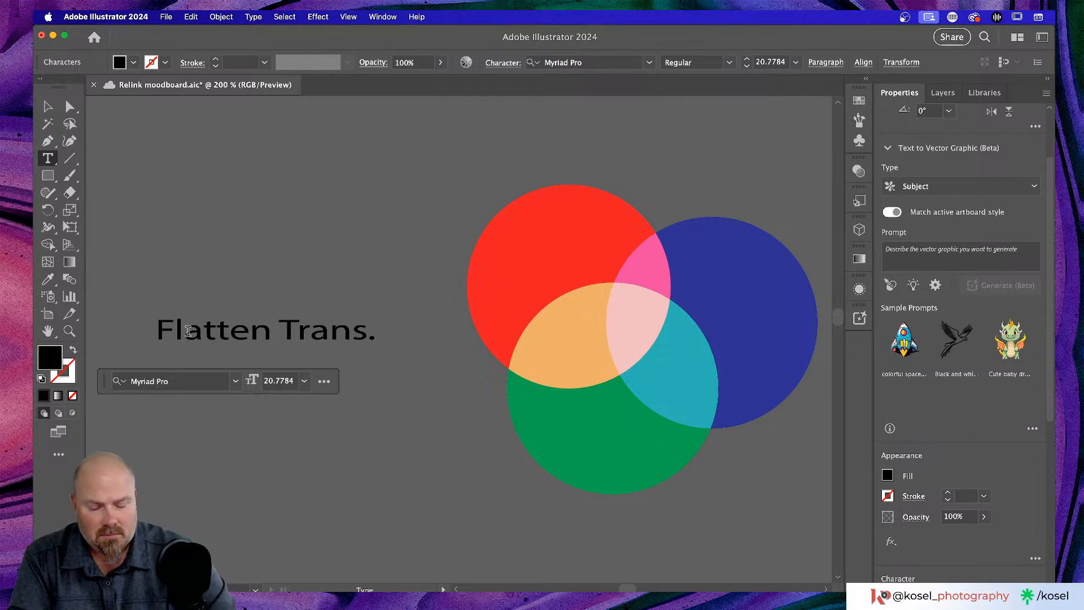
left_click(49, 108)
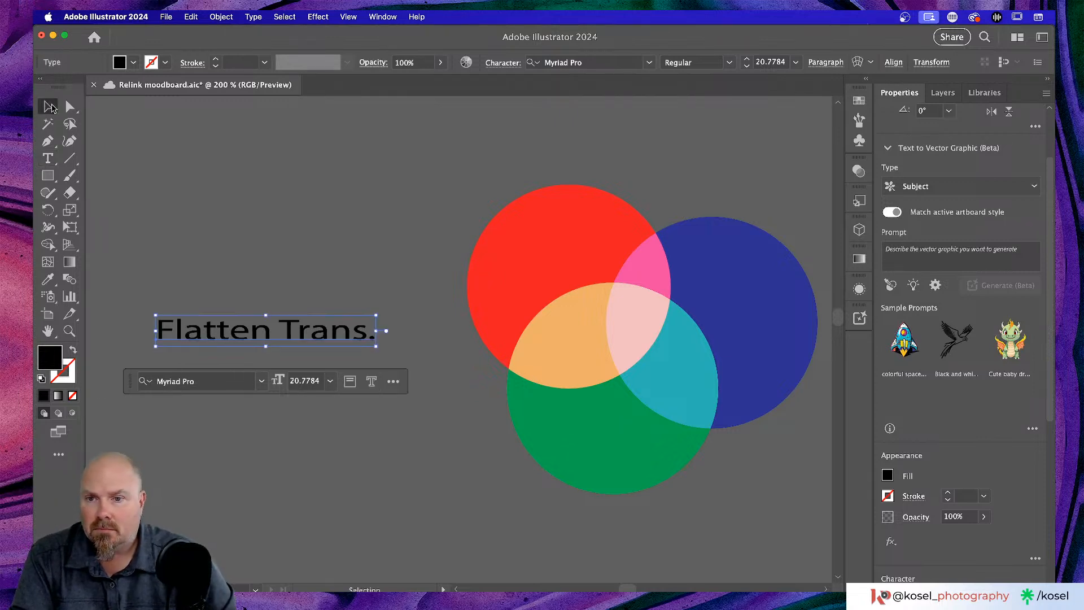
left_click(412, 448)
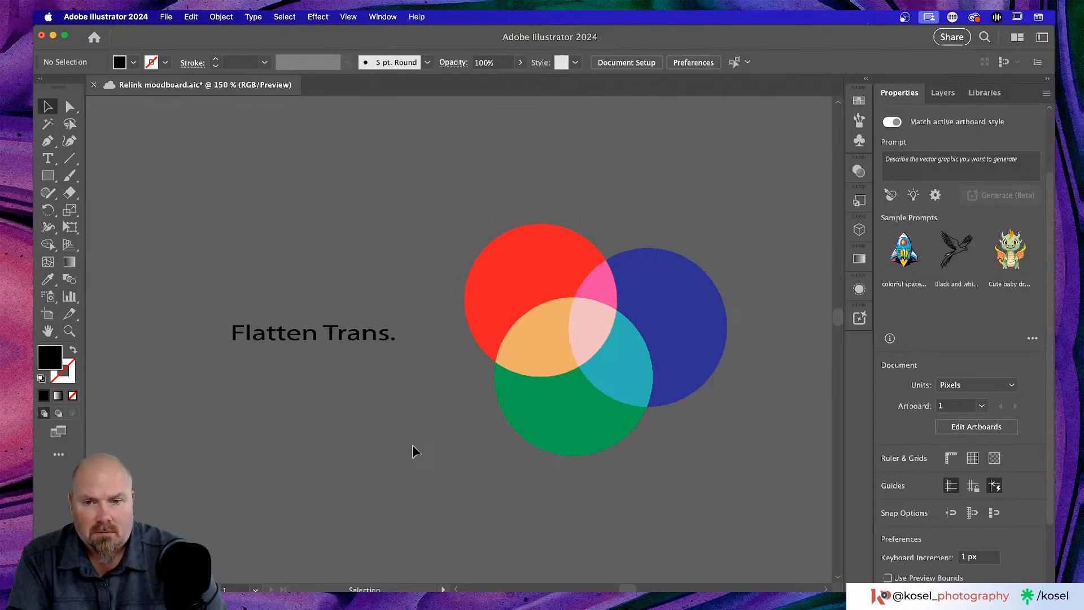
key("super+0")
scroll(379, 357, "left", 8)
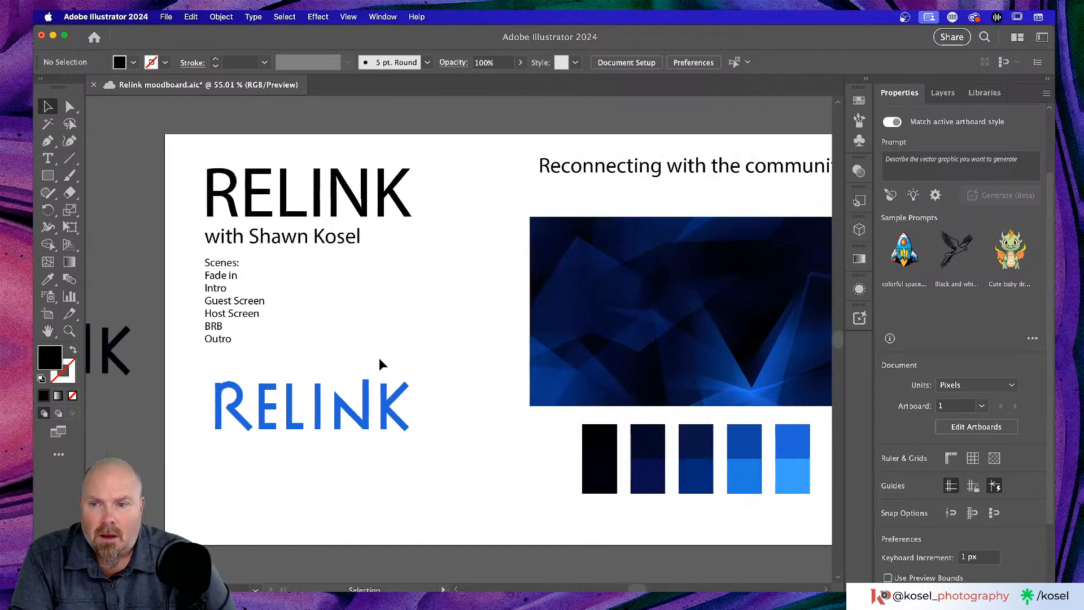
scroll(378, 358, "down", 4)
scroll(378, 360, "left", 3)
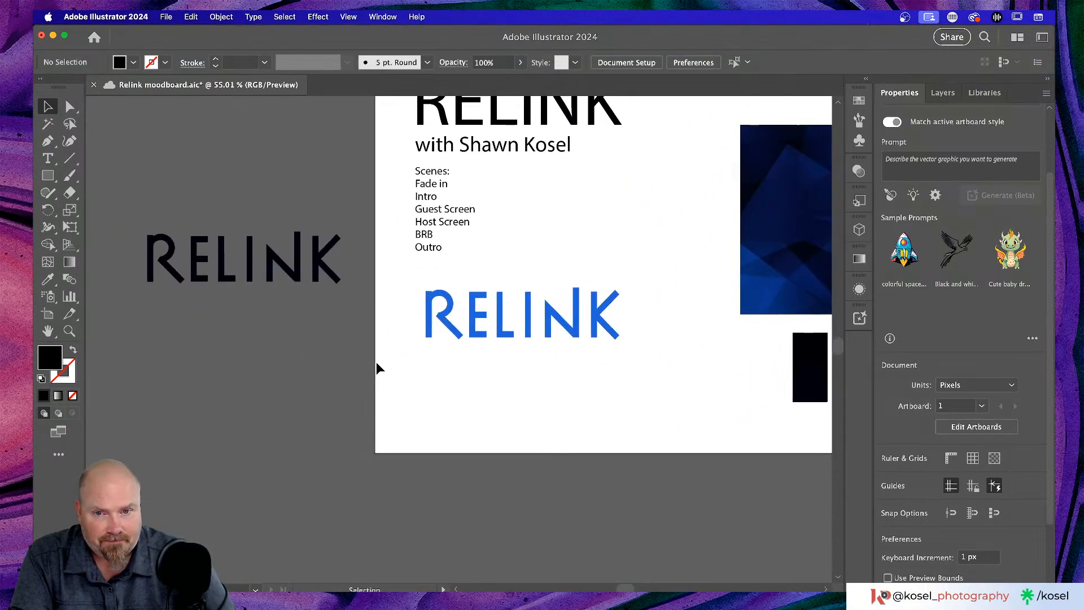
- Fill the blue RELINK wordmark with black from the Swatches panel
left_click(496, 328)
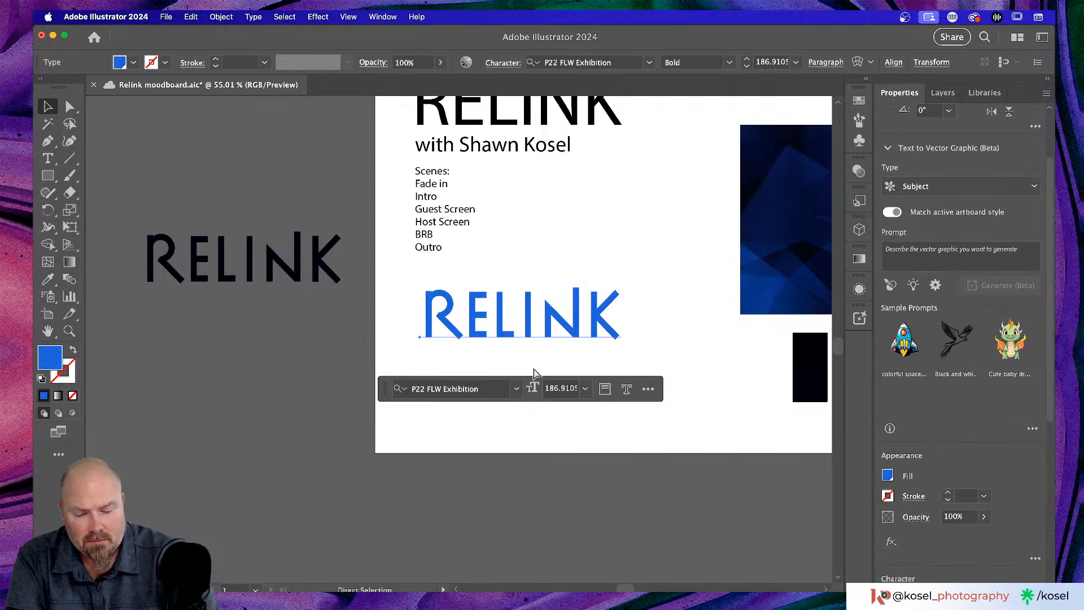
key("super+1")
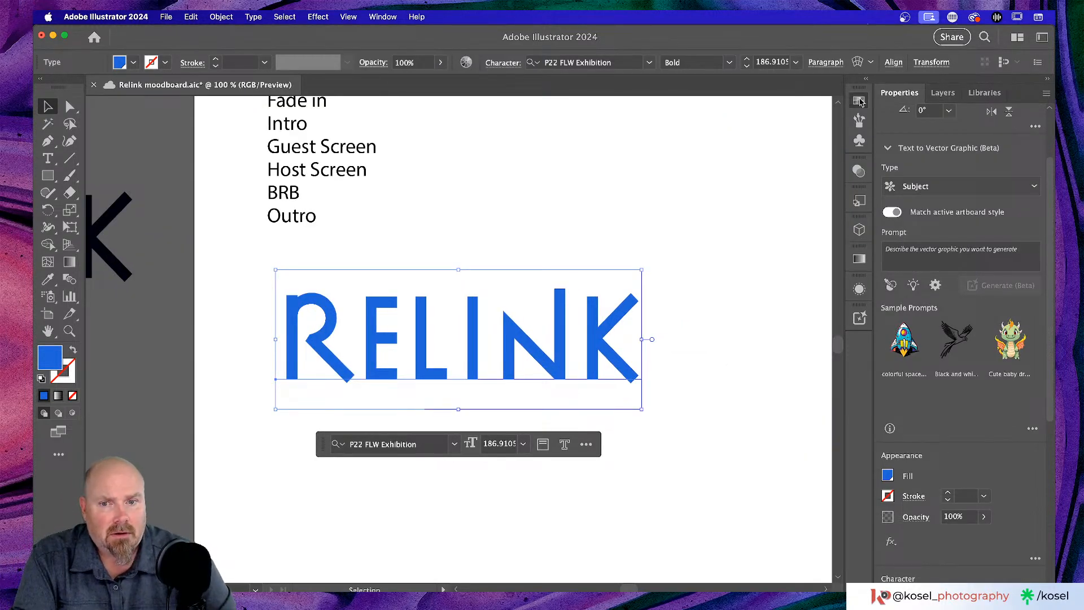
left_click(859, 100)
left_click(681, 290)
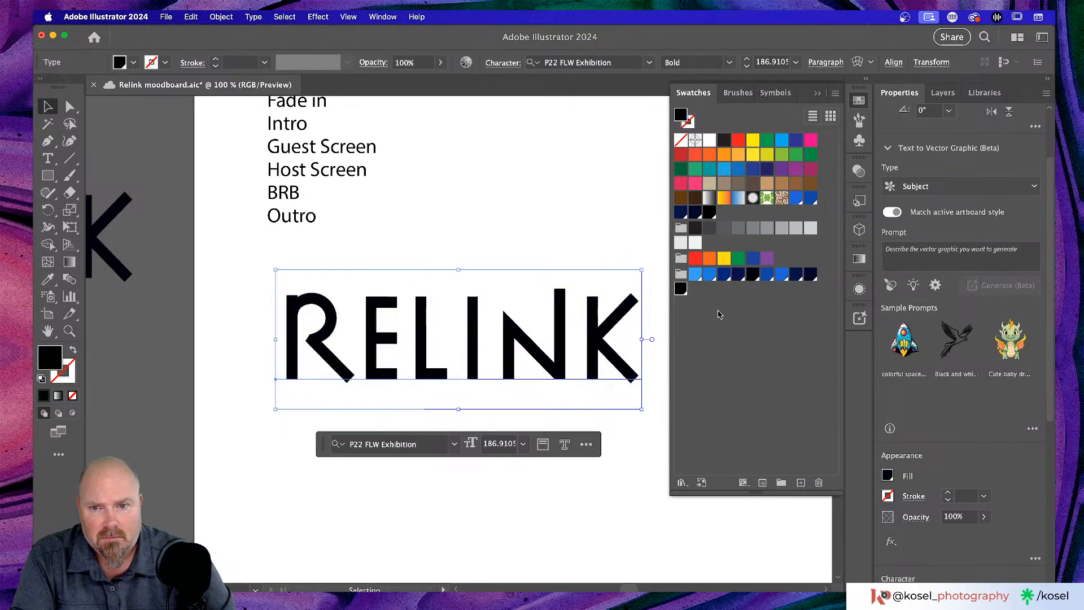
left_click(520, 218)
- Alt-drag a duplicate of the black RELINK directly below it
scroll(513, 211, "right", 1)
scroll(515, 218, "right", 3)
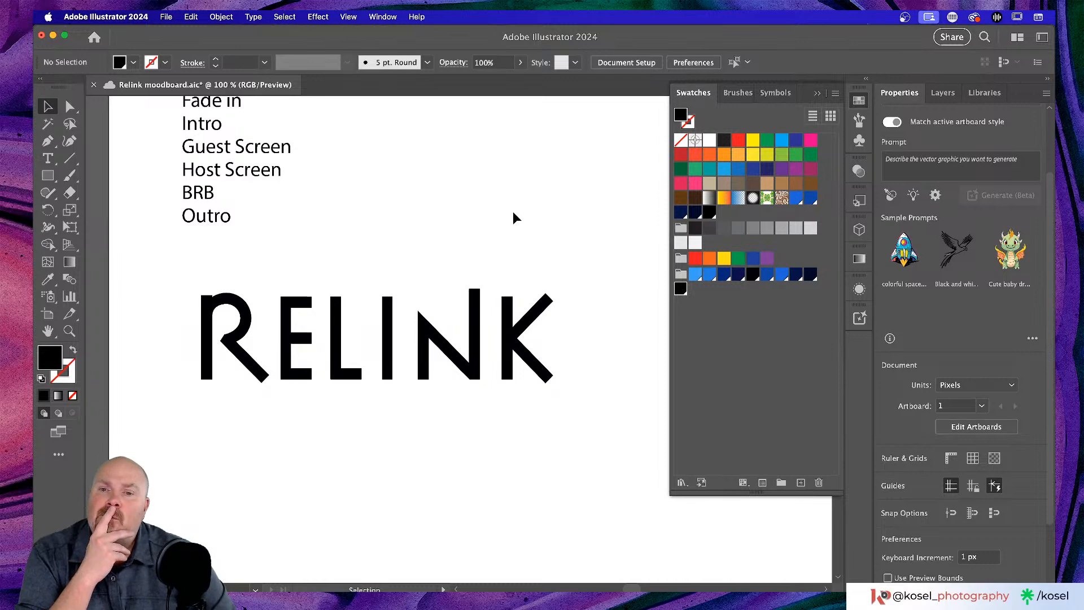
left_click(474, 337)
left_click_drag(475, 337, 477, 449)
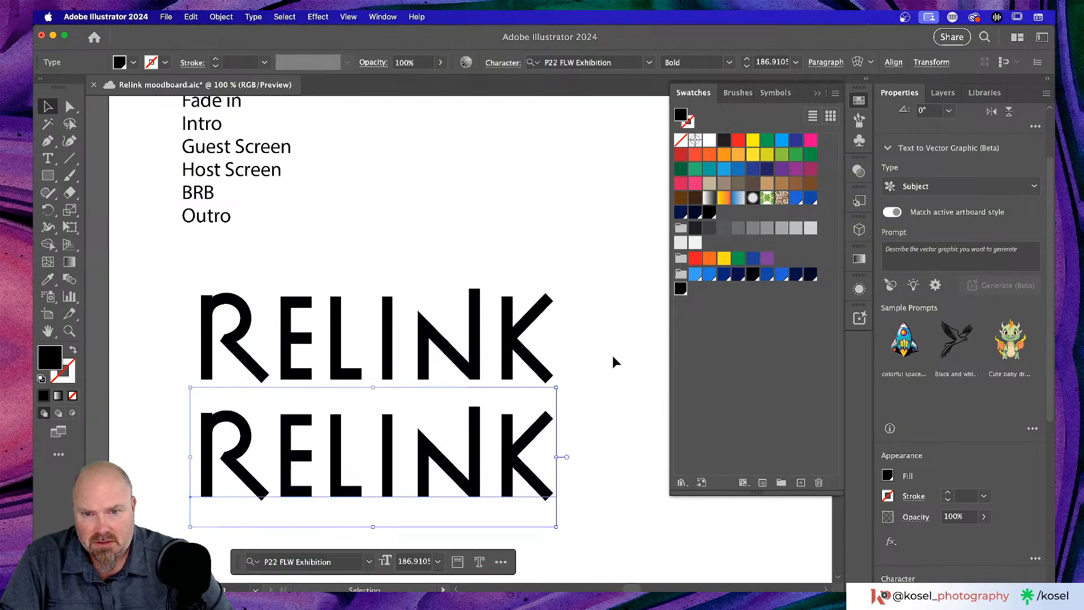
scroll(612, 354, "down", 1)
scroll(612, 354, "down", 4)
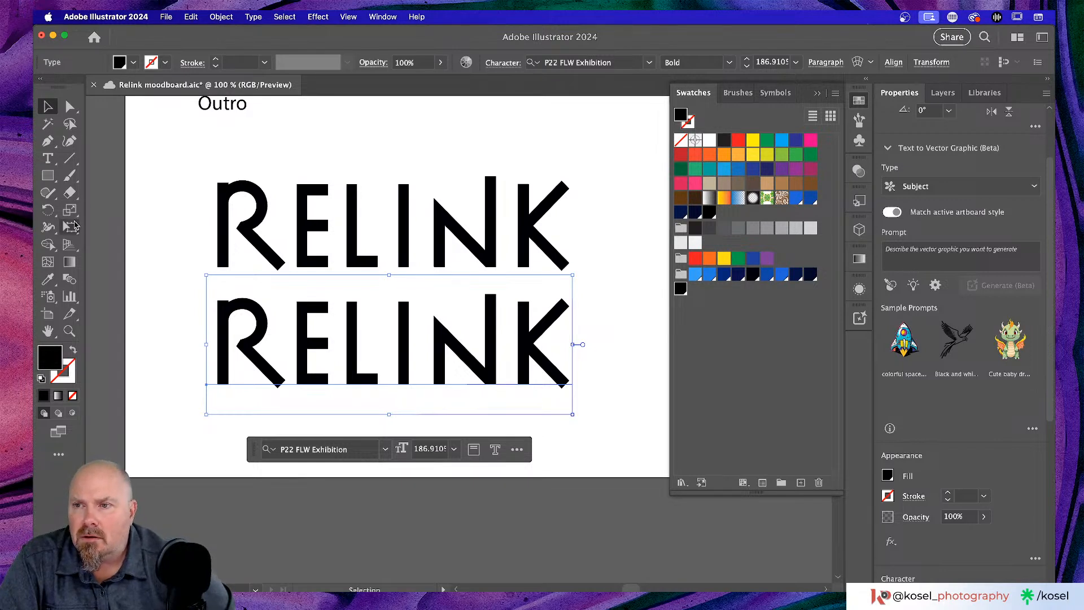
left_click(48, 159)
left_click(48, 160)
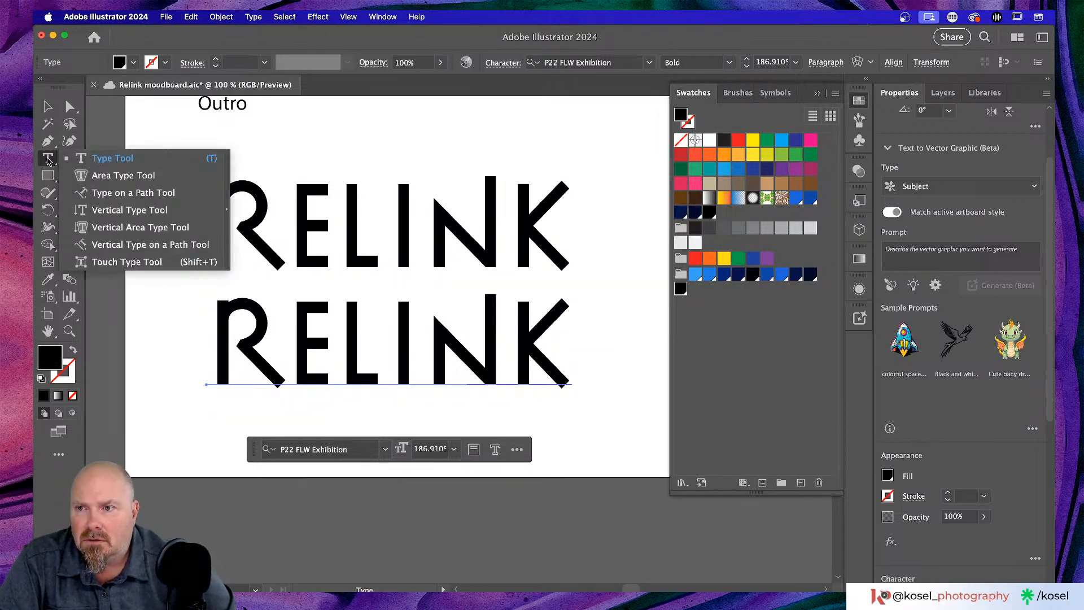
left_click(136, 263)
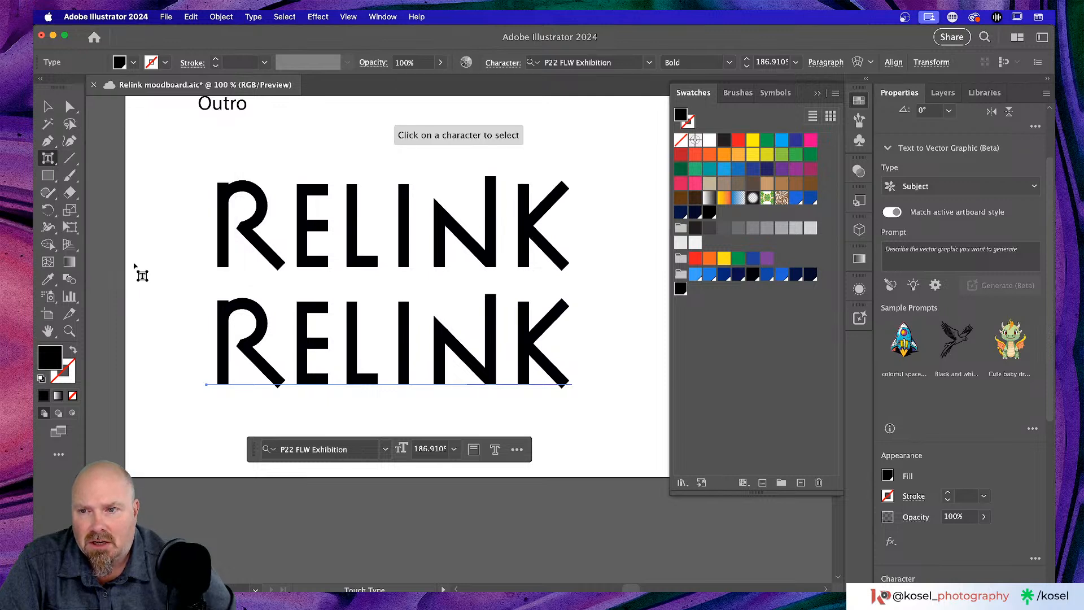
left_click(525, 344)
mouse_move(525, 345)
left_mouse_down()
mouse_move(537, 349)
mouse_move(497, 341)
mouse_move(545, 342)
mouse_move(531, 338)
left_mouse_up()
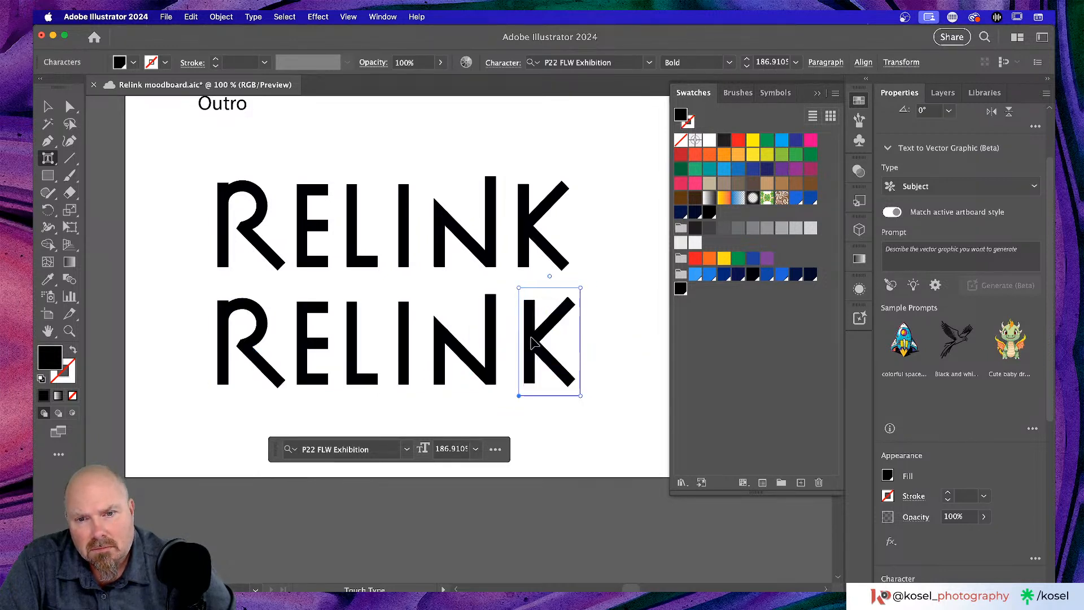
key("super+z")
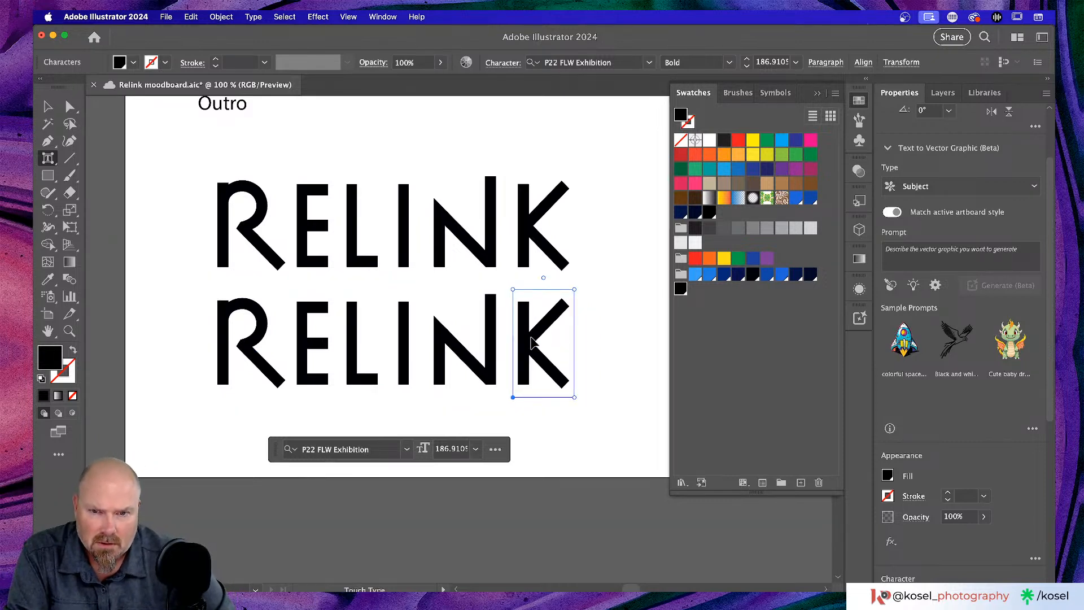
right_click(530, 338)
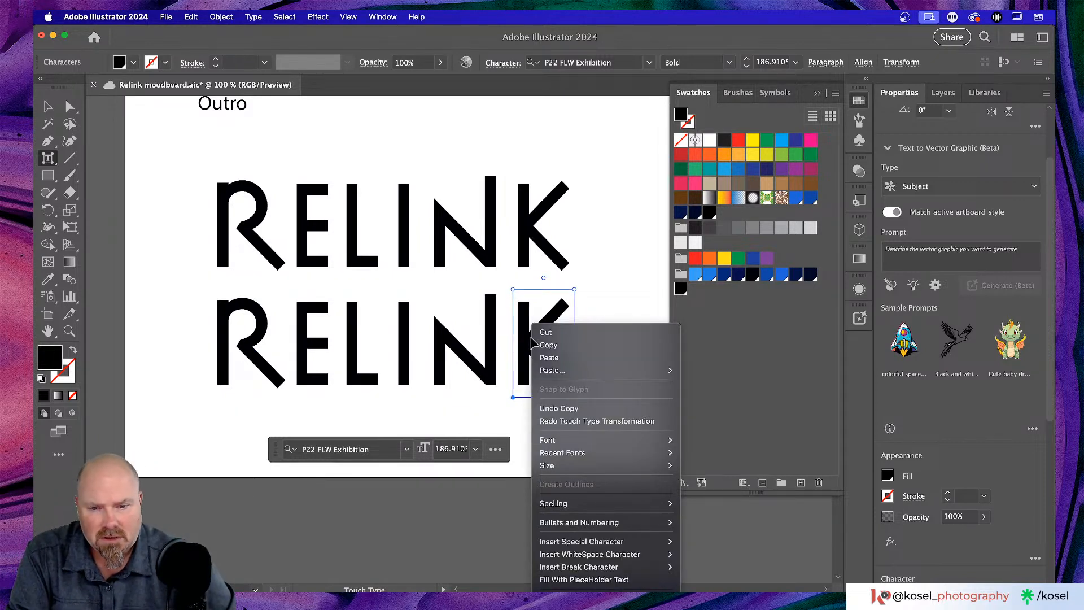
mouse_move(621, 591)
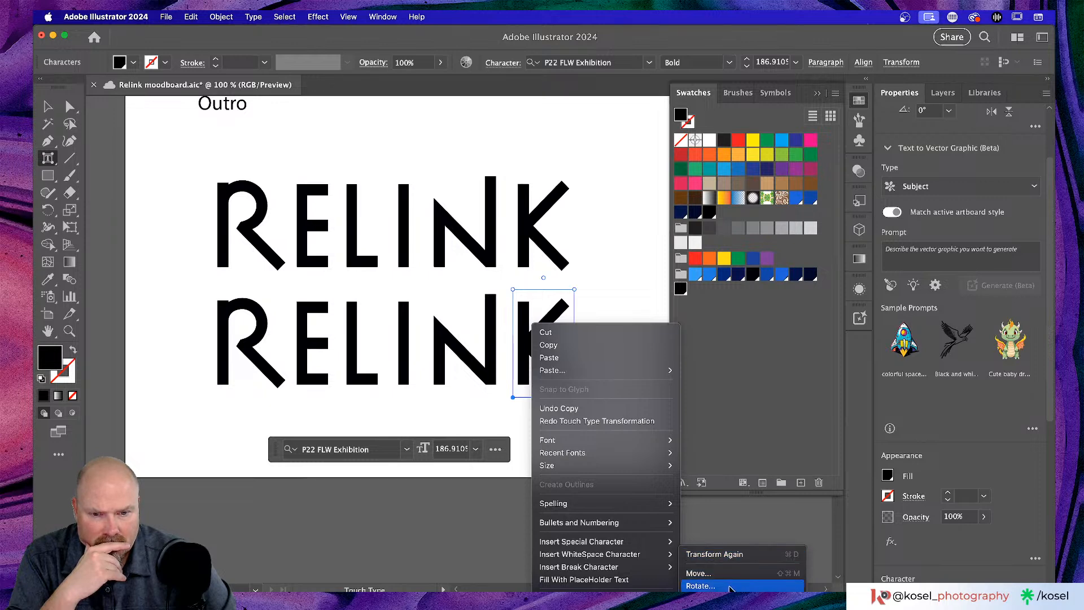
left_click(730, 590)
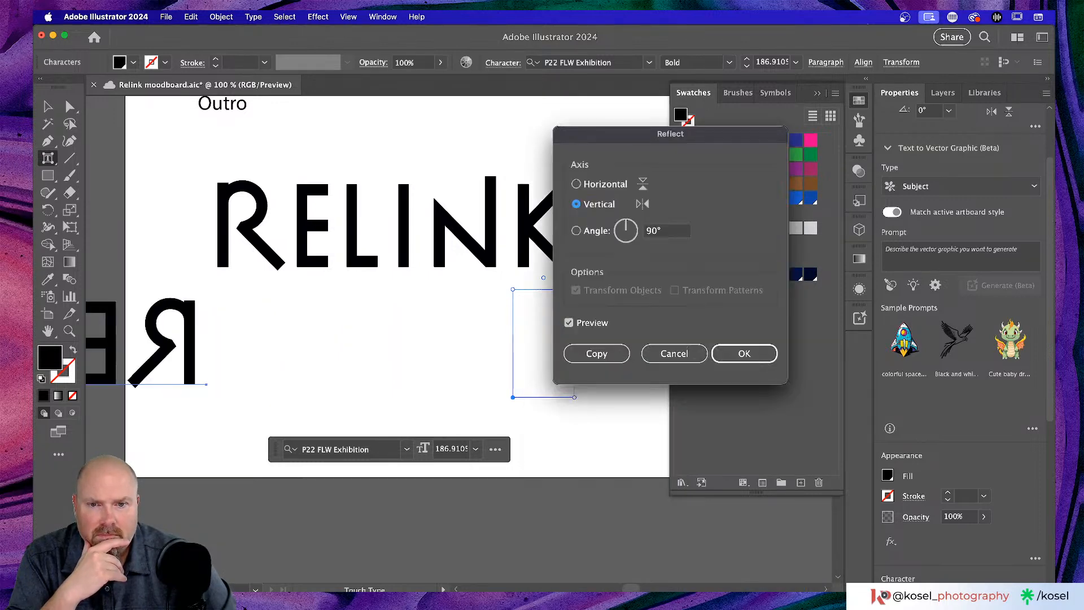
left_click(653, 354)
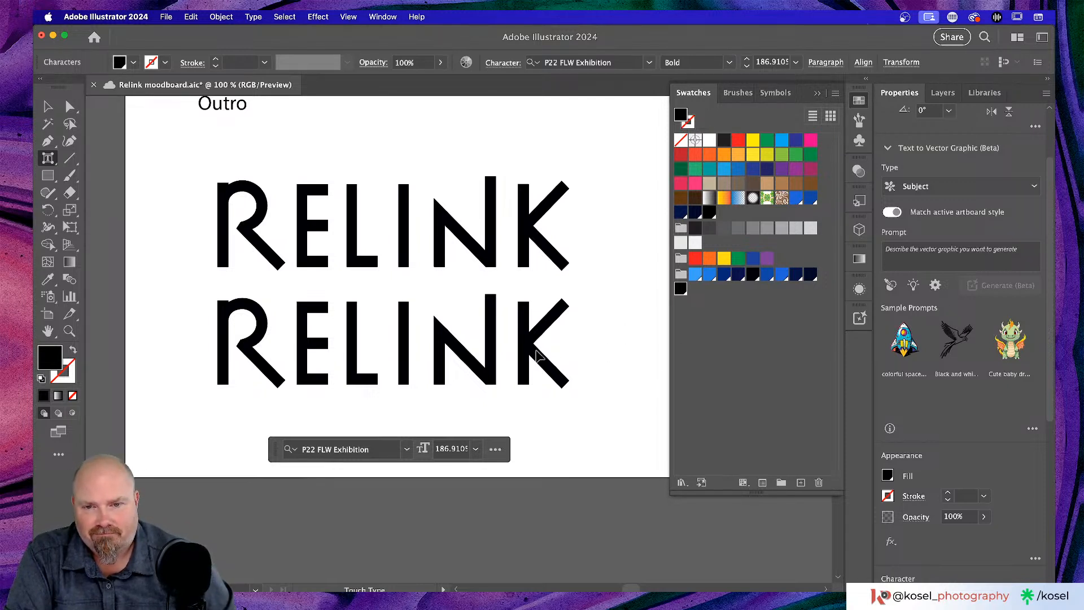
left_click(48, 161)
left_click(47, 107)
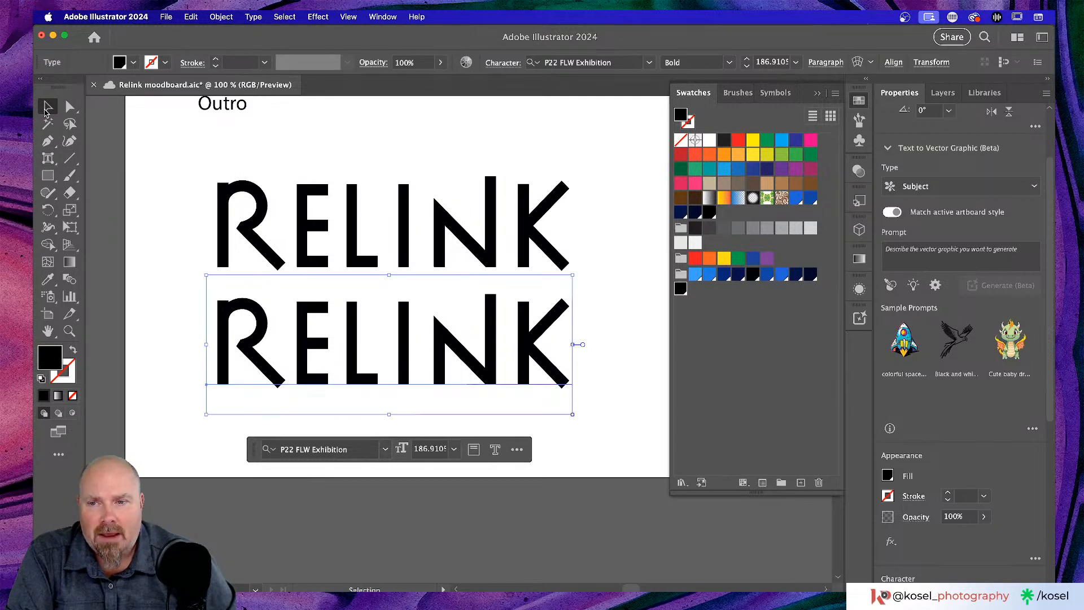
left_click(534, 224)
scroll(547, 214, "up", 1)
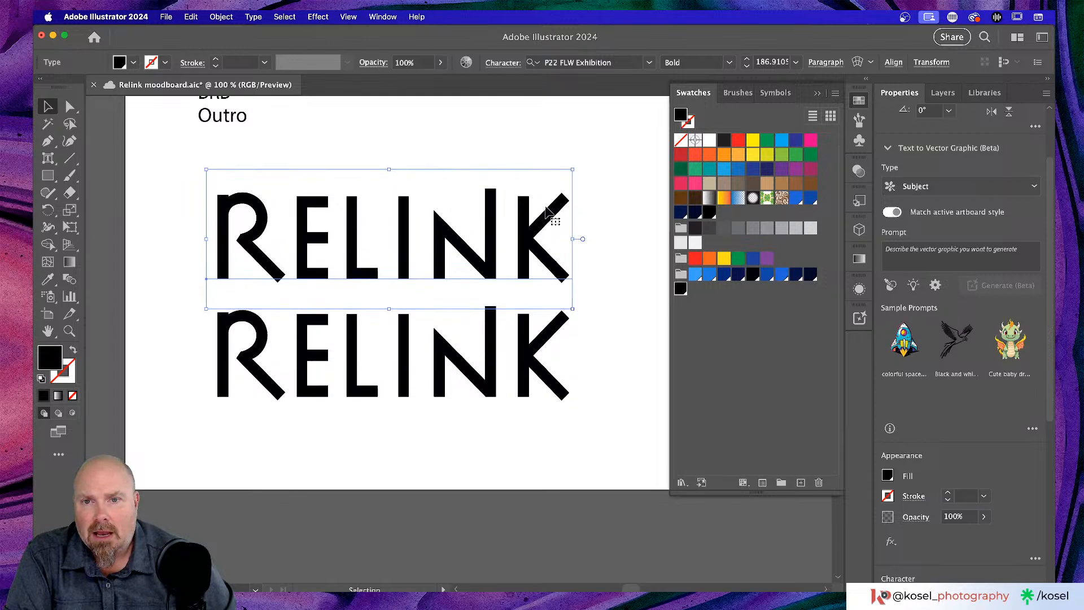
scroll(545, 213, "up", 5)
scroll(545, 213, "down", 5)
key("super+minus")
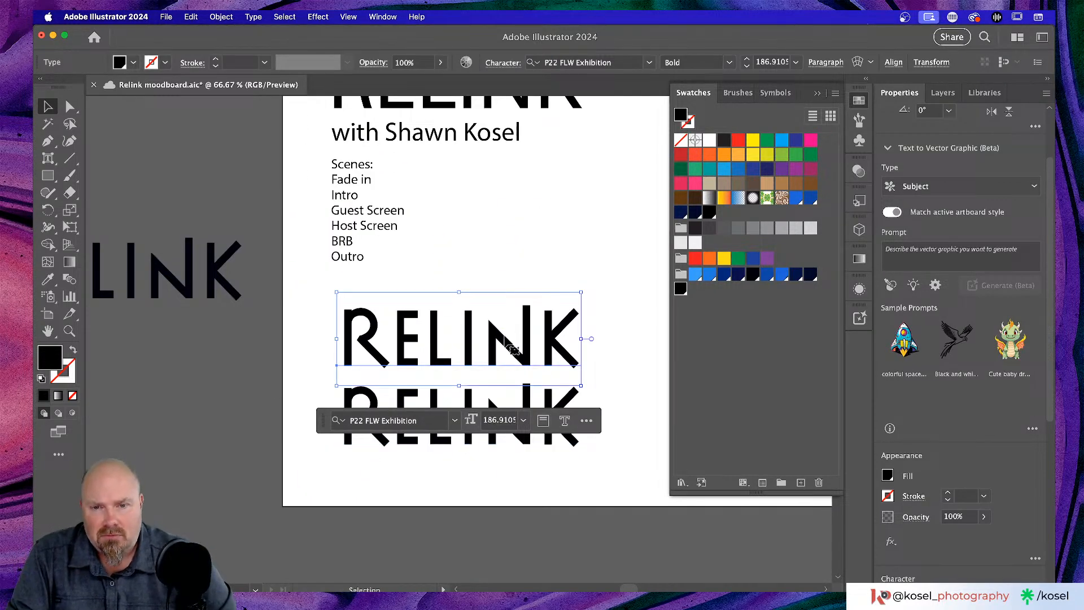
- Delete ELINK from the upper RELINK, leaving only the R
scroll(503, 339, "down", 3)
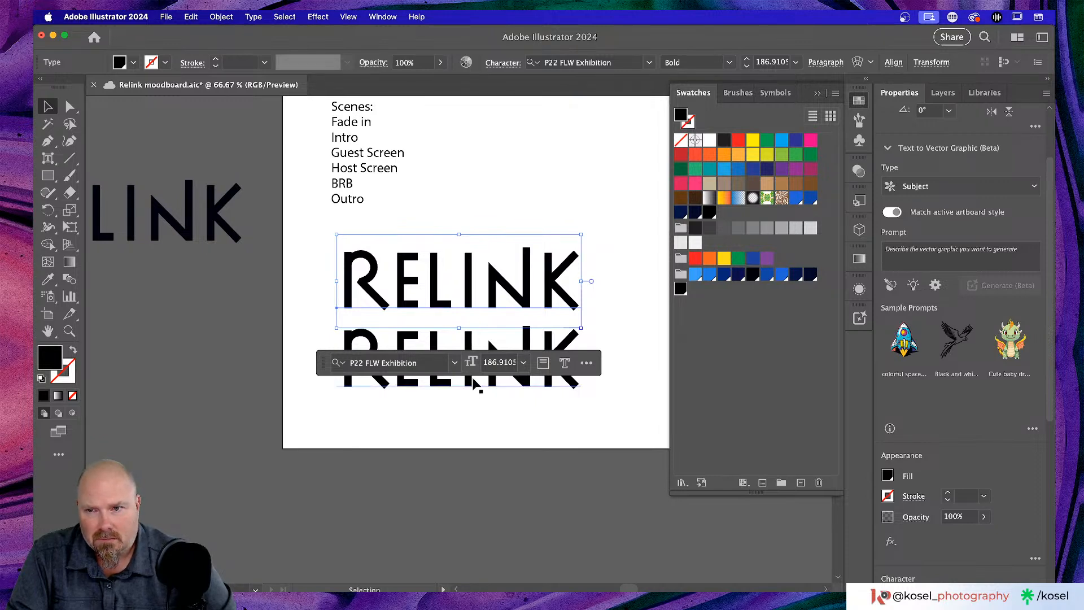
scroll(475, 383, "left", 3)
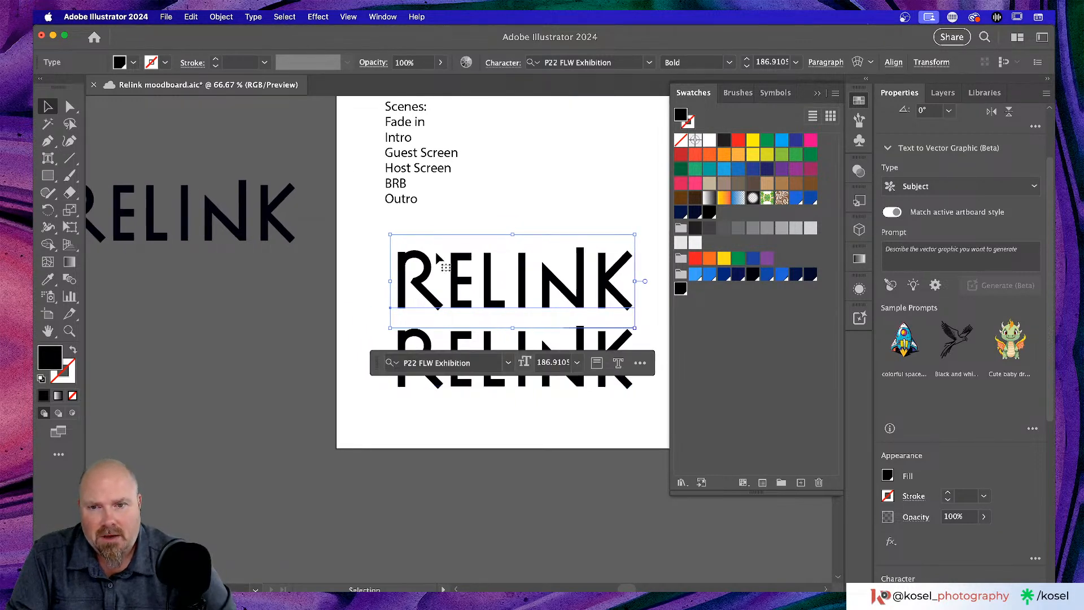
double_click(471, 288)
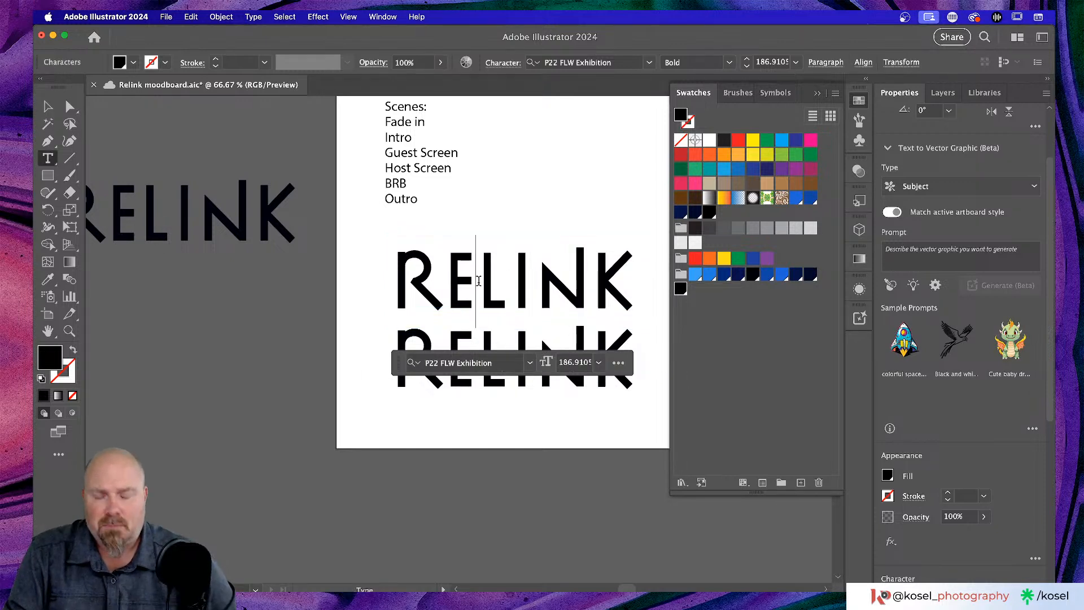
left_click_drag(622, 280, 428, 281)
key("BackSpace")
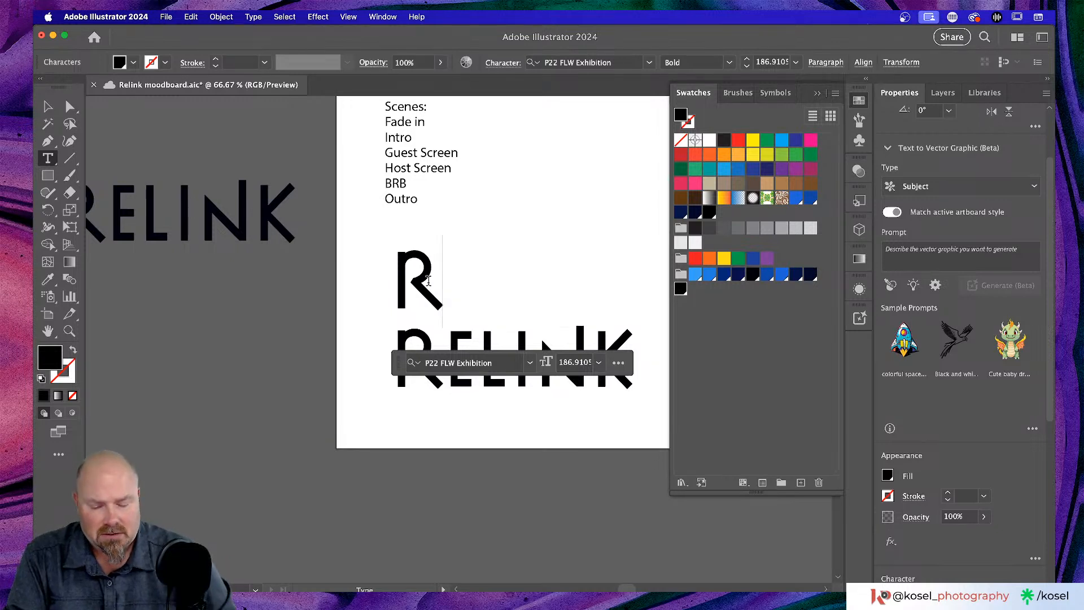
- Reflect the lone R across the vertical axis into a backwards R
left_click_drag(443, 281, 362, 288)
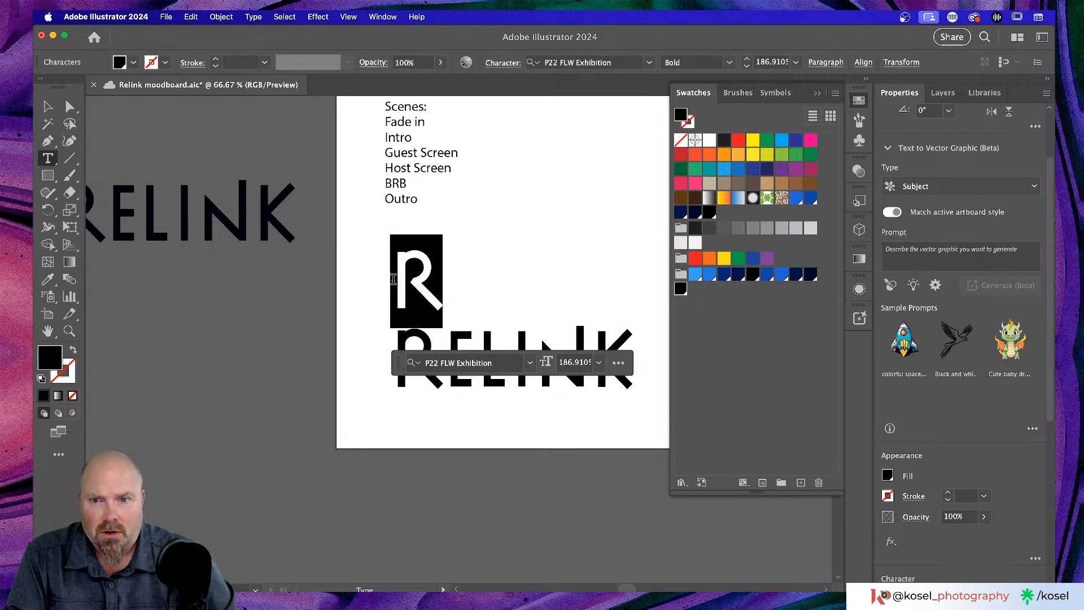
left_click(48, 107)
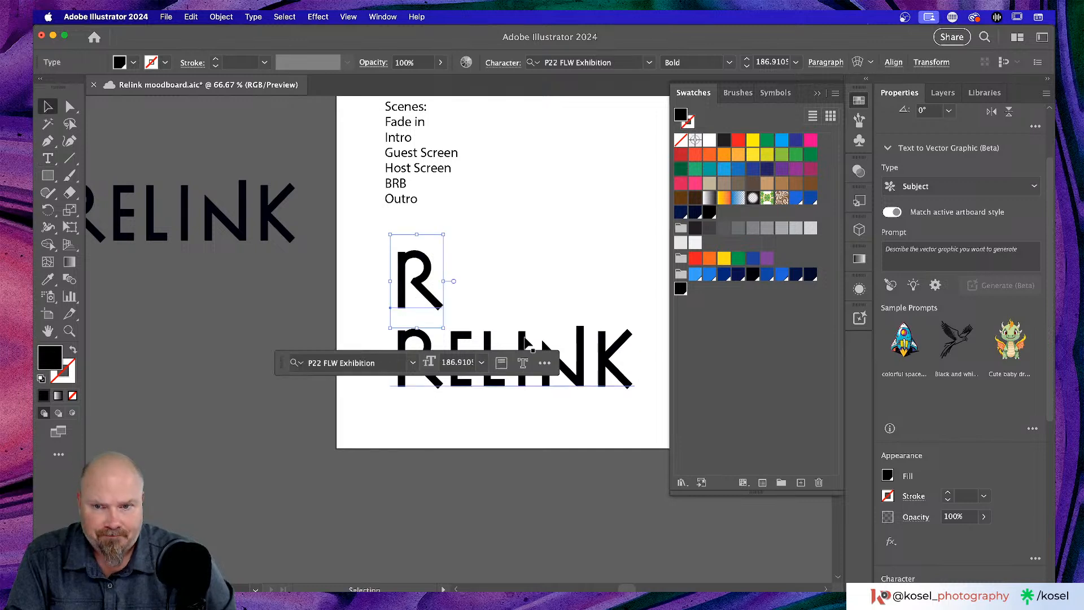
right_click(425, 277)
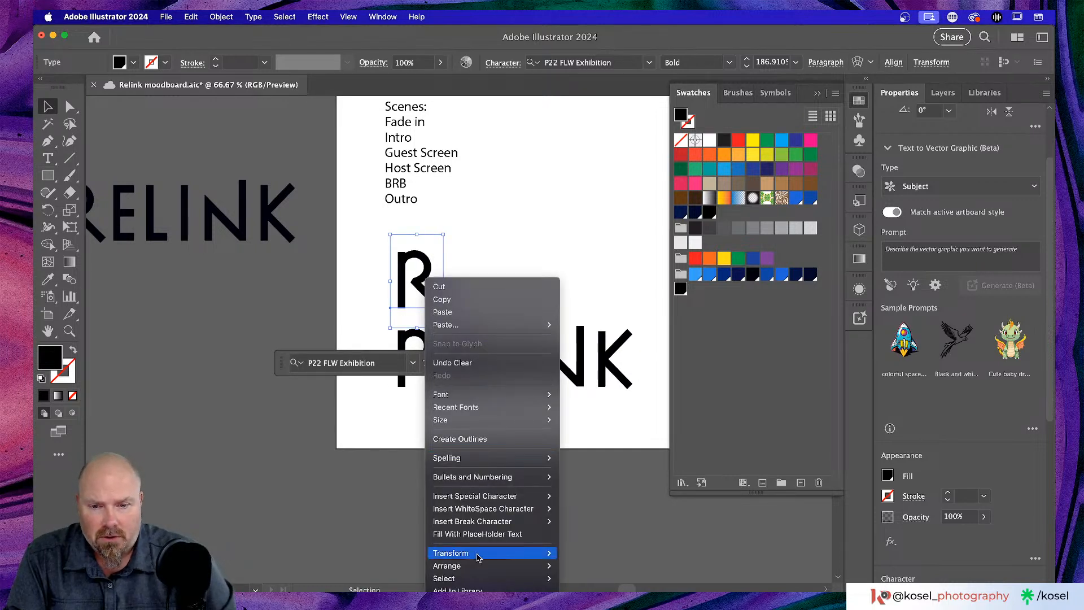
mouse_move(543, 556)
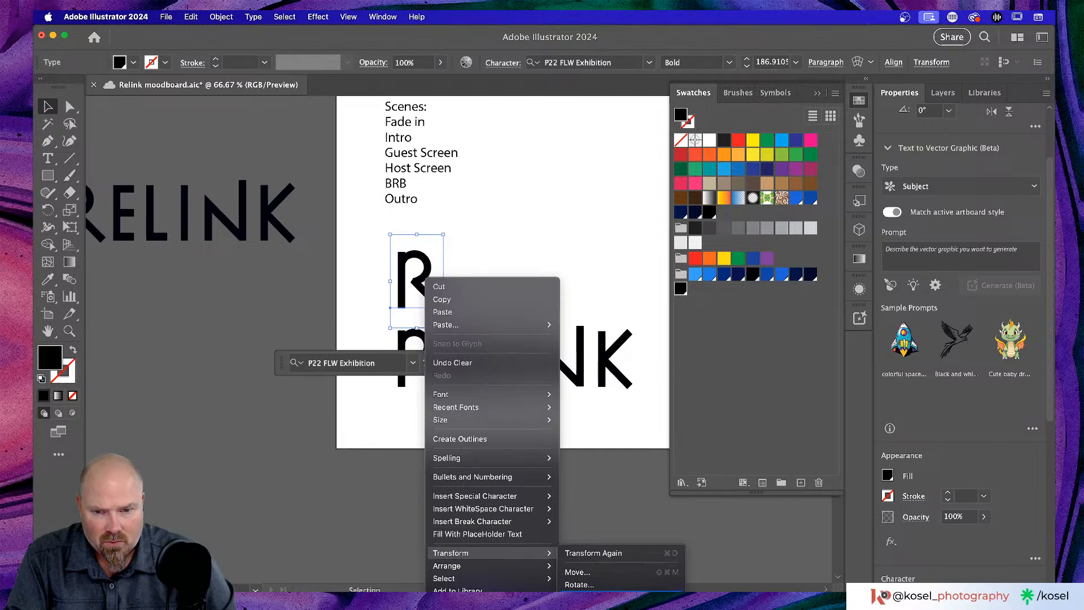
left_click(582, 590)
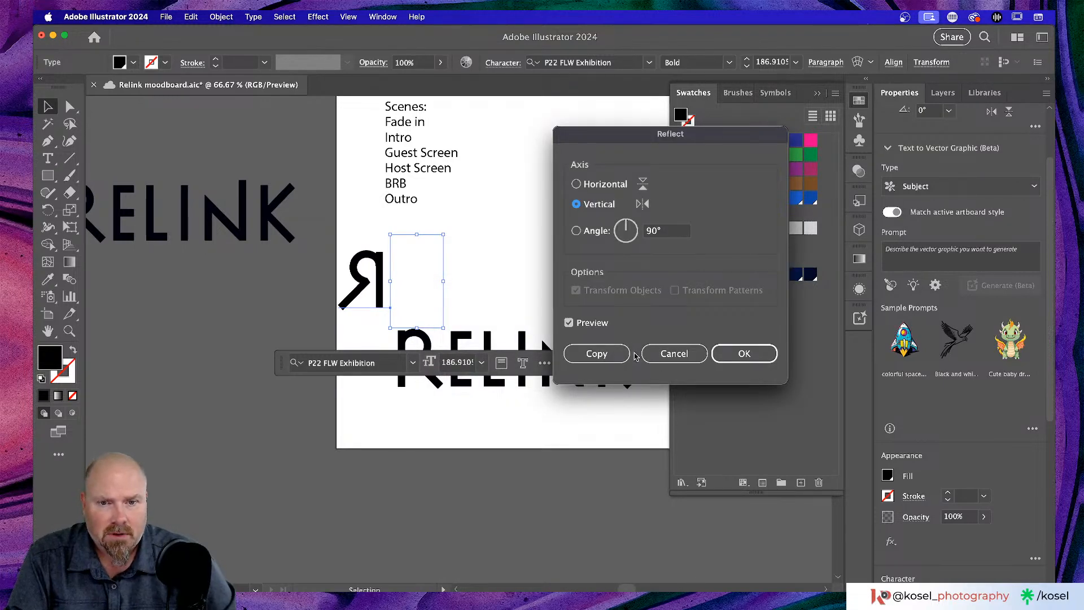
left_click(750, 354)
scroll(488, 238, "down", 2)
scroll(488, 239, "left", 1)
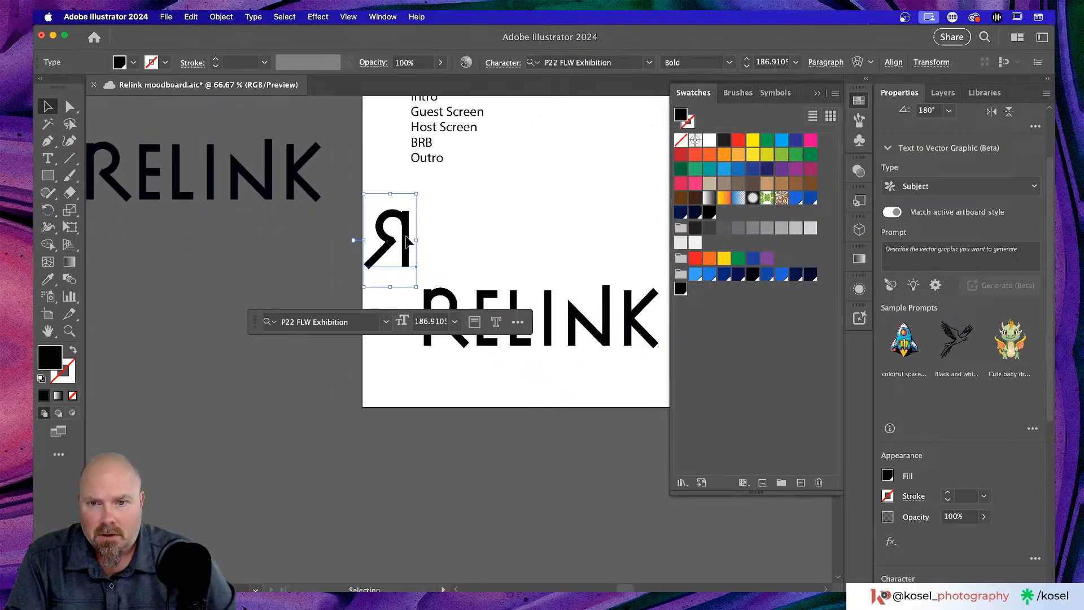
- Place the mirrored R over the lower wordmark and delete its original R
left_click_drag(402, 240, 463, 320)
left_click_drag(462, 320, 467, 321)
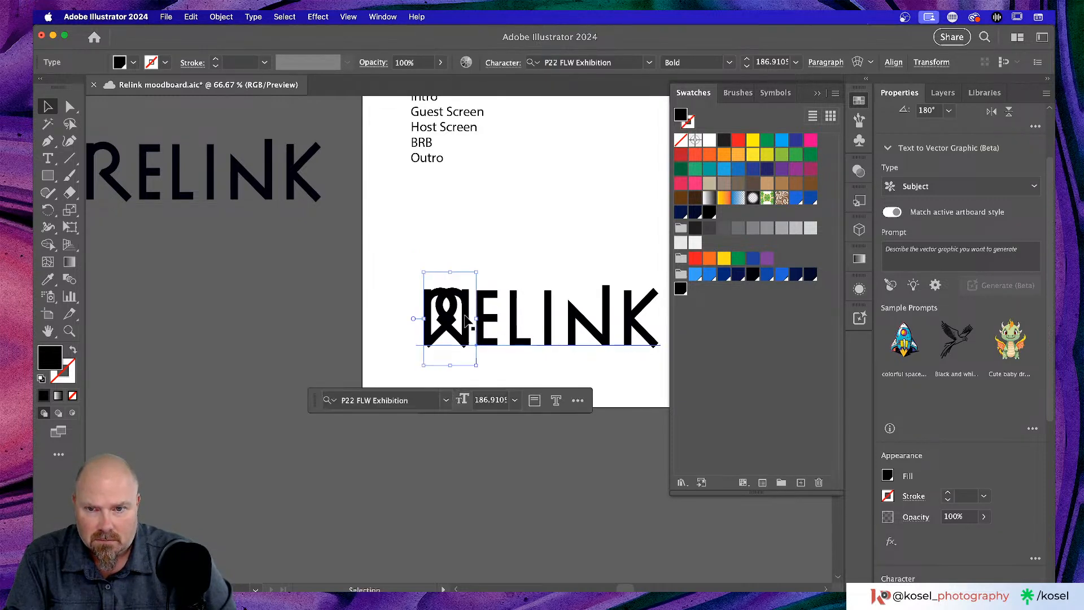
left_click(533, 232)
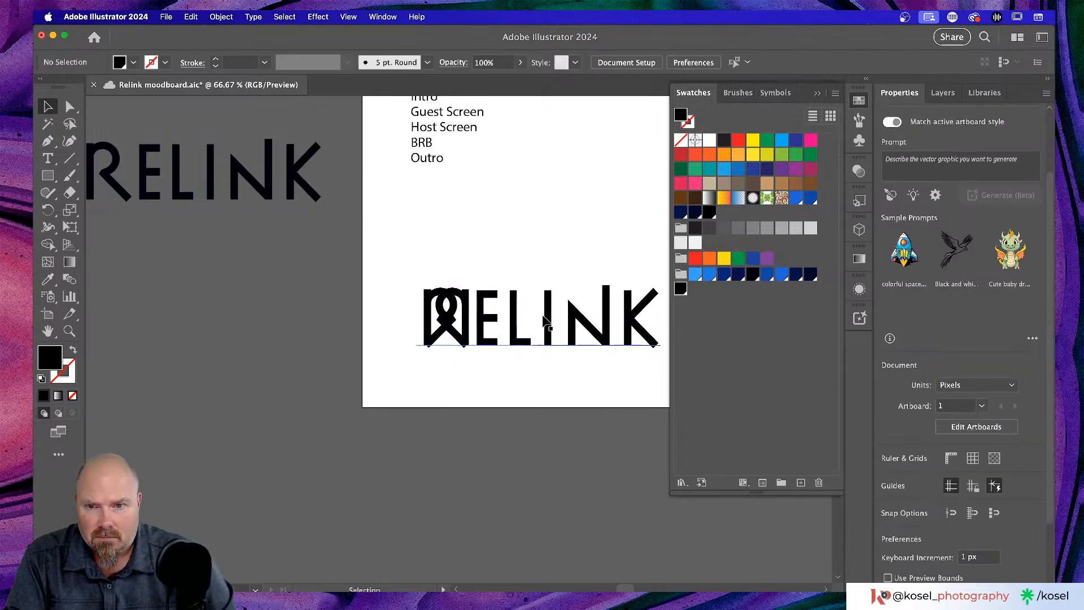
left_click(489, 329)
left_click(489, 329)
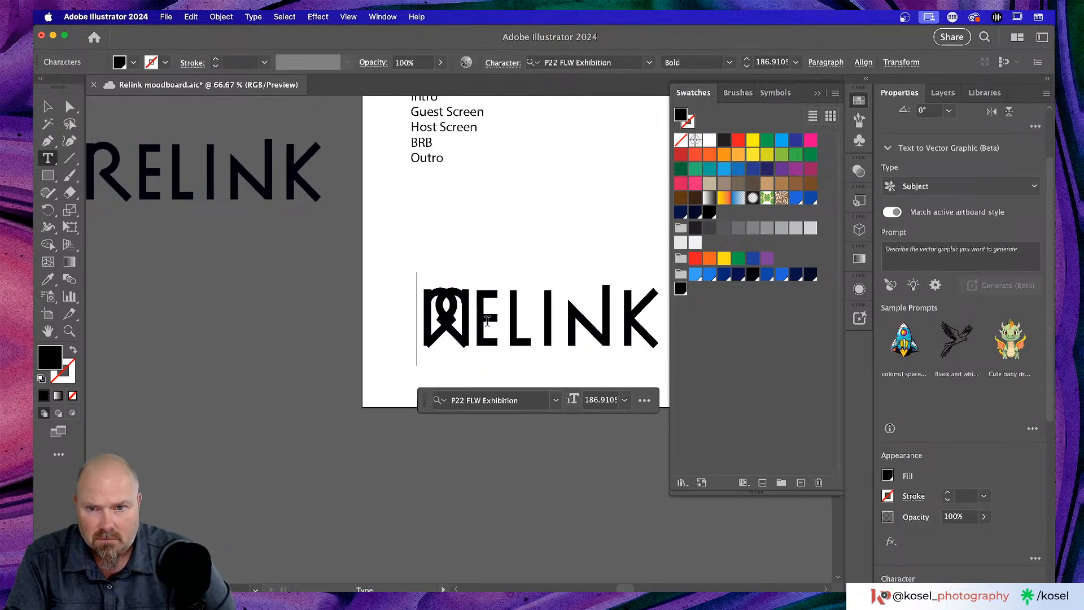
key("BackSpace")
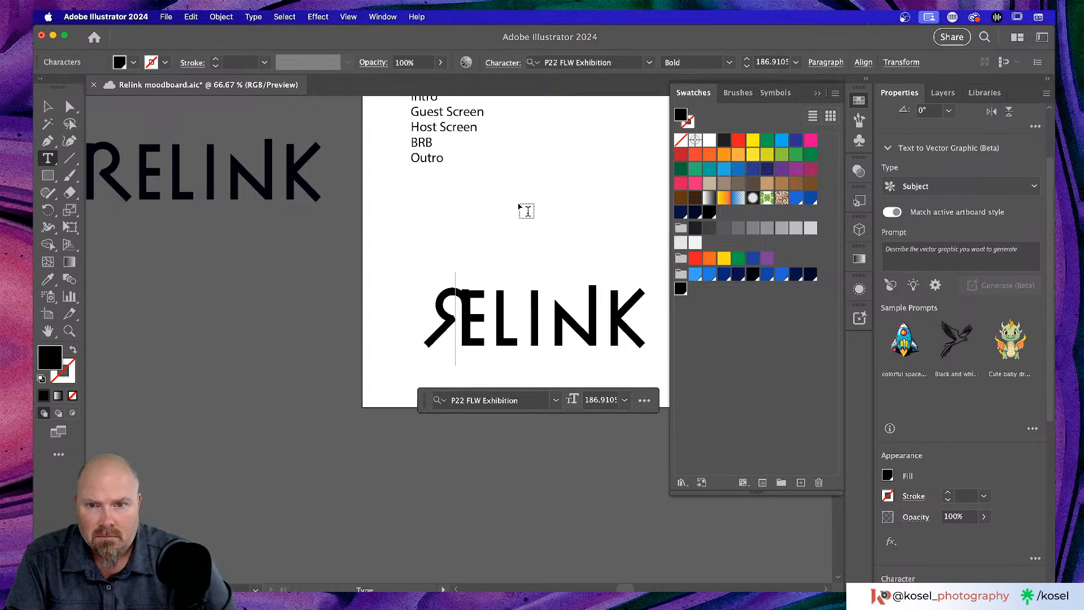
left_click(49, 107)
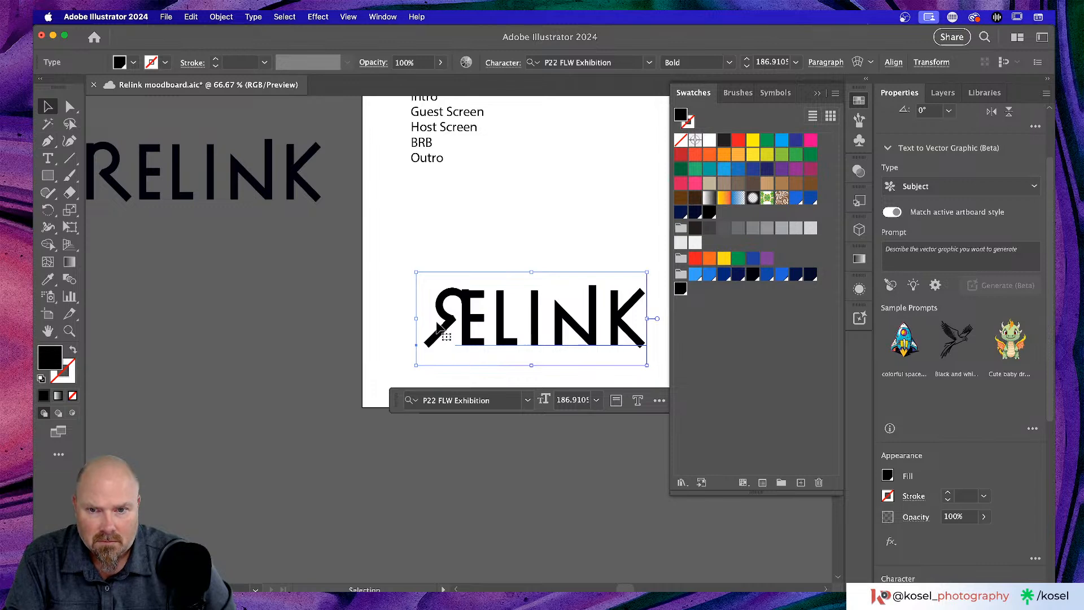
left_click(386, 319)
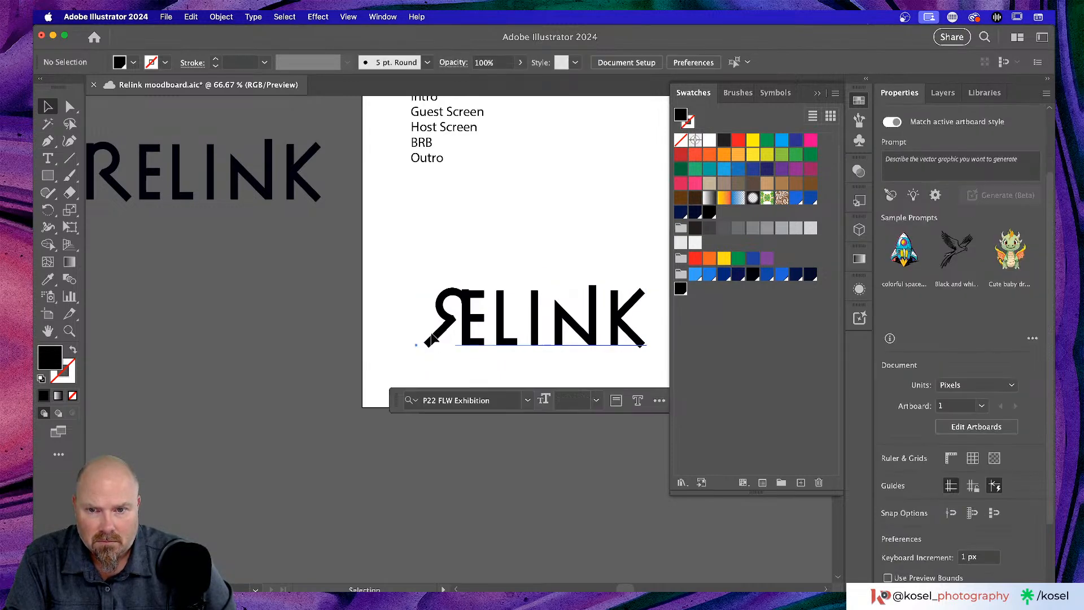
- Move the ELINK lettering right so it sits beside the mirrored R
left_click(431, 338)
left_click(376, 326)
left_click_drag(424, 316, 438, 281)
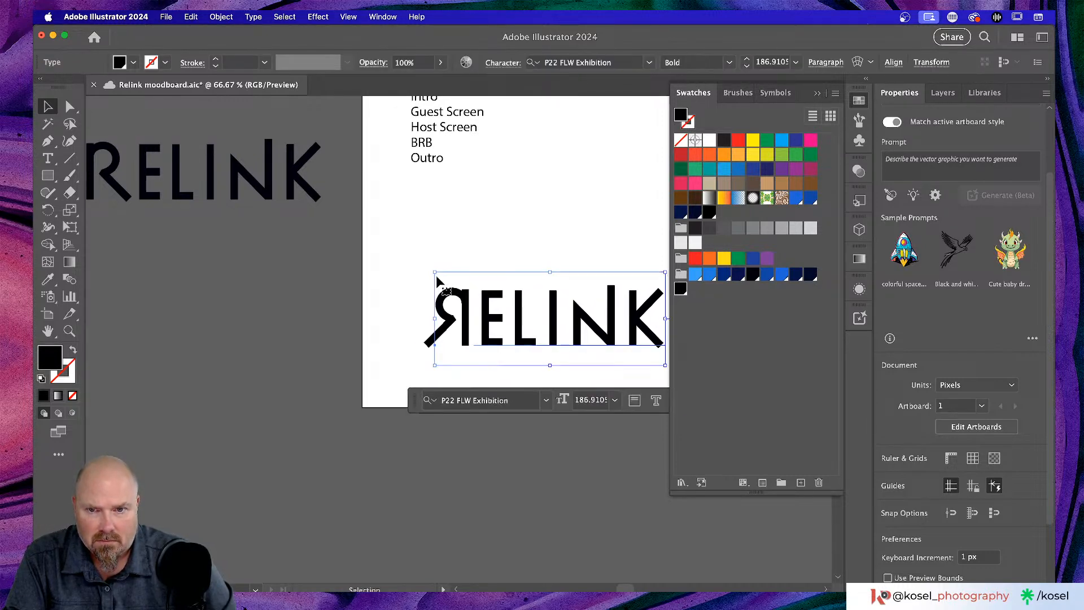
left_click(494, 210)
scroll(491, 210, "right", 5)
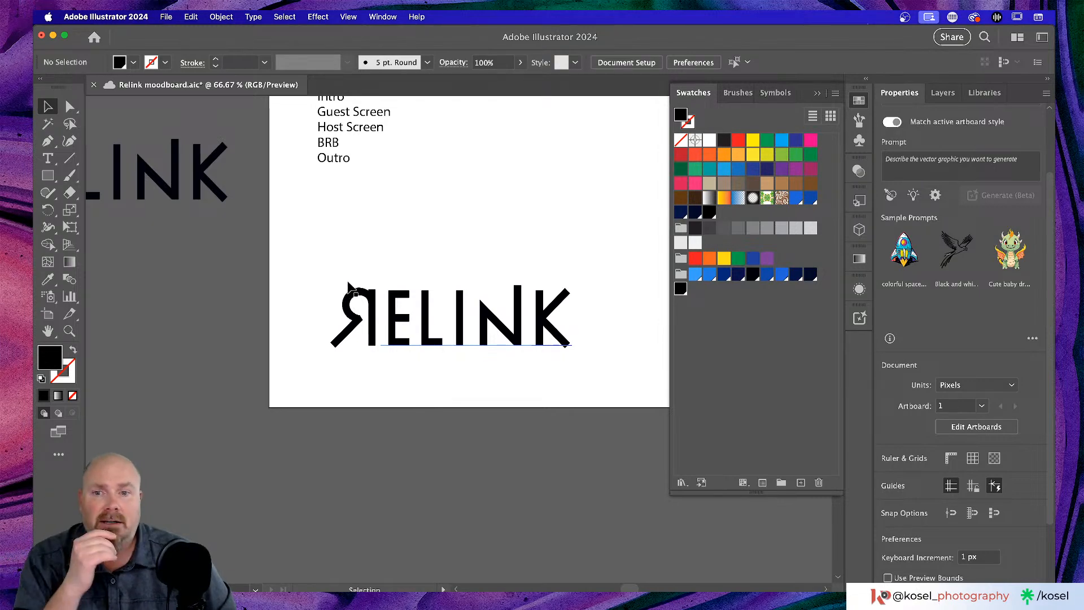
scroll(350, 287, "up", 3)
left_click(202, 222)
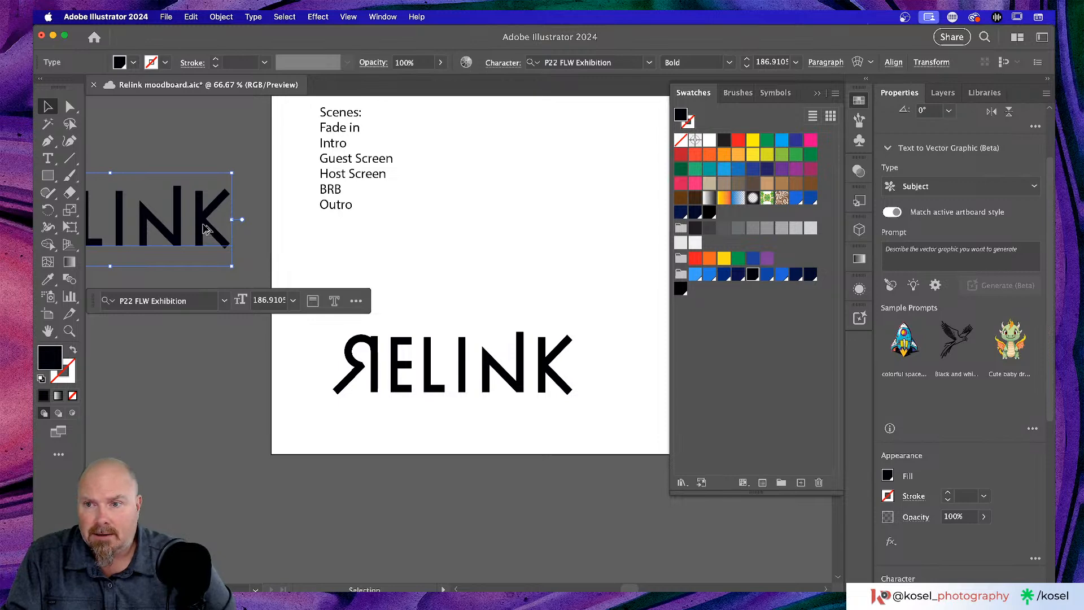
- Alt-drag a copy of RELINK above the ЯELINK logo
left_click_drag(206, 228, 551, 278)
scroll(550, 277, "up", 5)
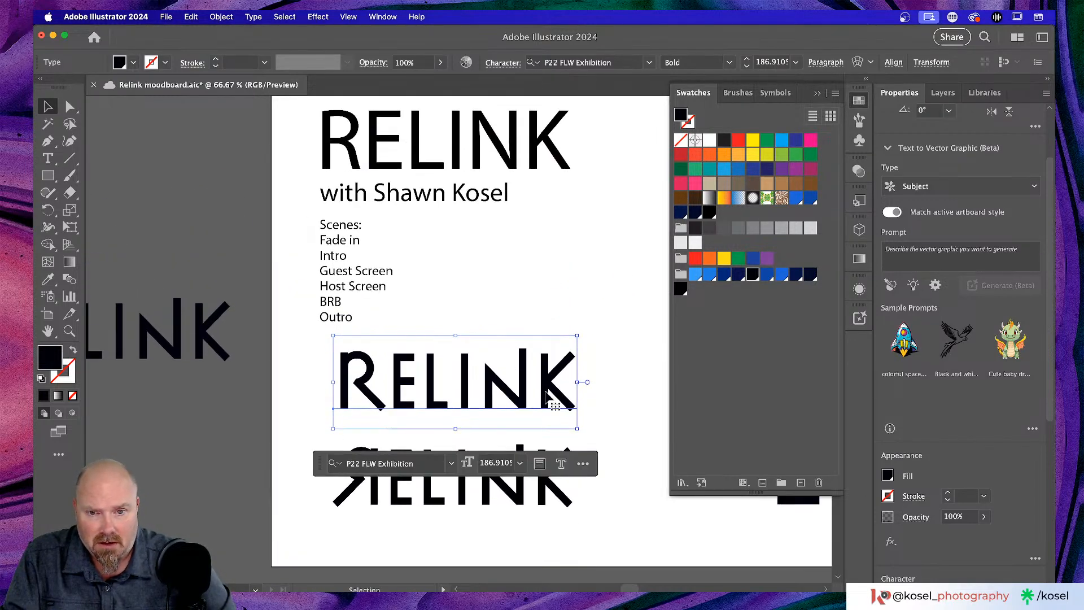
scroll(547, 382, "down", 5)
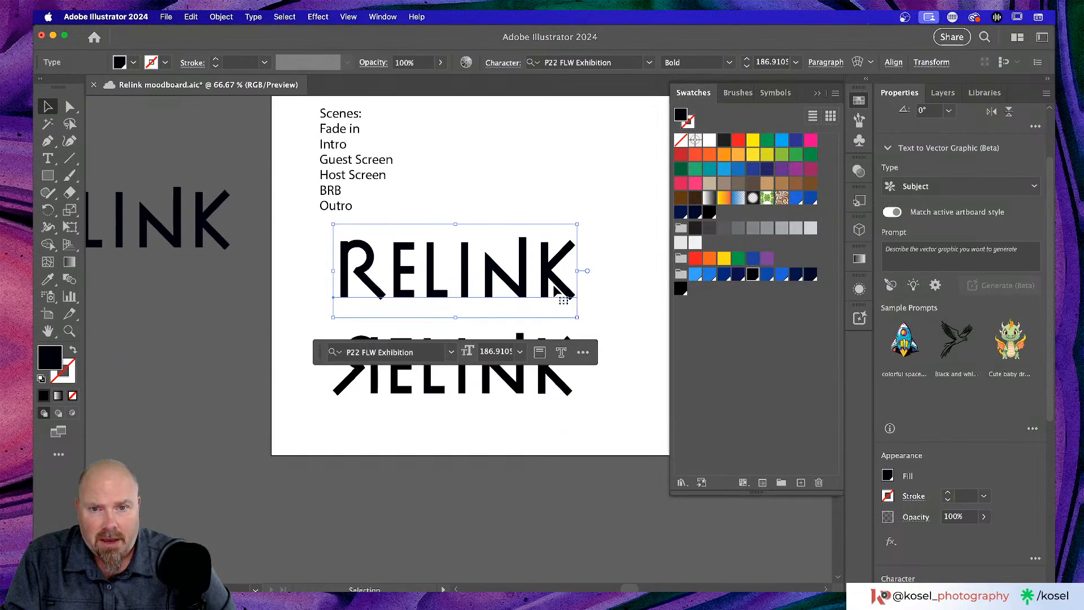
- Reduce another RELINK copy to just K and reflect it vertically
left_click_drag(548, 272, 525, 514)
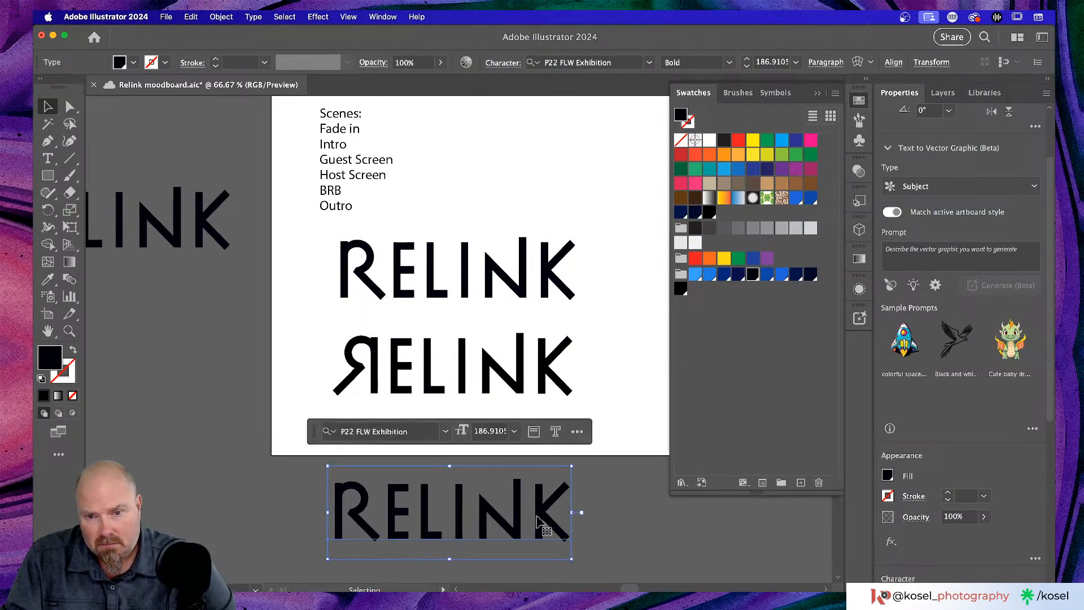
double_click(525, 514)
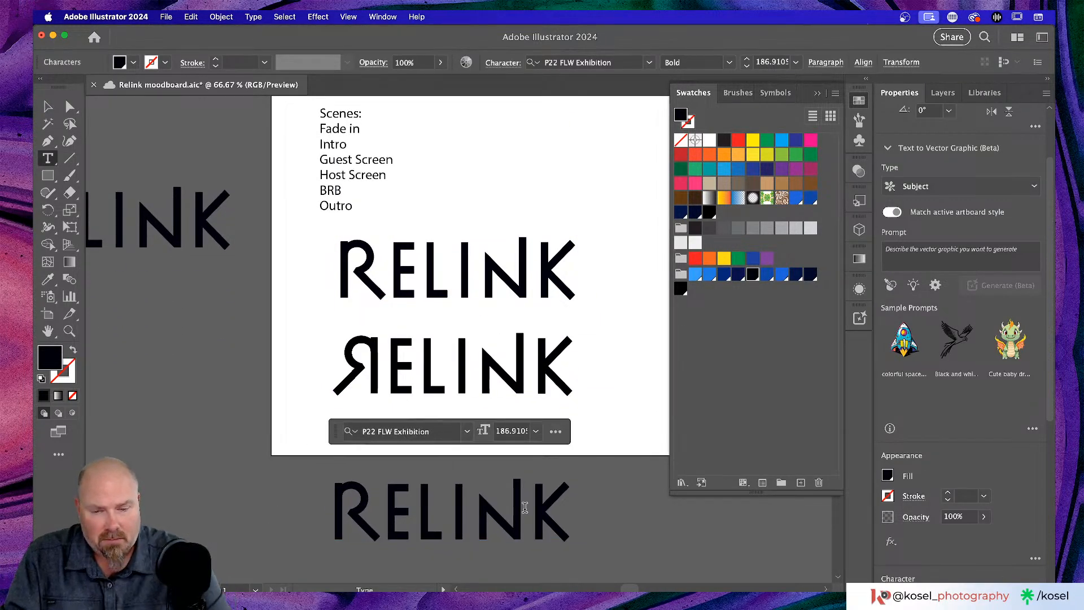
key("BackSpace")
key("BackSpace")
key("BackSpace")
key("BackSpace")
key("BackSpace")
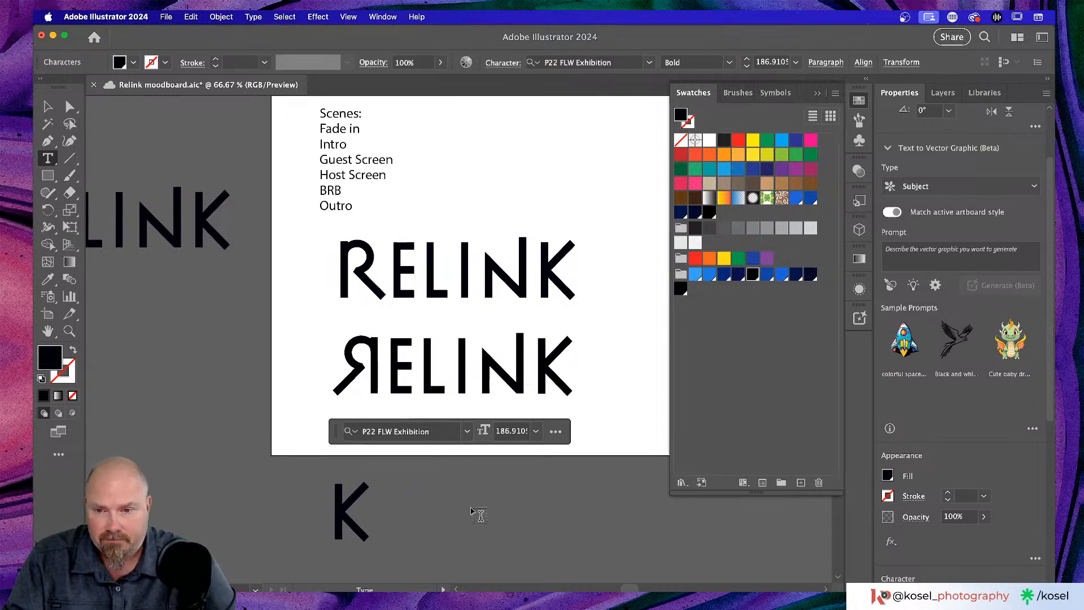
left_click(46, 107)
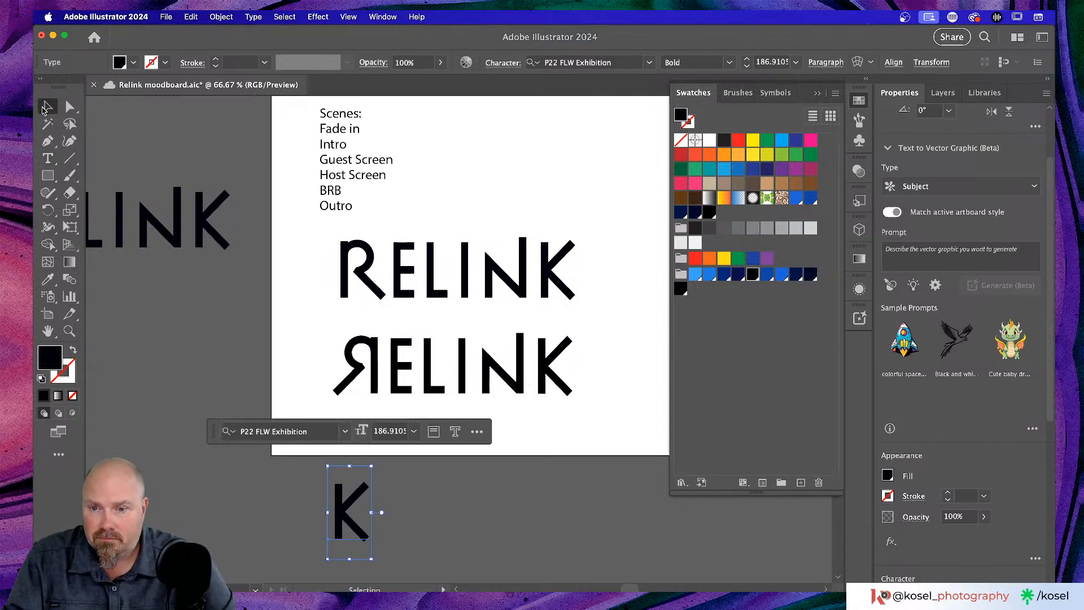
right_click(354, 508)
mouse_move(395, 599)
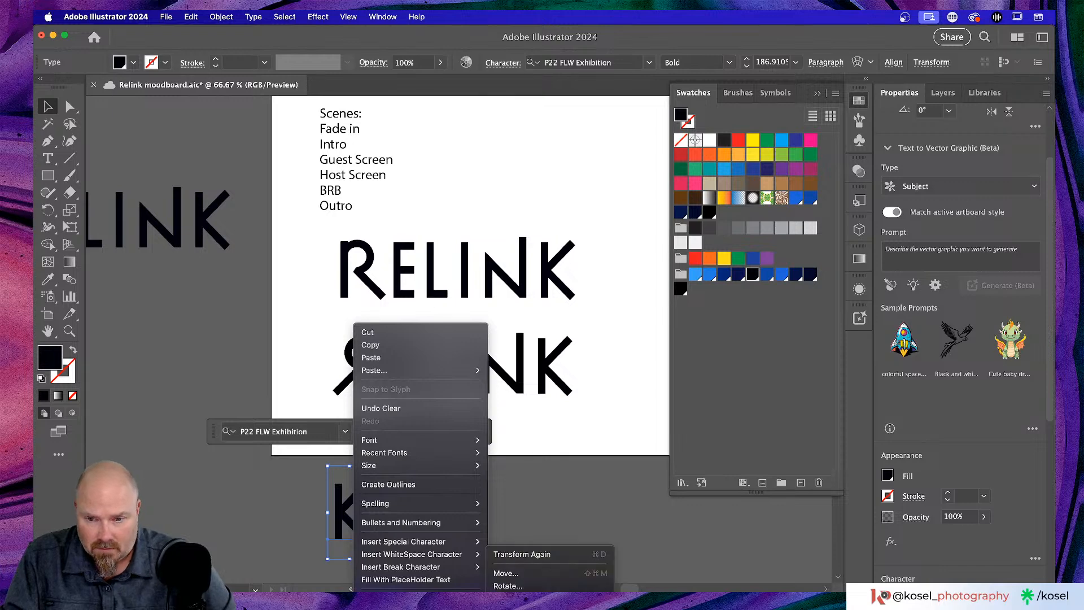
left_click(509, 598)
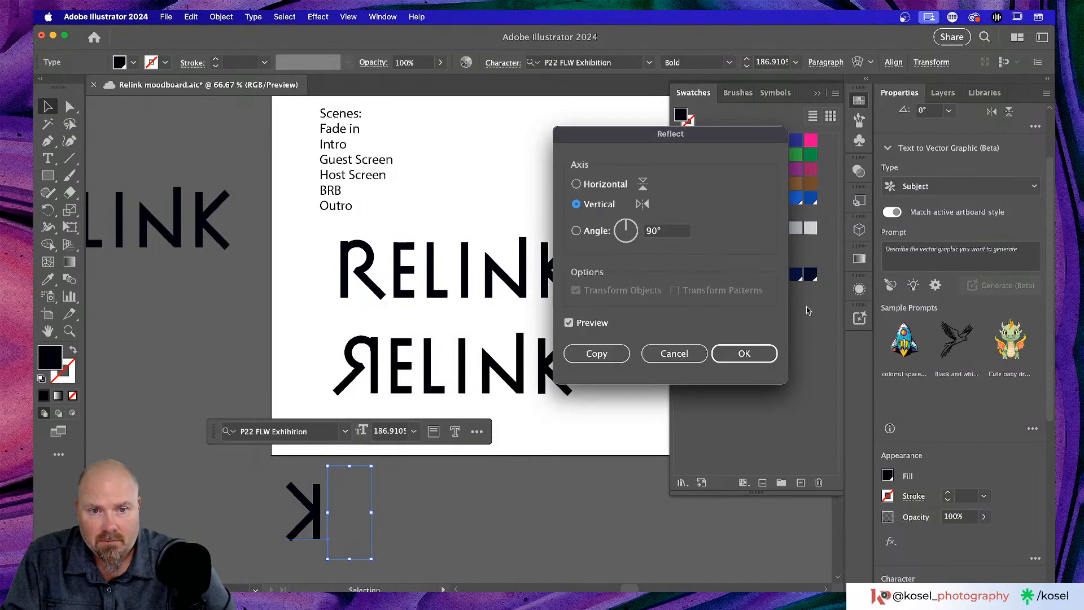
left_click(760, 354)
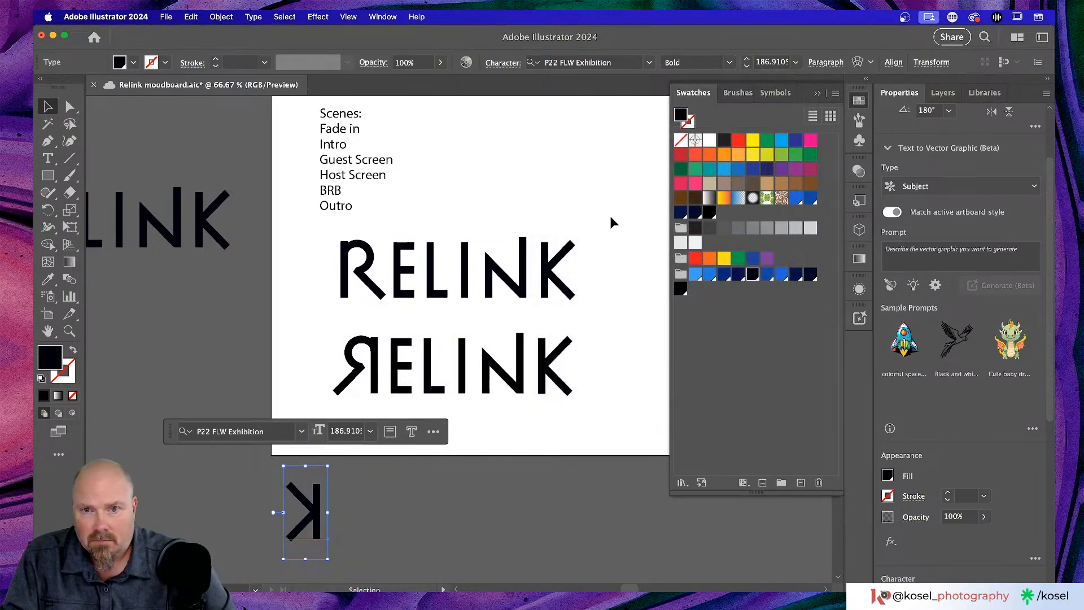
- Move the mirrored K to the end of the top RELINK and delete its original K
left_click(523, 271)
left_click(310, 531)
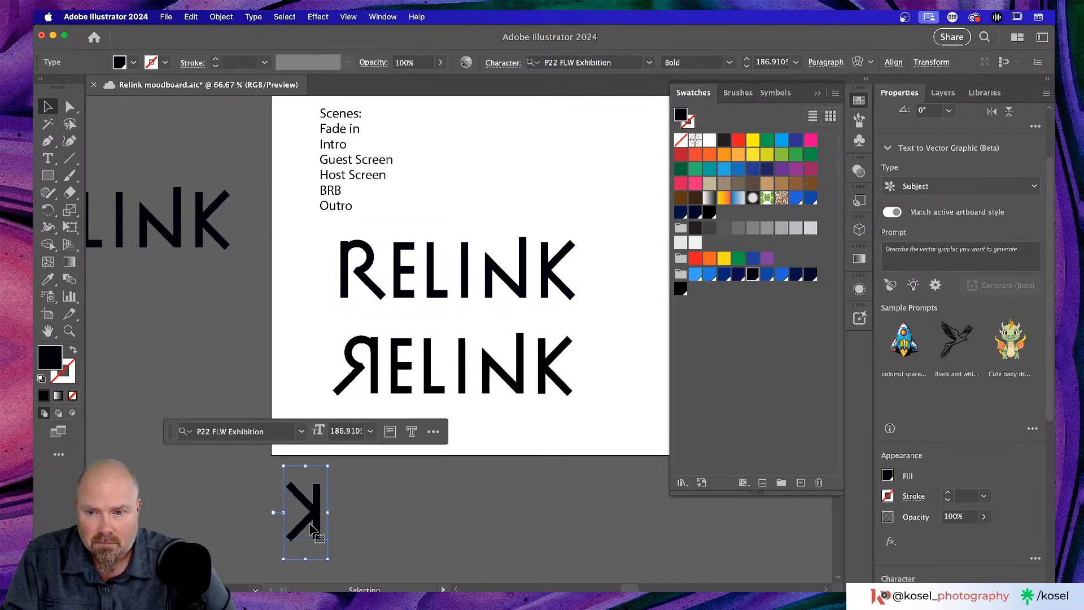
left_click_drag(310, 530, 571, 277)
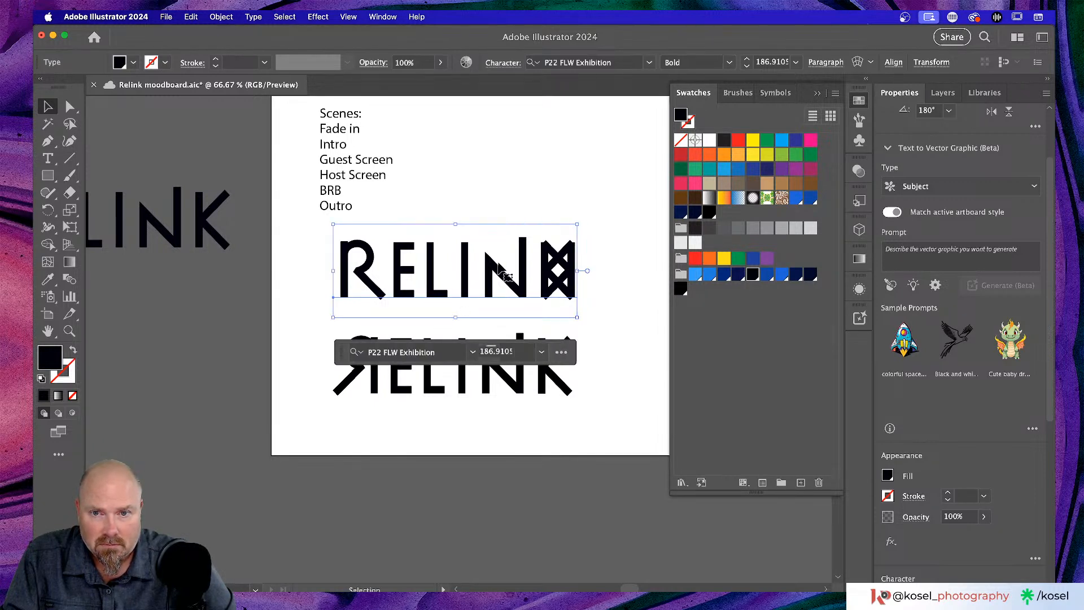
key("t")
key("Right")
key("Right")
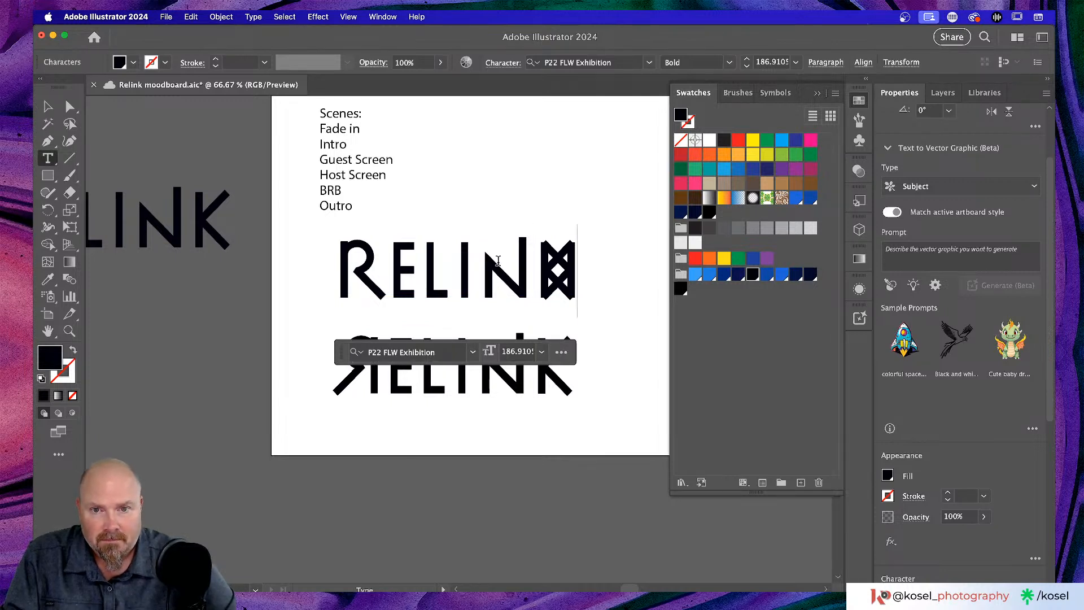
key("BackSpace")
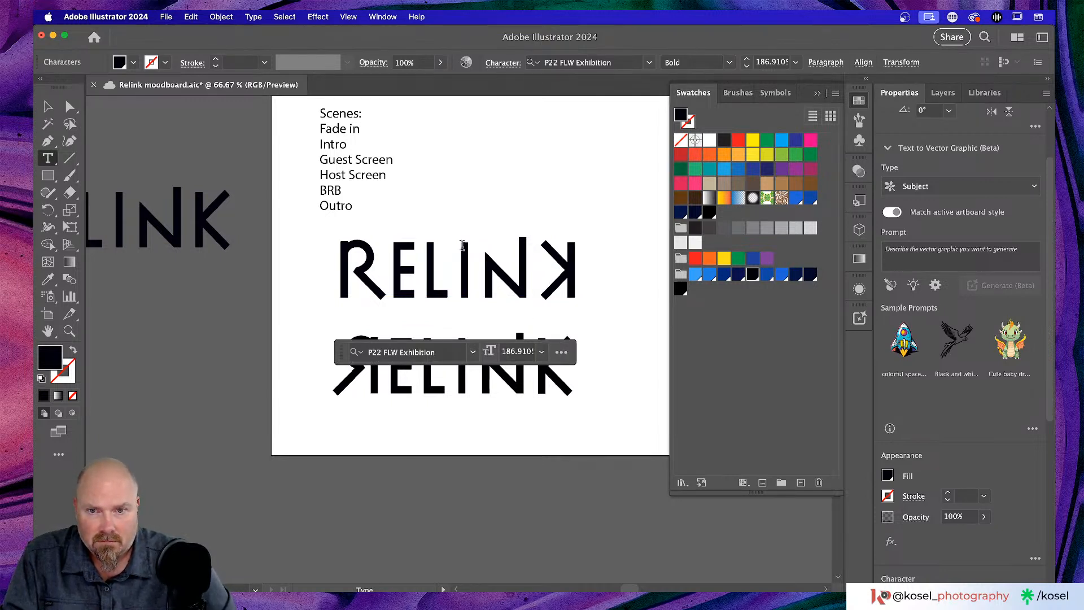
left_click(55, 108)
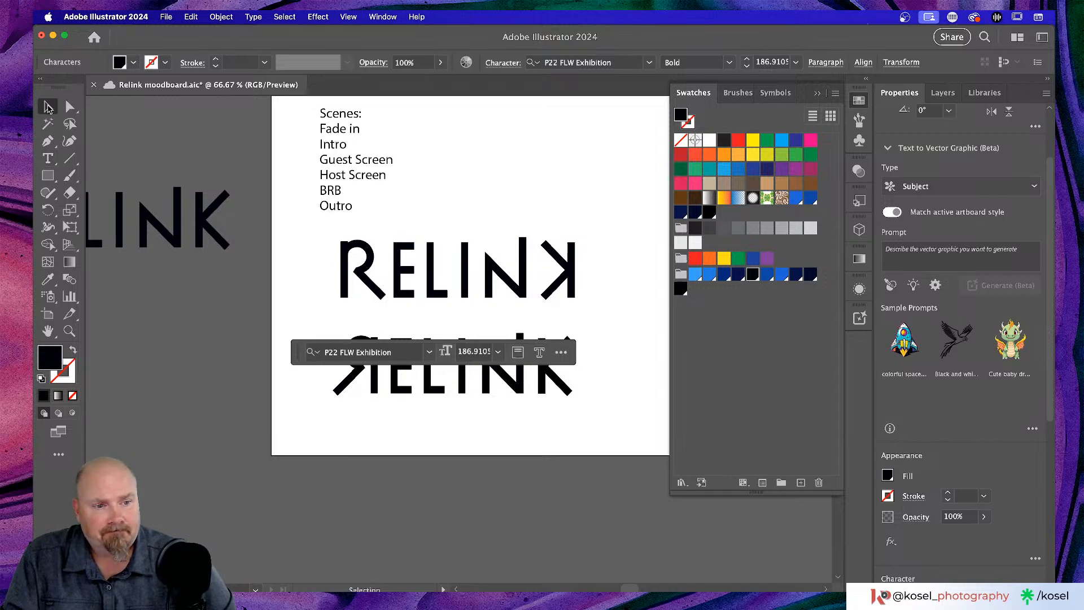
left_click(495, 285)
scroll(485, 285, "right", 2)
scroll(484, 288, "down", 2)
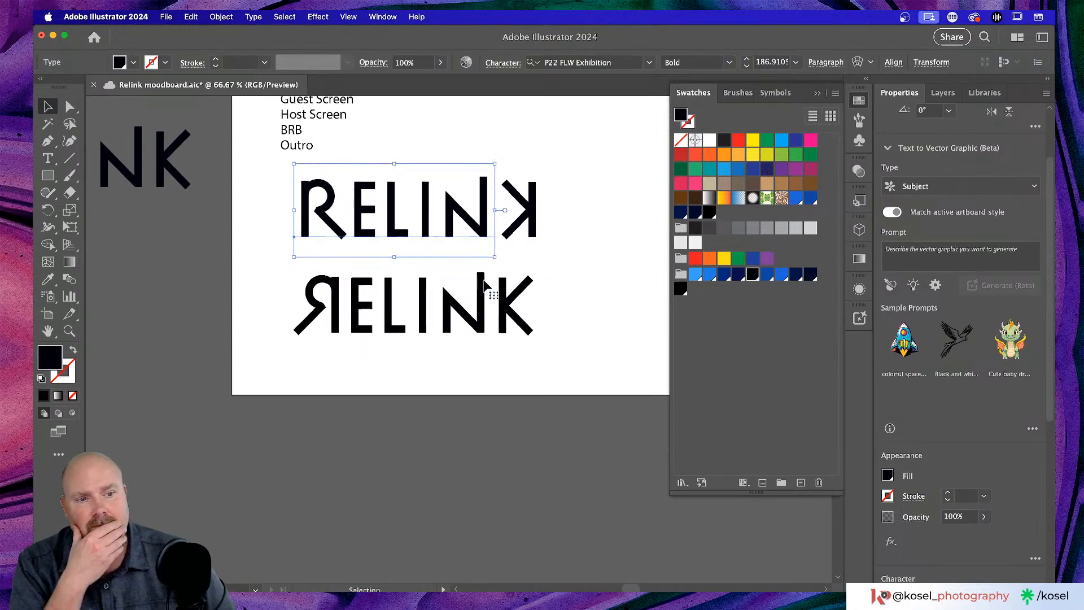
- Deselect the wordmark and save the moodboard with Cmd+S
scroll(494, 289, "up", 3)
scroll(496, 289, "left", 1)
left_click(525, 213)
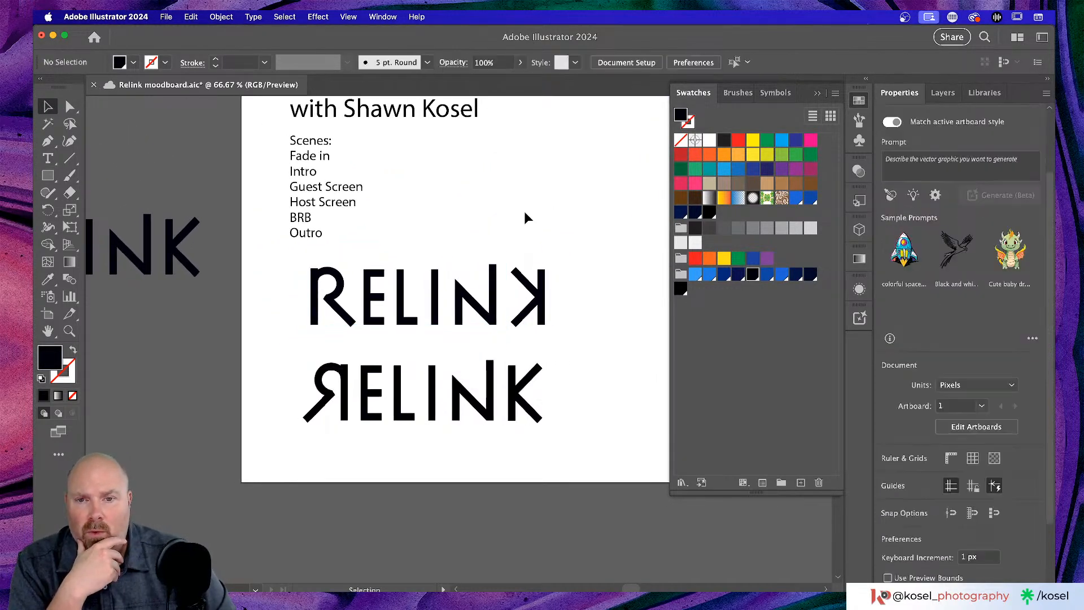
key("super+s")
scroll(533, 213, "down", 1)
scroll(533, 213, "up", 2)
scroll(534, 212, "right", 1)
scroll(533, 212, "left", 2)
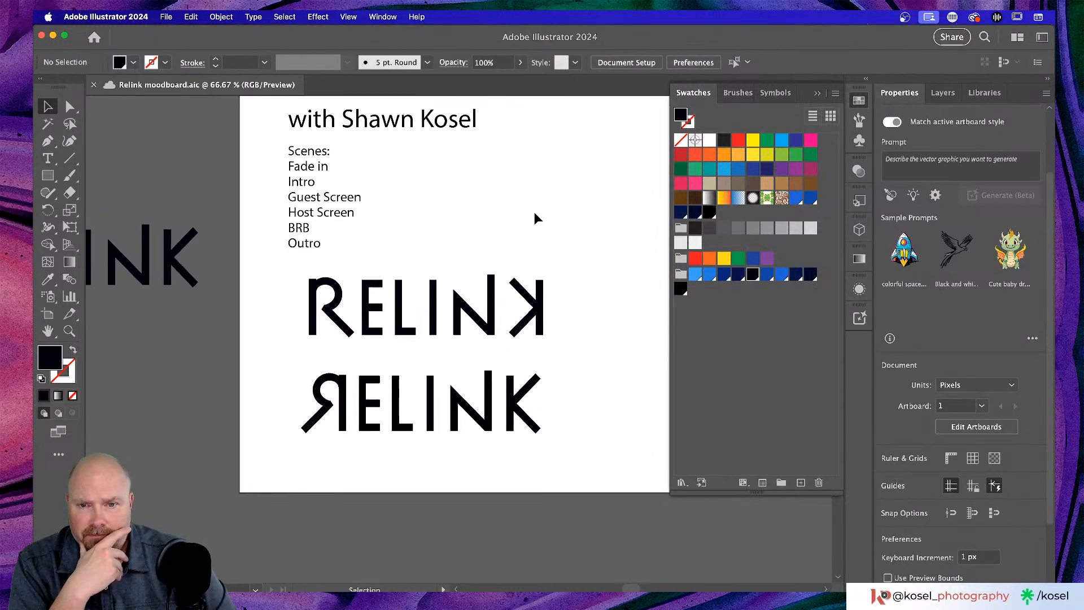
scroll(535, 218, "down", 1)
- Nudge the mirrored K one arrow-key step left, closer to the N
left_click(551, 302)
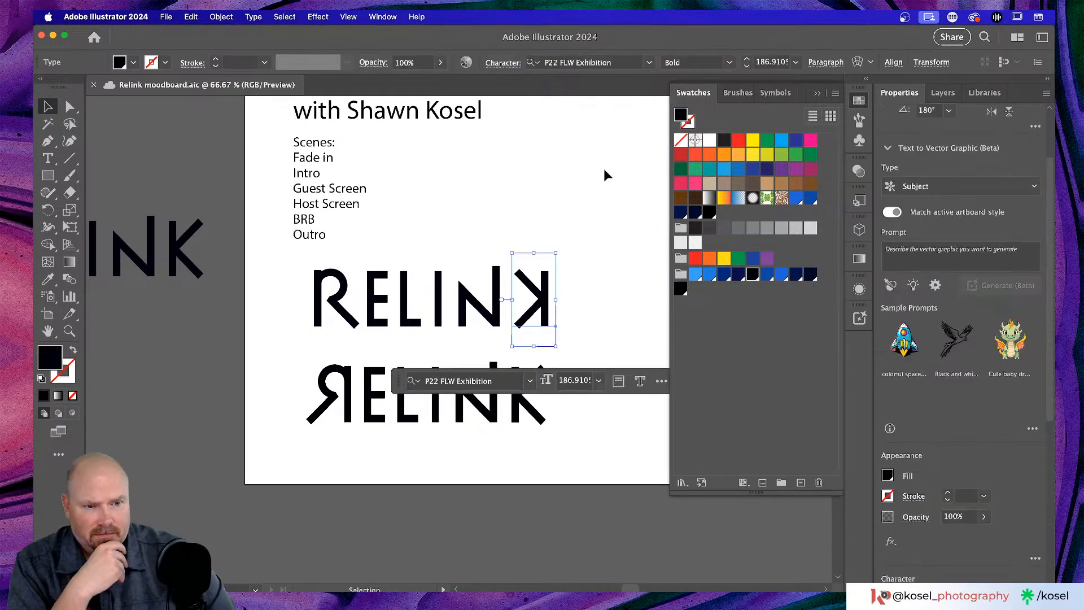
key("Left")
key("Left")
key("Left")
key("Left")
key("Left")
key("Left")
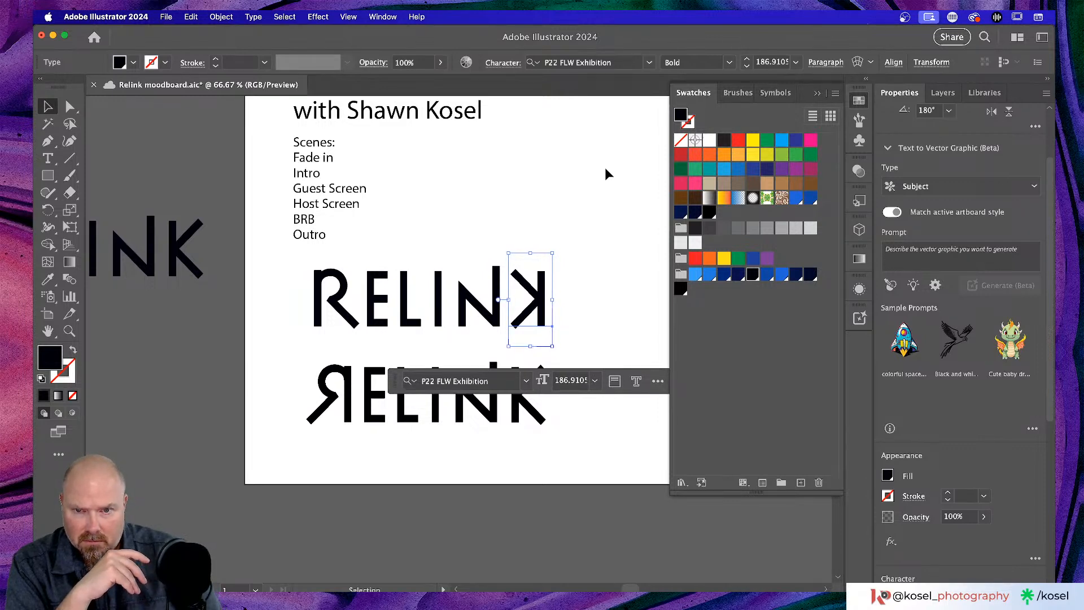
left_click(604, 169)
scroll(594, 174, "down", 2)
scroll(594, 174, "left", 1)
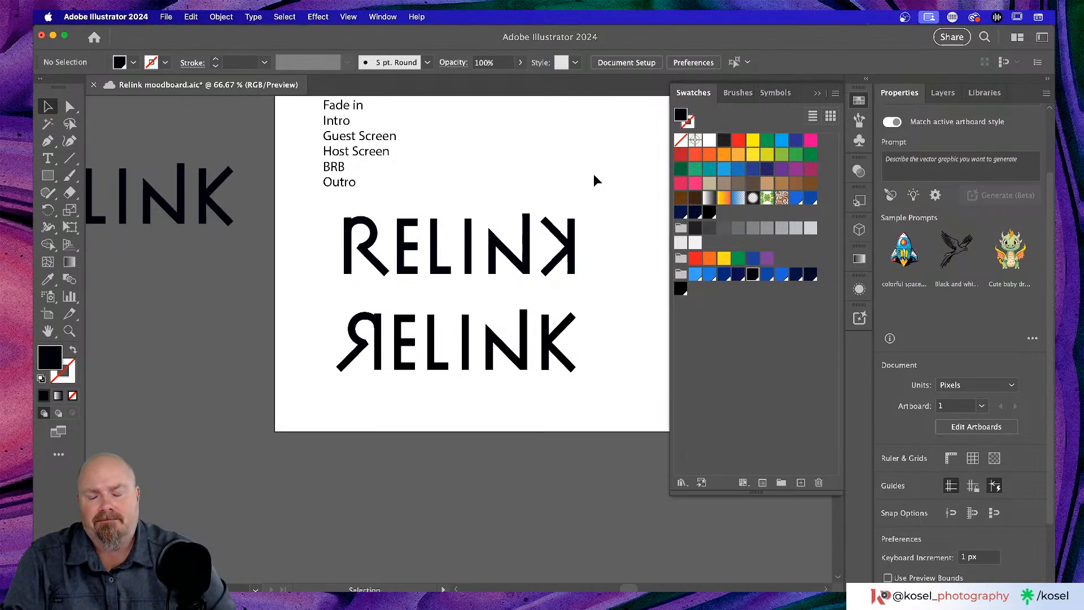
scroll(590, 185, "up", 1)
scroll(590, 184, "up", 3)
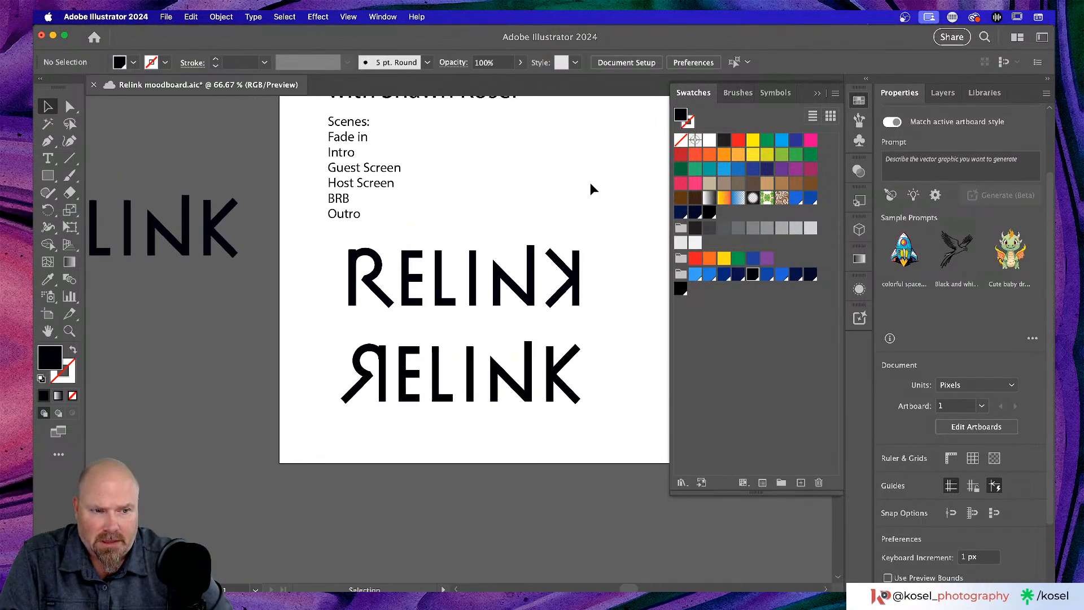
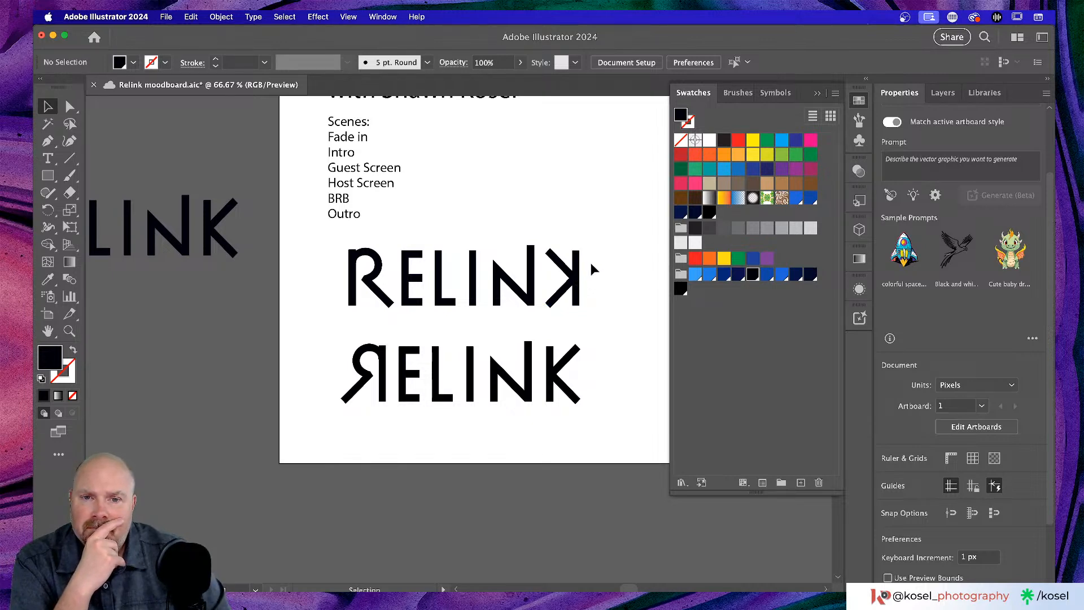
- Select the RELINK wordmarks and group the lower RELINK's pieces with Cmd+G
left_click_drag(592, 264, 333, 297)
key("a")
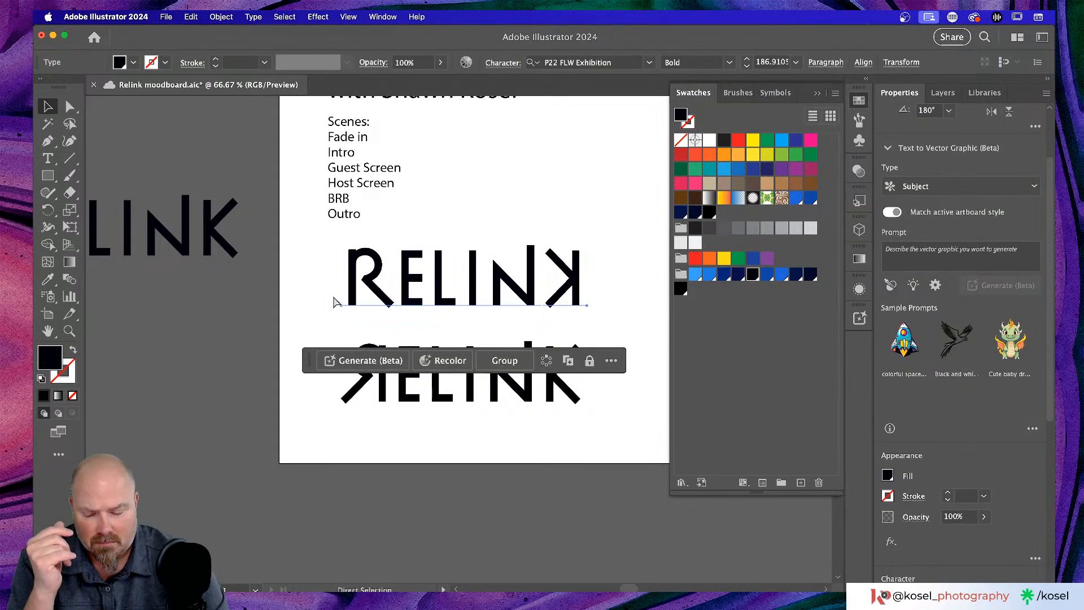
key("v")
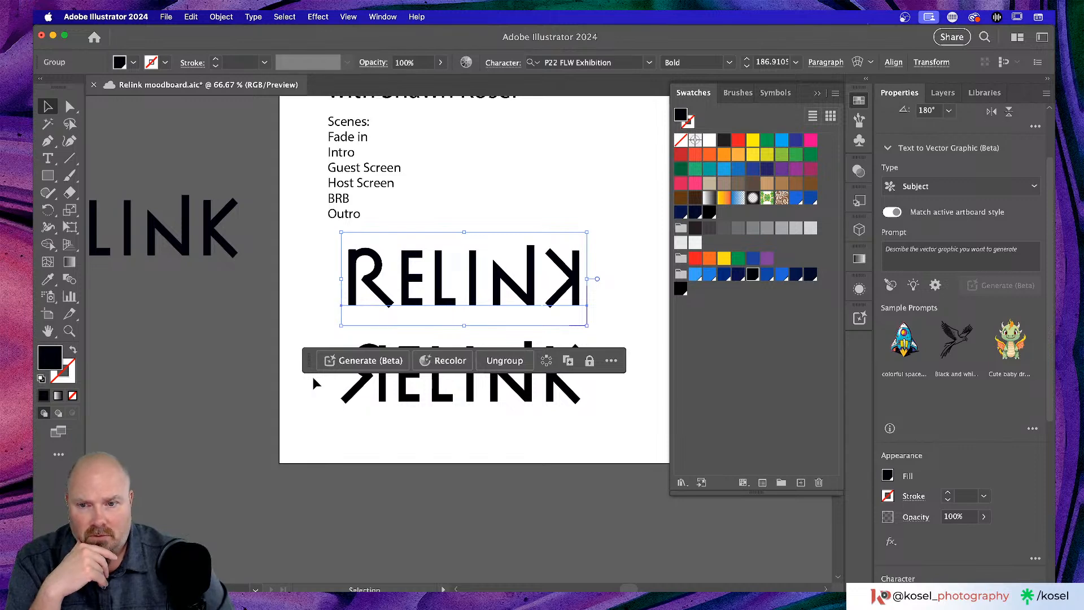
left_click(313, 378)
left_click_drag(591, 353, 305, 403)
key("super+g")
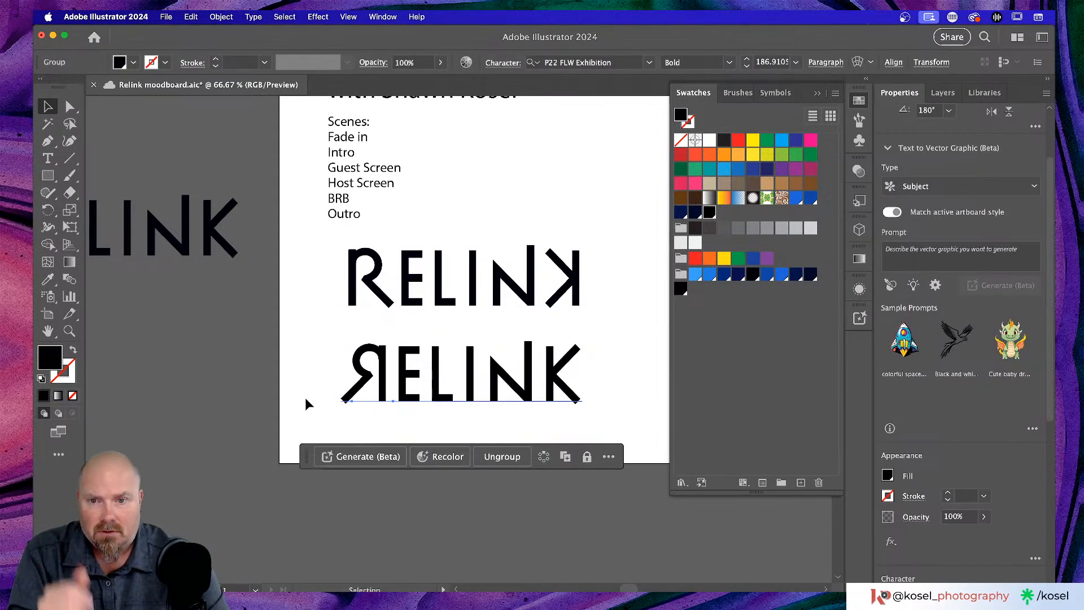
- Move the RELINK groups onto the left pasteboard, stacking the mirrored-R version lowest
scroll(434, 373, "left", 5)
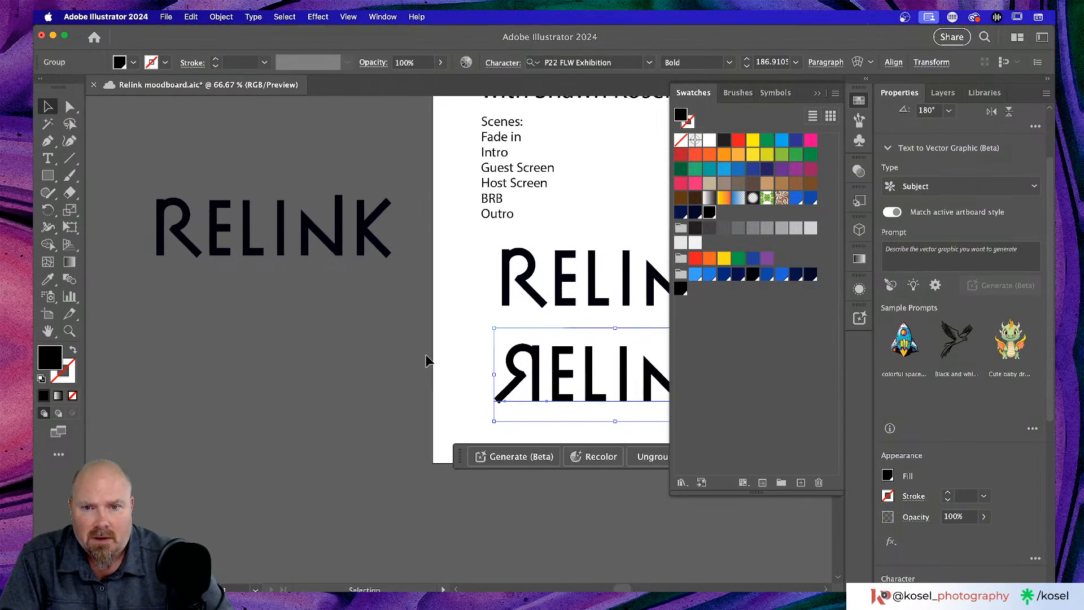
left_click(543, 284)
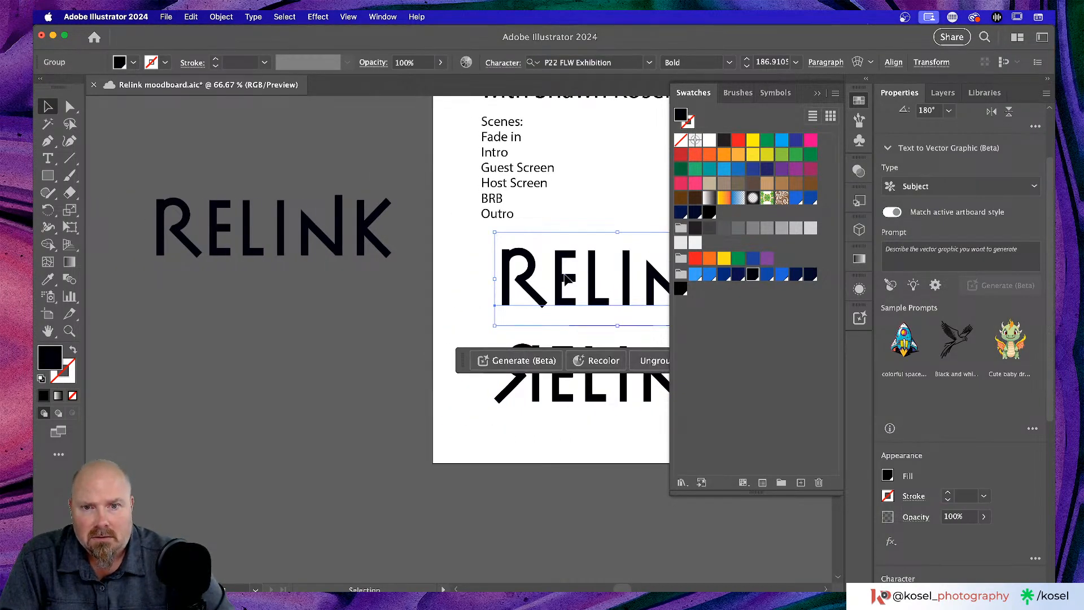
left_click_drag(565, 276, 246, 310)
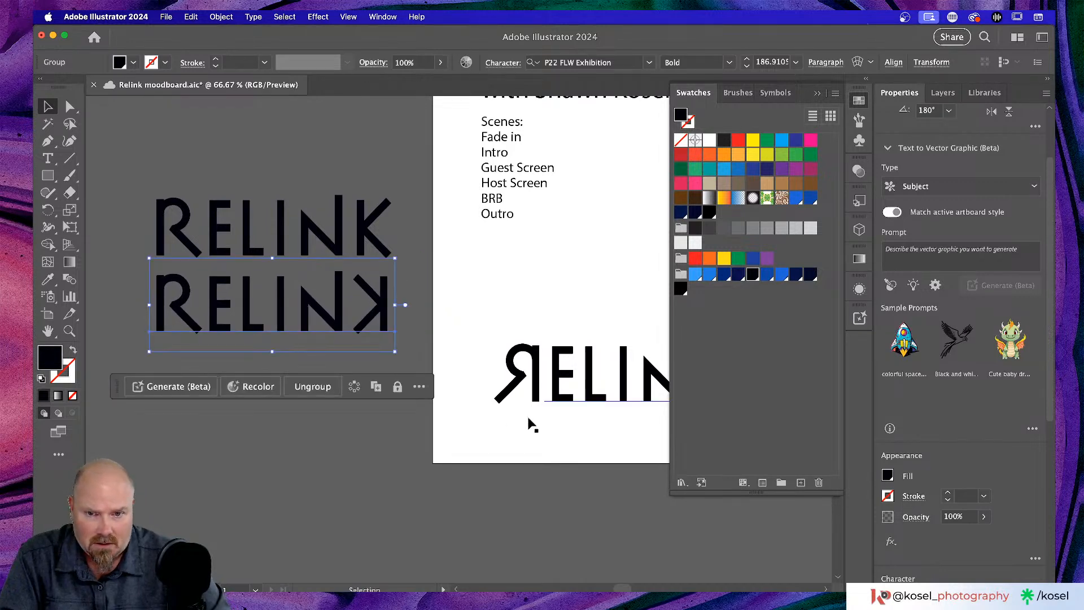
left_click_drag(603, 399, 257, 405)
scroll(247, 483, "left", 5)
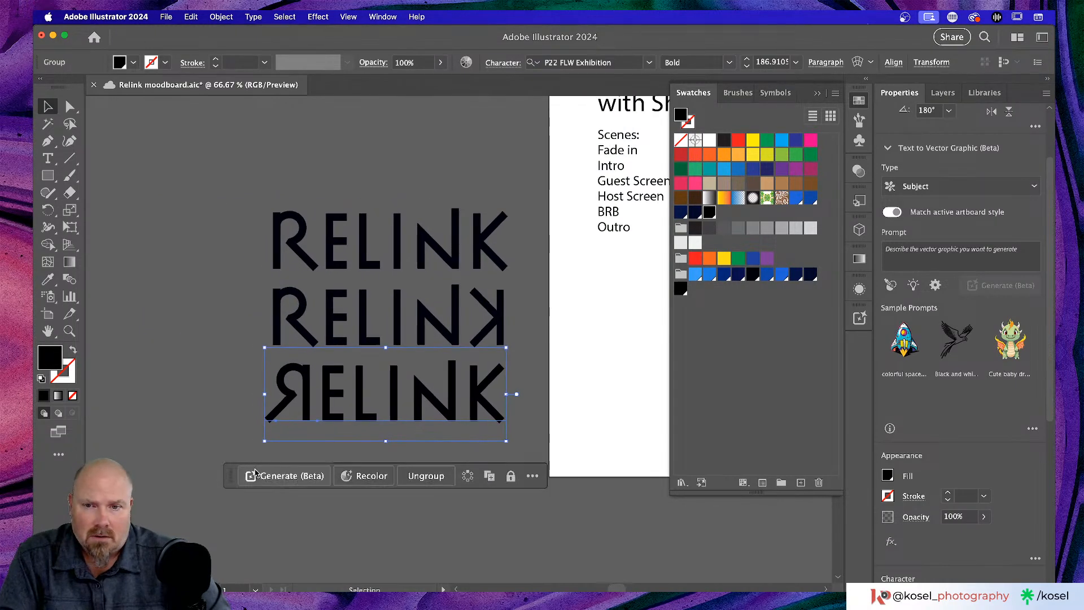
left_click(167, 335)
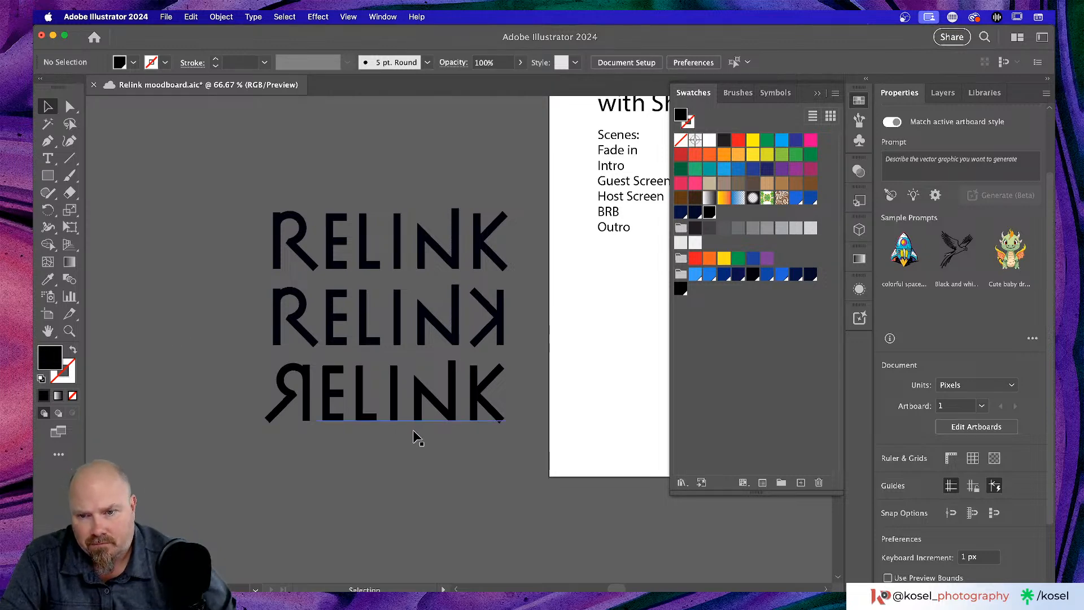
left_click(420, 404)
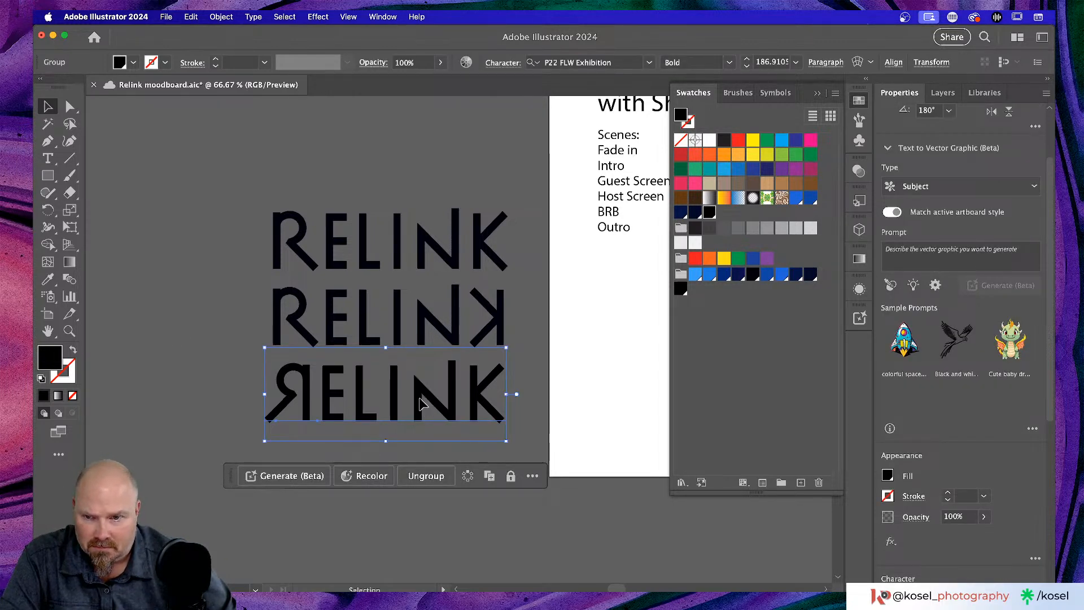
left_click_drag(424, 402, 421, 471)
left_click(165, 406)
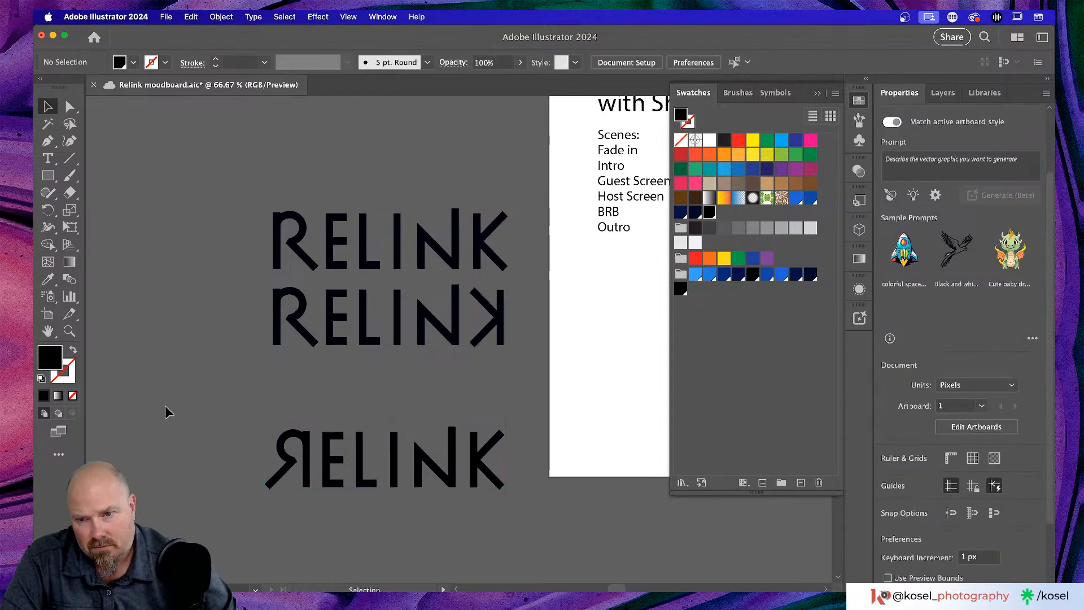
- Select the mirrored-K RELINK group and zoom out to see the whole moodboard
scroll(165, 406, "left", 3)
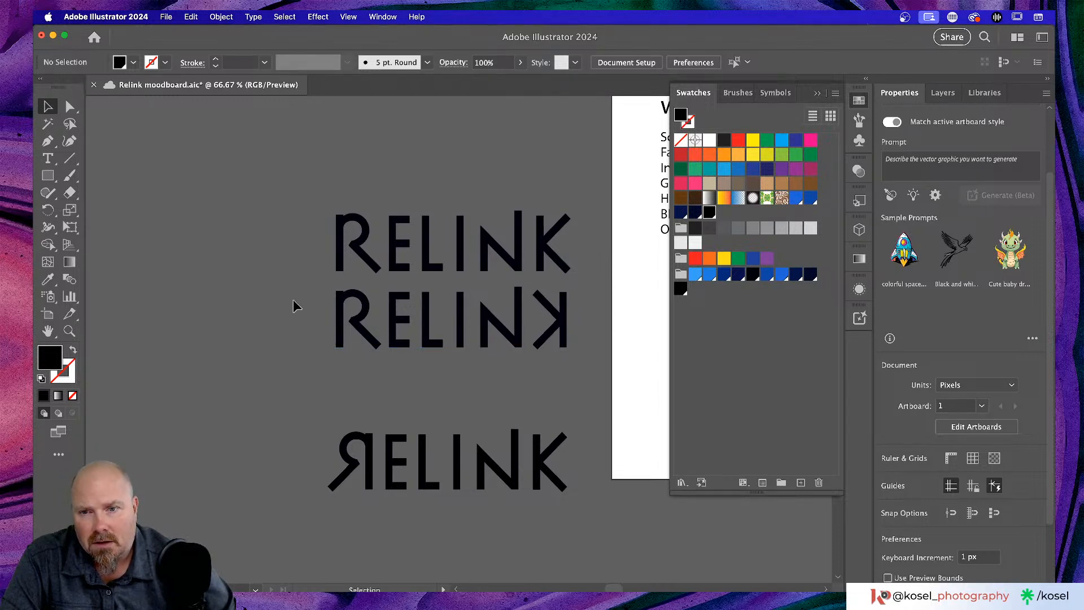
left_click_drag(292, 300, 589, 364)
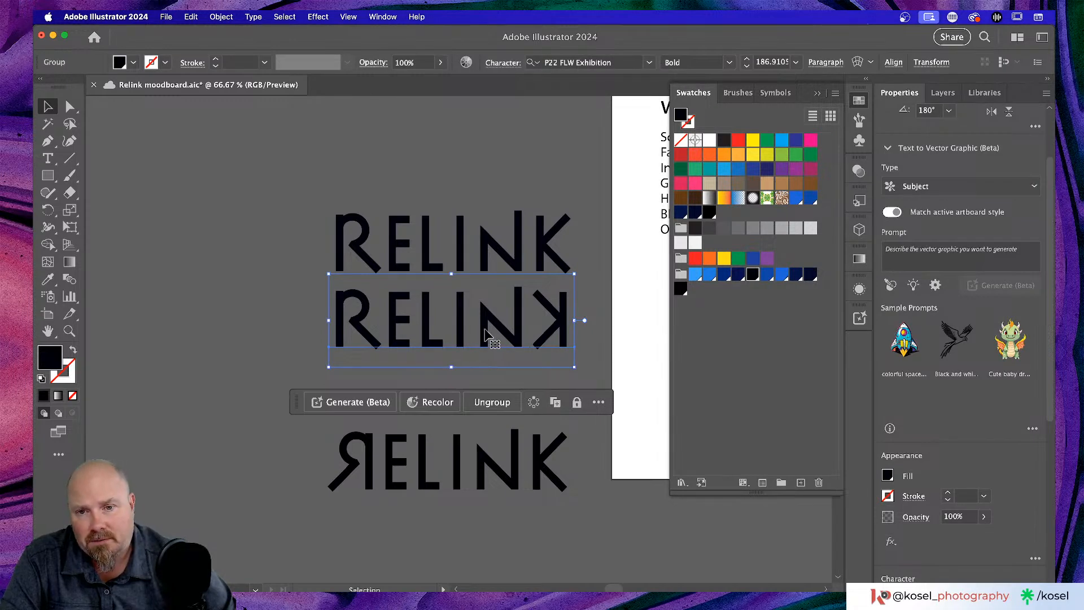
left_click_drag(485, 330, 484, 347)
scroll(484, 348, "right", 3)
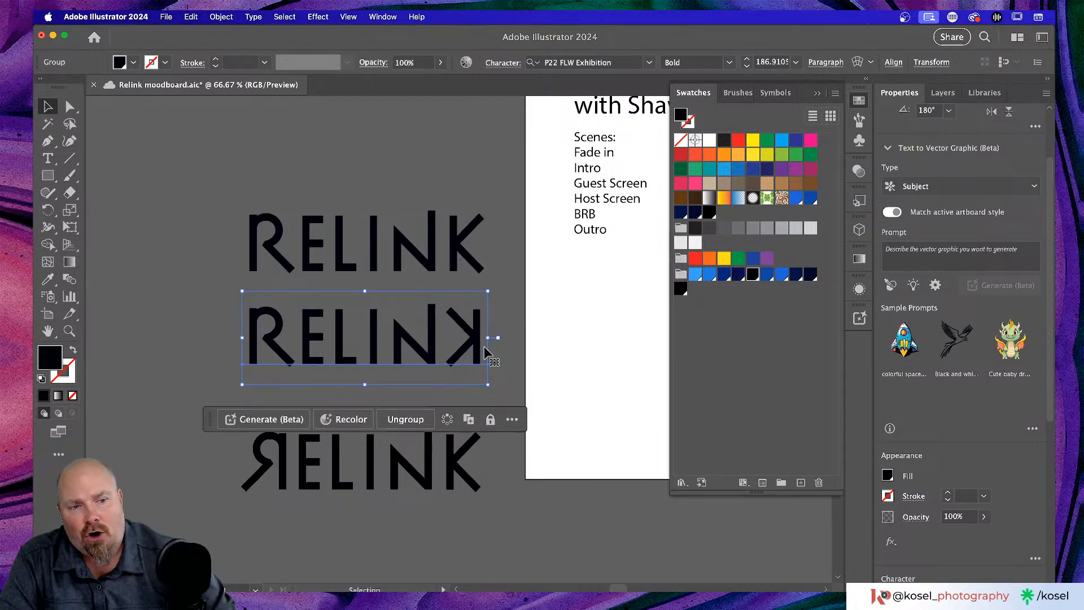
left_click(182, 338)
scroll(441, 347, "right", 3)
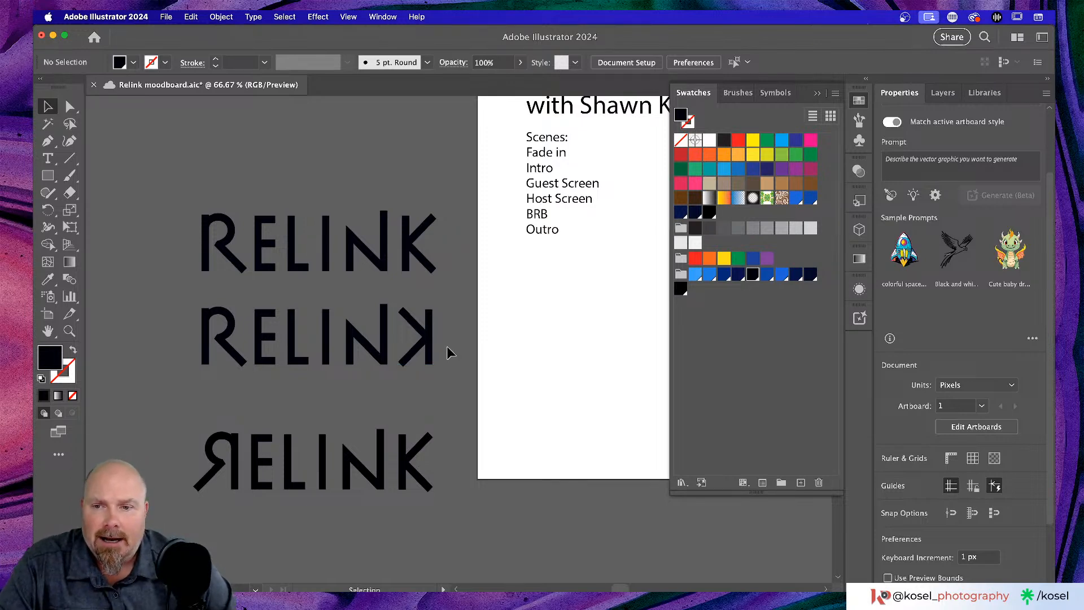
left_click_drag(175, 322, 435, 382)
scroll(424, 381, "right", 3)
scroll(423, 381, "up", 2)
scroll(423, 381, "down", 3)
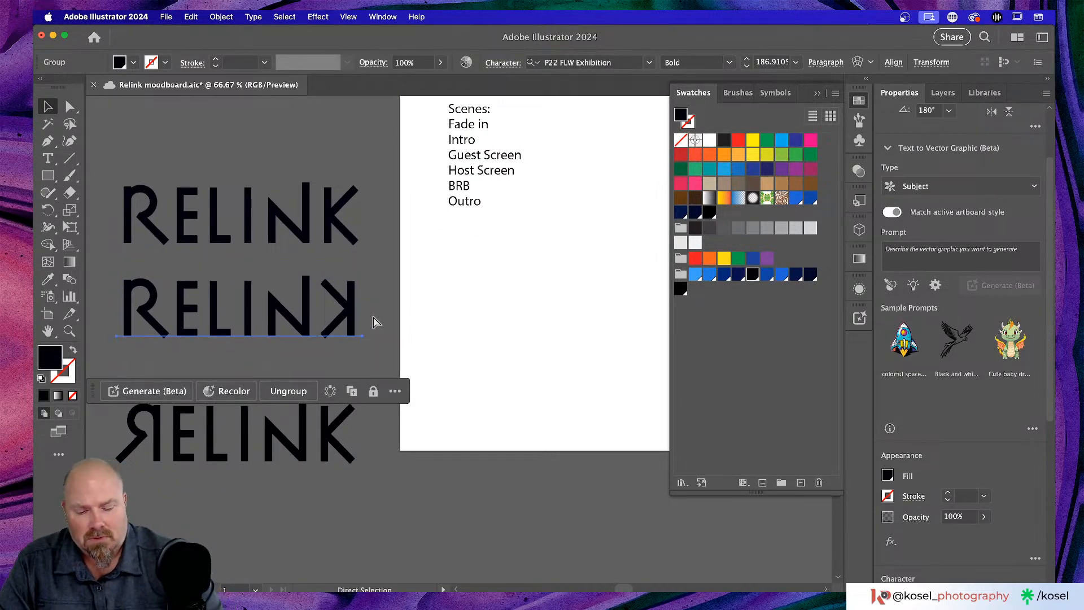
key("super+minus")
key("super+minus")
key("super+minus")
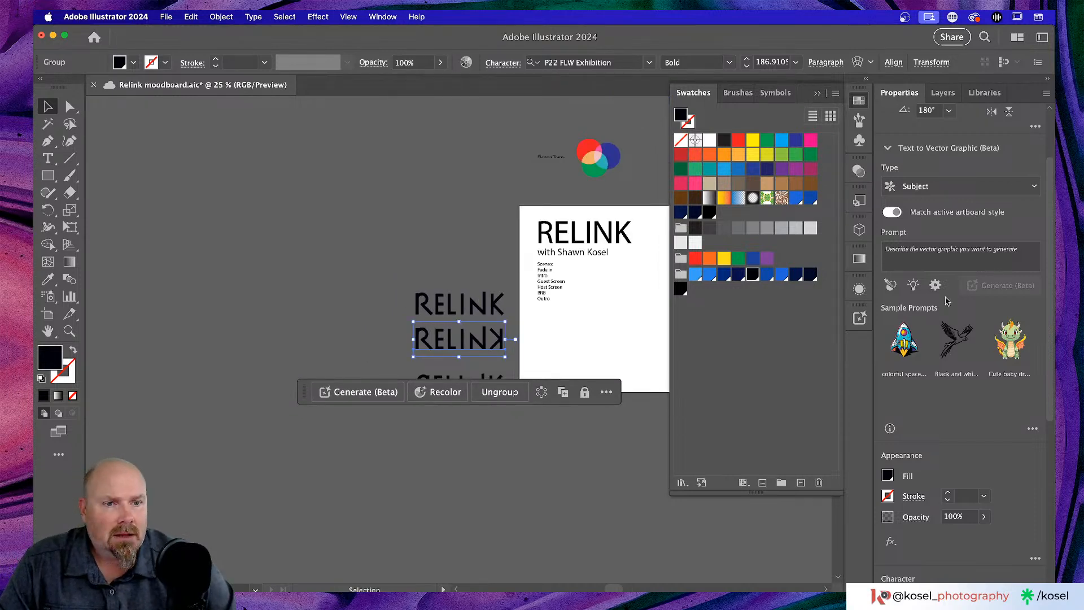
scroll(958, 308, "down", 2)
scroll(958, 308, "down", 10)
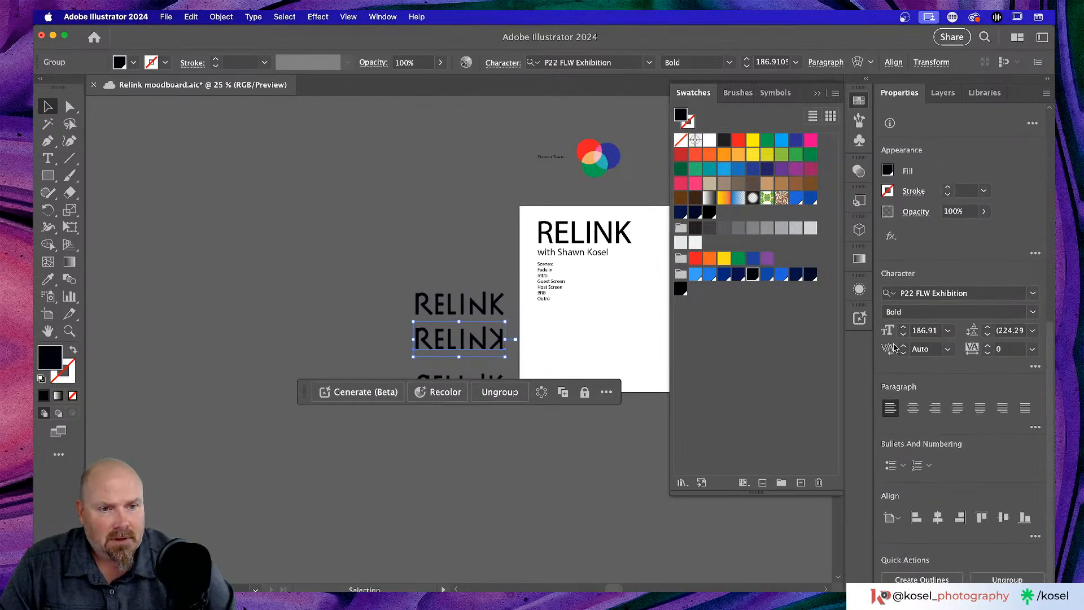
- Fill the mirrored-K RELINK with the light-blue swatch
left_click(888, 171)
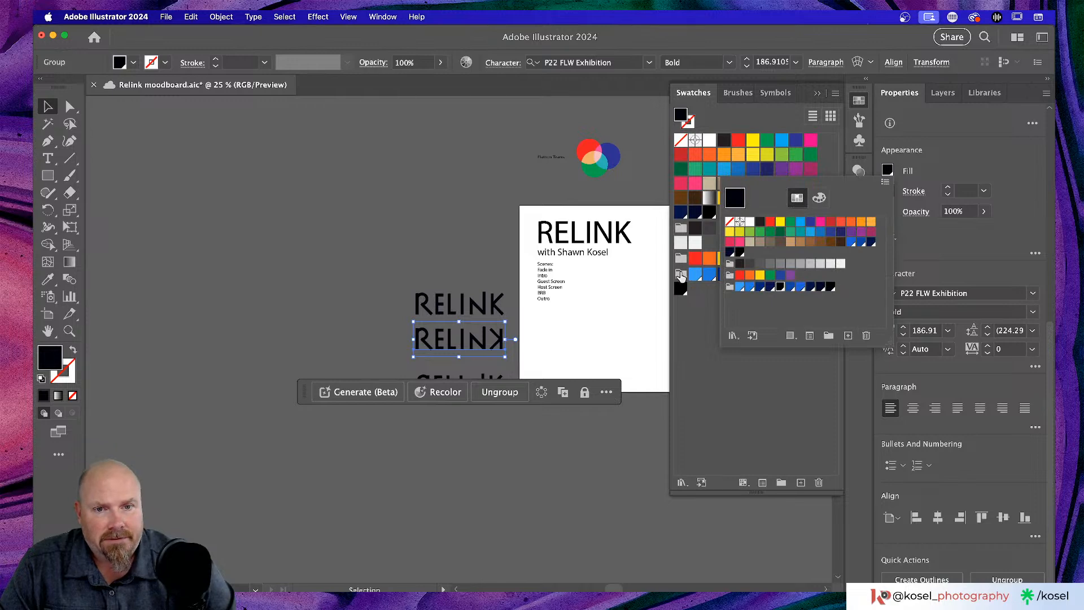
left_click(696, 277)
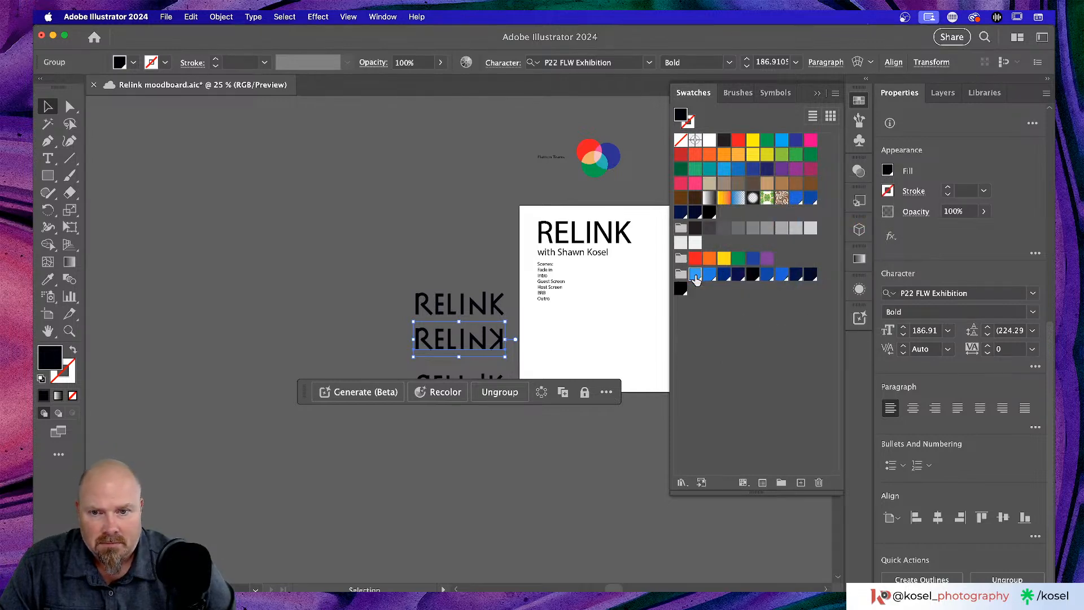
left_click(696, 277)
left_click(246, 319)
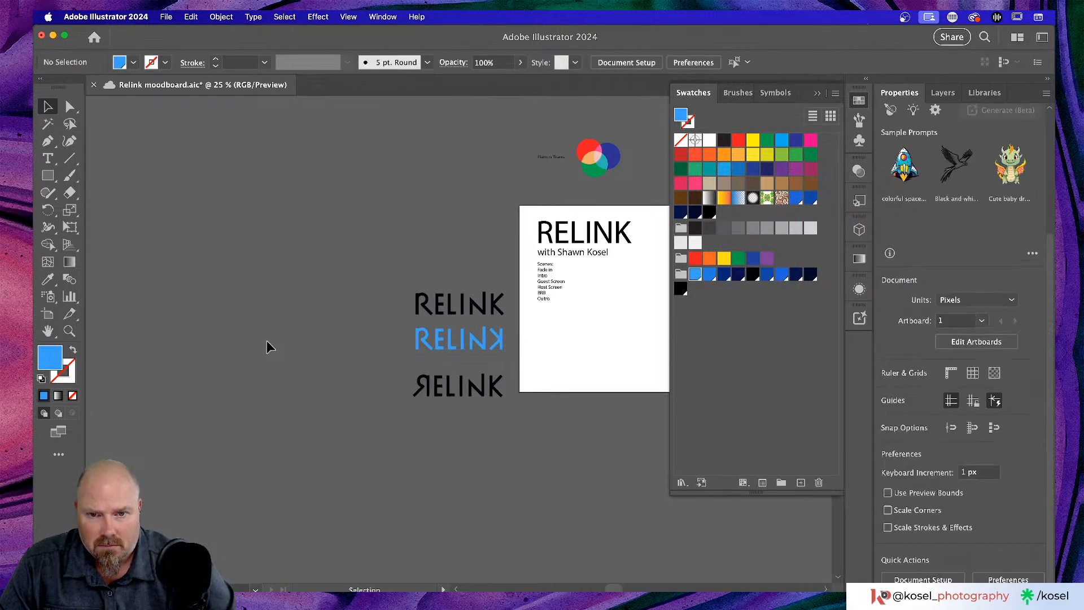
scroll(265, 344, "right", 5)
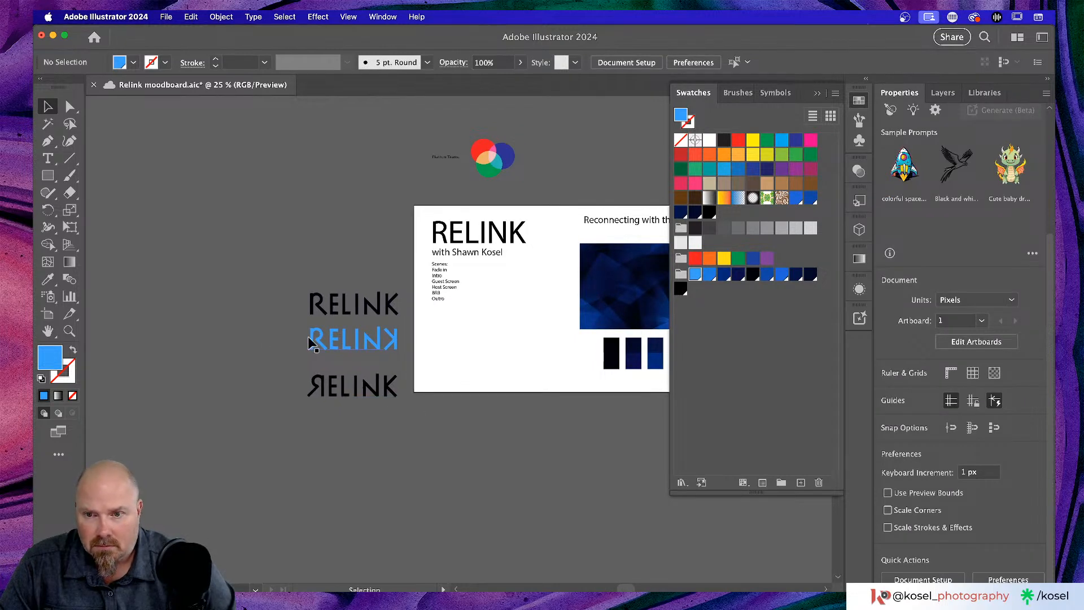
left_click(398, 346)
scroll(384, 345, "right", 7)
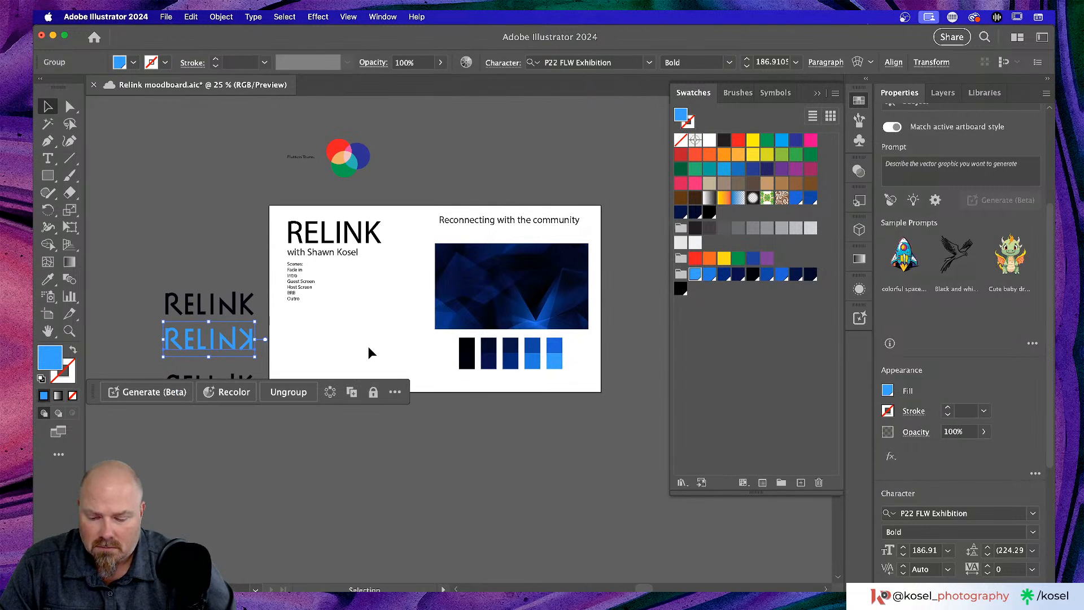
- Copy the blue RELINK onto the polygon image, then send the image to Layer 1's bottom and lock it
left_click_drag(223, 342, 515, 275)
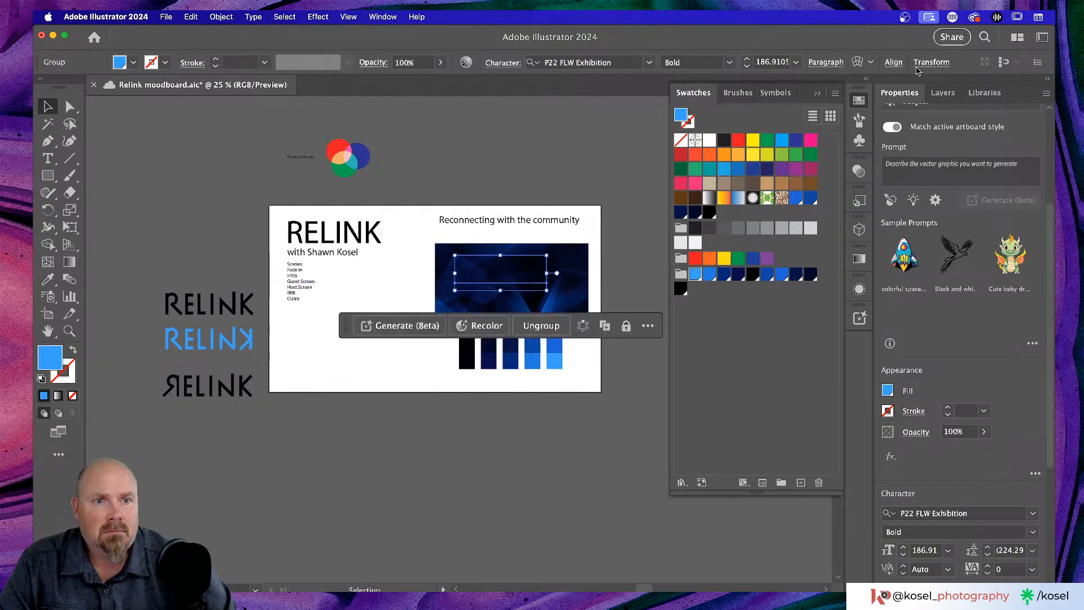
left_click(943, 92)
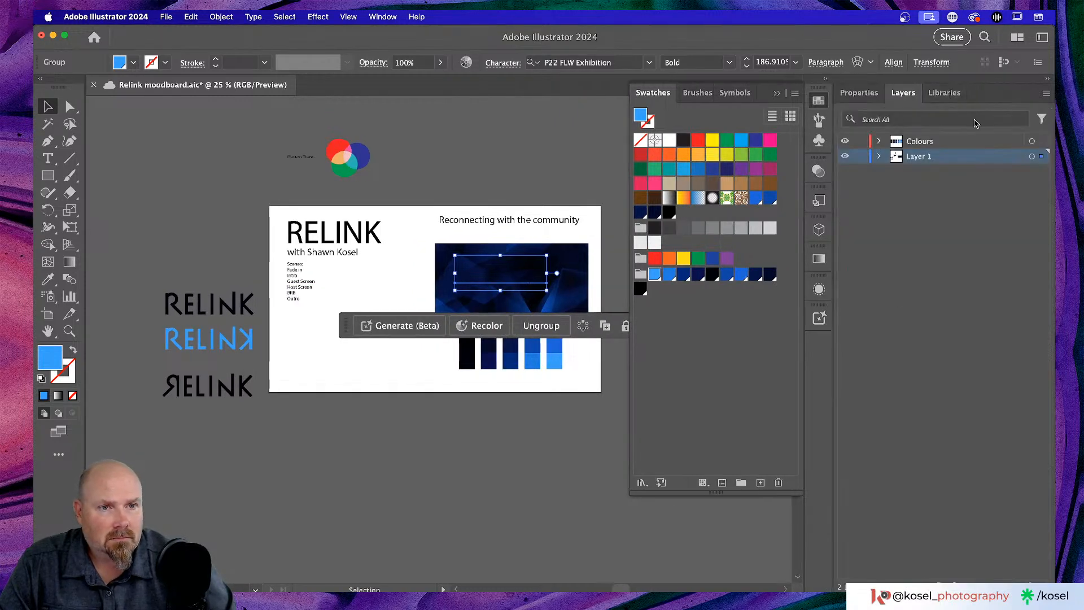
left_click(880, 156)
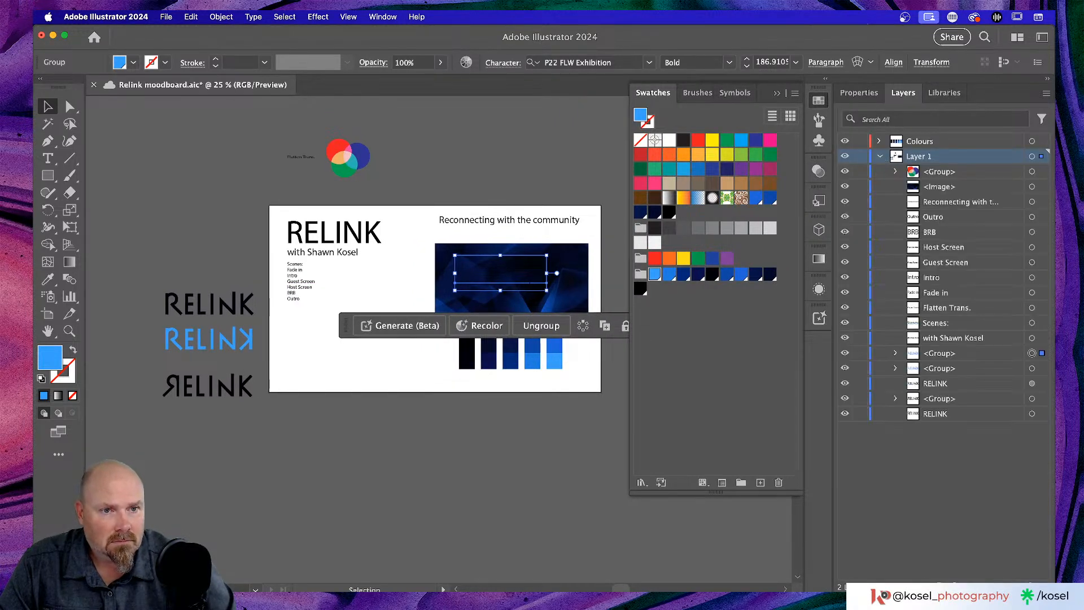
left_click(979, 190)
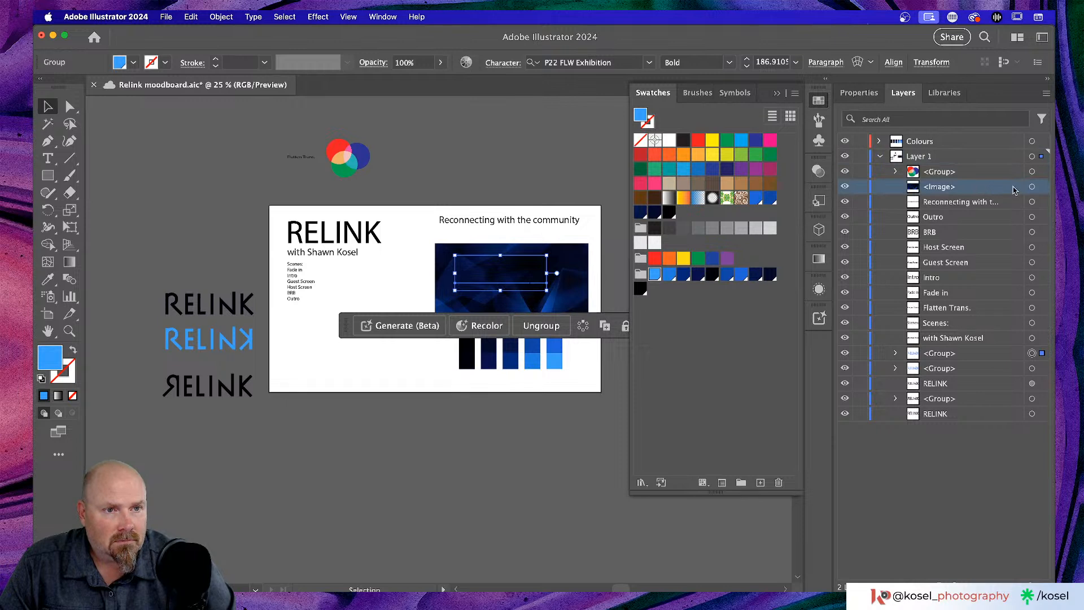
left_click(1032, 187)
left_click_drag(1043, 192, 1029, 422)
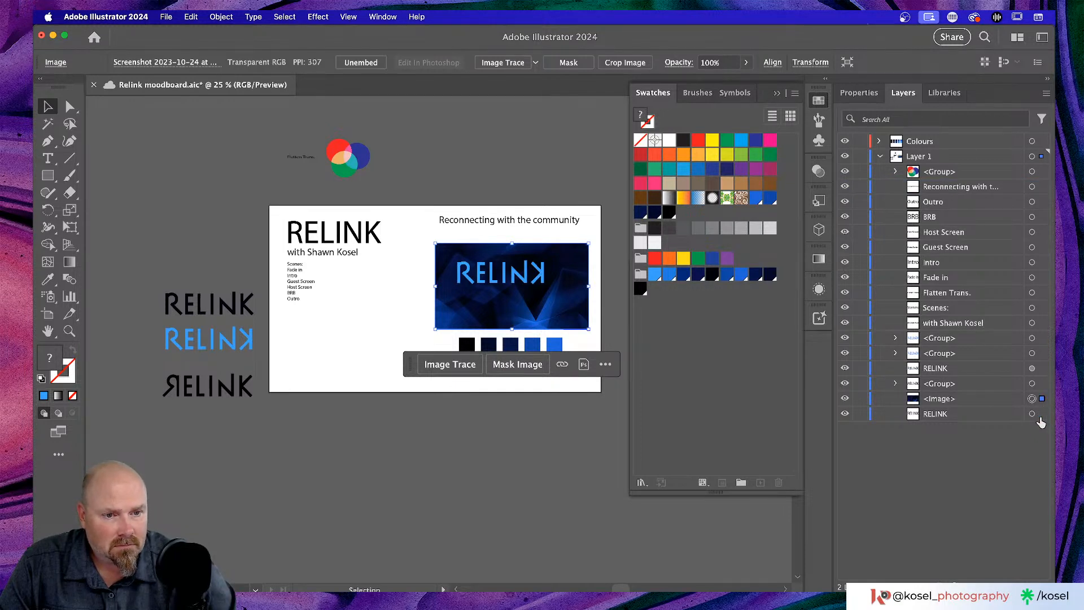
left_click_drag(1014, 399, 1014, 421)
left_click(861, 414)
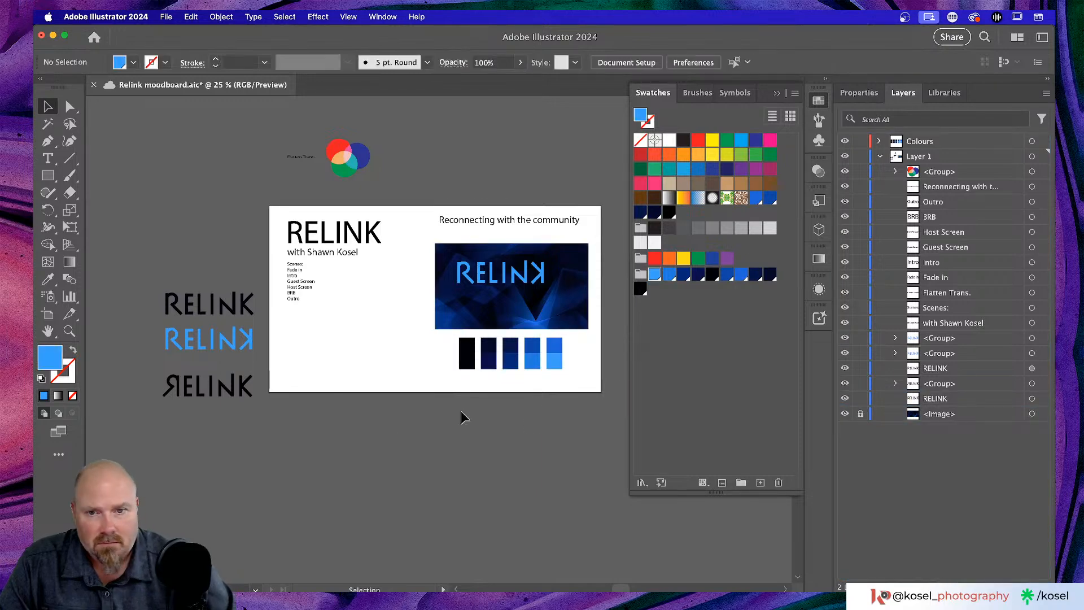
- Scale the blue RELINK down slightly and centre it on the dark polygon image
key("super+equal")
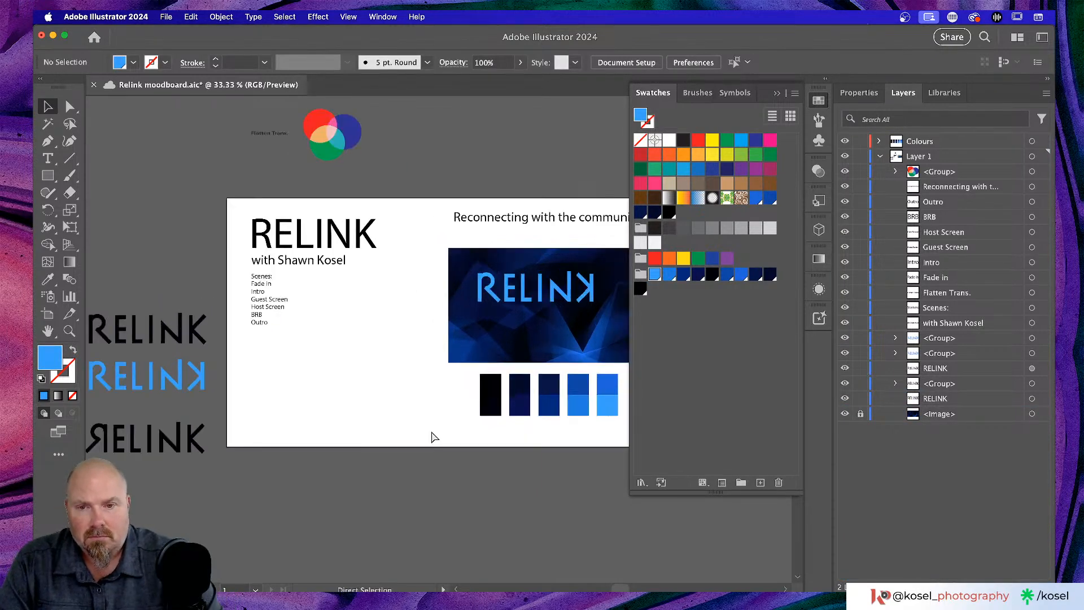
key("super+equal")
key("super+equal")
key("super+equal")
scroll(410, 388, "right", 3)
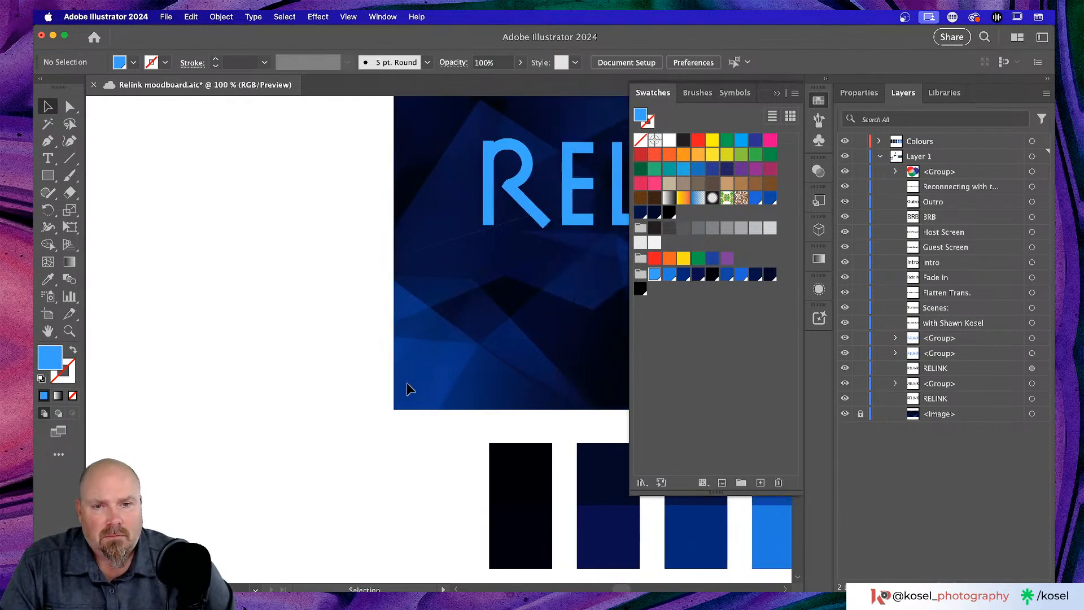
scroll(409, 388, "right", 13)
scroll(405, 387, "up", 3)
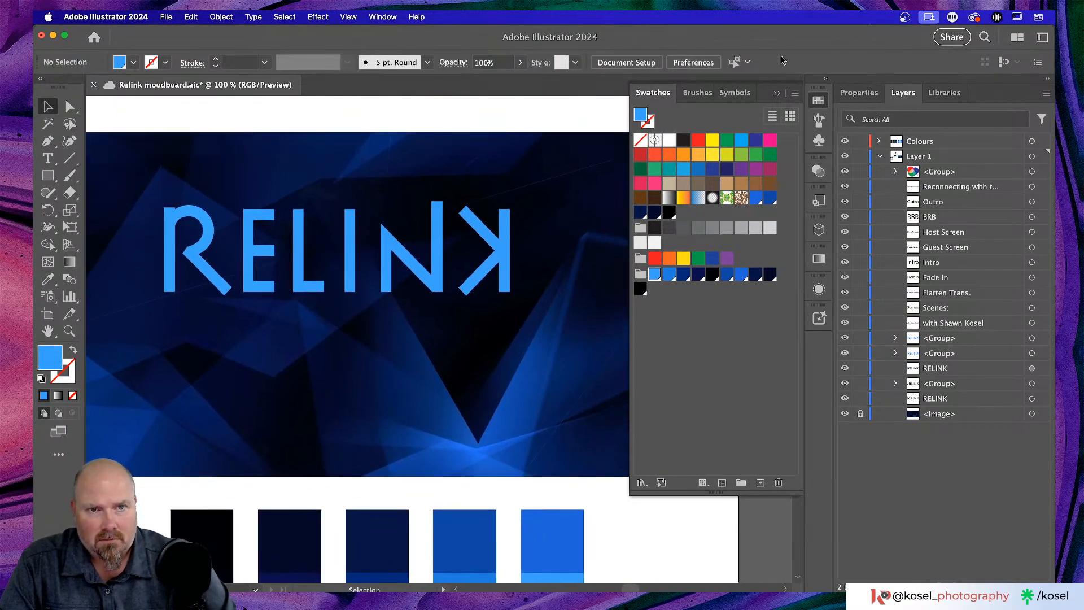
left_click(777, 93)
scroll(583, 299, "left", 3)
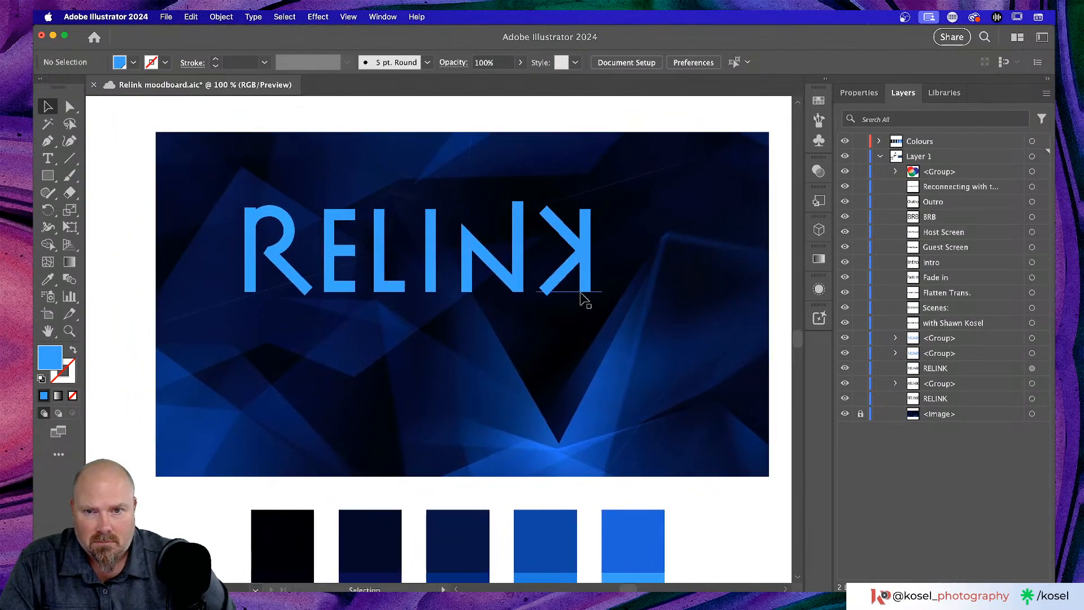
left_click(578, 247)
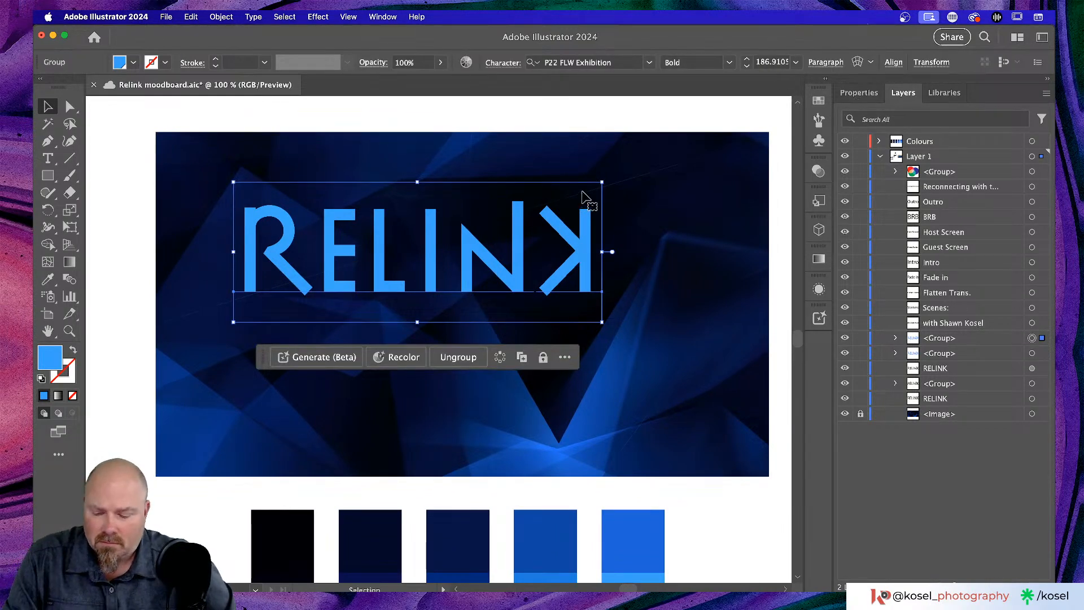
left_click_drag(602, 182, 524, 222)
left_click_drag(436, 272, 534, 292)
left_click(366, 121)
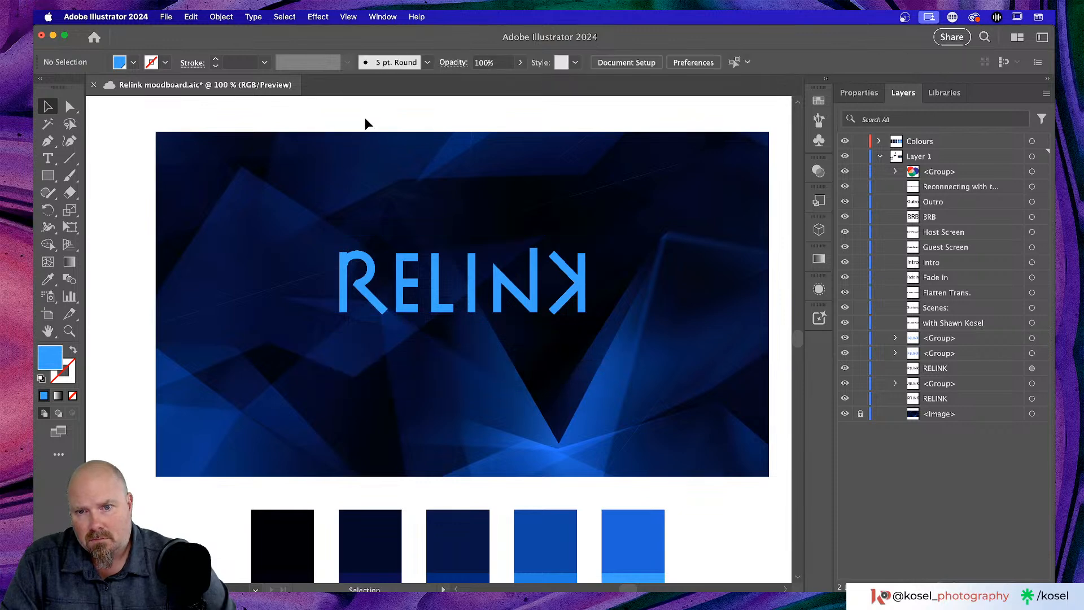
- Zoom out to review the whole moodboard and select the host byline text
scroll(493, 145, "right", 2)
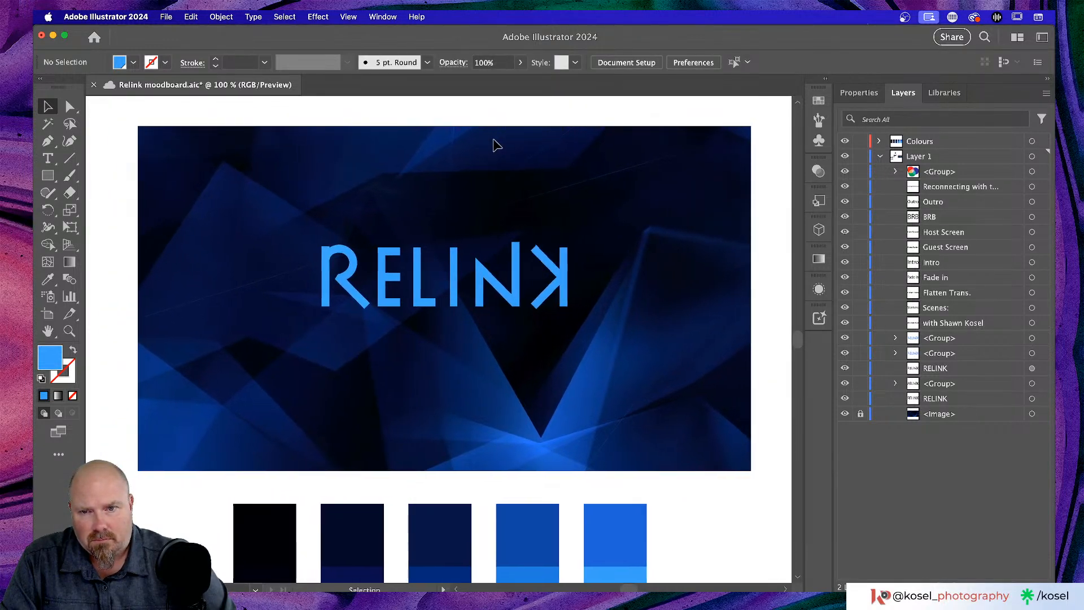
key("super+minus")
key("super+minus")
key("super+minus")
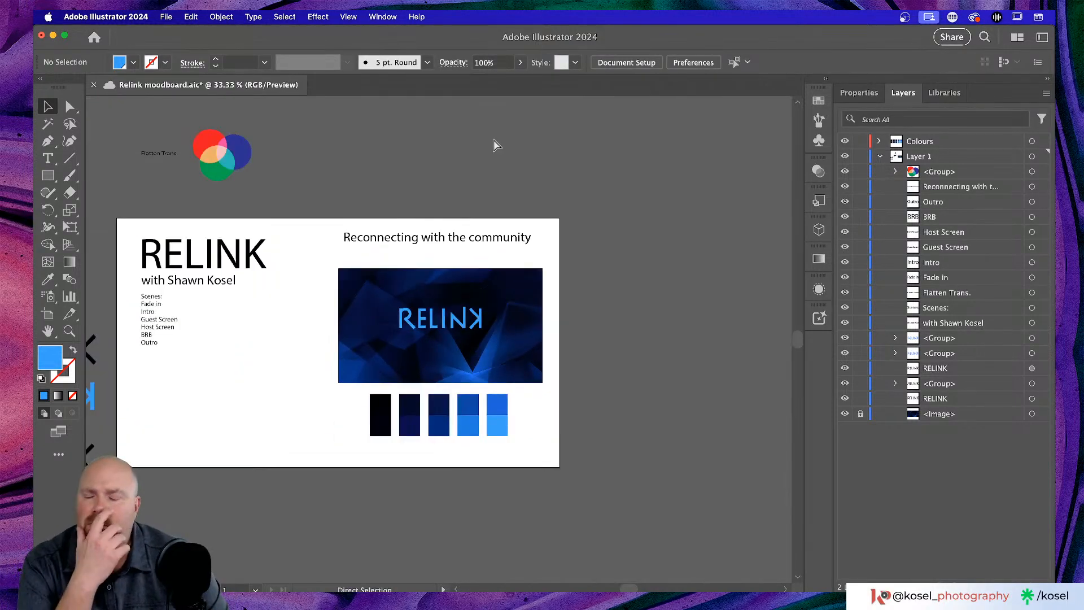
key("super+minus")
key("super+equal")
key("super+equal")
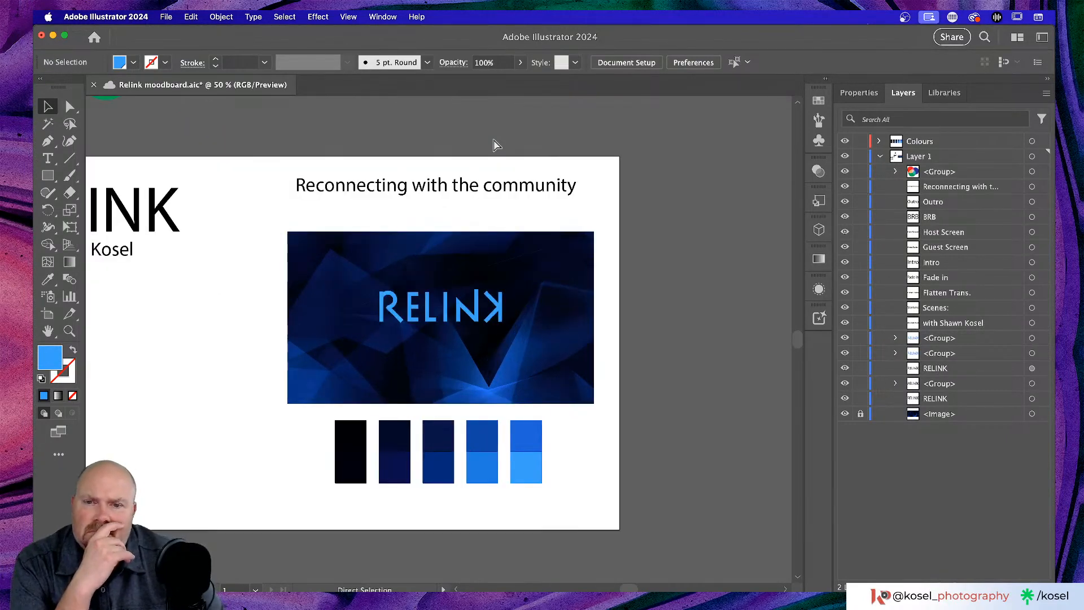
key("super+minus")
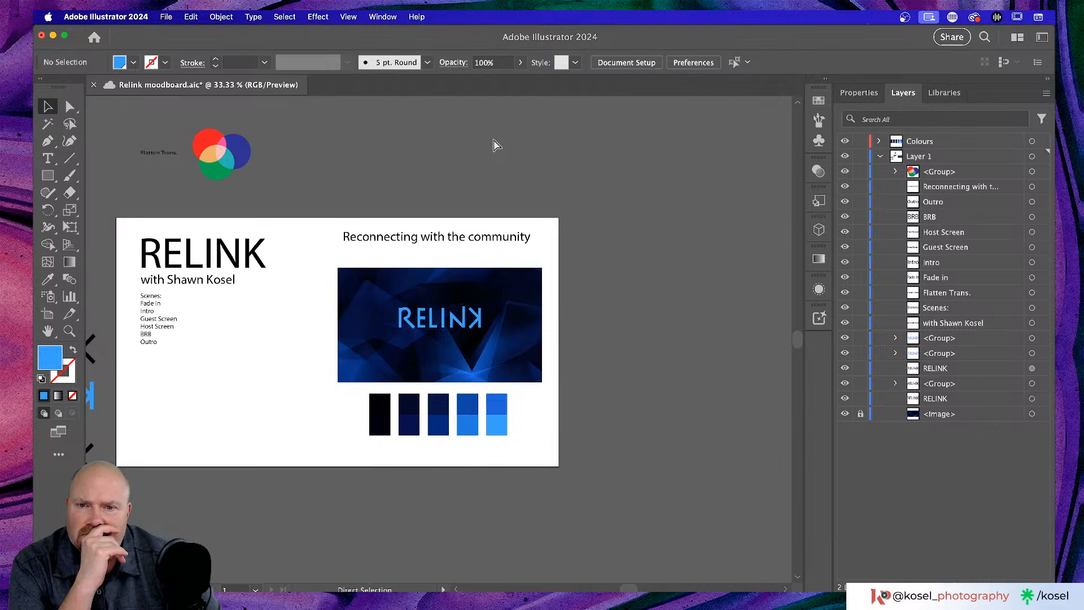
key("super+equal")
key("super+equal")
key("super+equal")
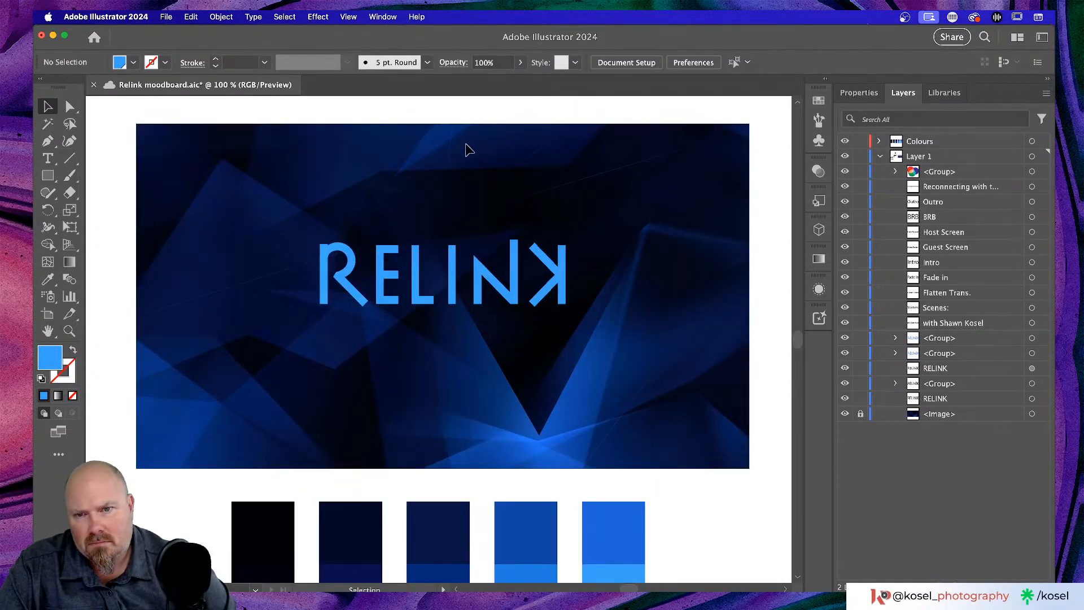
scroll(467, 149, "left", 5)
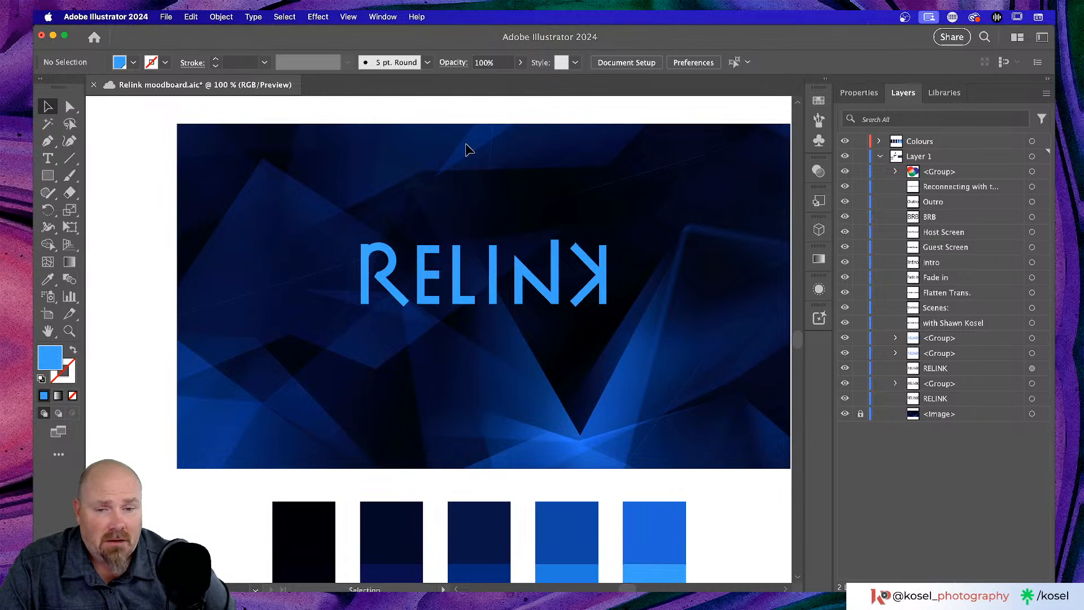
key("super+minus")
key("super+minus")
key("super+minus")
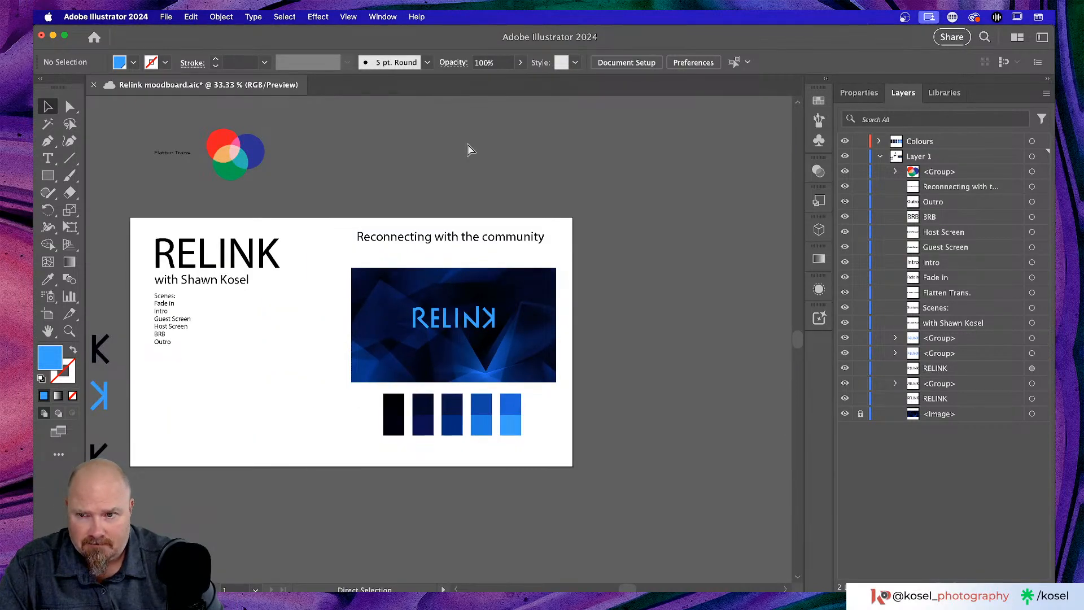
left_click(234, 282)
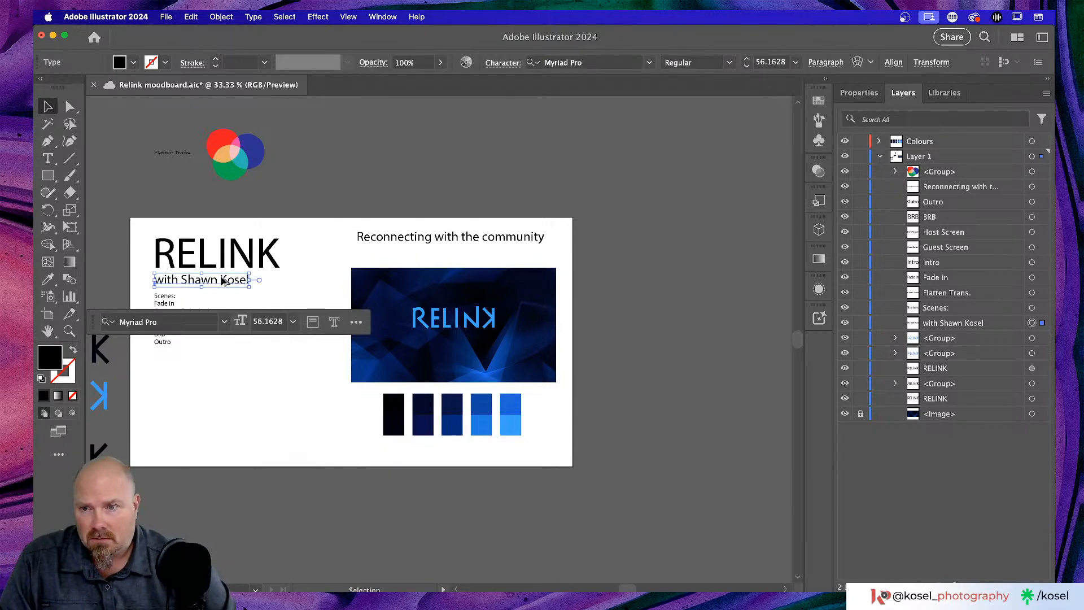
- Drop a copy of the host byline below the Intro–Outro scene list and save with Cmd+S
left_click_drag(223, 281, 222, 392)
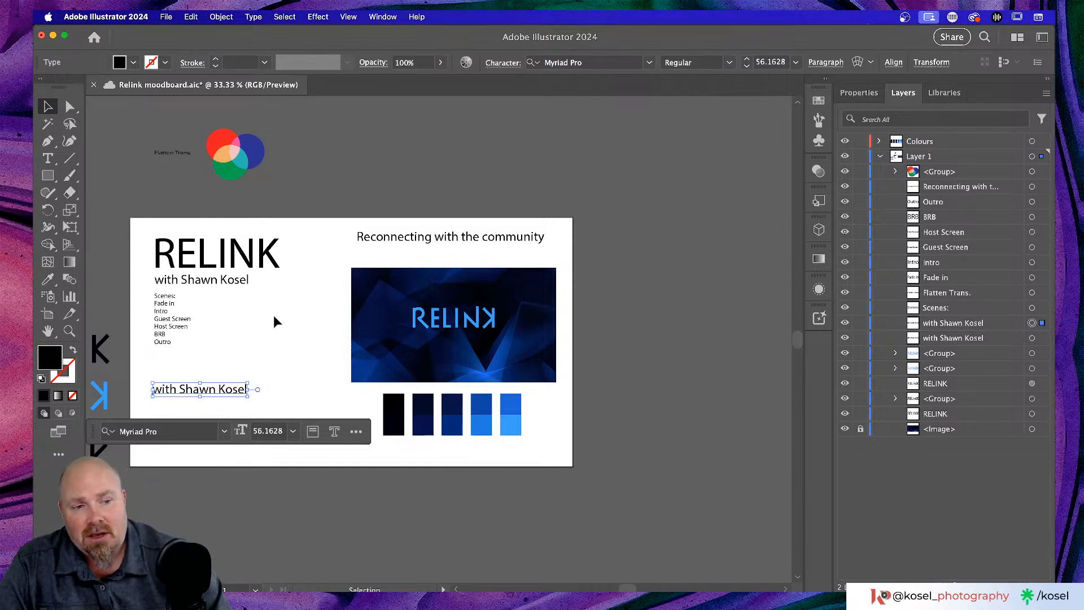
scroll(285, 312, "left", 3)
scroll(293, 313, "left", 3)
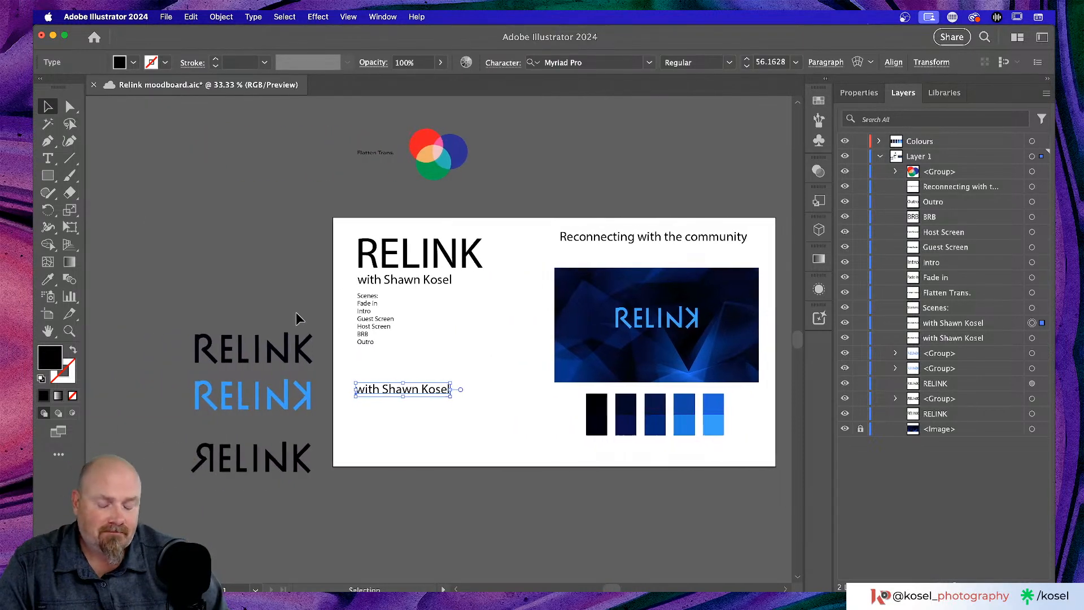
key("super+equal")
key("super+equal")
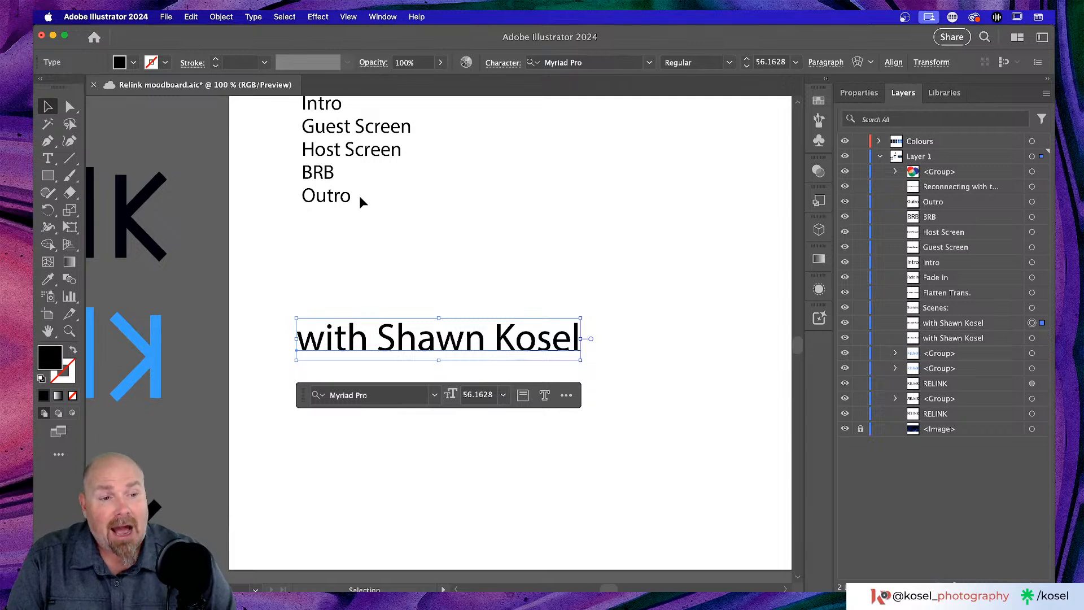
key("super+s")
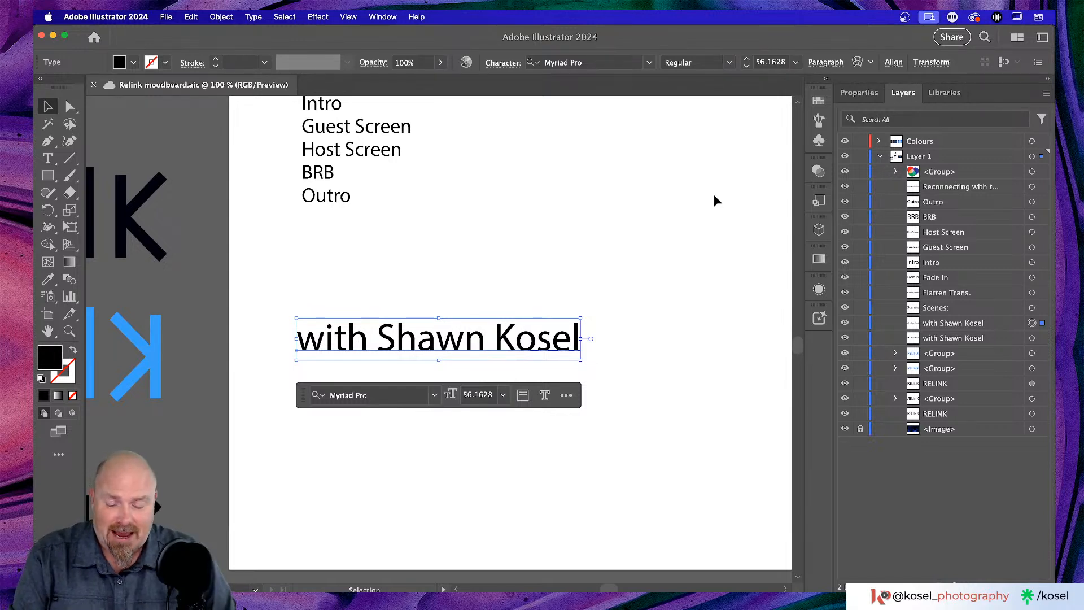
- Select all the copied byline's text and apply Kulturista SemiBold via the font field
key("t")
left_click(462, 344)
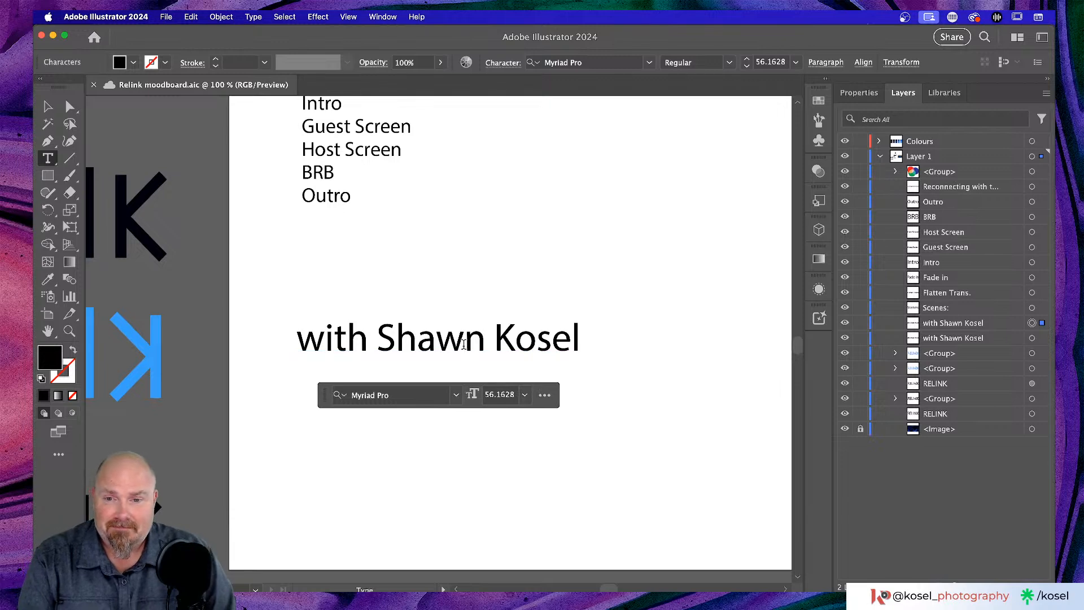
key("super+a")
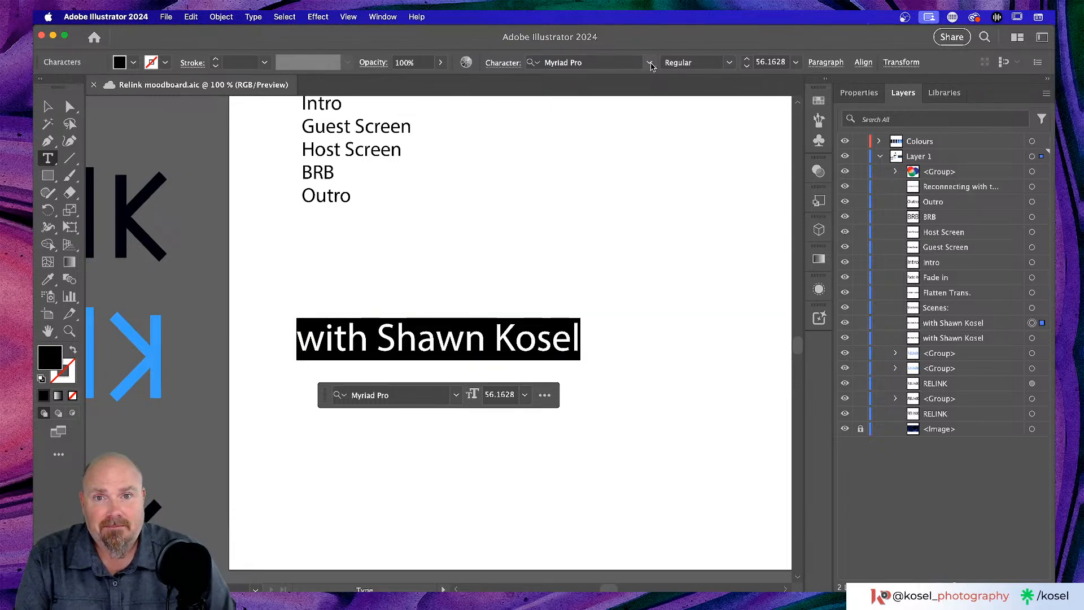
left_click(607, 60)
left_click_drag(608, 60, 533, 65)
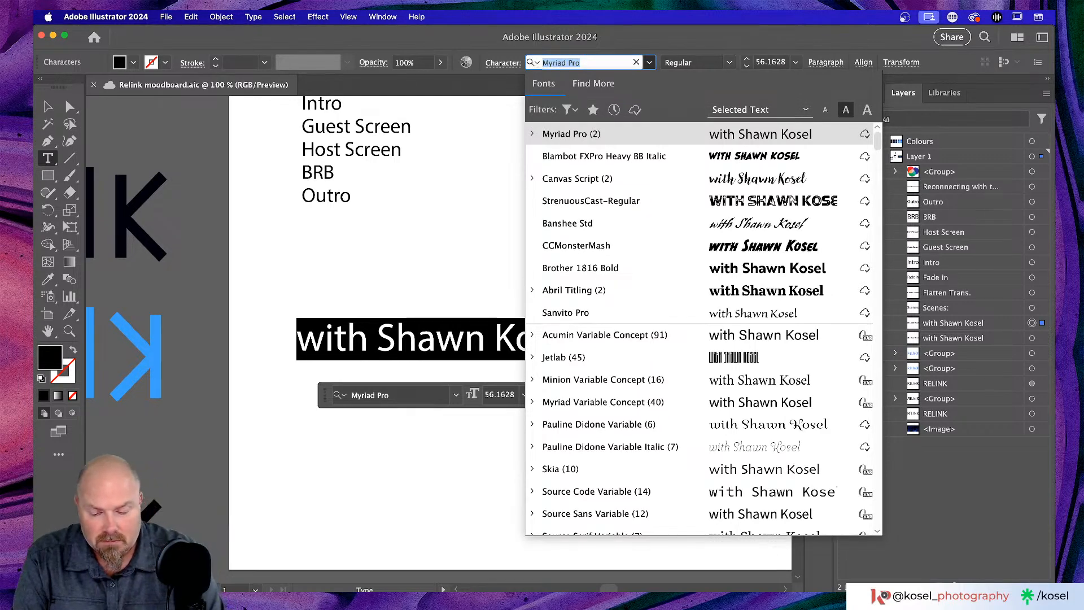
type("kul")
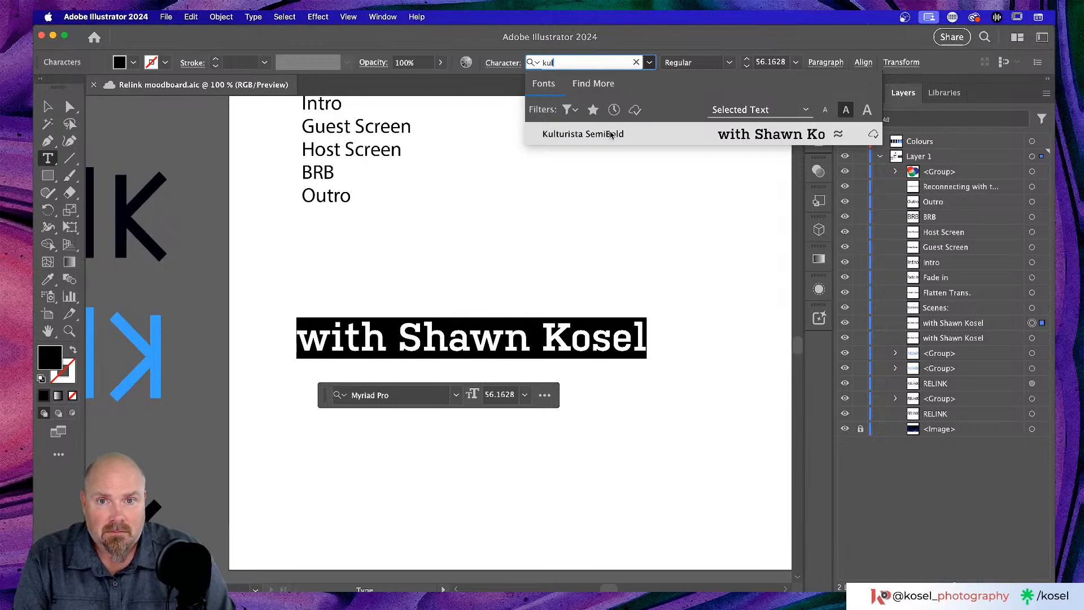
left_click(611, 134)
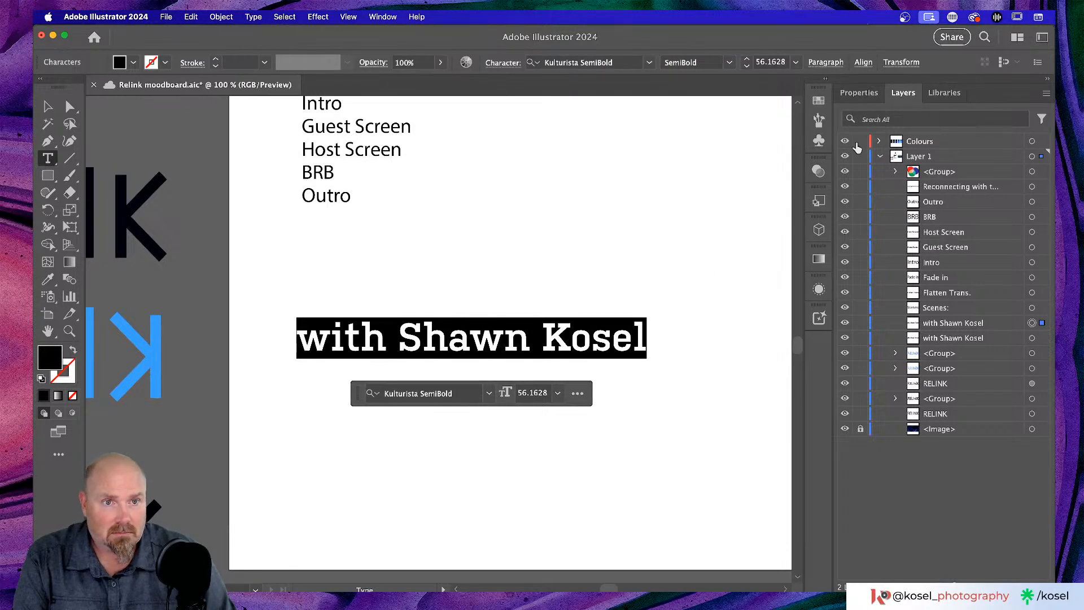
- Zoom out to view the restyled byline in context and return to the Selection tool
left_click(859, 93)
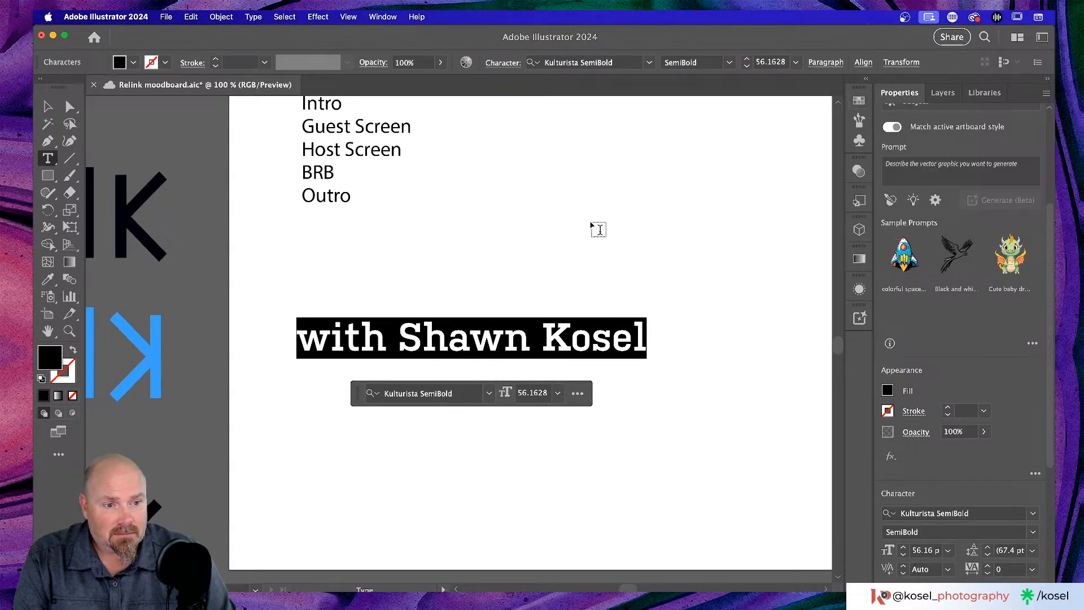
scroll(593, 225, "right", 2)
scroll(593, 226, "right", 2)
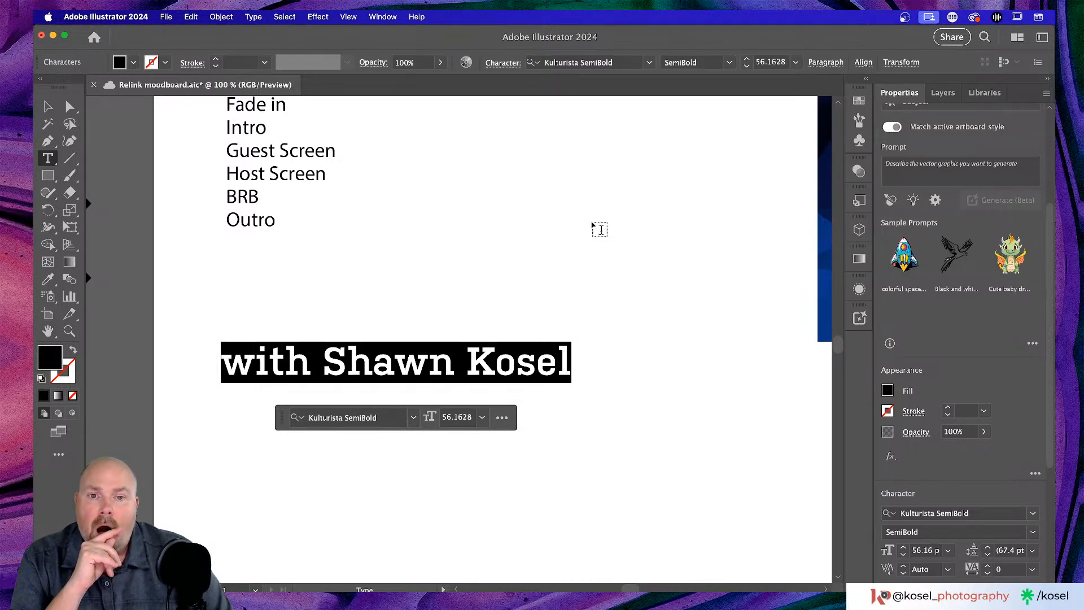
scroll(599, 229, "right", 3)
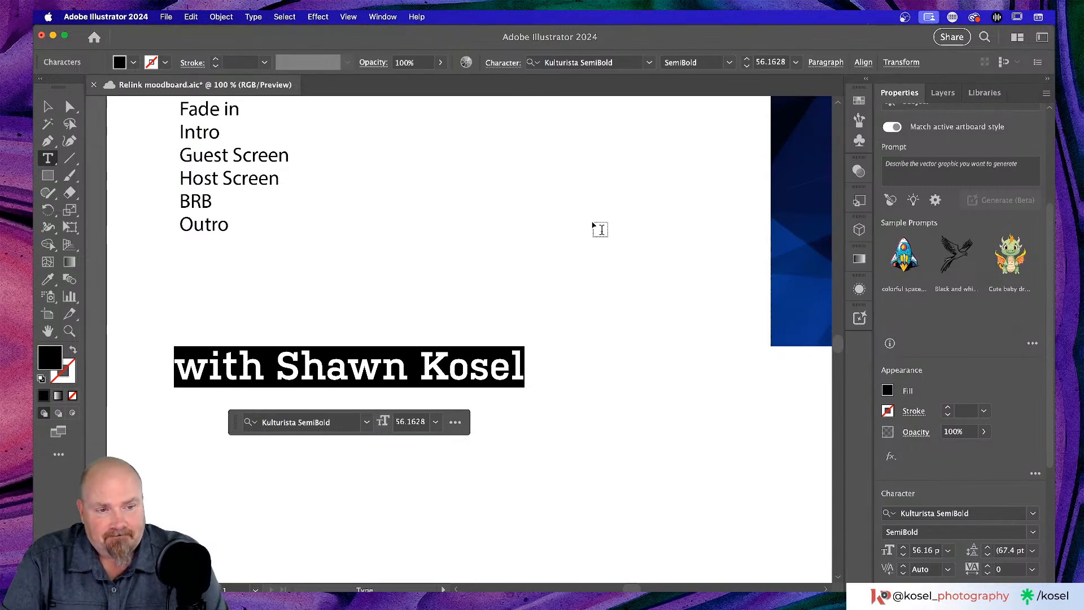
key("super+minus")
key("super+minus")
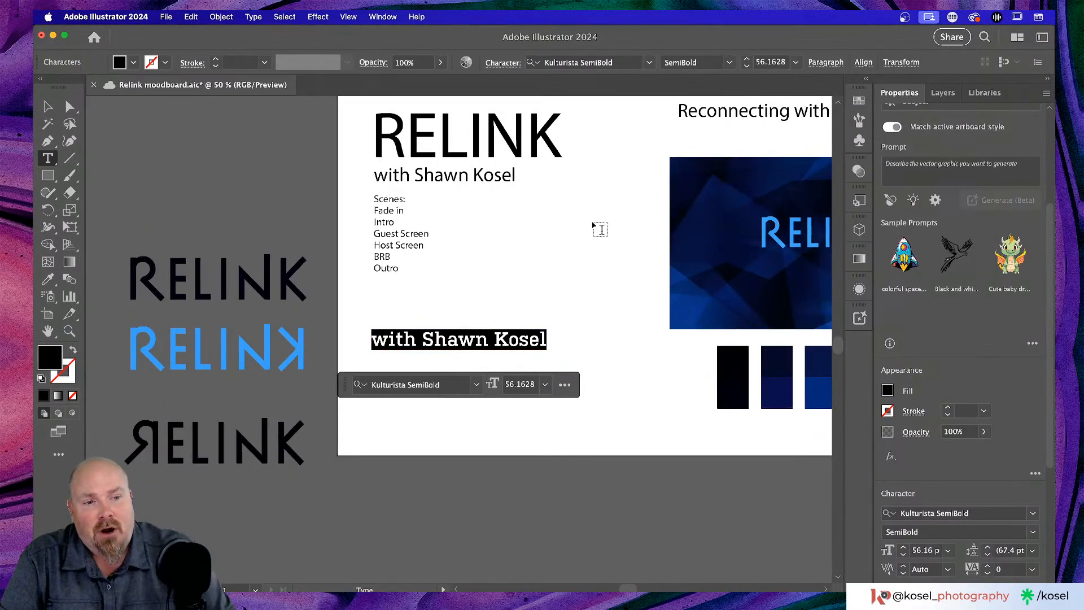
scroll(554, 235, "right", 5)
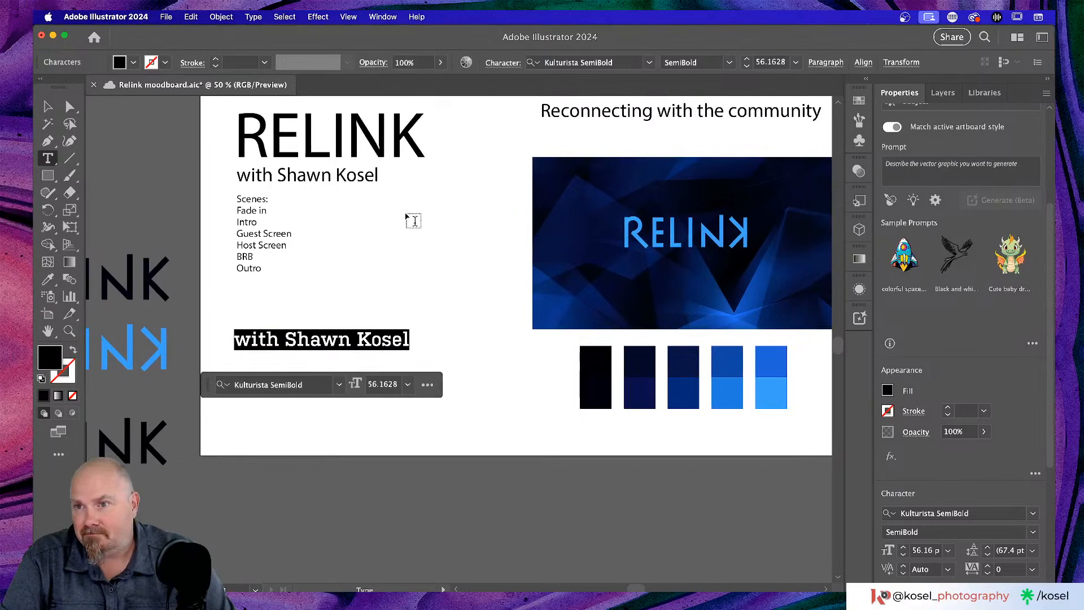
left_click(47, 106)
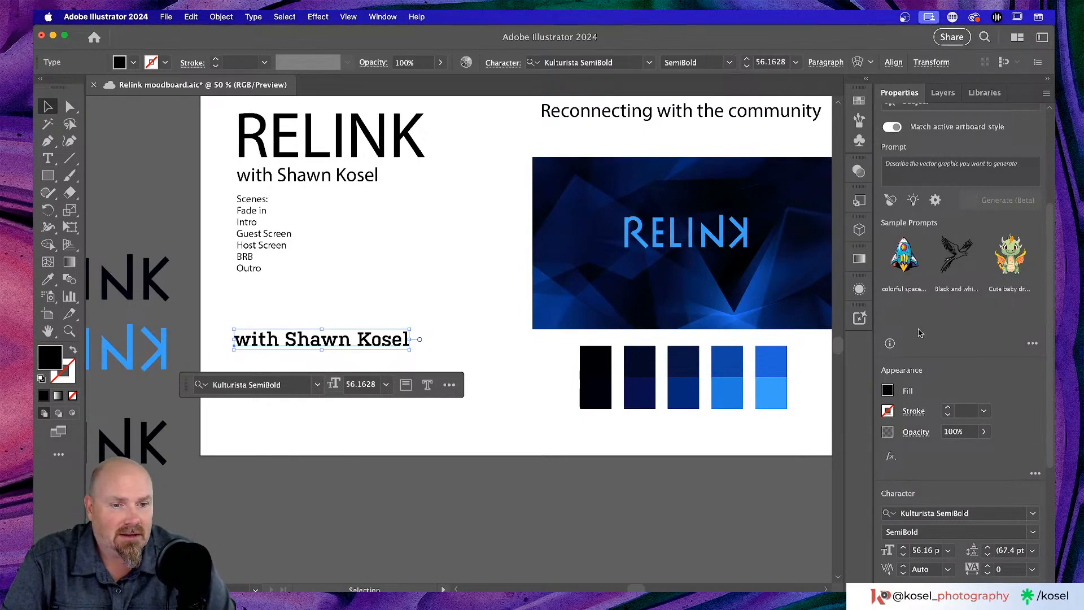
- Colour the byline light blue and drag a copy onto the RELINK banner
left_click(888, 391)
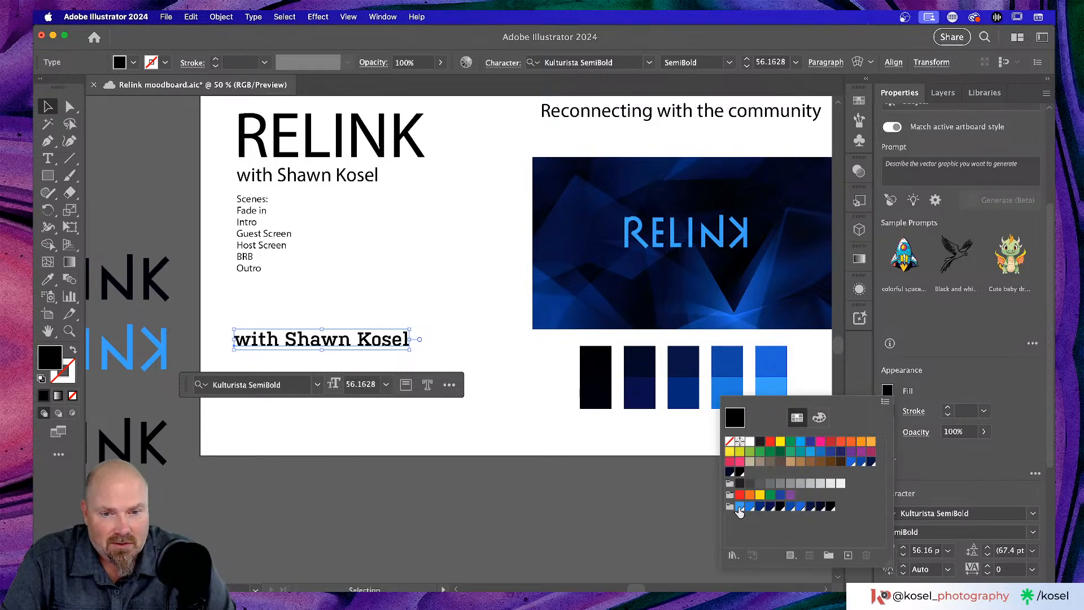
left_click(740, 508)
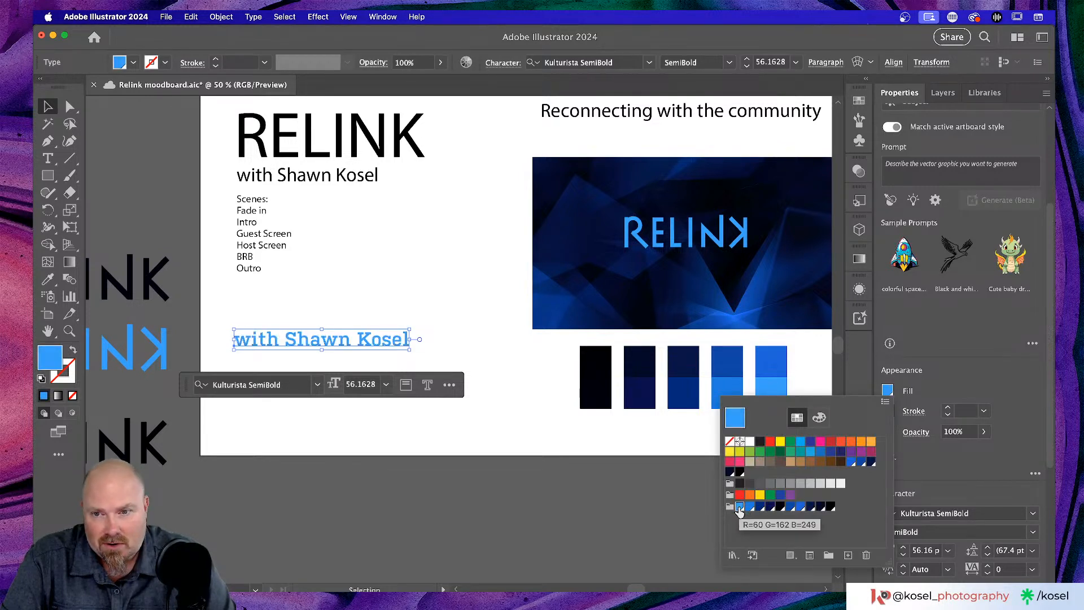
left_click(372, 345)
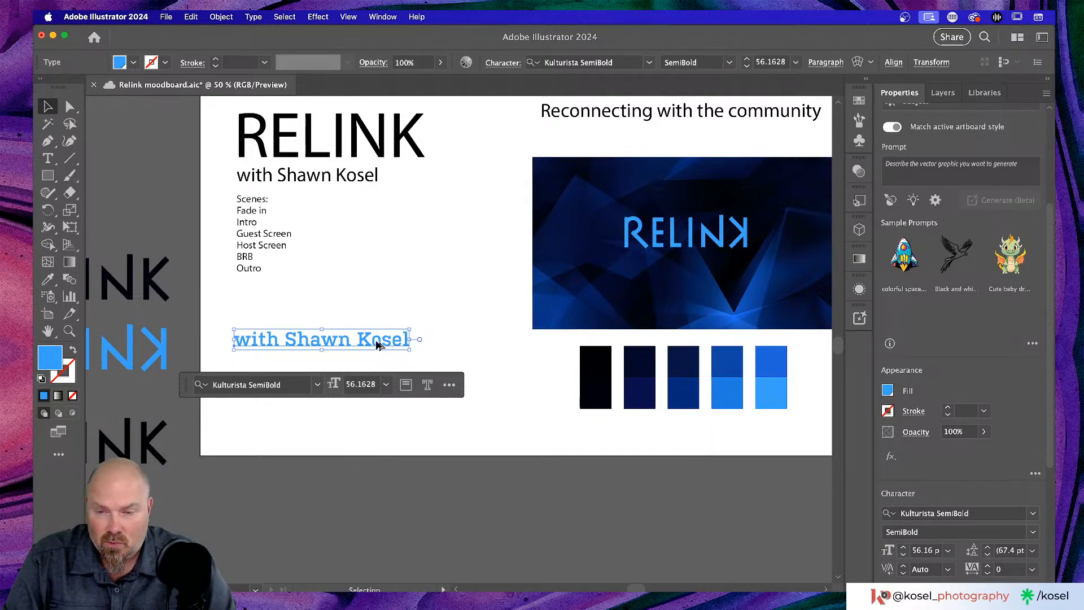
left_click_drag(378, 346, 737, 272)
- Scale the byline copy down to 31.46 pt and centre it beneath the RELINK lettering
scroll(678, 276, "right", 2)
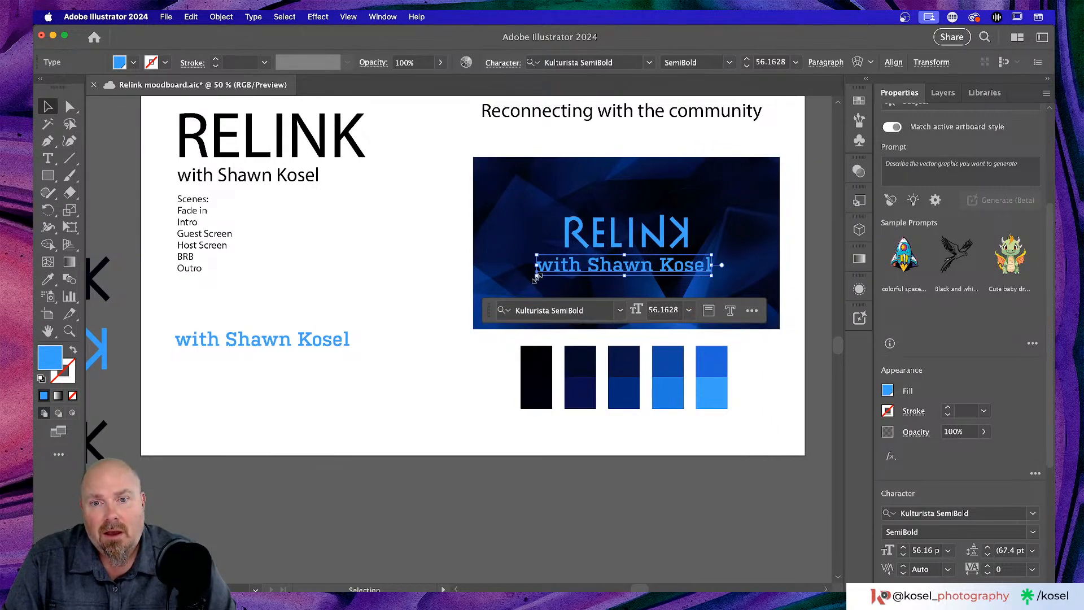
mouse_move(536, 277)
left_mouse_down()
mouse_move(554, 269)
mouse_move(541, 276)
left_mouse_up()
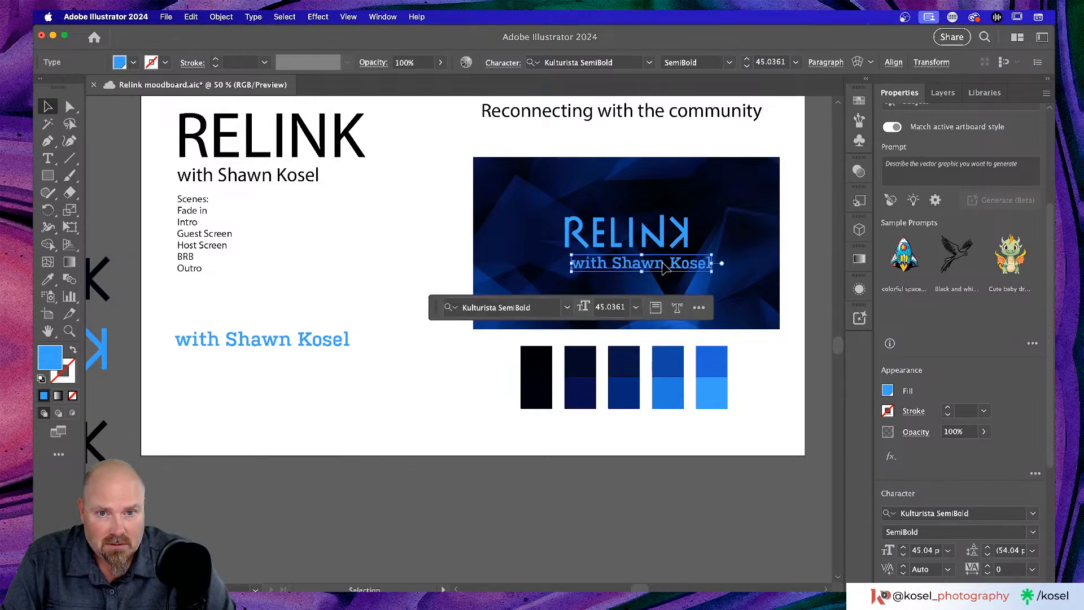
left_click_drag(662, 264, 650, 265)
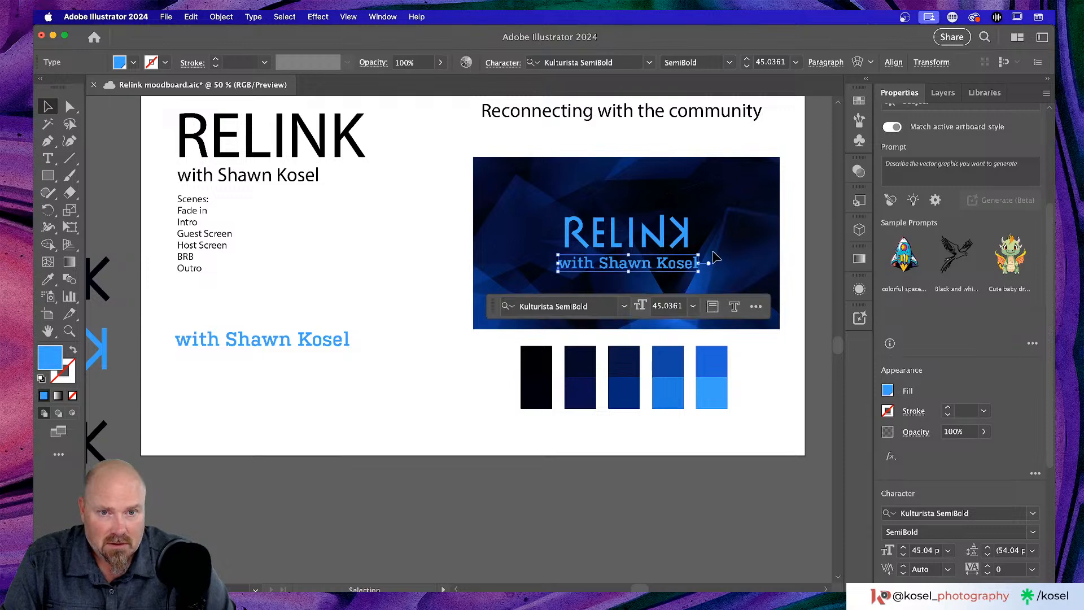
scroll(748, 241, "up", 3)
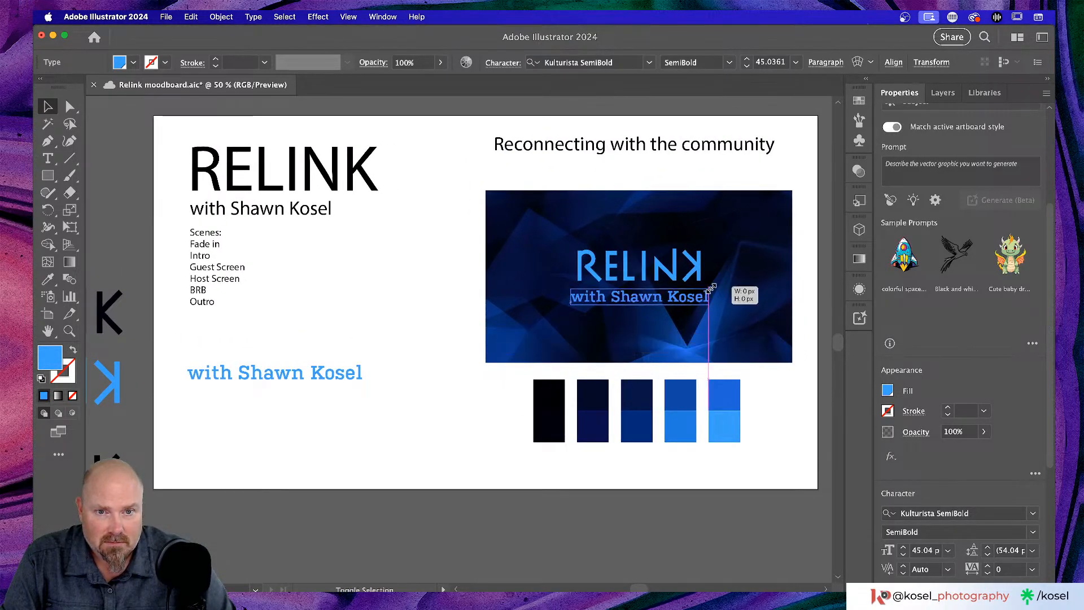
left_click_drag(712, 297, 695, 296)
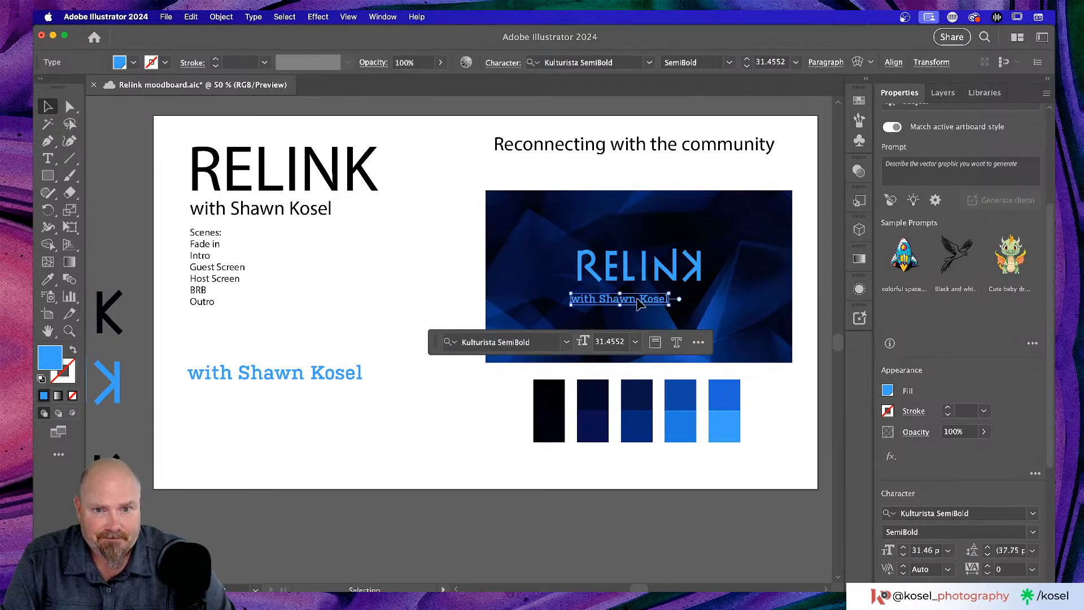
left_click_drag(625, 304, 672, 303)
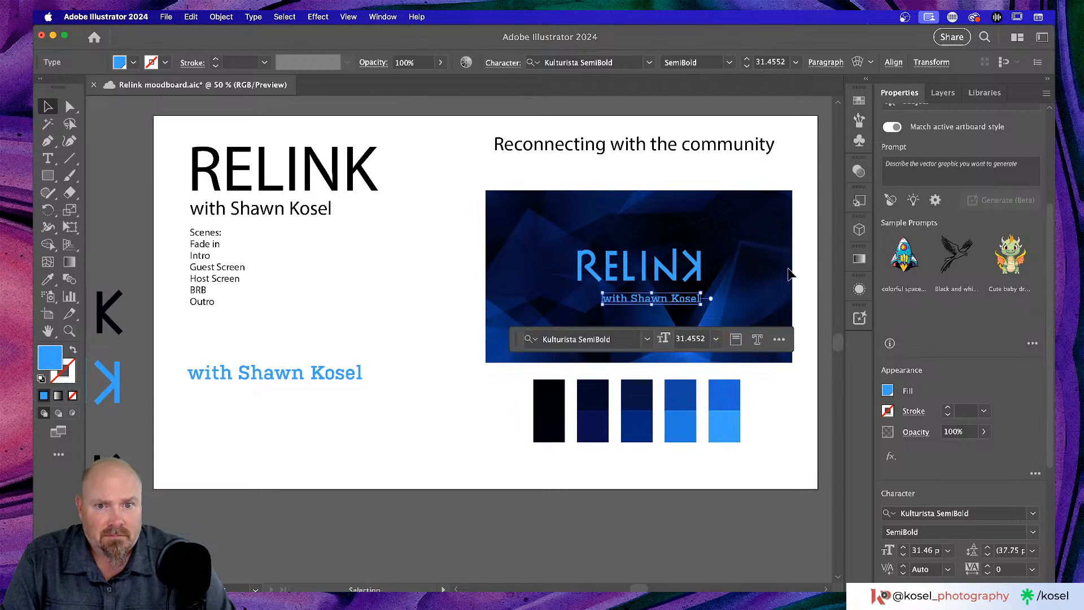
left_click(760, 281)
- Zoom to 150% and scroll so the blue RELINK logo and byline are centred
scroll(762, 281, "up", 1)
scroll(771, 279, "right", 4)
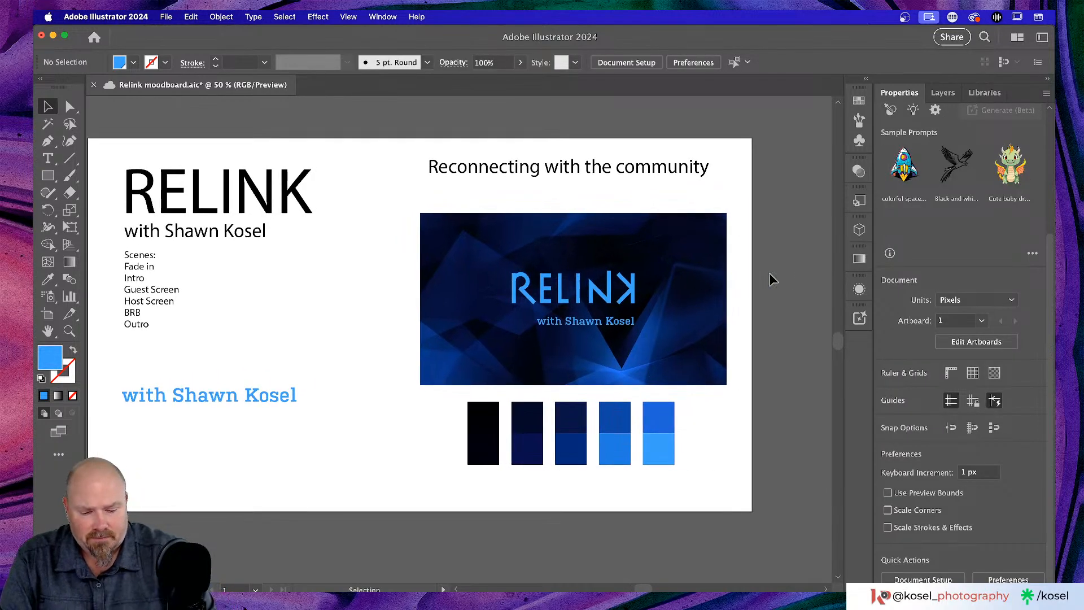
key("super+equal")
key("super+equal")
key("super+equal")
scroll(765, 283, "right", 6)
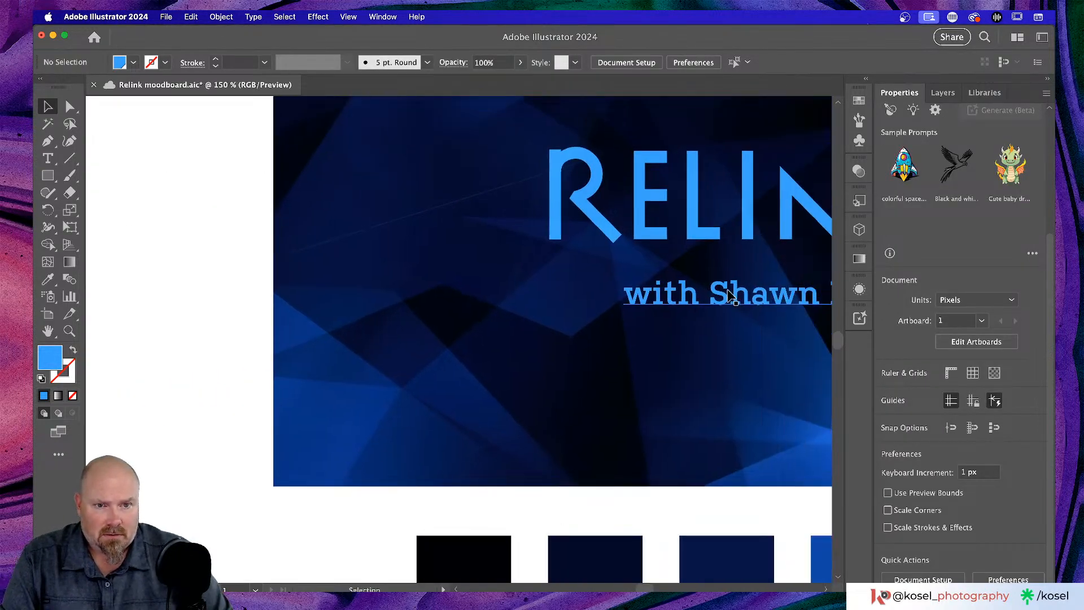
scroll(730, 295, "up", 2)
scroll(733, 292, "up", 2)
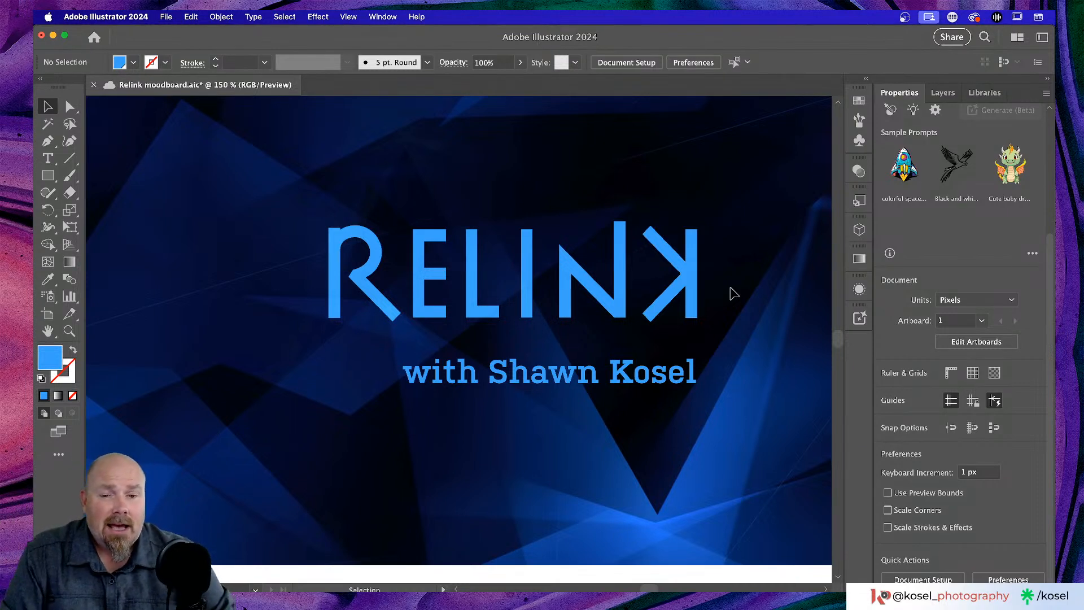
scroll(582, 304, "left", 2)
scroll(587, 306, "right", 4)
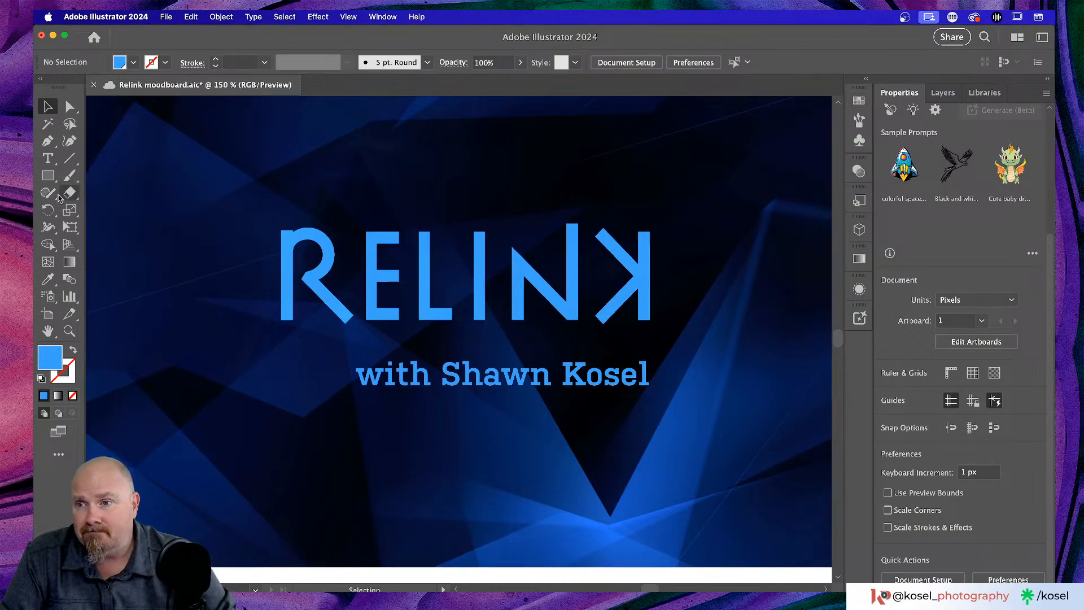
- Draw a thin rectangle bar beside the RELINK's last letter
left_click(47, 175)
left_click_drag(662, 228, 676, 322)
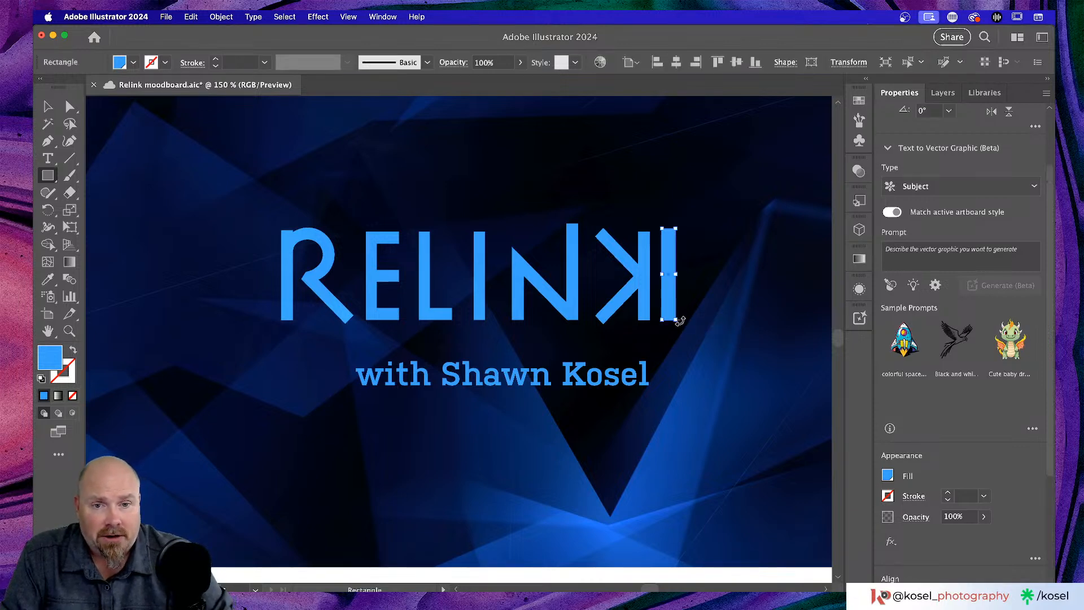
key("super+equal")
key("super+equal")
key("super+equal")
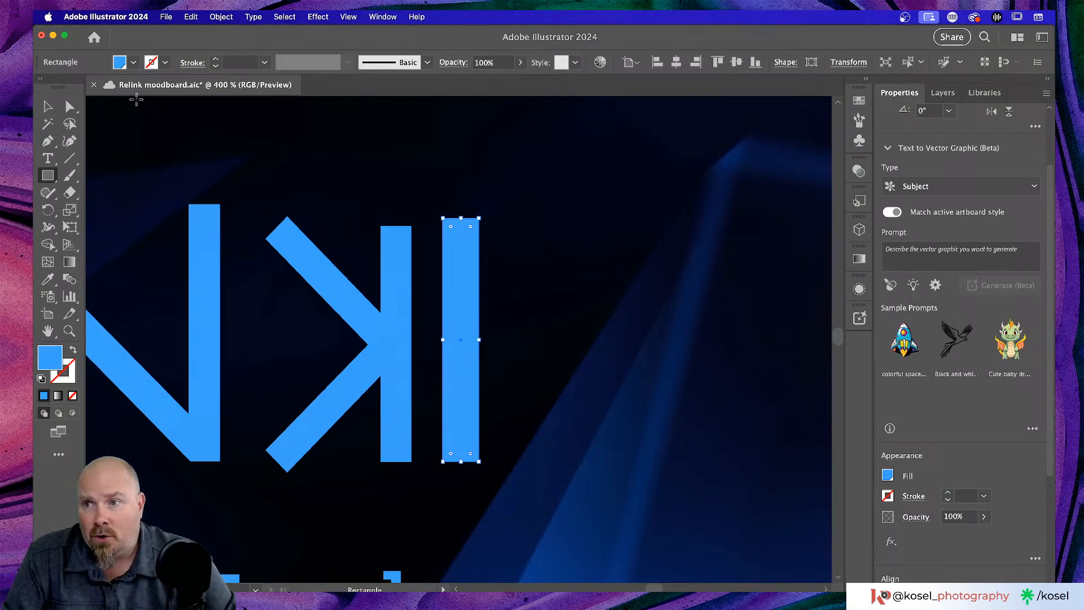
left_click(48, 107)
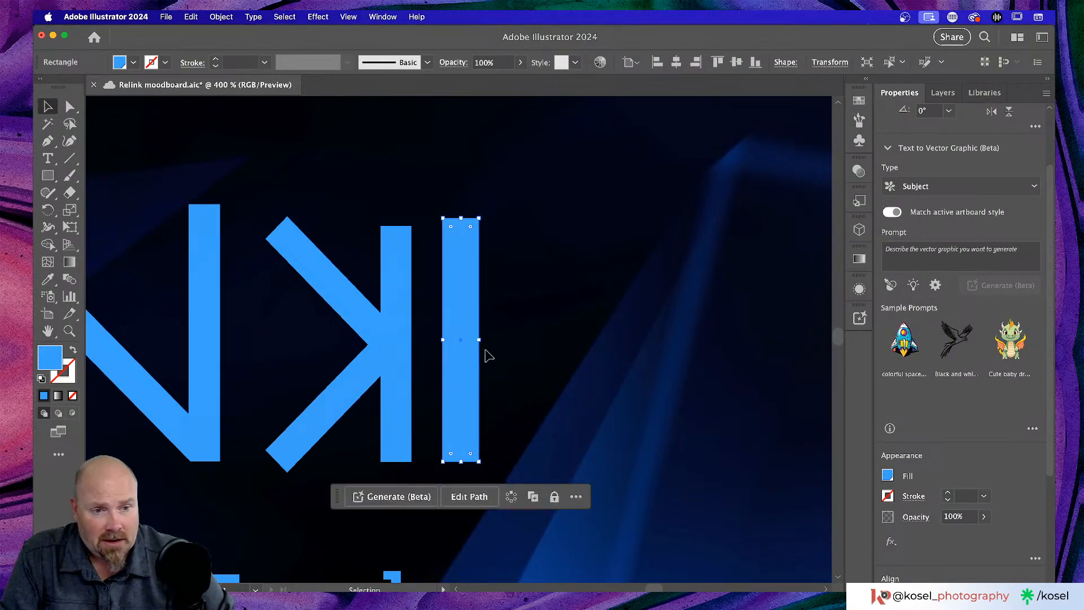
left_click_drag(482, 340, 400, 119)
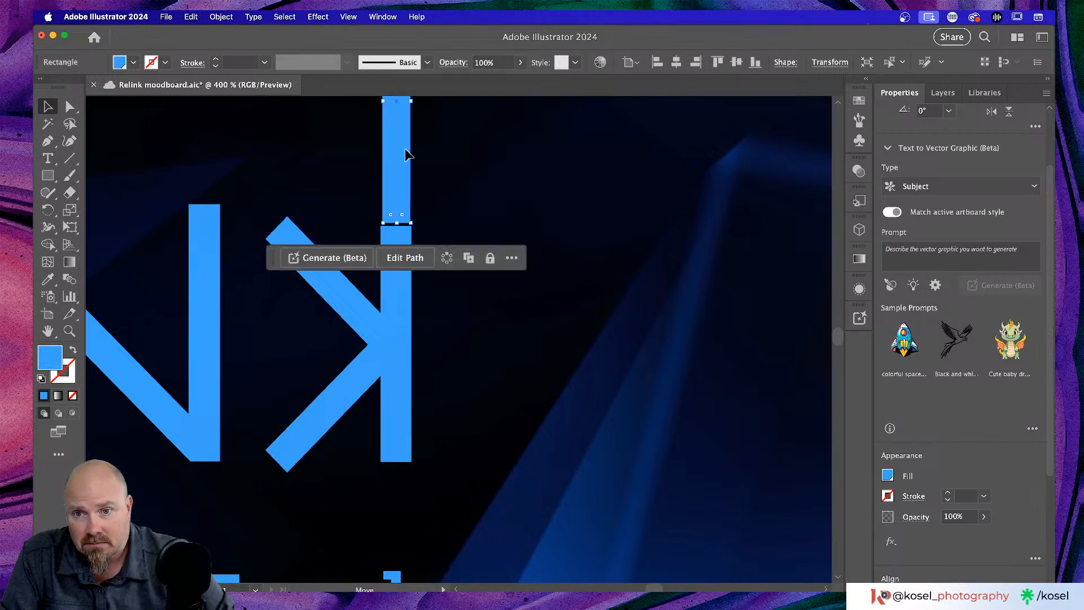
- Resize and nudge the bar onto the open left stem of the reversed K
scroll(499, 218, "up", 3)
left_click_drag(415, 213, 384, 211)
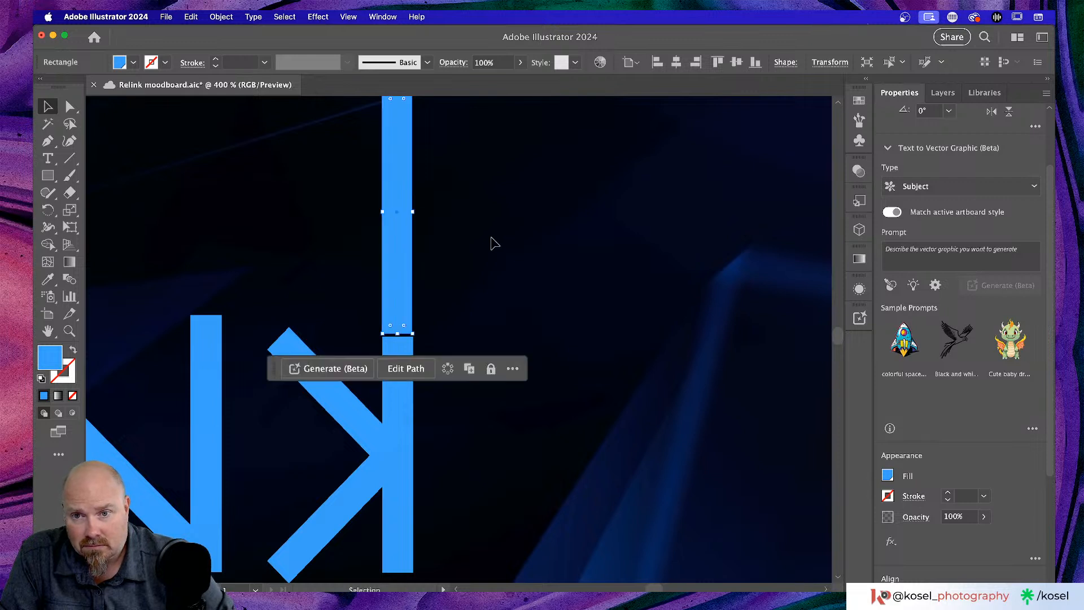
scroll(496, 265, "left", 5)
scroll(496, 265, "down", 2)
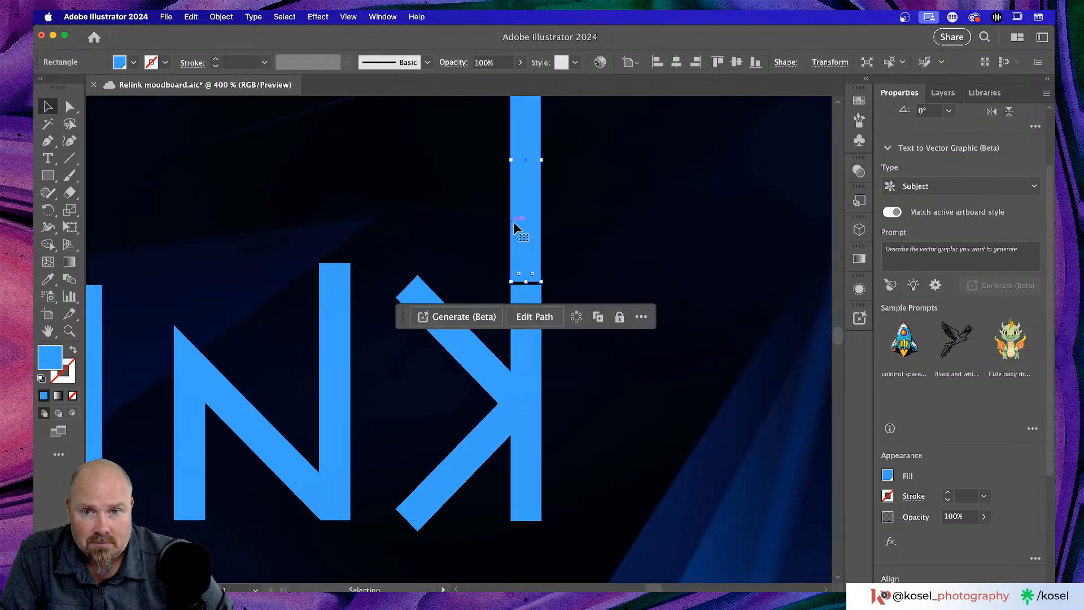
left_click_drag(515, 223, 398, 462)
scroll(658, 280, "down", 3)
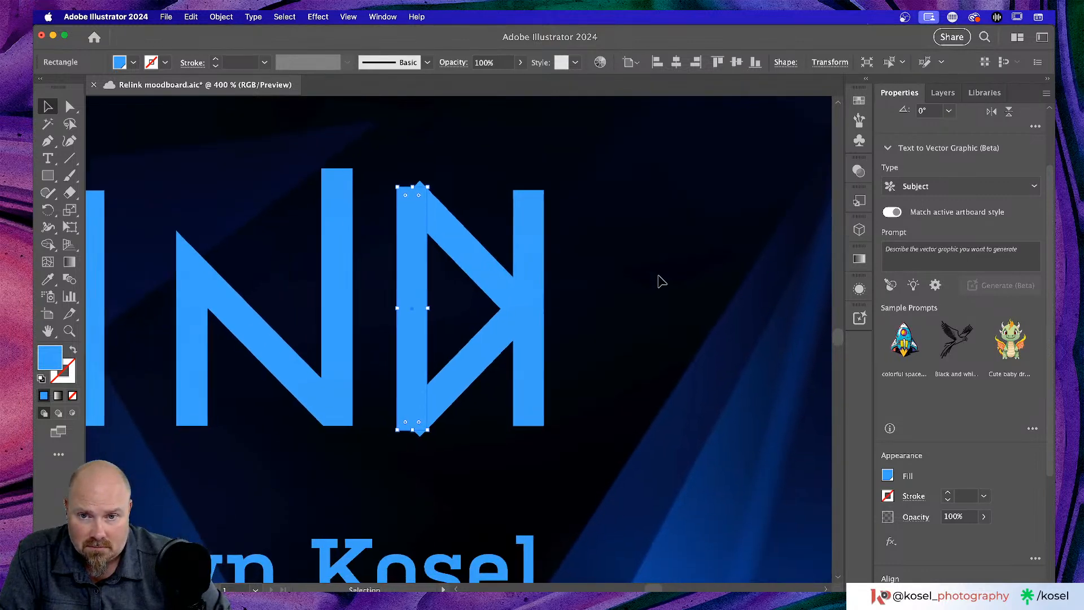
scroll(658, 281, "left", 2)
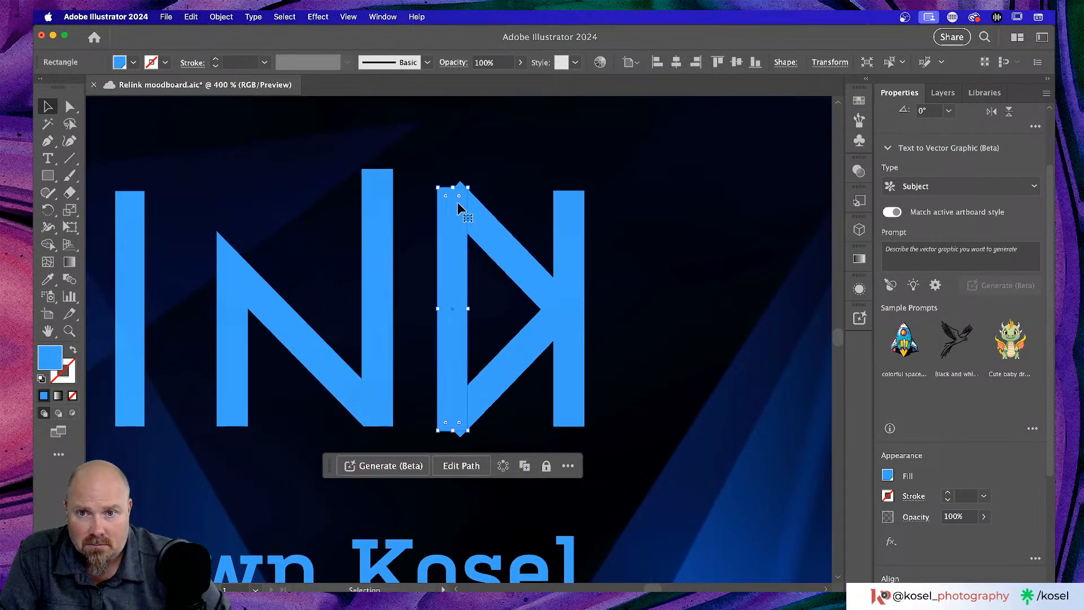
mouse_move(451, 254)
left_mouse_down()
mouse_move(453, 286)
mouse_move(449, 276)
left_mouse_up()
key("Left")
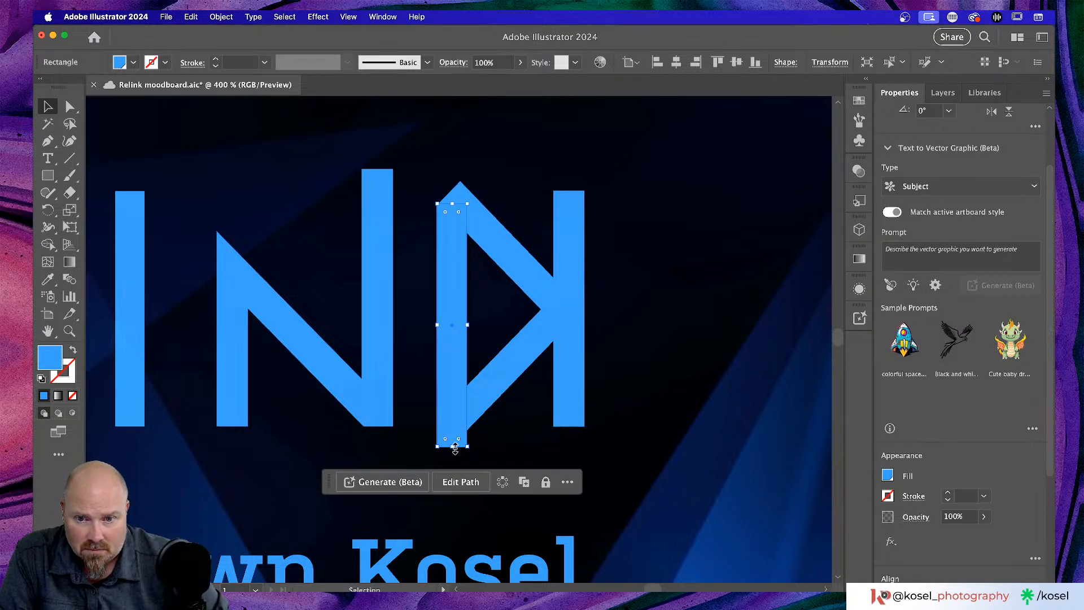
left_click_drag(454, 447, 456, 417)
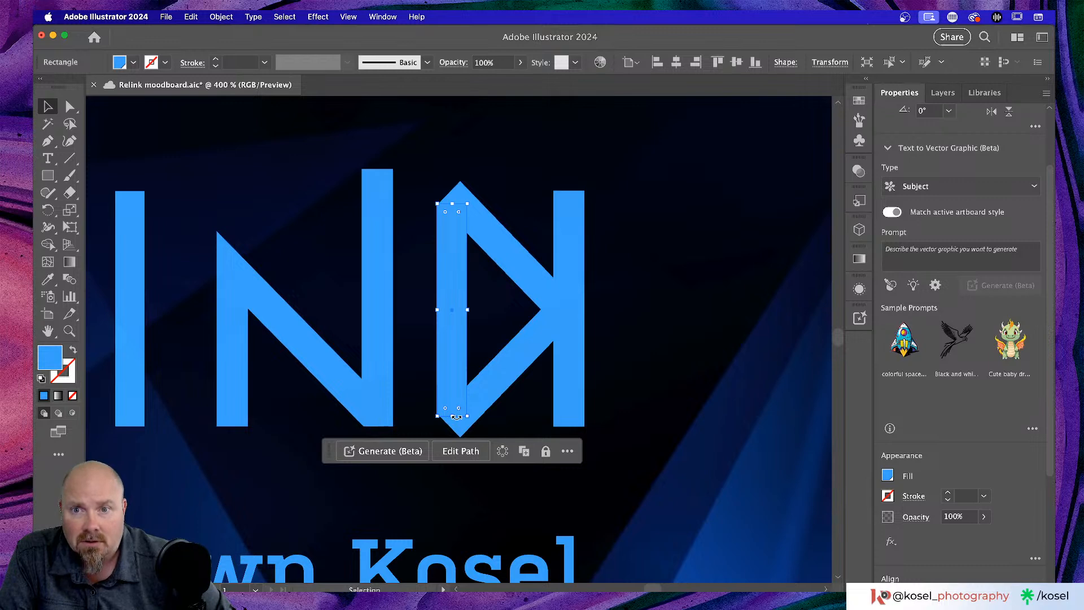
key("Right")
key("Right")
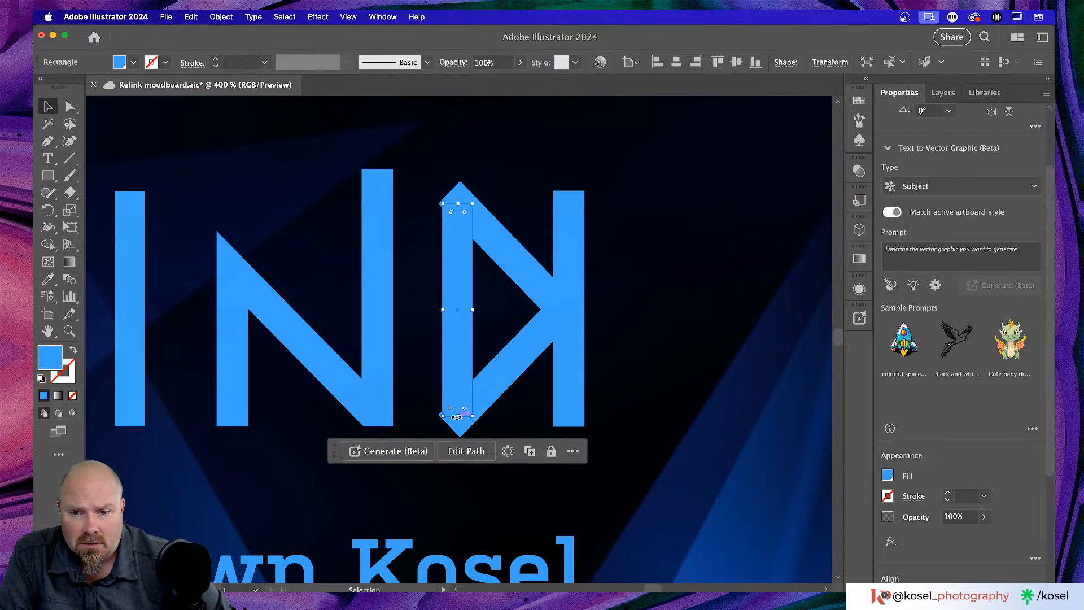
key("super+equal")
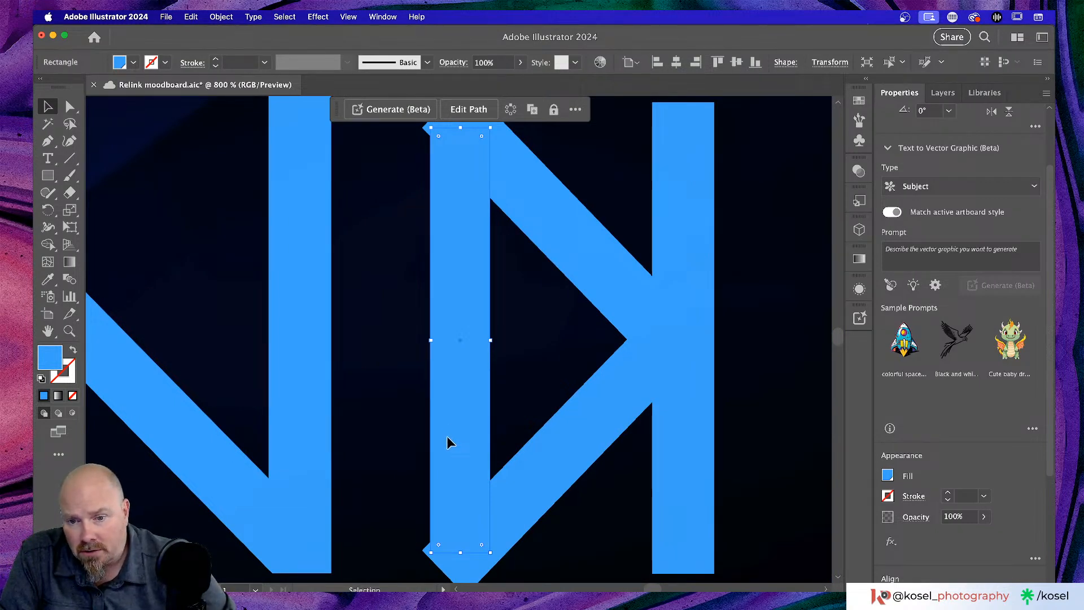
left_click_drag(447, 437, 439, 432)
- Adjust the bar's corner rounding and trim its top edge down slightly
scroll(439, 433, "up", 4)
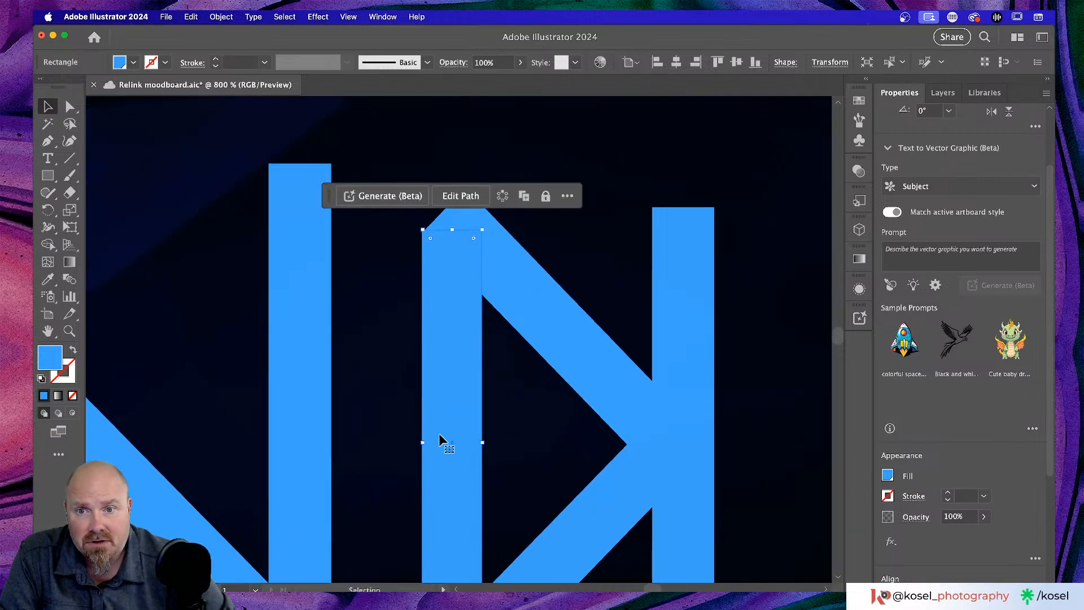
left_click(394, 288)
left_click(458, 254)
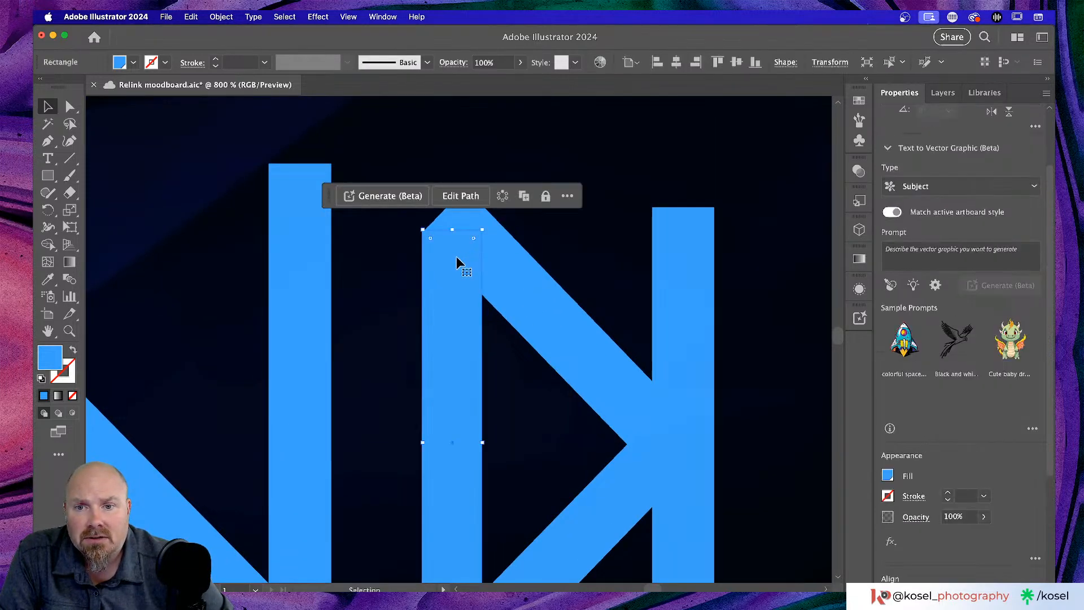
left_click_drag(430, 237, 428, 231)
left_click(381, 282)
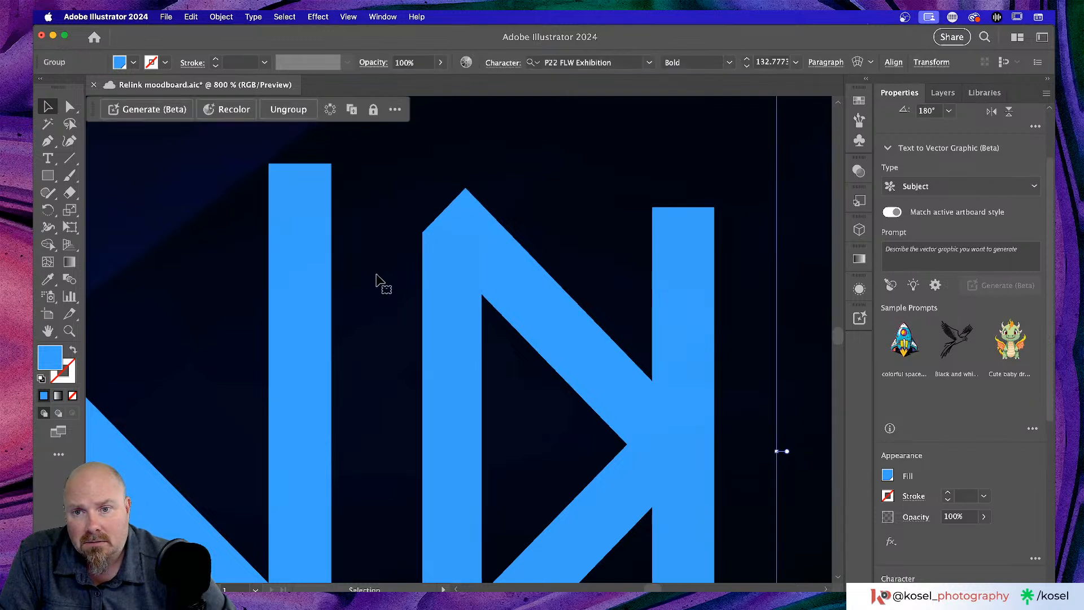
left_click(453, 286)
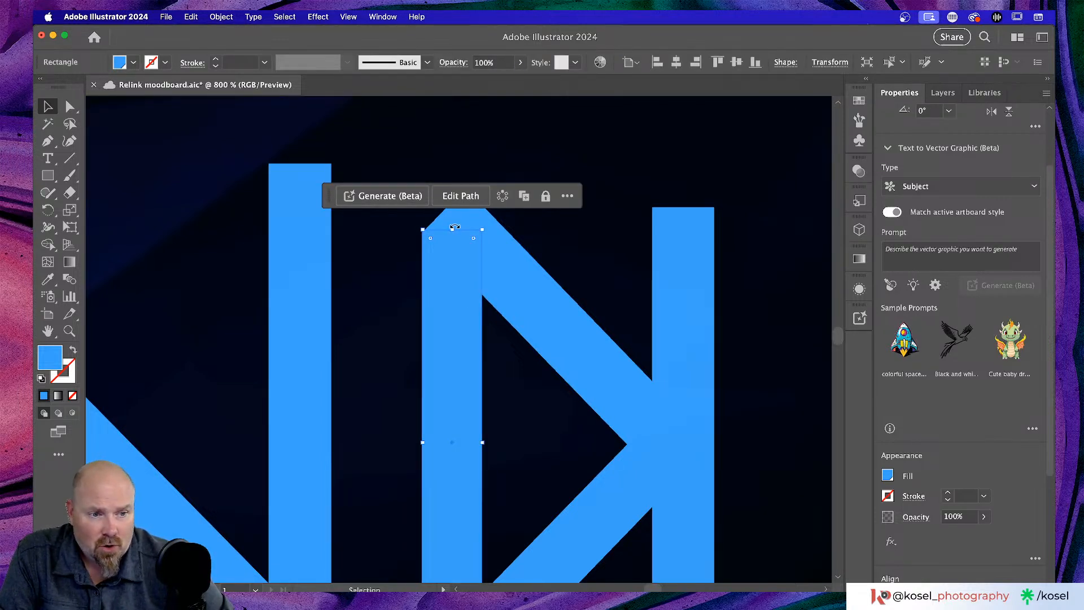
left_click_drag(429, 236, 423, 230)
left_click_drag(453, 229, 453, 234)
left_click(383, 266)
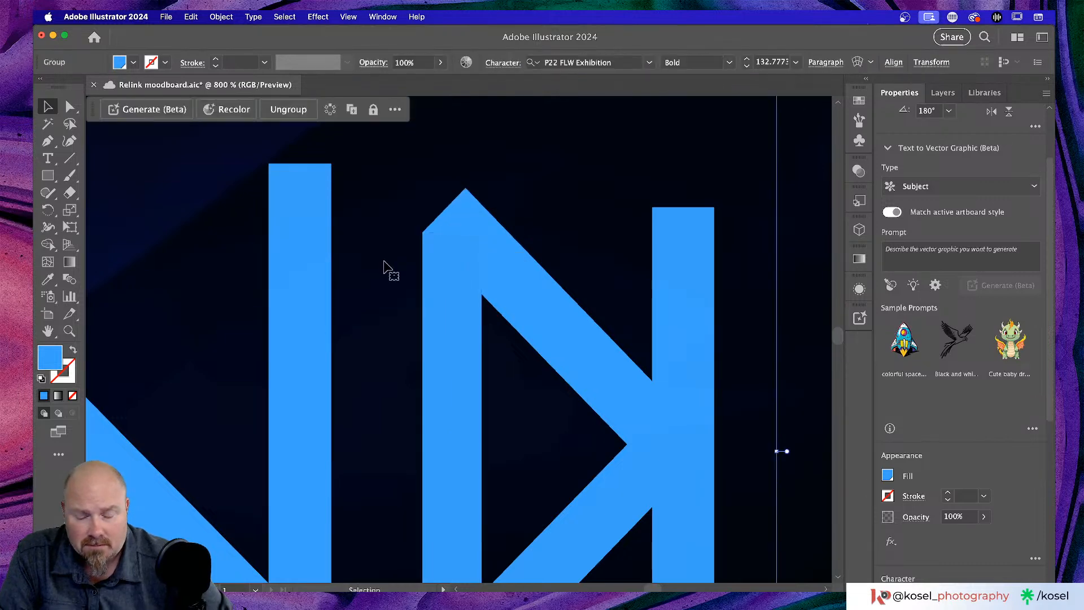
- Fit the artboard with Cmd+0, zoom back in on the logo and select the added bar
key("super+0")
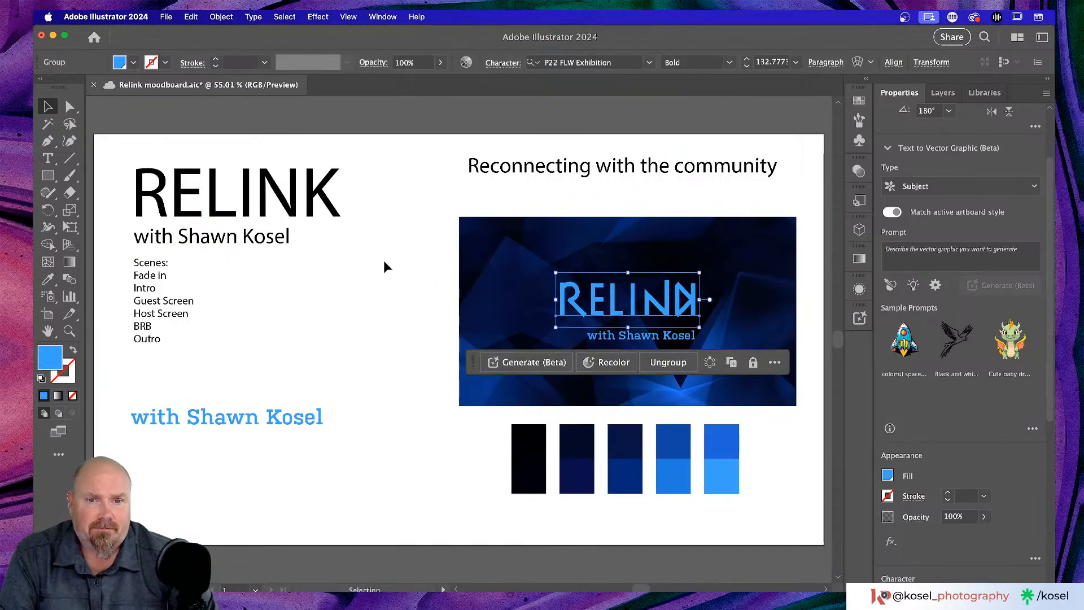
key("super+equal")
key("super+equal")
key("super+equal")
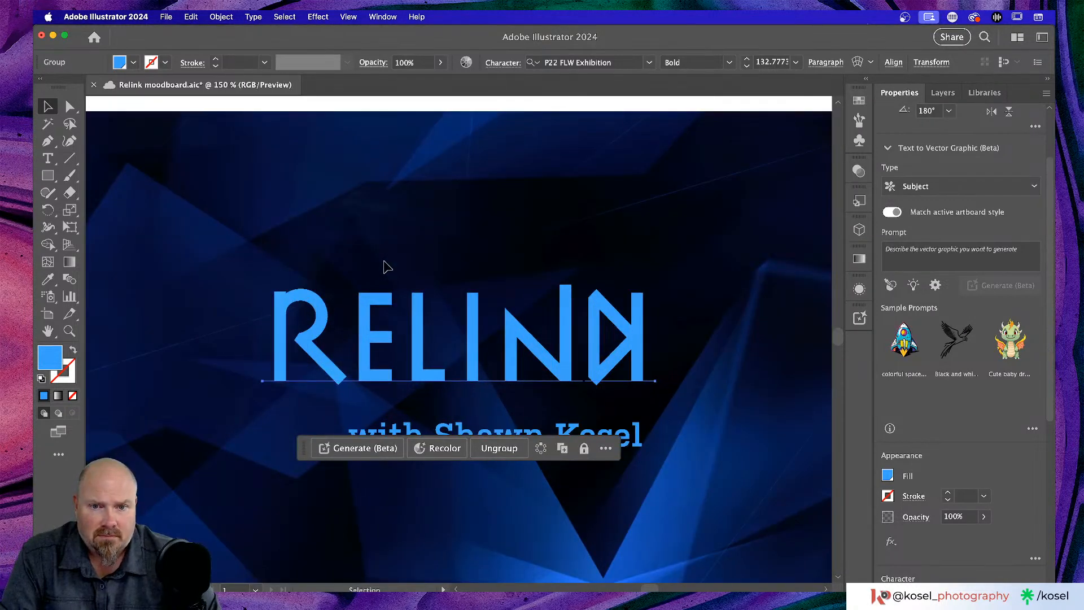
scroll(369, 264, "right", 5)
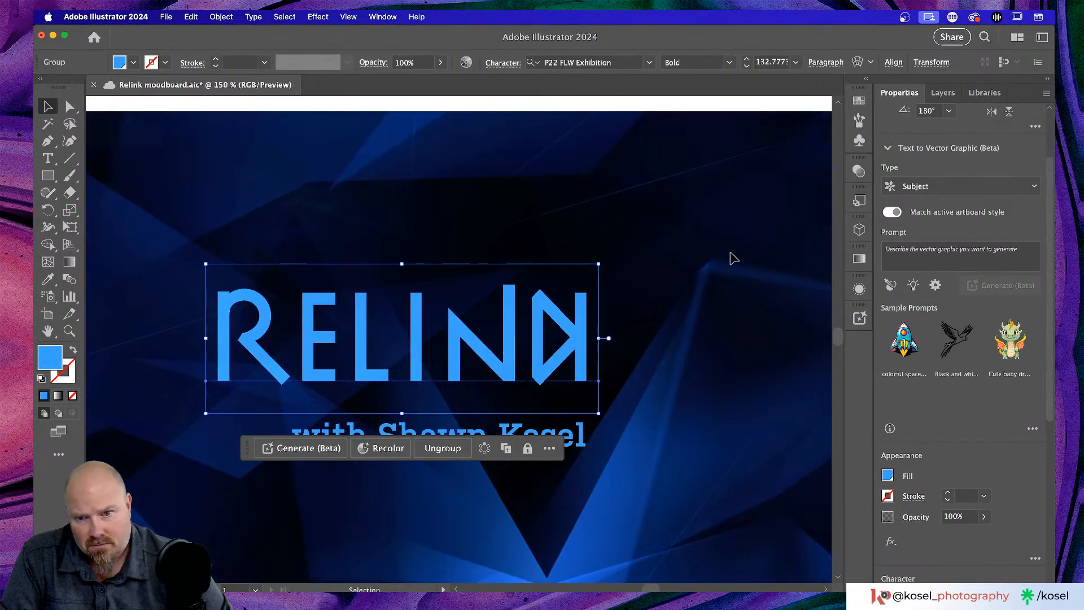
left_click(713, 273)
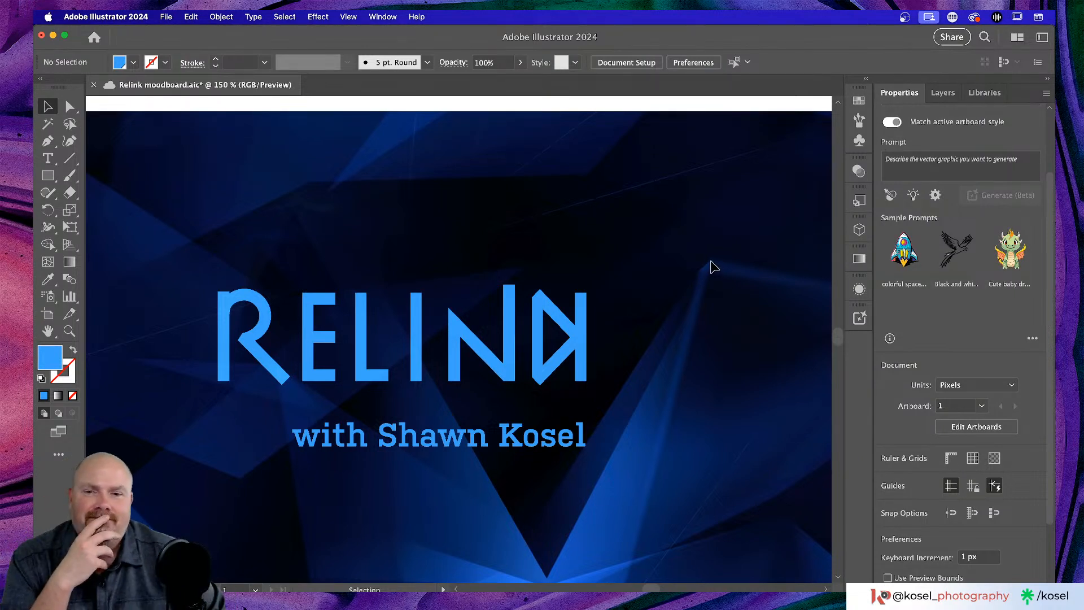
left_click(539, 339)
key("Delete")
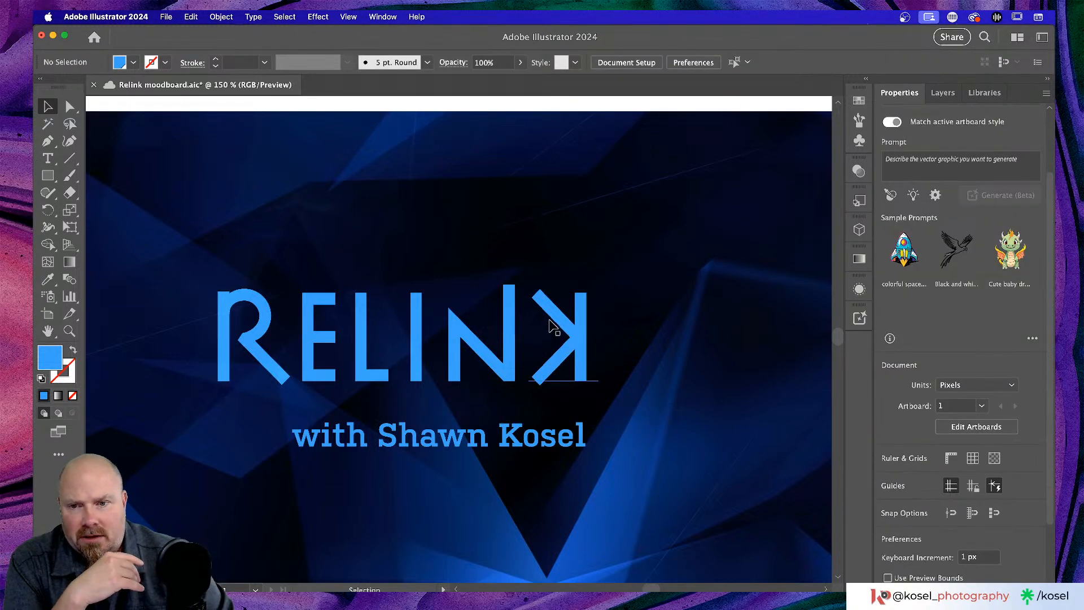
left_click(502, 328)
scroll(513, 317, "up", 3)
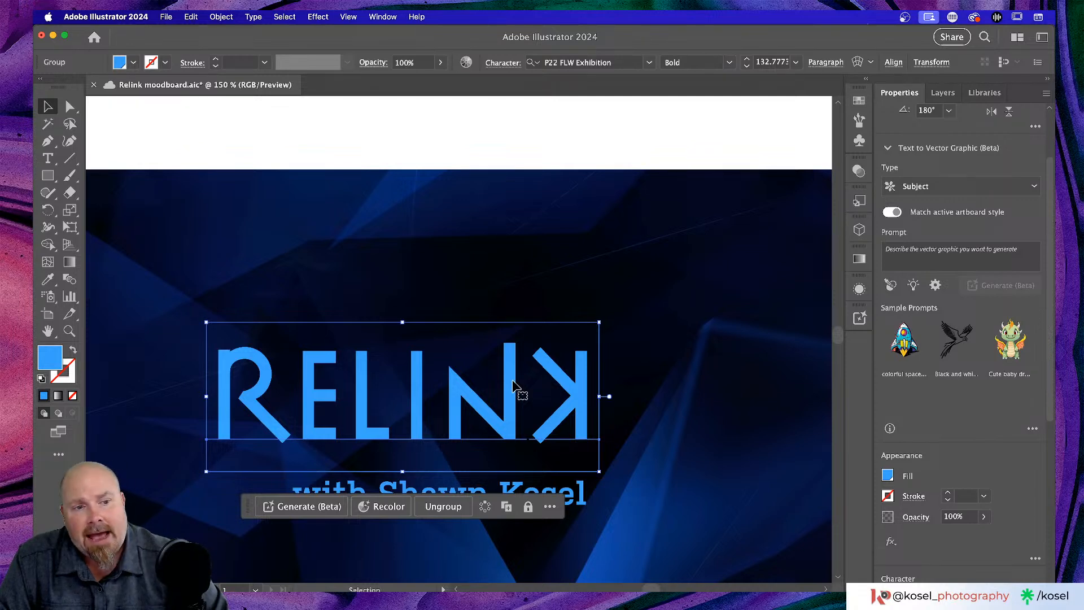
scroll(514, 386, "down", 5)
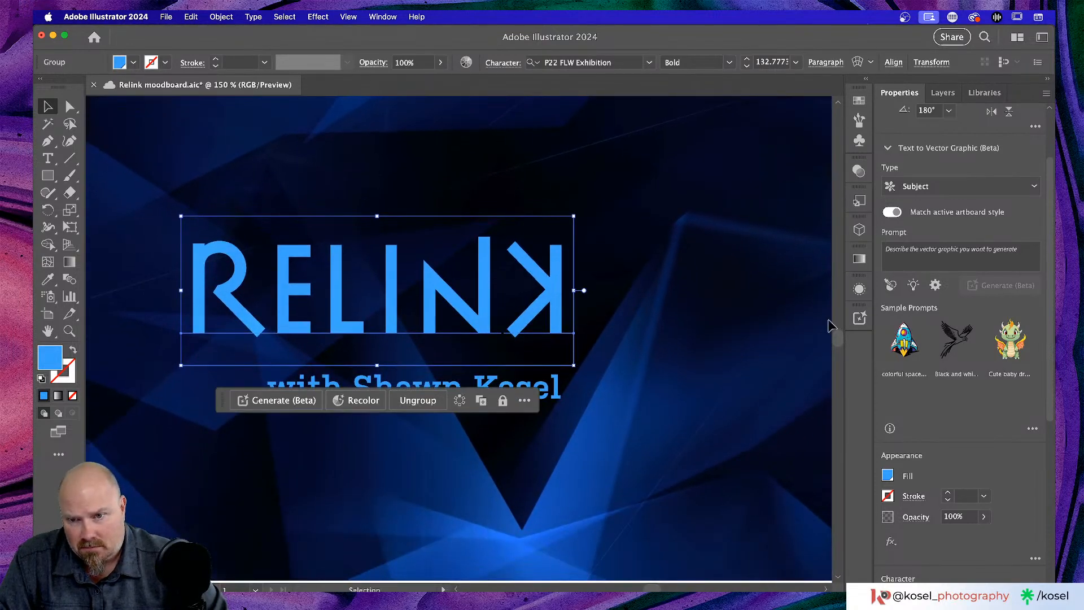
left_click(683, 361)
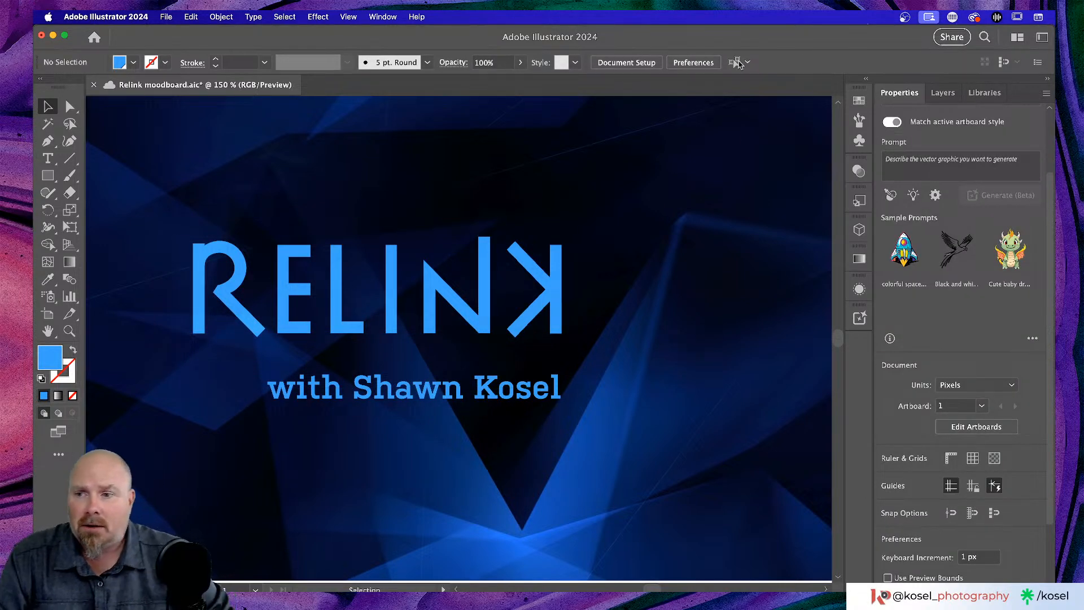
- Draw a polygon, reduce it to 3 sides, rotate it to point right and shrink it
left_click(48, 176)
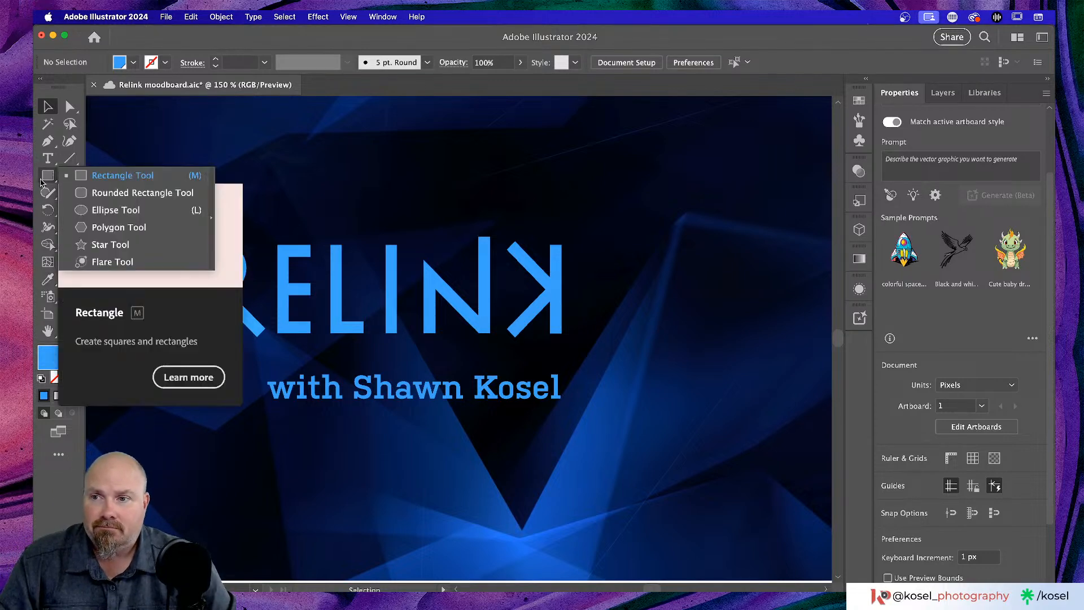
left_click(113, 228)
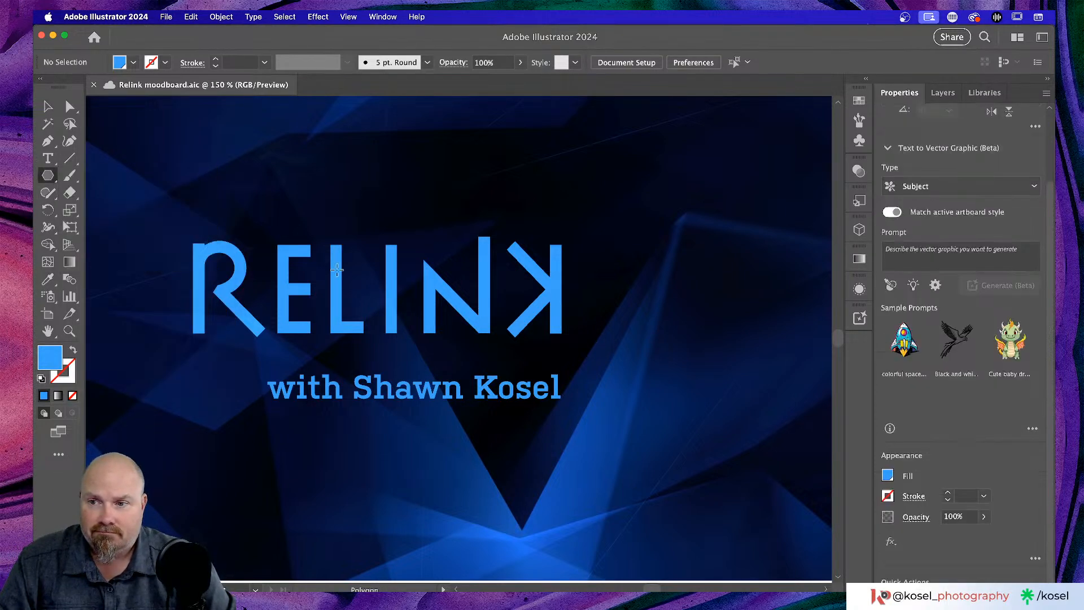
left_click_drag(671, 274, 694, 319)
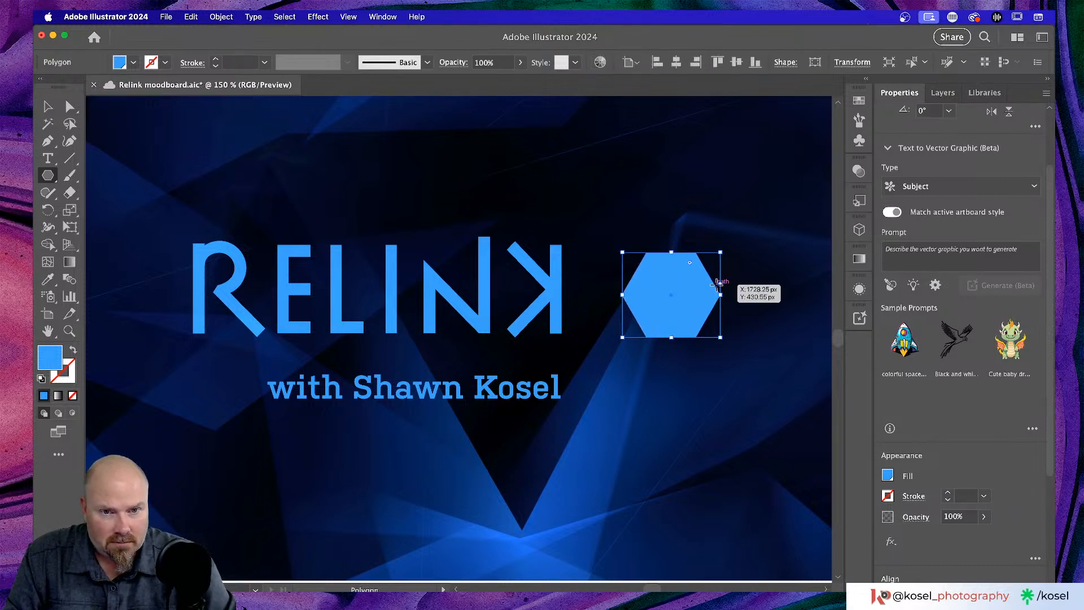
left_click_drag(721, 287, 721, 261)
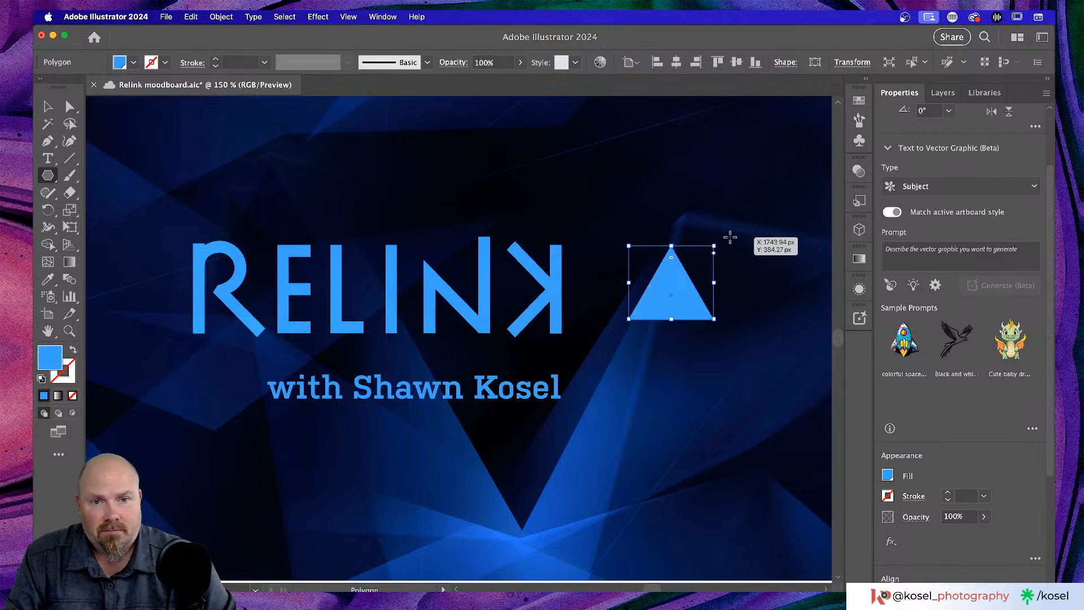
left_click_drag(733, 259, 725, 334)
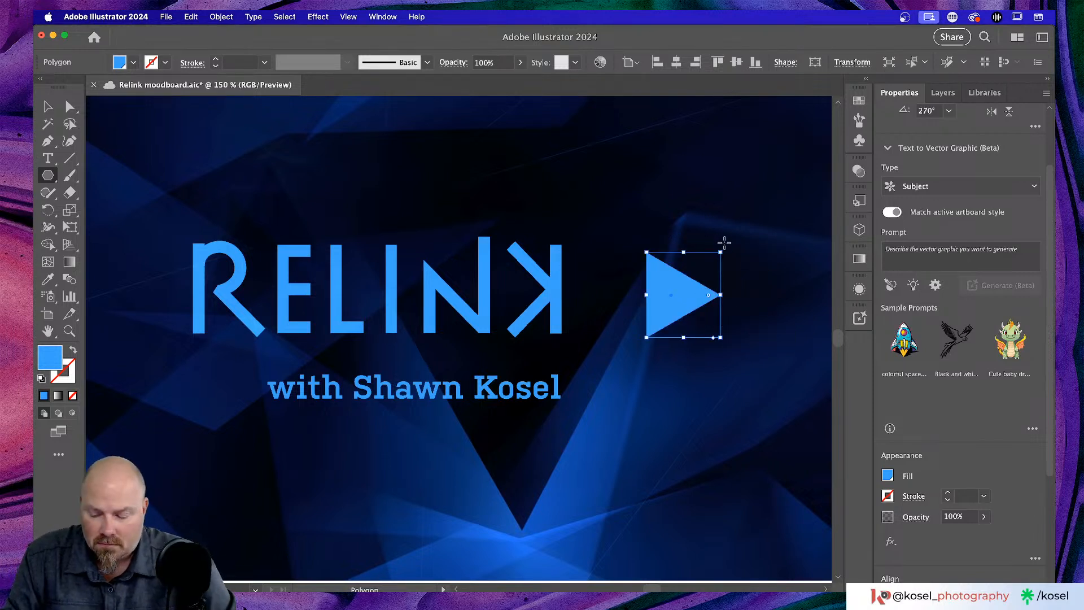
left_click_drag(721, 253, 535, 292)
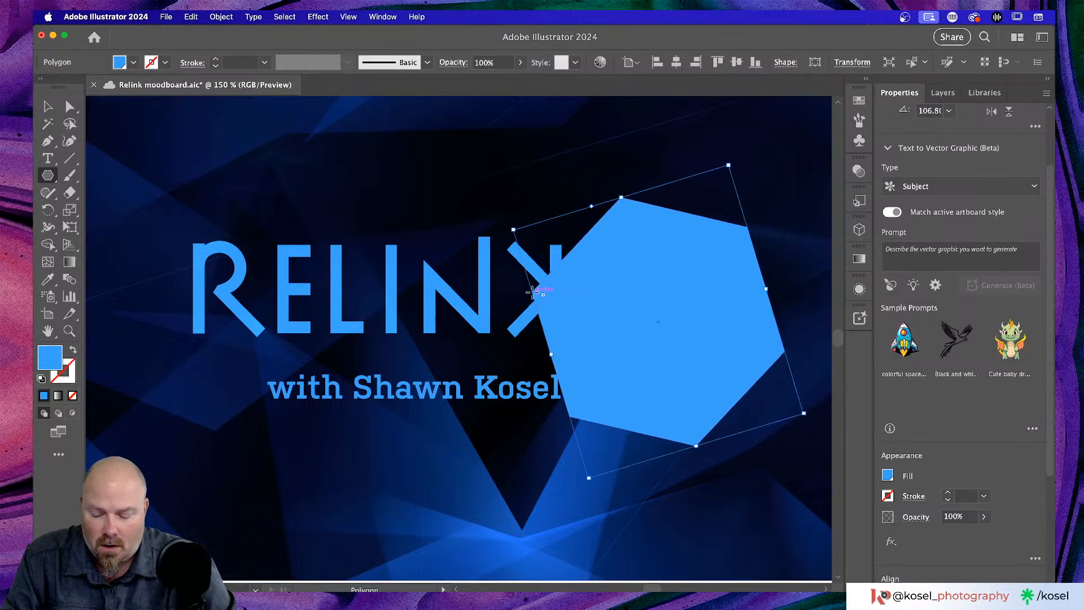
- Undo the stray hexagon and move the small triangle into the K of RELINK
key("super+z")
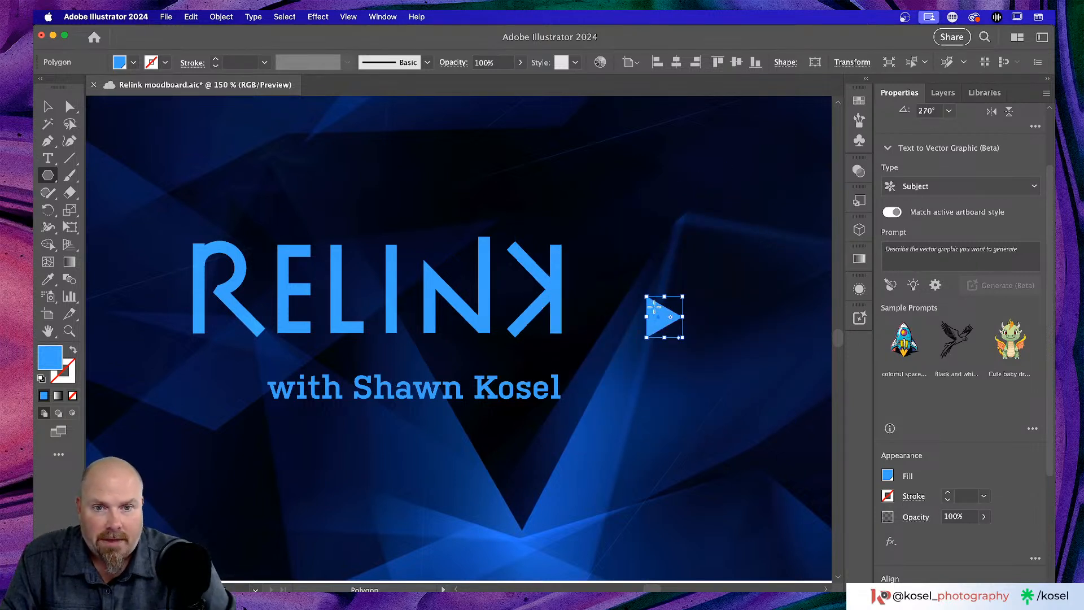
key("v")
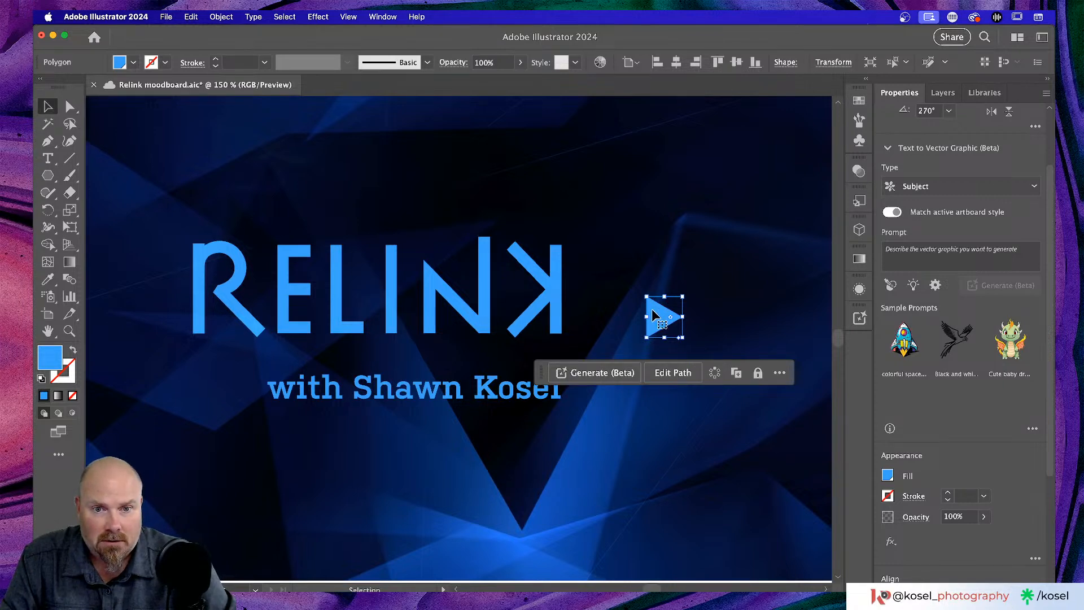
left_click_drag(656, 315, 493, 284)
left_click(663, 293)
- Zoom in on the NK letters and nudge the triangle about 1.67 px right into the K's notch
scroll(666, 289, "left", 5)
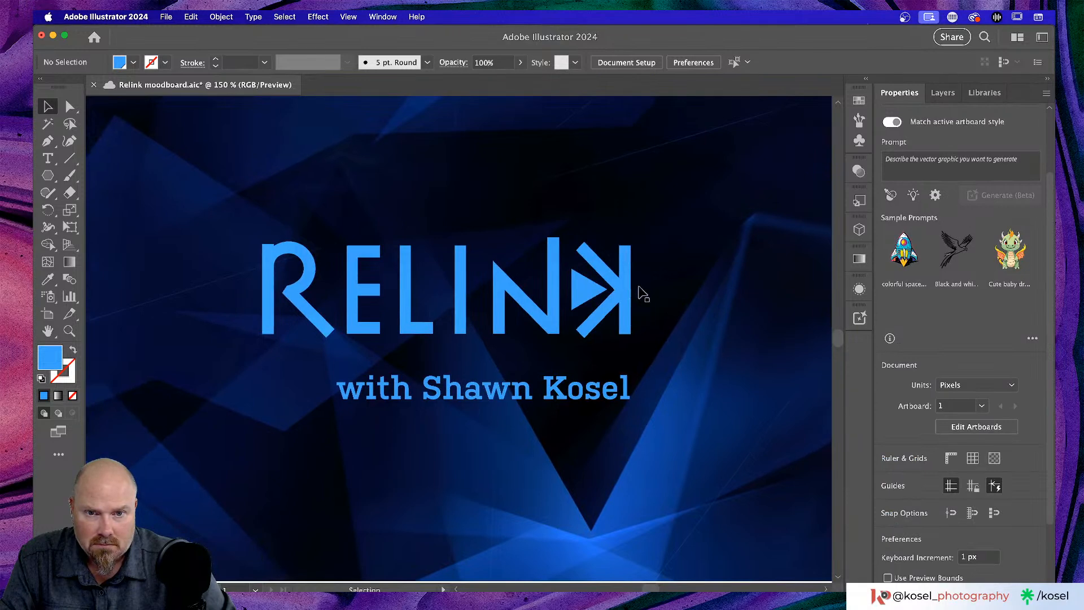
scroll(570, 289, "up", 5)
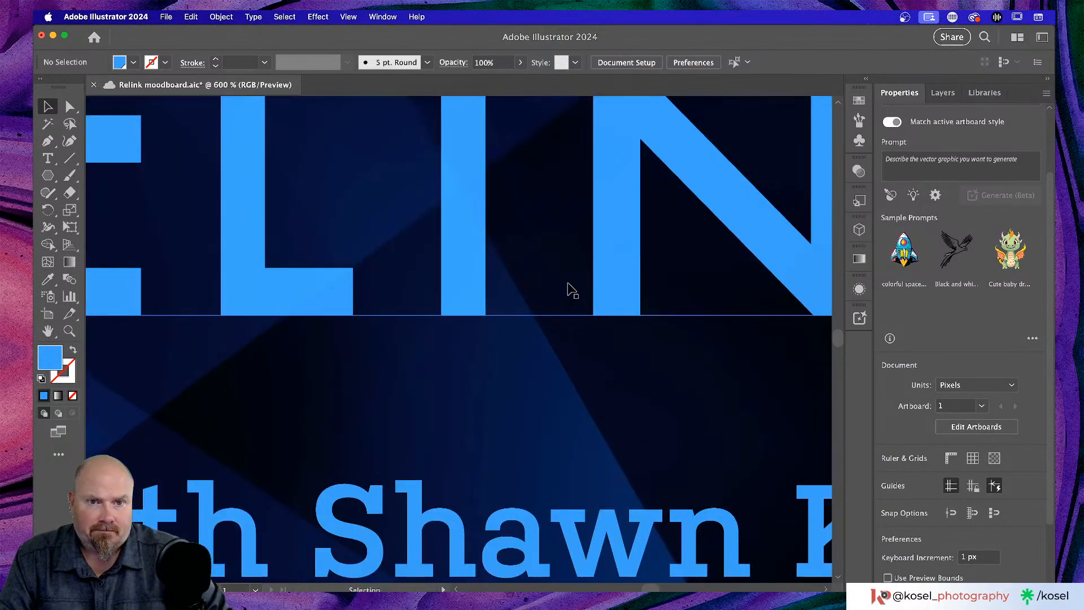
scroll(581, 289, "right", 10)
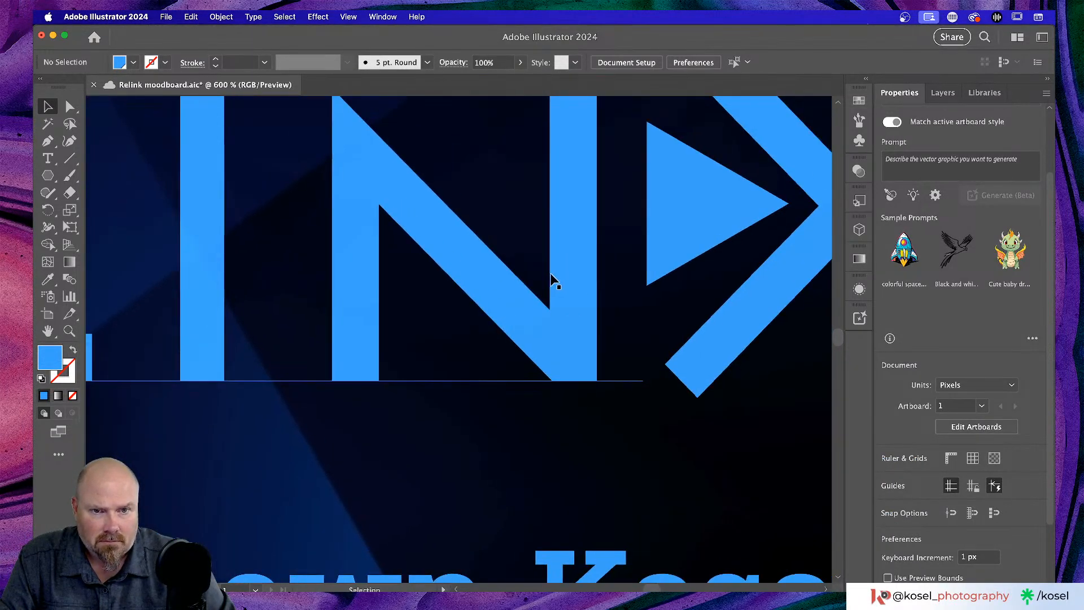
left_click(552, 281)
scroll(552, 282, "up", 3)
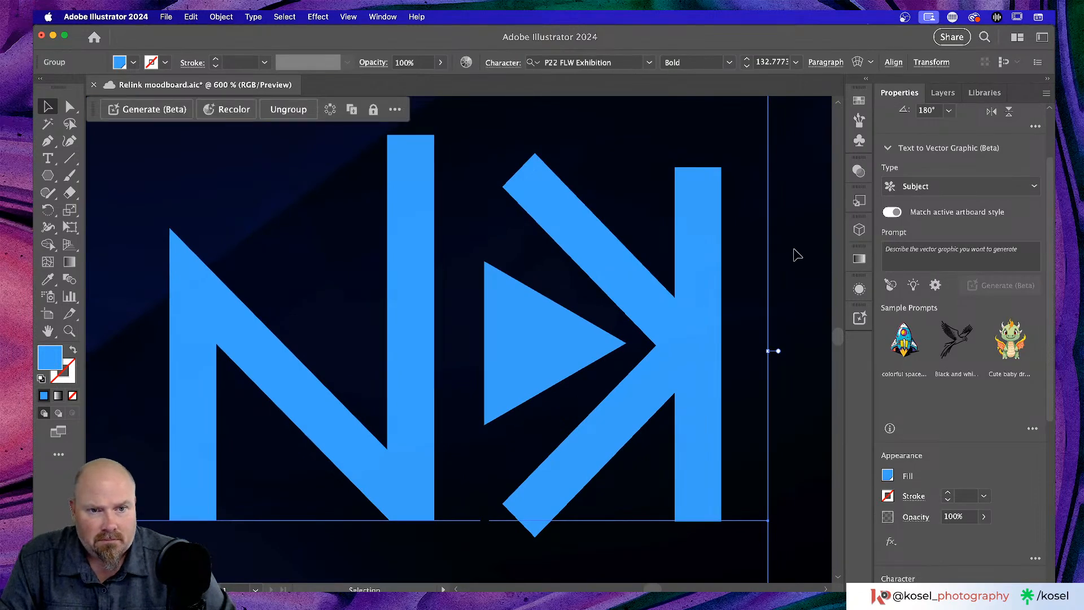
left_click(764, 257)
left_click(507, 335)
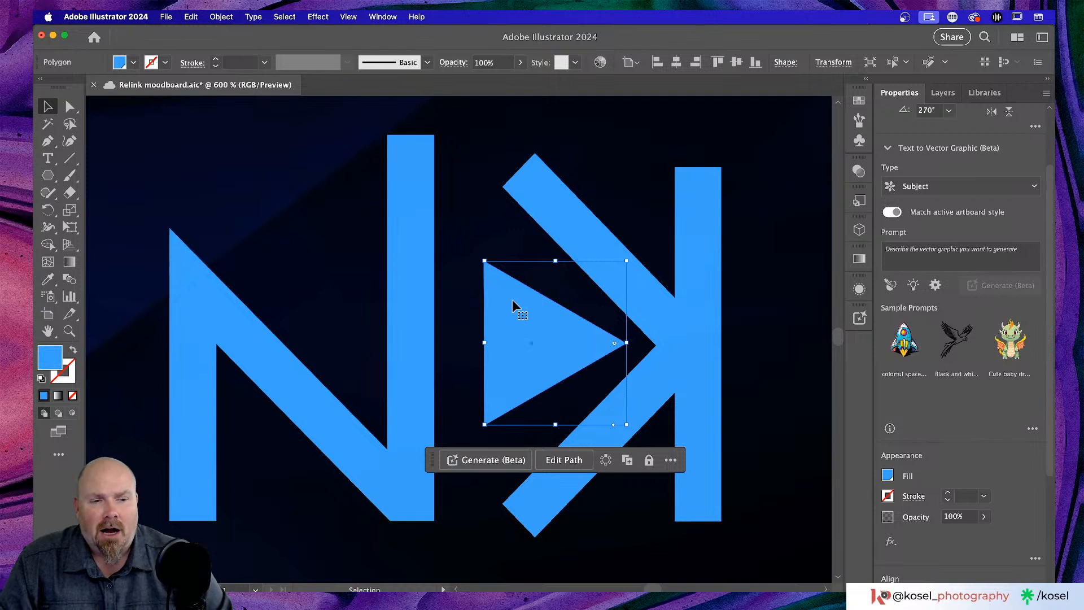
mouse_move(517, 329)
left_mouse_down()
mouse_move(543, 337)
mouse_move(501, 327)
mouse_move(513, 327)
left_mouse_up()
left_click(506, 332)
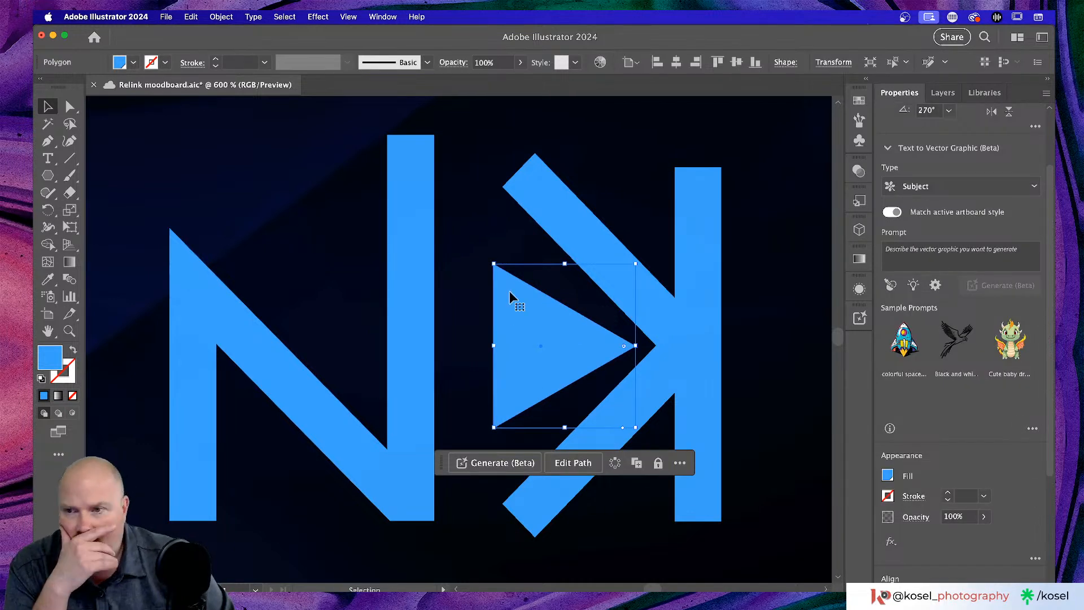
left_click(70, 210)
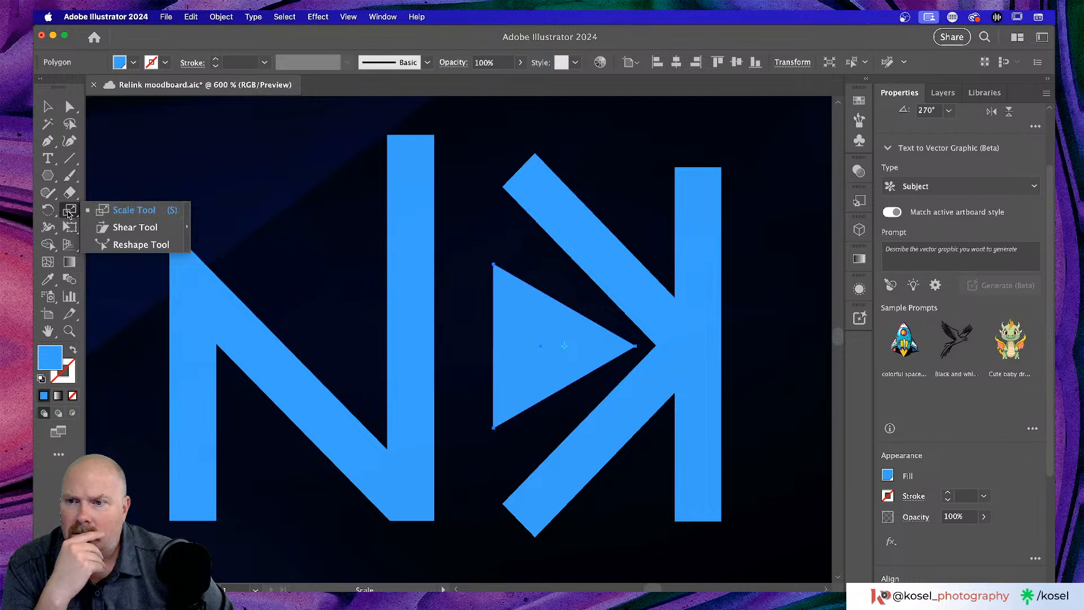
left_click(69, 213)
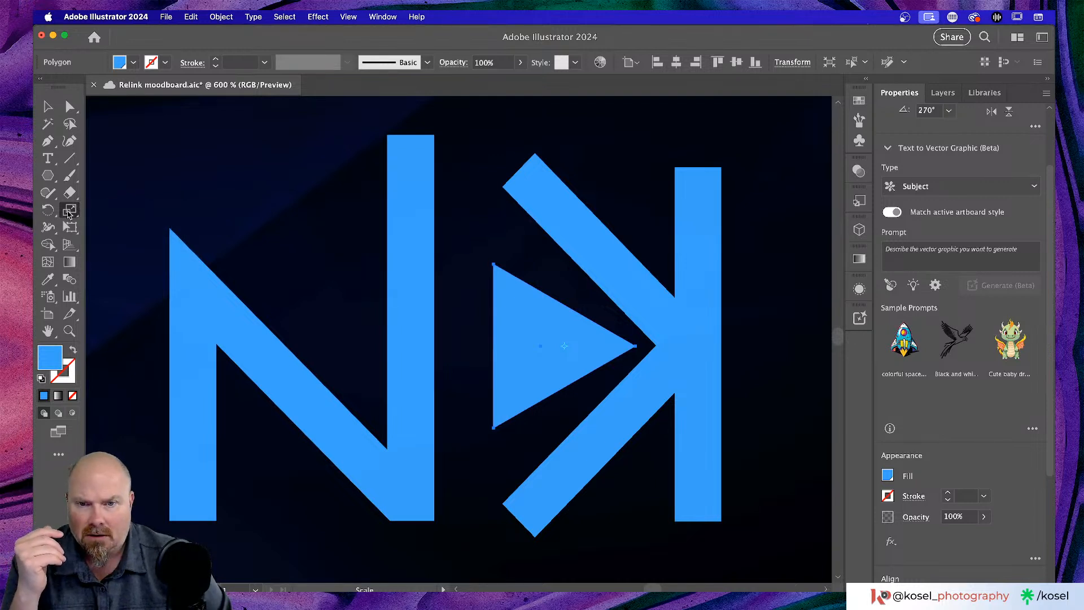
double_click(68, 212)
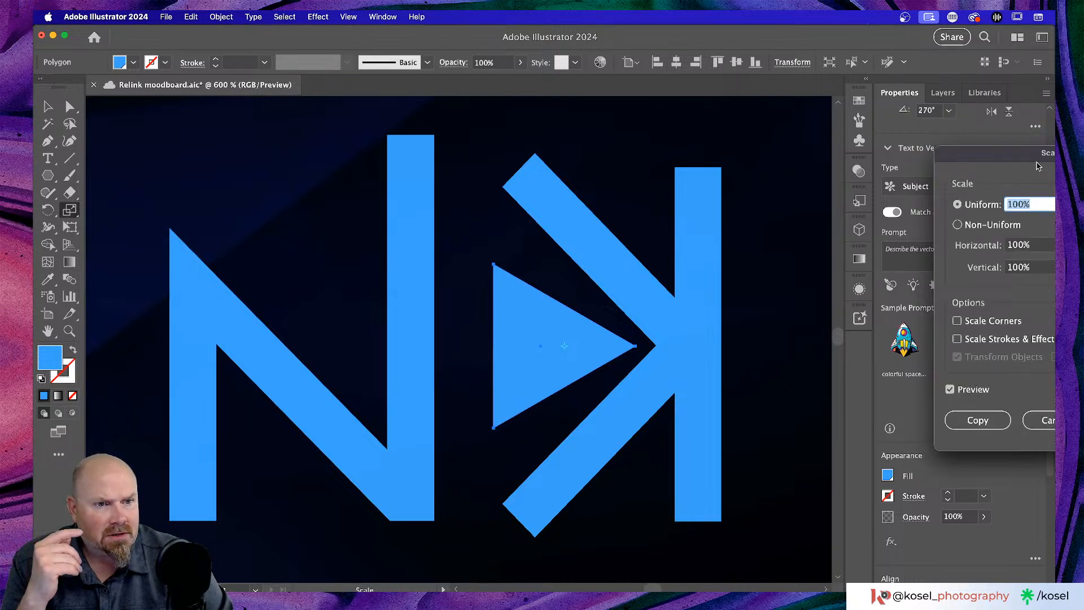
left_click_drag(1045, 153, 316, 114)
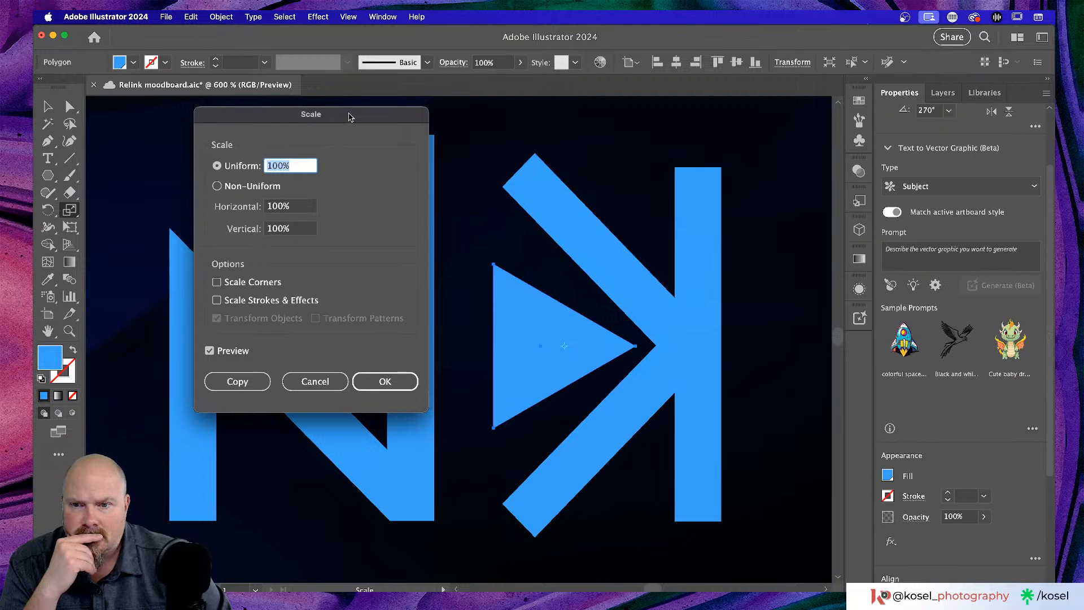
left_click(315, 381)
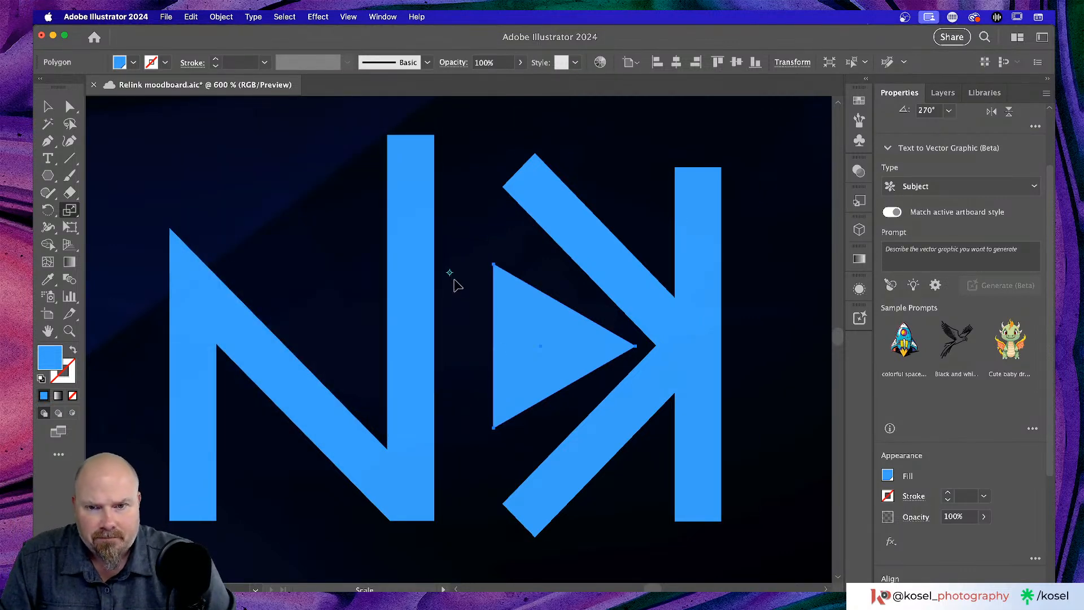
- Scale the triangle's top anchor upward to about 168% height so its edges follow the K's arms
left_click(69, 106)
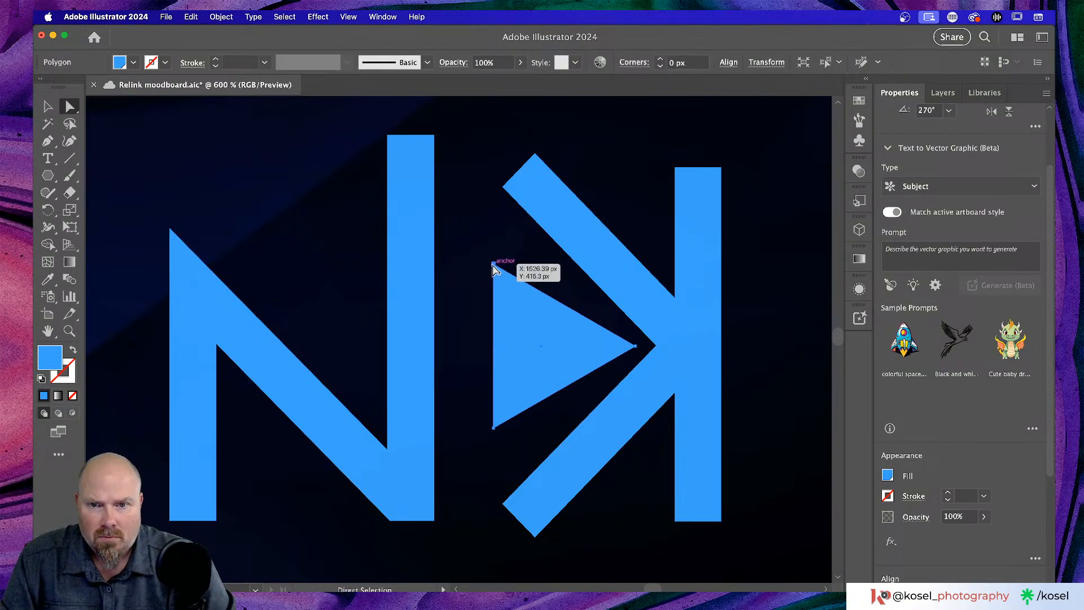
left_click(494, 265)
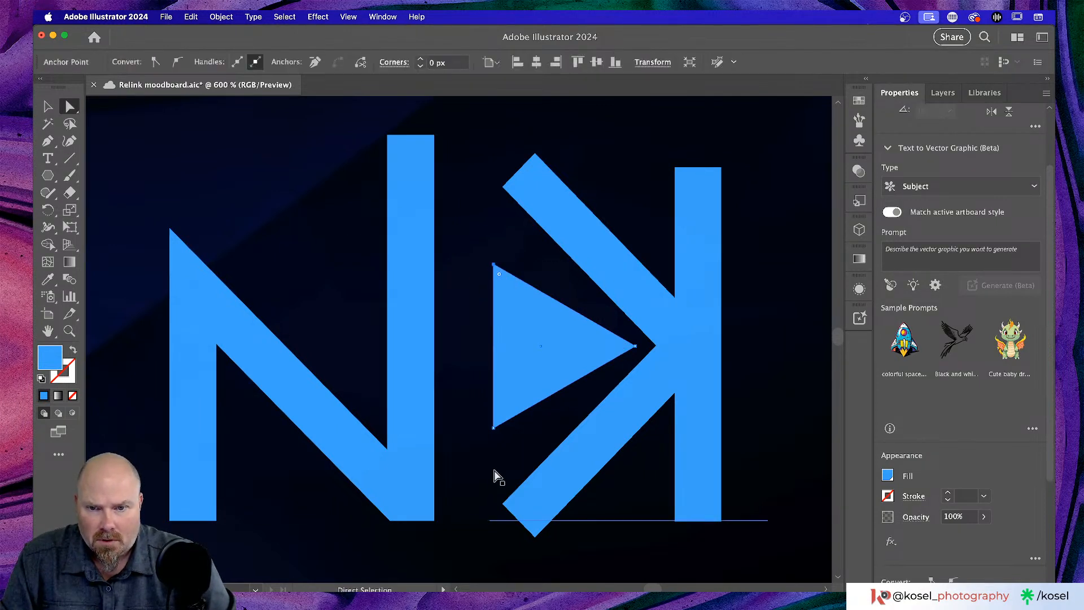
left_click(494, 429, "shift")
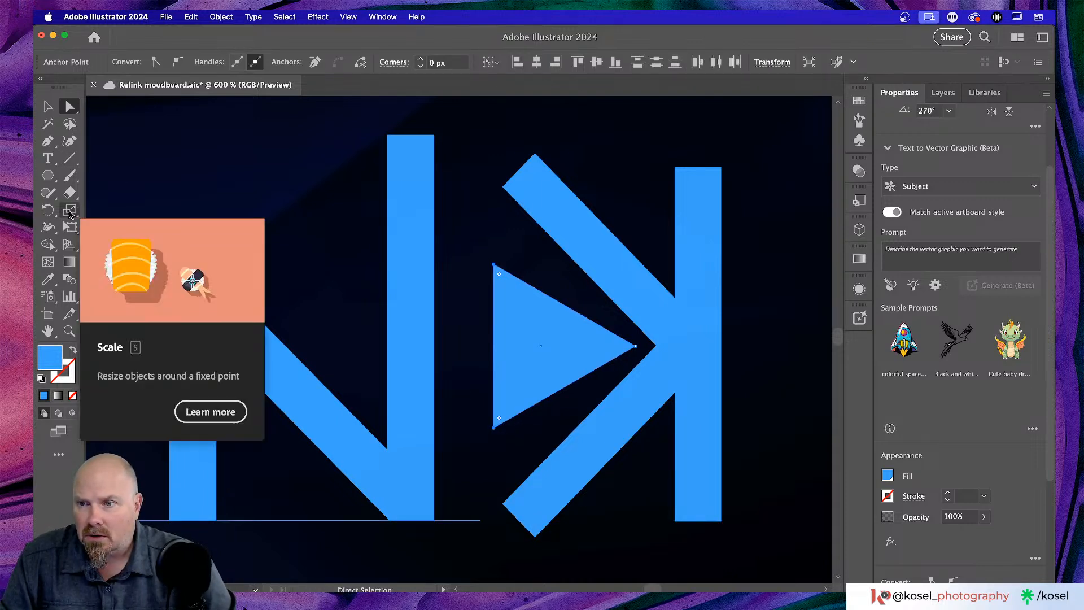
left_click(70, 212)
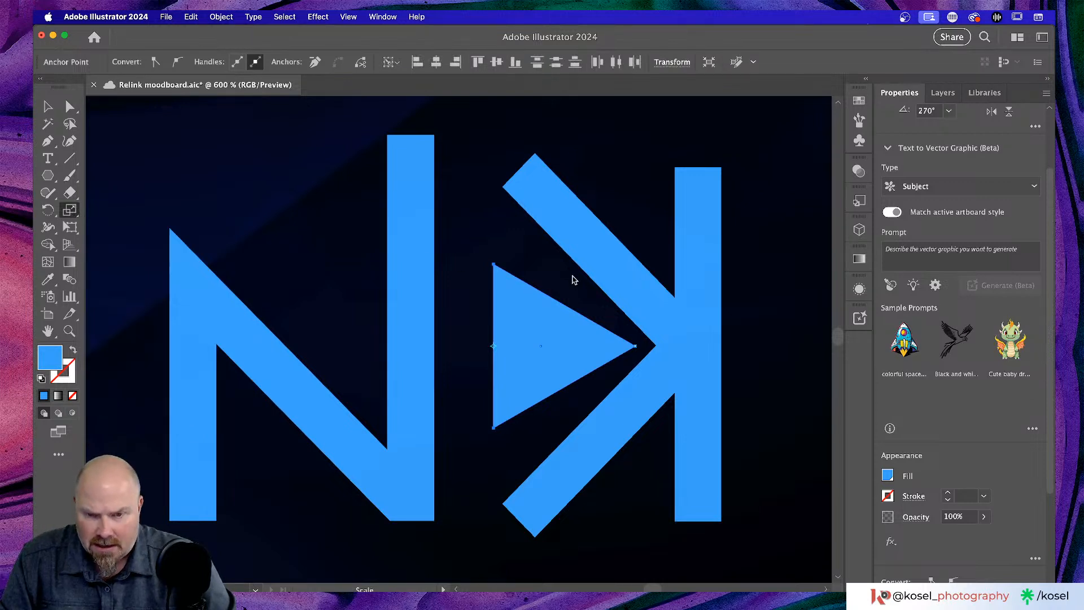
key("super")
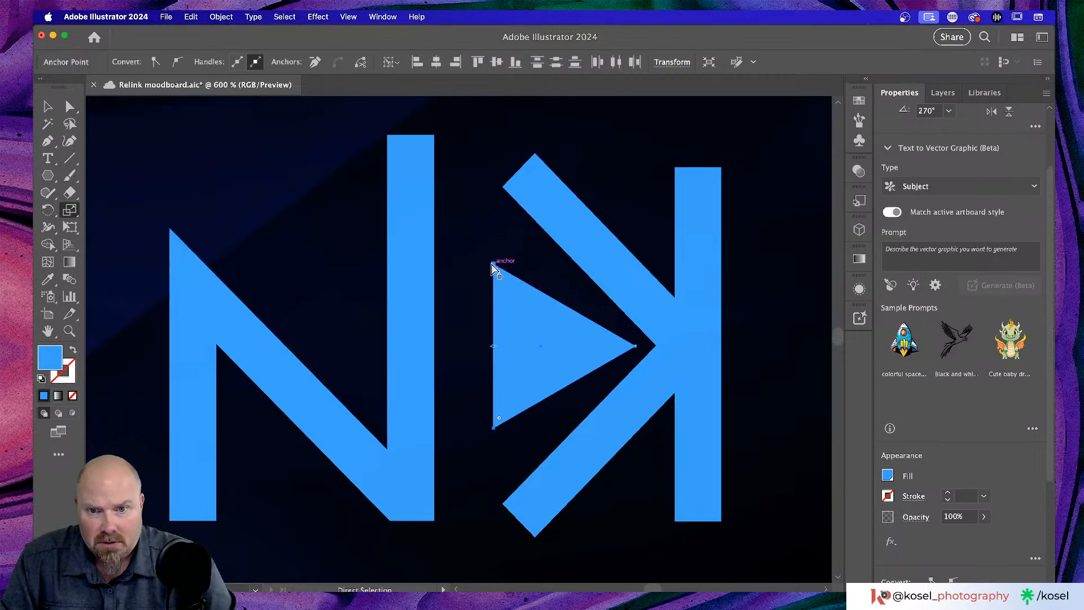
left_click(495, 264, "super")
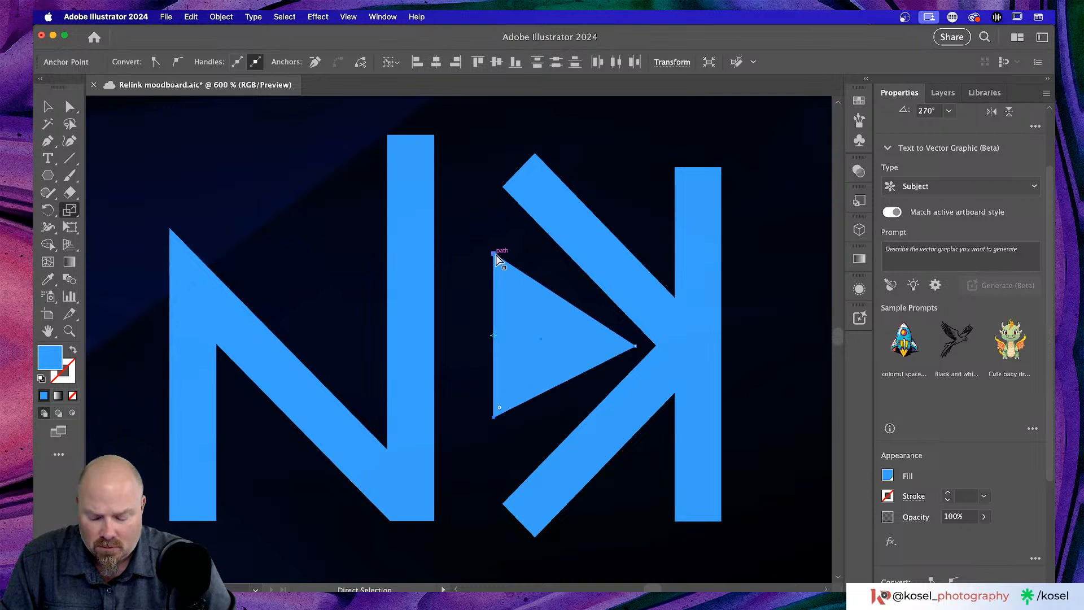
left_click_drag(497, 264, 505, 213)
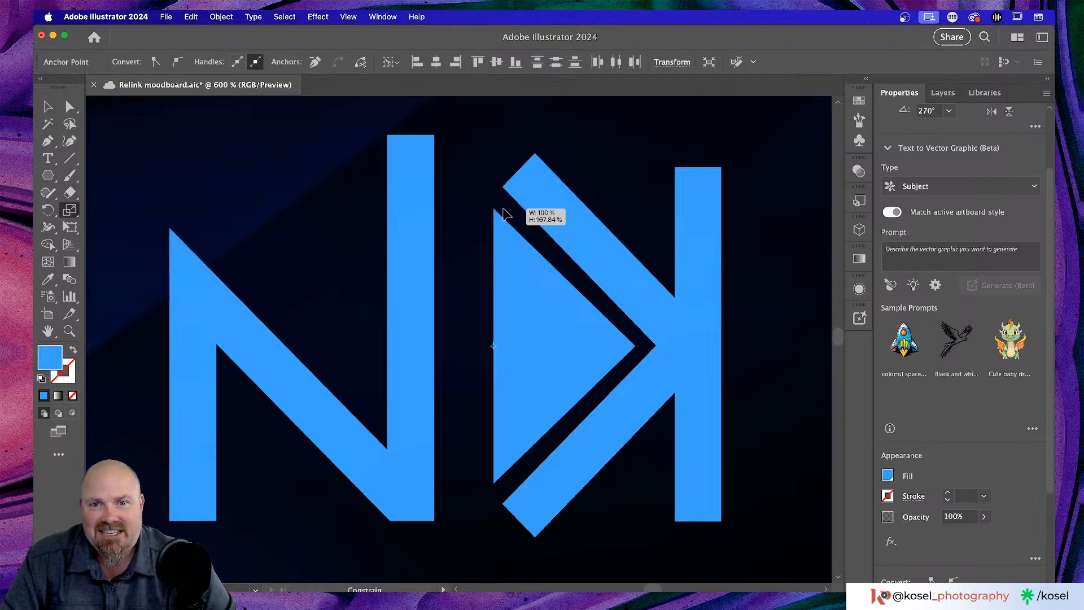
left_click_drag(504, 214, 505, 214)
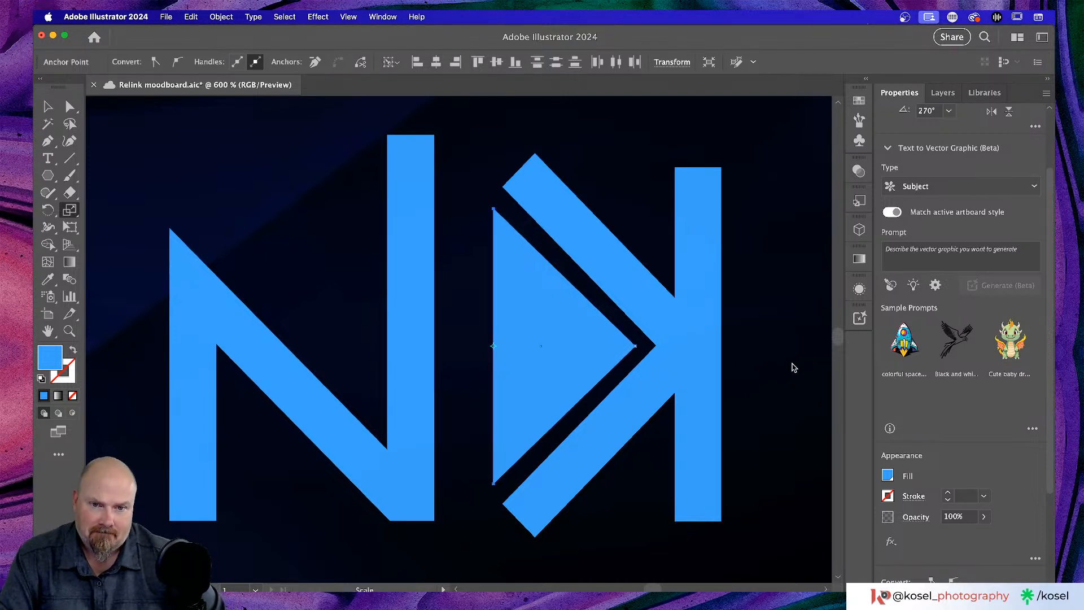
left_click_drag(494, 209, 493, 203)
left_click(494, 203)
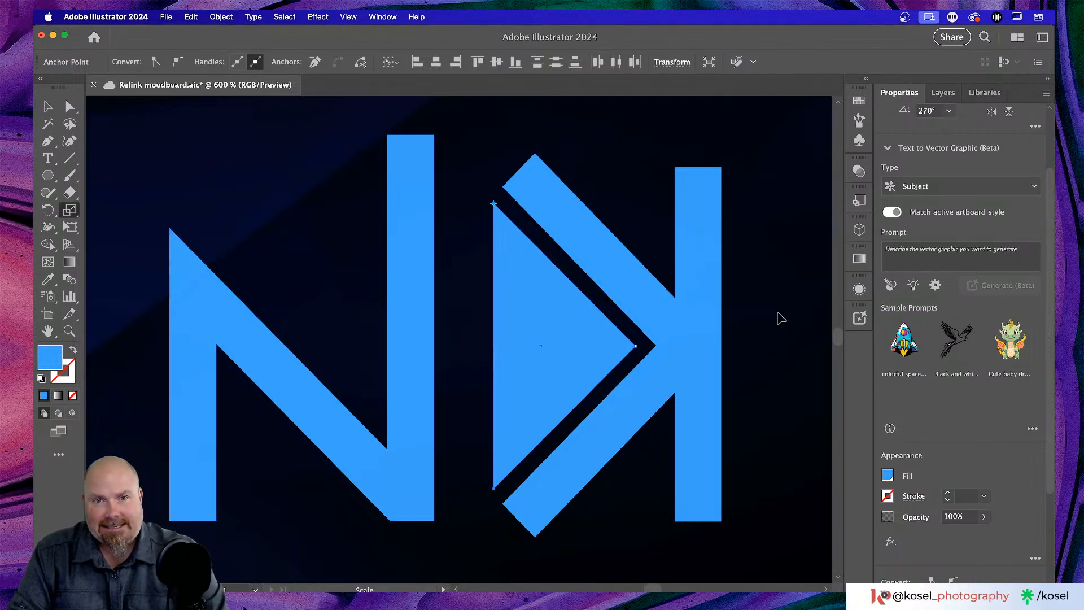
left_click(607, 125)
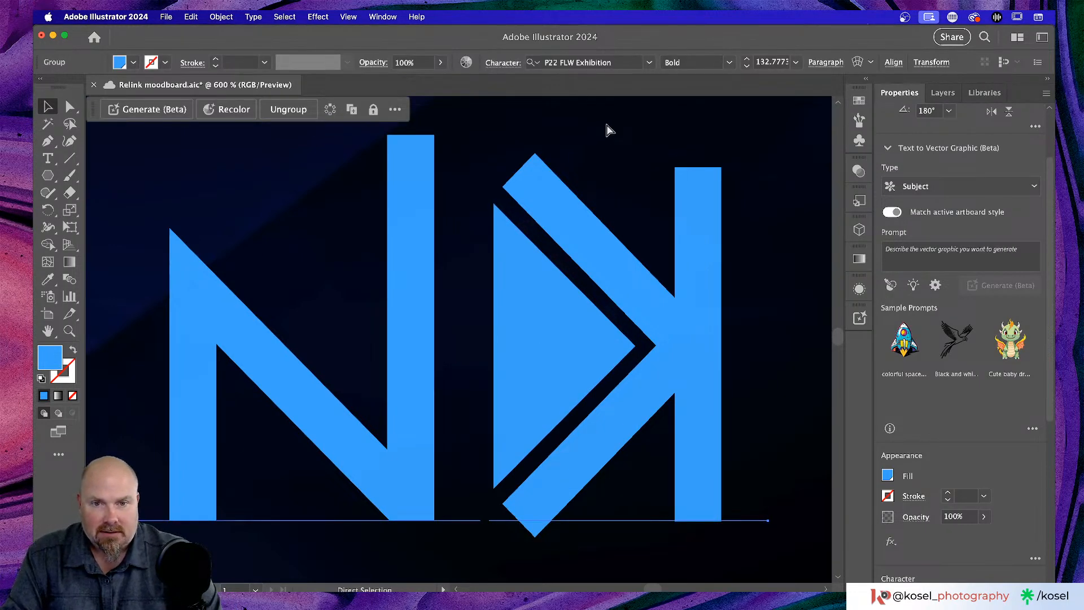
- Zoom out to fit, then to 200%, and frame the RELINK logo with its byline
key("super+0")
key("super+1")
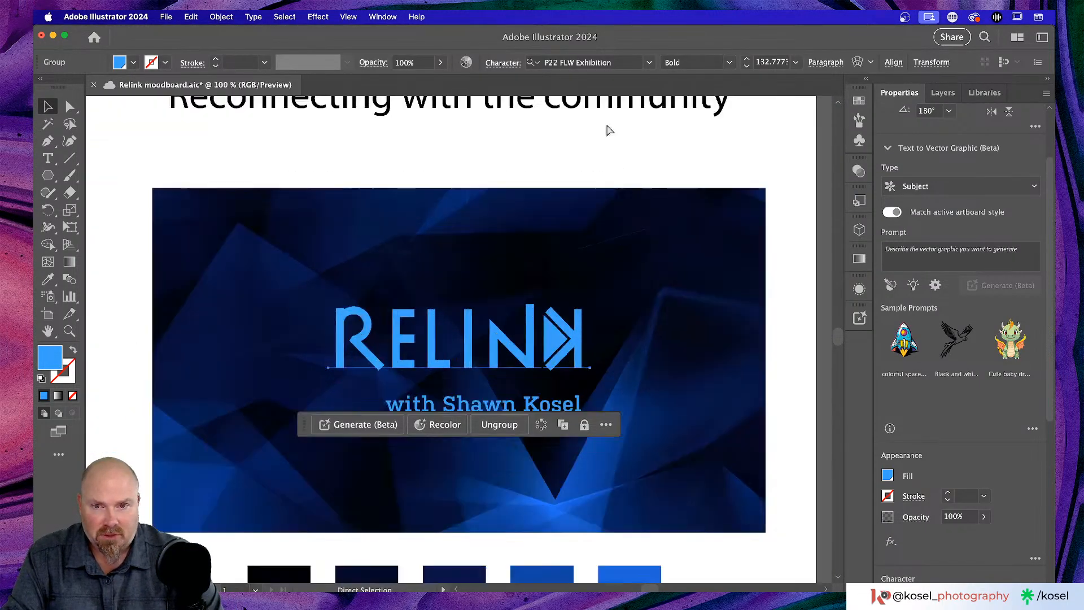
key("super+equal")
key("super+equal")
left_click(594, 165)
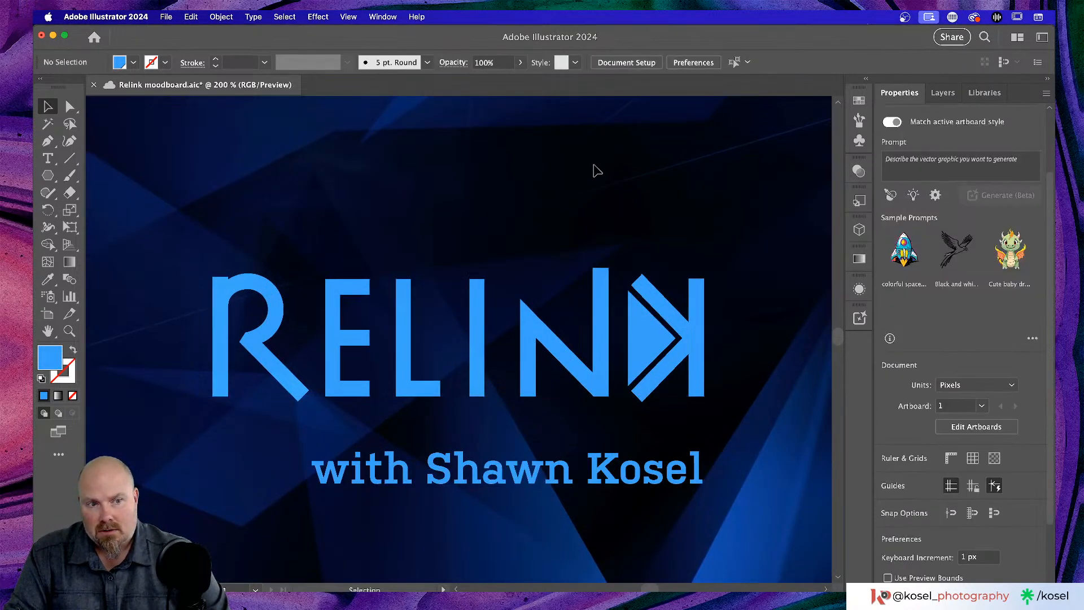
scroll(598, 171, "down", 2)
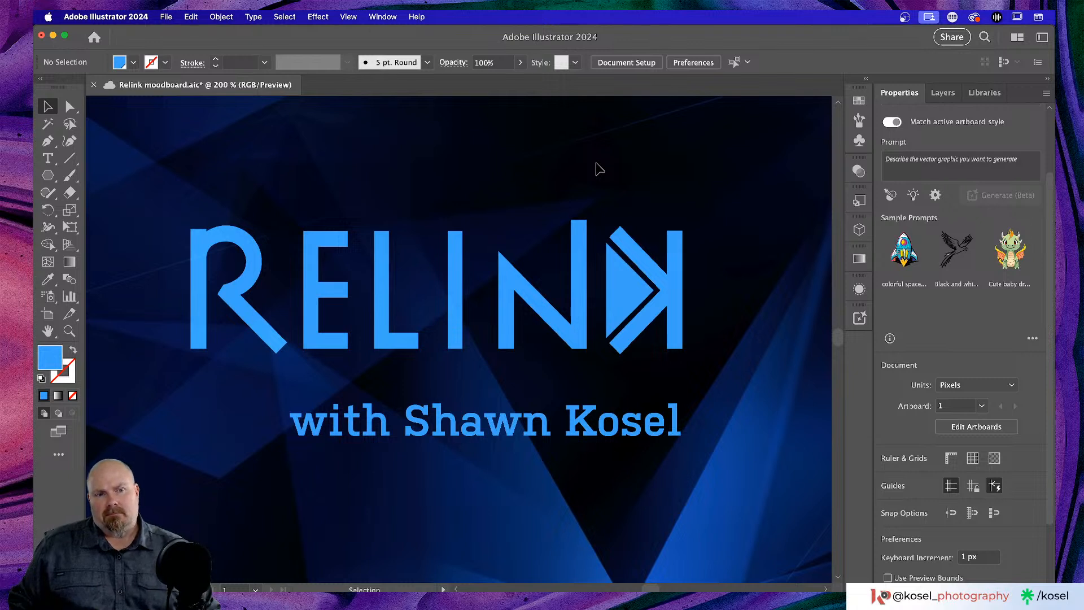
scroll(596, 169, "down", 2)
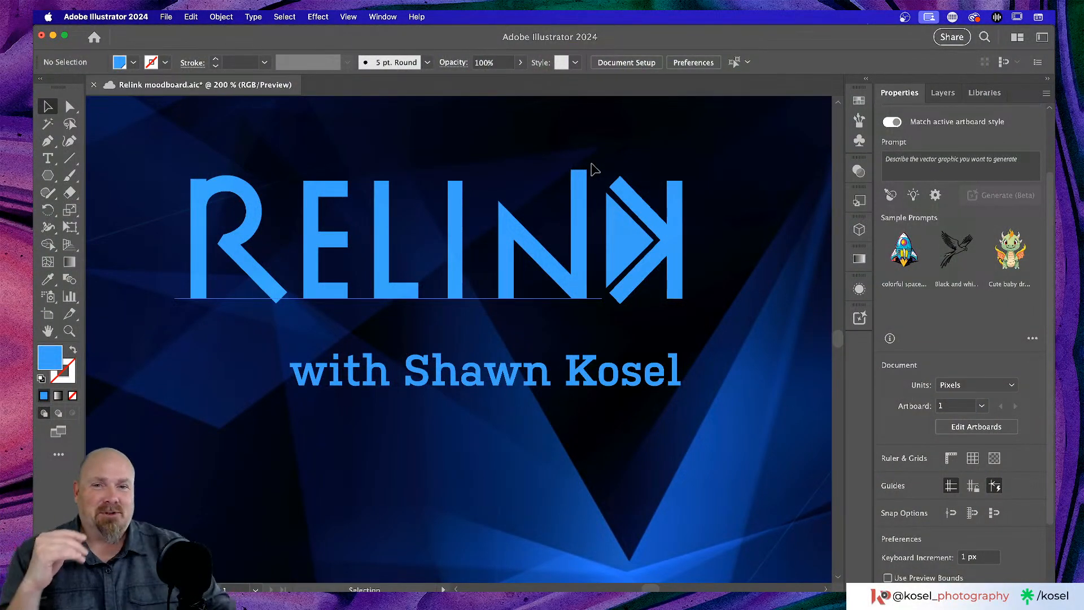
- Fill the triangle inside the K with the darker blue swatch
left_click(616, 228)
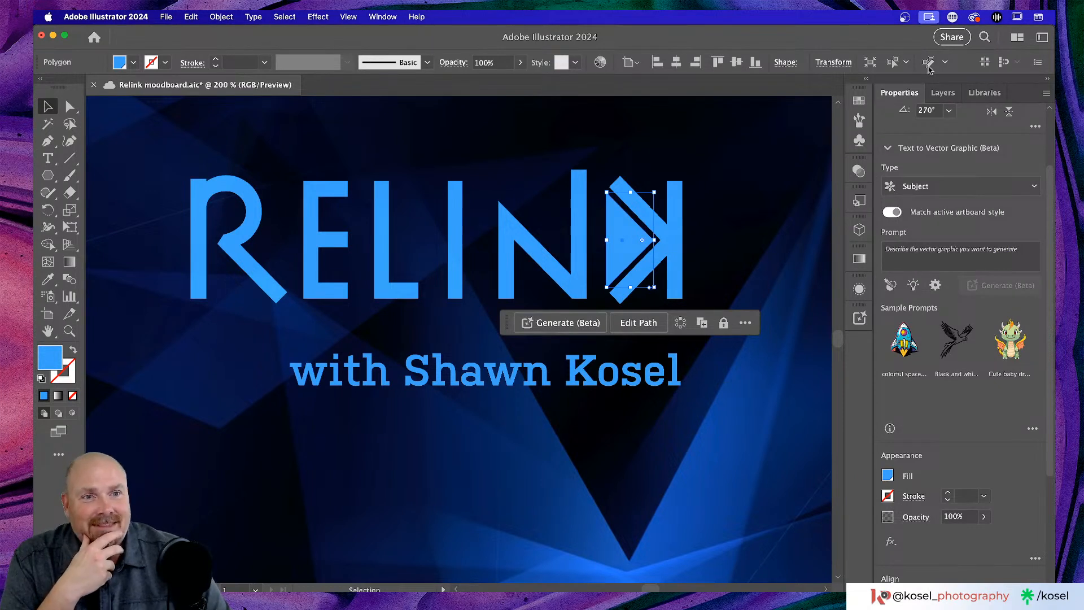
left_click(888, 475)
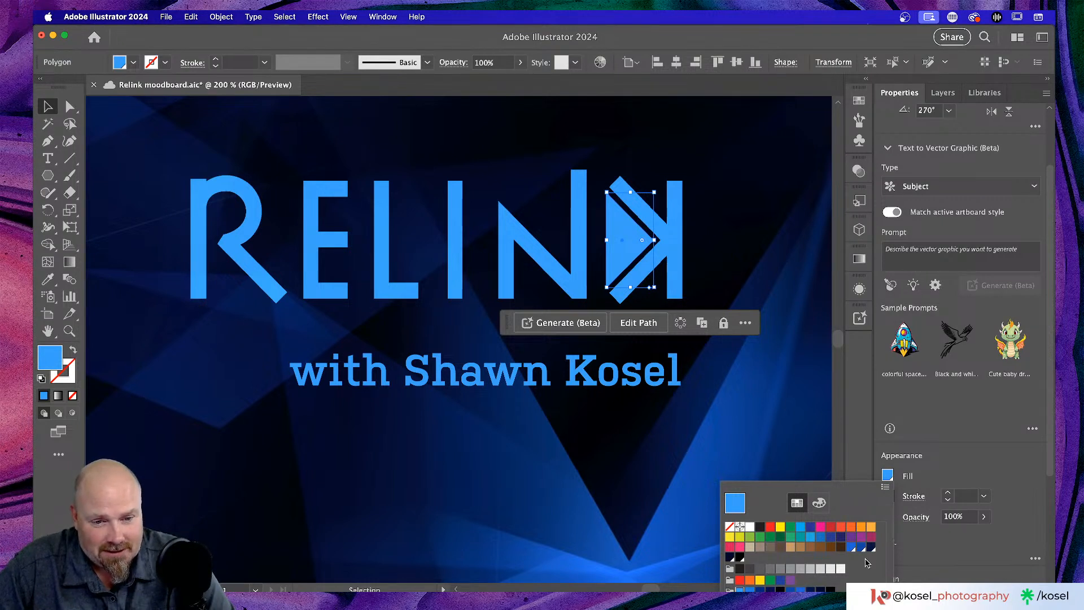
left_click(851, 547)
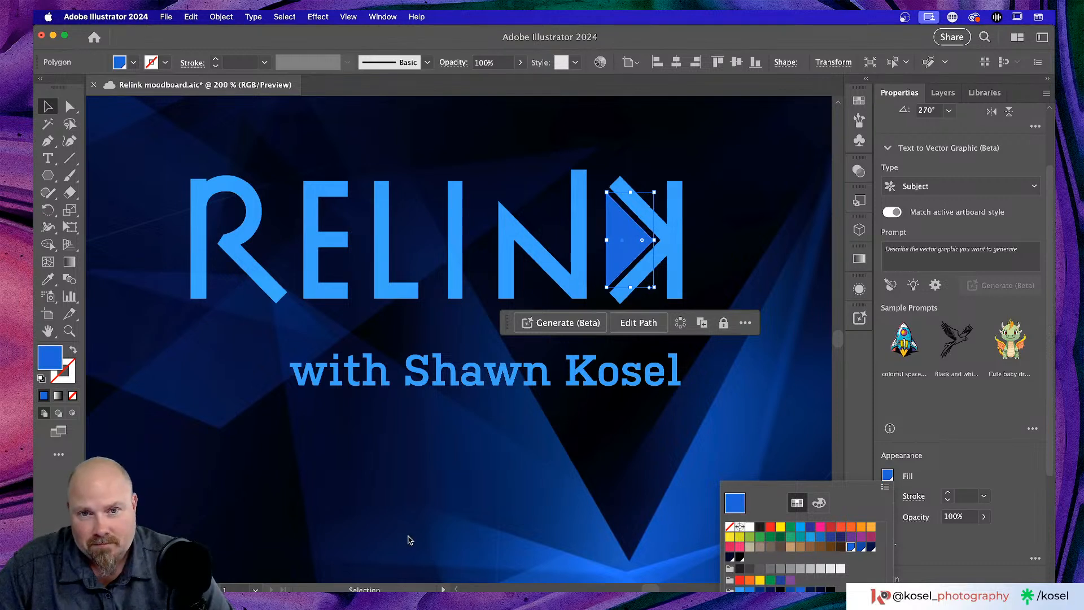
left_click(989, 435)
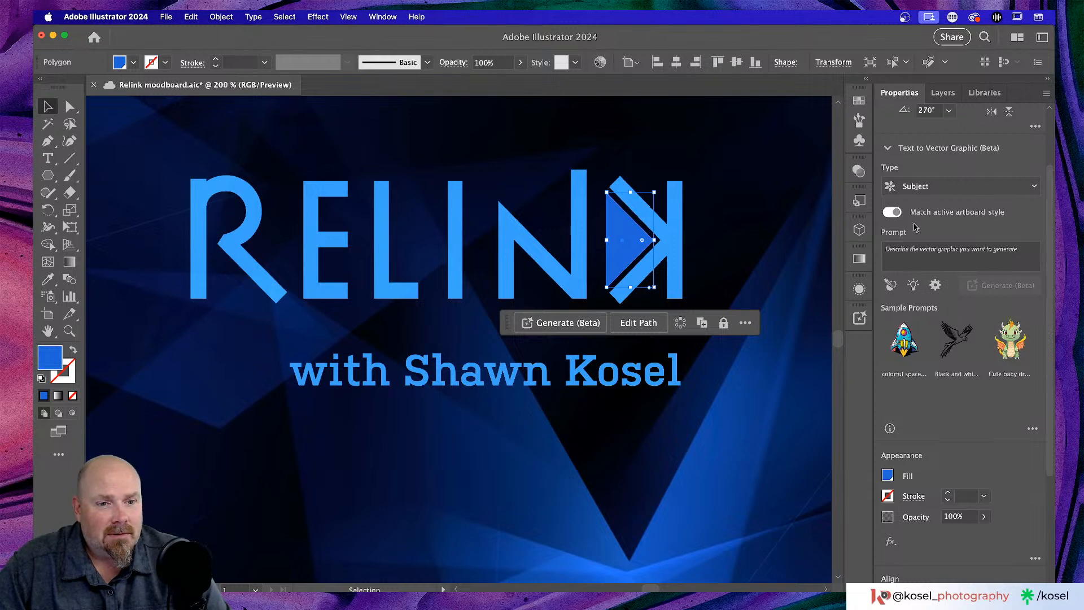
left_click(758, 444)
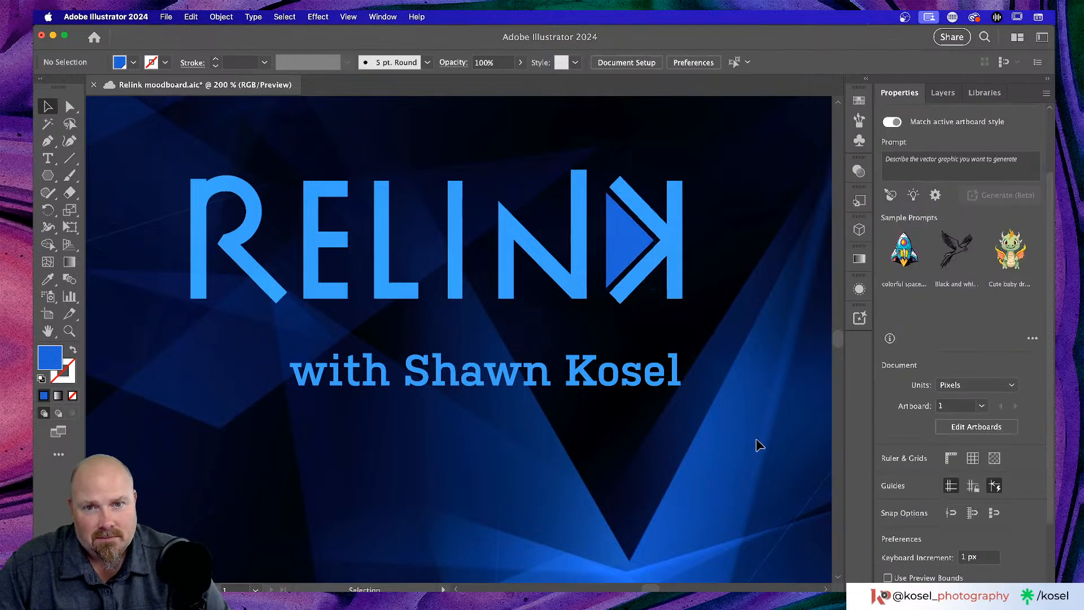
scroll(757, 441, "left", 1)
scroll(757, 440, "up", 2)
scroll(757, 441, "down", 1)
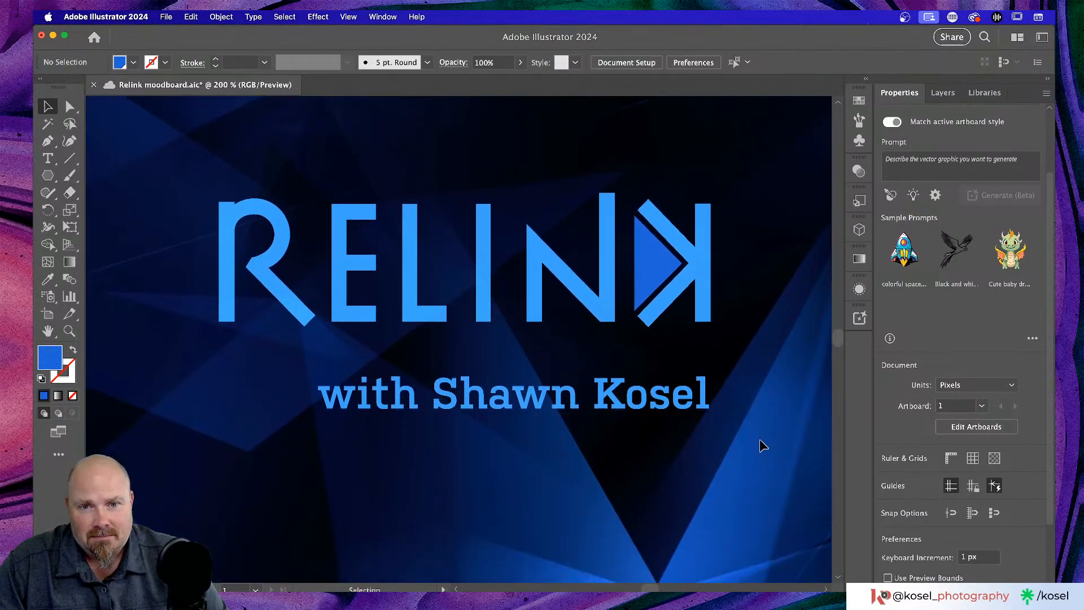
- Give the subtitle text the darker blue fill swatch
left_click(603, 395)
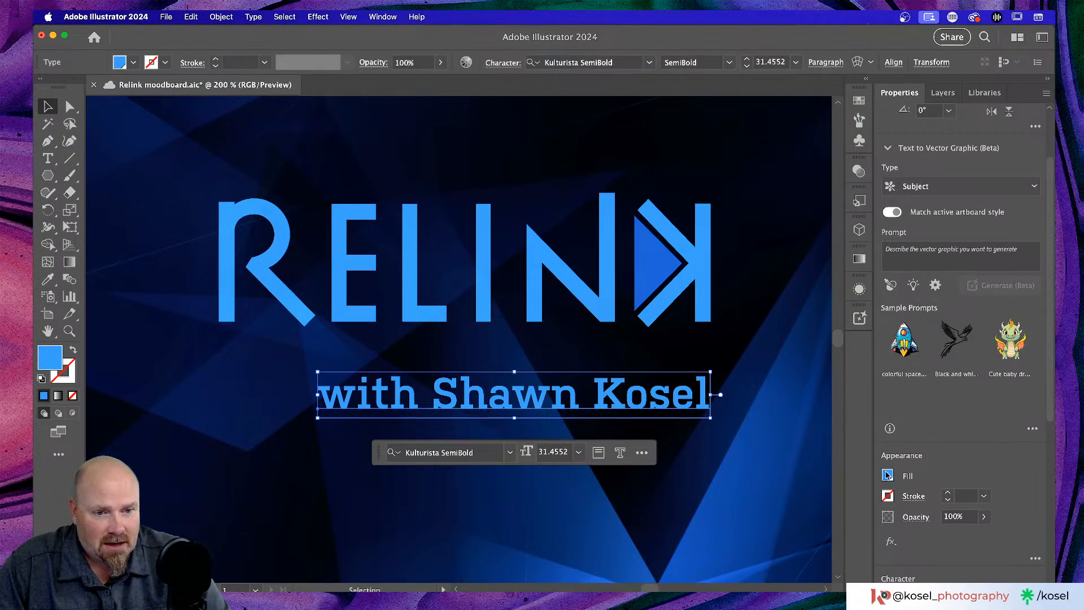
left_click(887, 475)
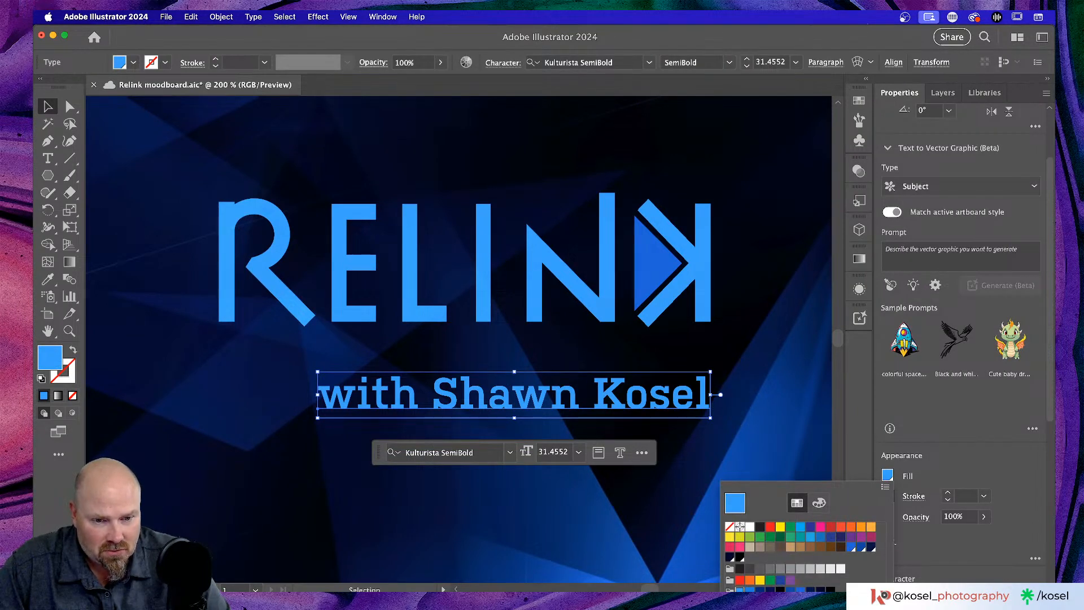
left_click(851, 546)
left_click(542, 522)
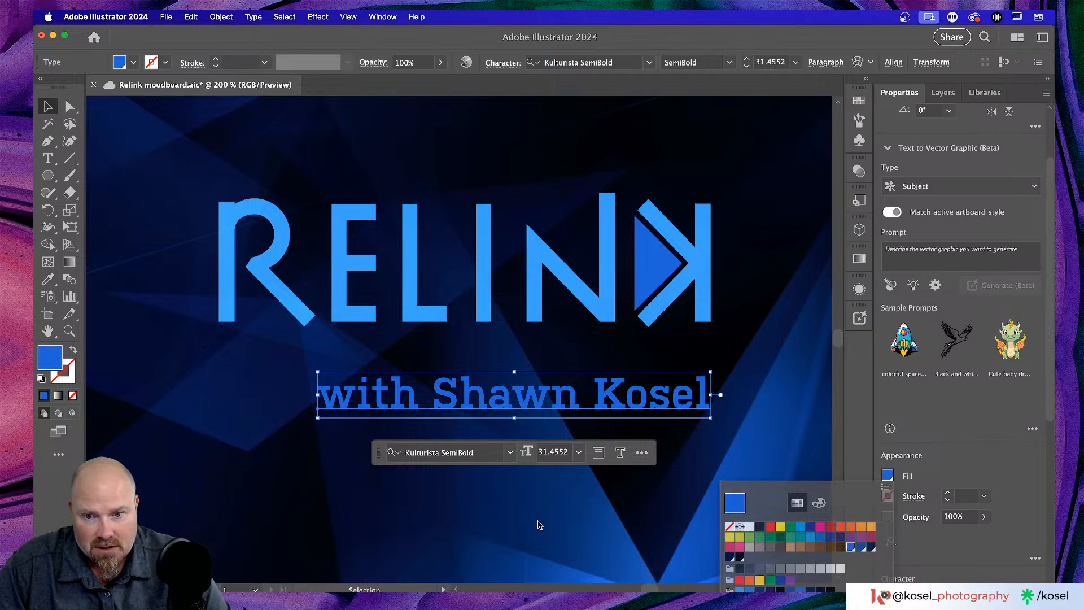
left_click(541, 526)
- Move the subtitle up and left so it sits just beneath RELINK
key("super+minus")
key("super+minus")
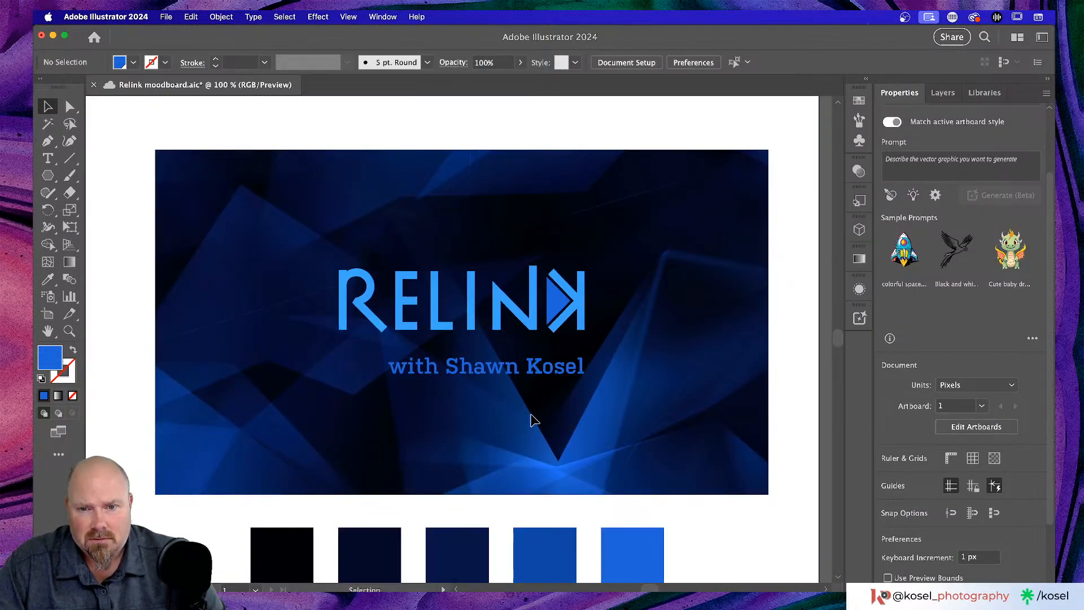
left_click(545, 371)
left_click_drag(551, 376, 504, 366)
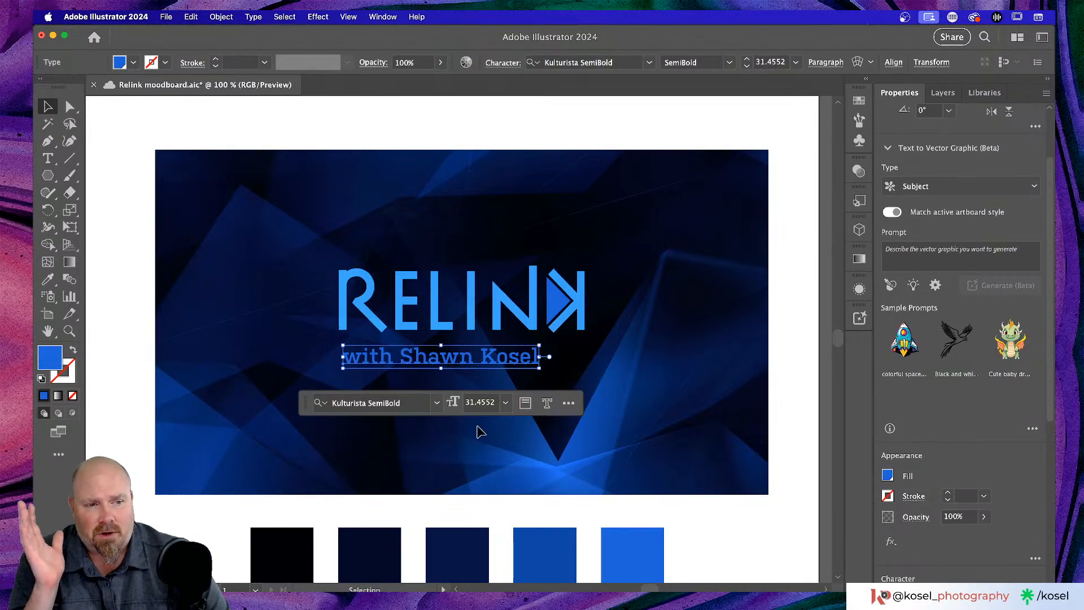
left_click(468, 449)
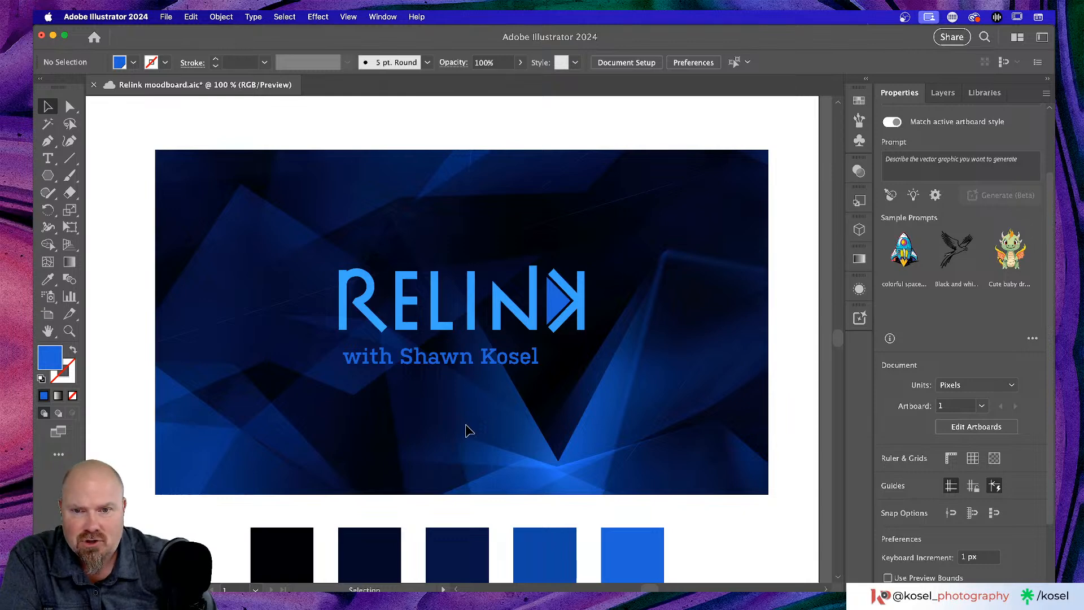
- Inside the logo group, change the RELINK text's kerning from Auto to Optical and nudge it into place
left_click(425, 305)
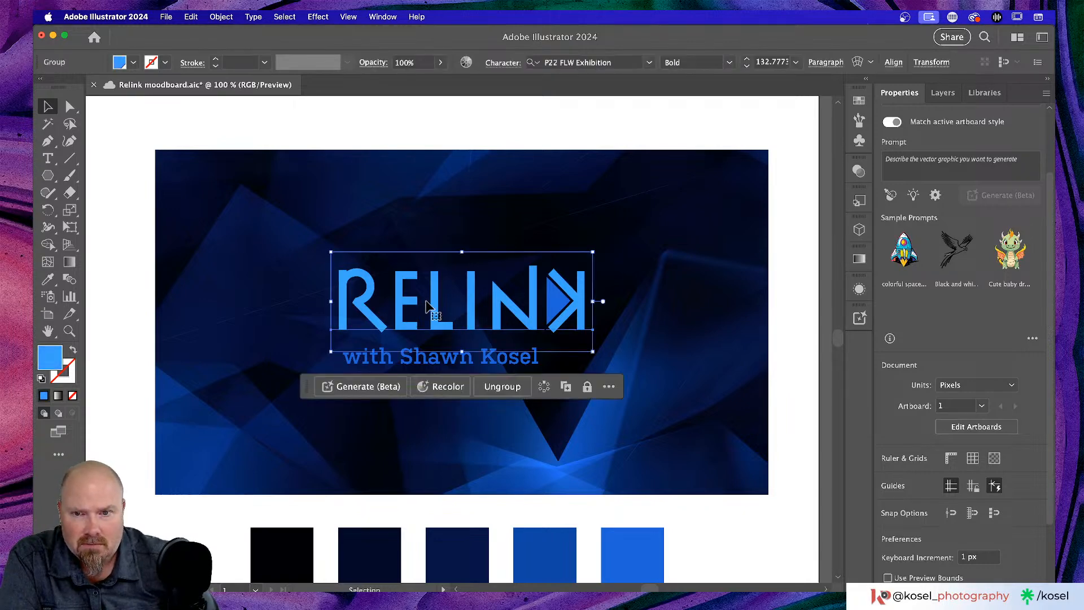
double_click(425, 308)
left_click(433, 304)
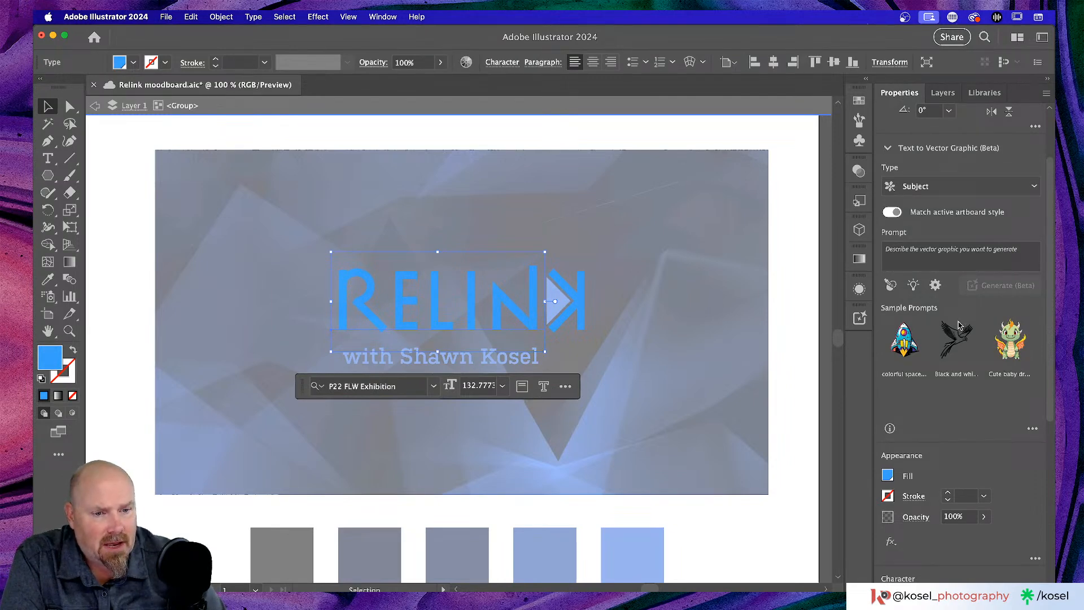
scroll(959, 324, "down", 5)
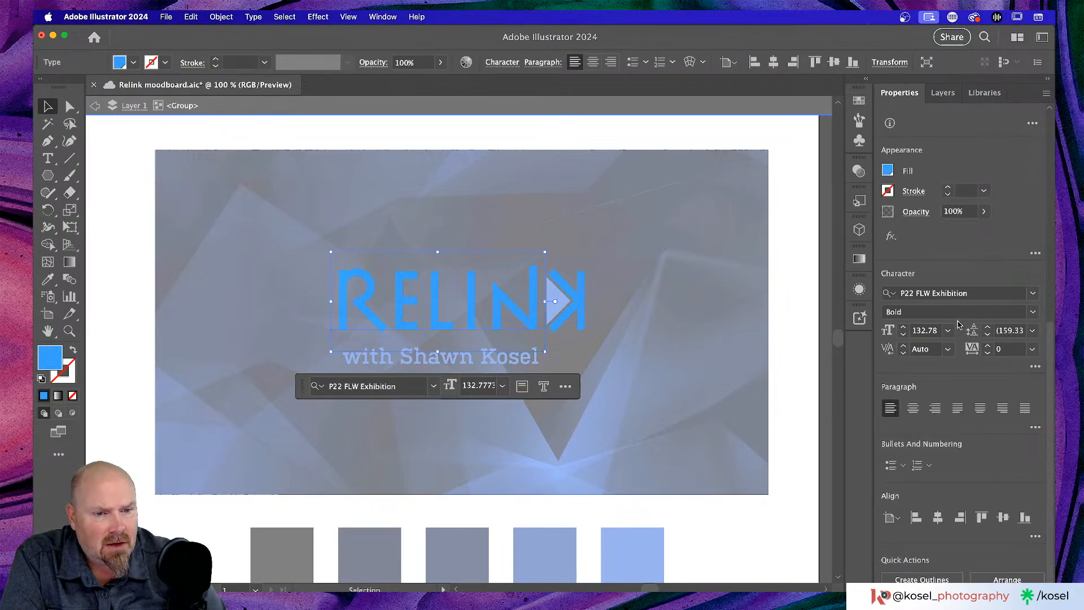
left_click(949, 349)
left_click(974, 380)
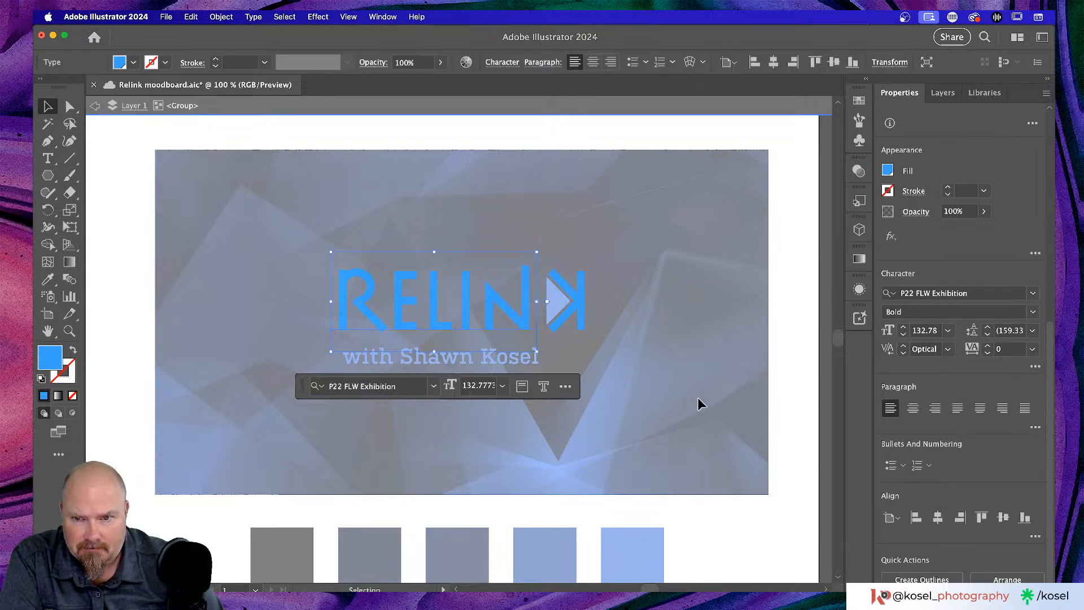
key("Right")
key("Right")
key("Right")
key("Right")
key("Right")
key("Right")
key("Right")
key("Right")
key("Right")
key("Right")
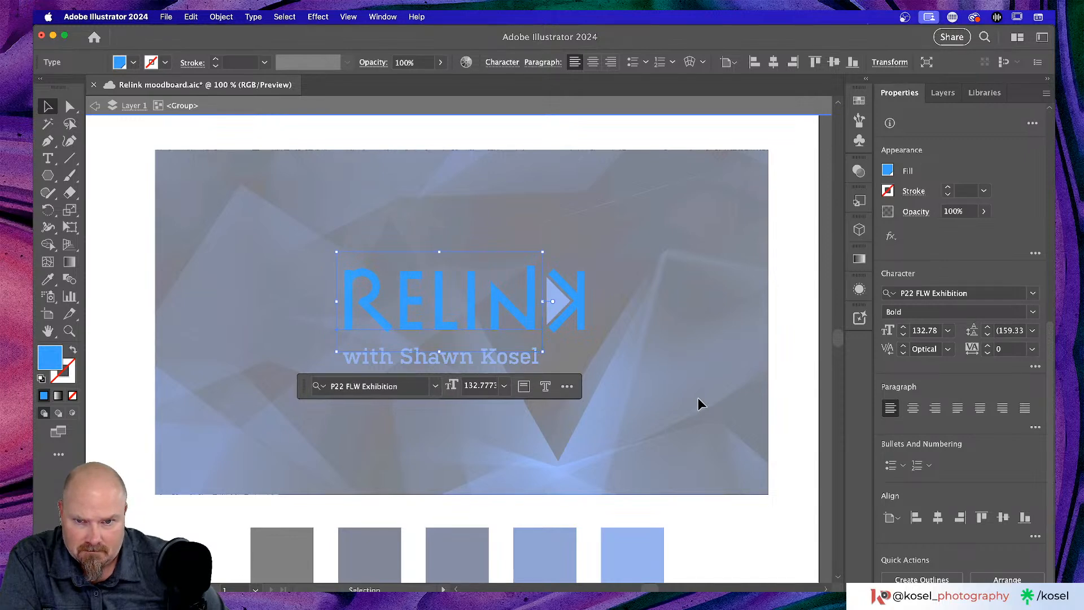
key("Left")
key("Left")
left_click(721, 387)
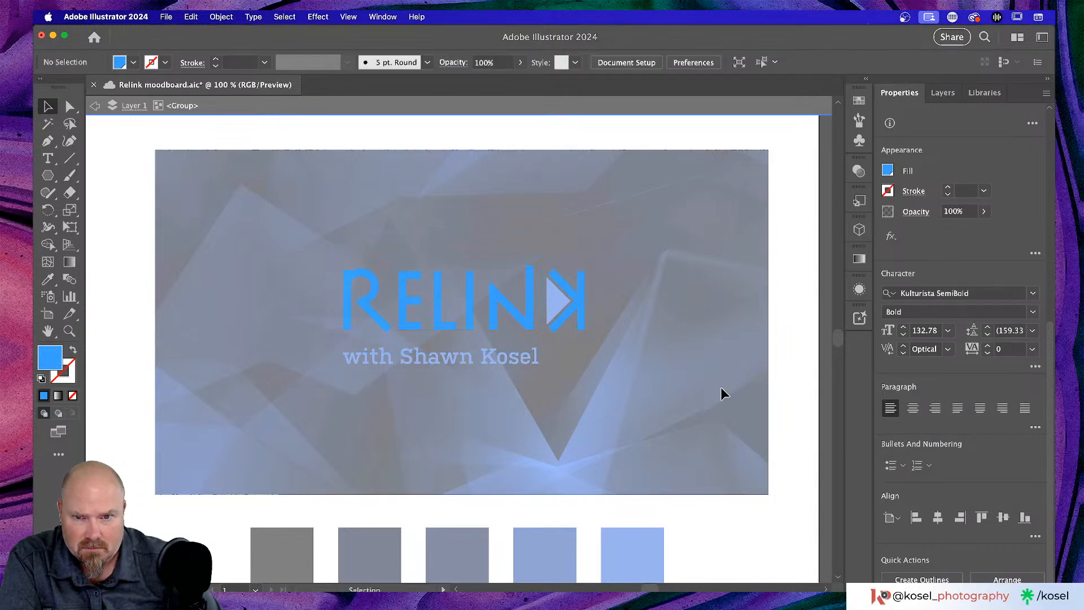
- Exit Isolation Mode by double-clicking outside the logo group
double_click(722, 390)
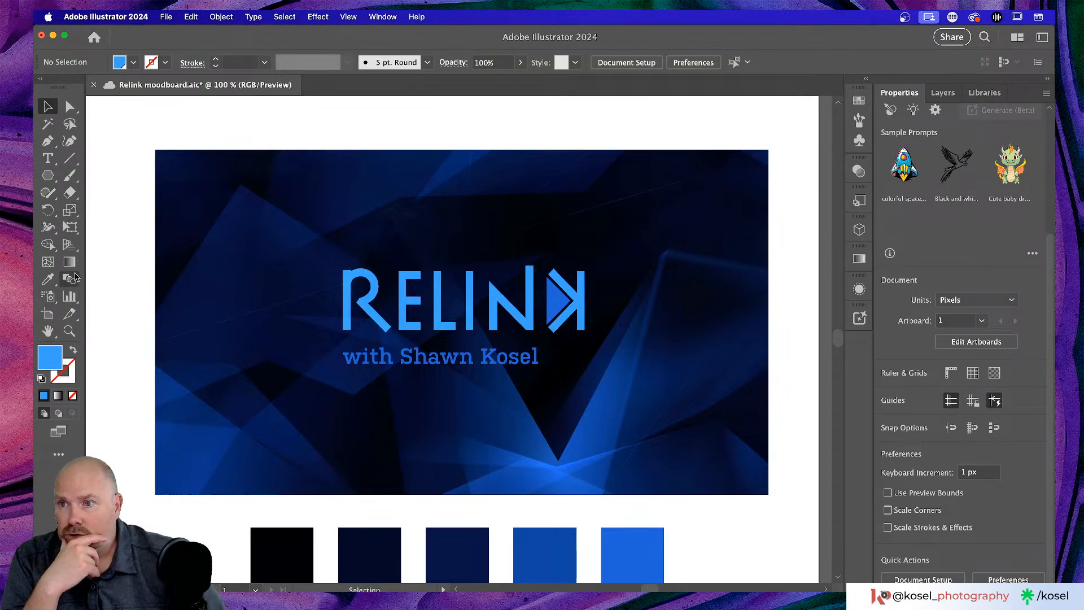
- Zoom in and draw a tall grey rectangle over the top of the E
left_click_drag(48, 175, 91, 186)
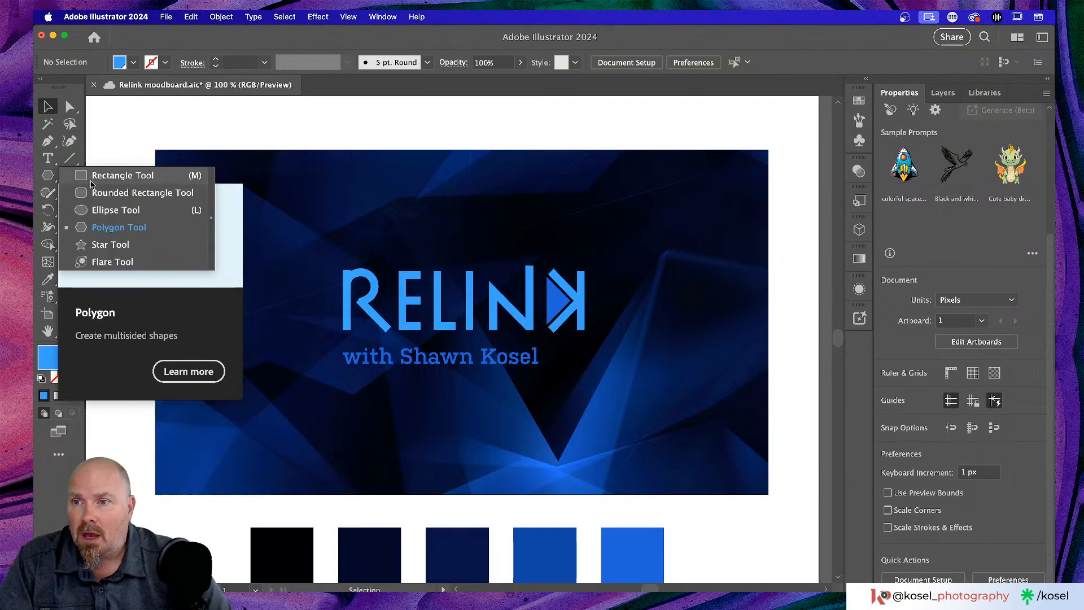
left_click(116, 176)
key("super+equal")
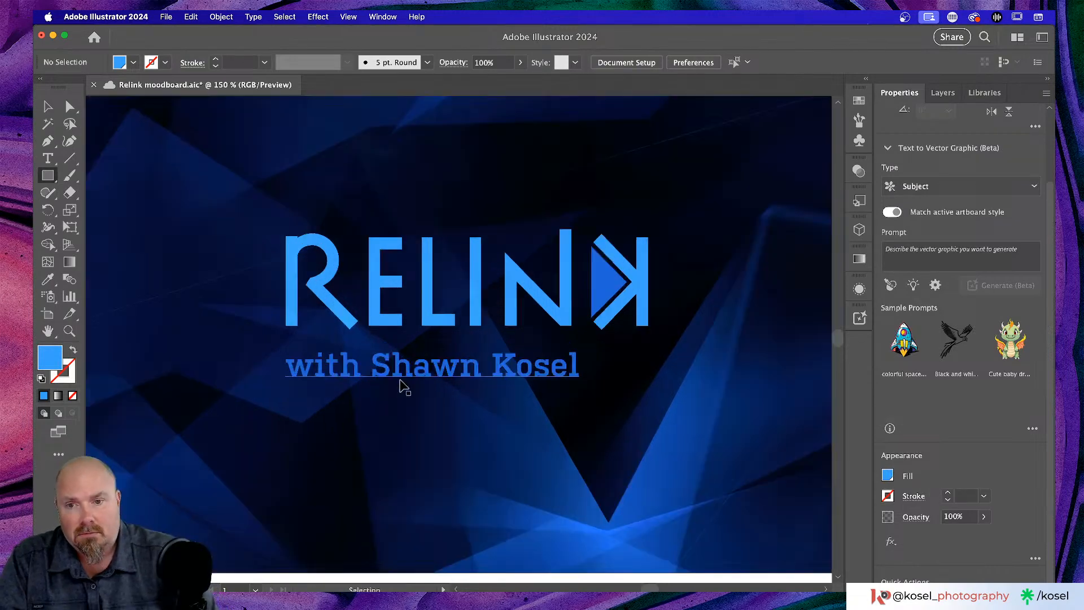
key("super+equal")
key("super+equal")
scroll(355, 334, "up", 3)
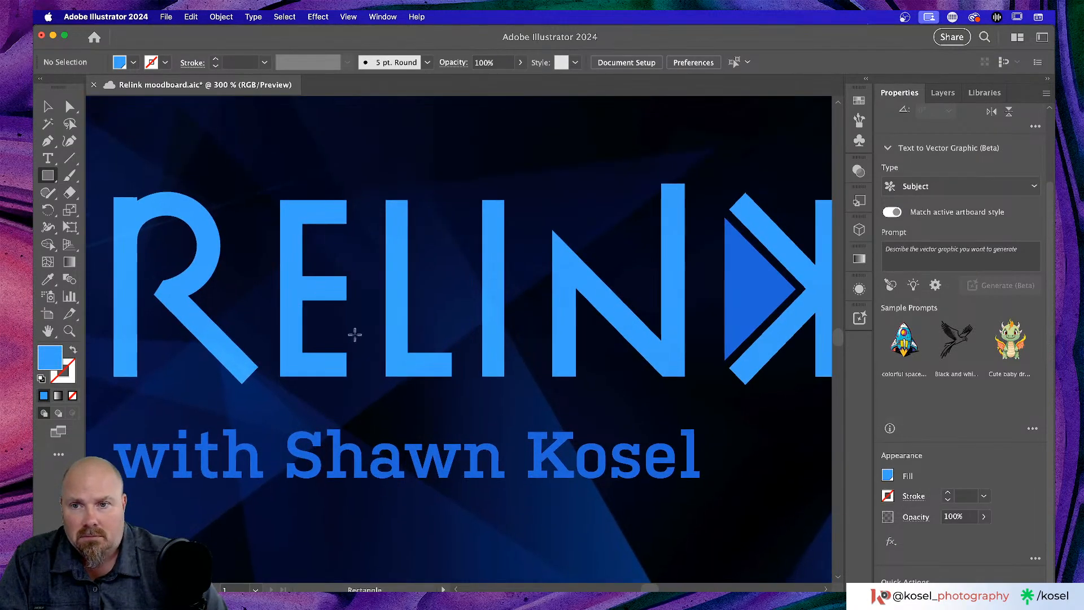
left_click_drag(339, 150, 379, 262)
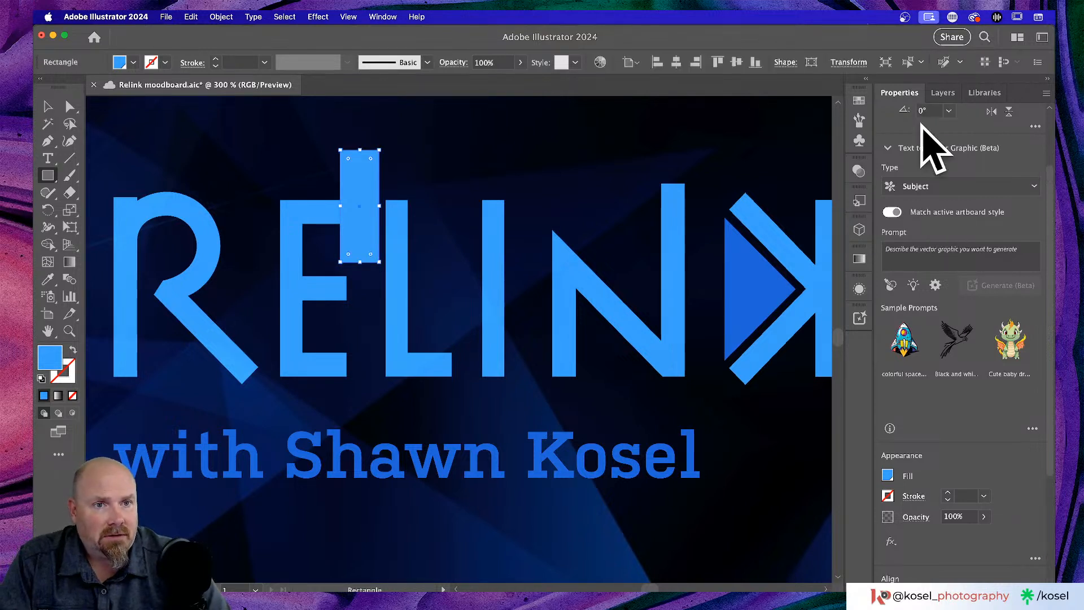
left_click(888, 476)
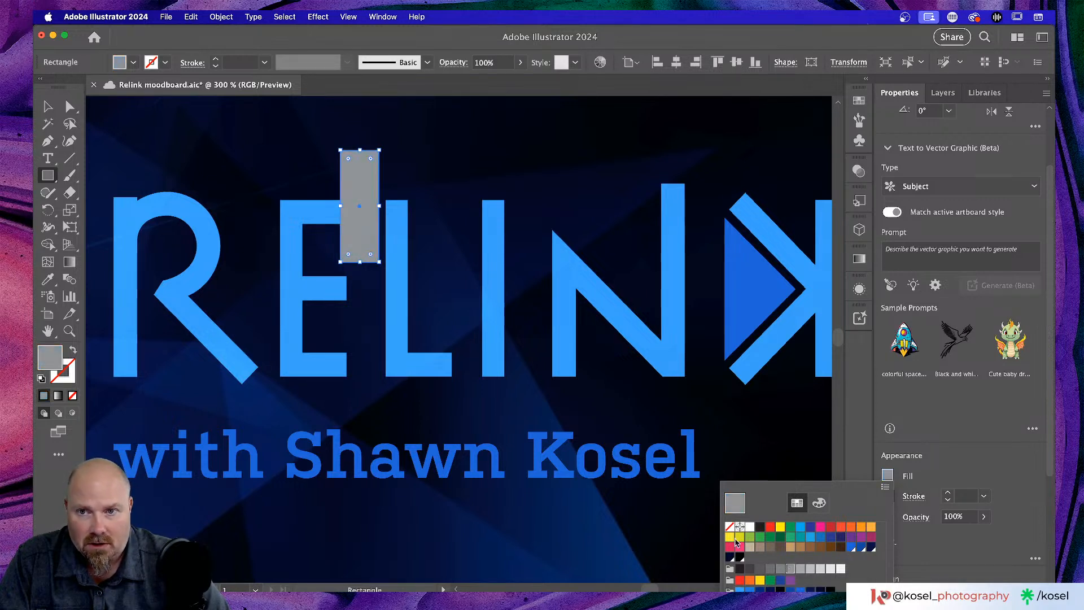
left_click(349, 184)
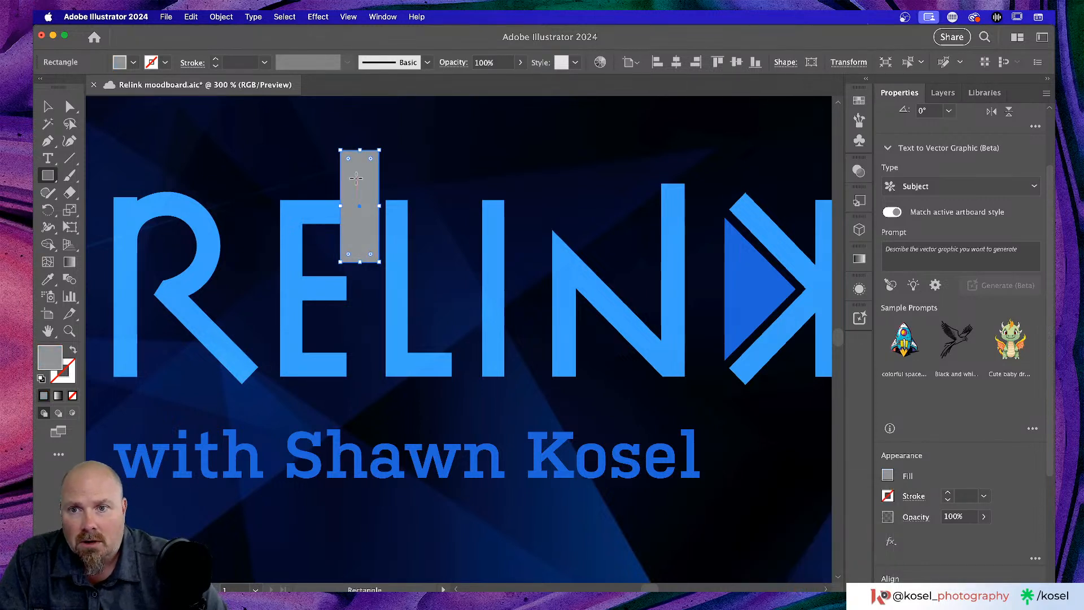
- Nudge the grey rectangle slightly right and save the moodboard
left_click(48, 106)
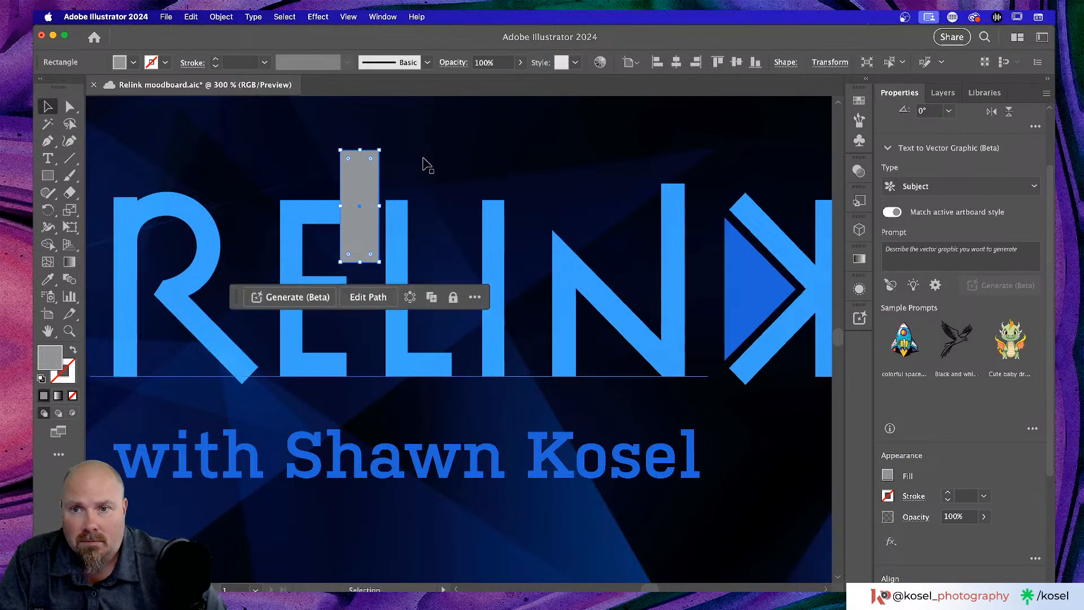
left_click_drag(361, 183, 368, 178)
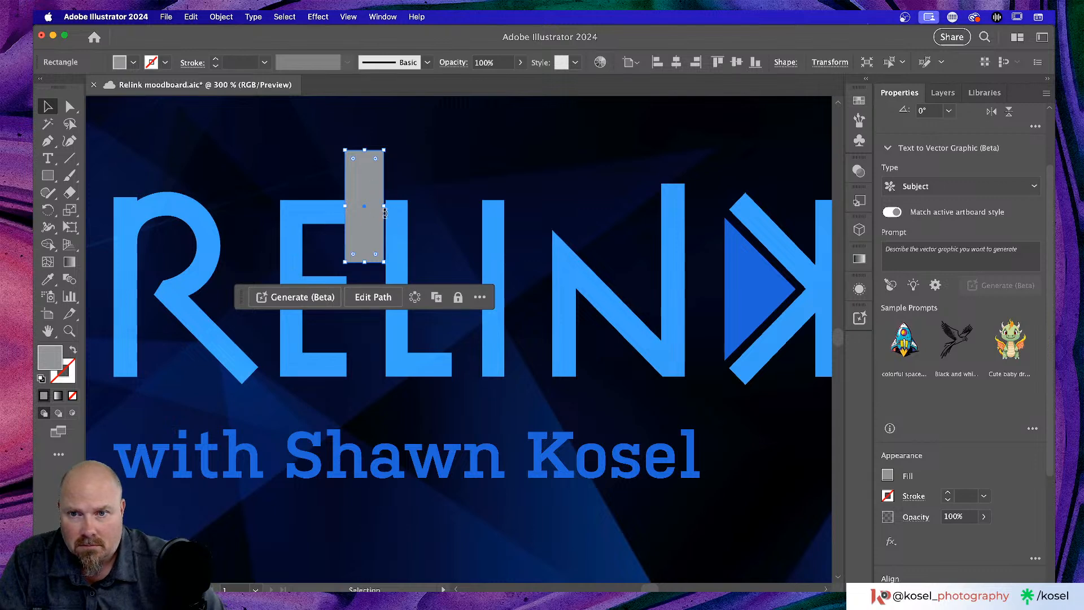
key("super+equal")
key("super+equal")
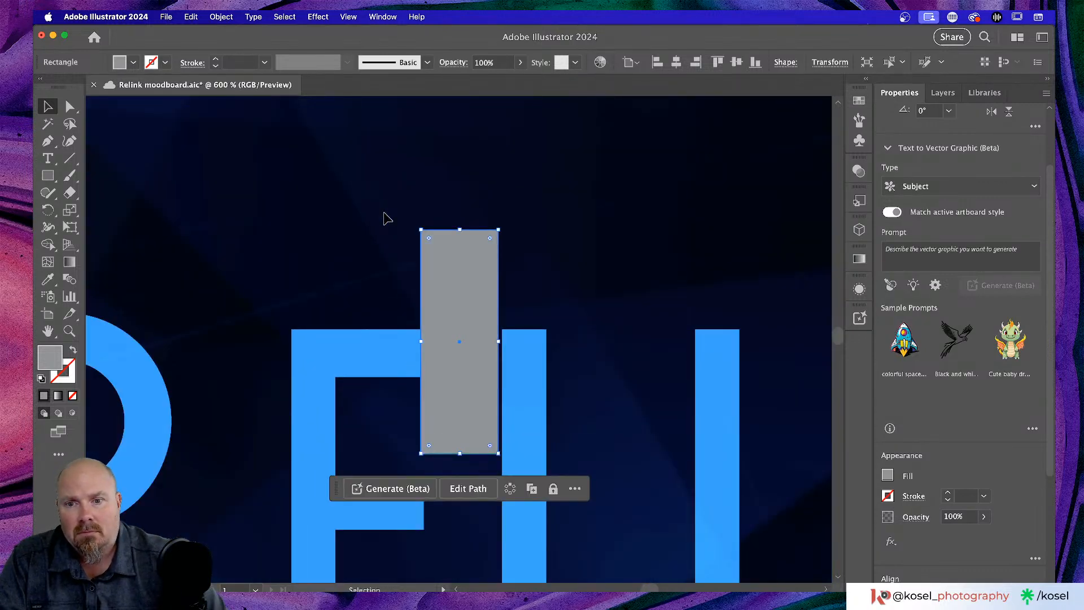
key("super+s")
- Resize the rectangle to about 18.78 × 85.58 px between the E and L, then zoom out
left_click_drag(501, 344, 503, 342)
left_click(644, 203)
scroll(629, 228, "down", 3)
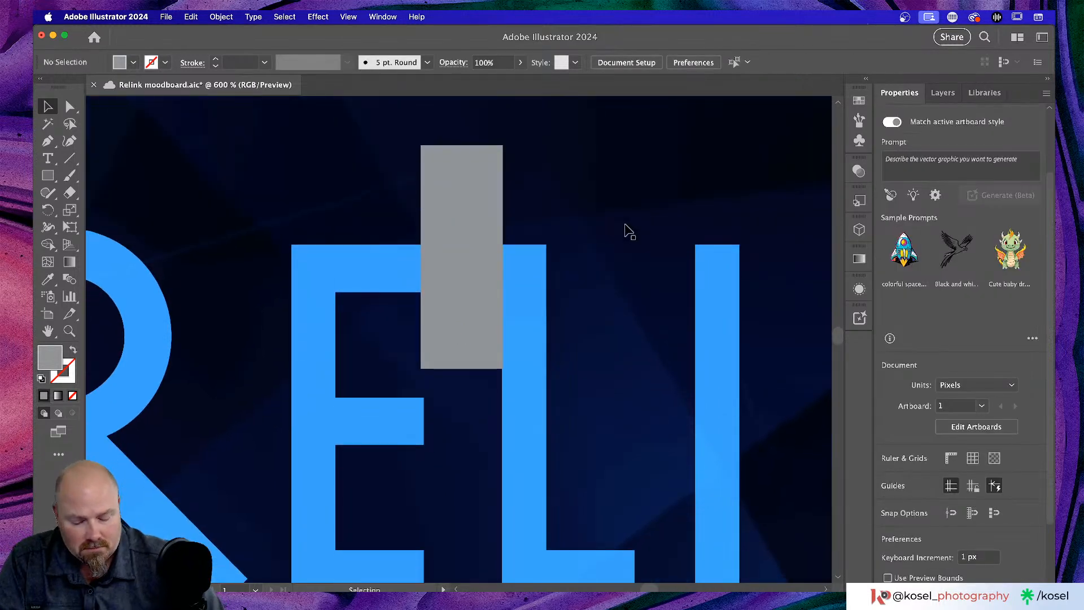
left_click(456, 199)
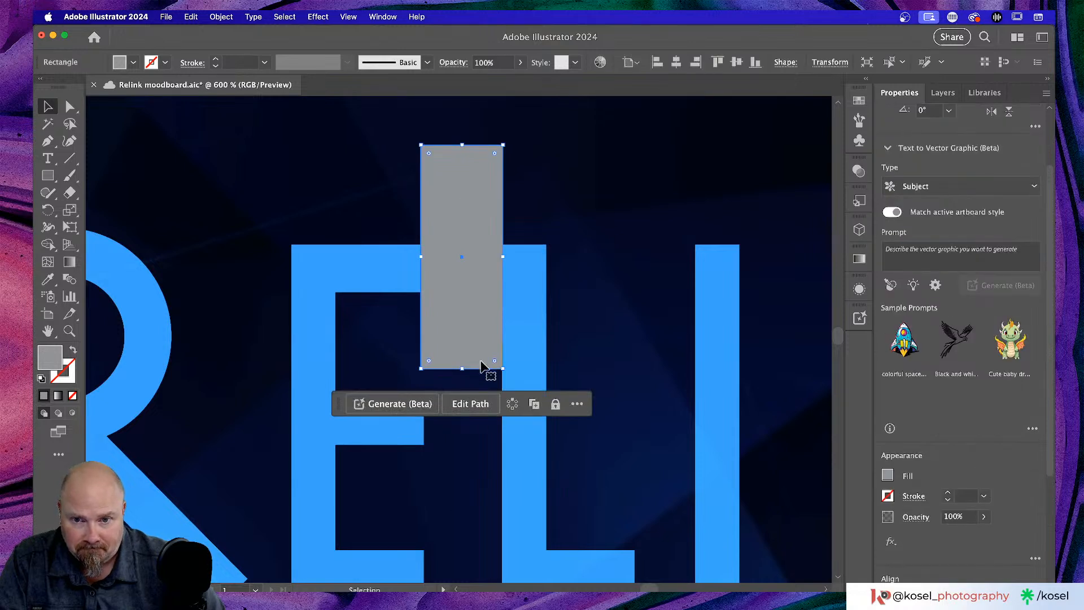
left_click_drag(463, 368, 462, 499)
left_click_drag(421, 323, 424, 322)
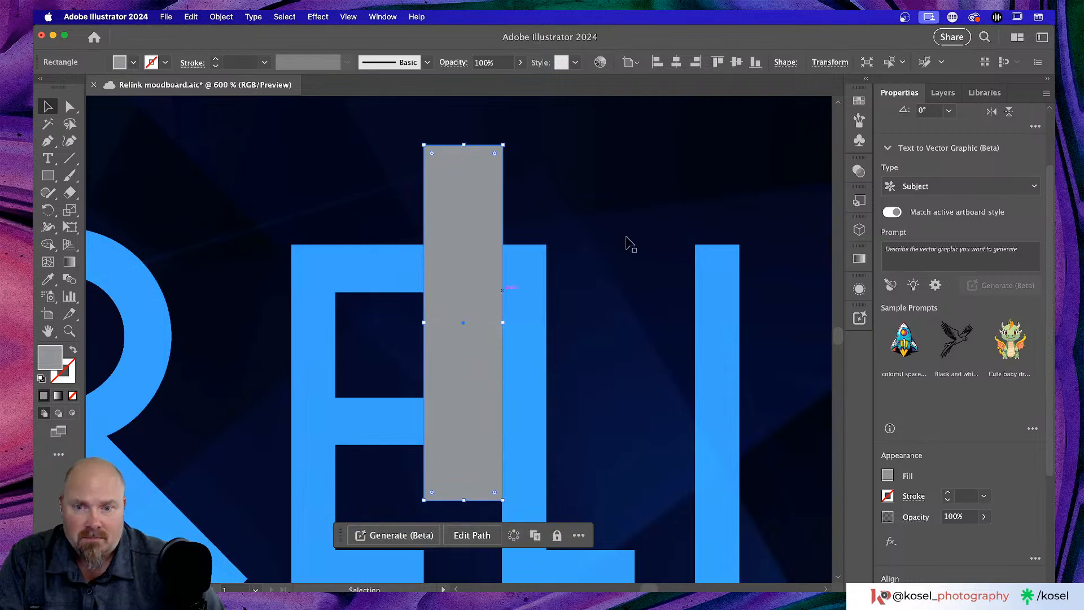
key("super+minus")
key("super+minus")
key("super+minus")
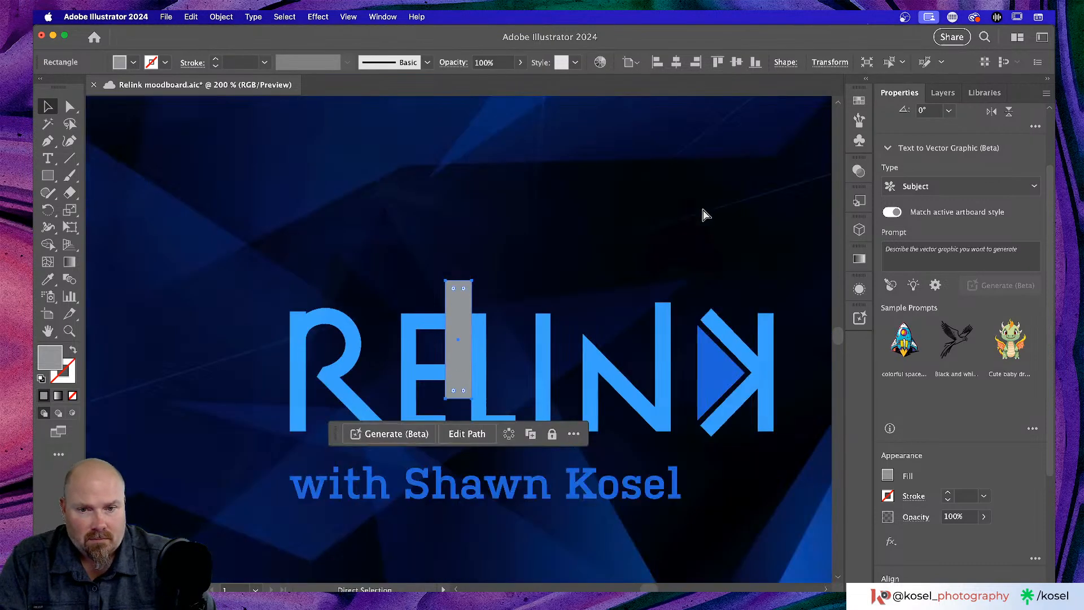
- Rotate the grey bar horizontal, place it above the byline and widen it across RELINK
left_click_drag(453, 307, 154, 279)
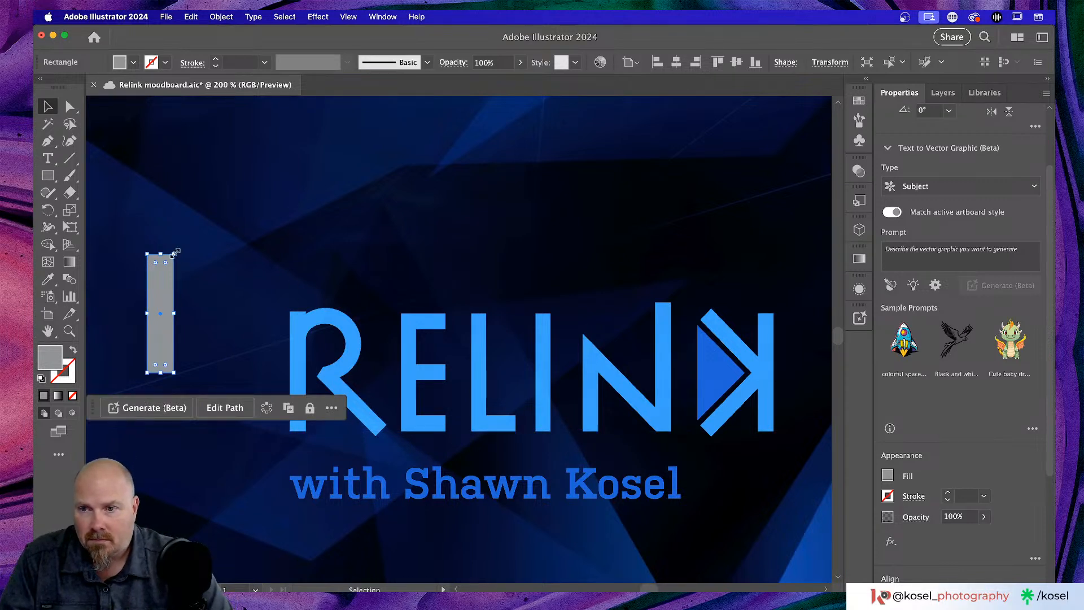
left_click_drag(180, 253, 250, 319)
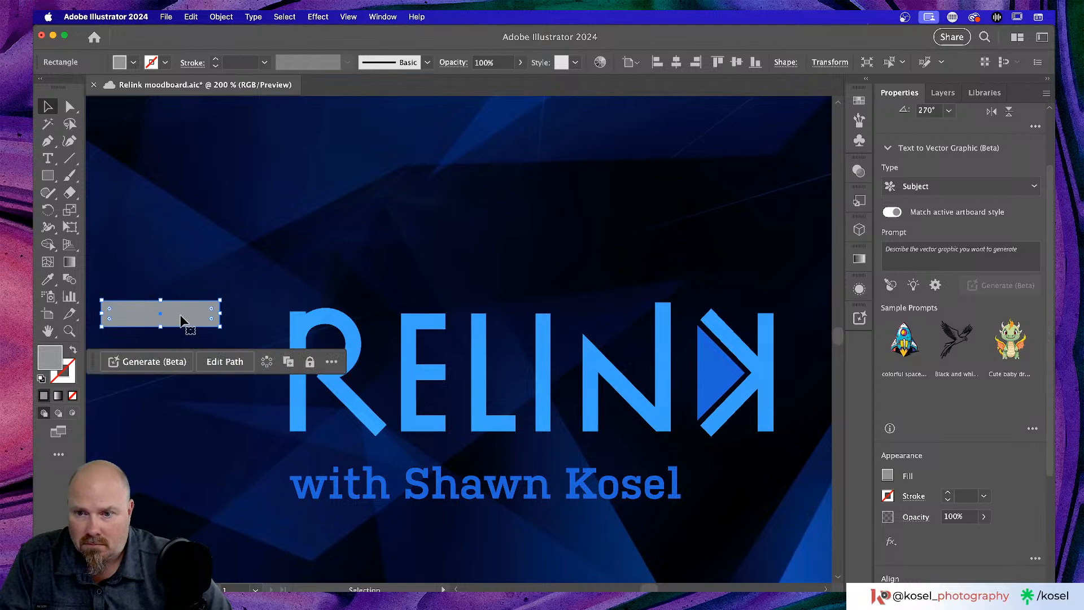
left_click_drag(182, 316, 371, 452)
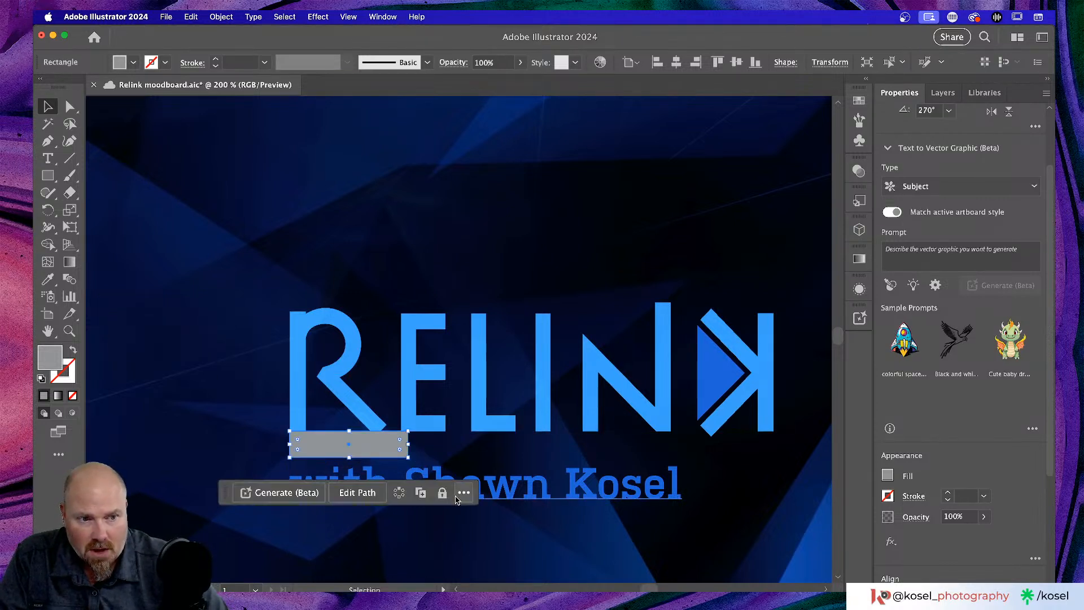
left_click(584, 495)
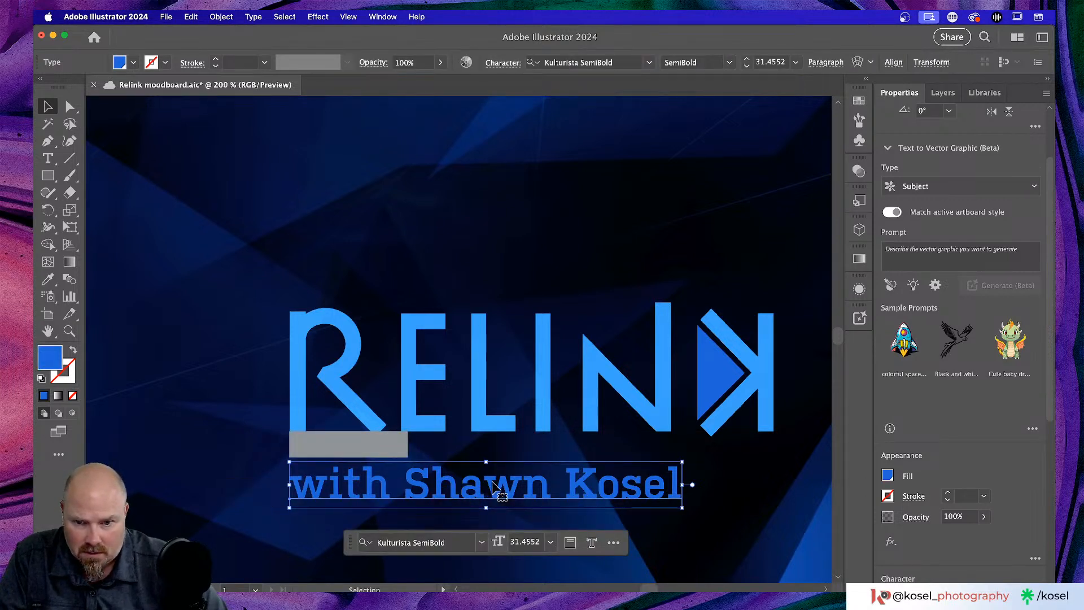
left_click_drag(492, 478, 483, 472)
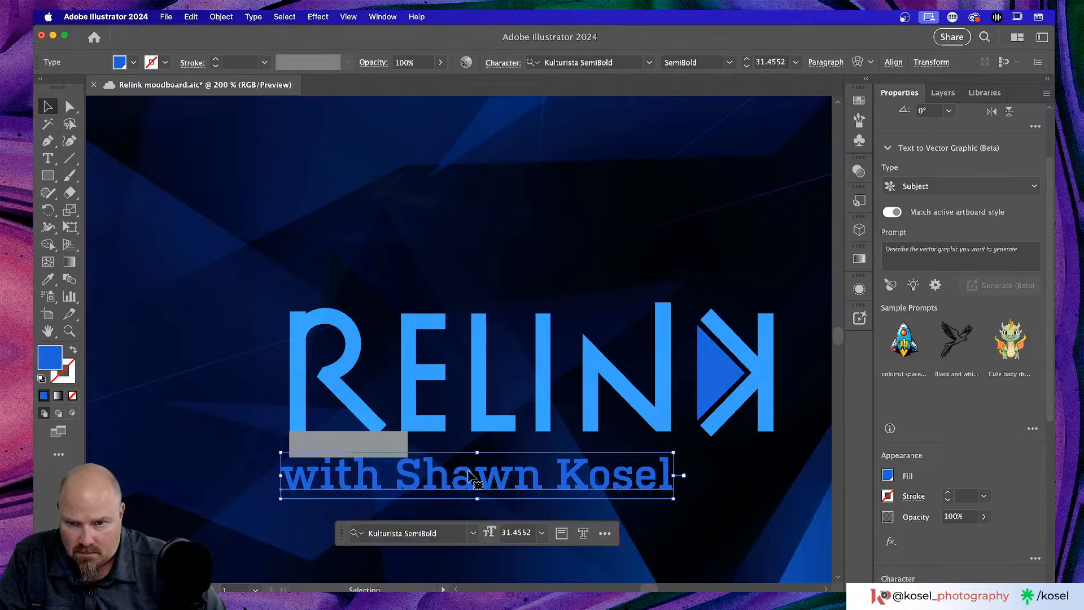
left_click(392, 443)
left_click_drag(409, 444, 736, 445)
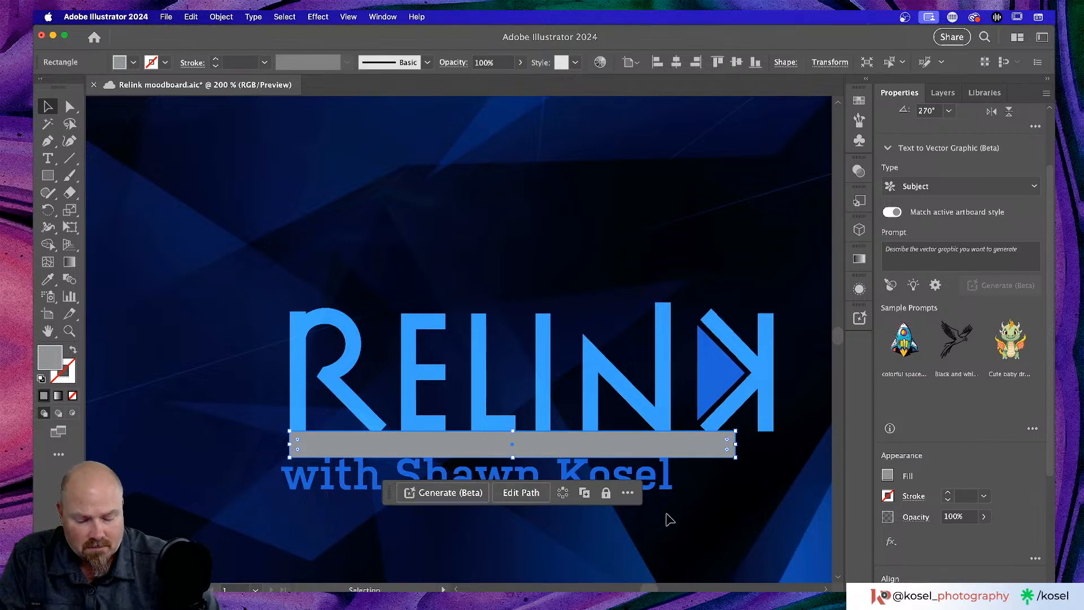
- Nudge the byline up against the bar and align it under RELINK
key("super+equal")
key("super+equal")
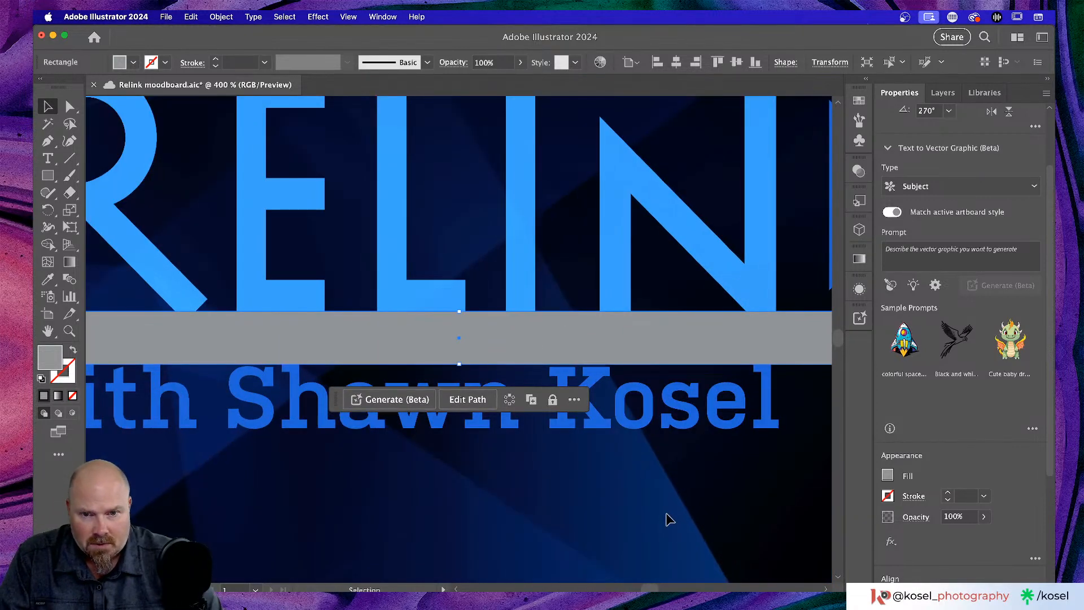
left_click(599, 421)
key("Up")
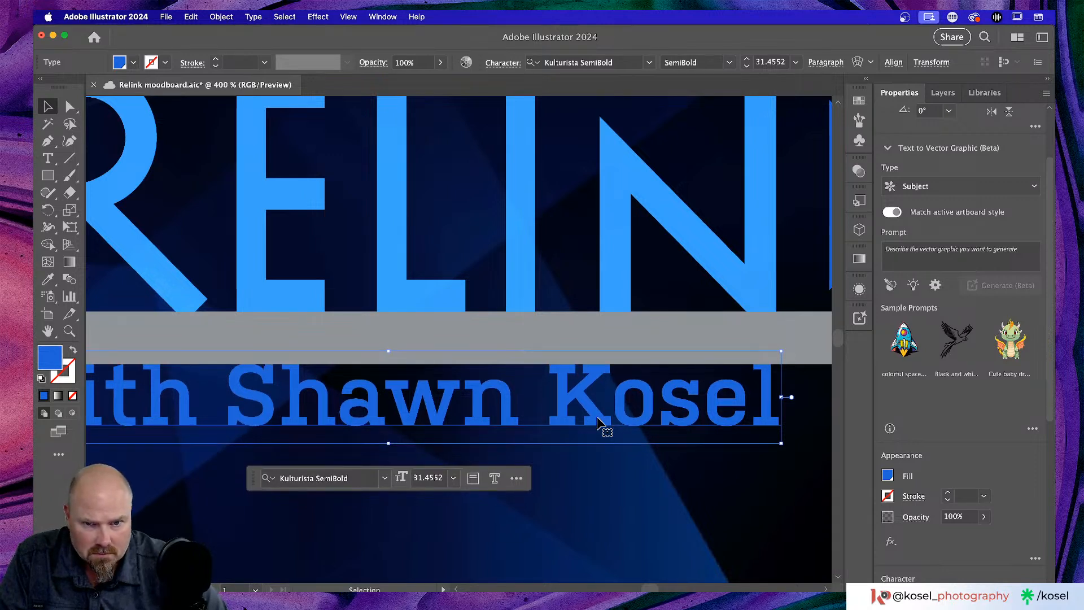
left_click_drag(579, 394, 580, 390)
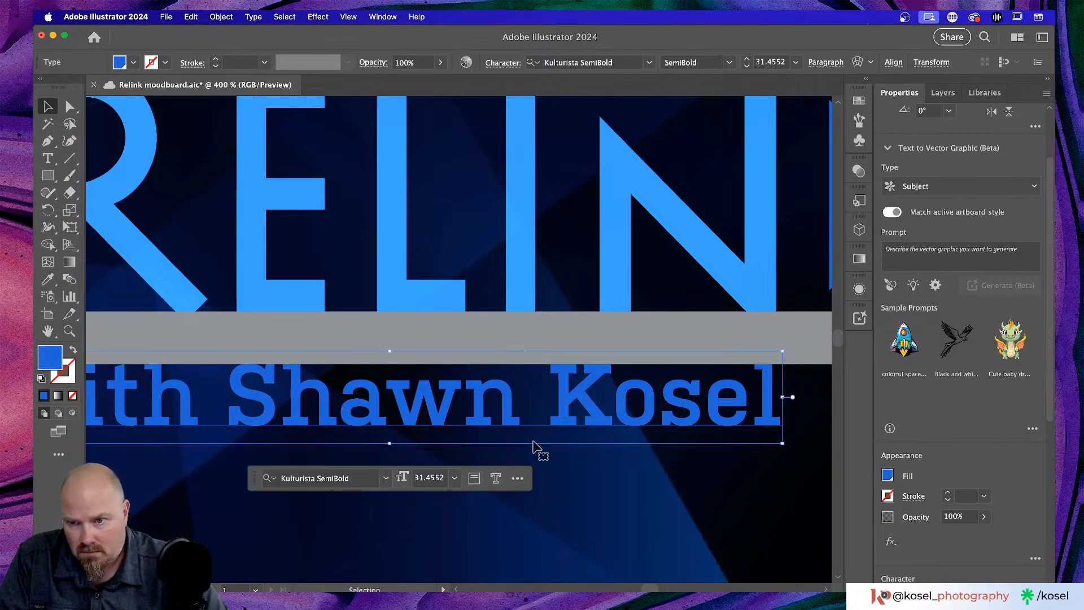
scroll(401, 508, "left", 5)
scroll(409, 530, "left", 5)
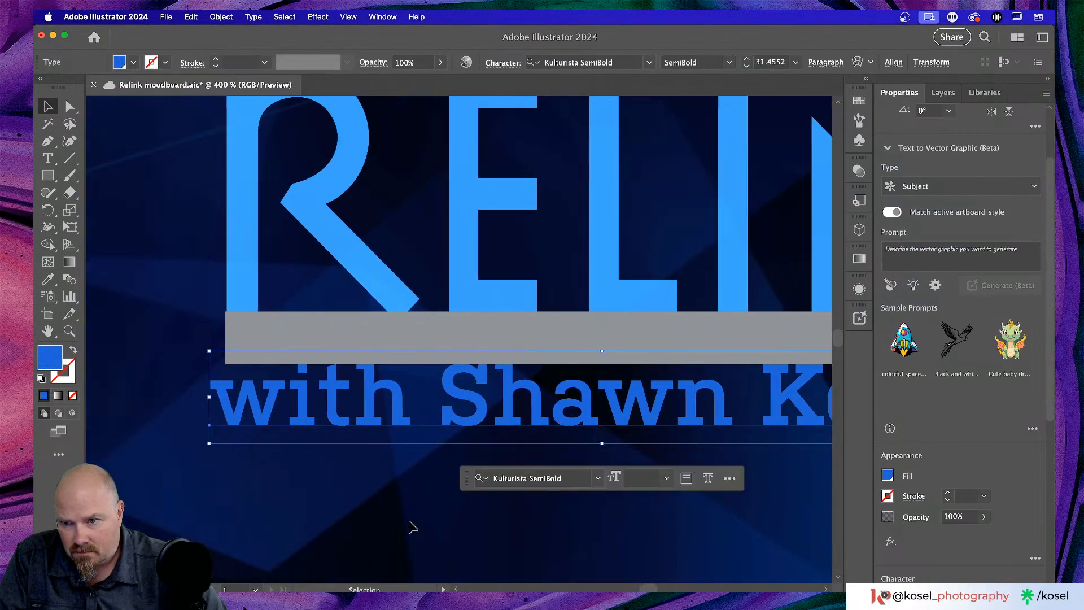
left_click_drag(253, 402, 269, 402)
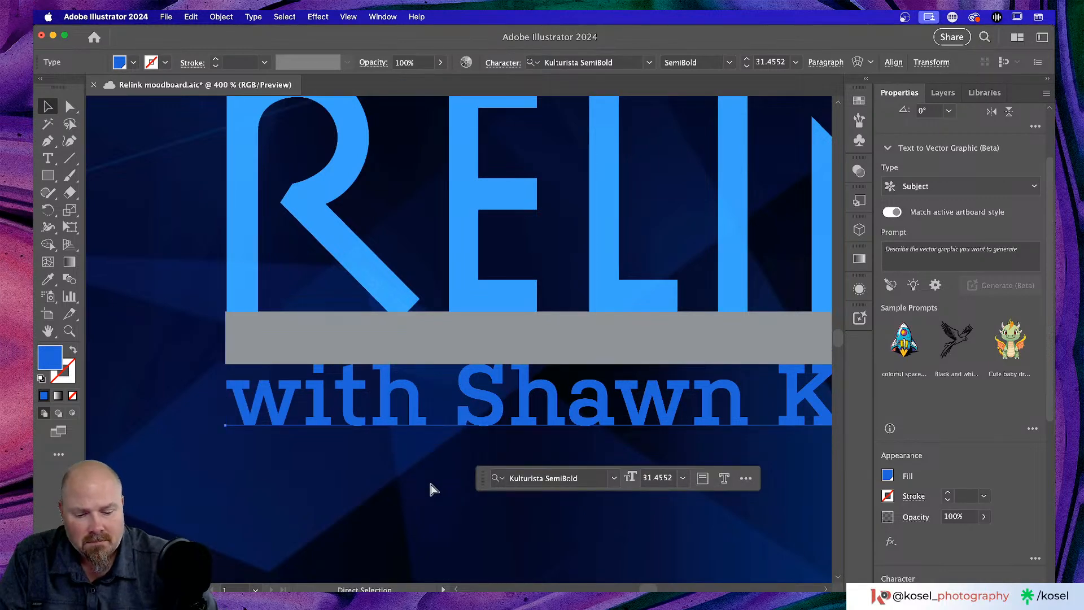
- Move the grey spacer bar off the logo to above the title artwork
key("super+0")
key("super+minus")
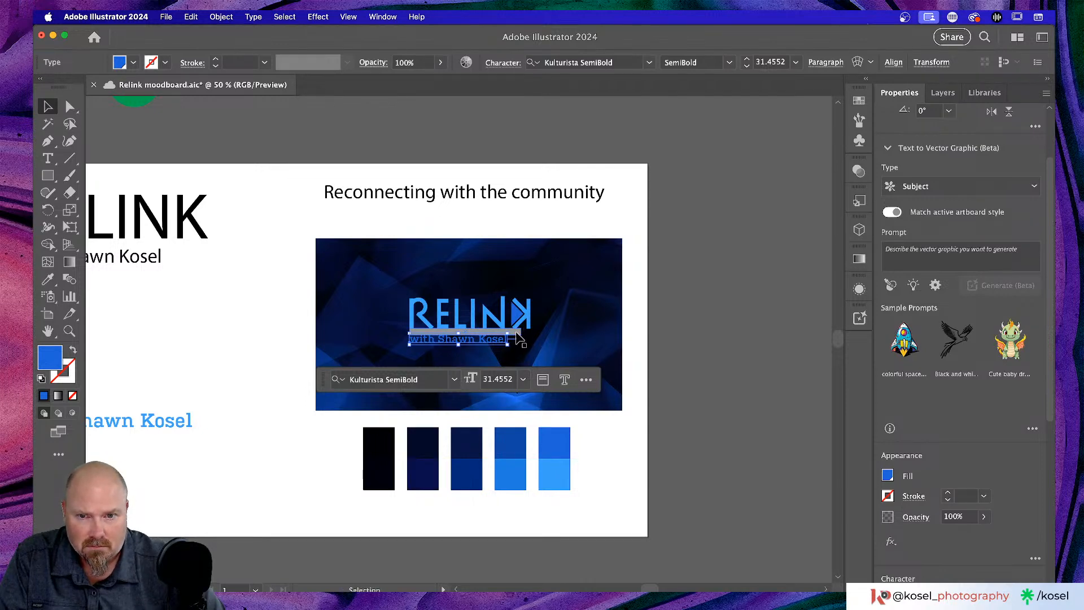
left_click(593, 338)
left_click(519, 336)
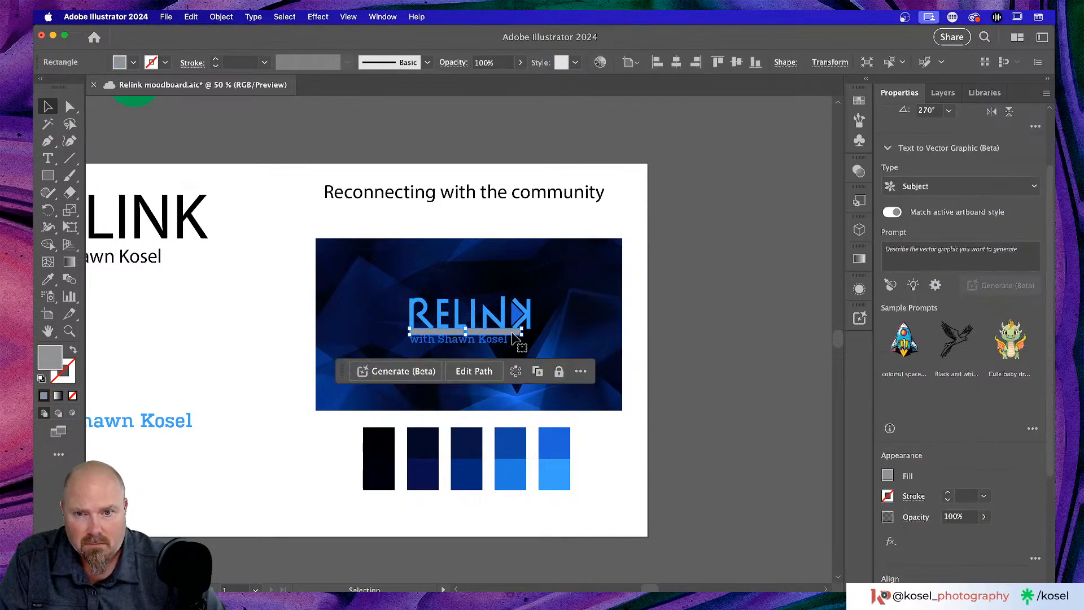
key("super+equal")
key("super+equal")
key("super+equal")
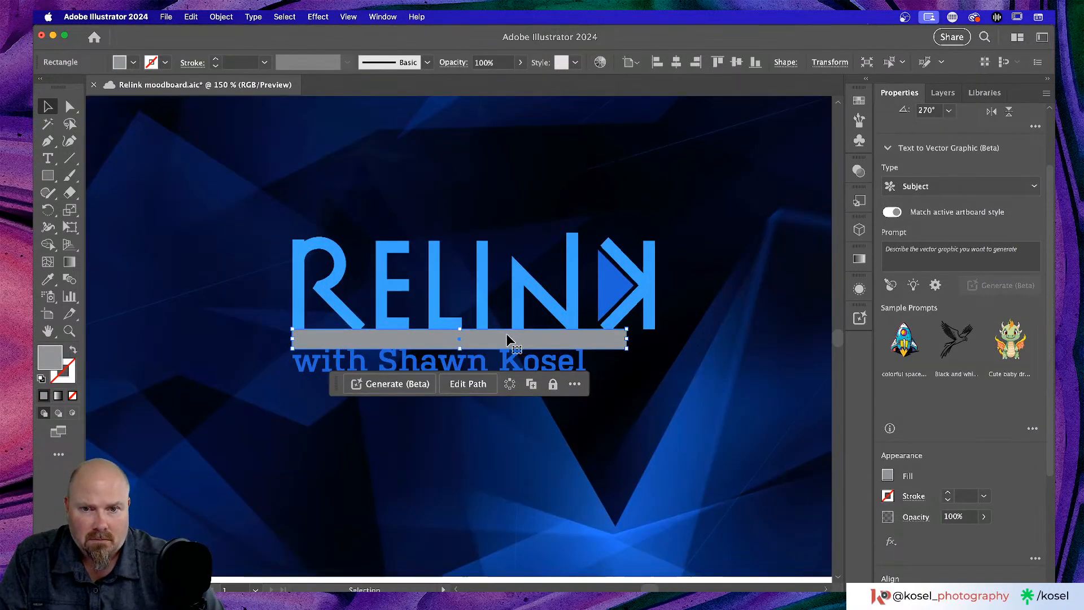
scroll(508, 347, "up", 4)
left_click_drag(558, 459, 558, 132)
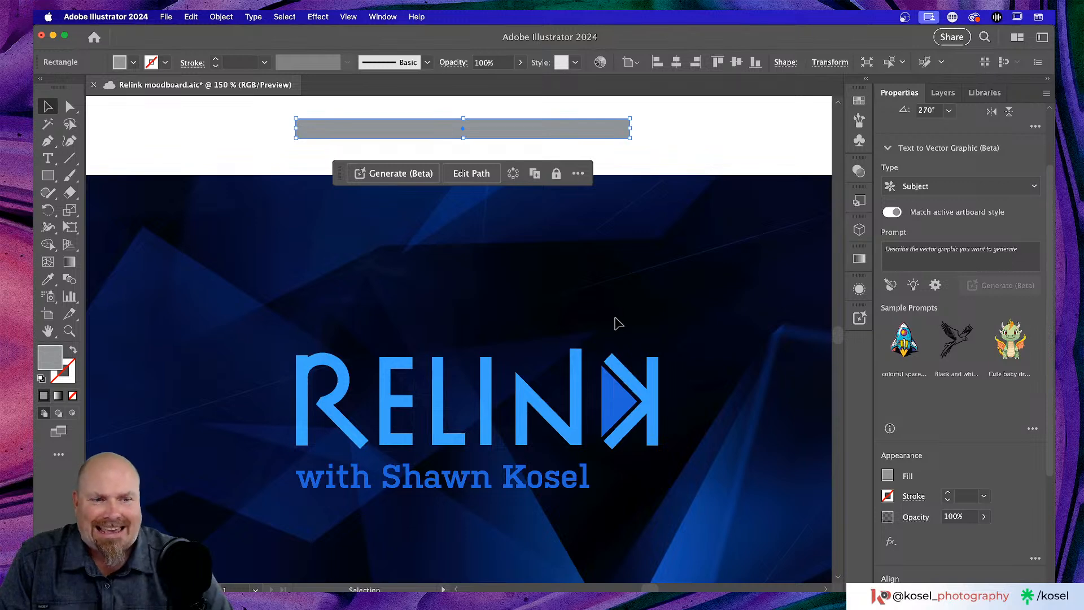
scroll(587, 364, "down", 2)
left_click(734, 367)
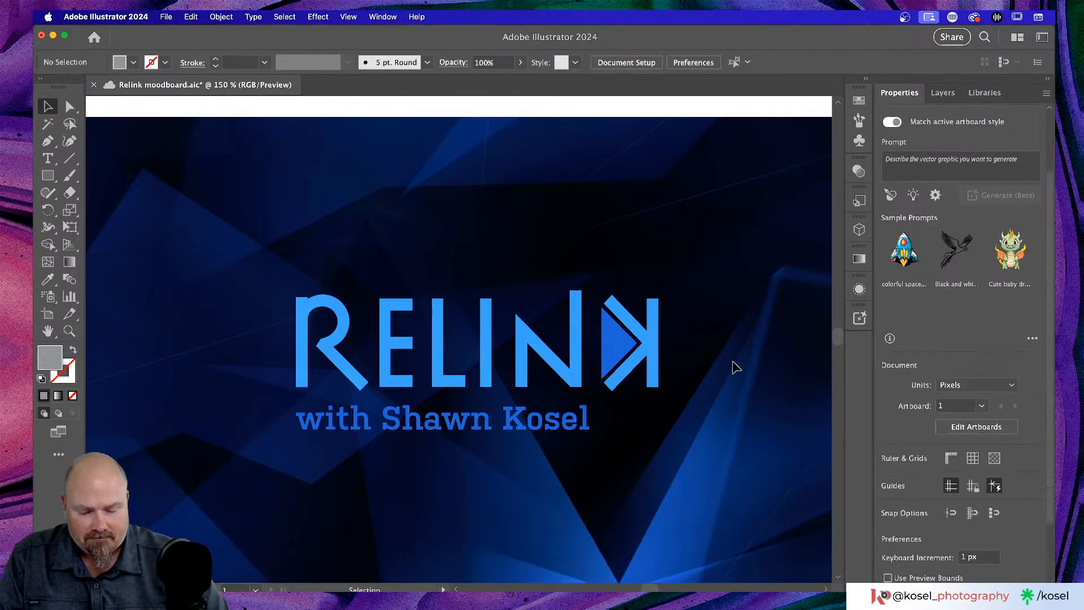
key("super+minus")
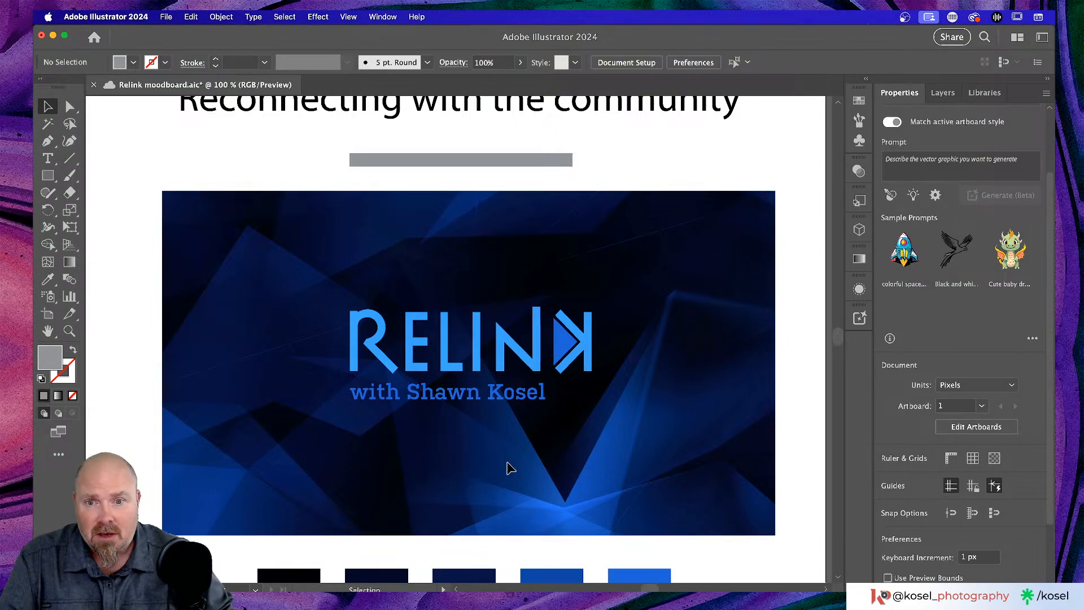
scroll(507, 468, "left", 5)
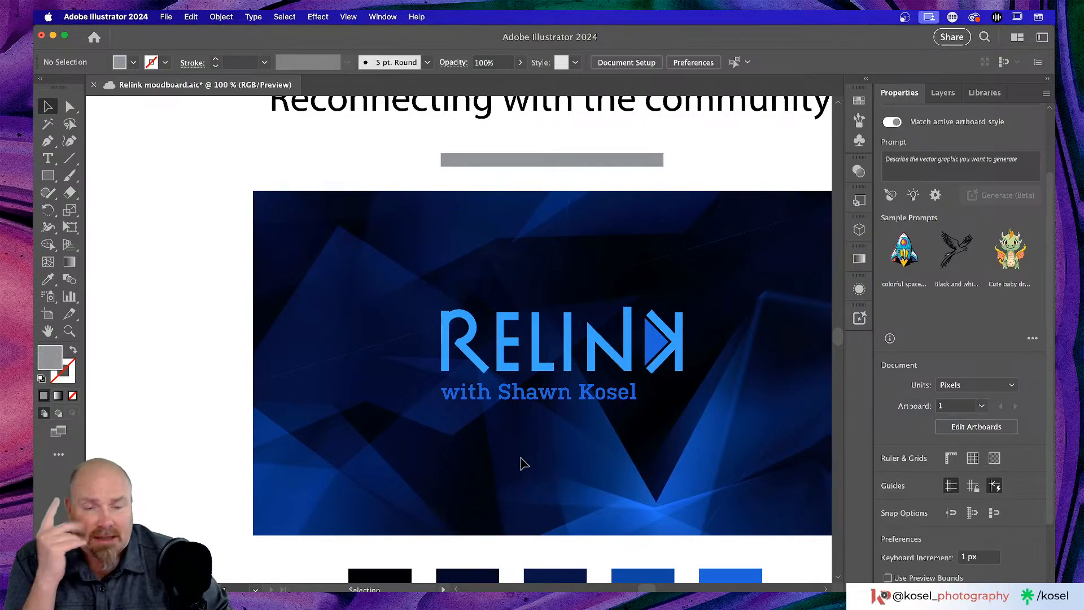
scroll(525, 458, "right", 4)
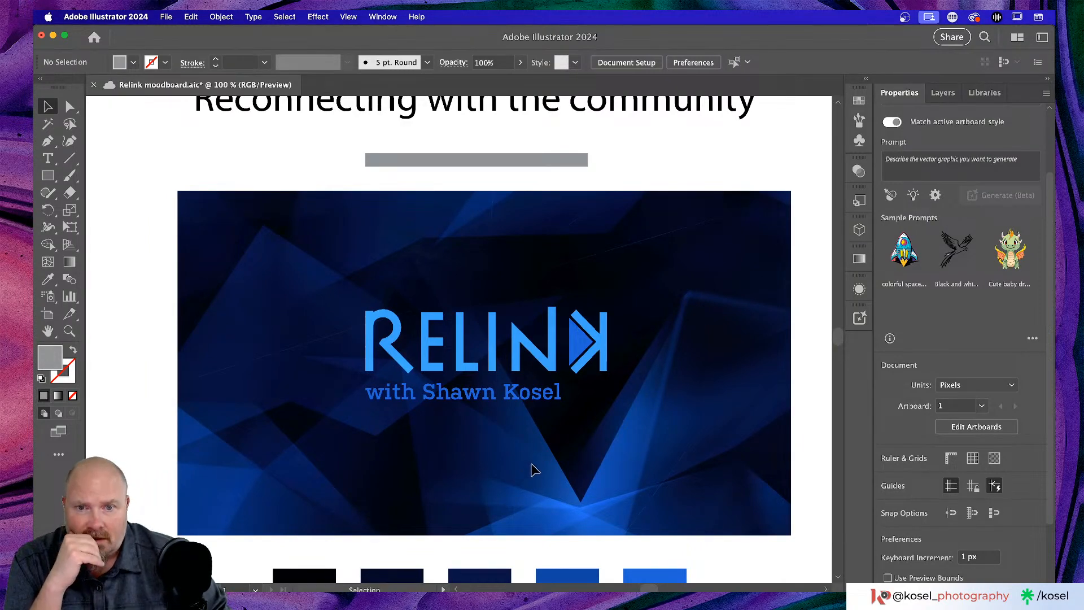
- Group the RELINK logo's title and subtitle into a single group
left_click(549, 161)
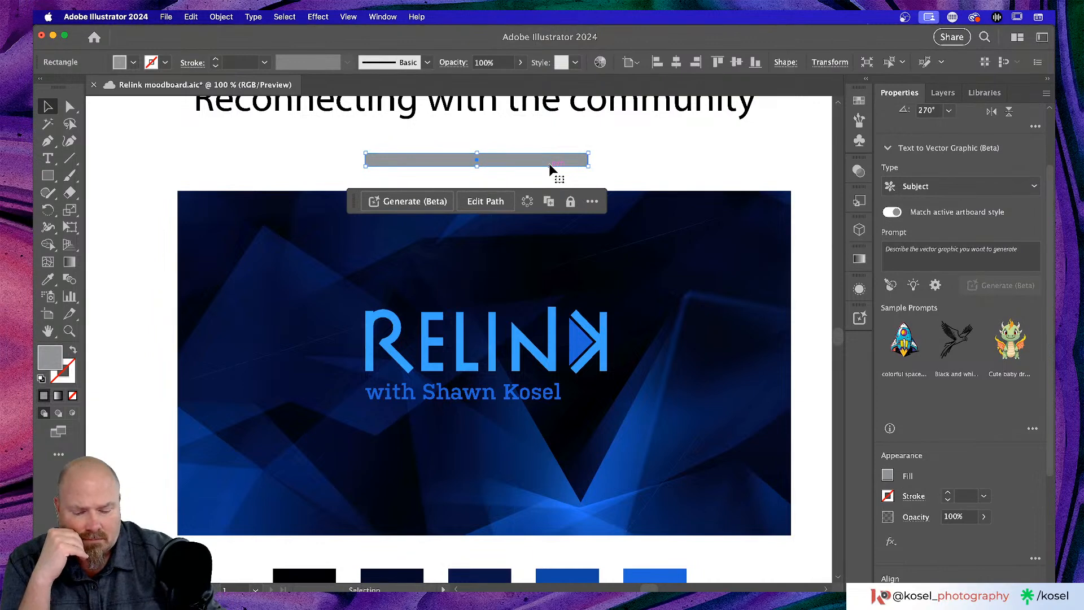
key("super+equal")
key("super+equal")
scroll(523, 249, "down", 10)
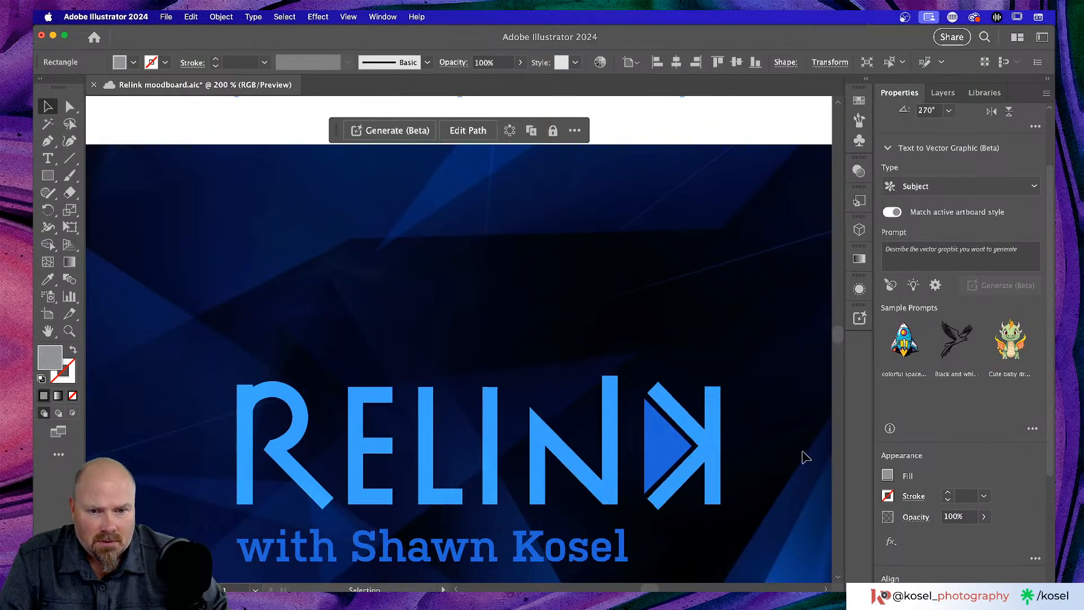
left_click(725, 443)
double_click(717, 438)
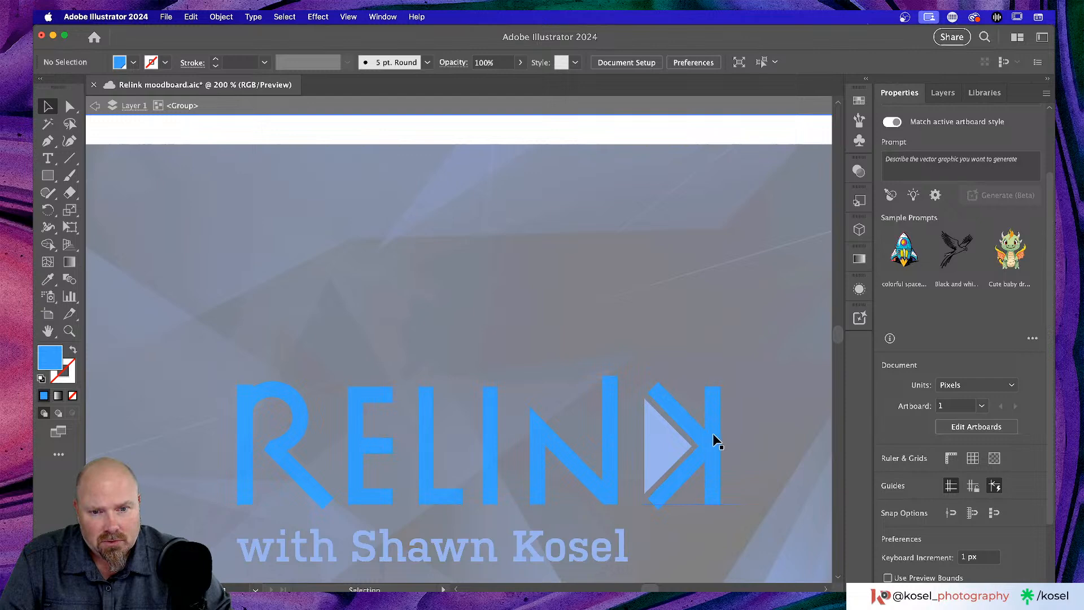
left_click(713, 432)
left_click(767, 406)
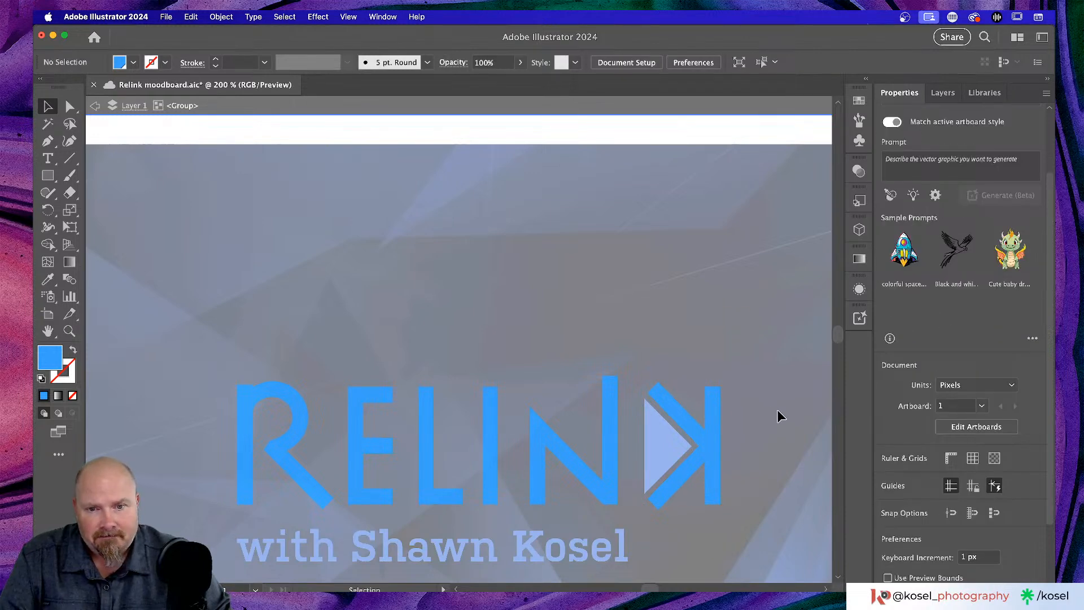
double_click(777, 415)
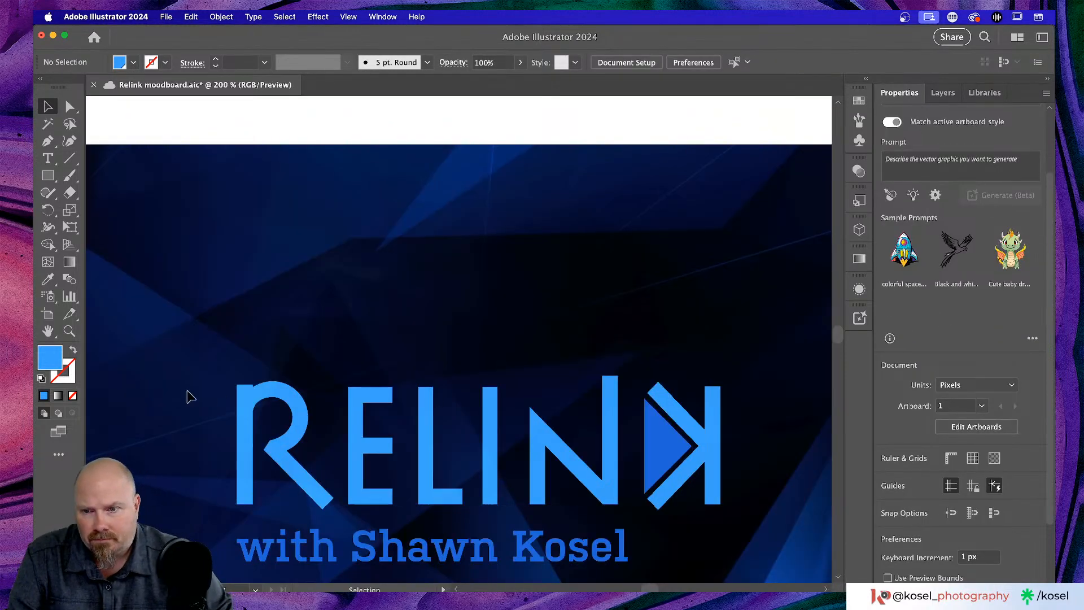
left_click_drag(192, 389, 727, 472)
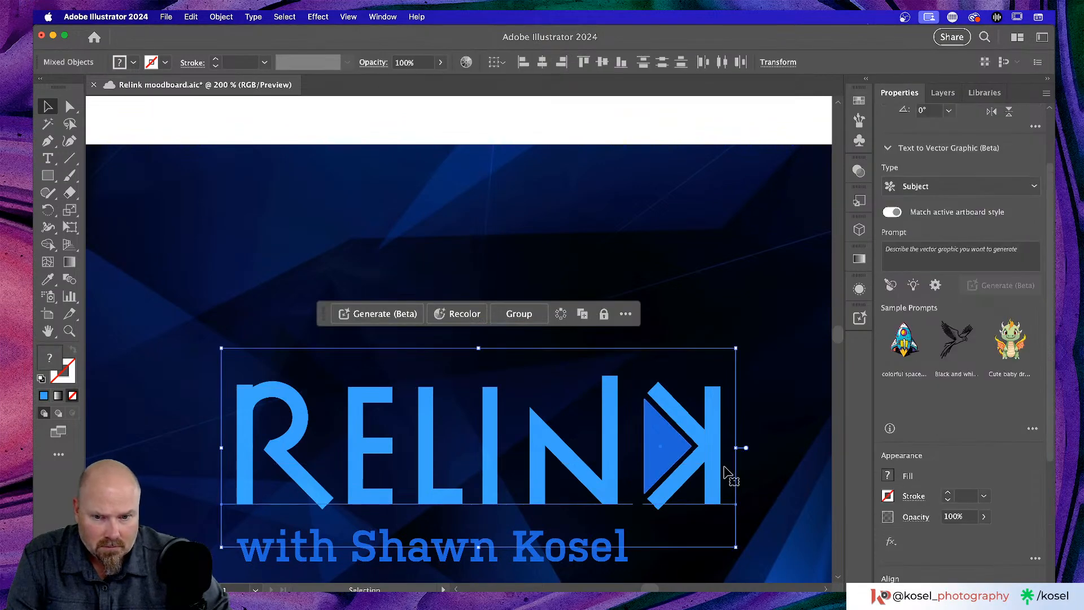
key("super+g")
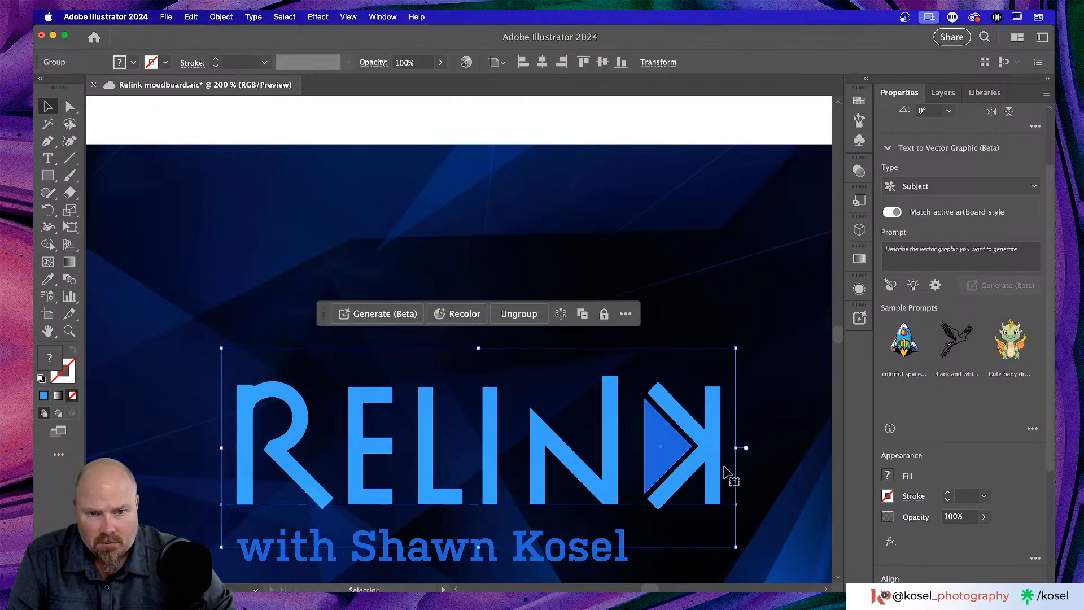
left_click(728, 288)
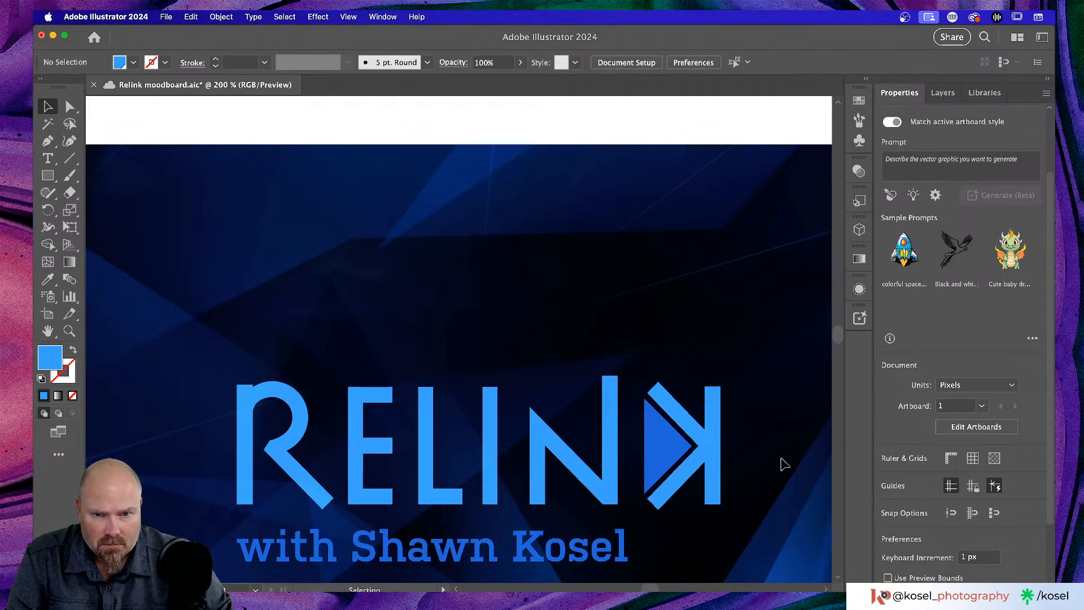
- Duplicate the grey bar as a vertical copy and align it precisely over the logo's K
scroll(661, 286, "up", 2)
left_click(605, 130)
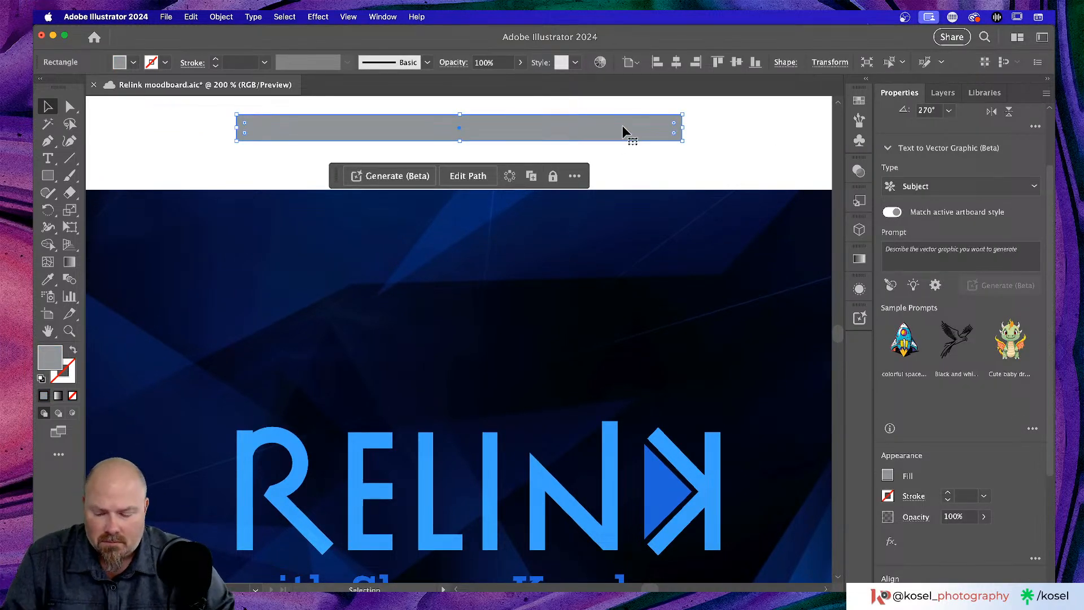
left_click_drag(622, 131, 339, 225)
left_click_drag(379, 394, 628, 509)
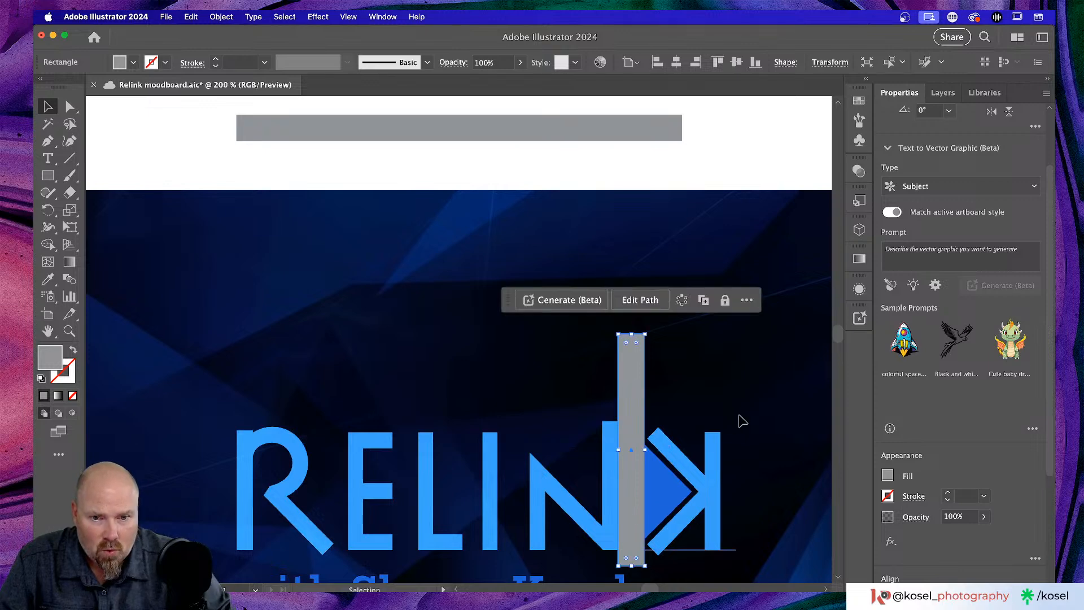
scroll(738, 419, "down", 3)
key("super+equal")
key("super+equal")
key("super+equal")
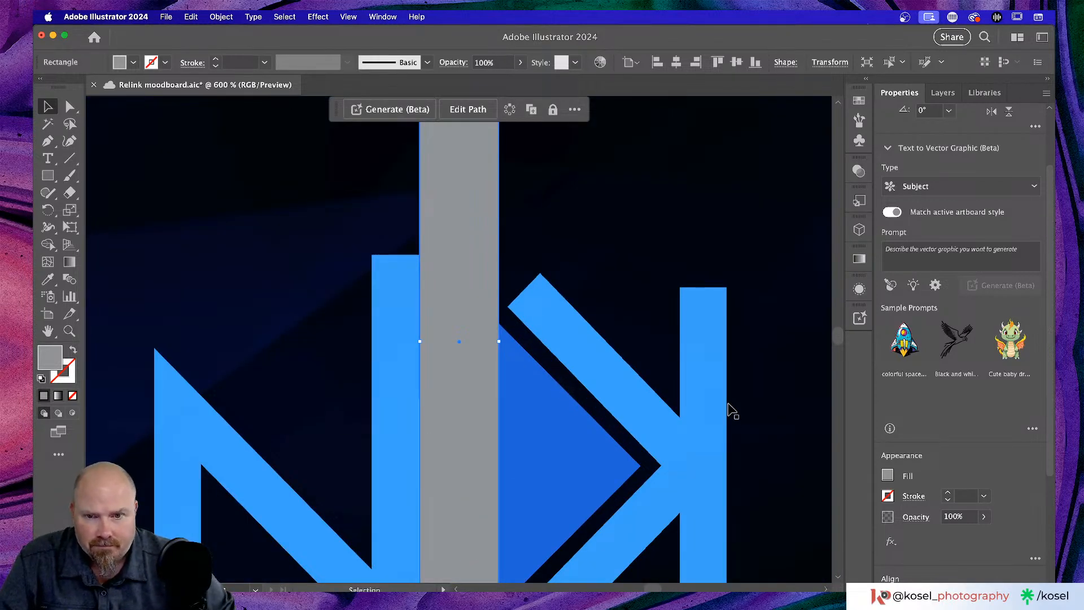
key("Left")
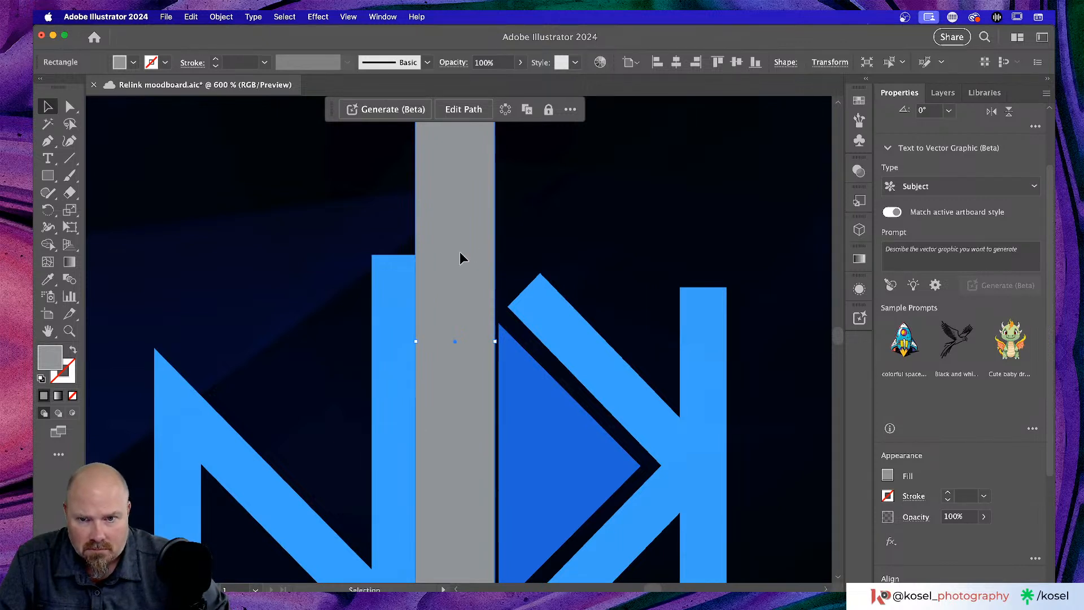
left_click_drag(460, 254, 464, 253)
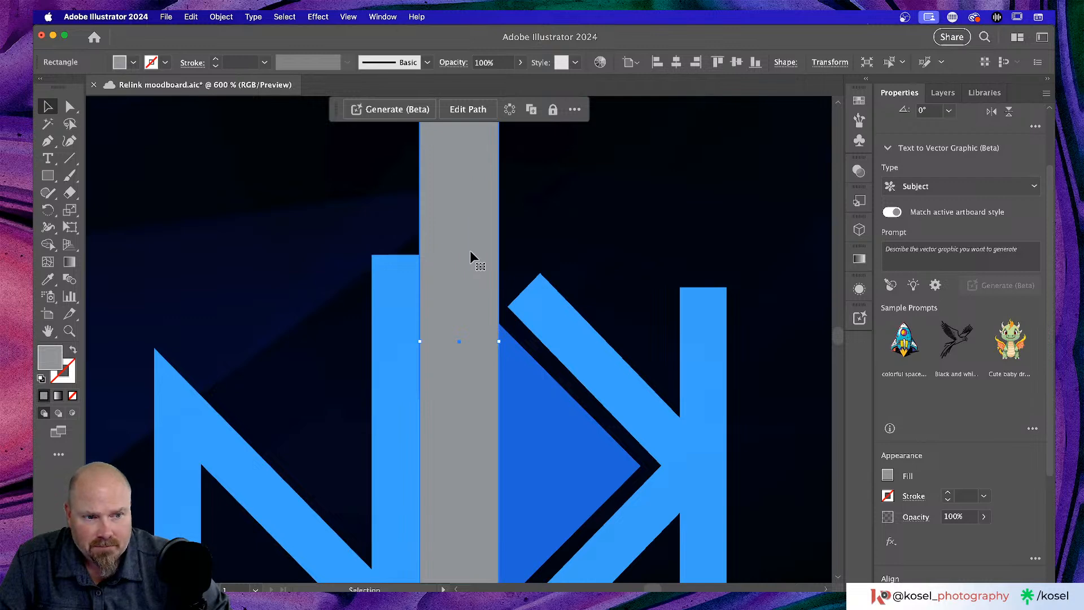
- Move the vertical grey bar to the artboard's right edge beside the heading
scroll(470, 257, "up", 2)
key("super+minus")
key("super+minus")
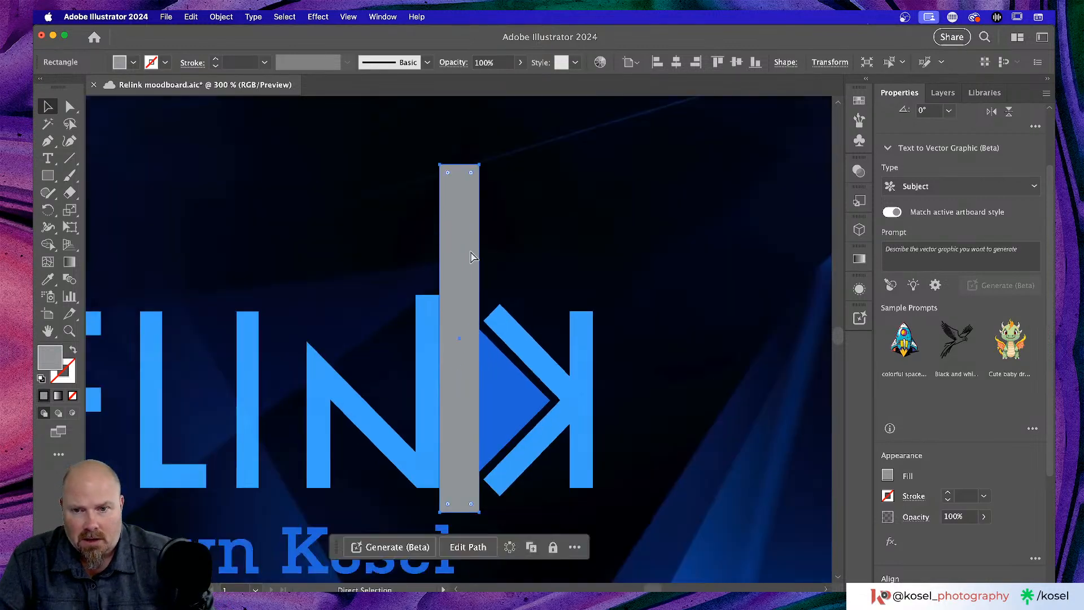
key("super+minus")
key("super+minus")
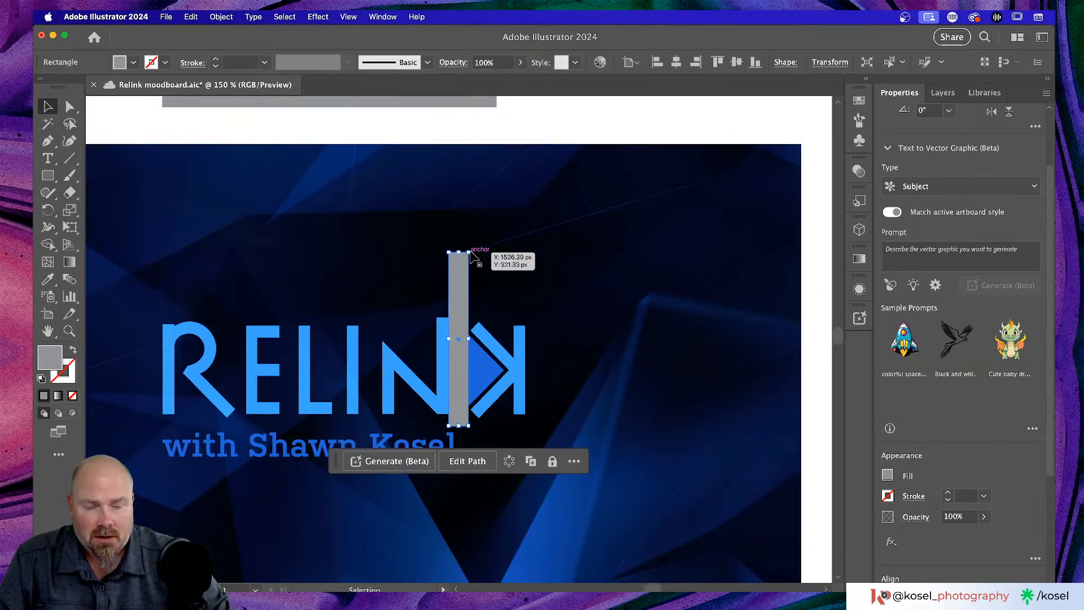
key("super+minus")
key("super+minus")
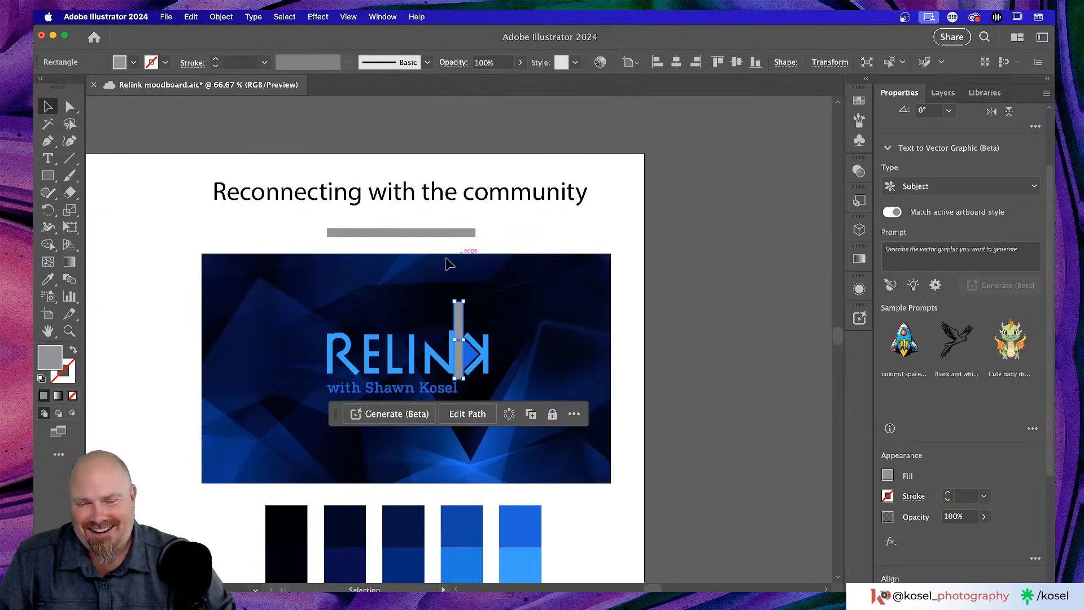
left_click_drag(460, 321, 620, 208)
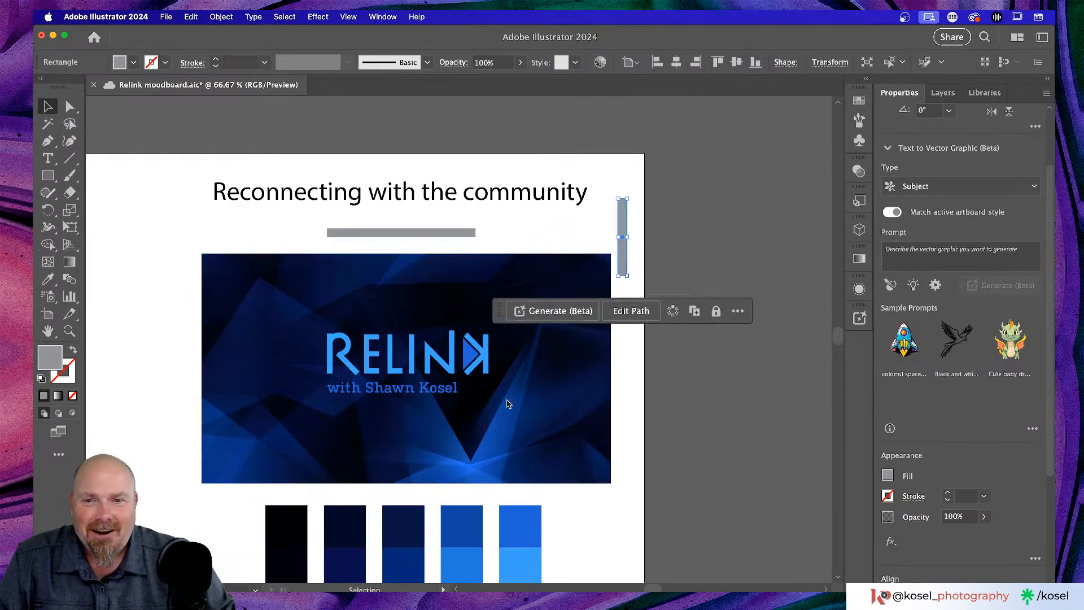
left_click(541, 440)
scroll(541, 440, "left", 10)
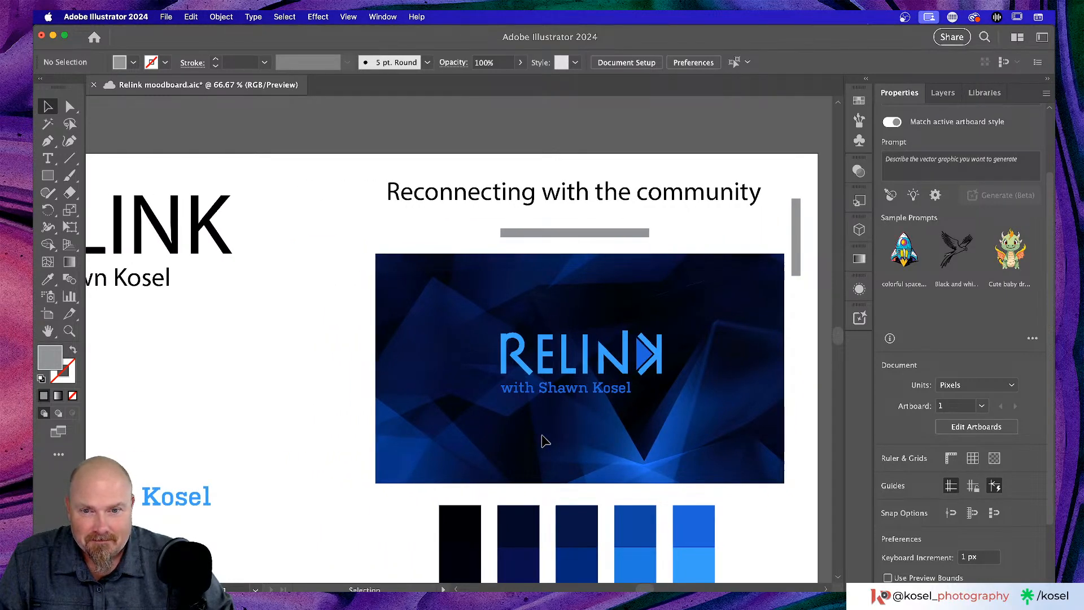
- Duplicate the black RELINK font sample above the other samples
key("super+minus")
key("super+minus")
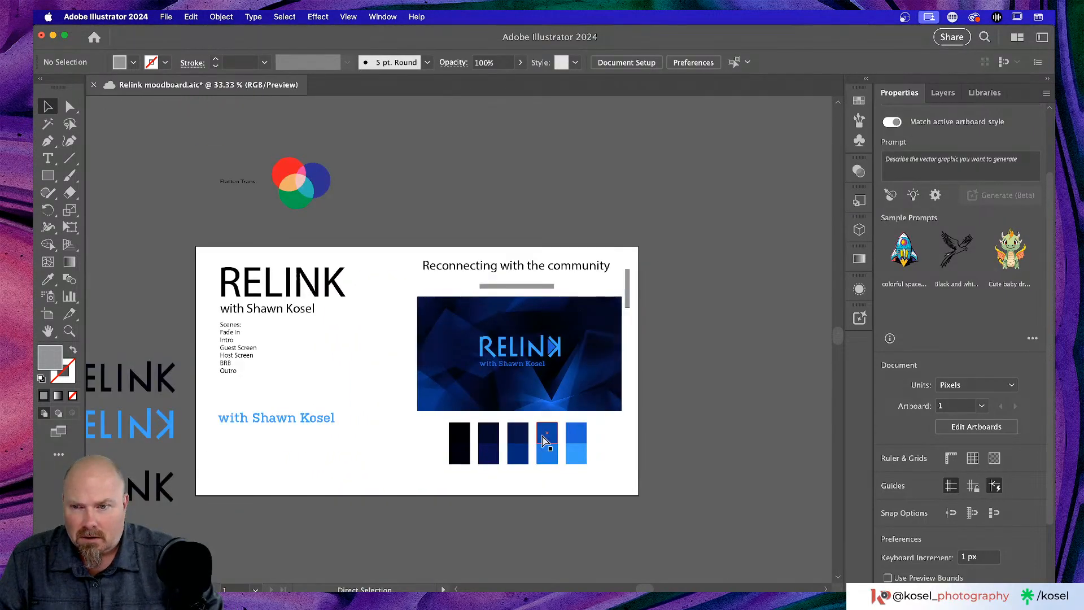
key("super+plus")
key("super+minus")
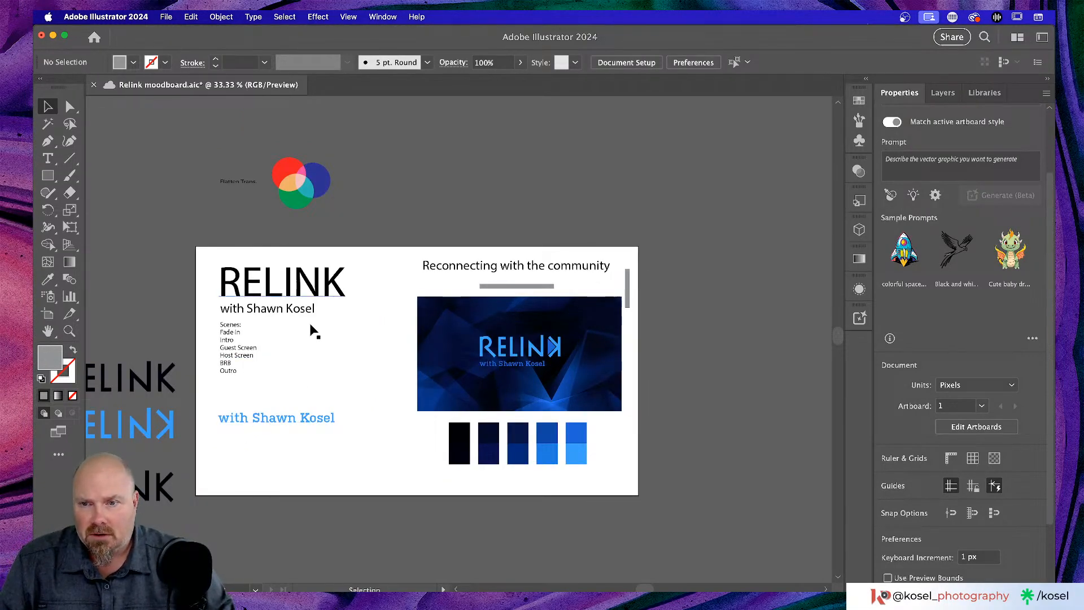
scroll(300, 449, "left", 3)
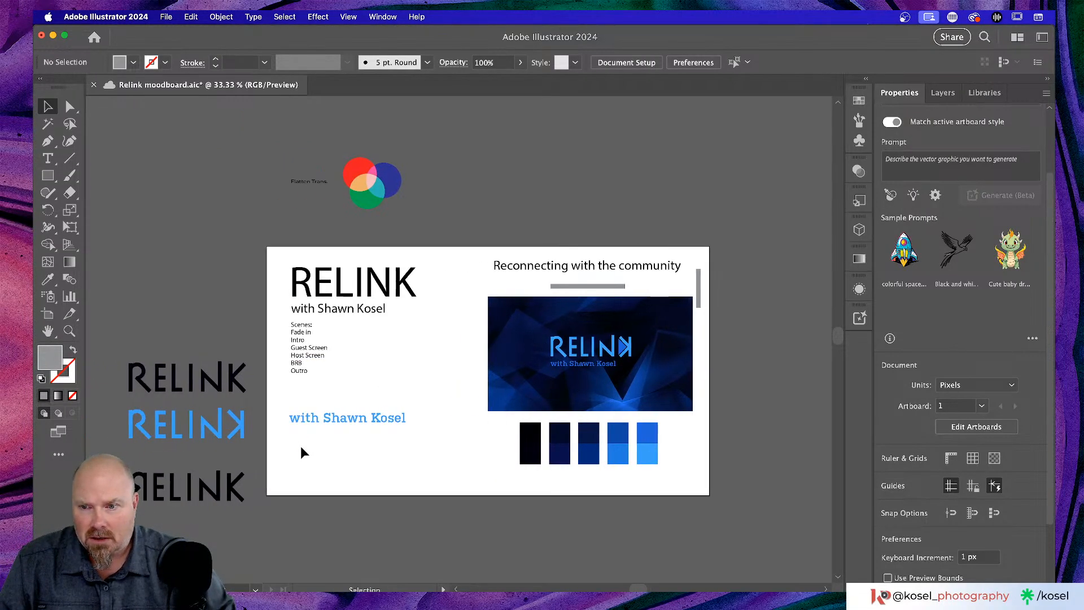
left_click(195, 390)
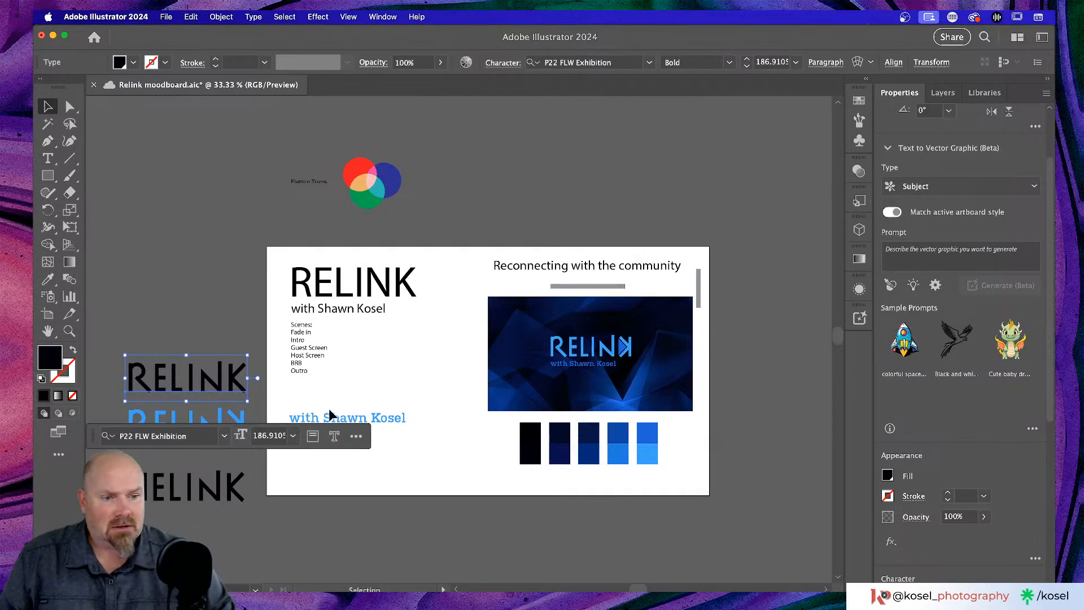
scroll(333, 407, "left", 3)
left_click(402, 418)
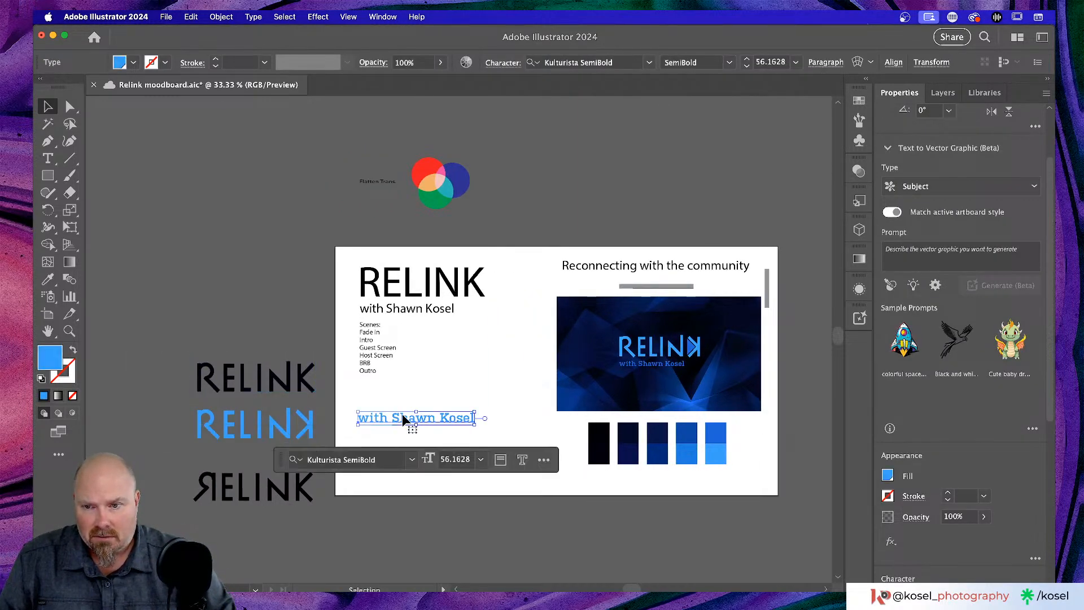
scroll(402, 419, "left", 3)
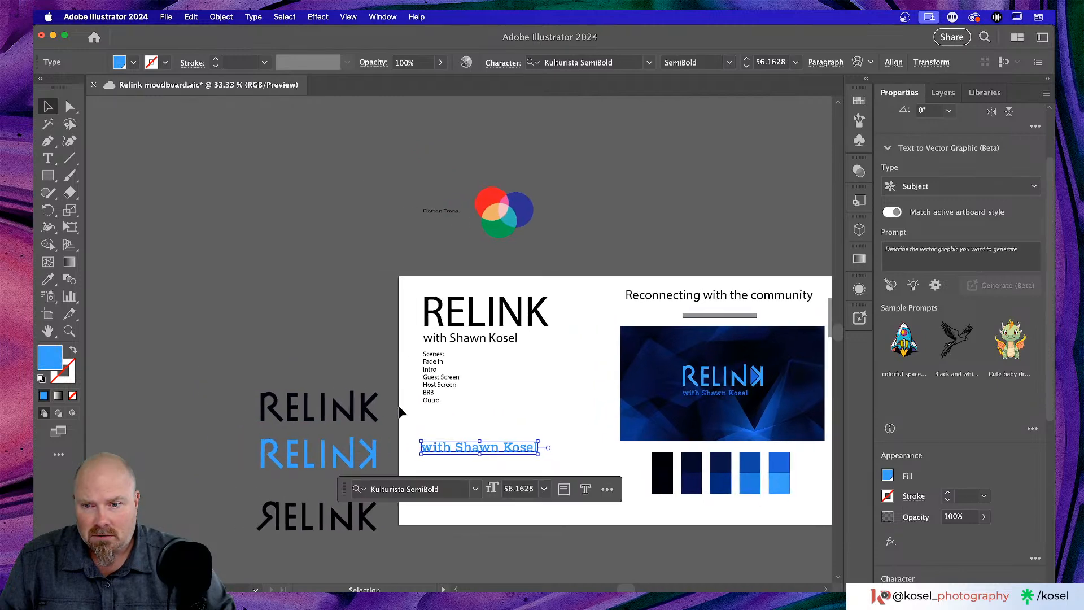
left_click(308, 413)
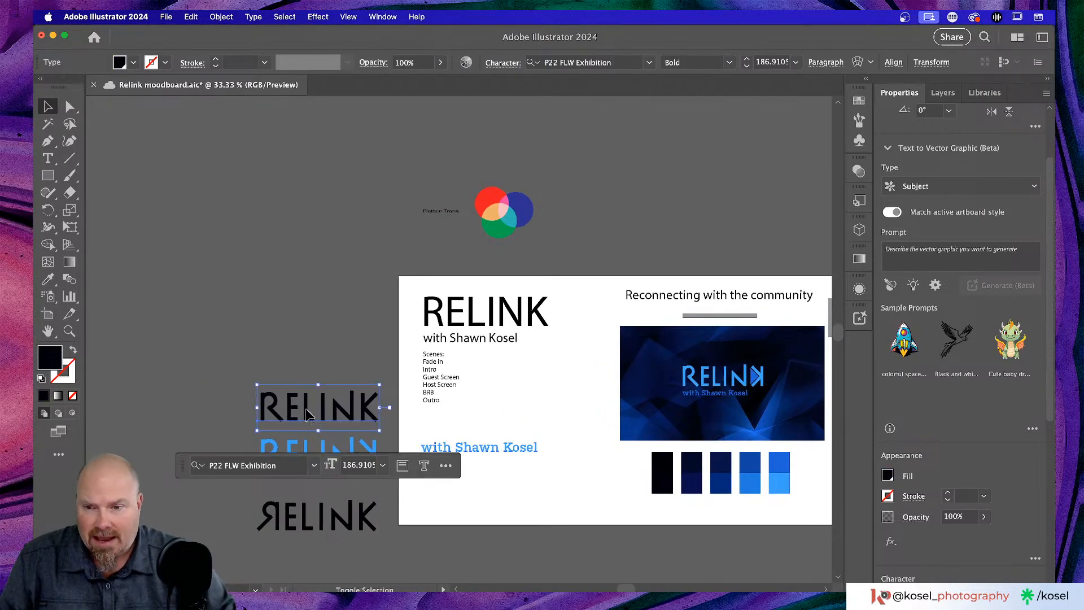
left_click(306, 408, "shift")
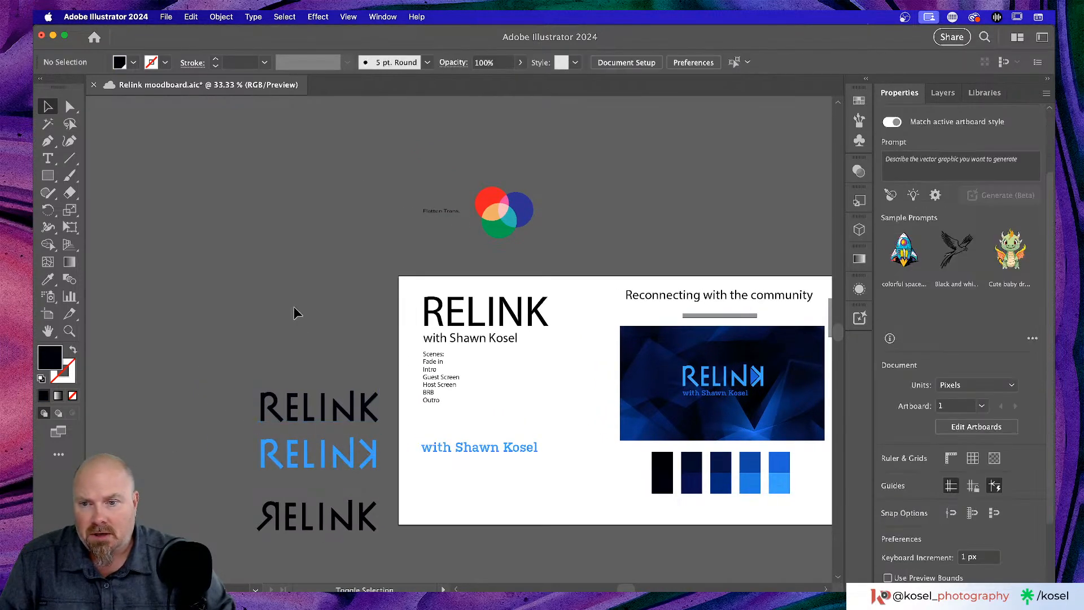
left_click(308, 413)
left_click_drag(308, 413, 263, 335)
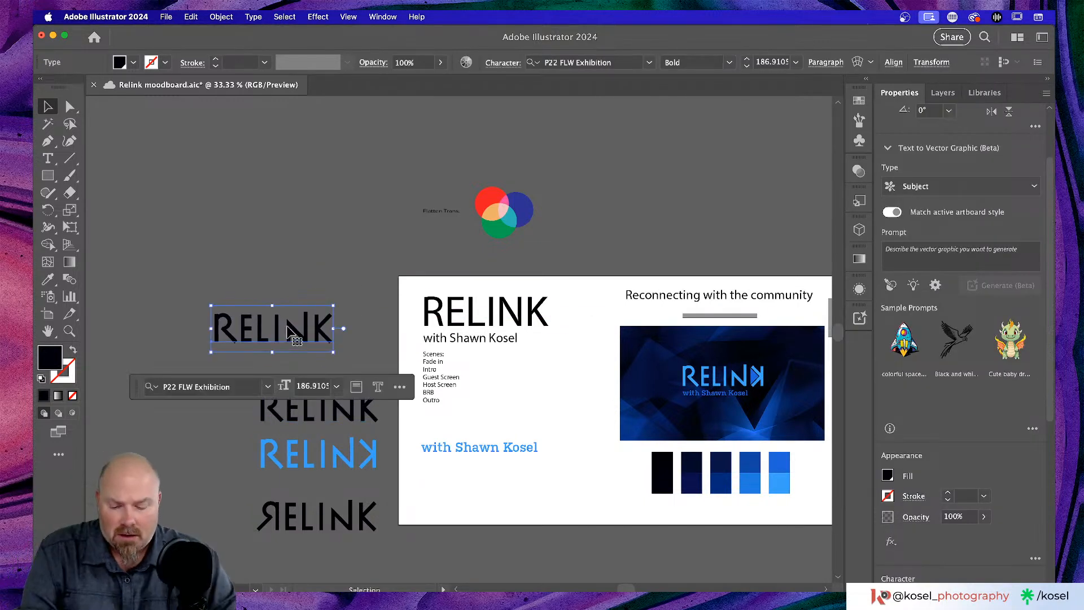
- Change the copied sample's text to 'P22 FLW' and move it higher up
double_click(283, 338)
double_click(269, 330)
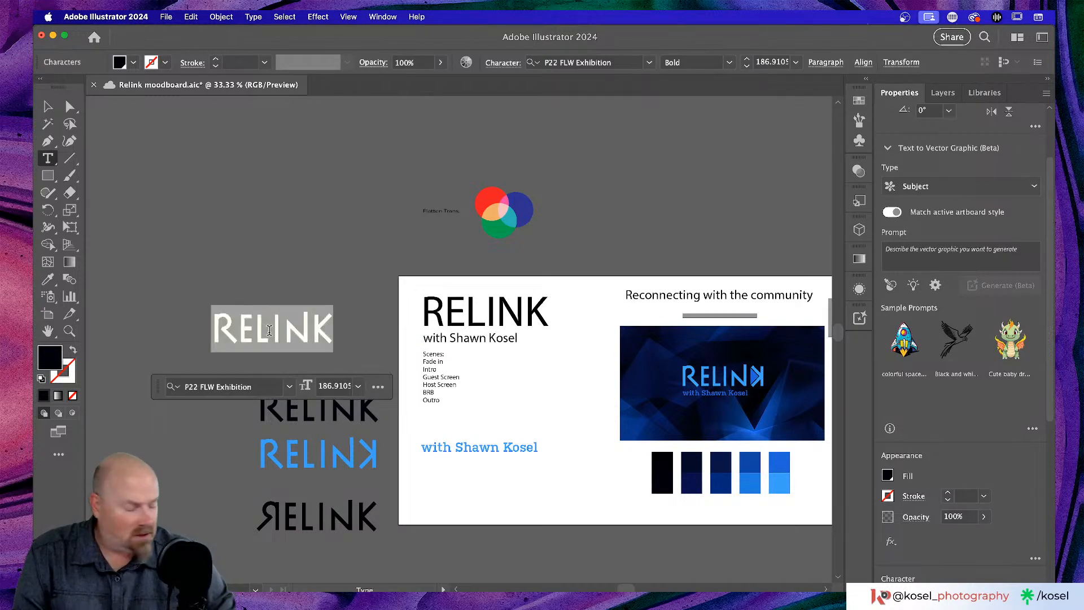
type("P")
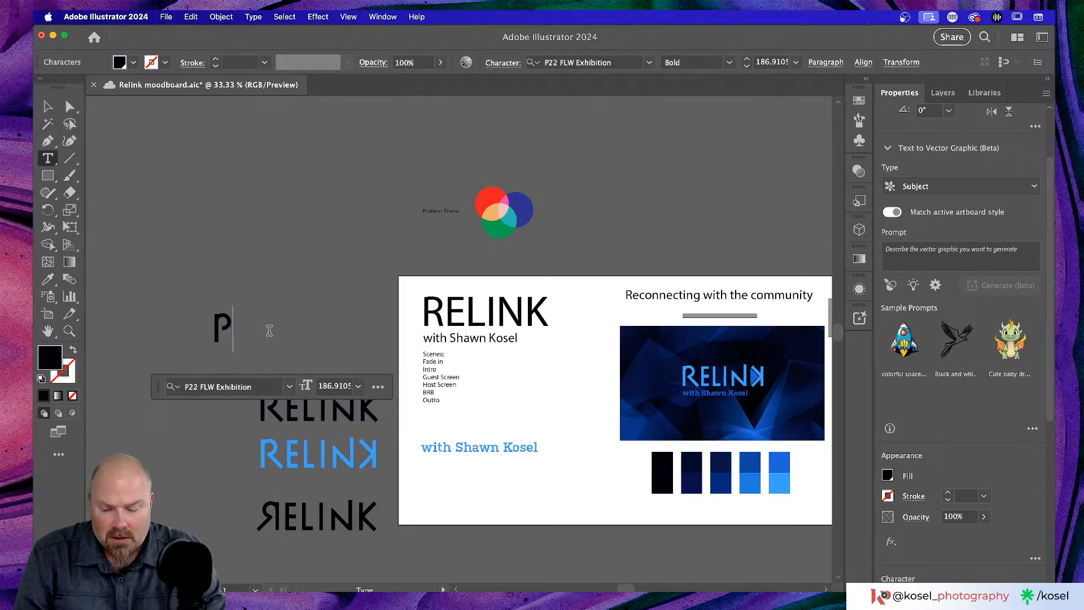
type("22 FL")
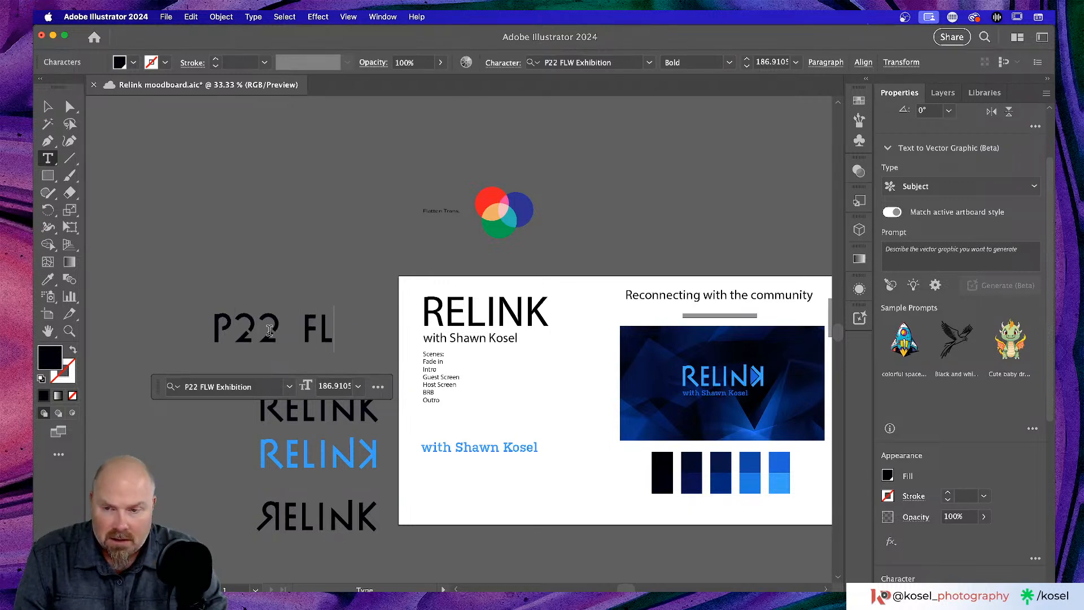
type("W")
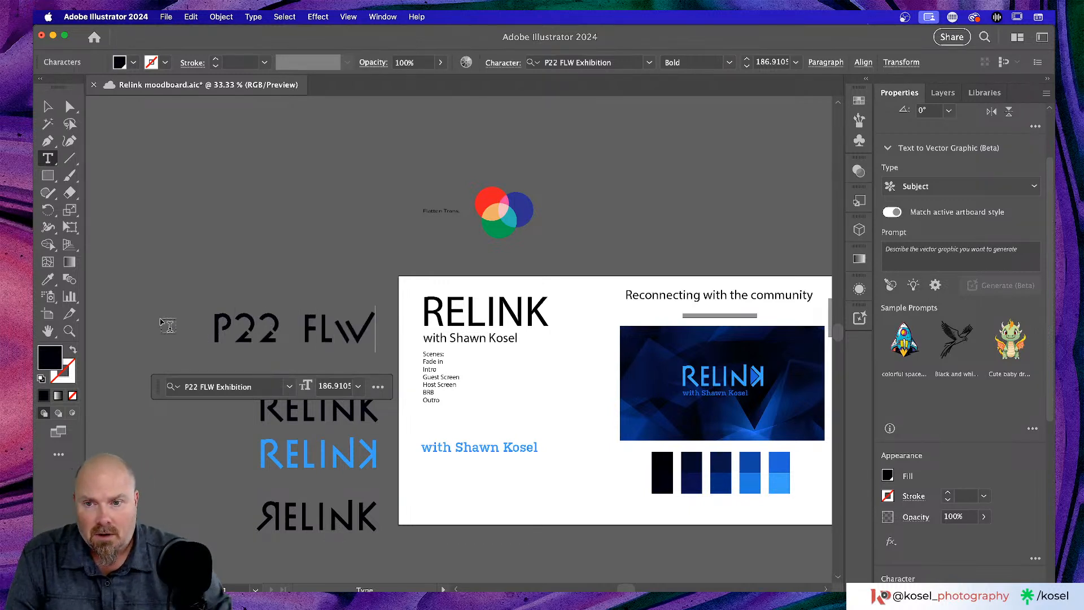
left_click(52, 112)
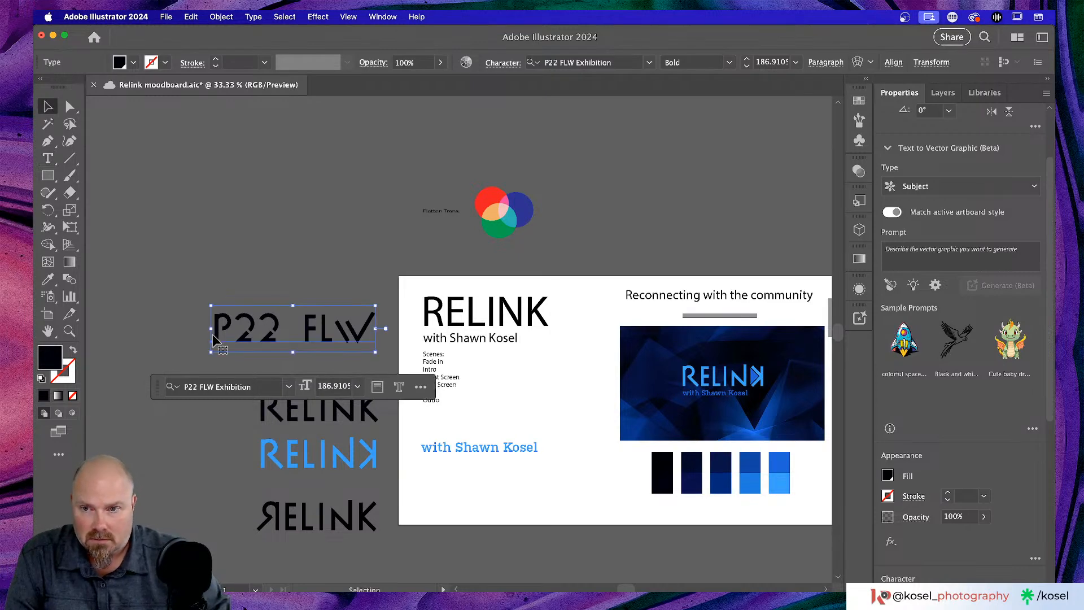
left_click(120, 307)
left_click(317, 337)
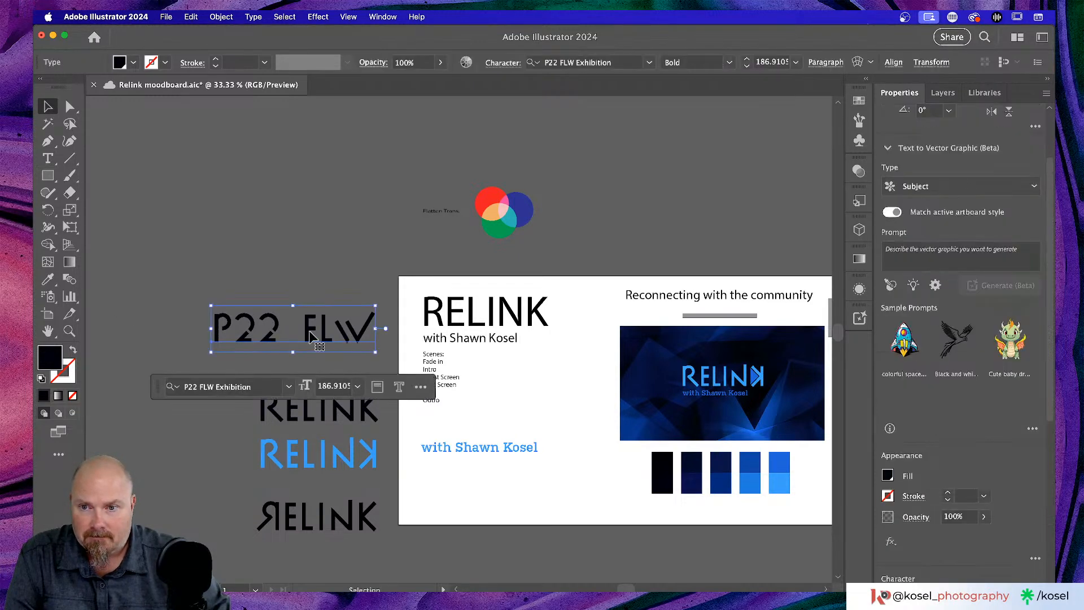
left_click_drag(316, 337, 293, 246)
- Copy the blue byline, retype it as 'Kulturista Semibold', and place it under P22 FLW
left_click(461, 446)
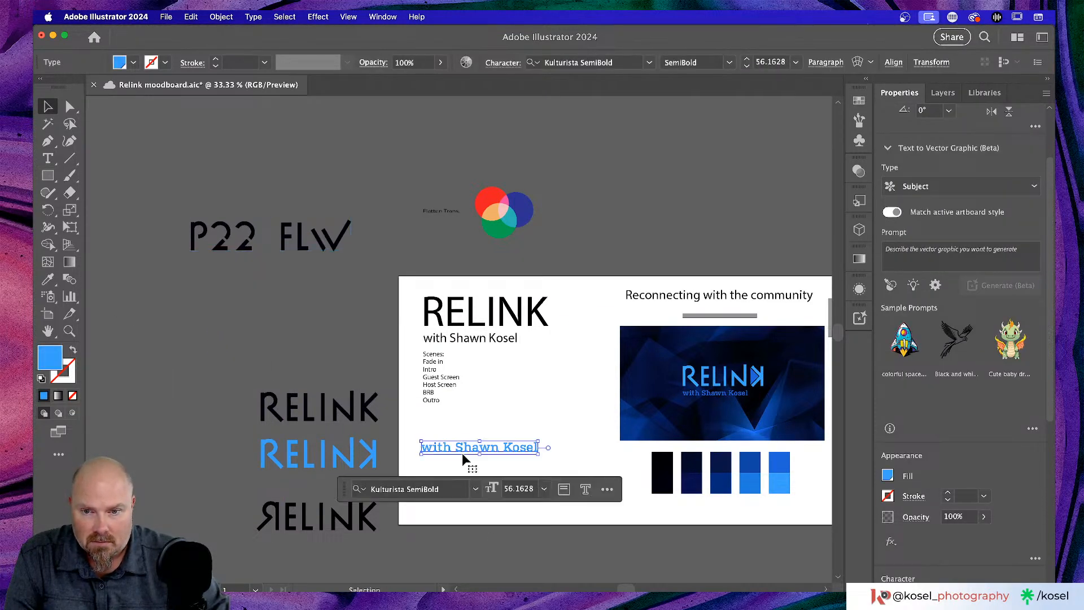
left_click_drag(488, 451, 261, 271)
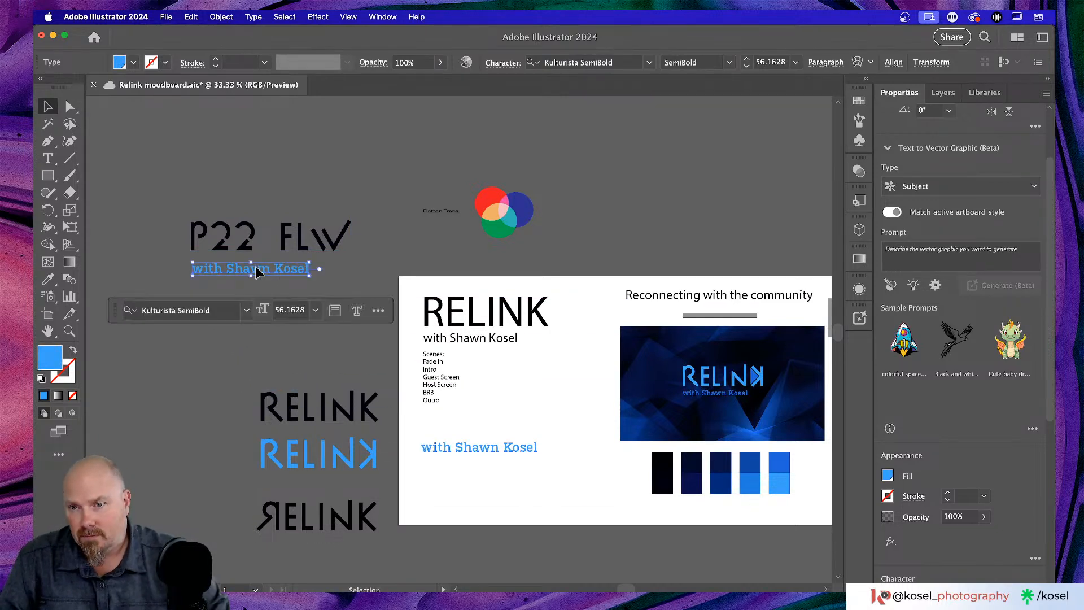
double_click(256, 267)
key("super+a")
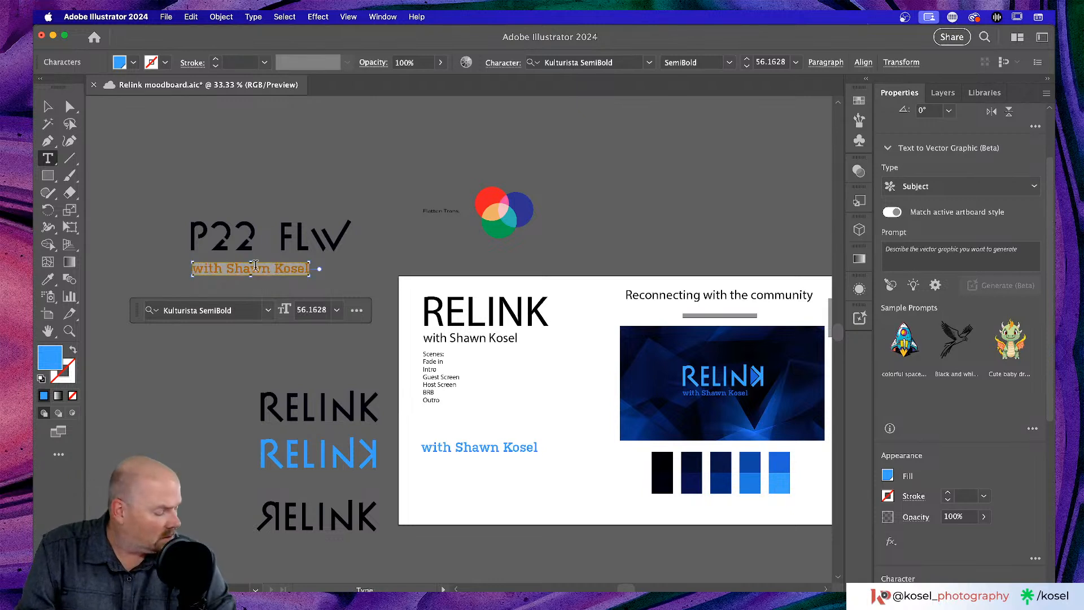
type("Kul")
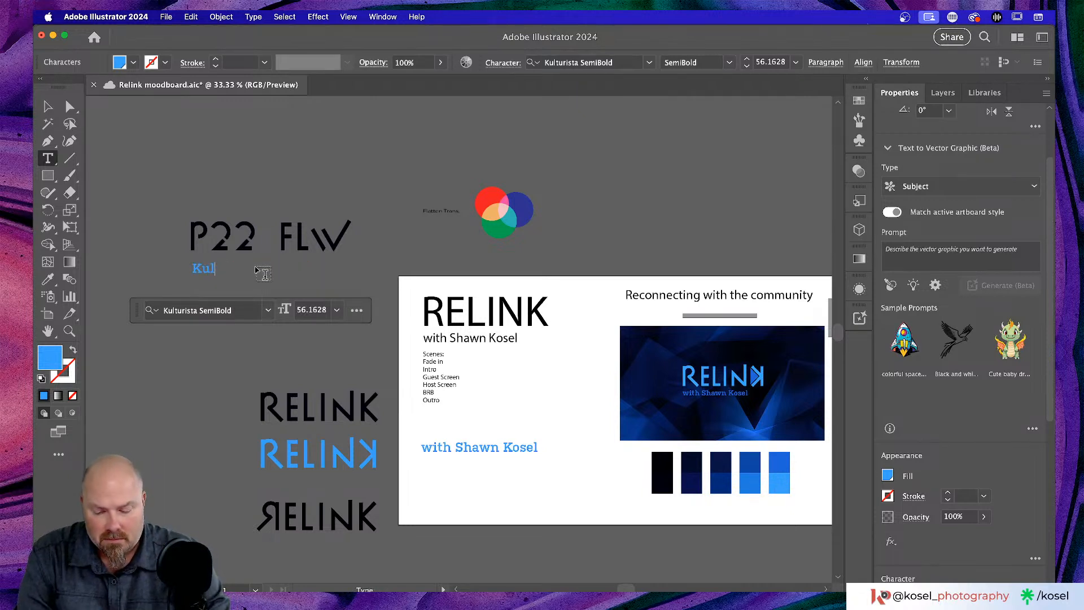
type("tur")
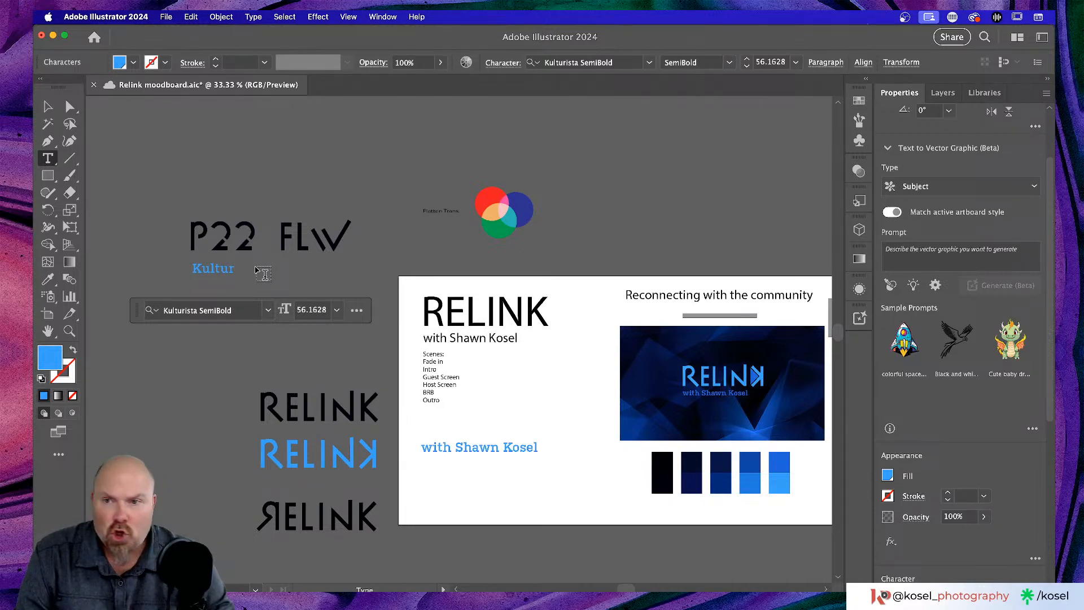
type("ista")
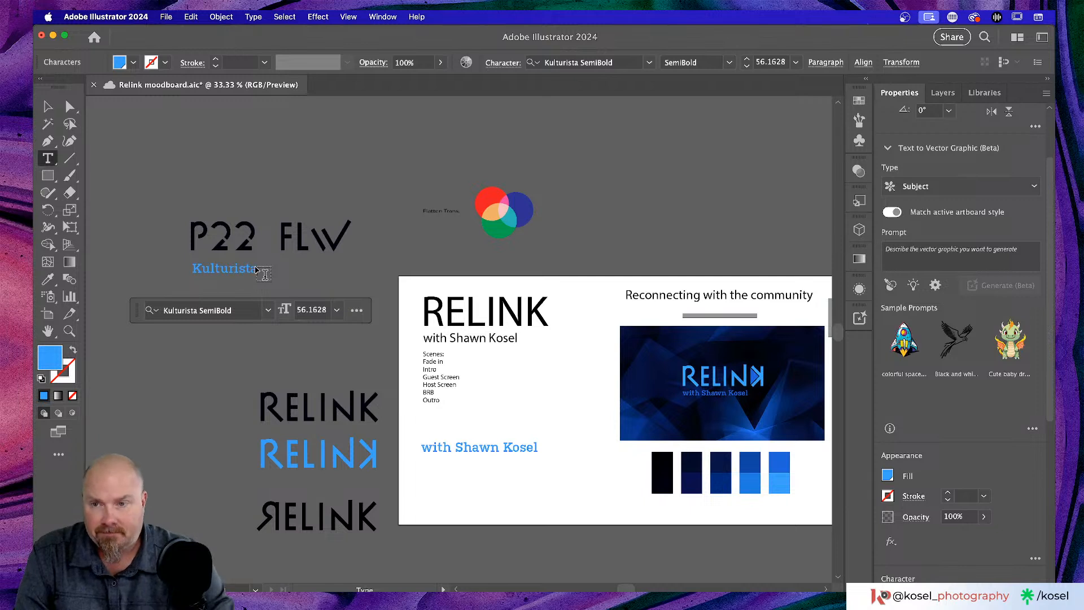
type(" S")
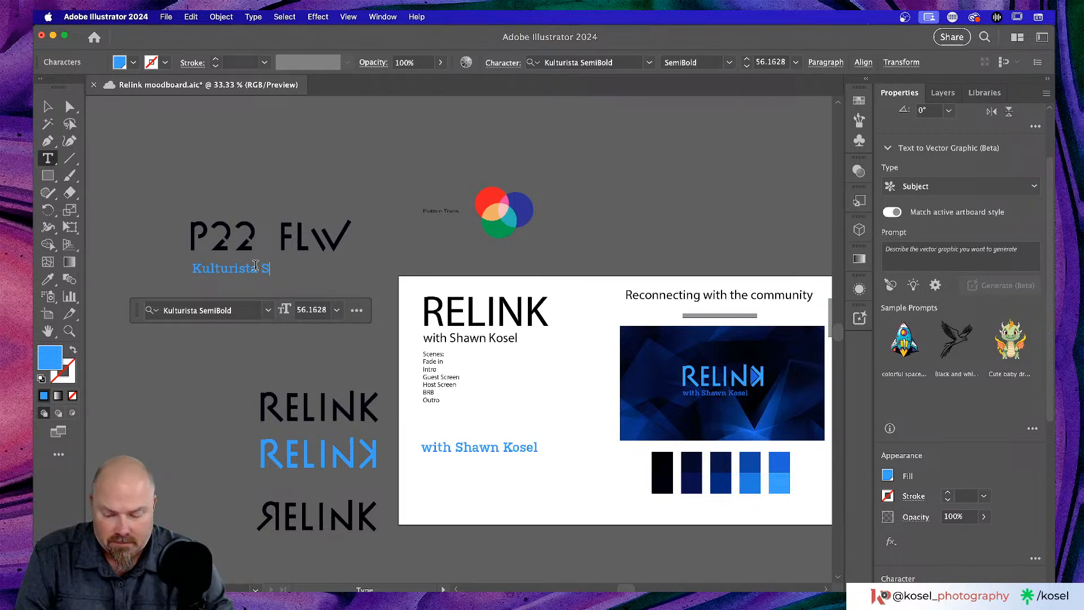
type("emibold")
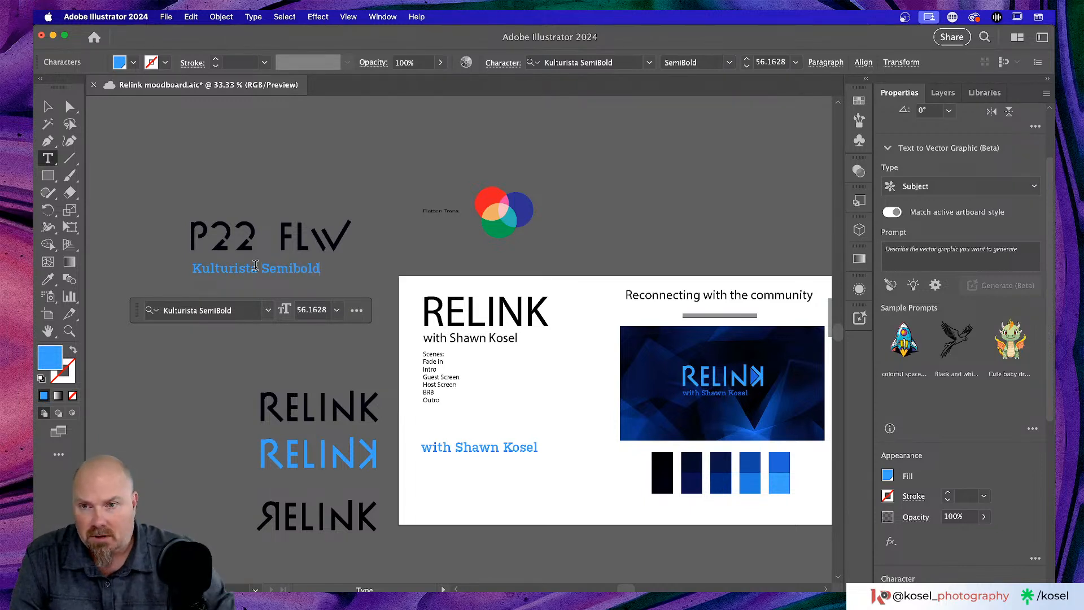
left_click(50, 106)
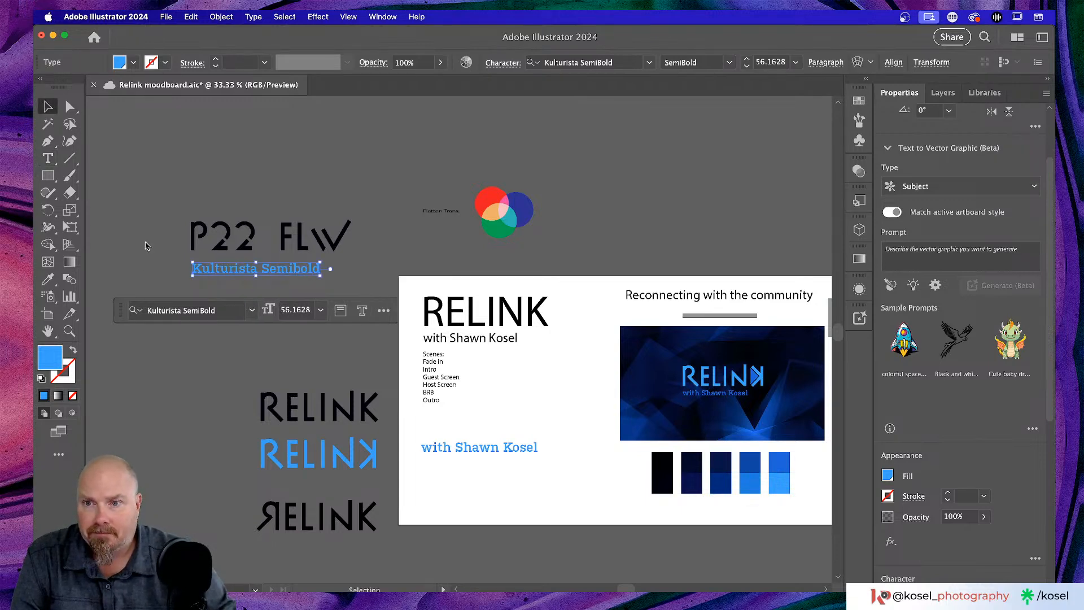
left_click(167, 275)
left_click_drag(279, 270, 278, 265)
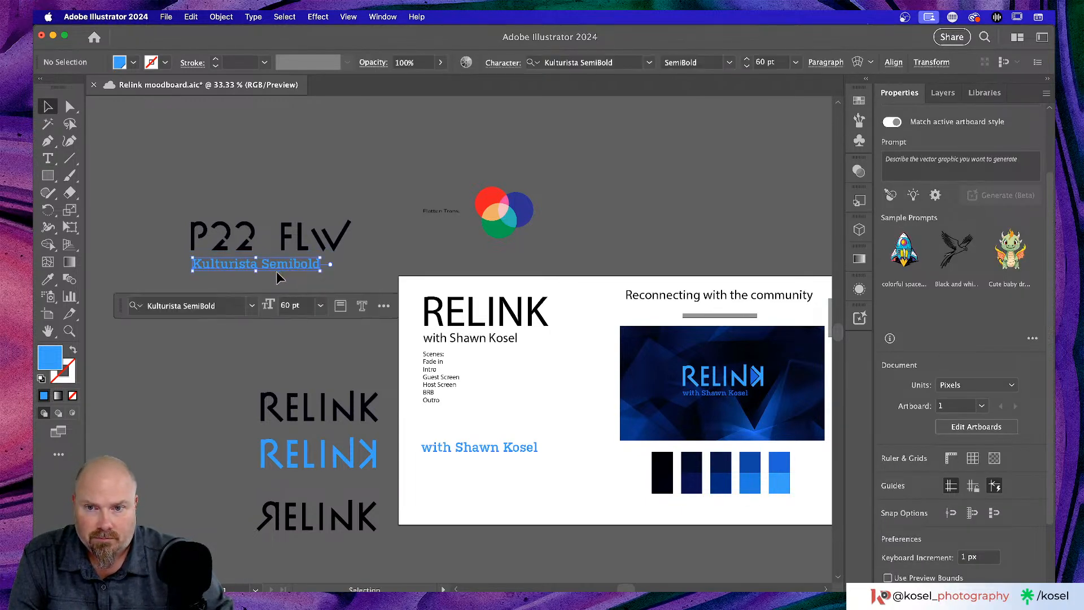
left_click(173, 393)
scroll(178, 386, "left", 4)
scroll(177, 384, "down", 3)
scroll(177, 384, "right", 4)
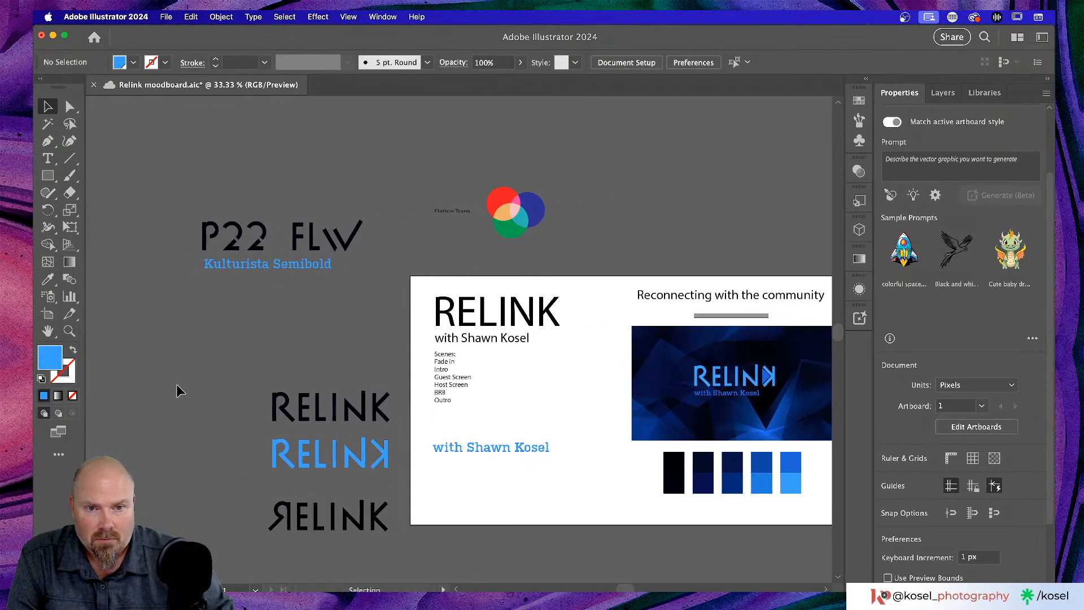
scroll(181, 389, "left", 2)
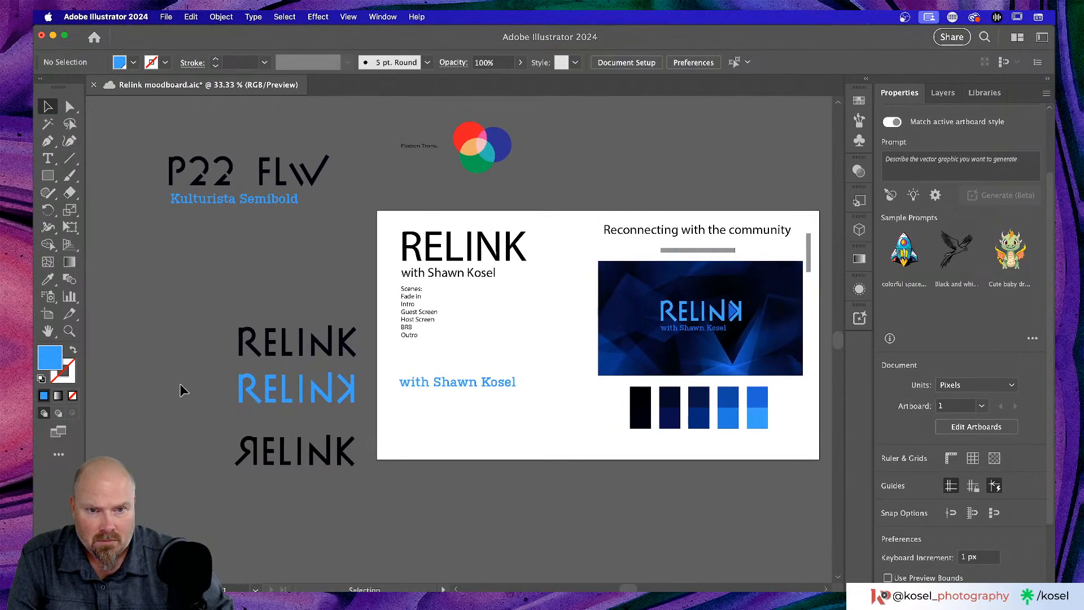
scroll(562, 500, "right", 6)
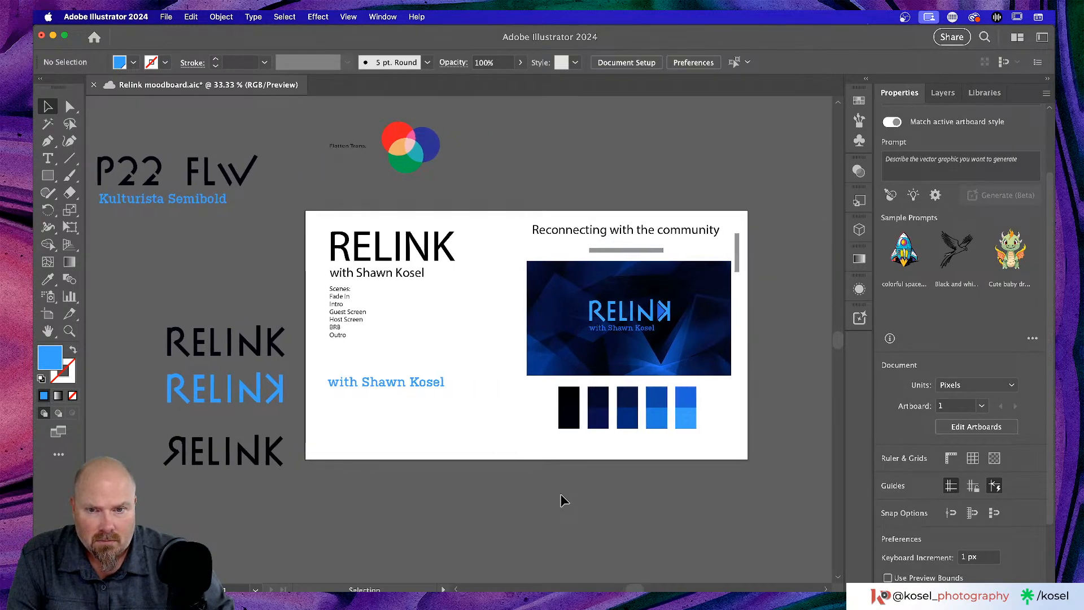
scroll(562, 500, "right", 3)
scroll(562, 500, "left", 5)
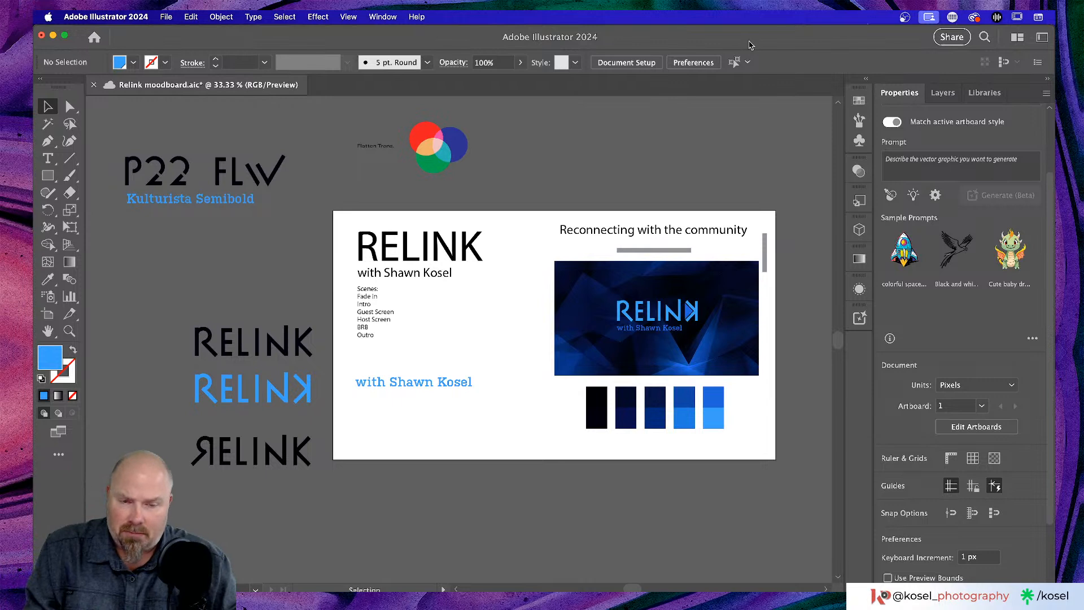
scroll(780, 324, "right", 2)
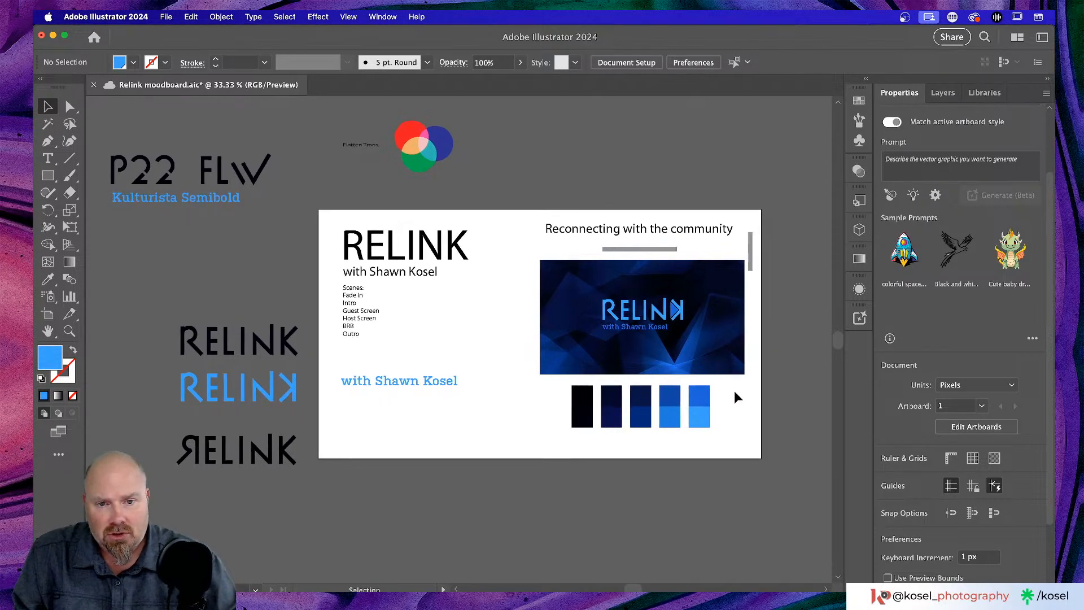
- Select the lightest blue swatch's lower half and open its Fill Color Picker showing 3CA2F9
left_click(704, 418)
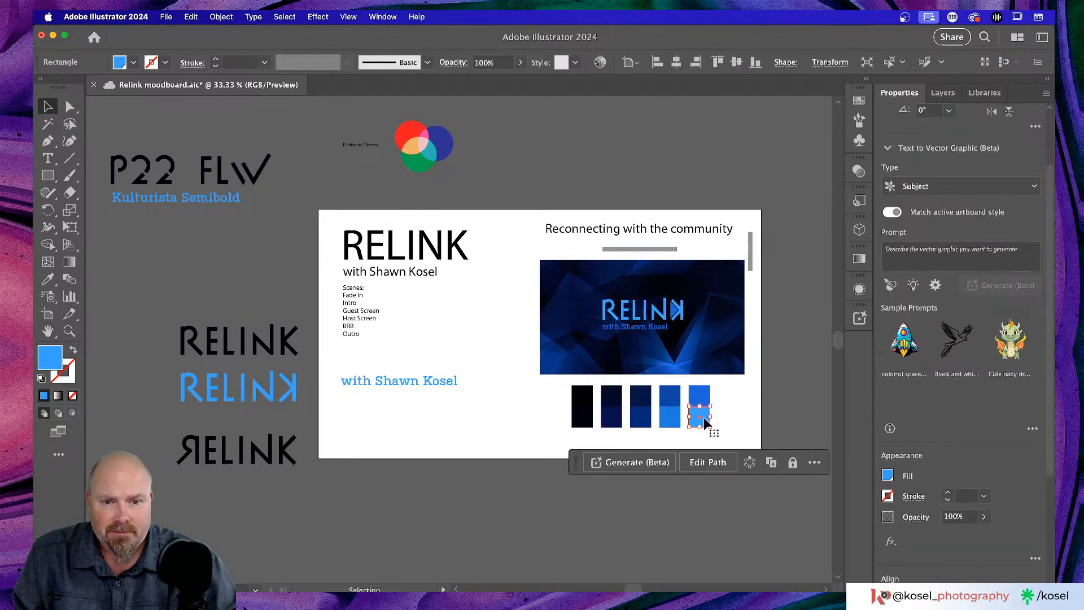
double_click(51, 358)
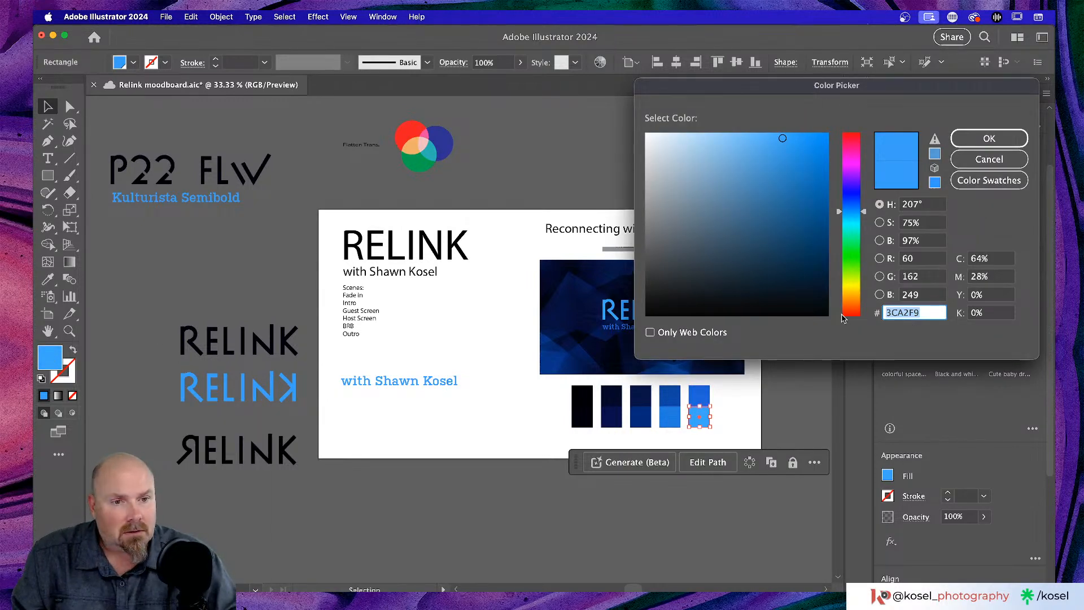
- Close the Color Picker, lock the Colours layer, and save the Relink moodboard
left_click(989, 138)
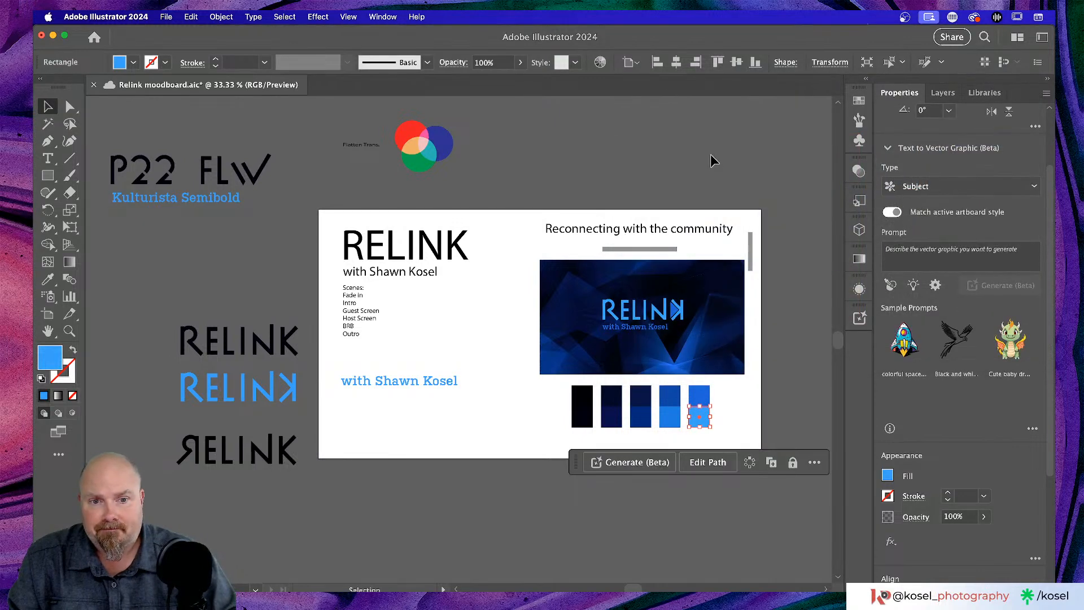
left_click(713, 159)
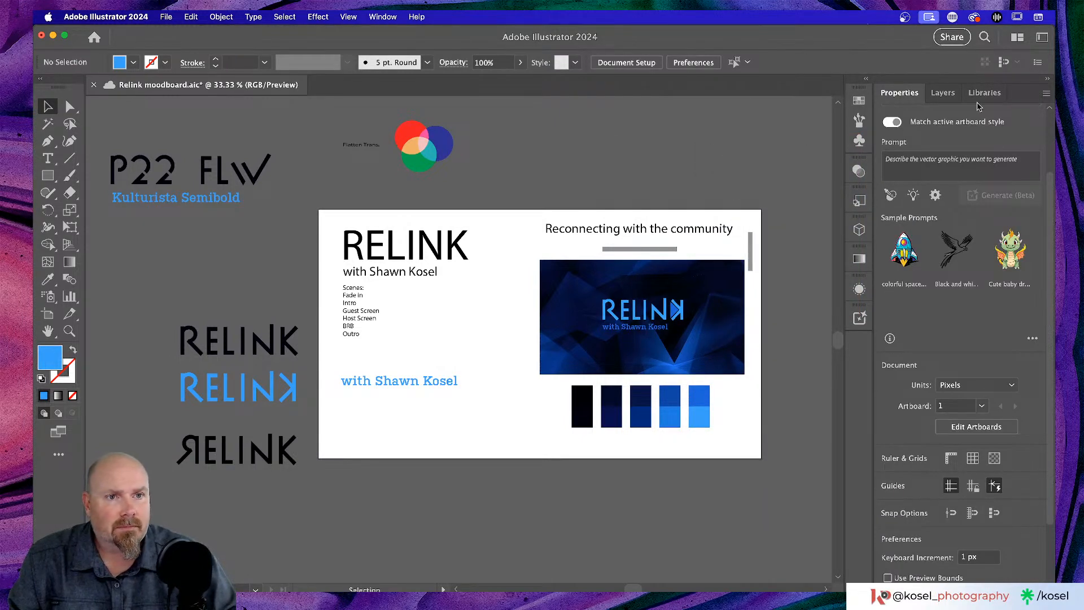
left_click(943, 92)
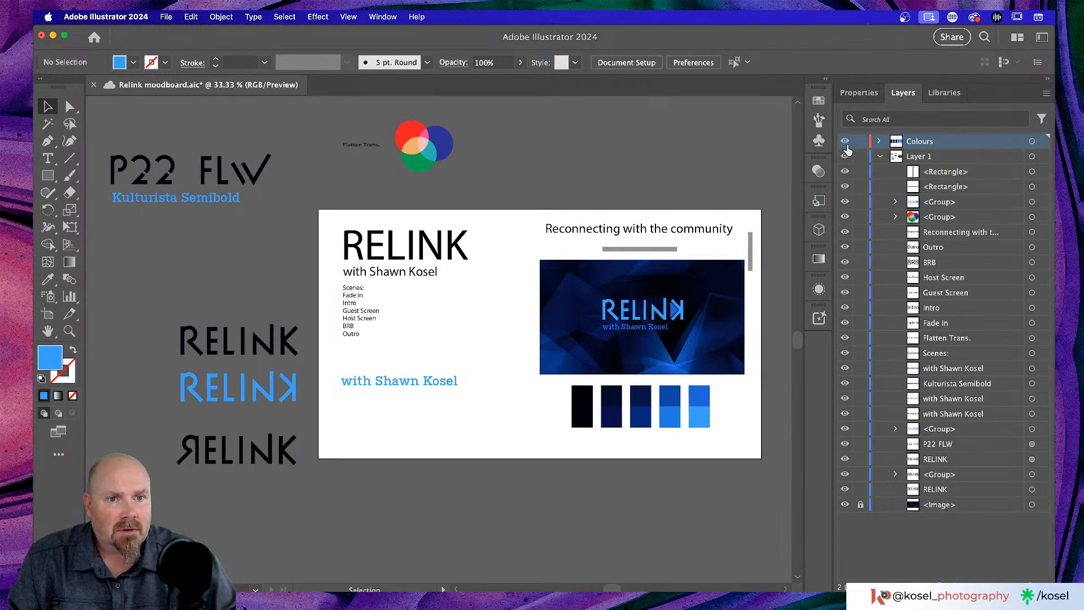
left_click(861, 141)
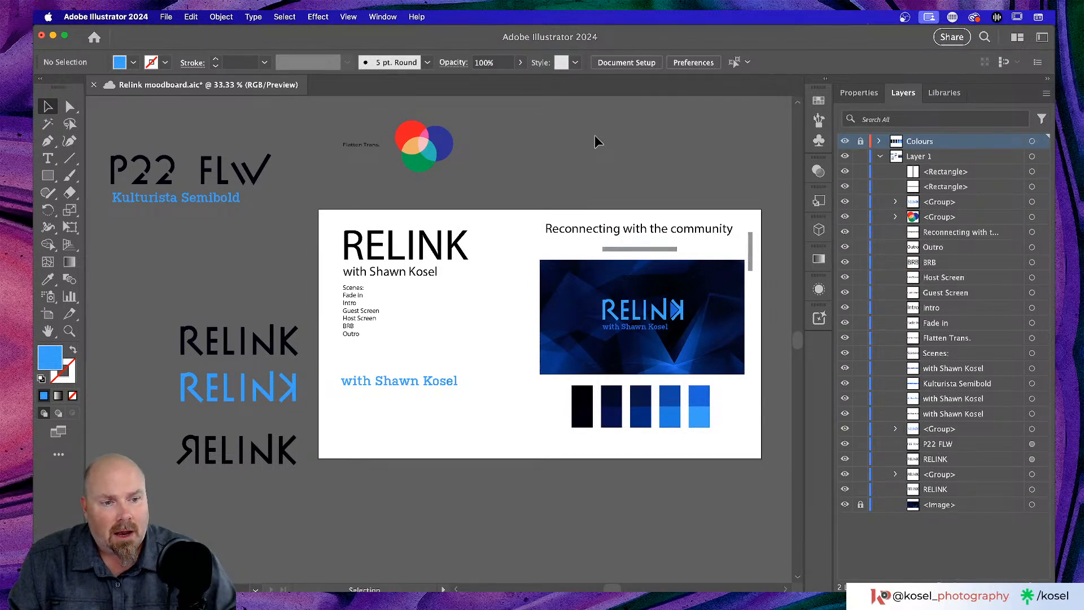
key("super+s")
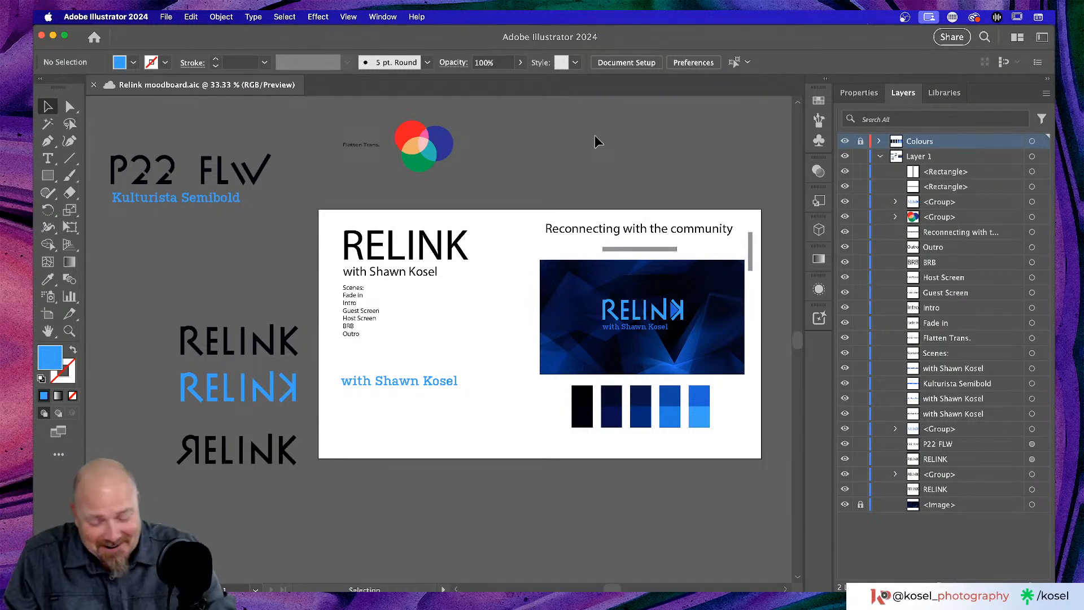
- Zoom in on the artboard, then switch over to Google Chrome
key("super+equal")
key("super+equal")
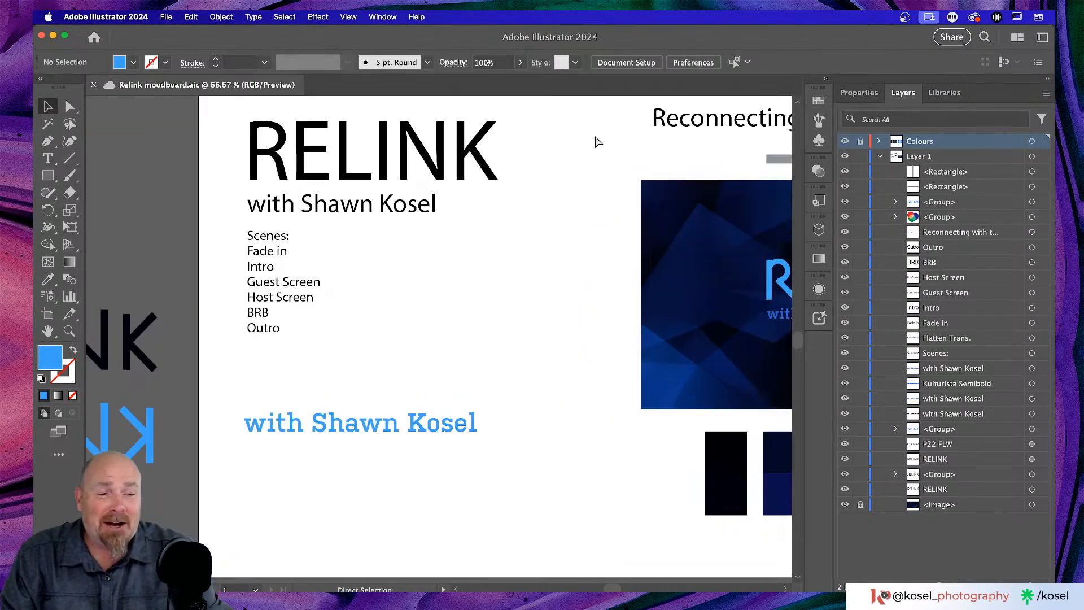
scroll(595, 134, "right", 3)
scroll(583, 153, "right", 10)
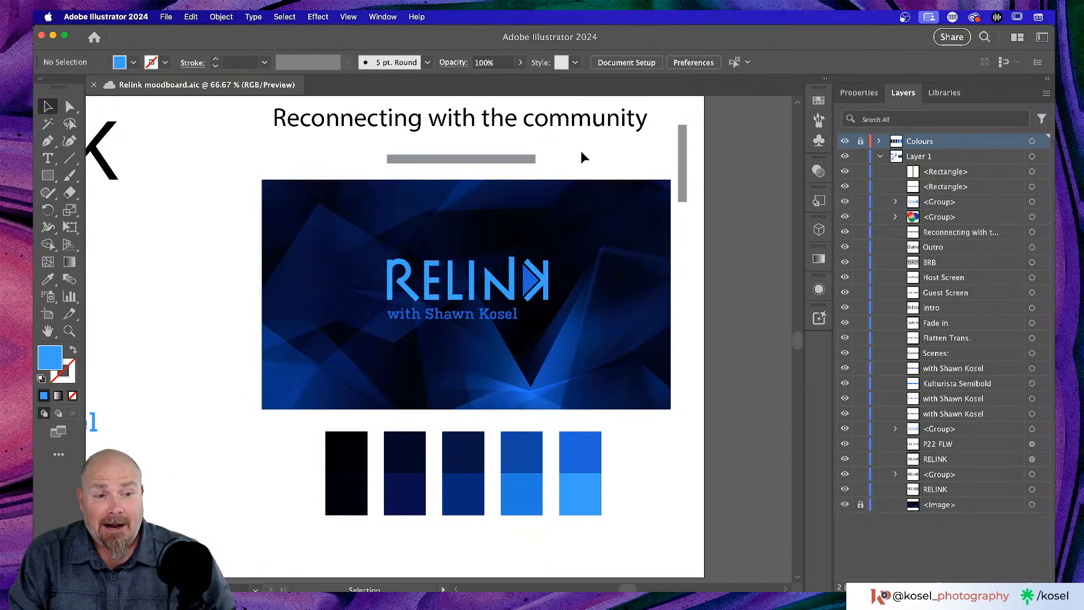
key("super+Tab")
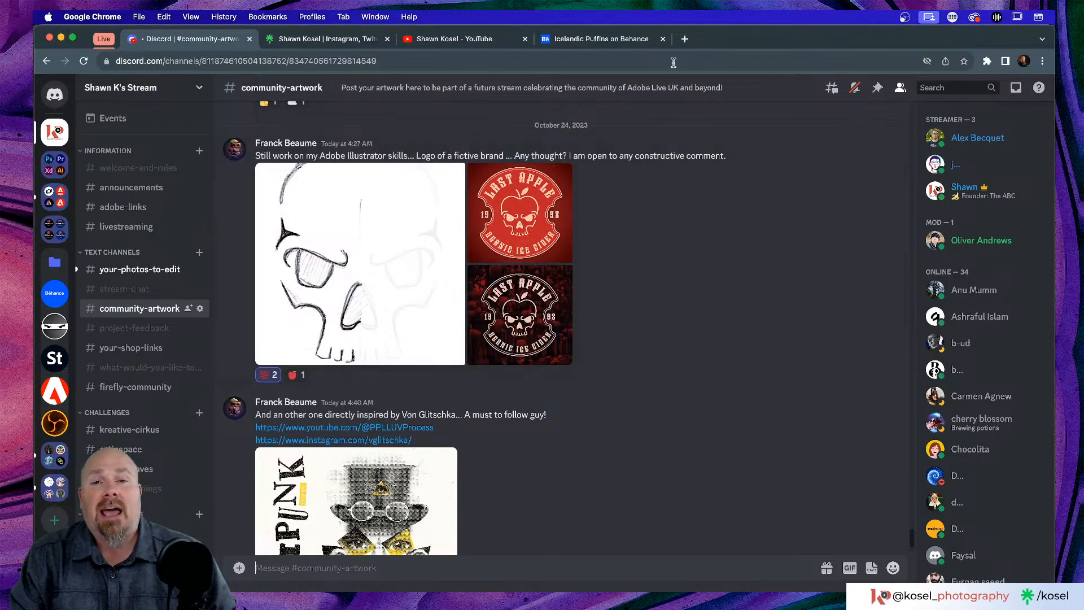
- Load the Adobe Color website in a new browser tab
left_click(684, 39)
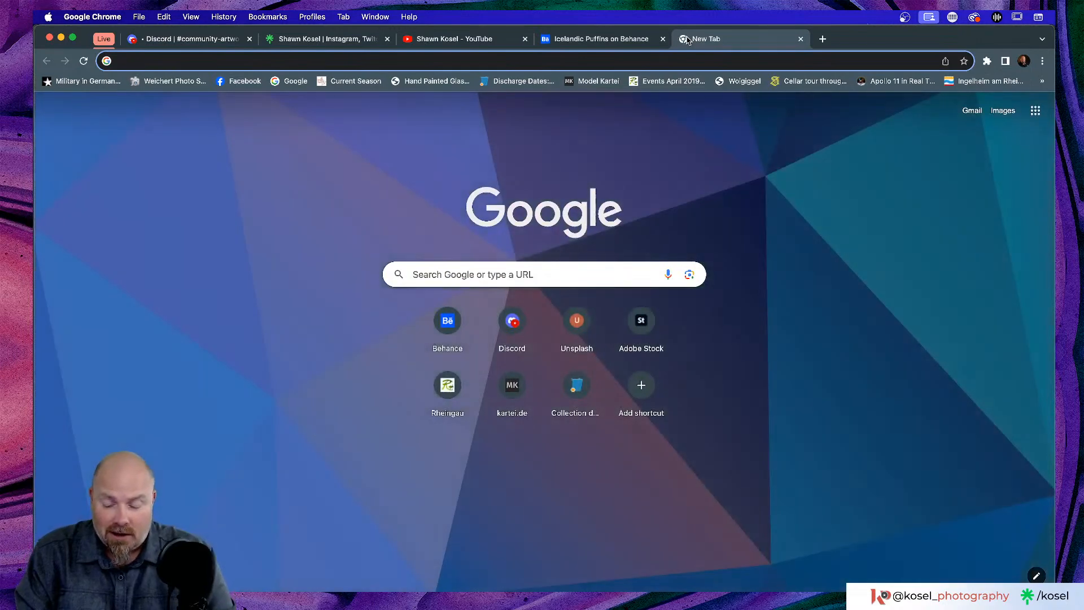
type("colo")
key("Return")
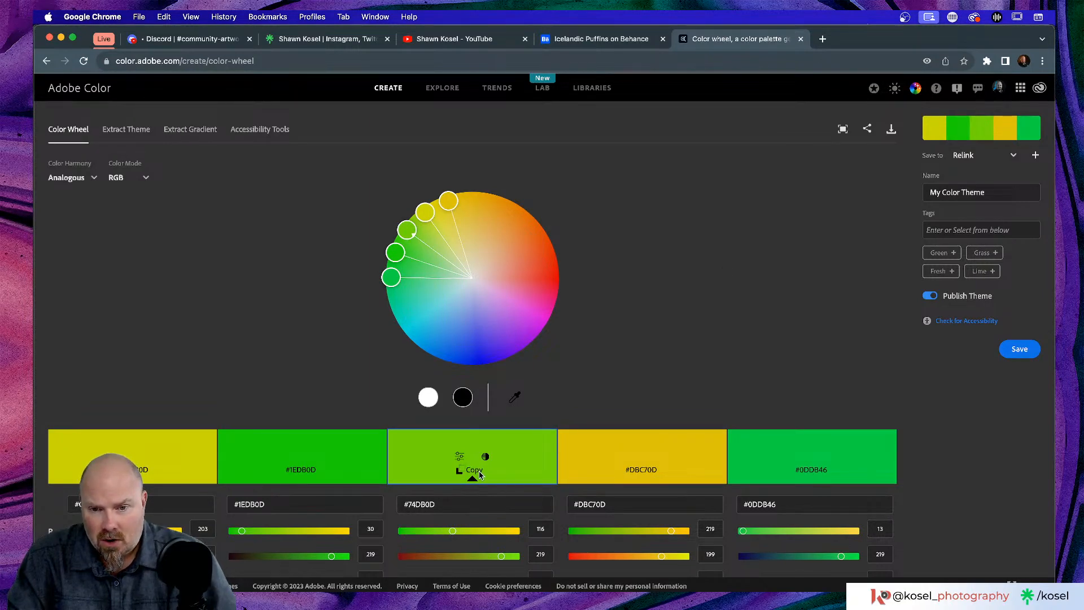
scroll(479, 471, "down", 2)
scroll(261, 260, "up", 2)
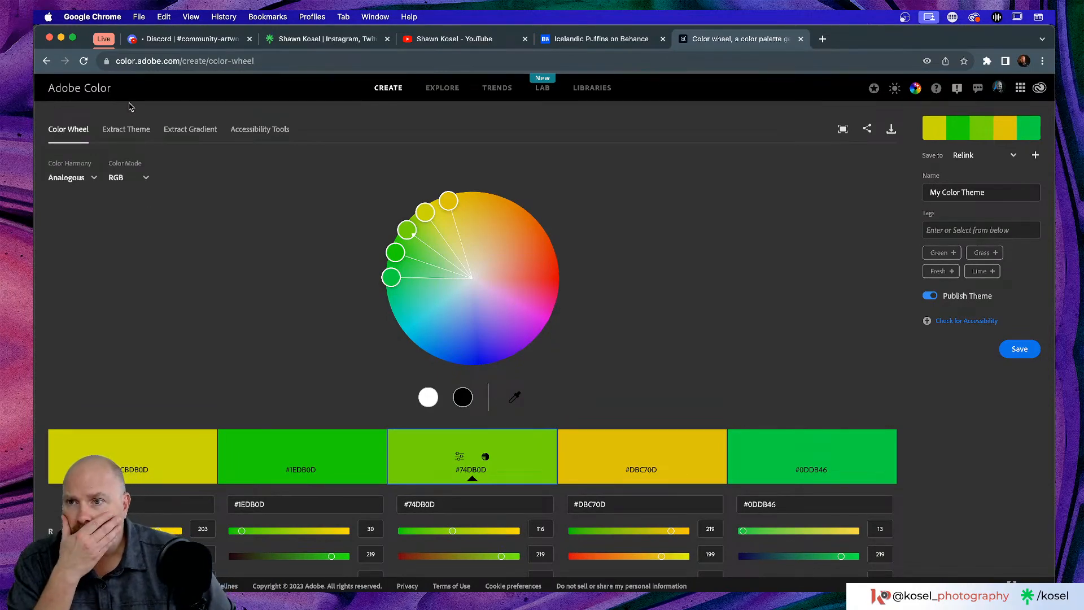
scroll(235, 263, "down", 3)
scroll(235, 264, "up", 3)
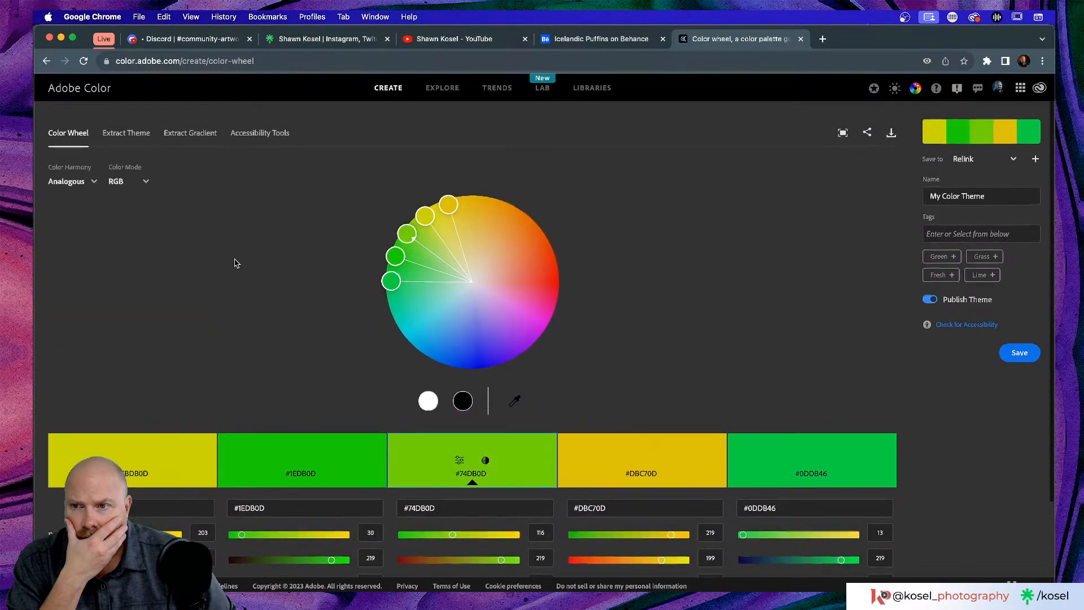
- Set the colour harmony rule to Complementary, giving a #74DB0D green swatch
left_click(90, 178)
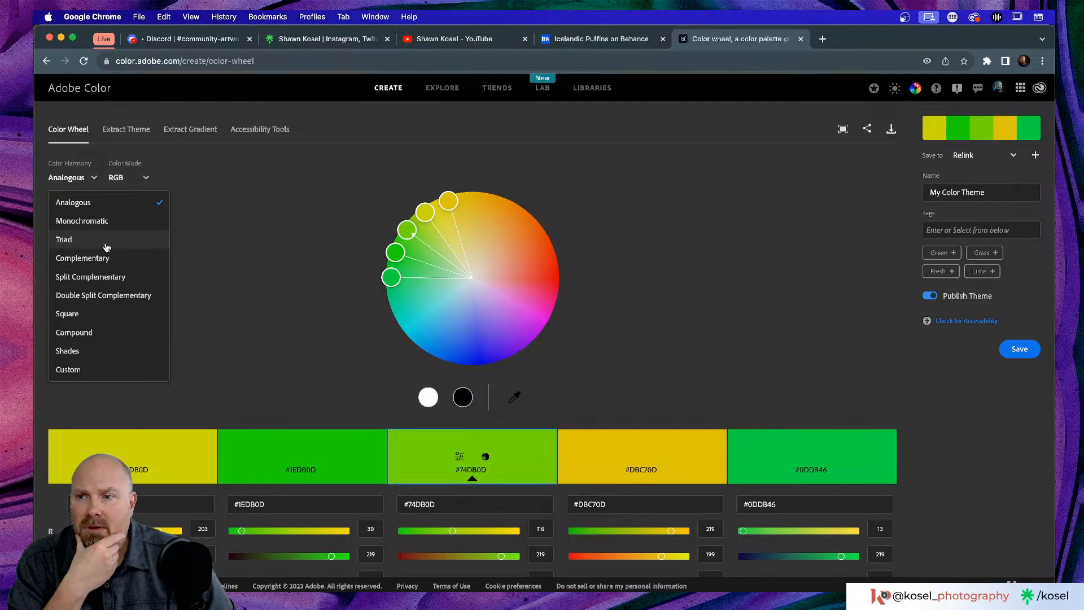
left_click(97, 258)
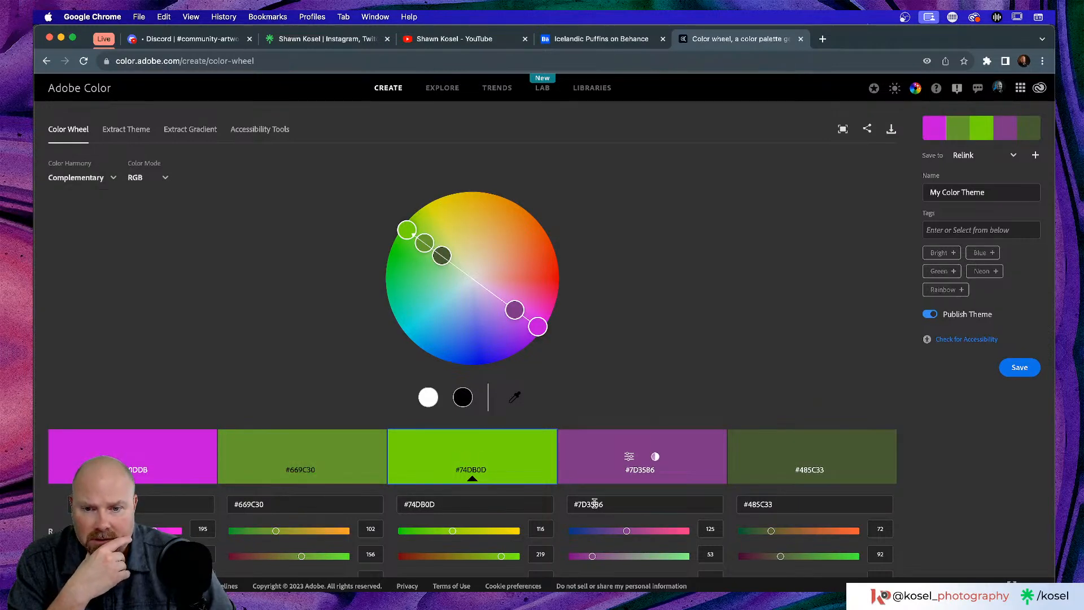
right_click(480, 472)
left_click(651, 370)
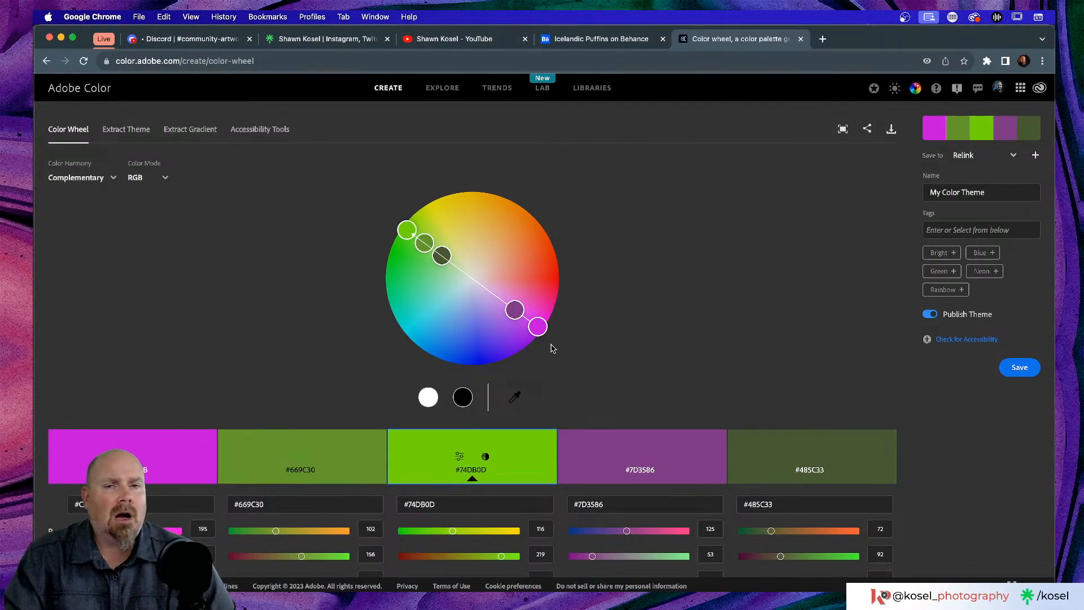
- Move the browser window aside and switch back to the Illustrator moodboard
mouse_move(850, 44)
left_mouse_down()
mouse_move(838, 113)
mouse_move(839, 273)
mouse_move(842, 38)
left_mouse_up()
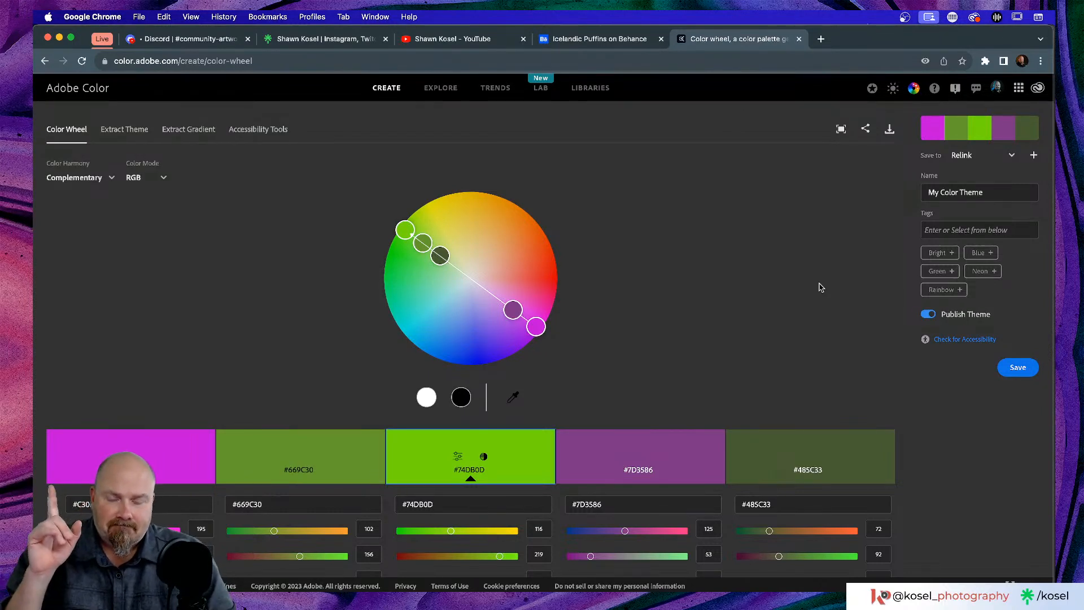
scroll(451, 501, "up", 5)
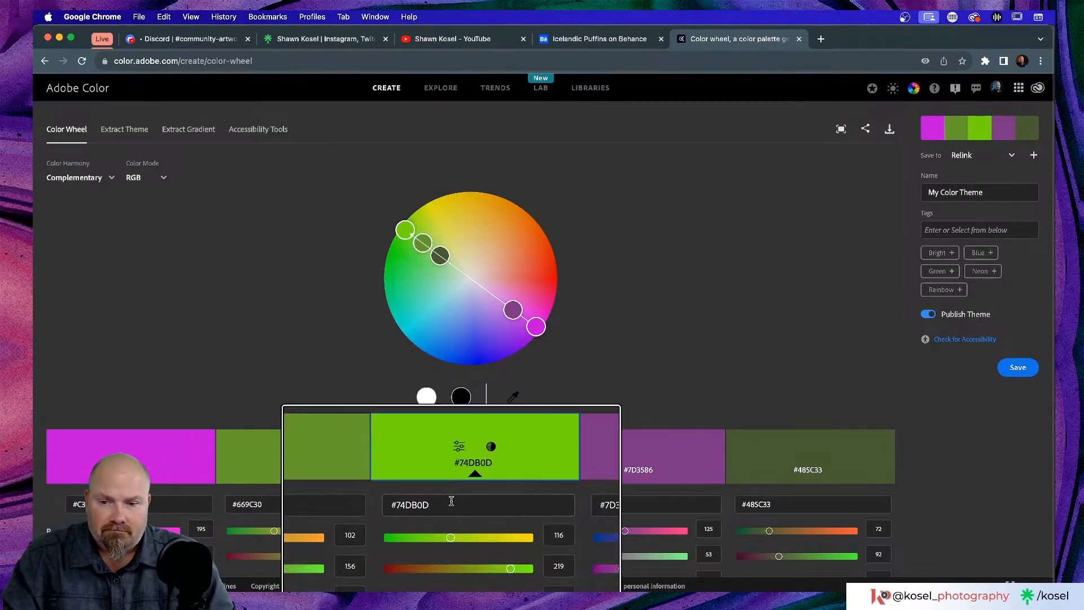
scroll(425, 520, "down", 5)
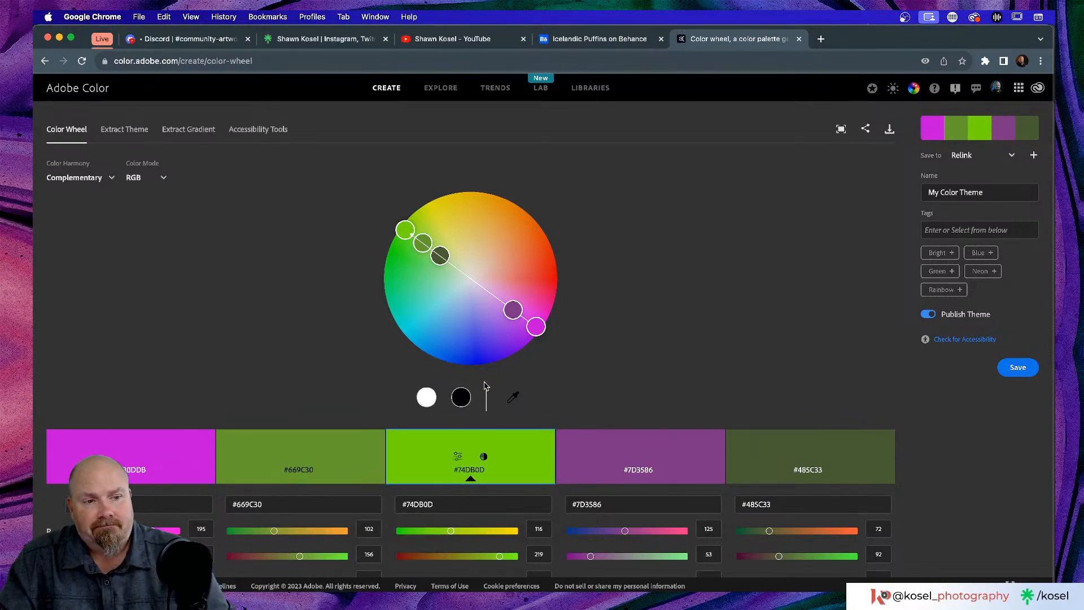
scroll(520, 371, "up", 5)
scroll(520, 371, "down", 5)
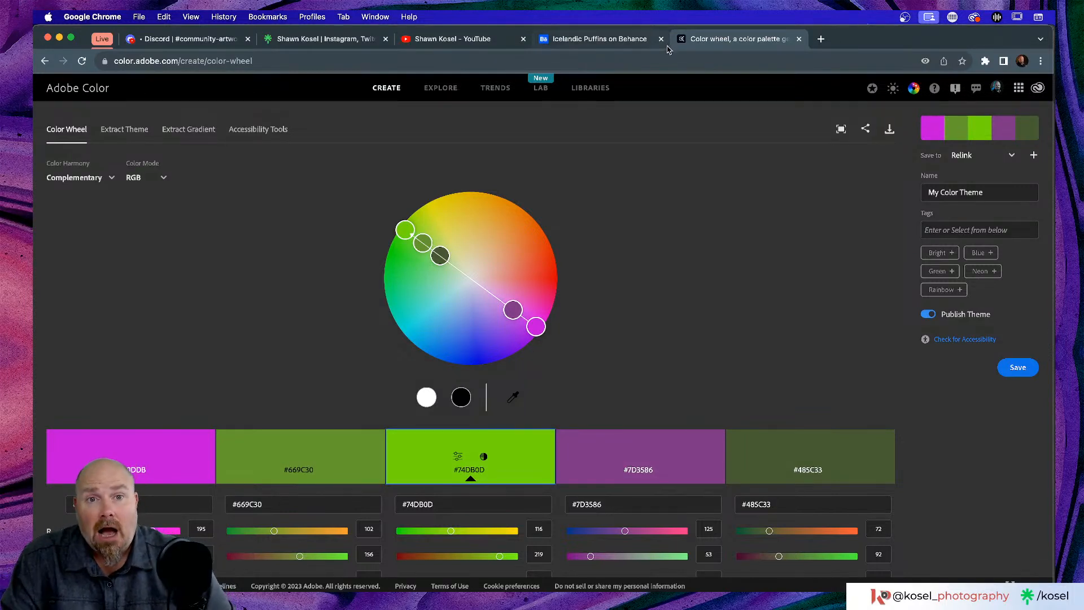
key("super+Tab")
key("super+Tab")
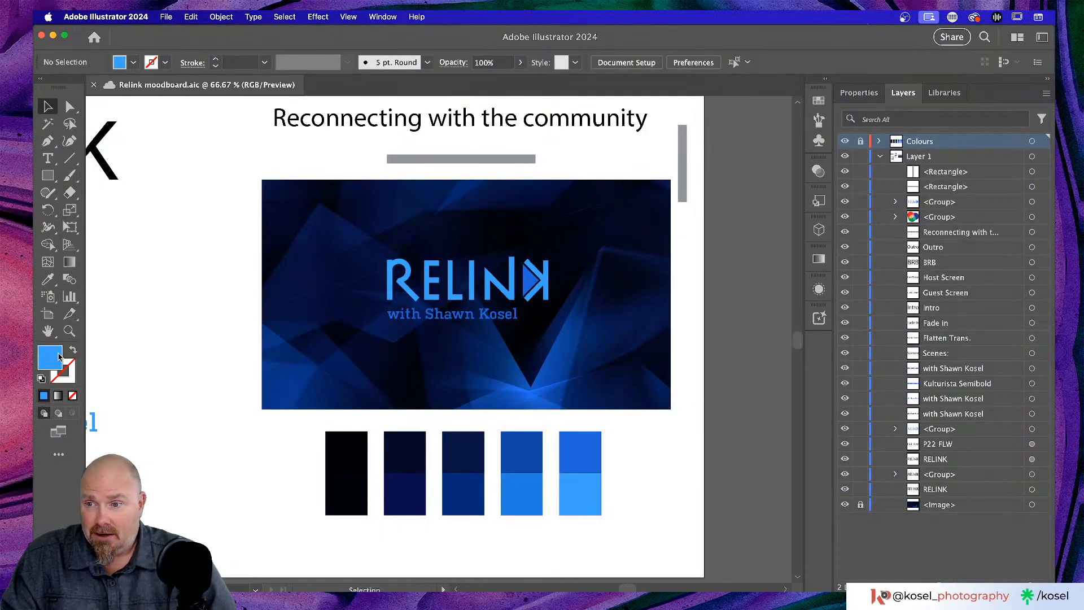
- Copy hex 3CA2F9 from the blue fill's Color Picker, then return to Chrome
double_click(58, 356)
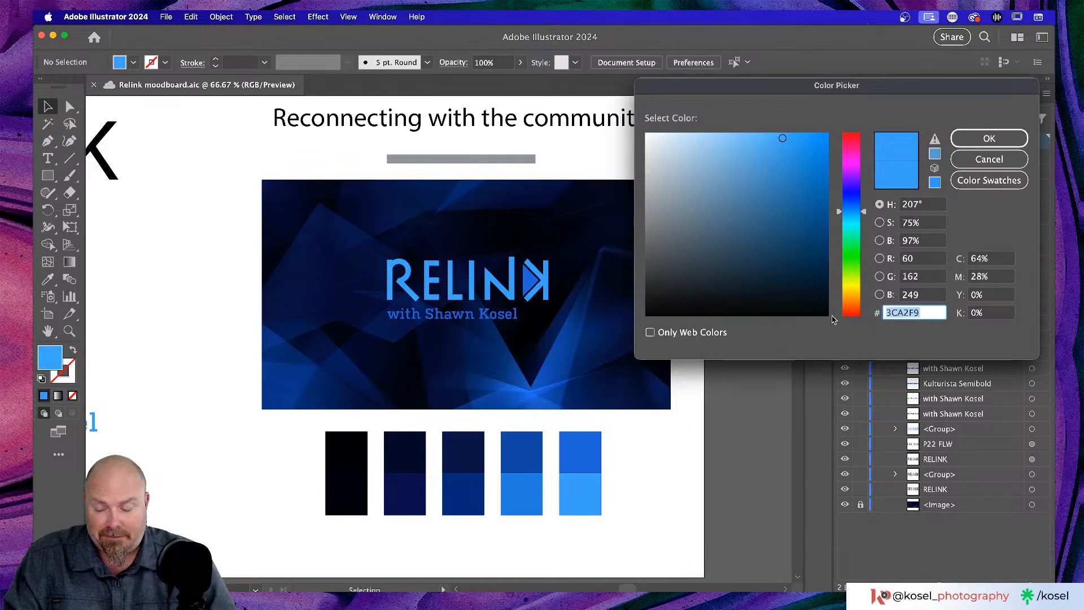
left_click(967, 142)
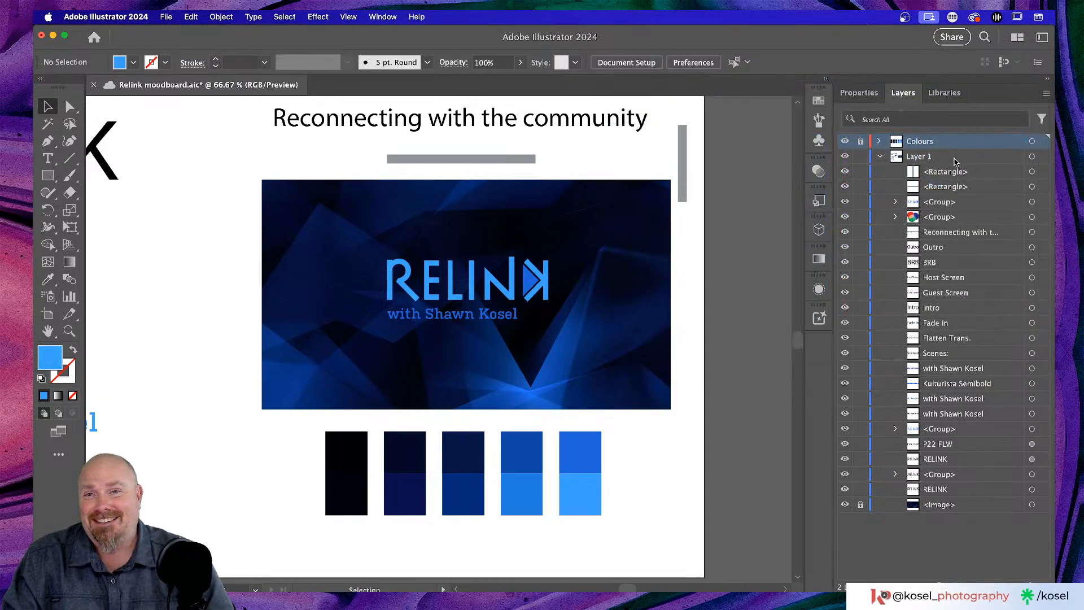
key("super+Tab")
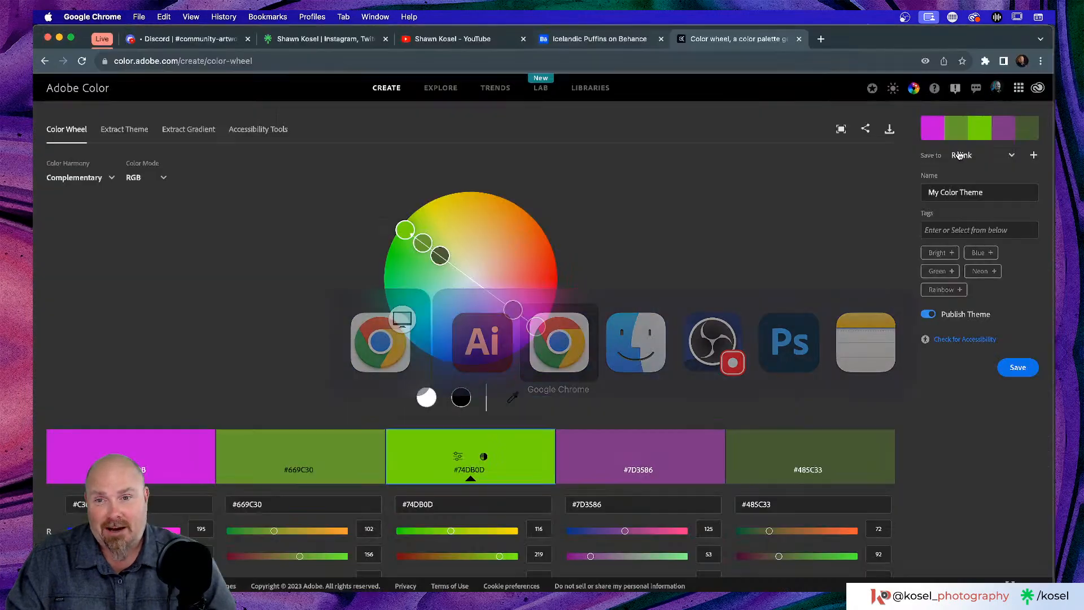
- Paste #3CA2F9 into Adobe Color's base hex field and apply it as the base colour
left_click_drag(443, 505, 379, 504)
type("#3CA2F9")
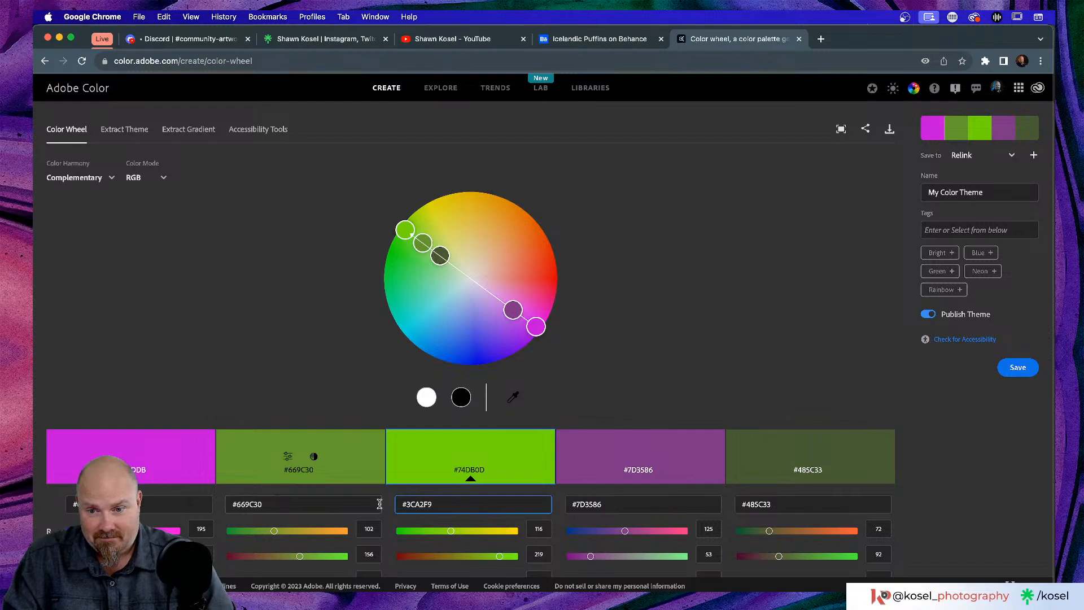
key("Return")
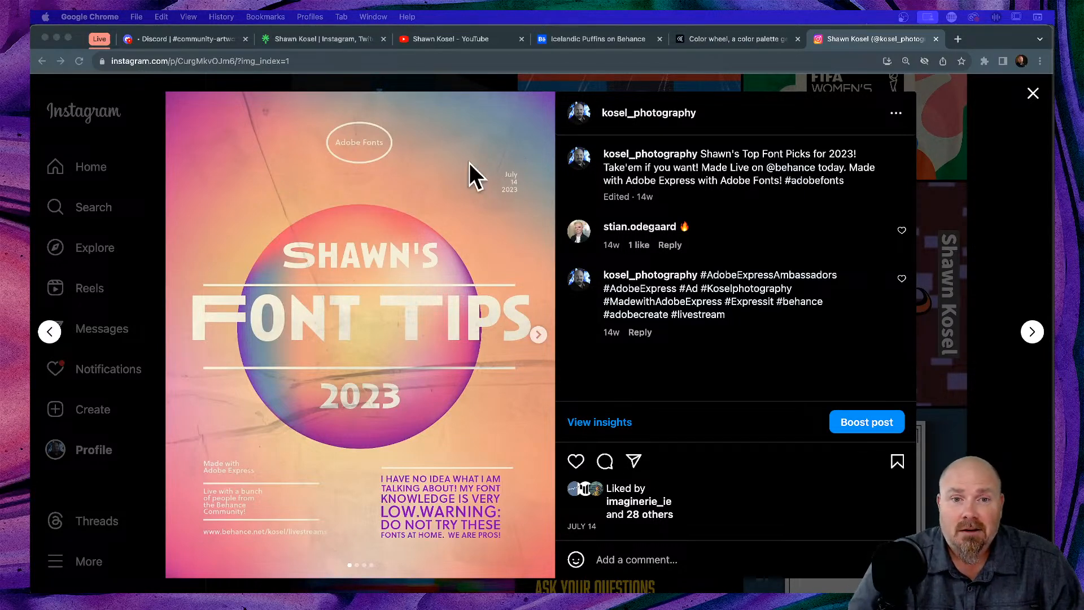
- Page through the Font Tips 2023 carousel: Grunge, New Retro and Bold statement slides
scroll(376, 150, "up", 2)
scroll(377, 150, "up", 3)
scroll(377, 150, "down", 5)
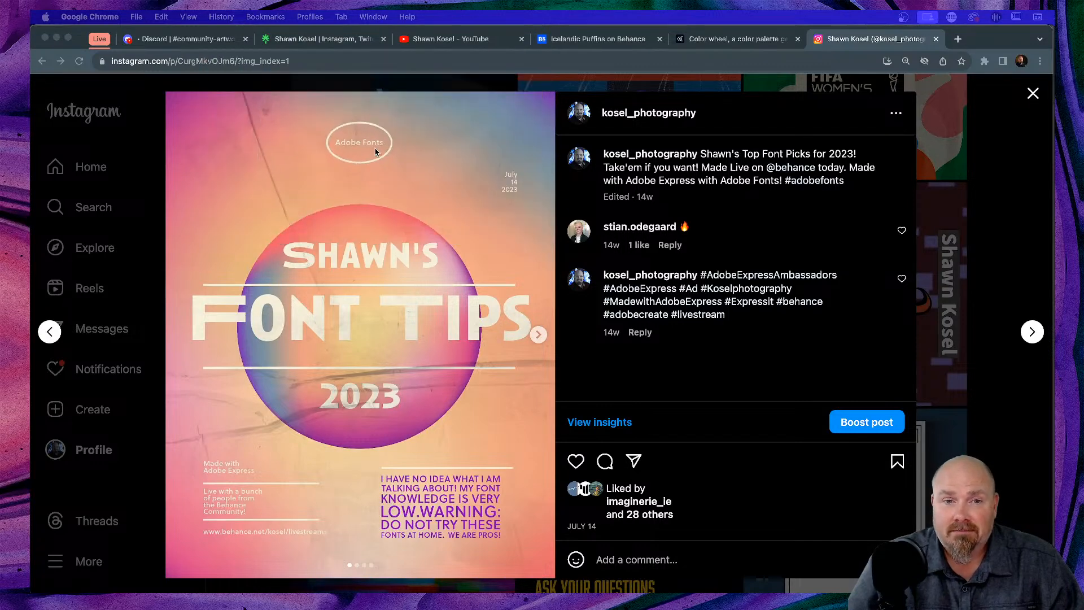
scroll(512, 189, "up", 2)
scroll(511, 188, "up", 2)
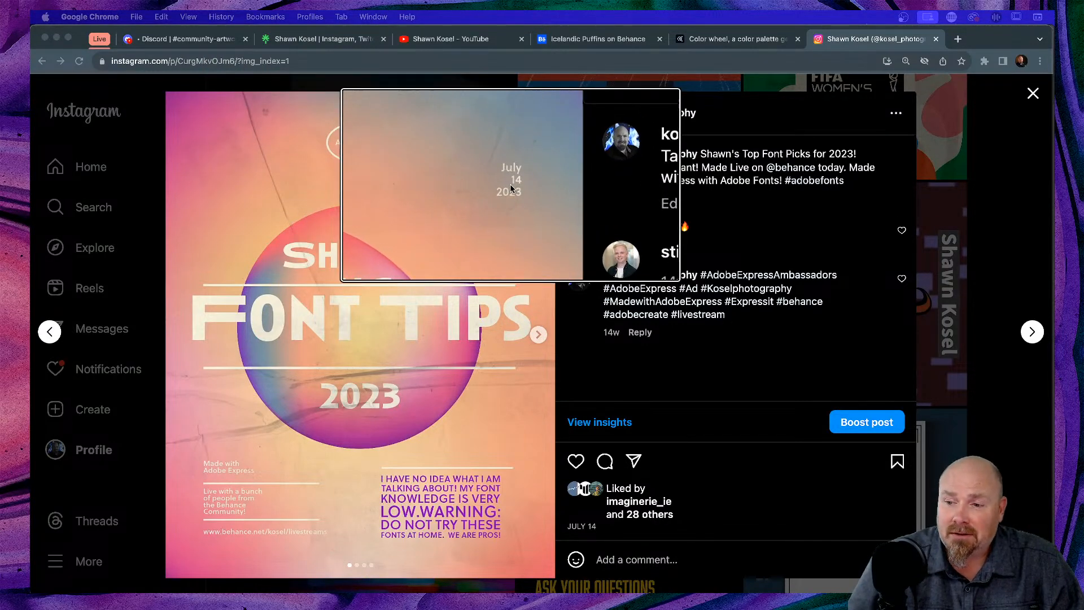
scroll(510, 188, "down", 4)
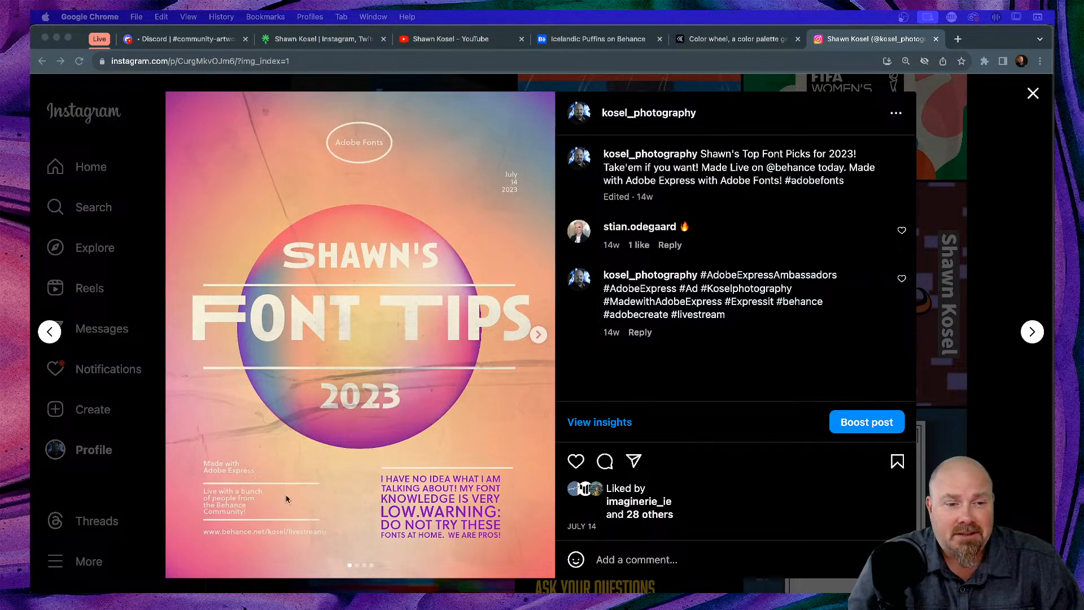
scroll(216, 475, "up", 3)
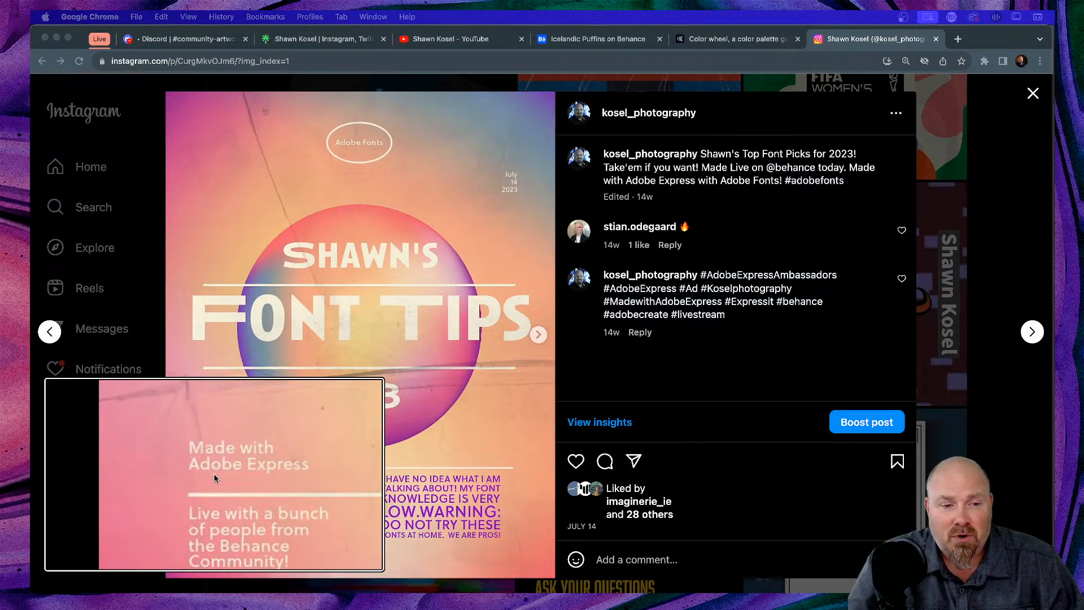
scroll(214, 474, "up", 2)
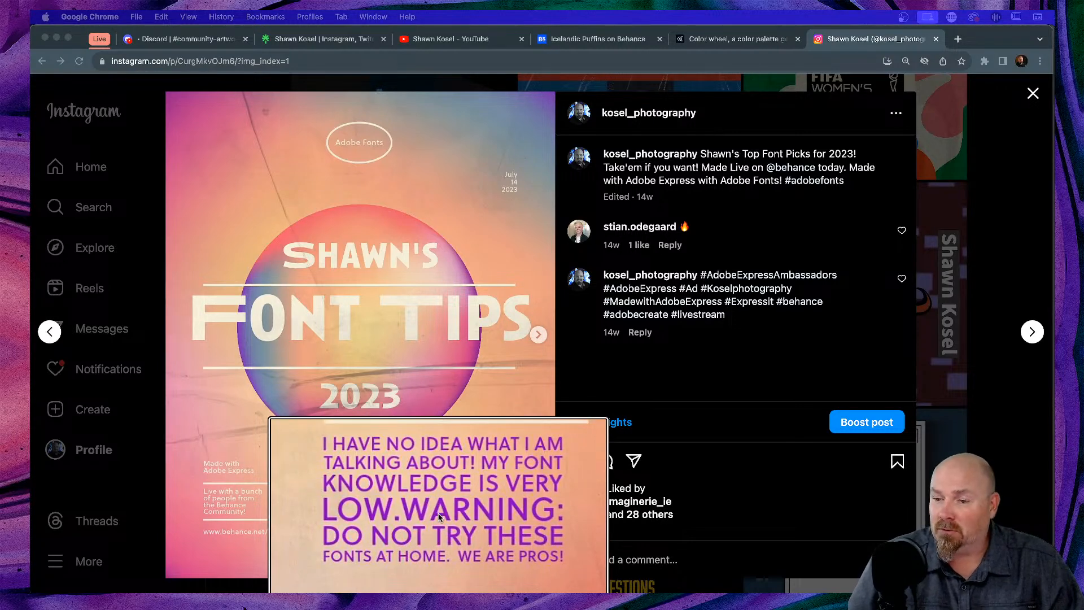
key("alt+super+8")
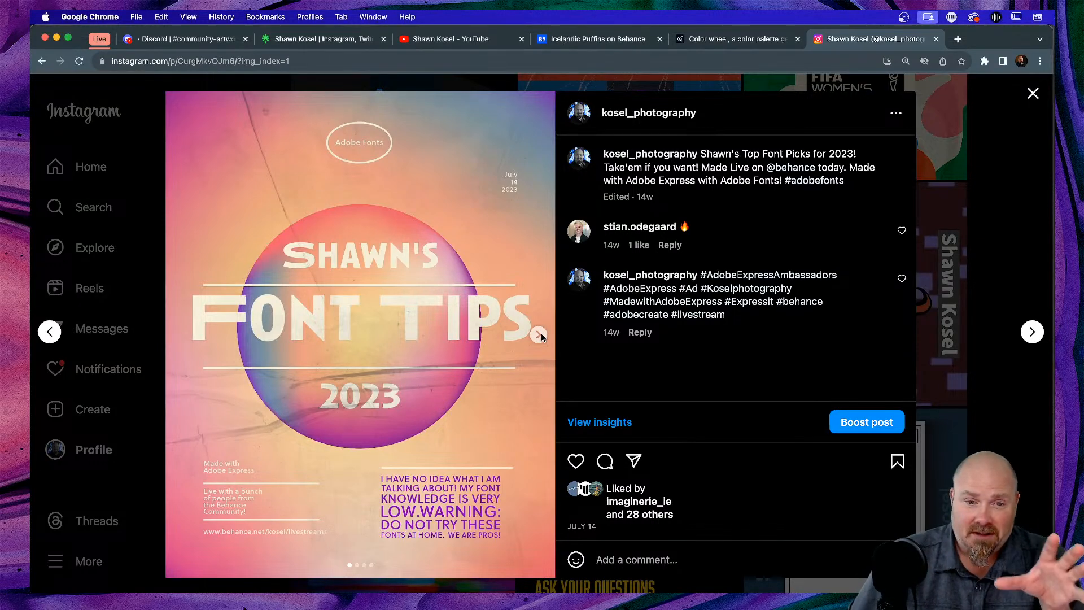
left_click(539, 335)
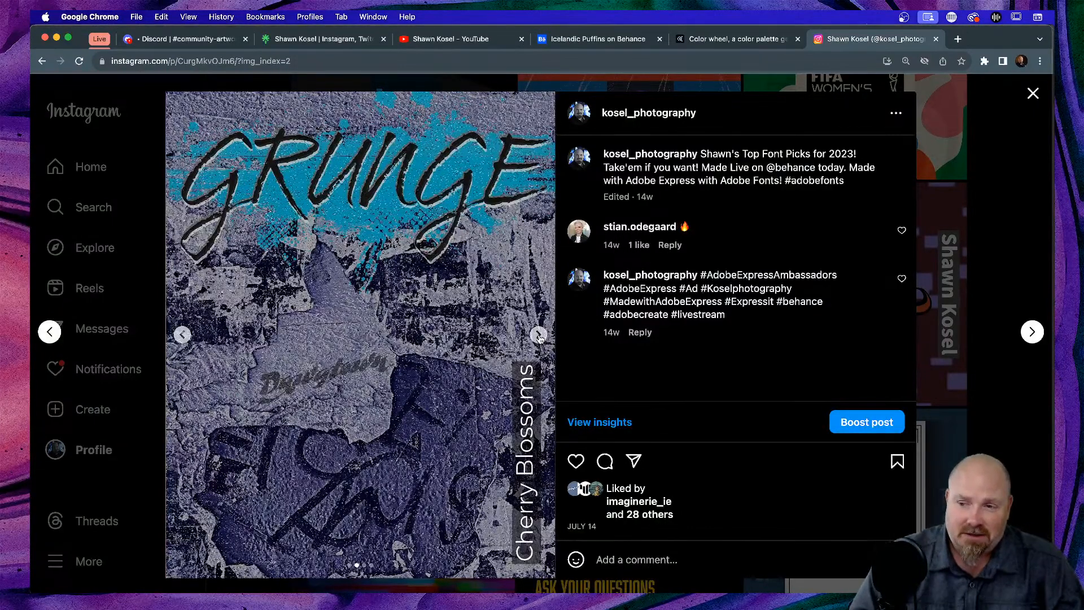
left_click(539, 335)
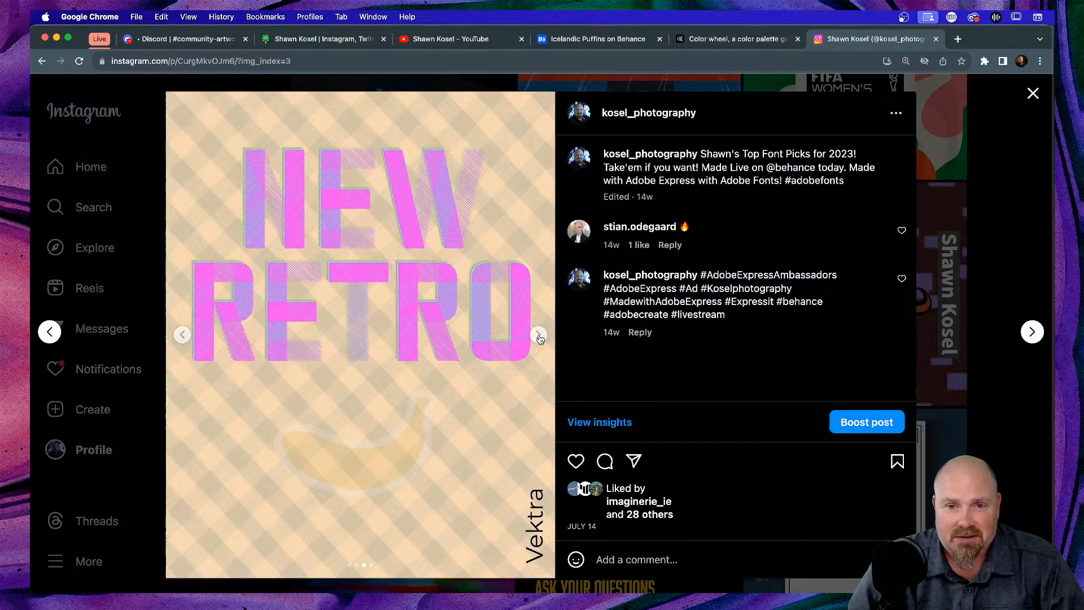
left_click(538, 336)
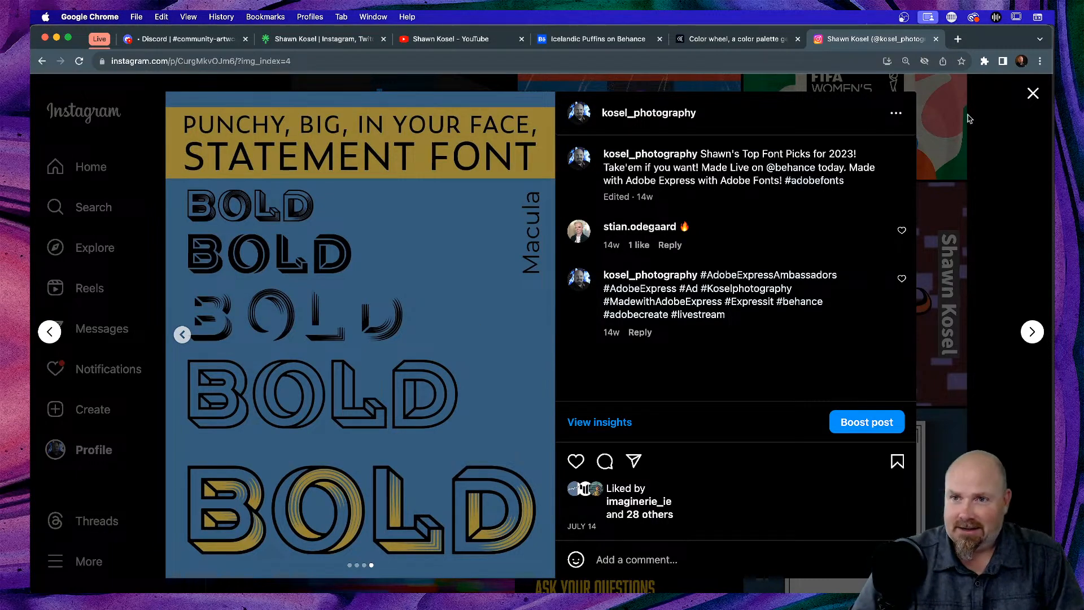
- Reopen the Font Tips 2023 post from the profile grid and select its full URL
left_click(1033, 93)
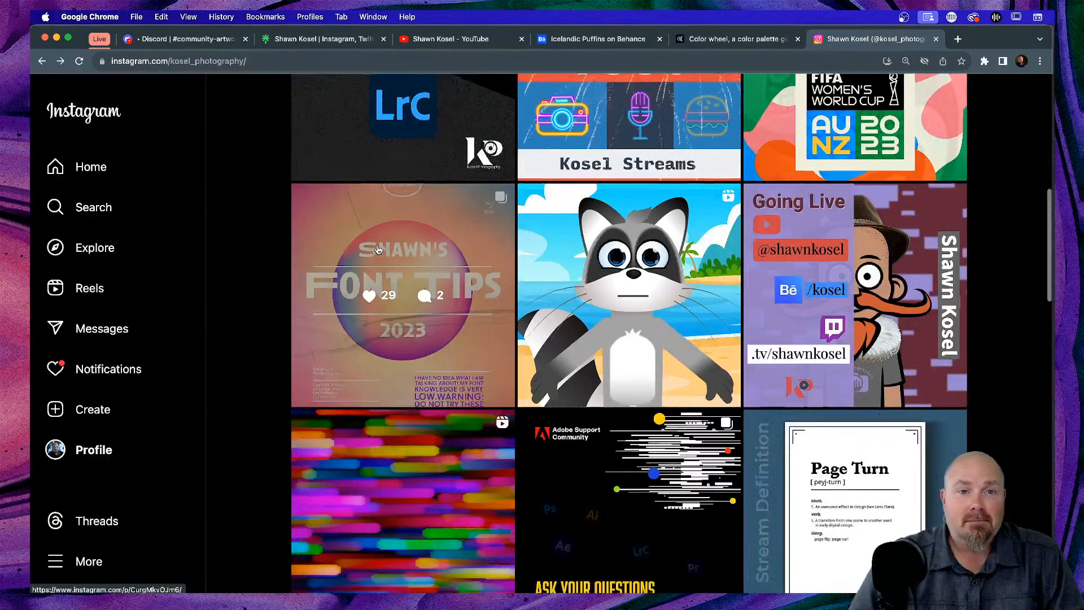
scroll(377, 248, "up", 10)
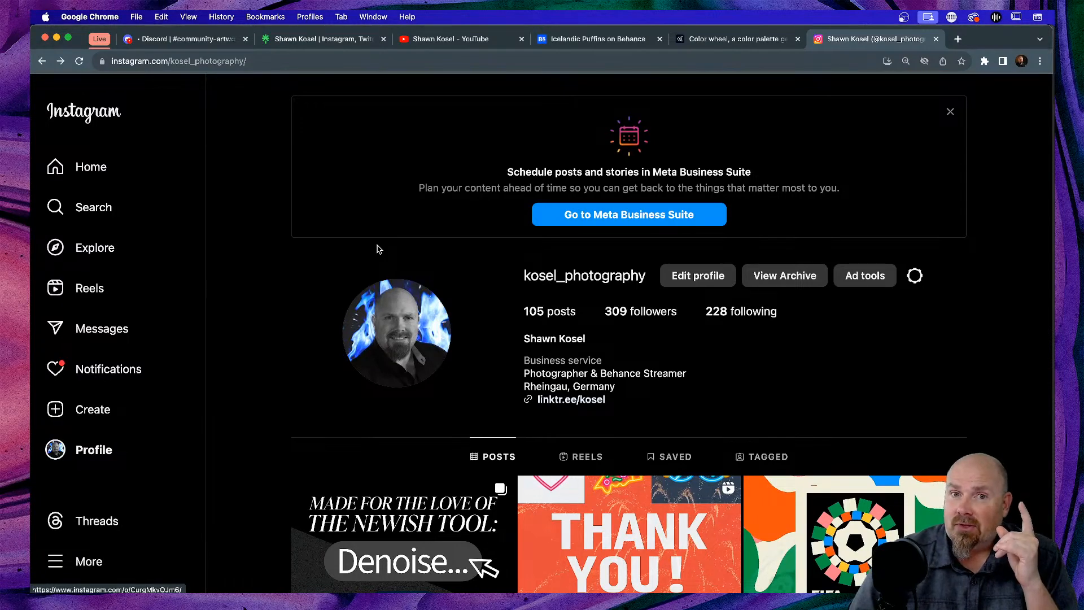
scroll(377, 249, "down", 5)
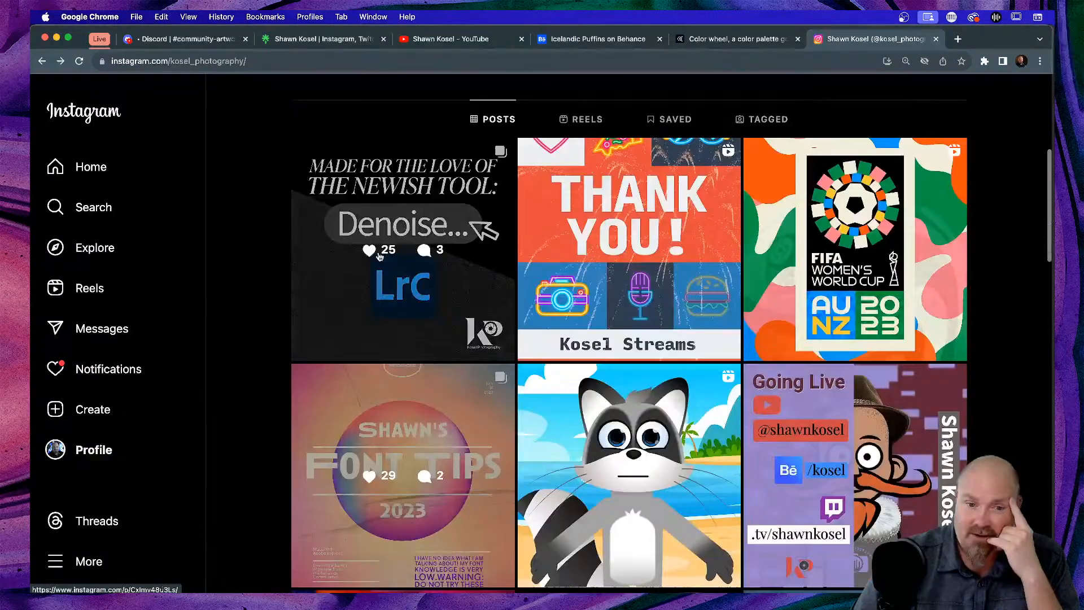
left_click(380, 441)
left_click(364, 61)
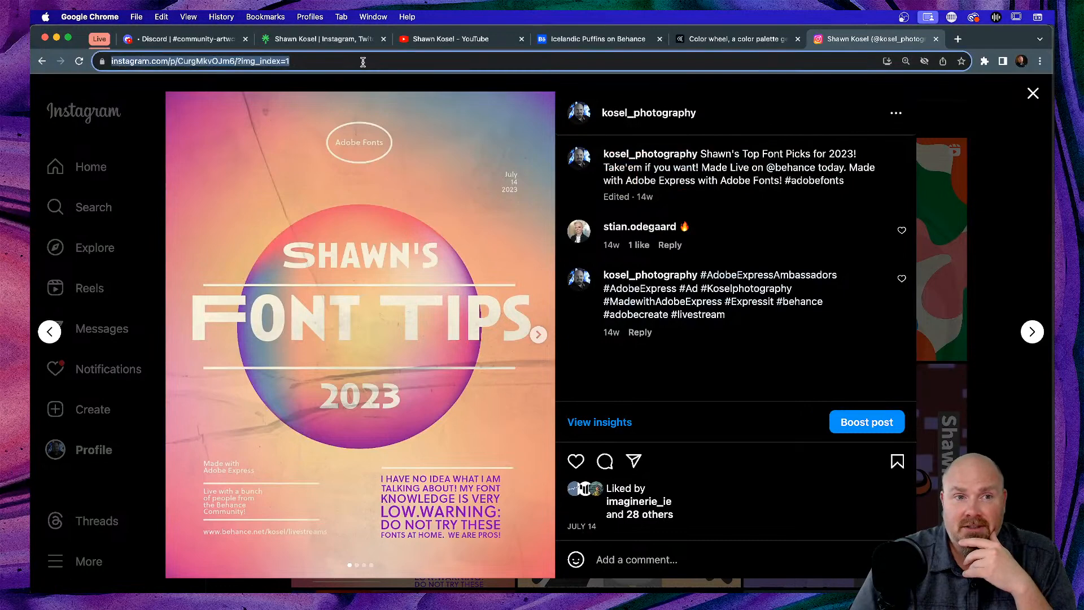
left_click_drag(400, 58, 77, 66)
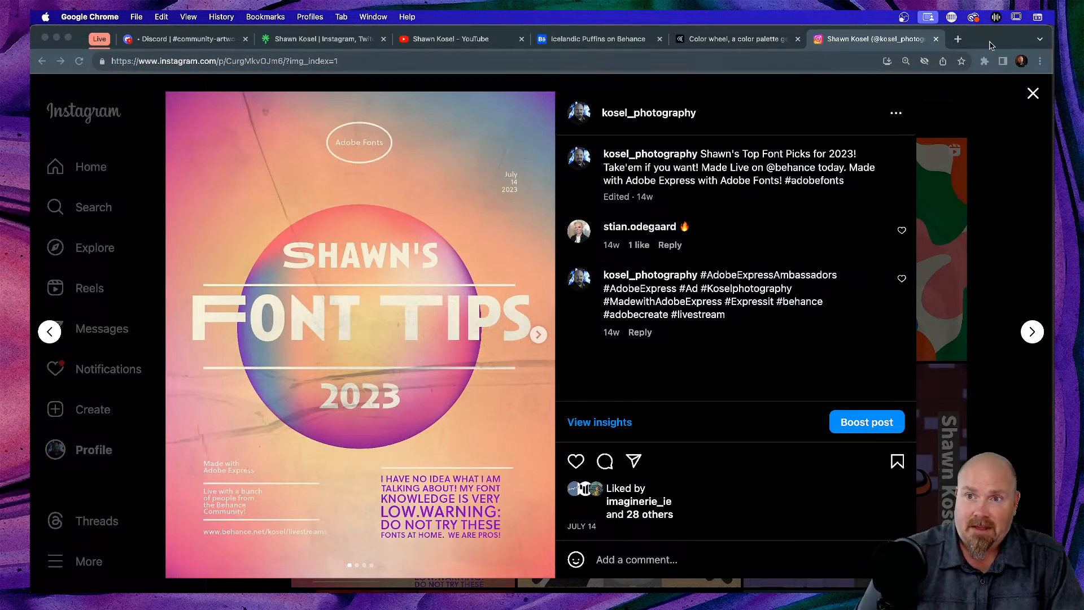
left_click(999, 40)
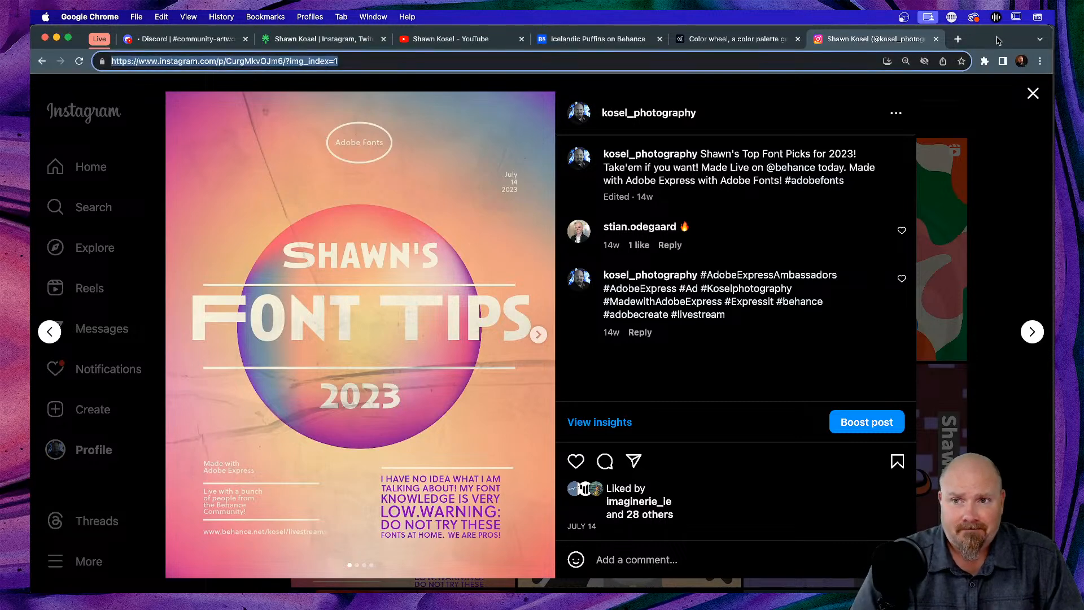
key("super+Tab")
key("super+Tab")
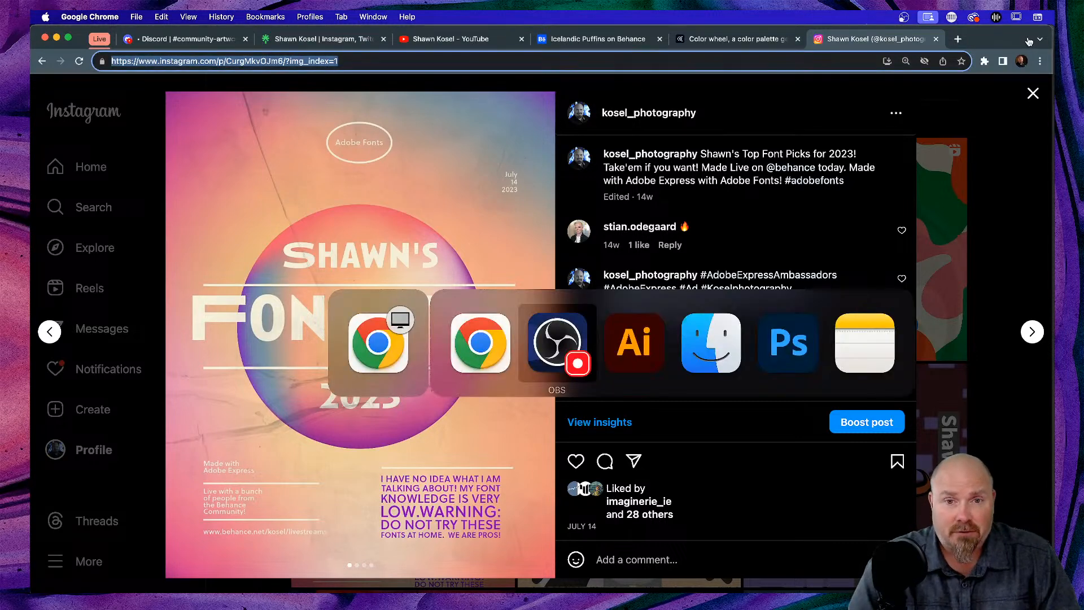
key("Escape")
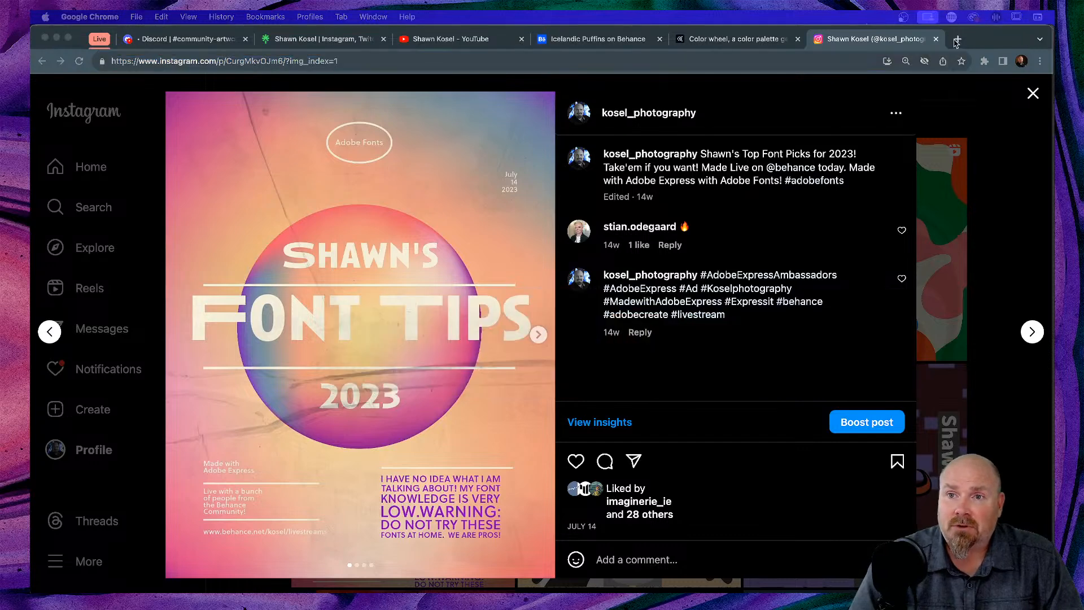
- Glance at the linktree and YouTube tabs, then return to the #3CA2F9 Adobe Color theme
left_click(720, 39)
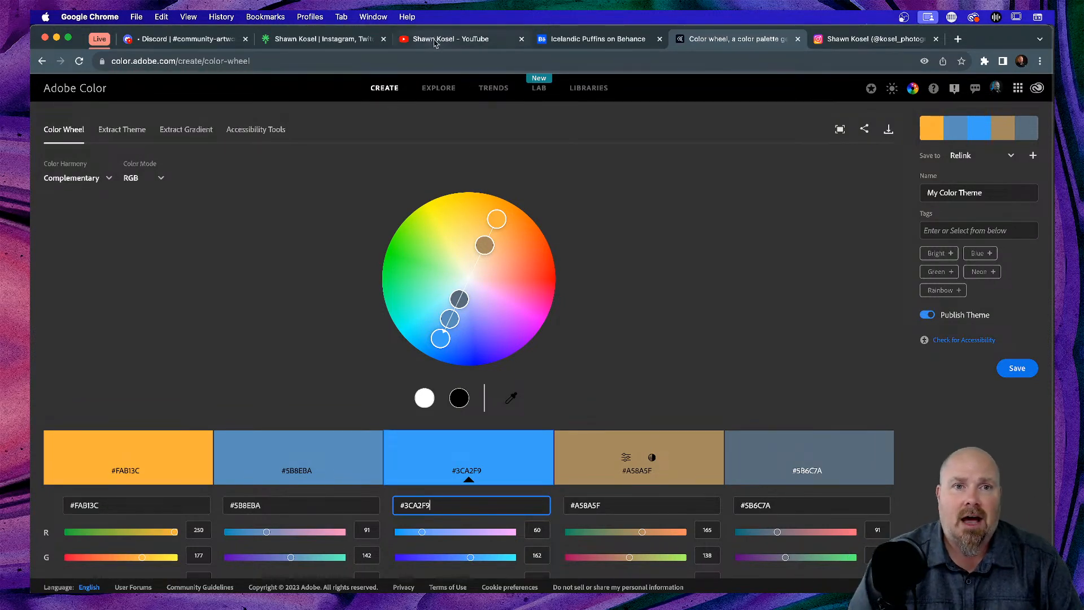
left_click(322, 38)
left_click(454, 35)
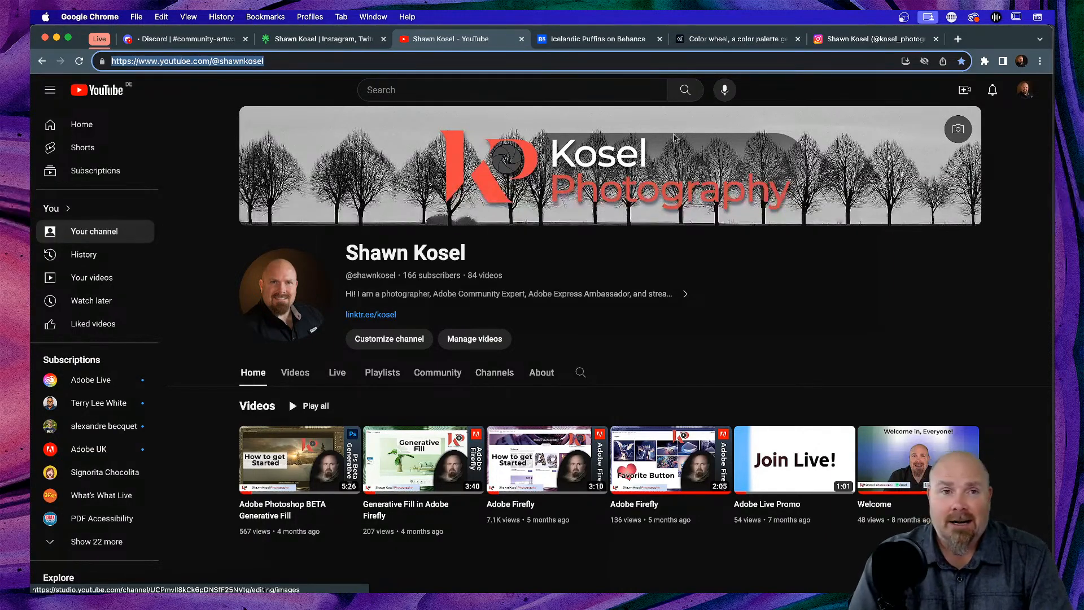
left_click(728, 41)
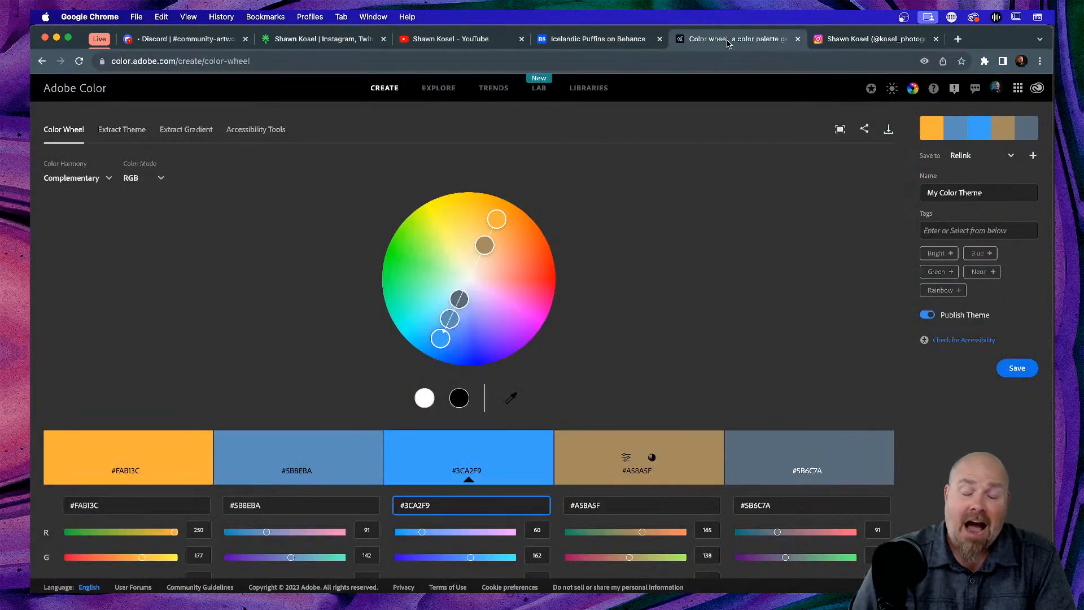
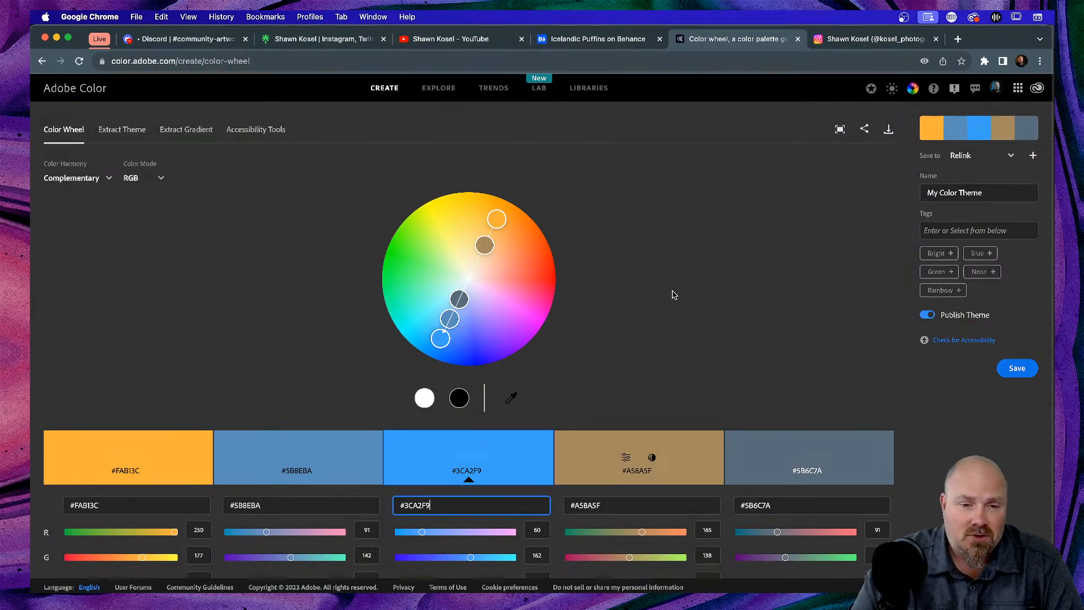
- Open the Color Harmony rule list for the current Complementary orange-and-blue palette
scroll(695, 291, "down", 1)
scroll(695, 291, "up", 1)
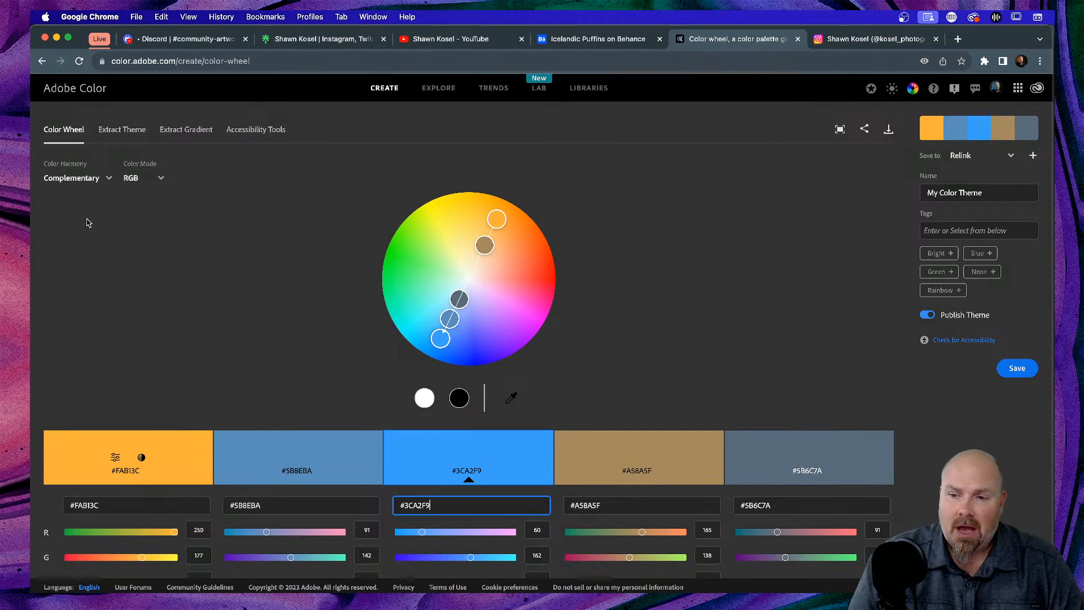
left_click(110, 178)
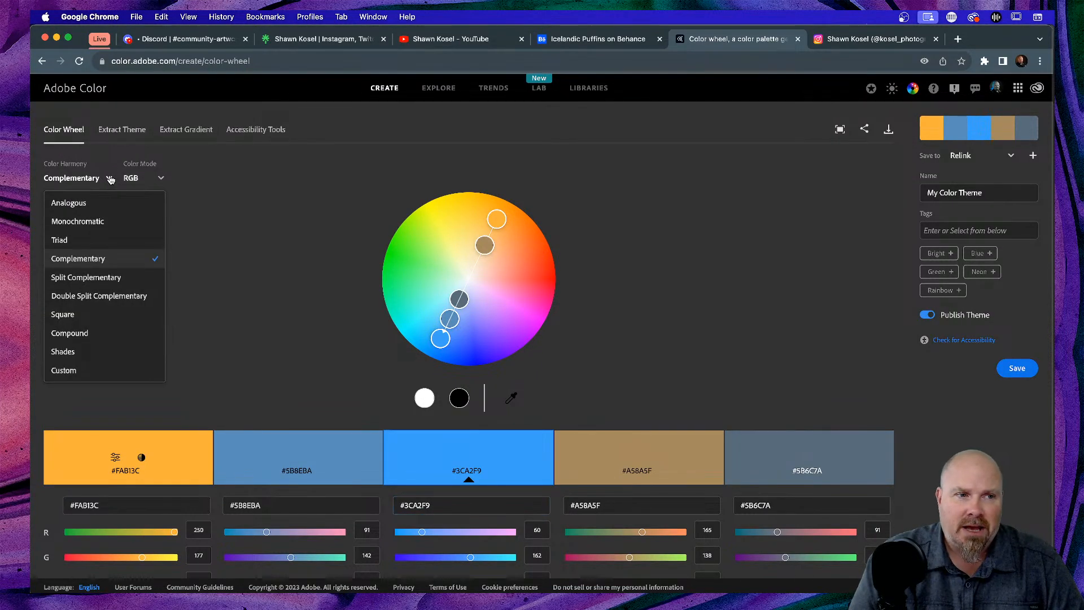
- Try Triad and Complementary, then settle on Split Complementary (#FAC83C, #FA923C, #3CA1FA, two greys)
left_click(81, 240)
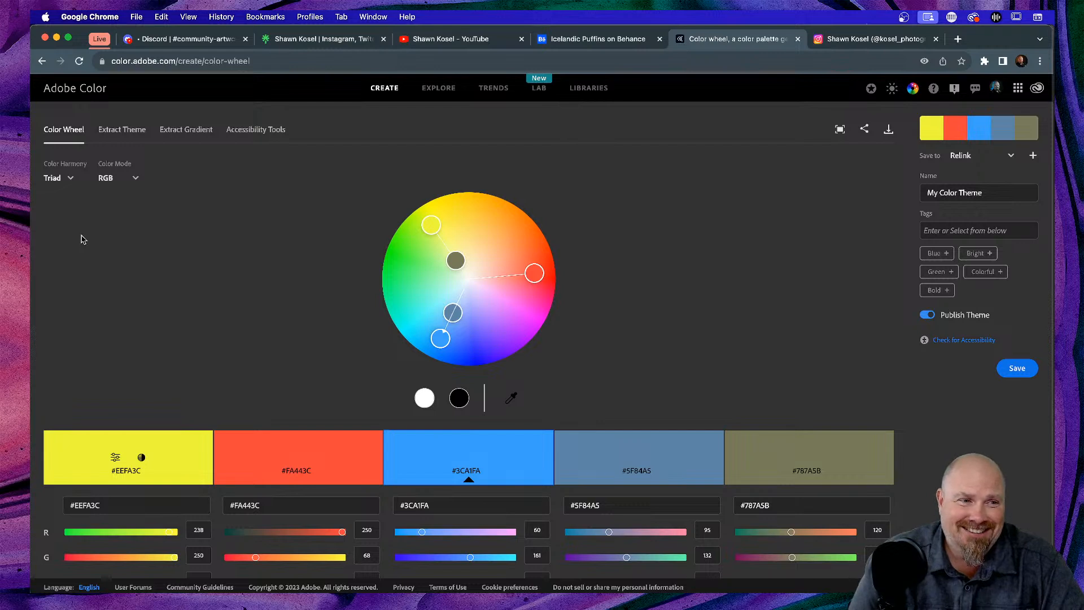
left_click(72, 179)
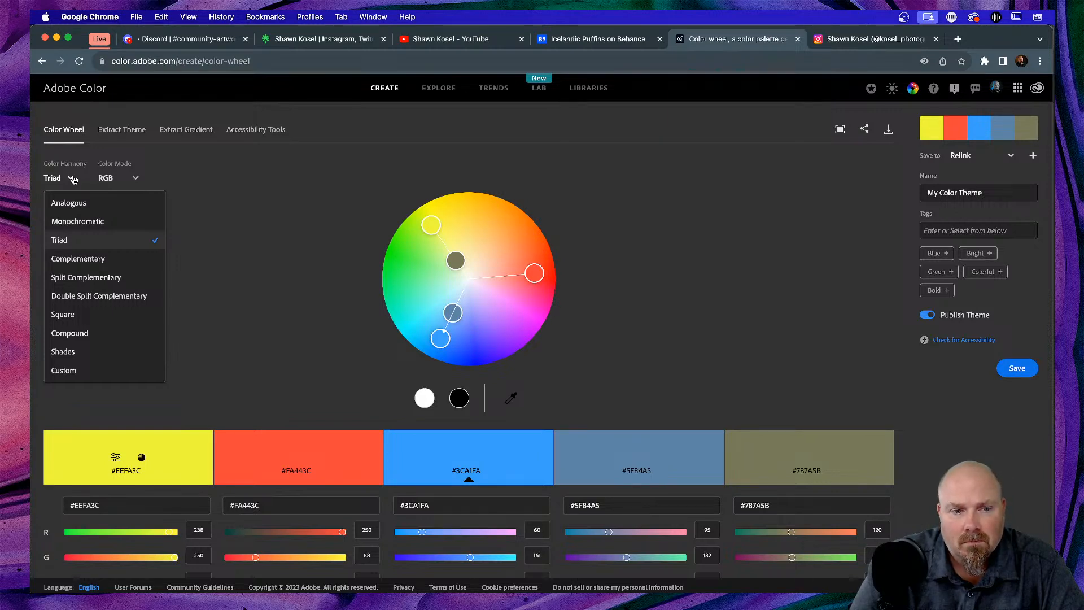
left_click(84, 258)
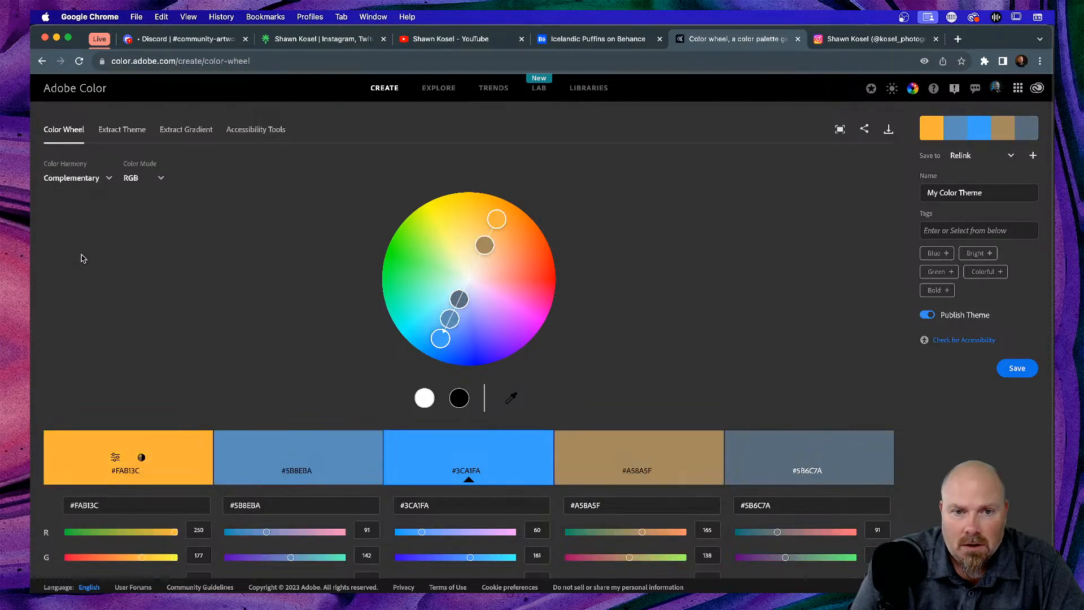
left_click(88, 179)
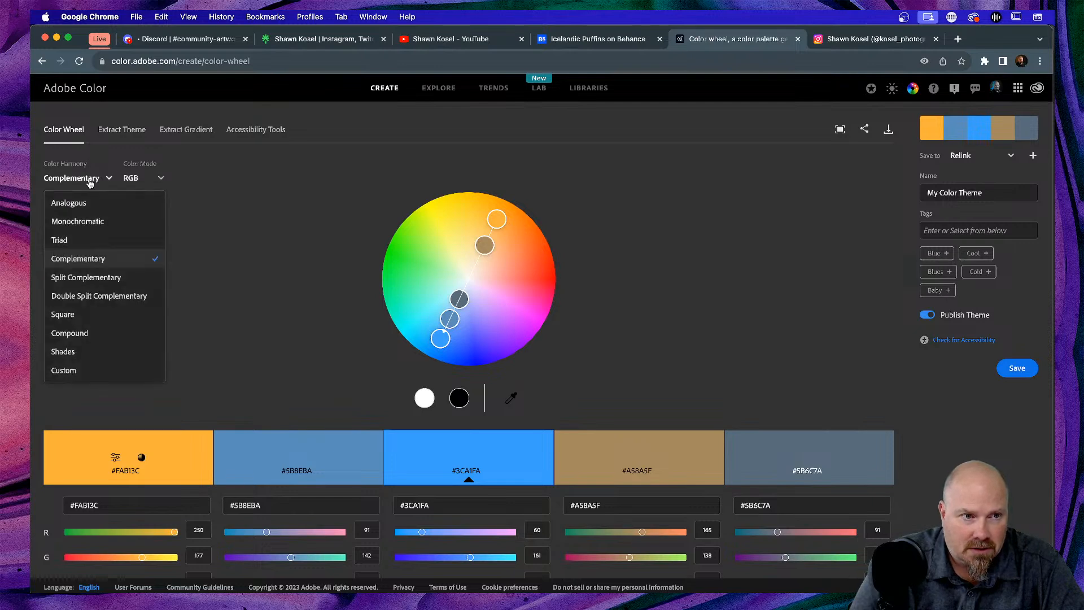
left_click(113, 278)
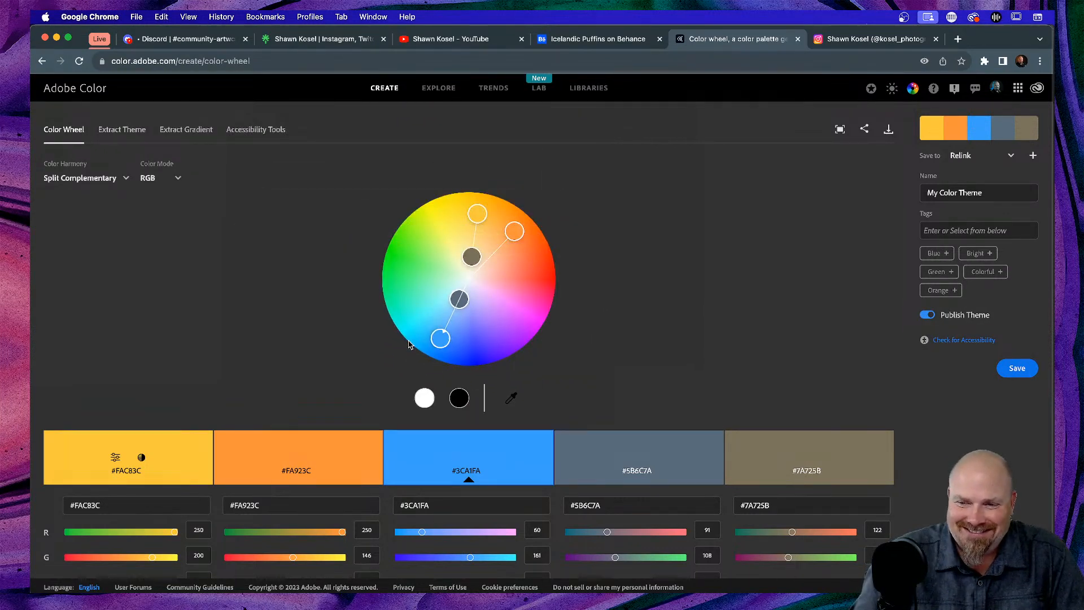
- Cycle the harmony through Double Split Complementary, Square, Compound and Shades
left_click(77, 179)
left_click(96, 296)
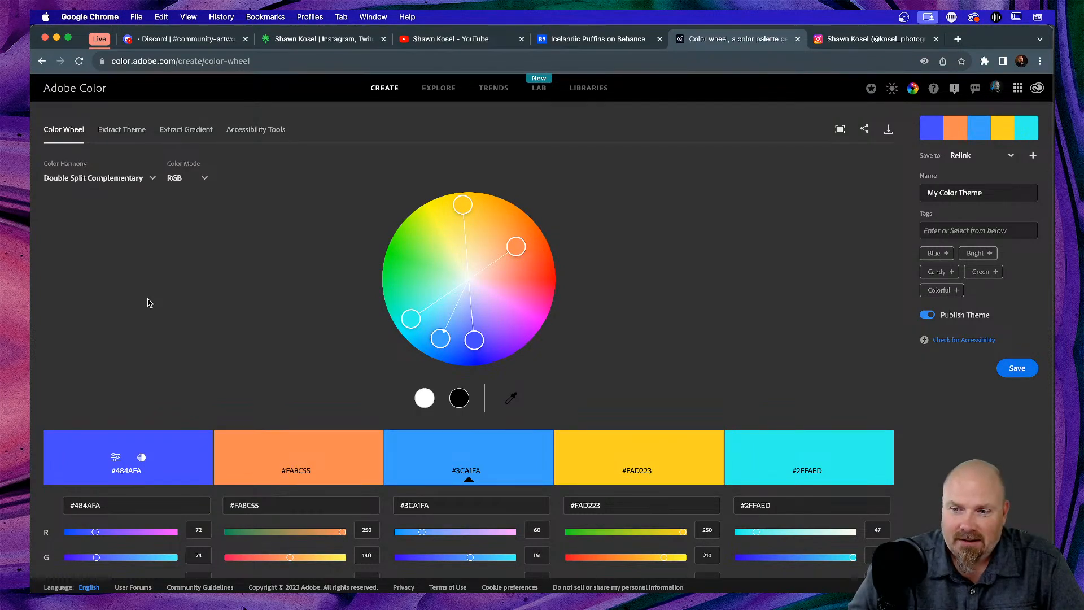
left_click(137, 178)
left_click(114, 318)
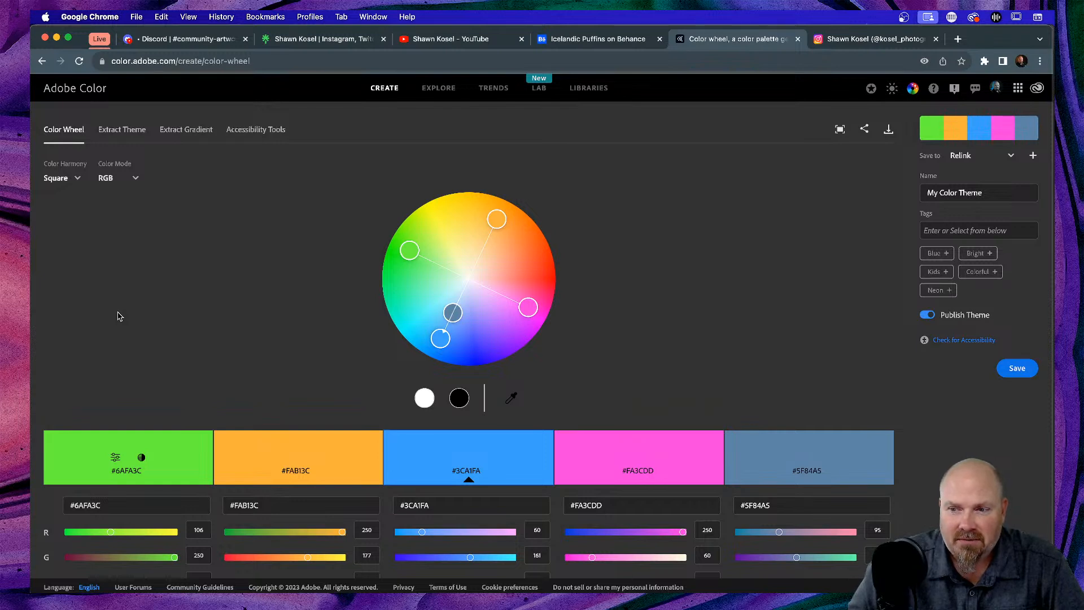
left_click(62, 177)
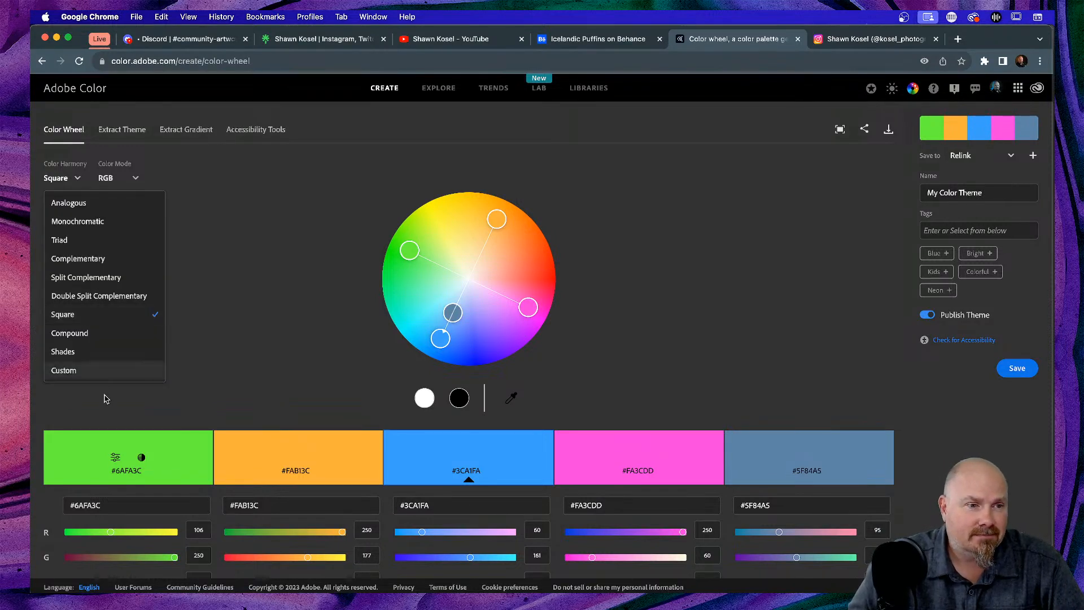
left_click(86, 333)
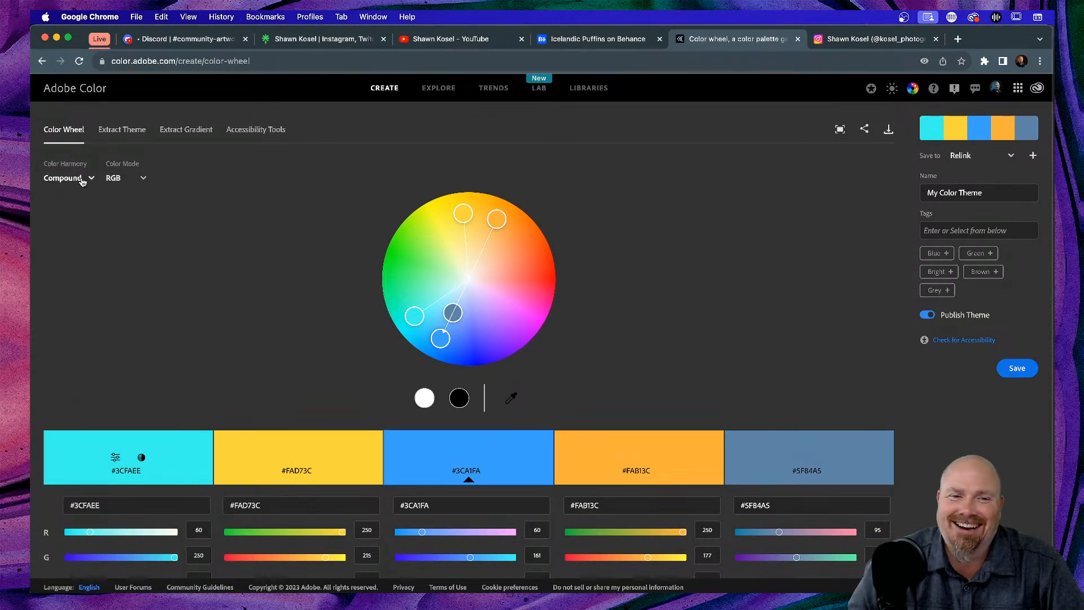
left_click(82, 181)
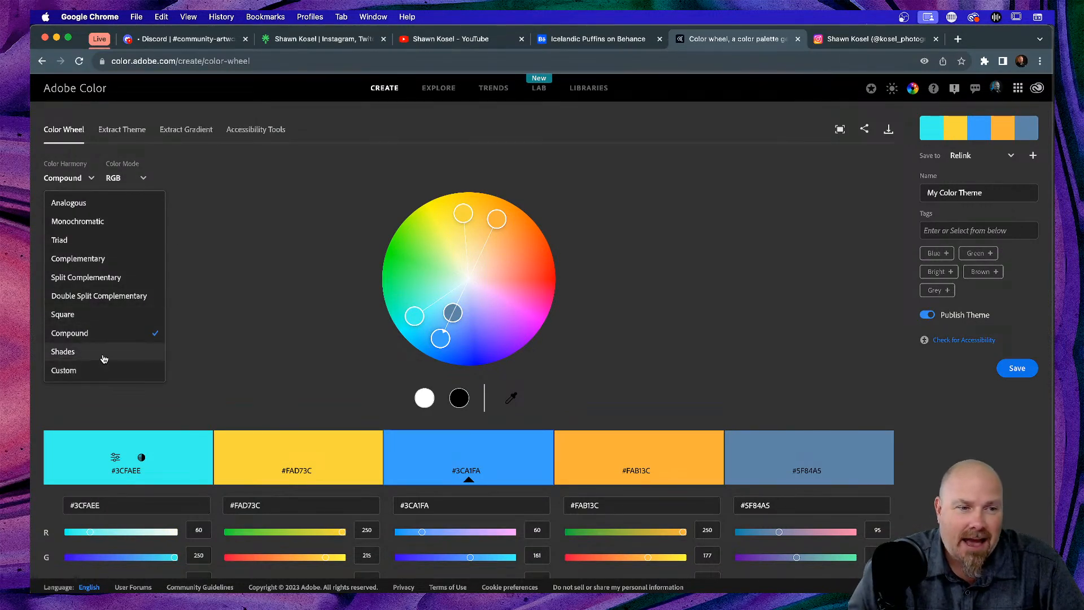
left_click(104, 356)
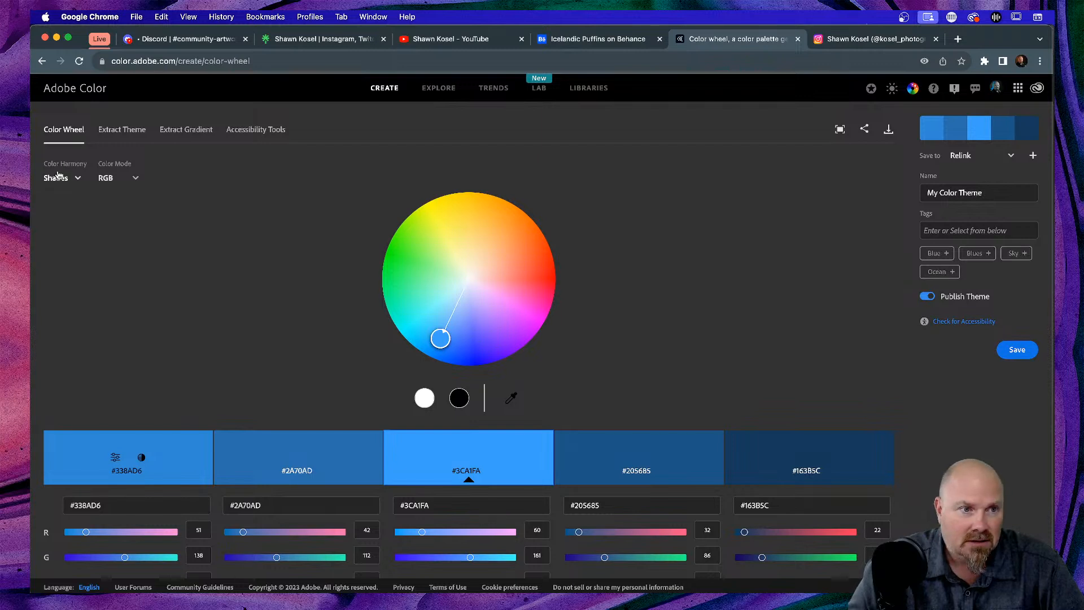
- Return to the Square harmony and copy the pink swatch's hex code #FA3CDD
left_click(62, 179)
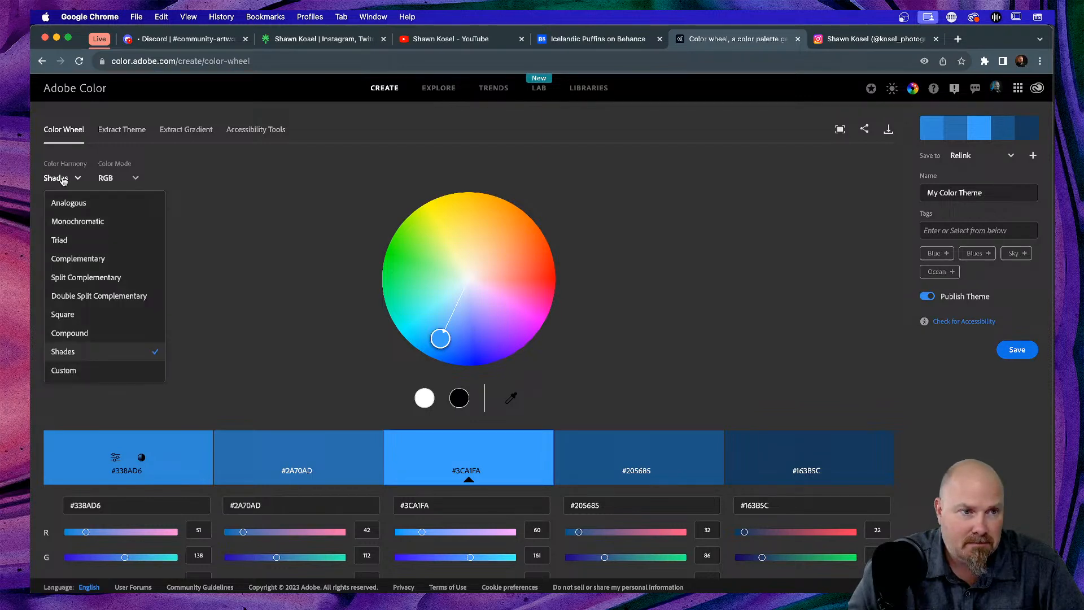
left_click(94, 314)
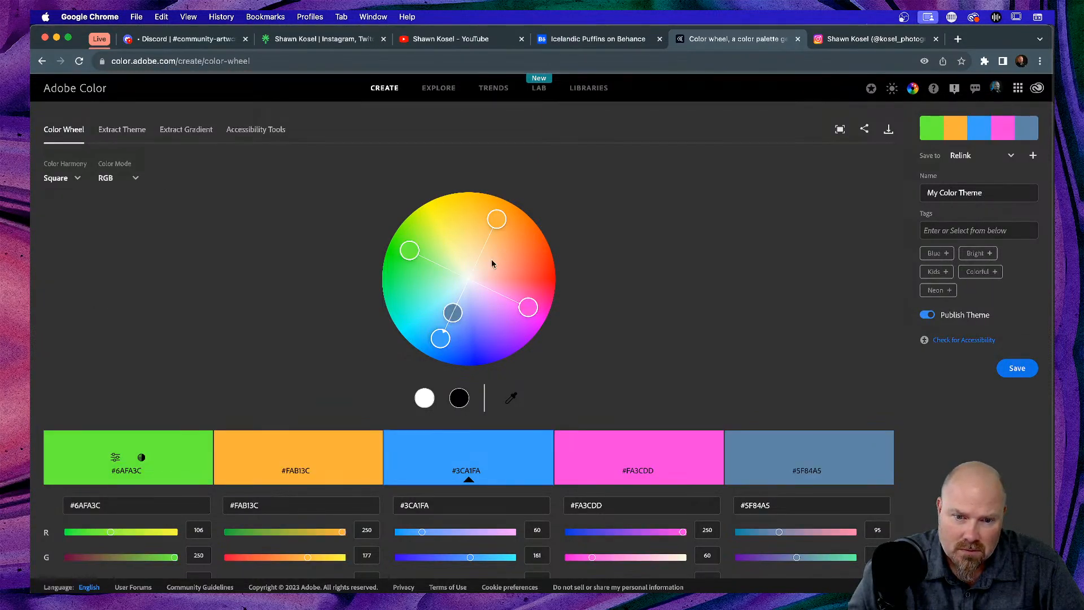
scroll(663, 253, "down", 3)
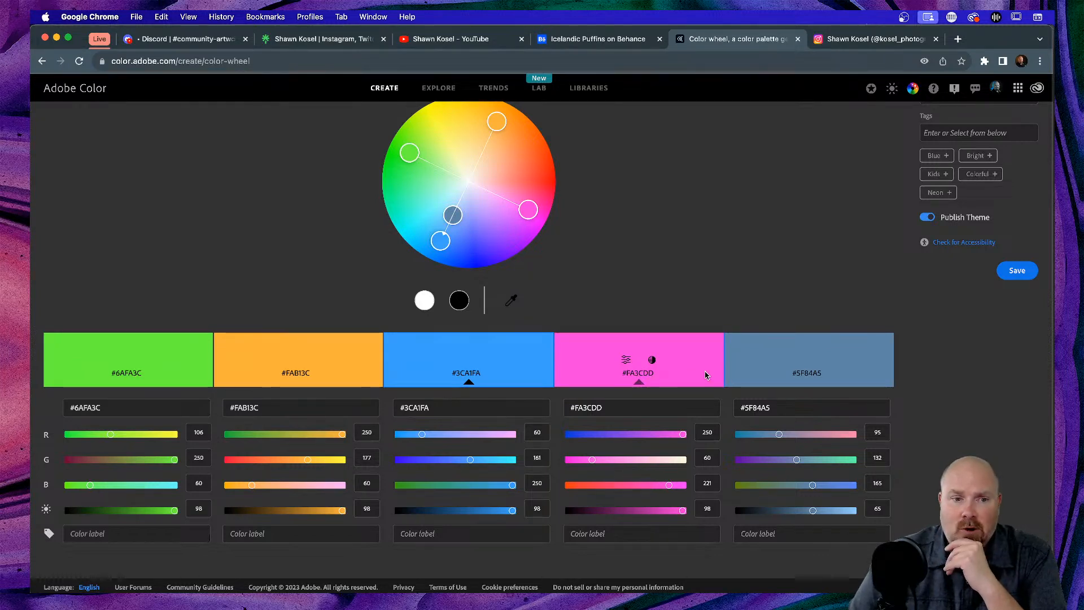
left_click(650, 372)
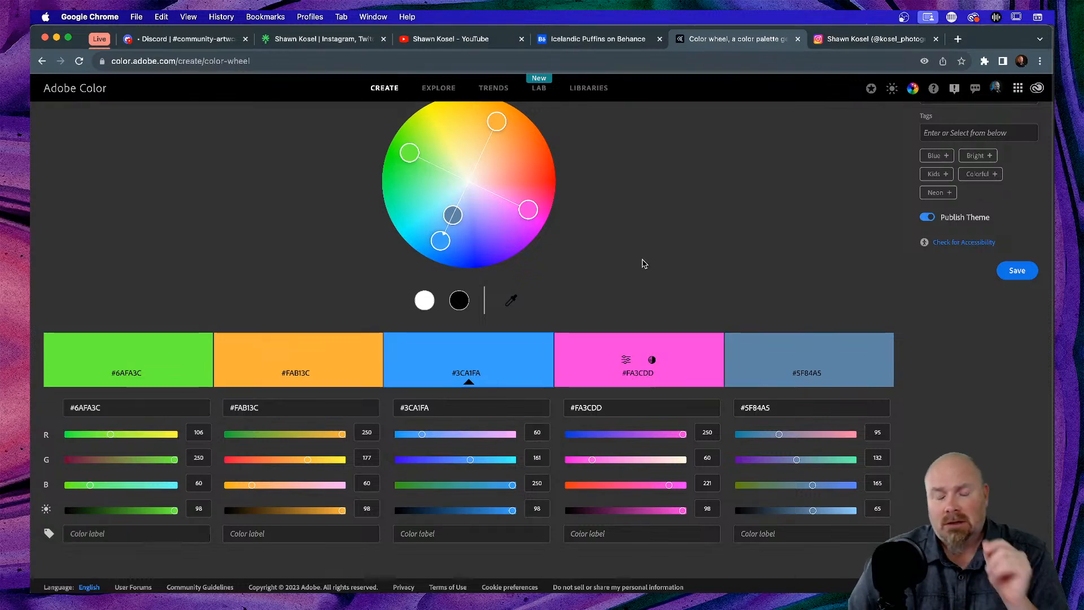
- In Illustrator, draw a small square on Layer 1 filled with pink #FA3CDD
key("super+Tab")
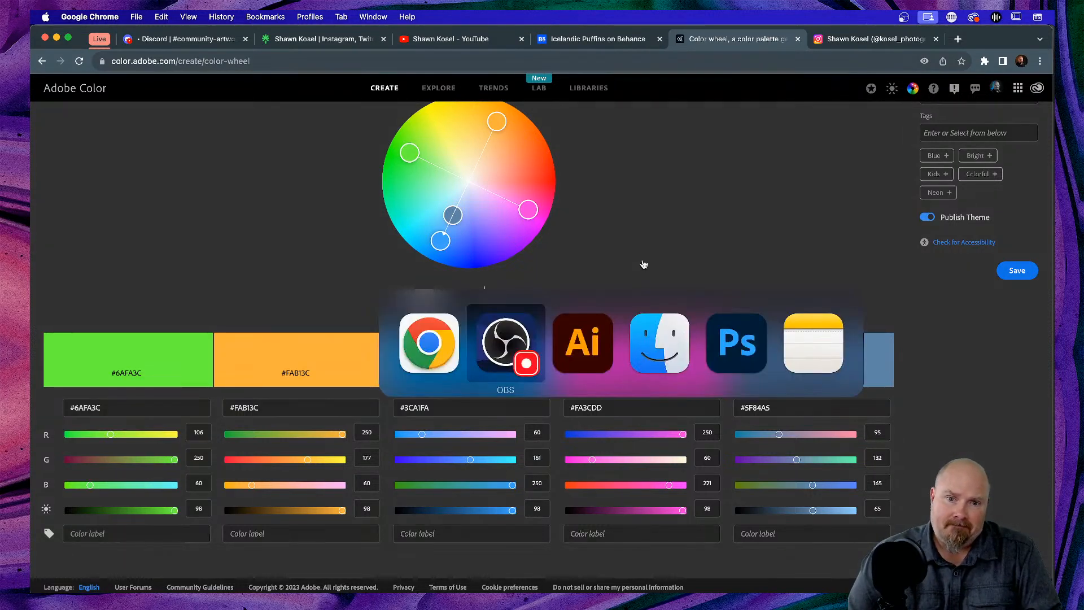
key("super+Tab")
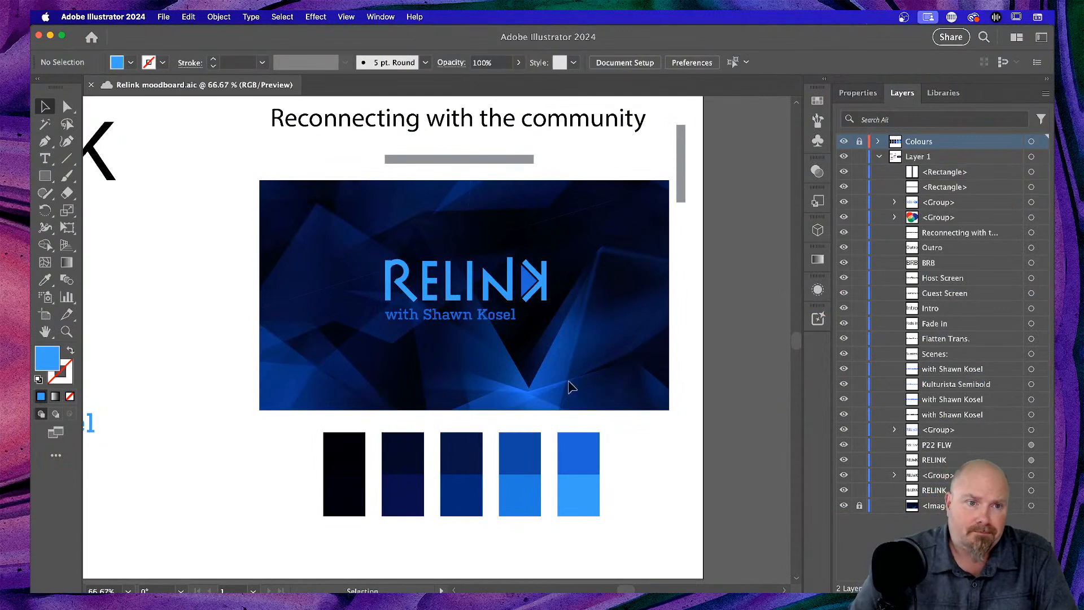
left_click(45, 176)
scroll(414, 310, "down", 3)
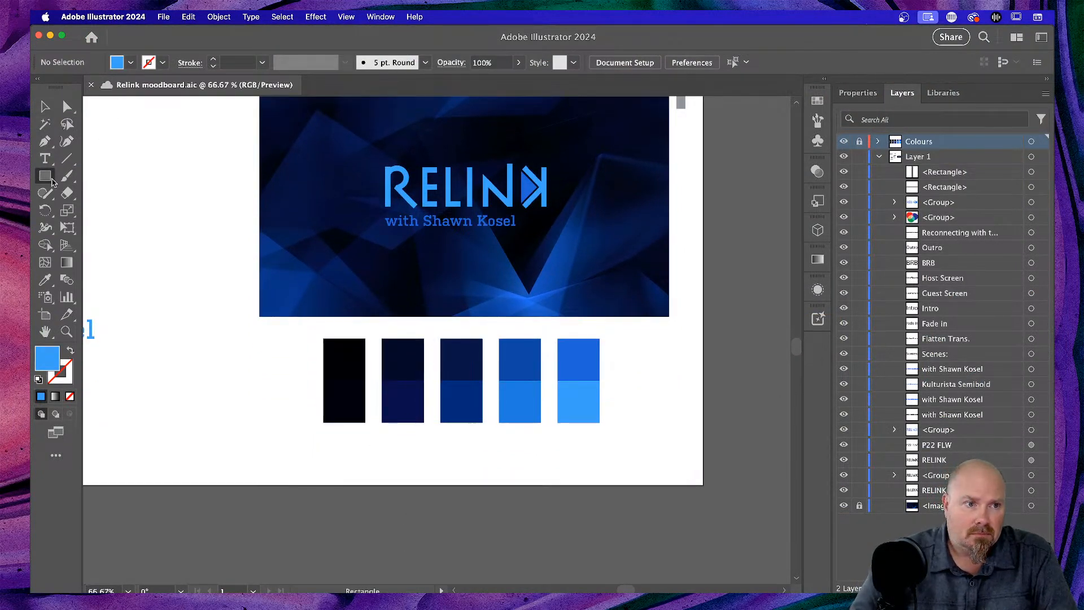
left_click(938, 158)
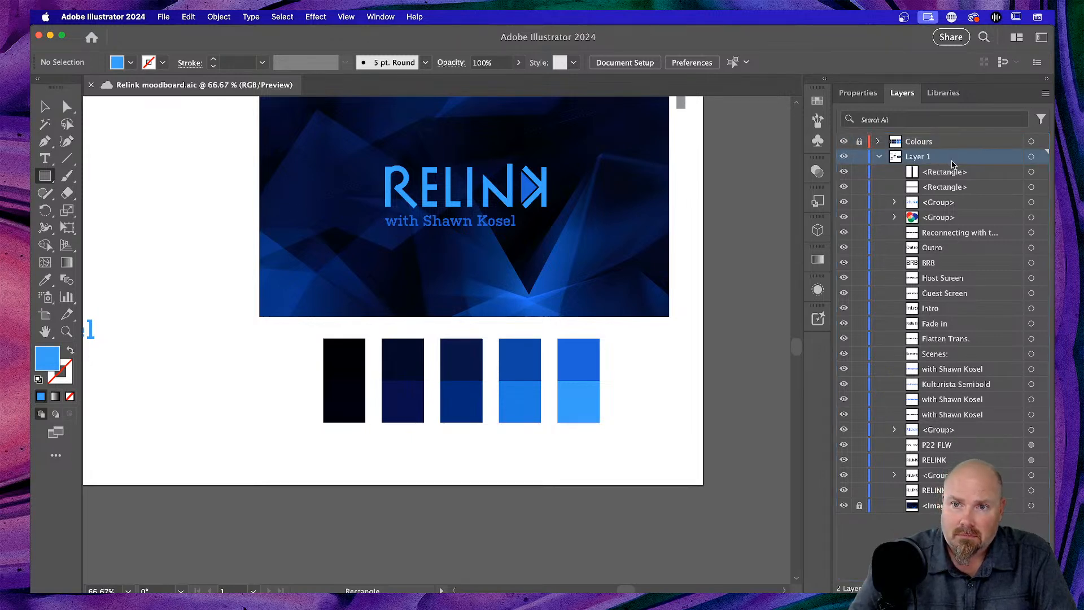
left_click(857, 93)
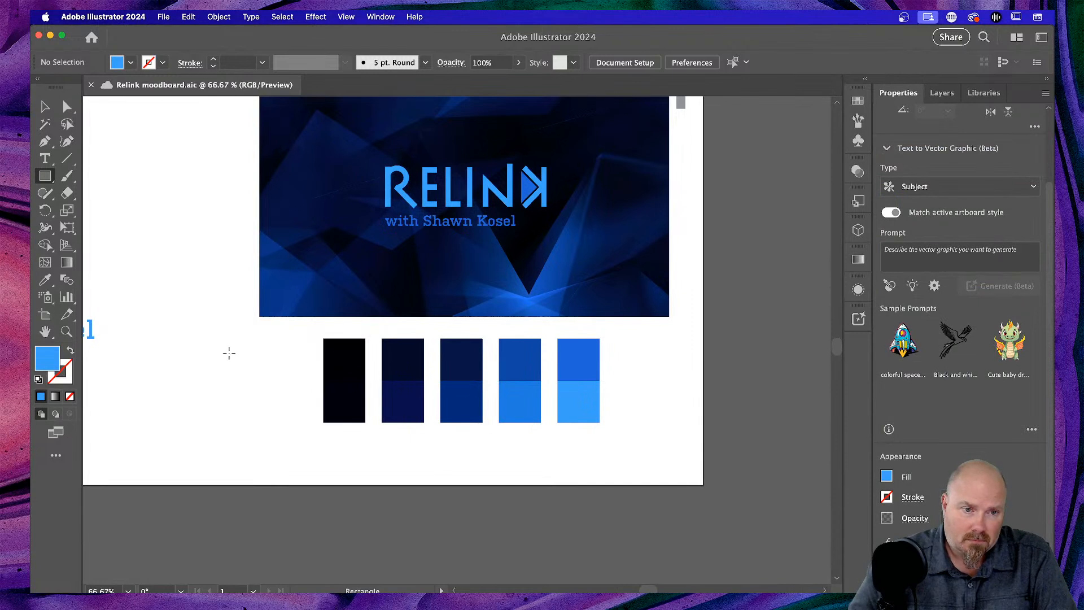
left_click_drag(241, 377, 288, 419)
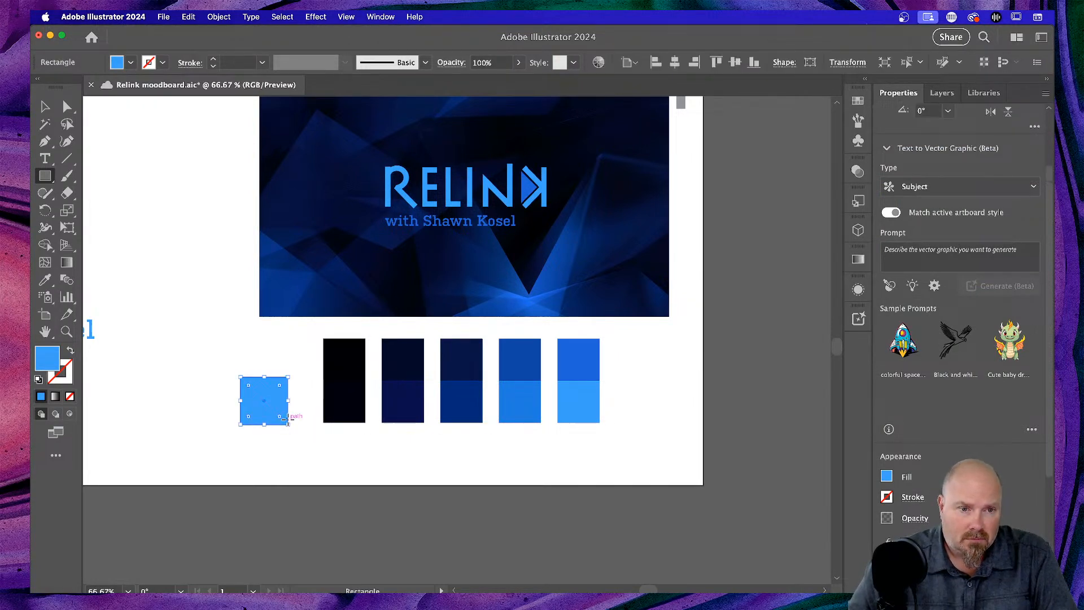
double_click(43, 359)
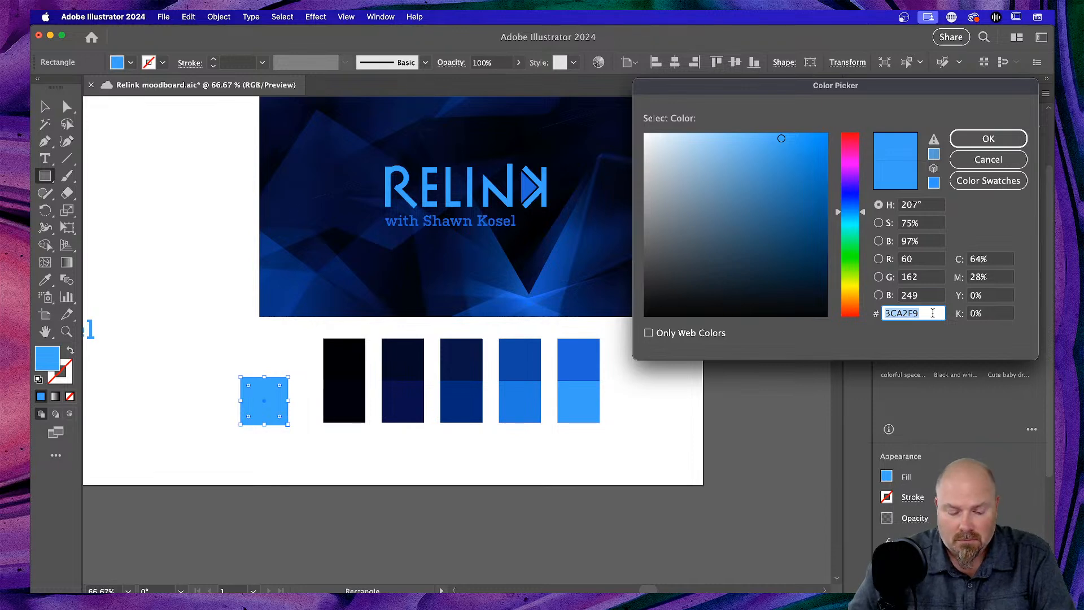
key("super+v")
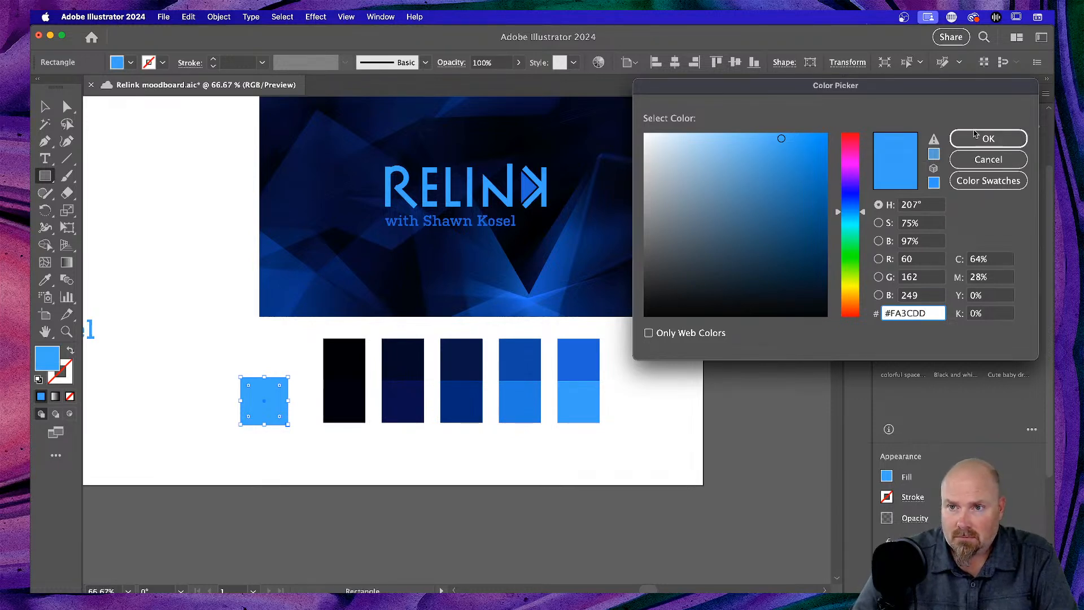
left_click(975, 136)
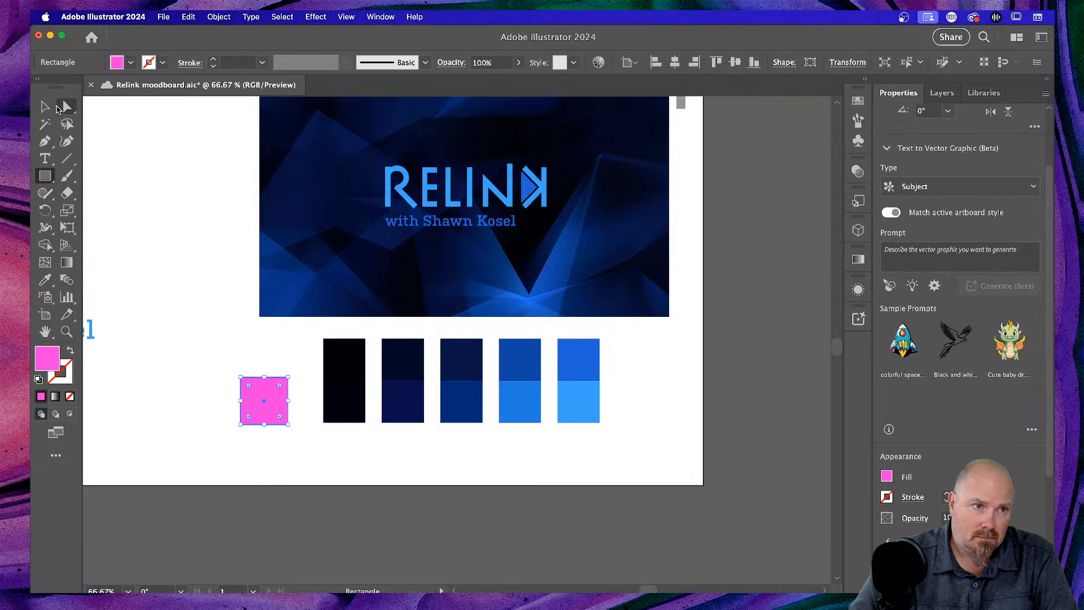
- Move the pink square up and widen it into a bar across the RELINK image
left_click(44, 106)
left_click_drag(263, 386, 257, 278)
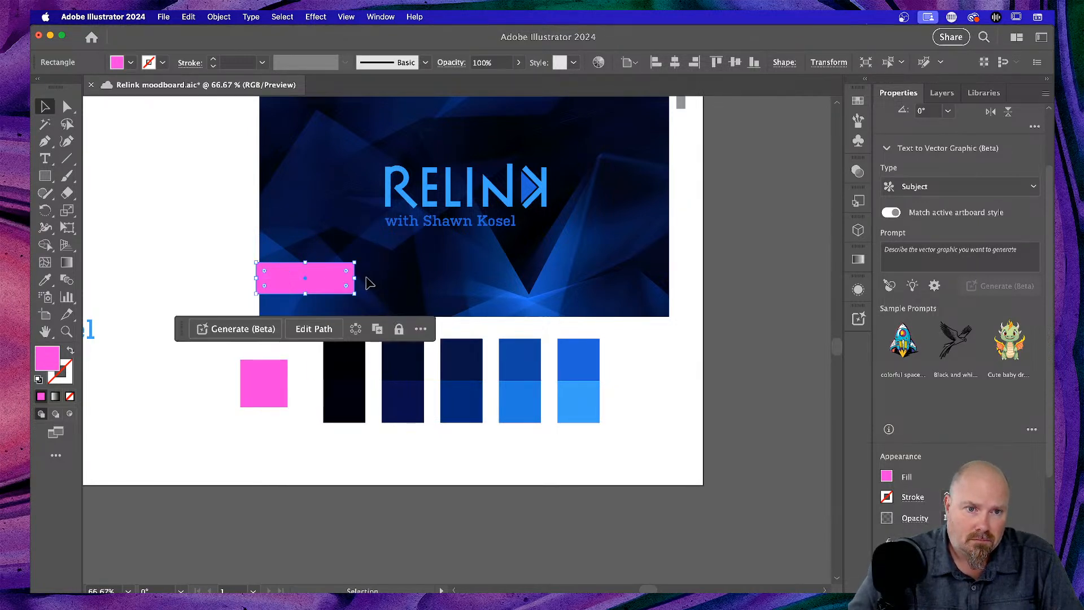
left_click_drag(357, 278, 476, 278)
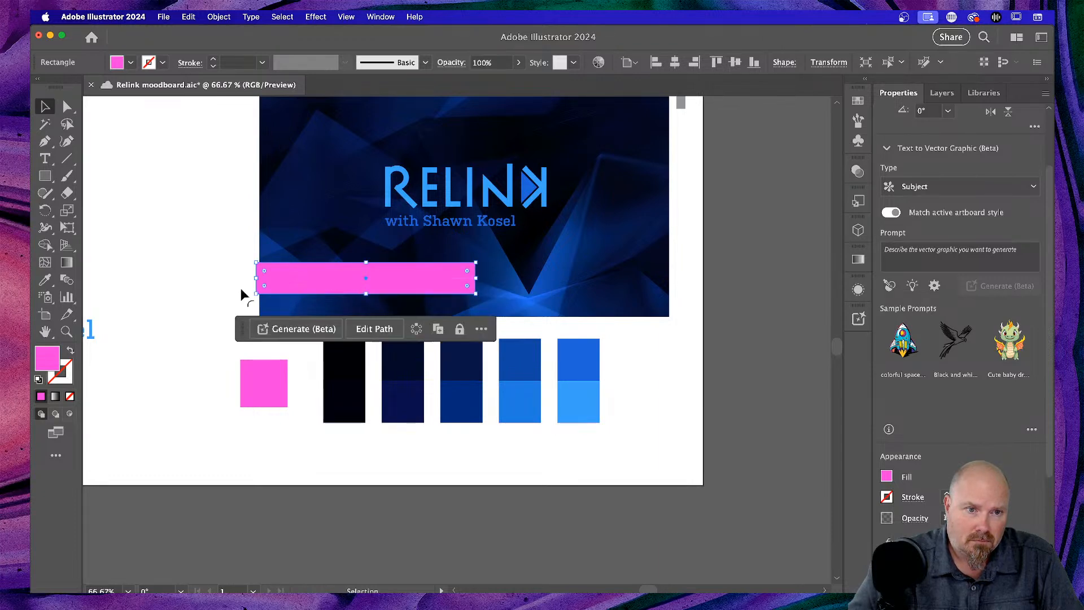
left_click(158, 295)
scroll(186, 291, "left", 3)
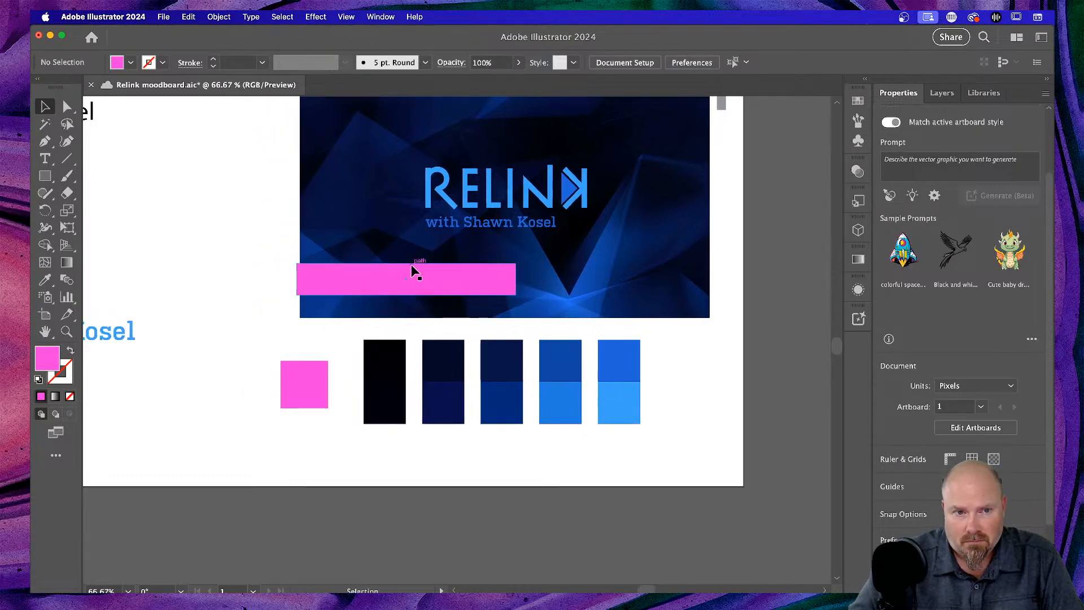
left_click(391, 289)
mouse_move(354, 288)
left_mouse_down()
mouse_move(363, 289)
mouse_move(353, 287)
left_mouse_up()
left_click(215, 270)
scroll(219, 270, "up", 5)
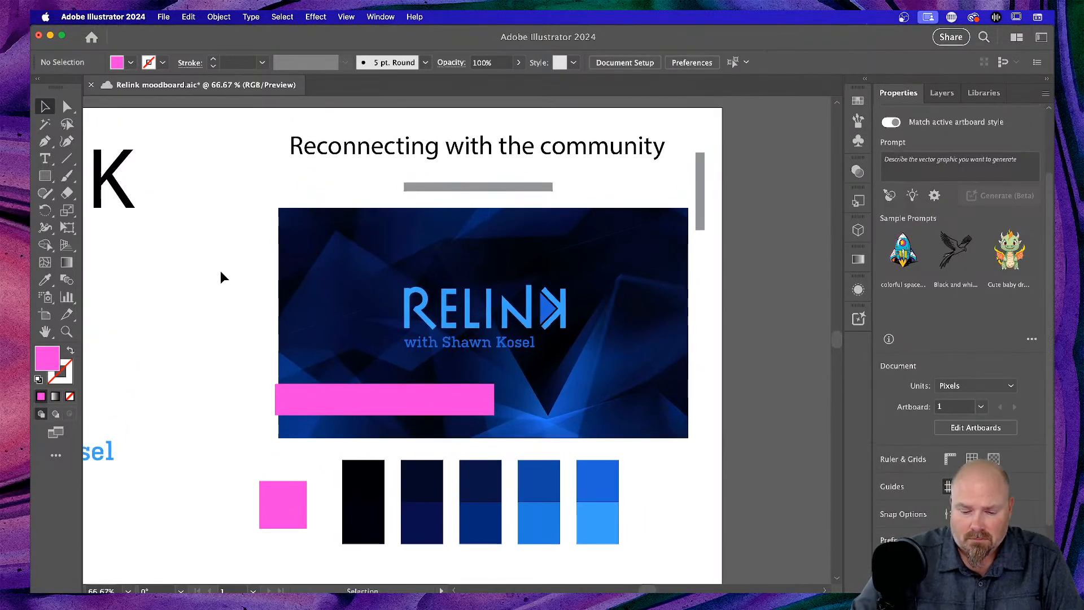
- At 100% zoom, shift the pink bar flush with the background's left edge, then show Mission Control
key("super+1")
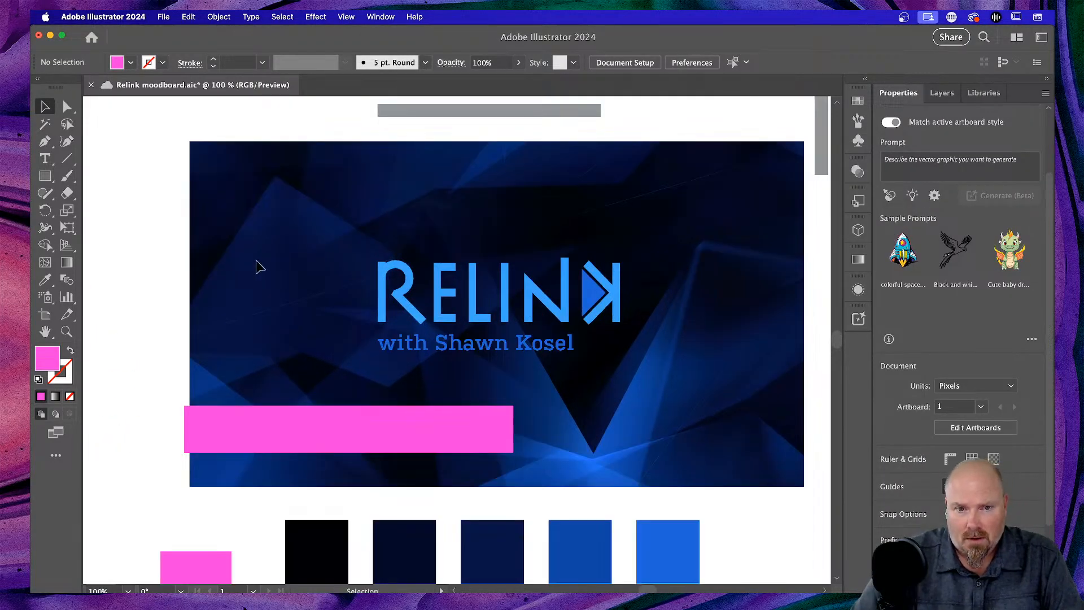
scroll(255, 266, "right", 3)
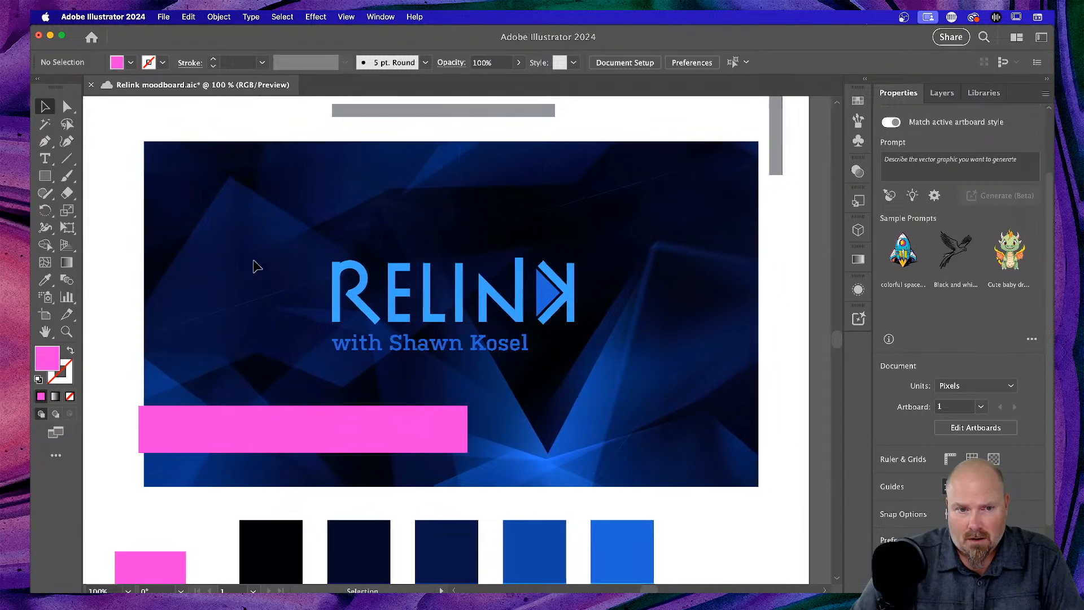
left_click(222, 436)
left_click_drag(222, 434, 227, 433)
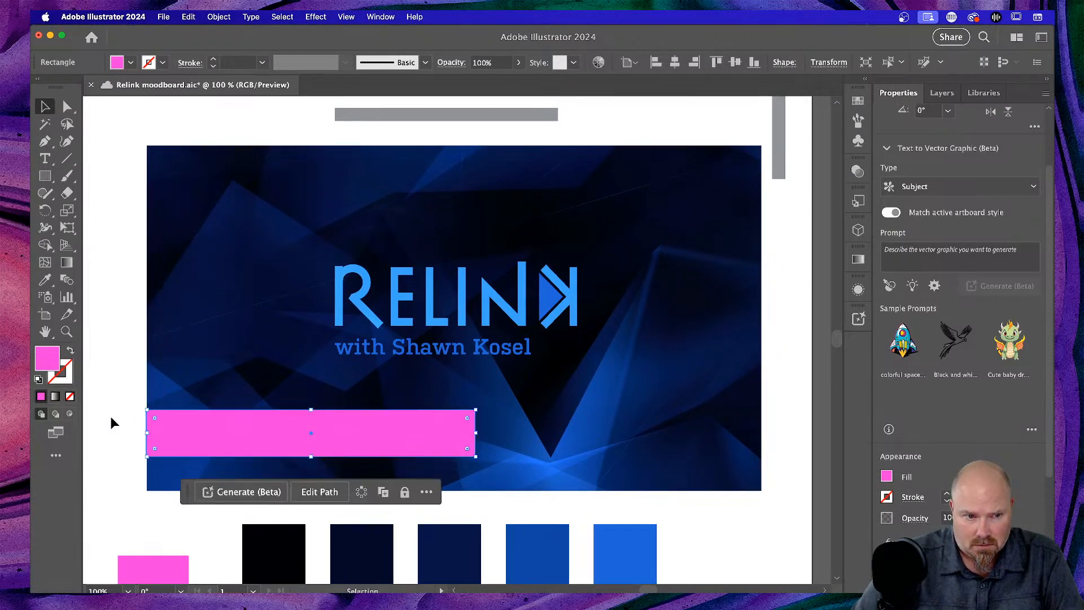
left_click(114, 373)
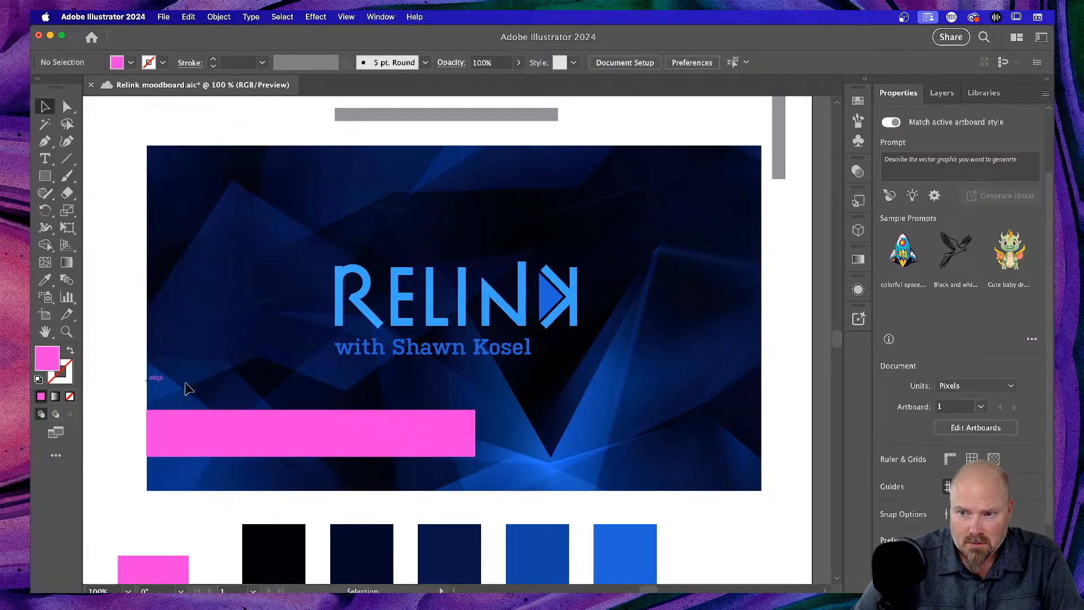
left_click(301, 436)
key("ctrl+Up")
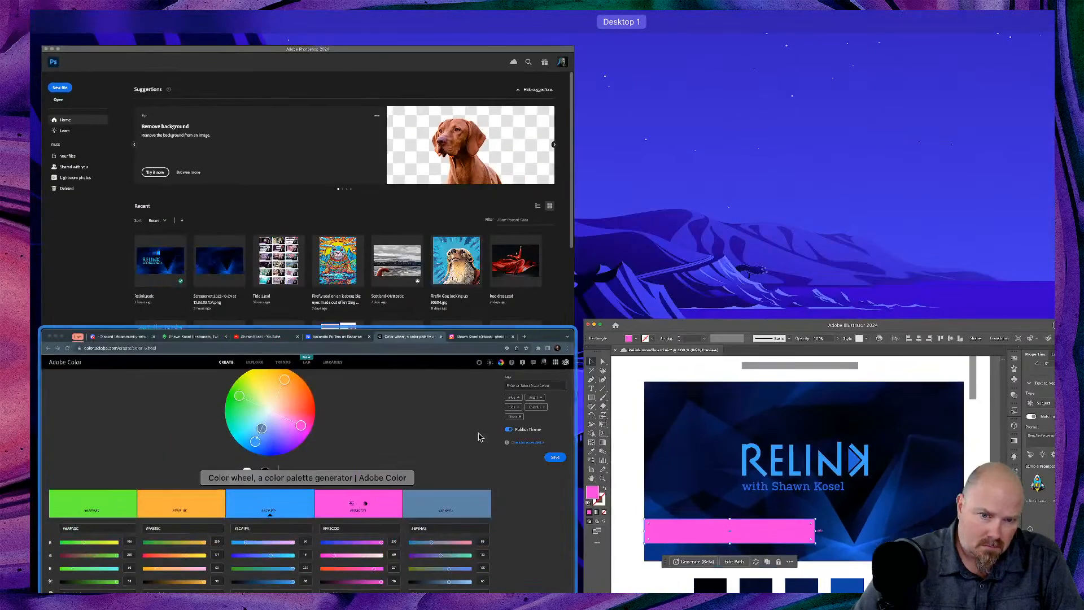
- Inside the isolated RELINK logo group, eyedrop the pink bar's colour onto the K's triangle
left_click(728, 437)
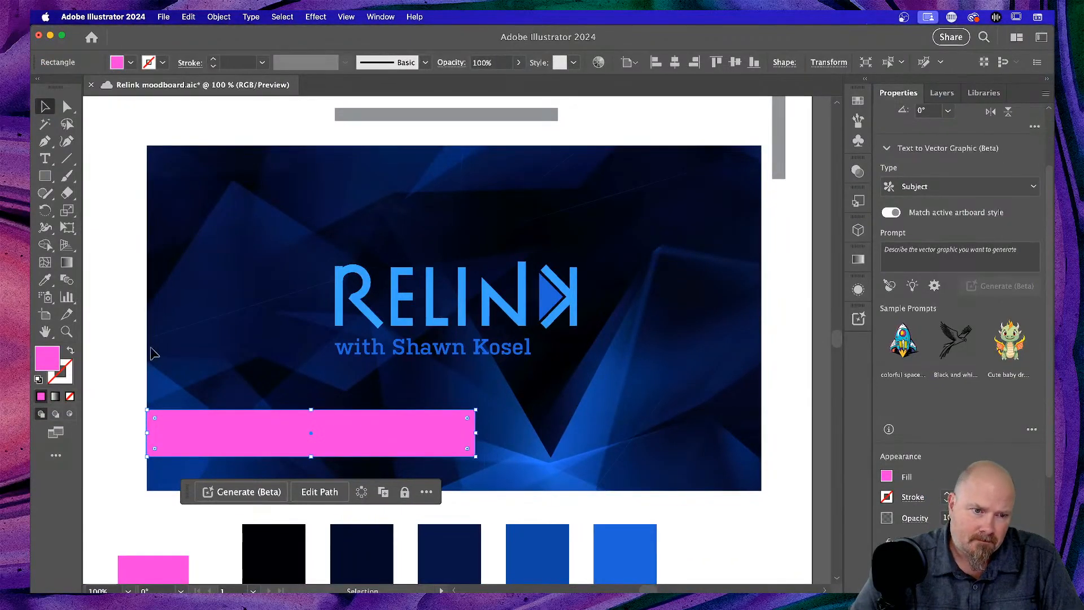
left_click(131, 350)
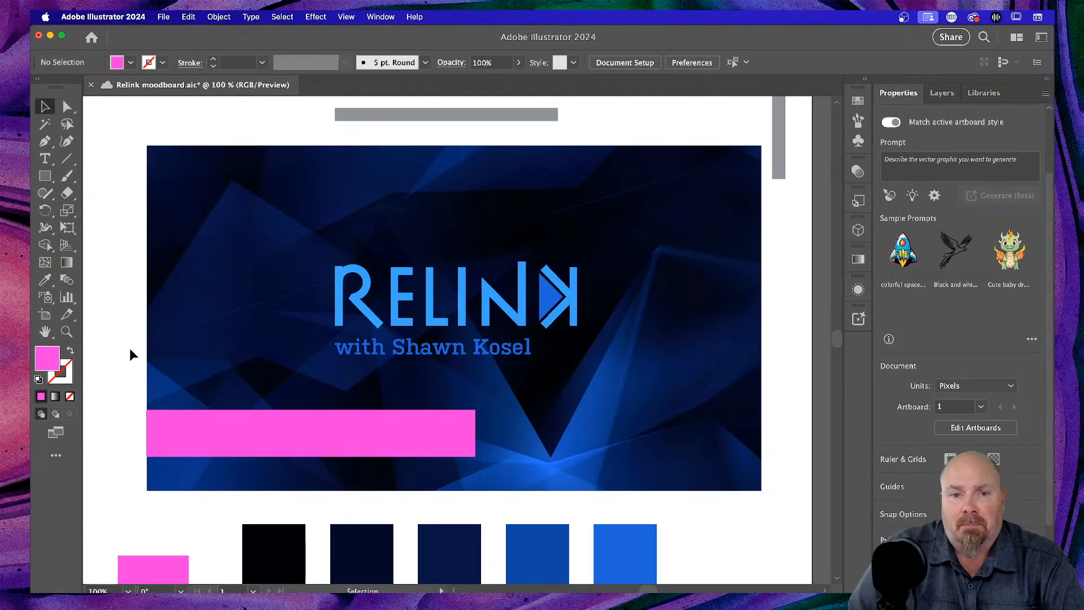
left_click(555, 302)
double_click(554, 299)
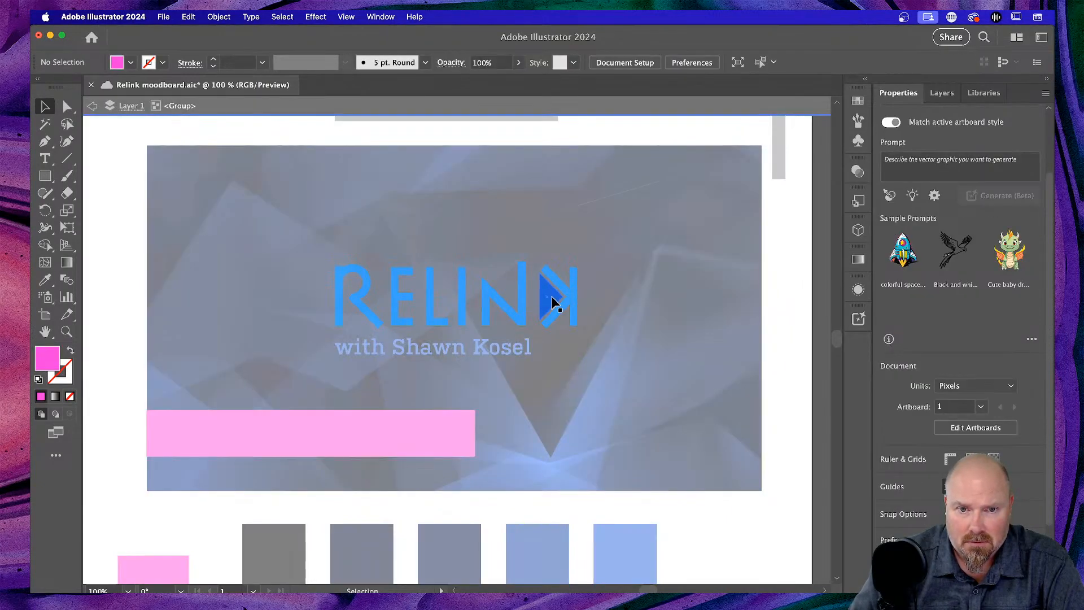
left_click(551, 297)
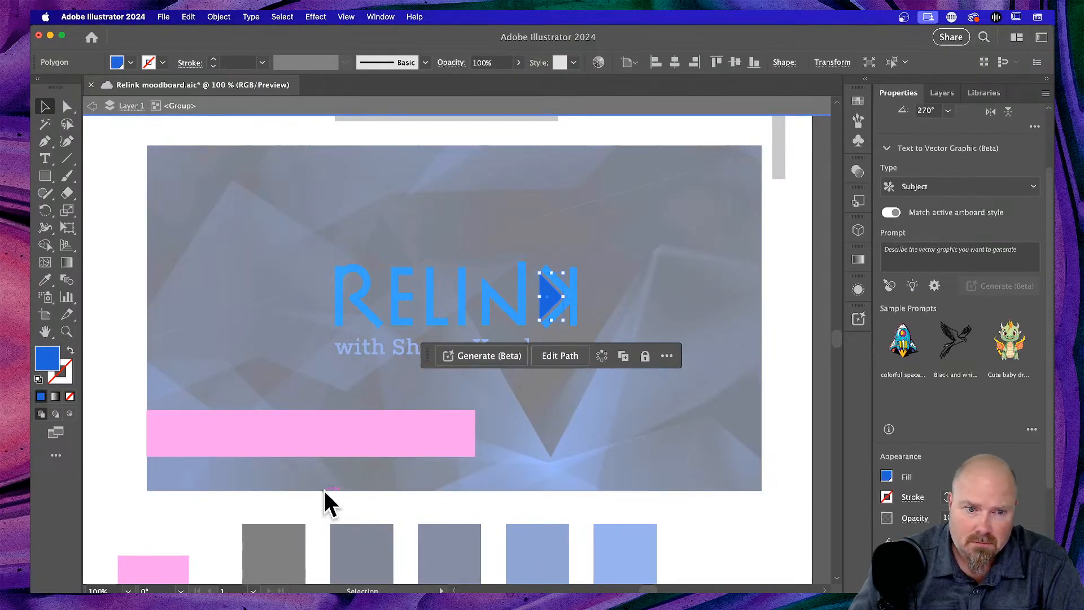
key("i")
left_click(294, 439)
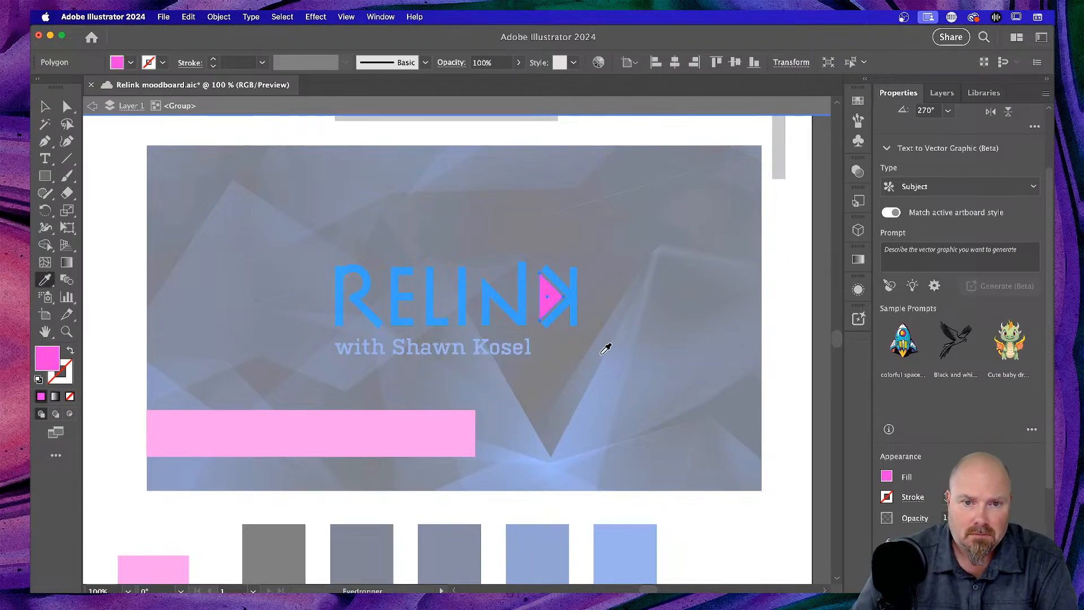
left_click(44, 108)
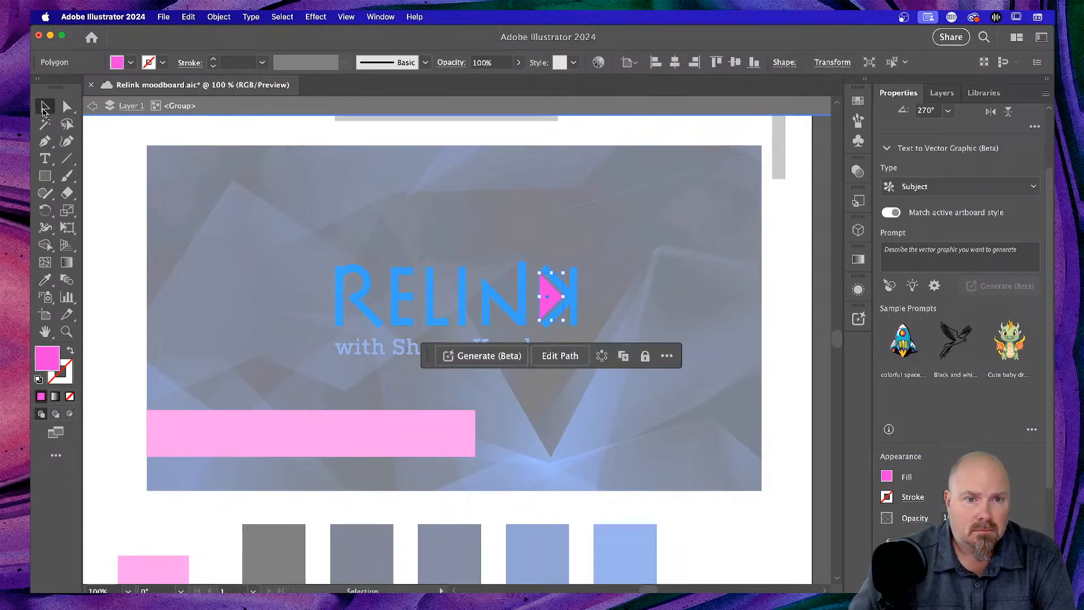
key("Escape")
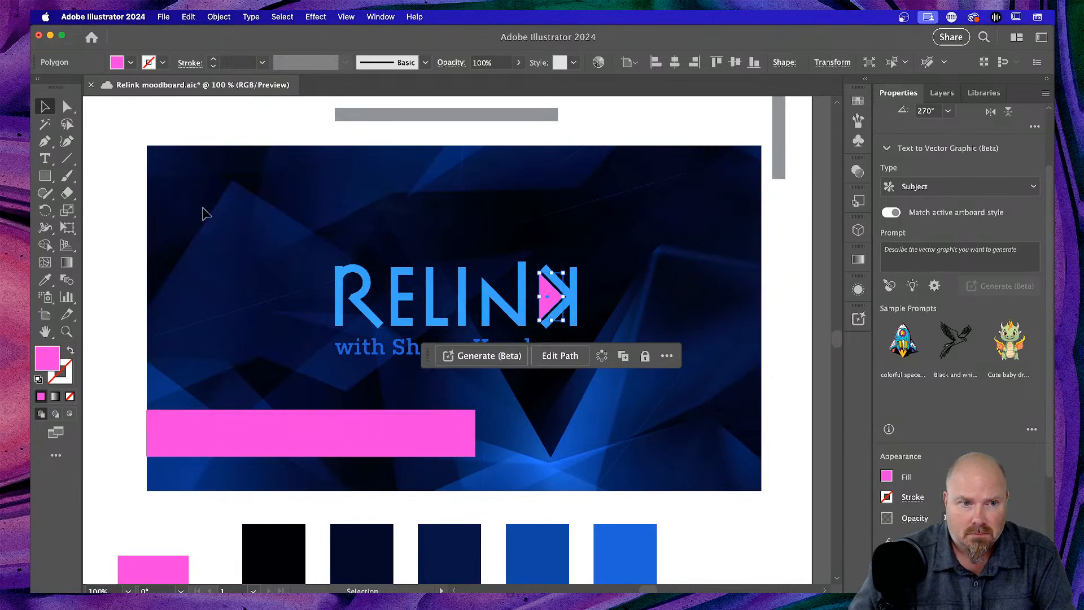
left_click(199, 216)
scroll(226, 266, "left", 2)
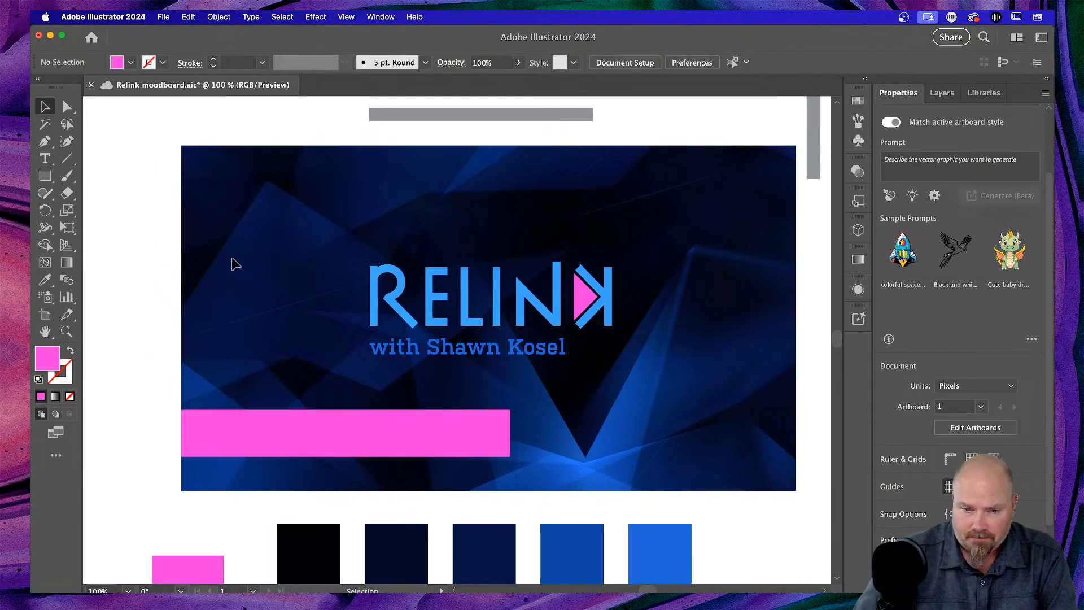
- Zoom out and make the pink bar slightly shorter from the top
key("super+minus")
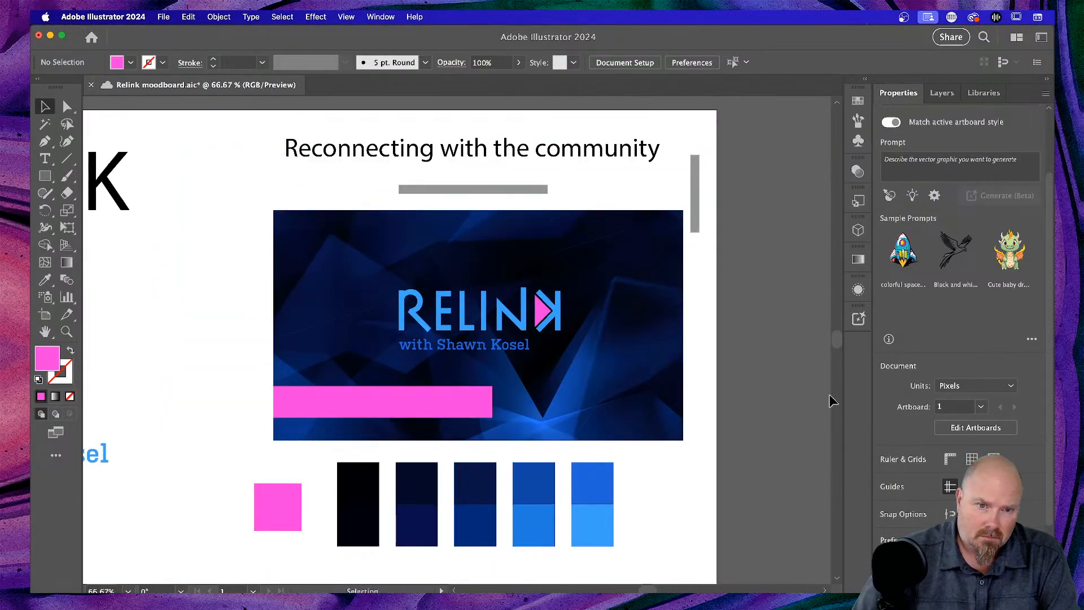
left_click(420, 407)
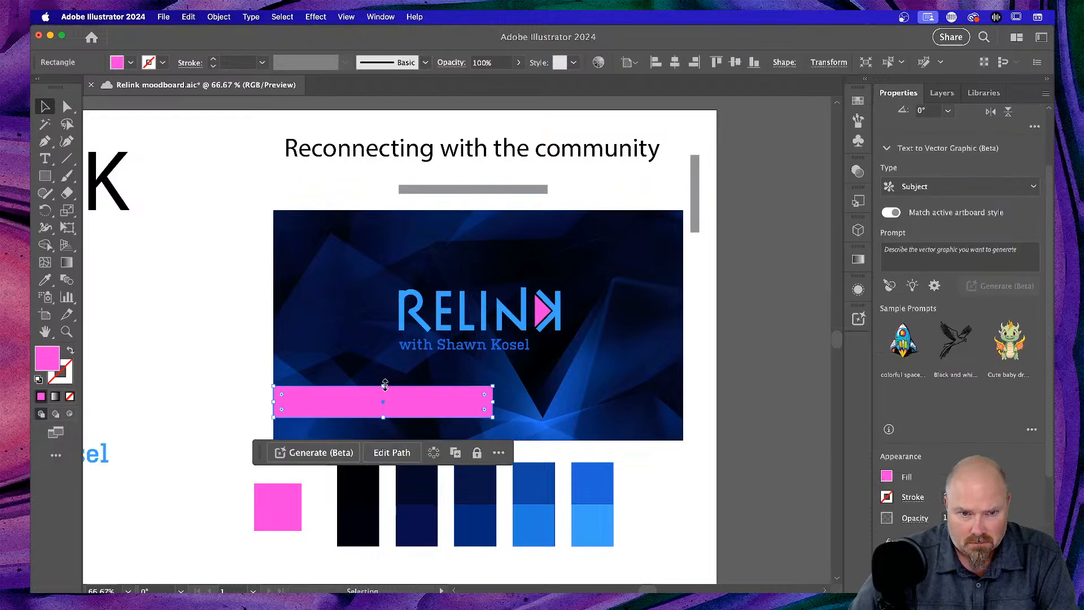
left_click_drag(384, 386, 423, 360)
- In the Layers panel, move the pink square and bar beneath the logo and name text
left_click(941, 93)
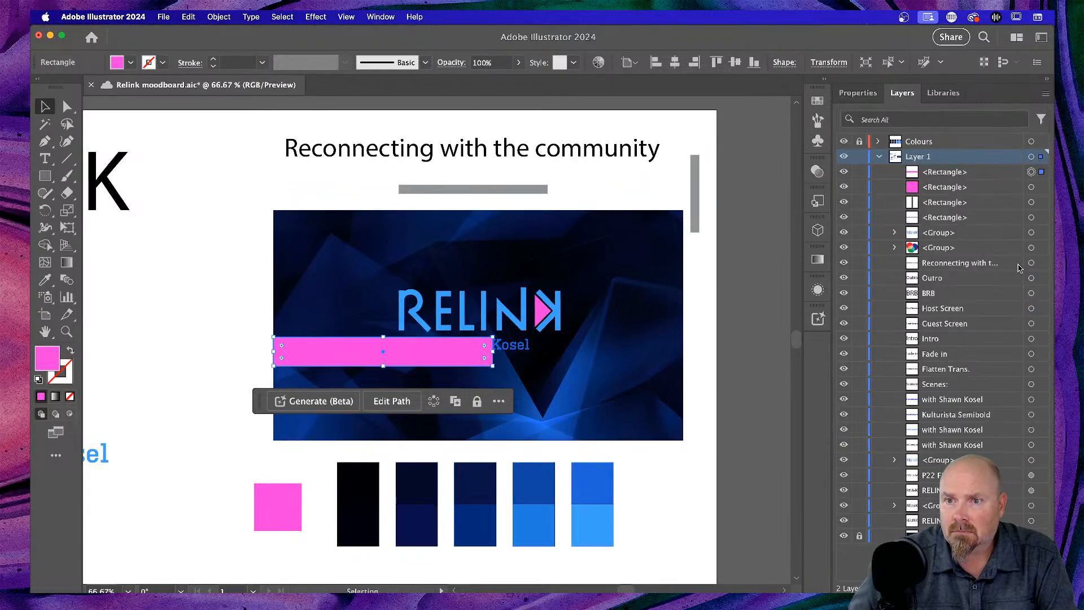
left_click(1000, 186)
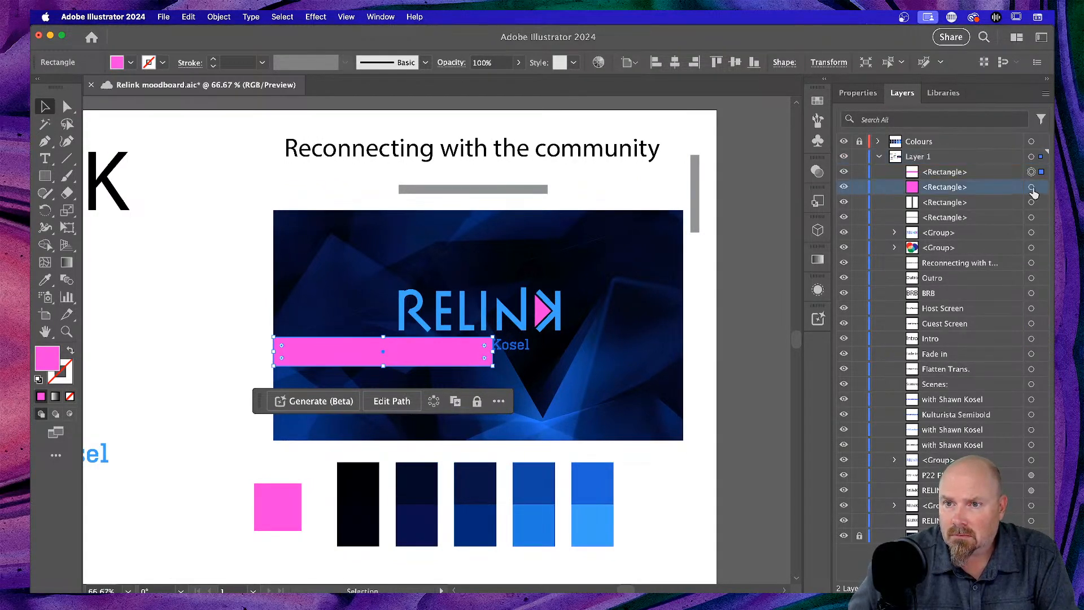
left_click(1043, 189)
left_click_drag(1042, 188, 1038, 459)
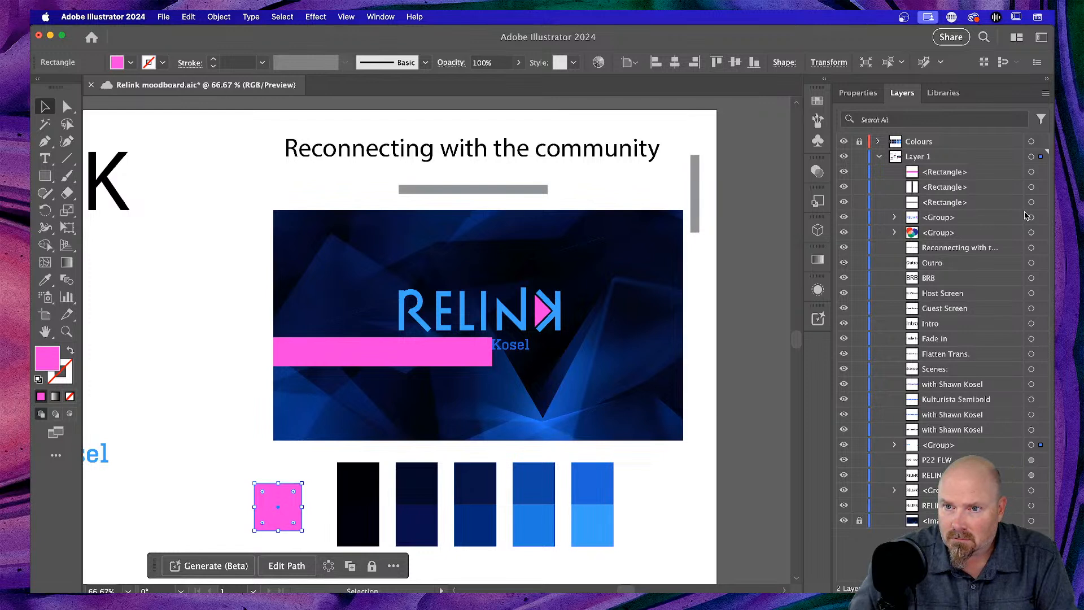
left_click(1031, 172)
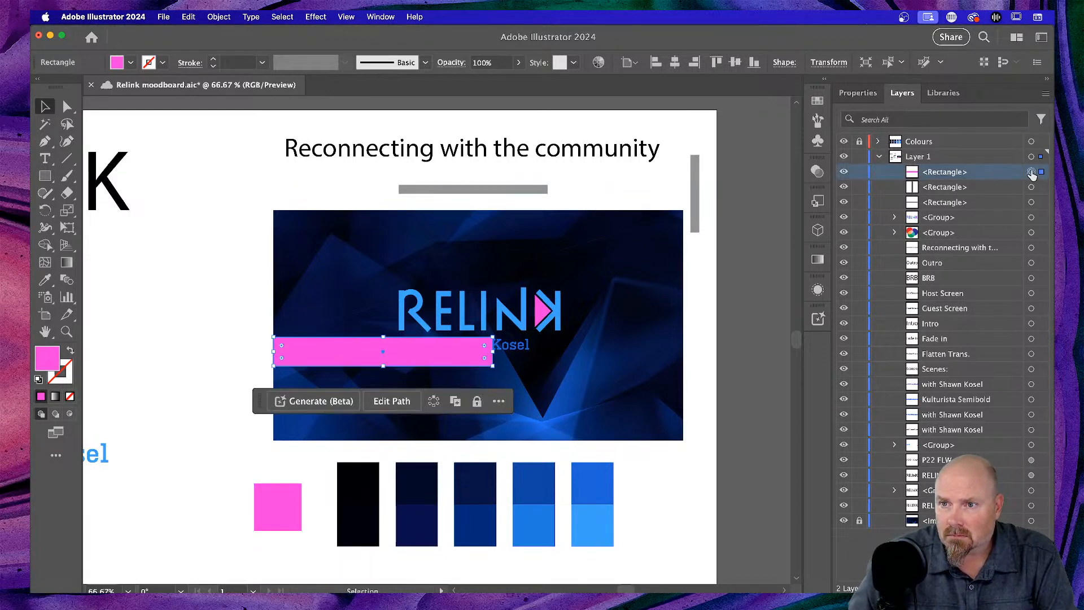
left_click_drag(1043, 172, 1038, 504)
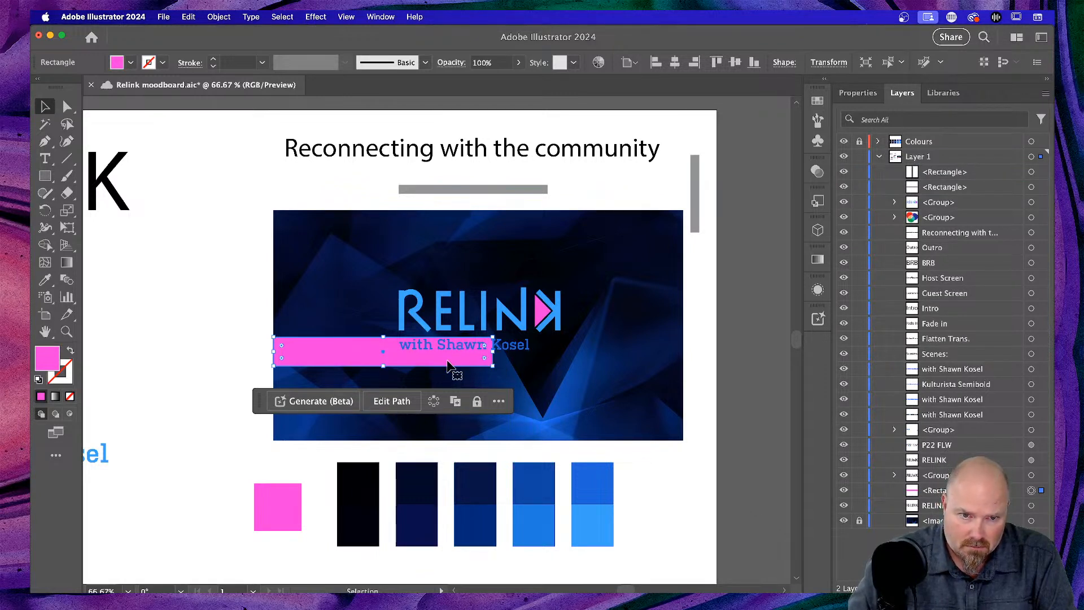
- Widen the pink bar across the host-name line and nudge it up two steps
left_click(176, 371)
left_click(482, 359)
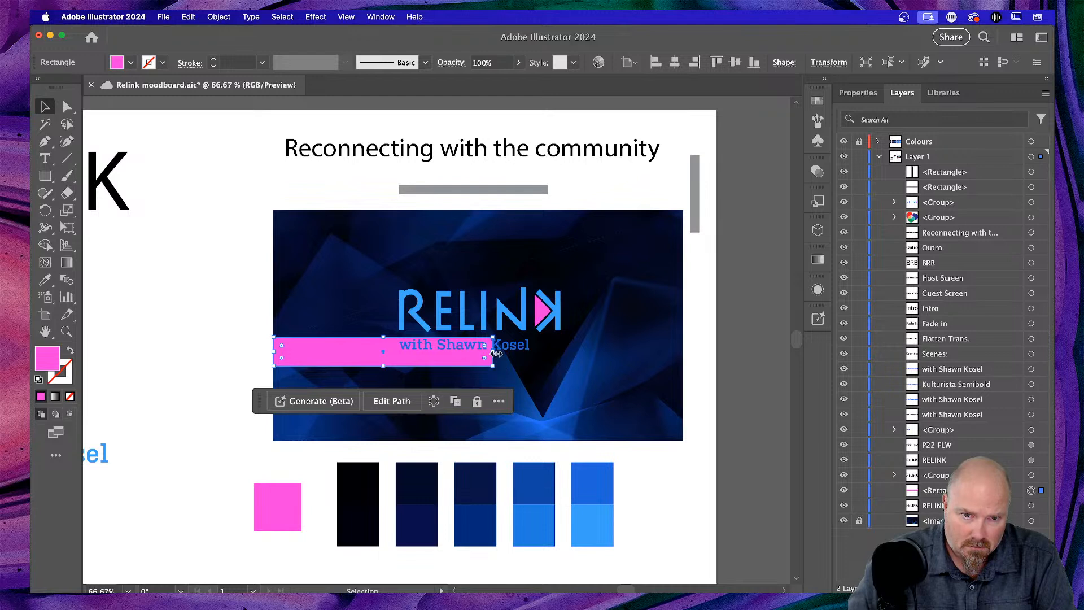
left_click_drag(493, 352, 541, 352)
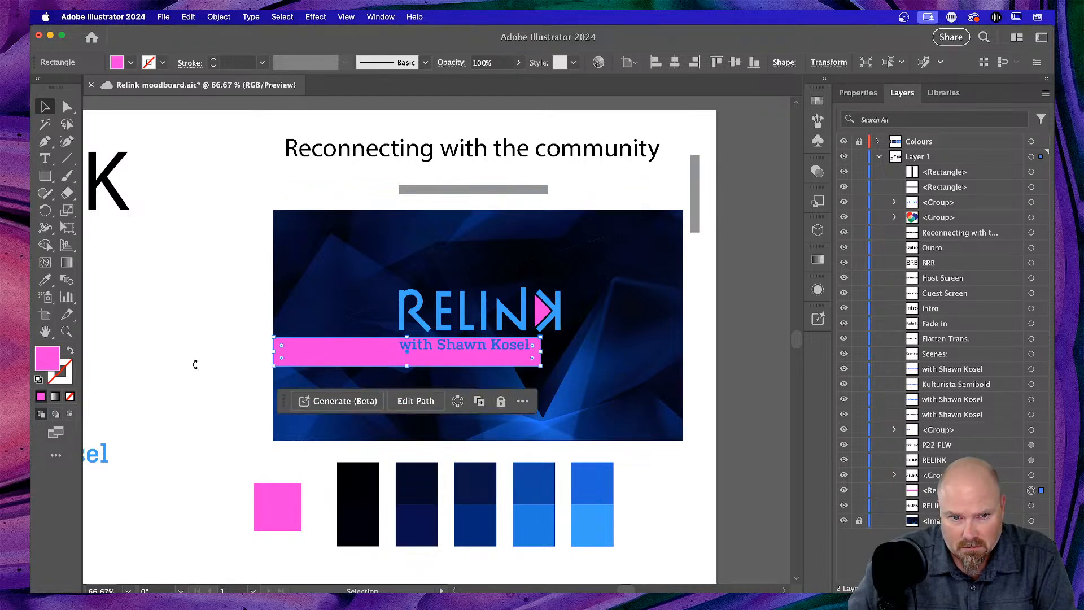
left_click(194, 370)
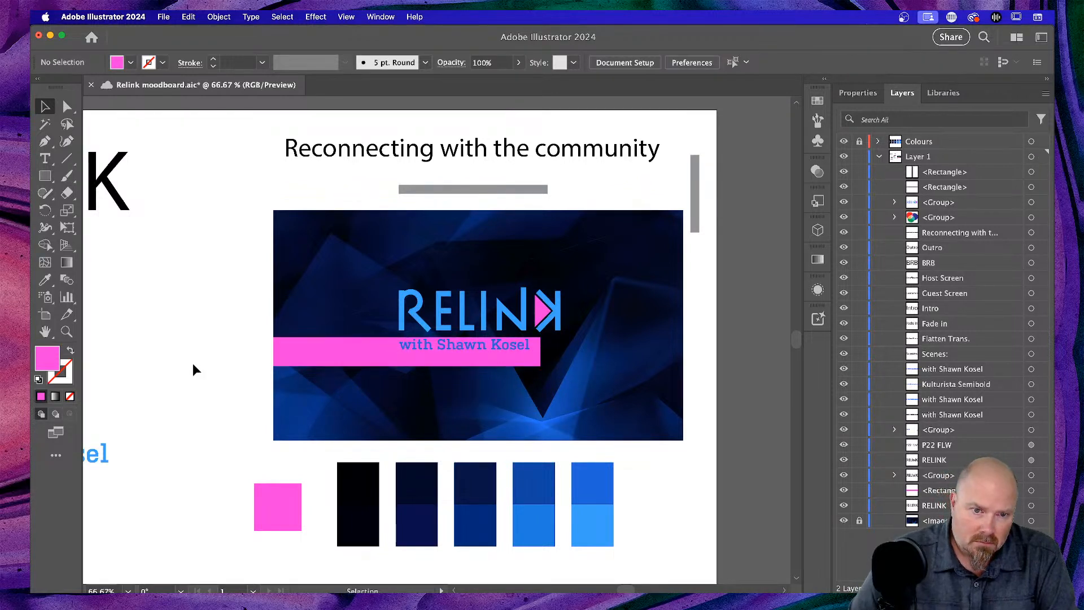
left_click(312, 347)
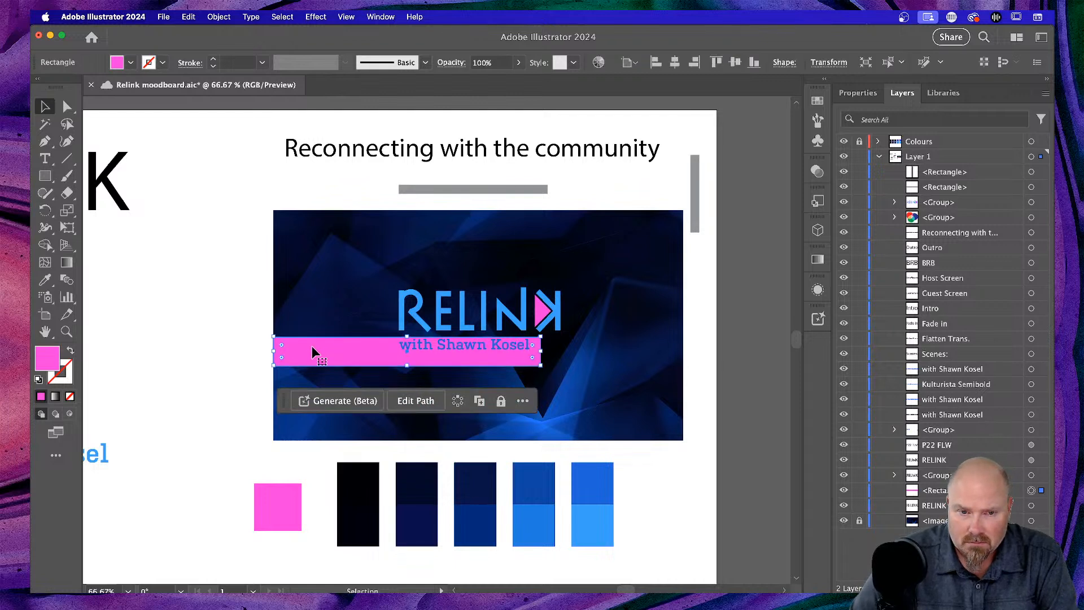
key("Up")
key("Up")
key("Up")
key("Up")
key("Up")
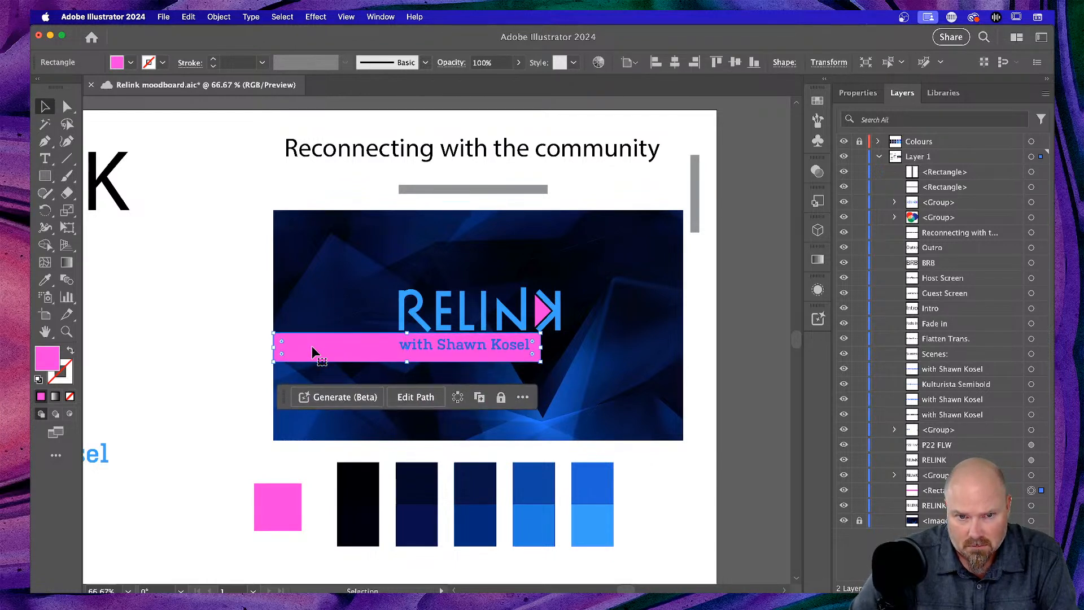
key("Up")
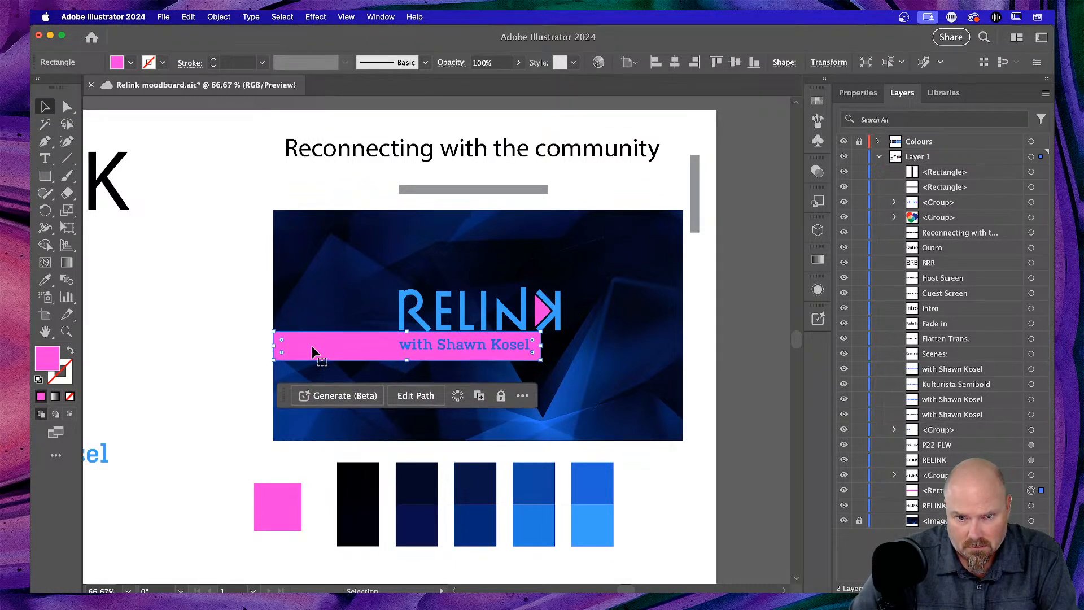
left_click(181, 322)
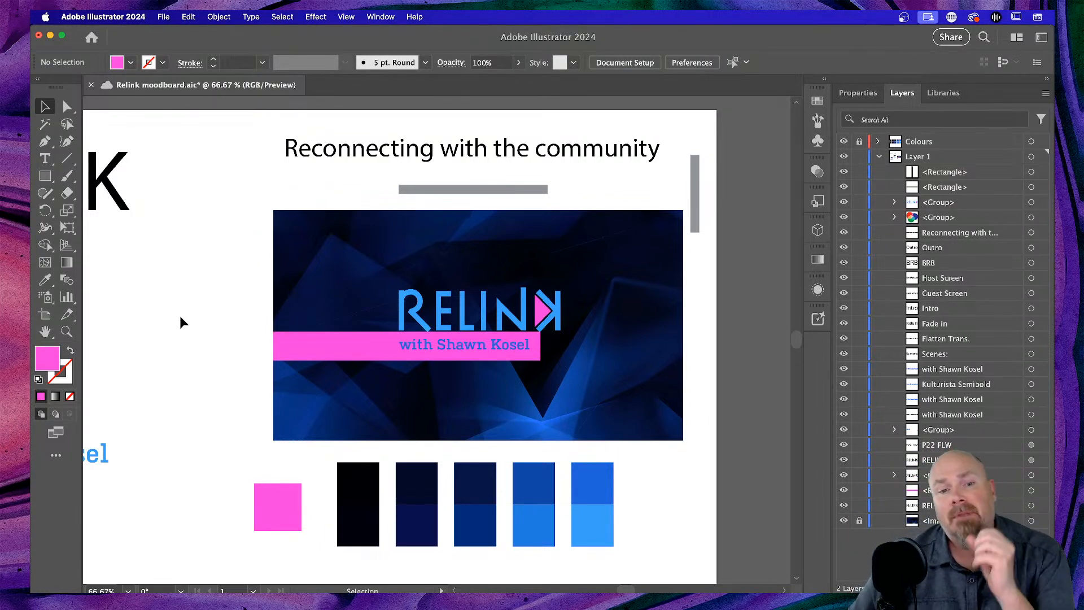
left_click(372, 345)
- Drag the pink bar down to the banner's bottom, delete it, and view at 100%
left_click_drag(371, 345, 371, 404)
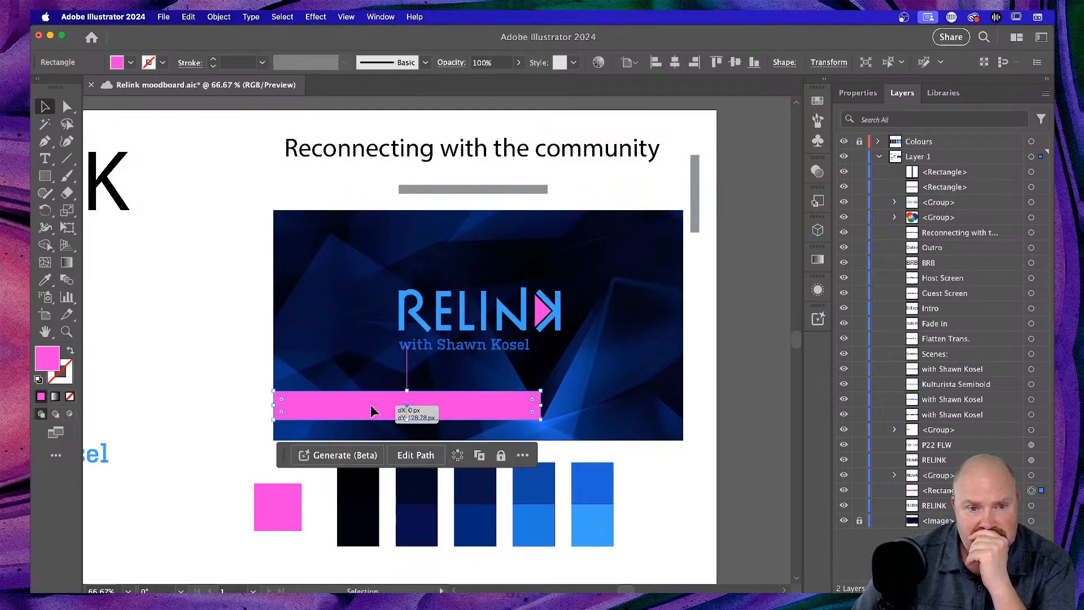
left_click(445, 345)
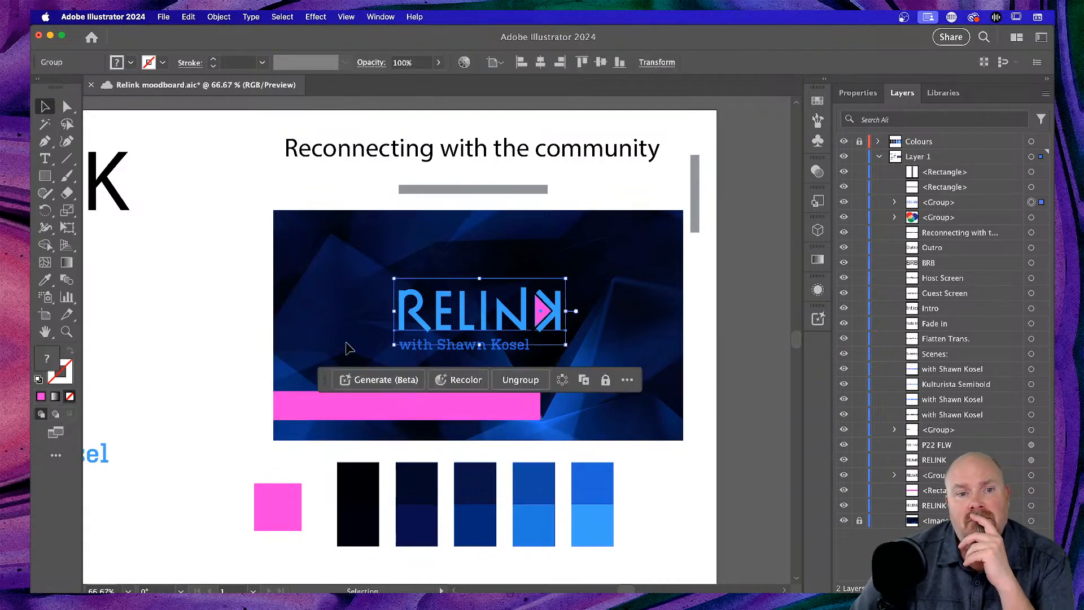
left_click(169, 340)
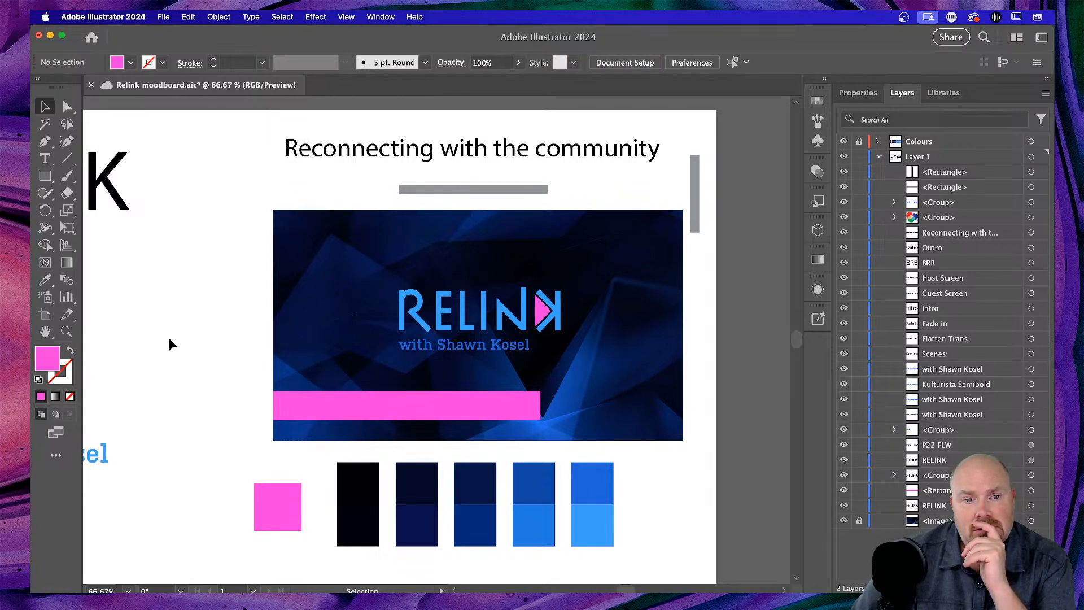
left_click(439, 406)
key("Delete")
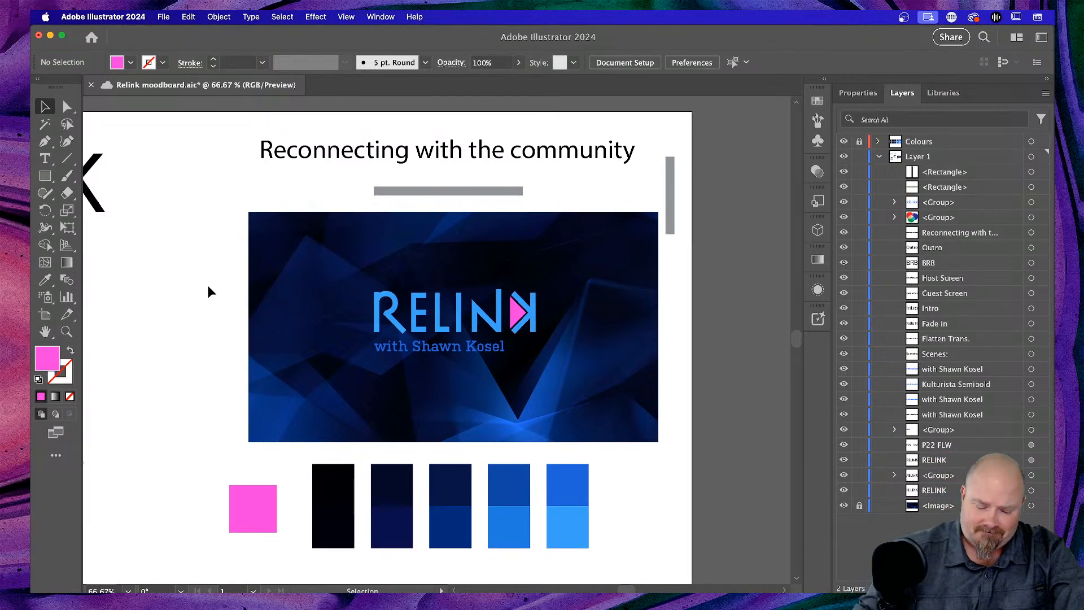
key("super+1")
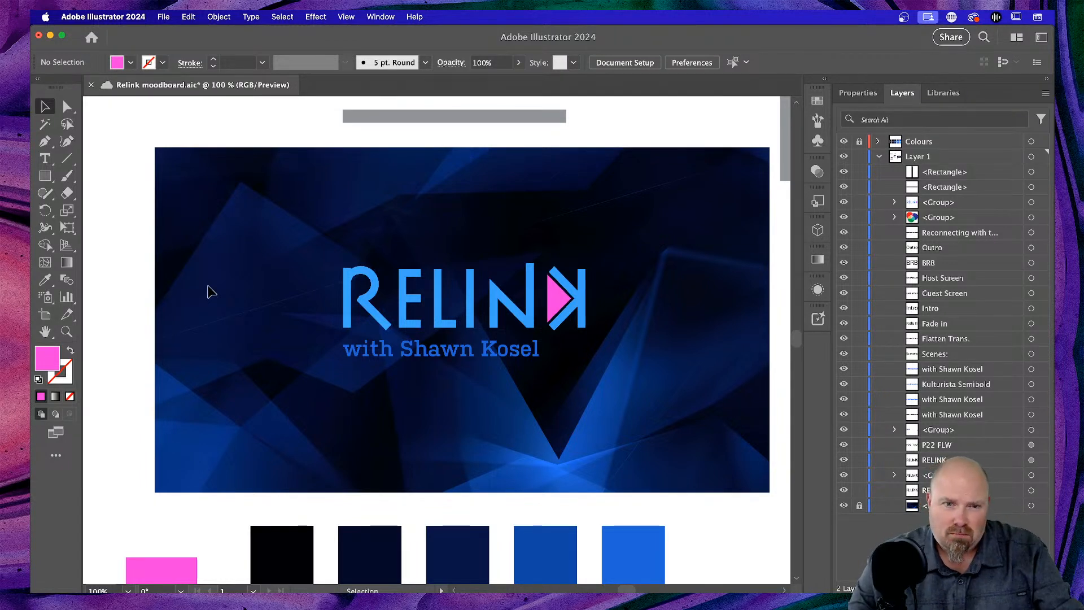
- Zoom in, resize the pink K triangle inside the isolated logo group, then return to 100%
scroll(209, 292, "left", 2)
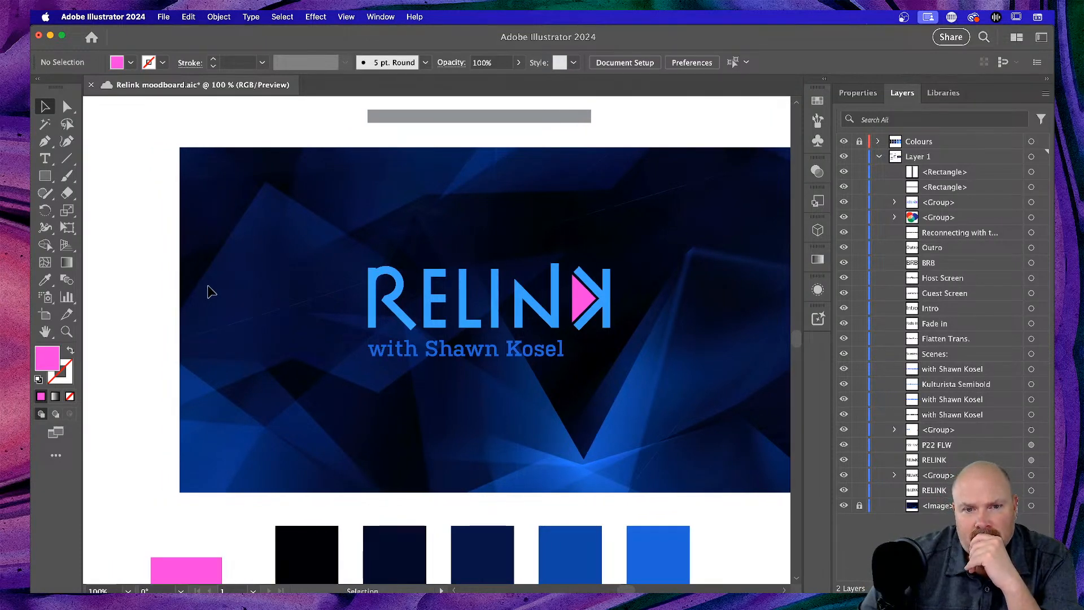
key("super+equal")
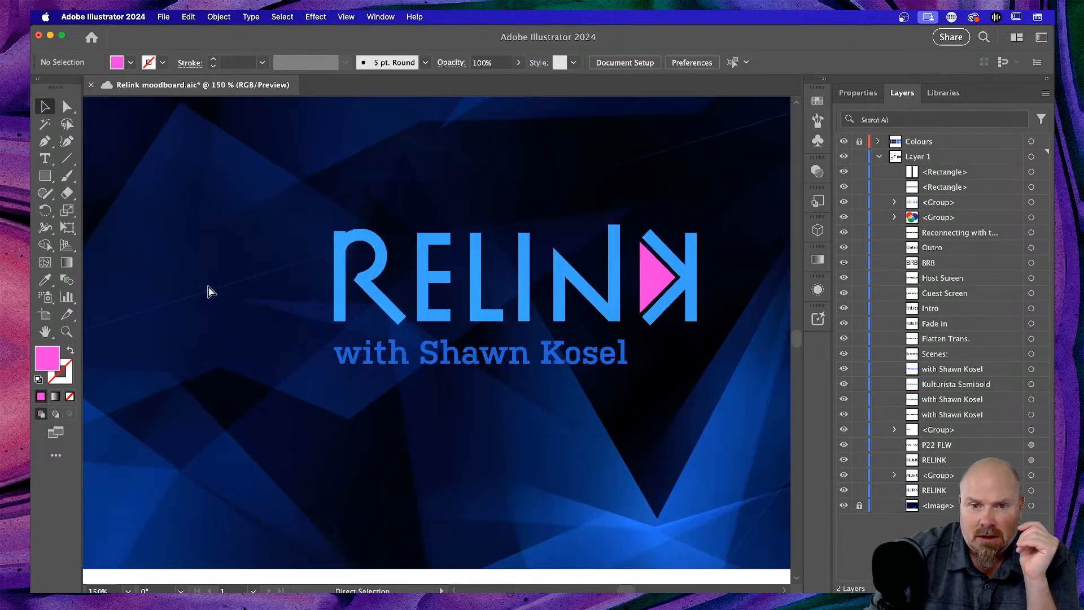
scroll(765, 306, "right", 3)
scroll(757, 302, "right", 2)
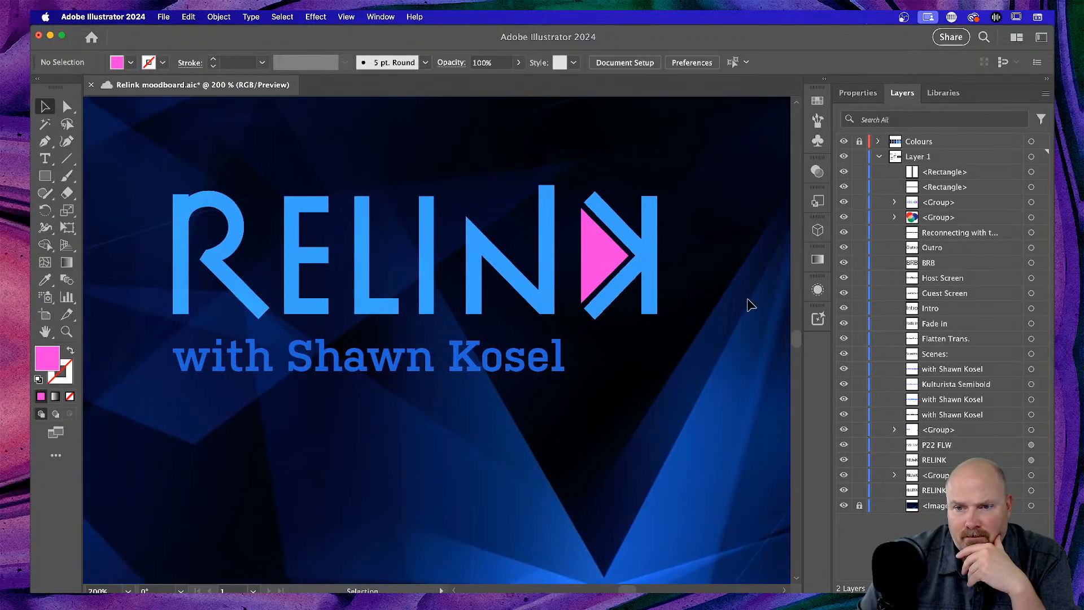
left_click(609, 258)
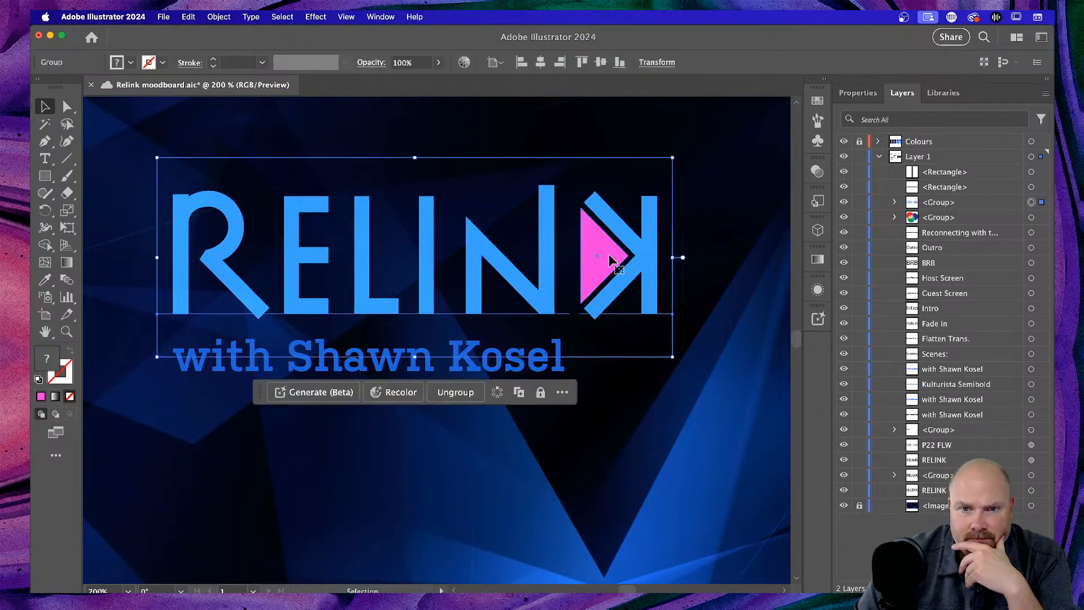
double_click(609, 258)
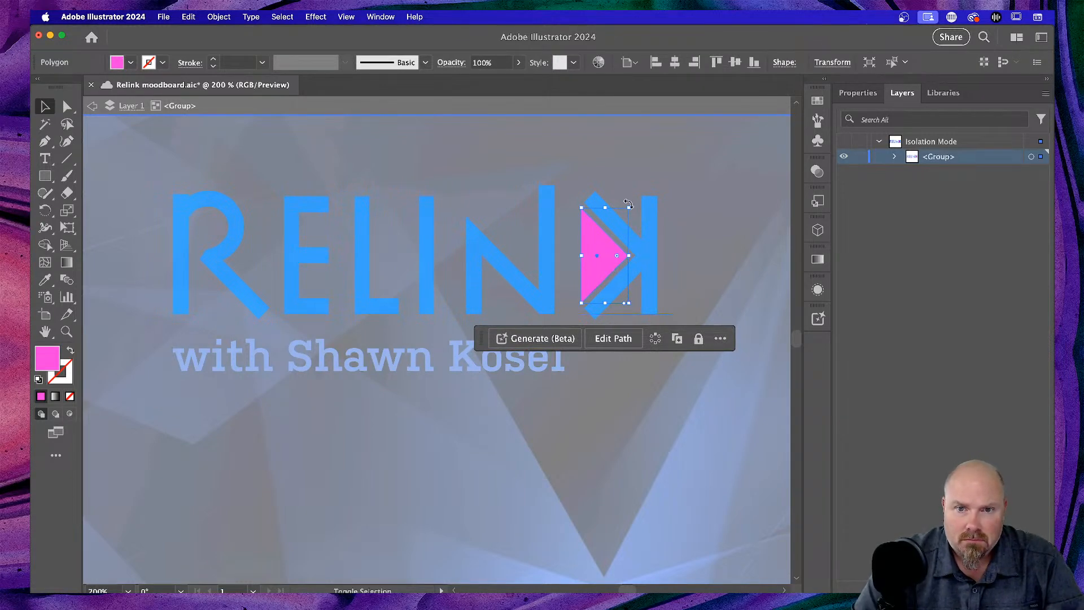
left_click_drag(628, 208, 625, 211)
left_click(758, 225)
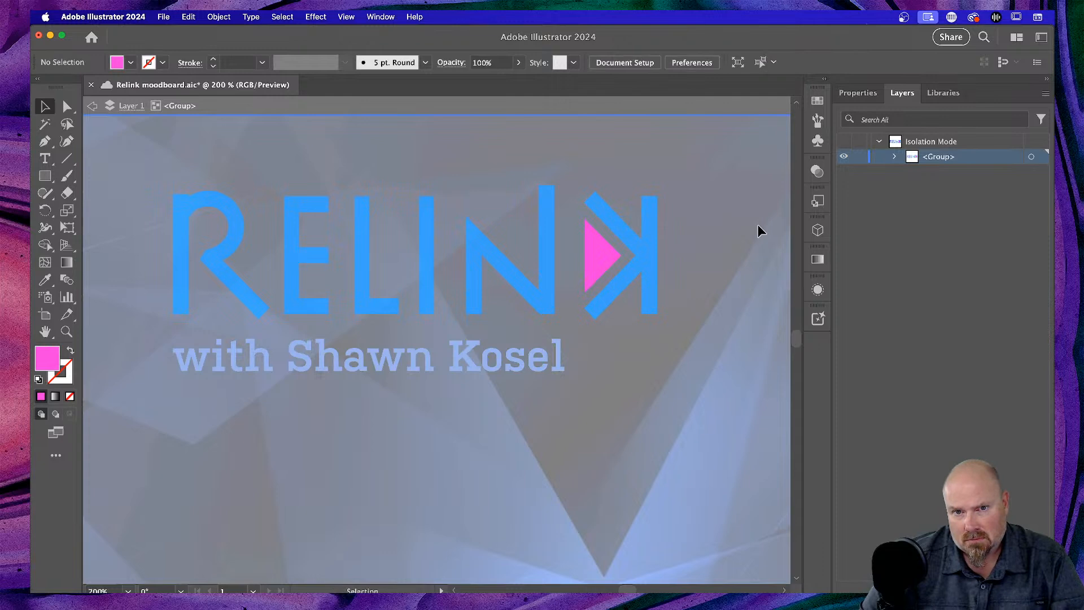
double_click(758, 225)
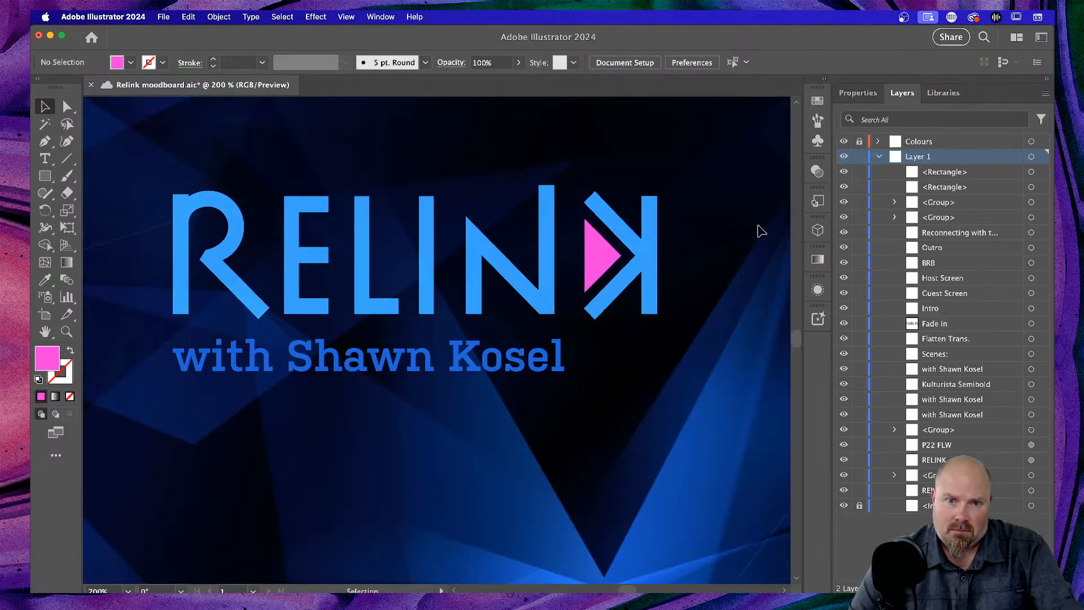
key("super+1")
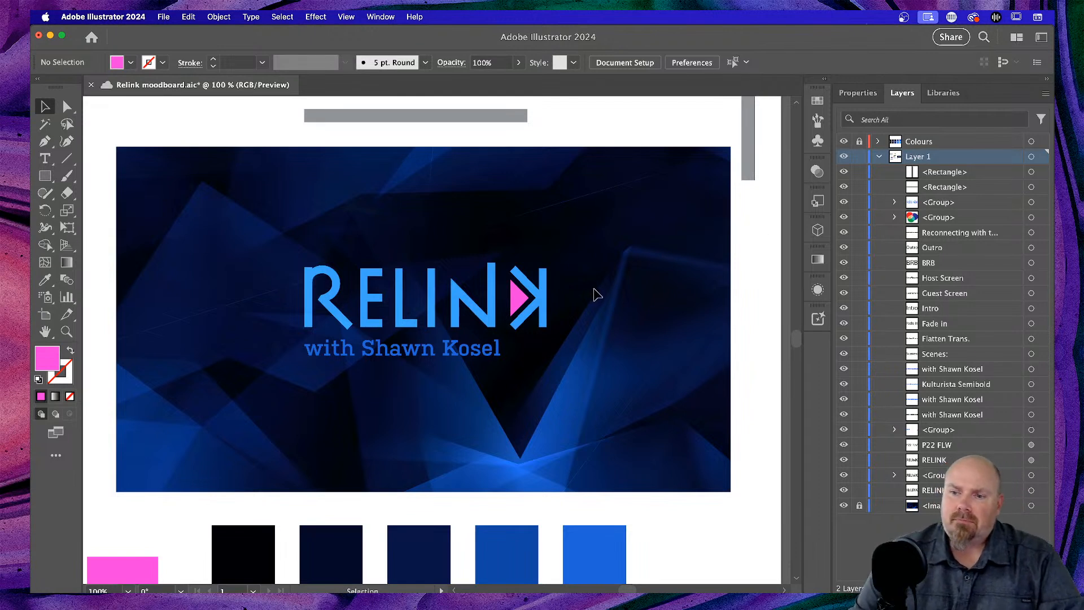
scroll(597, 294, "left", 3)
scroll(593, 285, "down", 2)
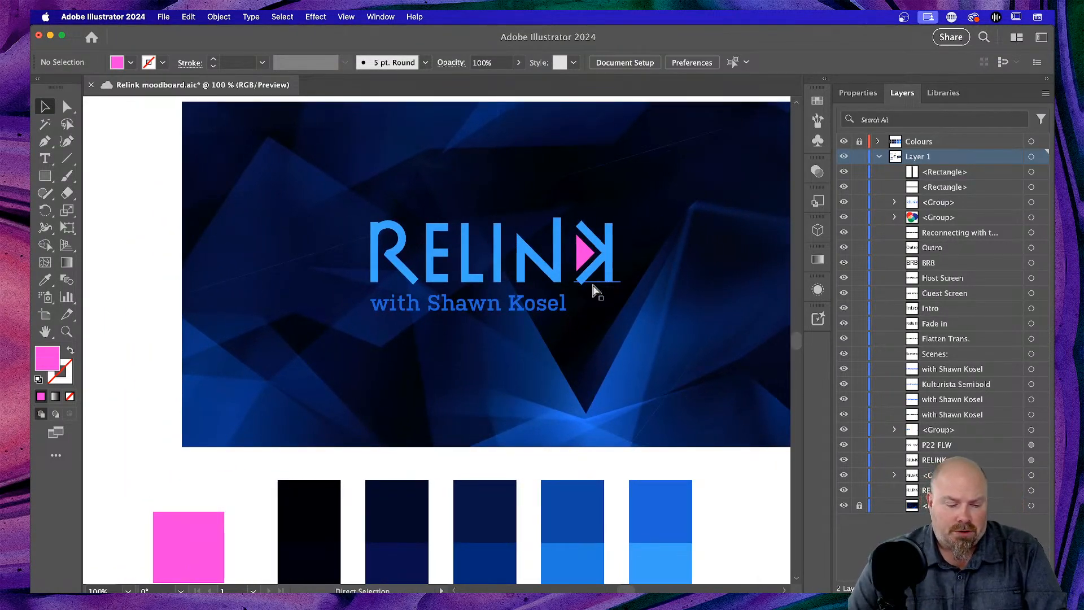
- In Adobe Color, apply a Triad harmony and drag the orange swatch toward pale salmon
key("super+Tab")
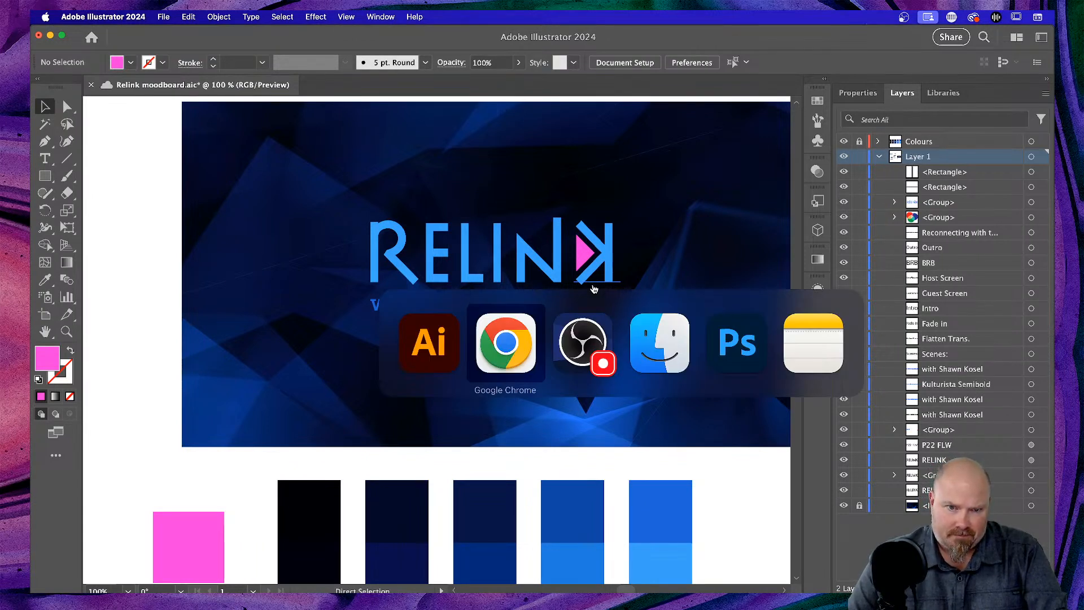
key("super+Tab")
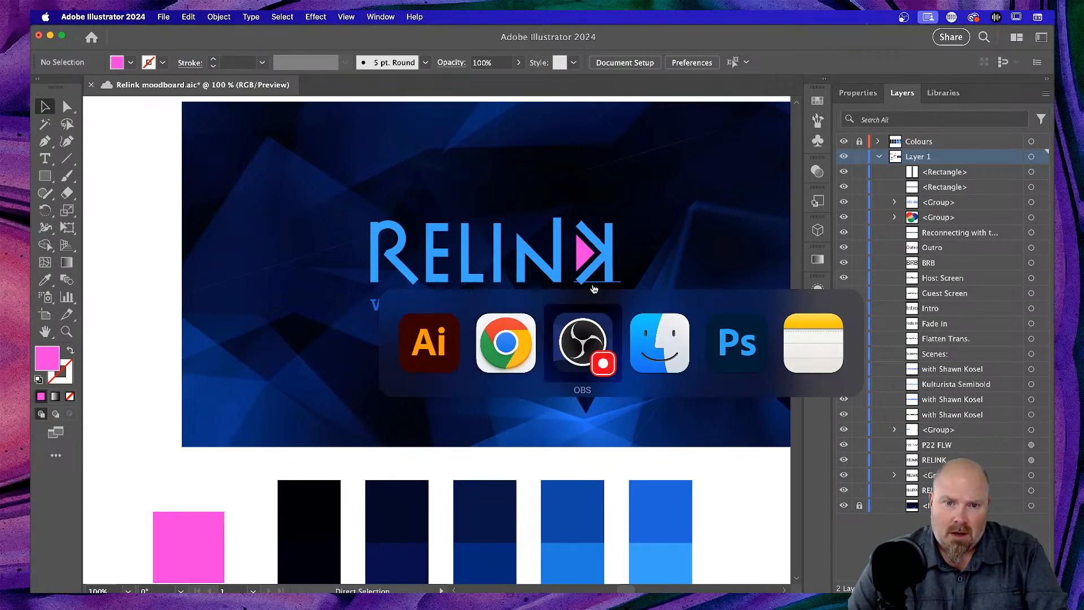
key("super+Tab")
key("super+Tab")
key("super+Tab")
key("super+Tab")
key("super+Tab")
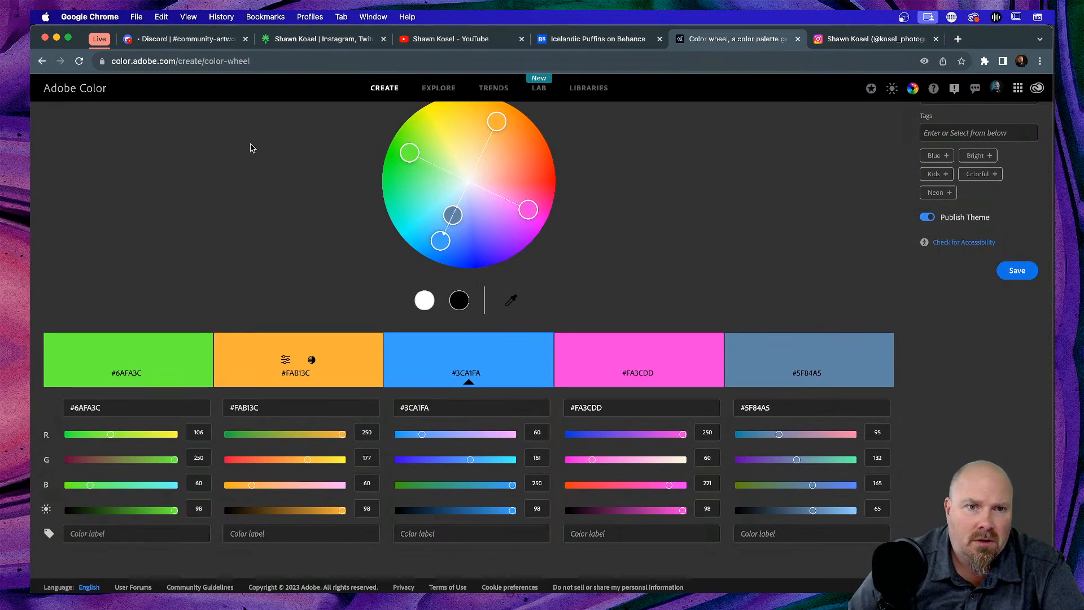
scroll(252, 148, "up", 3)
left_click(72, 178)
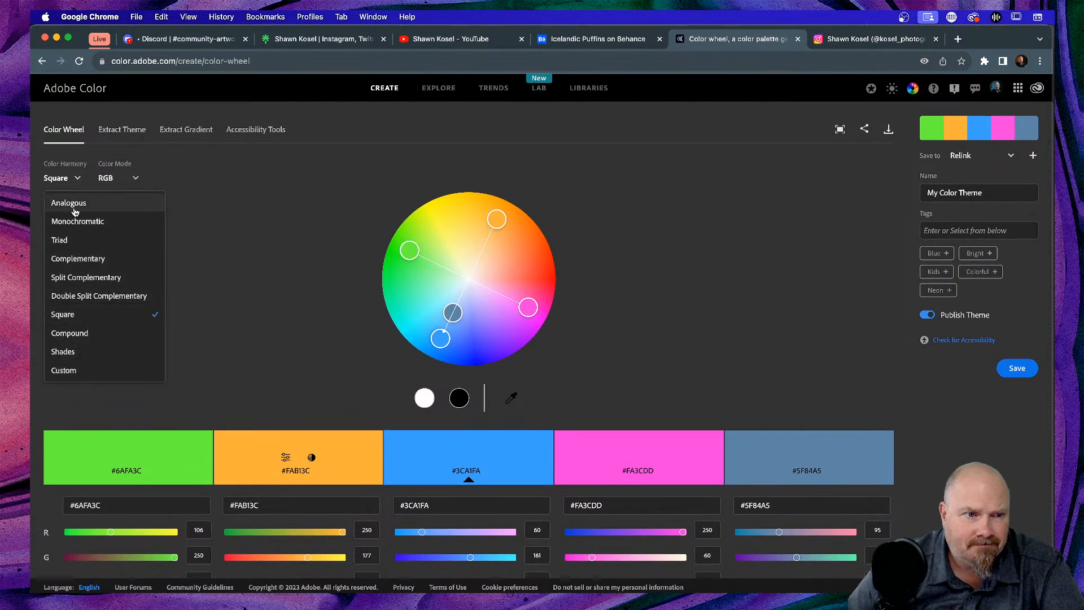
left_click(68, 242)
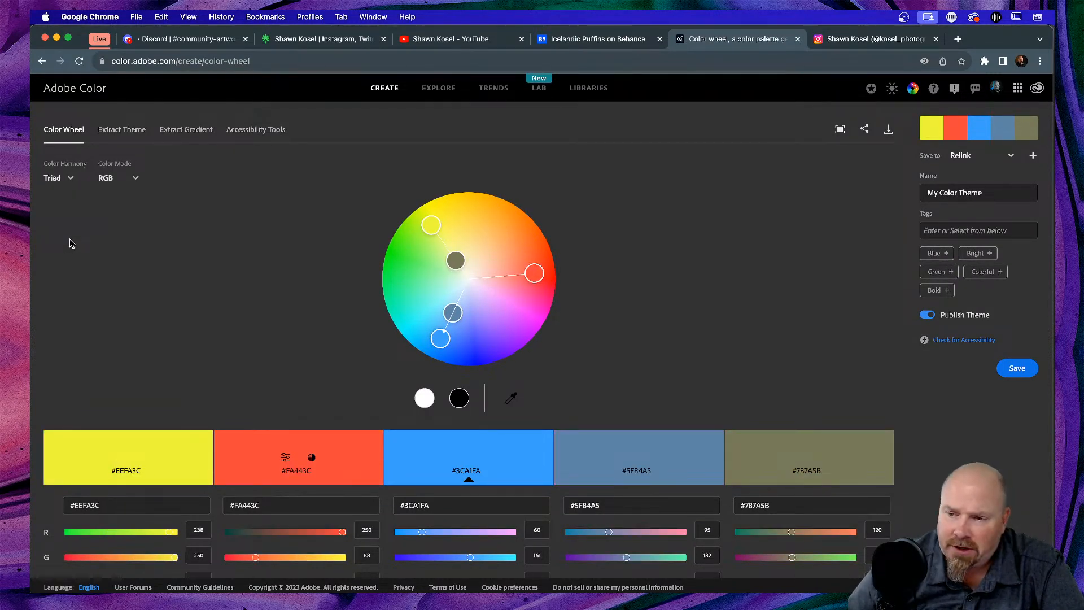
left_click(62, 178)
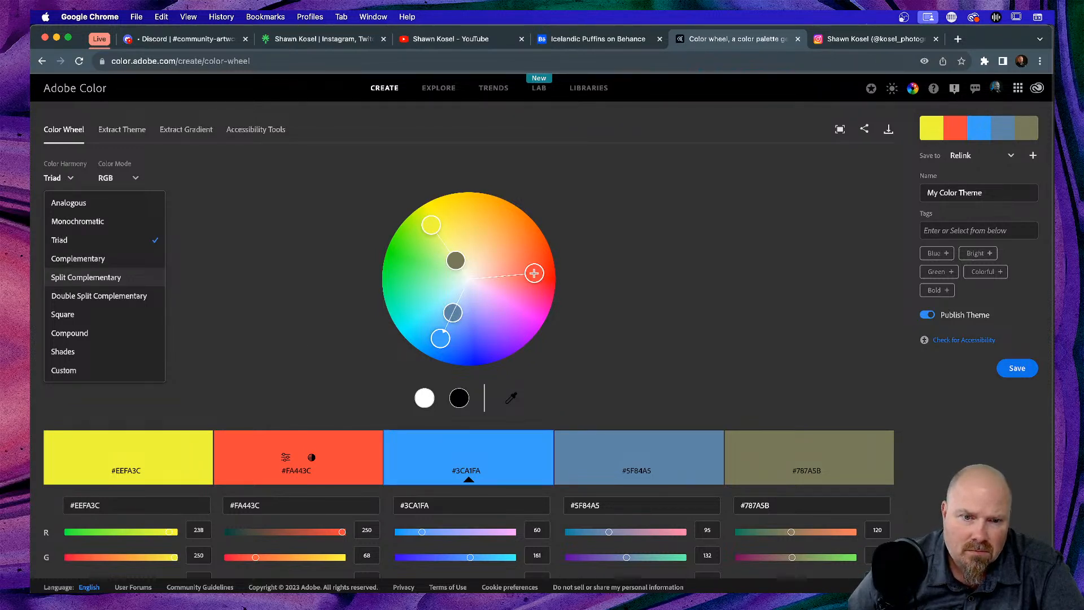
left_click(534, 273)
left_click_drag(534, 273, 507, 274)
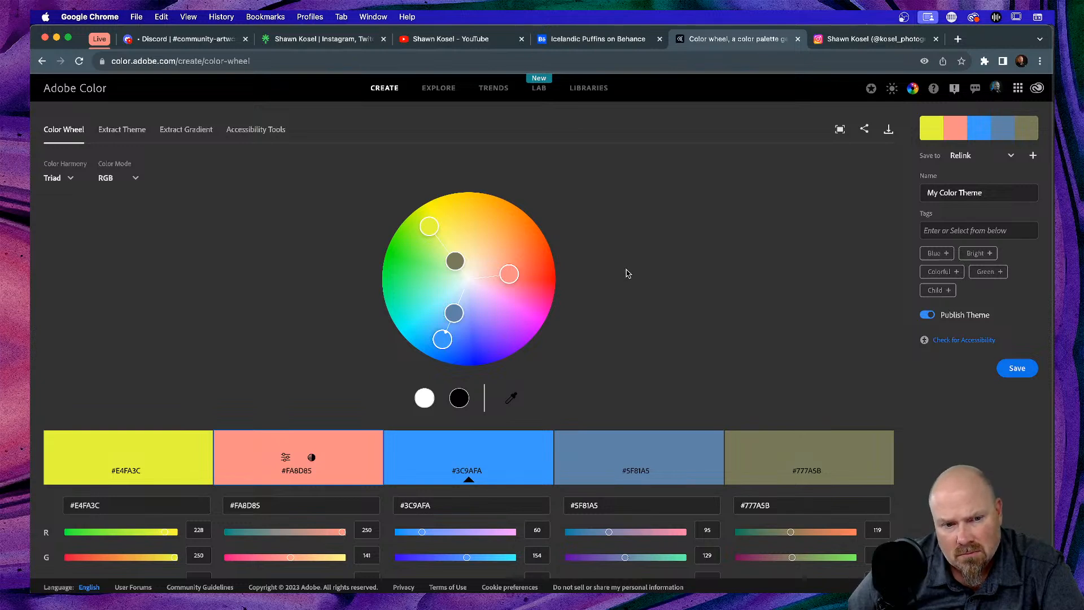
- Switch to Split Complementary, lighten the orange to peach #FACEAC, and return to Illustrator
left_click(72, 178)
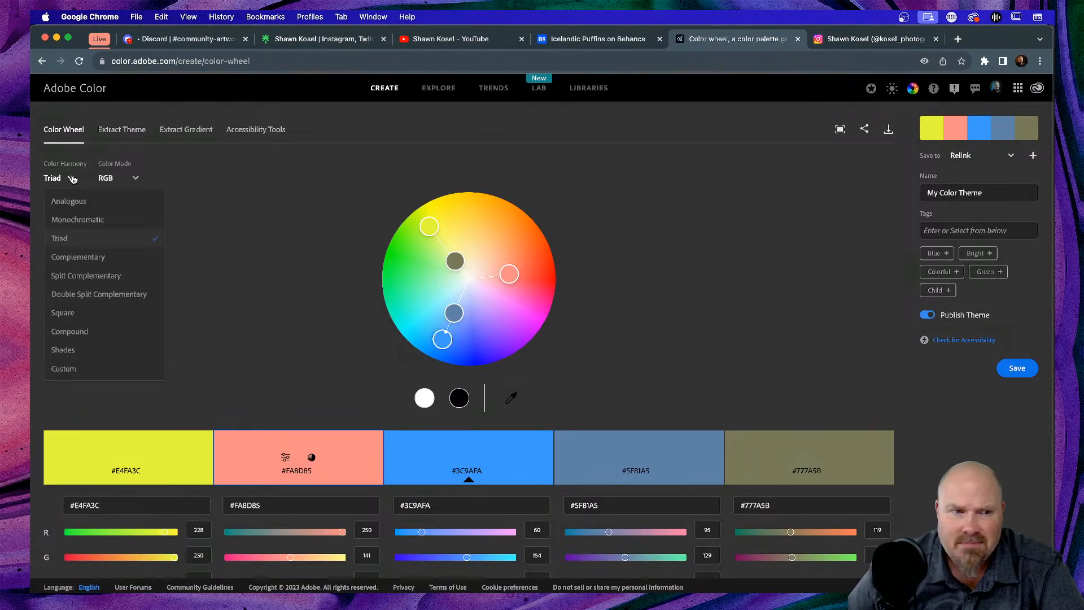
left_click(78, 257)
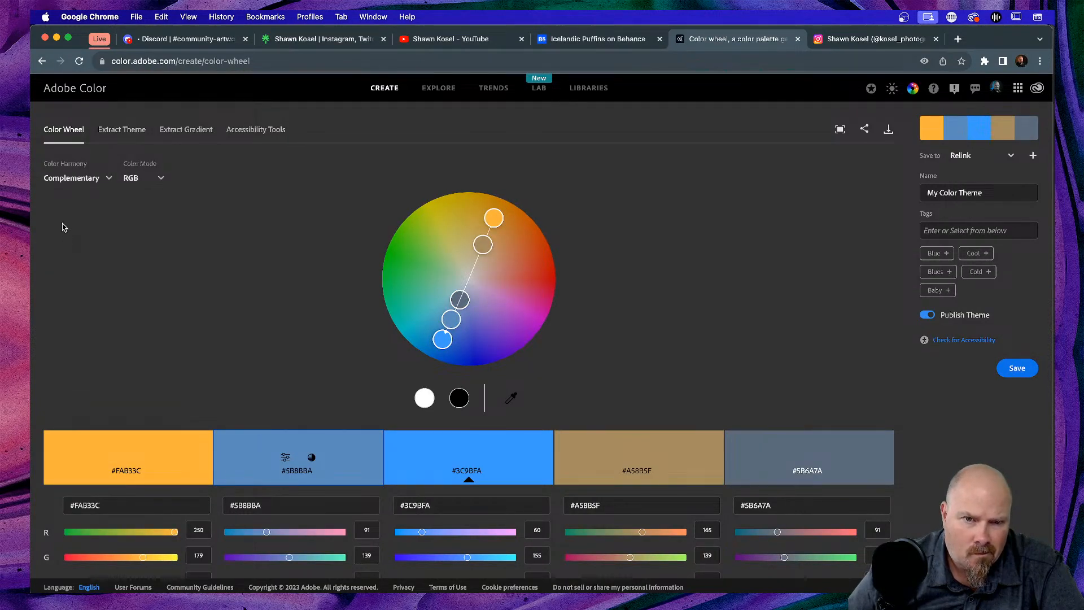
left_click(65, 178)
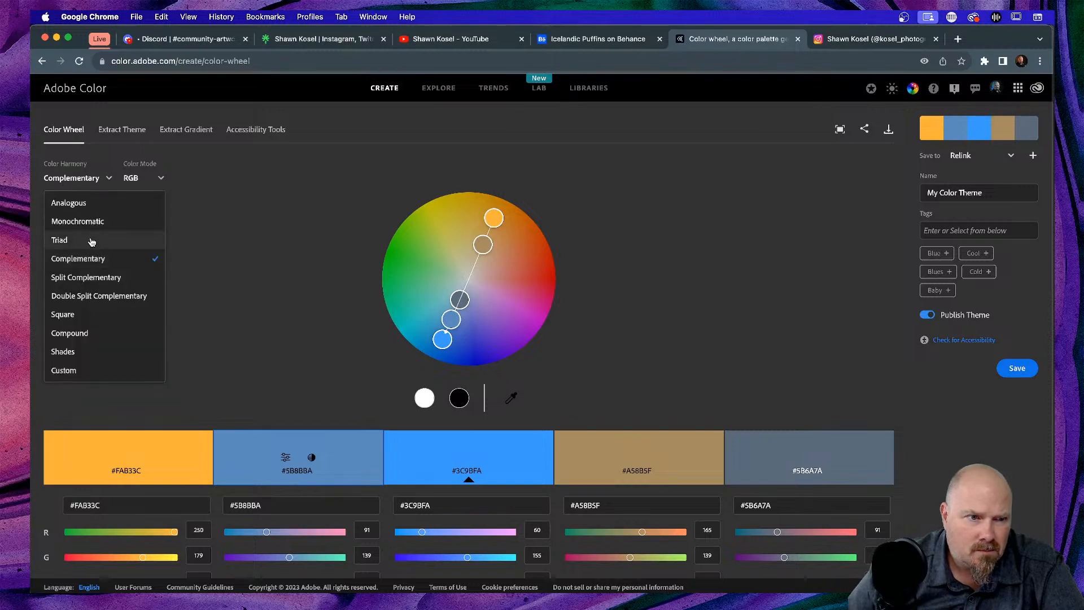
left_click(86, 277)
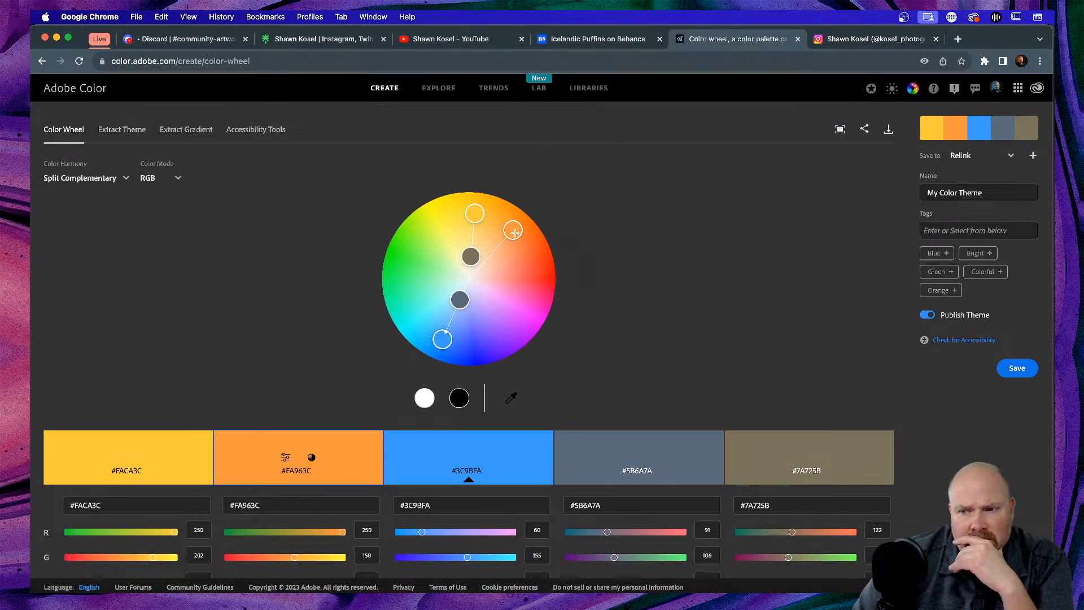
left_click_drag(514, 232, 489, 260)
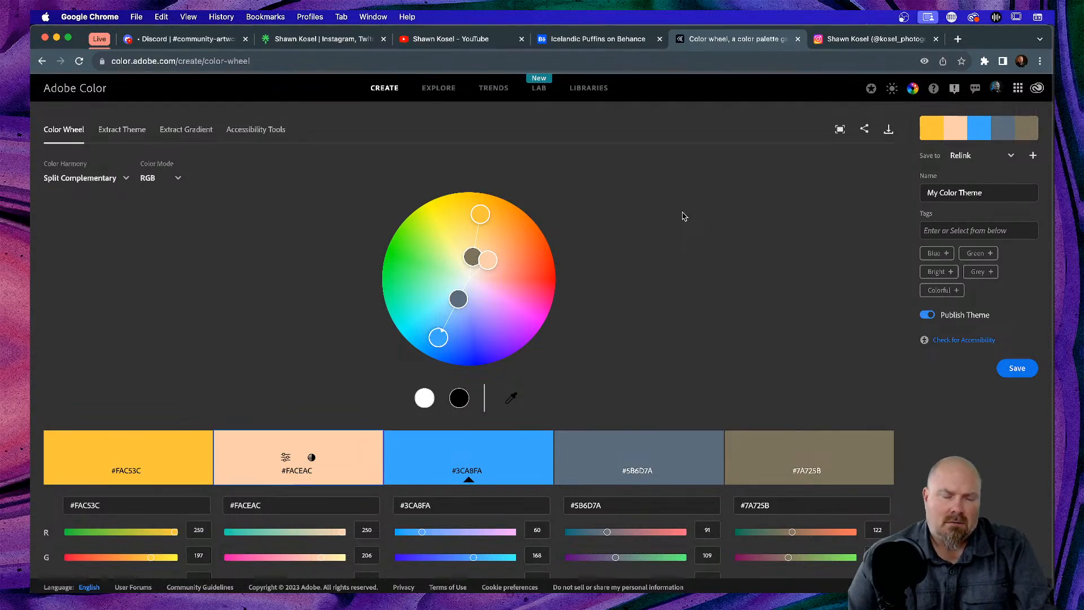
key("super+Tab")
key("super+Tab")
key("super+Tab")
key("super+Tab")
key("super+Tab")
key("super+Tab")
key("super+Tab")
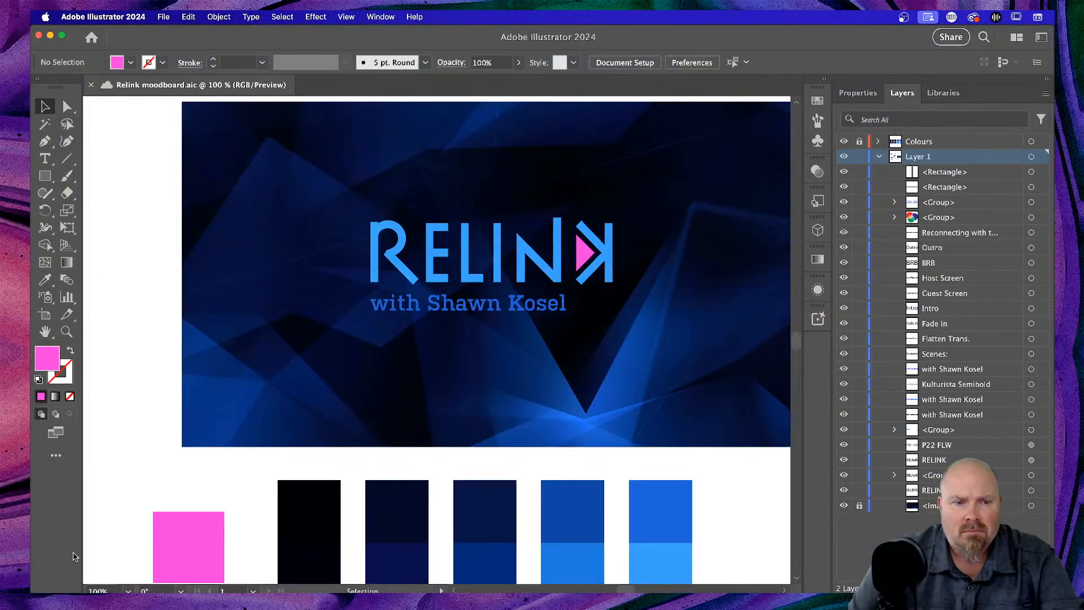
left_click(166, 529)
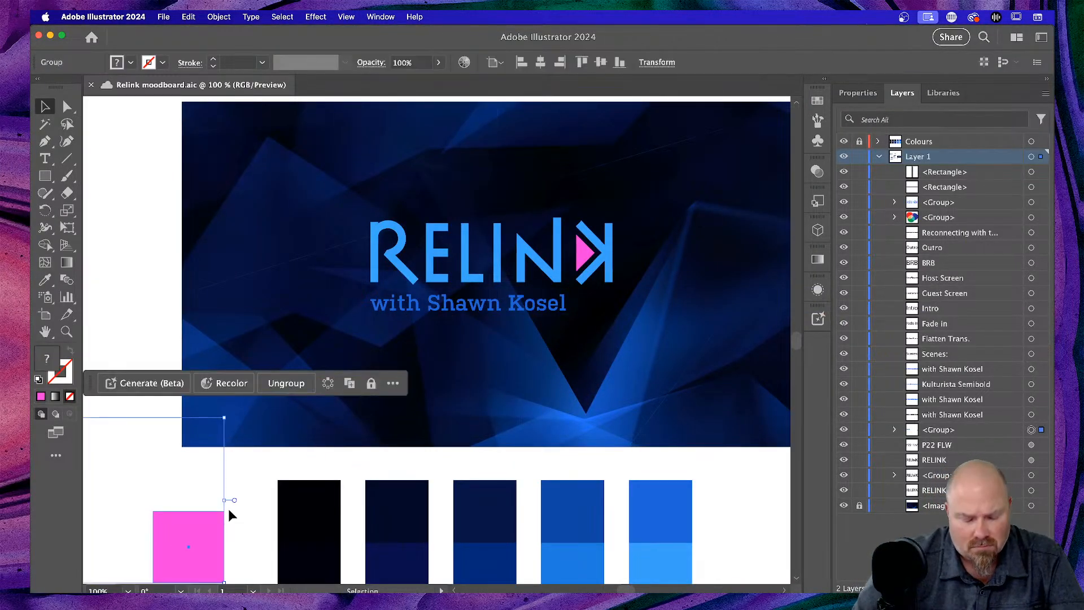
- Zoom out to 50%, ungroup the RELINK wordmark group, and select the pink square alone
left_click(256, 482)
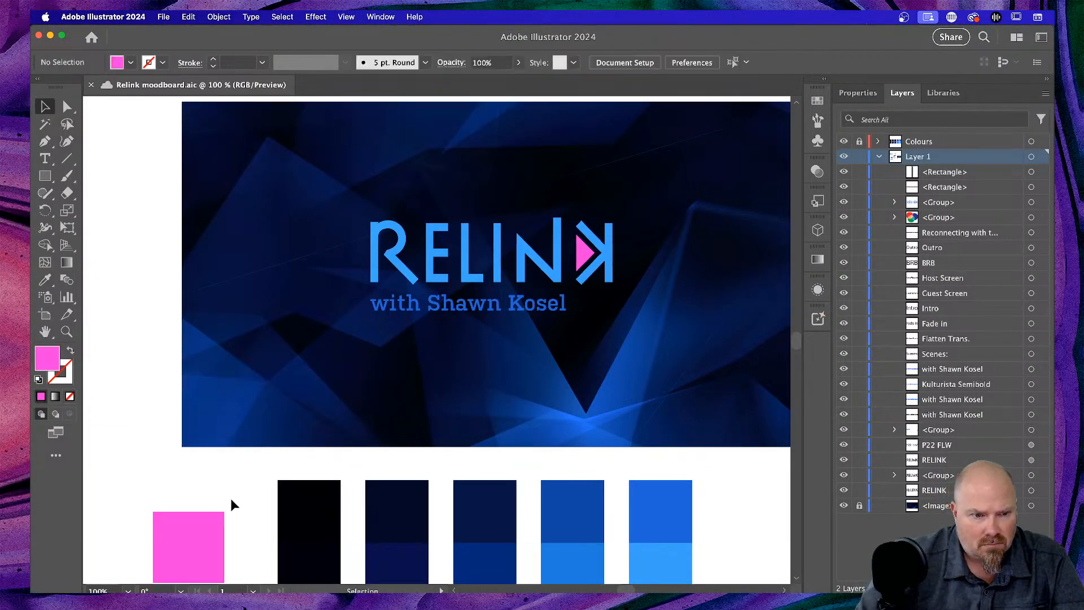
left_click(212, 517)
key("super+minus")
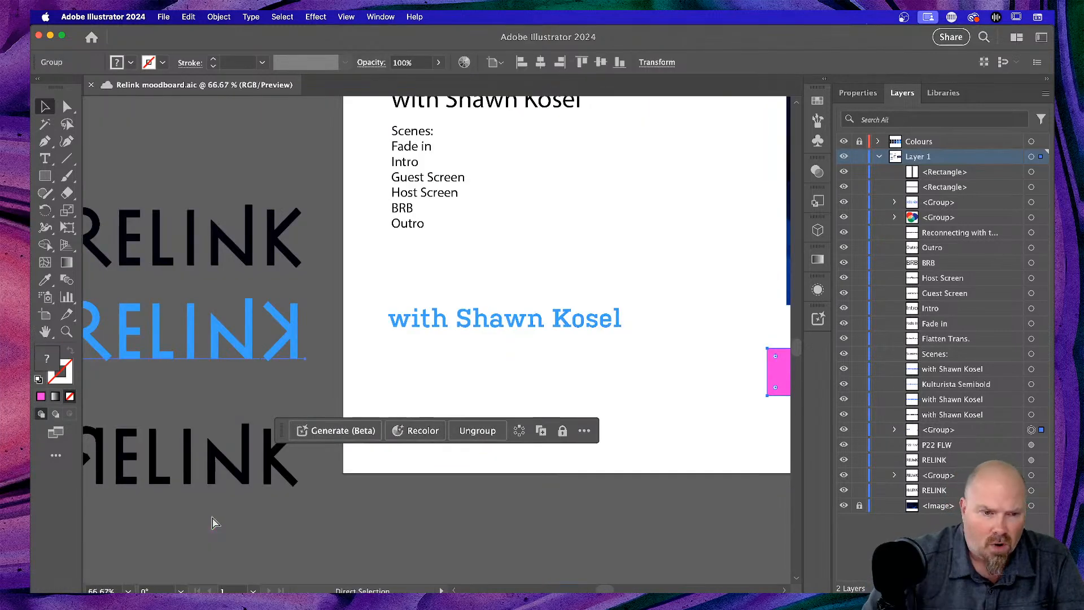
key("super+minus")
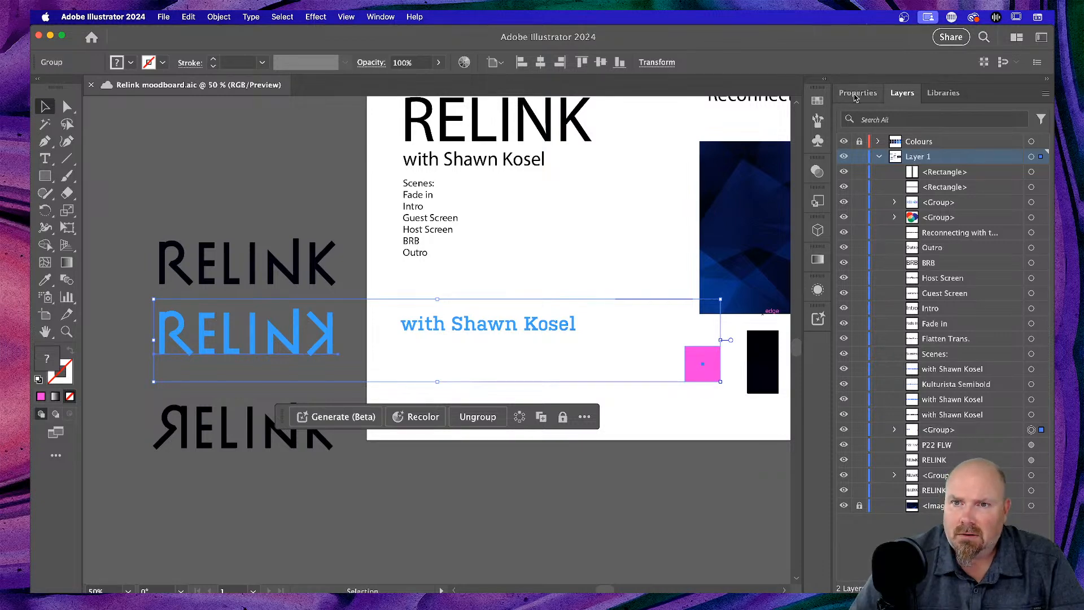
left_click(858, 93)
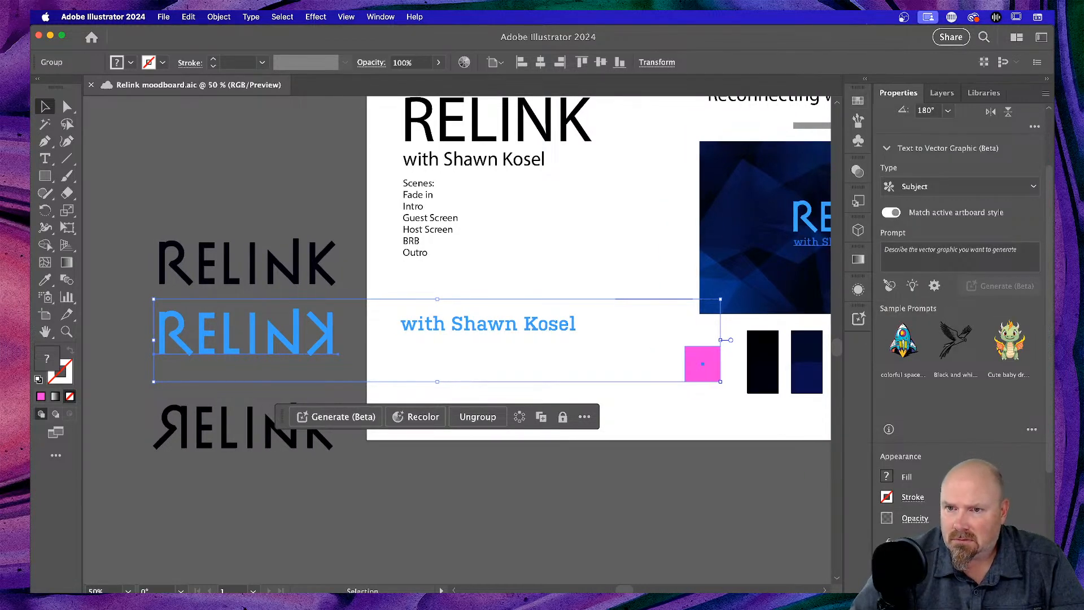
scroll(939, 510, "down", 5)
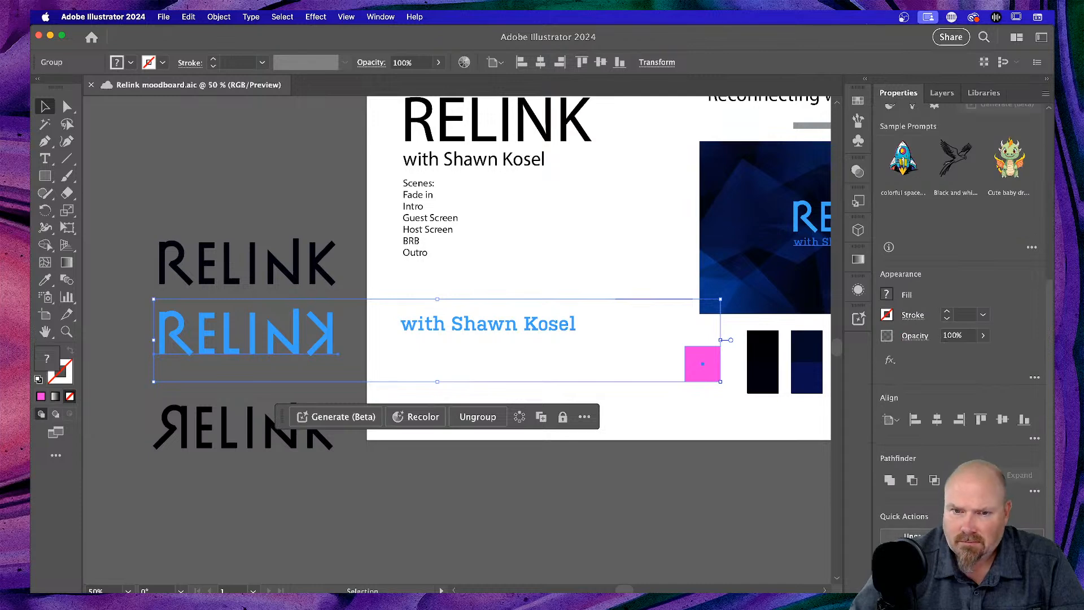
left_click(689, 418)
left_click(704, 370)
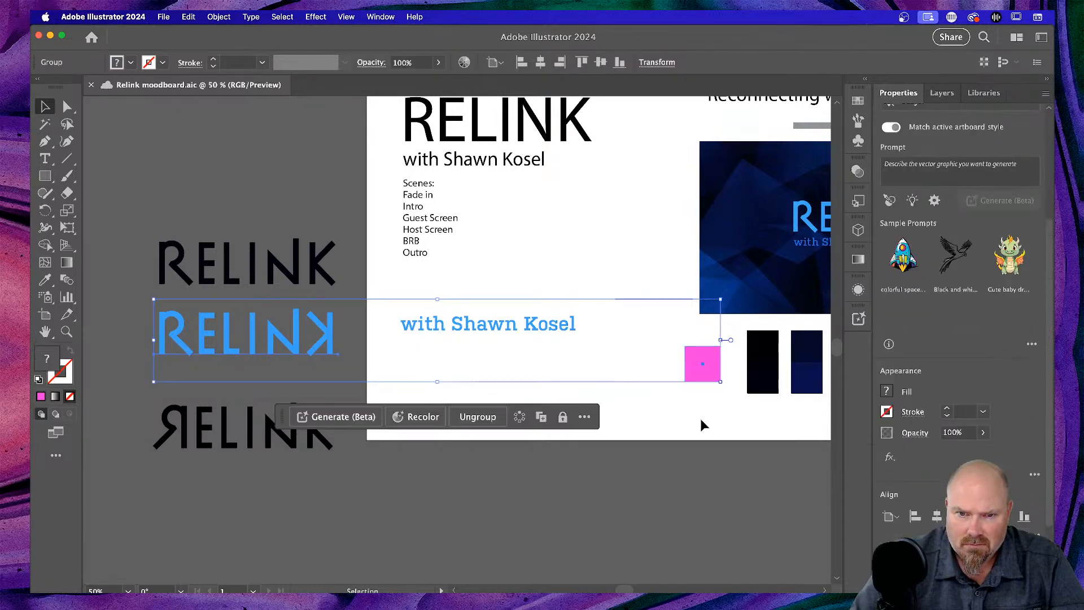
scroll(1010, 452, "down", 3)
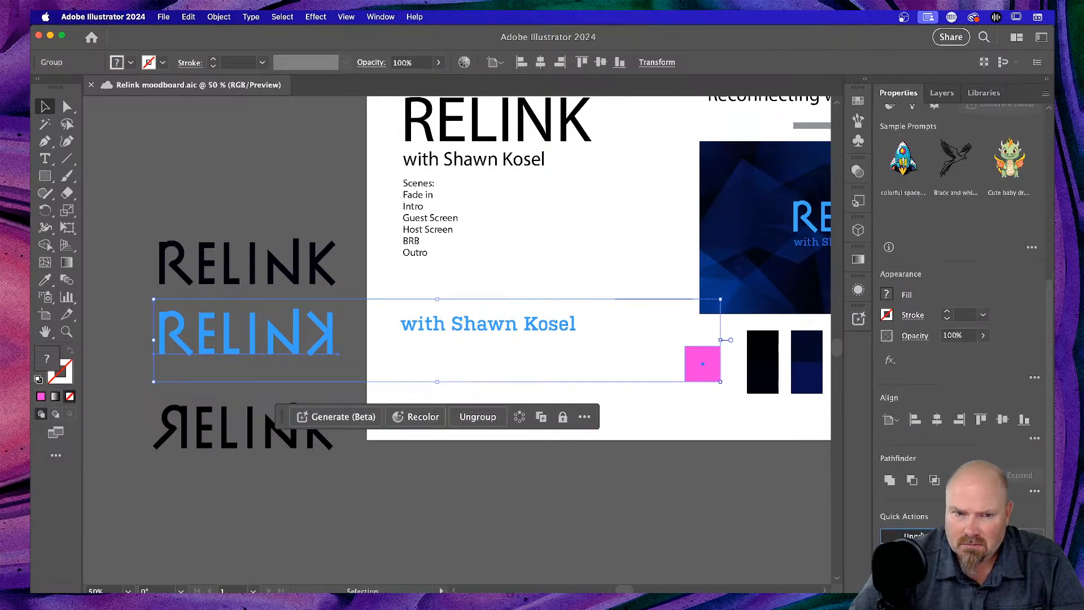
left_click(921, 535)
left_click(723, 412)
left_click(694, 370)
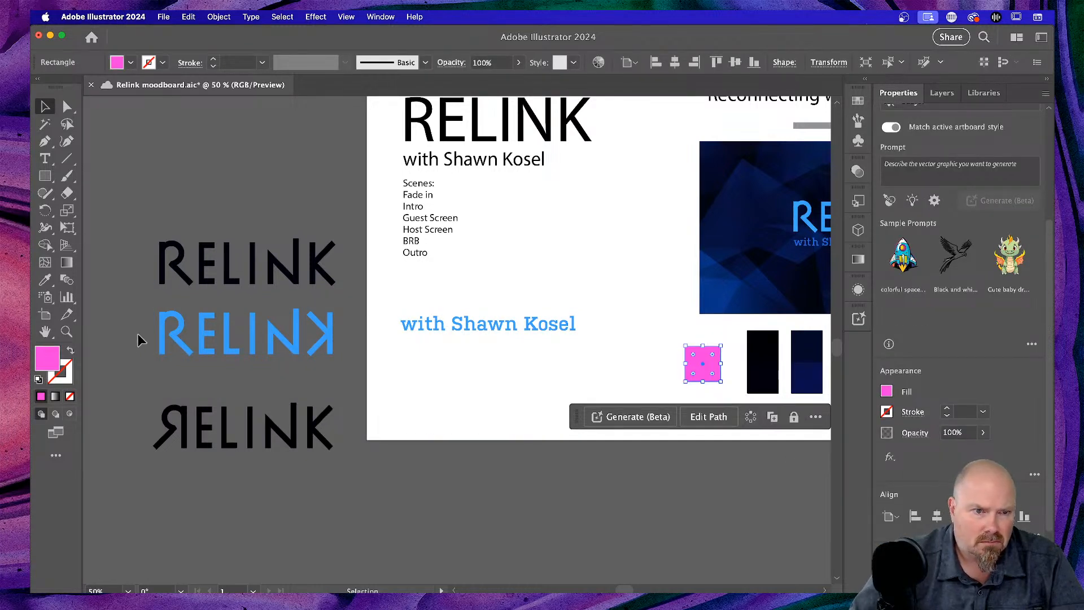
- Alt-drag a duplicate of the pink square directly below the original
left_click_drag(150, 339, 350, 353)
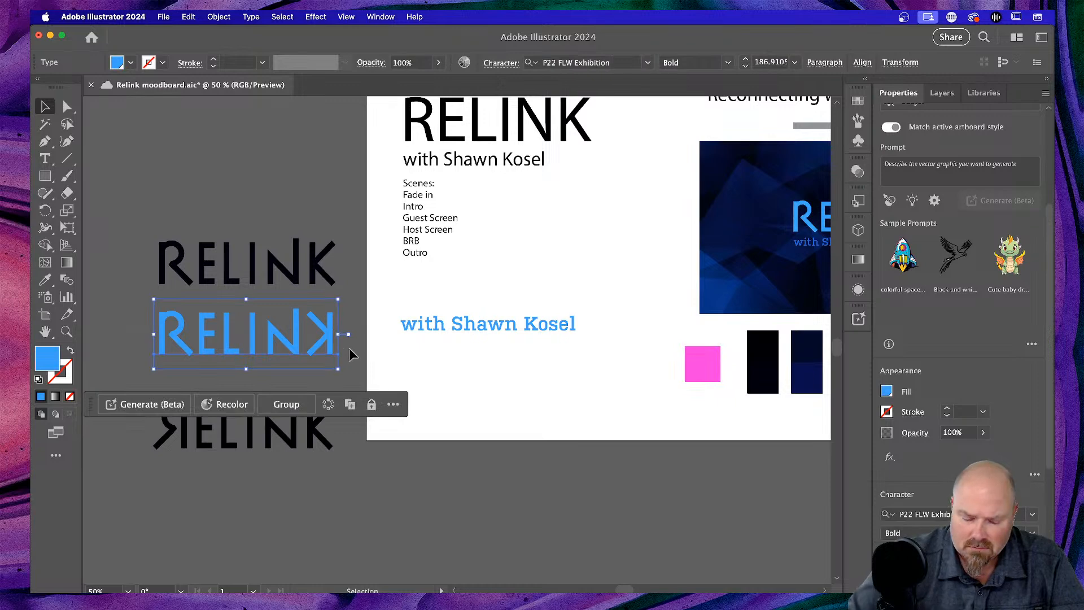
key("a")
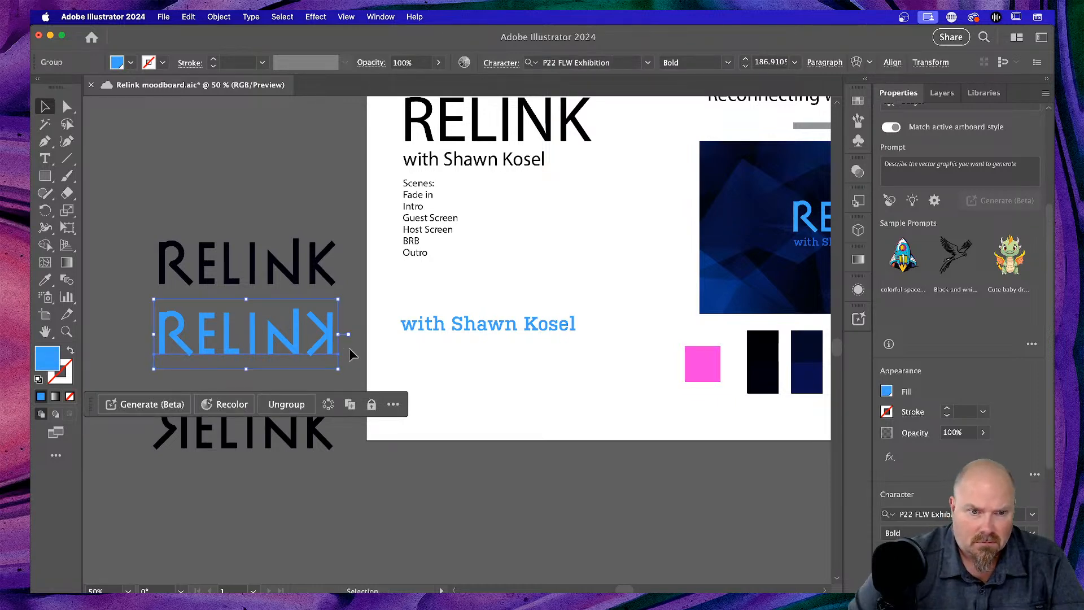
left_click(591, 445)
key("v")
left_click(703, 372)
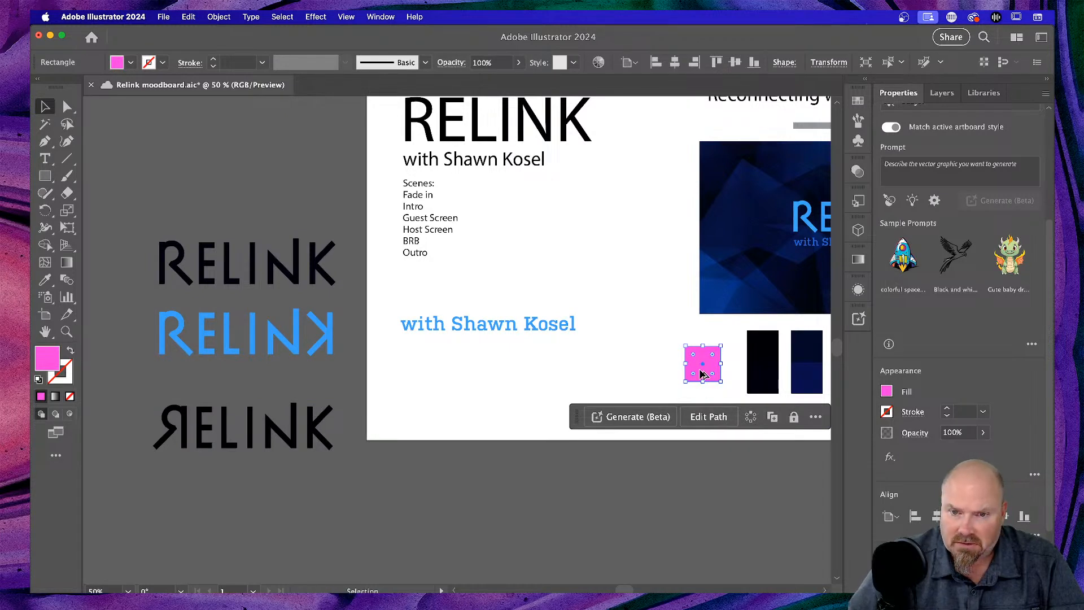
left_click_drag(700, 377, 700, 416)
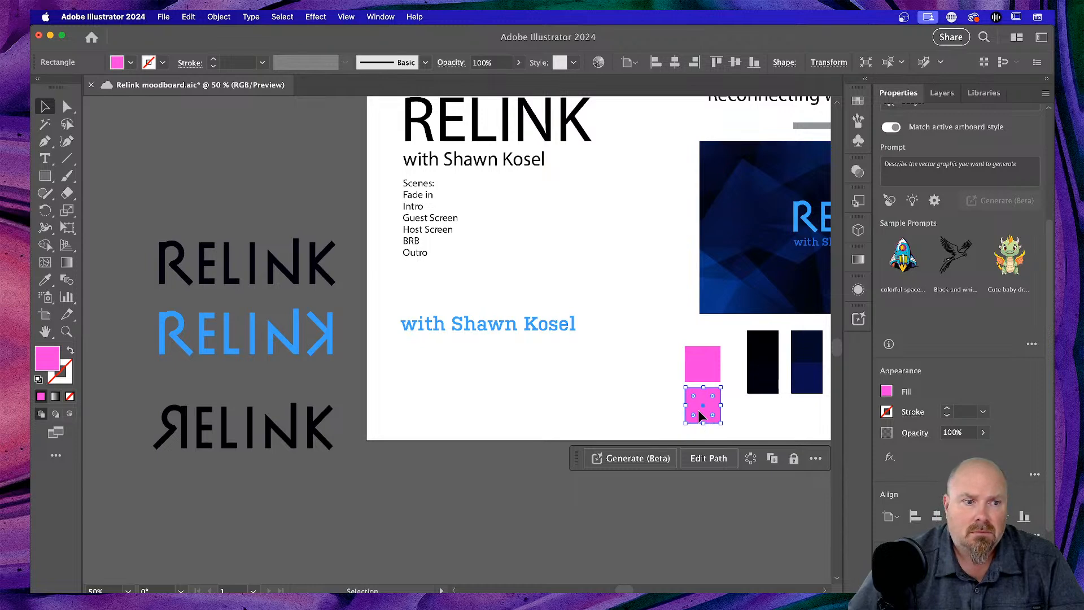
- Give the copied square an orange fill of FA963C
double_click(47, 364)
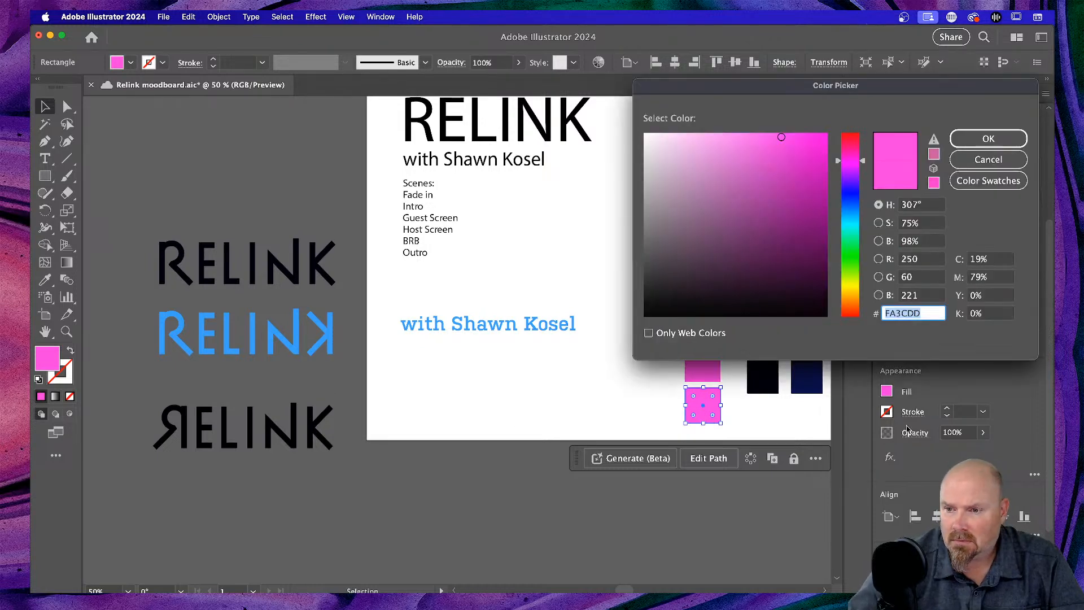
key("super+Tab")
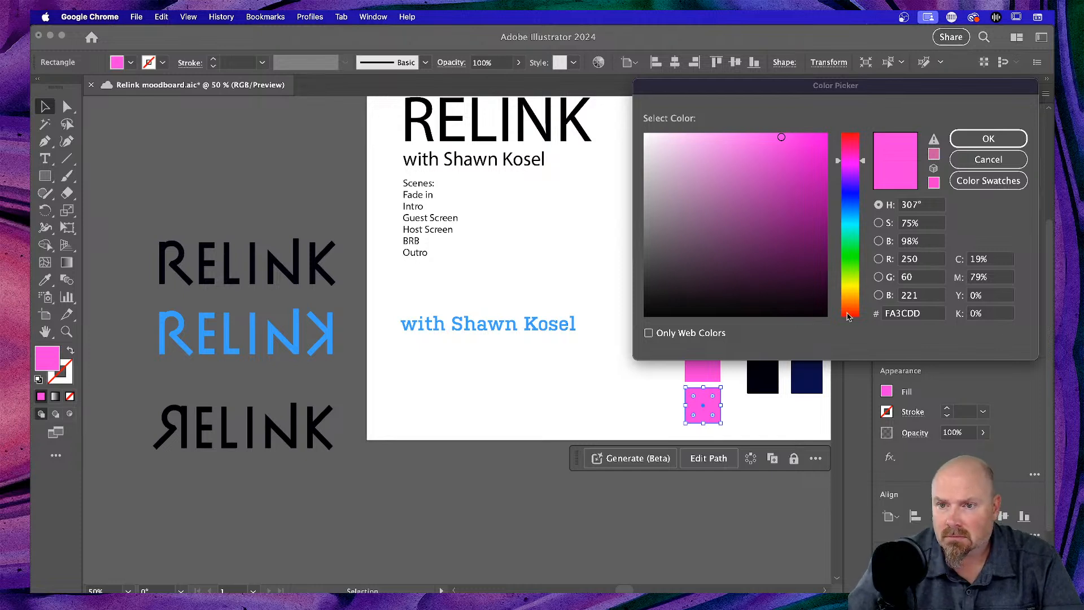
left_click_drag(927, 315, 885, 313)
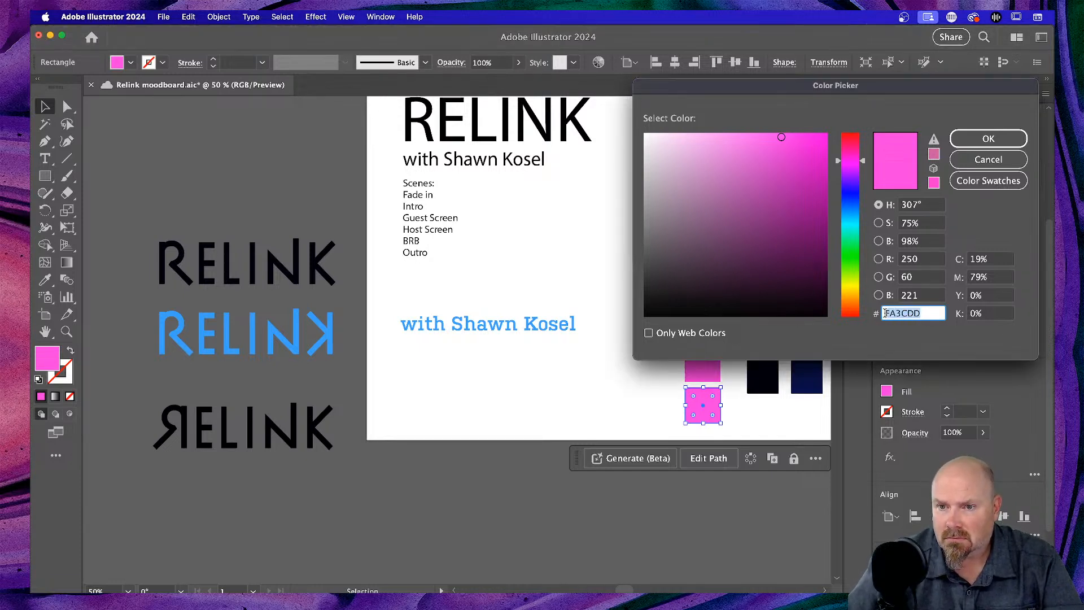
key("super+v")
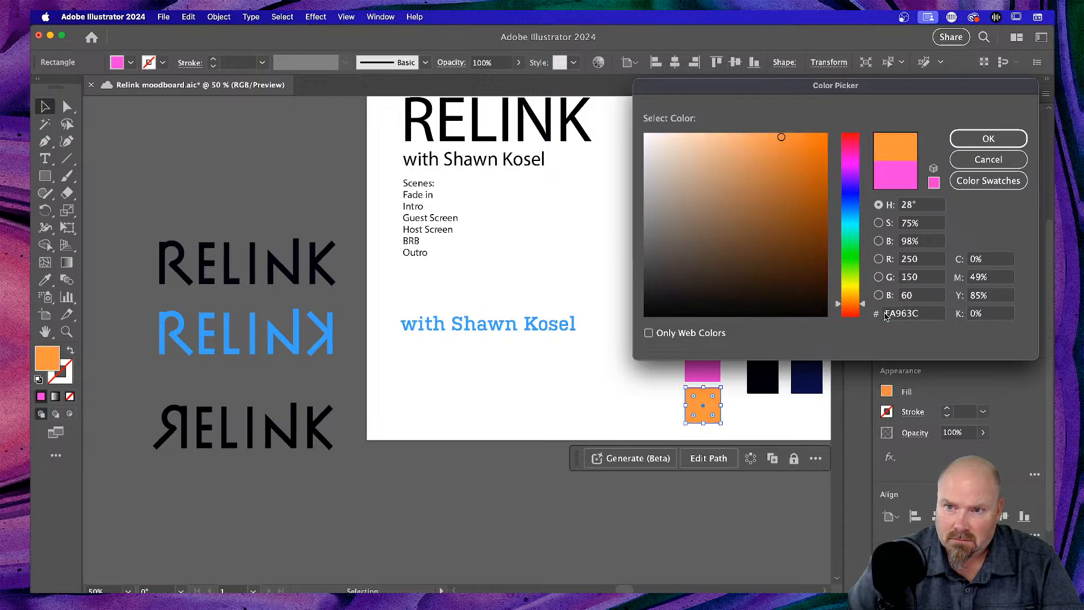
key("Return")
left_click(601, 395)
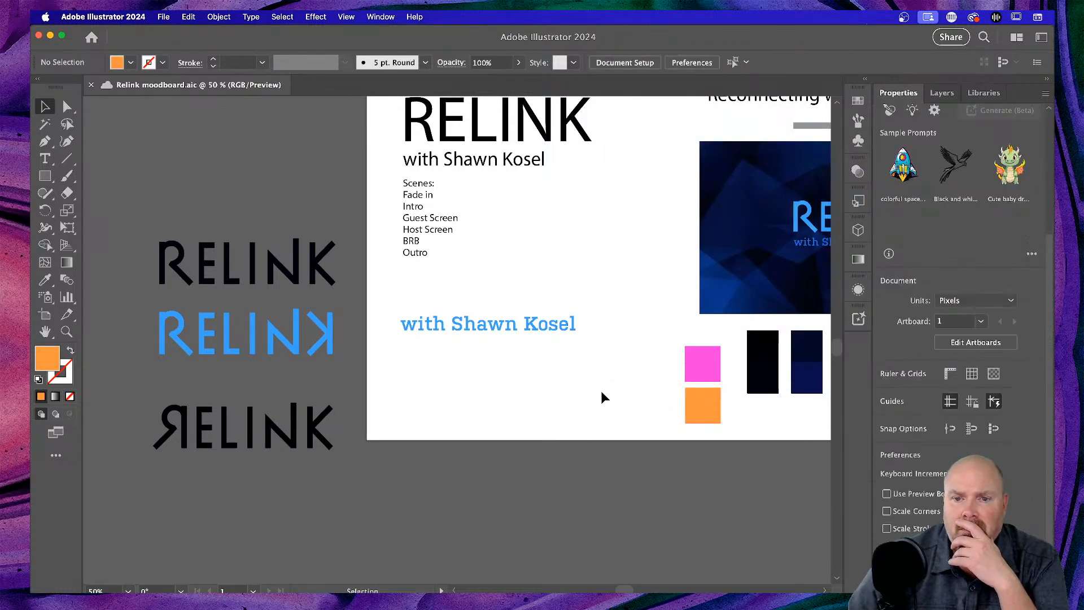
scroll(600, 396, "right", 4)
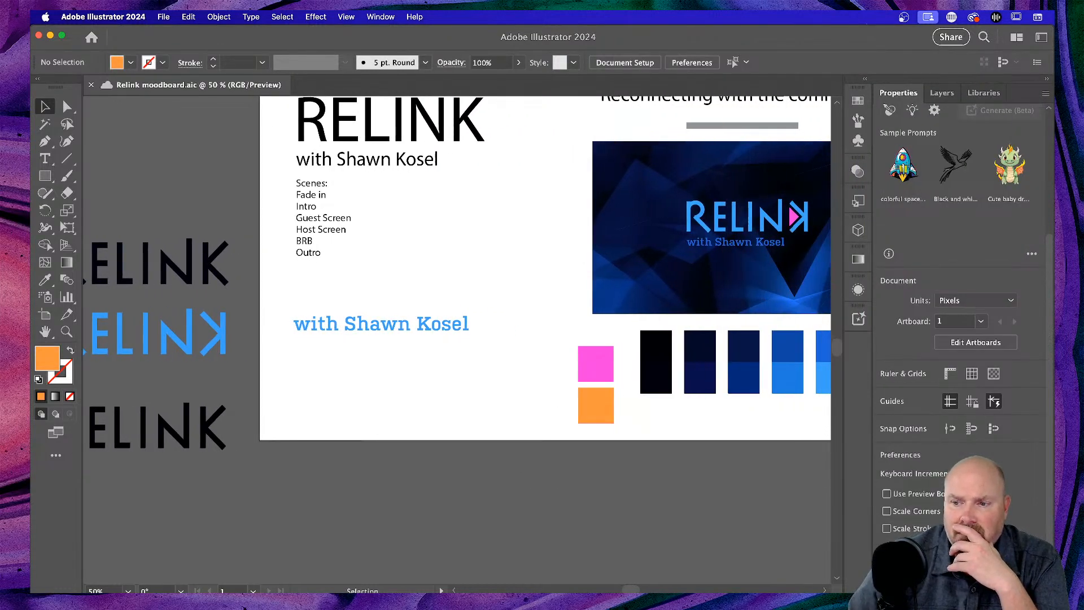
- Duplicate the orange square onto the blue polygon background, lower on the banner
key("super+Tab")
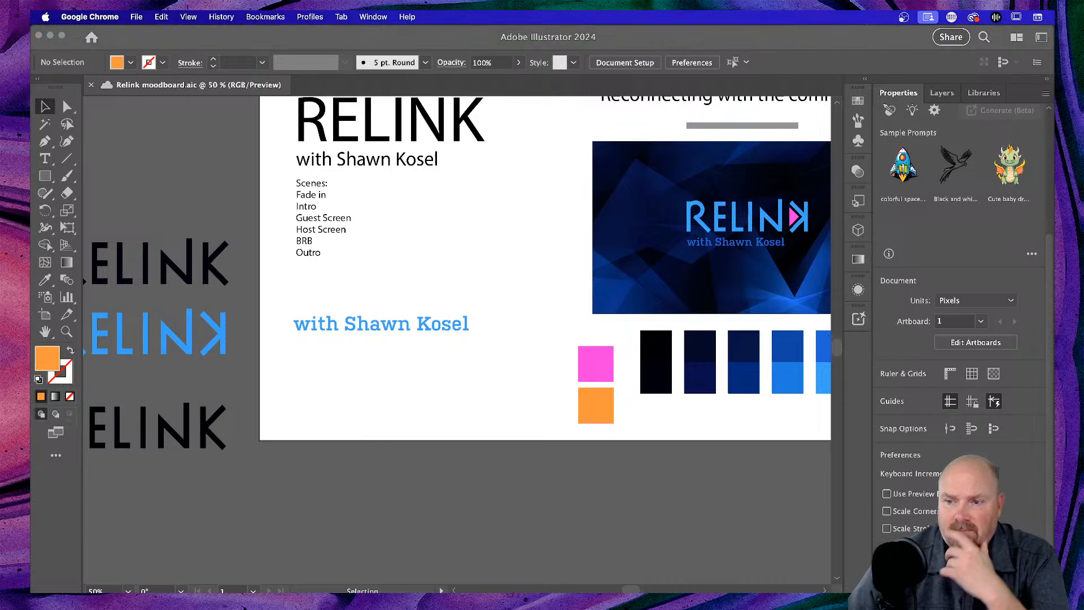
left_click(606, 404)
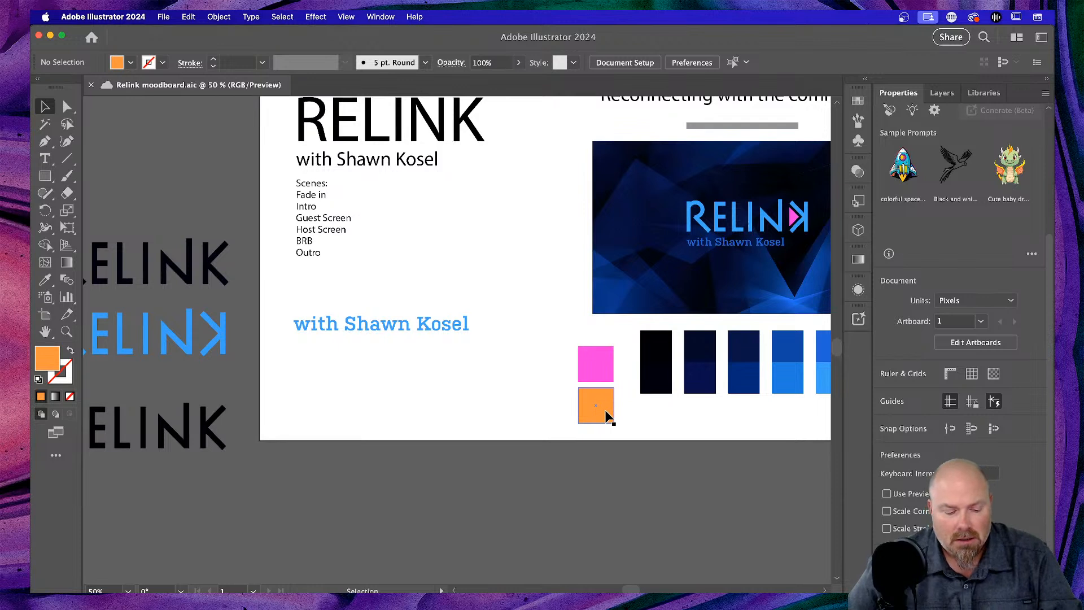
left_click(607, 418)
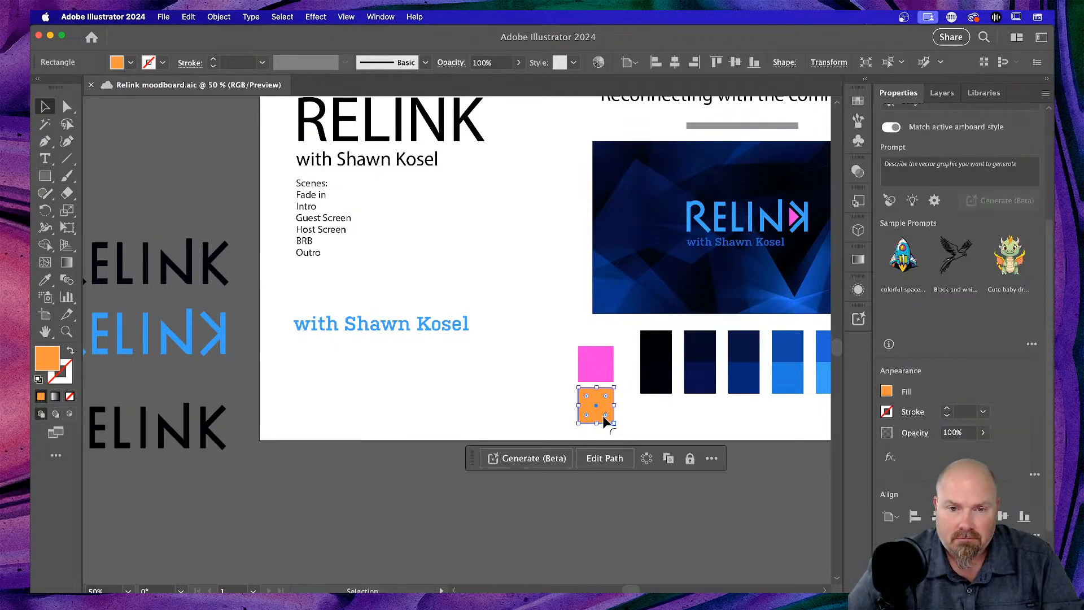
left_click_drag(605, 417, 656, 268)
scroll(669, 262, "right", 5)
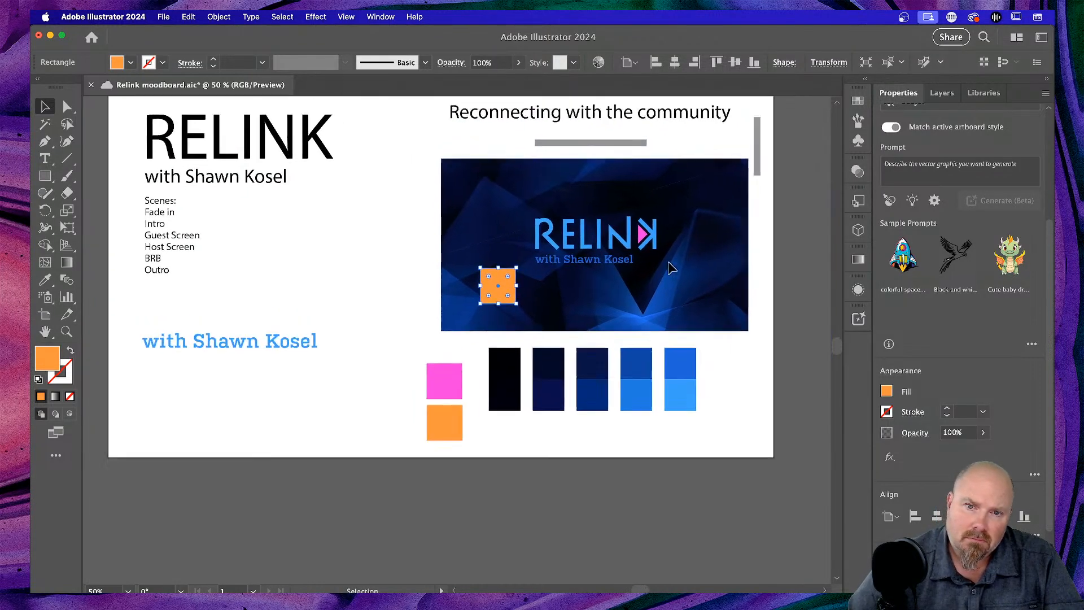
scroll(668, 262, "up", 2)
key("super+equal")
key("super+equal")
key("super+equal")
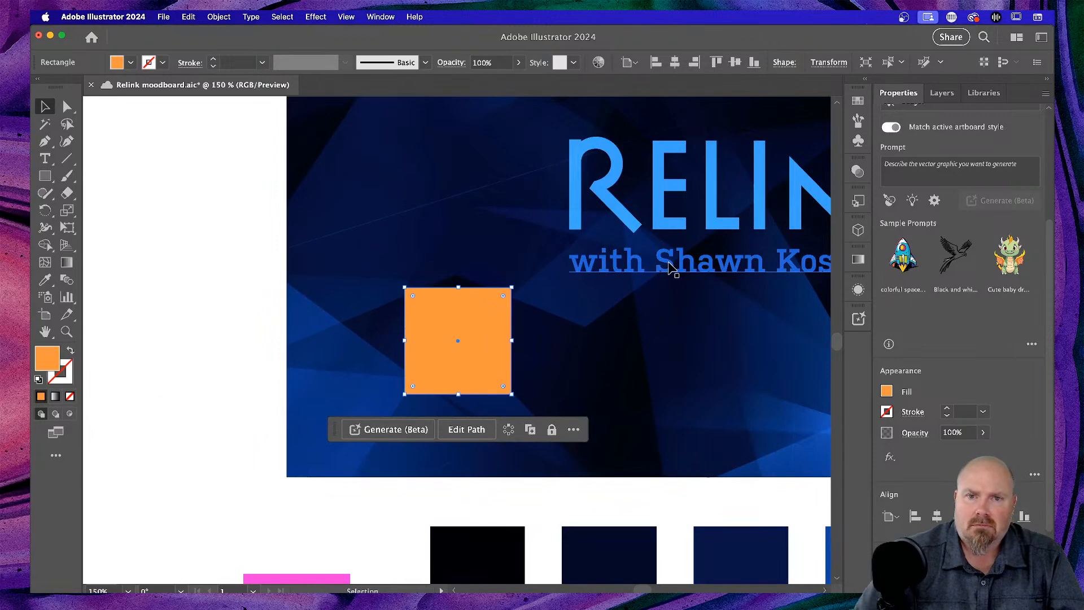
scroll(599, 280, "right", 6)
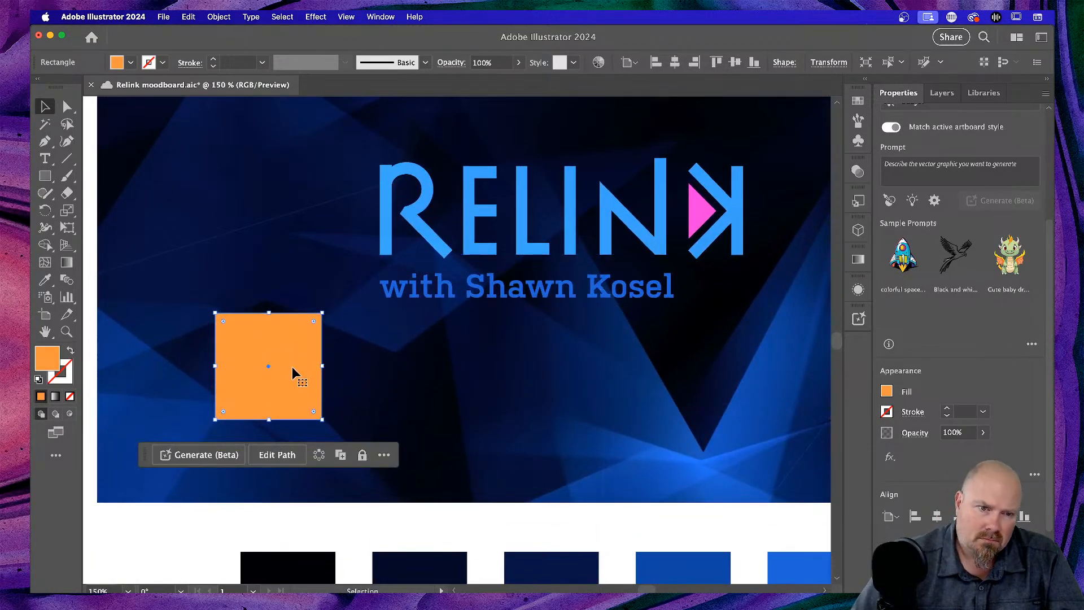
left_click_drag(293, 367, 310, 414)
- Inside the RELINK logo group, eyedropper the orange square's colour onto the K's pink triangle
left_click(706, 210)
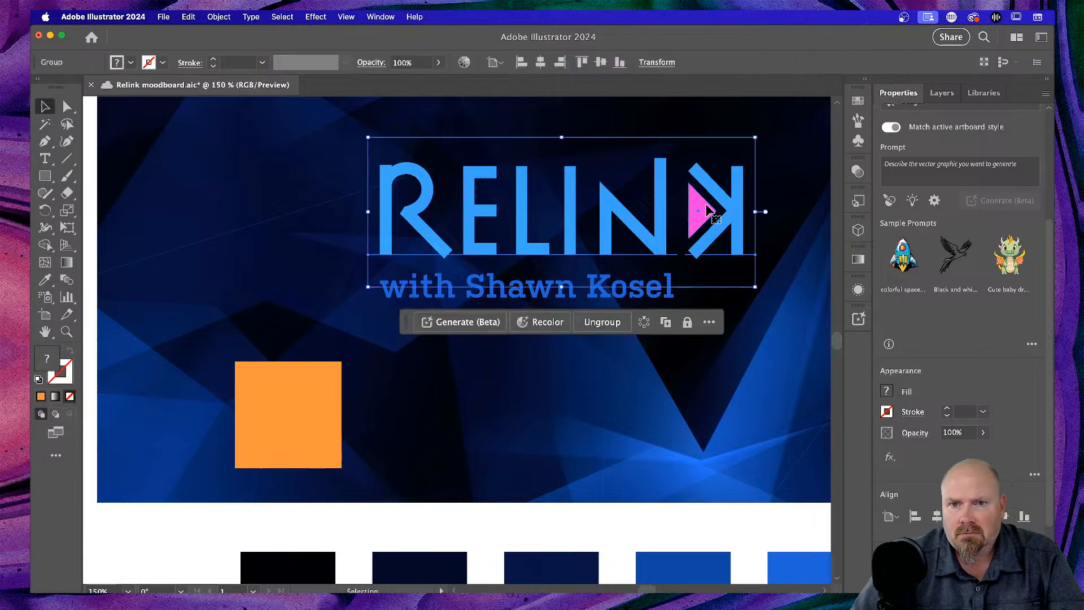
double_click(706, 210)
left_click(703, 210)
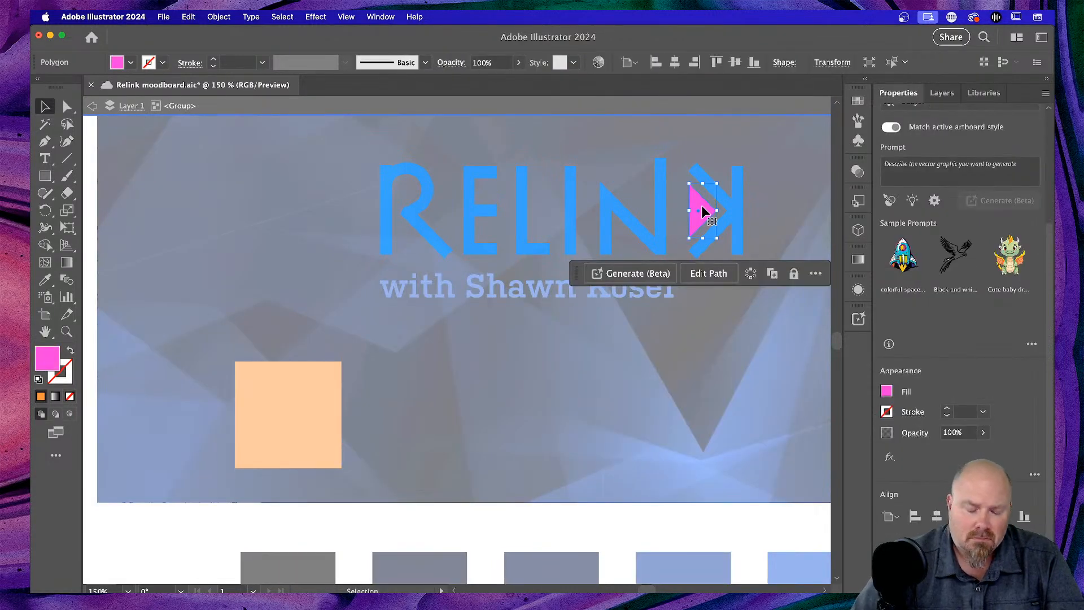
key("i")
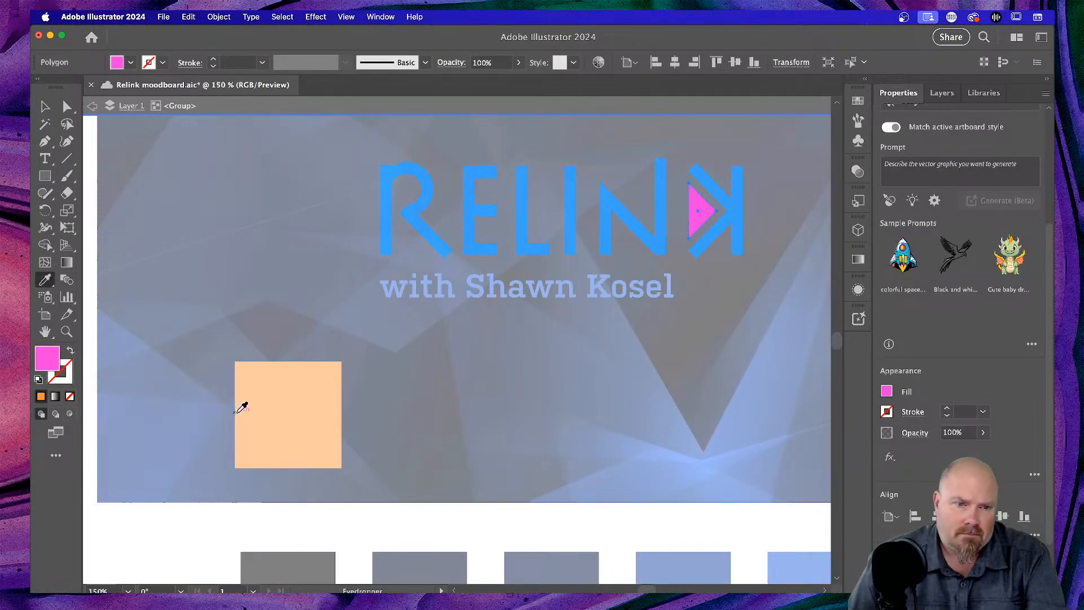
left_click(311, 378)
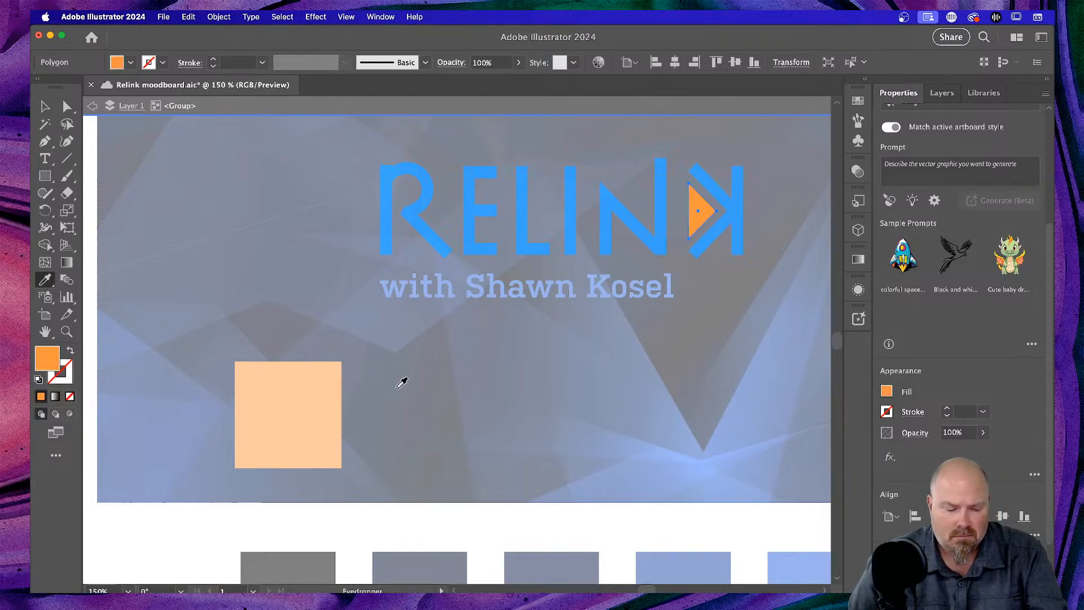
key("Escape")
key("v")
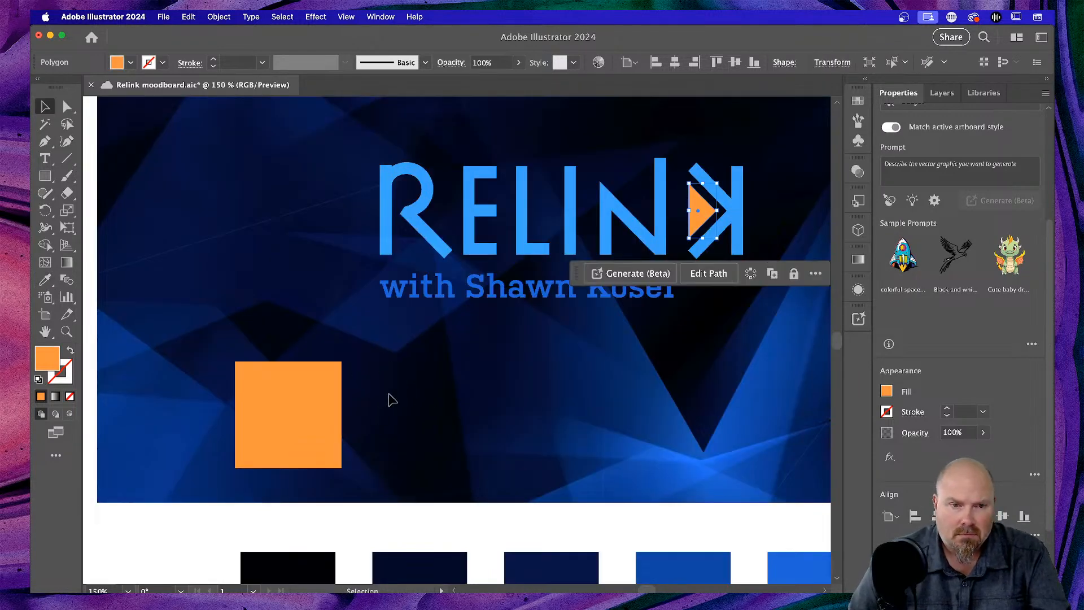
left_click(515, 399)
scroll(534, 394, "up", 1)
- Zoom out to the whole moodboard and exit isolation mode so all artwork shows in full colour
key("super+minus")
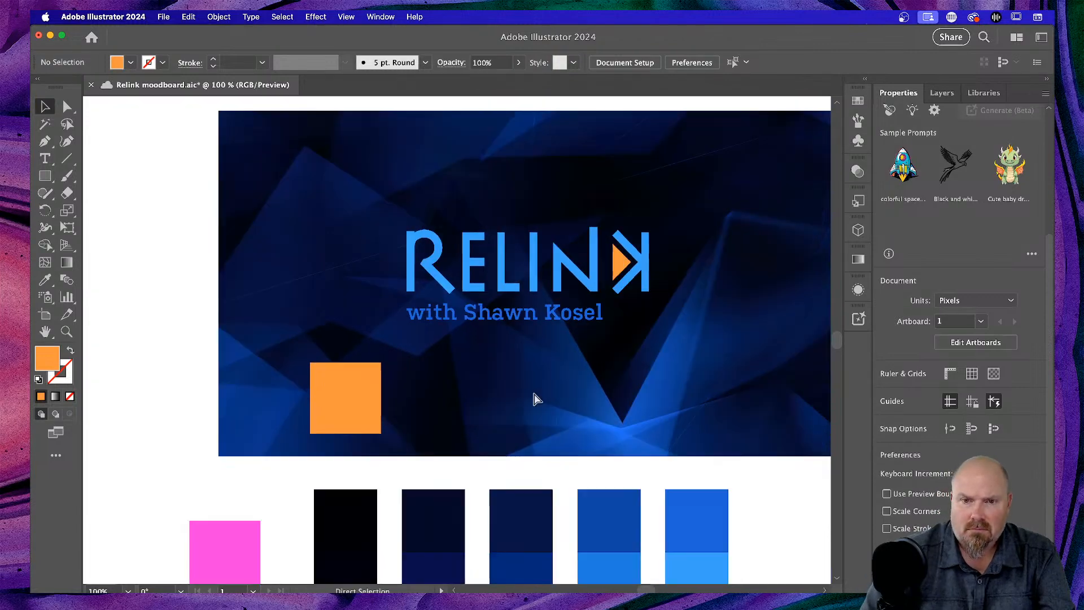
key("super+minus")
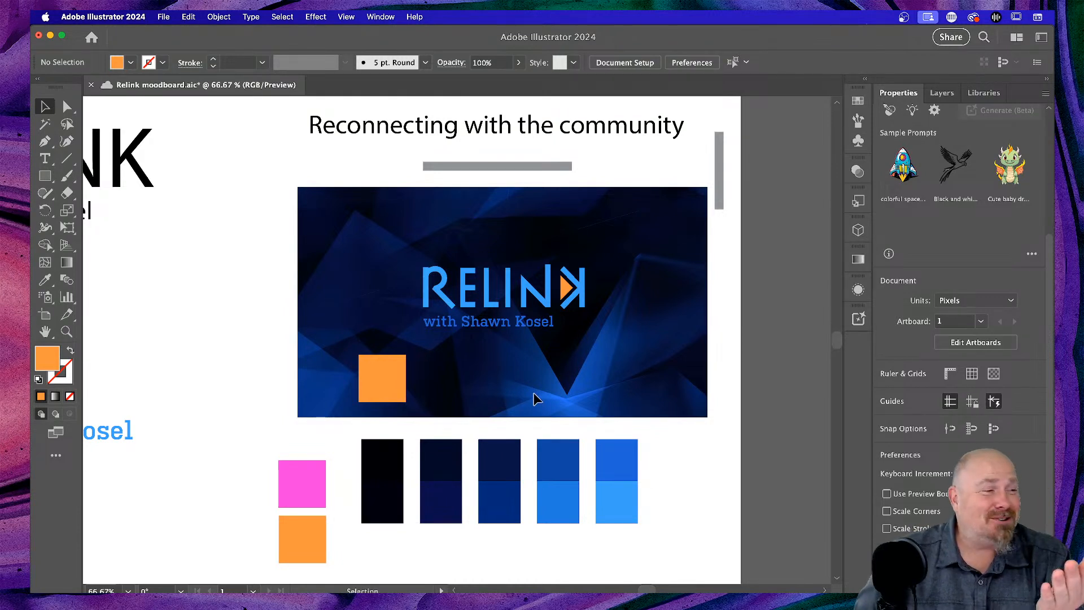
left_click(312, 472)
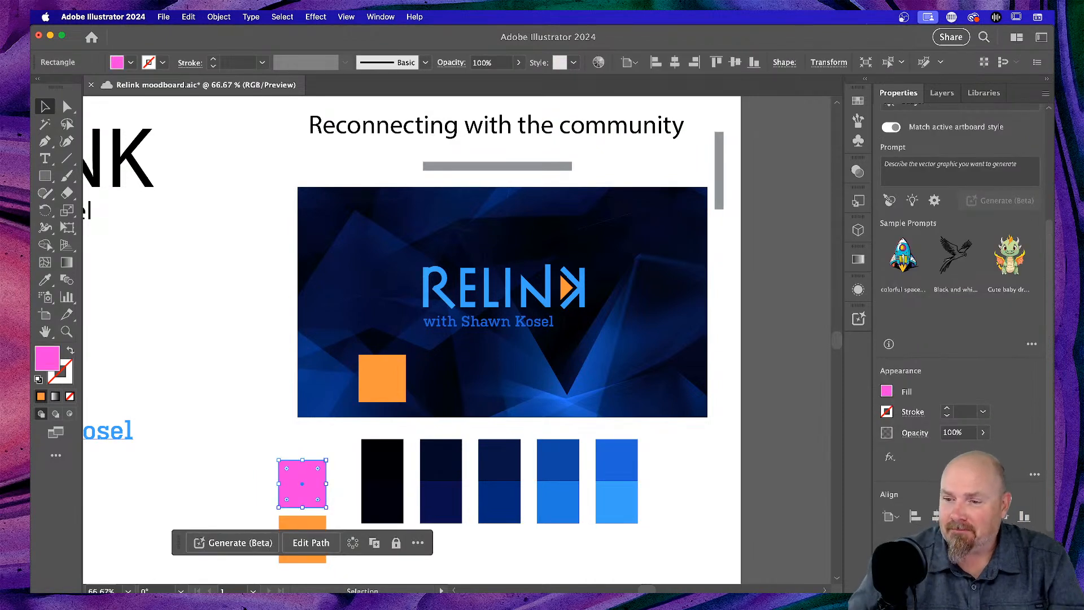
key("super+Tab")
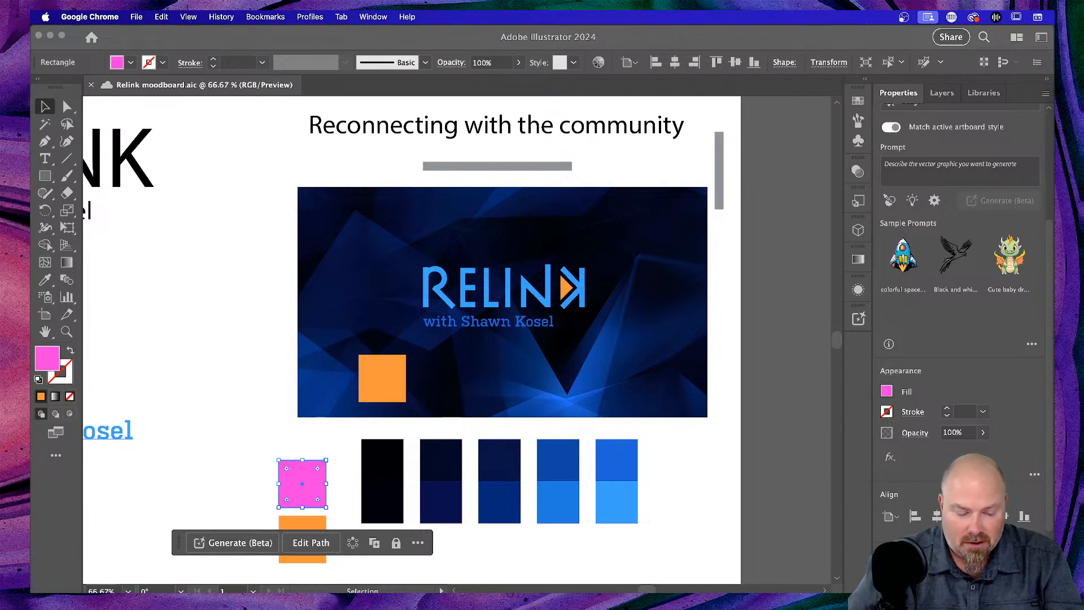
double_click(318, 478)
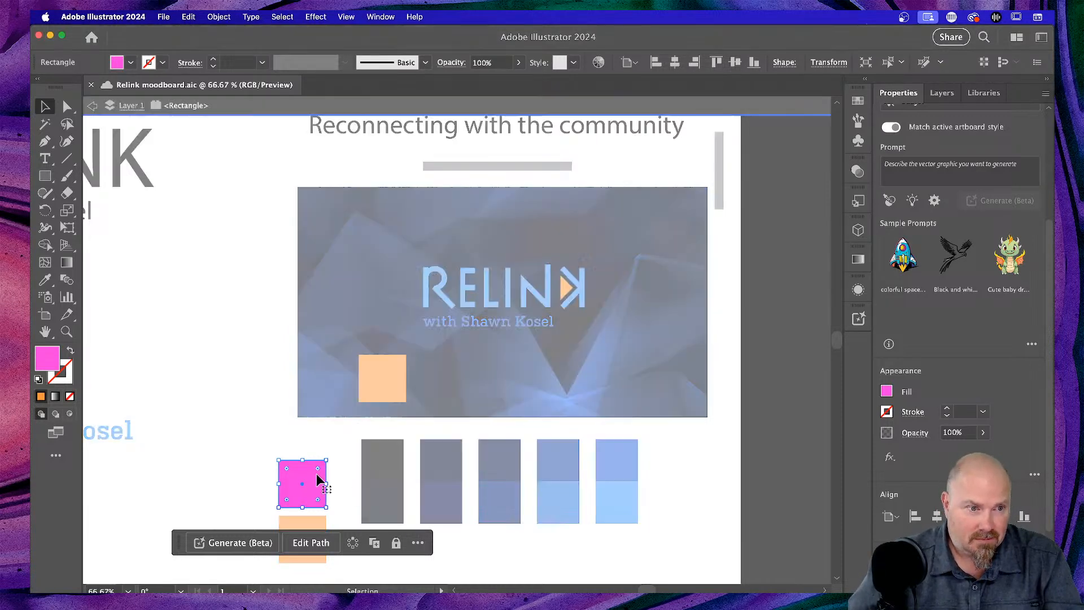
left_click(228, 394)
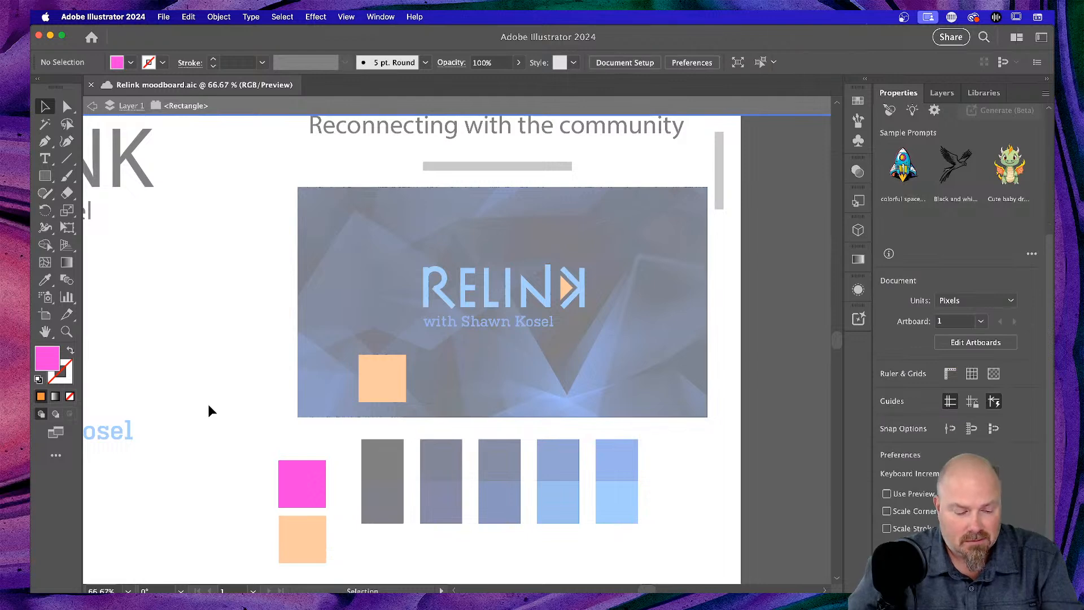
double_click(208, 409)
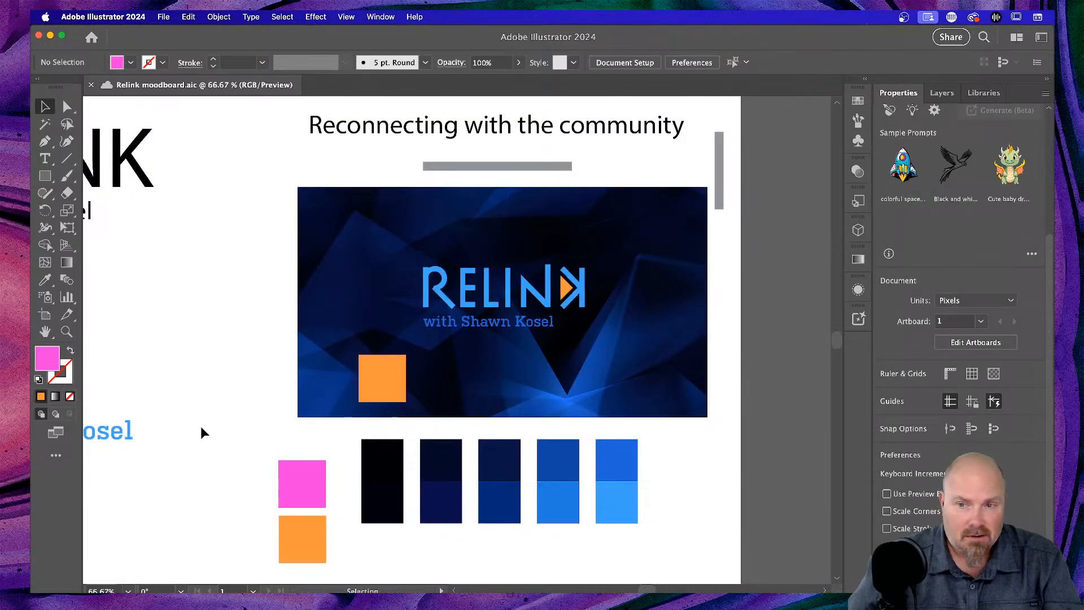
- Recolour the pink swatch square below the banner to cyan 3CFAF5
double_click(44, 362)
left_click(939, 313)
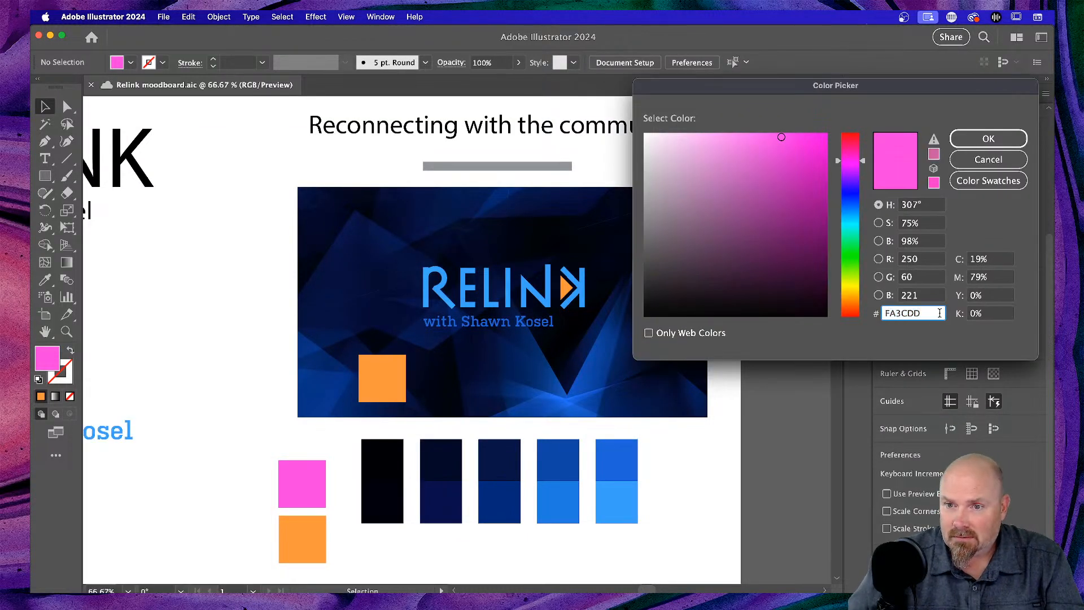
double_click(940, 313)
type("3CFAF5")
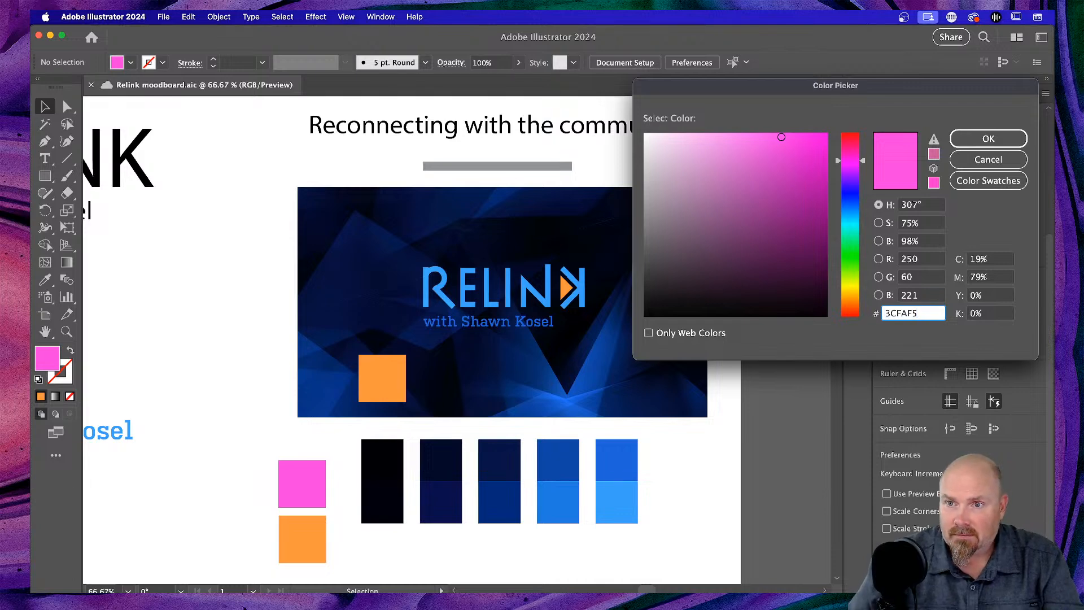
left_click(998, 139)
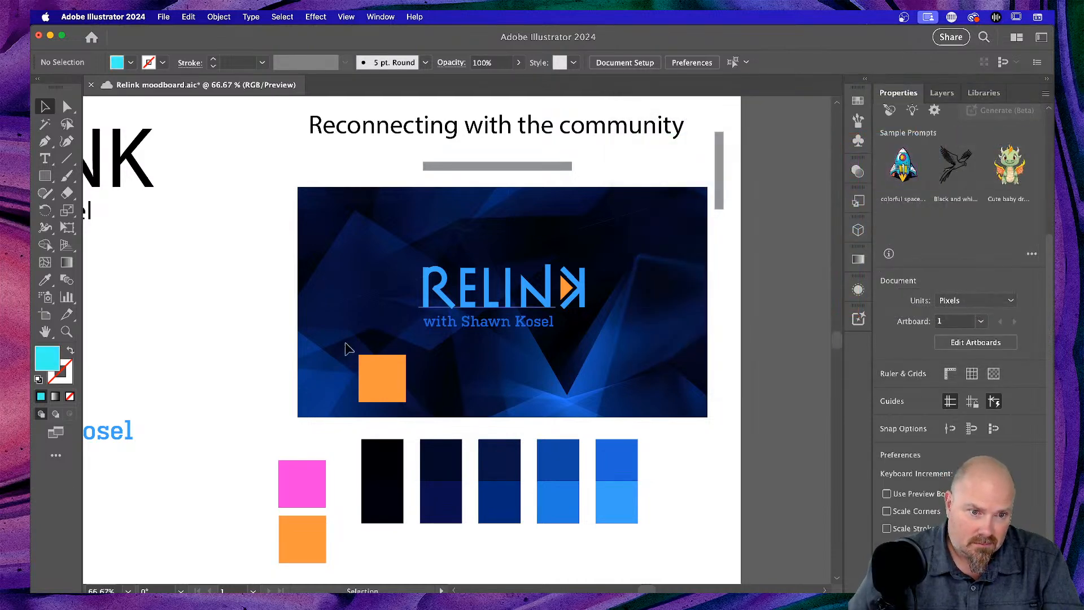
left_click(317, 470)
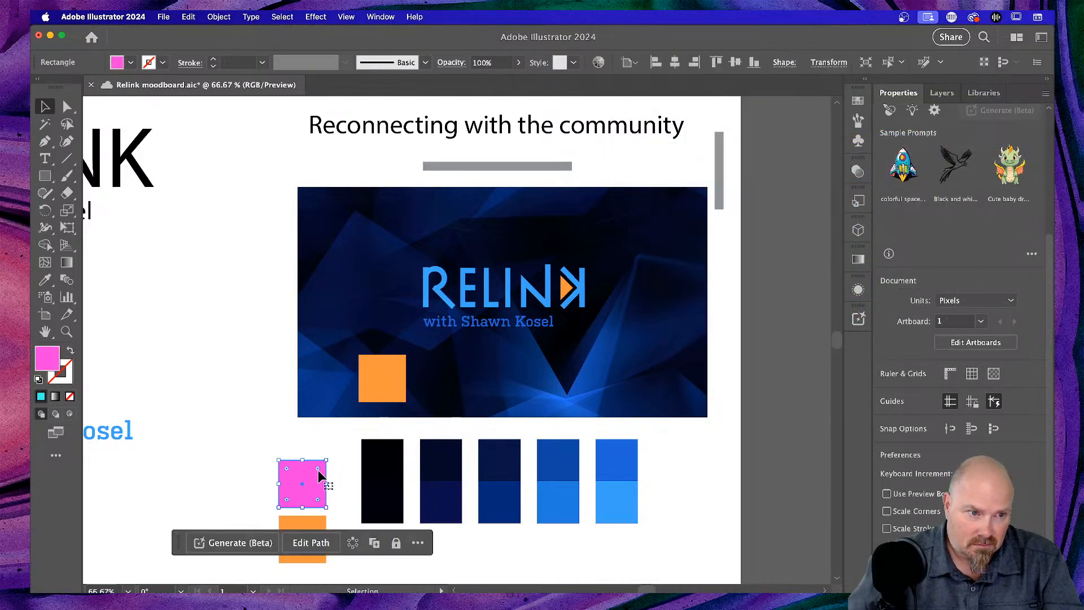
double_click(55, 360)
type("3CFAF5")
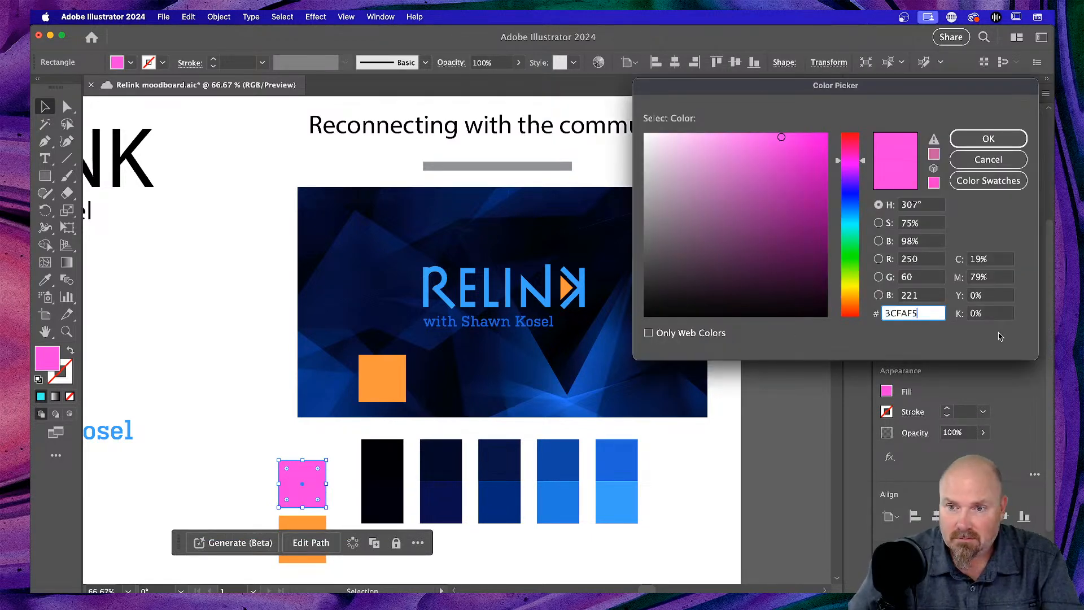
key("Return")
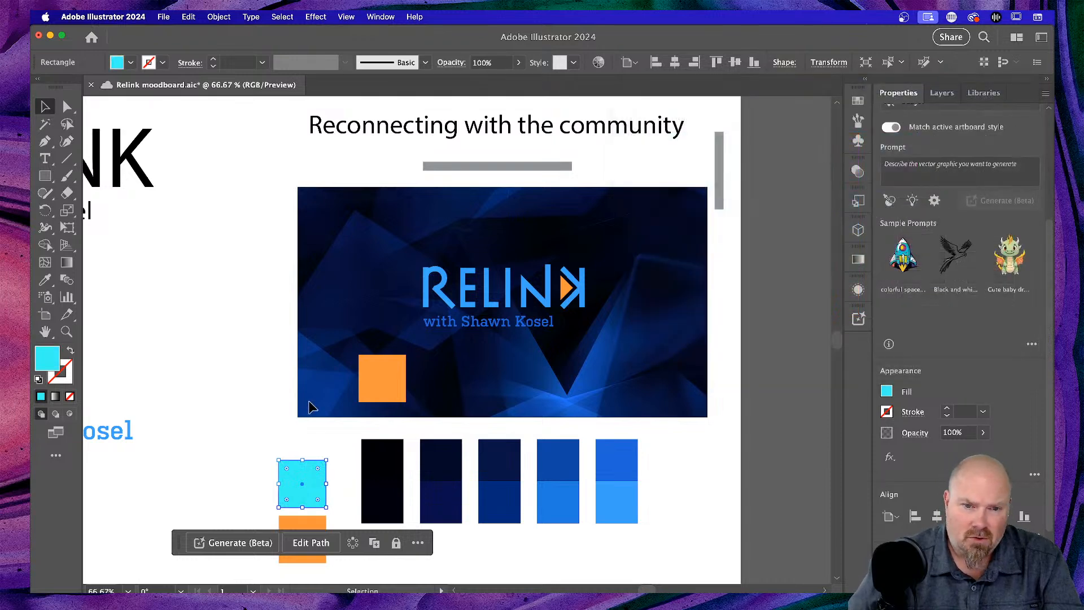
left_click(243, 424)
left_click(311, 480)
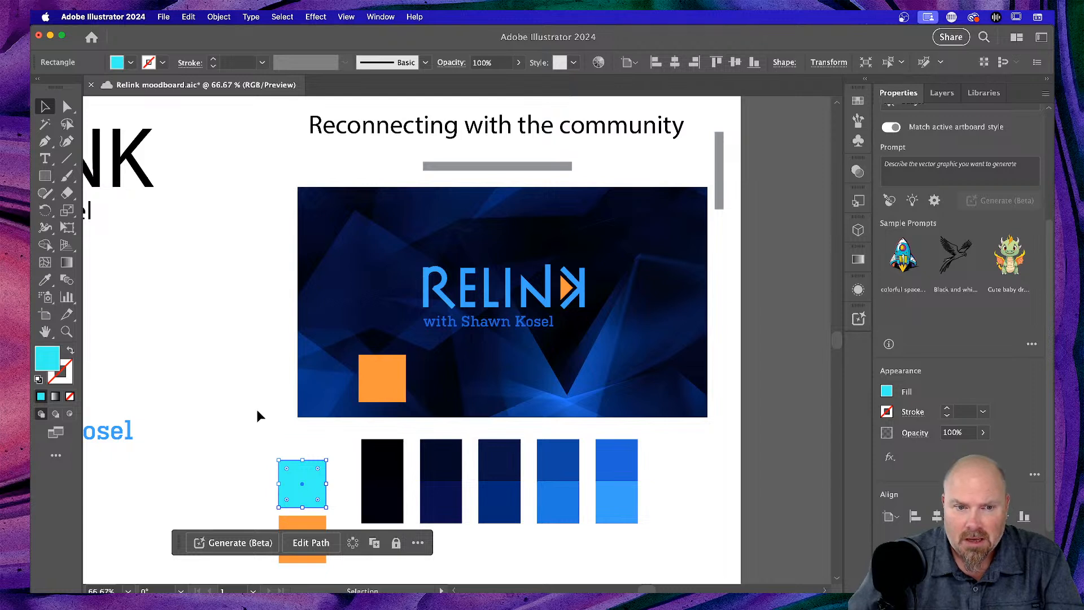
- Change the square's fill to red E30613
key("super+Tab")
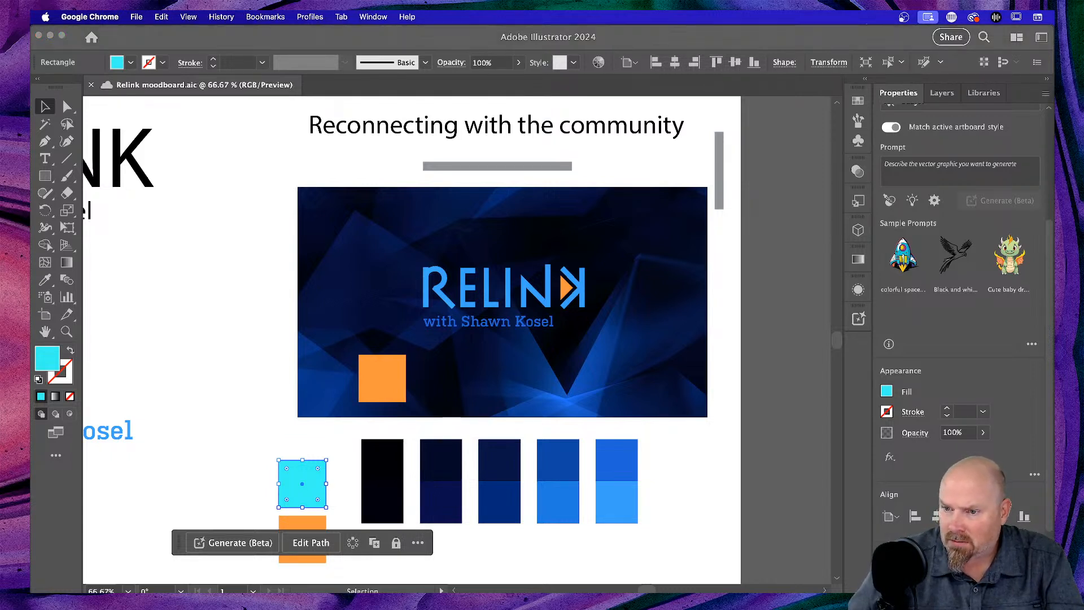
double_click(48, 352)
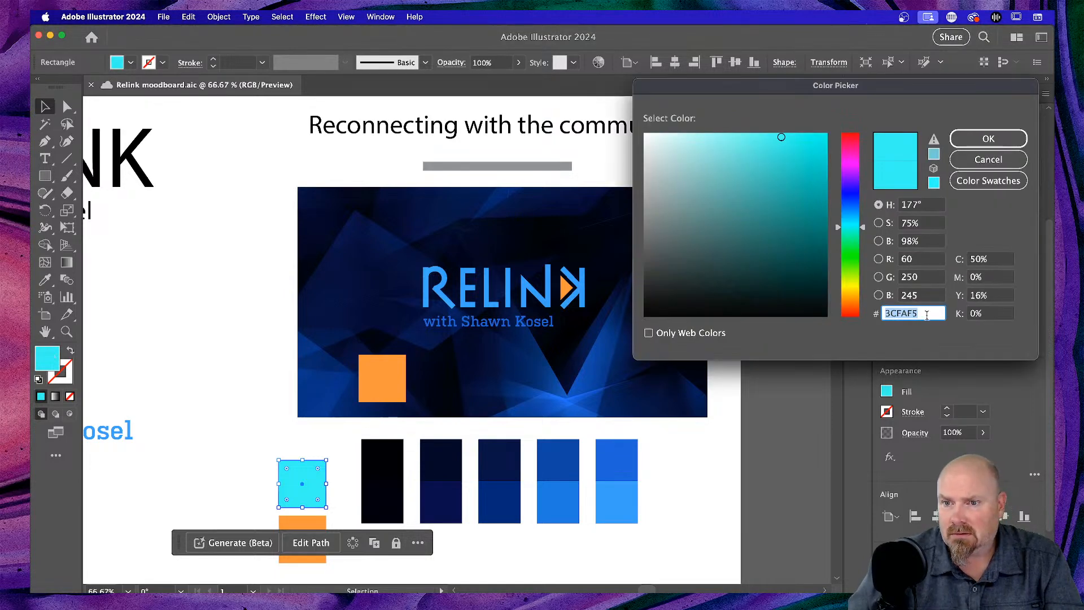
type("E30613")
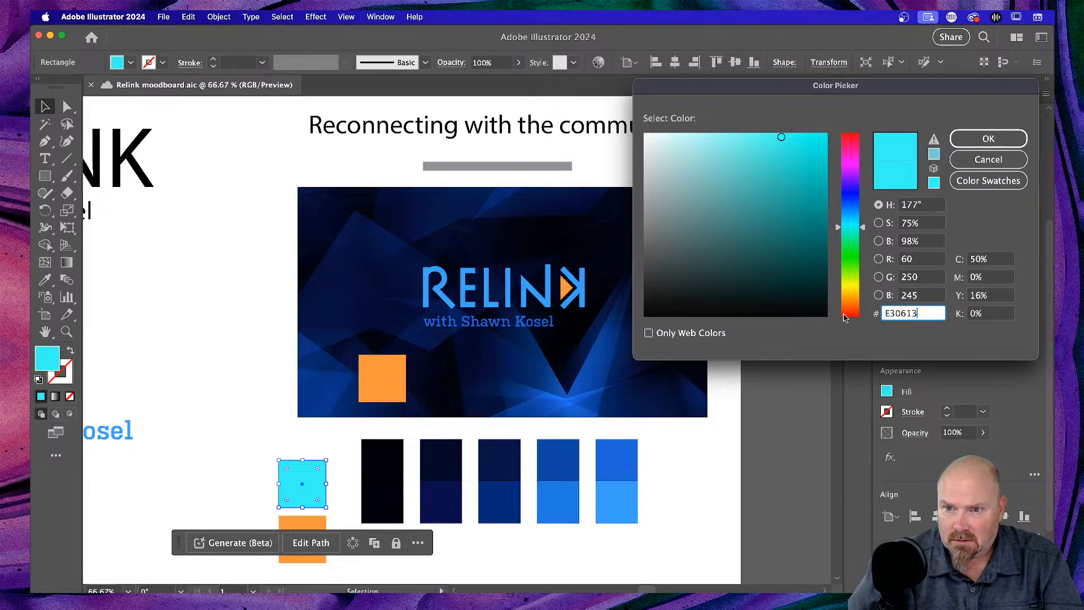
key("Return")
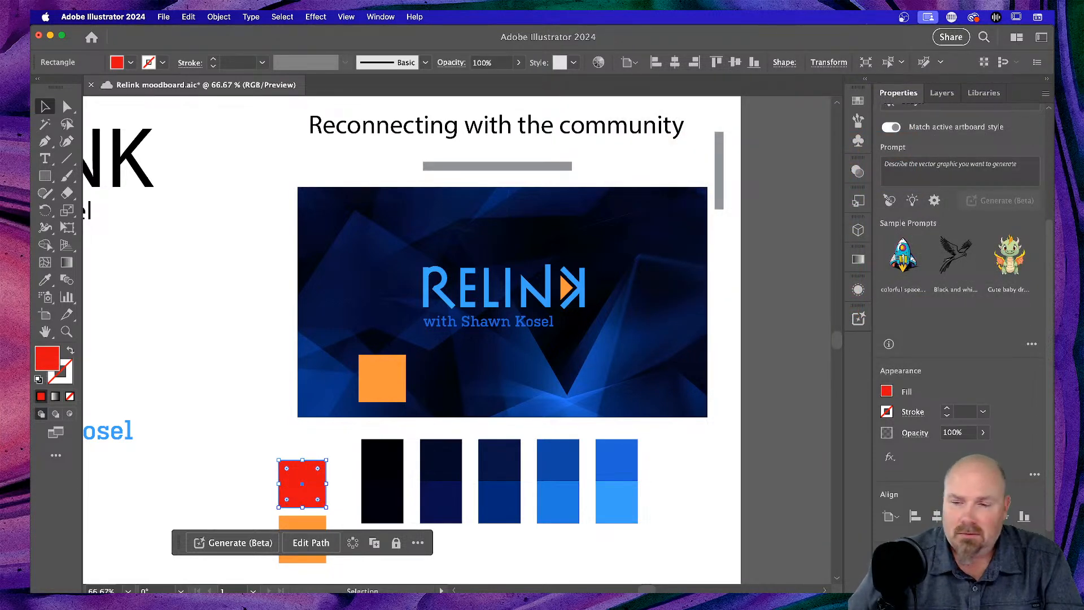
- Change the square's fill from red to yellow
key("super+Tab")
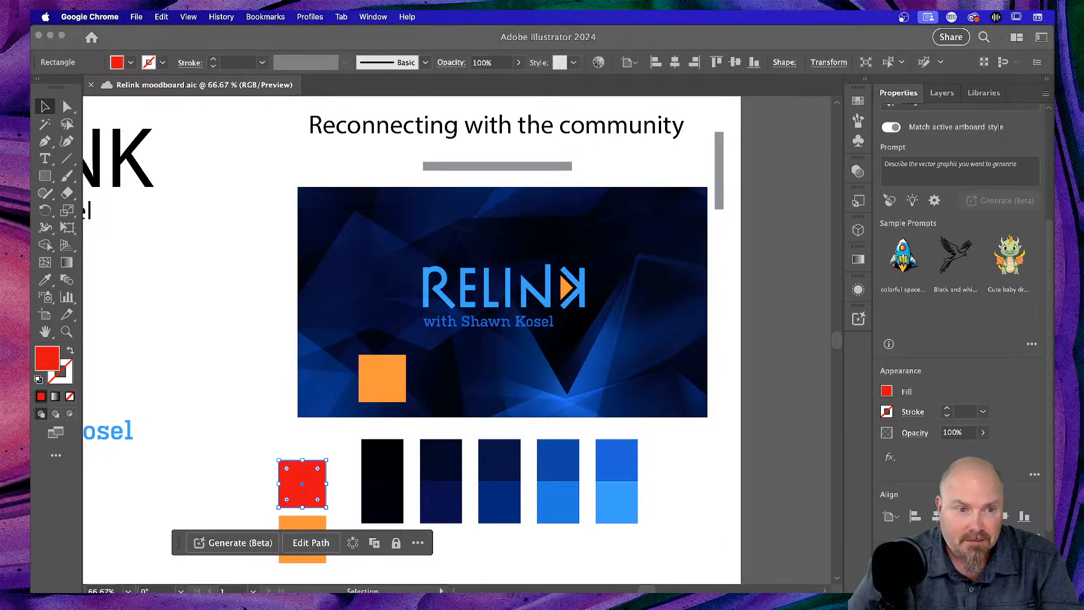
left_click(114, 353)
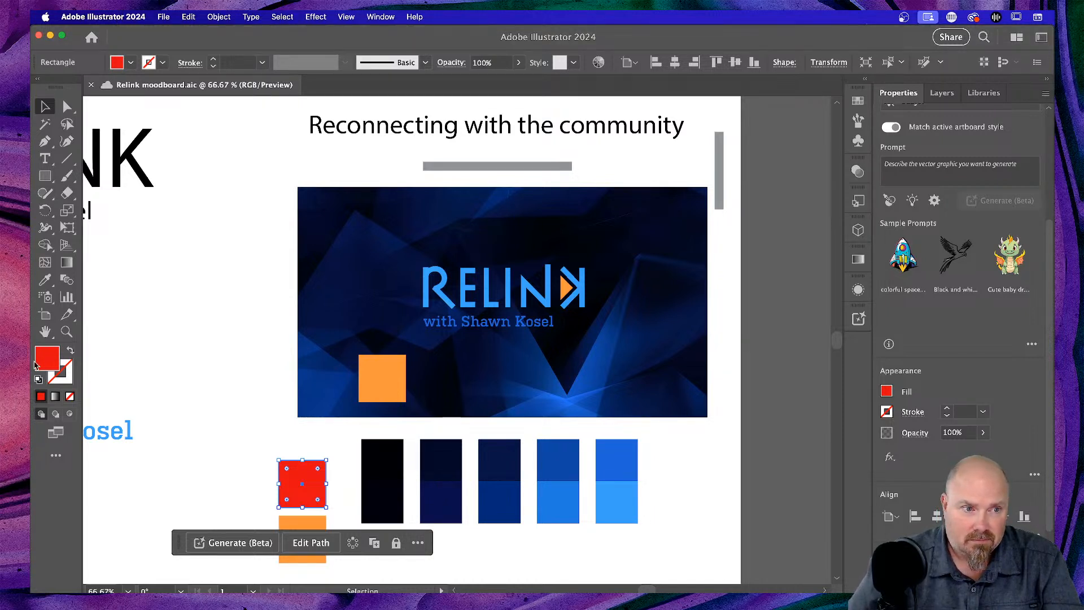
double_click(40, 361)
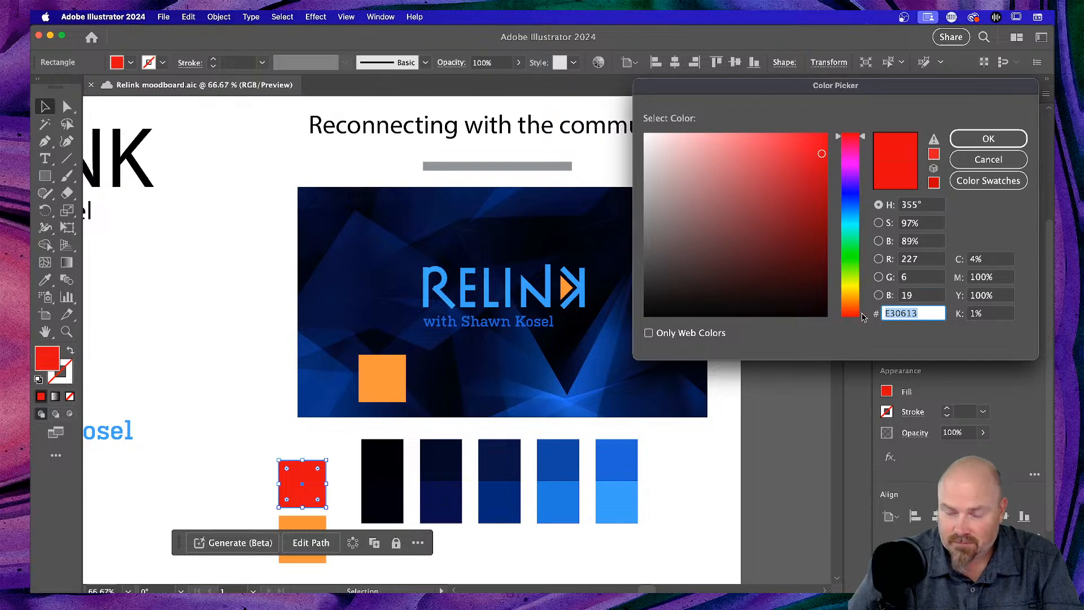
key("super+v")
key("Return")
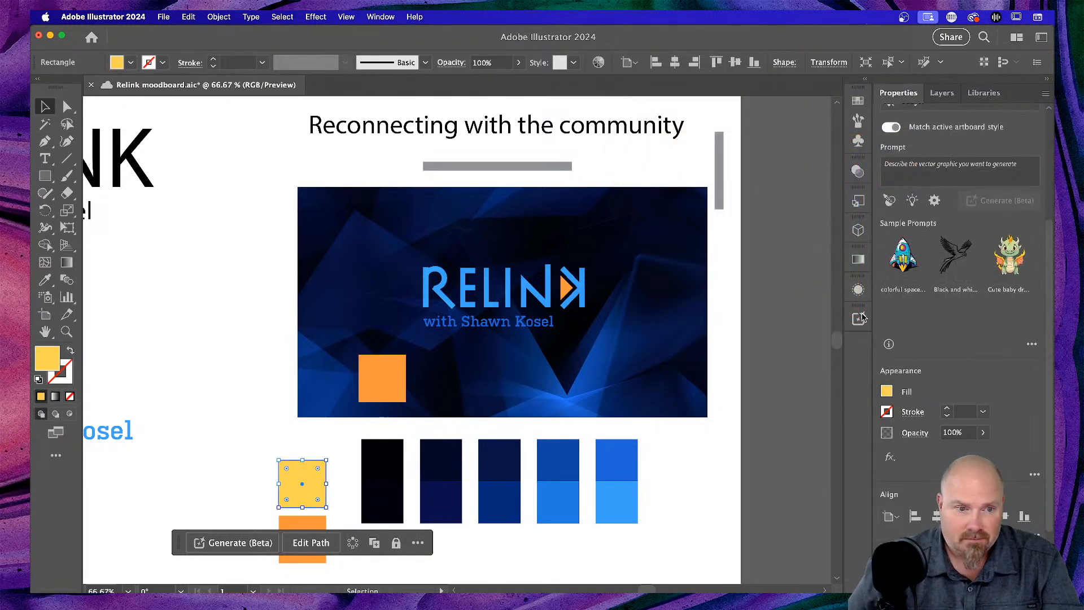
left_click(250, 398)
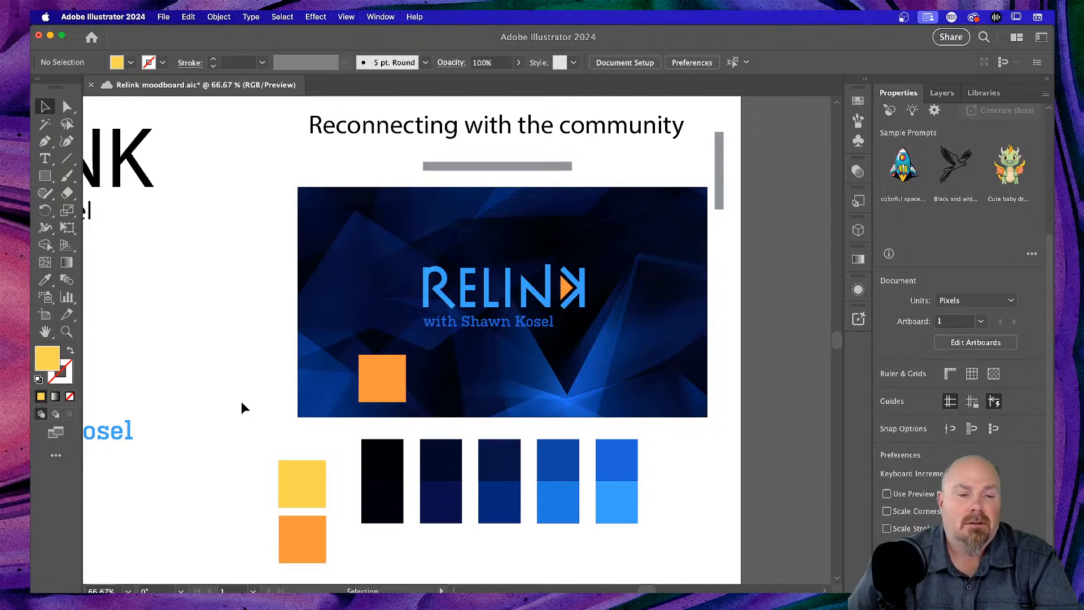
- Copy the yellow square onto the banner beside the orange box and zoom in to check it
left_click(306, 469)
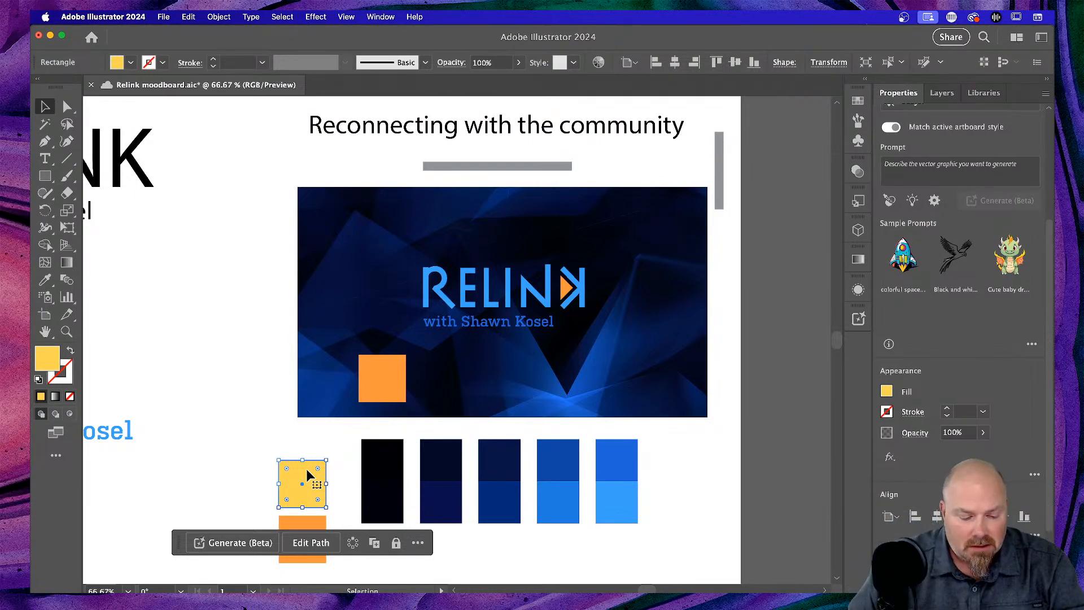
left_click_drag(306, 471, 366, 344)
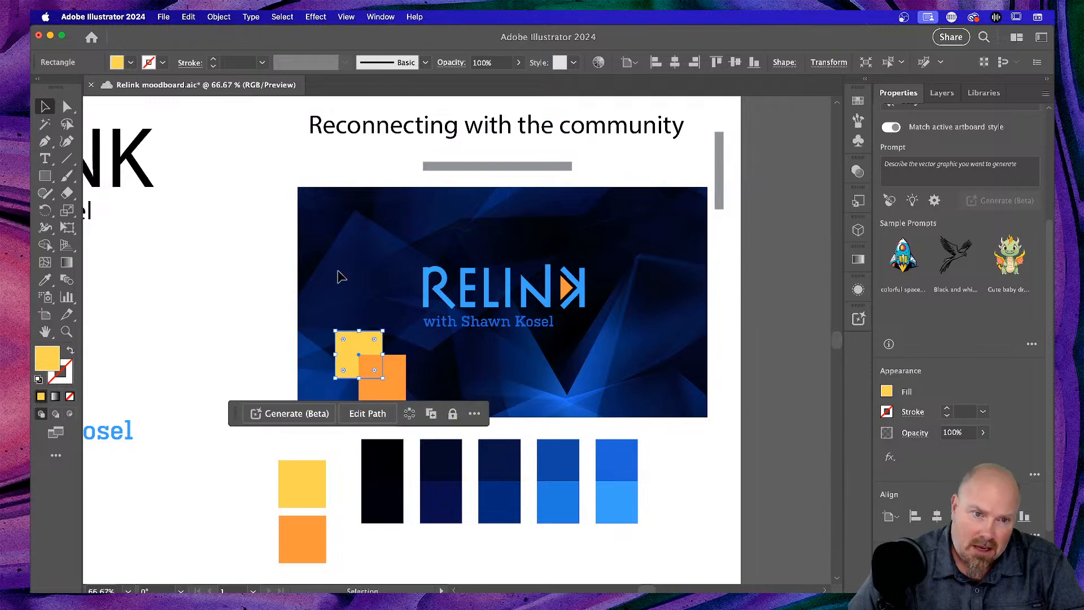
left_click(243, 323)
key("super+equal")
key("super+equal")
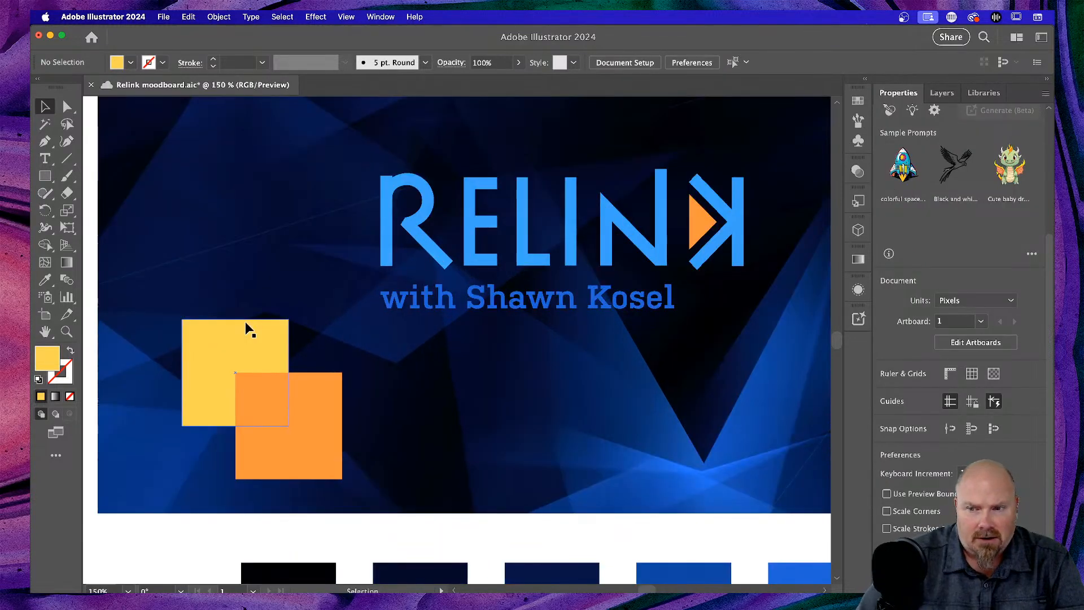
scroll(248, 330, "left", 3)
scroll(259, 336, "up", 3)
scroll(259, 336, "right", 3)
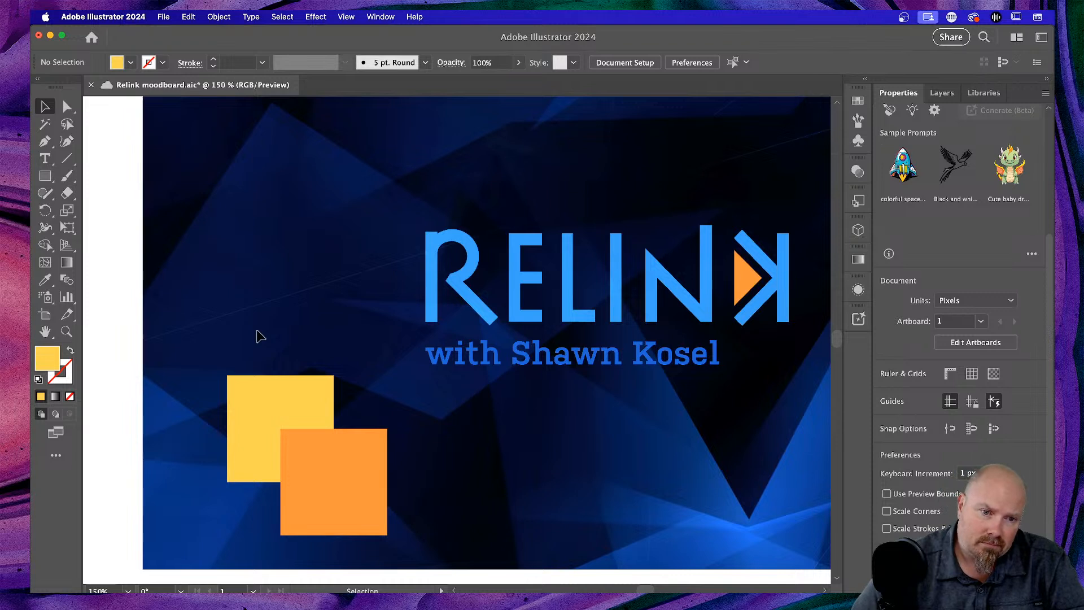
scroll(260, 336, "right", 2)
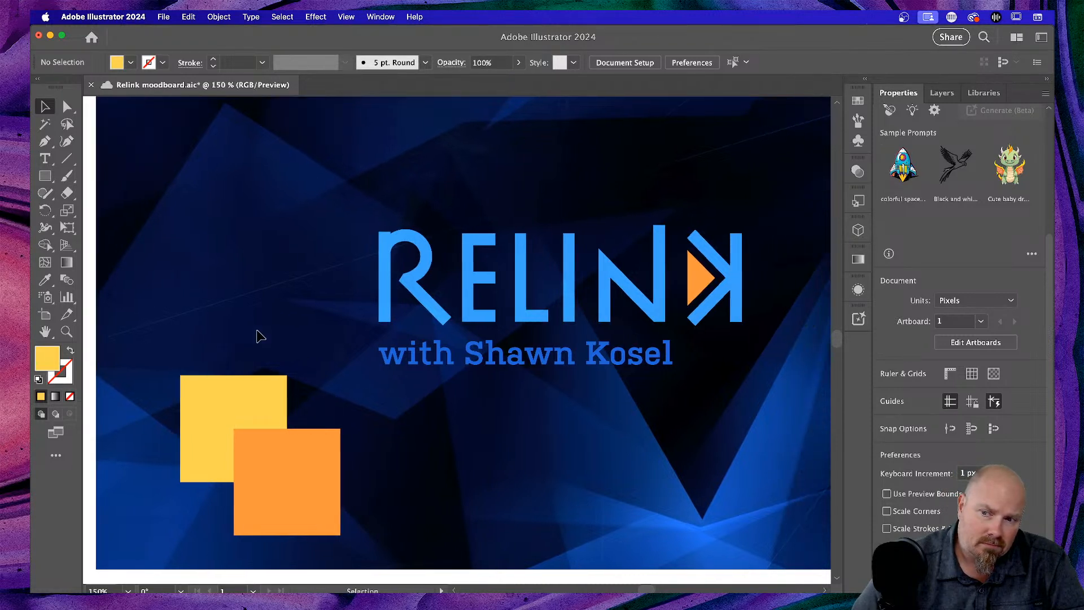
scroll(259, 336, "up", 1)
scroll(260, 336, "down", 3)
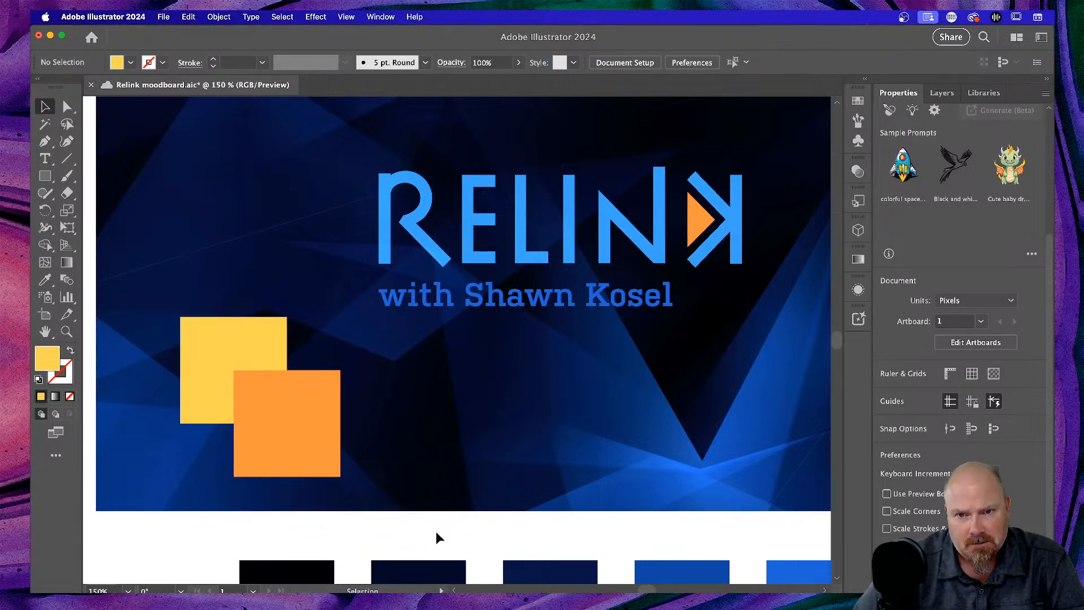
scroll(436, 534, "up", 5)
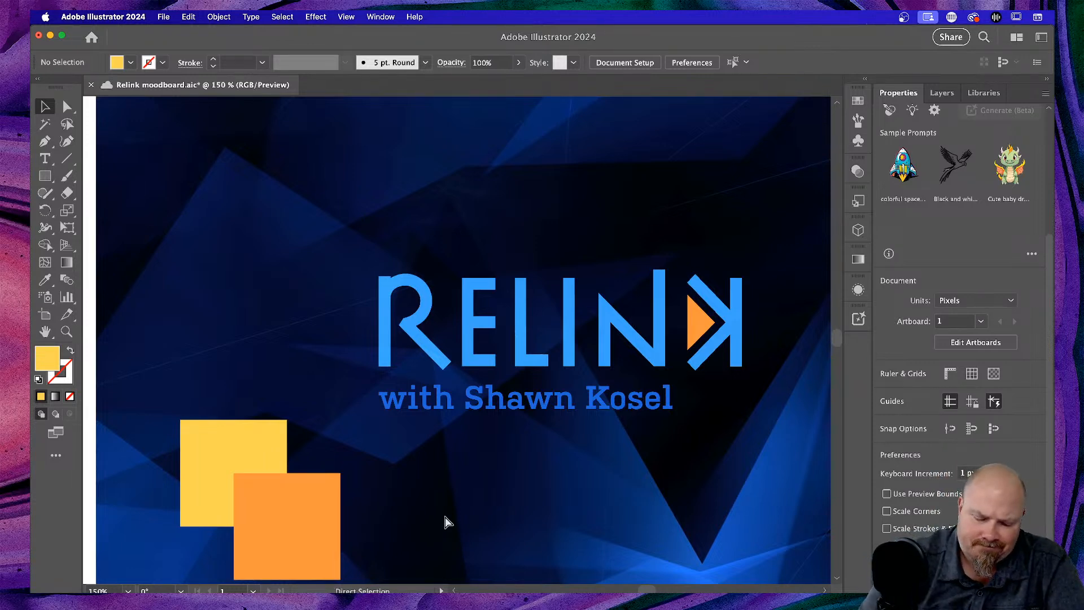
key("super+minus")
key("super+minus")
key("super+minus")
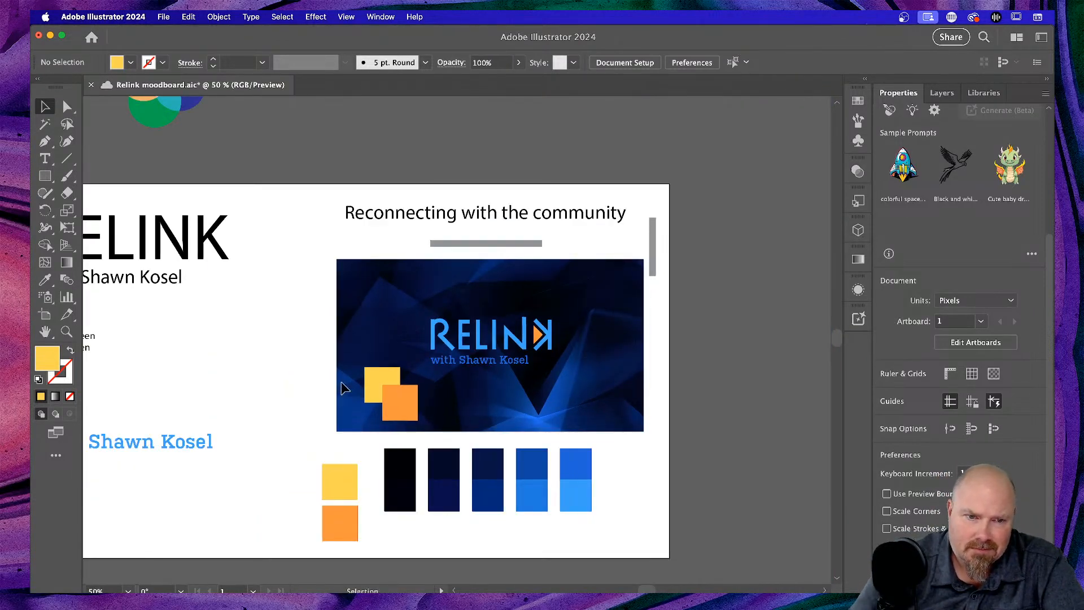
- Delete the yellow copy from the banner, check the yellow swatch colour, and save the document
left_click(366, 382)
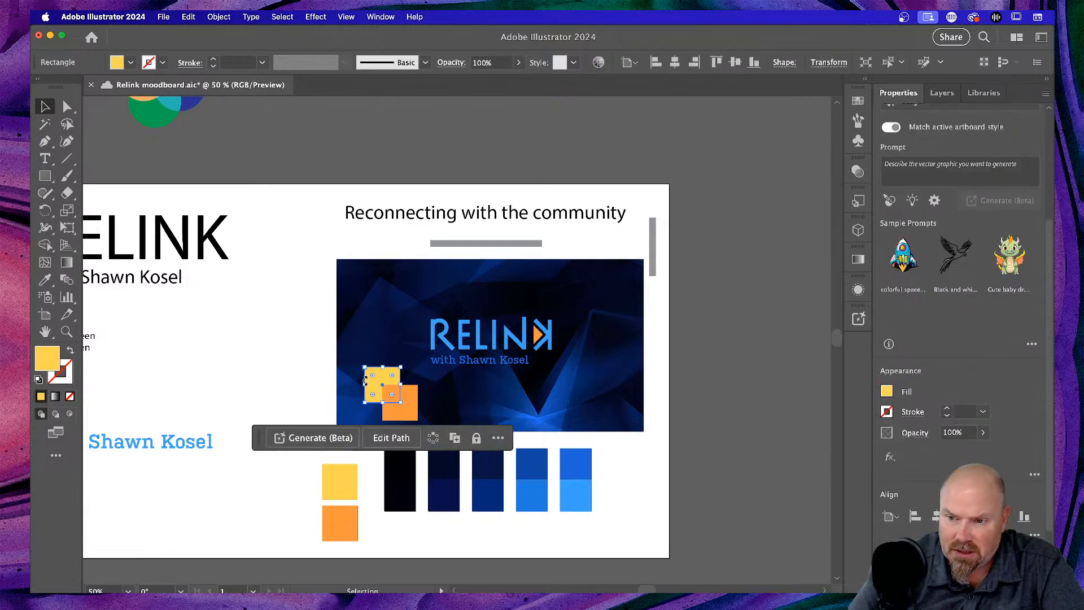
key("Delete")
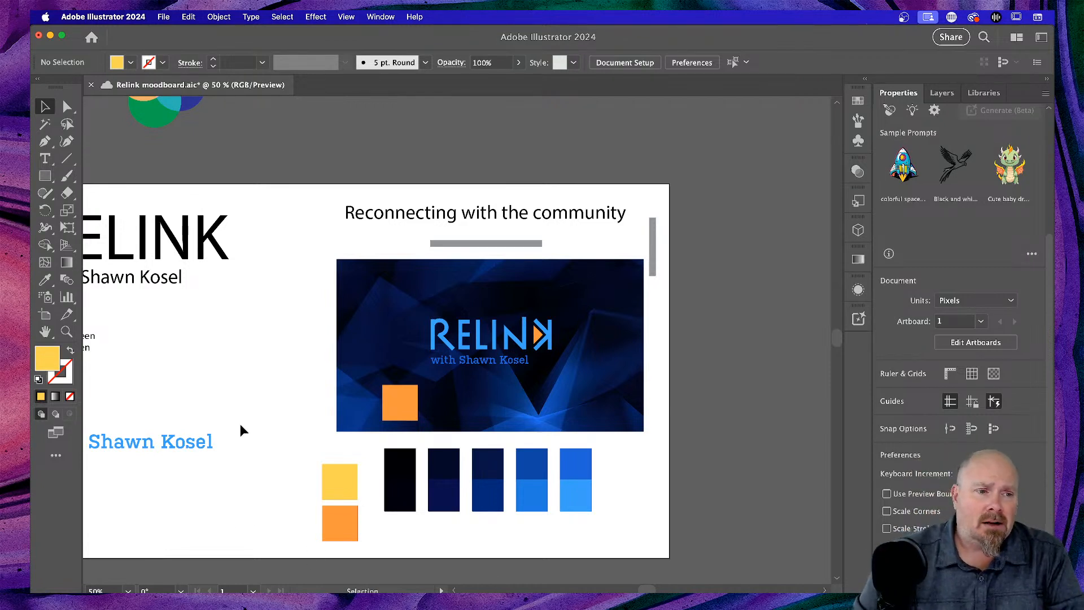
double_click(52, 357)
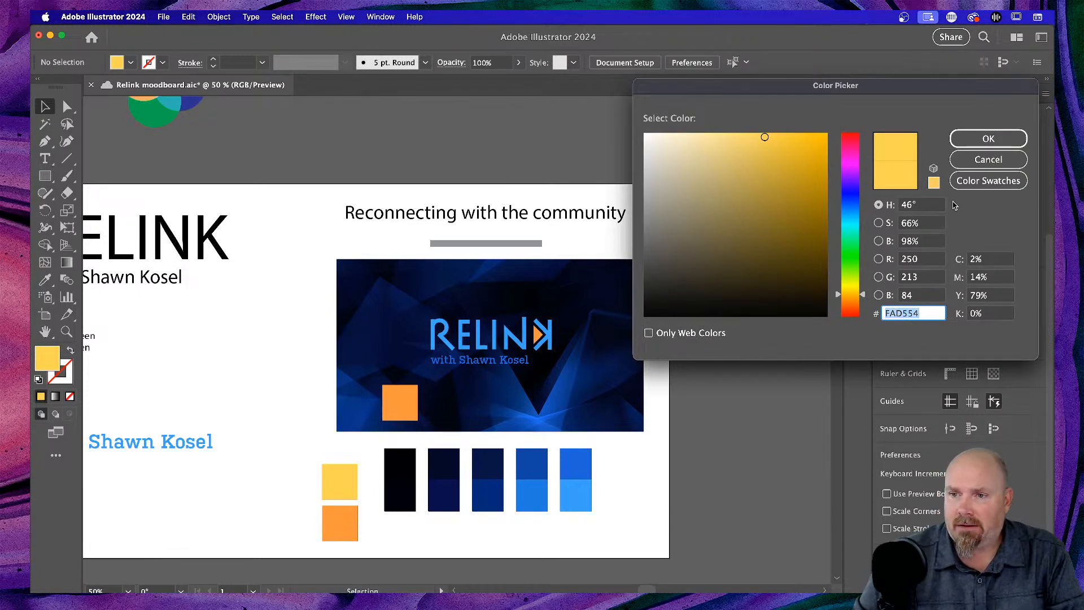
left_click(988, 160)
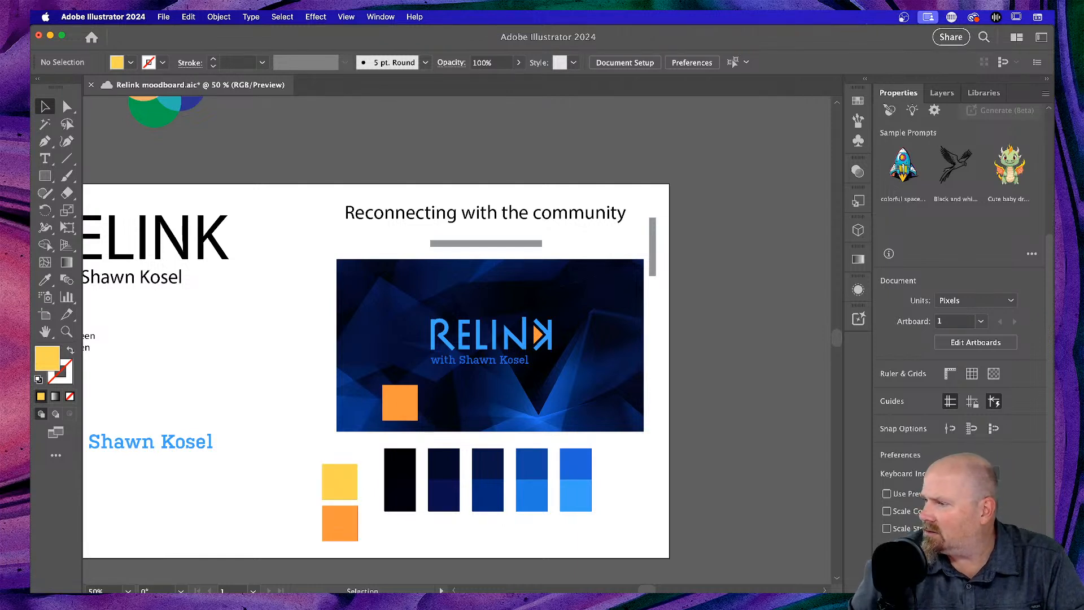
key("super+s")
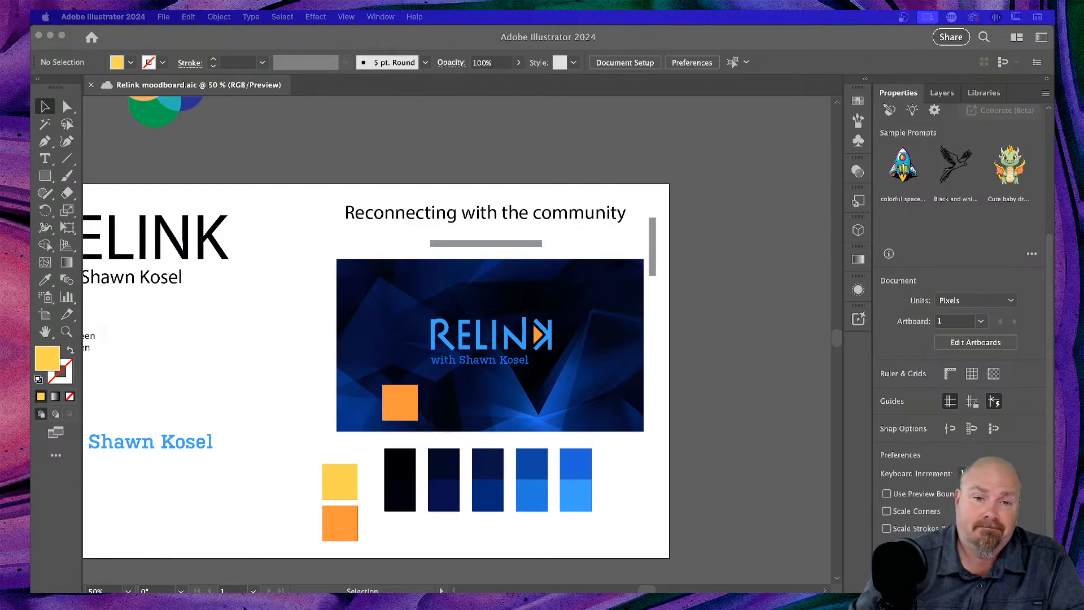
scroll(666, 377, "left", 3)
scroll(670, 379, "down", 2)
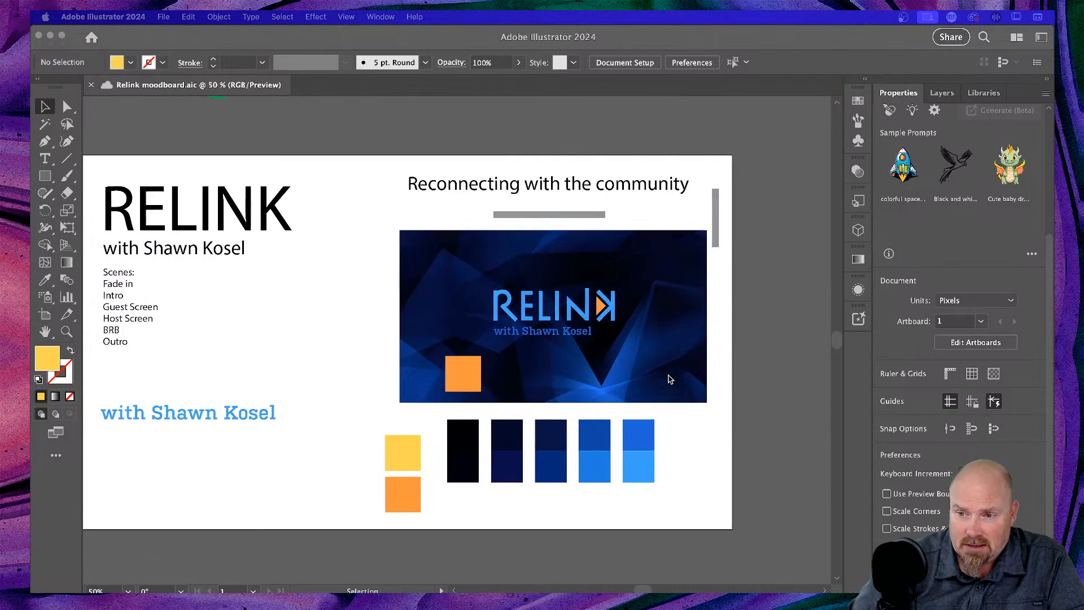
scroll(670, 379, "up", 1)
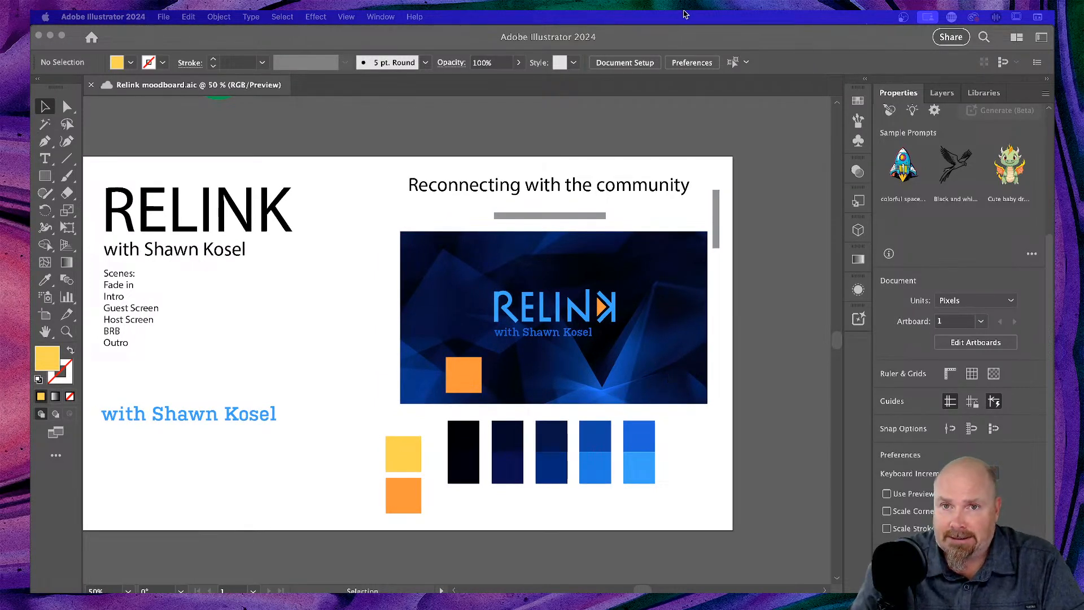
left_click(686, 43)
key("super+minus")
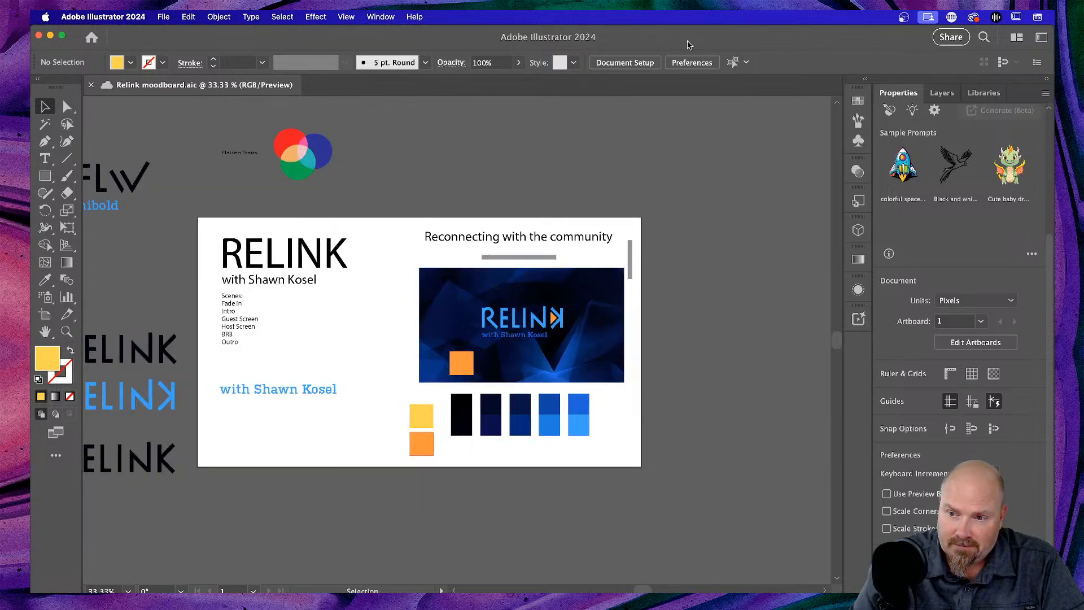
key("super+equal")
key("super+equal")
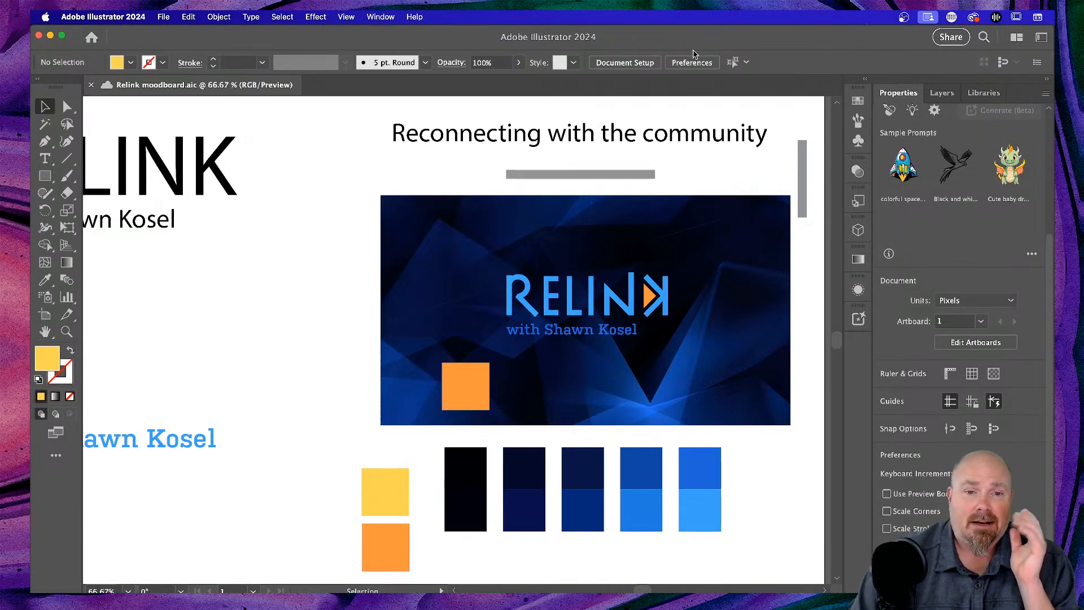
- Delete the orange square from the blue polygon banner
left_click(475, 404)
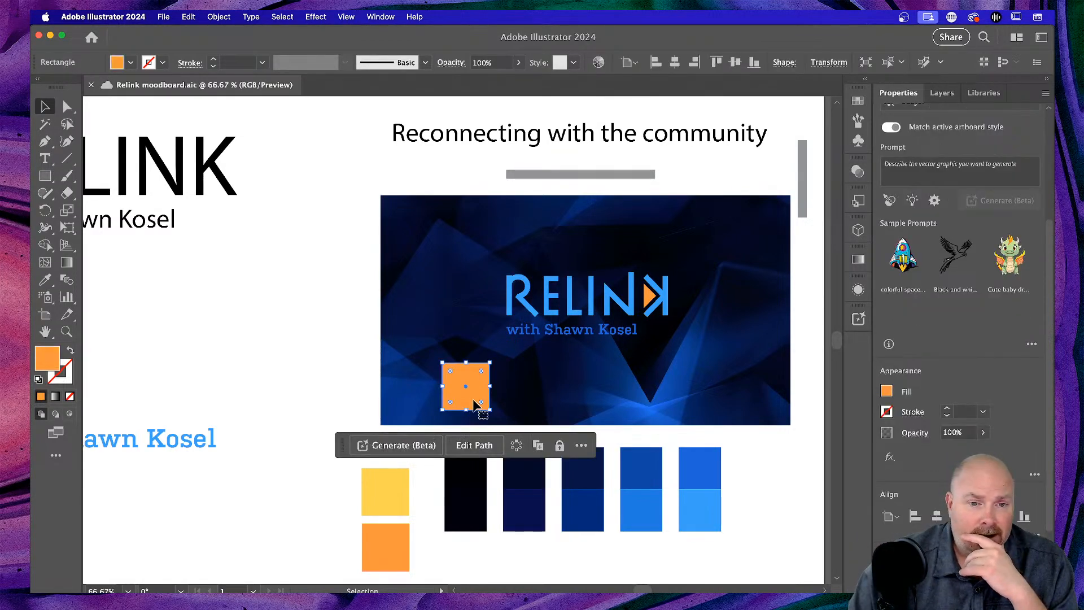
key("Delete")
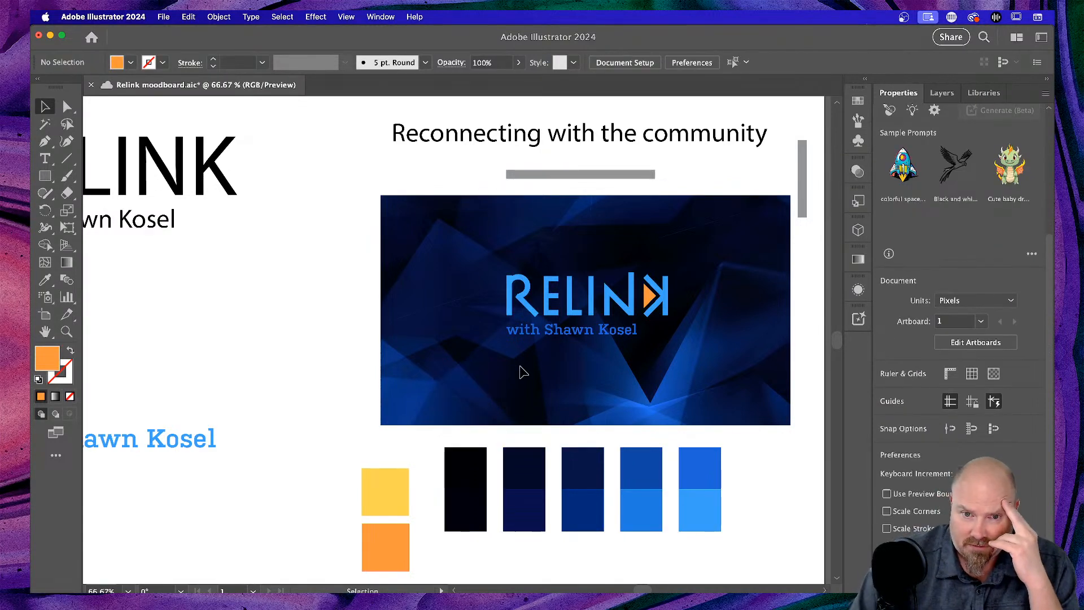
scroll(522, 371, "up", 2)
scroll(522, 371, "down", 3)
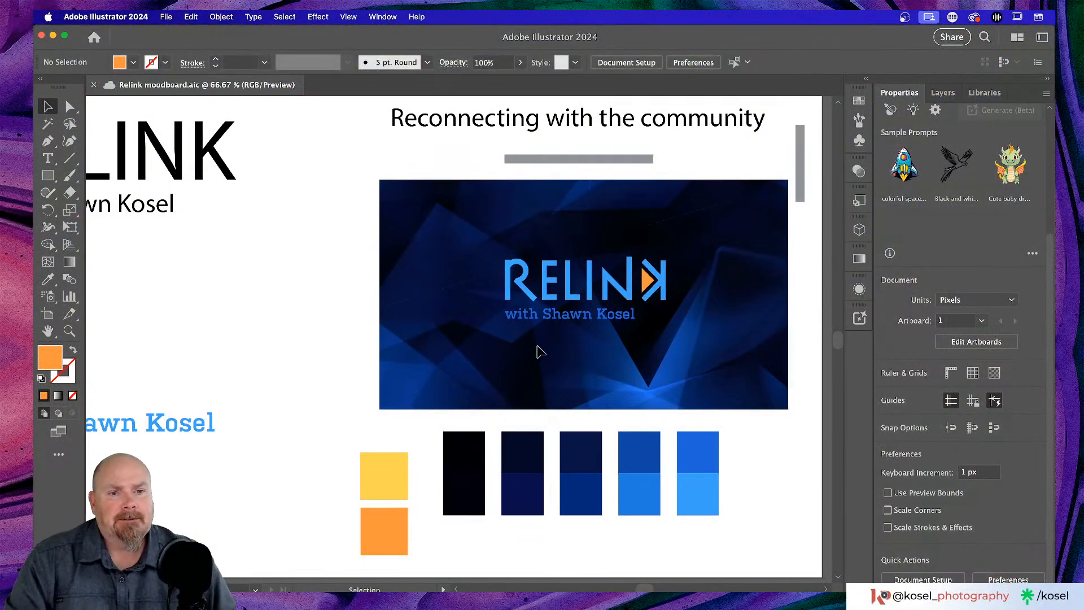
scroll(537, 351, "right", 3)
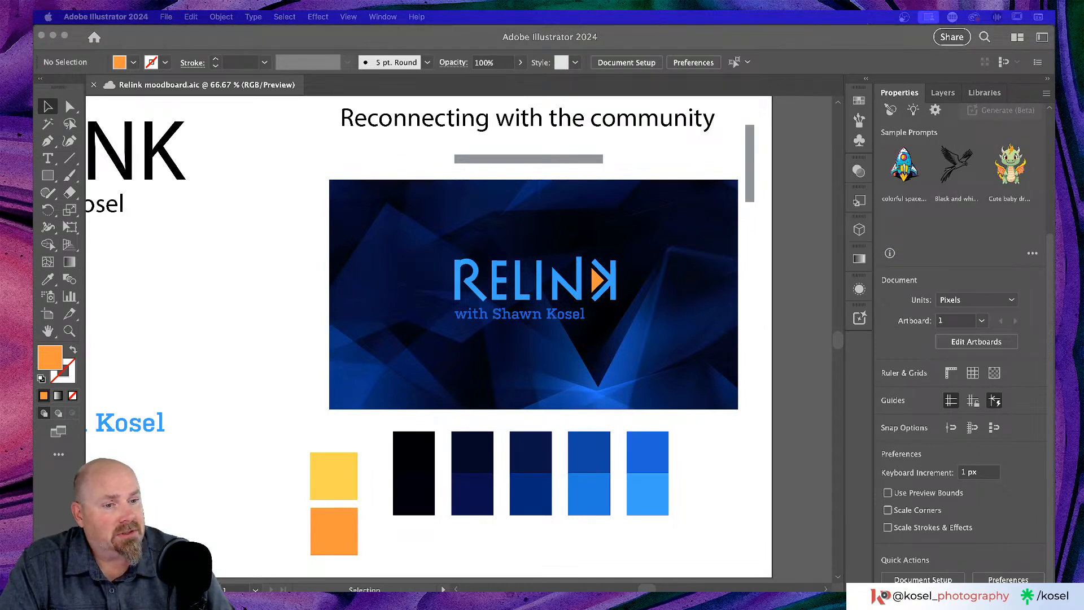
double_click(812, 42)
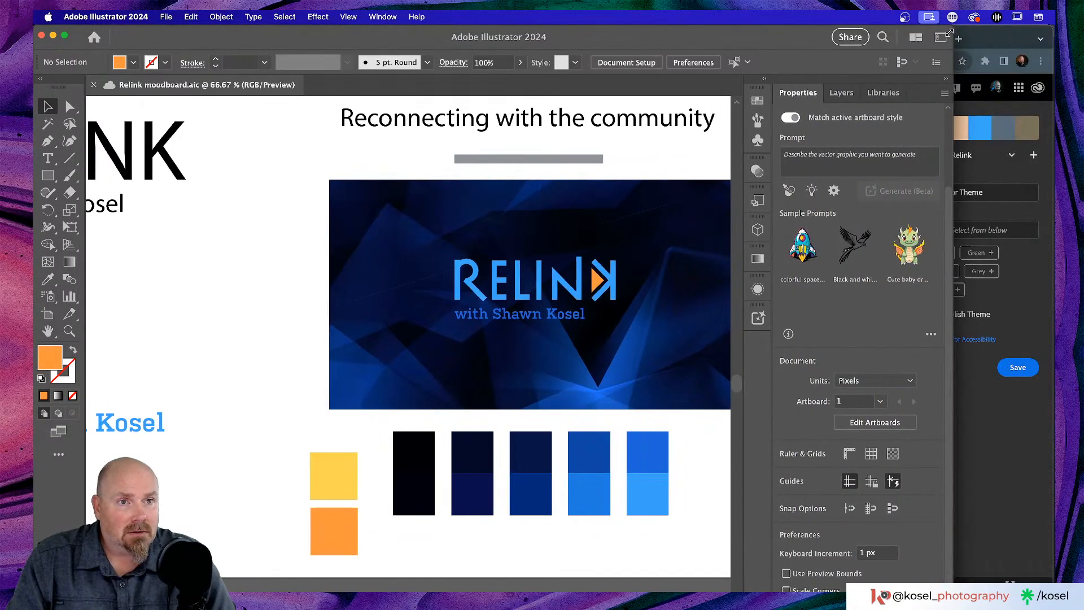
left_click_drag(1021, 32, 1050, 31)
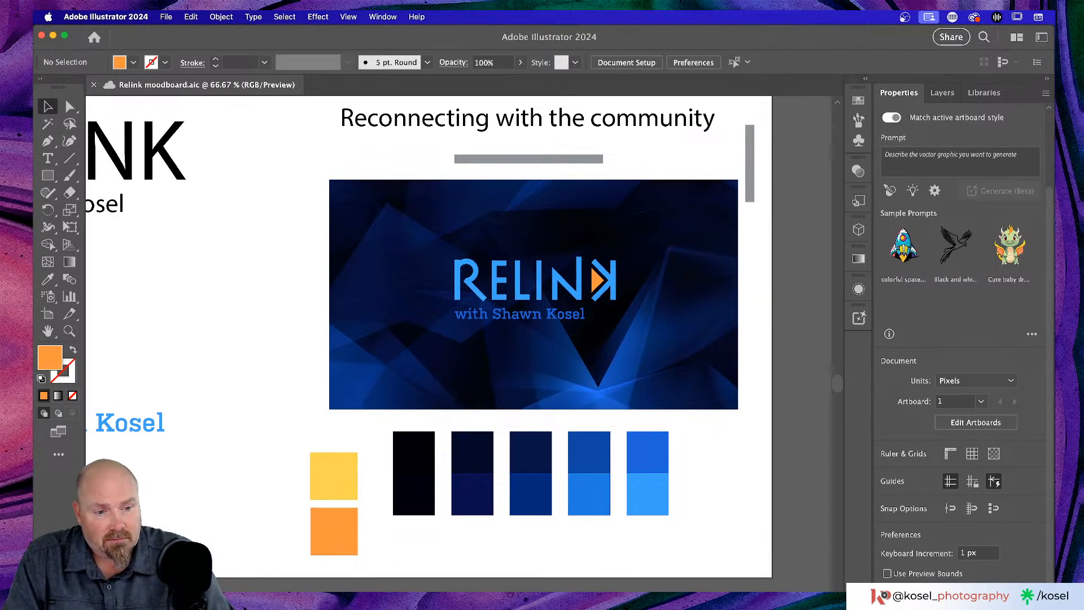
mouse_move(1054, 608)
left_mouse_down()
mouse_move(1037, 607)
mouse_move(1055, 598)
left_mouse_up()
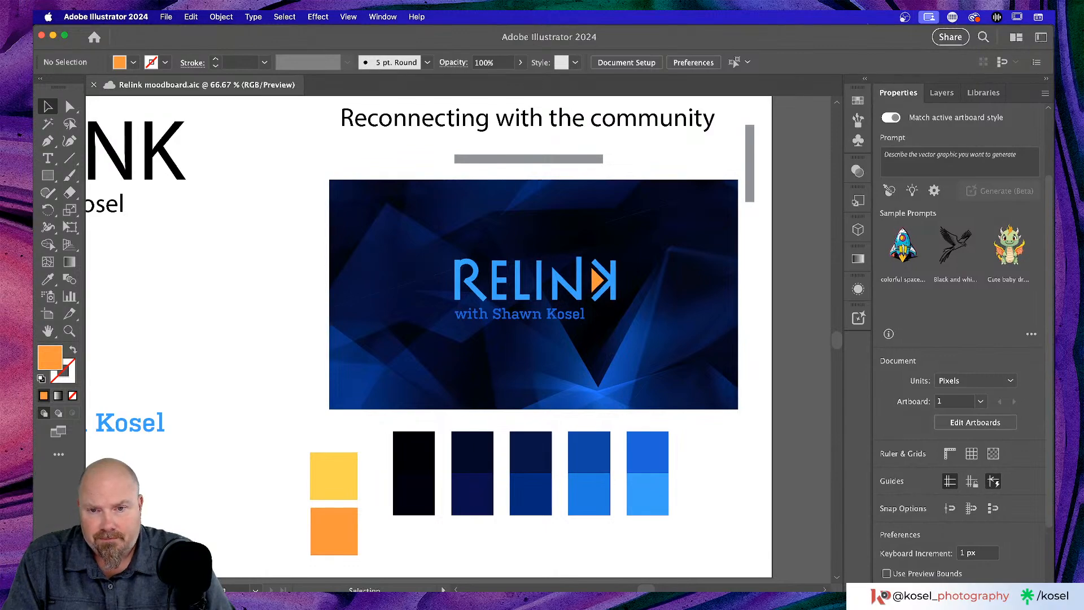
left_click(1055, 598)
left_click(462, 403)
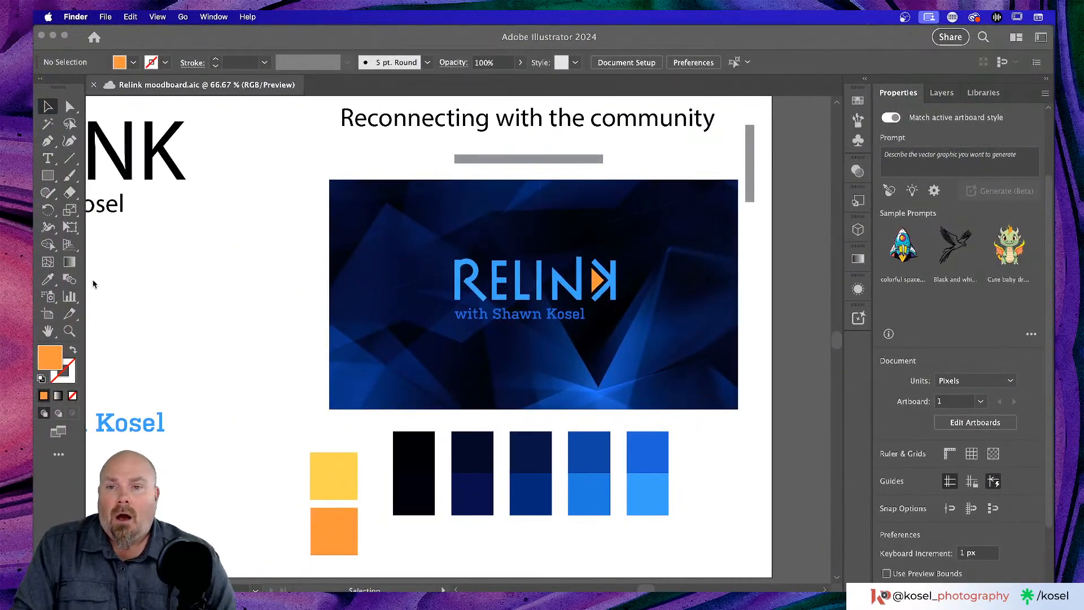
- Zoom out and pan around the moodboard, zooming in briefly on the banner image
scroll(93, 283, "left", 5)
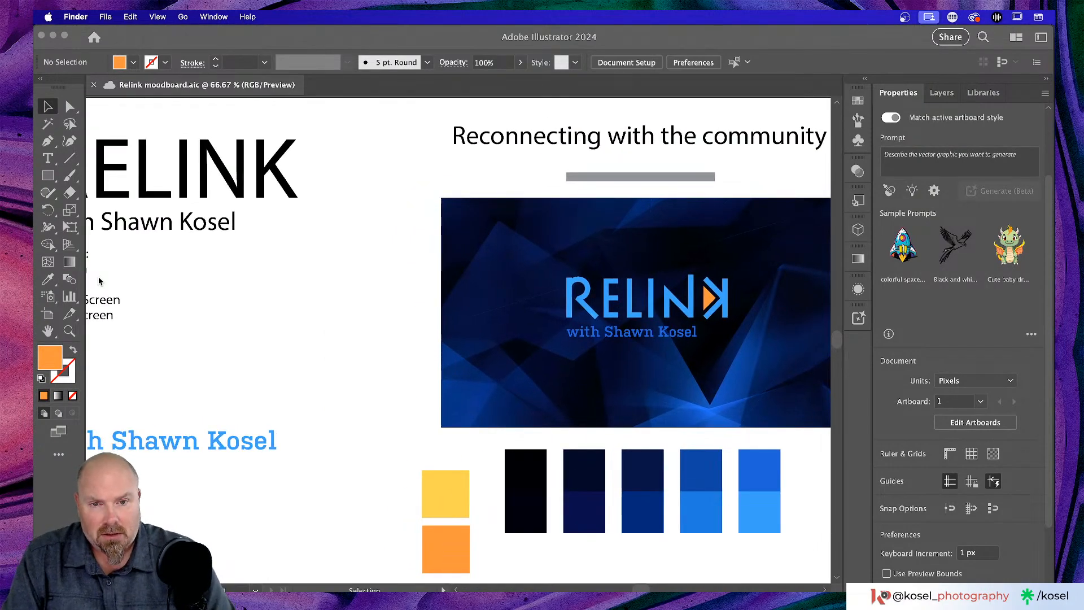
scroll(232, 257, "right", 3)
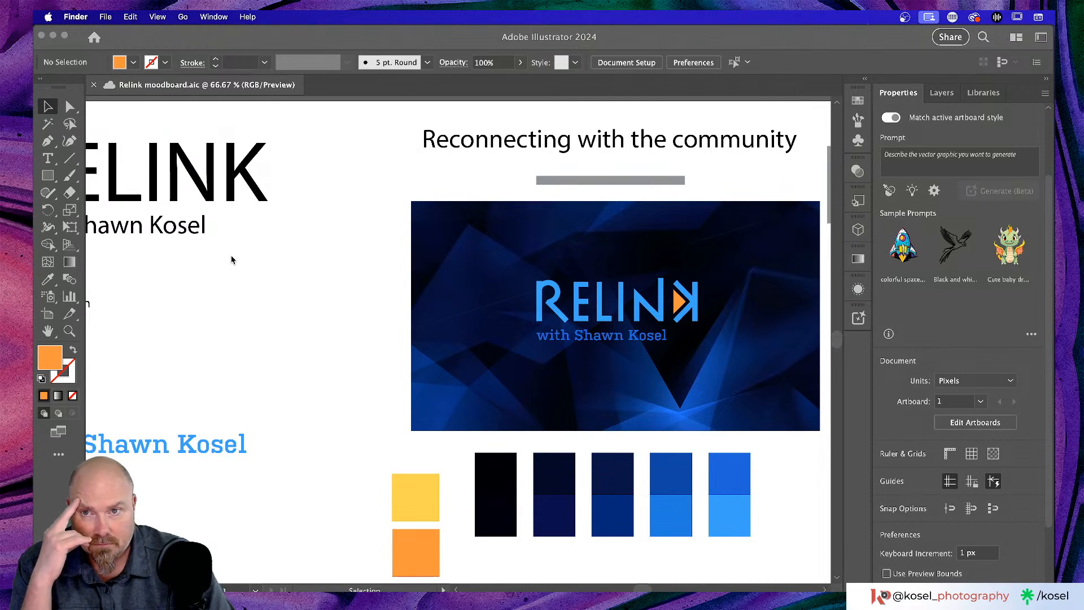
left_click(232, 257)
key("super+minus")
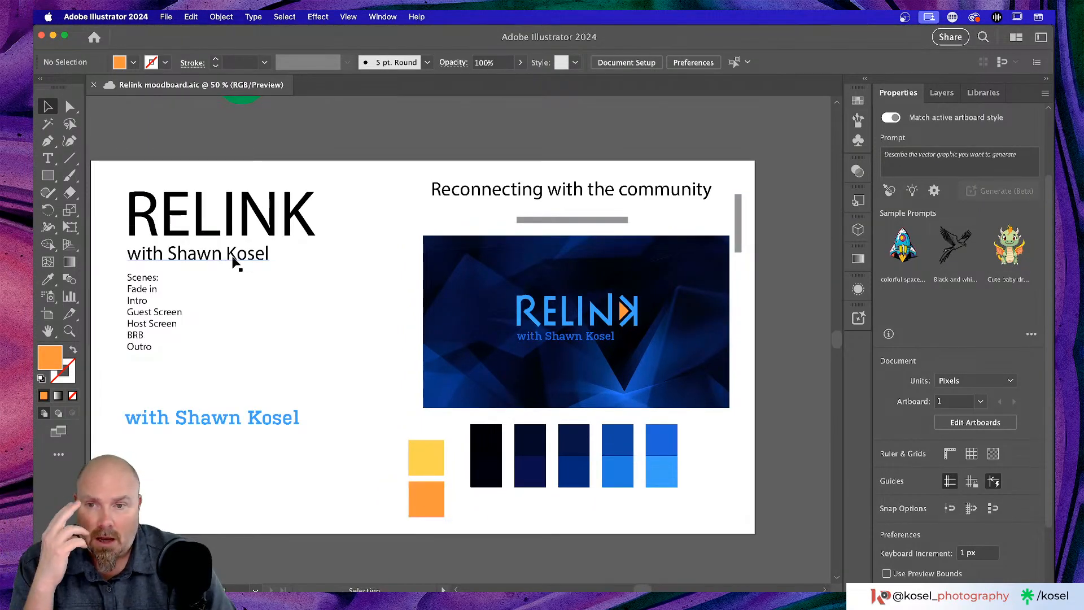
scroll(233, 257, "left", 3)
scroll(232, 257, "down", 2)
scroll(232, 257, "up", 1)
scroll(386, 329, "right", 2)
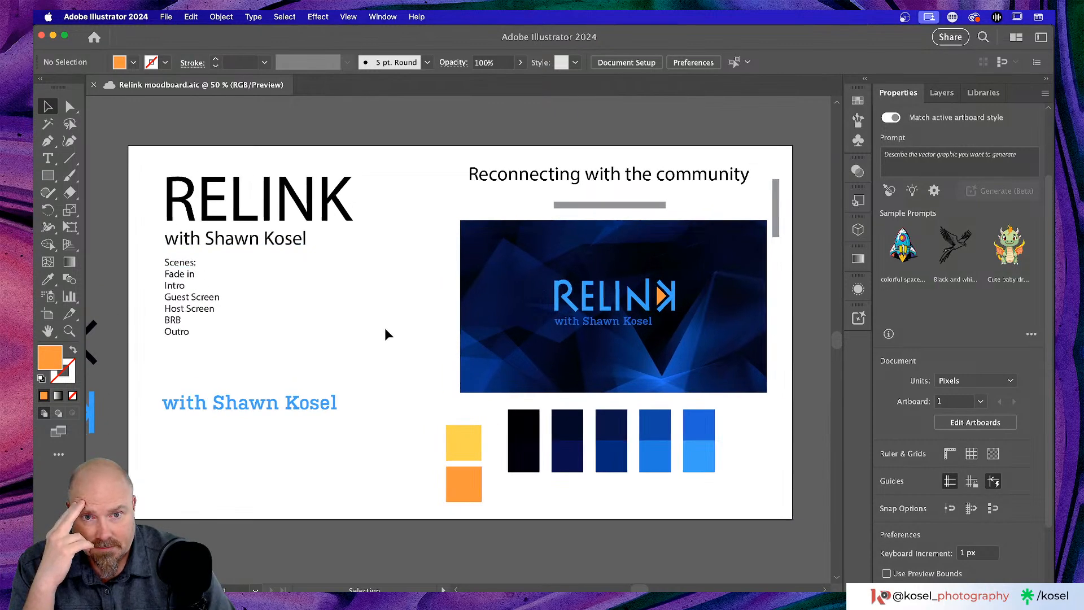
scroll(386, 333, "right", 1)
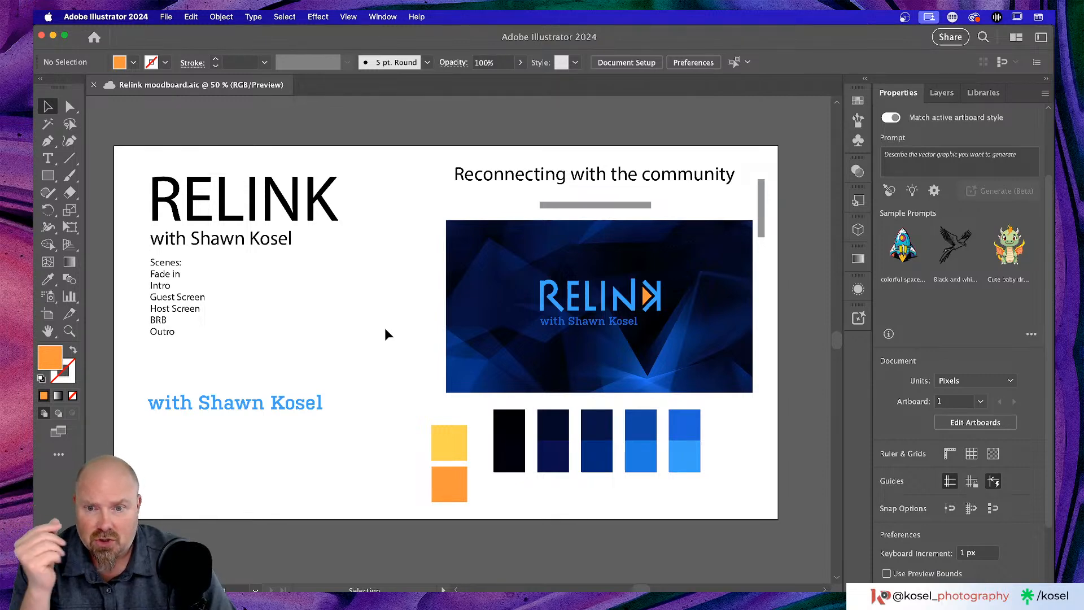
scroll(385, 328, "right", 3)
scroll(384, 329, "up", 1)
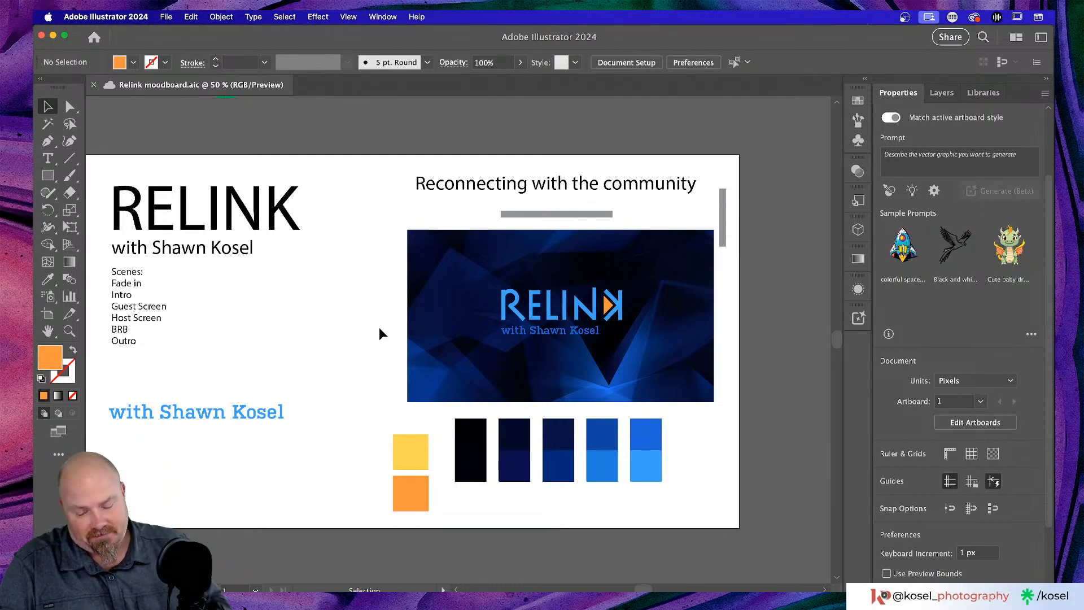
key("a")
key("super+equal")
key("super+equal")
key("super+equal")
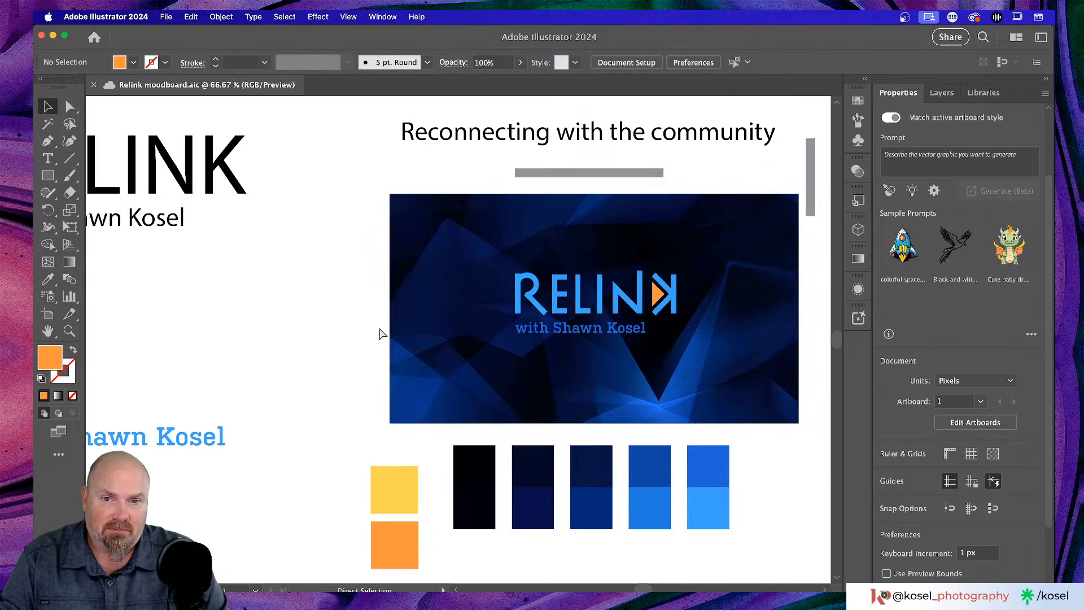
scroll(383, 337, "left", 5)
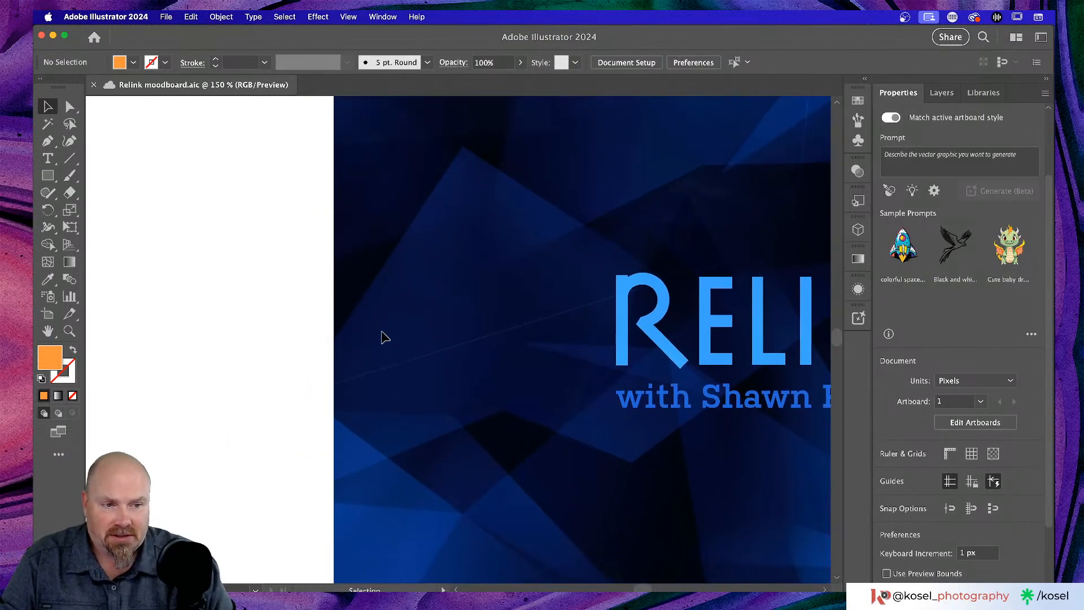
key("super+minus")
key("super+minus")
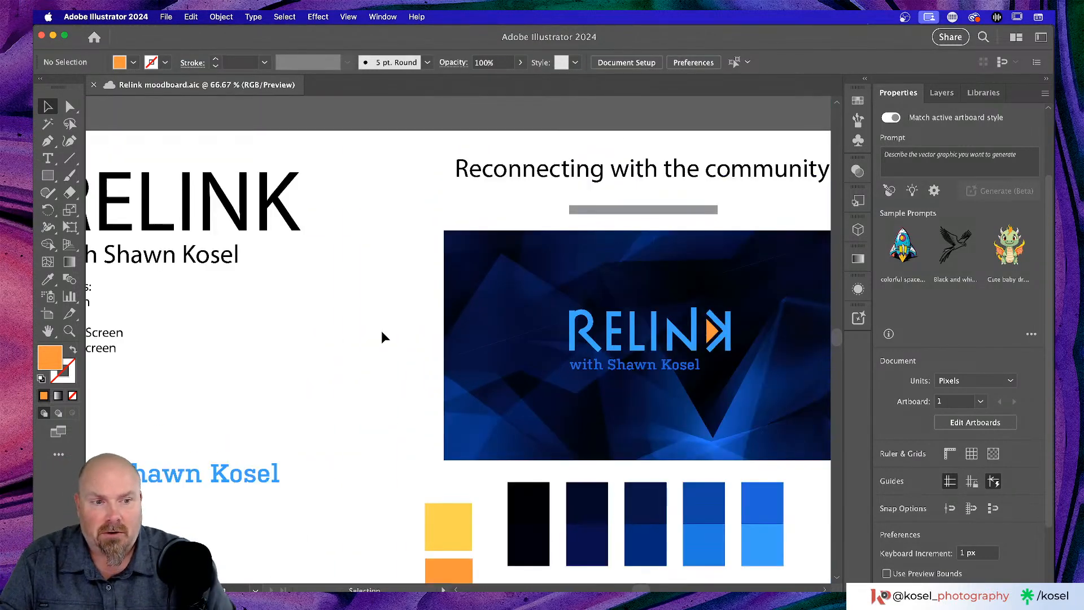
- Pan across the rest of the RELINK artboard to review the overall layout
scroll(209, 405, "left", 8)
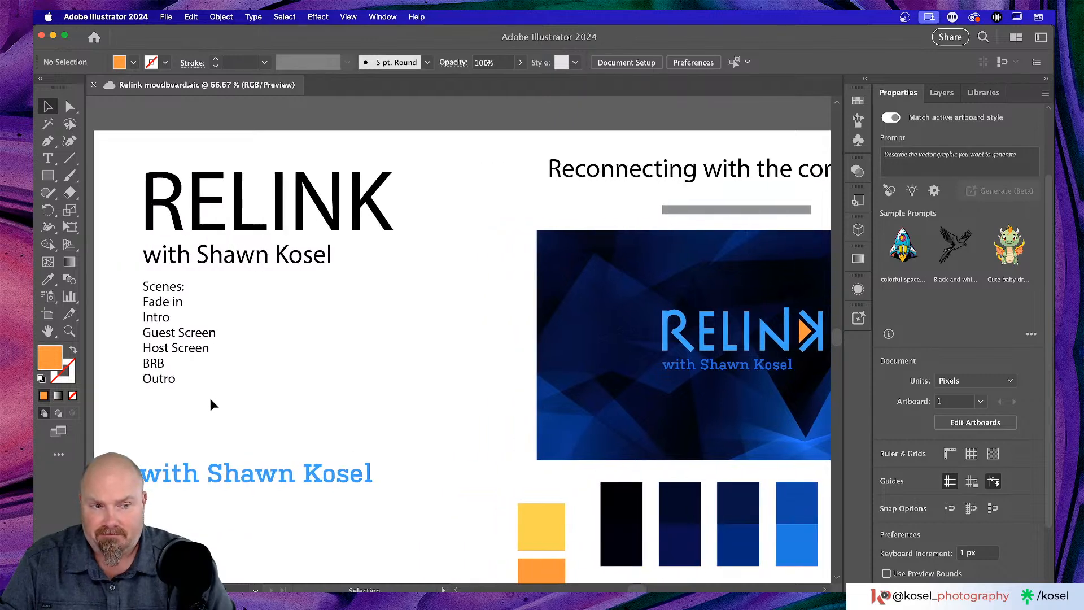
scroll(210, 404, "down", 3)
scroll(210, 405, "up", 1)
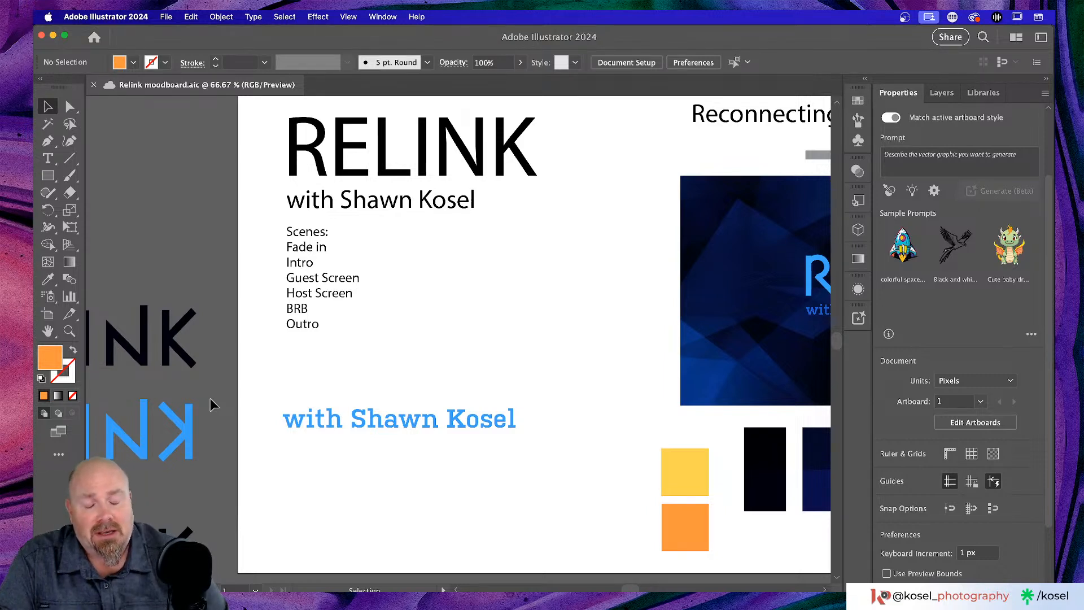
scroll(537, 433, "right", 10)
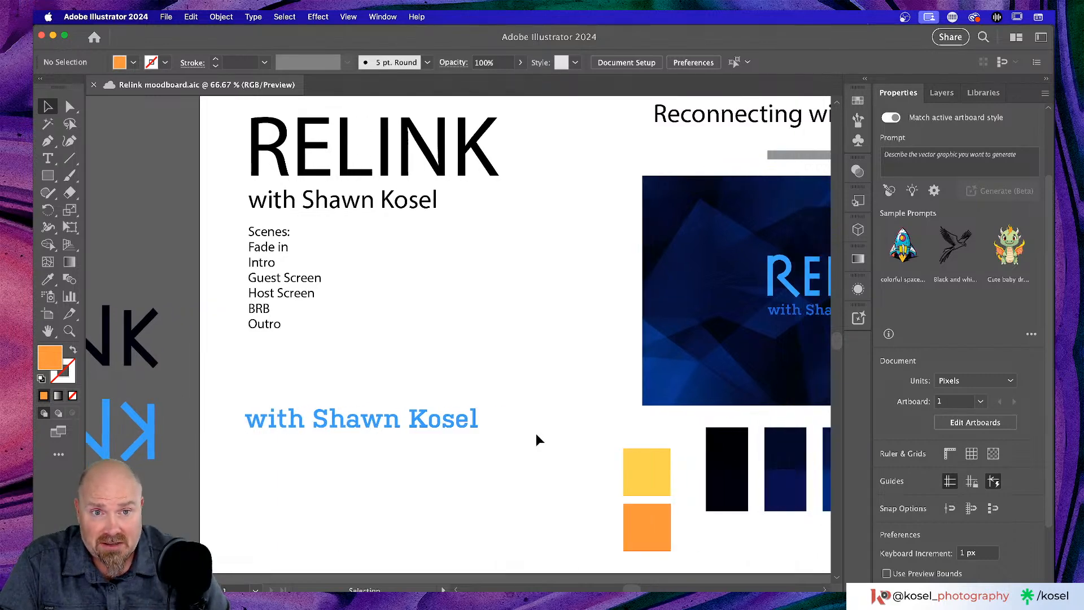
scroll(534, 440, "right", 2)
scroll(534, 440, "up", 3)
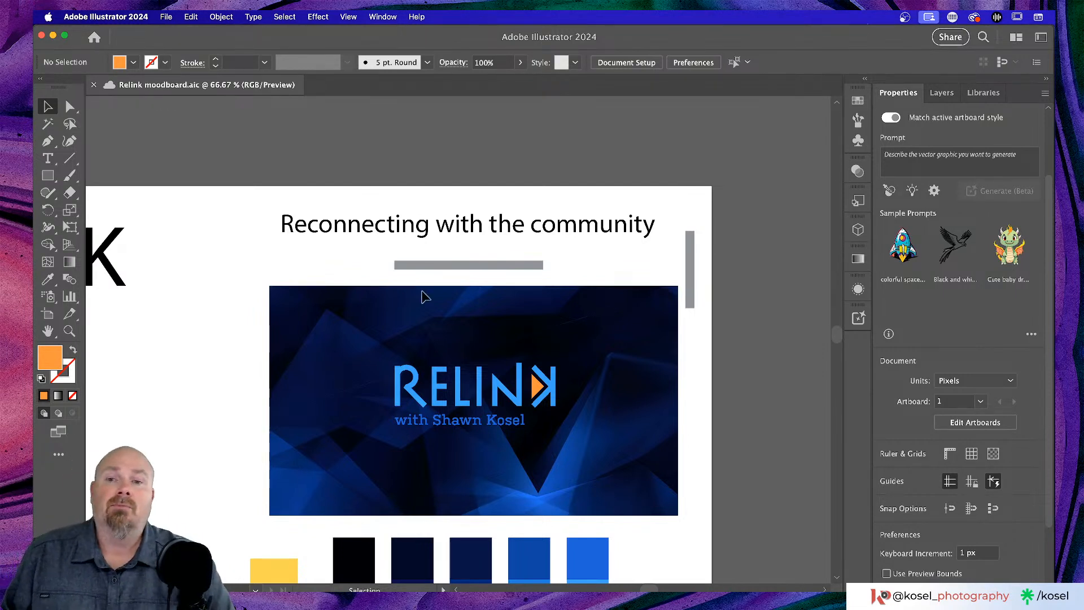
scroll(425, 297, "left", 3)
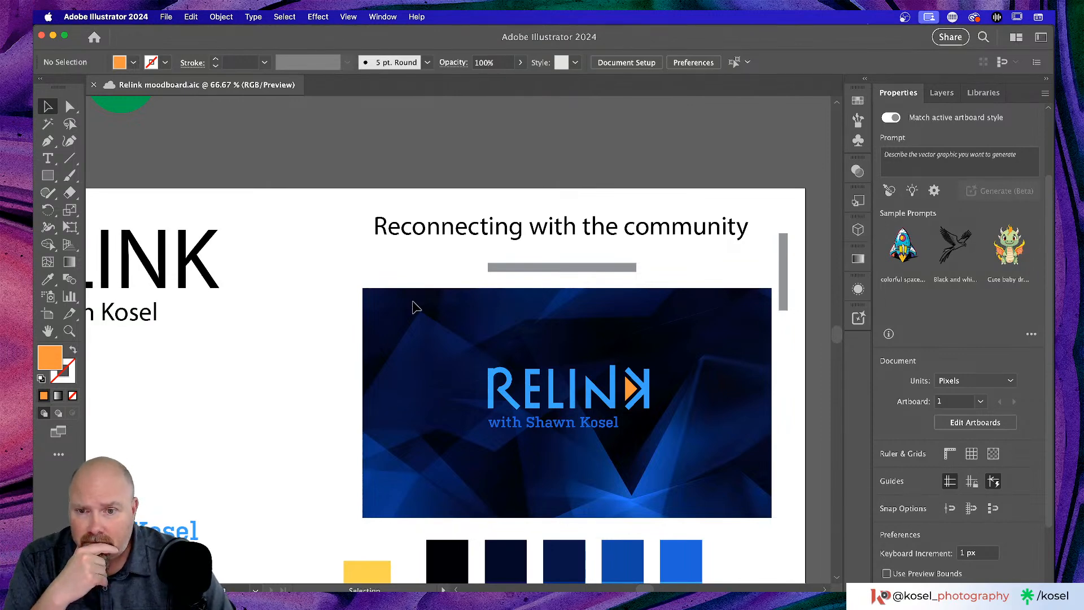
scroll(414, 307, "left", 3)
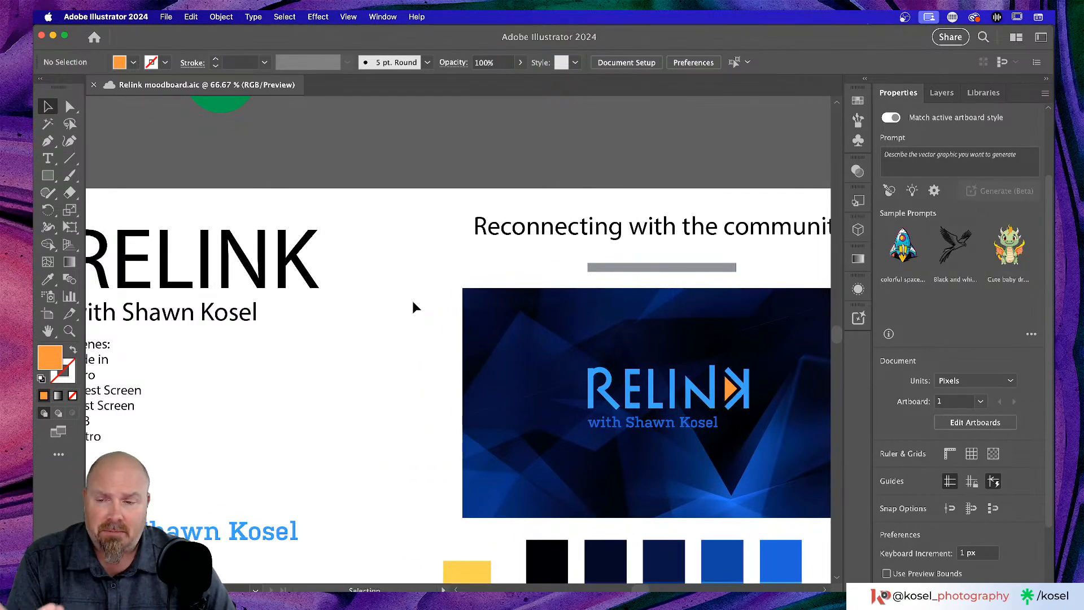
scroll(413, 302, "left", 5)
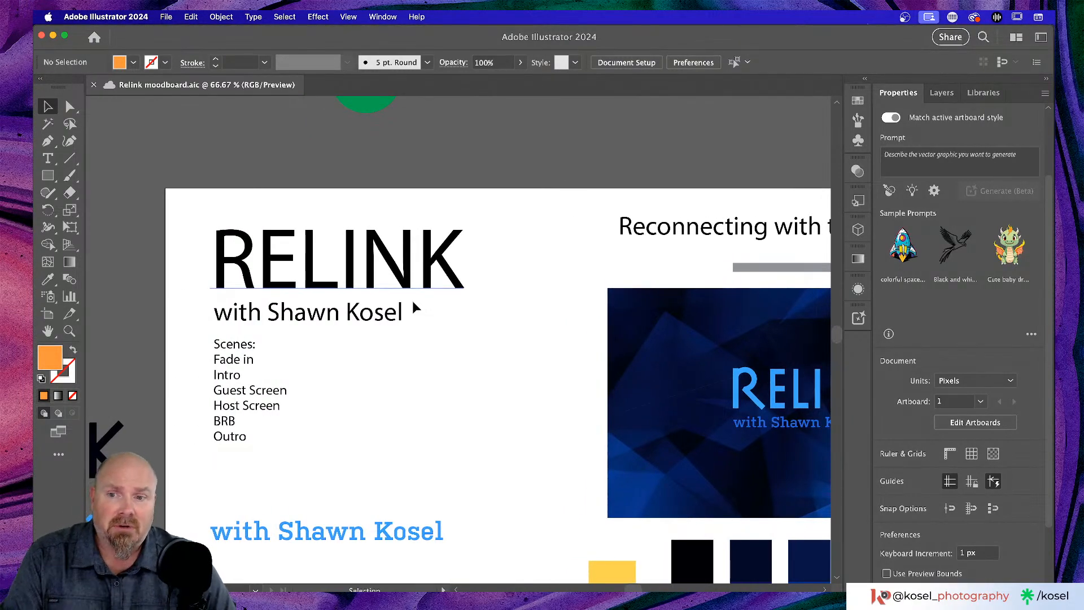
scroll(413, 305, "left", 3)
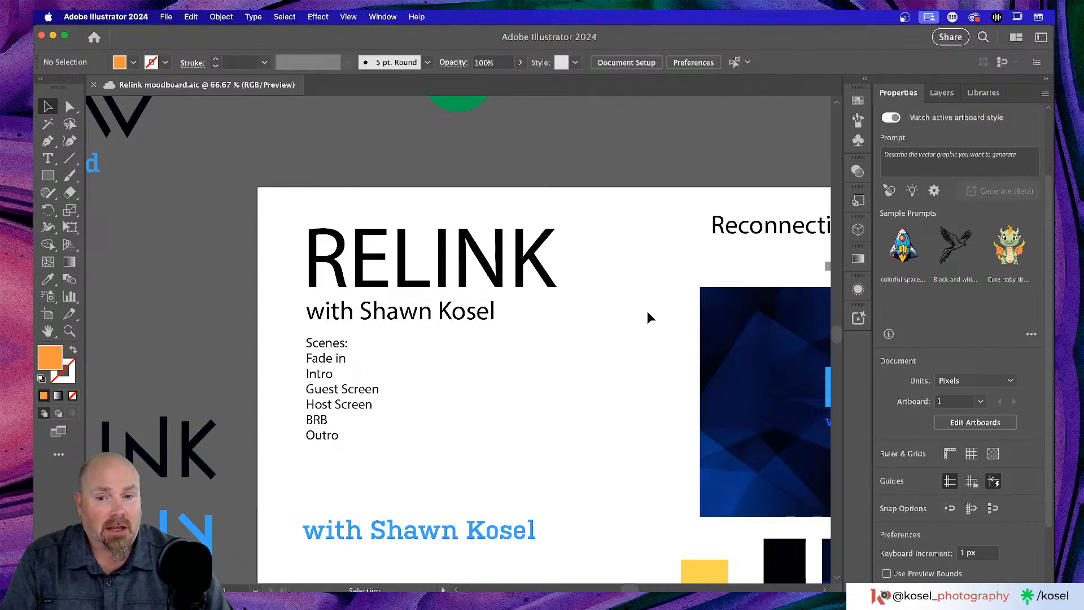
scroll(645, 313, "down", 2)
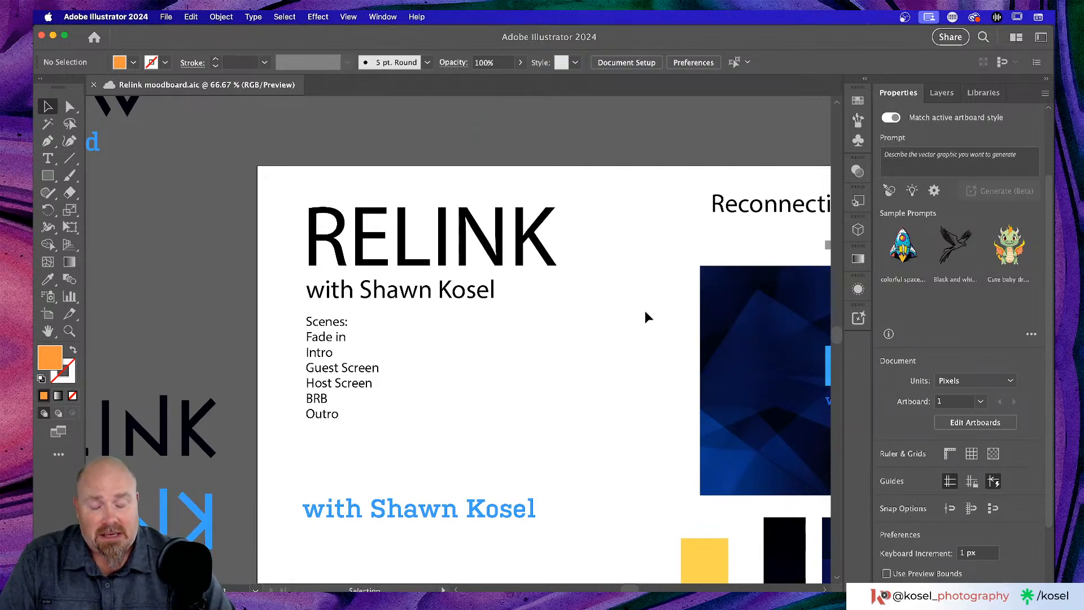
scroll(646, 317, "right", 12)
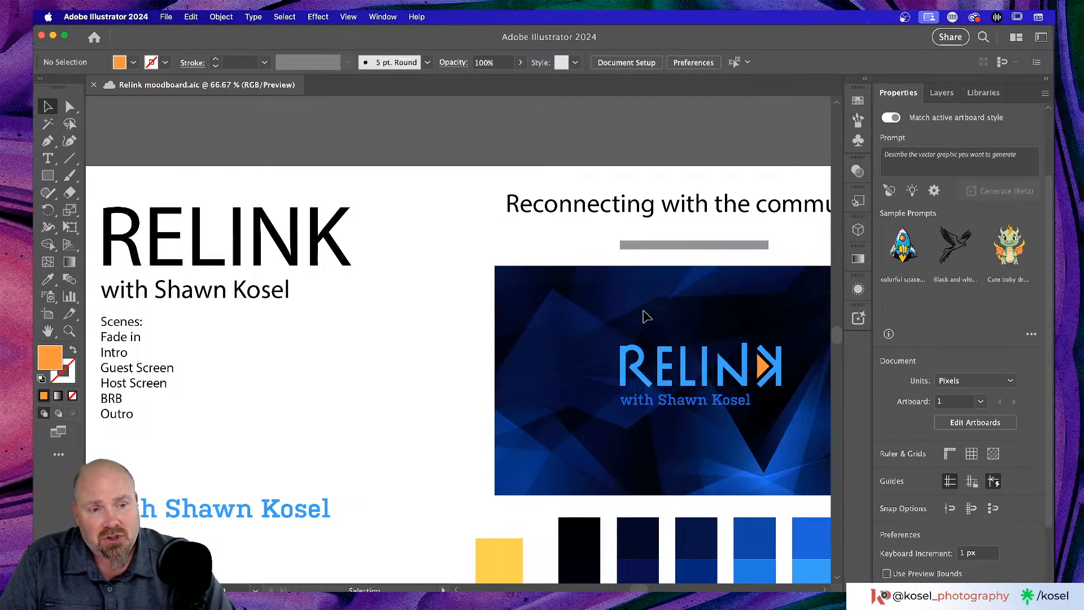
scroll(637, 295, "left", 3)
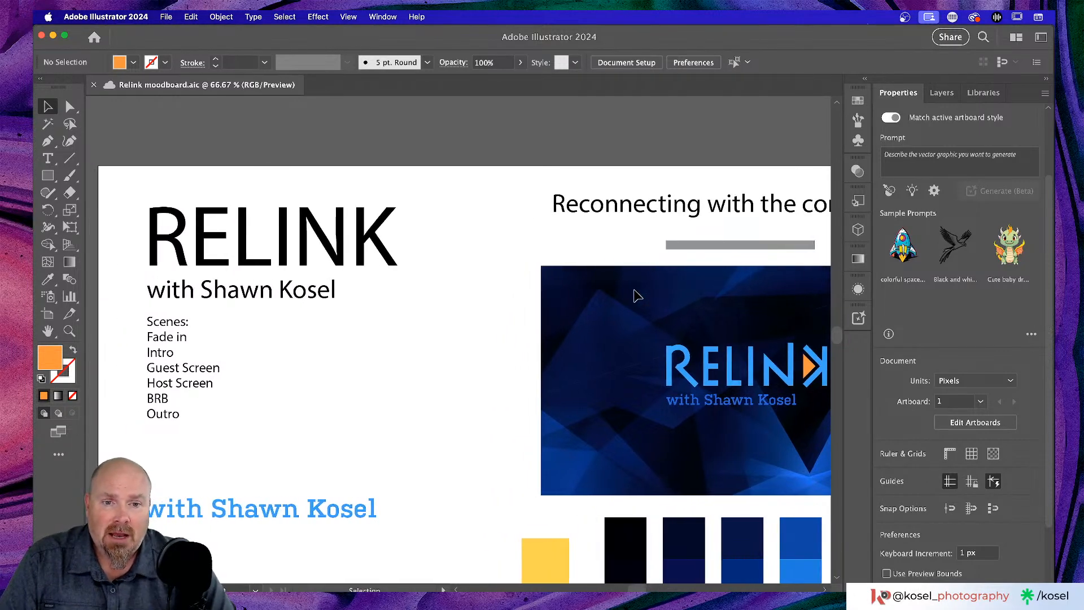
scroll(637, 295, "left", 6)
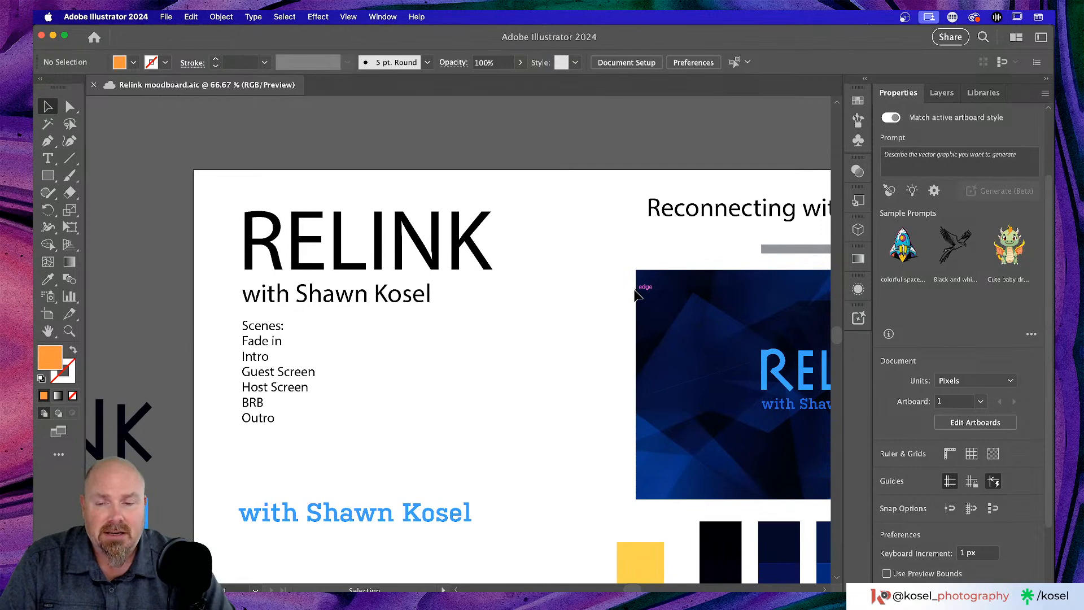
scroll(447, 327, "left", 3)
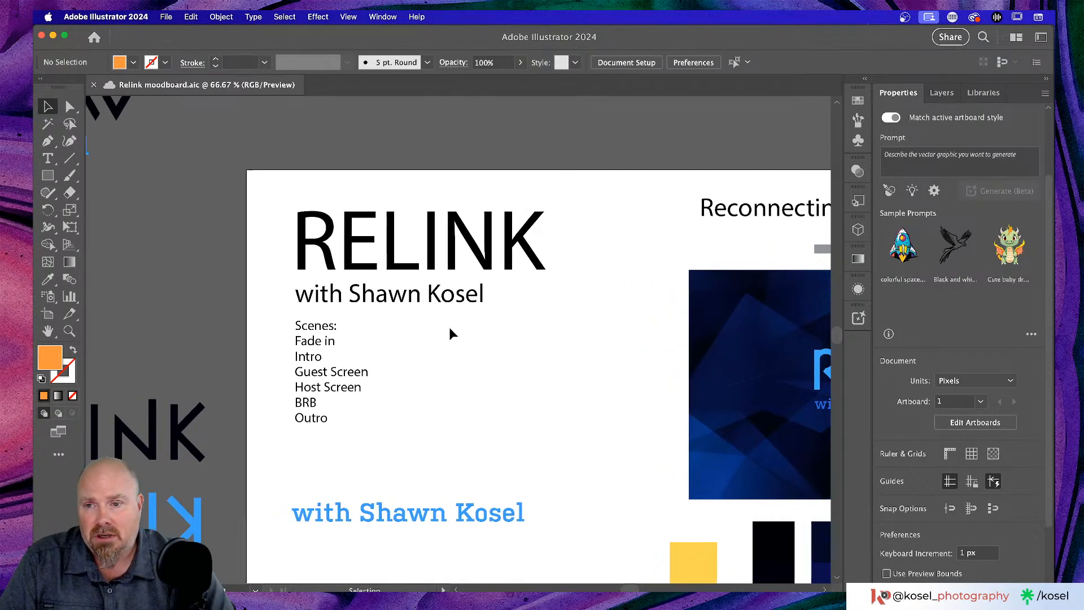
scroll(452, 328, "left", 3)
scroll(454, 326, "down", 3)
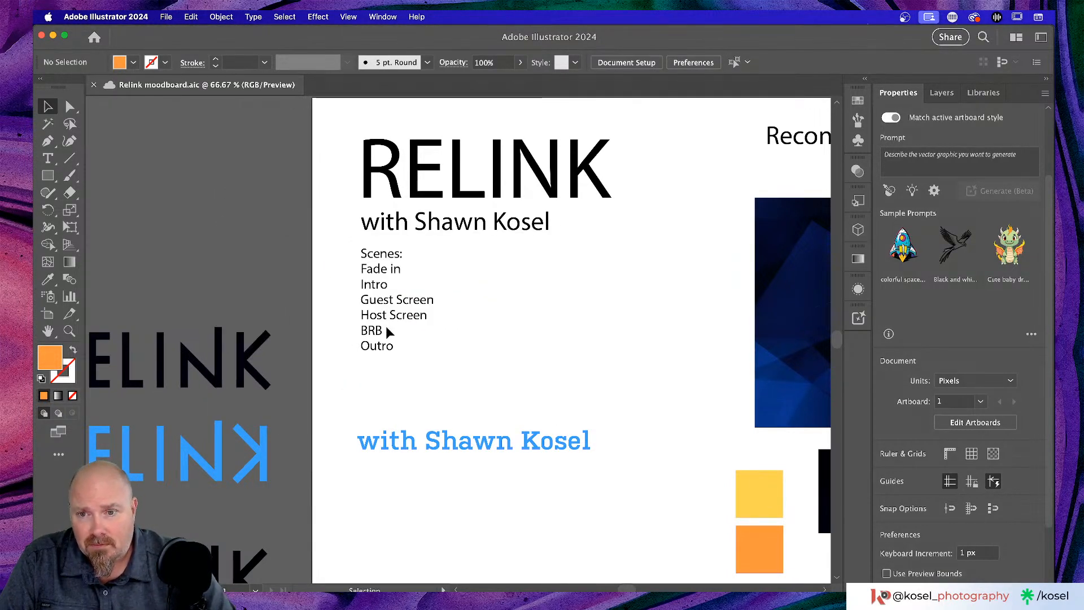
scroll(496, 335, "down", 2)
scroll(496, 334, "up", 2)
scroll(496, 334, "right", 3)
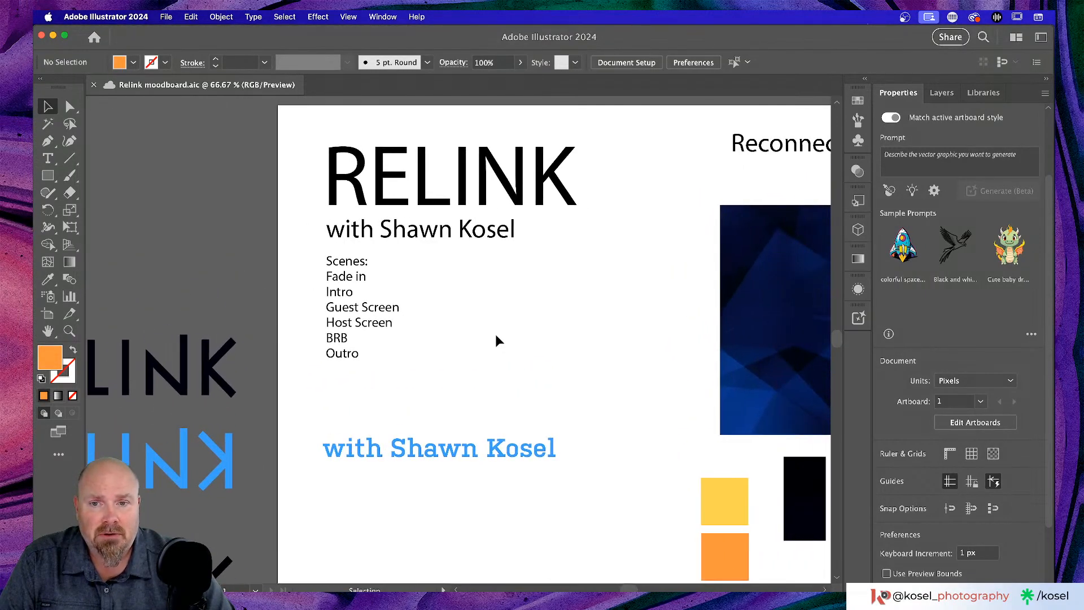
right_click(496, 334)
left_click(581, 291)
scroll(627, 377, "right", 5)
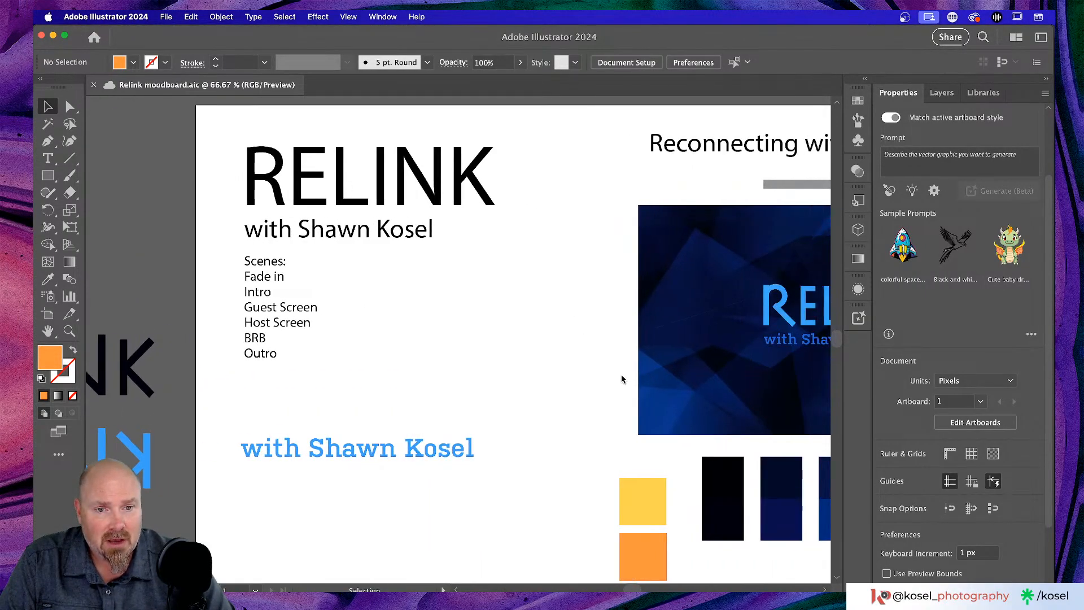
scroll(621, 377, "right", 8)
key("super+Tab")
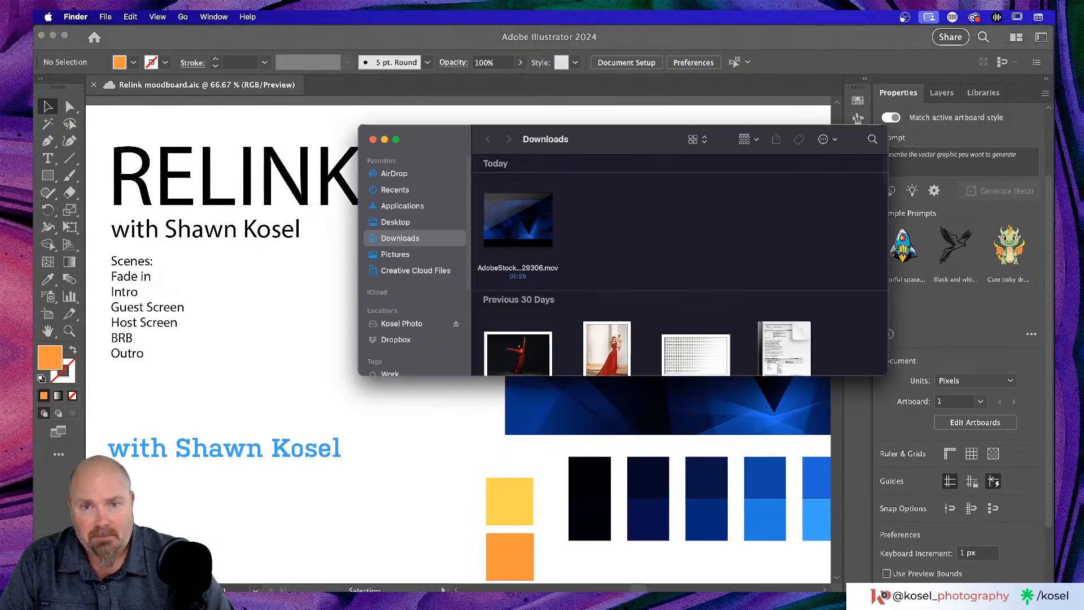
left_click(551, 211)
key("space")
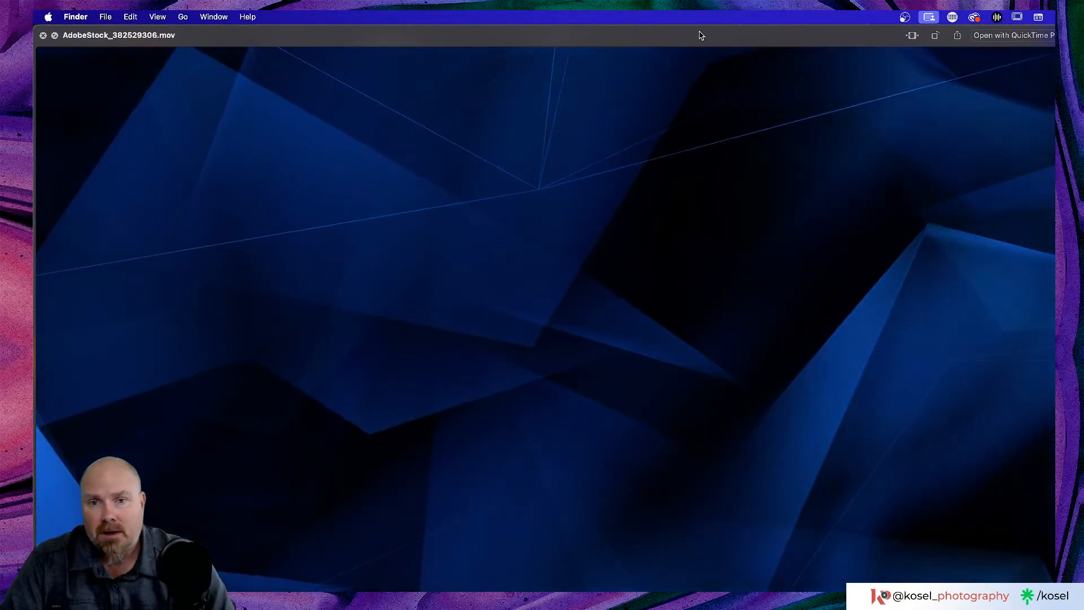
key("space")
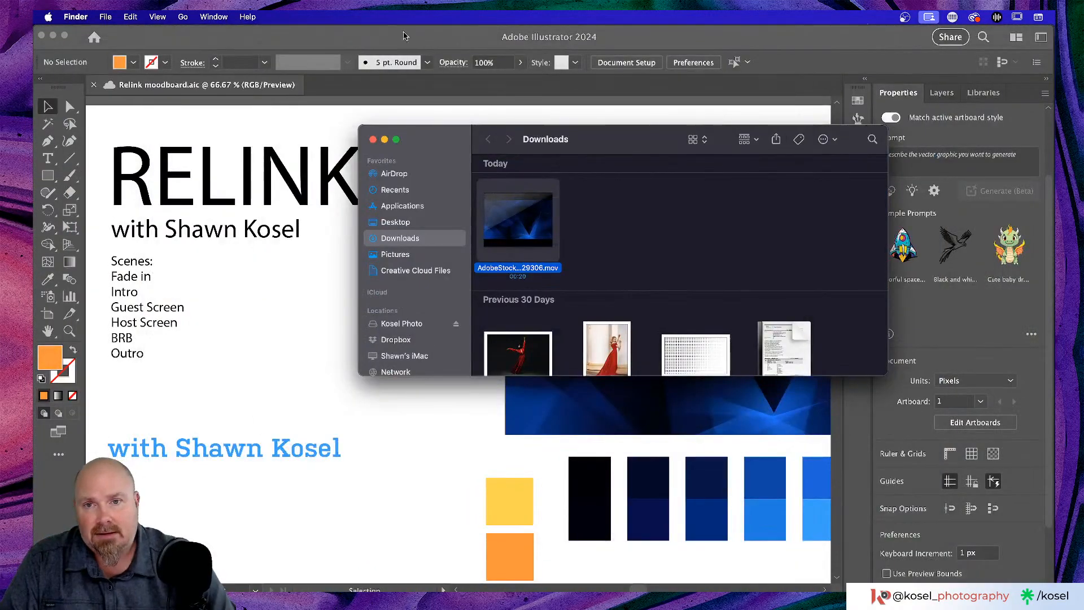
- Close the Downloads Finder window and return to the Illustrator document
left_click(373, 140)
scroll(411, 372, "right", 5)
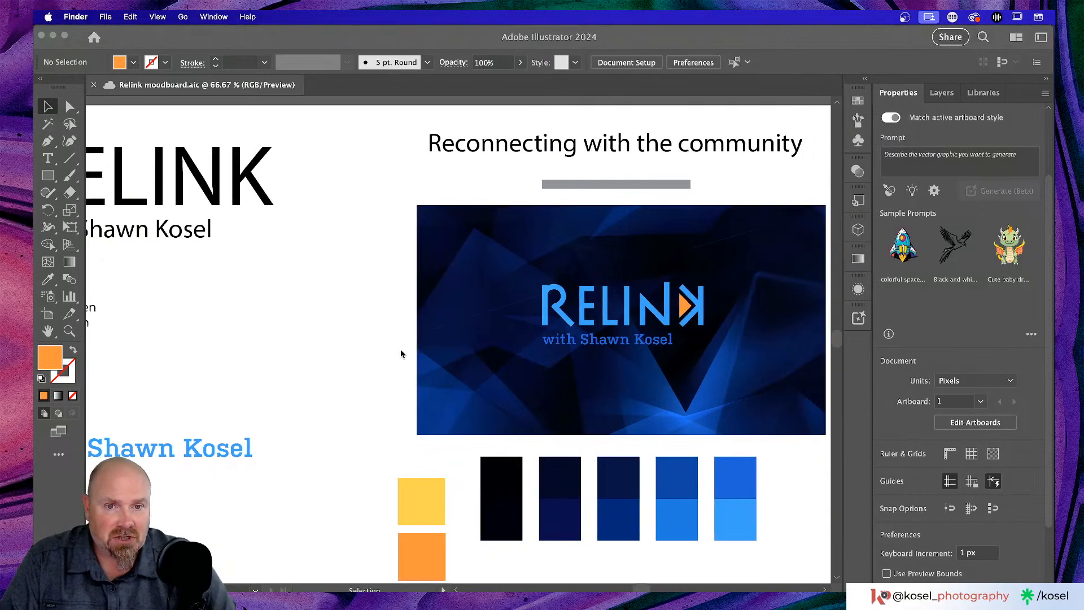
scroll(203, 318, "left", 10)
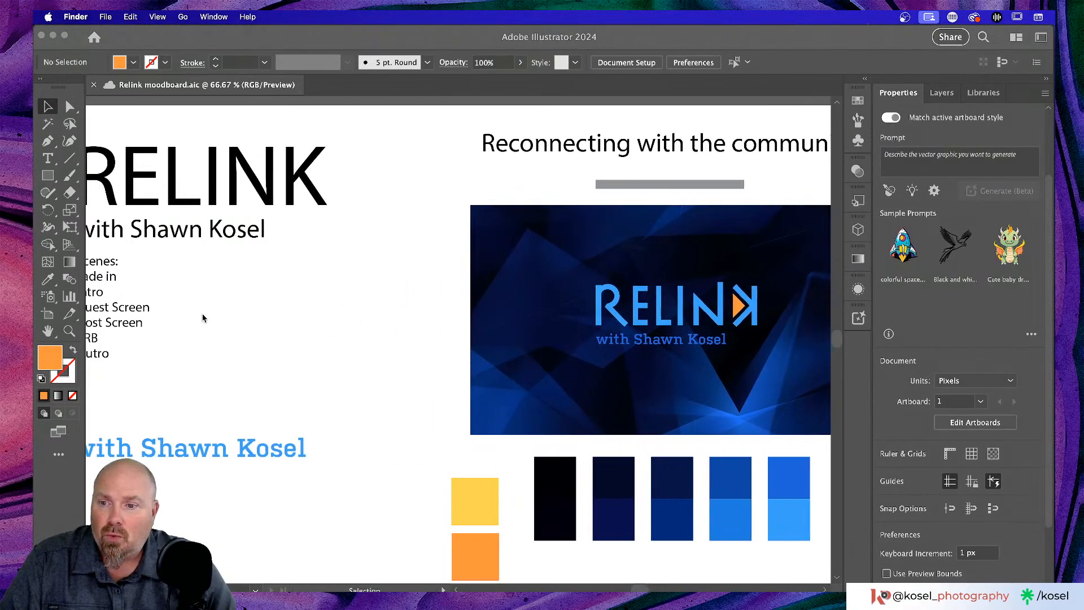
scroll(204, 317, "down", 3)
scroll(205, 318, "left", 6)
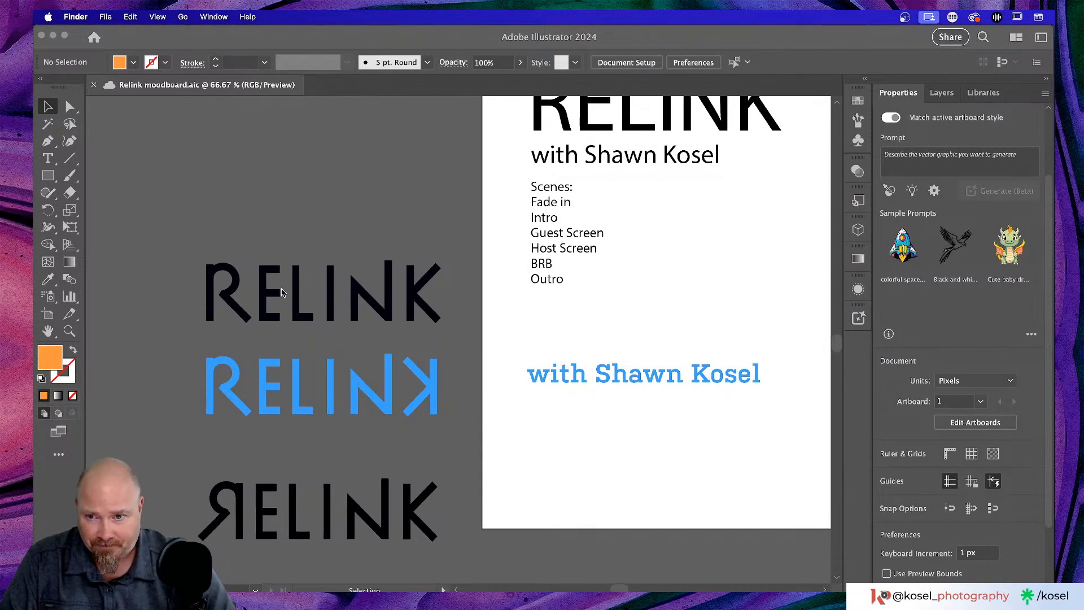
left_click(394, 312)
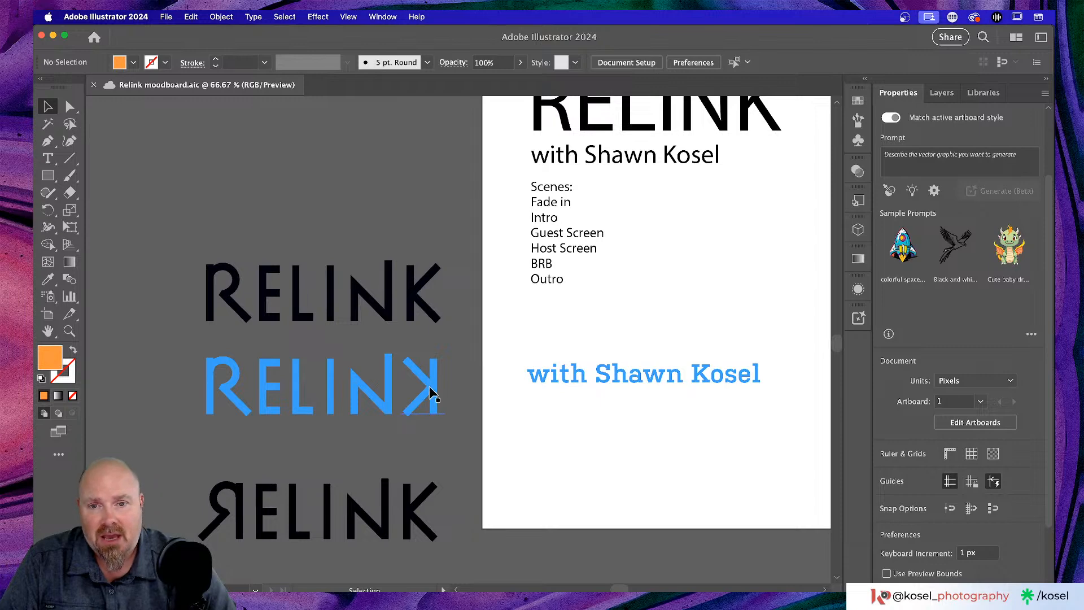
- Pan around the canvas and zoom out to 25% to see the moodboard and neighbouring logos
scroll(429, 389, "right", 11)
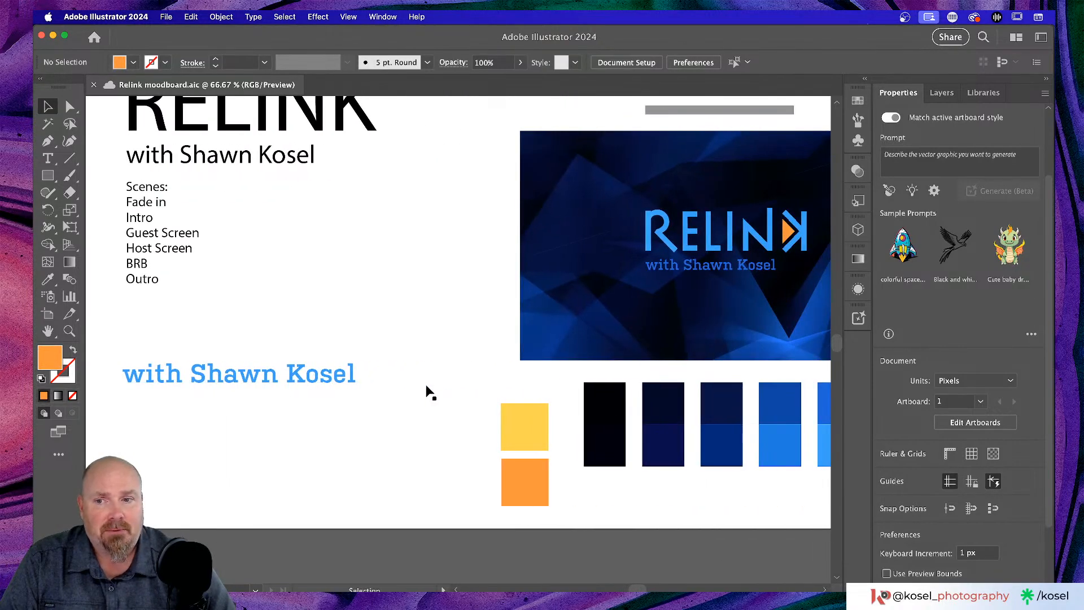
scroll(429, 393, "right", 4)
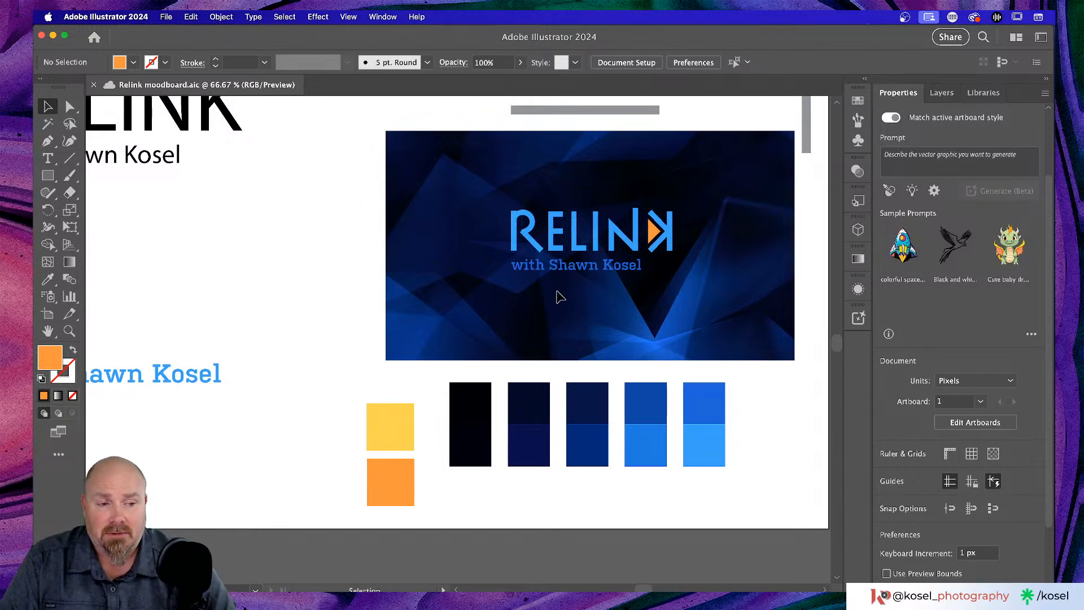
scroll(554, 297, "up", 3)
scroll(452, 297, "right", 1)
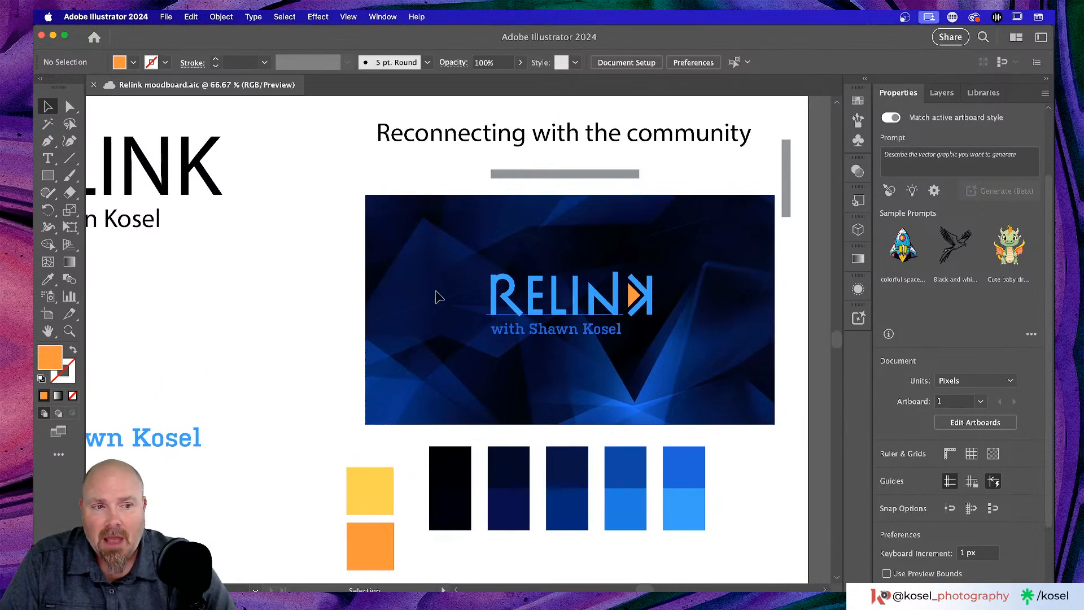
scroll(375, 291, "left", 5)
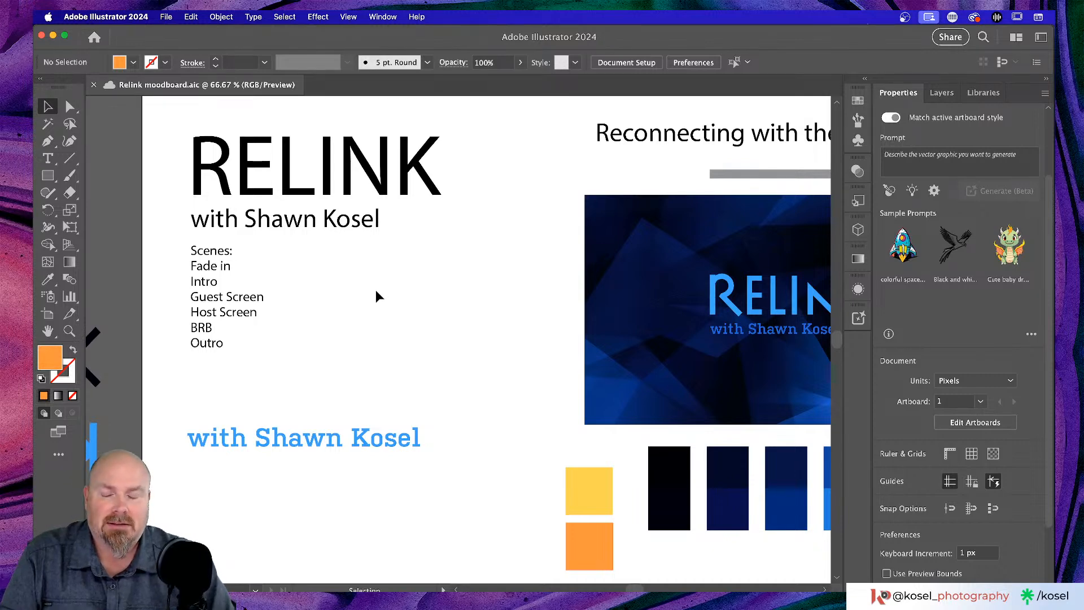
scroll(378, 291, "left", 5)
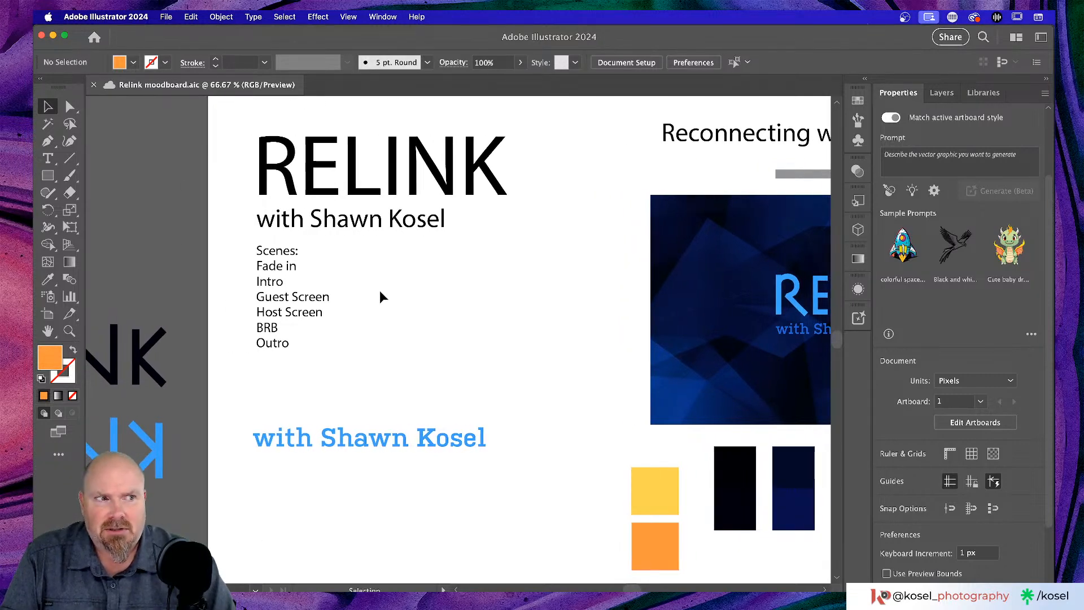
scroll(380, 290, "left", 5)
scroll(380, 290, "up", 3)
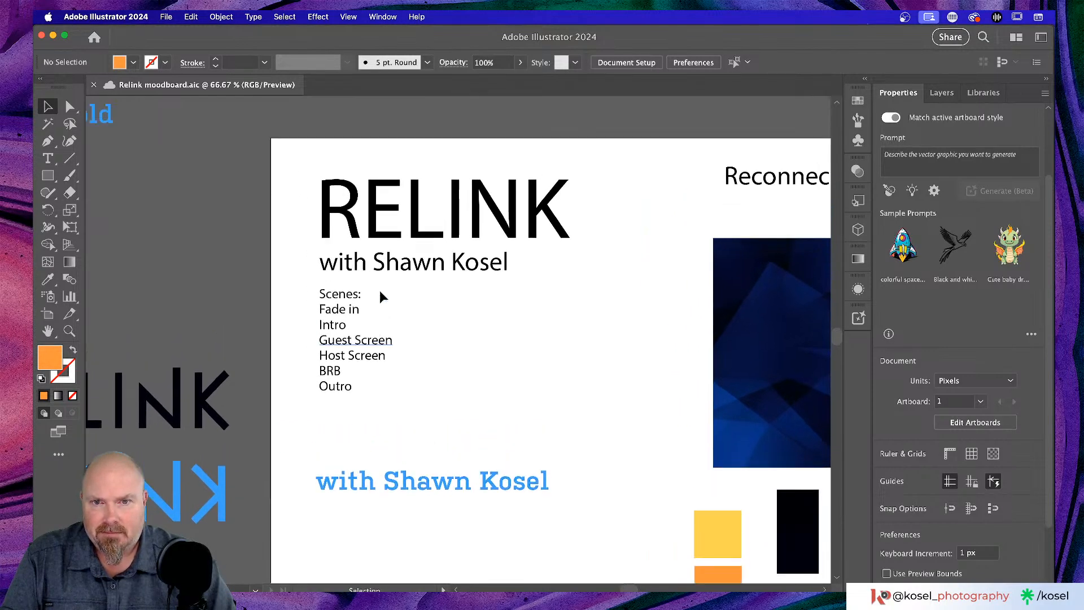
scroll(379, 291, "right", 10)
scroll(379, 290, "up", 5)
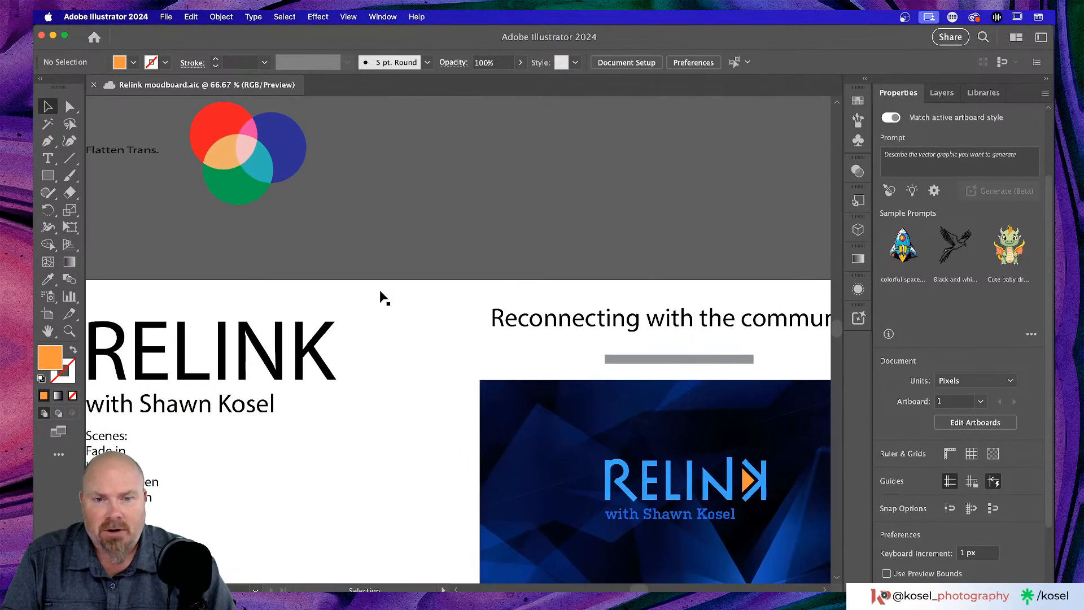
scroll(380, 289, "right", 4)
scroll(380, 290, "down", 3)
scroll(379, 290, "right", 2)
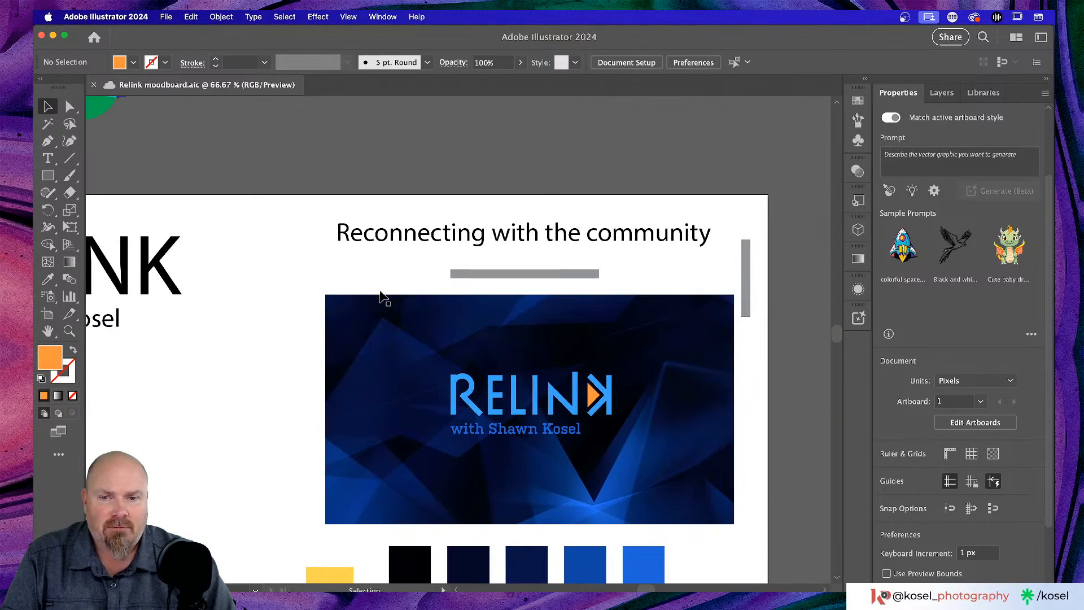
scroll(384, 297, "down", 4)
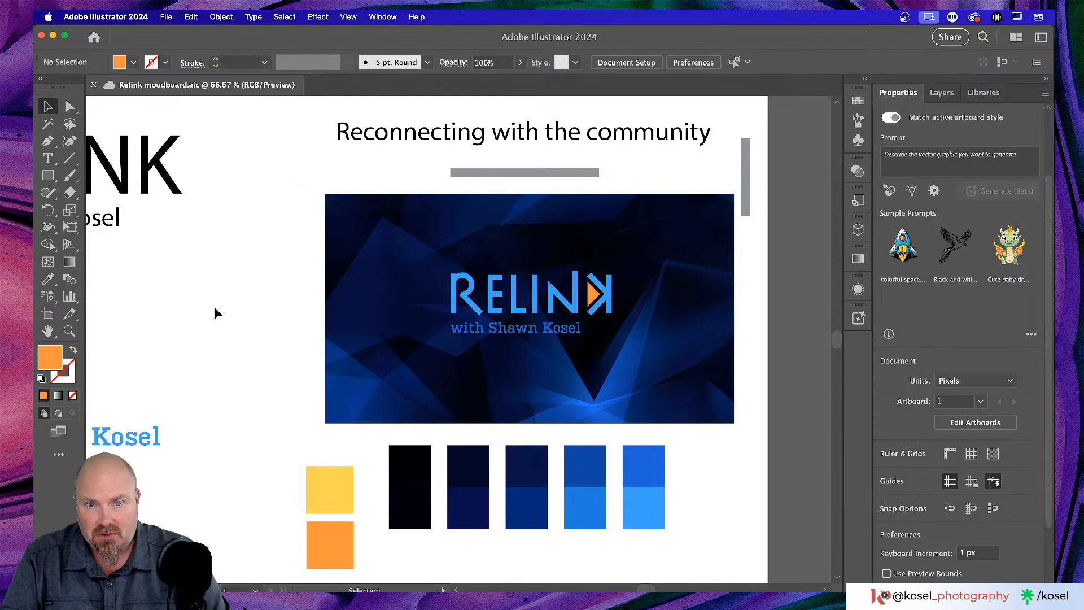
scroll(246, 292, "down", 3)
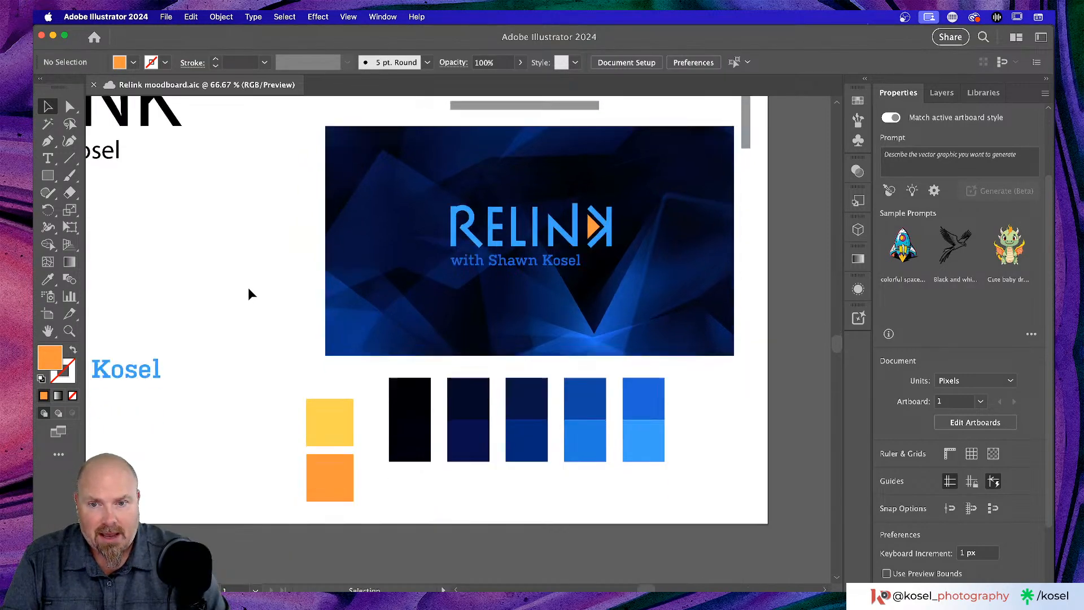
scroll(251, 290, "up", 5)
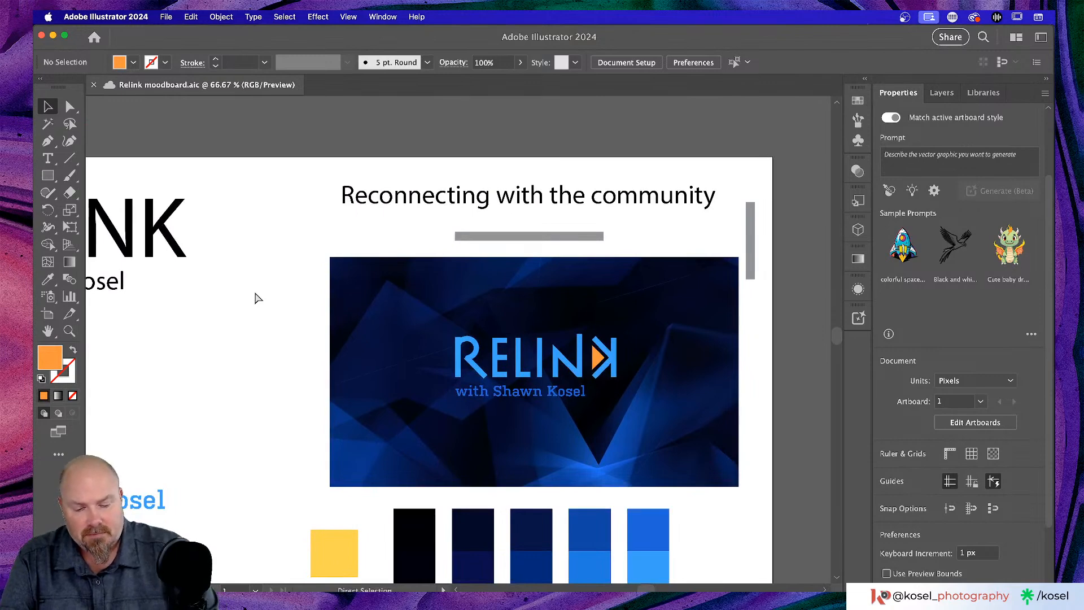
key("super+minus")
key("super+minus")
key("super+minus")
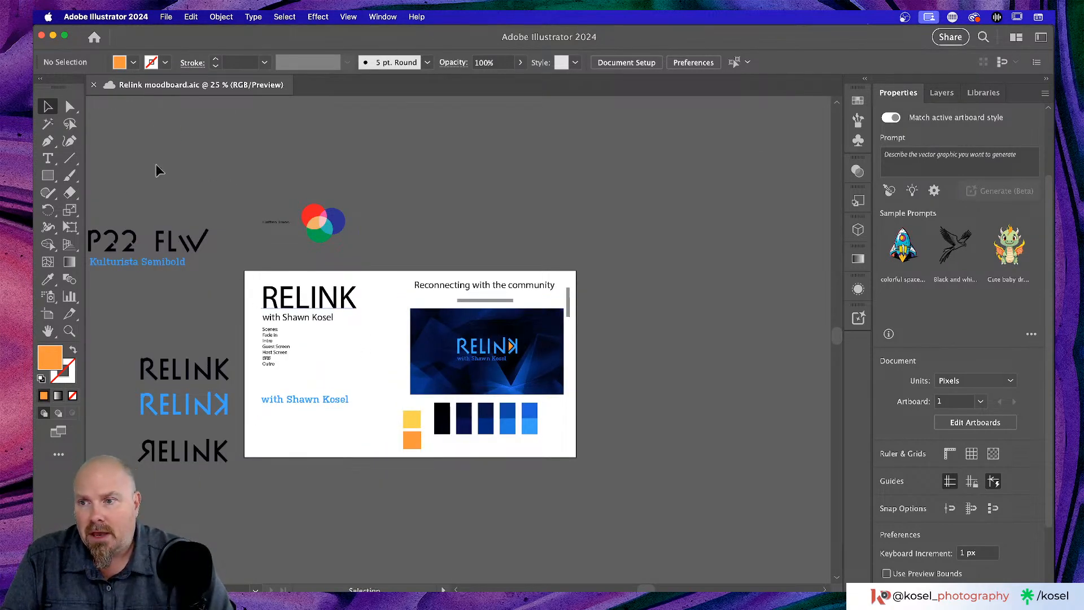
- Duplicate Artboard 1 into a new artboard placed to its right
left_click(48, 316)
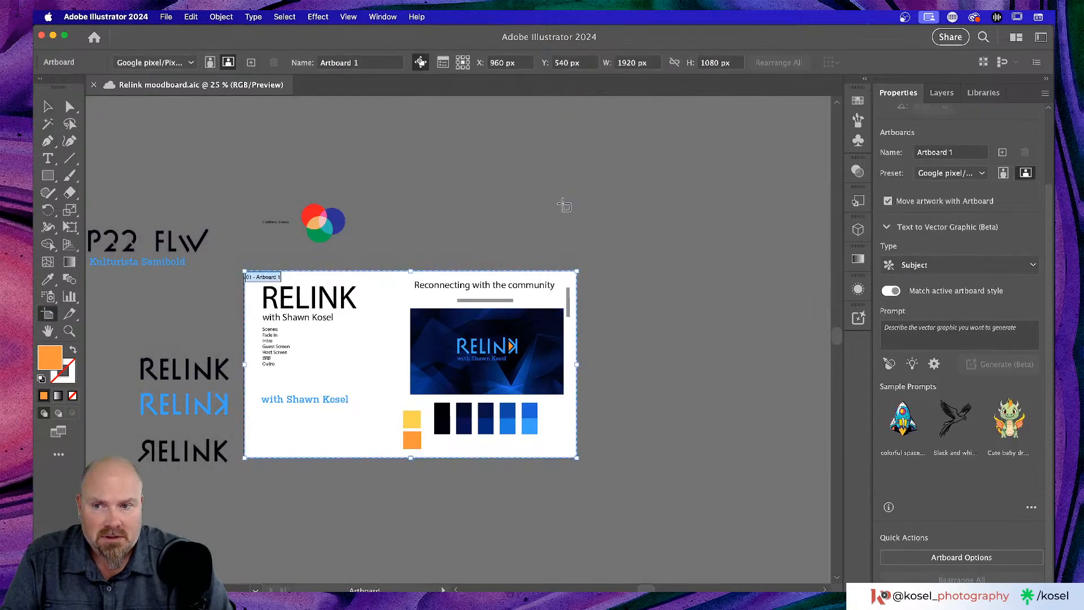
scroll(364, 322, "right", 2)
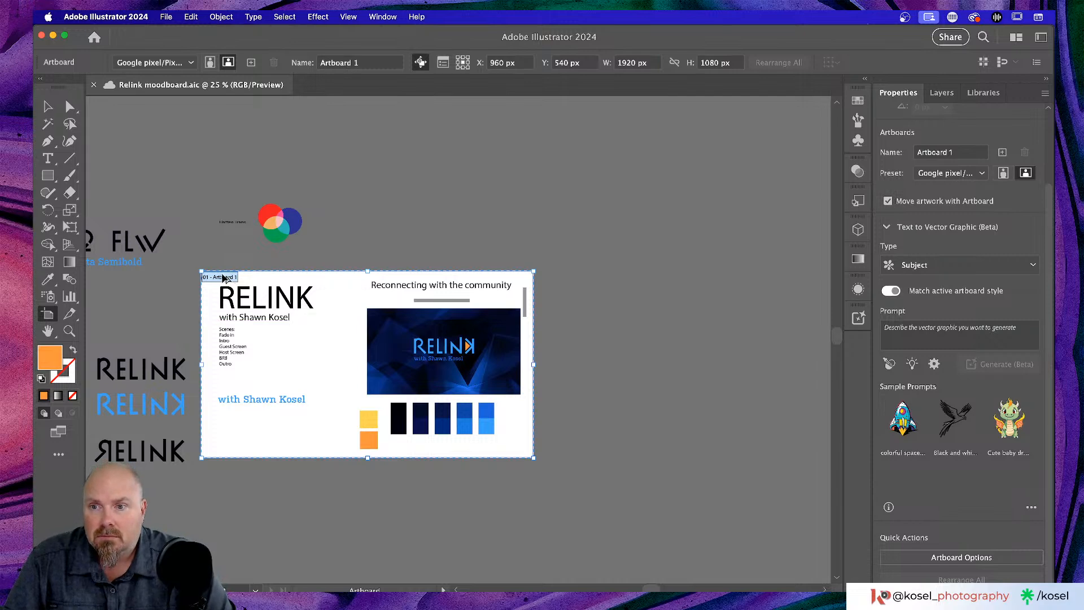
left_click_drag(223, 279, 585, 282)
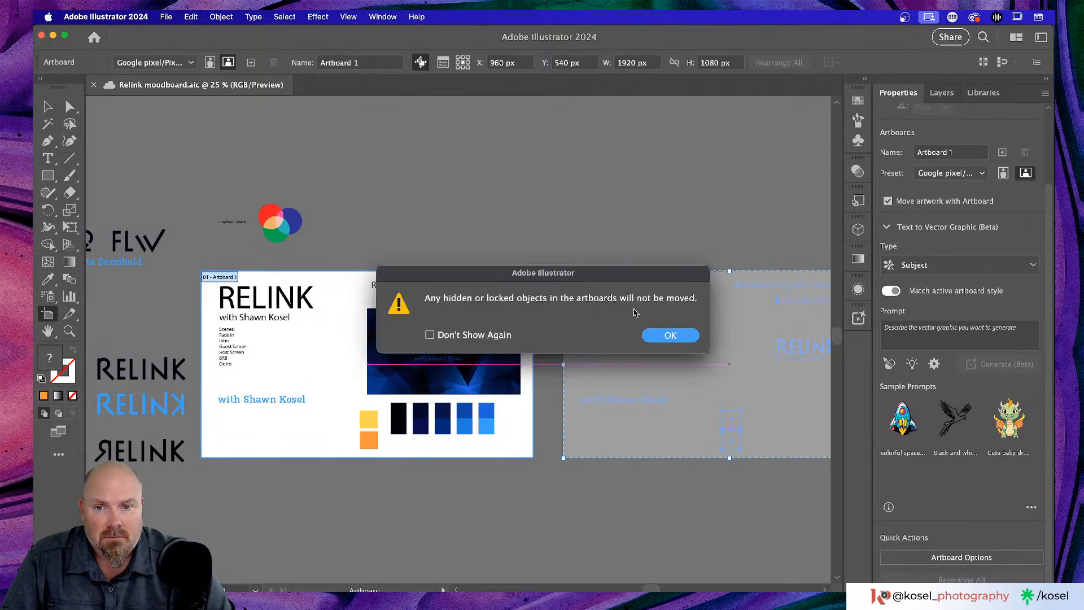
left_click(671, 334)
scroll(666, 333, "right", 5)
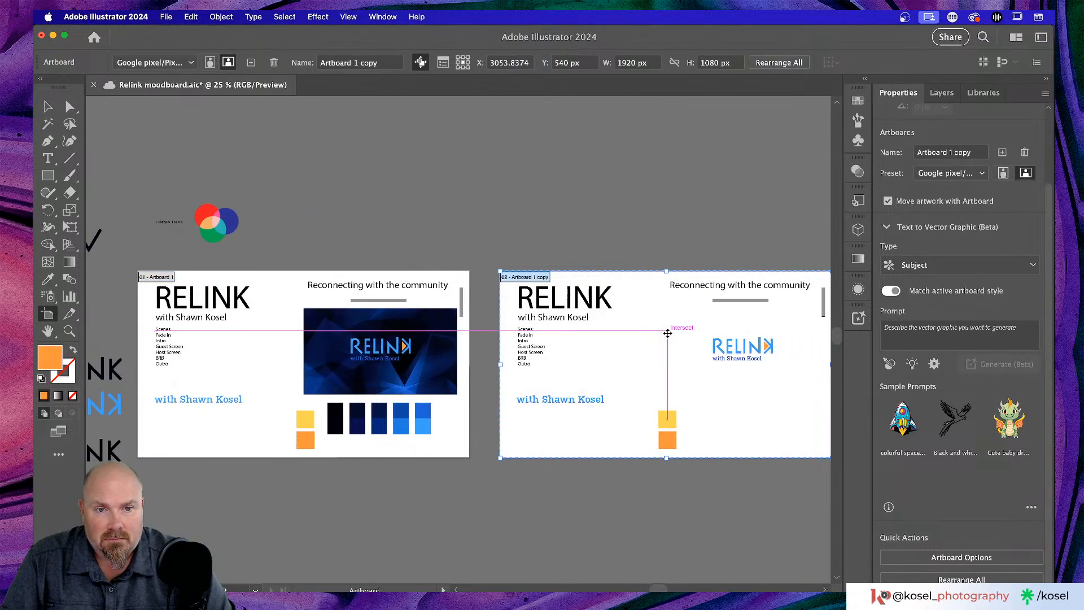
scroll(660, 336, "right", 2)
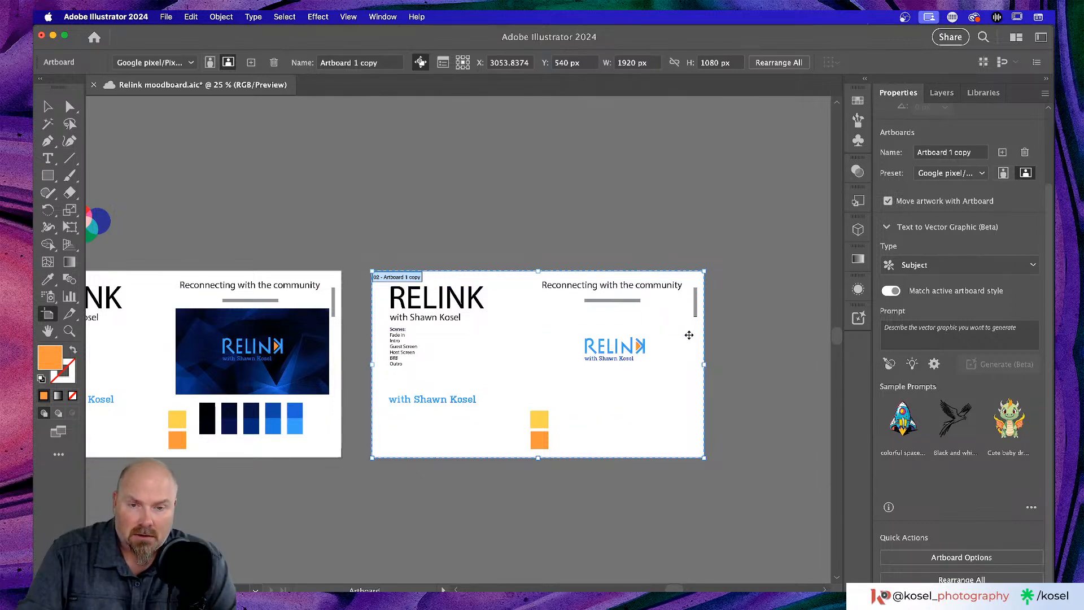
- Delete the 'Reconnecting with the community' heading and the Scenes list from the artboard copy
key("v")
left_click(625, 285)
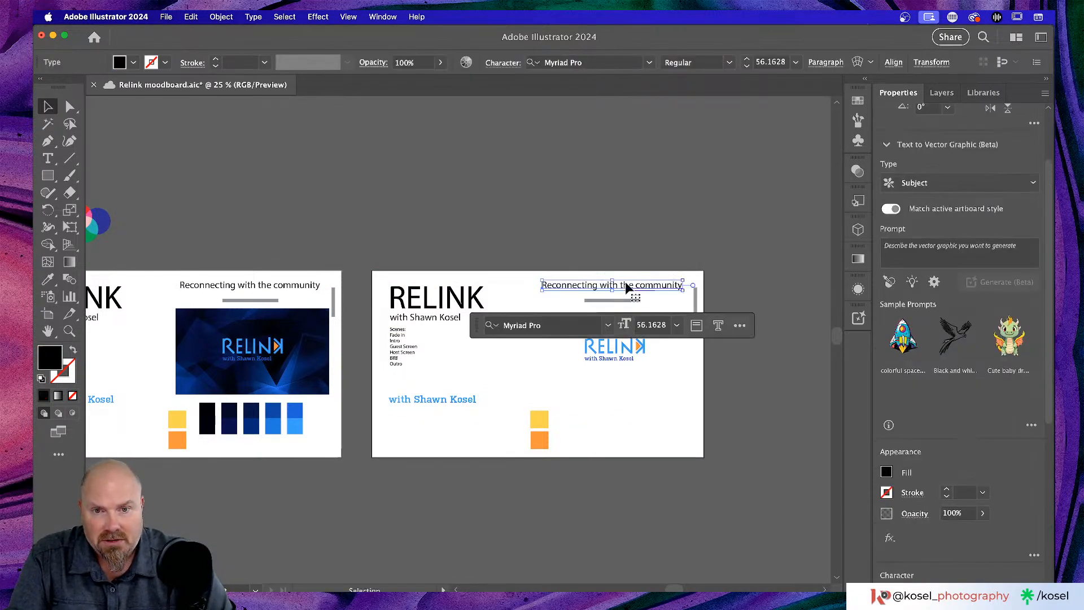
key("Delete")
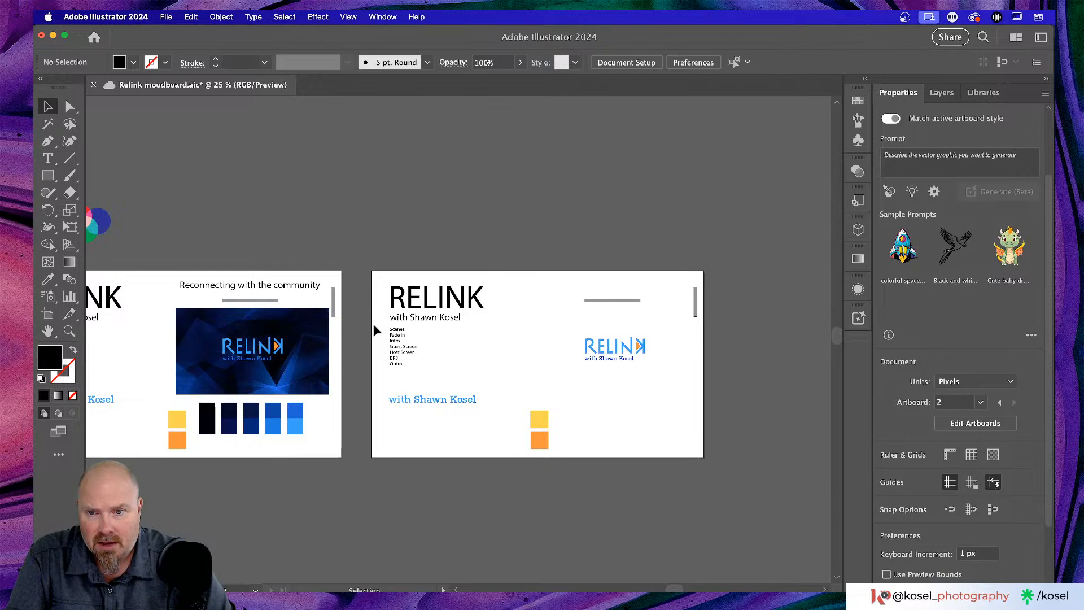
left_click_drag(377, 322, 429, 375)
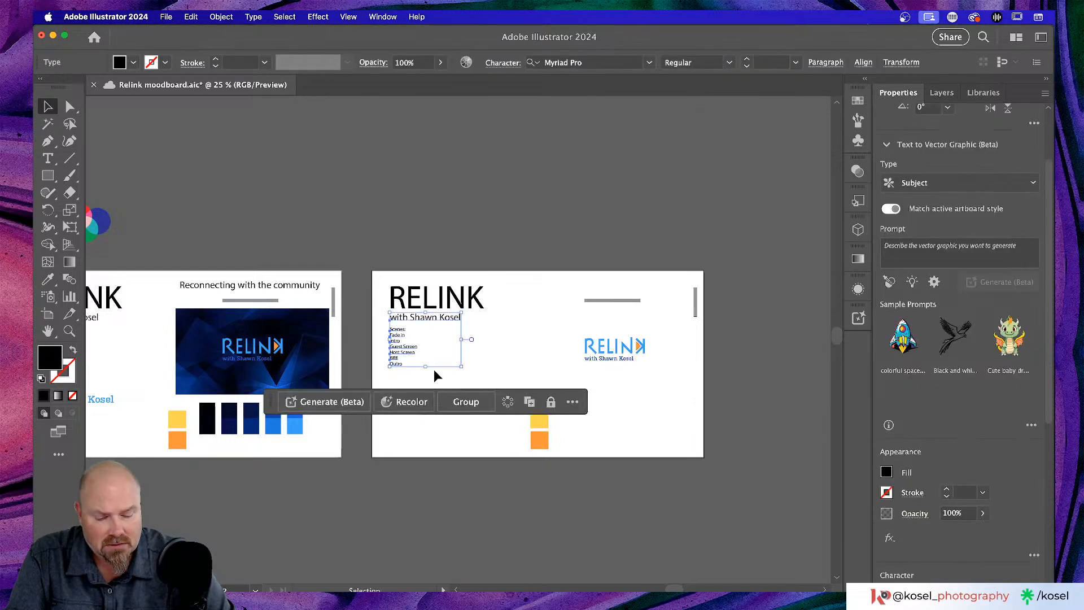
left_click(496, 347)
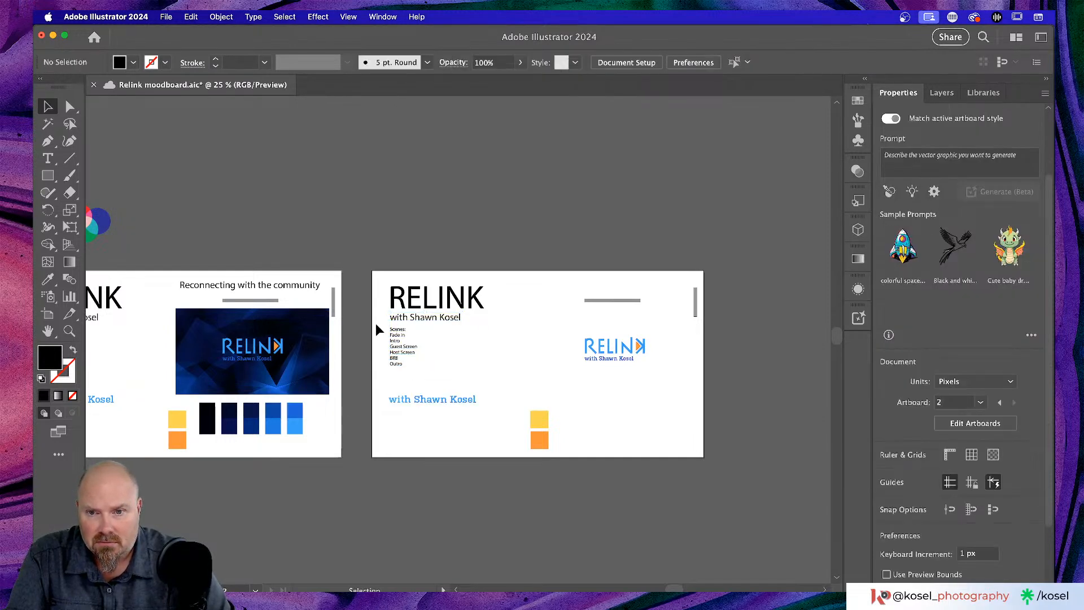
left_click_drag(410, 374, 421, 378)
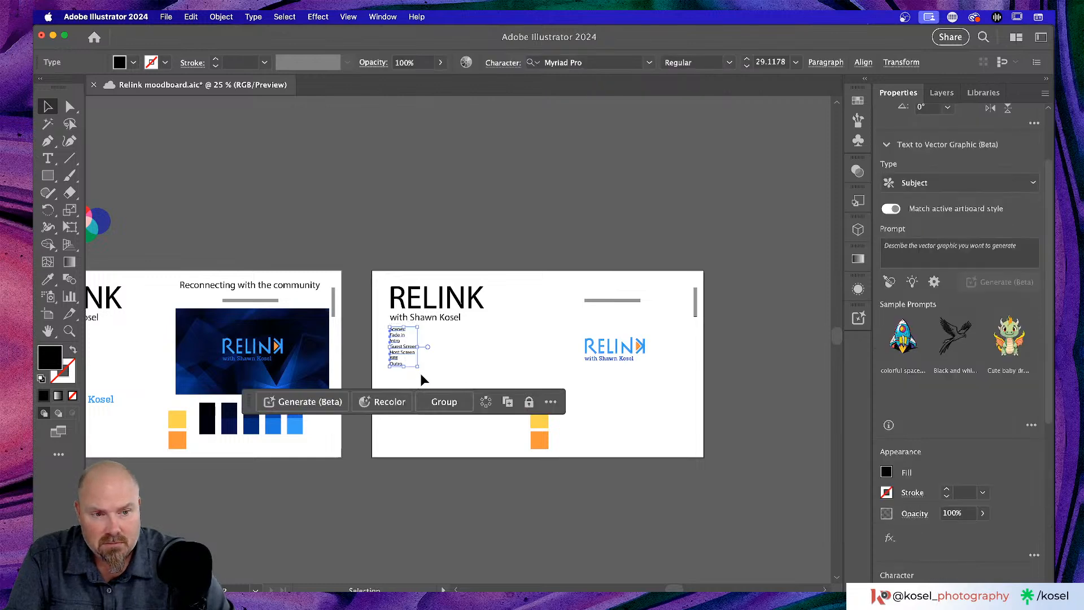
key("Delete")
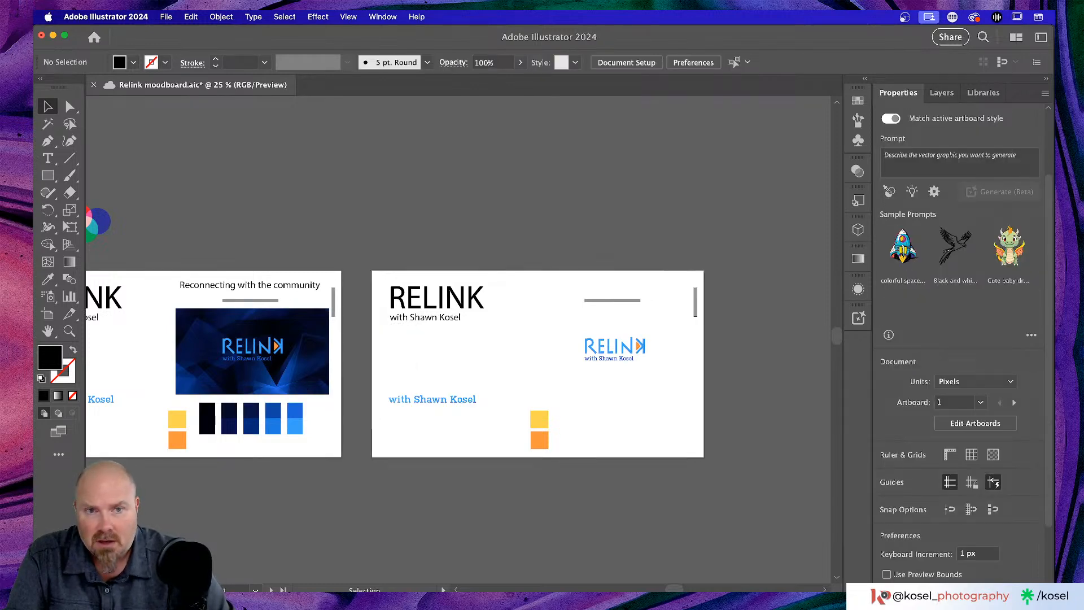
left_click(942, 93)
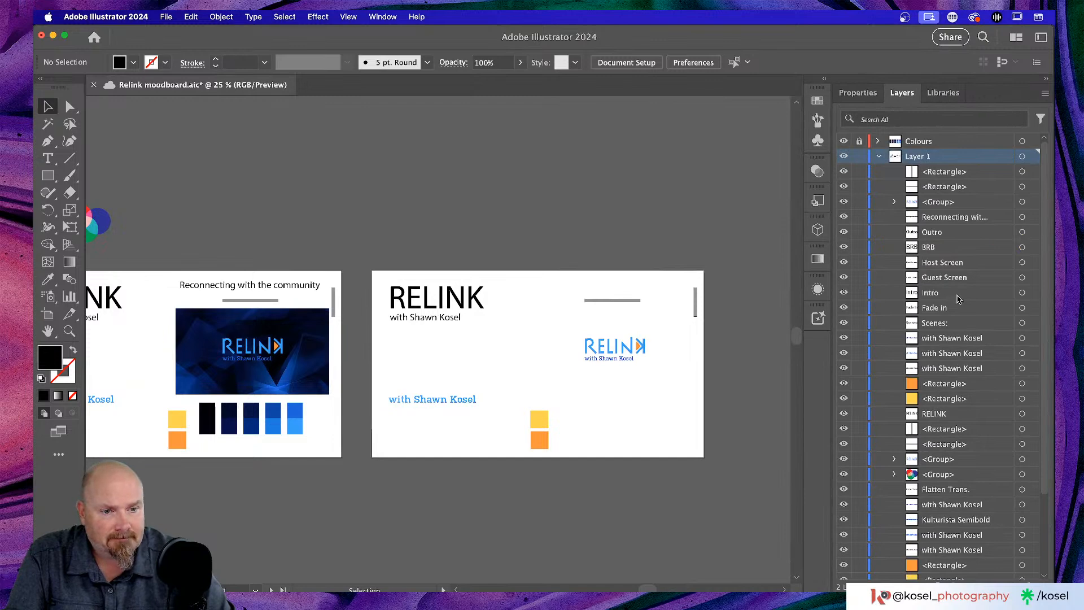
scroll(957, 299, "down", 3)
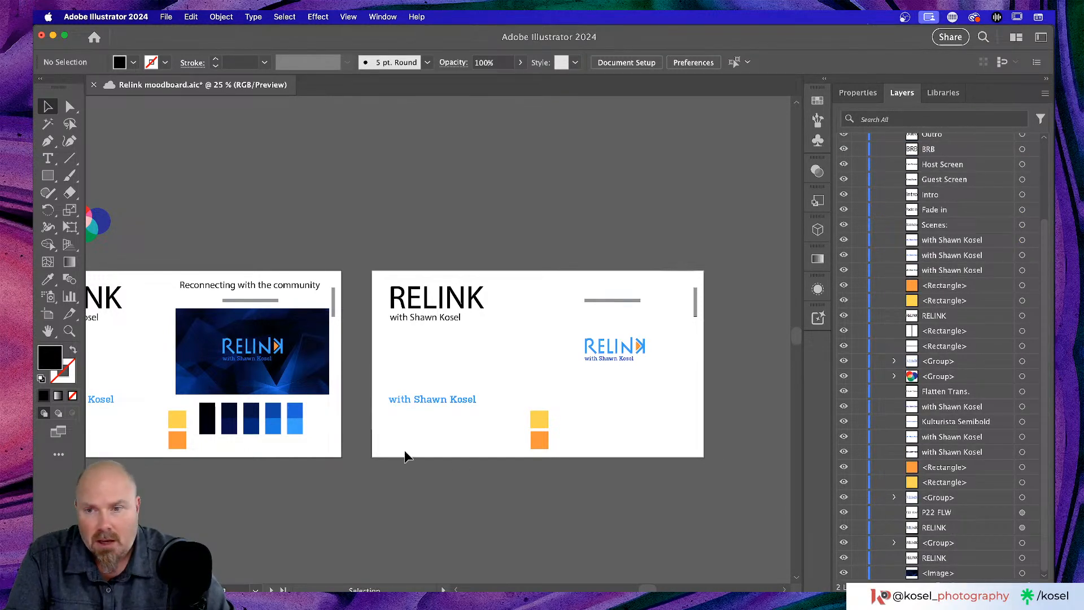
left_click(325, 379)
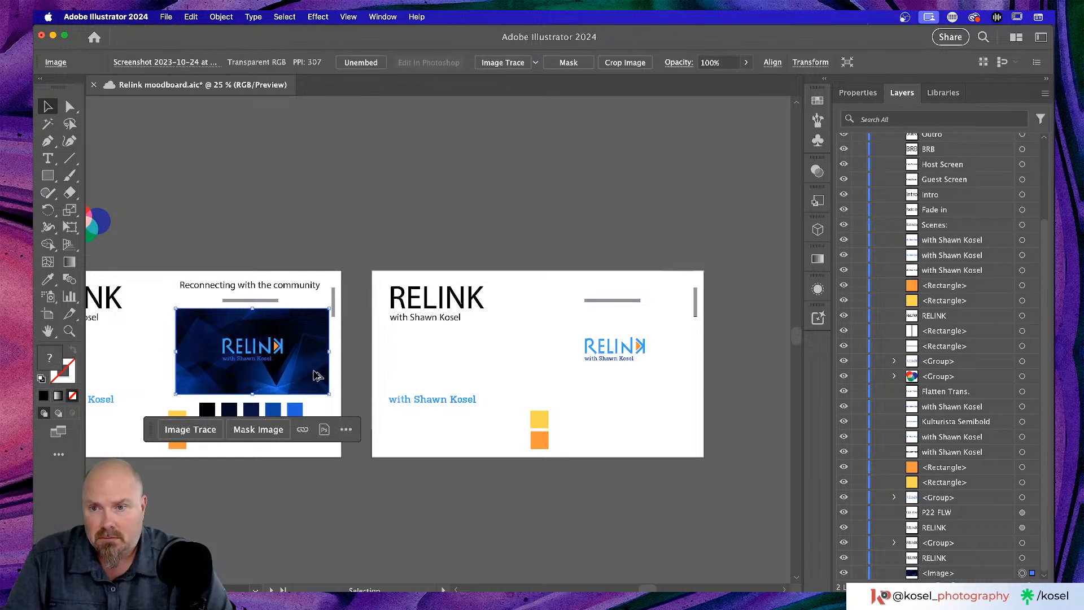
- Option-drag a copy of the blue RELINK image onto the second artboard, right of the title
left_click_drag(322, 380, 675, 372)
left_click(476, 354)
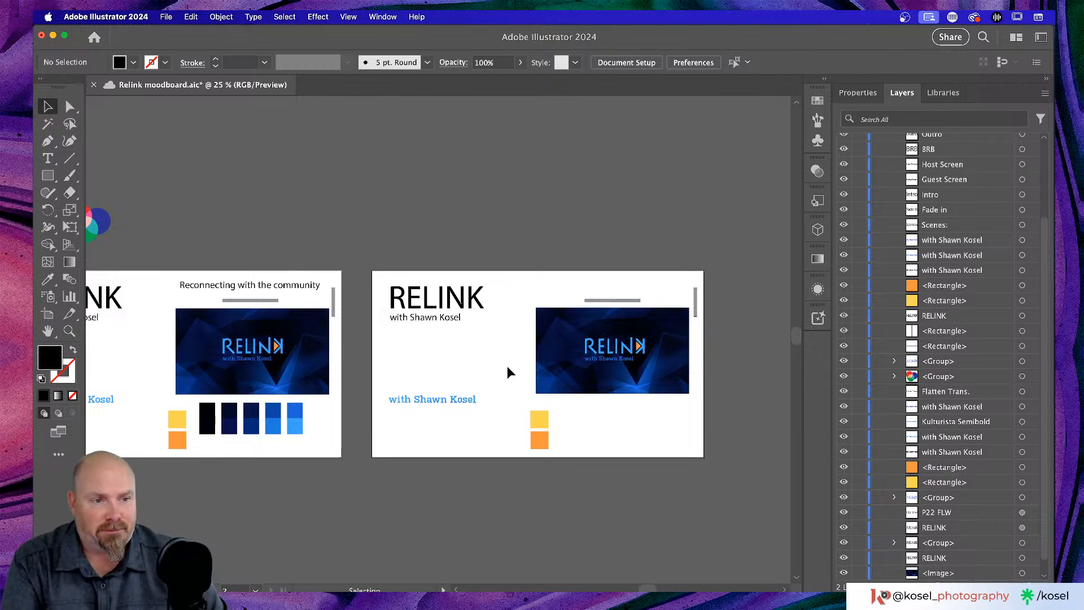
scroll(507, 372, "right", 2)
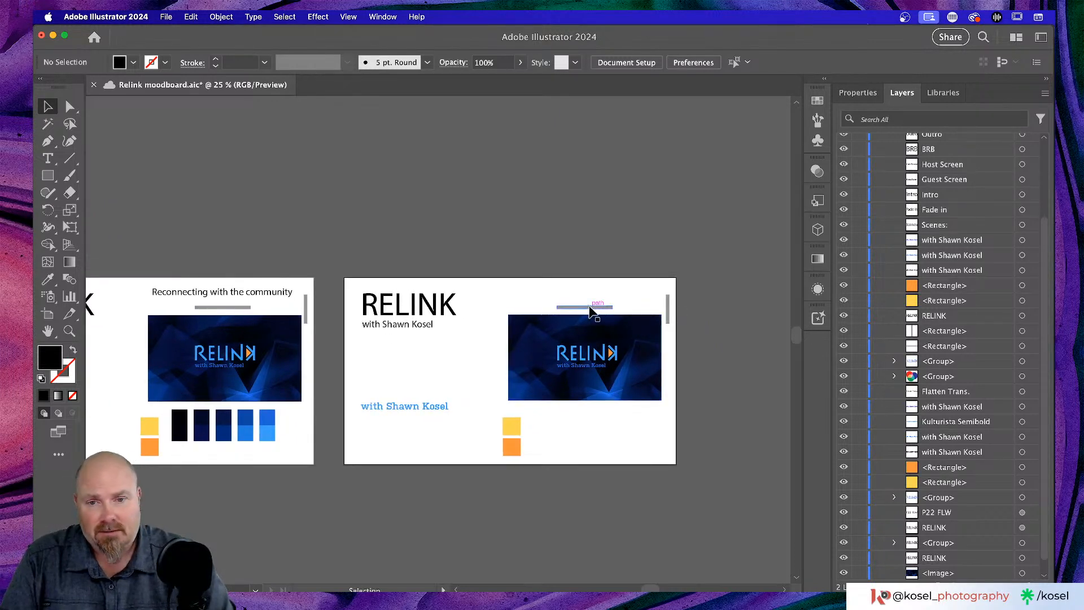
left_click(873, 92)
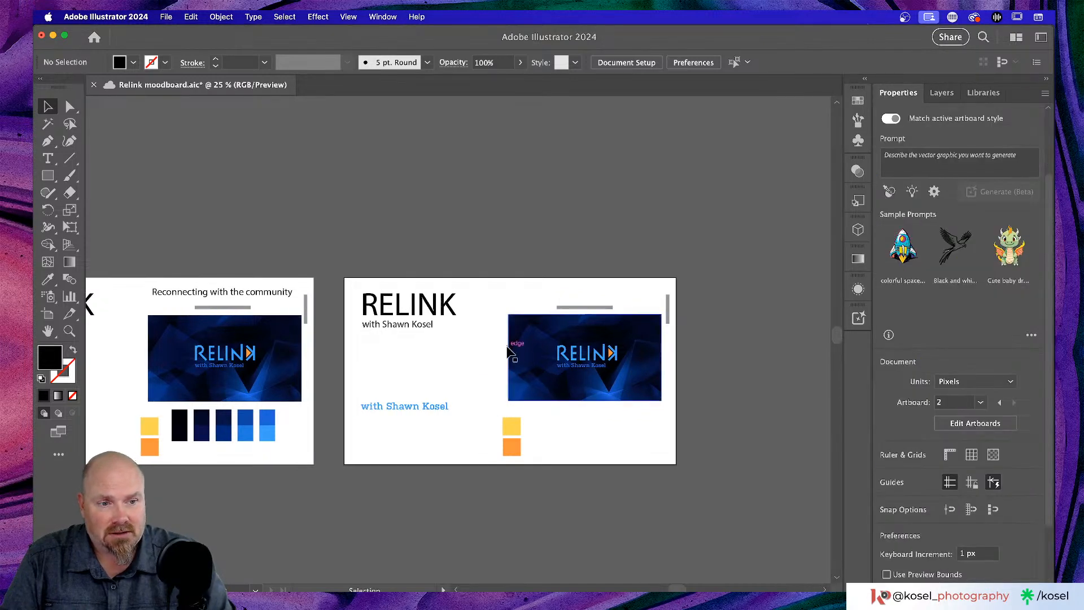
key("super+equal")
key("super+equal")
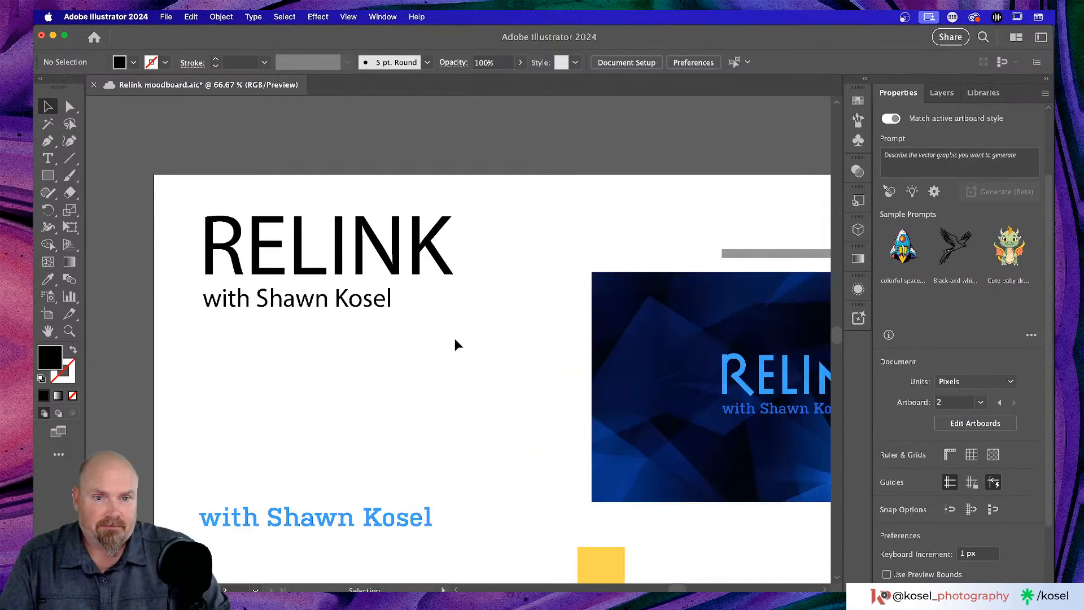
- Lock the copied blue <Image> in the Layers panel
scroll(419, 349, "down", 8)
scroll(419, 349, "right", 4)
scroll(405, 350, "right", 3)
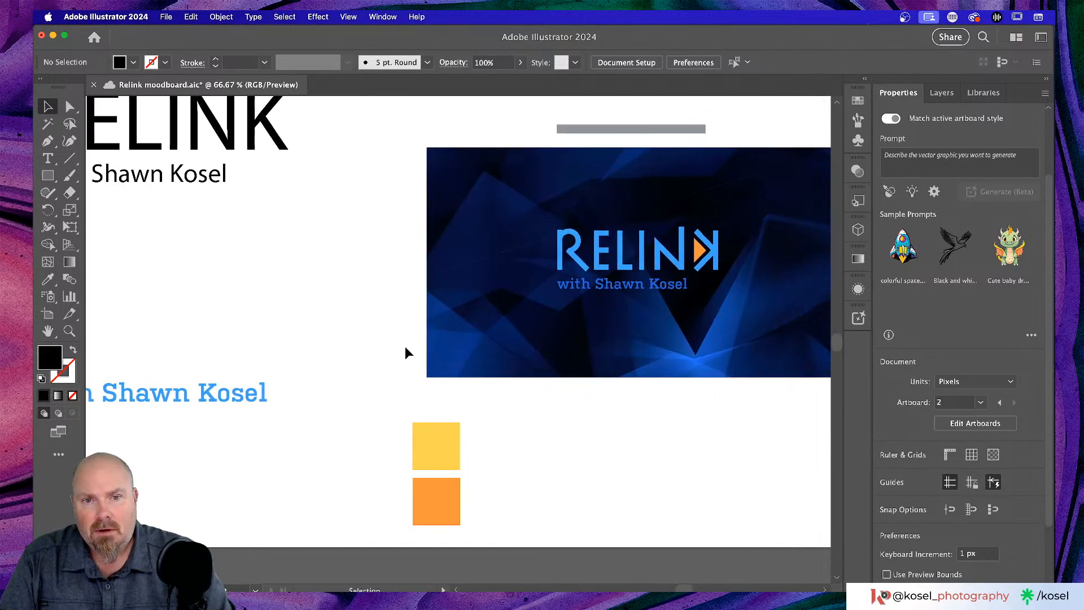
mouse_move(518, 228)
left_mouse_down()
mouse_move(807, 321)
mouse_move(557, 274)
mouse_move(496, 234)
mouse_move(514, 235)
left_mouse_up()
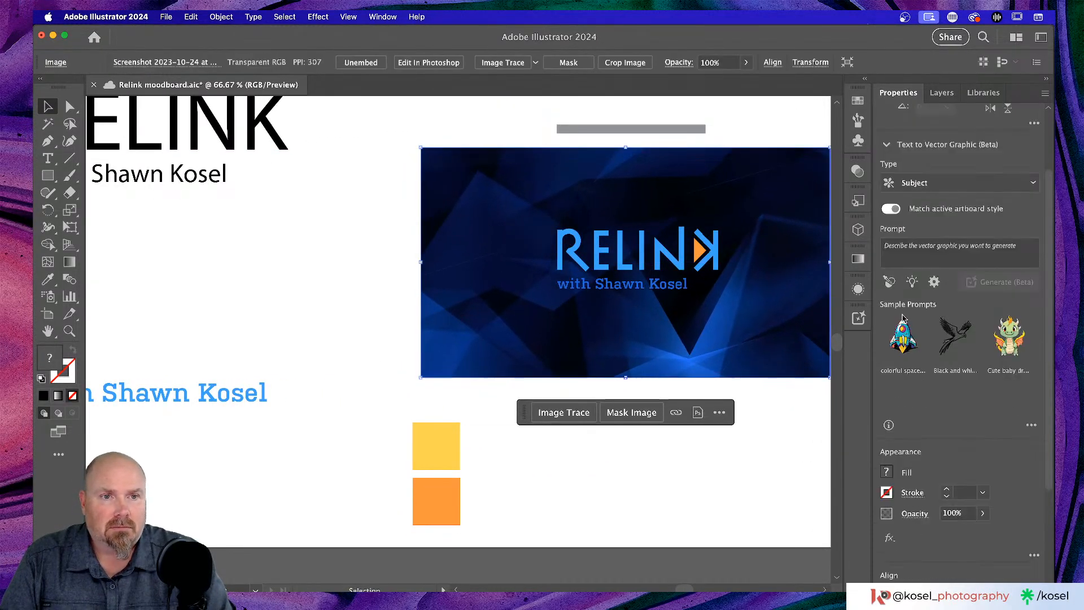
scroll(716, 252, "right", 1)
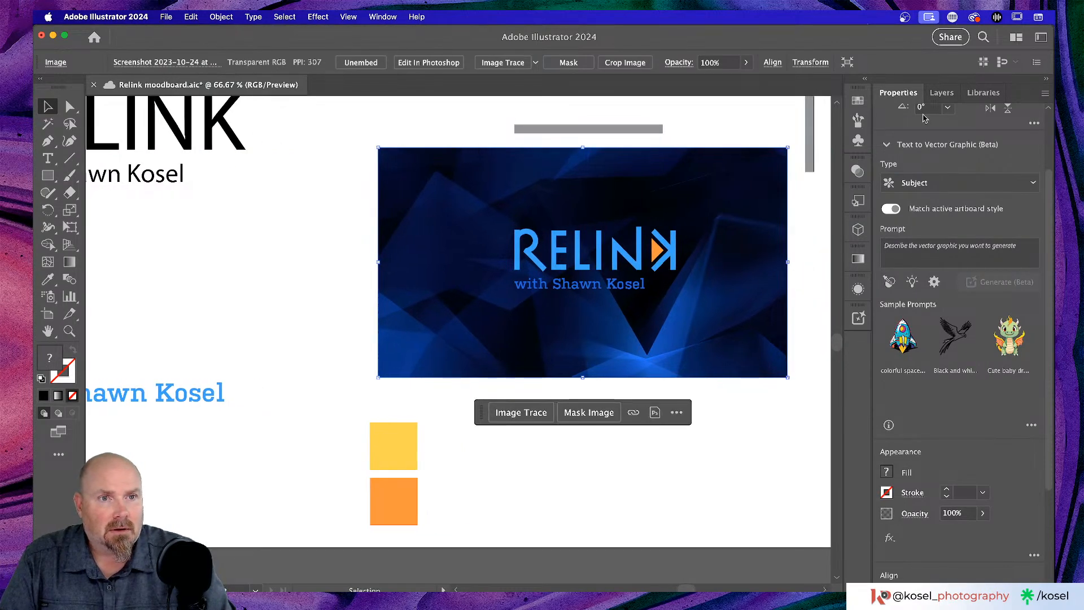
left_click(942, 93)
scroll(982, 332, "down", 4)
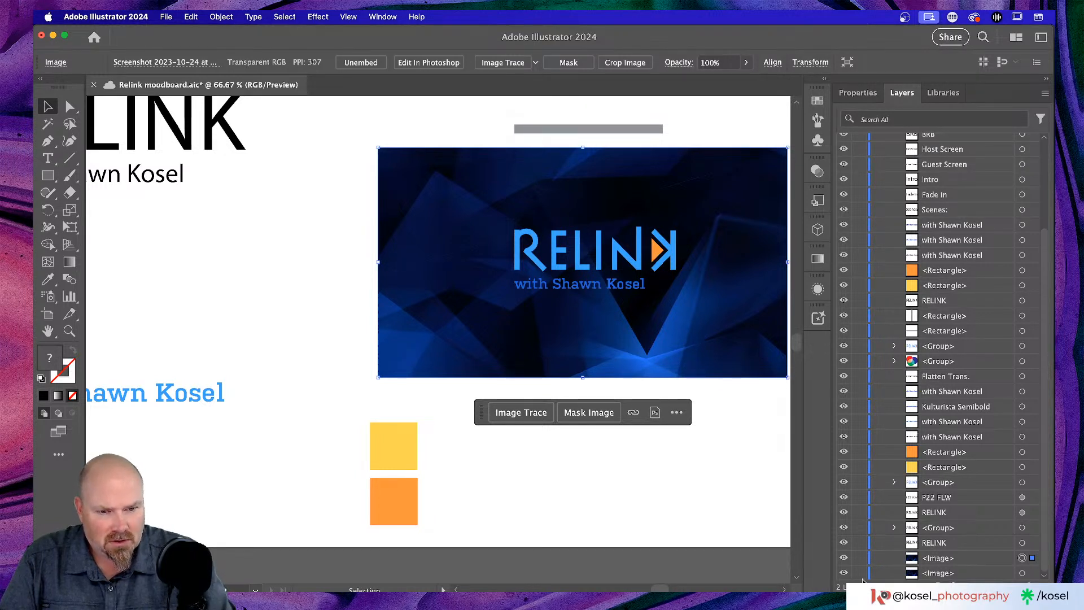
left_click(858, 559)
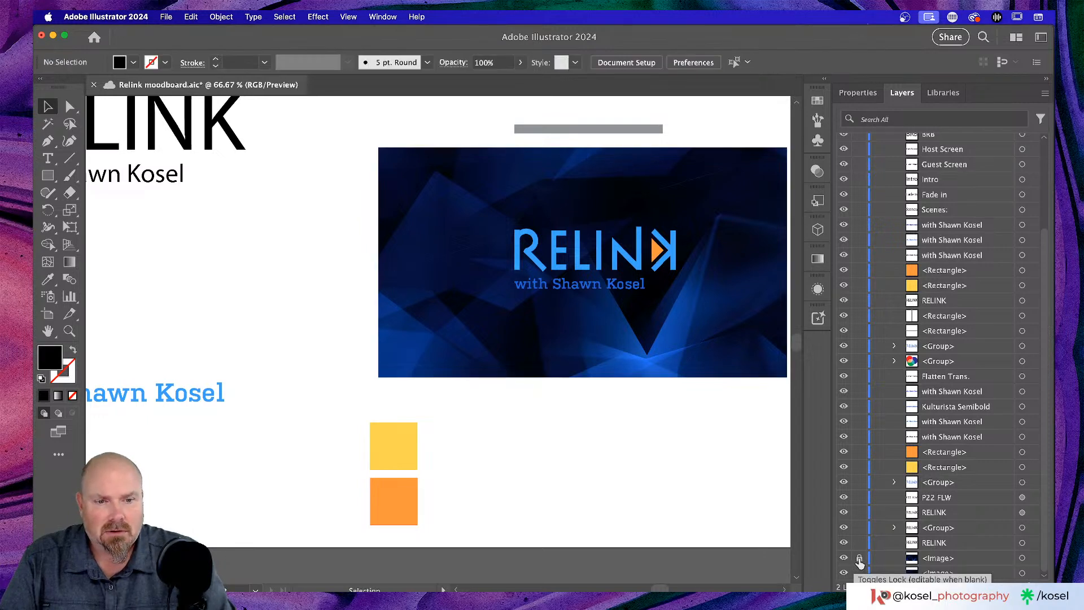
left_click(859, 559)
left_click(859, 559)
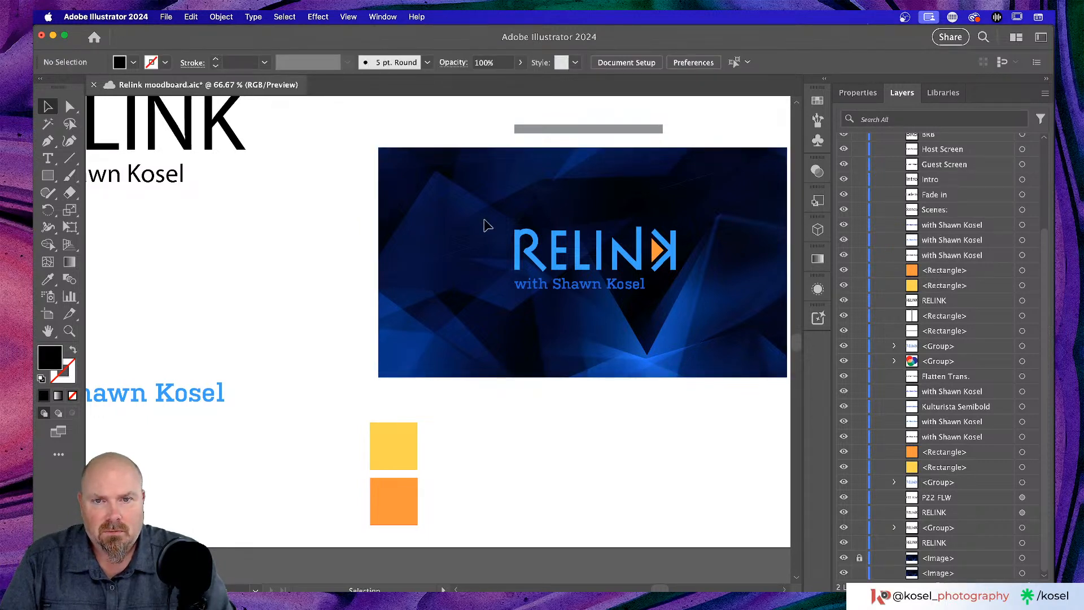
- Move the RELINK logo and tagline left off the blue image, leaving a bare polygon background
left_click_drag(481, 210, 711, 314)
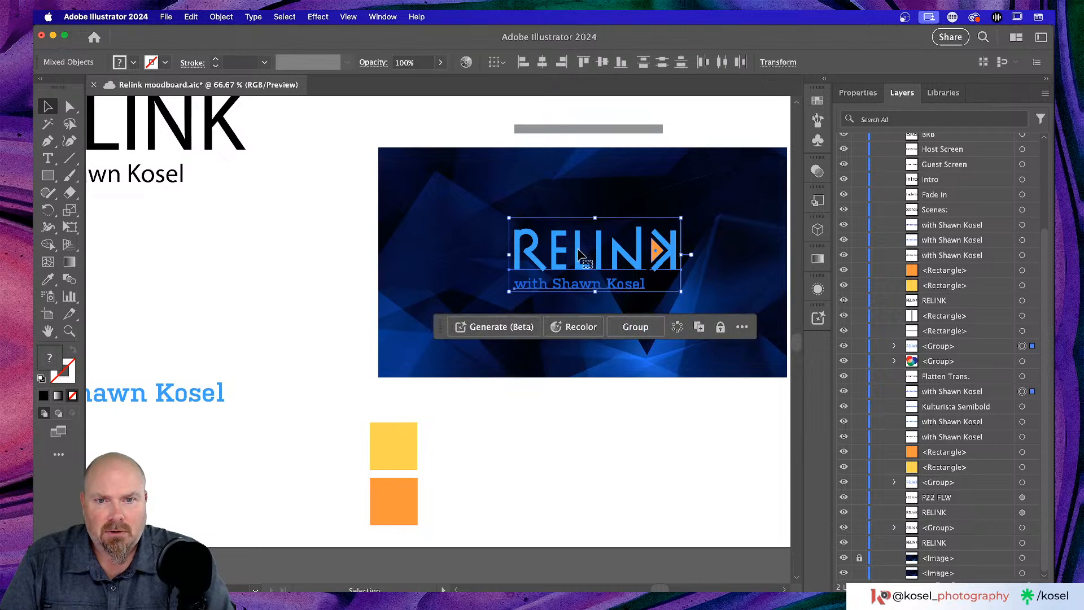
scroll(580, 256, "left", 1)
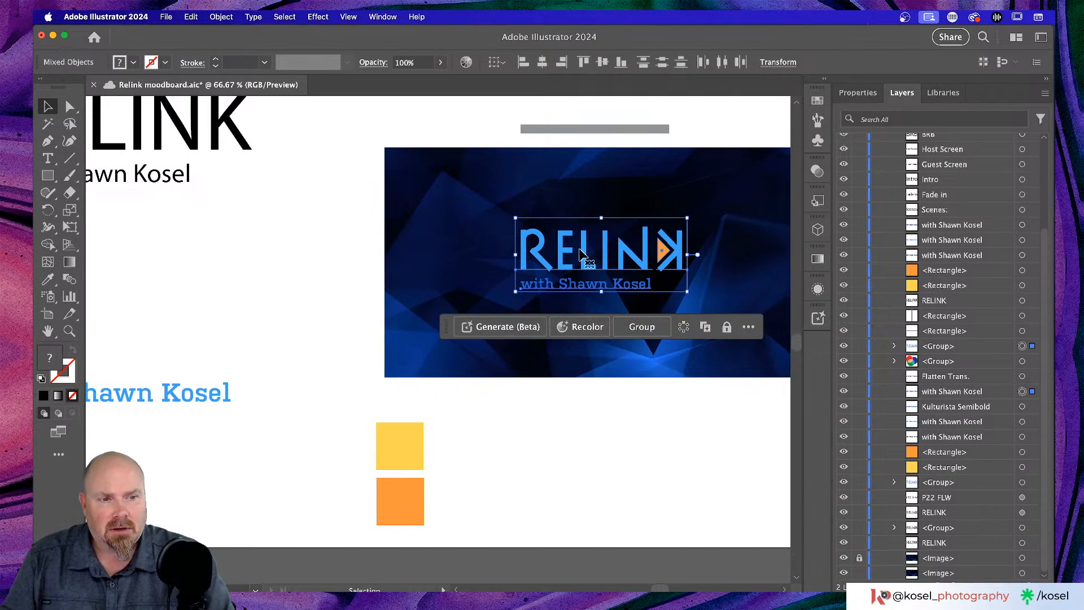
scroll(582, 255, "left", 5)
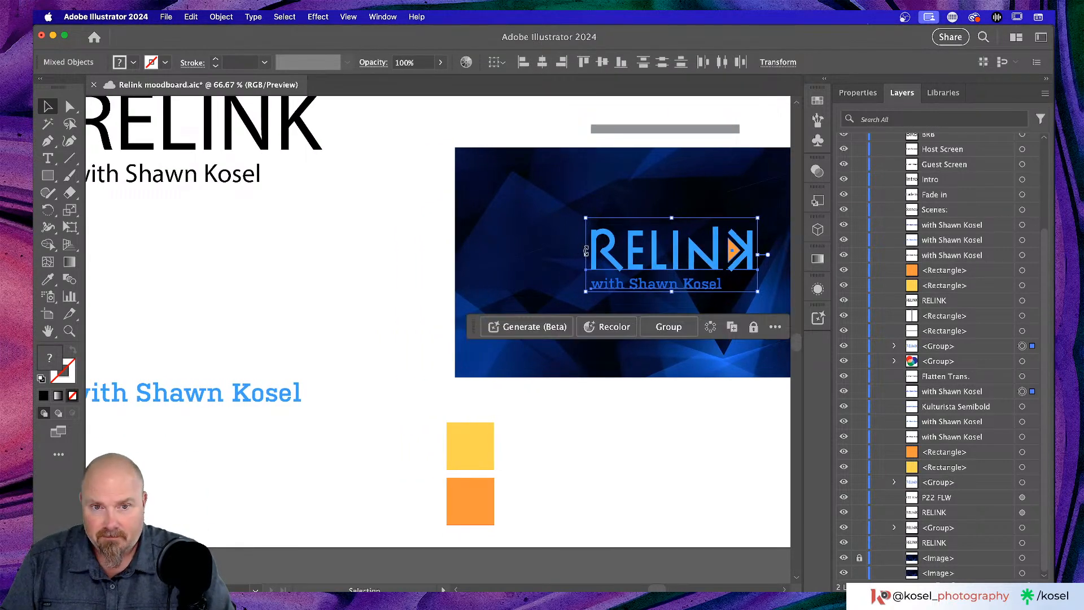
left_click_drag(607, 257, 120, 243)
left_click(441, 375)
scroll(389, 416, "right", 5)
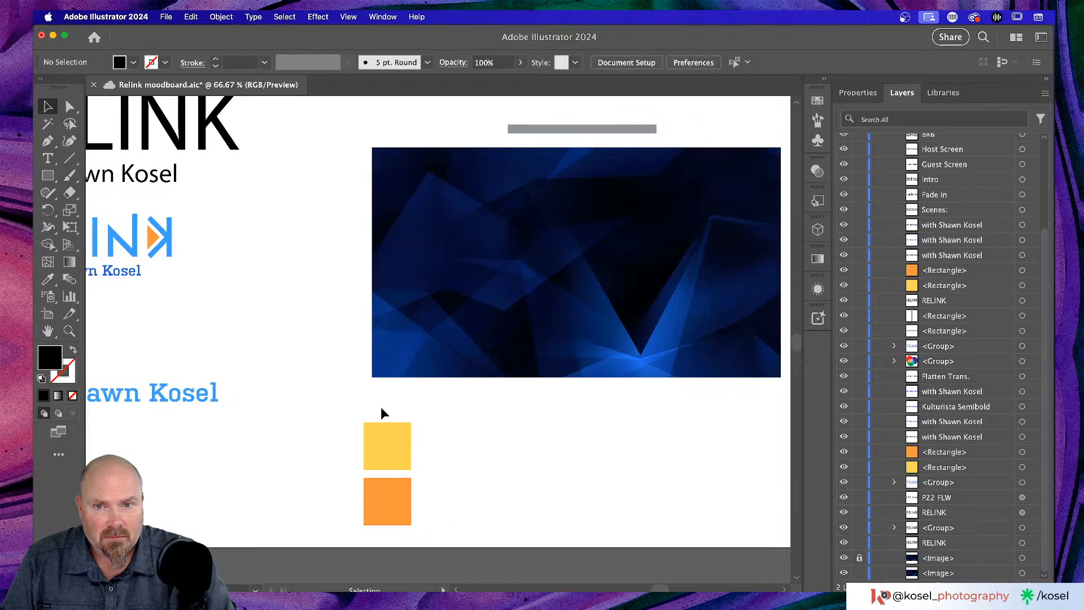
- Copy the orange square onto the blue image and shorten it into a bar at the lower left
left_click(353, 511)
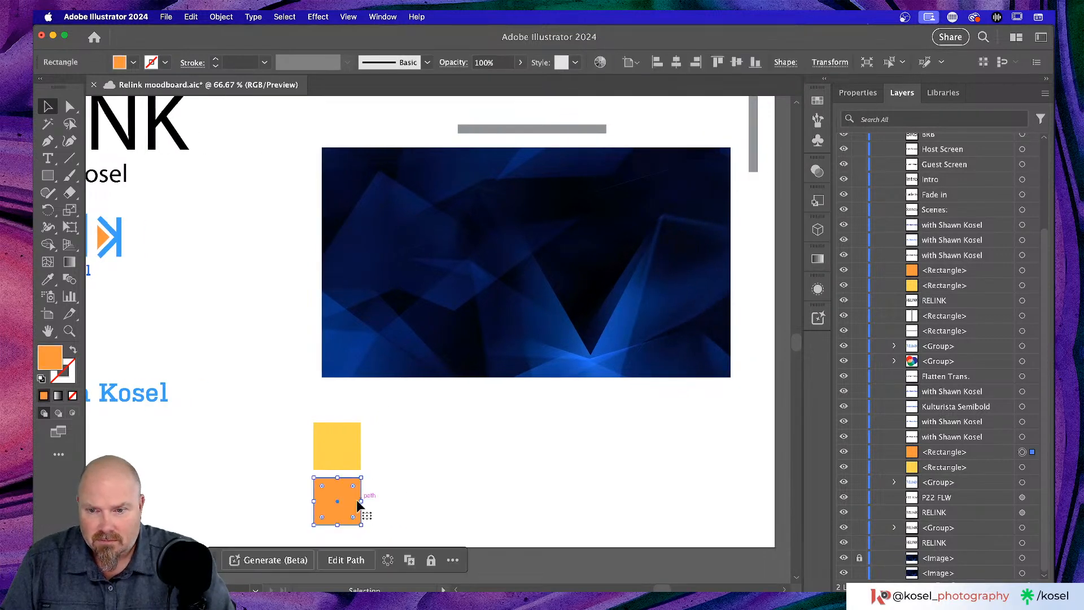
left_click_drag(358, 504, 515, 338)
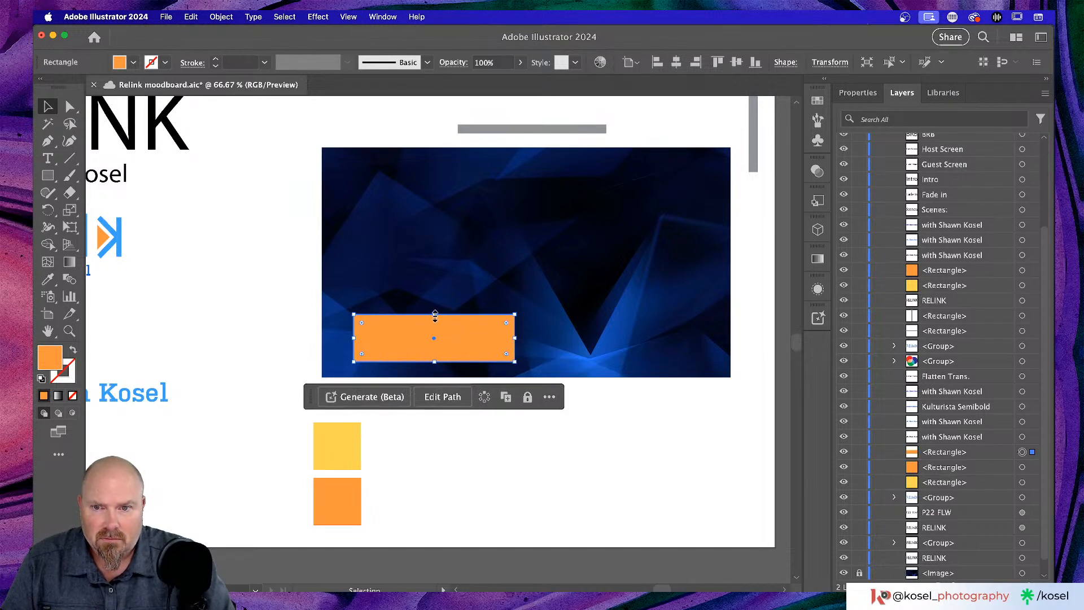
left_click_drag(435, 315, 433, 346)
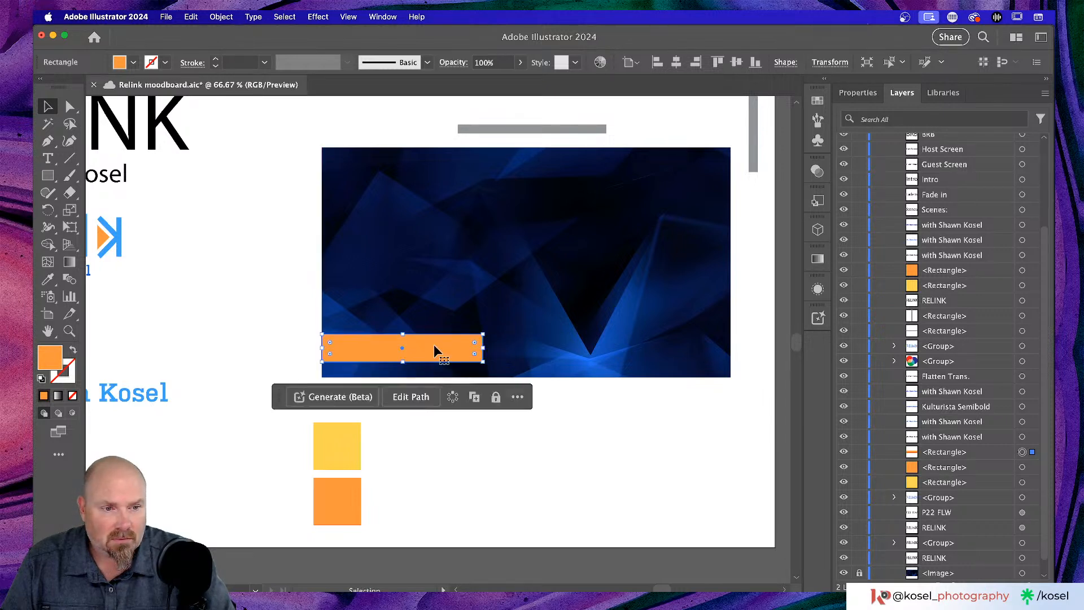
scroll(439, 344, "left", 2)
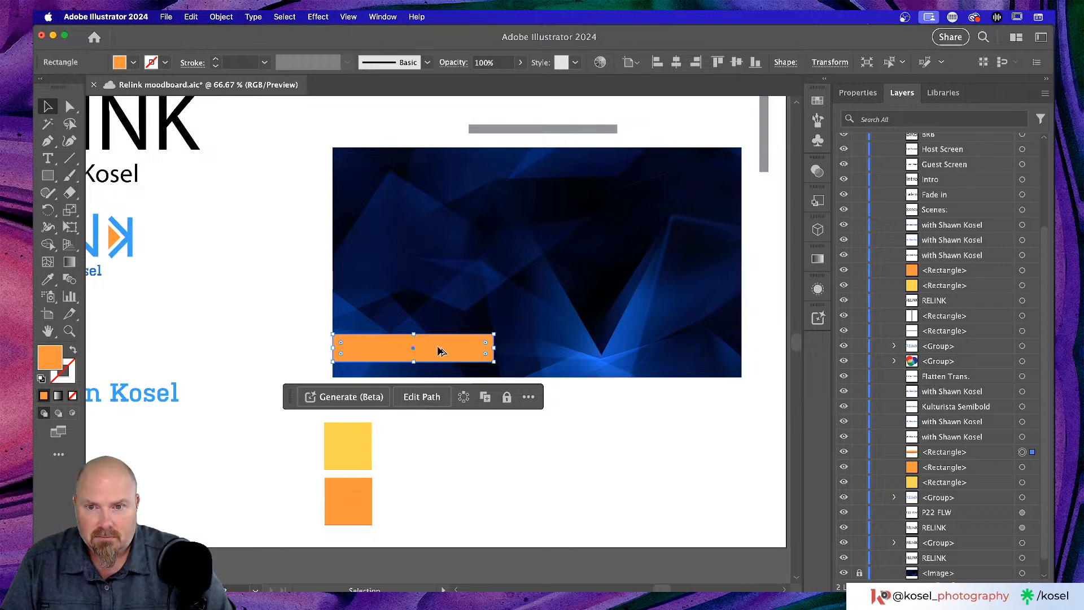
- Duplicate the orange bar to the right end of the blue image's bottom edge
left_click_drag(440, 350, 690, 351)
left_click(270, 341)
scroll(237, 317, "up", 3)
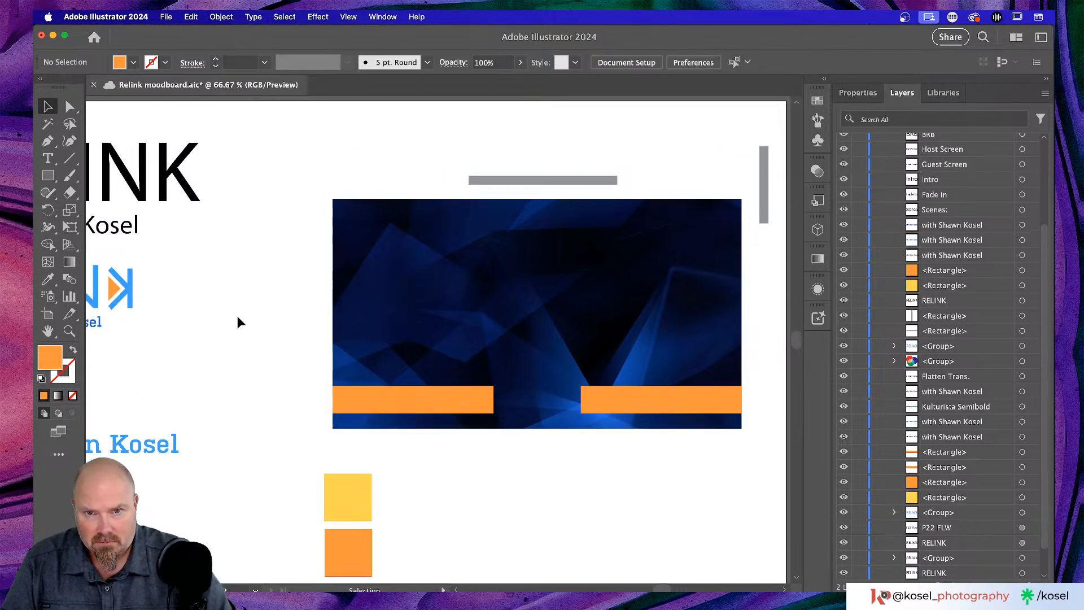
scroll(240, 313, "left", 2)
scroll(239, 312, "left", 2)
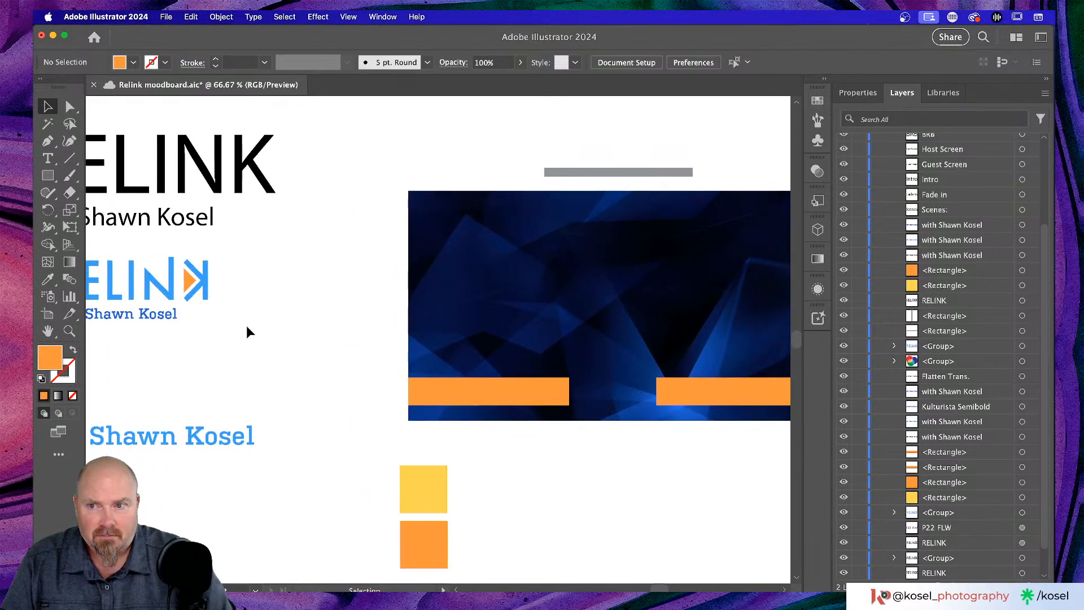
left_click(54, 171)
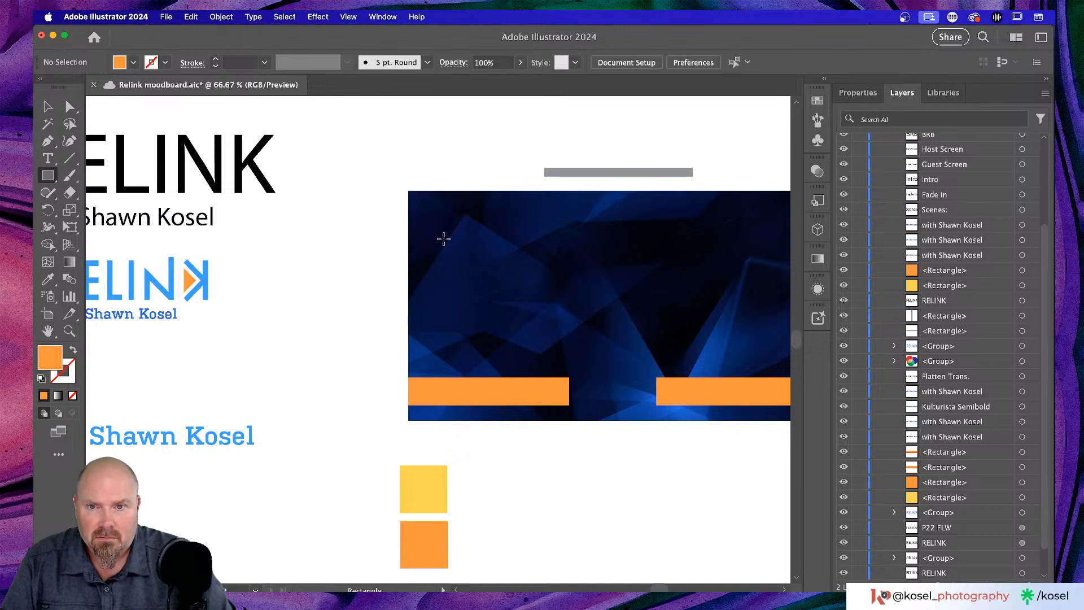
- Draw a 300 px orange square at the upper left and Option-drag a copy to its right
mouse_move(432, 237)
left_mouse_down()
mouse_move(446, 272)
mouse_move(581, 341)
mouse_move(557, 320)
mouse_move(557, 302)
mouse_move(582, 308)
mouse_move(576, 296)
left_mouse_up()
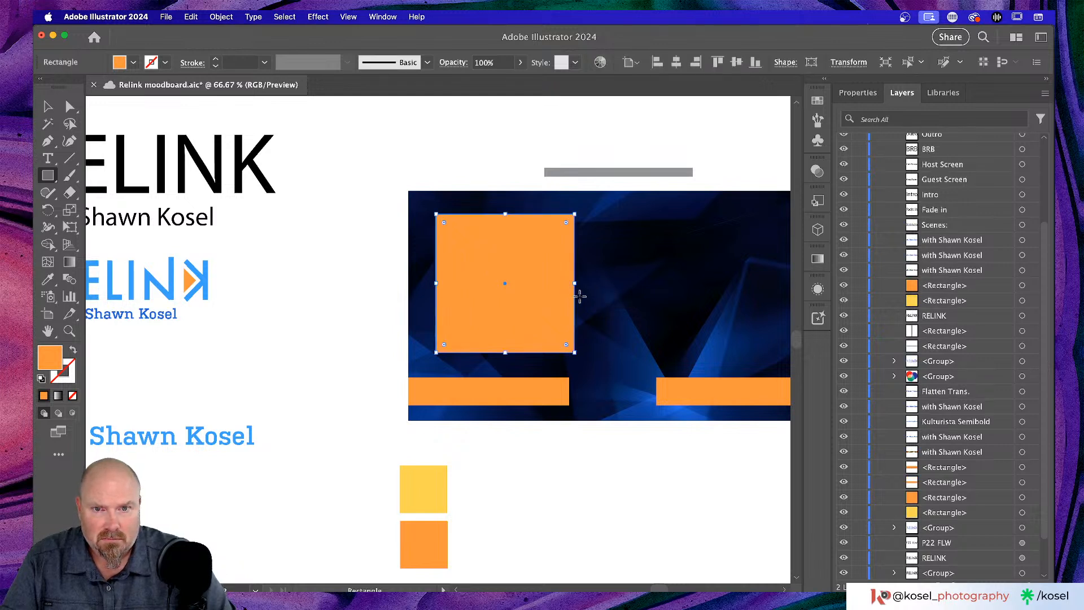
scroll(579, 295, "right", 5)
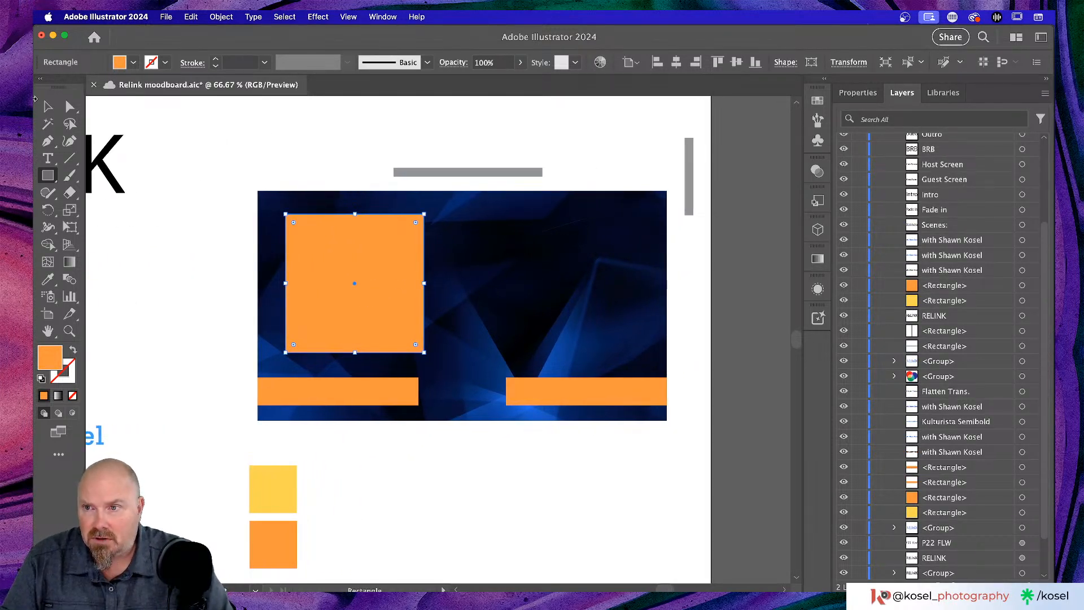
left_click(48, 106)
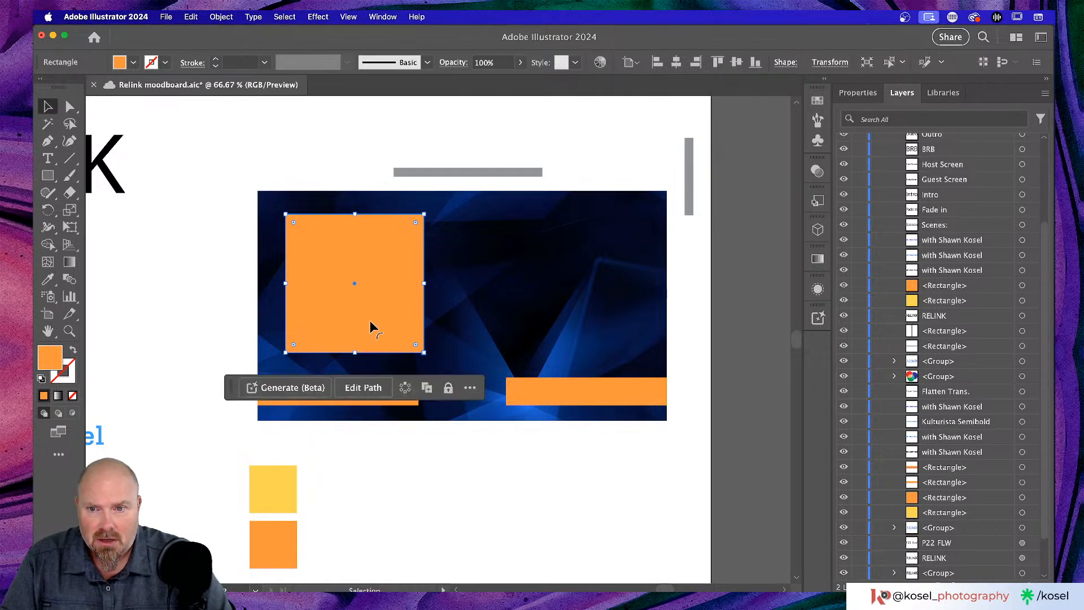
left_click_drag(374, 323, 595, 324)
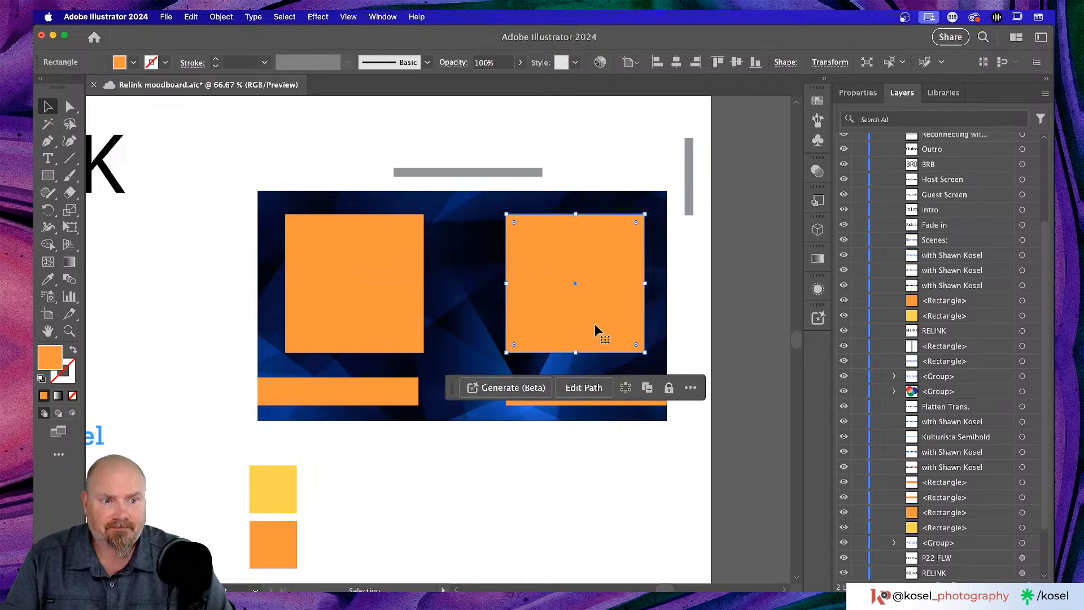
scroll(449, 377, "up", 3)
scroll(452, 375, "left", 4)
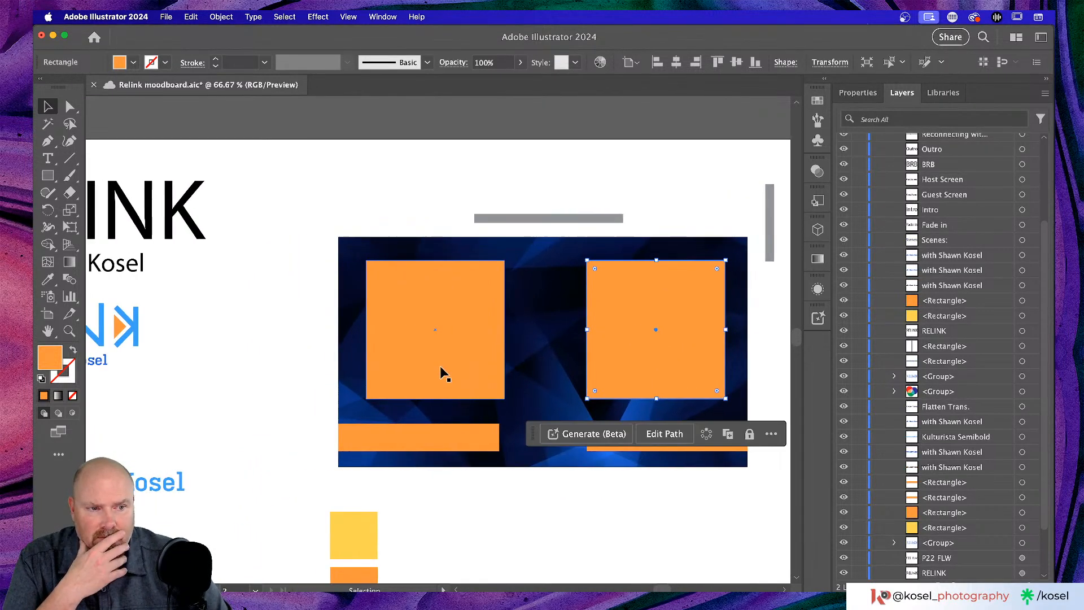
- Stretch the bottom-left orange bar's right end to make it longer
left_click(450, 443)
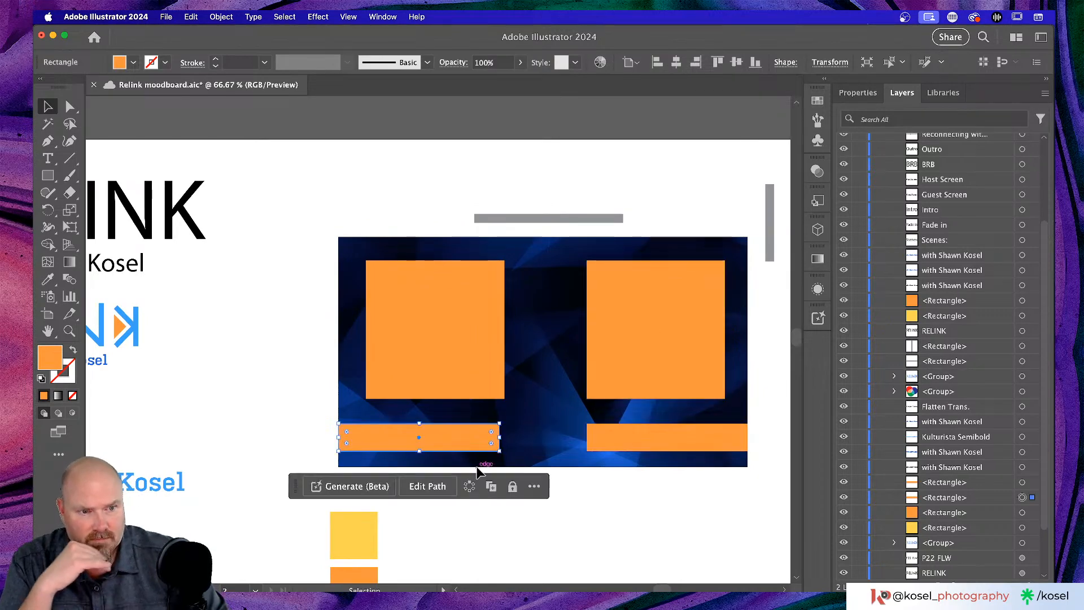
key("super+equal")
key("super+equal")
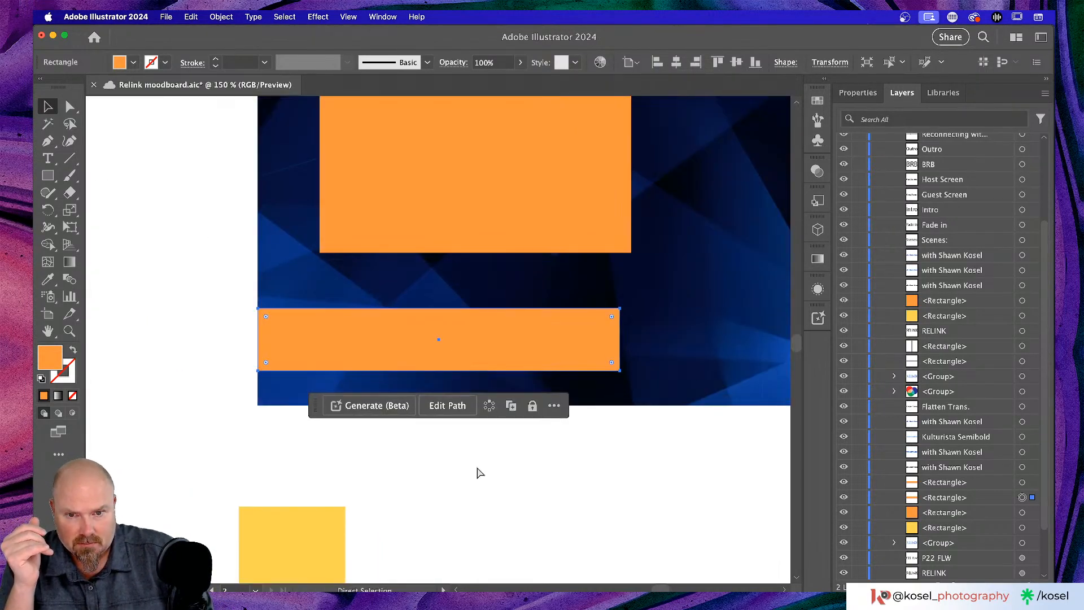
scroll(469, 459, "right", 4)
scroll(469, 459, "up", 3)
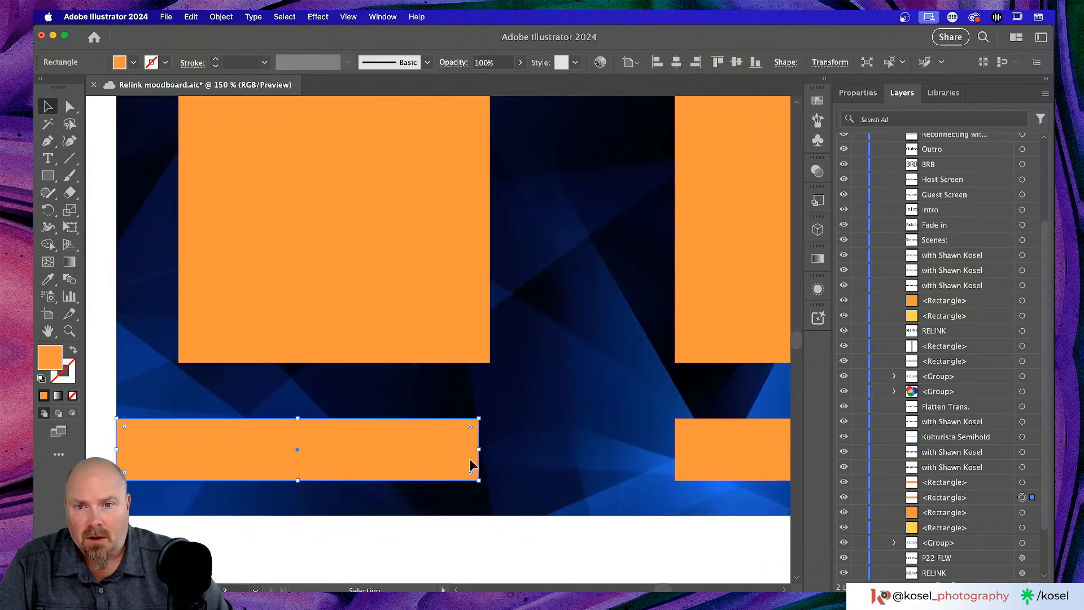
left_click_drag(480, 451, 522, 448)
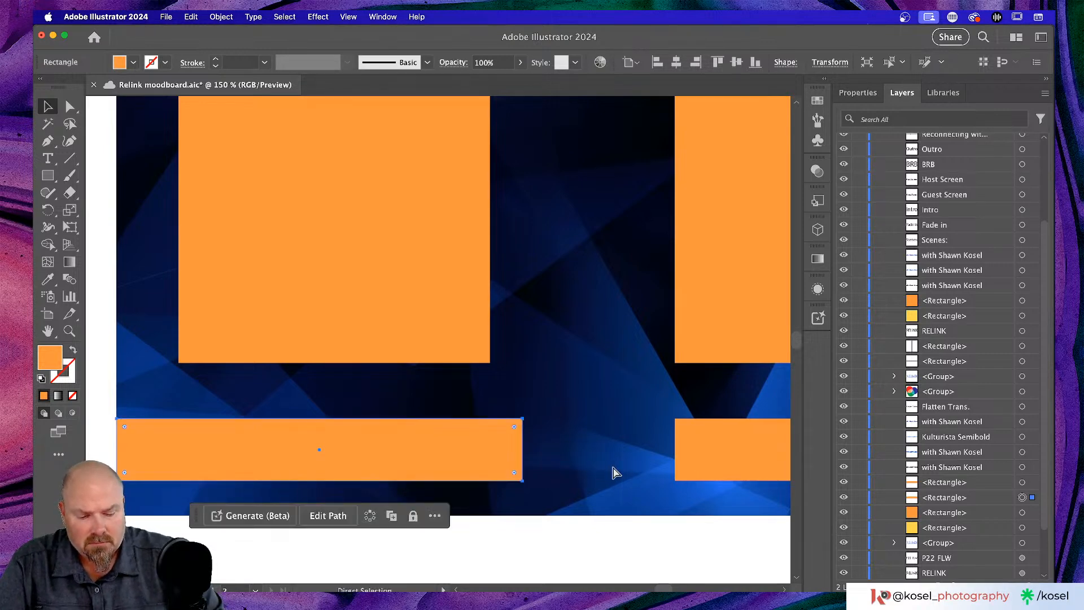
key("super+minus")
key("super+minus")
- Replace the right orange bar with a copy of the lengthened left bar beneath the right square
left_click(628, 341)
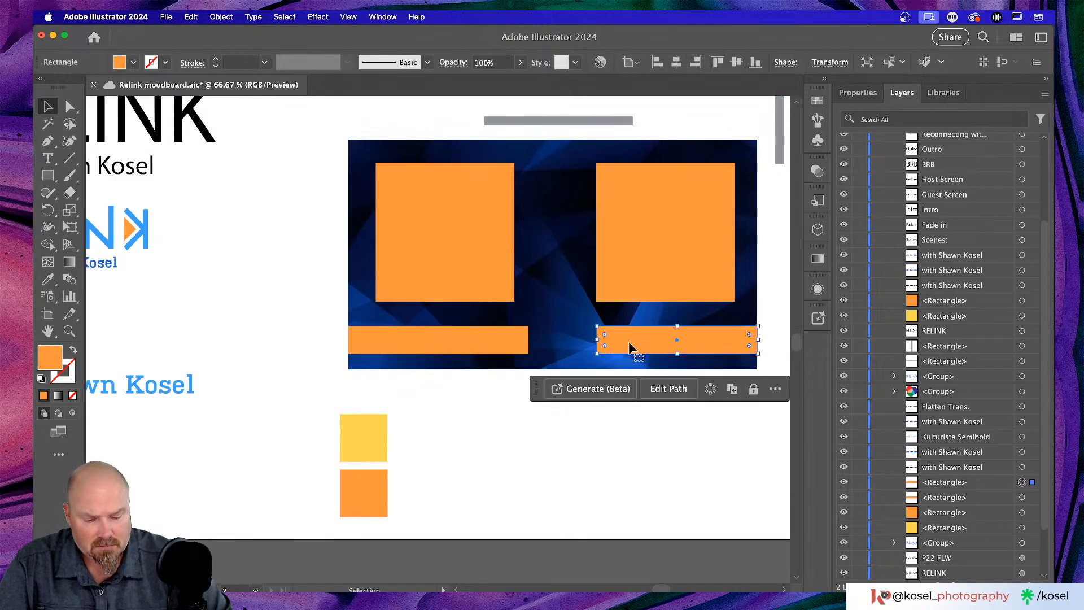
key("Delete")
left_click(460, 352)
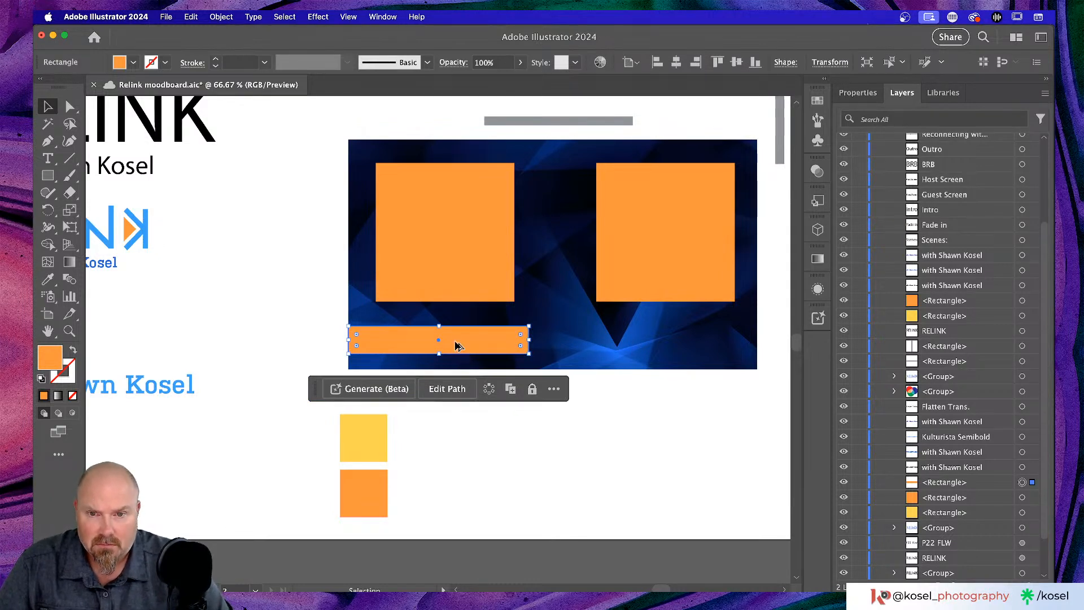
left_click_drag(458, 345, 686, 343)
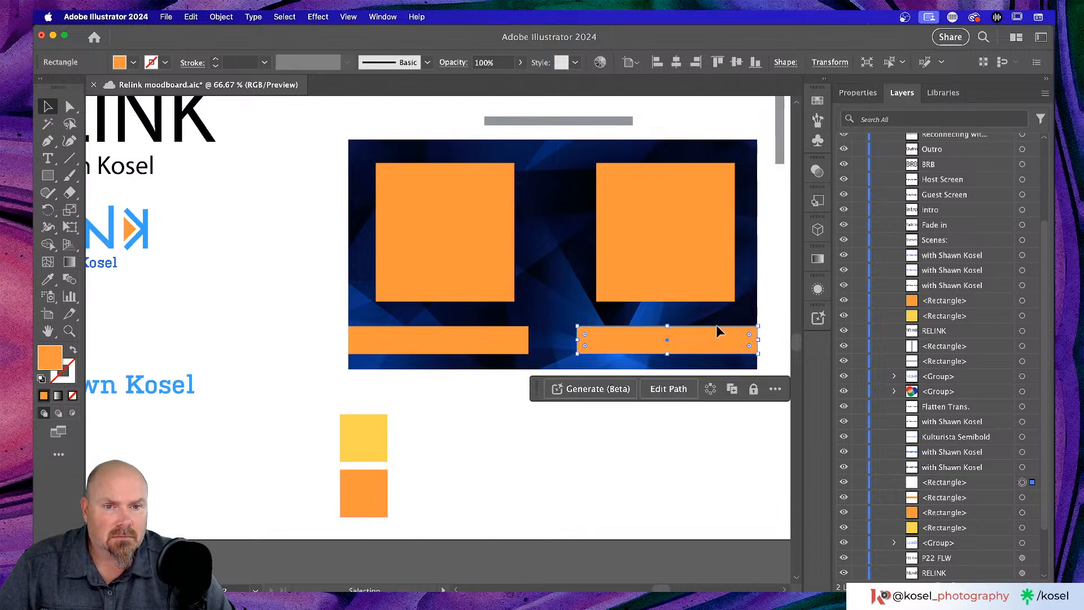
left_click(773, 295)
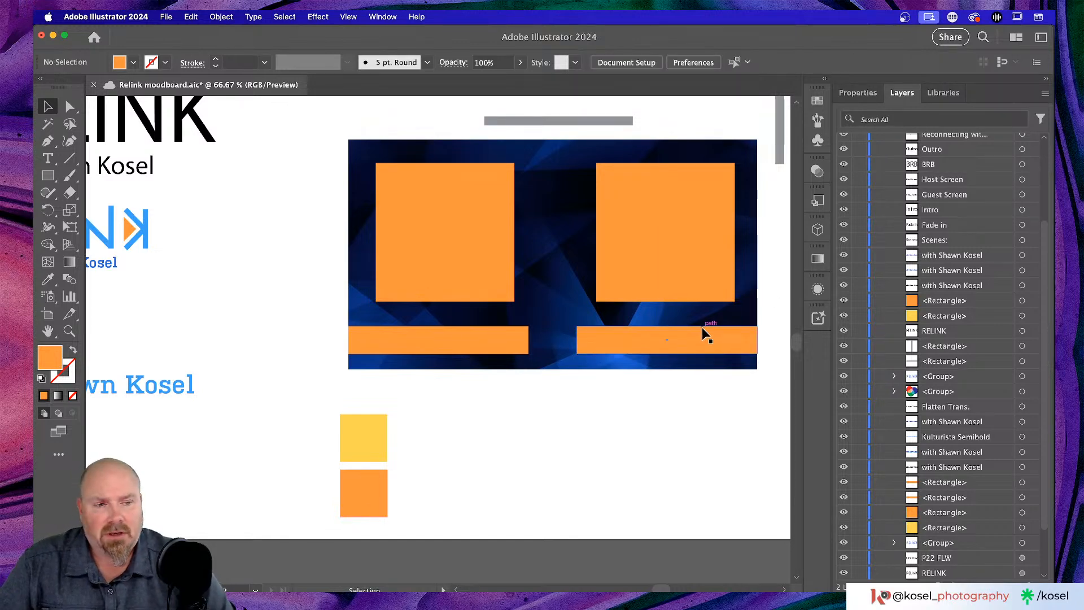
scroll(702, 327, "up", 3)
scroll(702, 327, "left", 2)
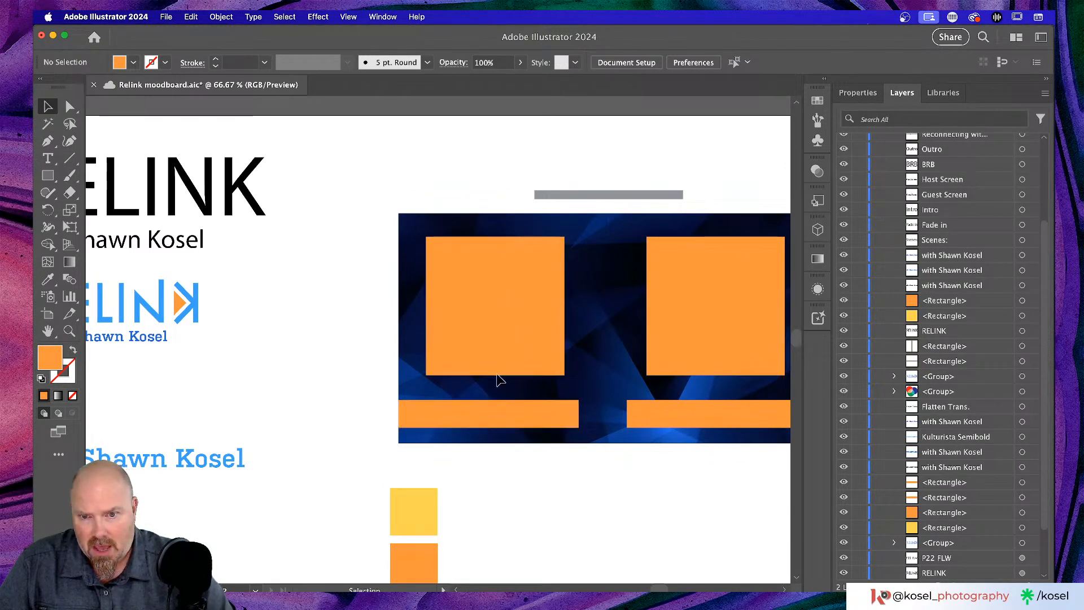
left_click(515, 421)
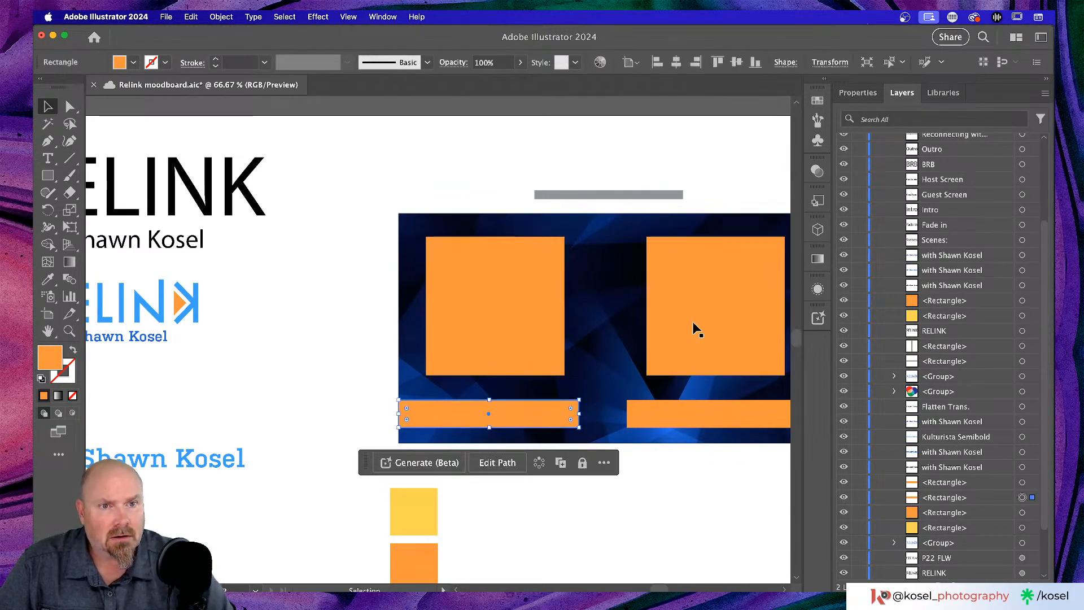
left_click(859, 93)
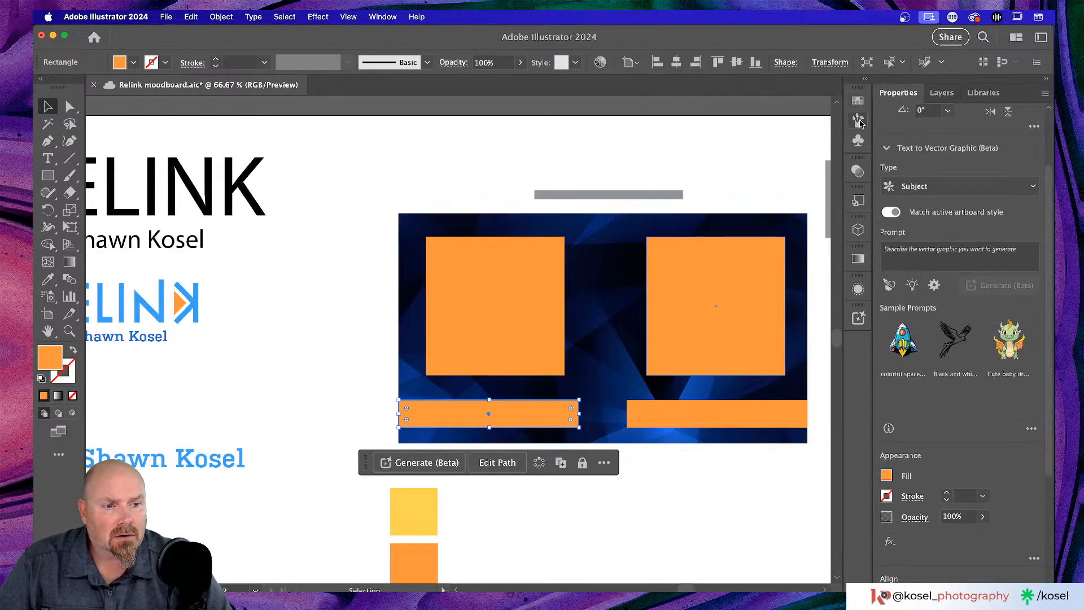
scroll(935, 236, "down", 3)
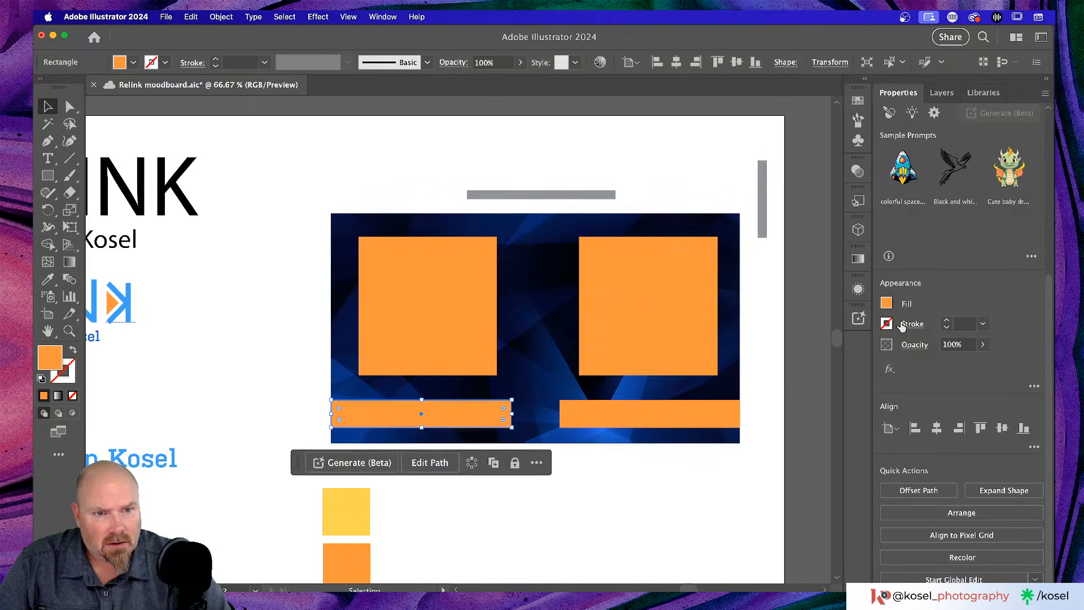
- Fill the left bar with a pale beige swatch from the Nature > Beach swatch library
left_click(886, 303)
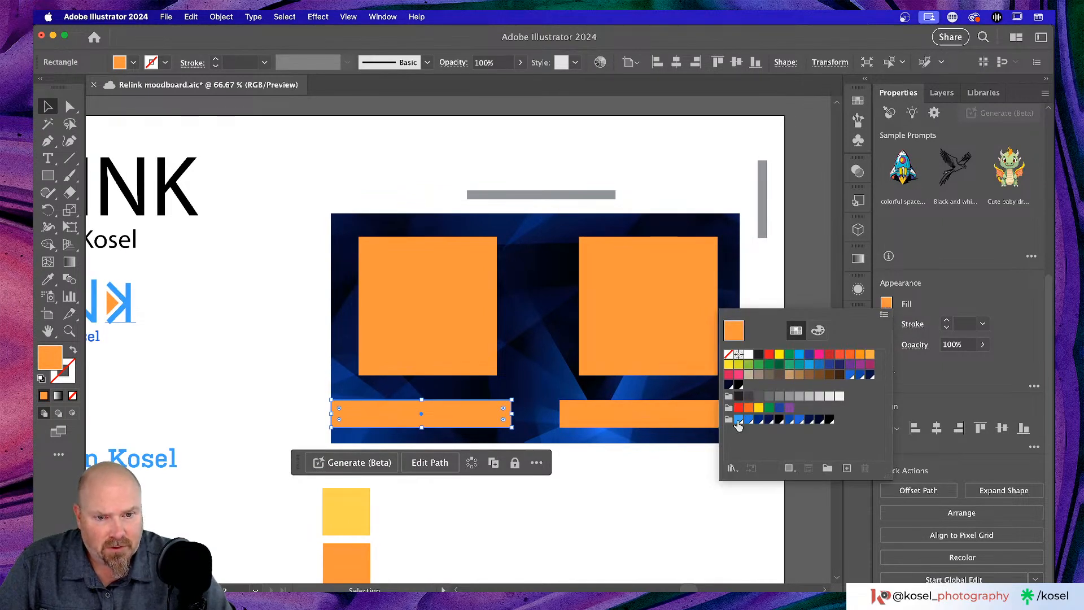
left_click(732, 468)
mouse_move(758, 480)
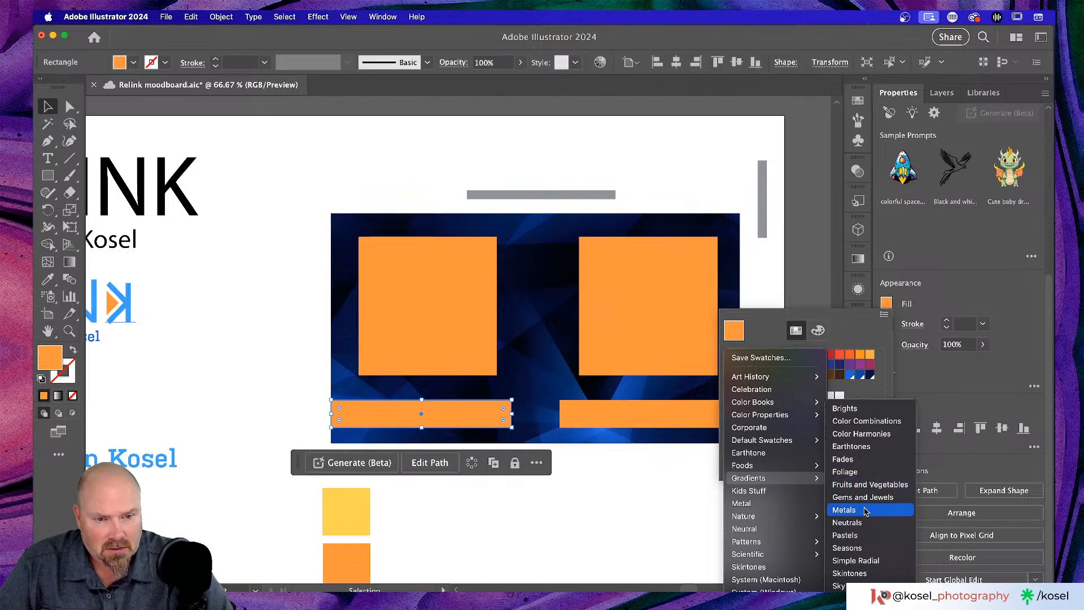
left_click(865, 511)
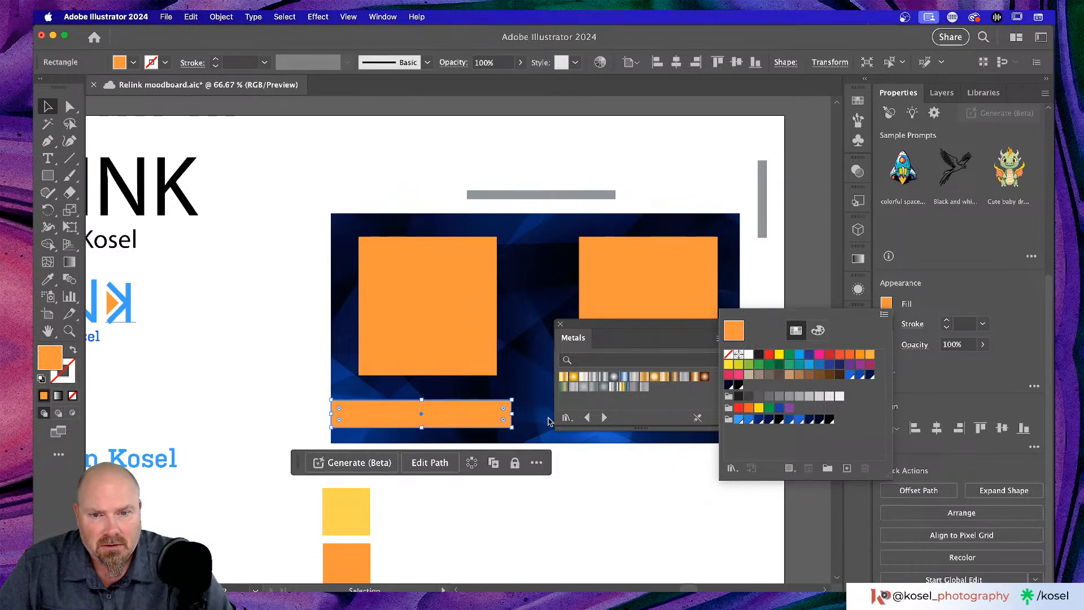
left_click(566, 418)
left_click(566, 417)
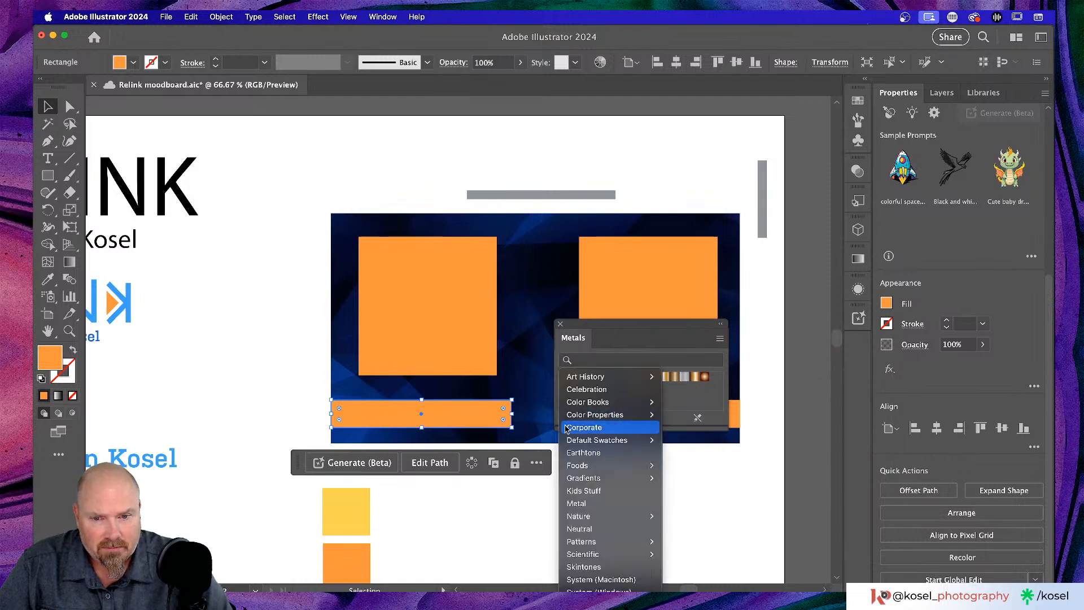
mouse_move(584, 518)
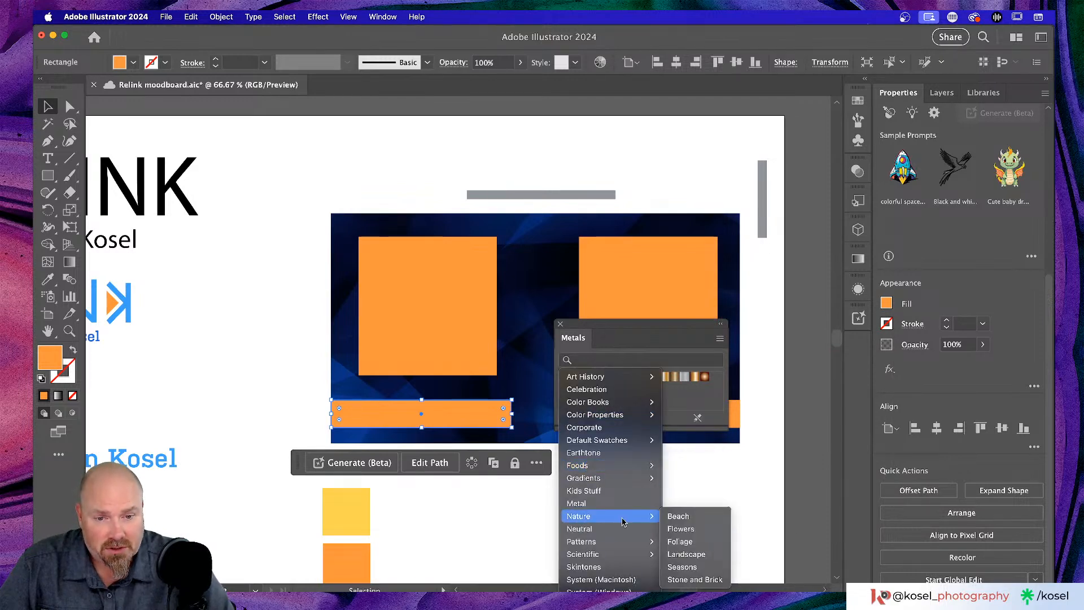
left_click(679, 516)
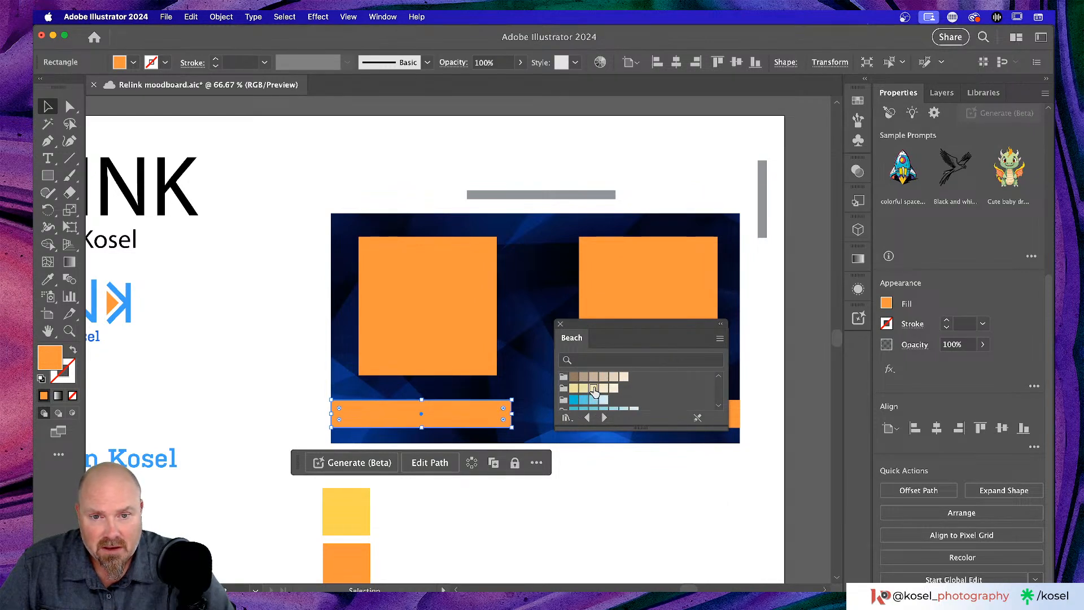
left_click(593, 389)
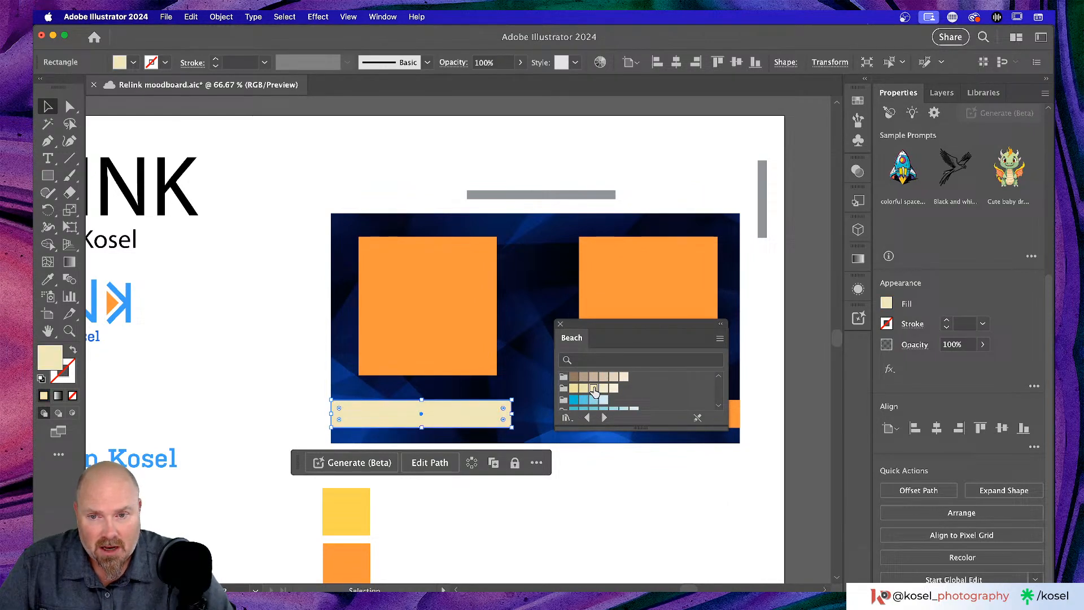
left_click(561, 326)
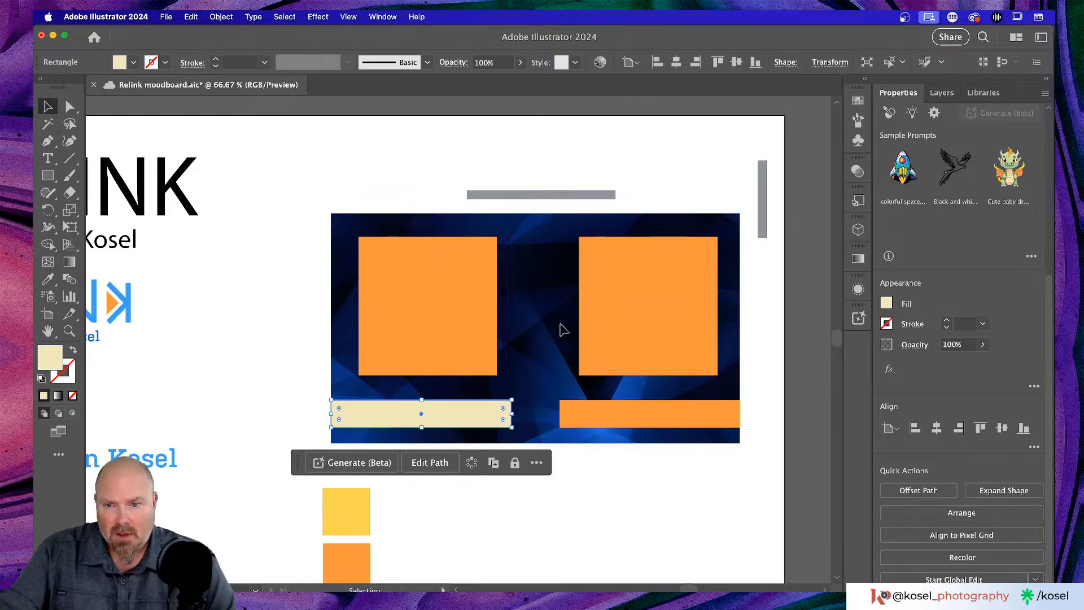
- Zoom in on the beige bar and bring up the Gradient panel for it
scroll(535, 338, "left", 3)
key("super+equal")
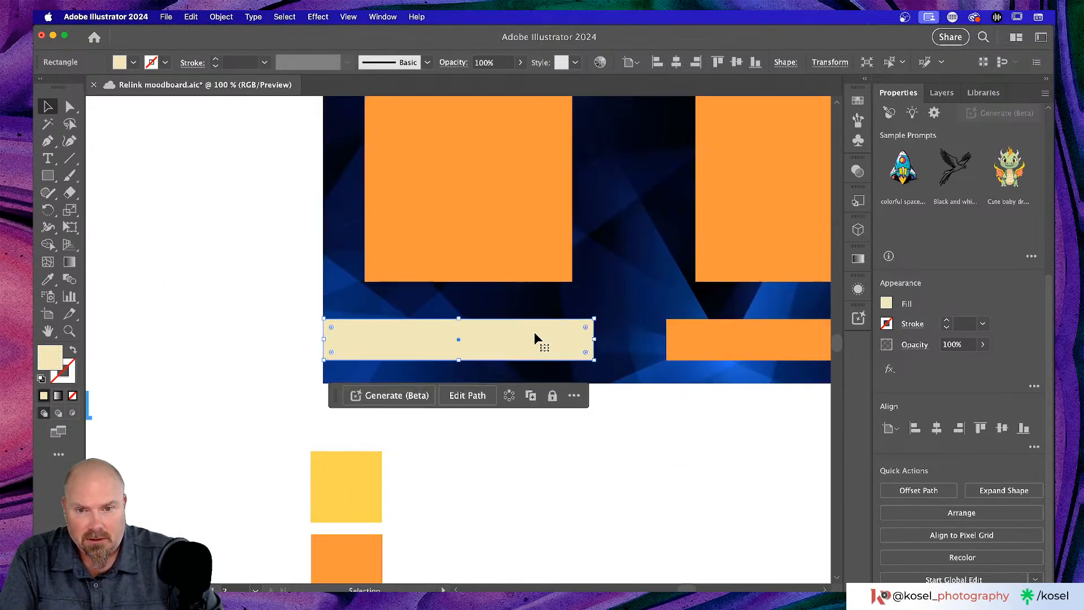
key("g")
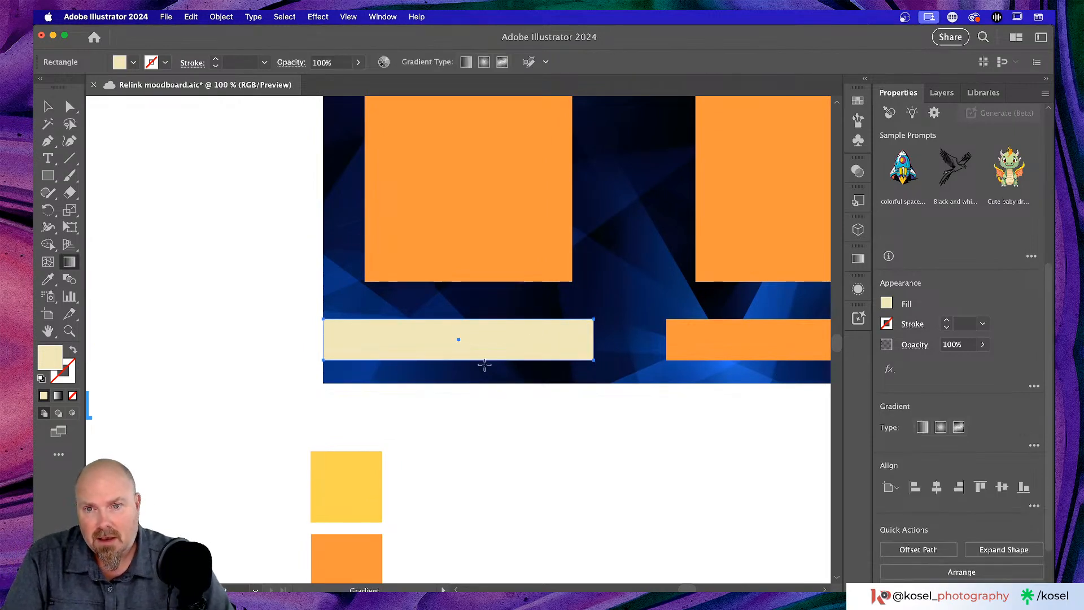
scroll(910, 257, "down", 2)
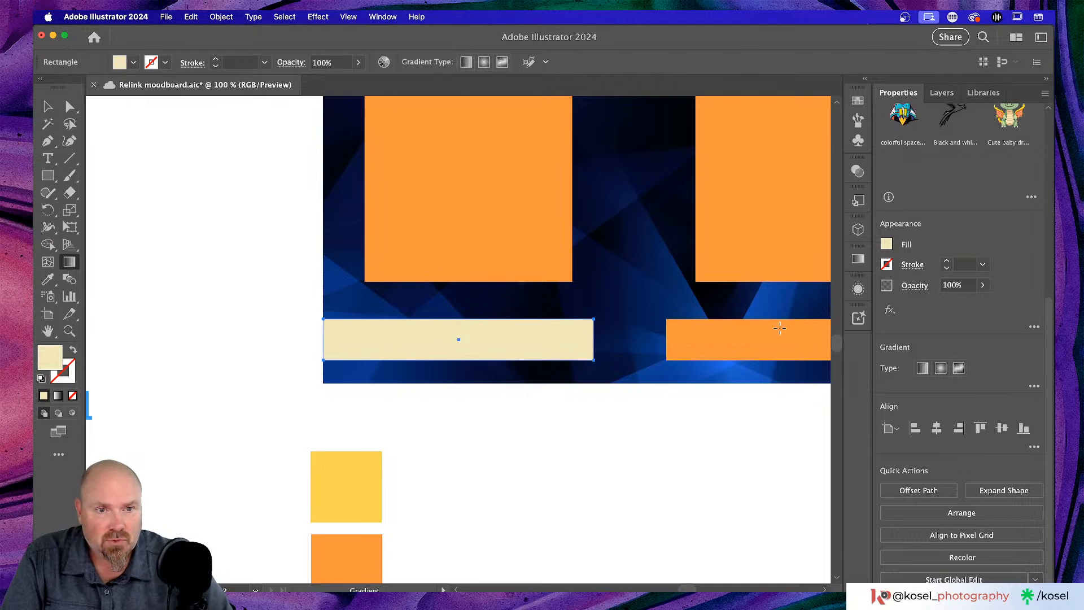
scroll(751, 248, "right", 2)
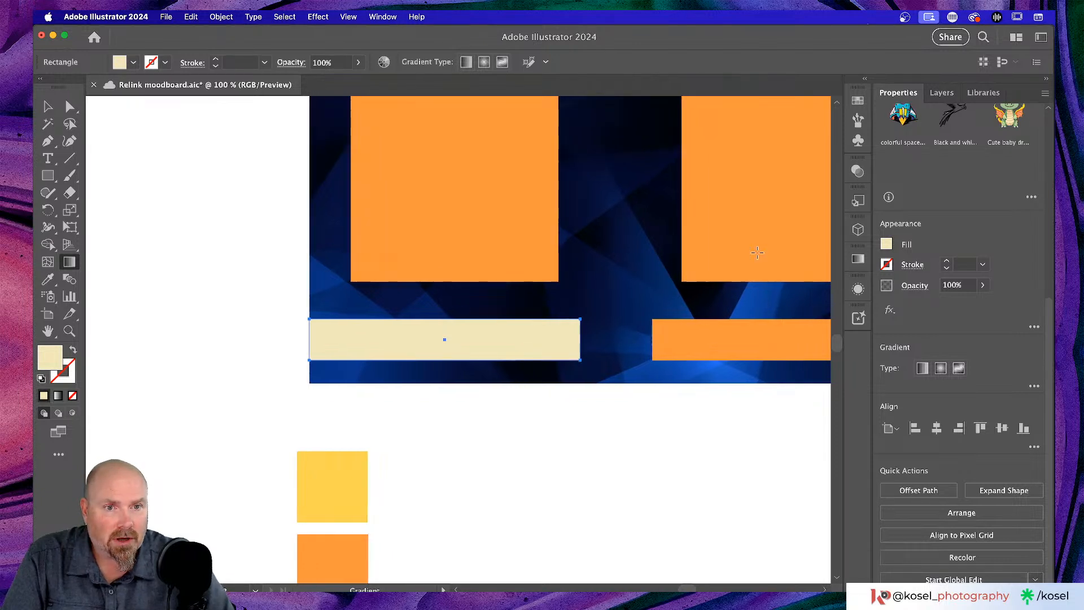
left_click(857, 259)
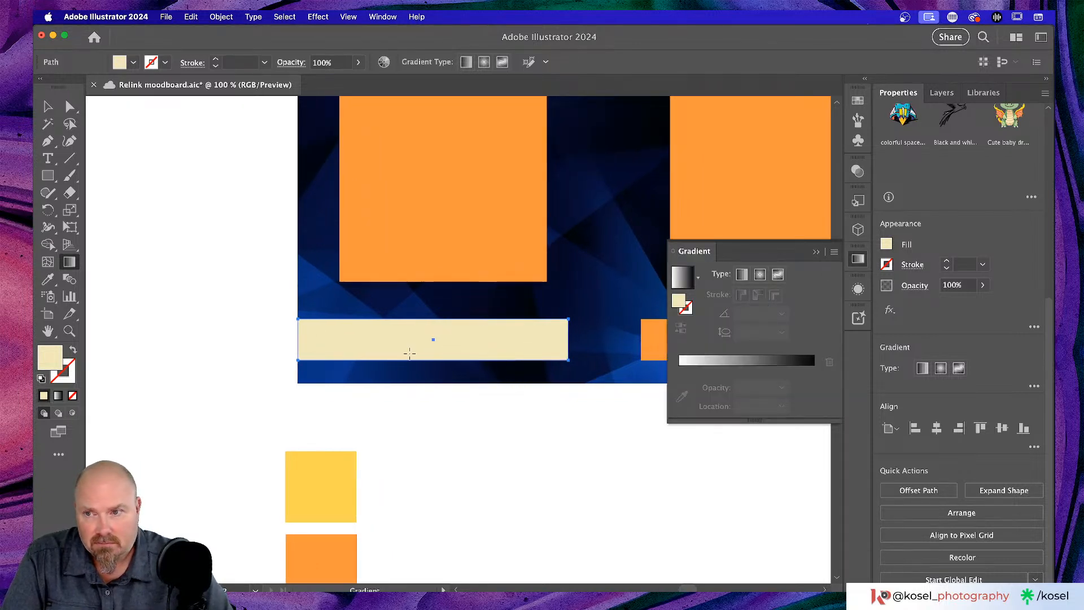
left_click(47, 105)
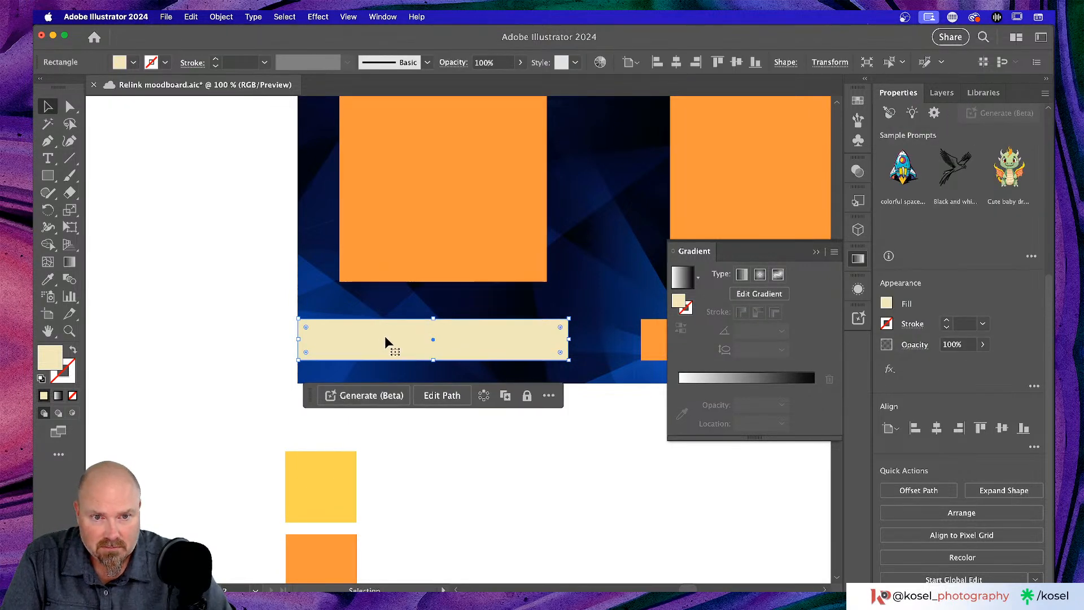
double_click(517, 342)
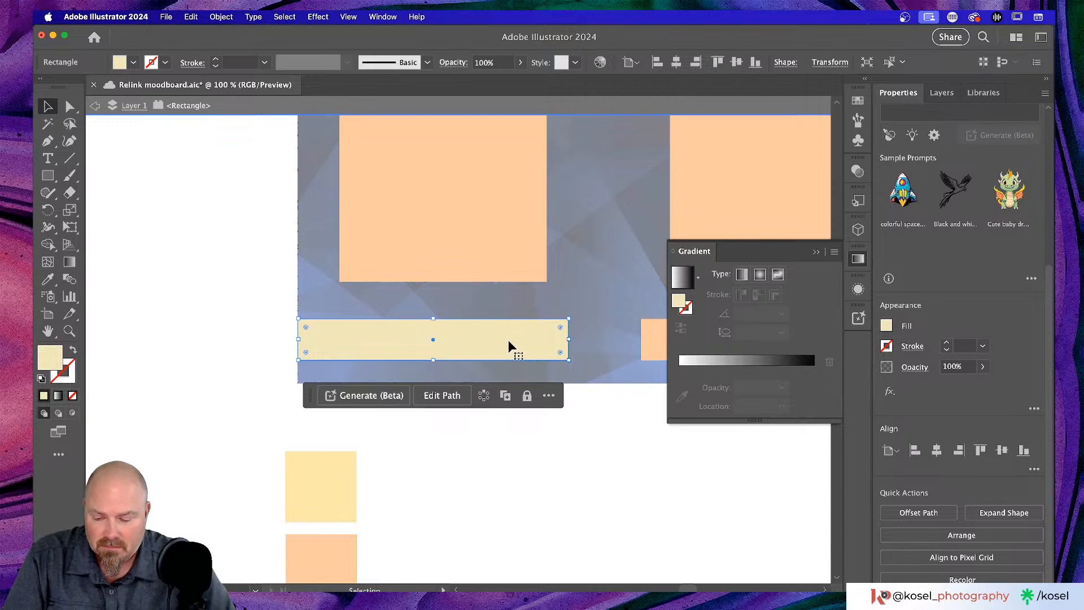
key("Escape")
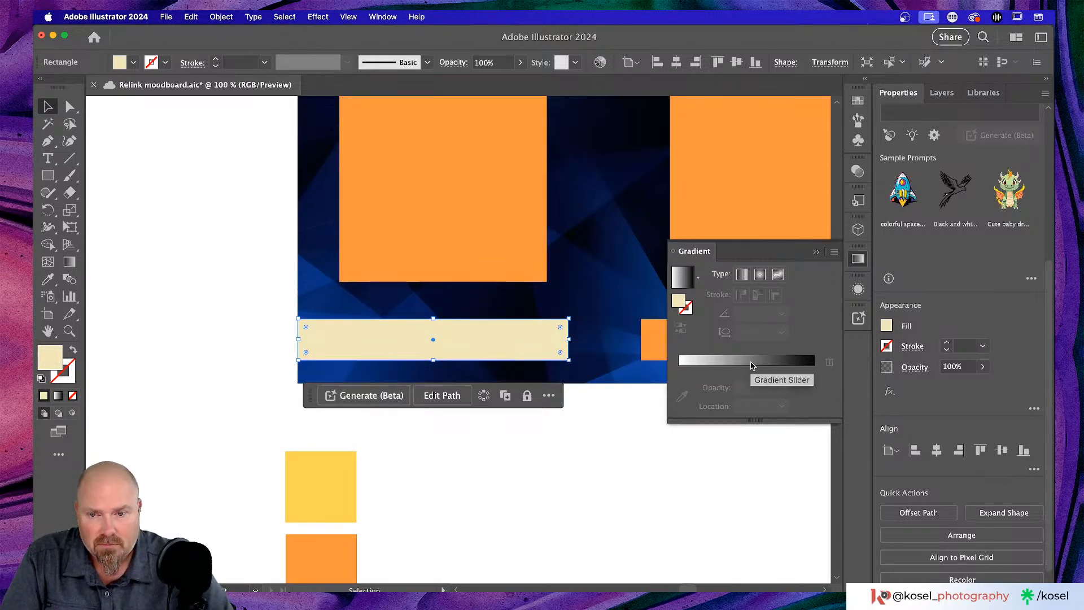
key("g")
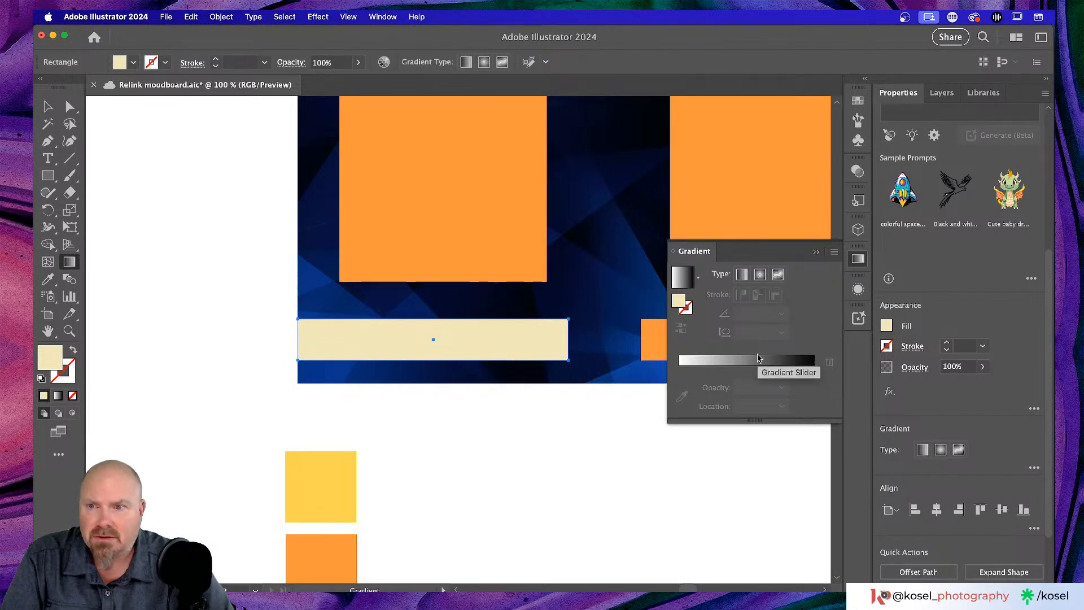
key("super+z")
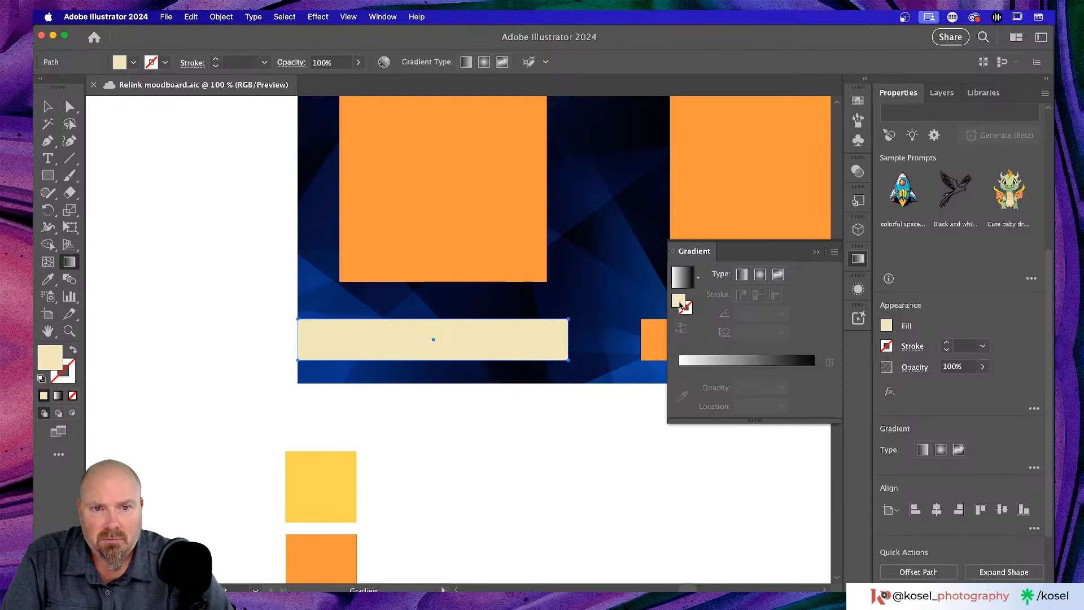
double_click(681, 305)
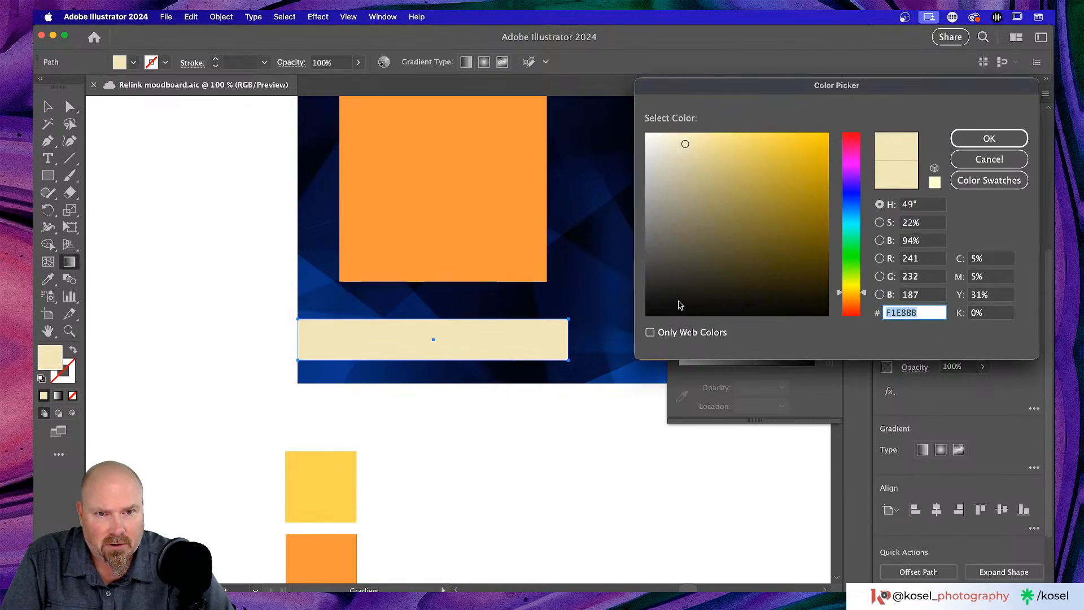
left_click(995, 145)
- Apply a linear gradient to the bar running from dark navy on the left to black
left_click(741, 275)
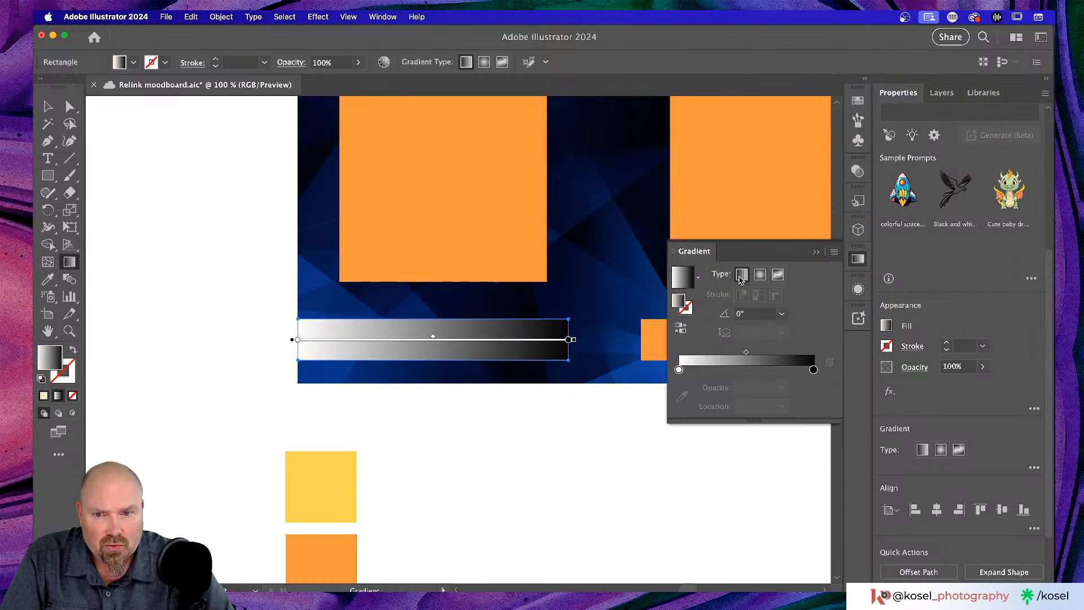
double_click(298, 339)
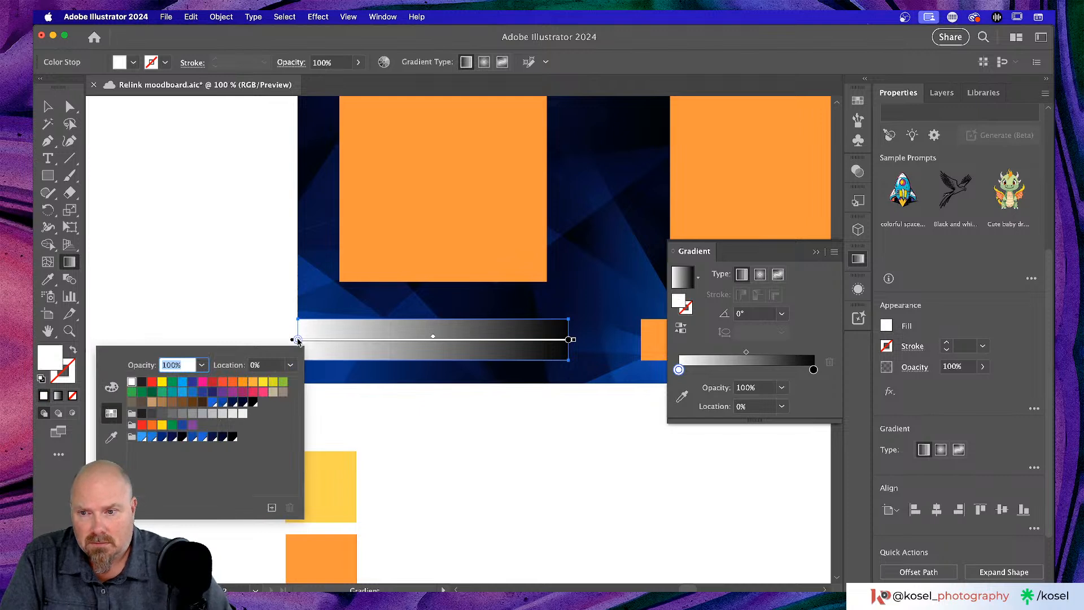
left_click(172, 437)
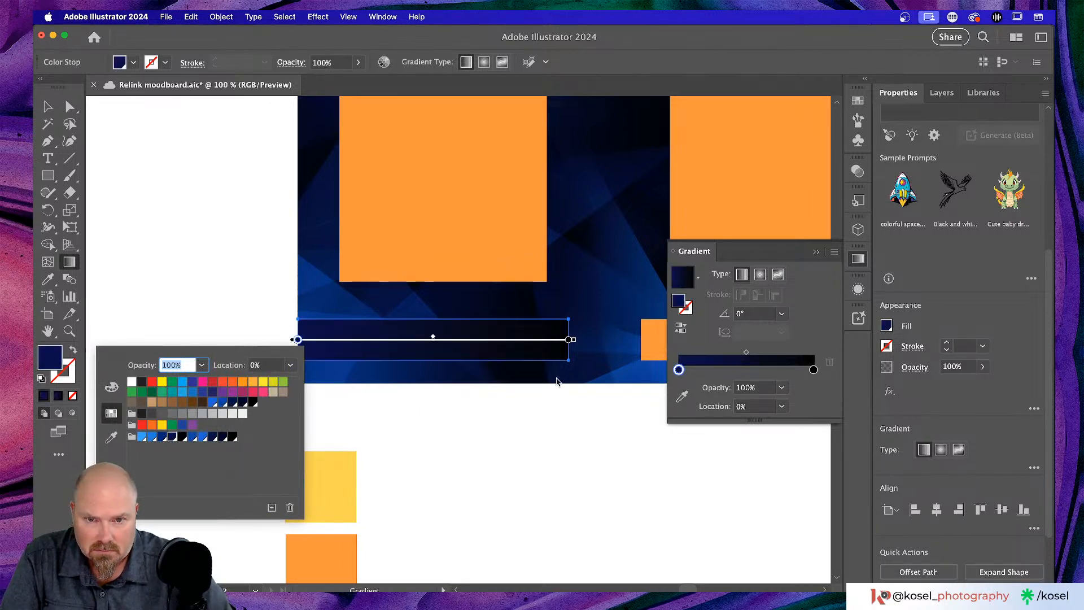
double_click(568, 340)
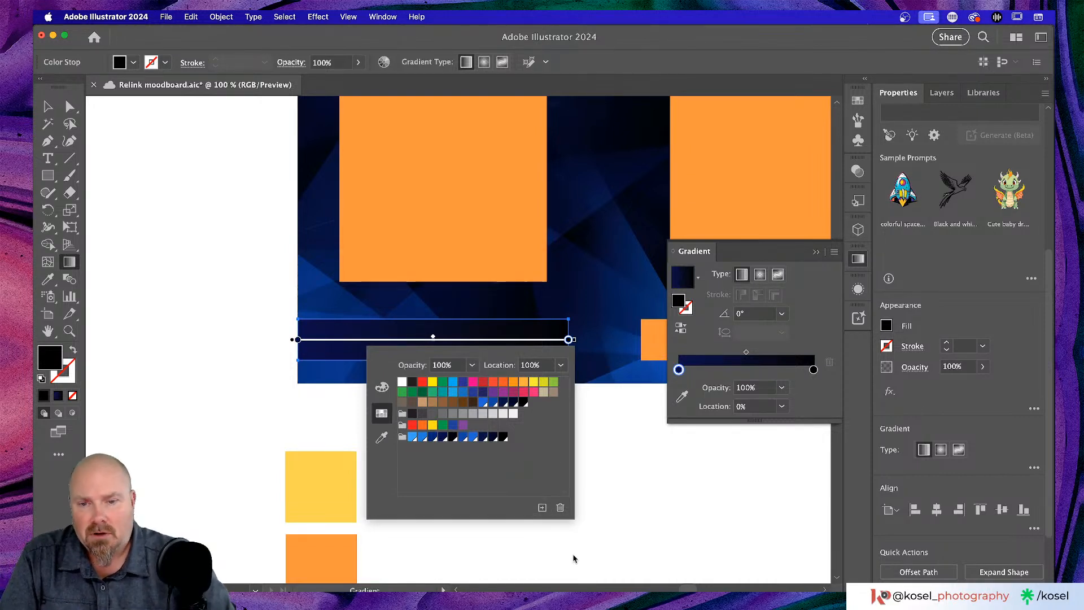
left_click(634, 519)
scroll(581, 321, "right", 3)
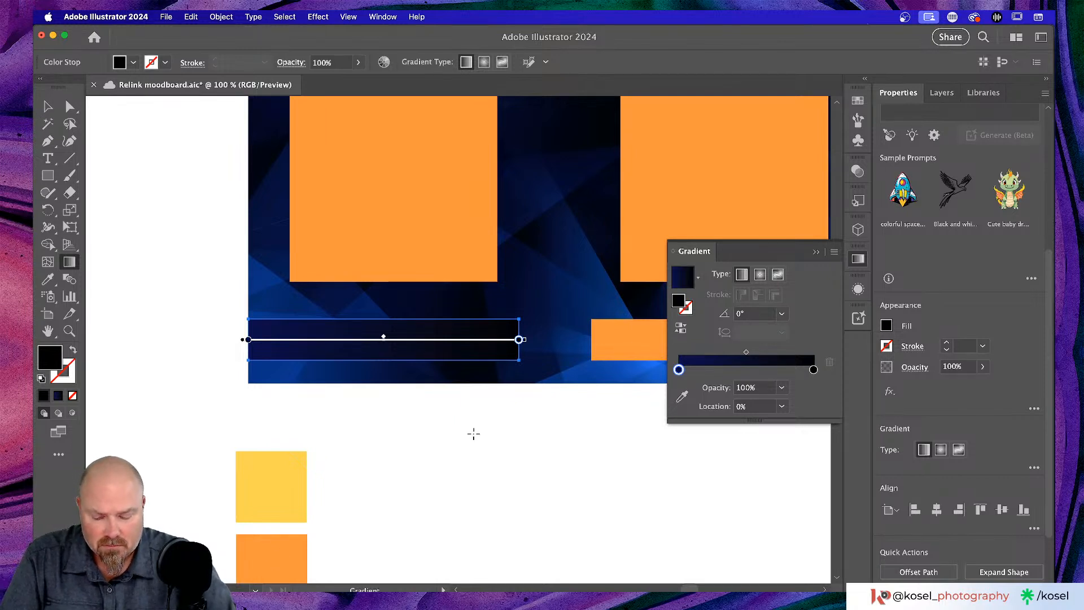
key("v")
left_click(263, 558)
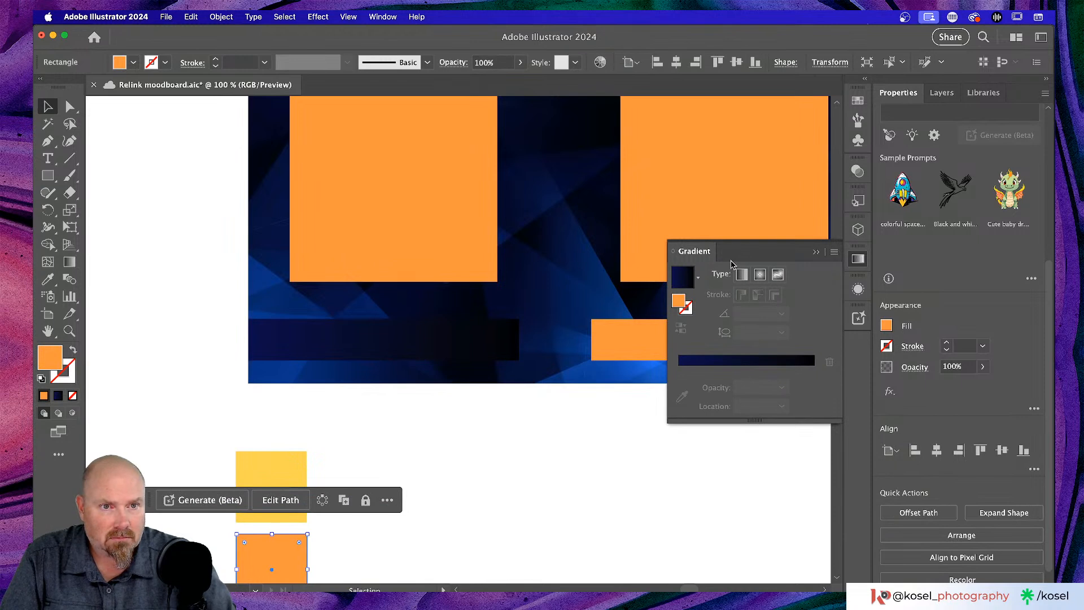
- Add the orange R=250 G=150 B=60 as a new swatch in the Relink colour group
left_click(859, 101)
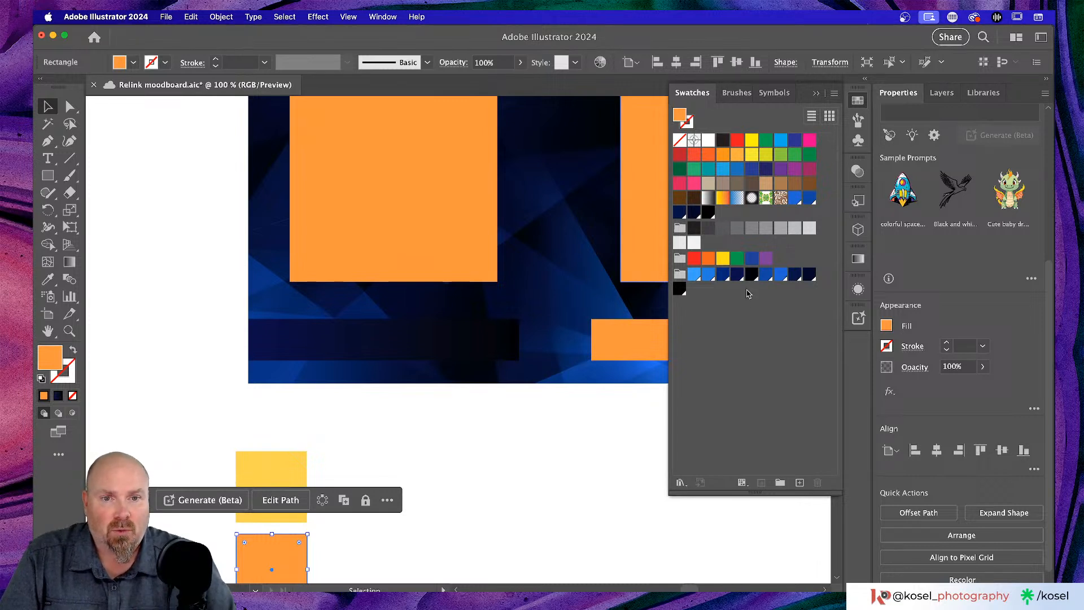
left_click(680, 275)
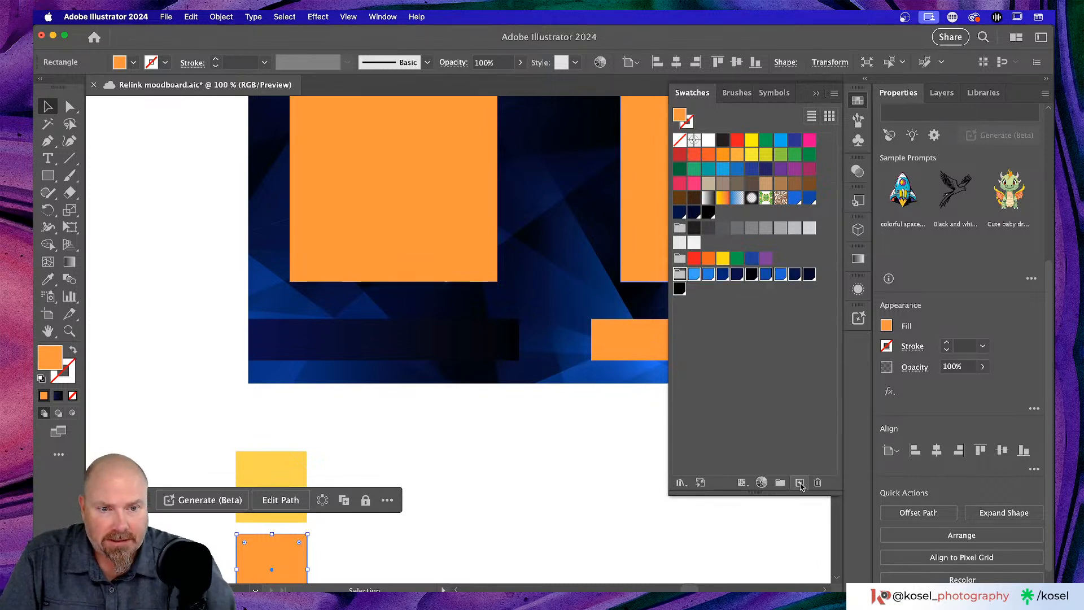
left_click(800, 483)
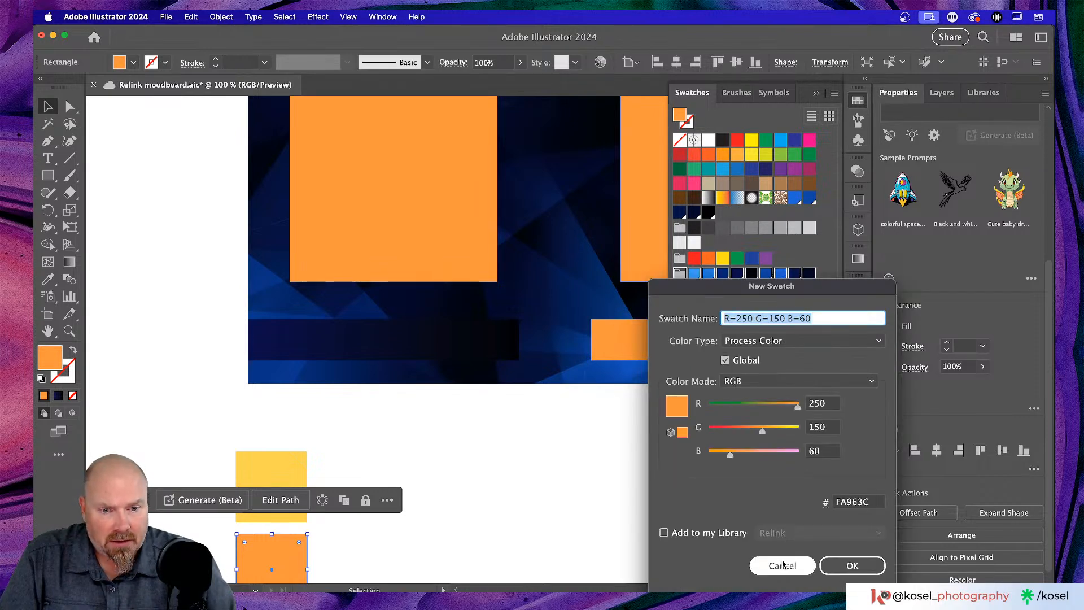
left_click(851, 565)
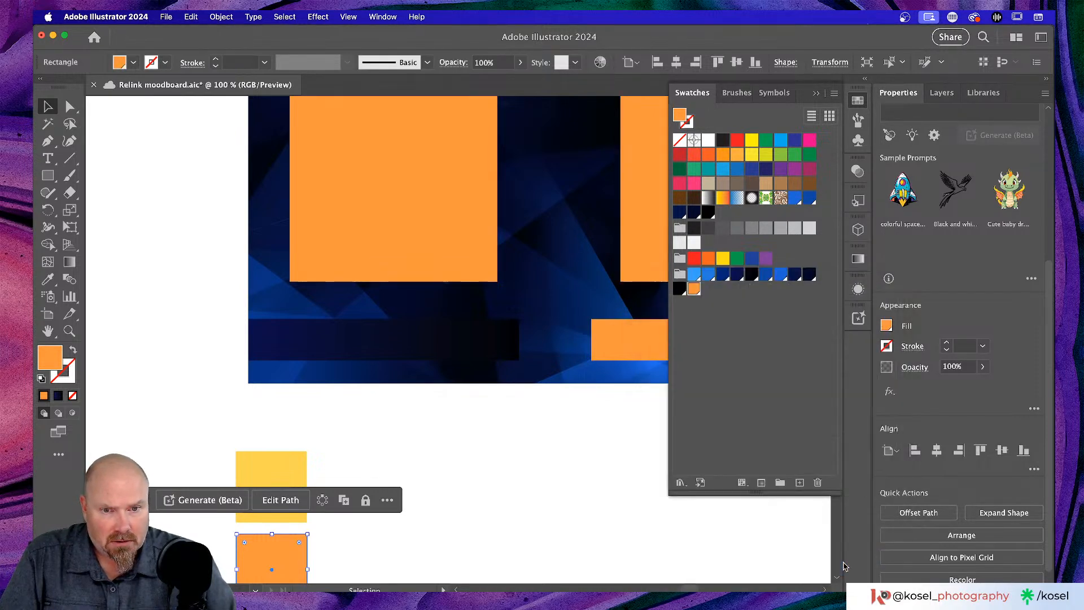
left_click(491, 444)
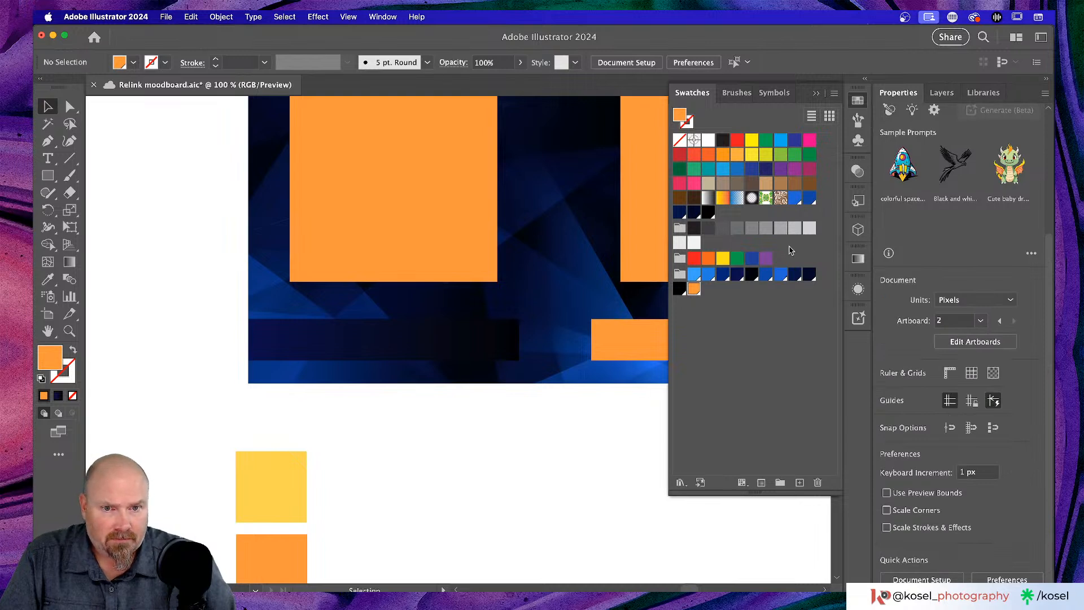
scroll(560, 454, "down", 4)
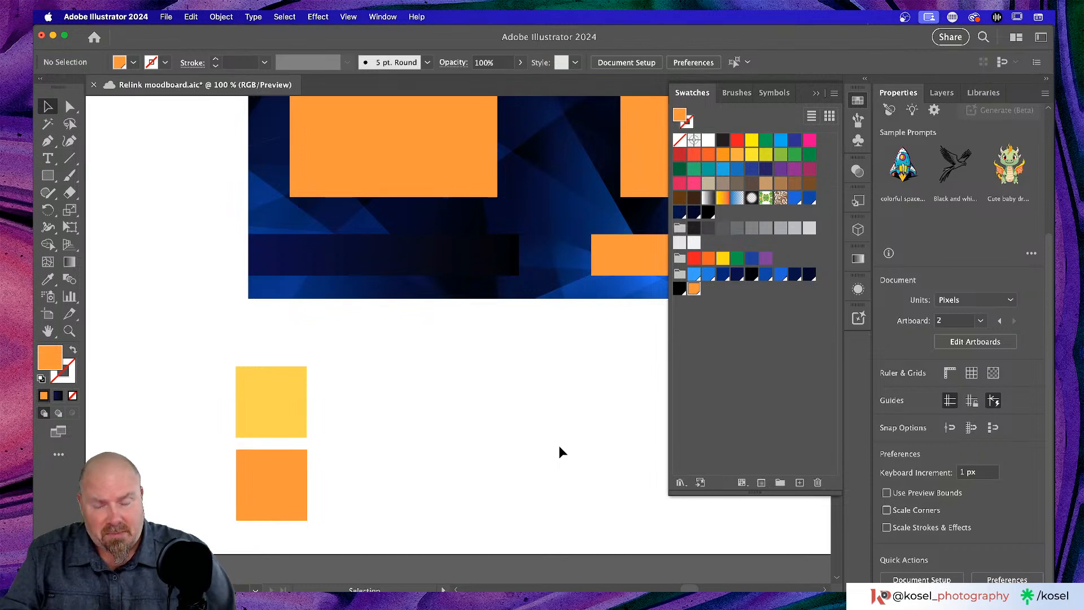
- Select the navy name bar and inspect its gradient's right colour stop in the Gradient panel
left_click(453, 269)
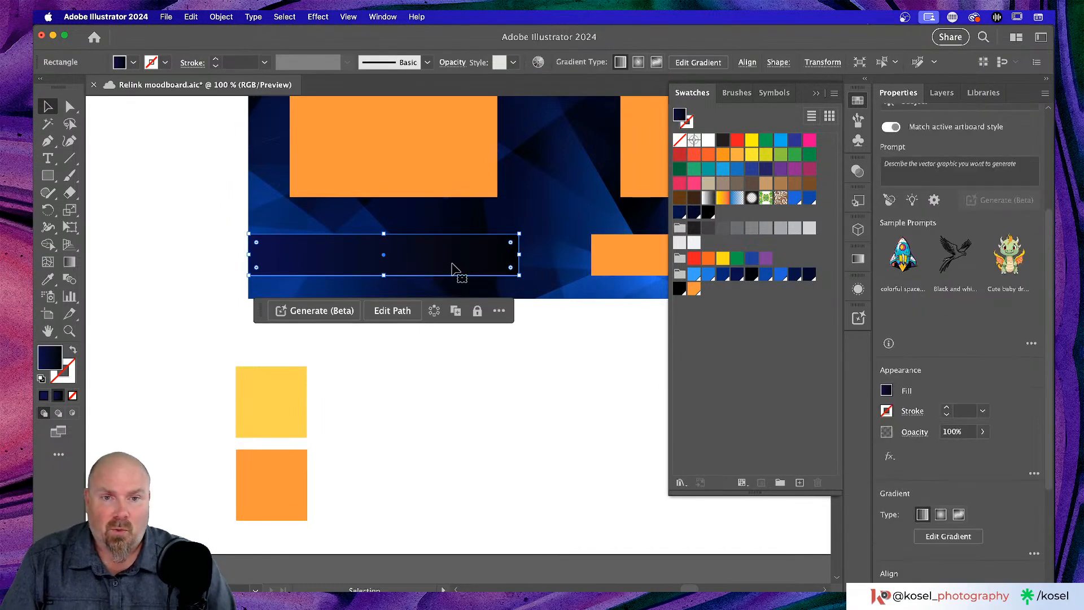
left_click(857, 259)
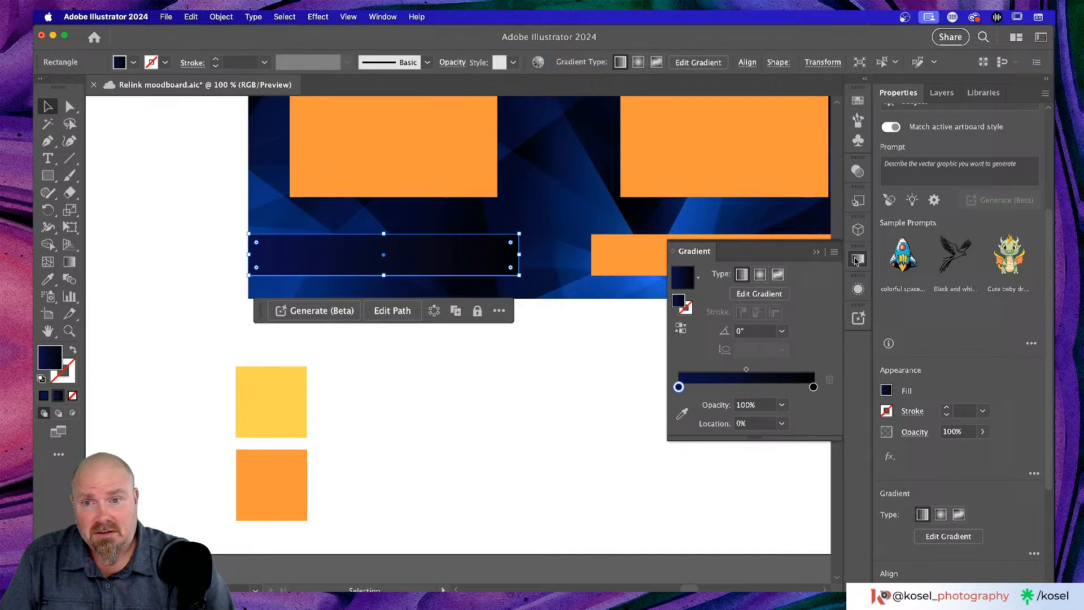
left_click(813, 388)
double_click(813, 388)
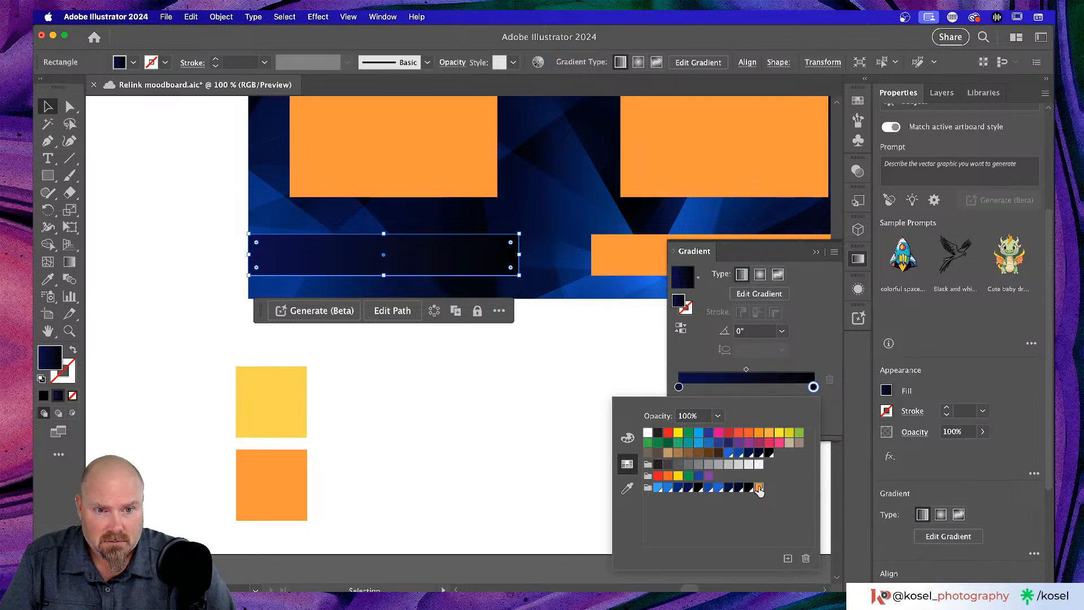
left_click(819, 253)
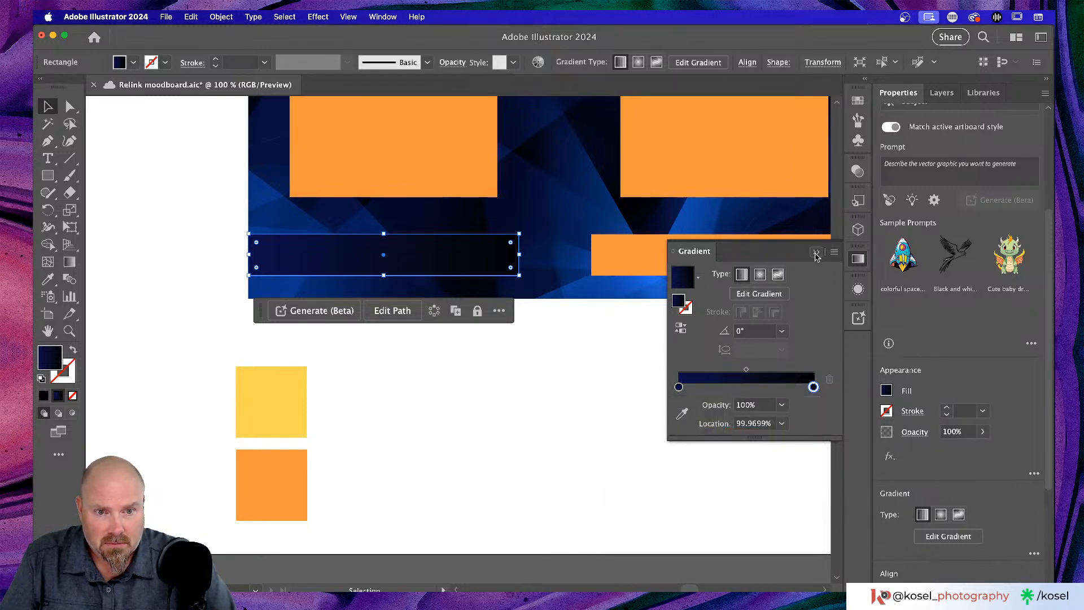
- Nudge the right gradient stop and dismiss its swatch popup without applying orange
left_click_drag(814, 387, 816, 387)
double_click(813, 387)
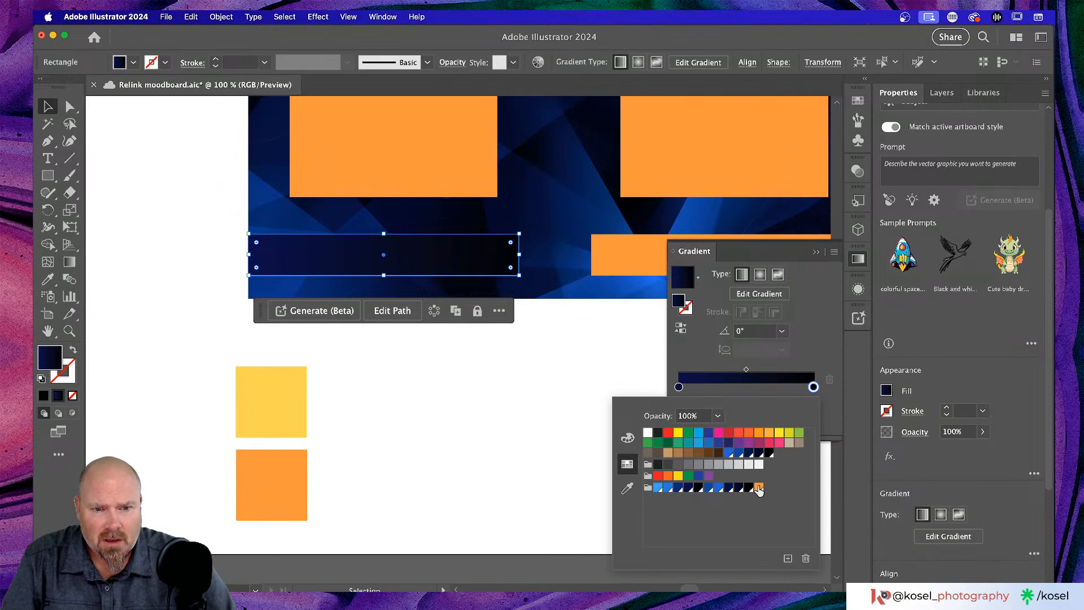
key("Escape")
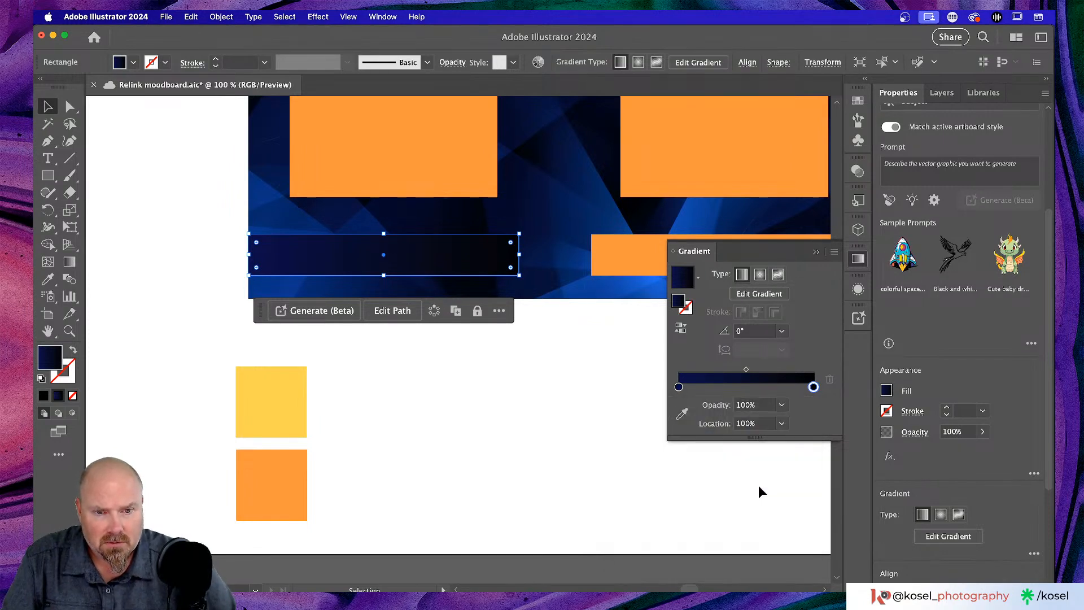
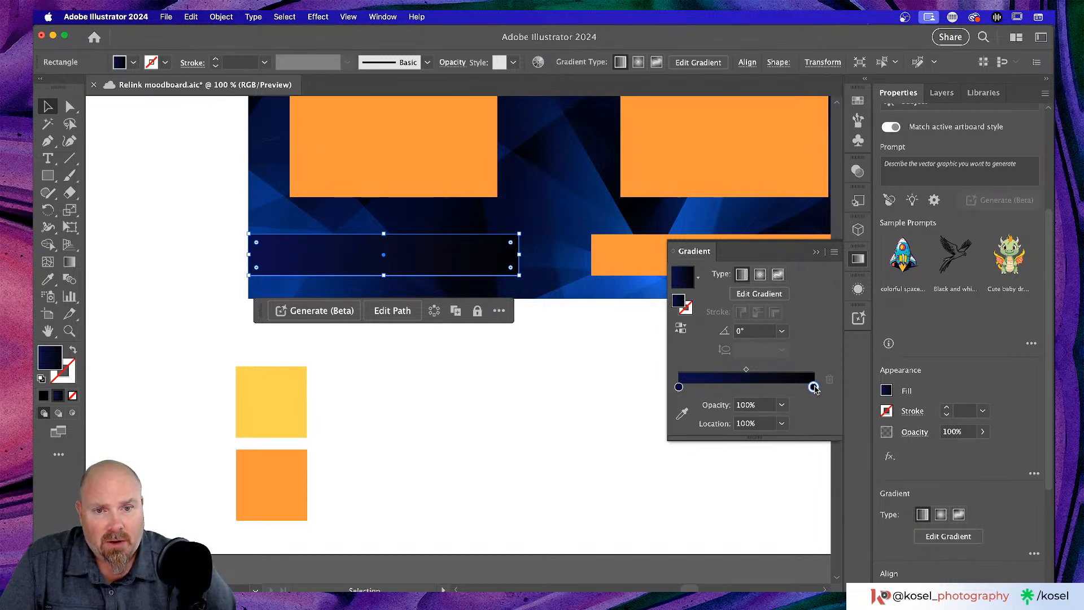
- Set the left bar's right gradient stop to the orange swatch with the Gradient tool
double_click(814, 387)
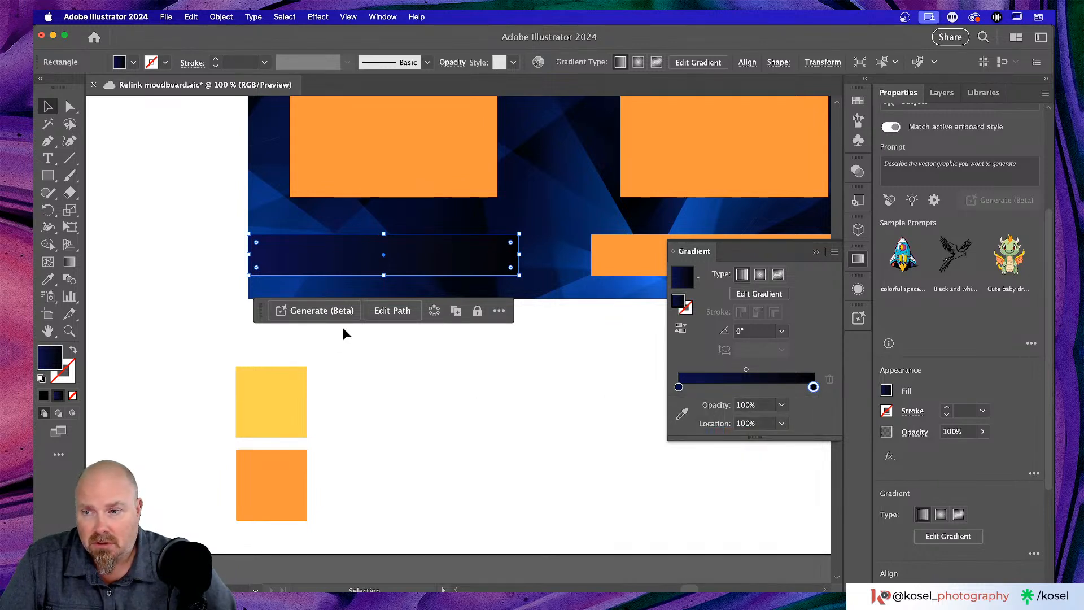
left_click(69, 262)
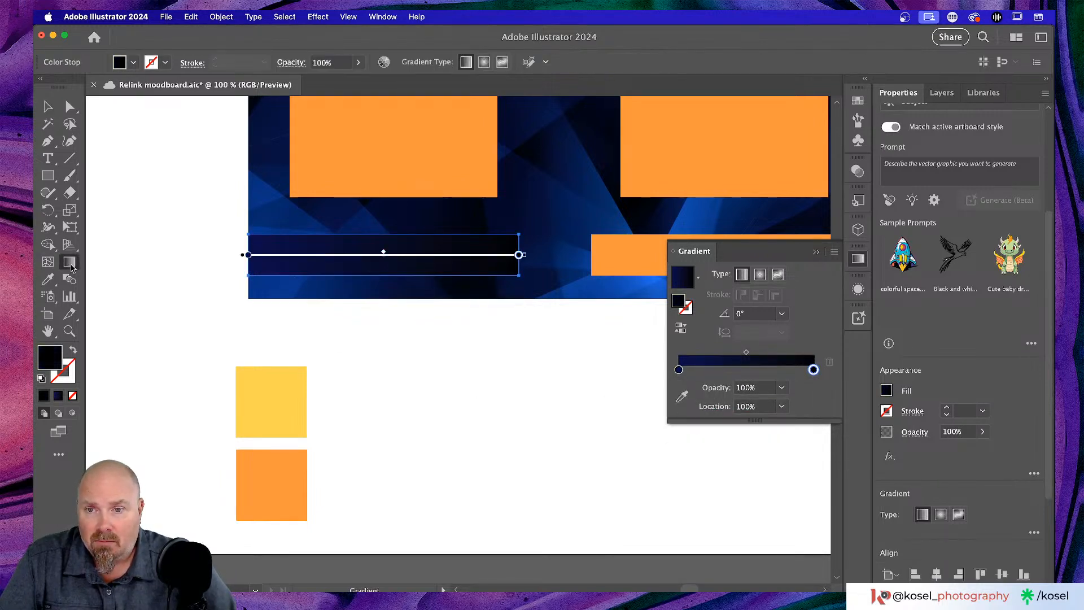
left_click(519, 255)
double_click(519, 255)
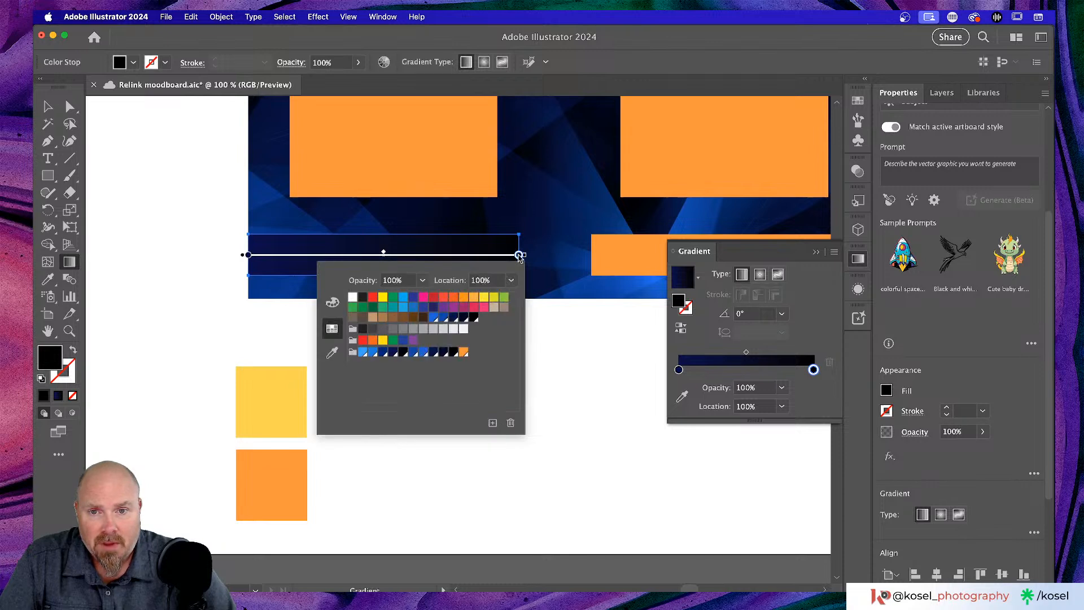
left_click(463, 352)
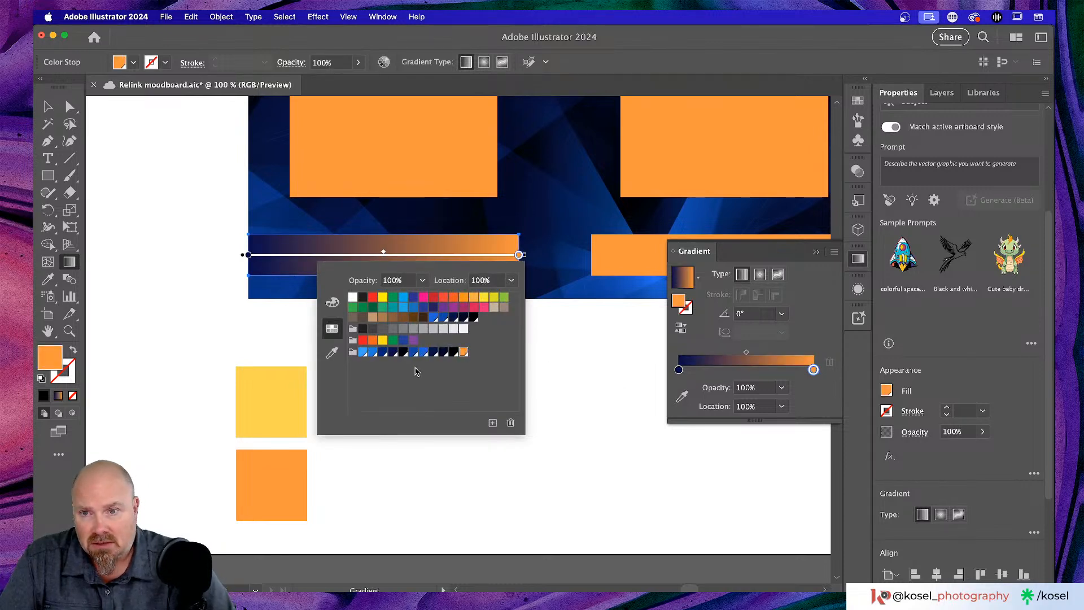
left_click(583, 403)
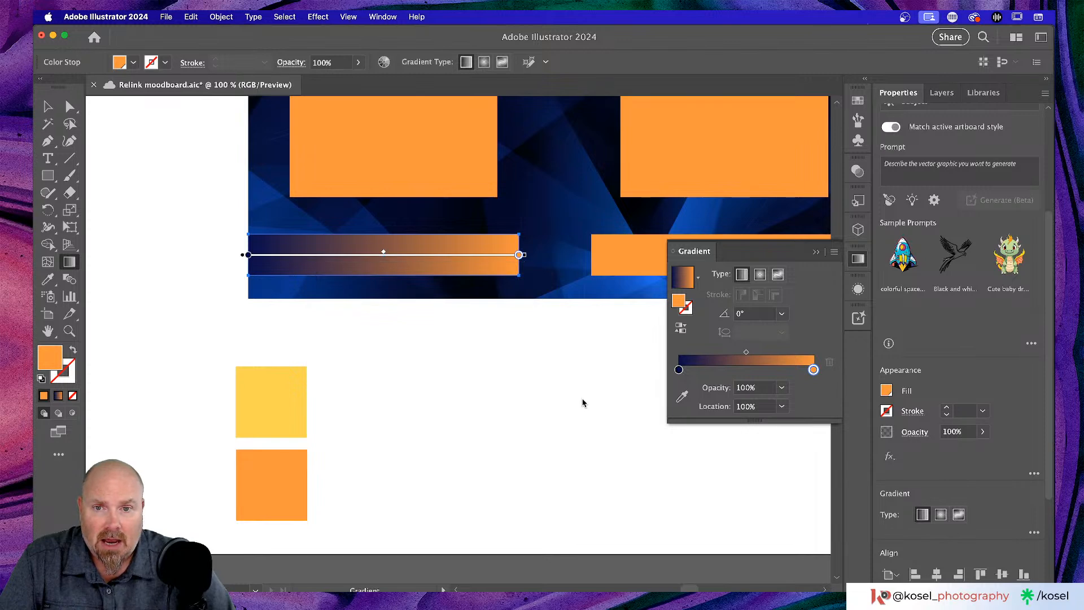
- Deselect everything and zoom out to view the whole artboard
left_click(41, 99)
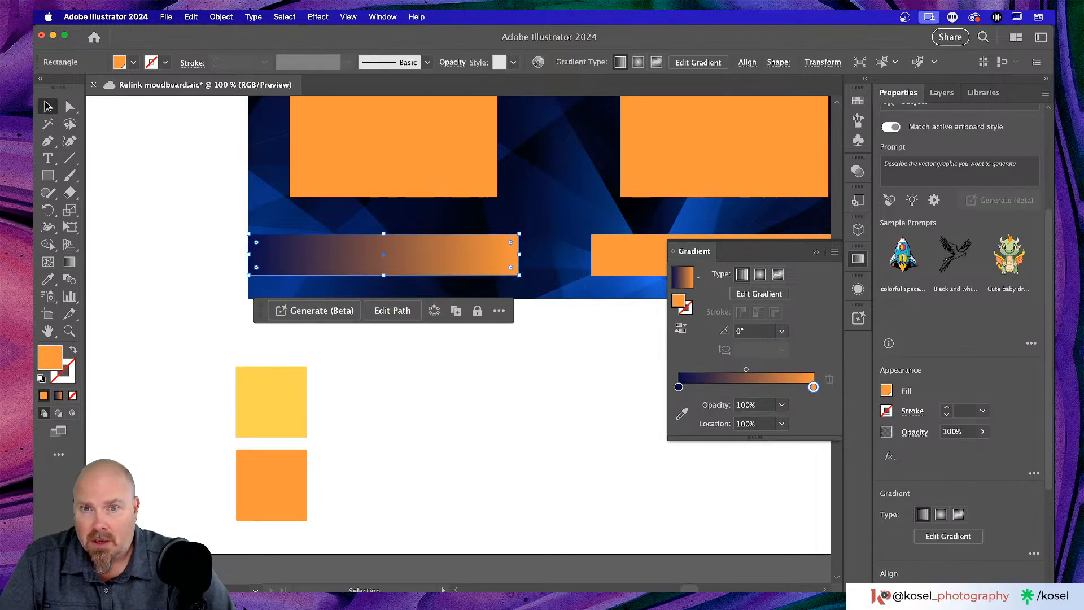
left_click(555, 419)
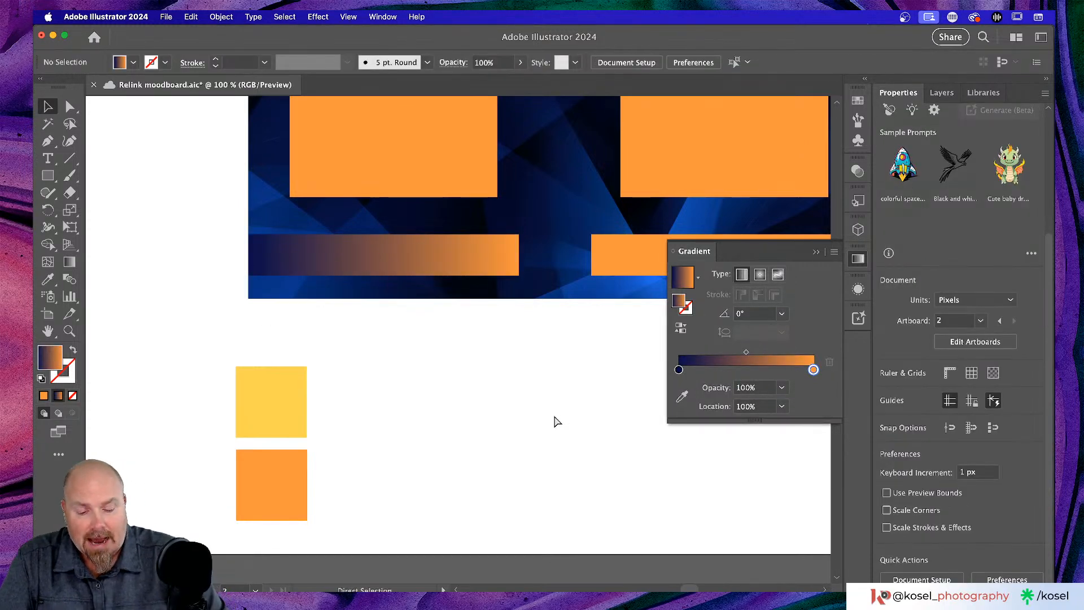
key("super+minus")
key("super+minus")
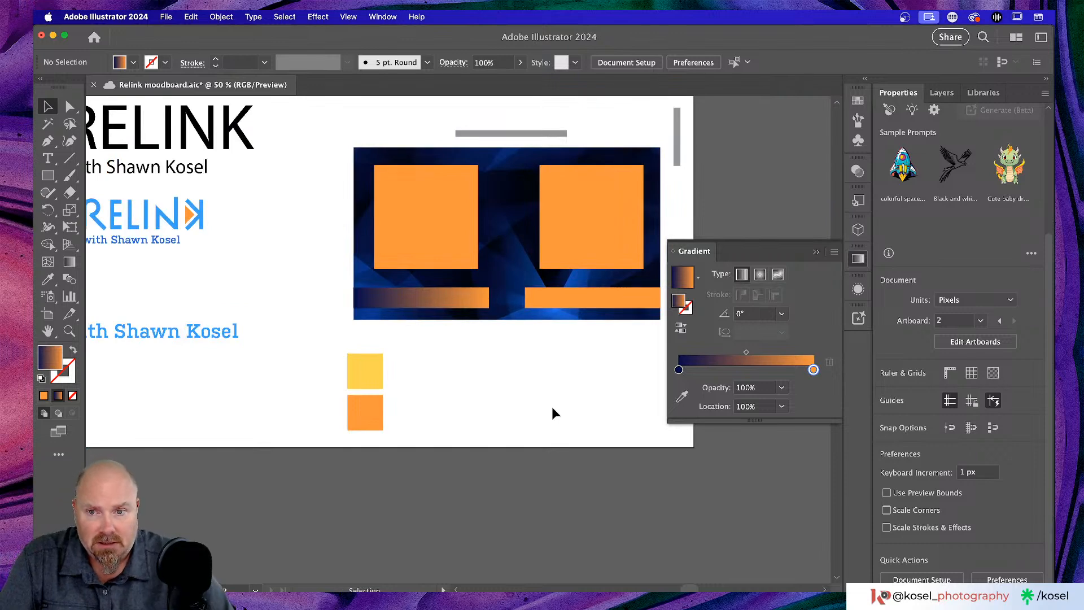
scroll(553, 406, "up", 3)
scroll(552, 407, "left", 3)
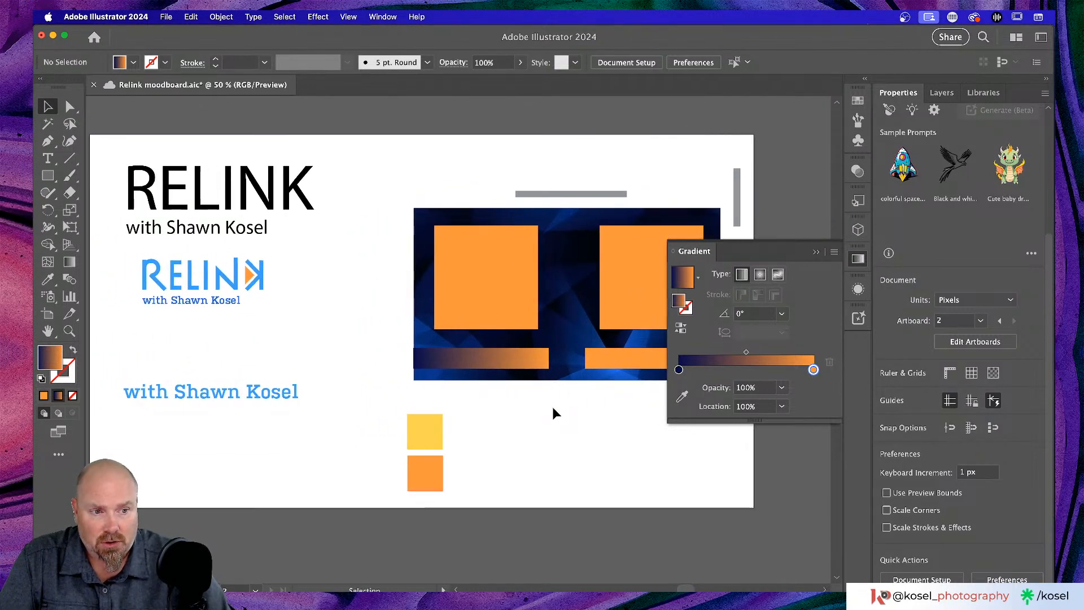
scroll(539, 412, "right", 3)
scroll(534, 415, "right", 1)
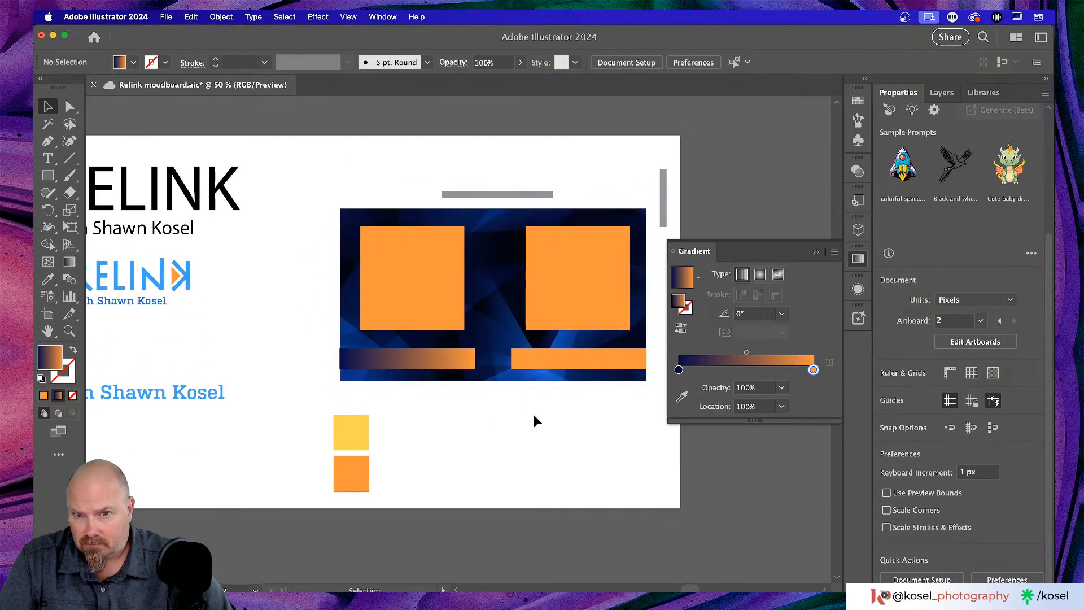
- Delete the solid orange right bar and make a reflected copy of the gradient bar
left_click(569, 360)
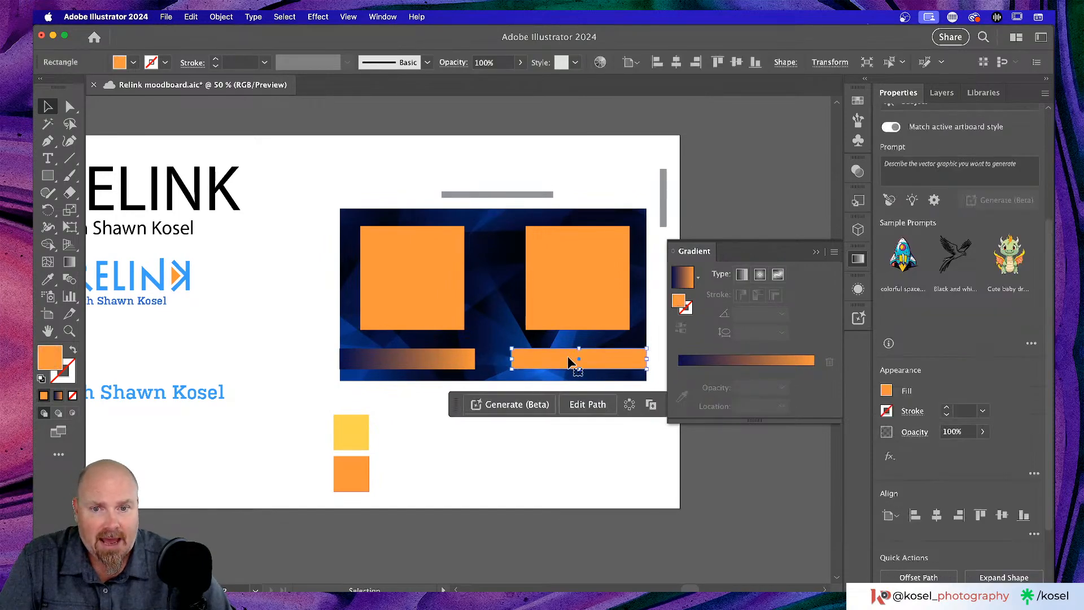
key("Delete")
left_click(443, 357)
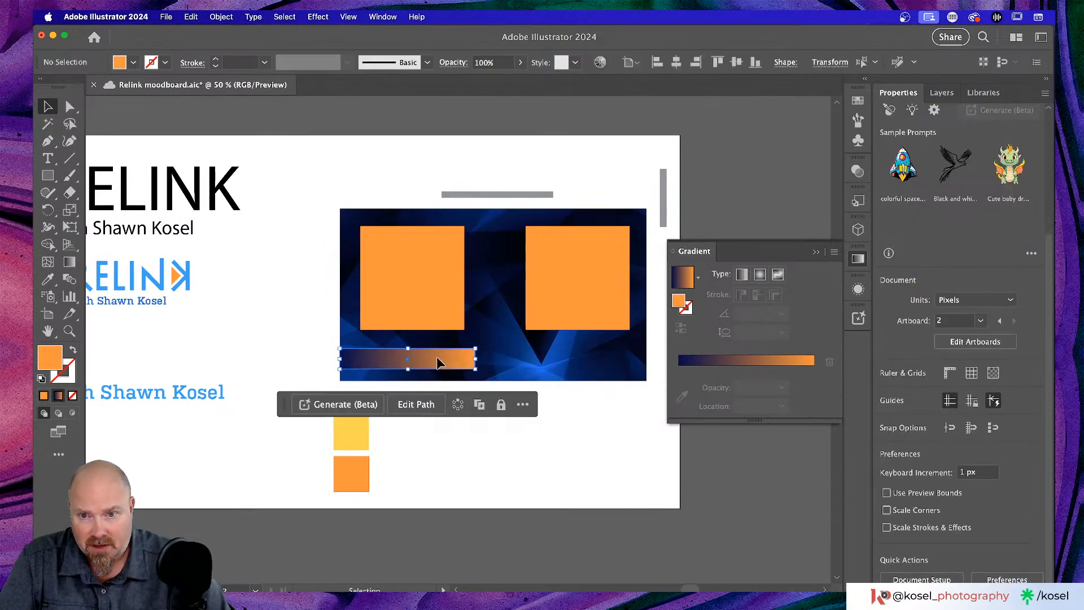
right_click(438, 361)
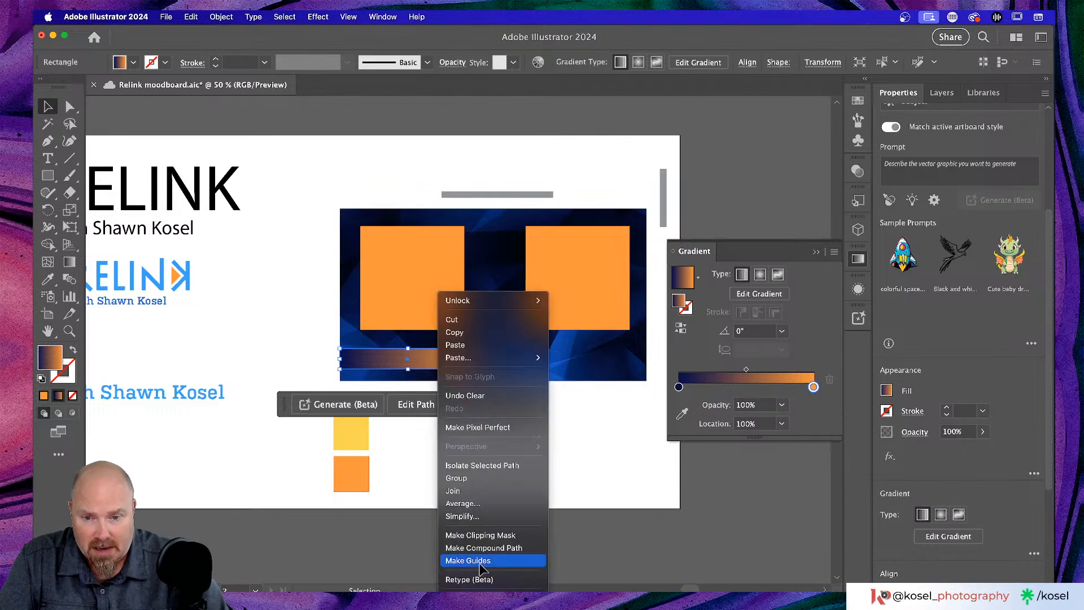
mouse_move(497, 598)
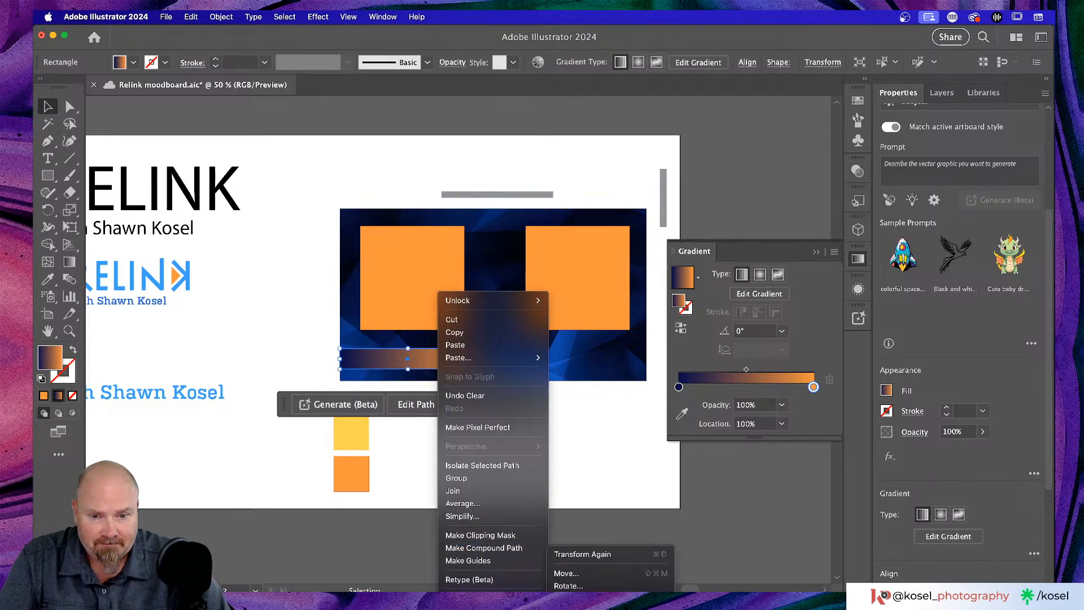
left_click(566, 598)
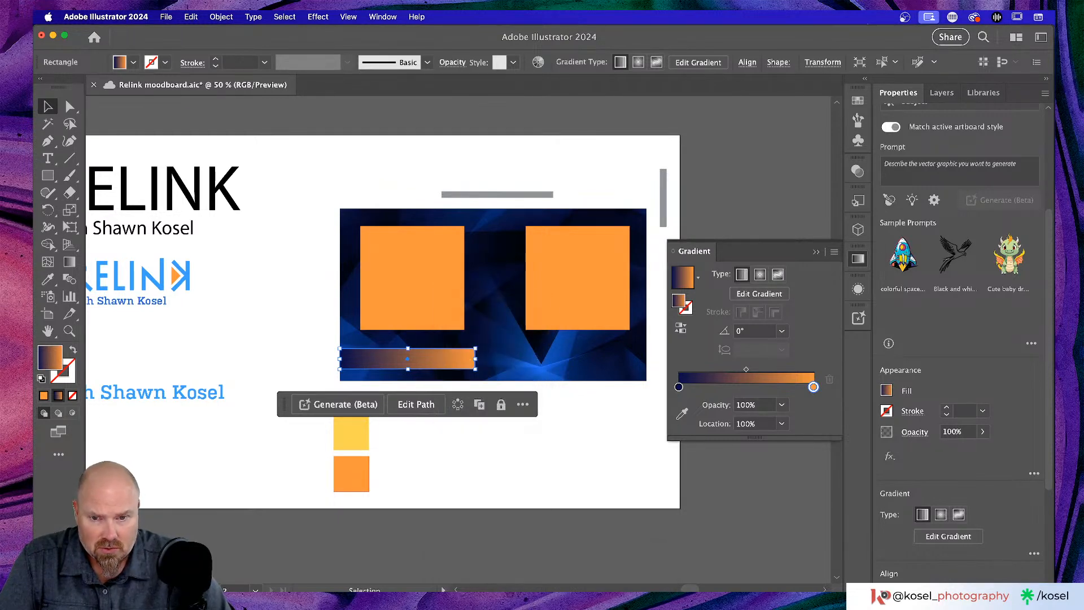
left_click(596, 354)
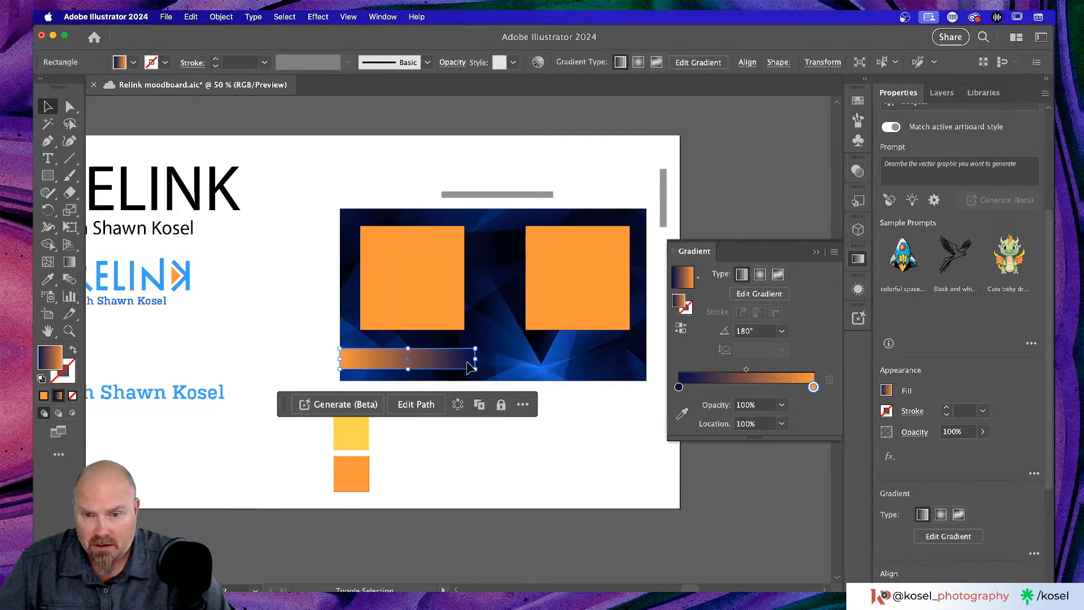
- Move the mirrored gradient bar copy to the artboard's right side
left_click(489, 363)
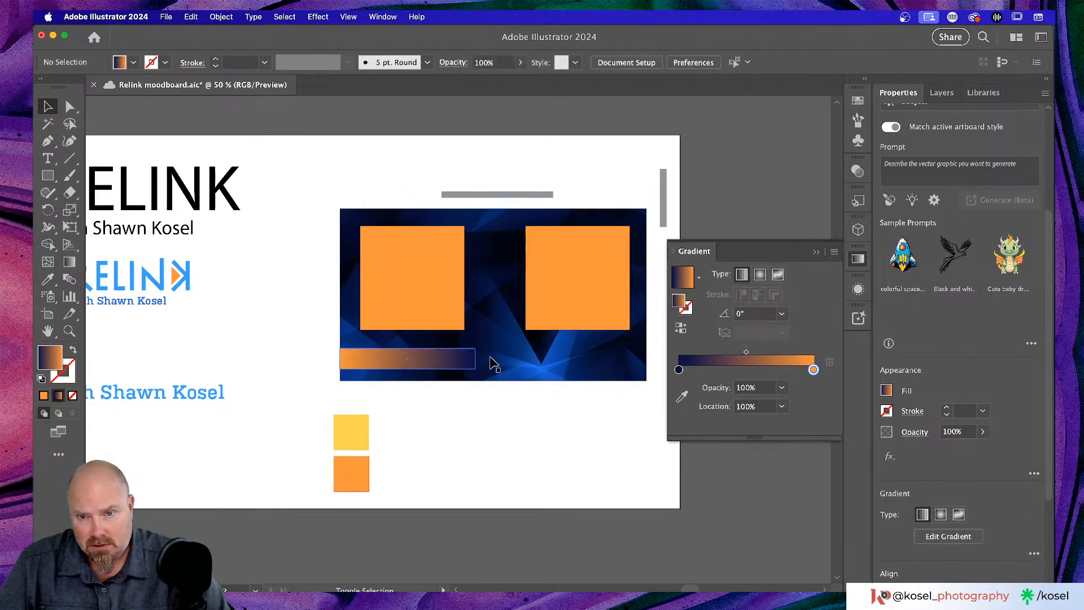
left_click(449, 366)
left_click_drag(449, 366, 613, 364)
left_click(547, 431)
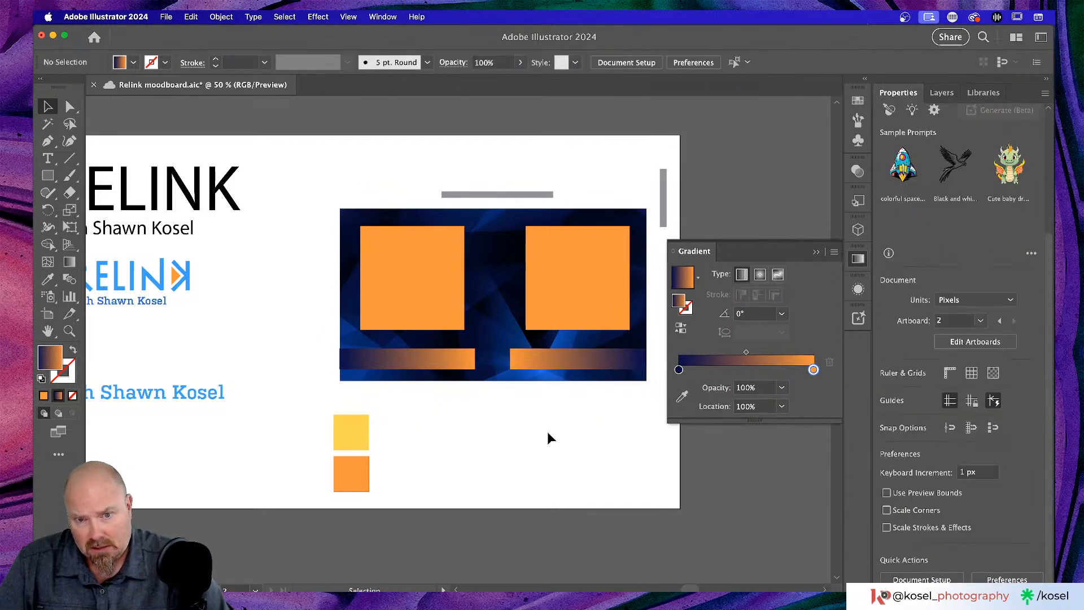
scroll(548, 431, "up", 1)
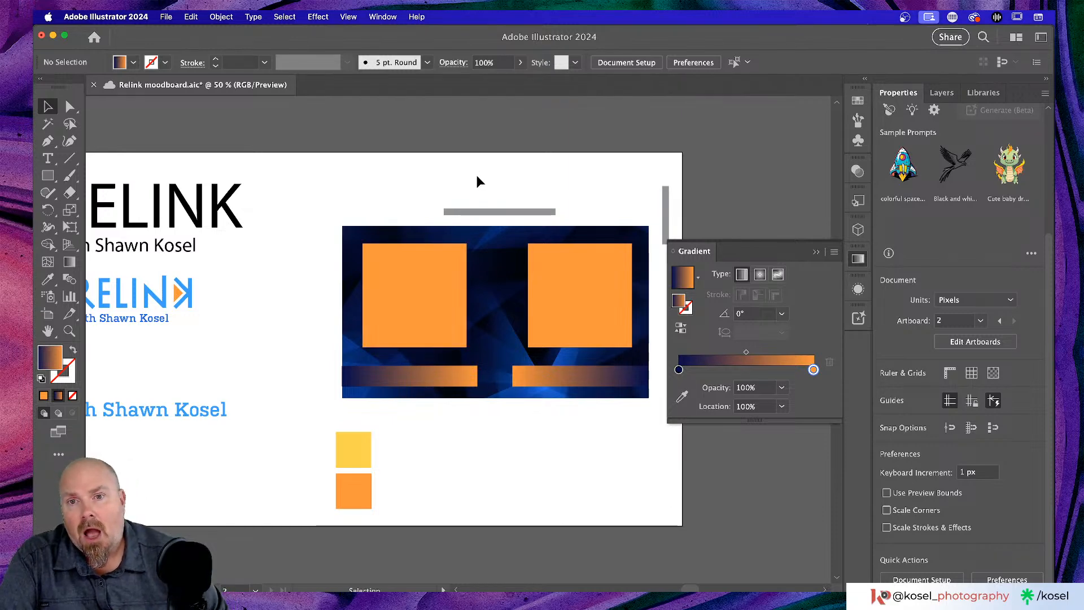
key("super+minus")
key("super+equal")
key("super+equal")
key("super+equal")
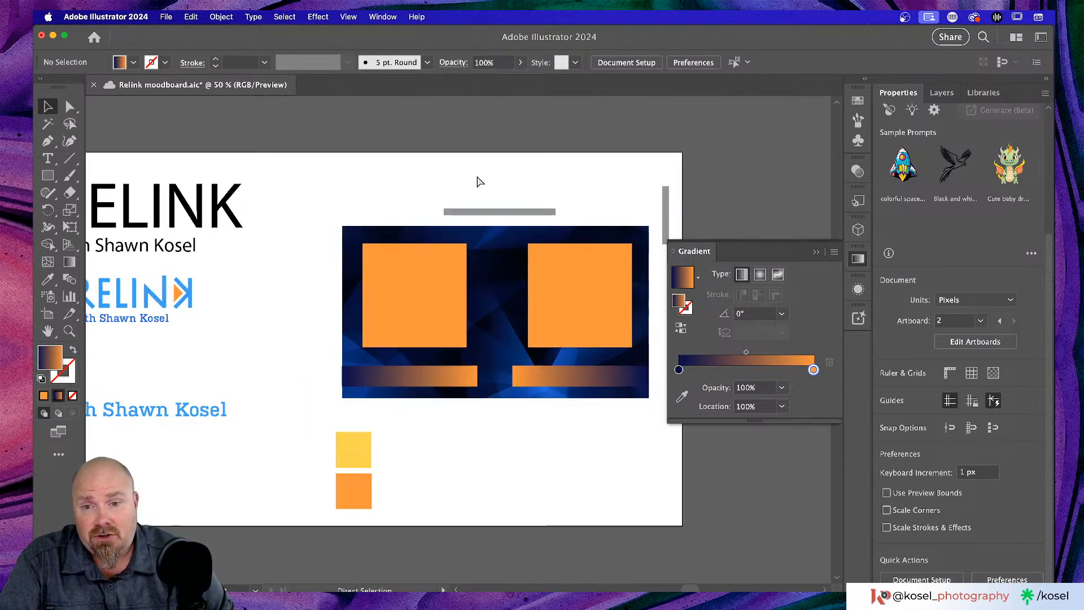
scroll(496, 158, "right", 5)
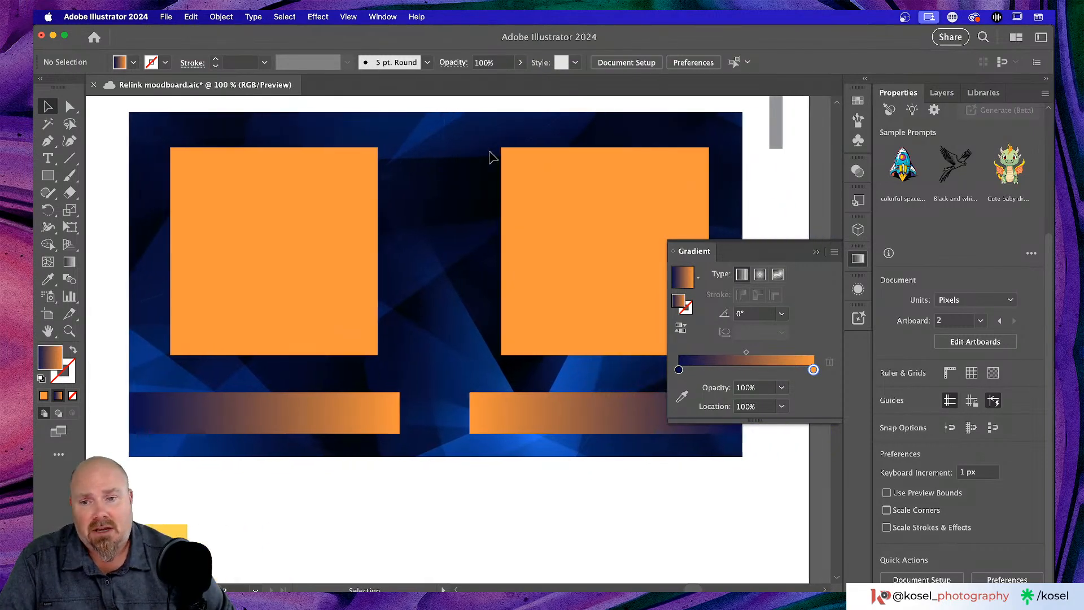
scroll(507, 184, "down", 2)
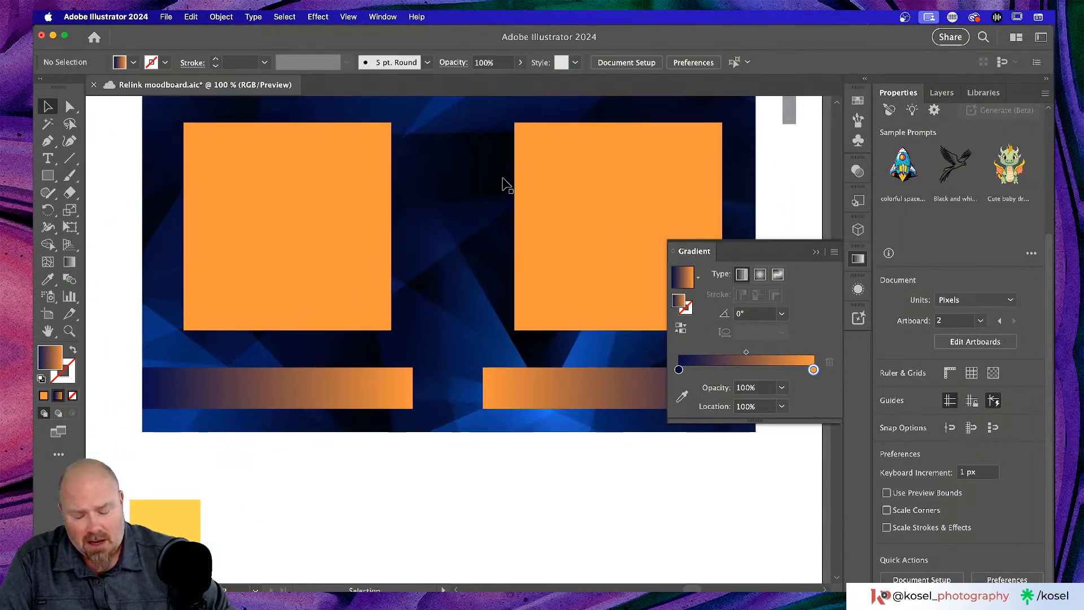
key("super+minus")
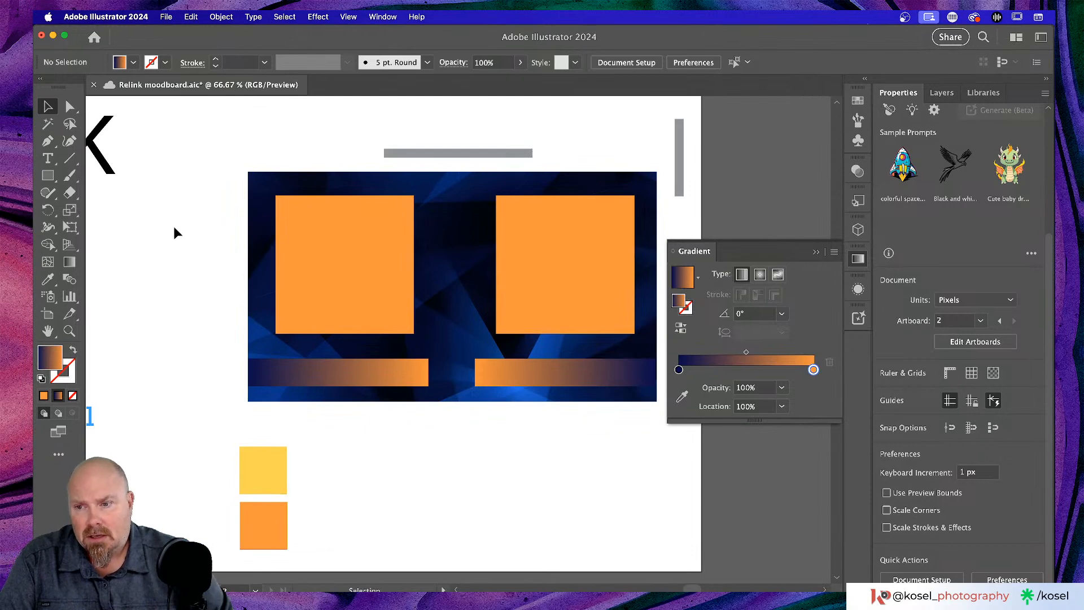
scroll(174, 232, "left", 2)
scroll(179, 225, "left", 6)
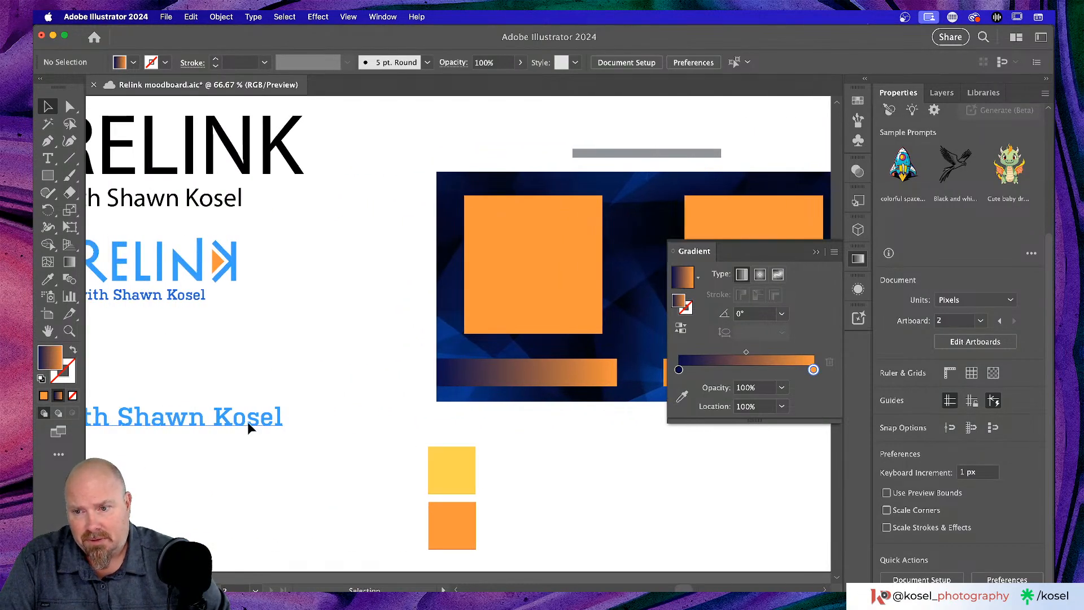
left_click(249, 424)
- Place a copy of the name text on the left bar, delete the preceding word, and scale it down
scroll(320, 398, "right", 3)
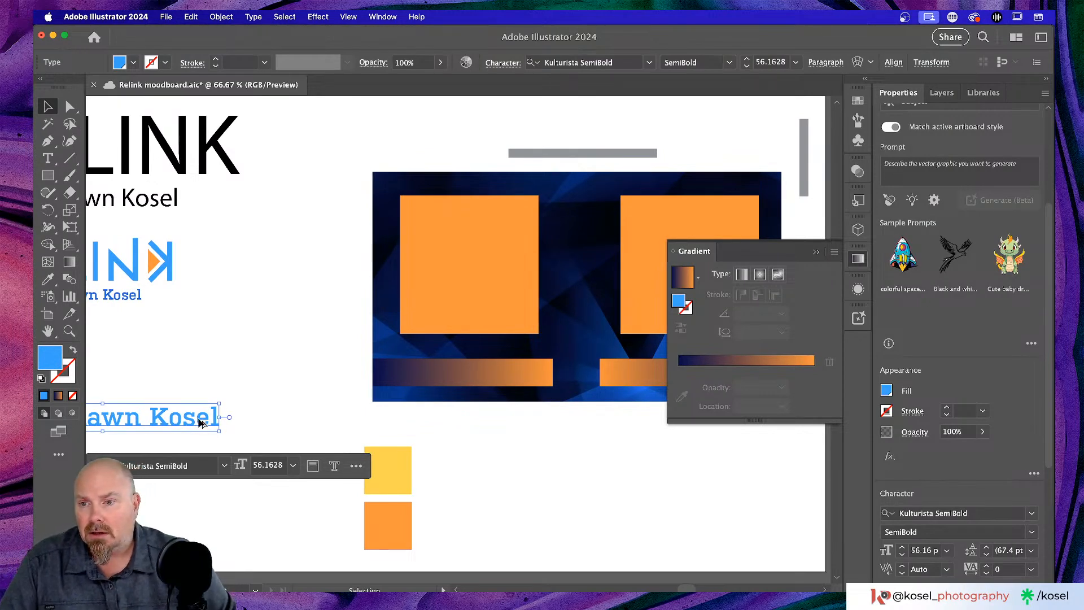
left_click_drag(203, 422, 510, 376)
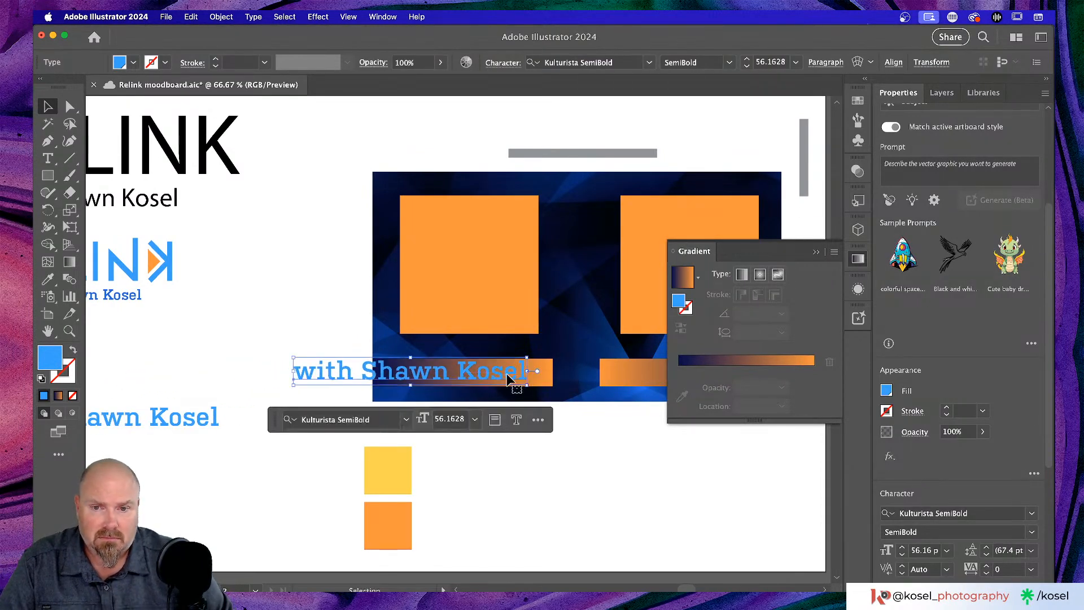
double_click(395, 375)
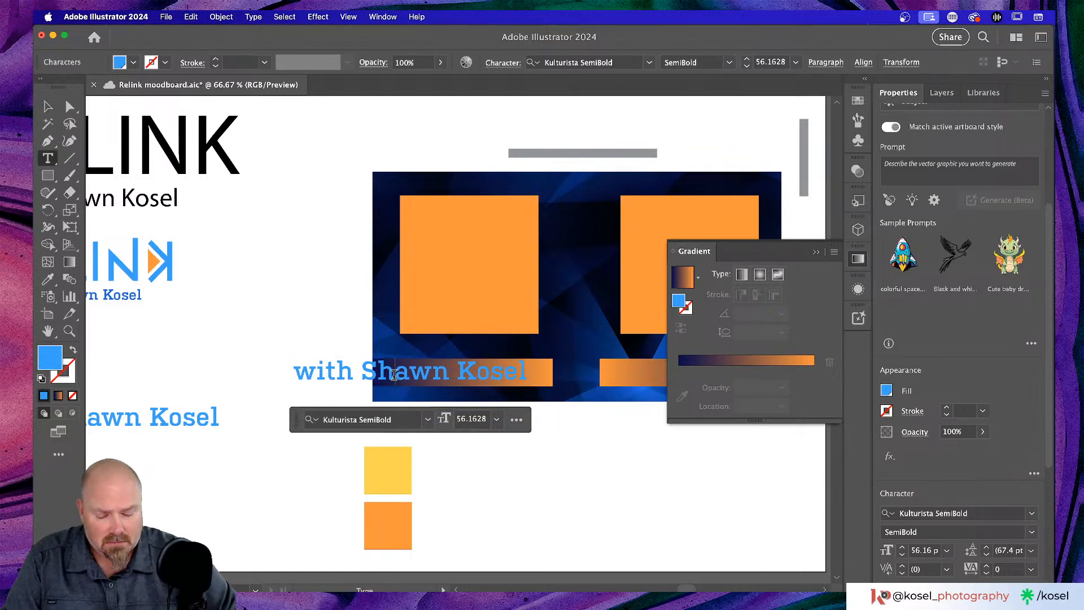
key("BackSpace")
key("BackSpace")
key("BackSpace")
key("BackSpace")
key("BackSpace")
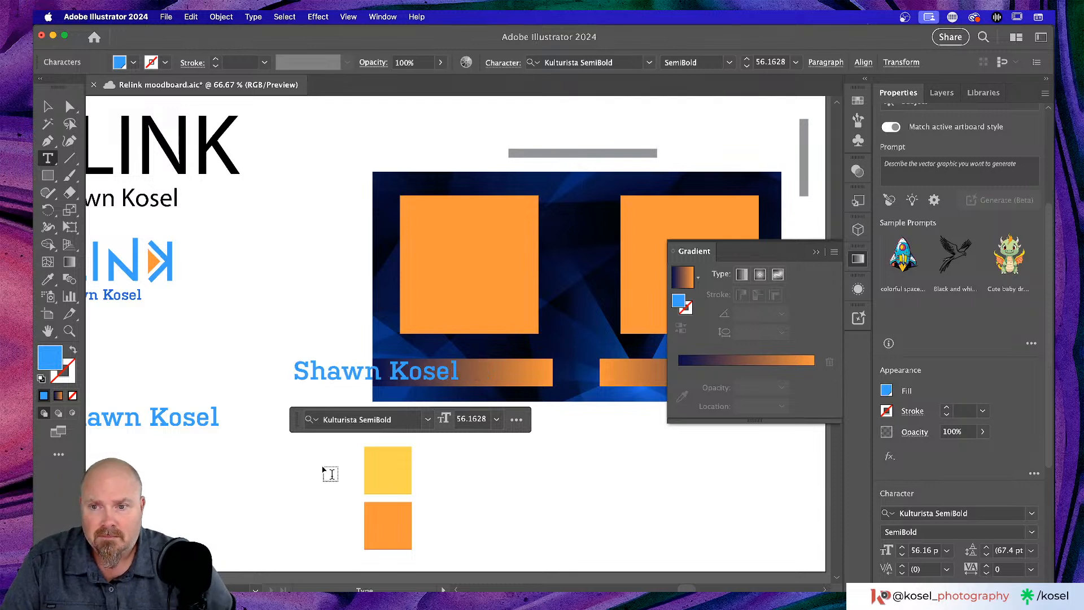
key("Escape")
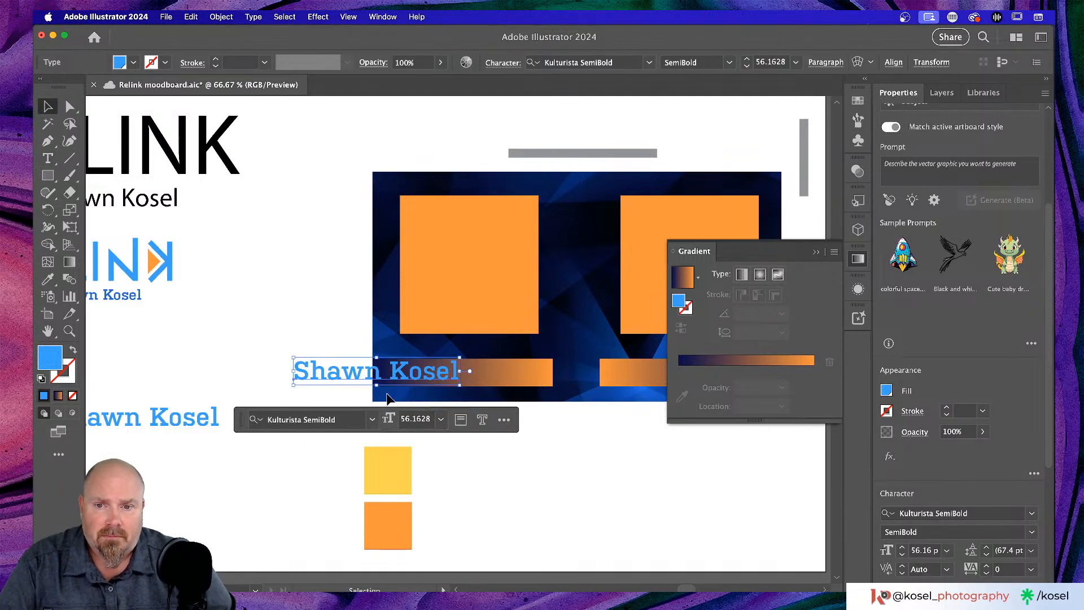
left_click_drag(437, 377, 524, 372)
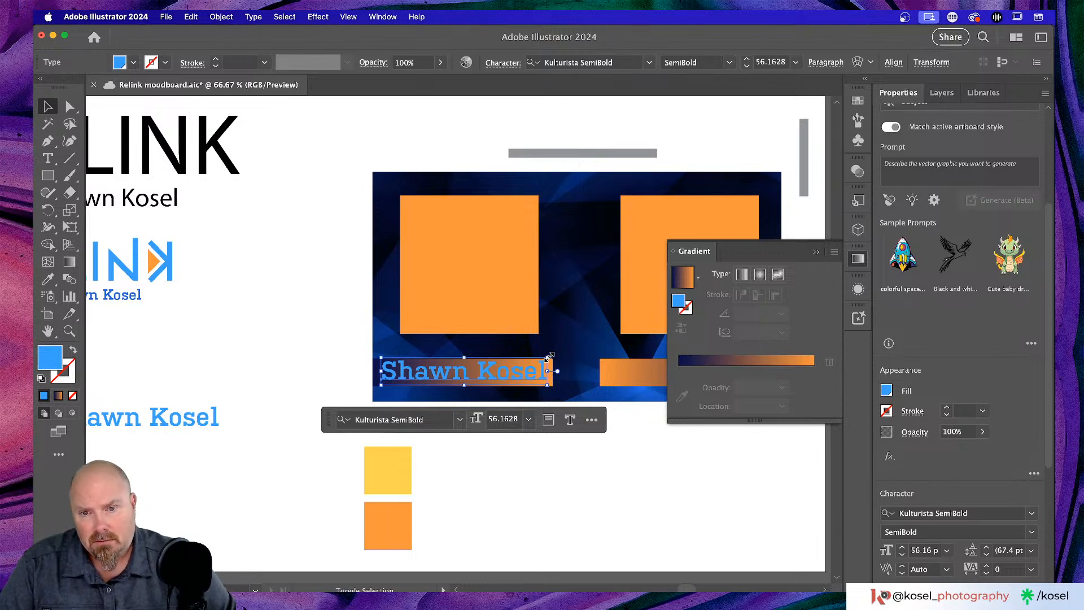
left_click_drag(549, 357, 526, 365)
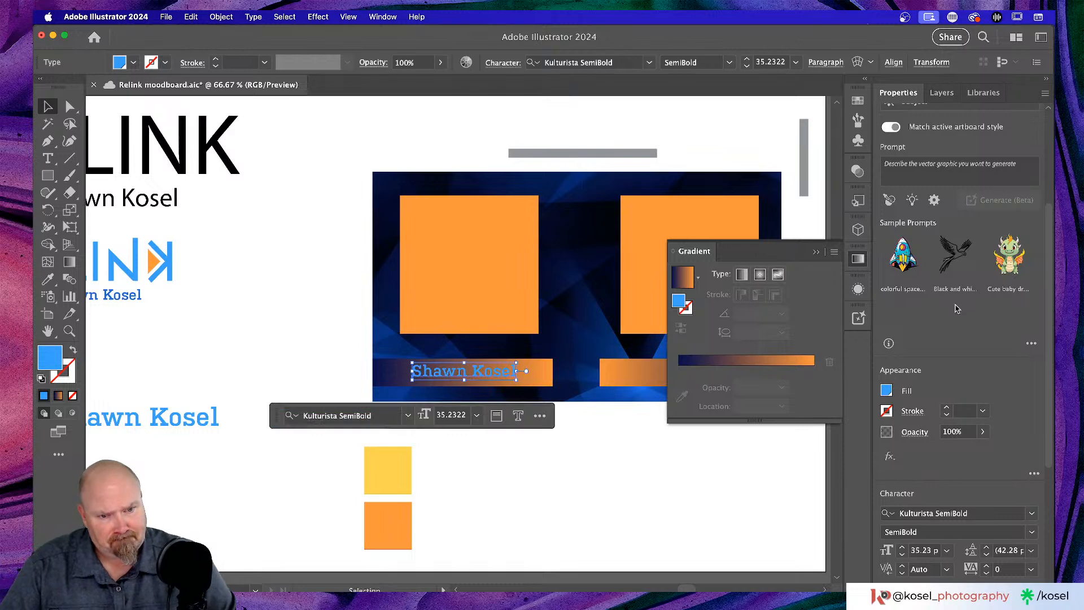
- Set the name text to 30 pt and slide it right toward the orange end
scroll(956, 308, "down", 5)
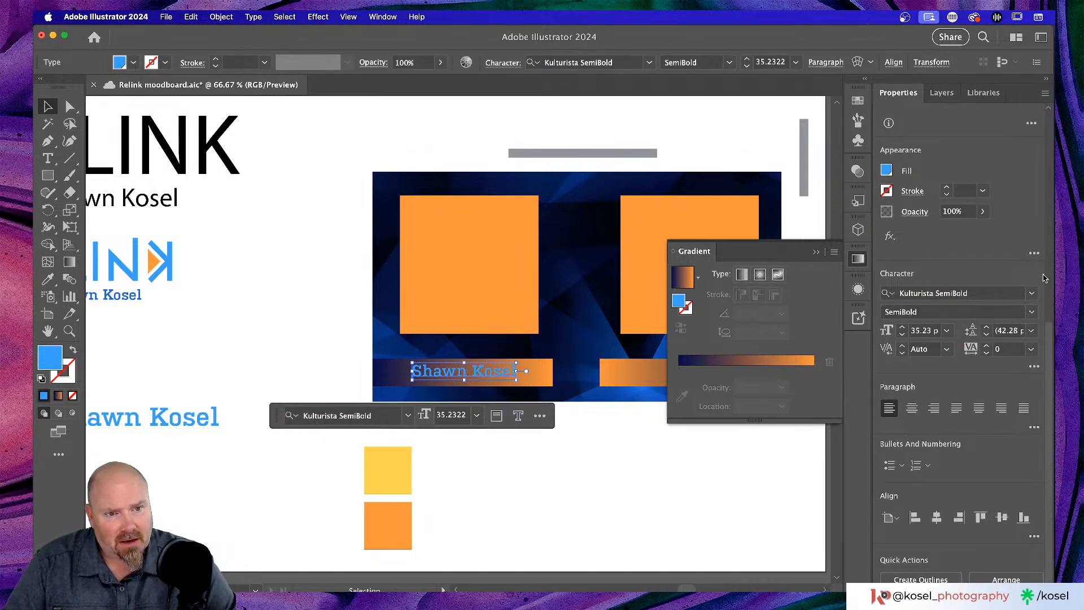
left_click(920, 332)
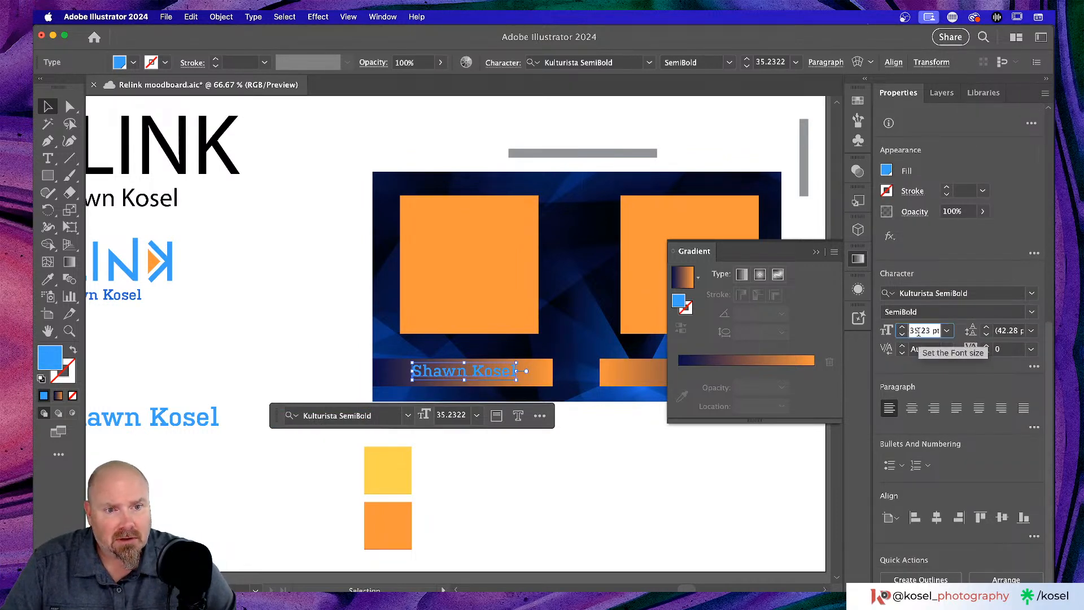
left_click_drag(927, 331, 908, 332)
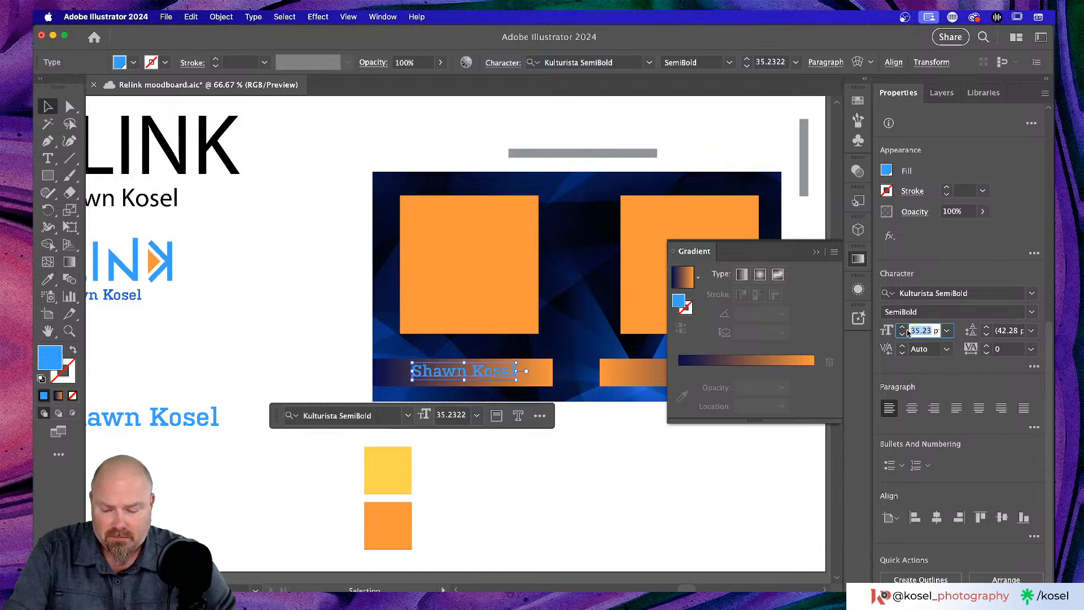
type("30")
key("Return")
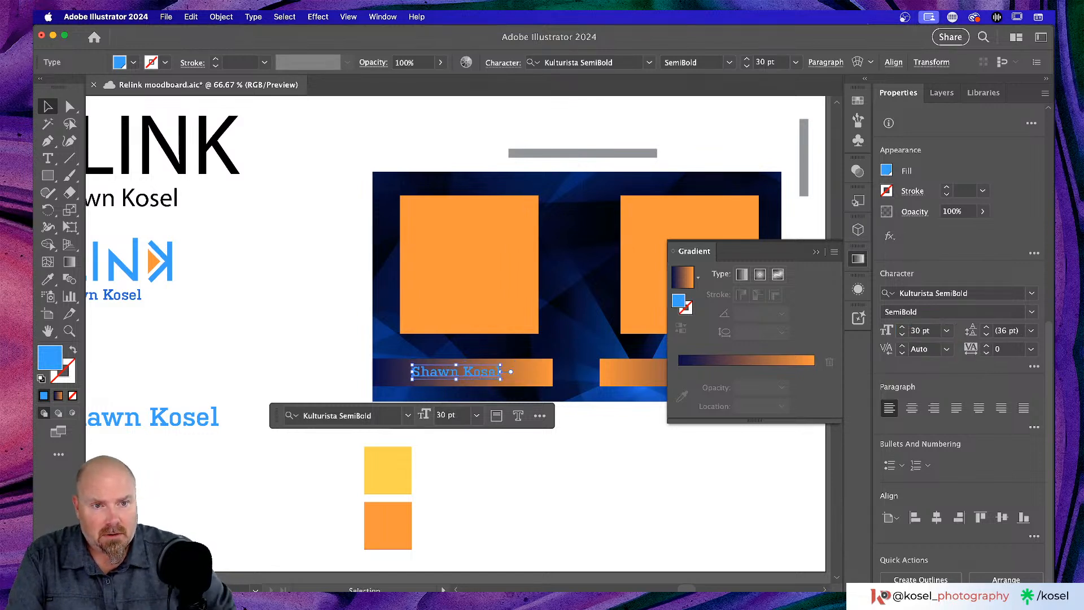
left_click(485, 373)
left_click_drag(485, 372, 528, 379)
left_click(568, 458)
- Fill the name text with the near-black swatch instead of blue
key("super+equal")
key("super+equal")
key("super+equal")
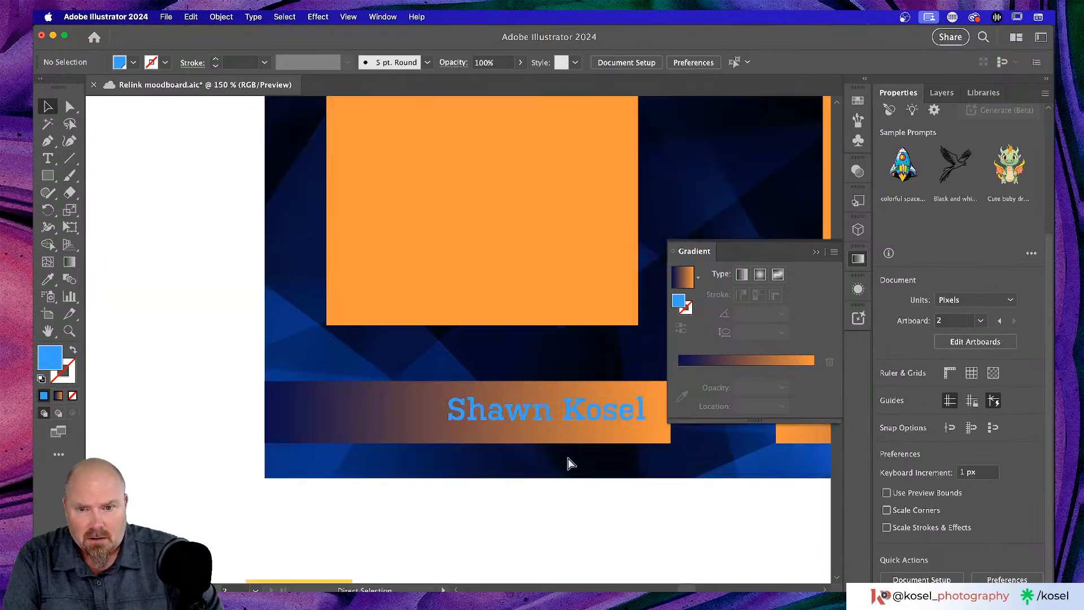
scroll(499, 344, "down", 4)
scroll(495, 345, "right", 4)
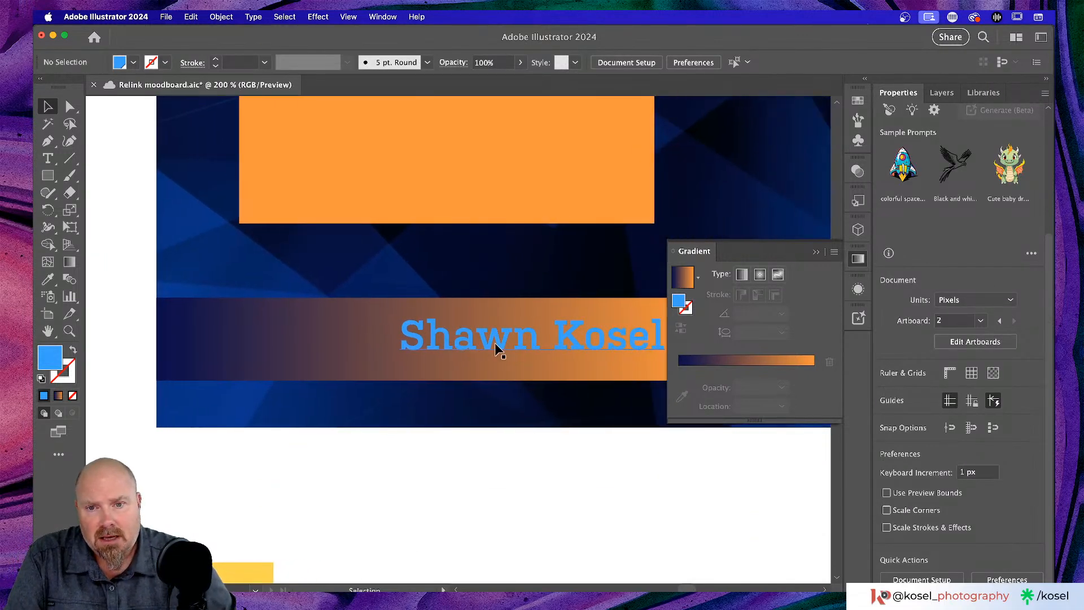
left_click(512, 332)
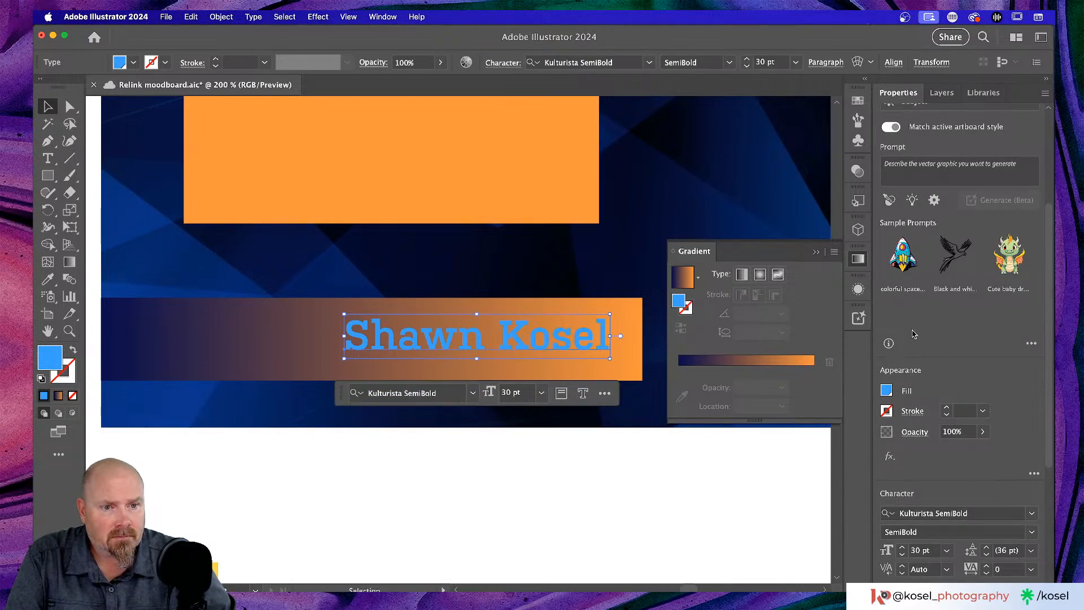
left_click(888, 390)
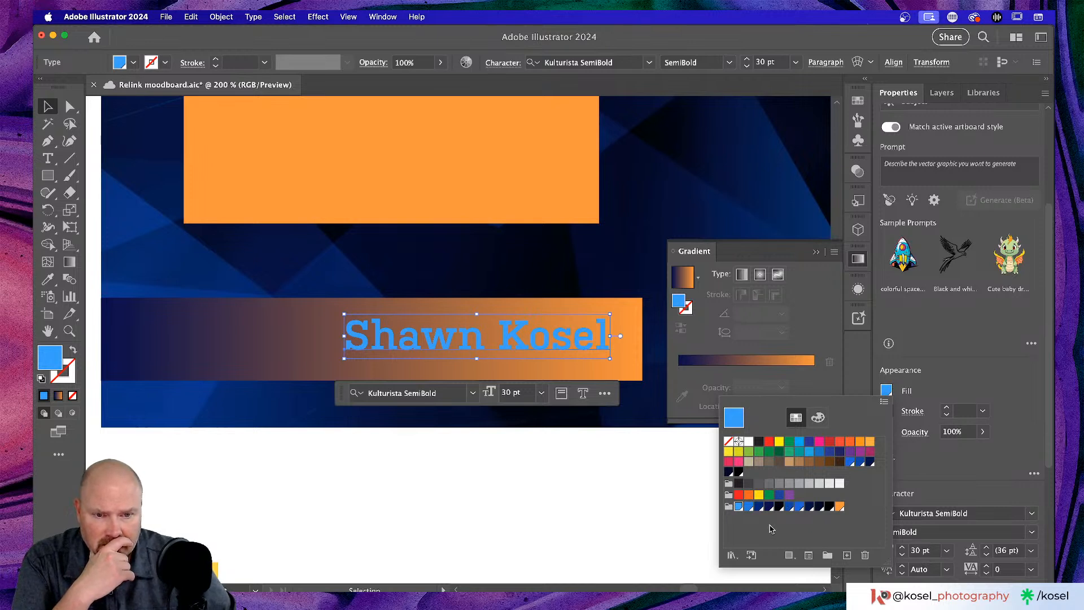
left_click(779, 506)
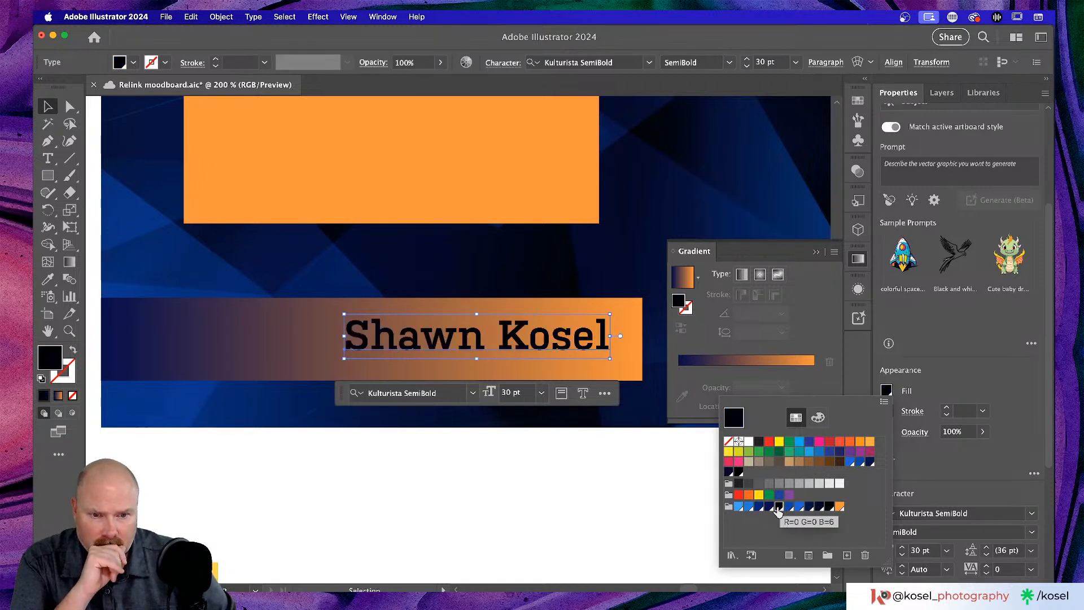
left_click(769, 506)
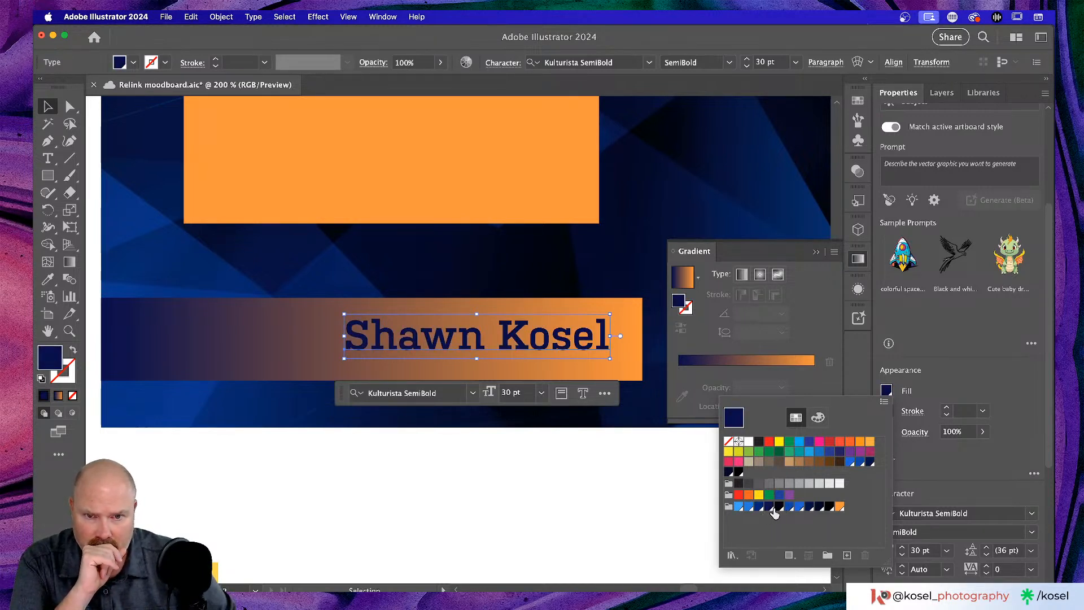
left_click(778, 507)
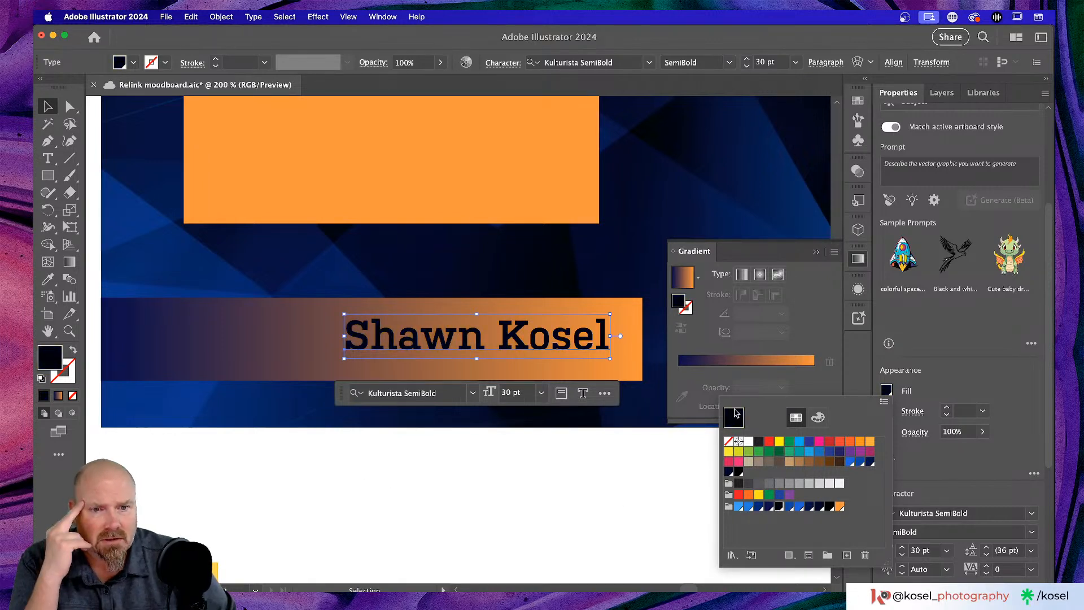
left_click(657, 469)
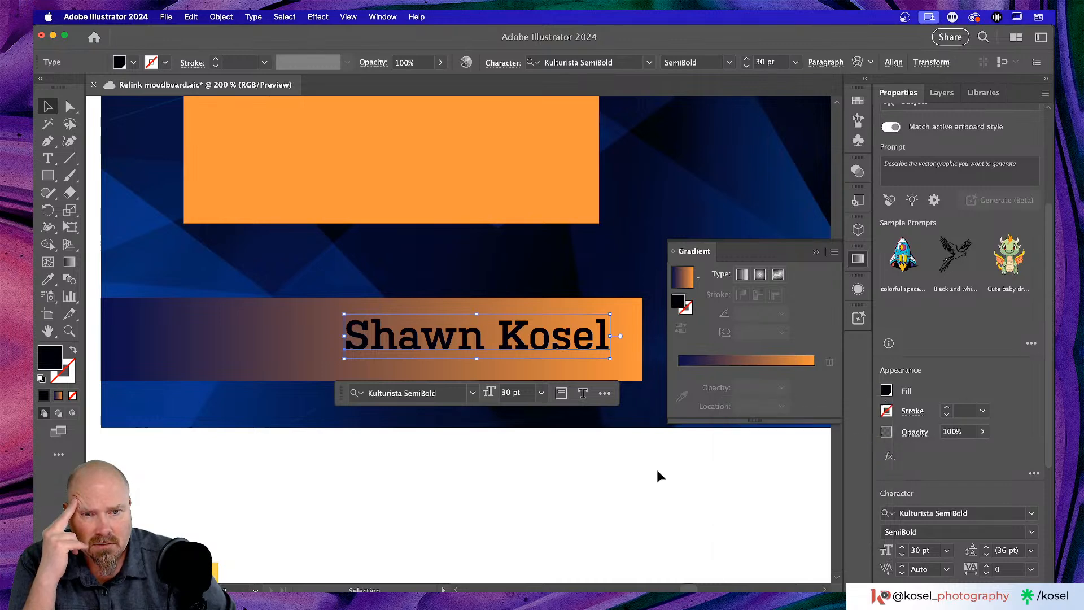
- Close the Gradient panel and confirm the #000006 text fill in the Color Picker
left_click(816, 252)
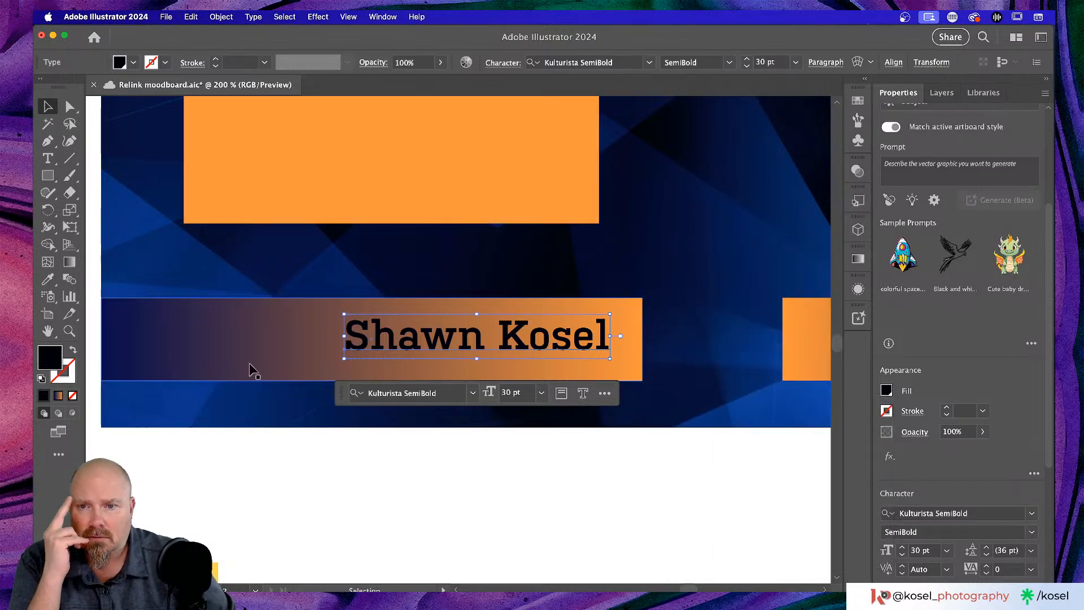
double_click(47, 356)
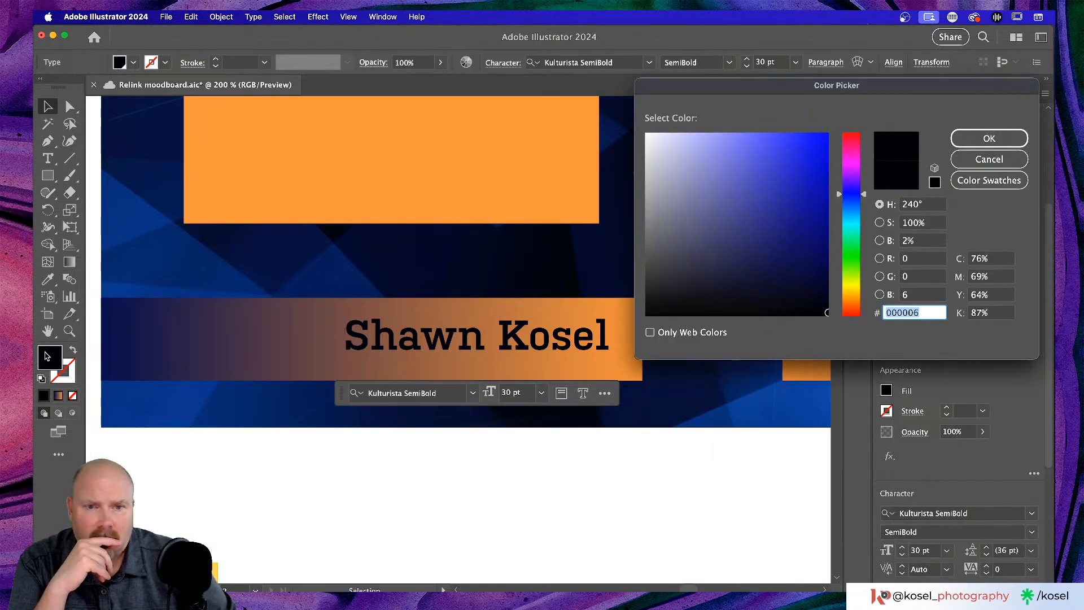
left_click(966, 144)
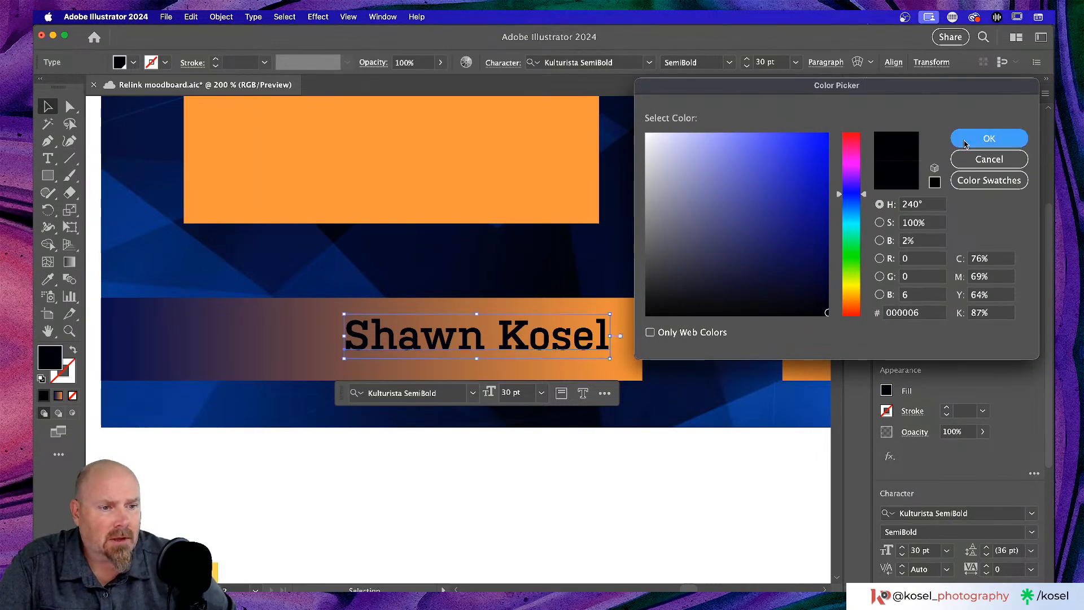
scroll(564, 426, "up", 2)
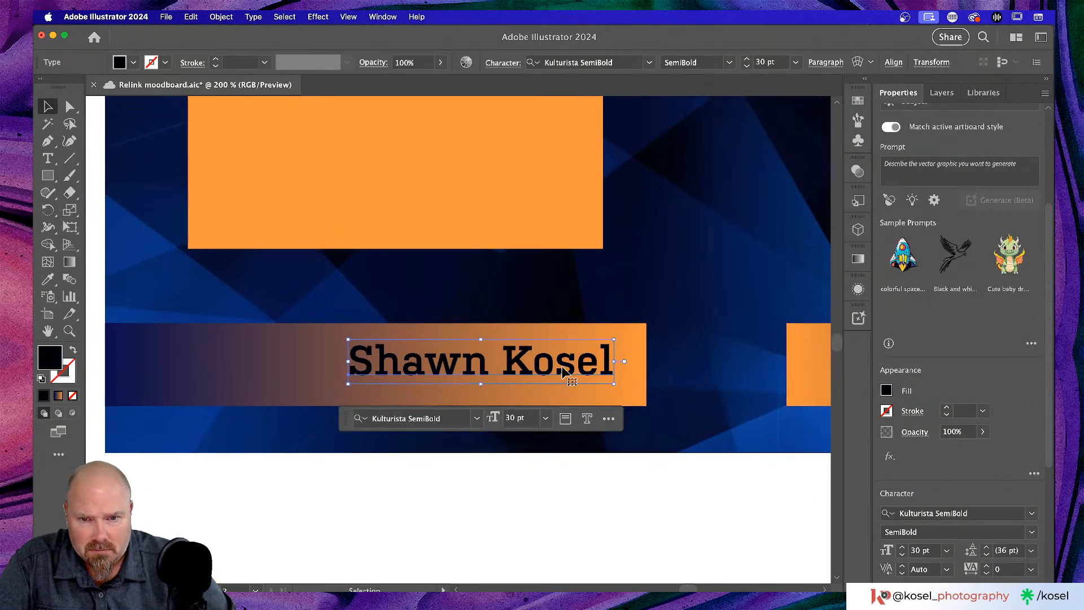
- Try vertically centring the name on the bar, undoing the misaligned results
left_click(635, 396, "shift")
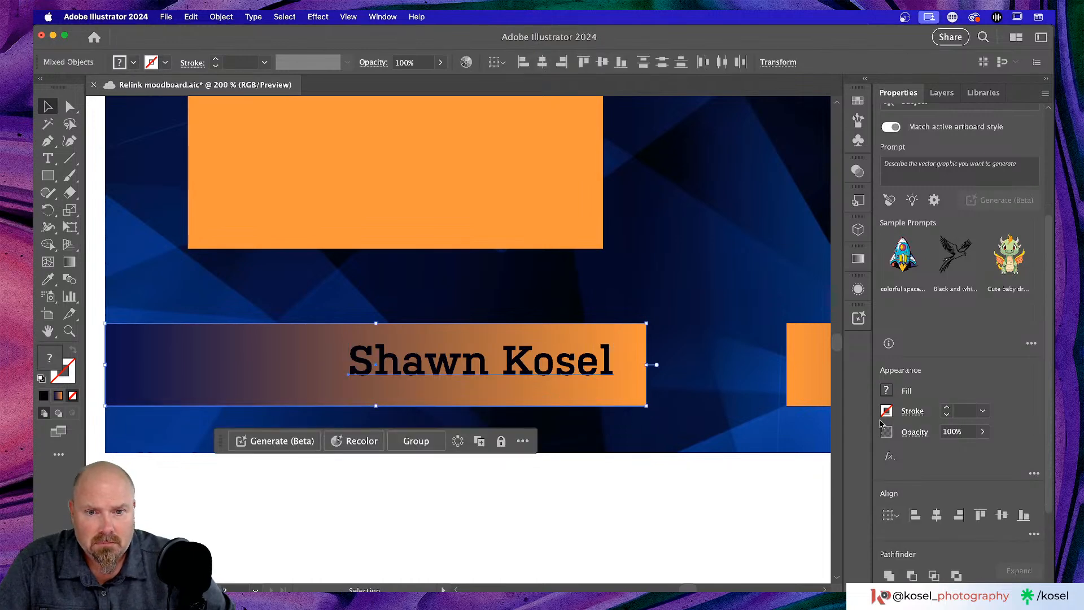
scroll(1010, 411, "down", 4)
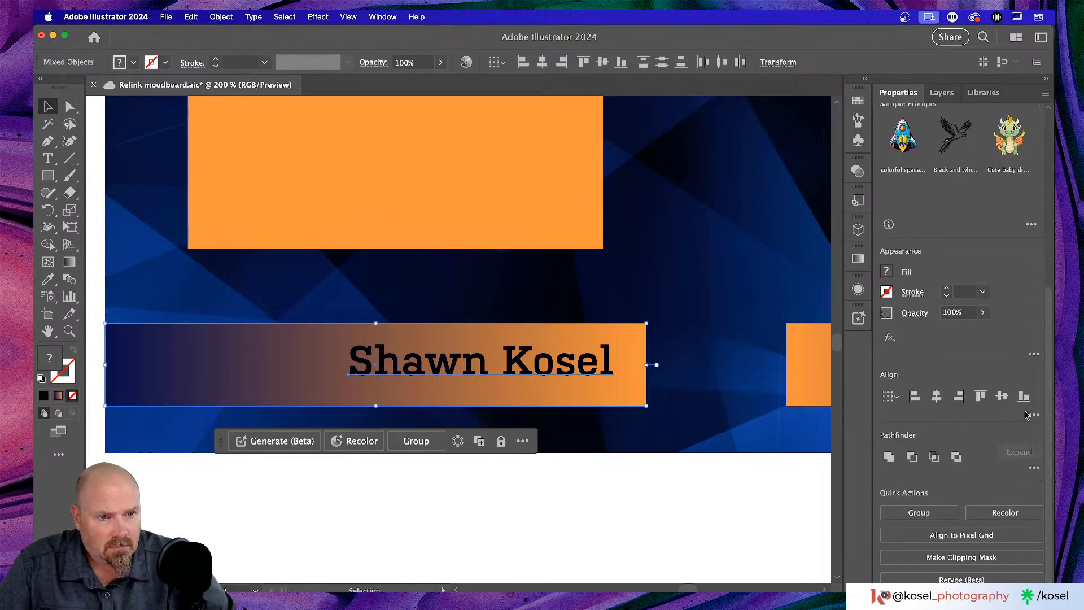
left_click(1002, 396)
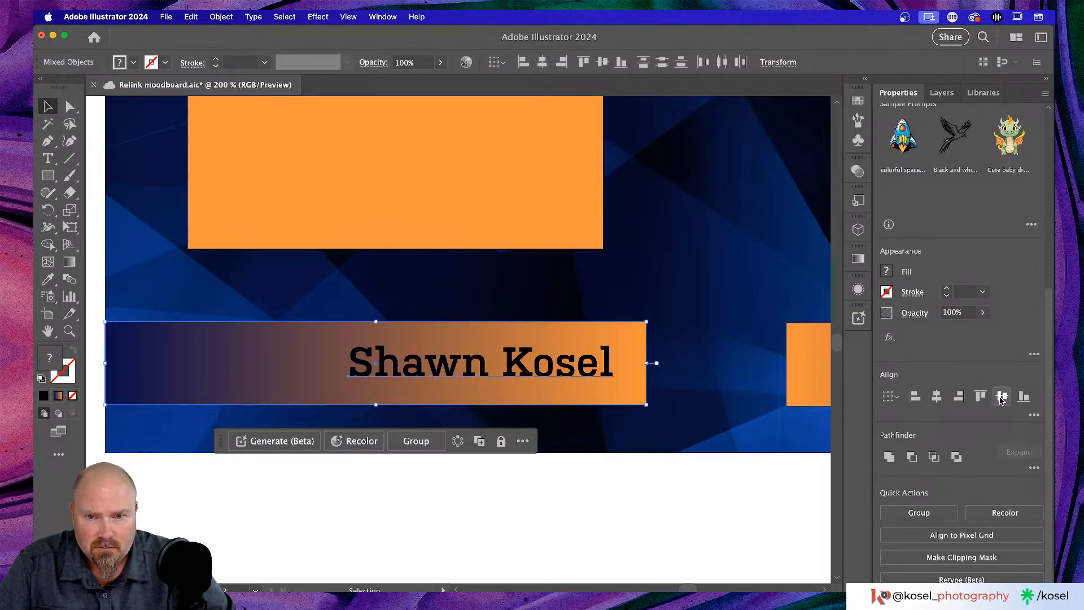
left_click(722, 529)
key("super+z")
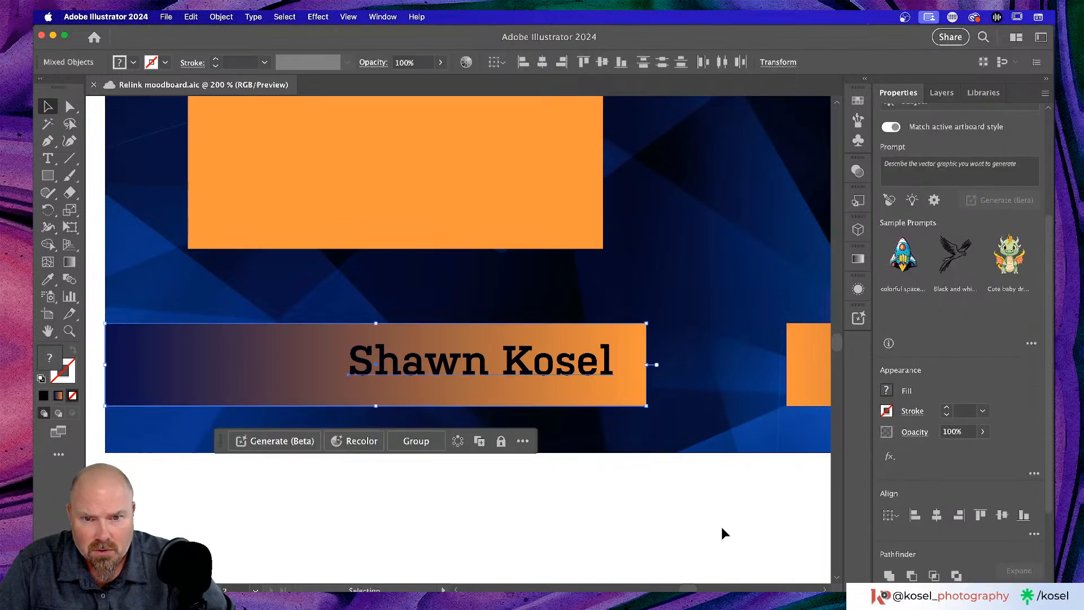
left_click(586, 498)
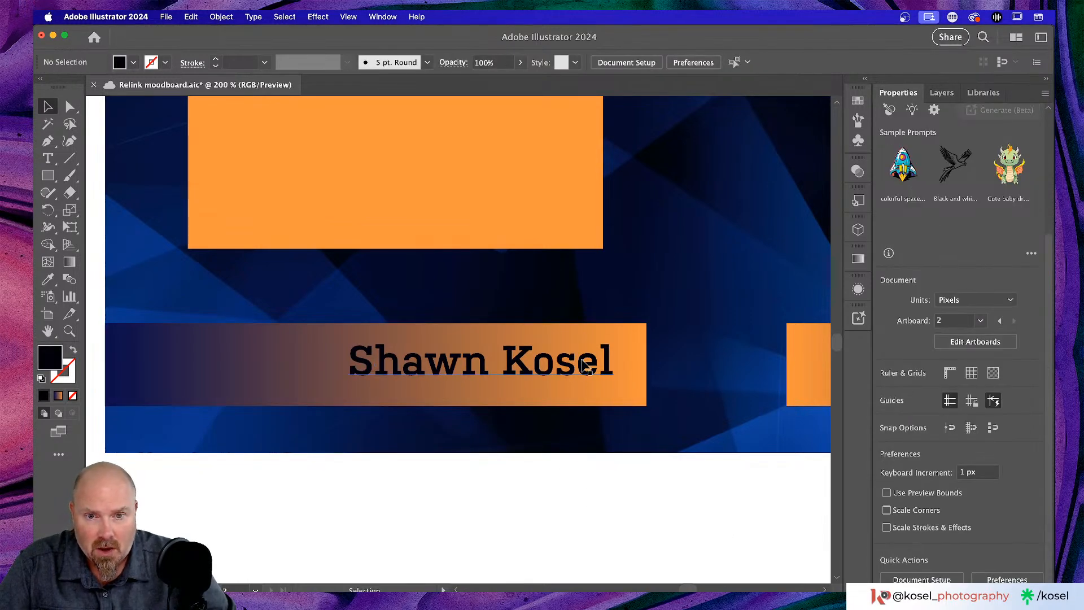
left_click(586, 366)
left_click(635, 377, "shift")
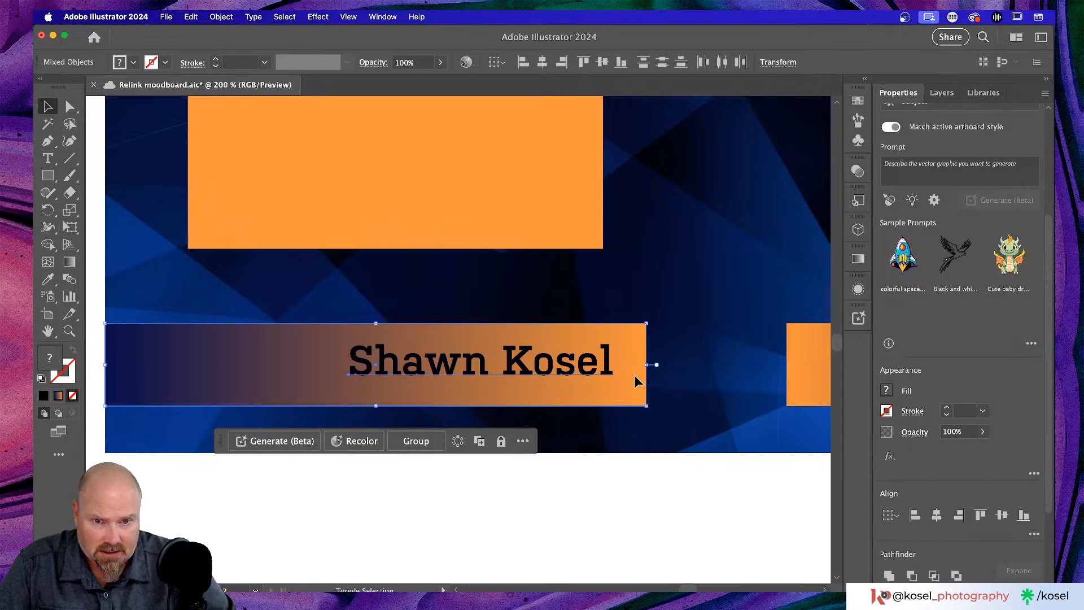
left_click(635, 376, "shift")
scroll(1031, 428, "down", 5)
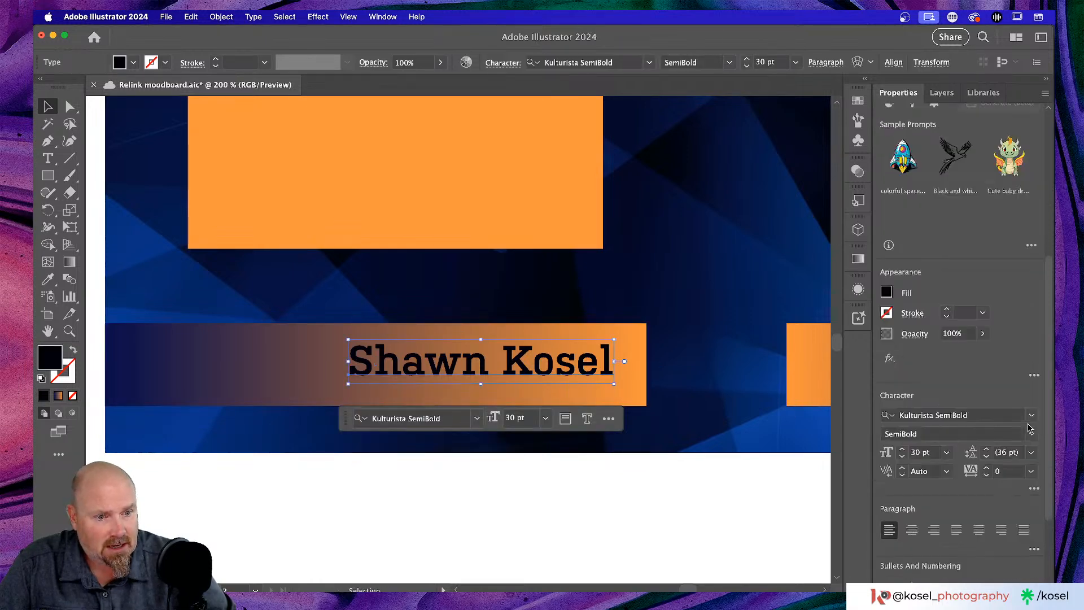
left_click(1003, 521)
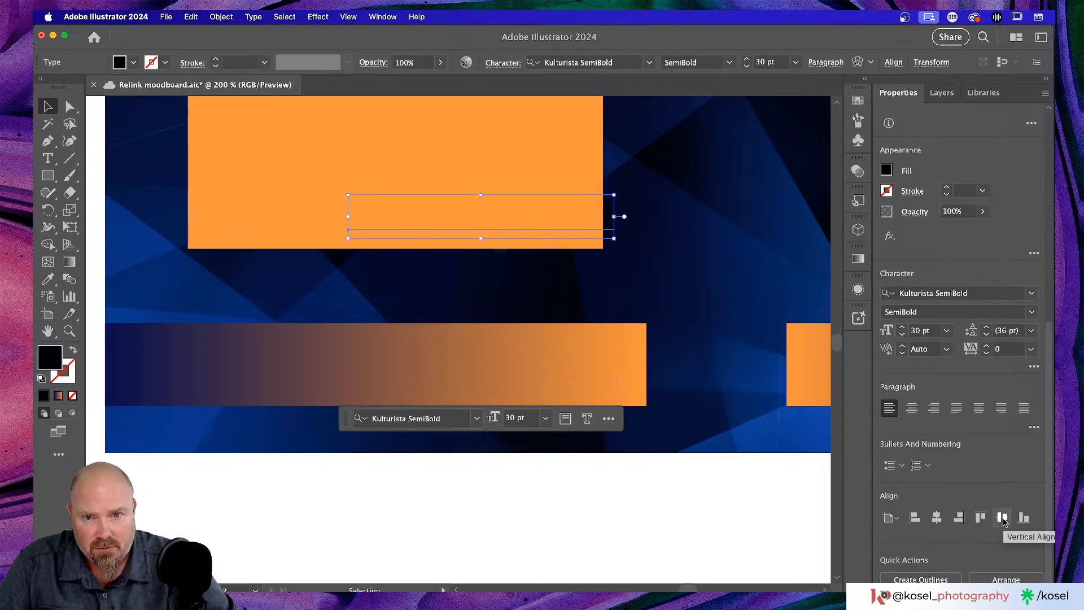
key("super+z")
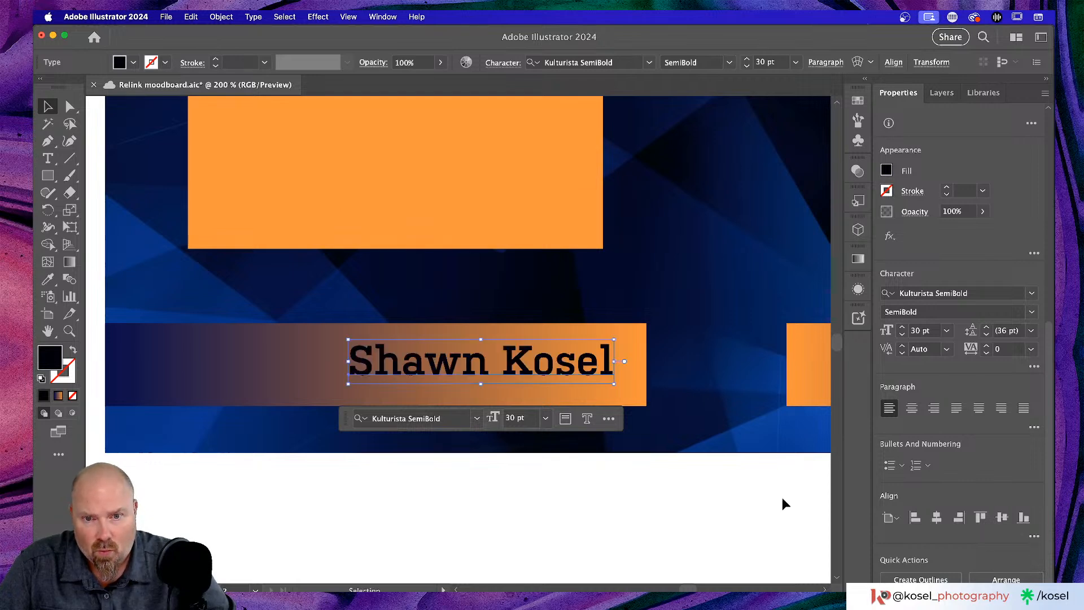
- Vertically centre the name text on the gradient bar, then zoom out and switch to Chrome
left_click(659, 501)
left_click(618, 366)
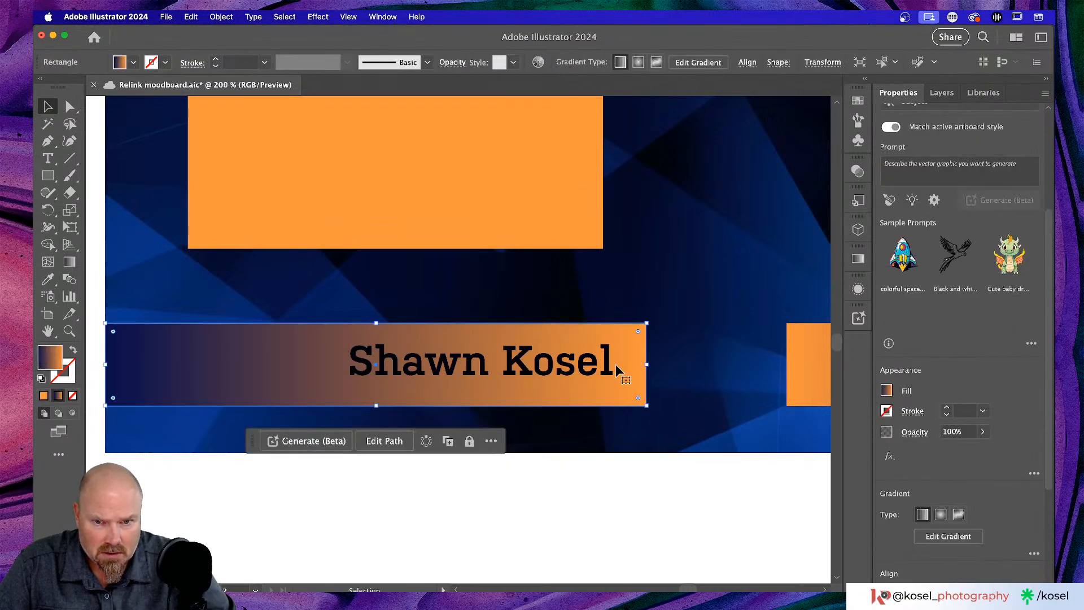
left_click(585, 367, "shift")
left_click(626, 385, "shift")
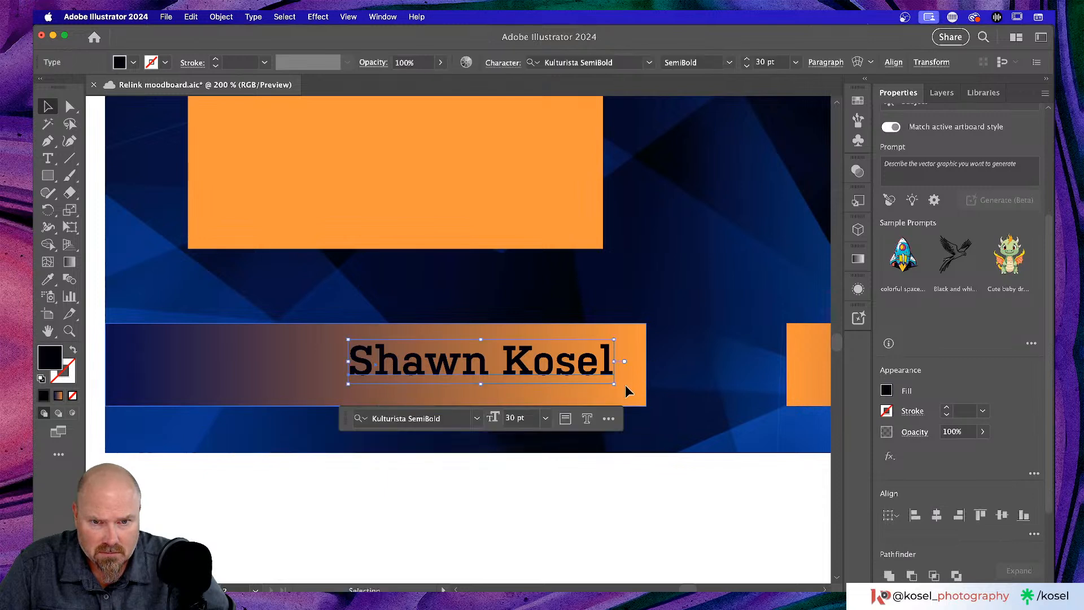
left_click(626, 384, "shift")
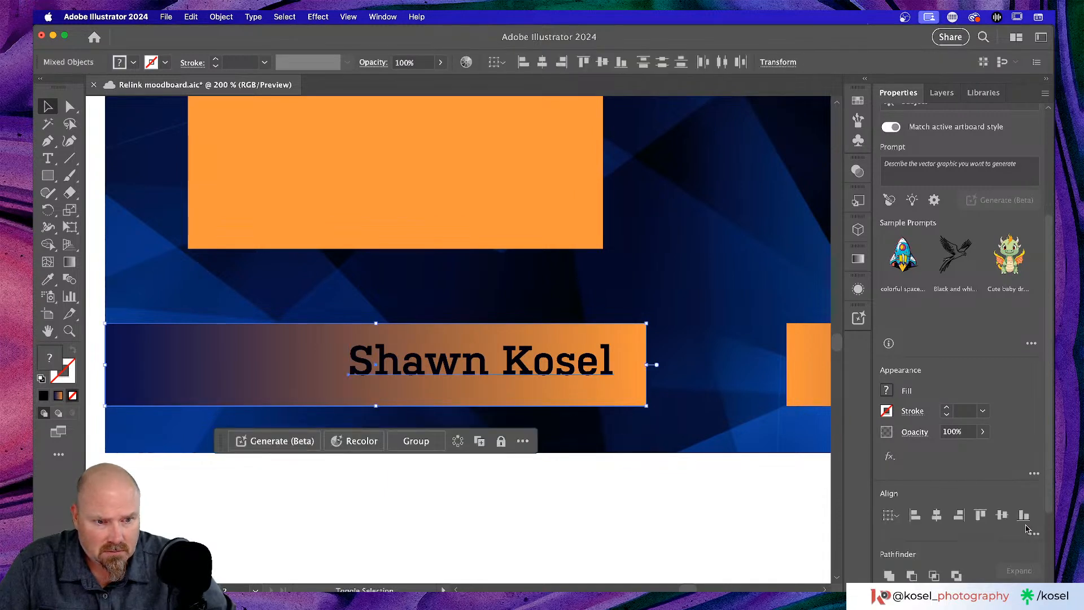
left_click(1001, 515)
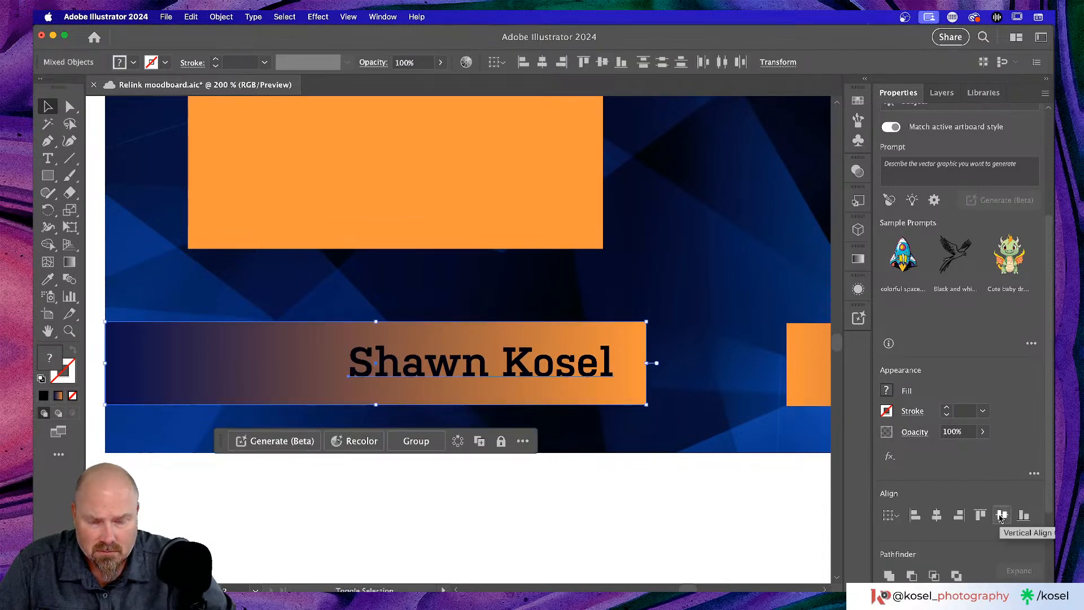
left_click(683, 513)
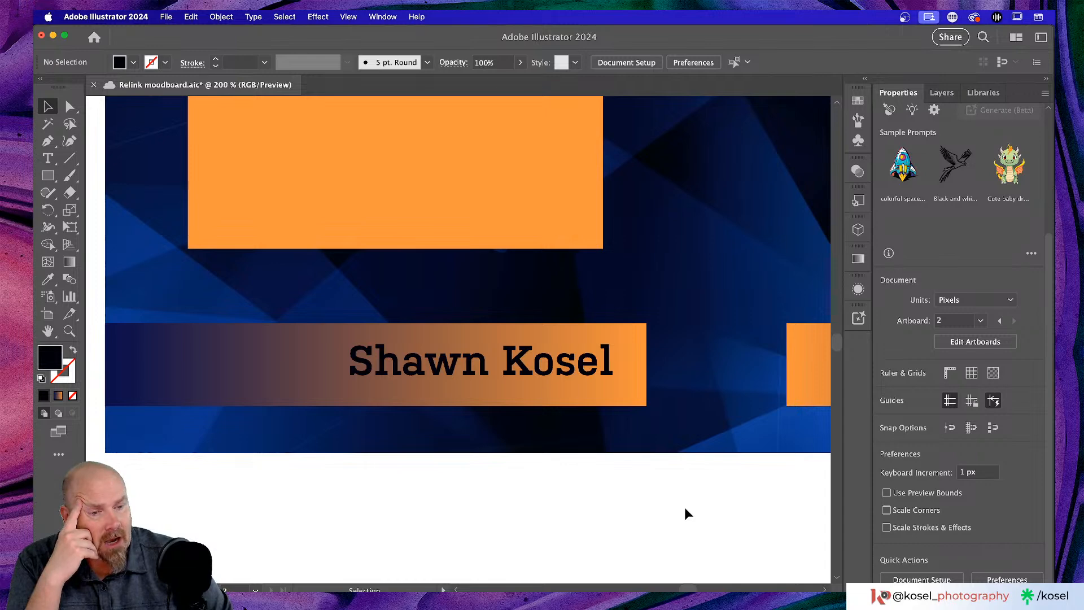
key("super+minus")
key("super+minus")
key("super+minus")
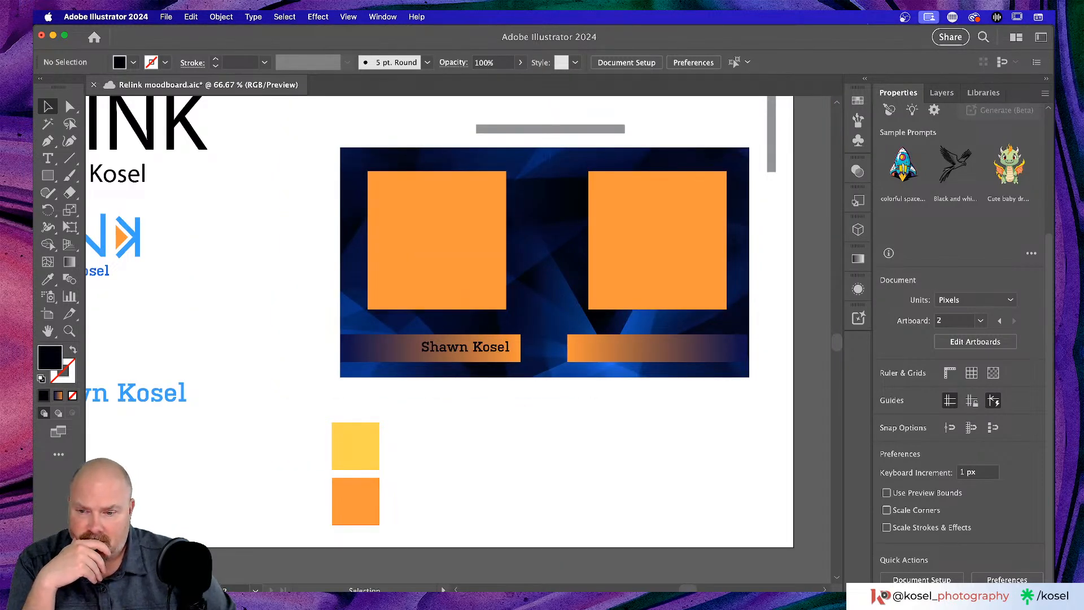
key("super+Tab")
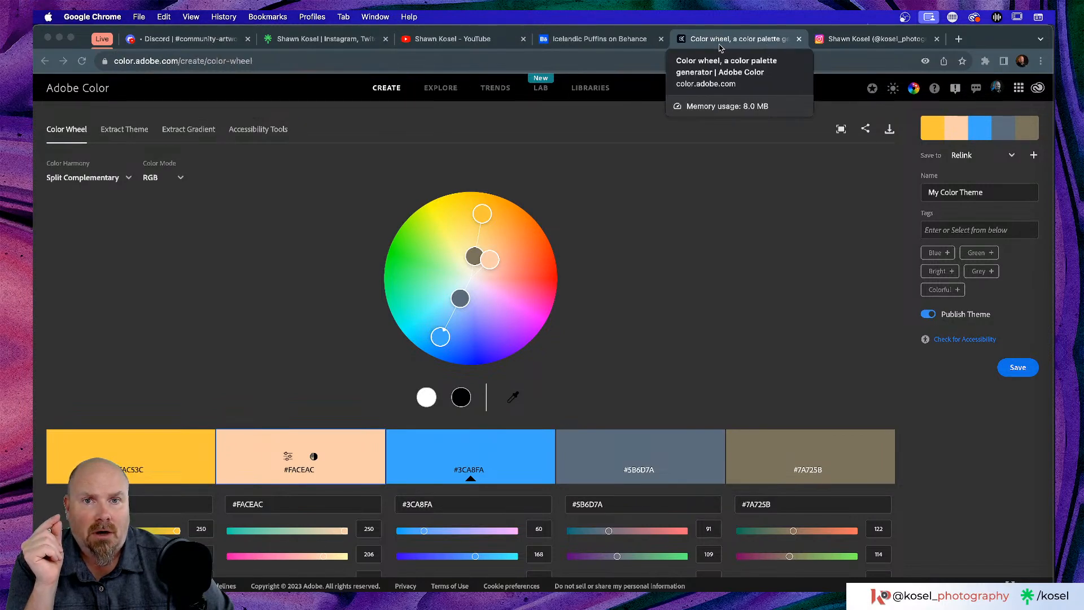
- Switch from the Adobe Color wheel to the Behance Mock Ups replay tab
left_click(599, 39)
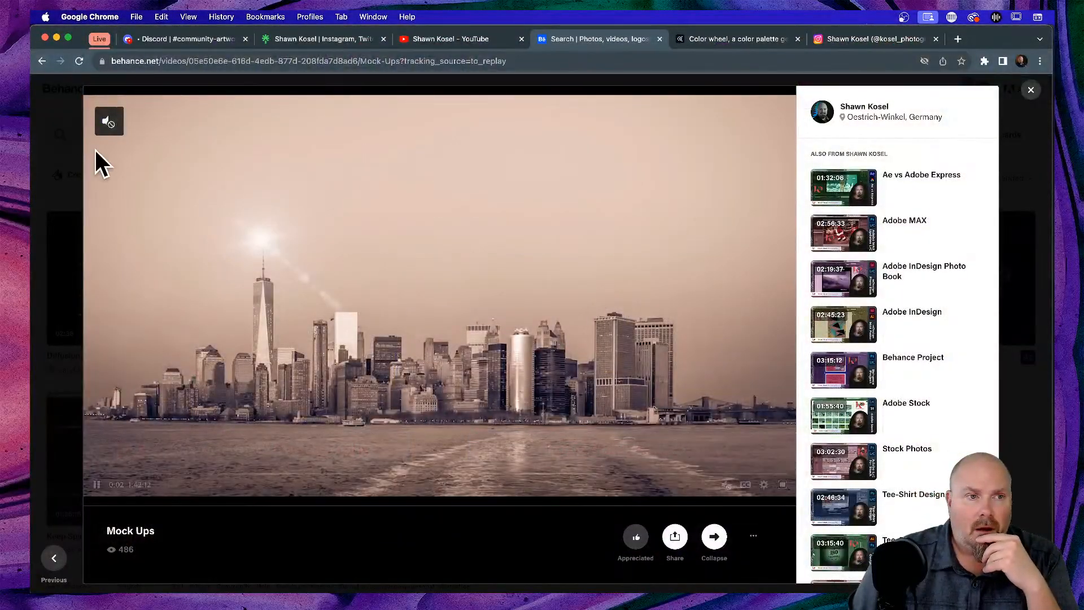
- Pause the Mock Ups replay at 19:23 on 'Welcome in!' and drag the OBS window over the browser
left_click(275, 476)
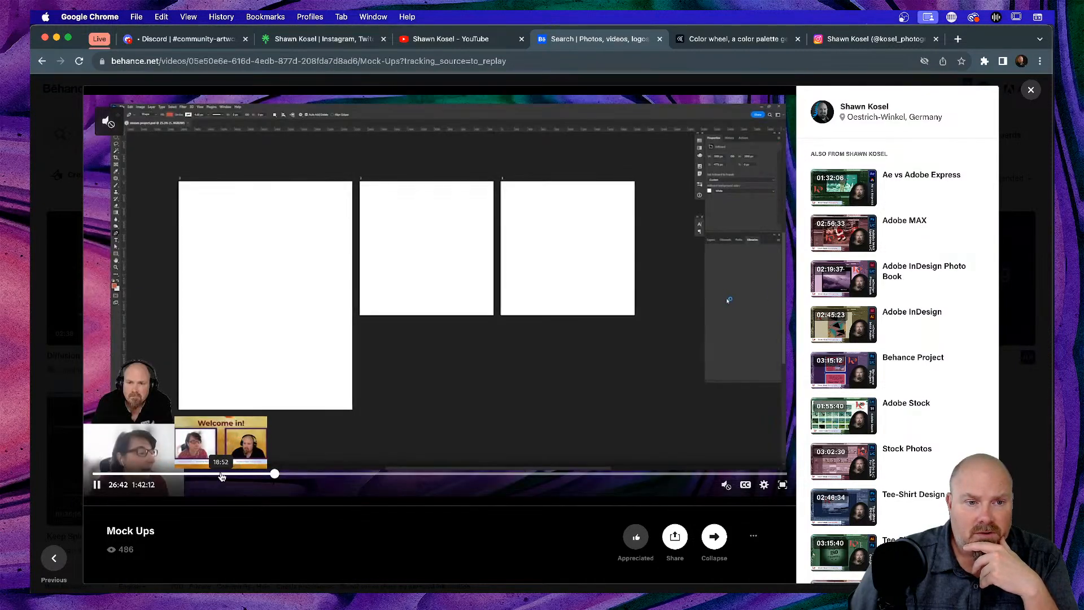
left_click(220, 476)
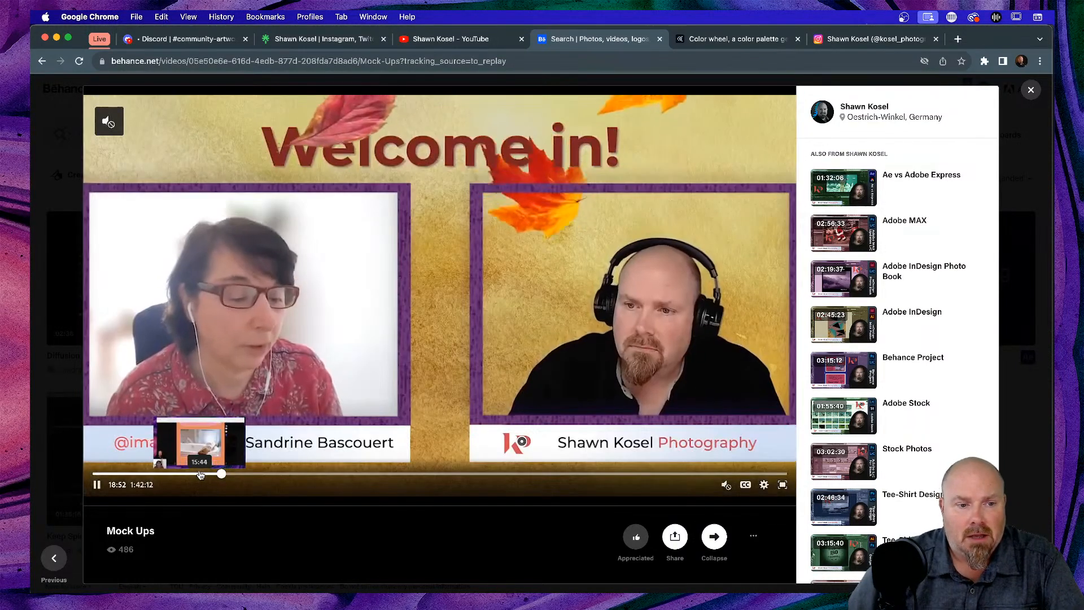
left_click(562, 375)
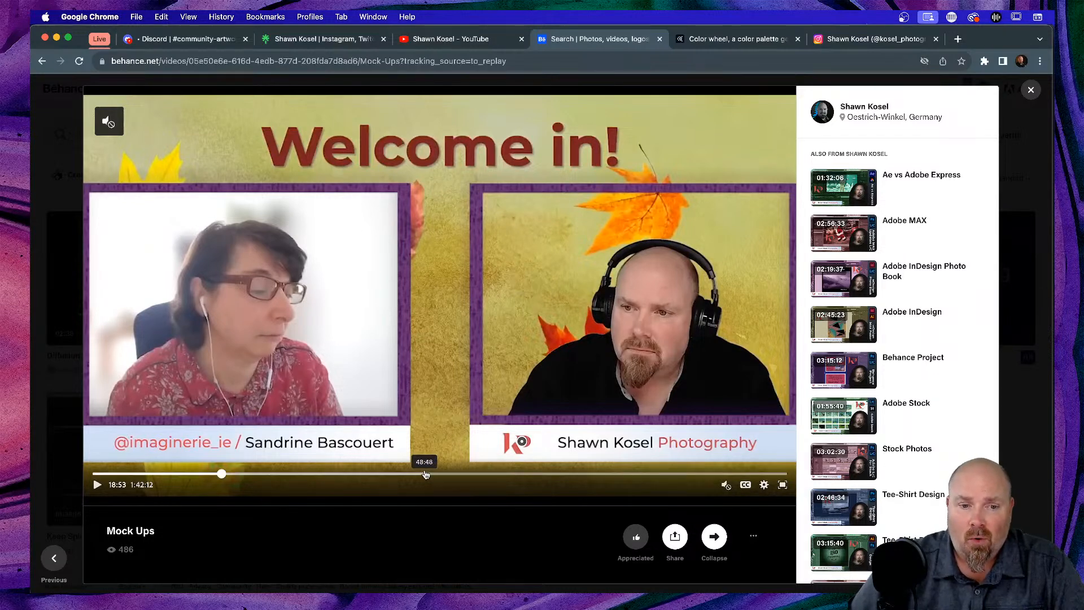
left_click(426, 473)
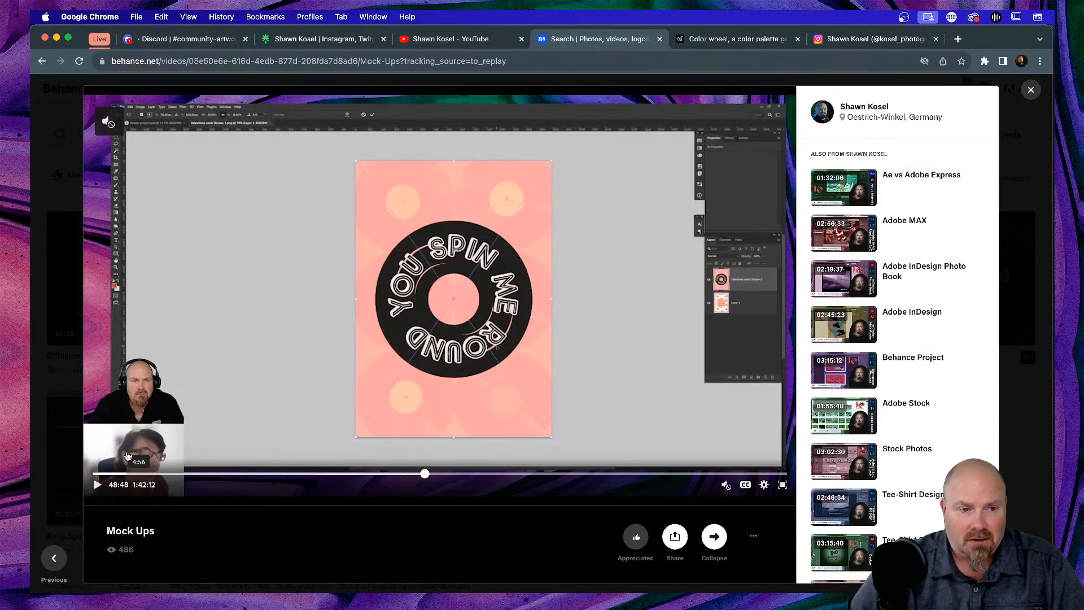
key("alt+super+8")
key("alt+super+8")
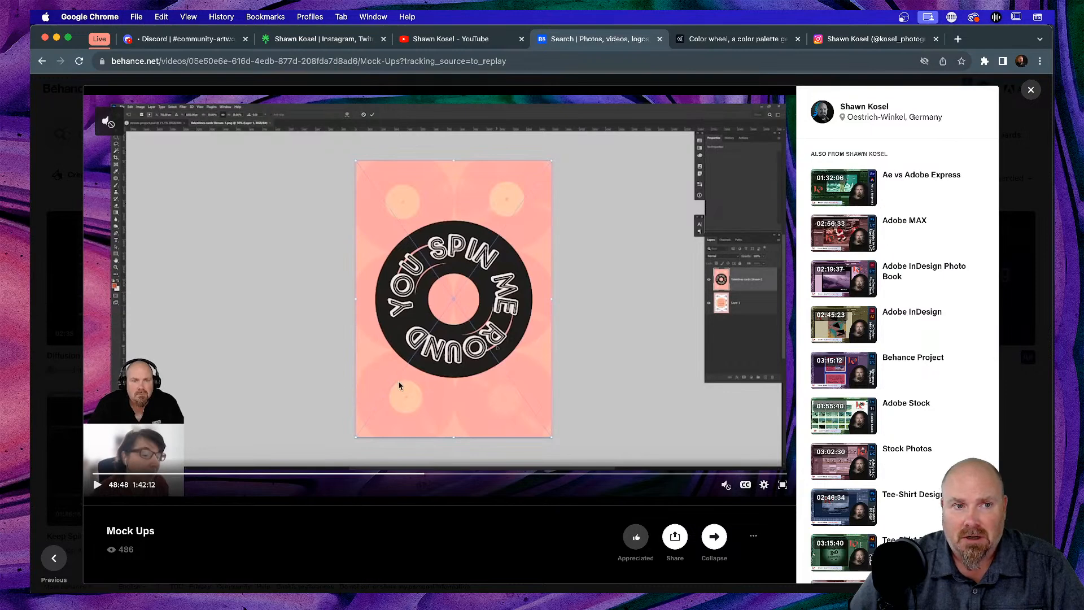
left_click(225, 476)
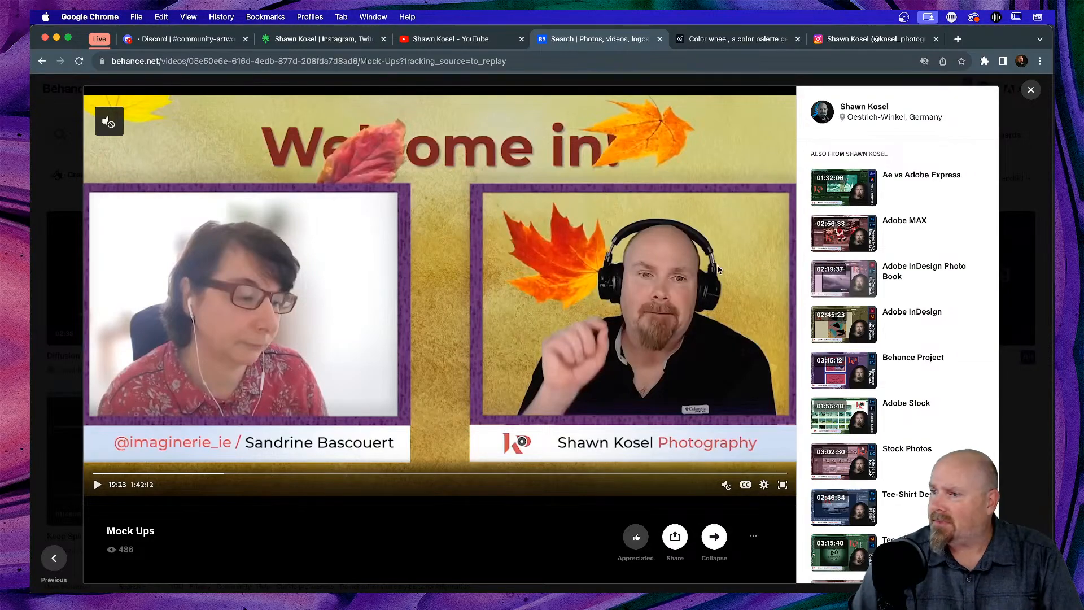
left_click_drag(1083, 158, 586, 70)
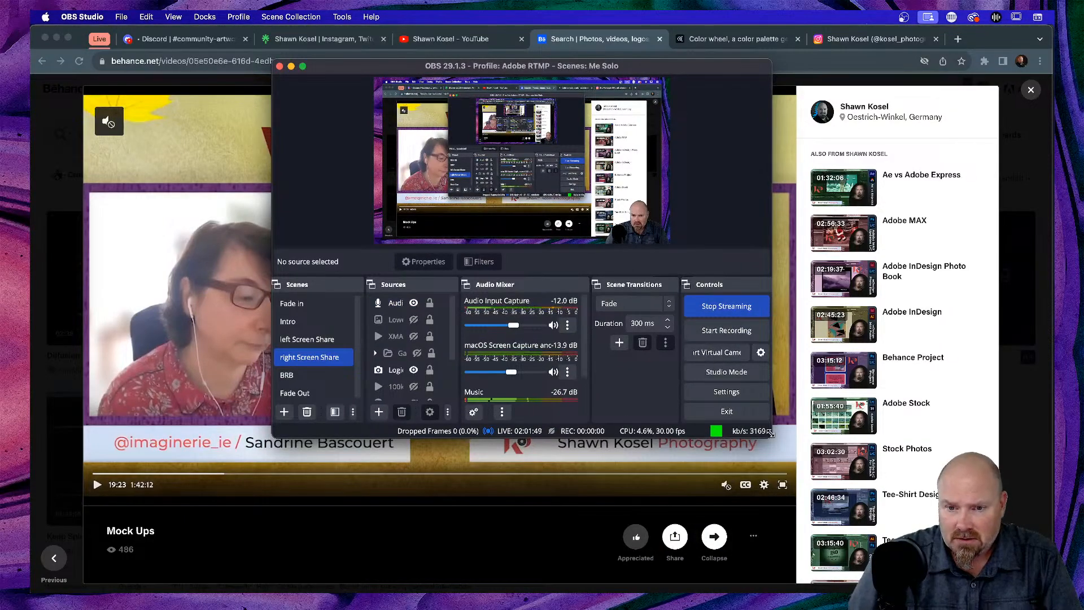
- Enlarge the OBS window and review the Logitech webcam, XMAS, Lower Third and group sources
left_click_drag(772, 439, 1031, 351)
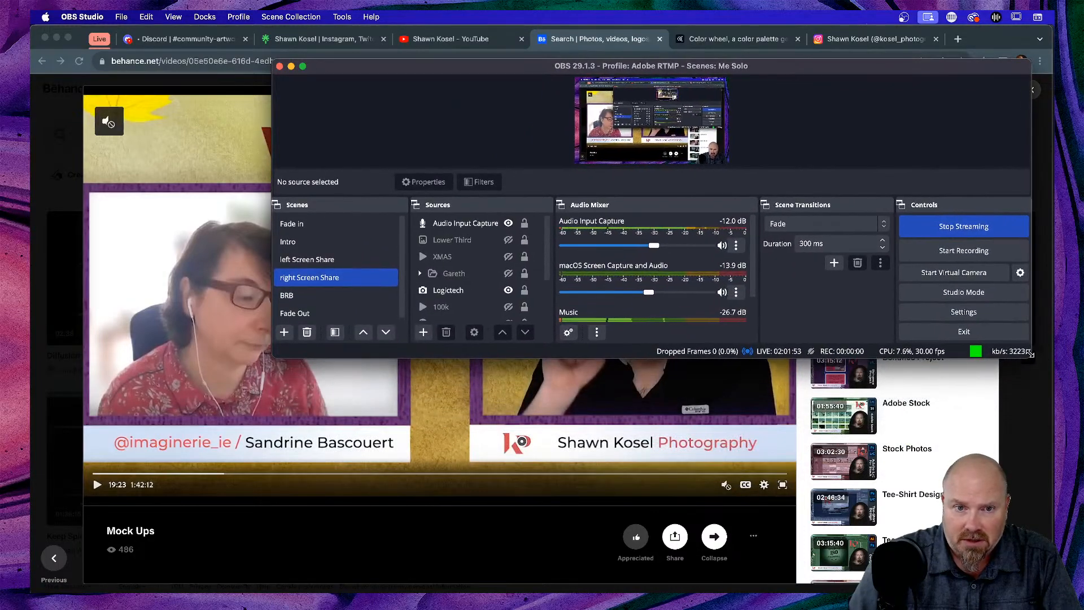
left_click(436, 289)
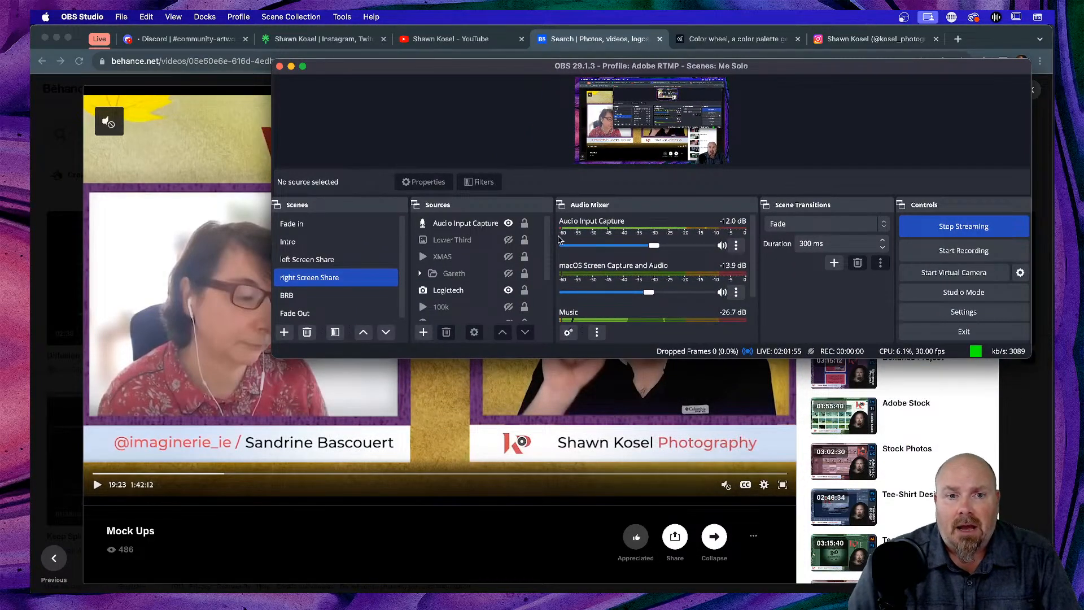
left_click(456, 260)
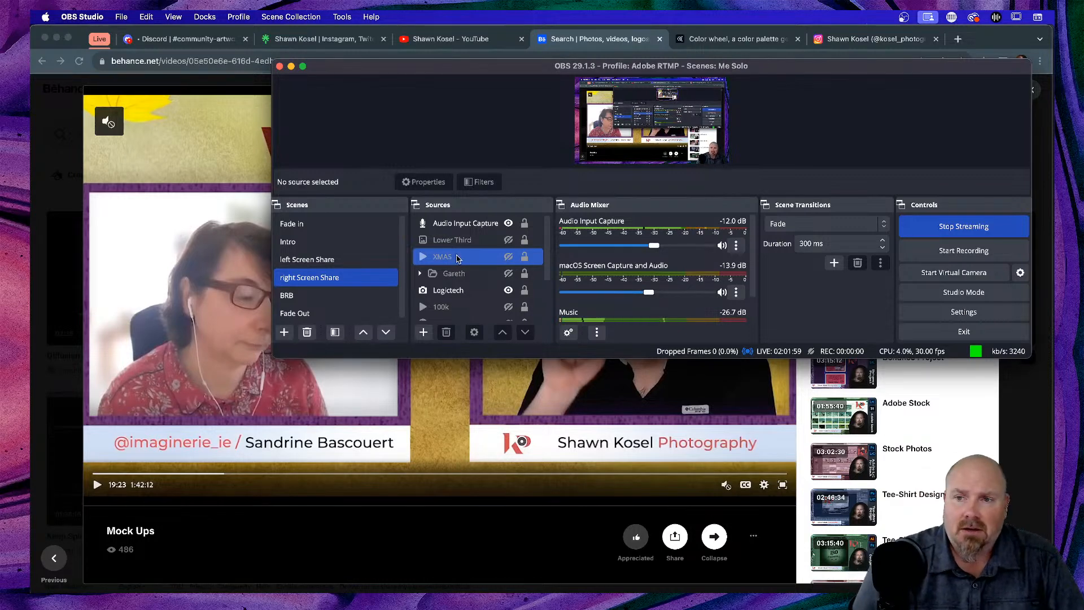
left_click(472, 240)
left_click(477, 257)
left_click(487, 274)
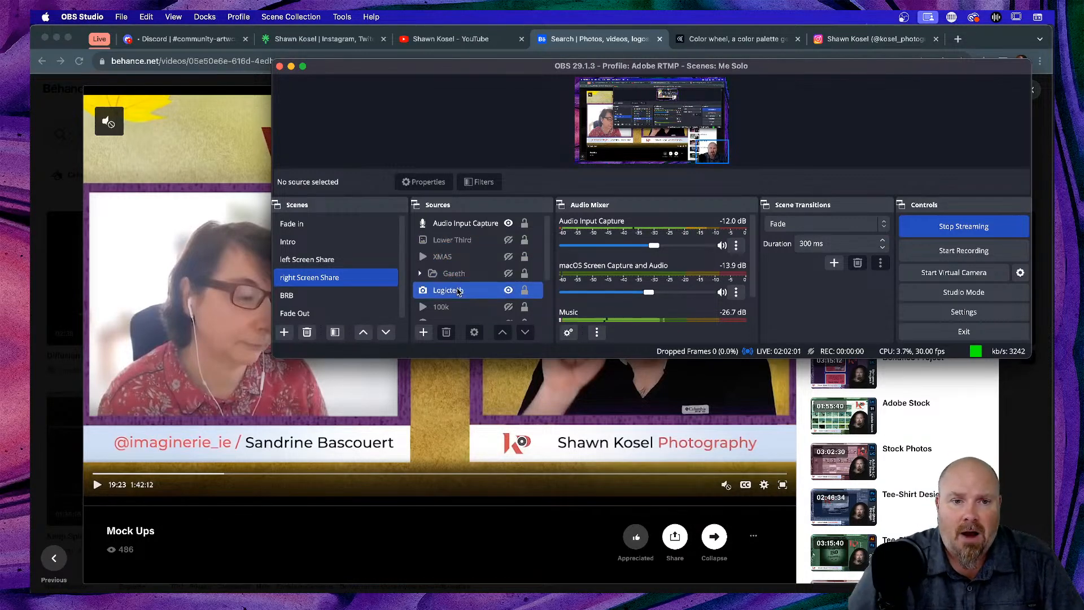
scroll(463, 271, "down", 3)
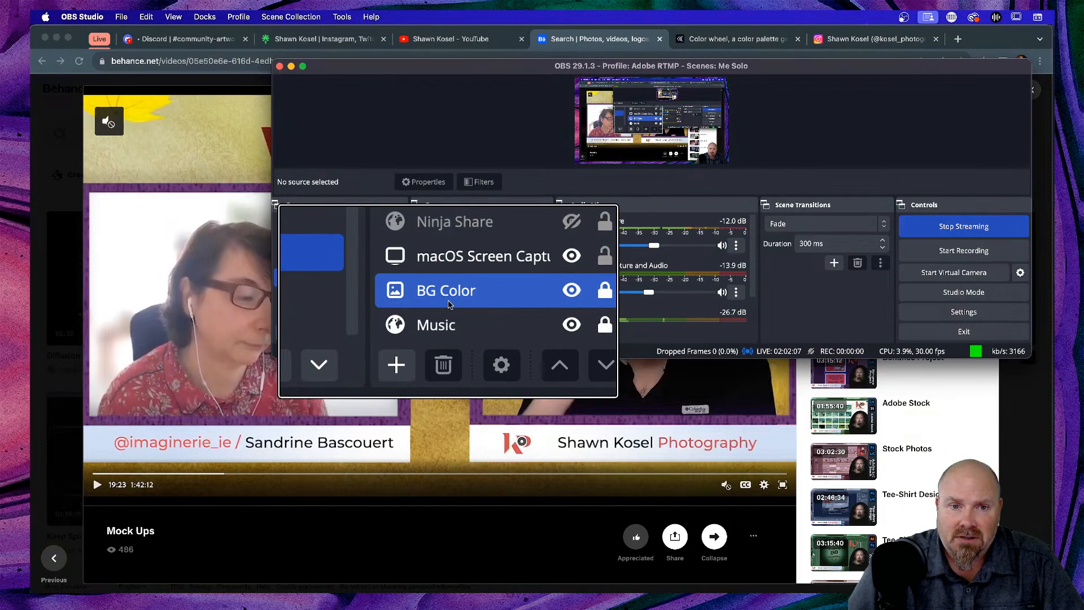
scroll(452, 293, "up", 3)
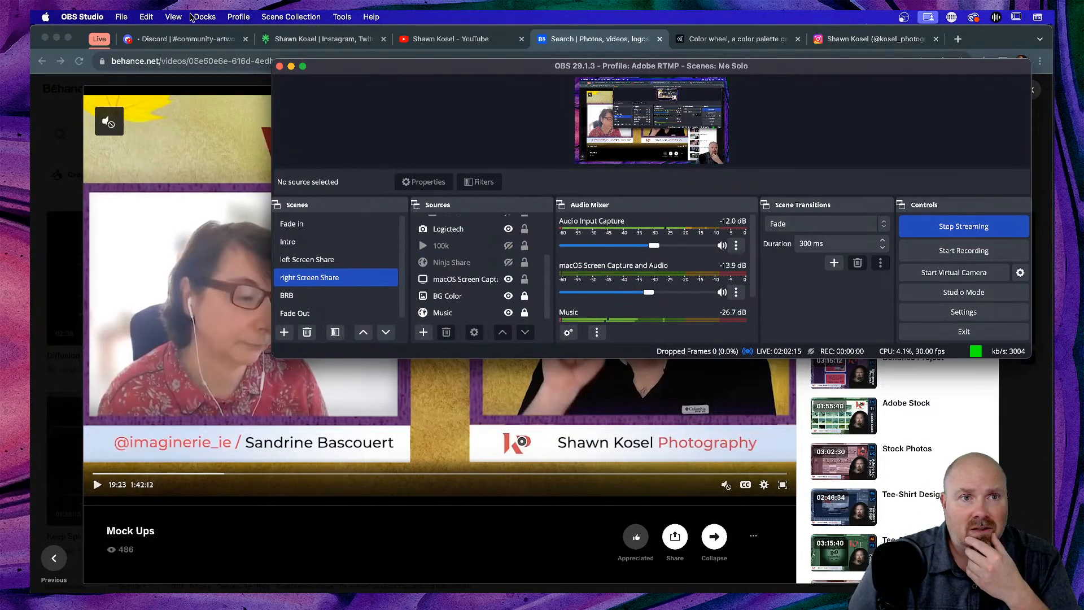
- Check the Profile and Scene Collection menus, turn off the magnifier, and return to Chrome
left_click(232, 19)
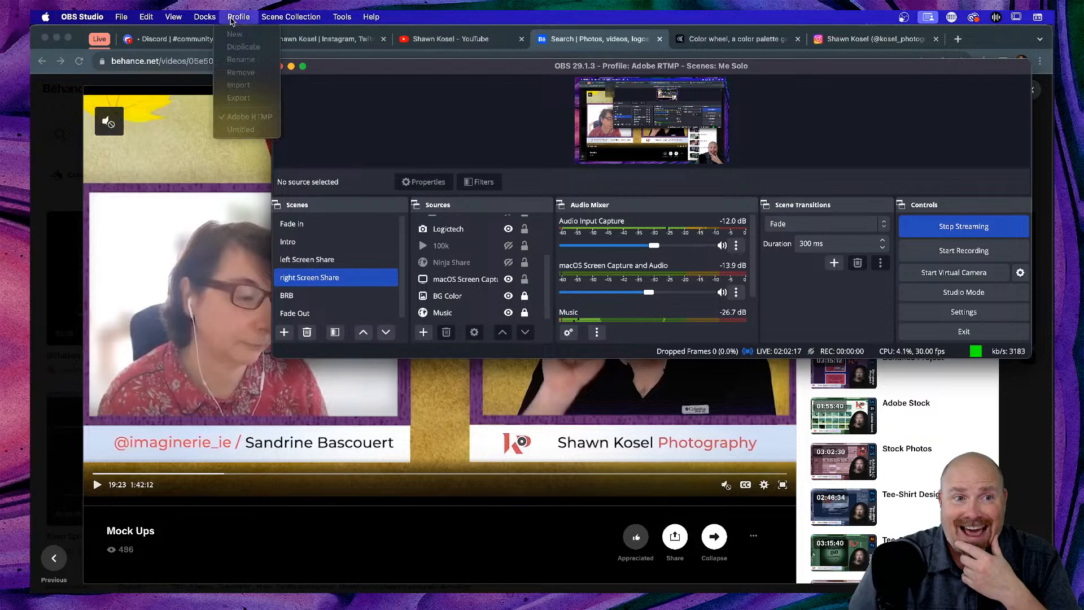
mouse_move(316, 19)
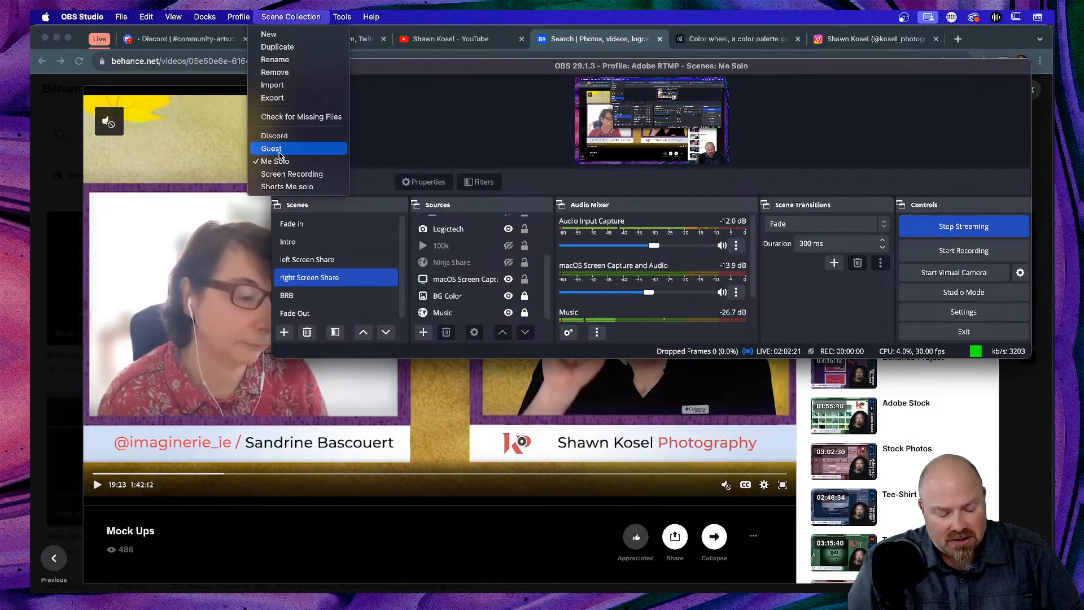
scroll(281, 155, "up", 5)
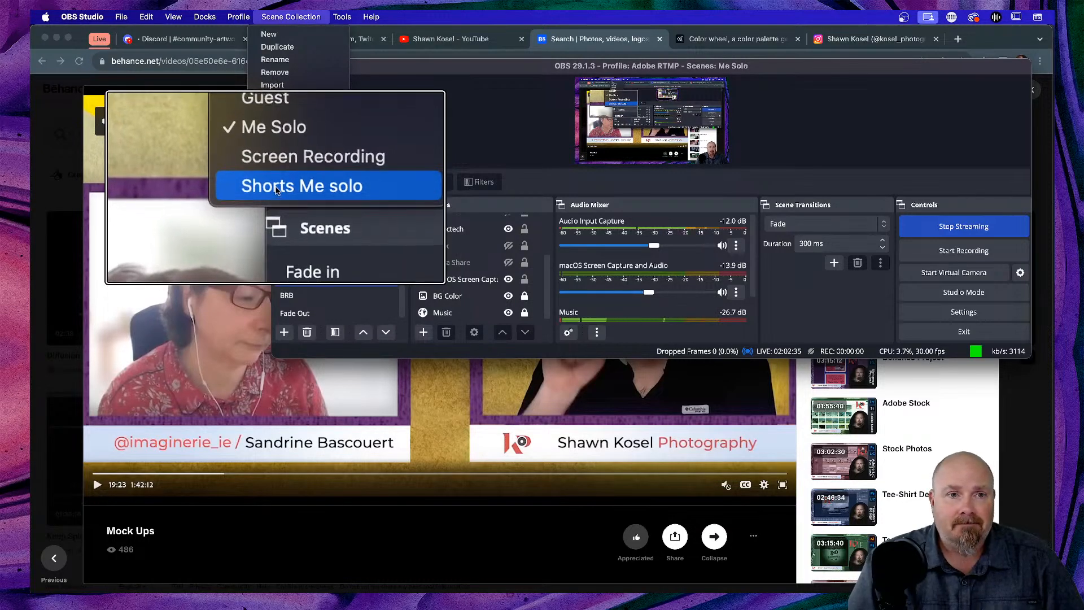
key("alt+super+8")
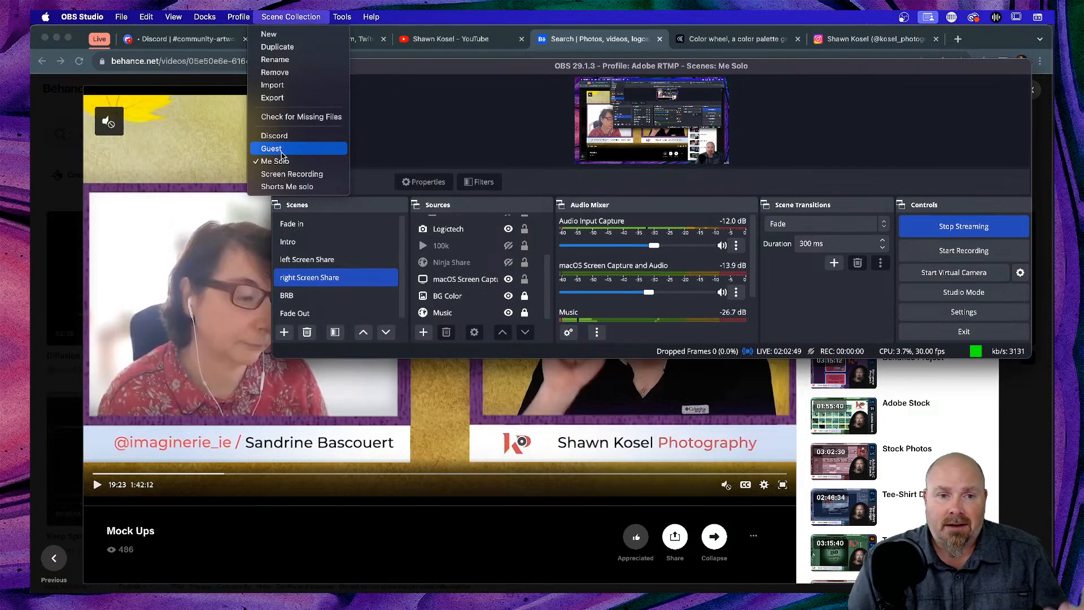
left_click(215, 35)
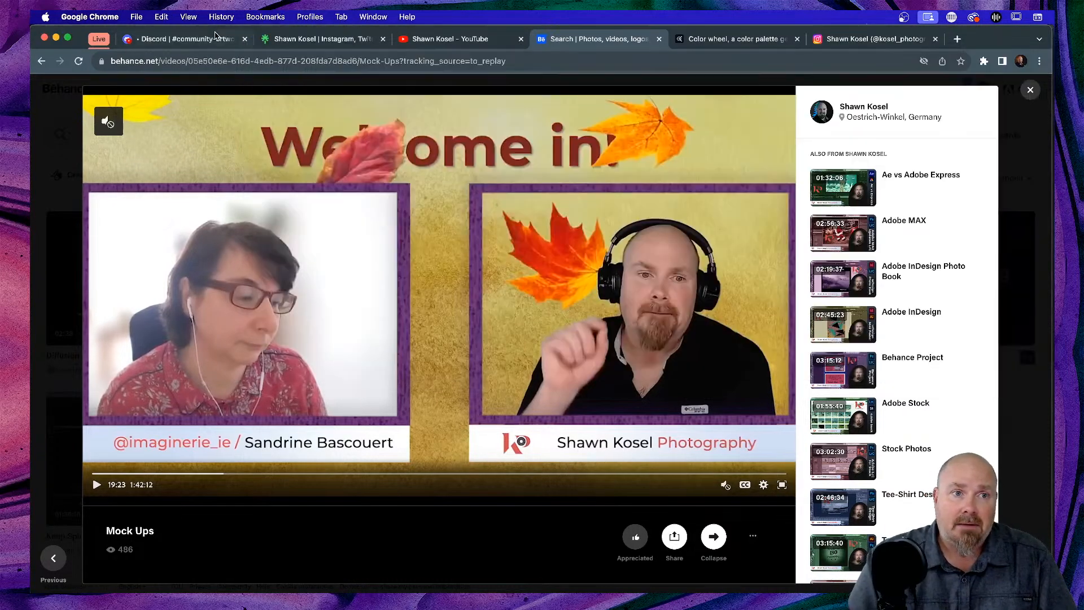
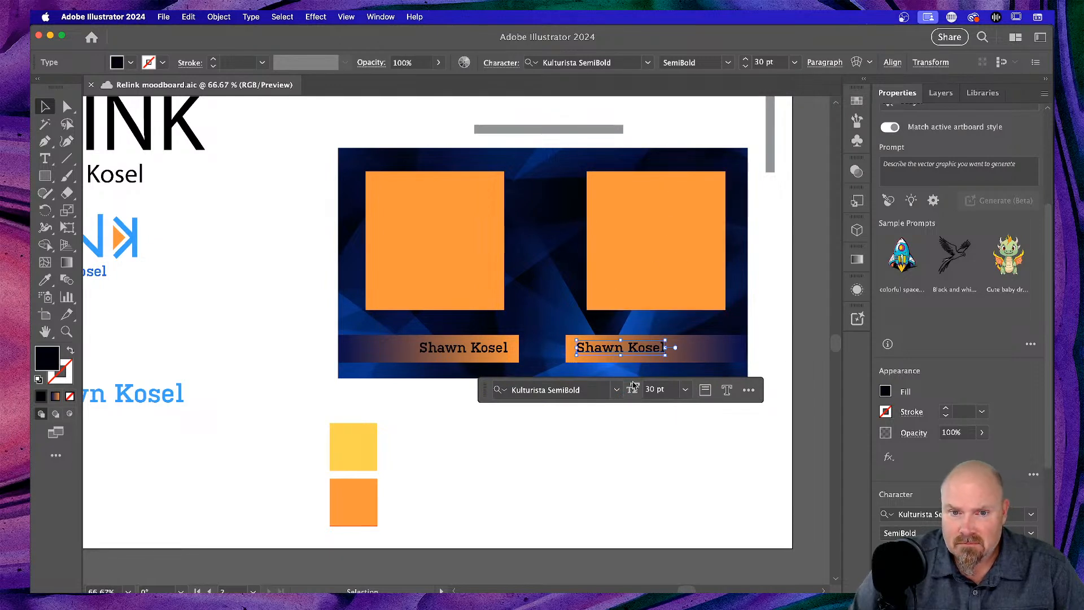
- Replace the copied caption text with the second guest's full name, then select the bar behind it
double_click(617, 346)
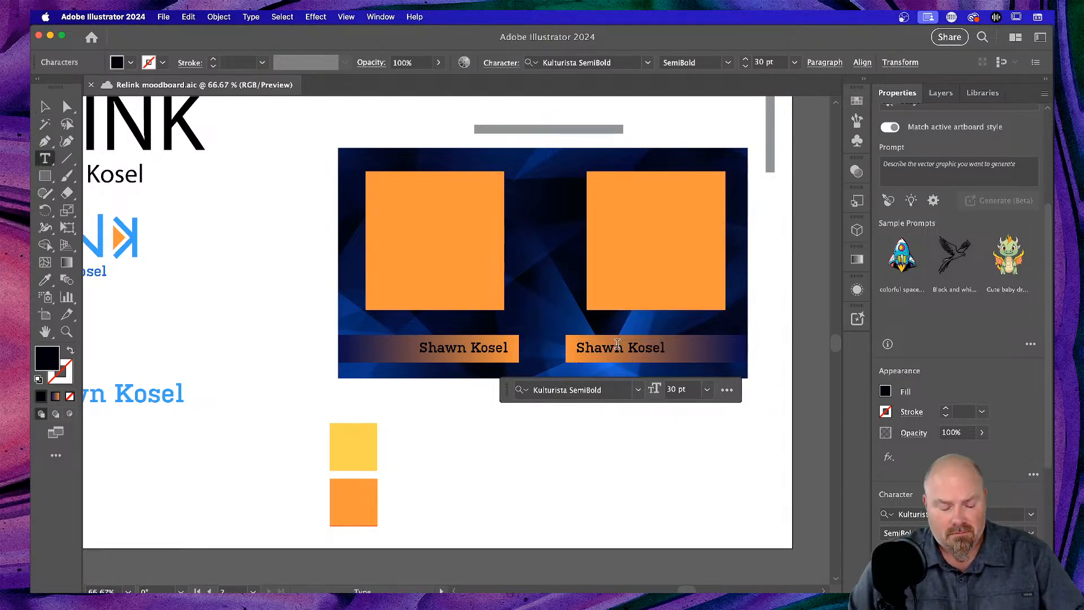
triple_click(617, 346)
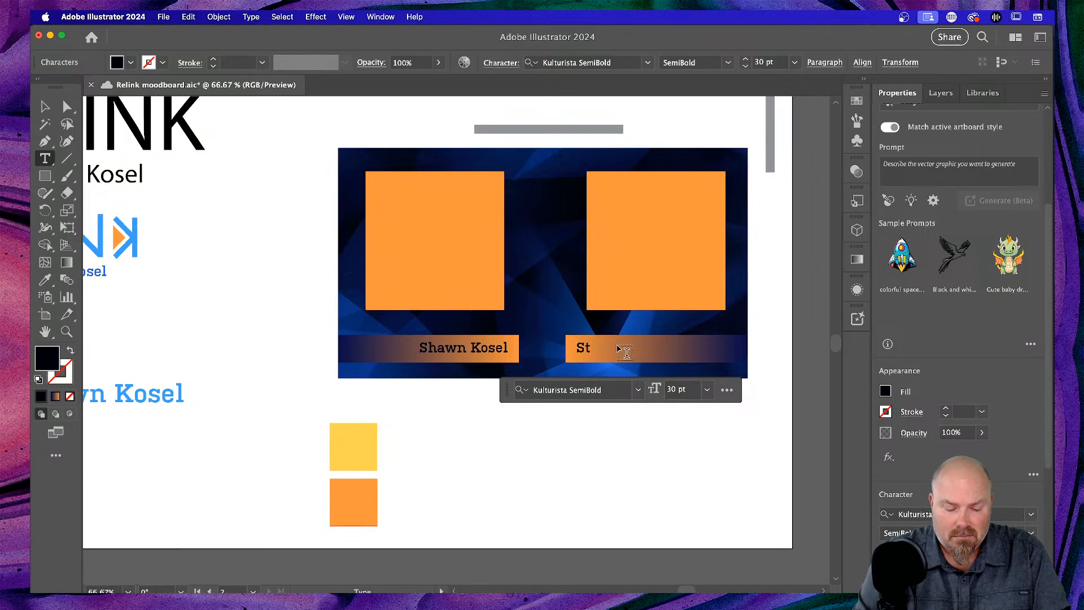
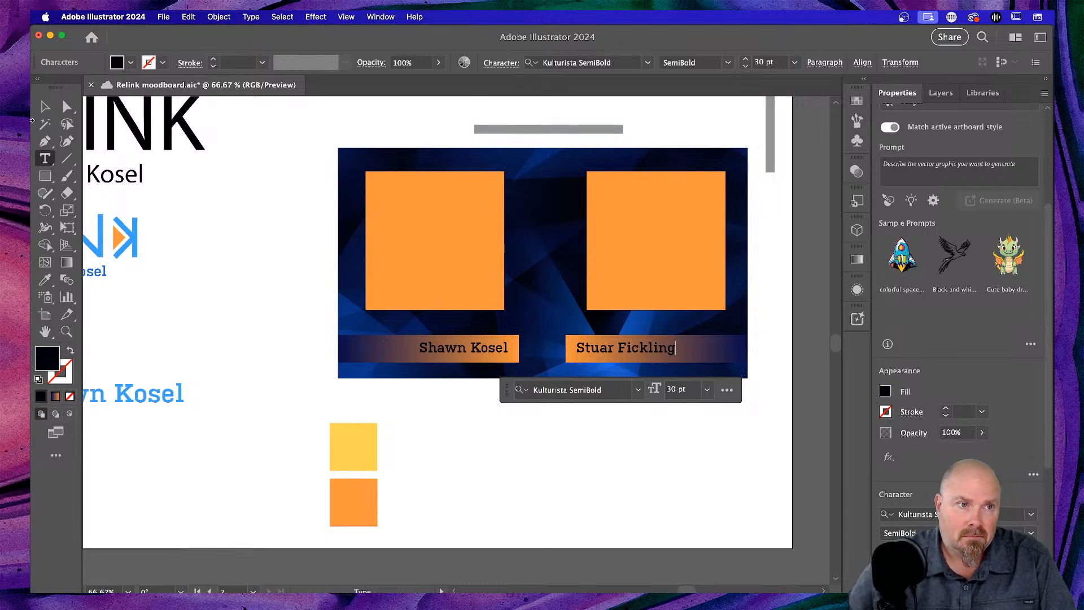
left_click(45, 106)
left_click(621, 492)
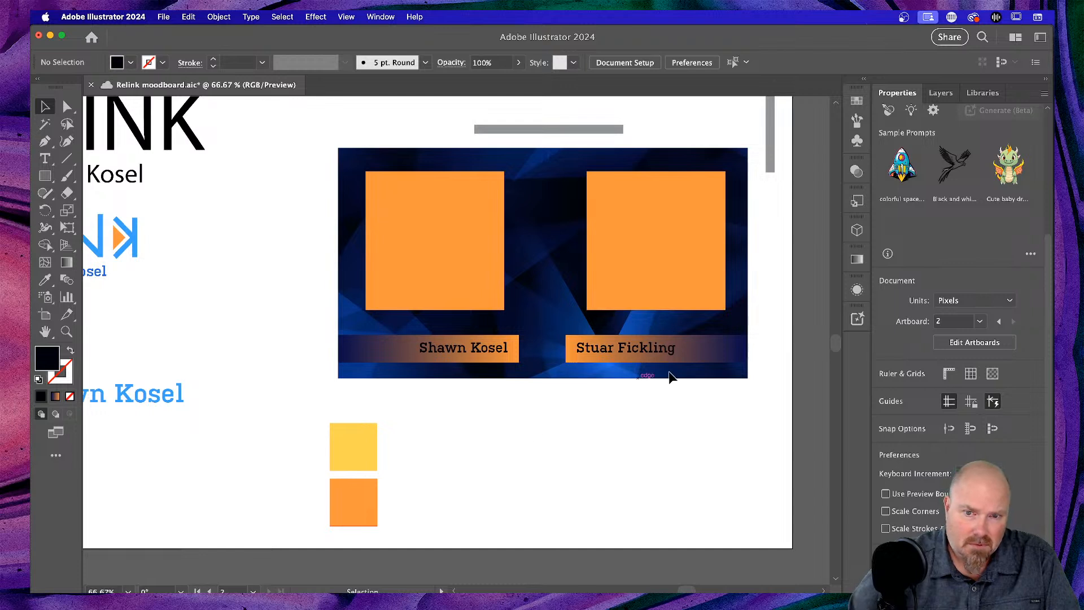
left_click(705, 356)
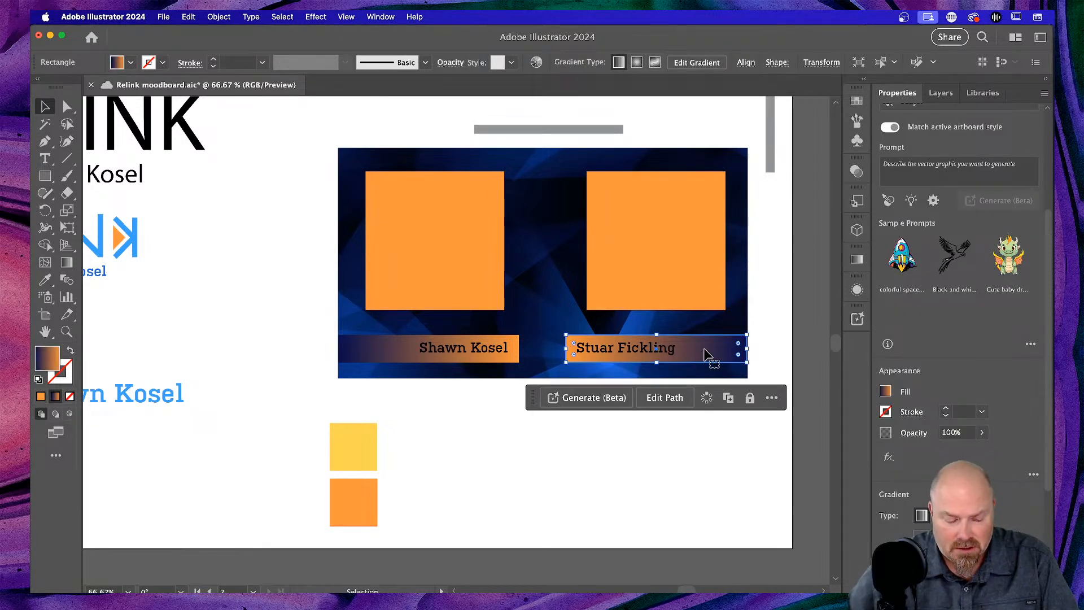
- Make the second bar's gradient end stop blue at 60% opacity
key("g")
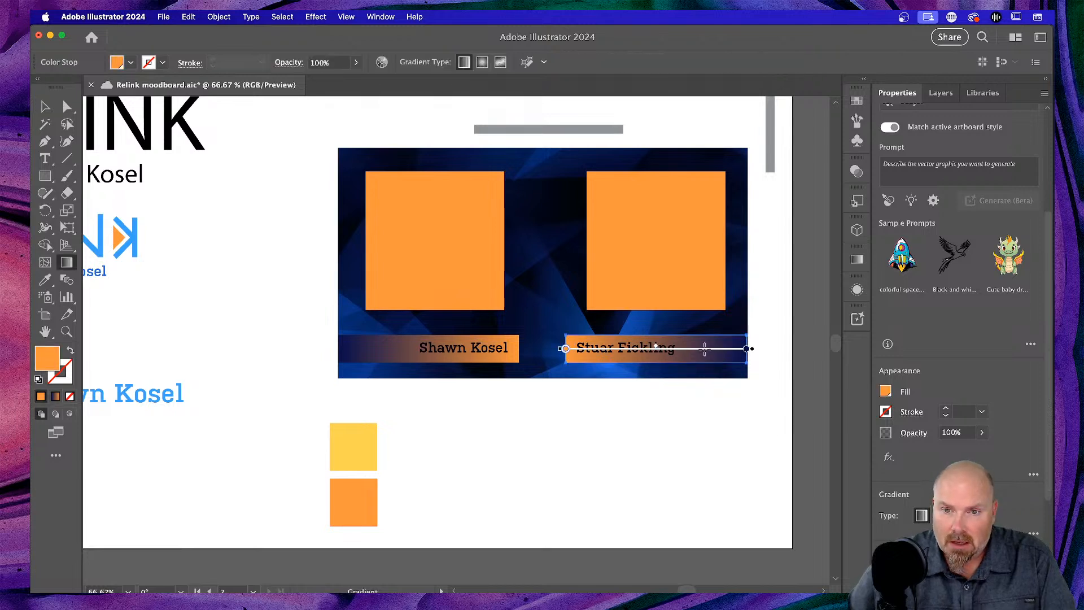
double_click(747, 349)
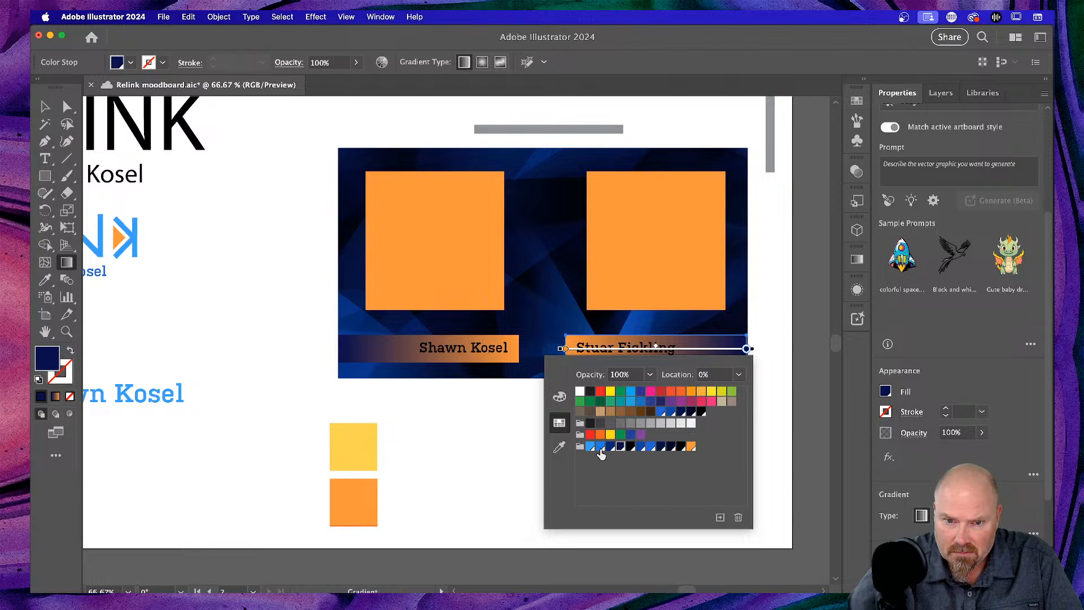
left_click(601, 449)
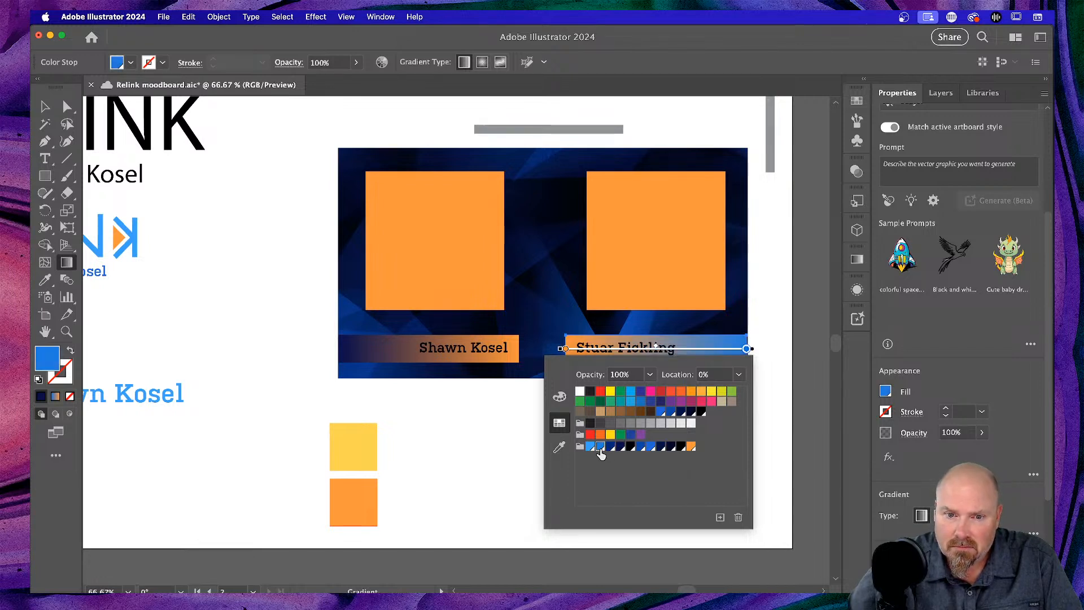
left_click(611, 449)
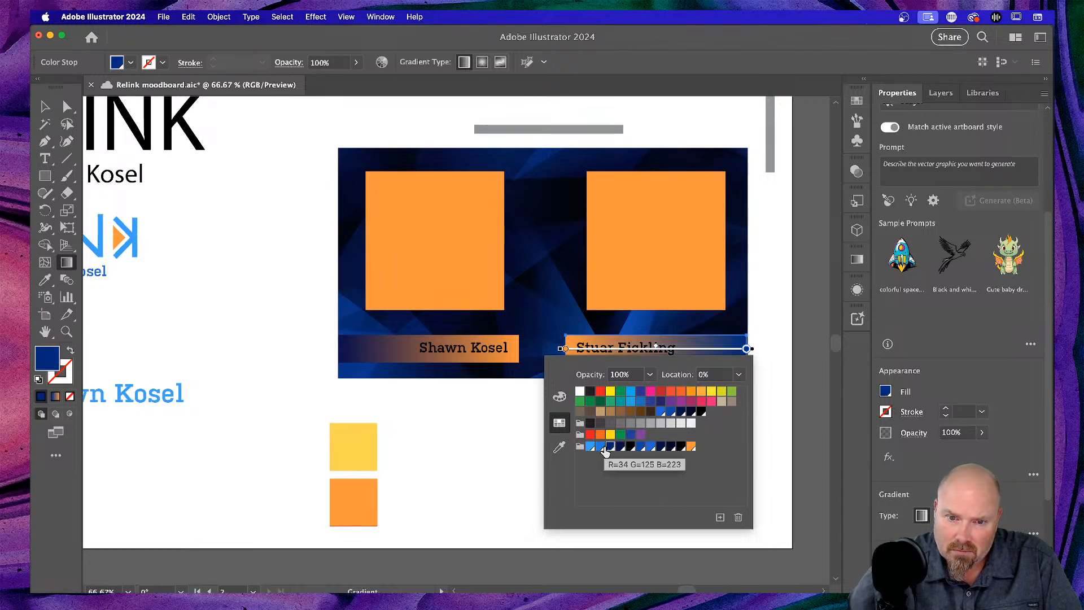
left_click(602, 448)
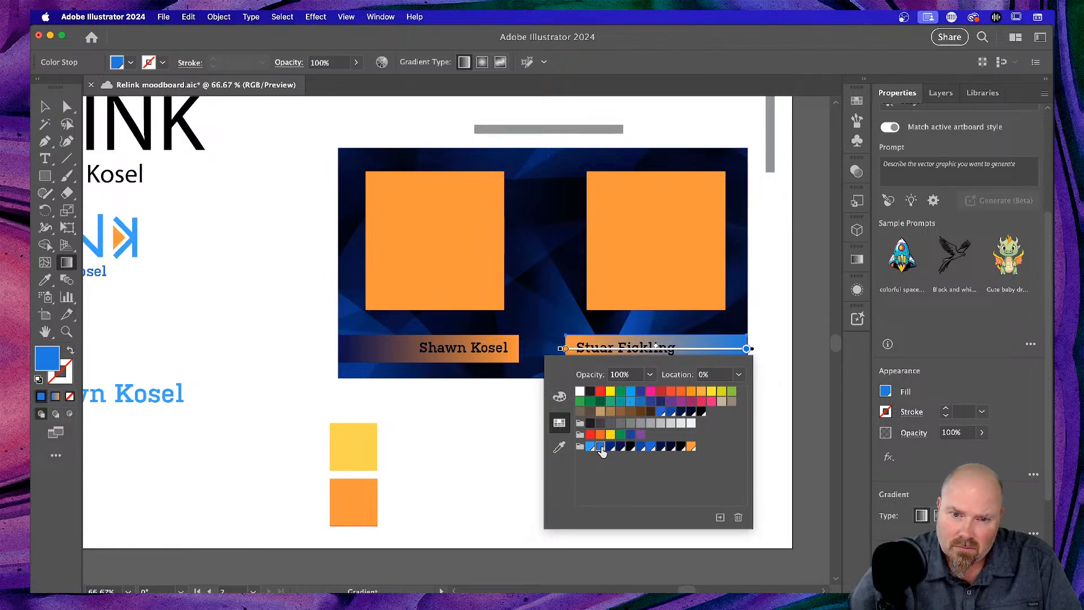
left_click(854, 259)
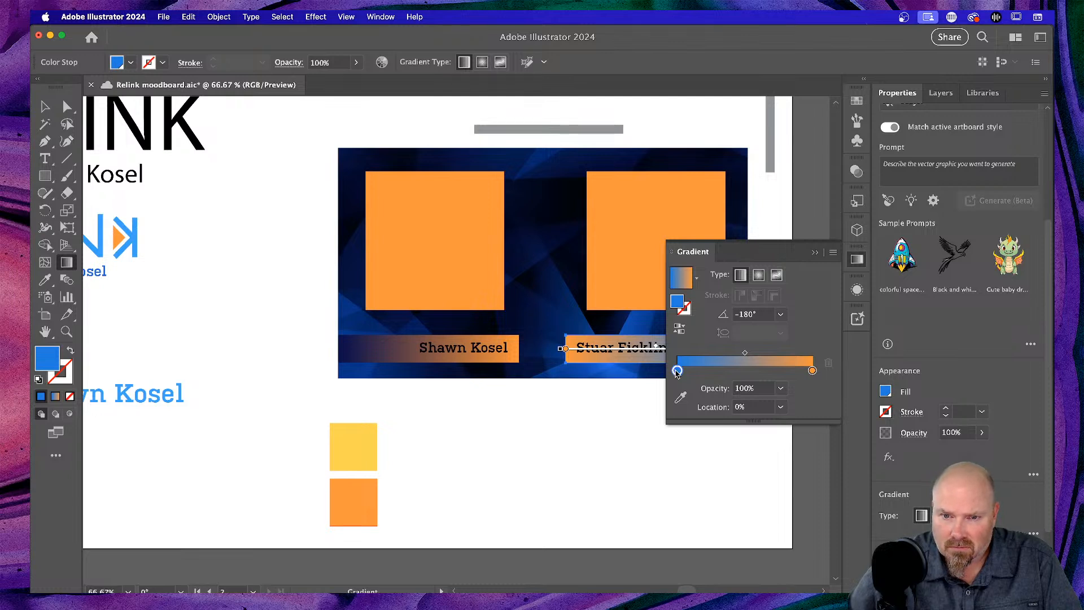
left_click(784, 389)
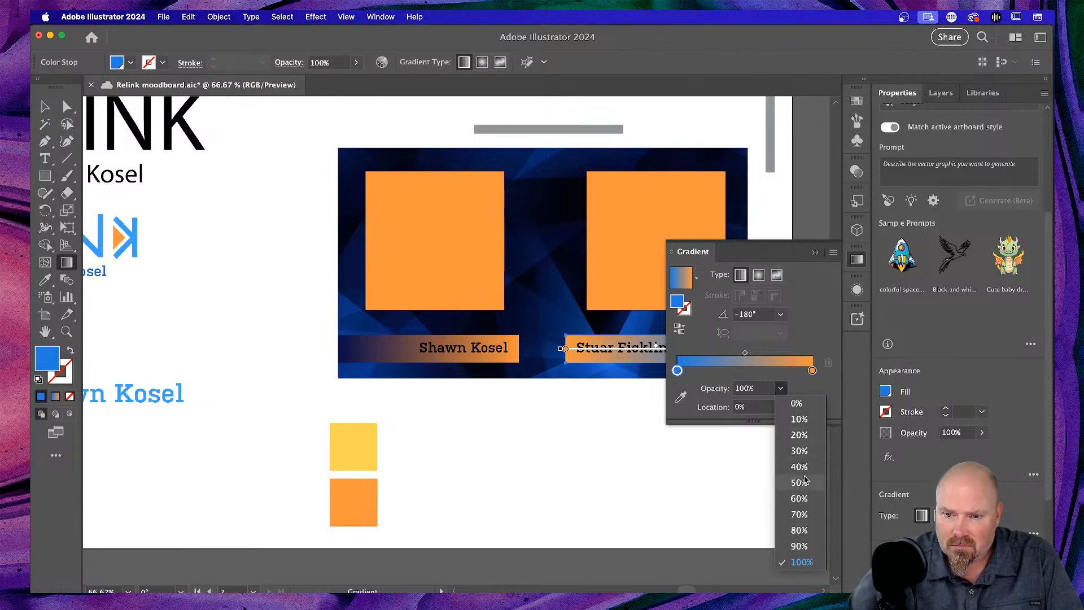
left_click(803, 500)
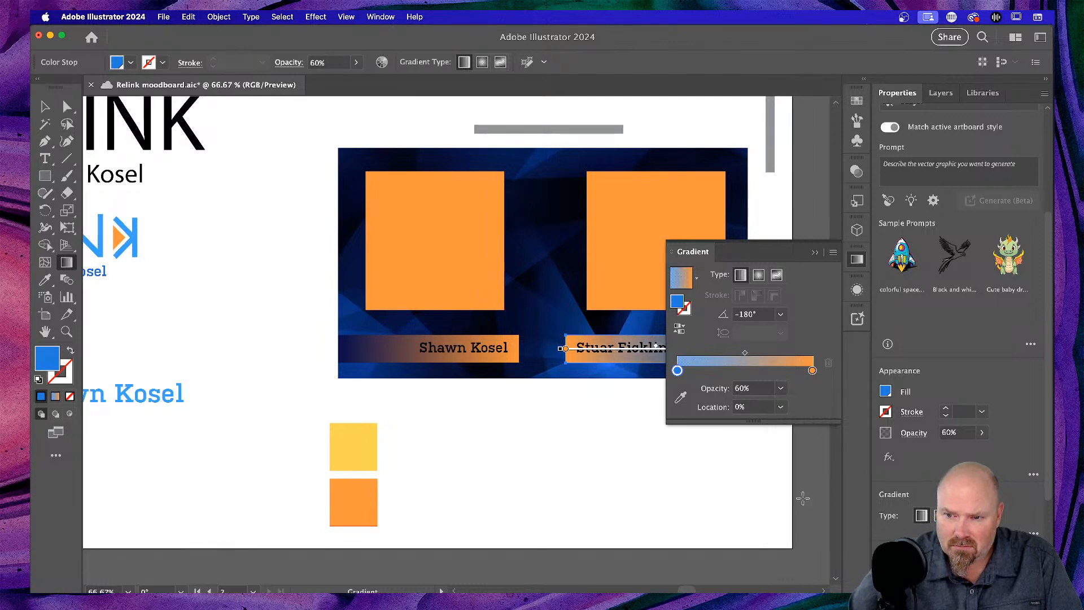
scroll(576, 455, "right", 3)
scroll(573, 456, "right", 5)
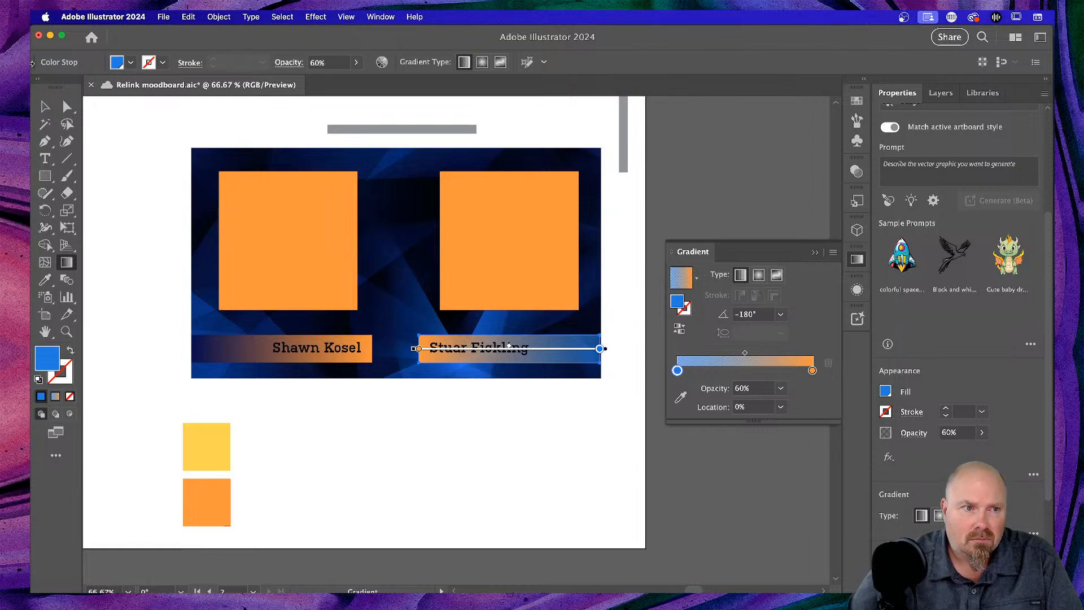
left_click(36, 106)
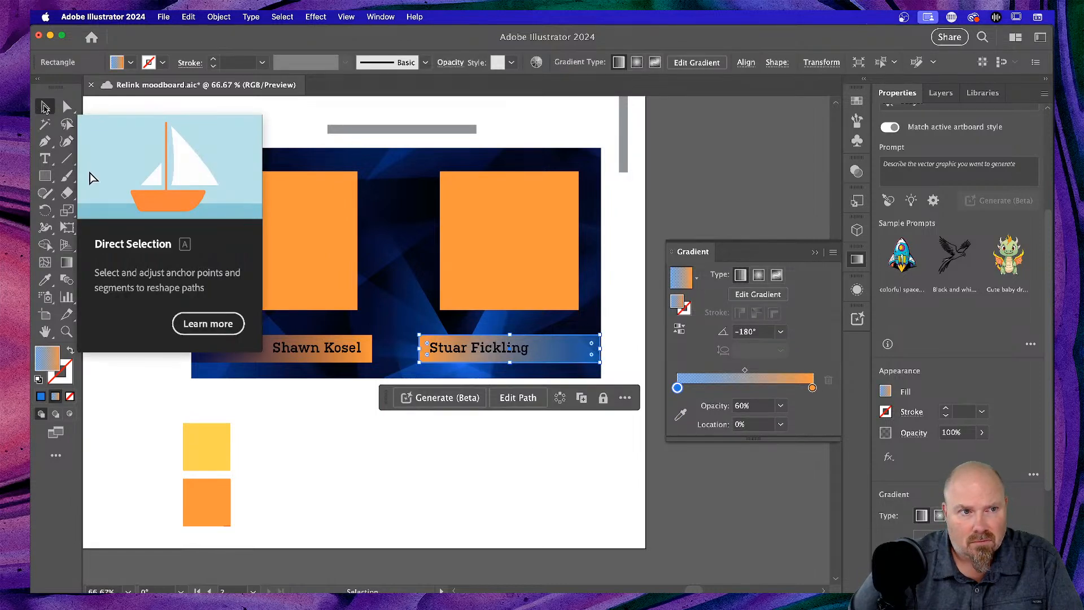
- Copy the second bar's gradient onto the first name bar with the Eyedropper
left_click(597, 122)
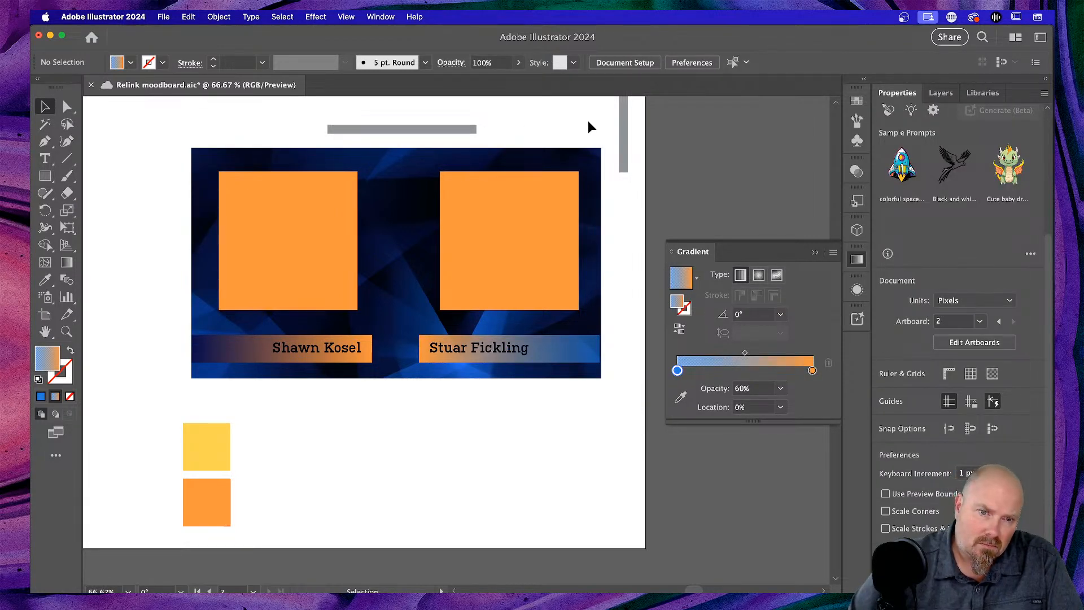
left_click(216, 361)
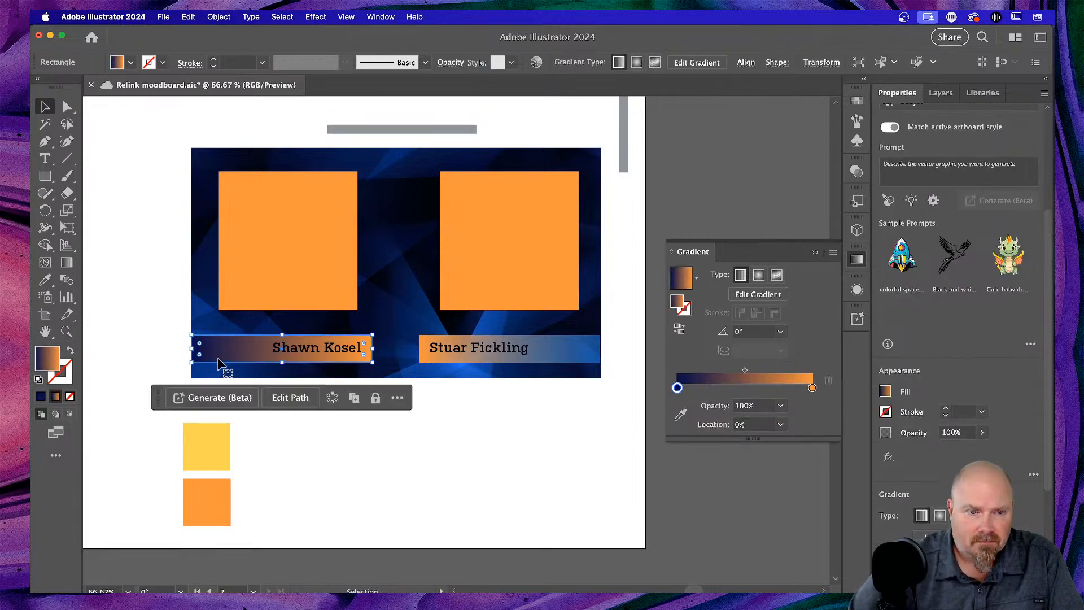
key("i")
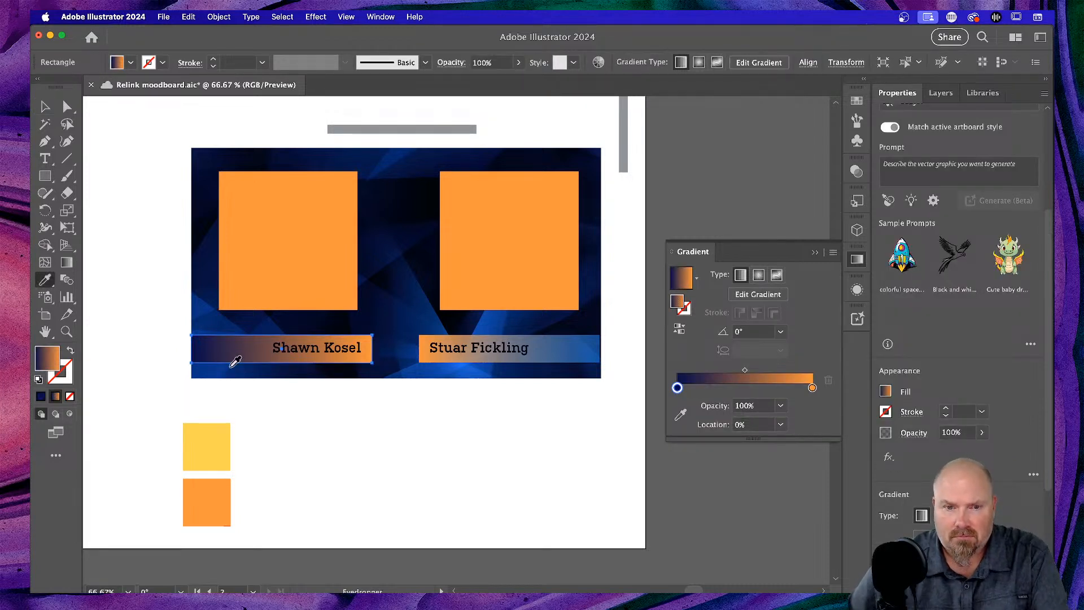
left_click(555, 342)
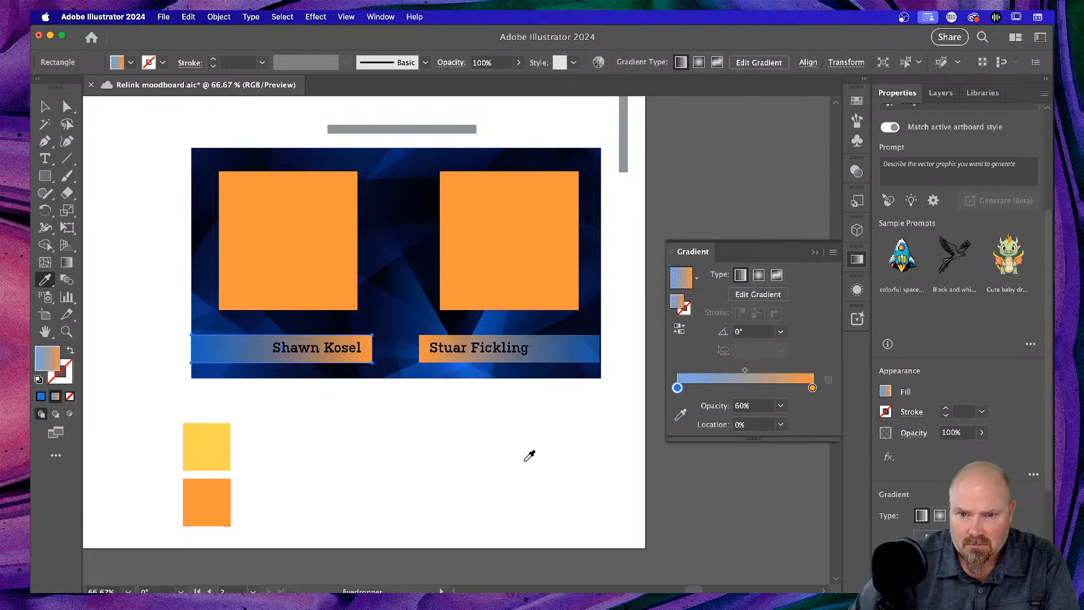
left_click(44, 106)
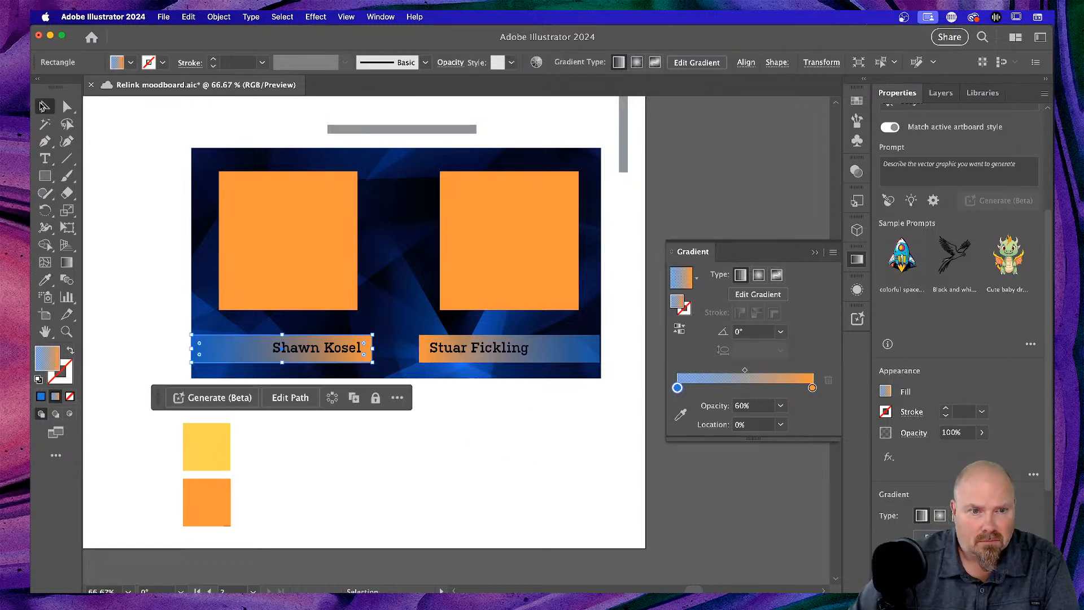
left_click(479, 469)
scroll(482, 459, "left", 3)
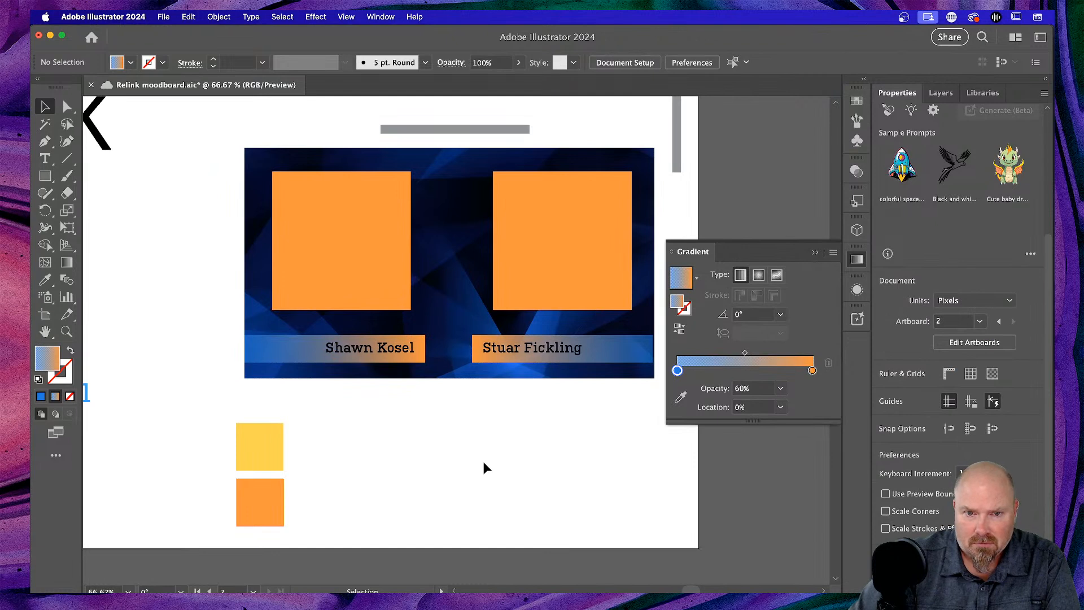
scroll(484, 464, "right", 2)
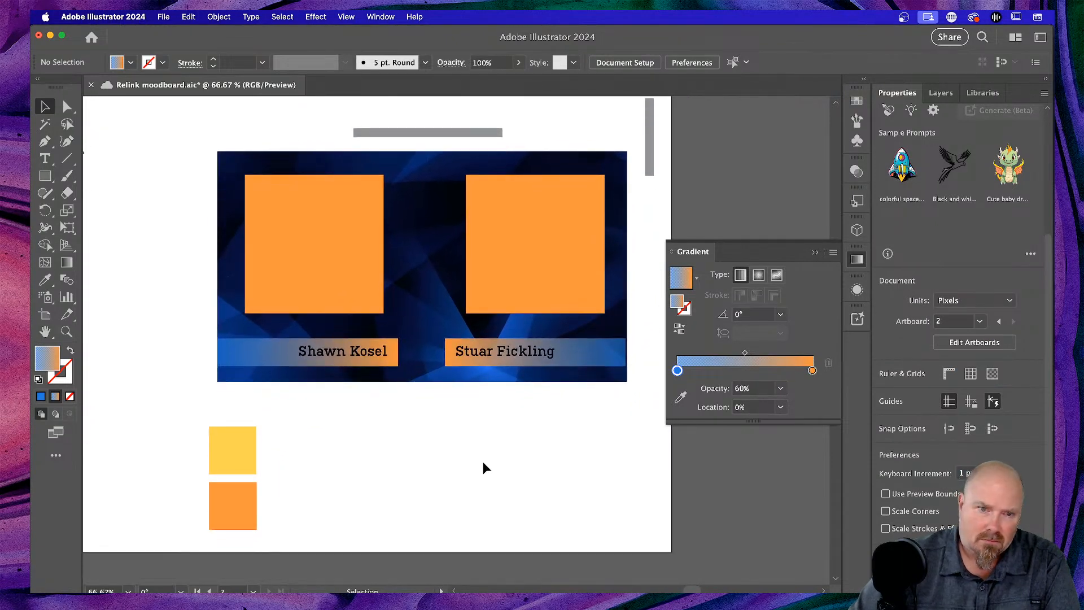
- Collapse the Gradient panel, then enlarge and nudge the left orange photo box upward
left_click(815, 252)
scroll(480, 449, "left", 2)
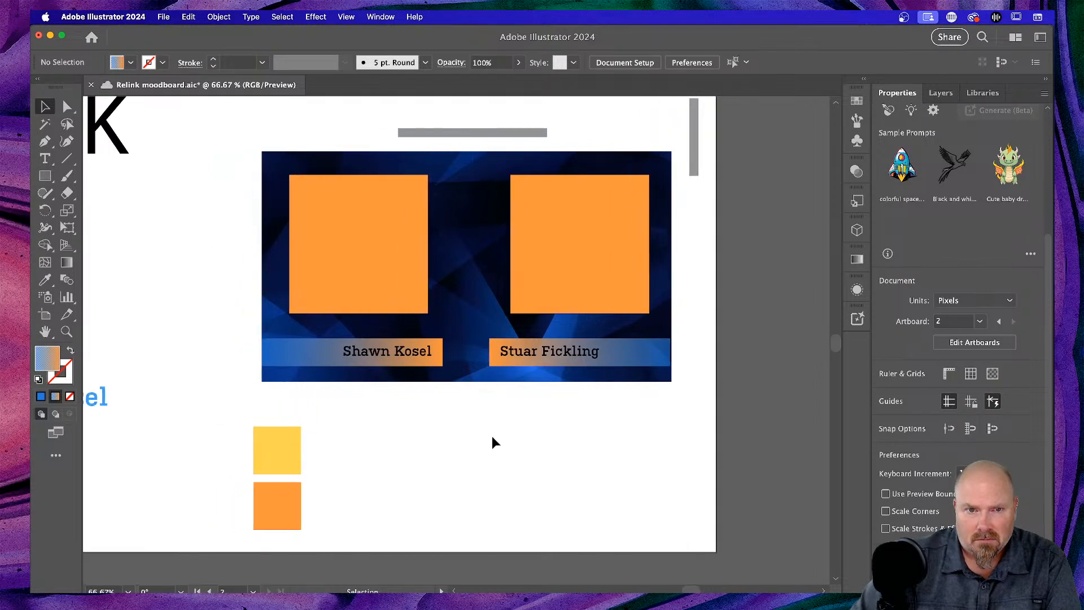
left_click(351, 254)
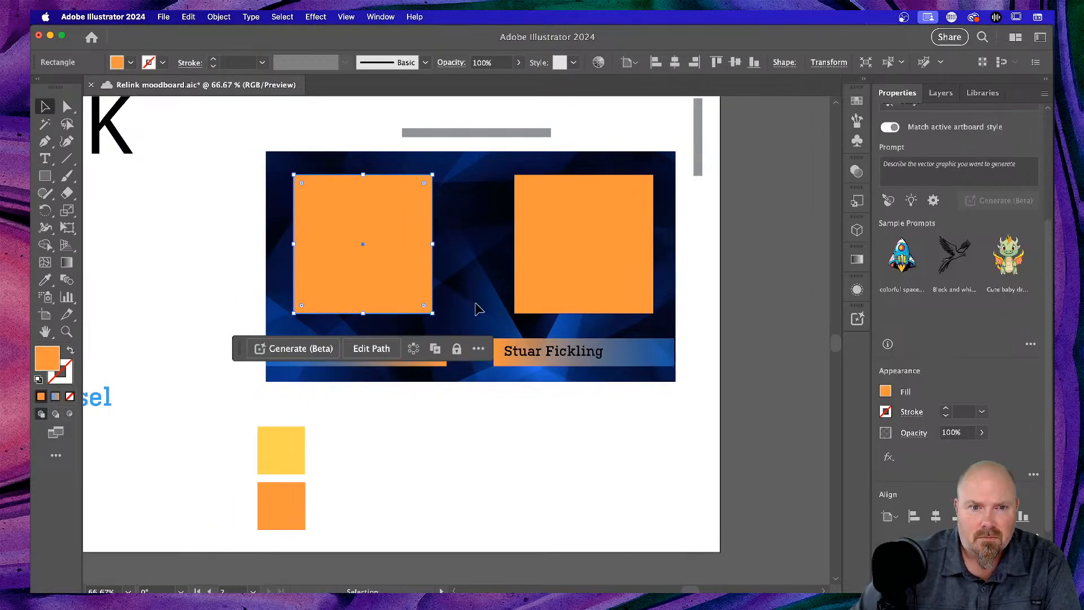
left_click_drag(432, 313, 455, 328)
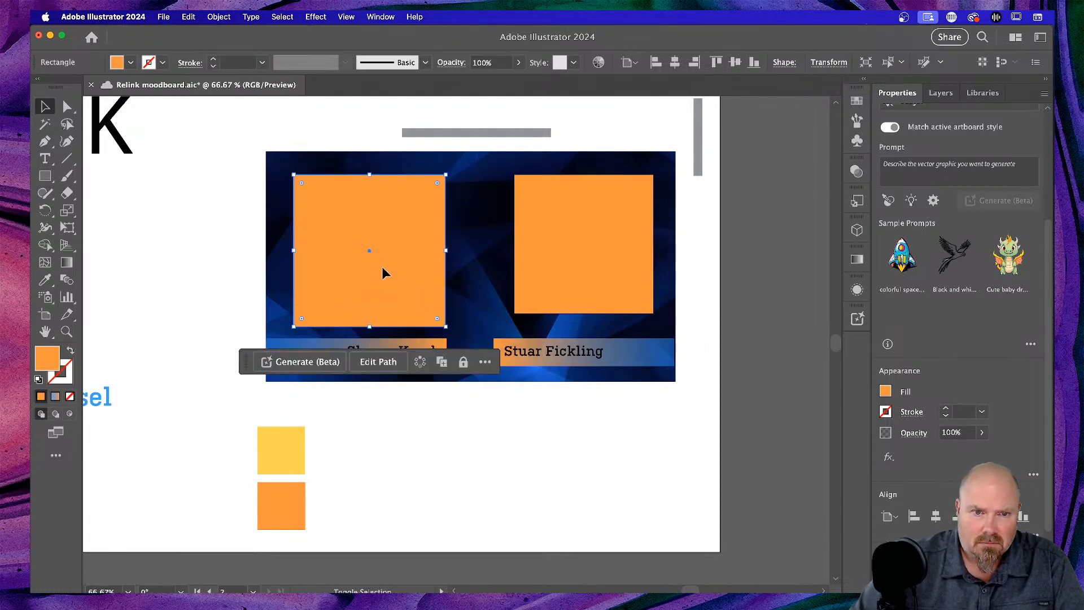
left_click_drag(391, 241, 393, 239)
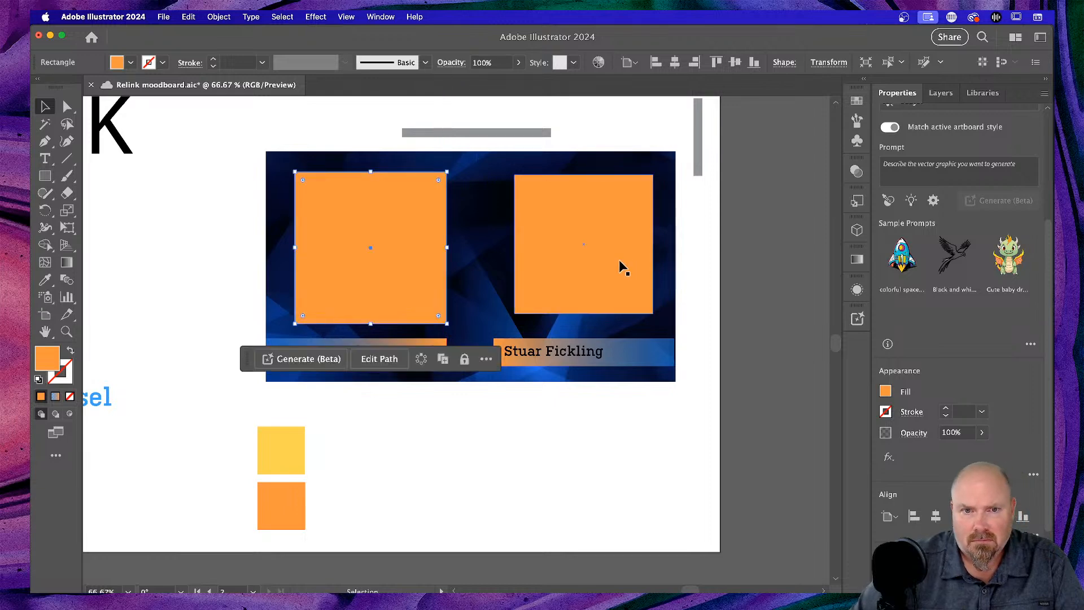
- Delete the right orange box and Alt-drag a copy of the left box into its place
left_click(619, 260)
key("Delete")
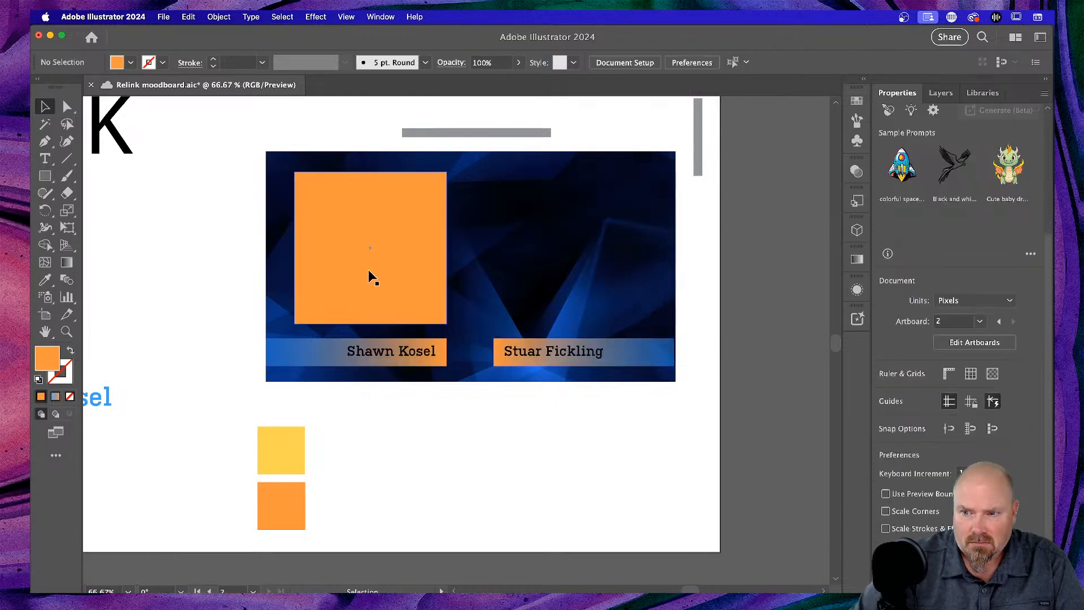
left_click(368, 275)
left_click_drag(368, 270, 568, 269)
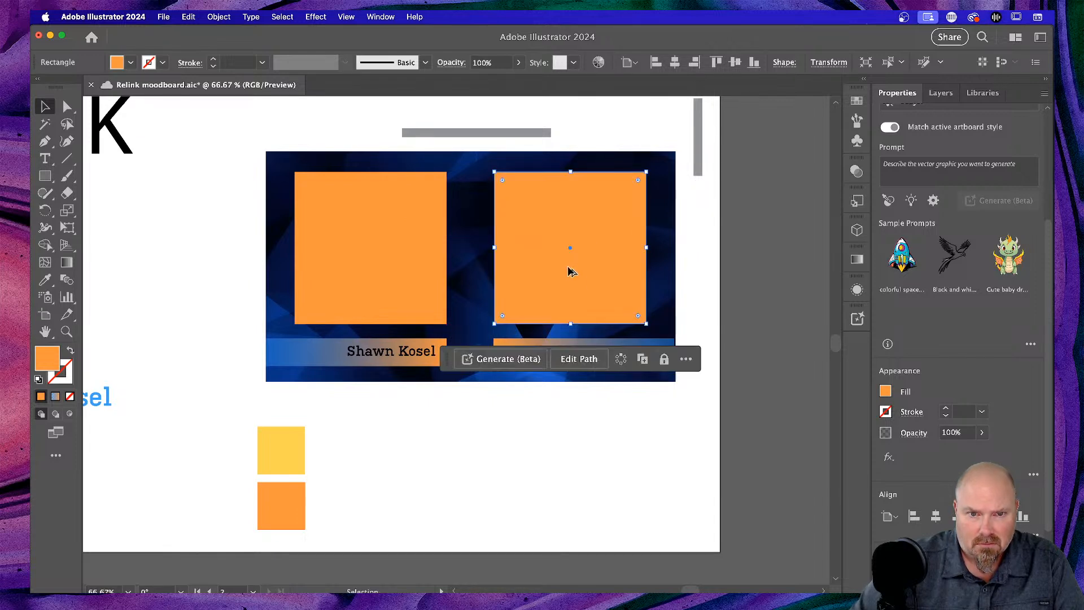
left_click(710, 256)
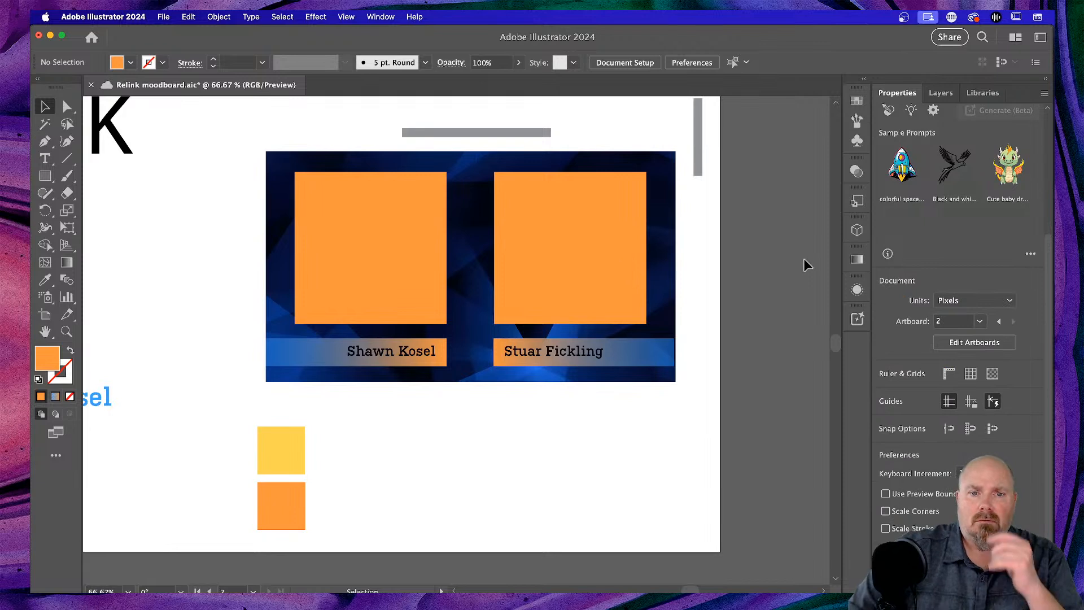
scroll(805, 259, "up", 3)
scroll(804, 258, "right", 2)
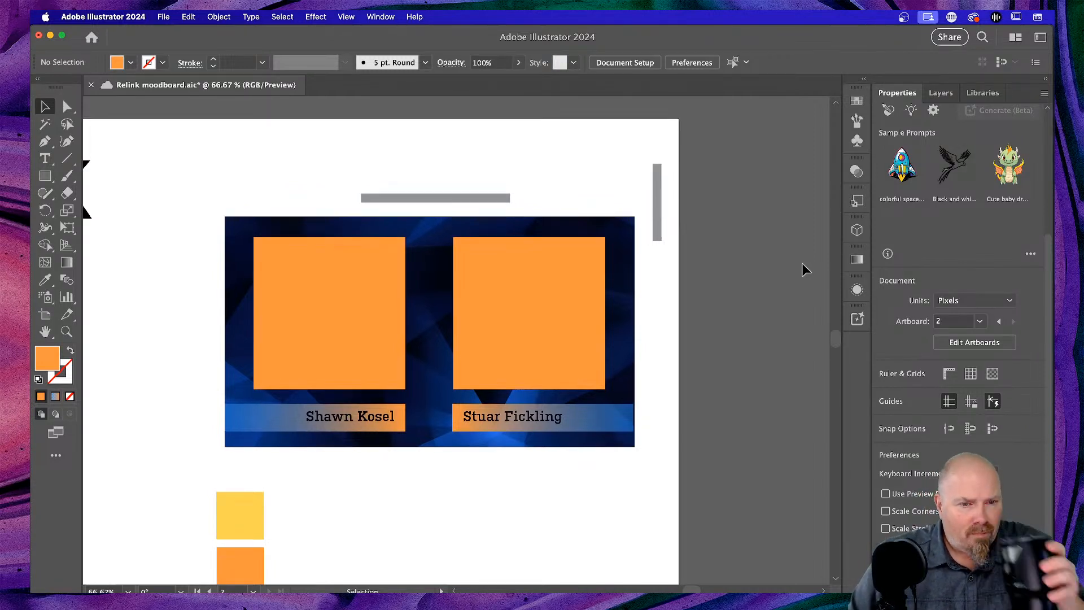
scroll(804, 260, "up", 2)
scroll(803, 260, "left", 3)
scroll(802, 265, "down", 4)
scroll(802, 265, "left", 1)
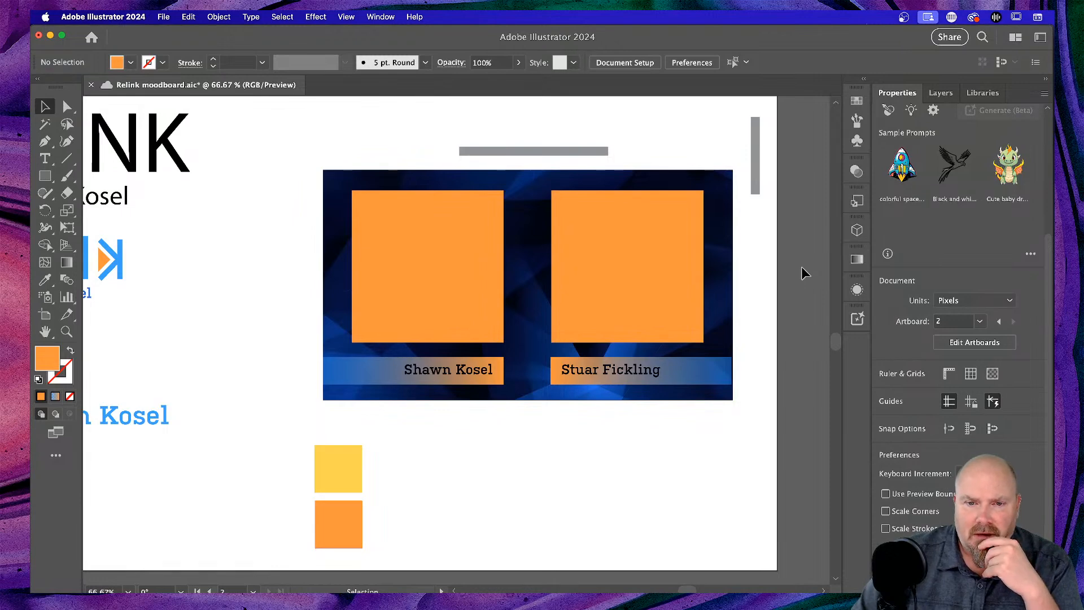
- Insert the missing 't' into the guest's first name on the second card
double_click(589, 377)
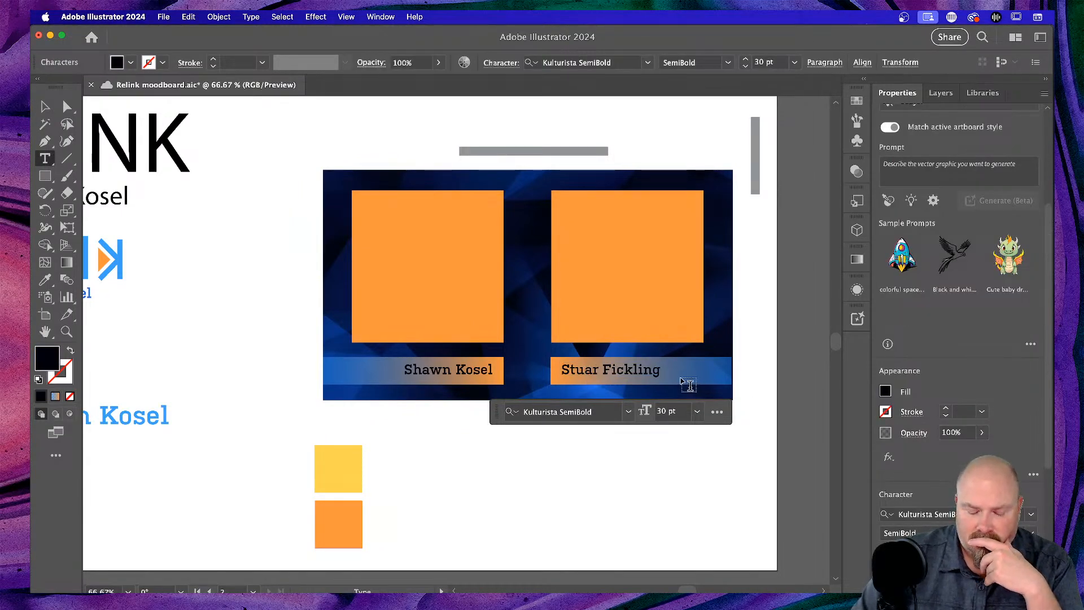
type("t")
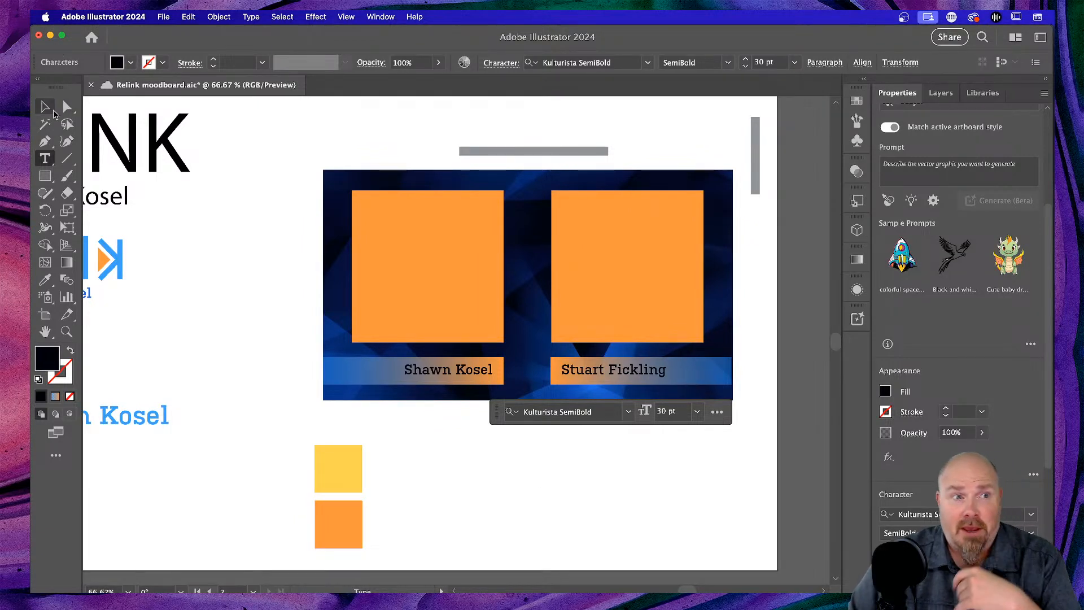
left_click(45, 107)
left_click(523, 519)
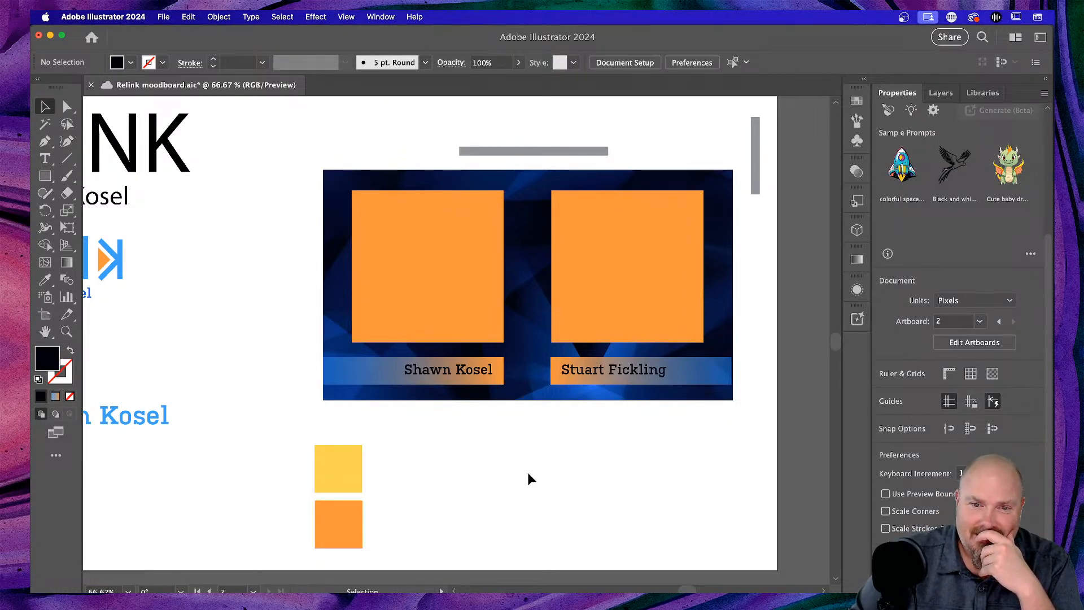
scroll(527, 478, "left", 3)
- Move the grey bar to the second artboard's top edge and raise the small vertical bar slightly
scroll(530, 472, "right", 3)
scroll(529, 473, "up", 2)
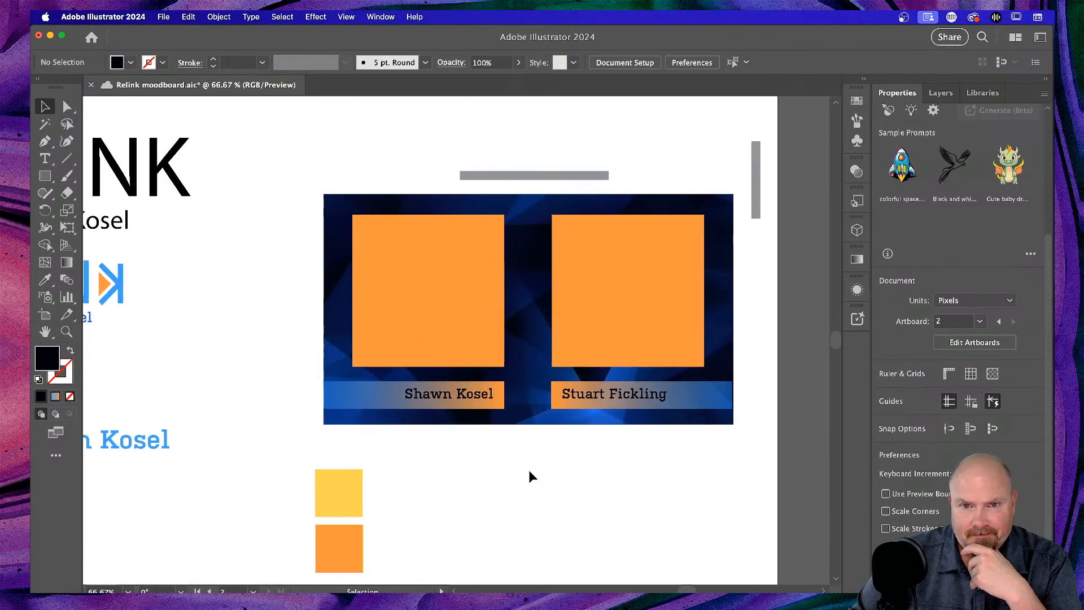
key("super+minus")
key("super+minus")
key("super+minus")
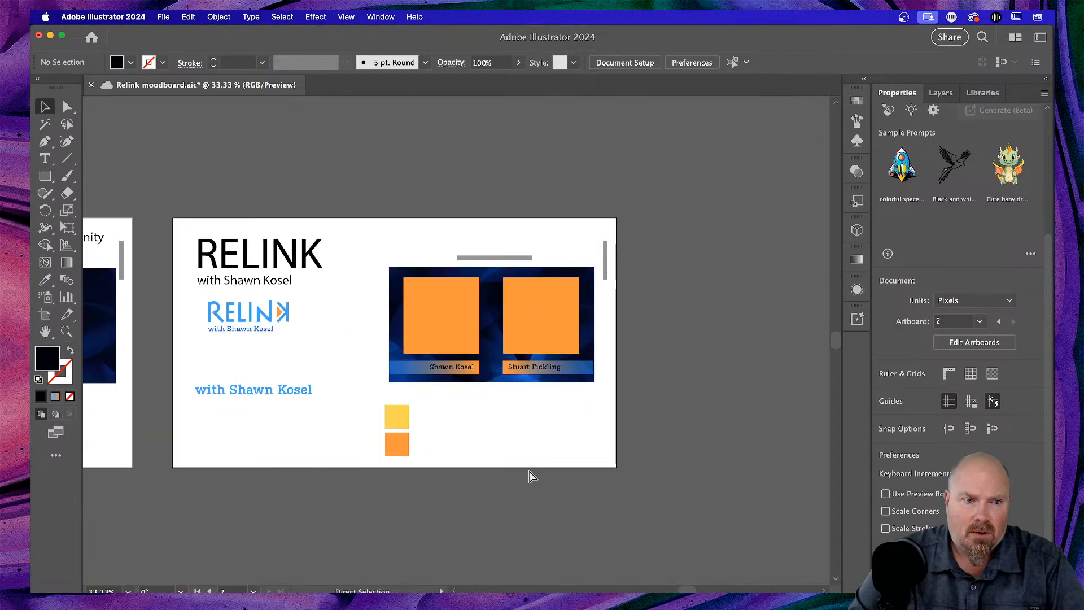
scroll(529, 430, "left", 10)
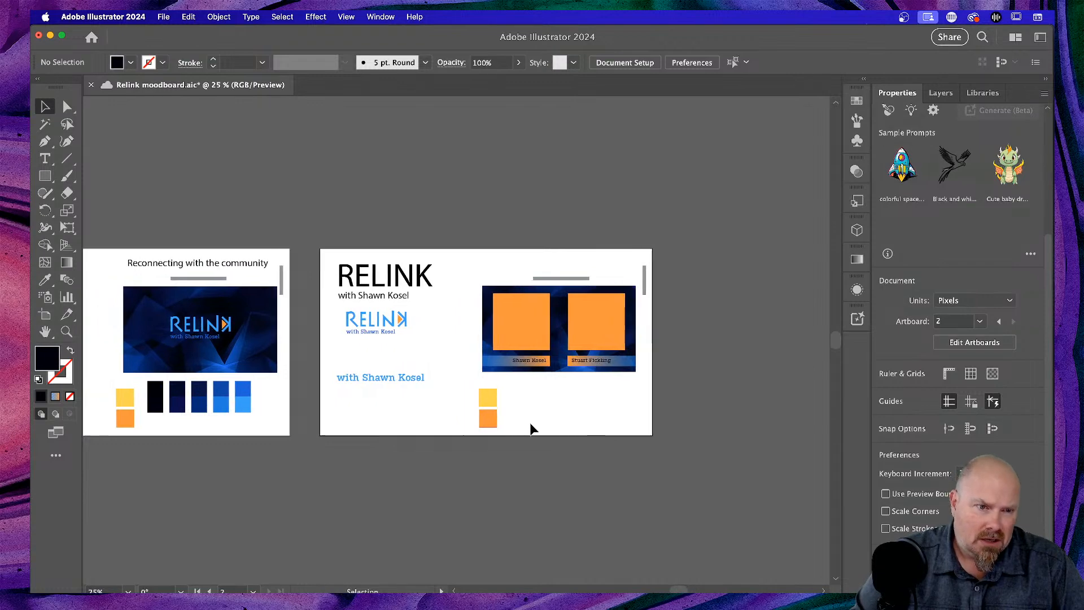
scroll(530, 429, "left", 2)
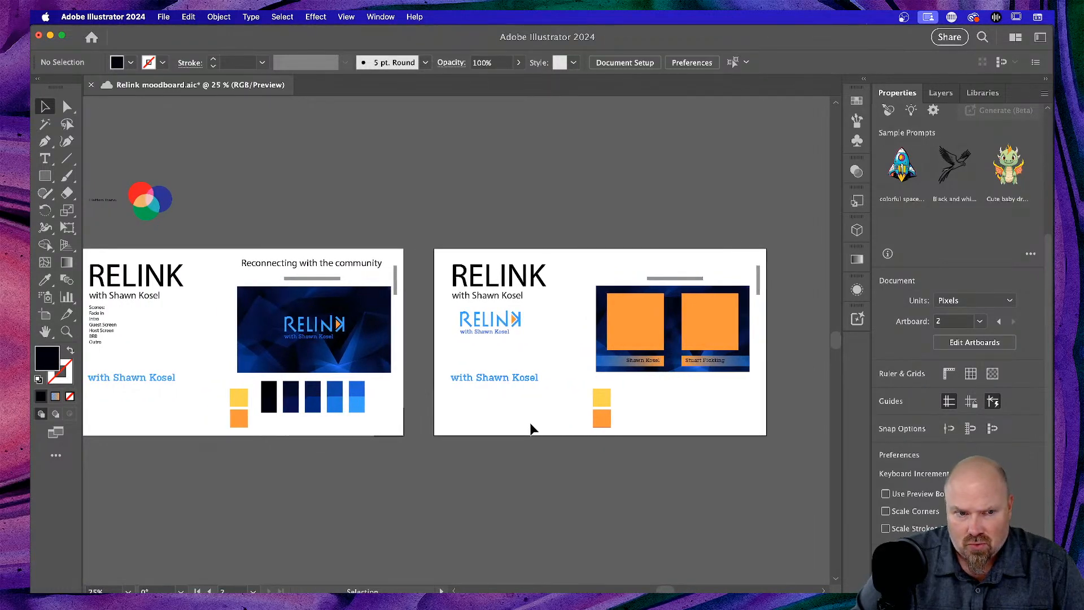
scroll(531, 429, "left", 7)
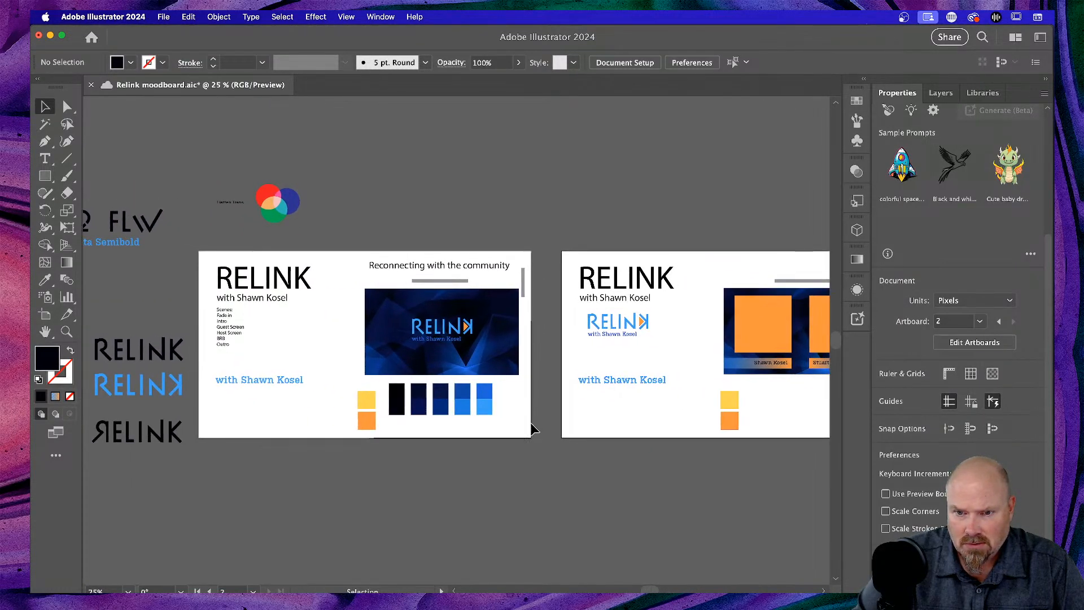
scroll(552, 412, "right", 8)
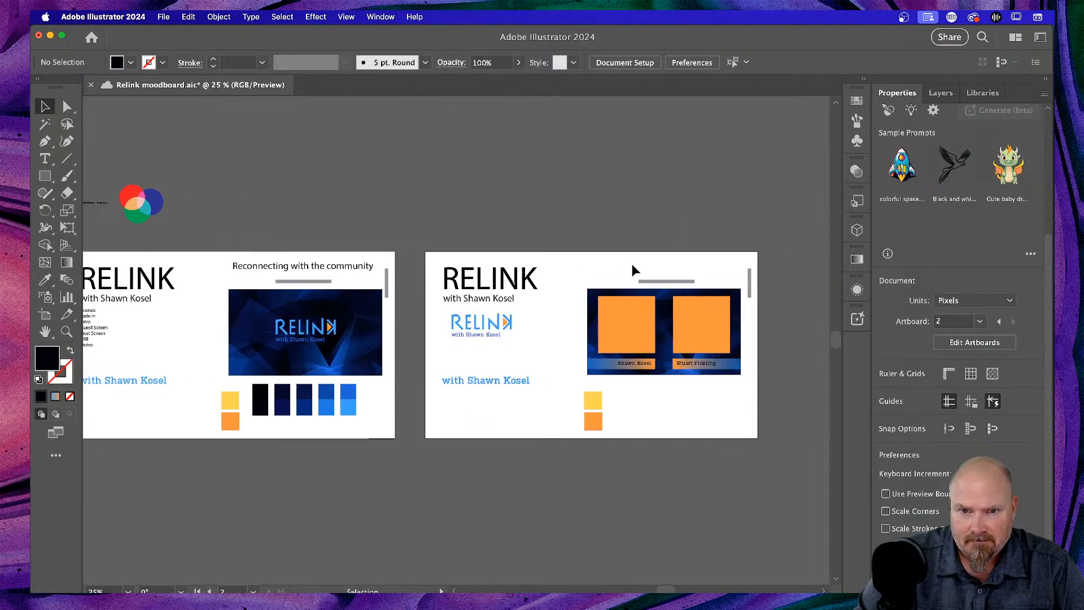
left_click(660, 281)
left_click_drag(660, 281, 557, 261)
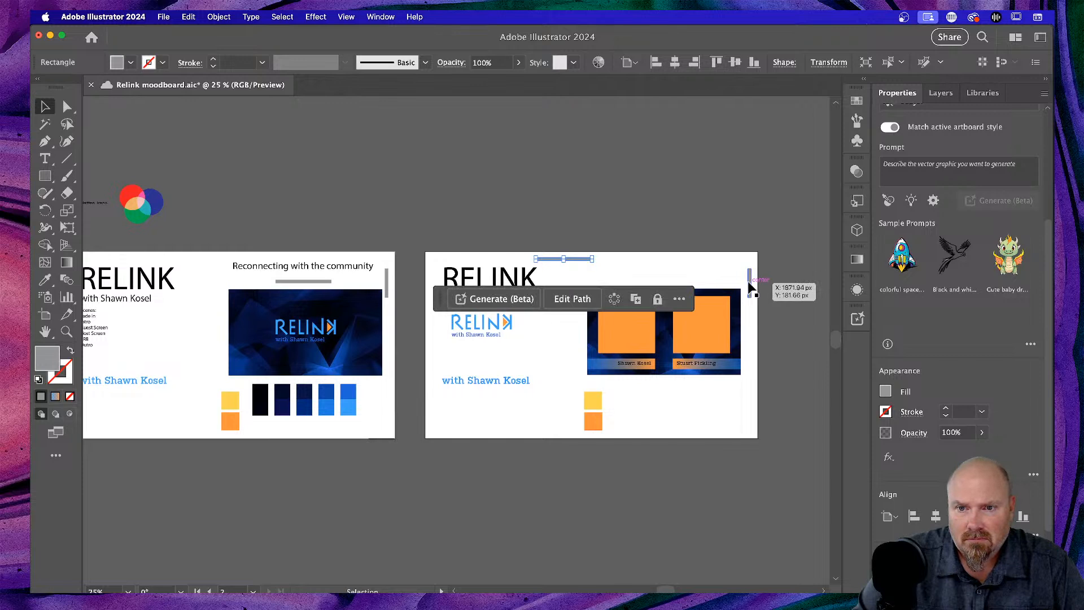
left_click_drag(751, 288, 751, 280)
left_click(567, 361)
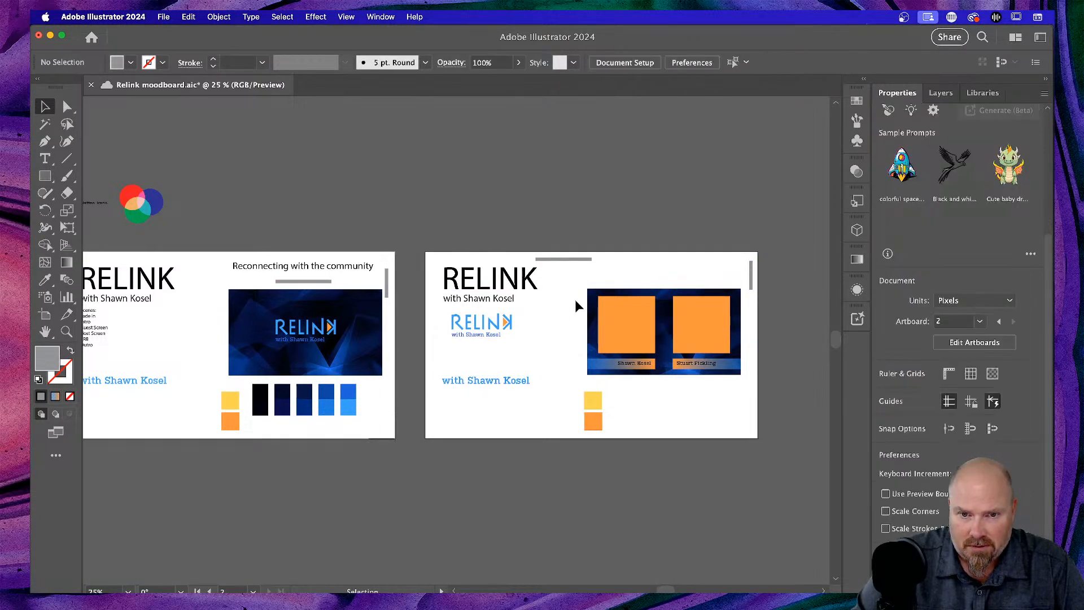
- Check the photo block with its name cards, then show the Layers panel
left_click_drag(573, 299, 749, 374)
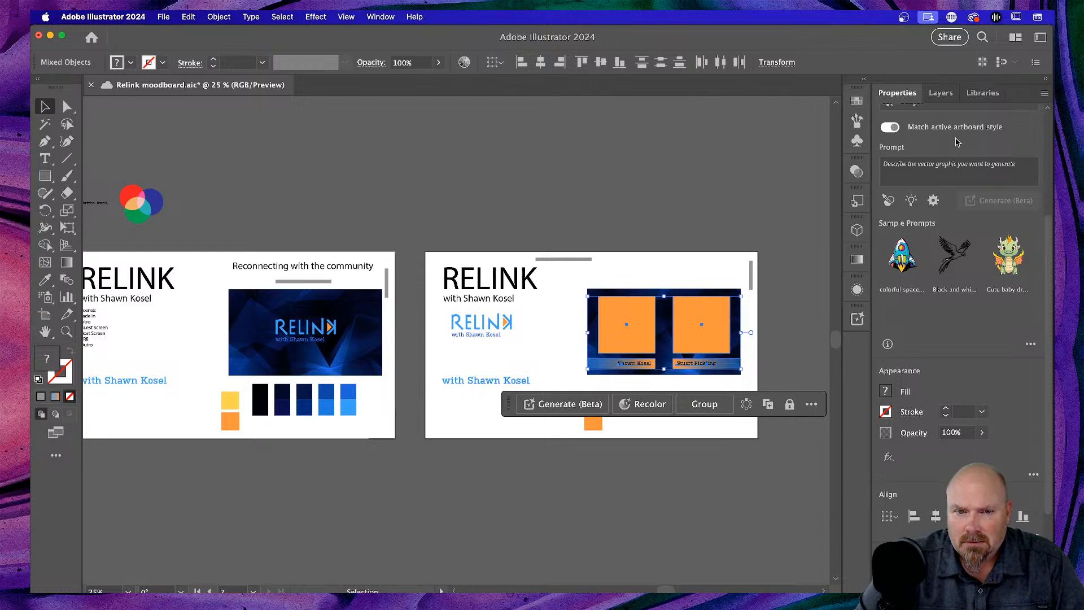
scroll(621, 257, "right", 3)
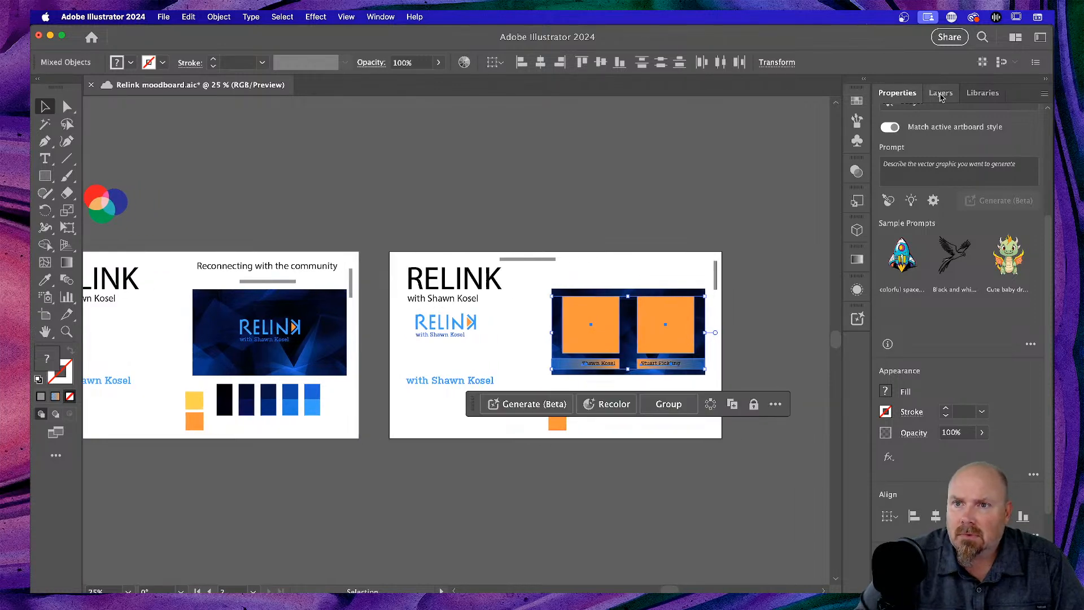
left_click(629, 260)
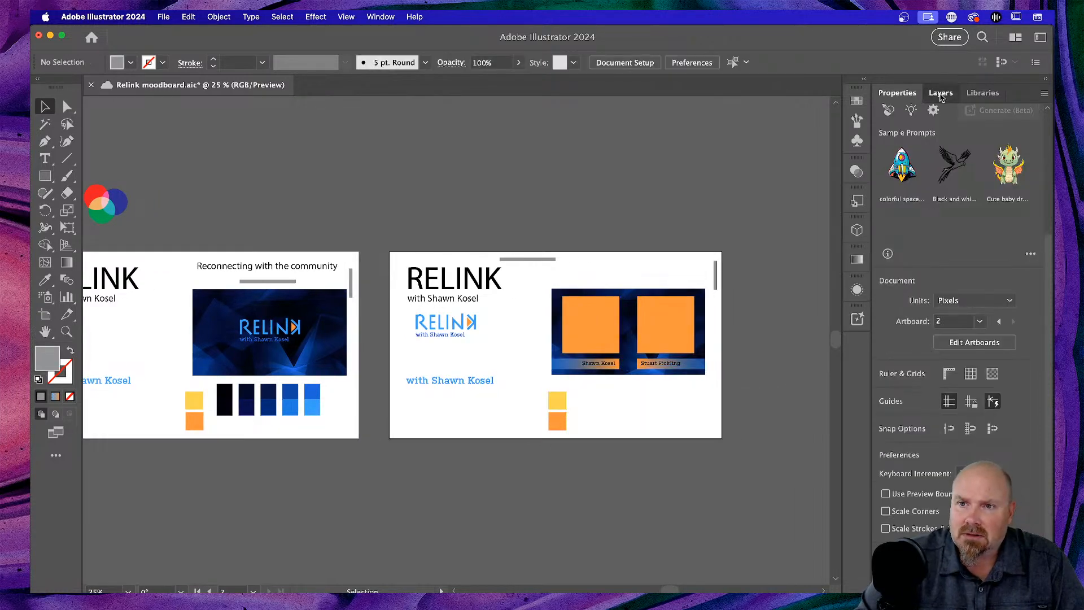
left_click(940, 93)
scroll(912, 278, "down", 5)
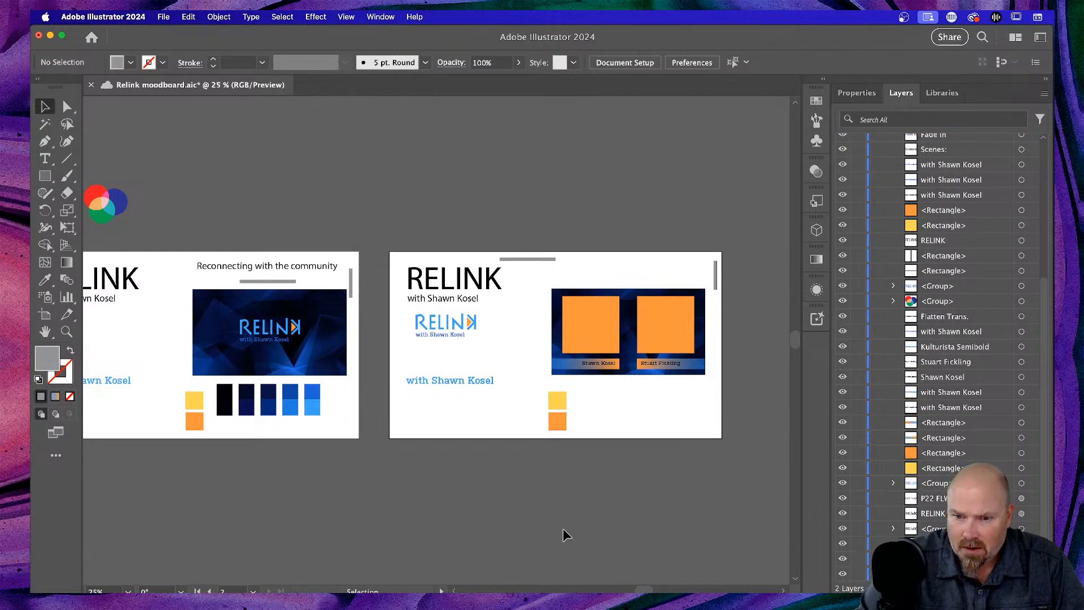
scroll(472, 445, "right", 5)
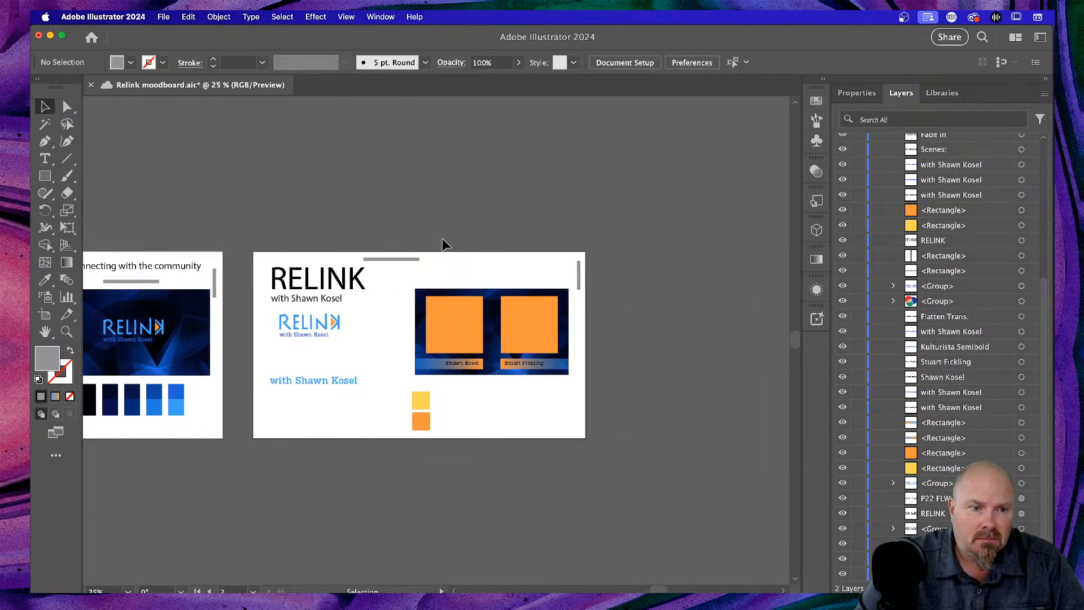
scroll(308, 397, "right", 1)
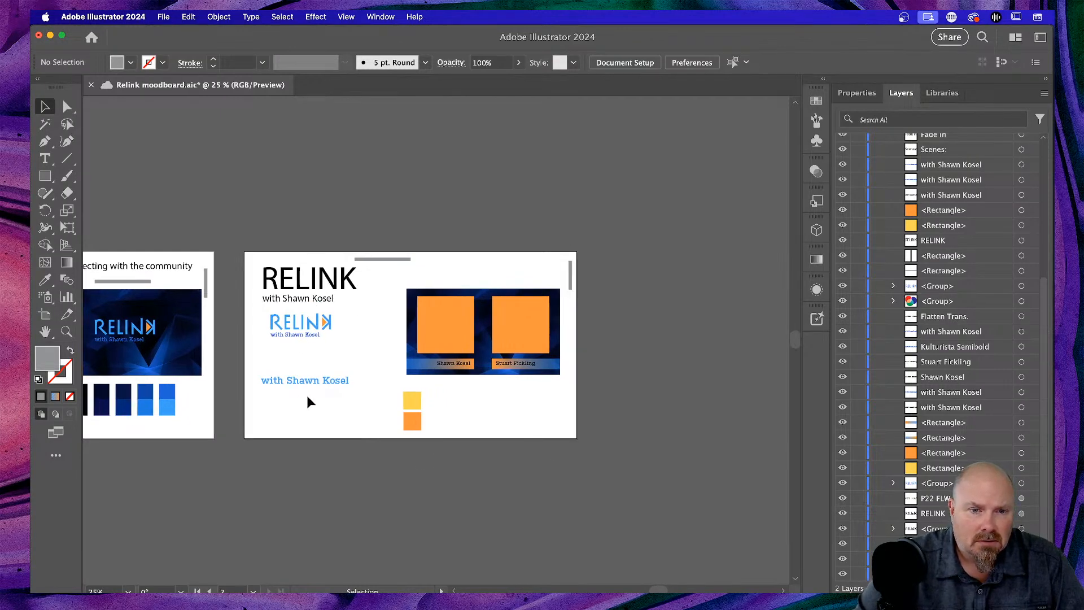
scroll(305, 398, "right", 5)
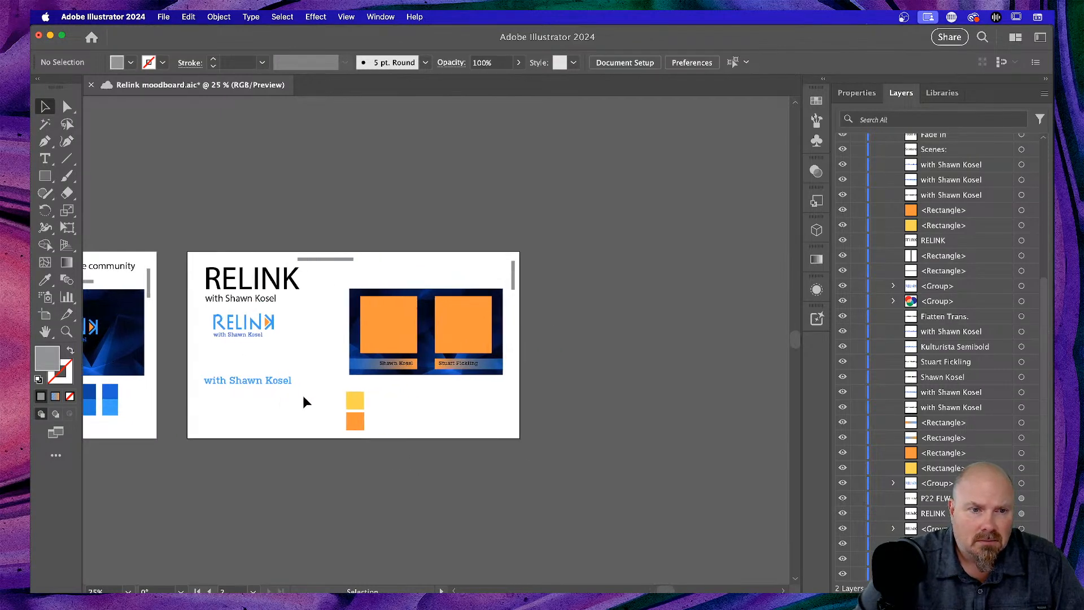
- Alt-drag the RELINK artboard downward with the Artboard tool to place a duplicate below
left_click(46, 314)
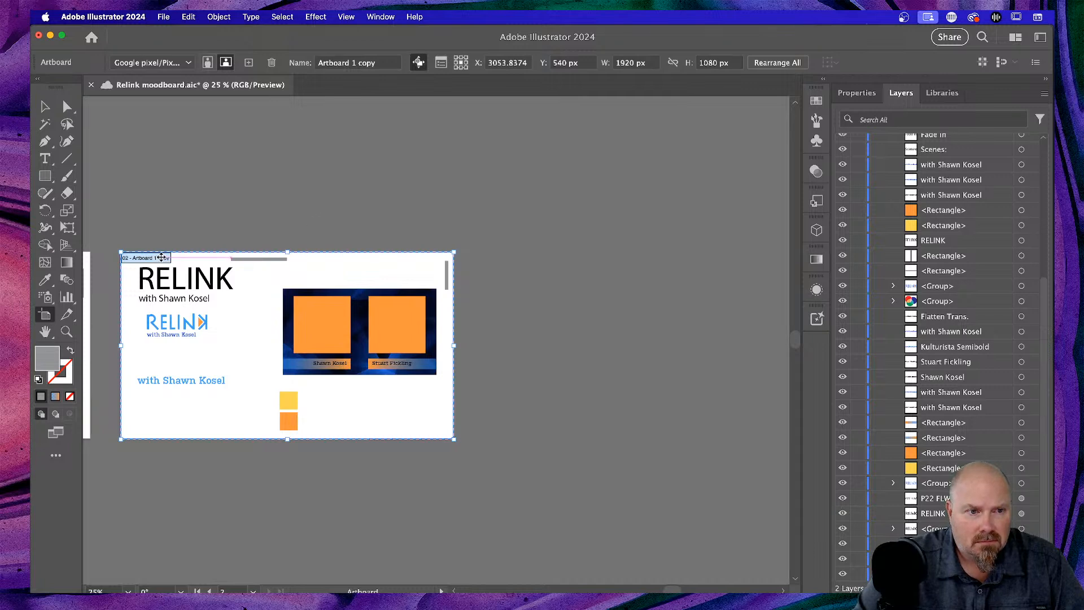
scroll(162, 257, "down", 4)
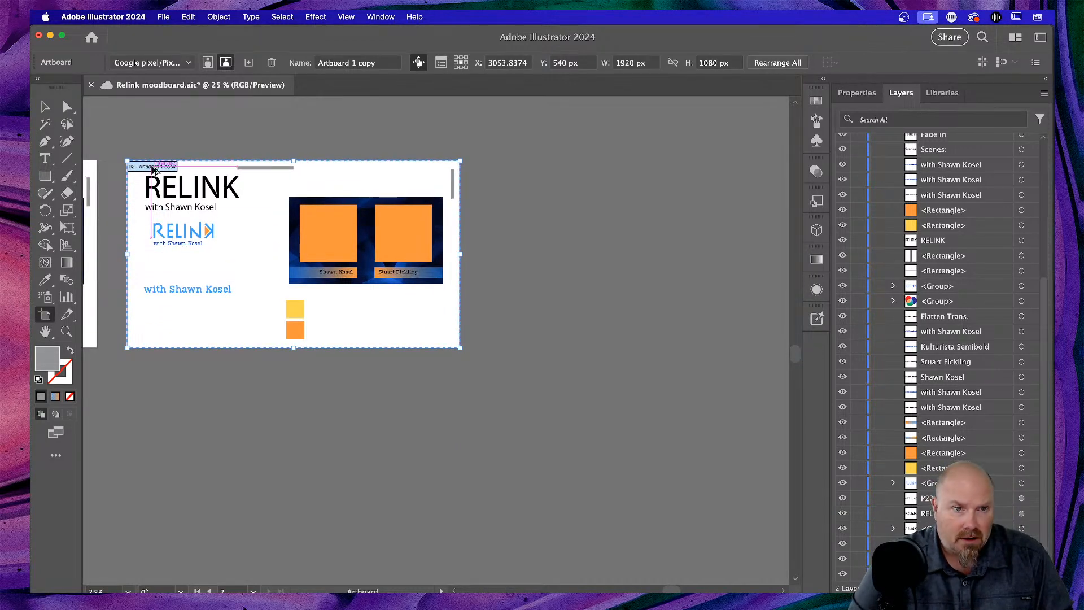
left_click_drag(152, 166, 160, 376)
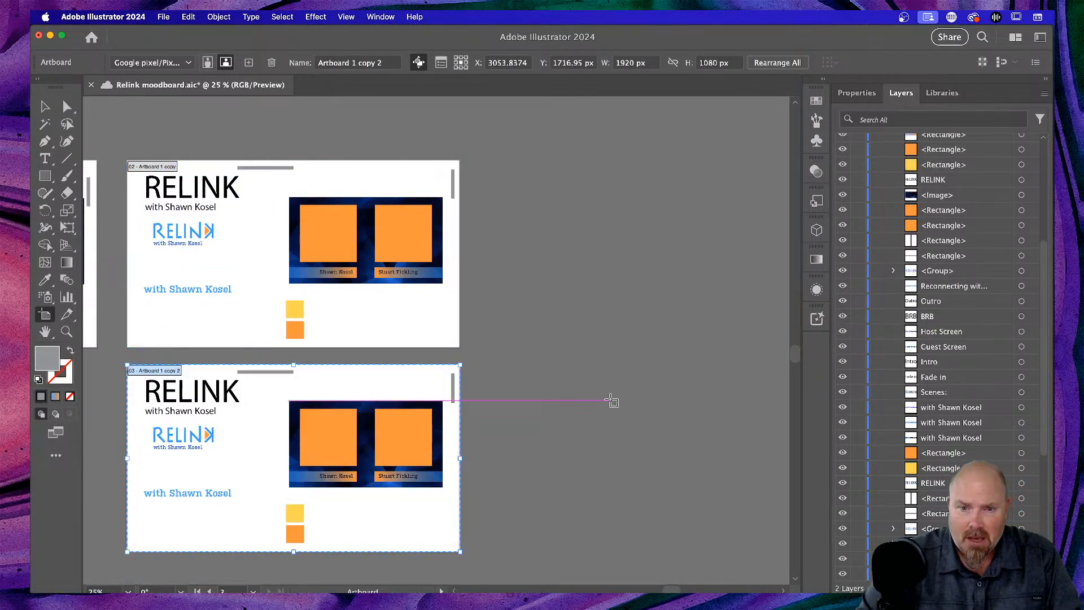
left_click(611, 401)
left_click(42, 108)
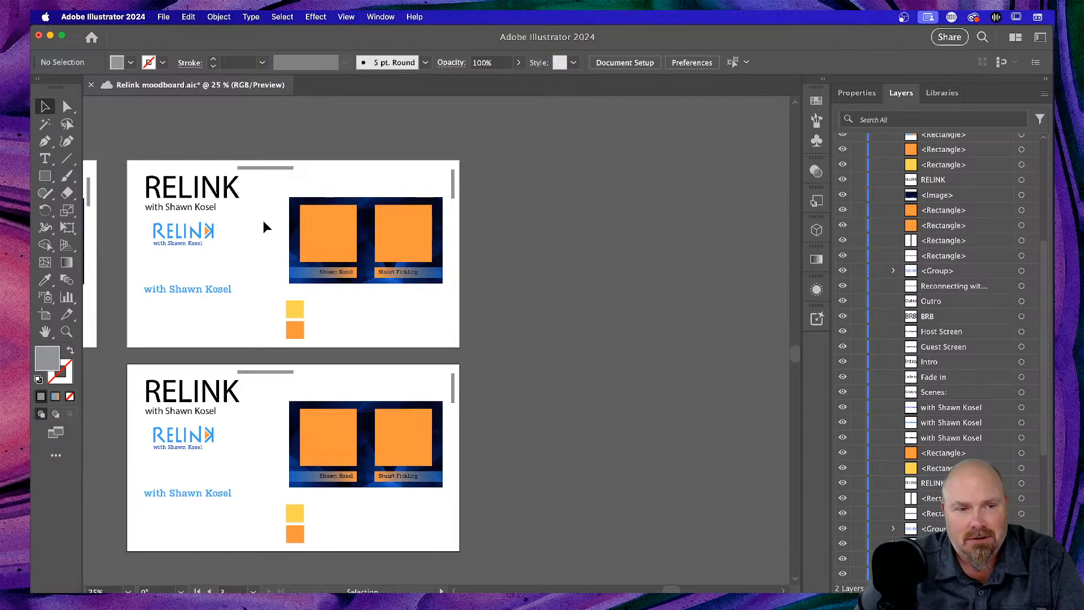
- Zoom to 66.67% on the copy and delete both orange placeholder squares
scroll(349, 323, "left", 5)
scroll(353, 322, "down", 4)
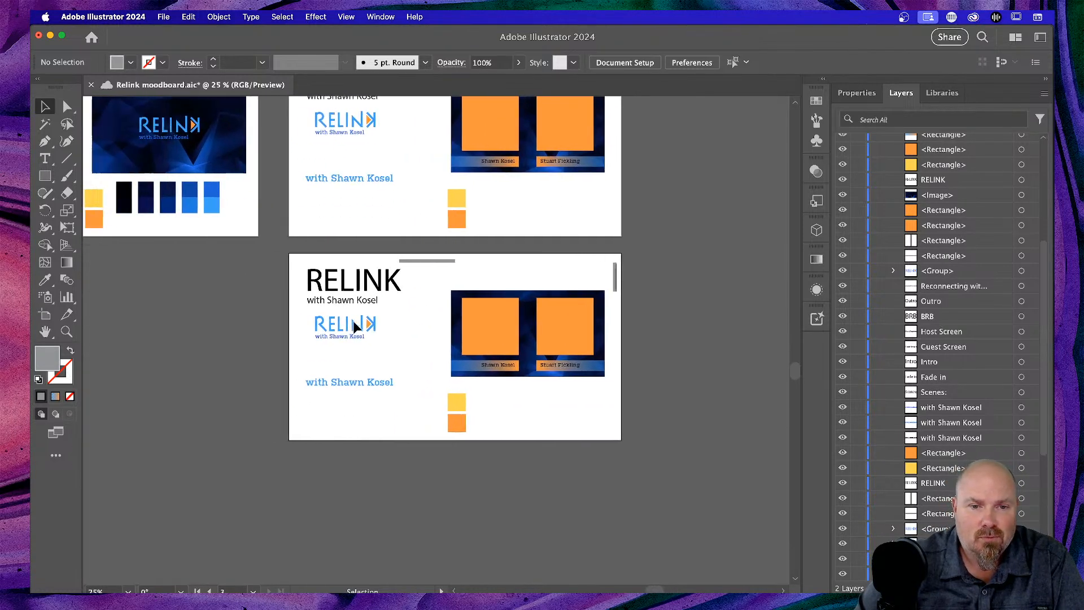
key("super+equal")
key("super+equal")
key("super+equal")
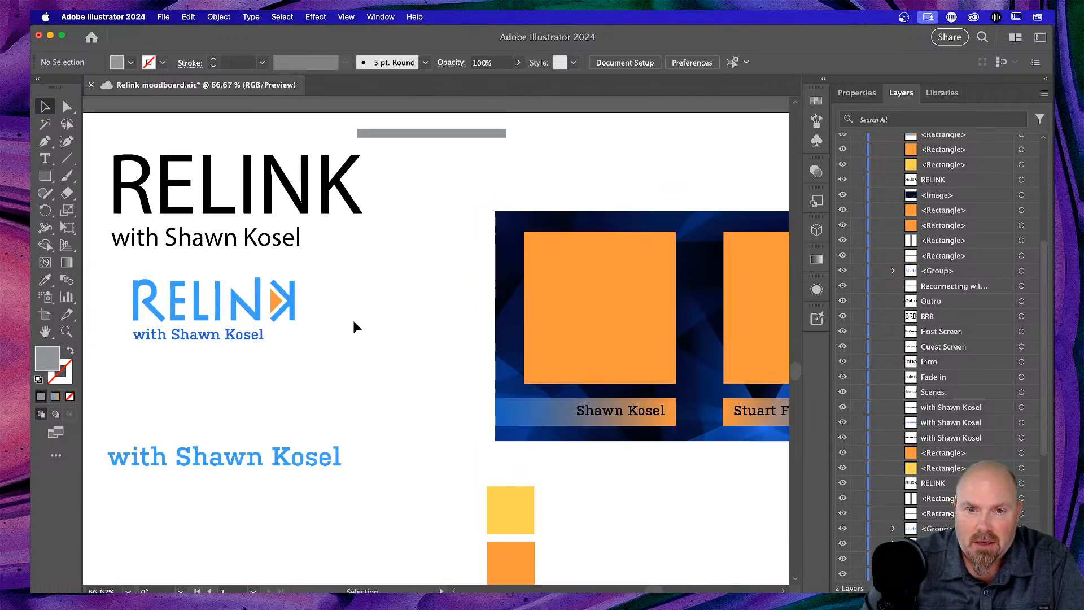
scroll(355, 320, "right", 2)
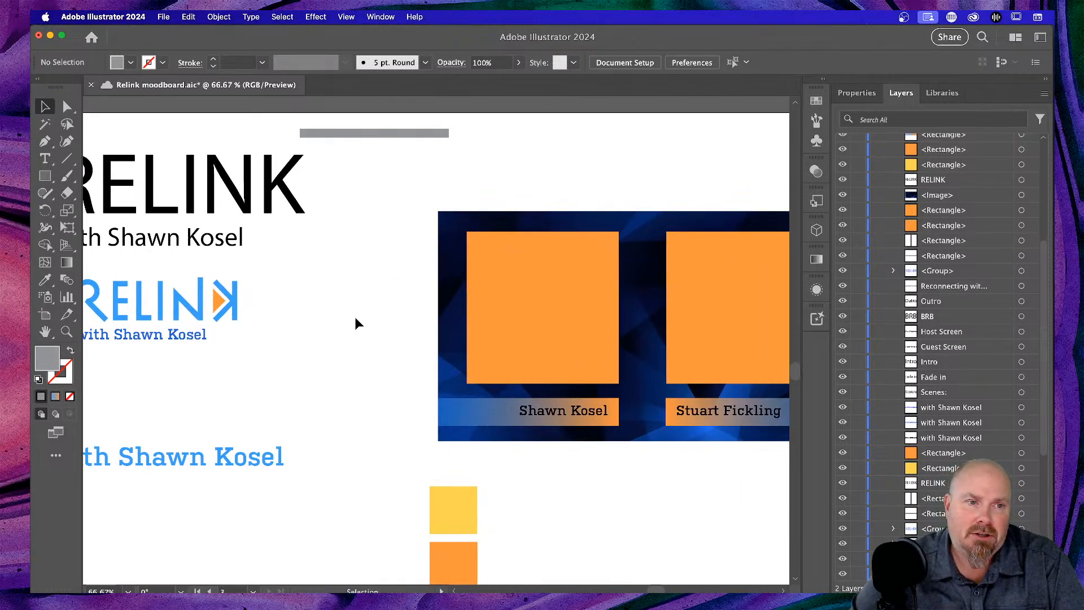
scroll(356, 323, "right", 5)
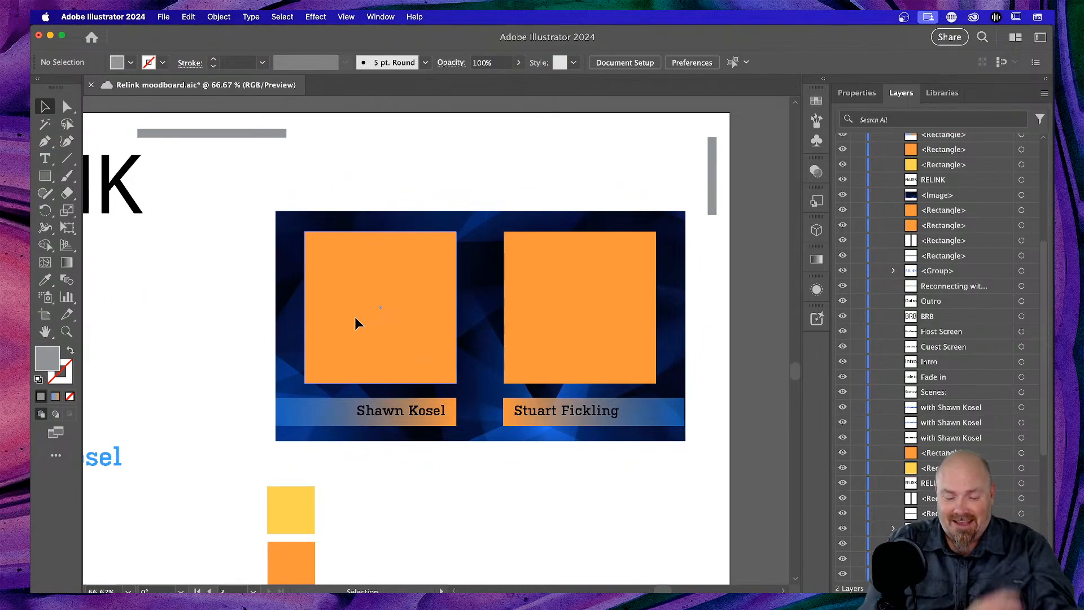
left_click(394, 290)
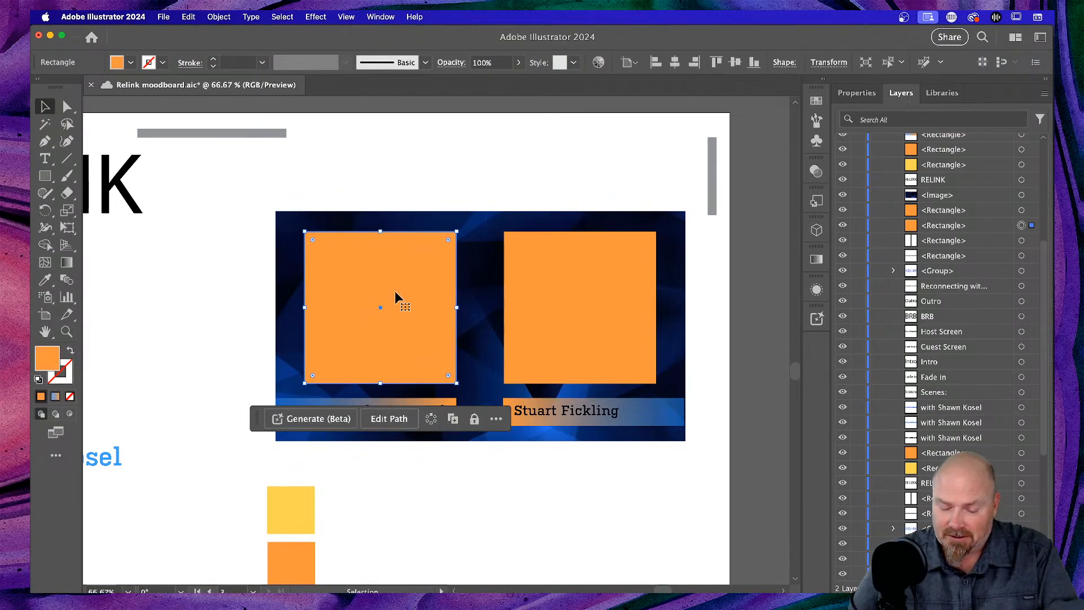
key("Delete")
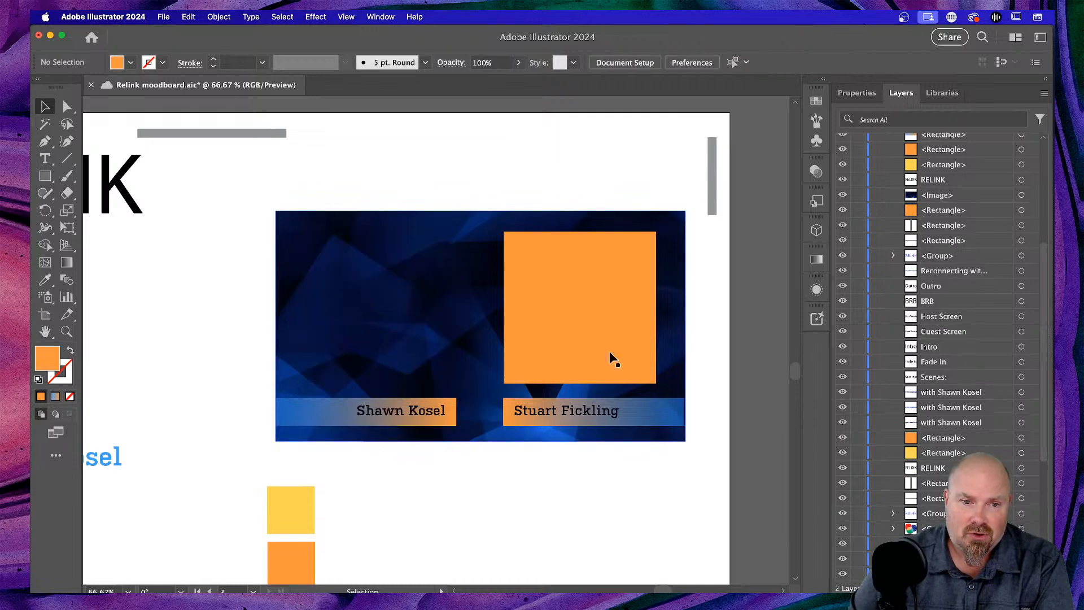
left_click(593, 337)
key("Delete")
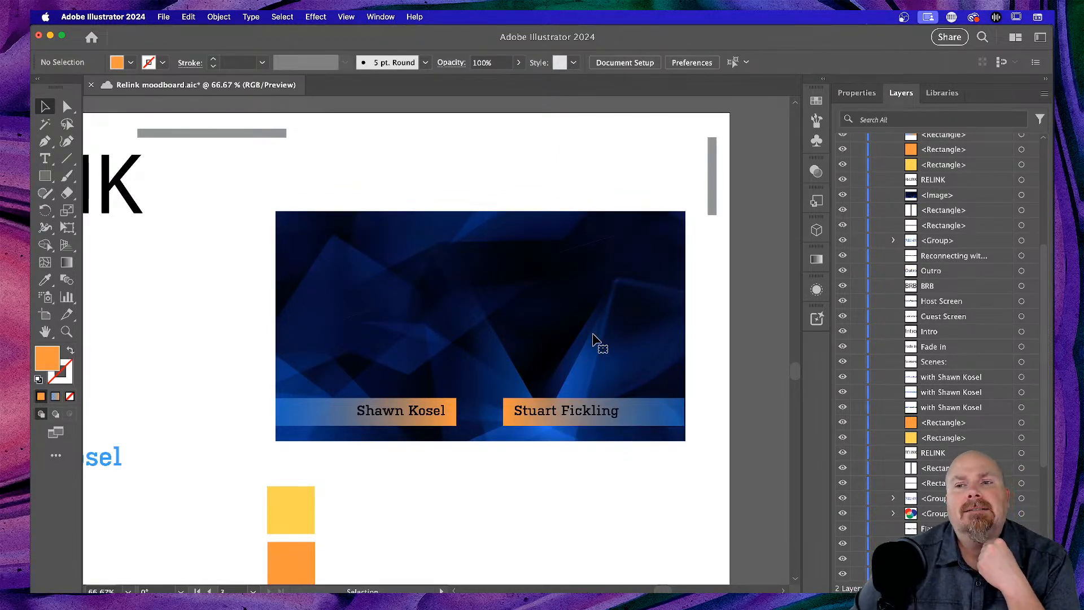
- Pan around and zoom out to 25% so several artboards are visible
scroll(593, 337, "left", 5)
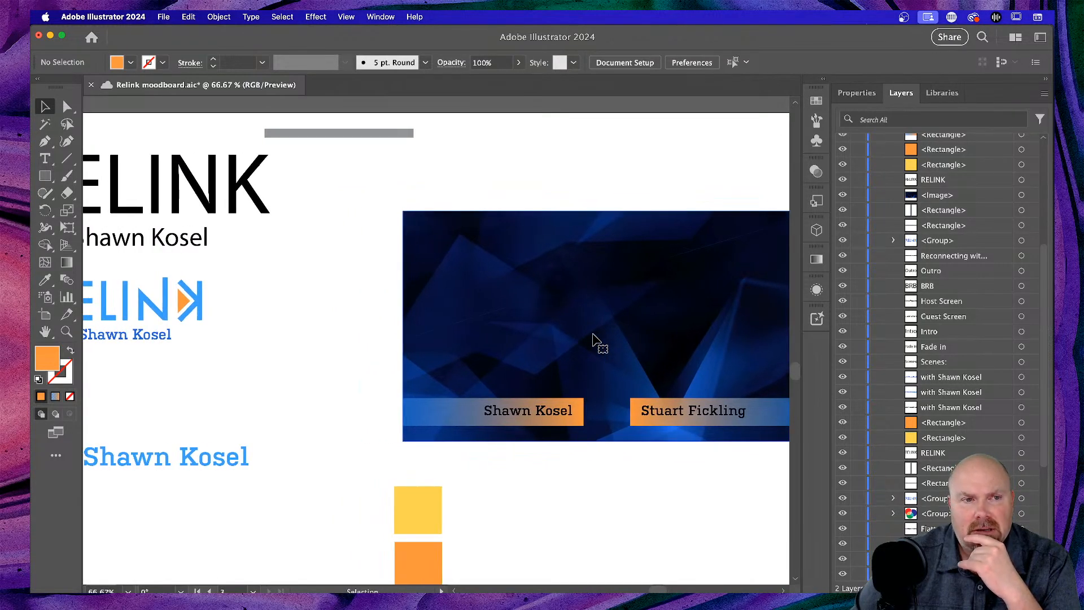
scroll(593, 337, "down", 2)
scroll(593, 337, "left", 3)
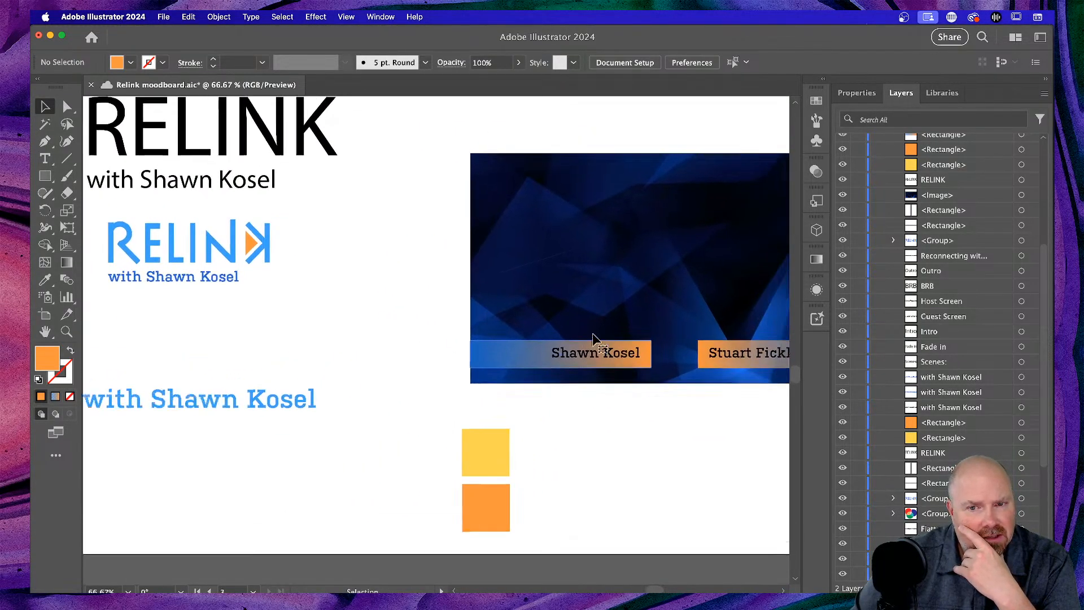
scroll(593, 337, "up", 2)
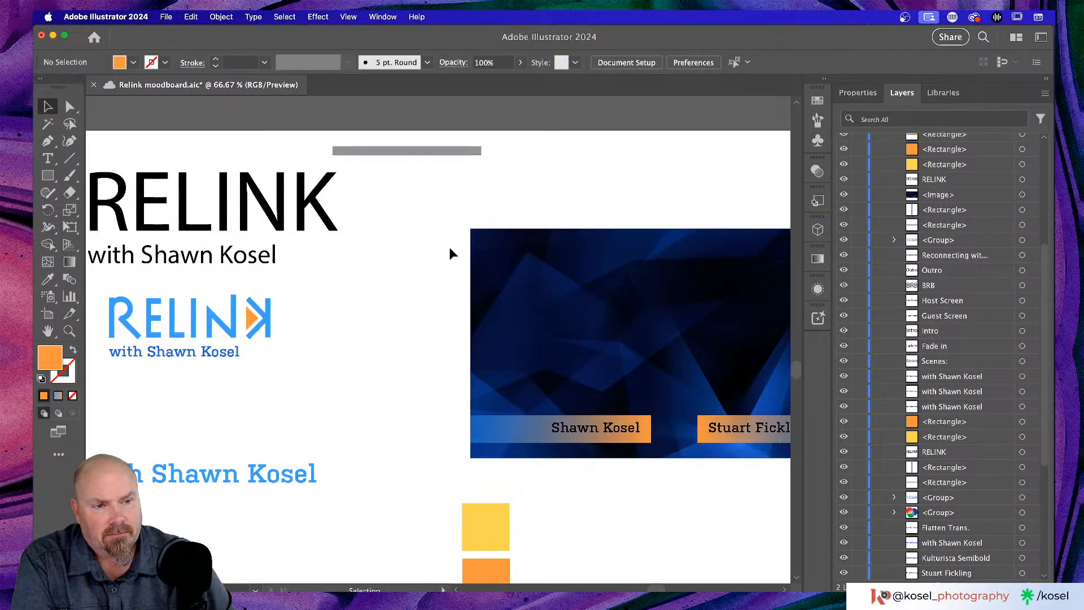
scroll(448, 246, "right", 2)
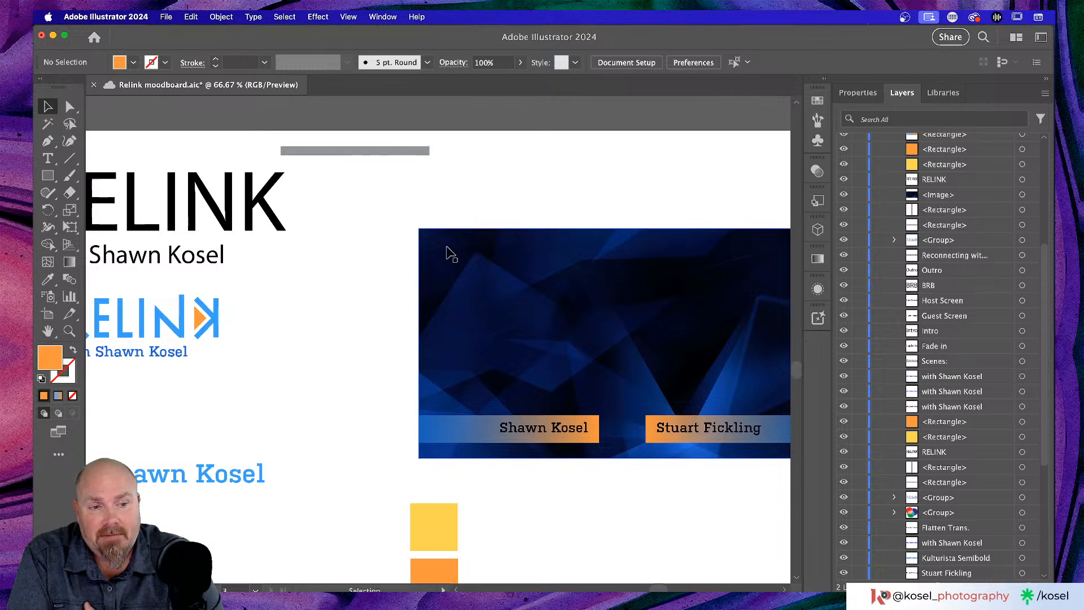
scroll(430, 243, "left", 5)
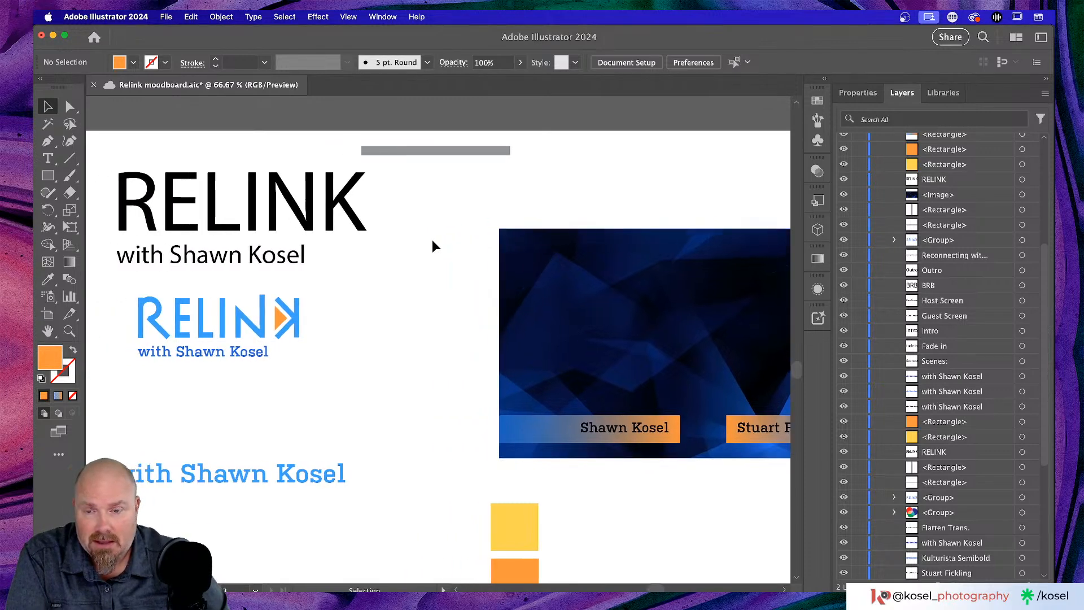
key("super+minus")
key("super+minus")
key("super+minus")
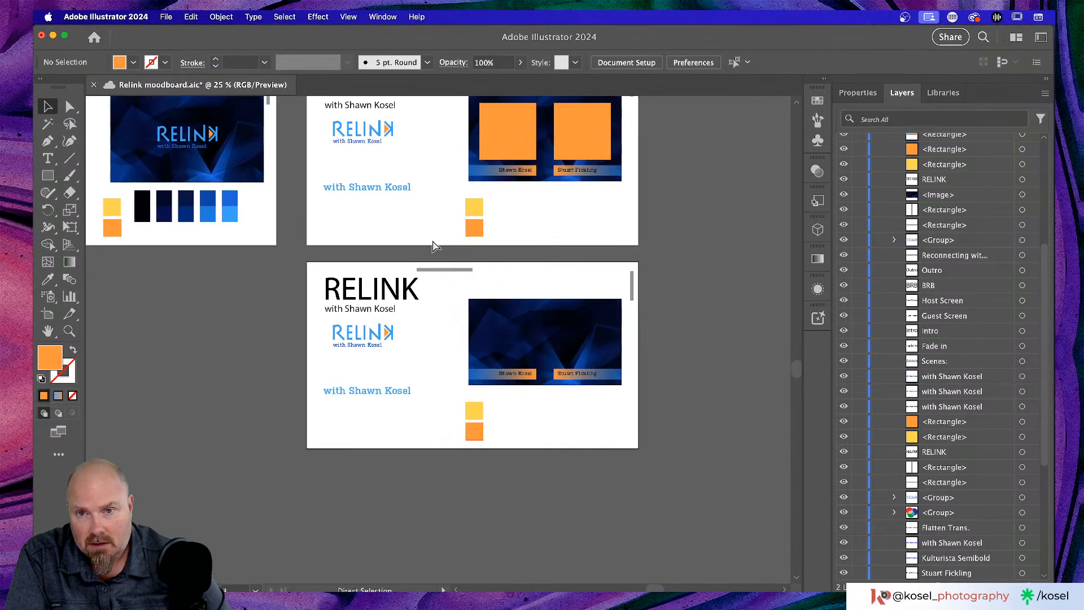
key("super+0")
key("super+minus")
key("super+minus")
key("super+minus")
key("super+minus")
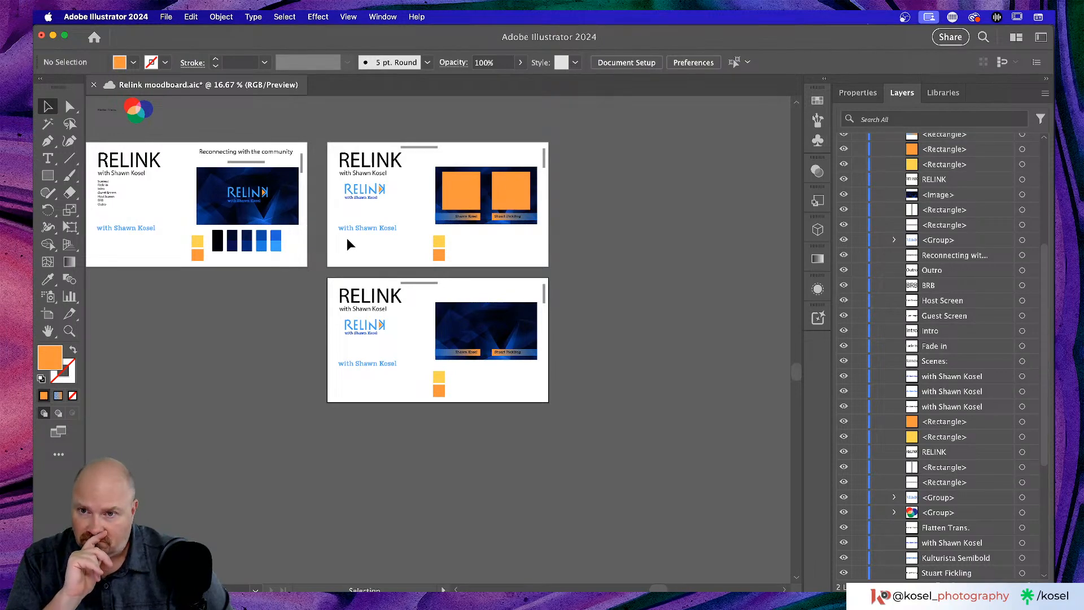
scroll(347, 238, "left", 3)
scroll(347, 238, "up", 4)
scroll(346, 239, "down", 4)
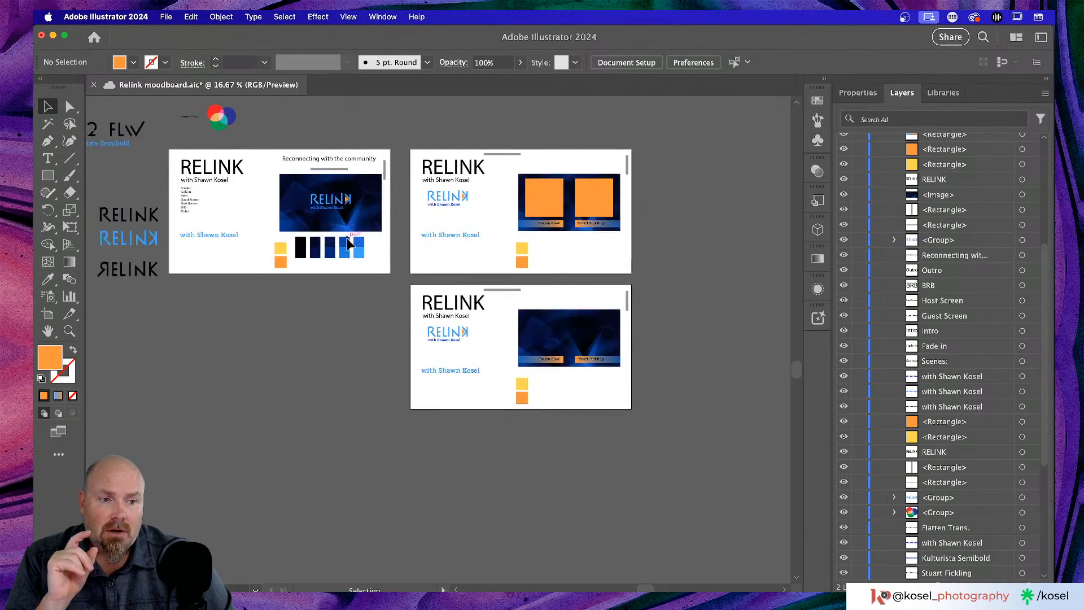
scroll(349, 243, "right", 2)
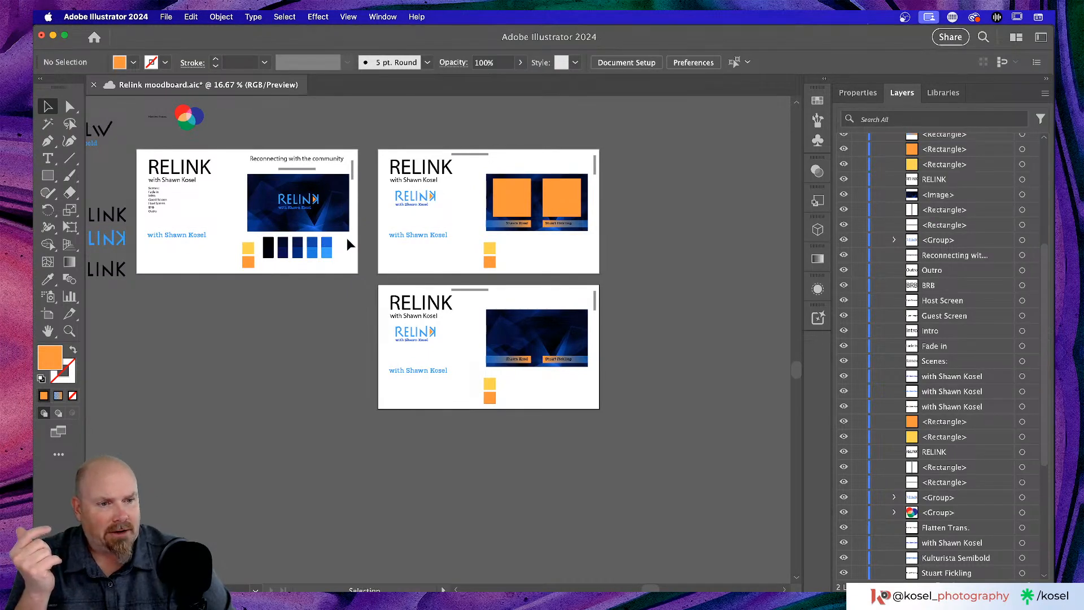
scroll(346, 238, "down", 2)
scroll(346, 238, "up", 4)
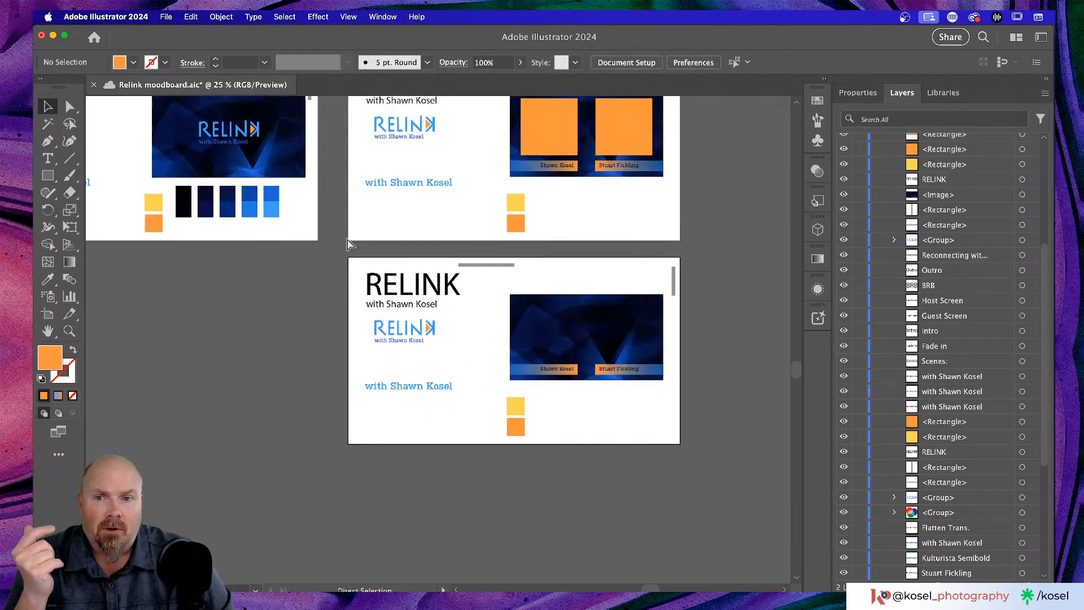
scroll(344, 238, "up", 3)
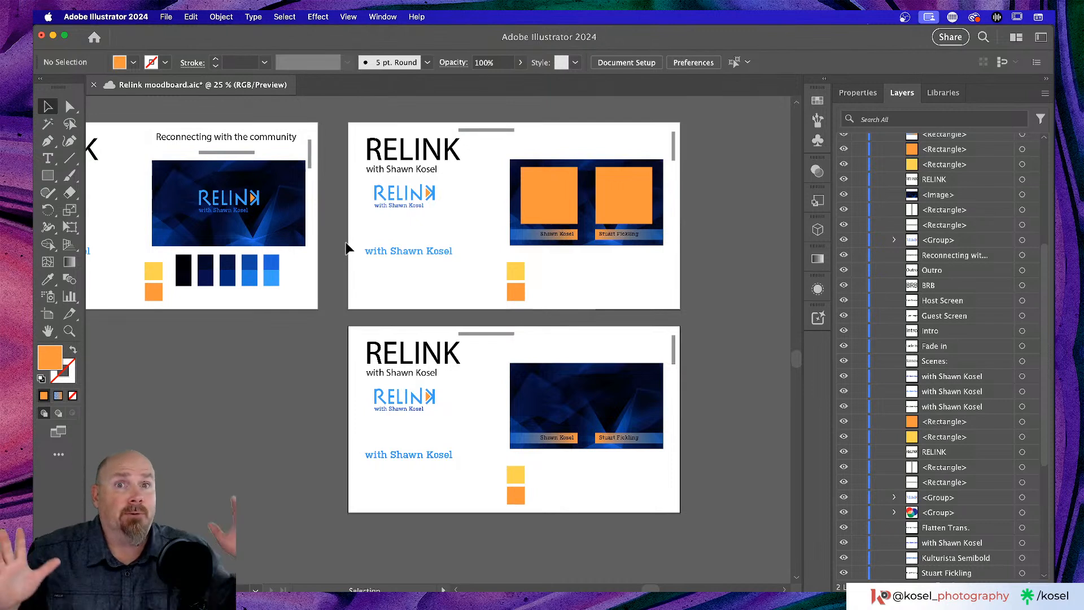
- Save Relink moodboard.aic with Cmd+S
key("super+s")
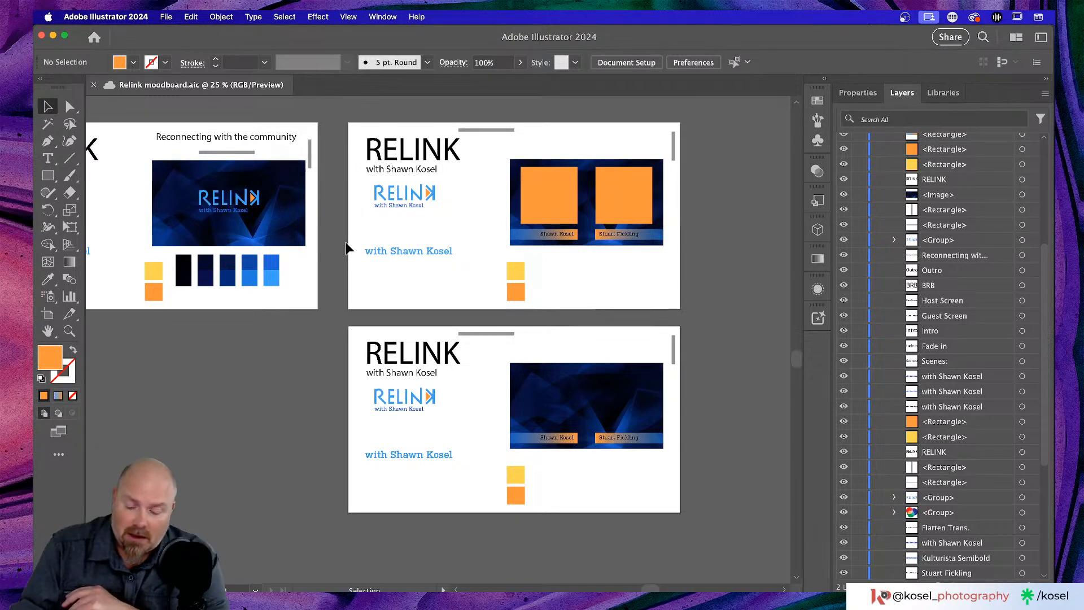
- Switch to Photoshop and open Title 2.psd from the Home screen's recent files
key("super+Tab")
key("super+Tab")
key("super+Tab")
key("super+Tab")
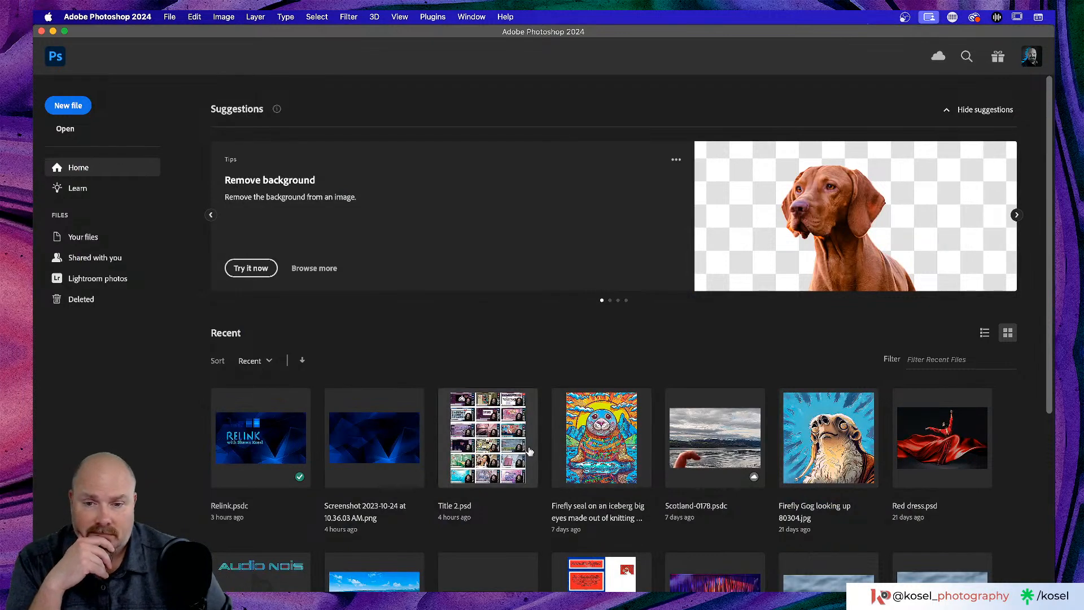
left_click(496, 450)
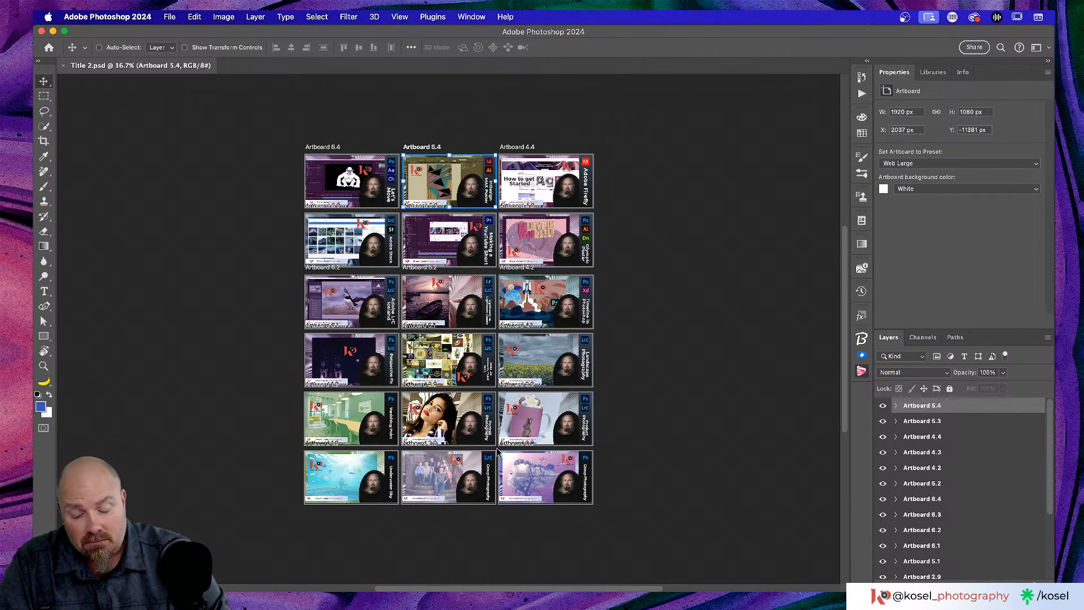
- Zoom to 33.3% and scroll to the top rows of title-card artboards, including Artboard 5.4
key("super")
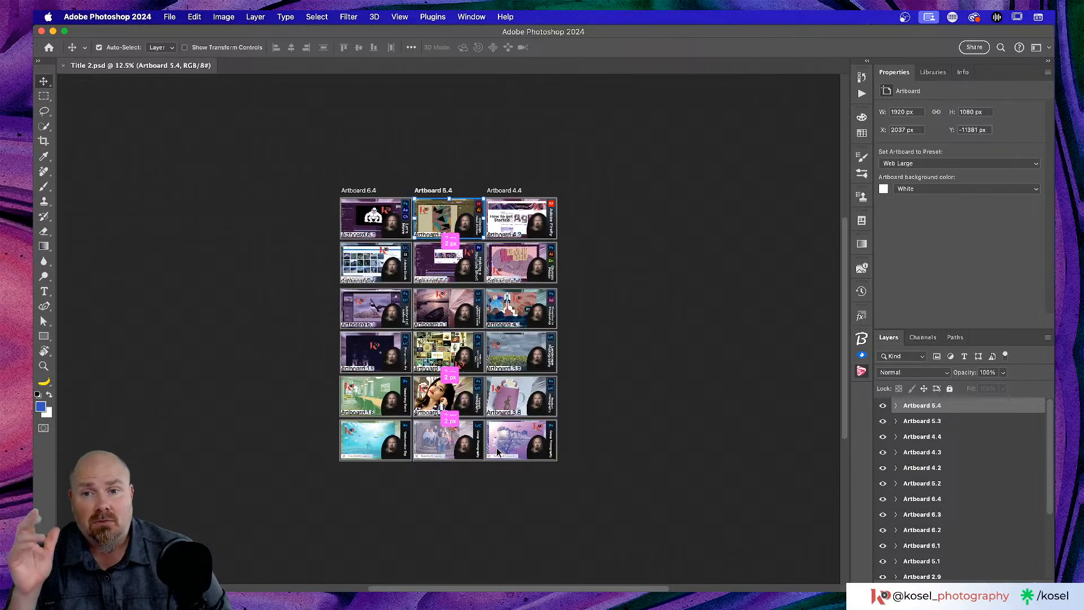
key("super+equal")
key("super+minus")
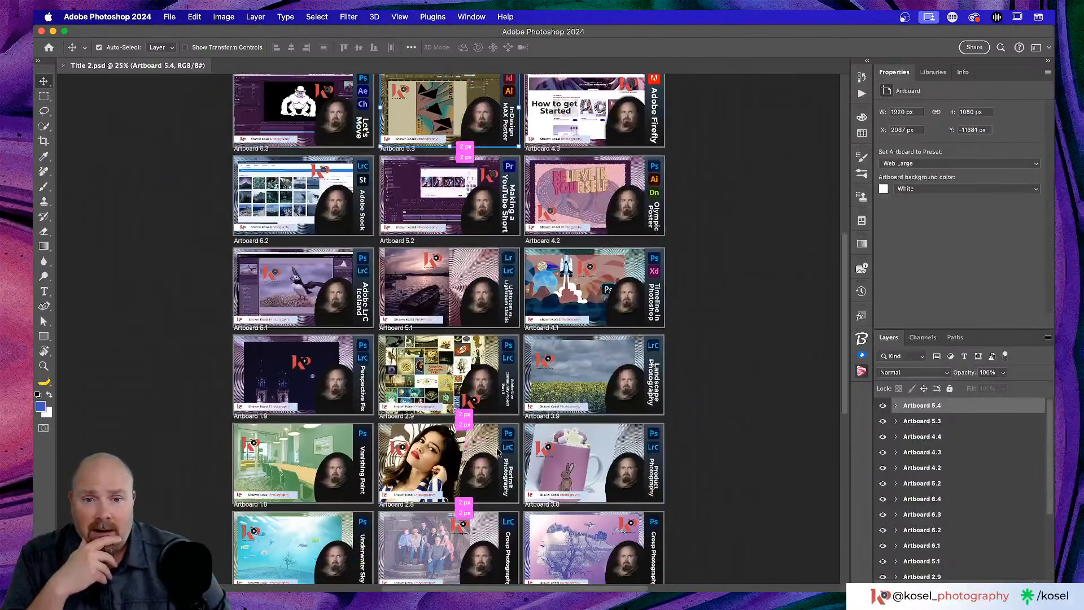
scroll(497, 451, "up", 2)
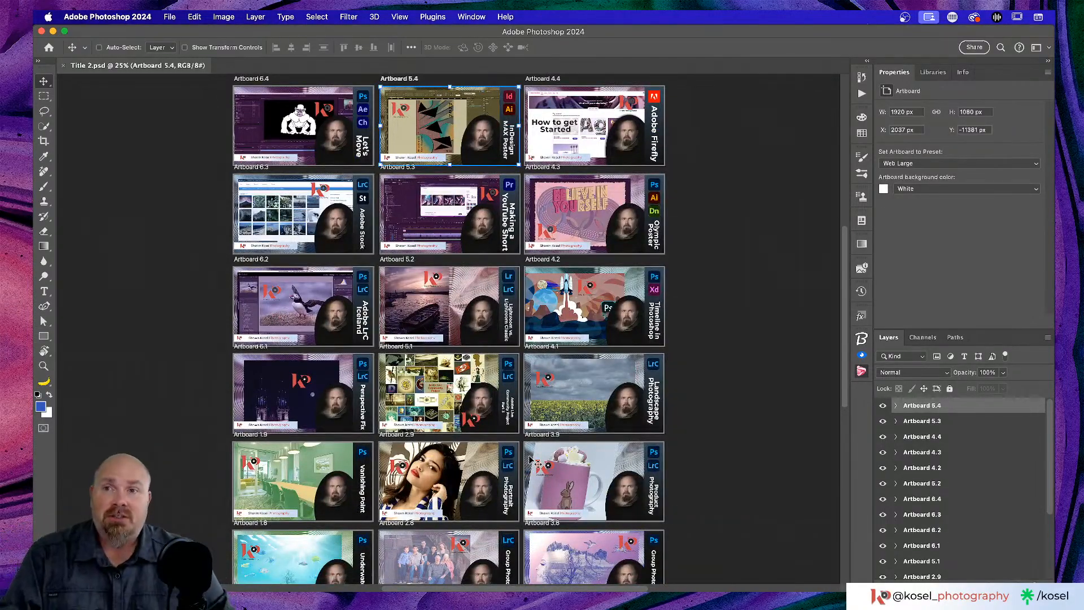
scroll(534, 461, "up", 5)
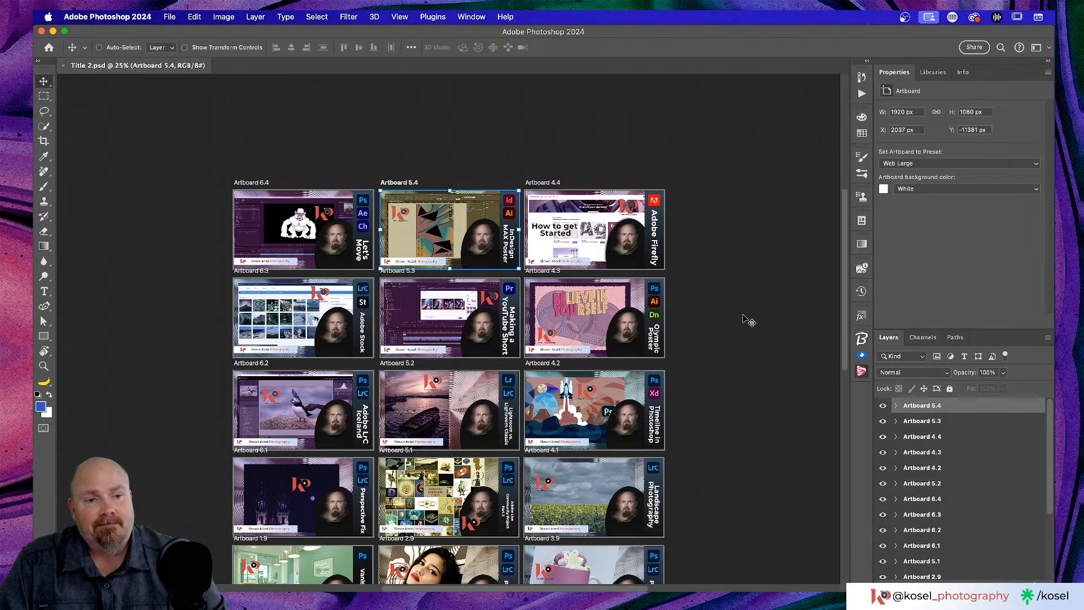
scroll(750, 320, "left", 5)
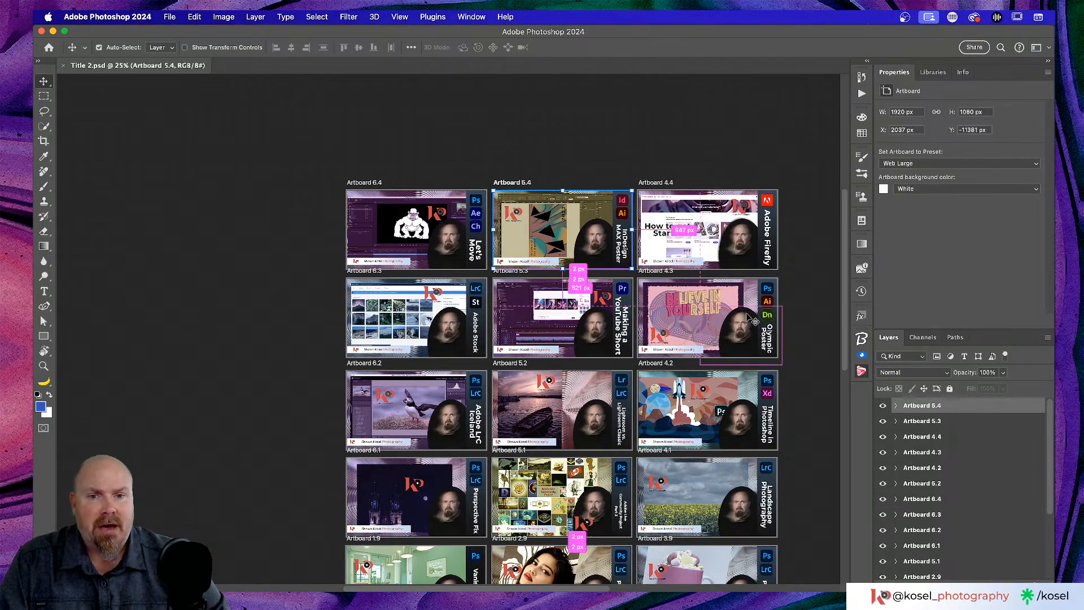
key("super+equal")
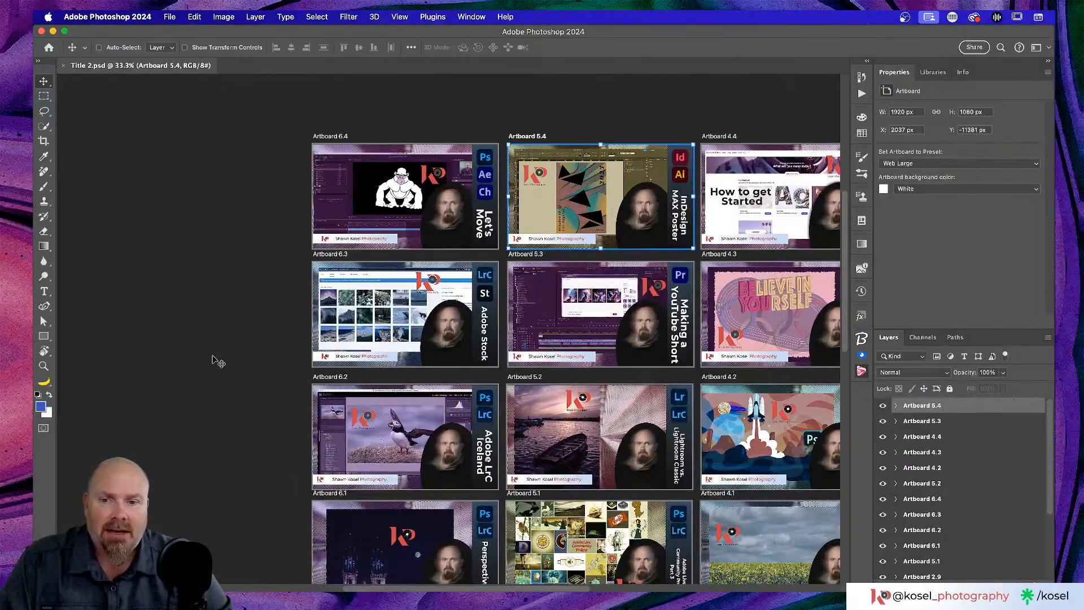
scroll(216, 356, "down", 10)
scroll(217, 356, "right", 3)
scroll(218, 359, "right", 3)
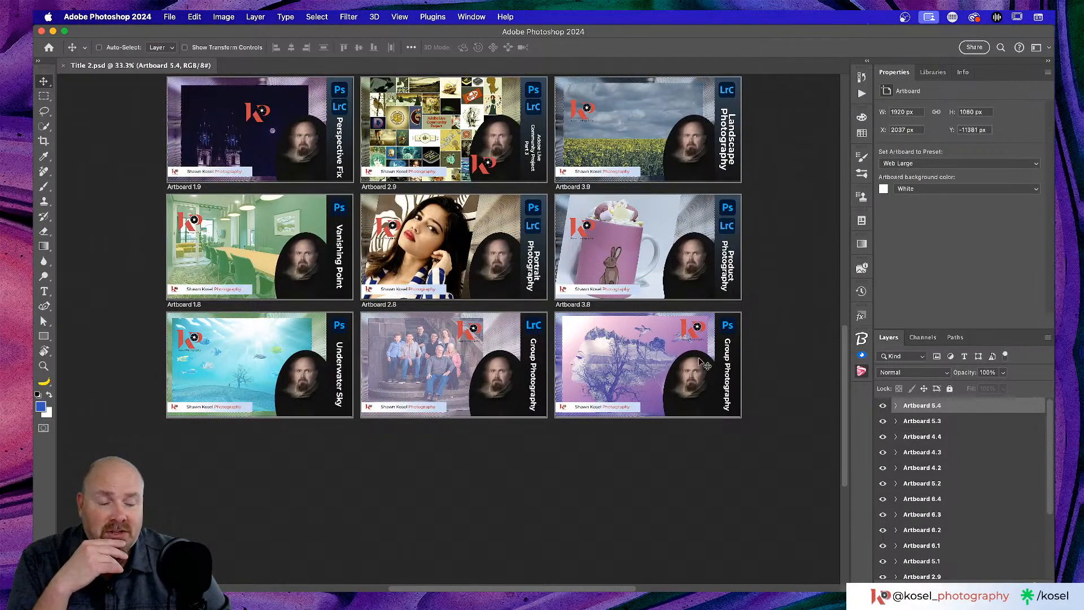
scroll(655, 370, "up", 20)
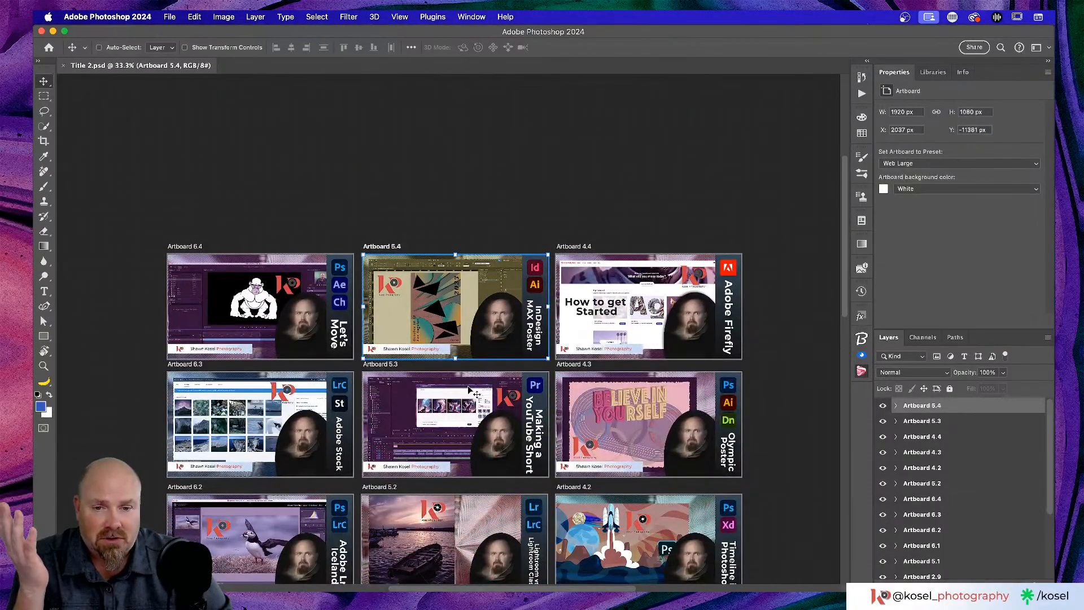
scroll(484, 393, "down", 3)
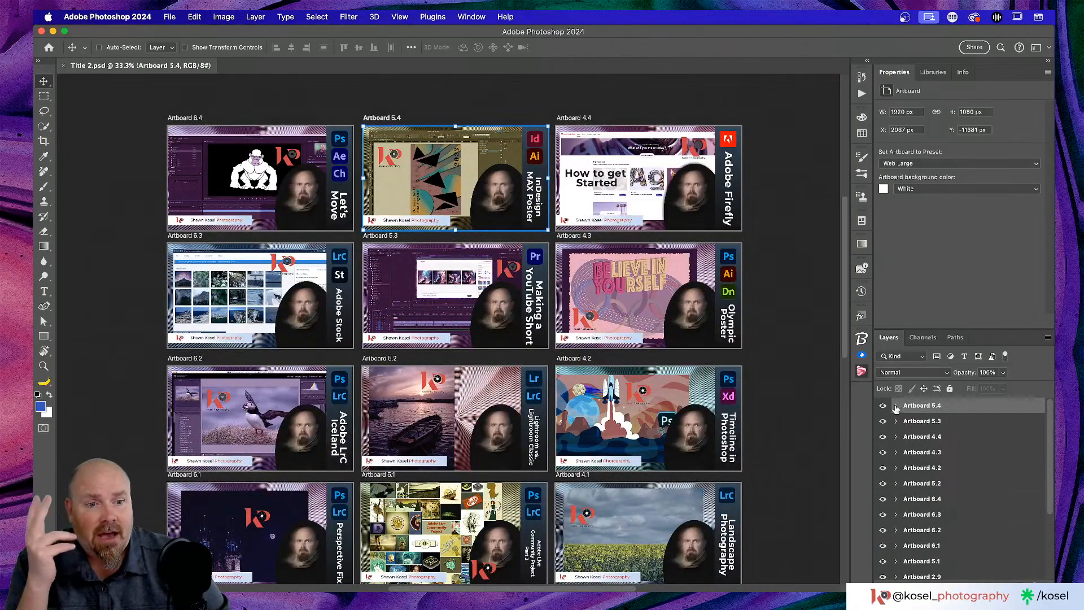
left_click(896, 406)
scroll(995, 427, "down", 1)
scroll(996, 427, "up", 4)
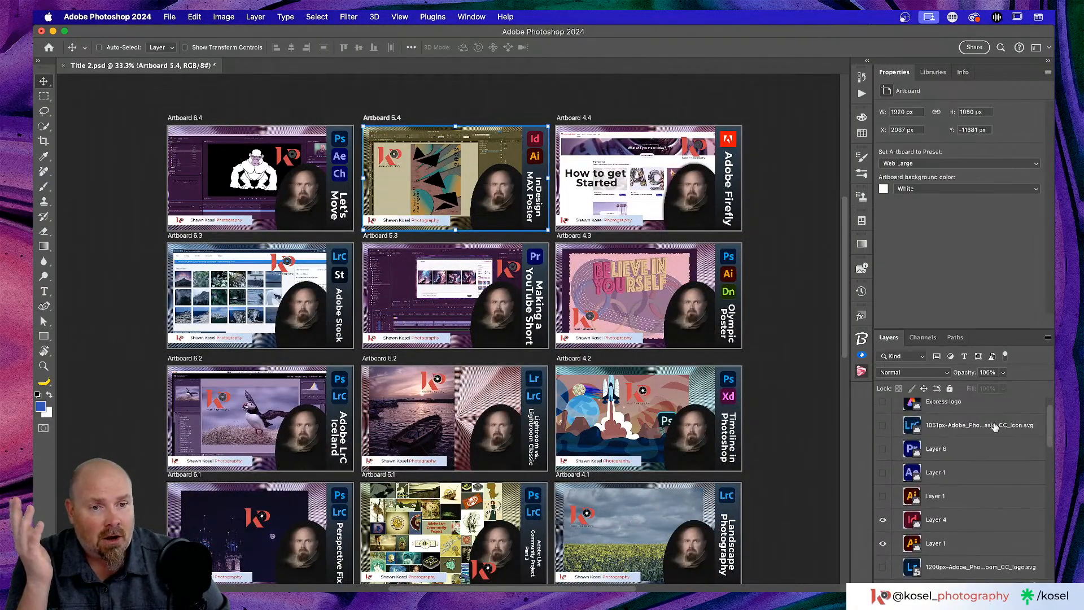
left_click_drag(974, 330, 978, 191)
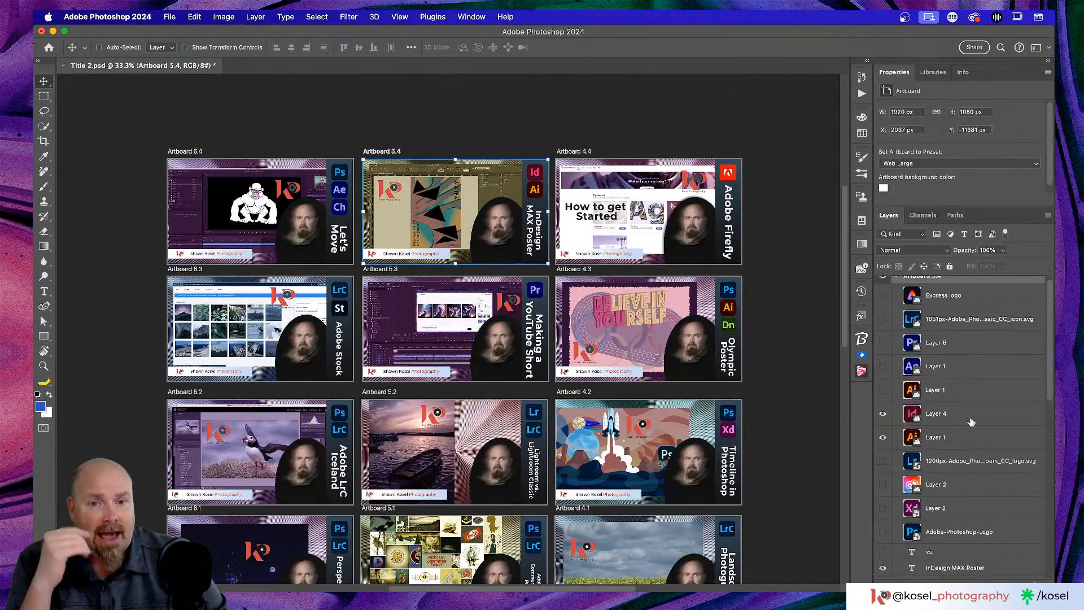
scroll(984, 378, "up", 1)
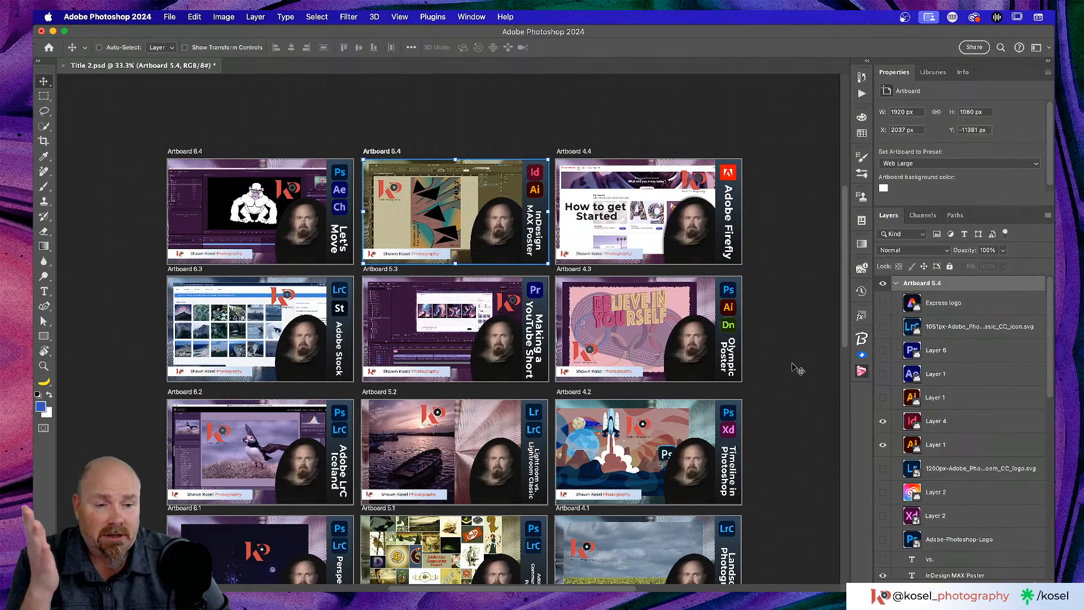
scroll(1011, 388, "down", 10)
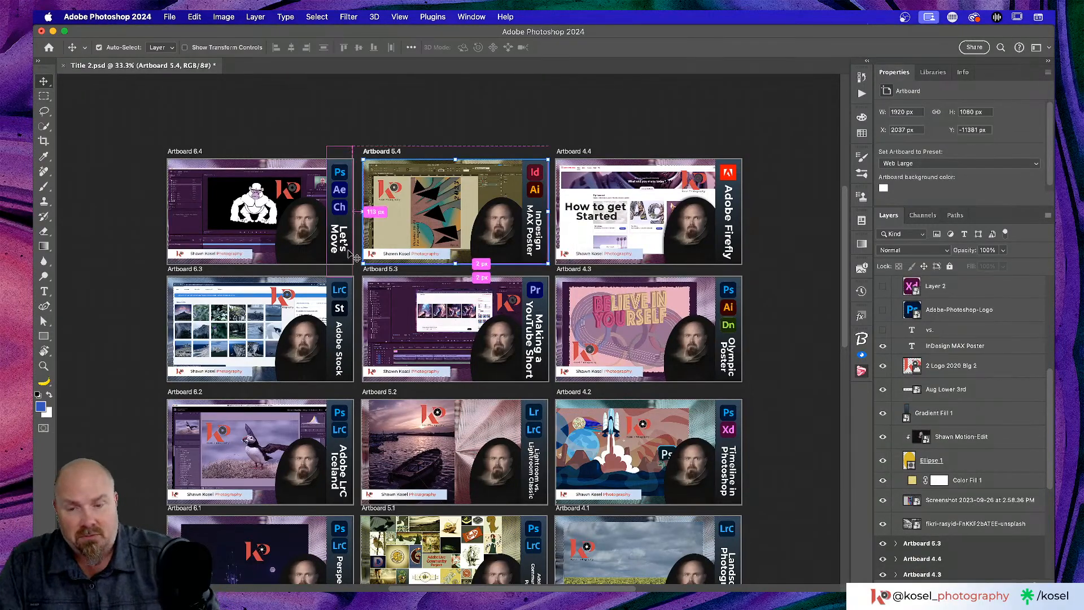
key("super+plus")
key("super+plus")
scroll(352, 269, "up", 5)
scroll(352, 269, "down", 2)
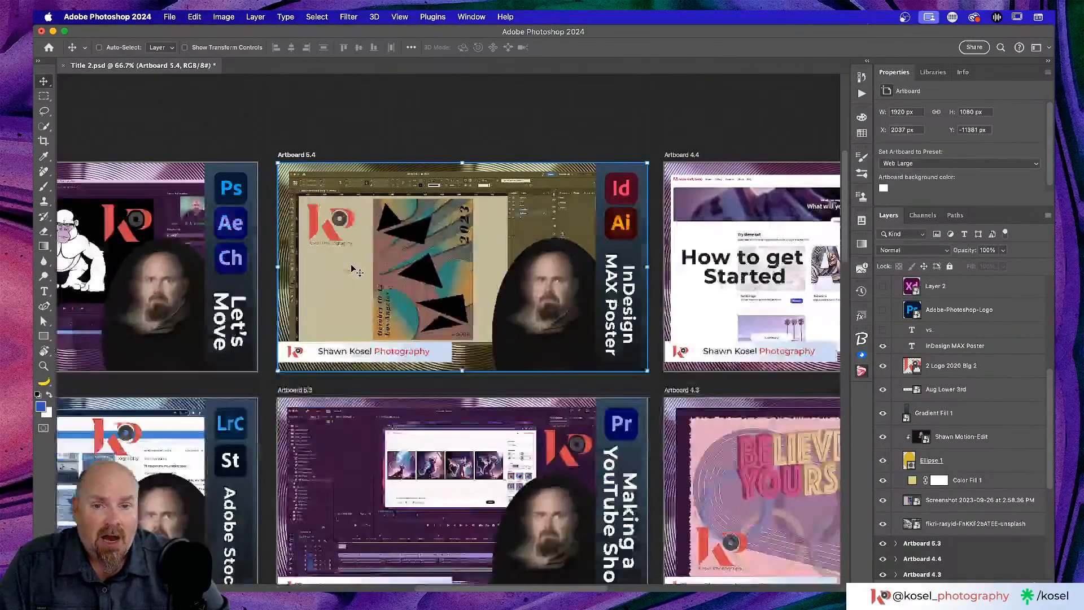
left_click(883, 500)
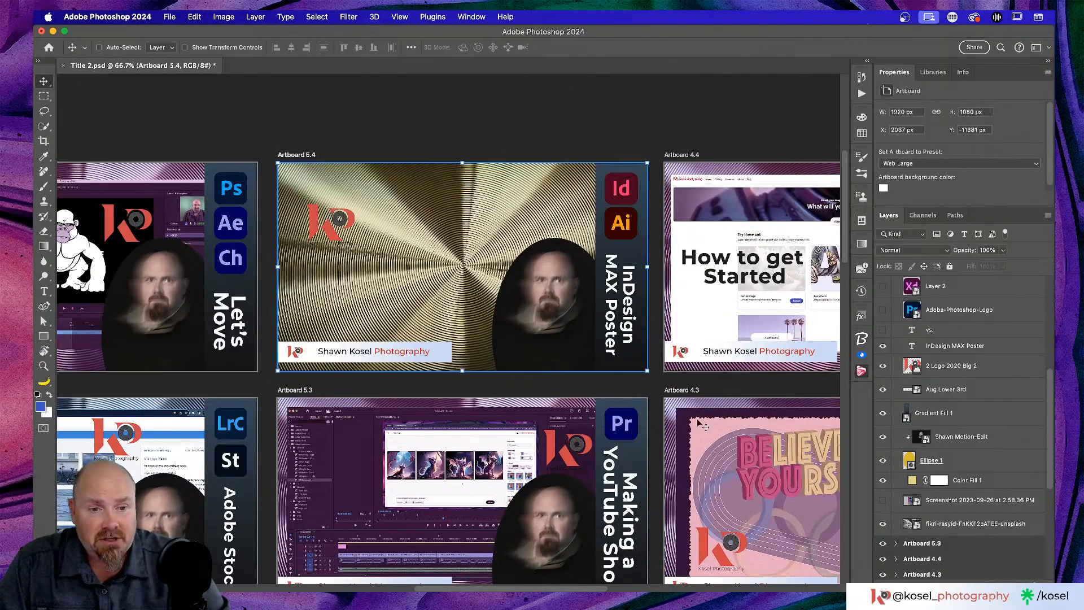
left_click(883, 500)
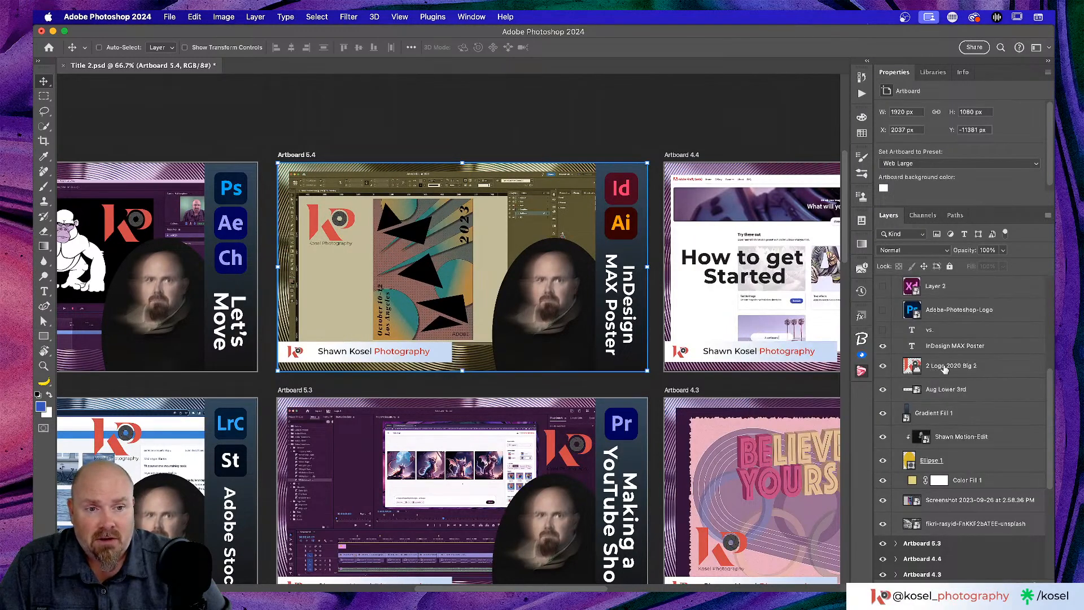
left_click(932, 367)
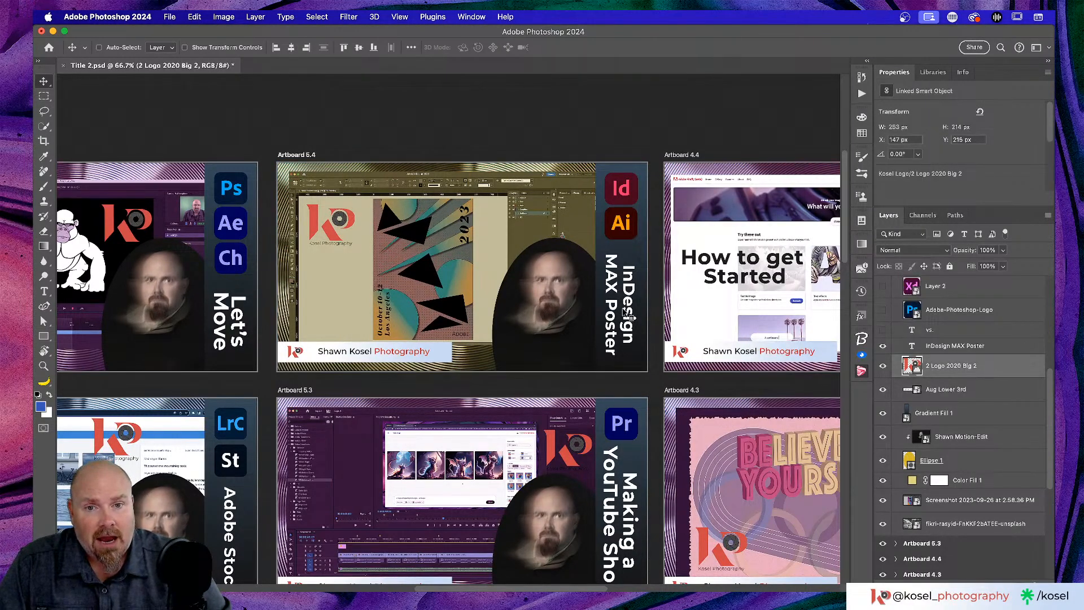
scroll(932, 370, "up", 5)
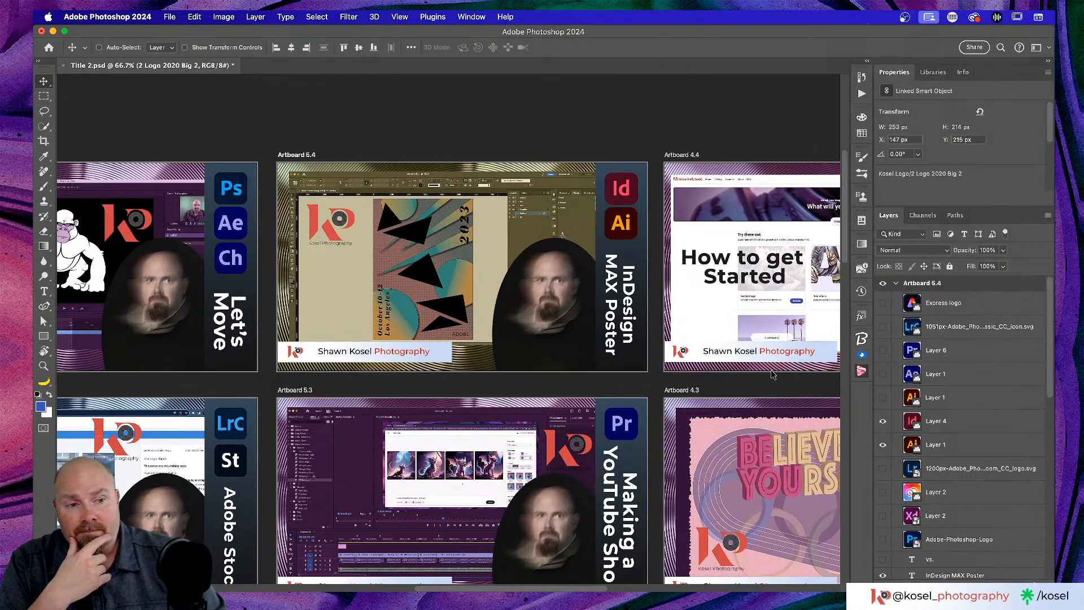
scroll(726, 480, "left", 6)
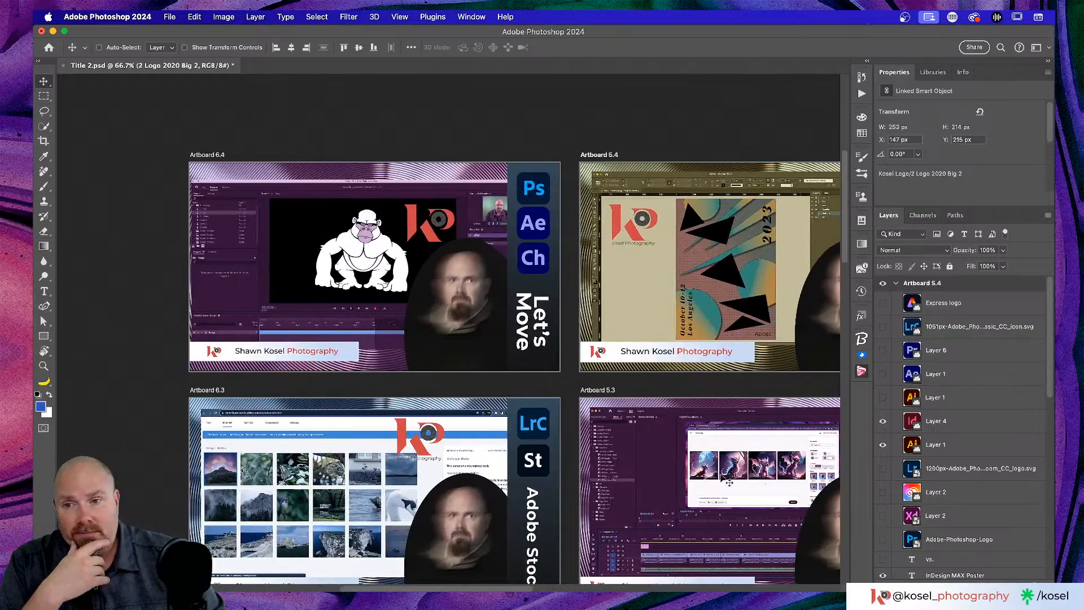
scroll(725, 480, "down", 5)
scroll(726, 480, "right", 4)
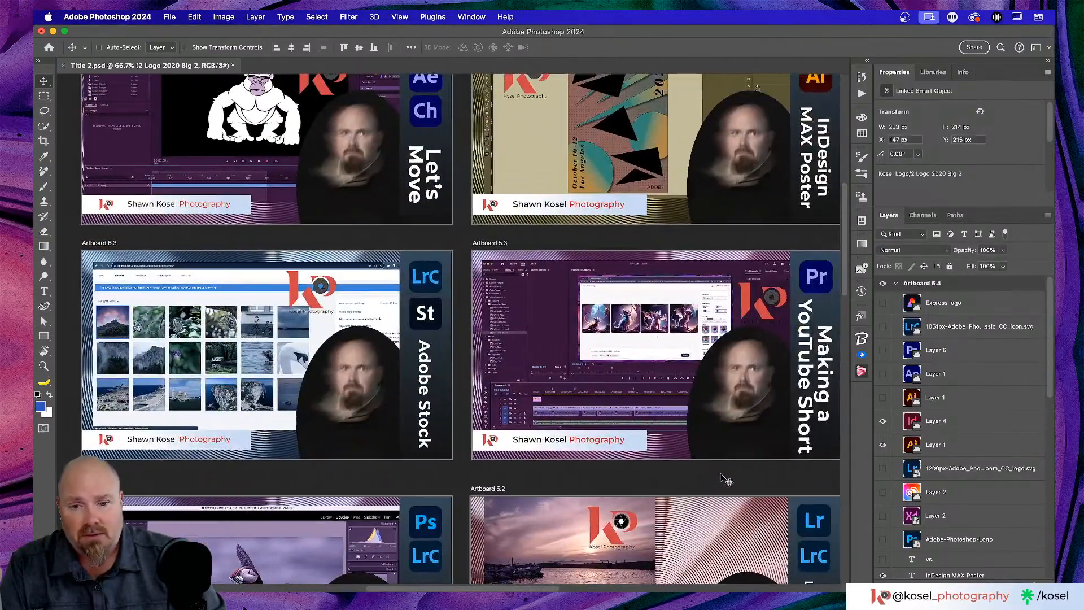
scroll(726, 480, "down", 15)
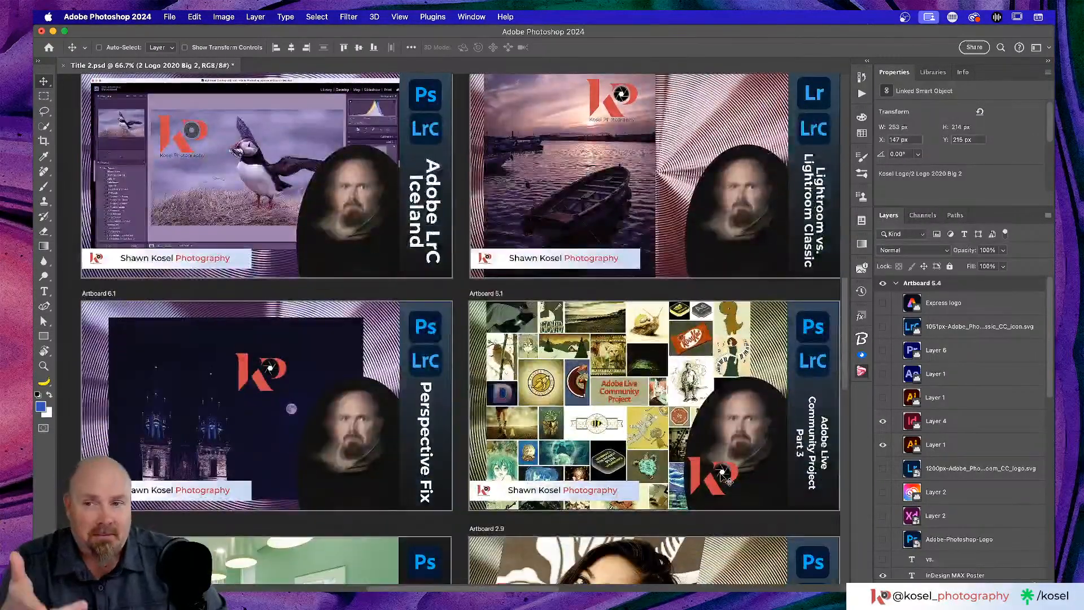
scroll(724, 476, "up", 3)
scroll(725, 476, "down", 8)
scroll(725, 476, "right", 9)
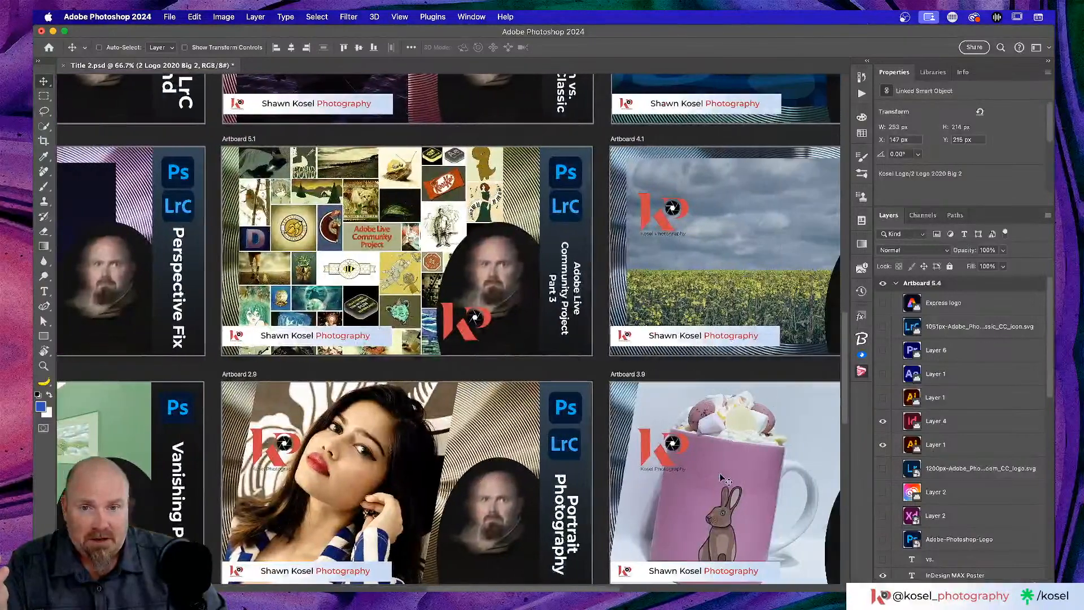
scroll(726, 480, "up", 1)
scroll(726, 480, "left", 4)
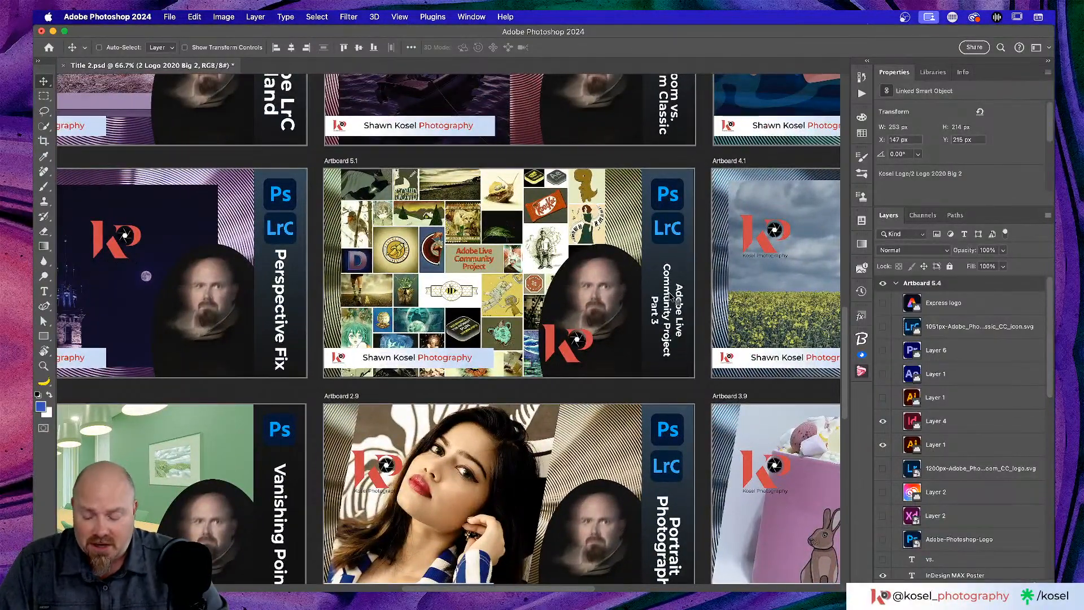
scroll(671, 296, "up", 5)
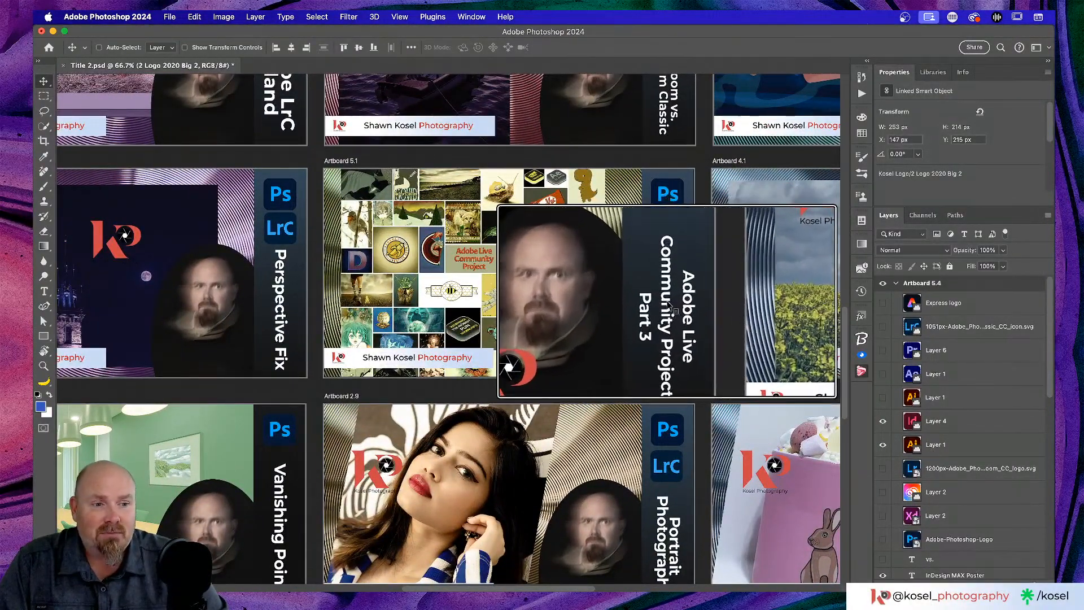
scroll(669, 305, "down", 5)
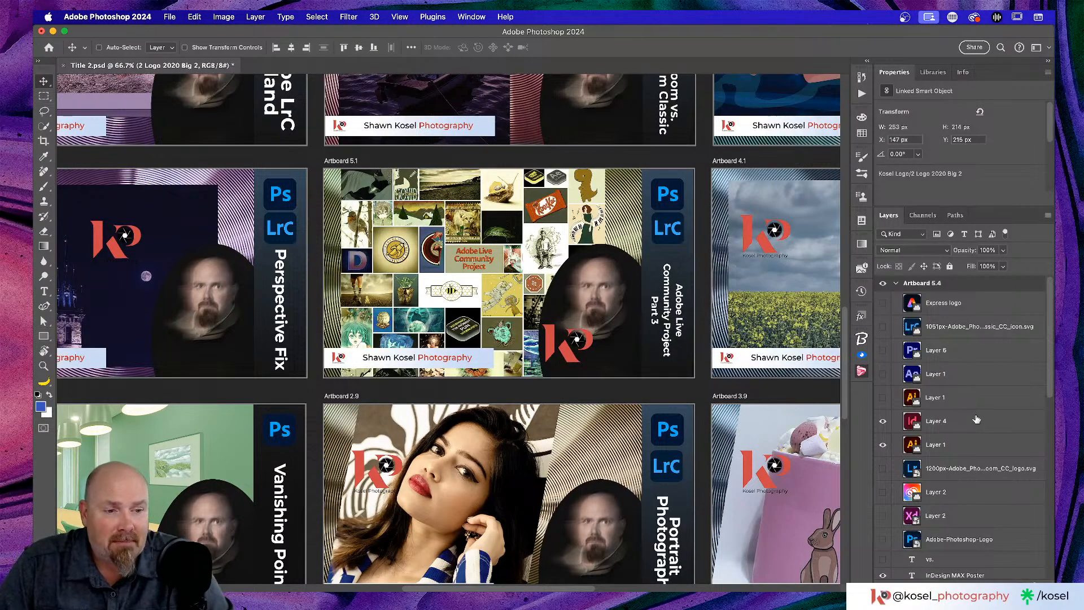
scroll(924, 374, "up", 2)
scroll(924, 374, "up", 3)
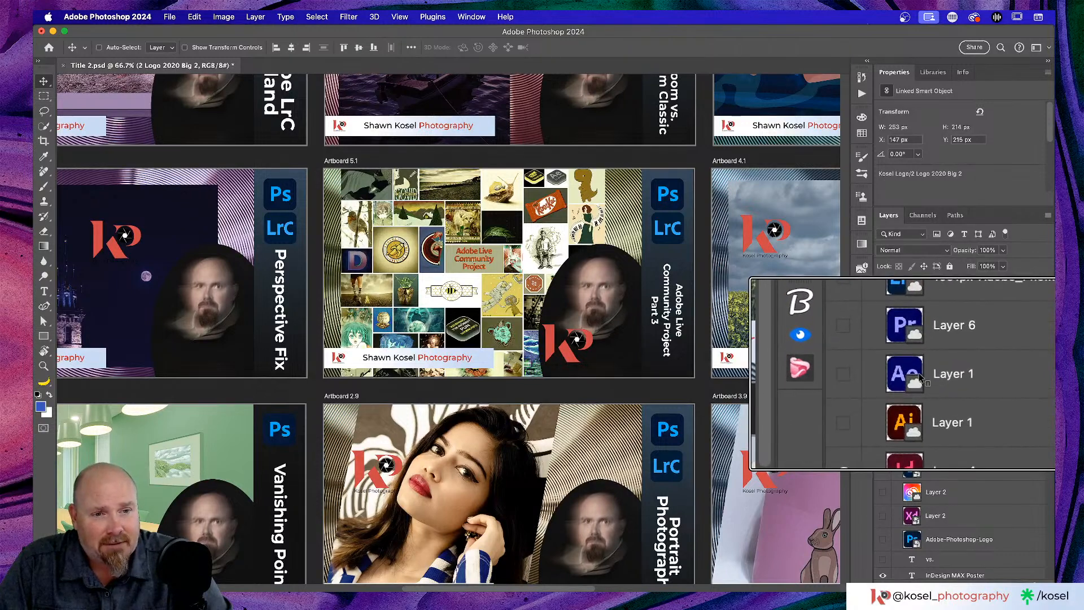
scroll(924, 345, "down", 5)
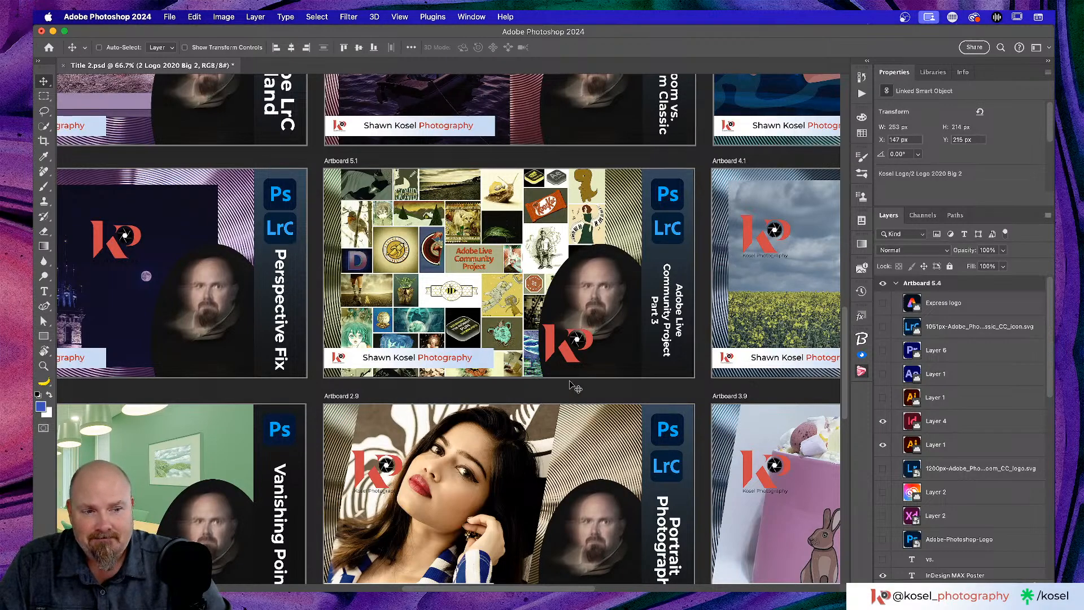
scroll(572, 386, "down", 5)
scroll(572, 386, "right", 5)
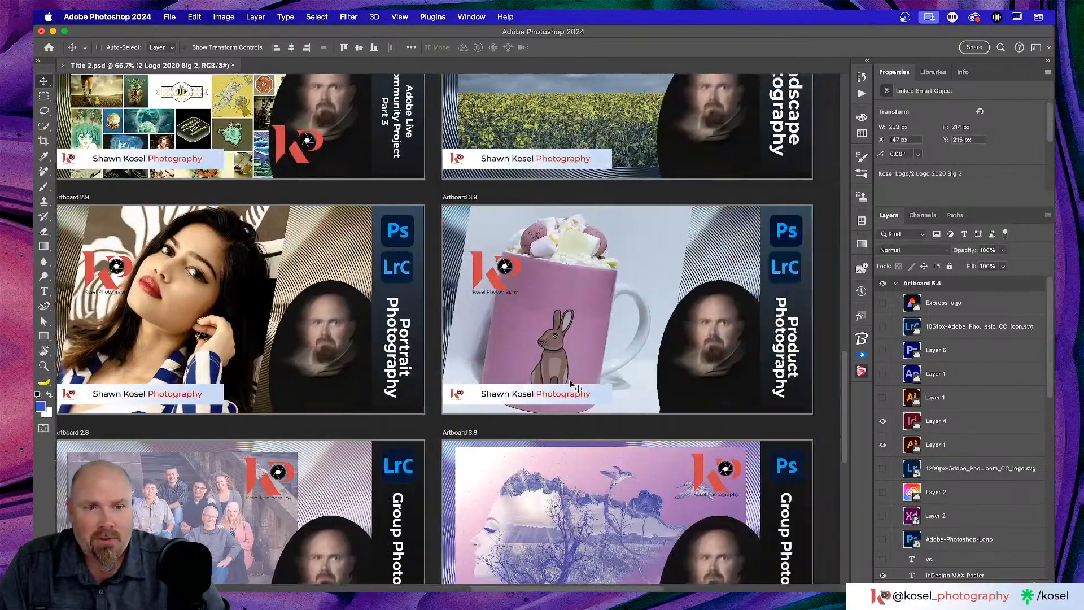
scroll(572, 386, "down", 5)
scroll(571, 385, "left", 10)
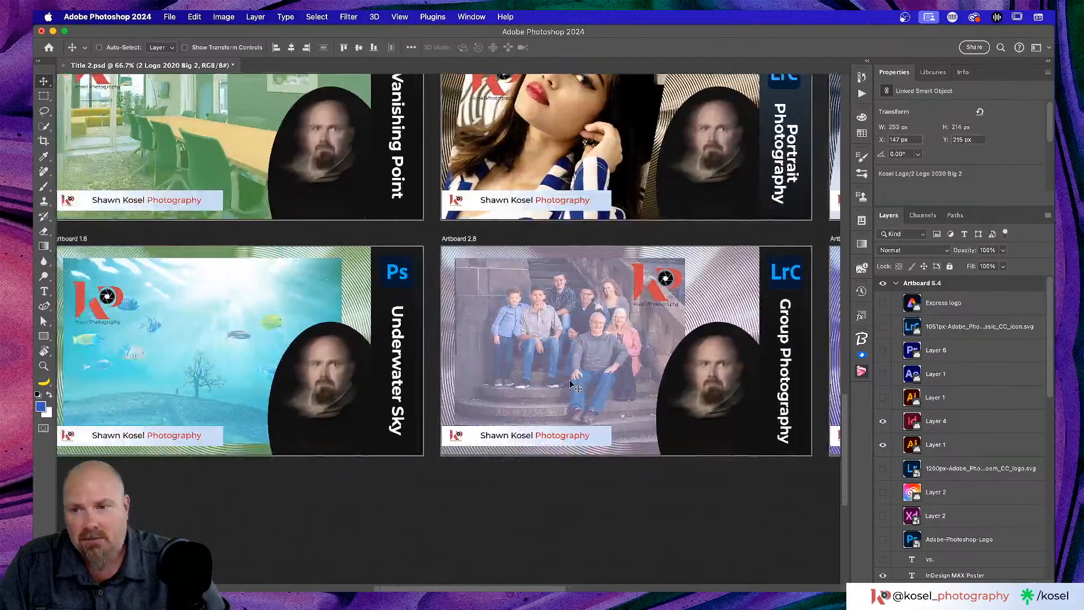
scroll(571, 386, "left", 2)
scroll(570, 384, "up", 2)
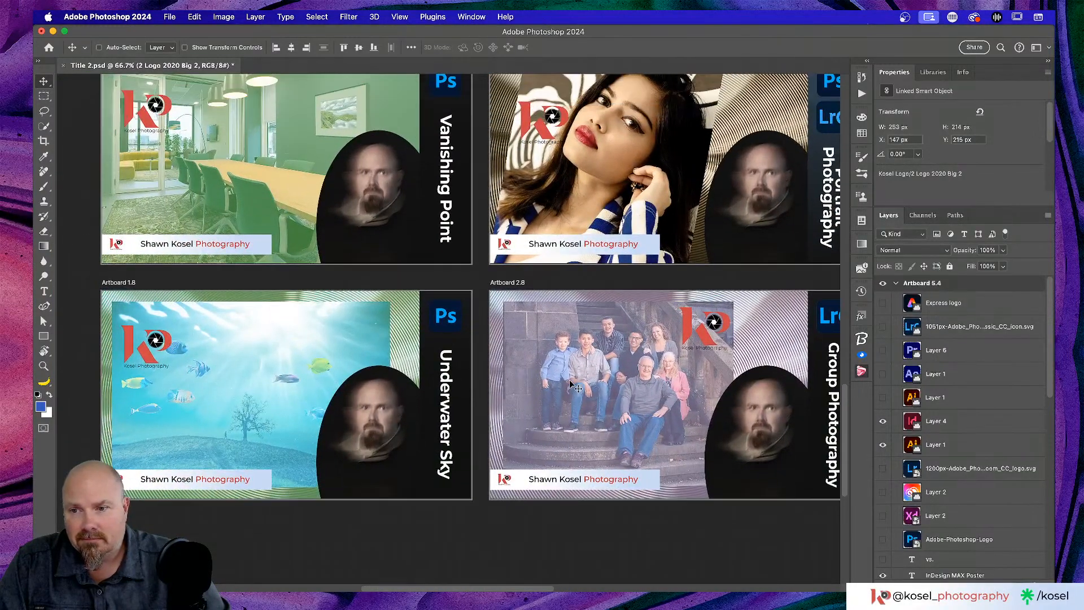
scroll(370, 389, "up", 2)
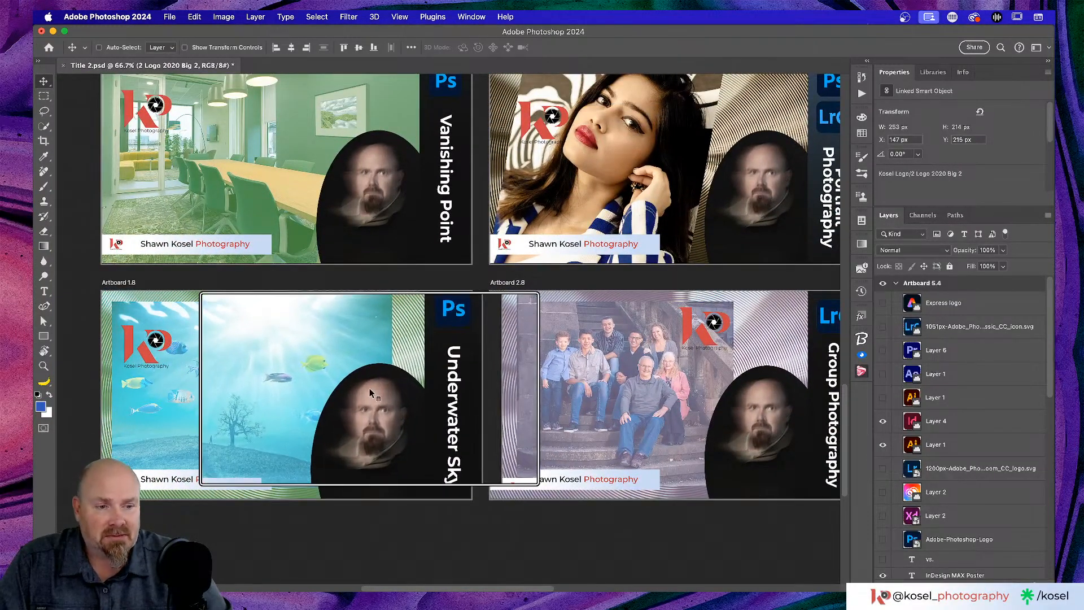
scroll(370, 388, "down", 2)
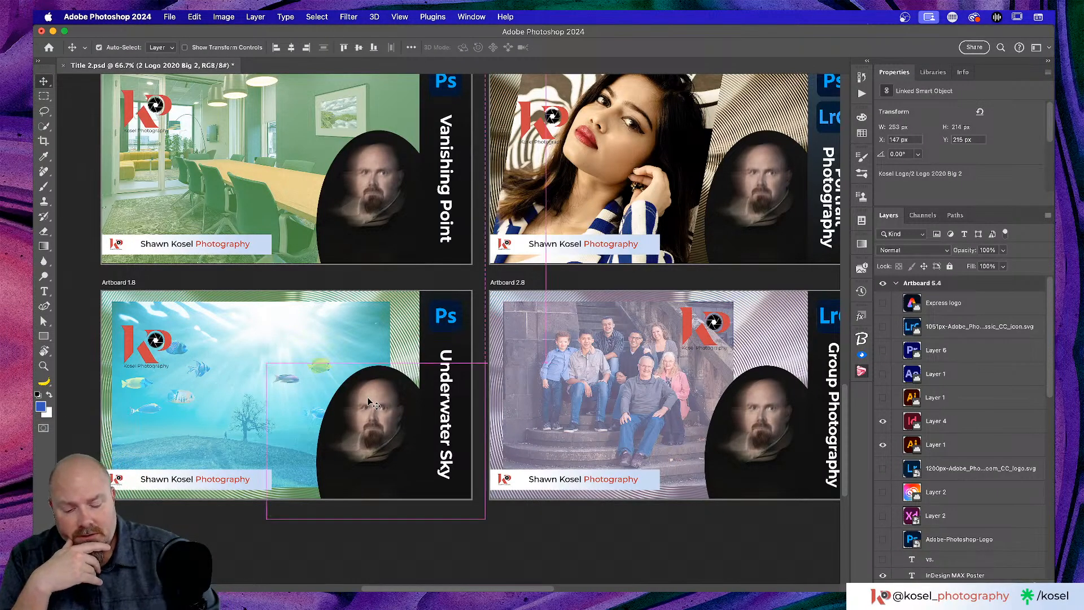
key("super+minus")
key("super+minus")
key("super+minus")
key("super+minus")
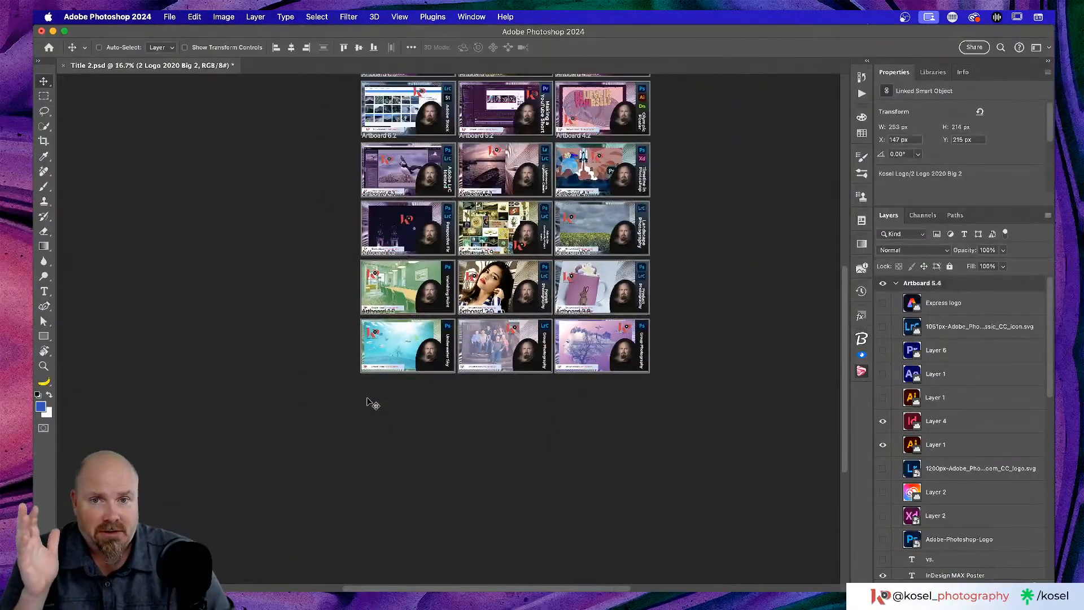
- Leave the Photoshop title-card grid and switch to the Relink moodboard in Illustrator
scroll(367, 401, "up", 10)
scroll(368, 402, "down", 6)
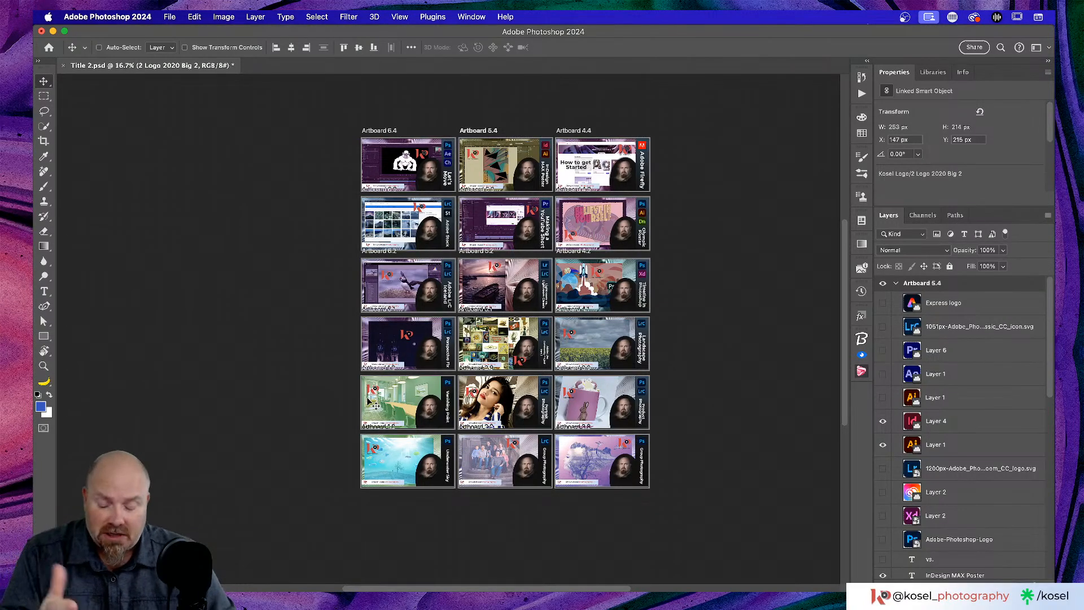
key("super+Tab")
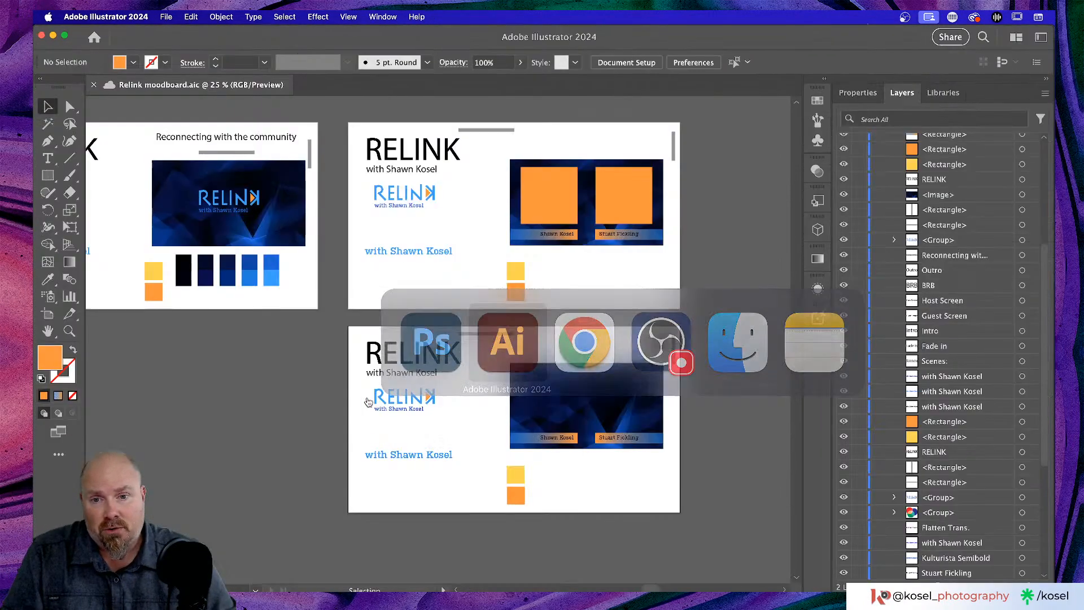
key("super+minus")
key("super+minus")
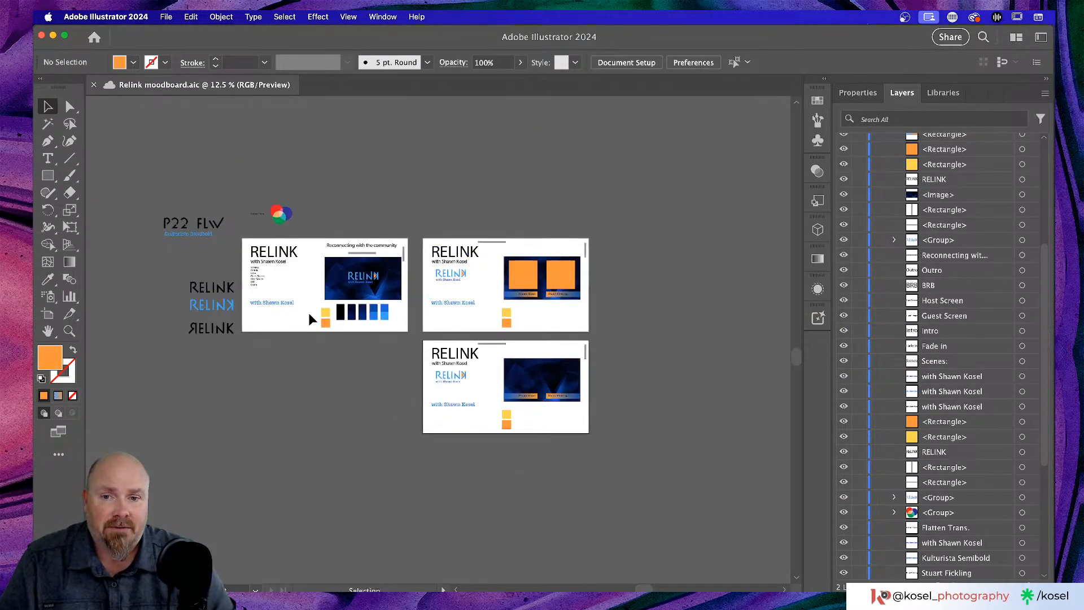
key("super+equal")
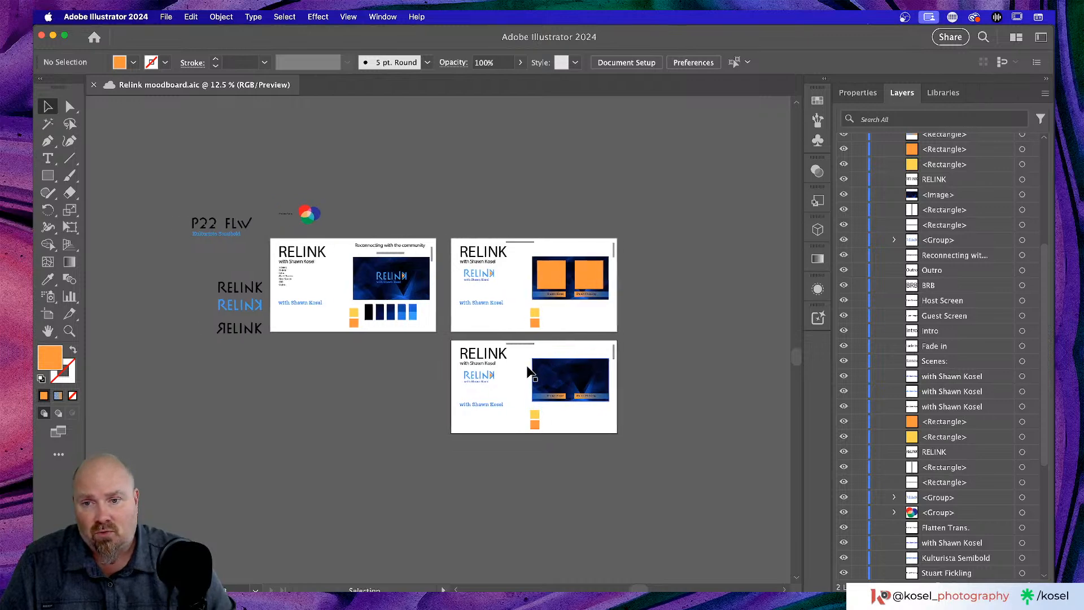
key("super+equal")
key("super+equal")
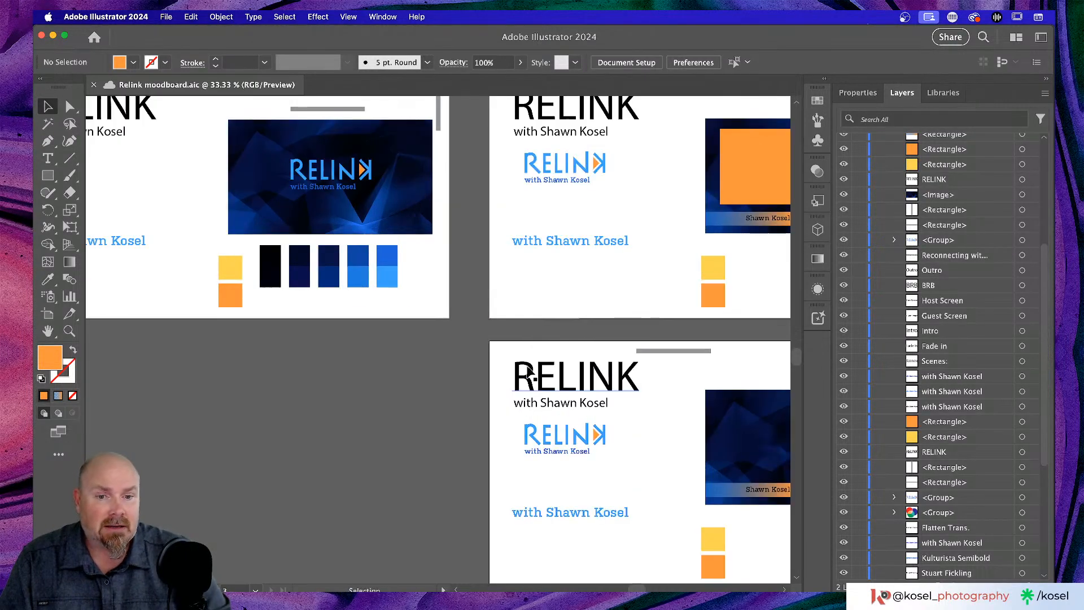
scroll(504, 366, "right", 3)
scroll(504, 366, "right", 3)
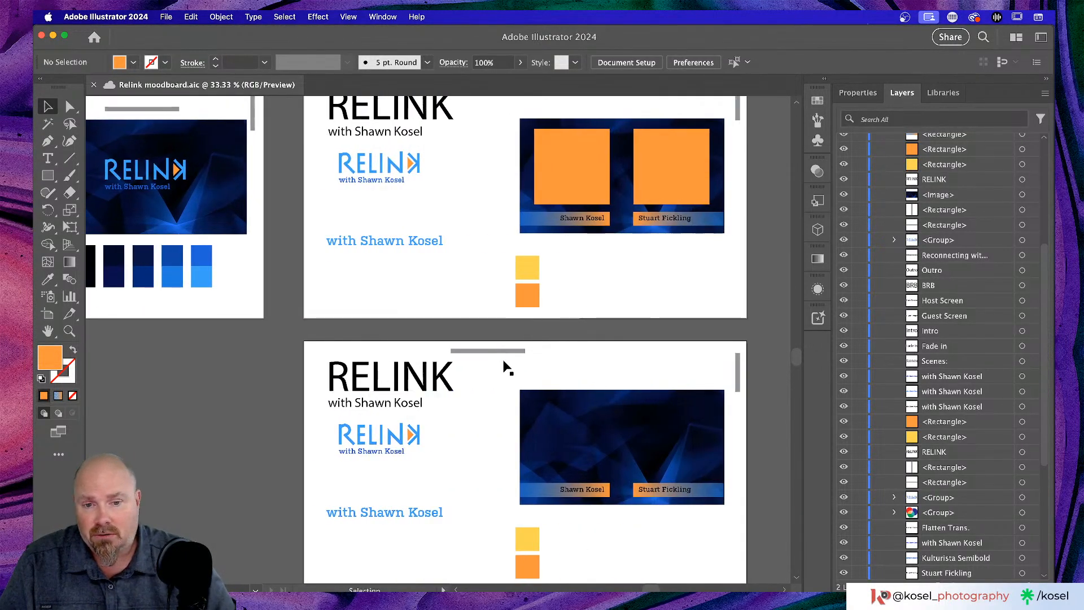
scroll(504, 367, "down", 3)
scroll(593, 419, "down", 3)
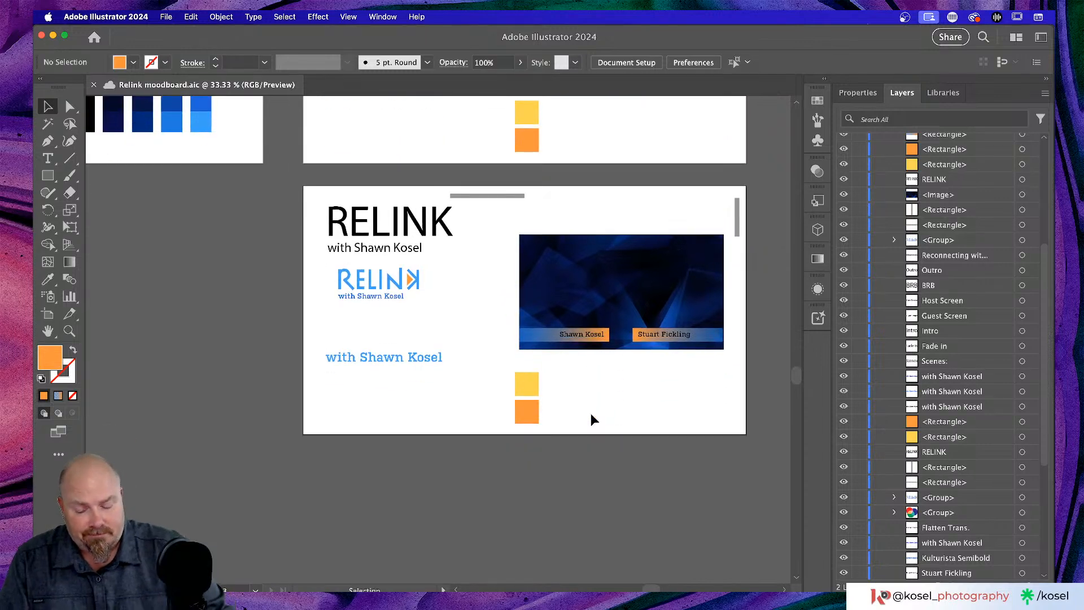
key("super+equal")
key("super+equal")
scroll(590, 415, "right", 5)
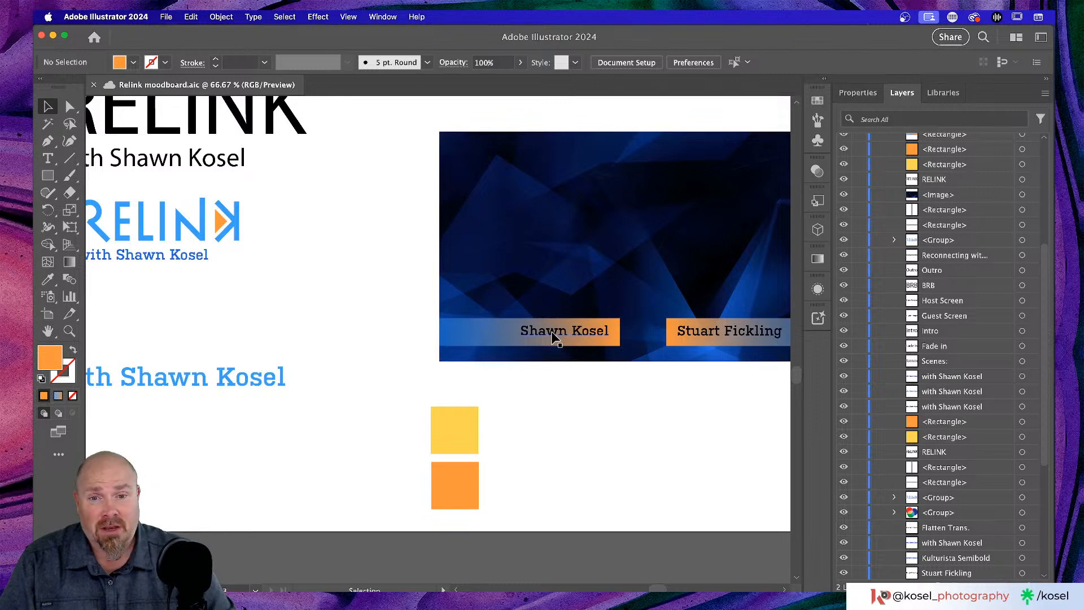
scroll(554, 337, "right", 3)
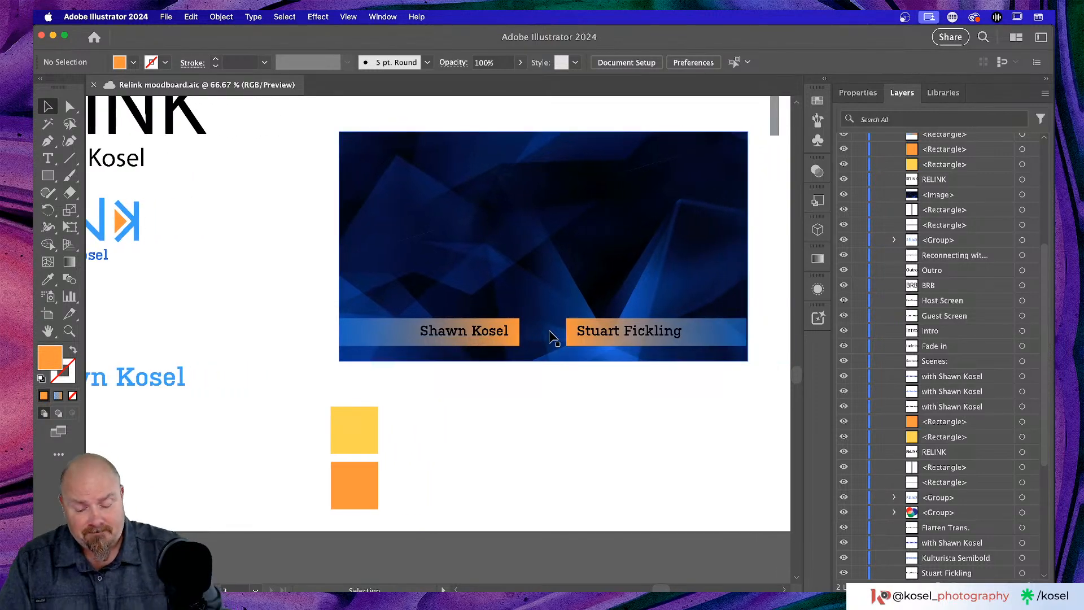
key("super+minus")
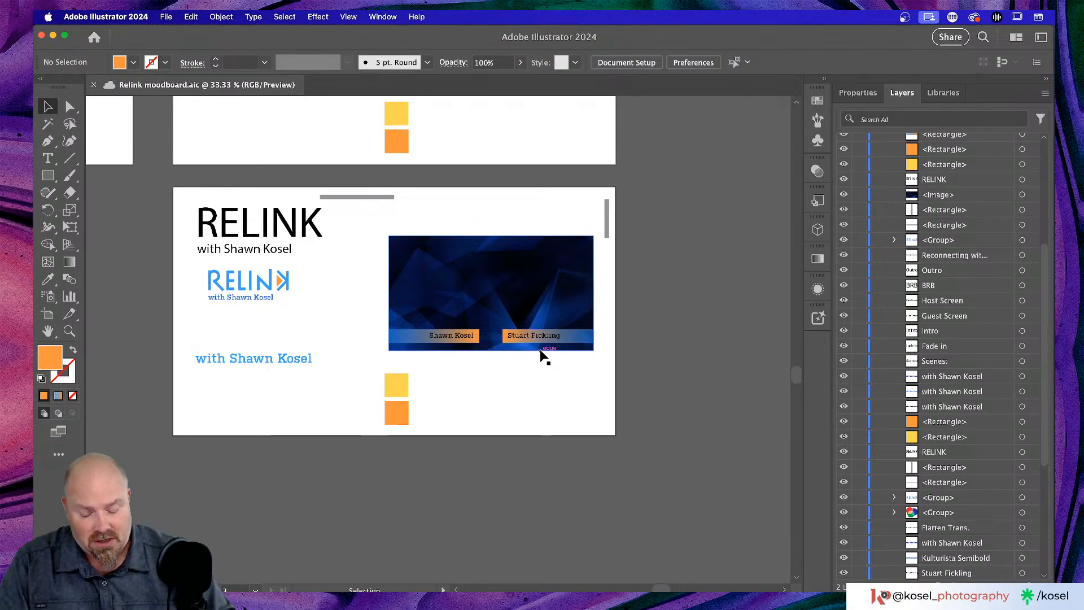
key("super+equal")
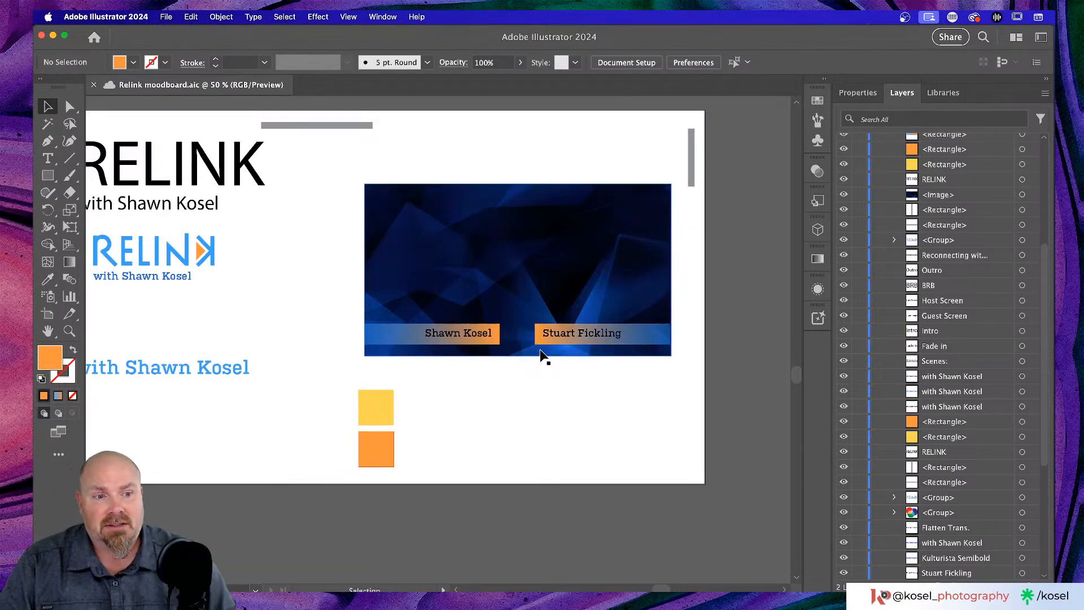
scroll(543, 362, "left", 2)
scroll(543, 361, "up", 1)
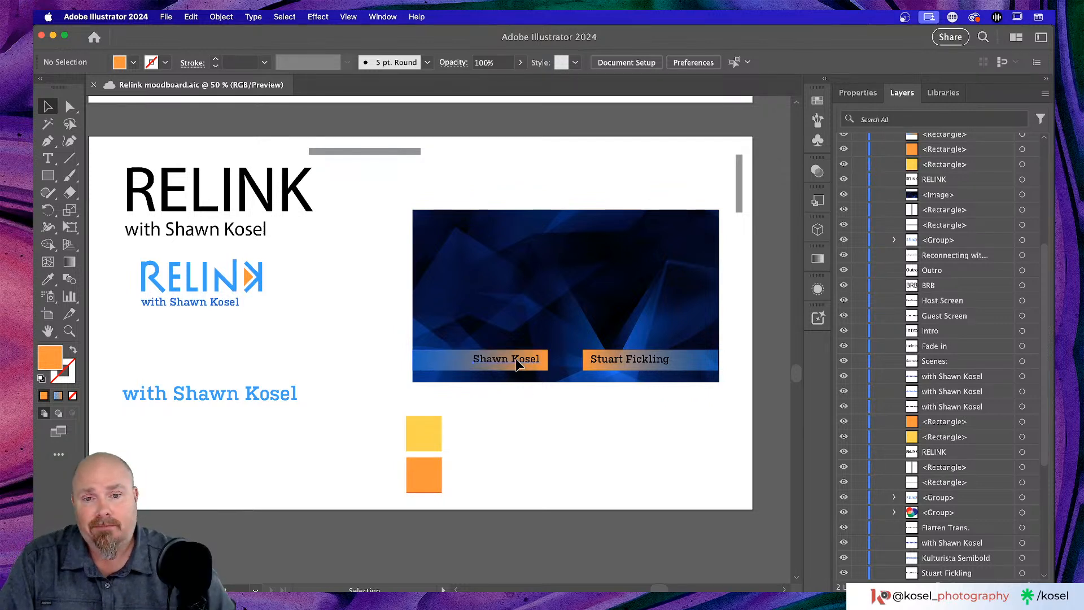
left_click(517, 364)
- Delete the guest-name label and the blue-to-orange gradient bar from the banner
key("Delete")
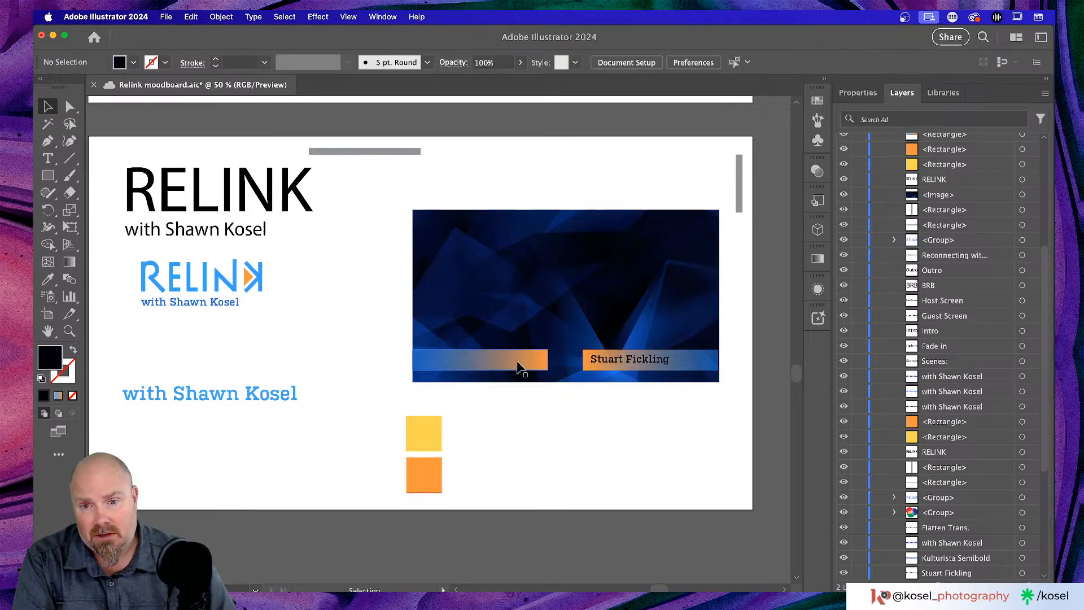
left_click(517, 364)
key("Delete")
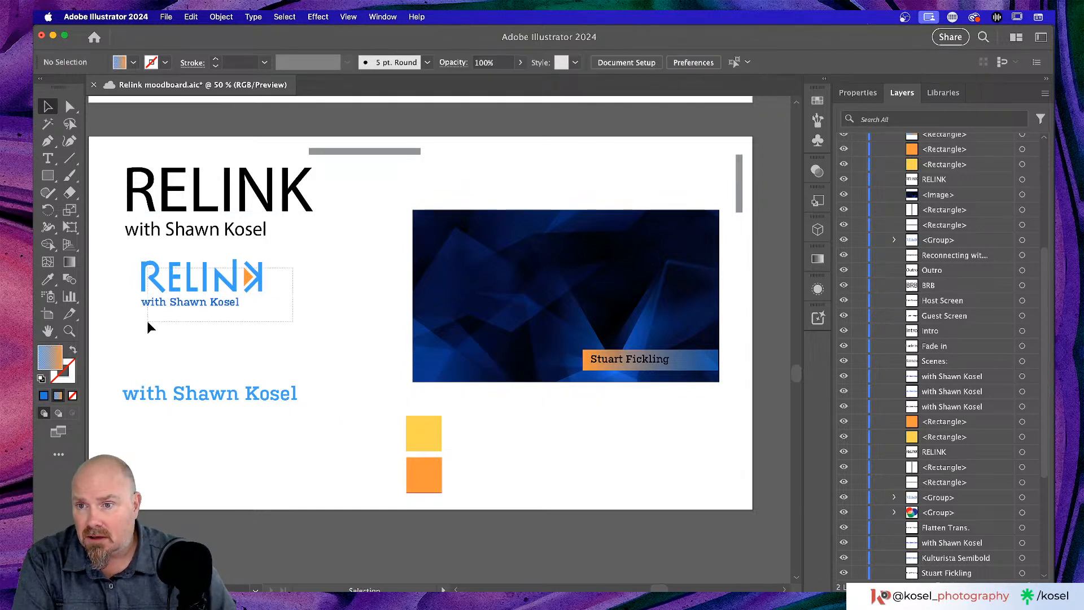
- Select the RELINK logo and subtitle and drag copies of the logo onto the banner
left_click_drag(148, 326, 144, 321)
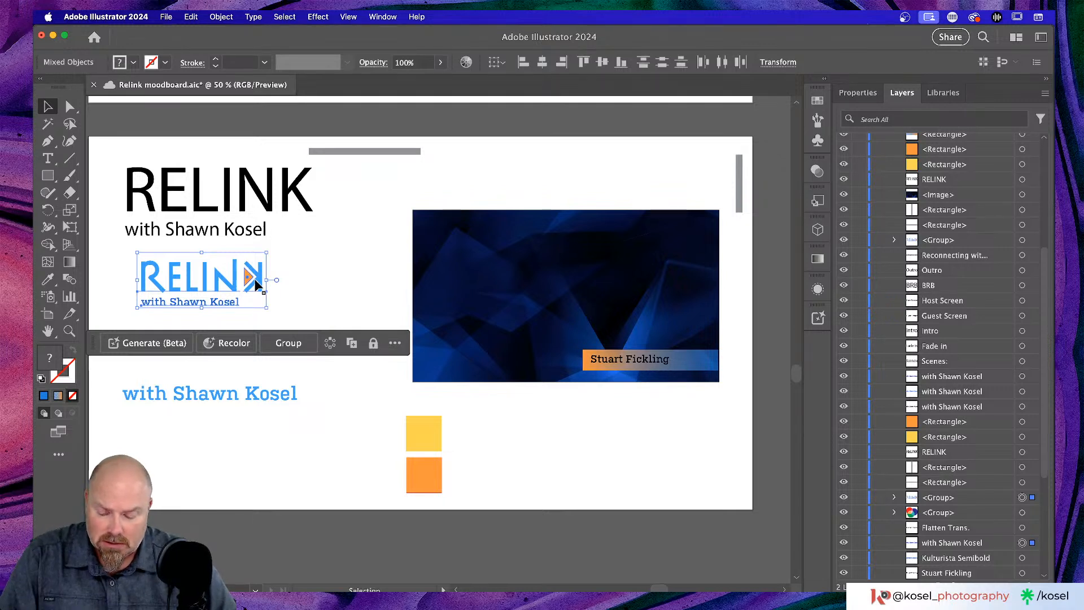
left_click_drag(255, 284, 526, 342)
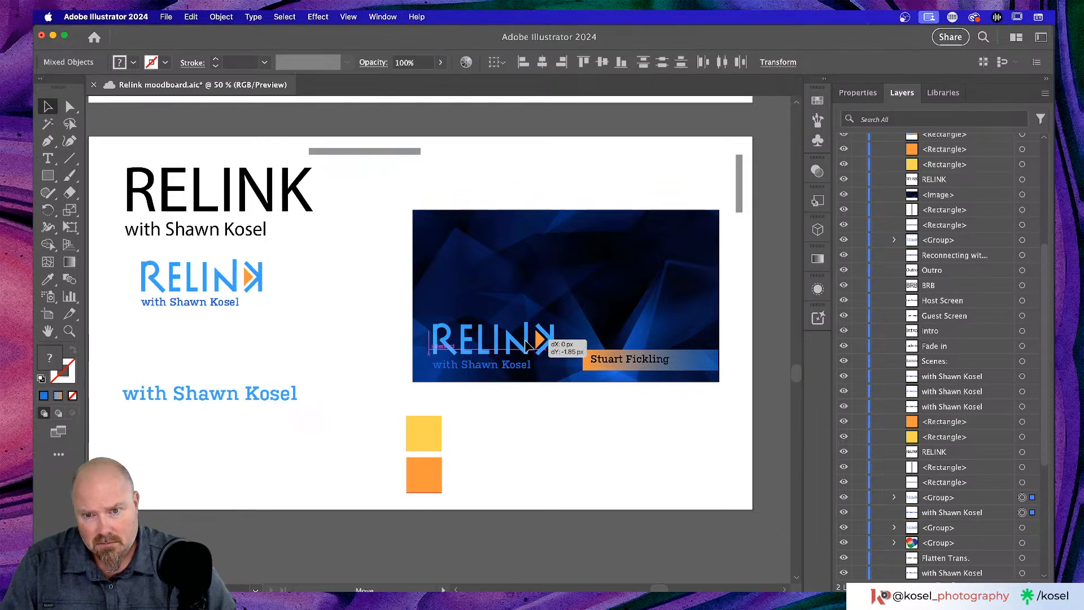
left_click_drag(527, 343, 526, 343)
left_click(361, 291)
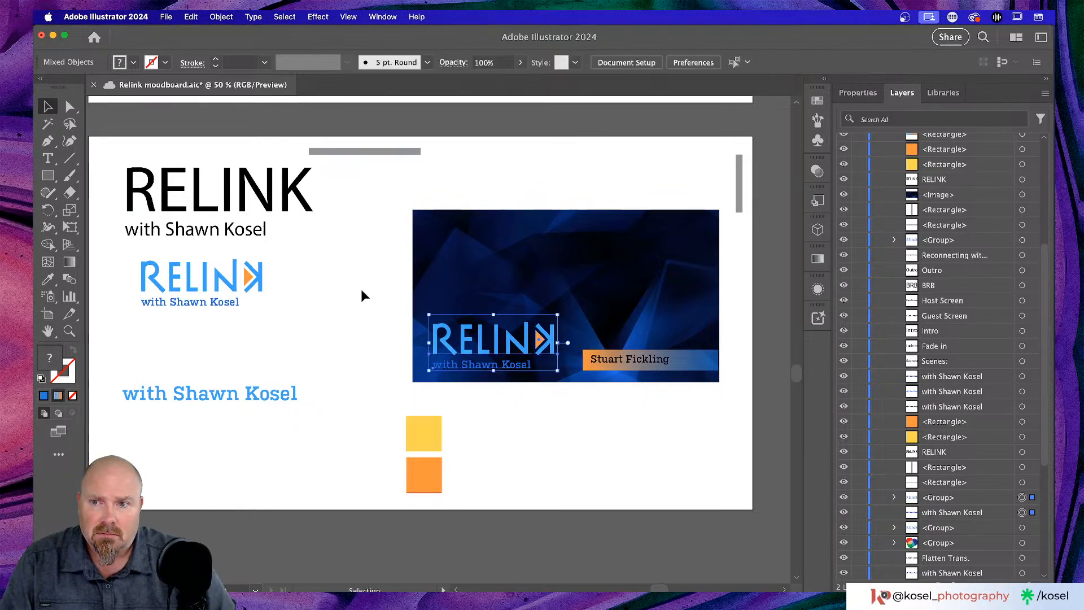
left_click(497, 368)
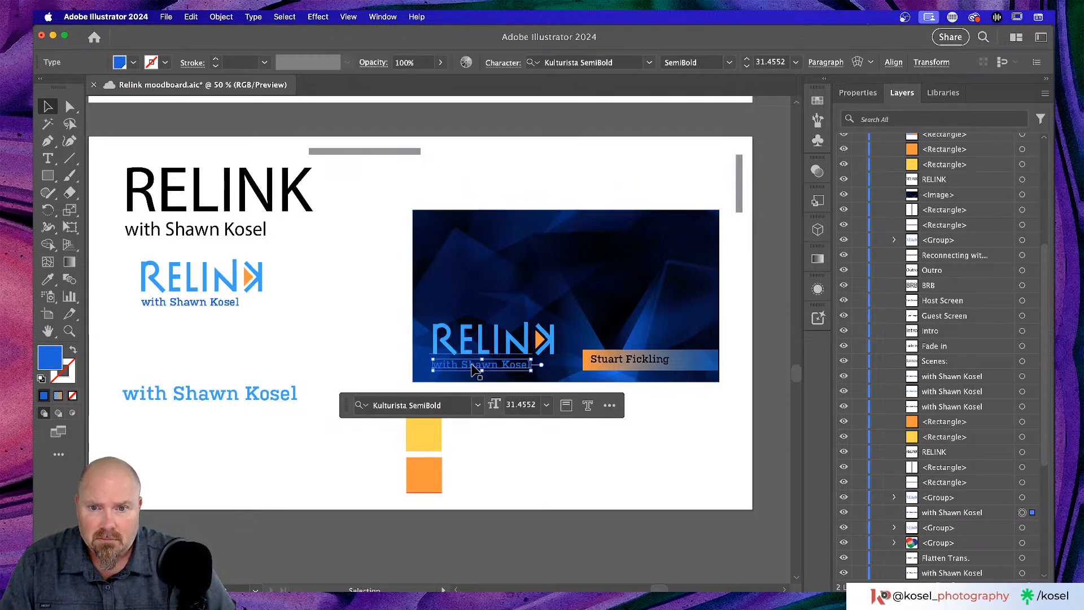
left_click_drag(503, 358, 572, 261)
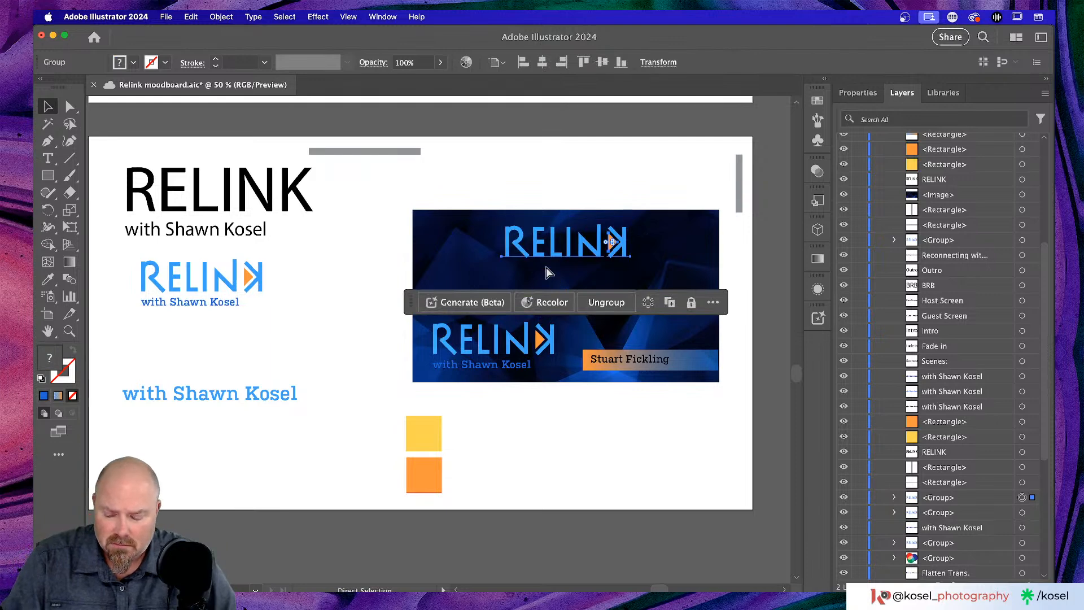
- Undo the extra logo copy, deselect, and zoom the view to 100%
key("super+z")
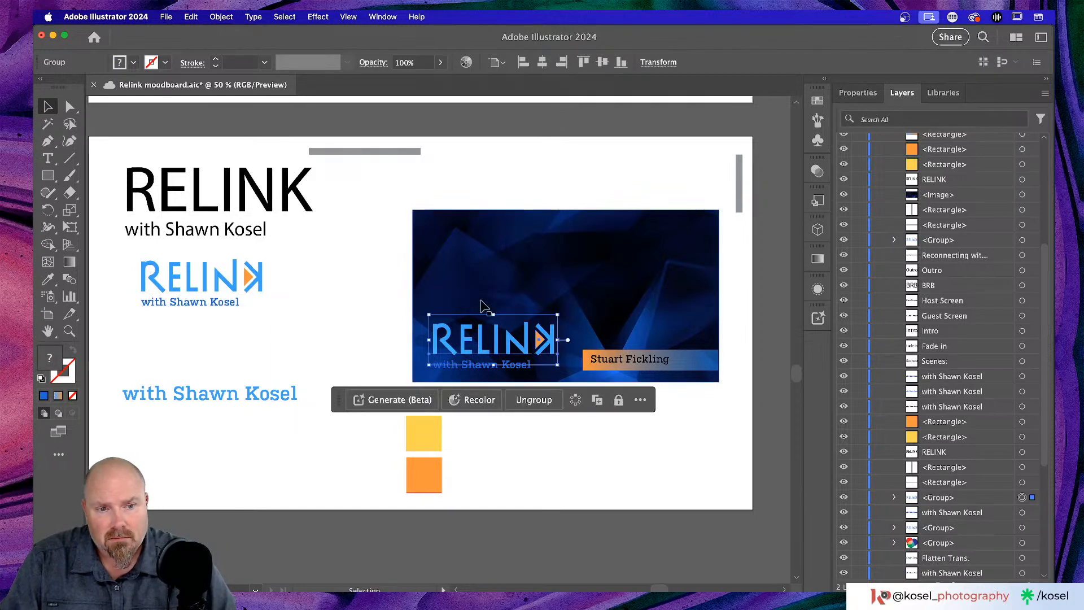
left_click(380, 353)
key("super+1")
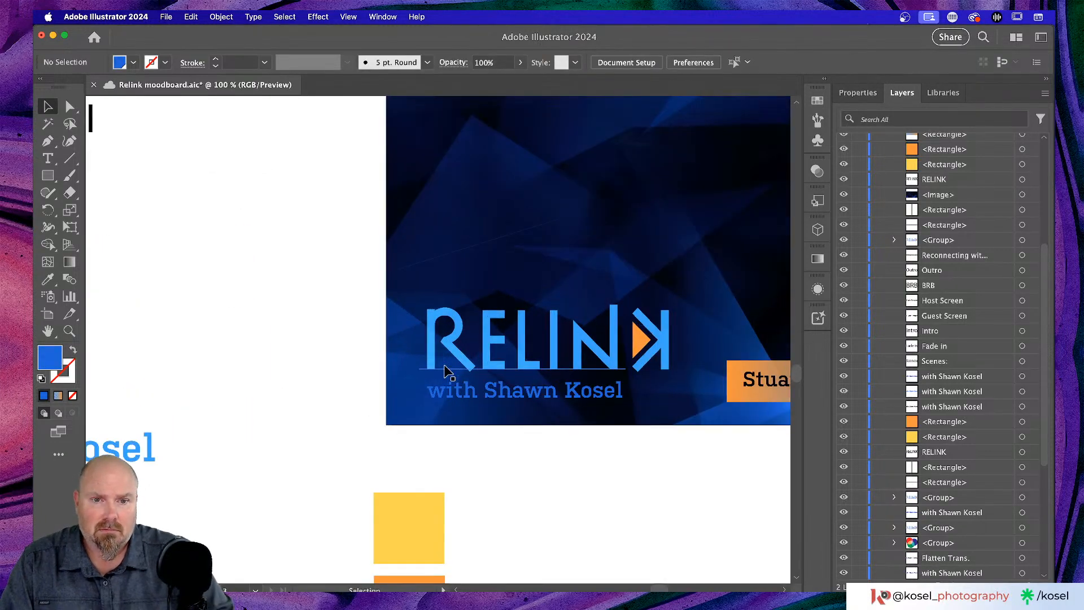
- Duplicate the guest-name subtitle upward to the top centre of the blue banner
scroll(446, 365, "right", 5)
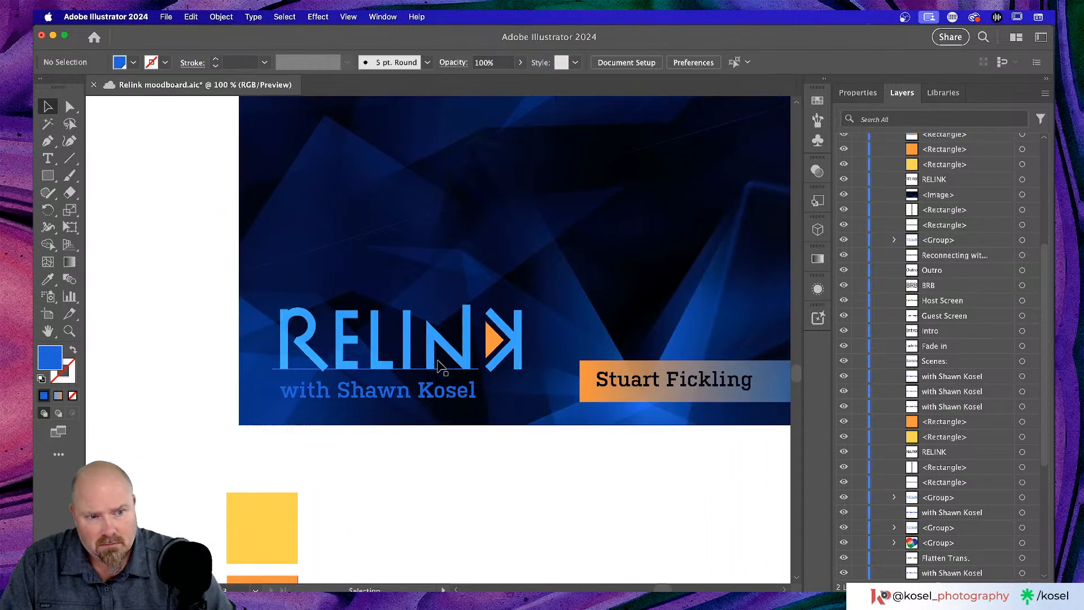
left_click(421, 397)
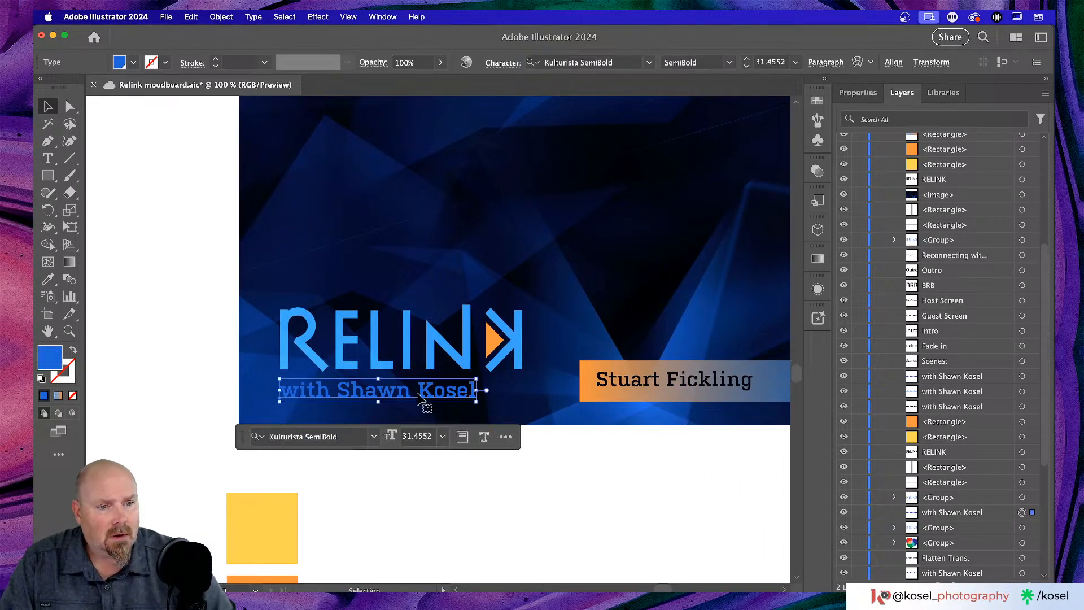
scroll(420, 397, "right", 4)
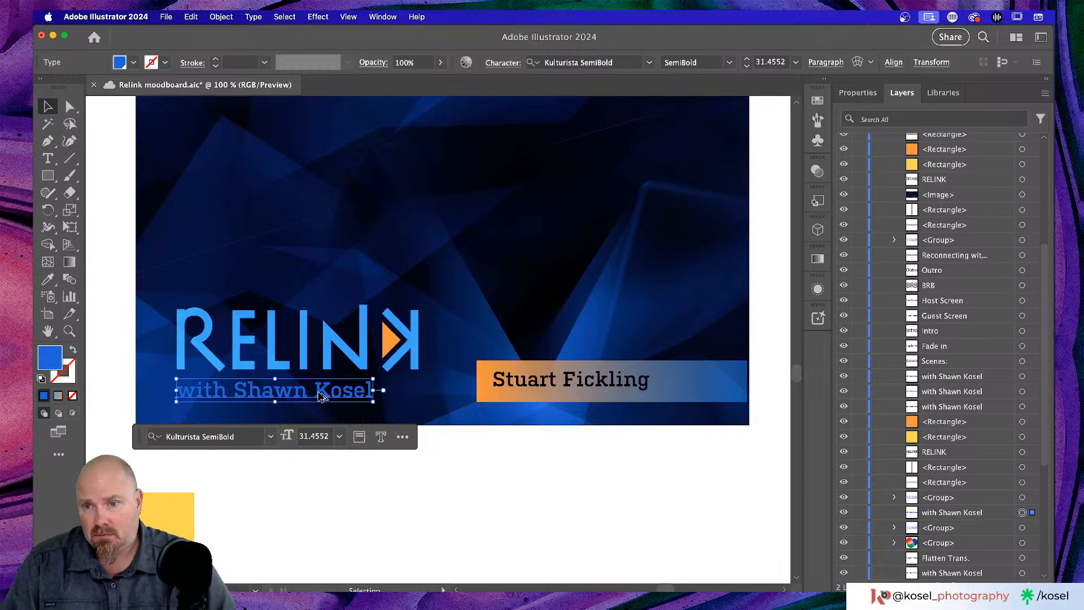
left_click_drag(321, 397, 493, 196)
key("super+minus")
key("super+minus")
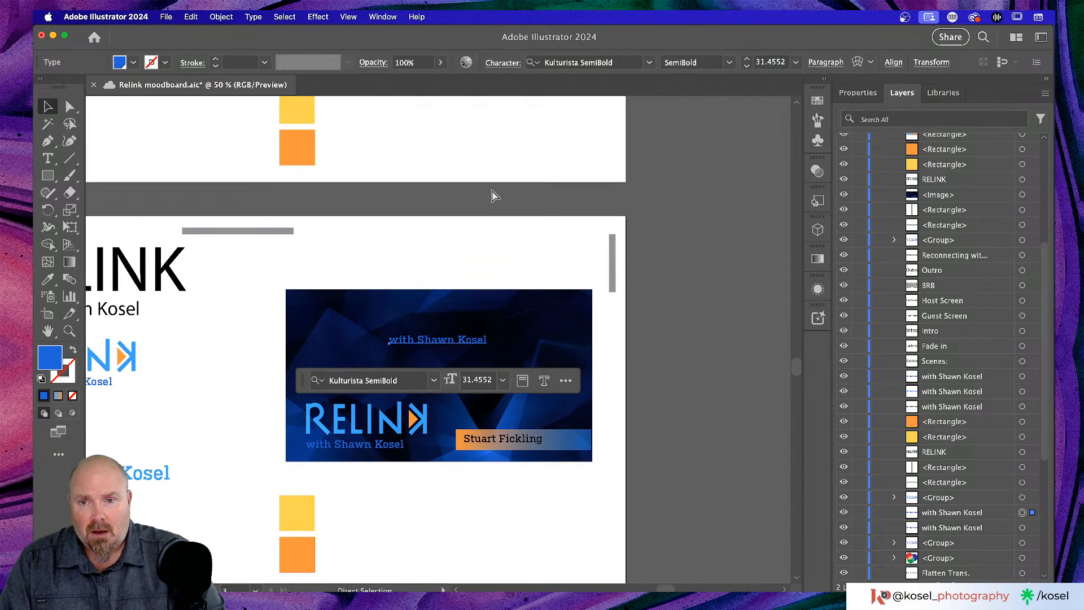
key("super+plus")
key("super+plus")
scroll(495, 195, "down", 3)
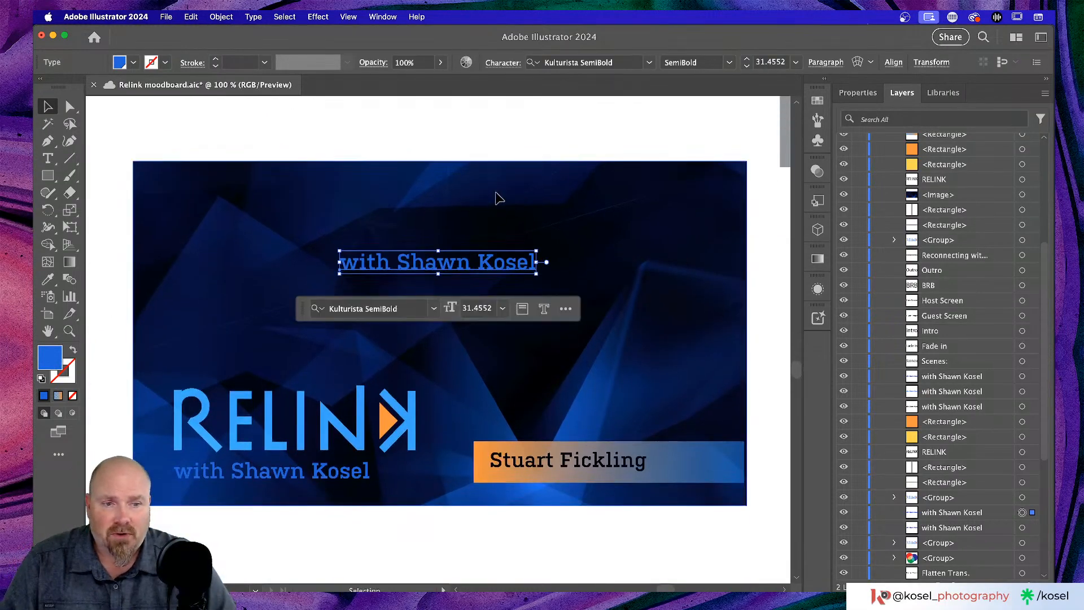
- Retype the copied subtitle line as 'We'll be starting soon!', fixing the capital 'Be'
double_click(447, 258)
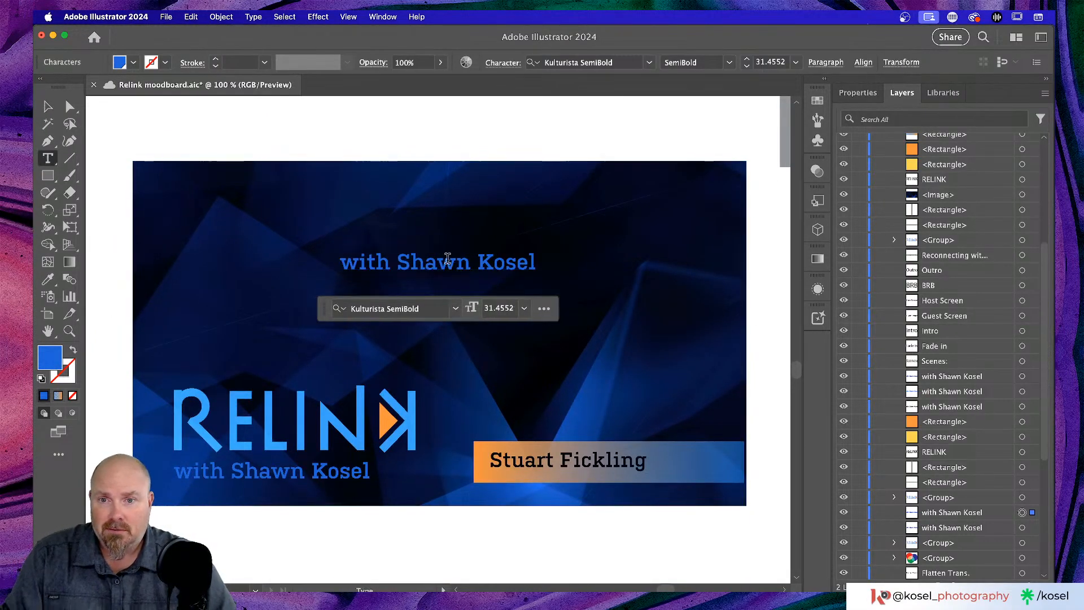
triple_click(447, 258)
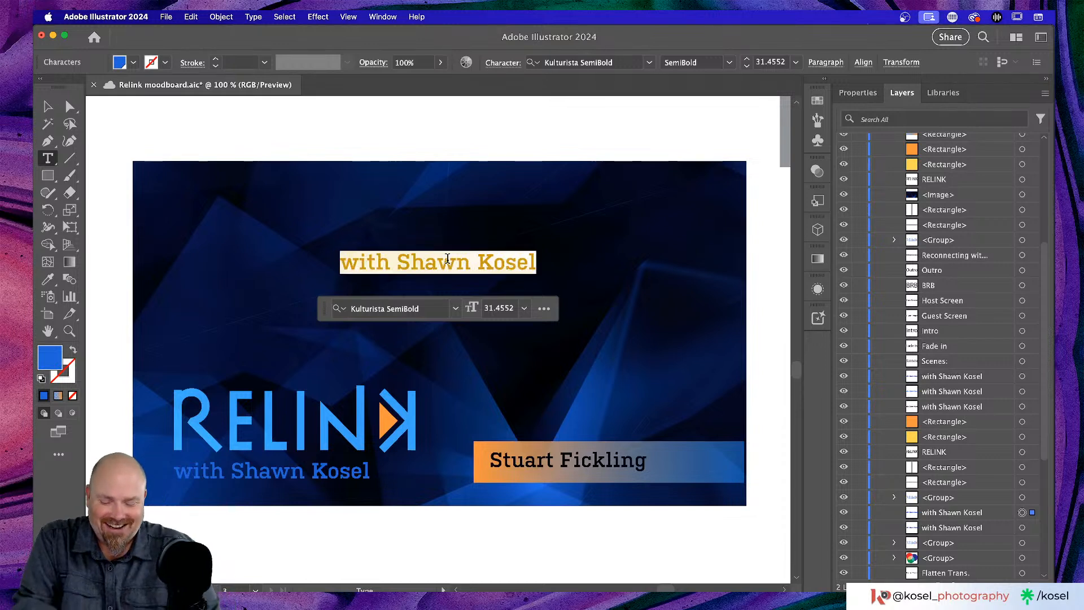
type("W")
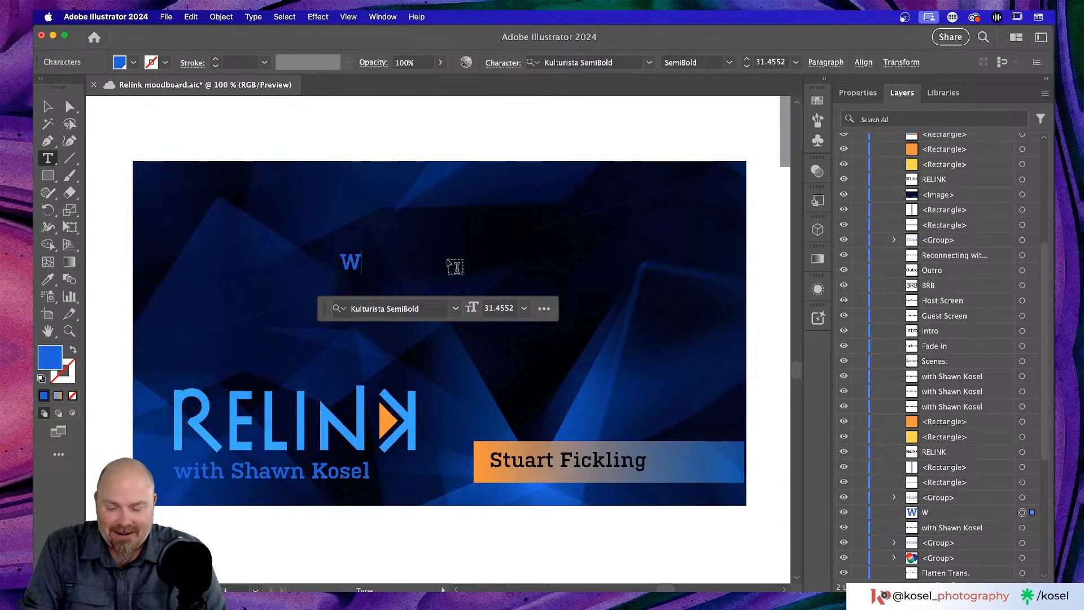
type("e'll ")
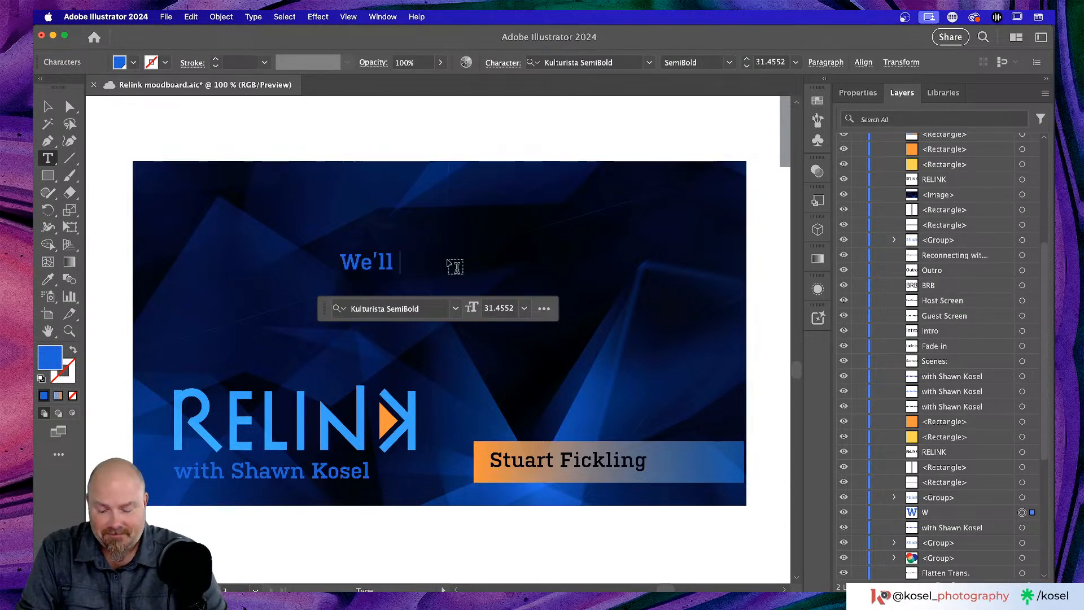
type("Be")
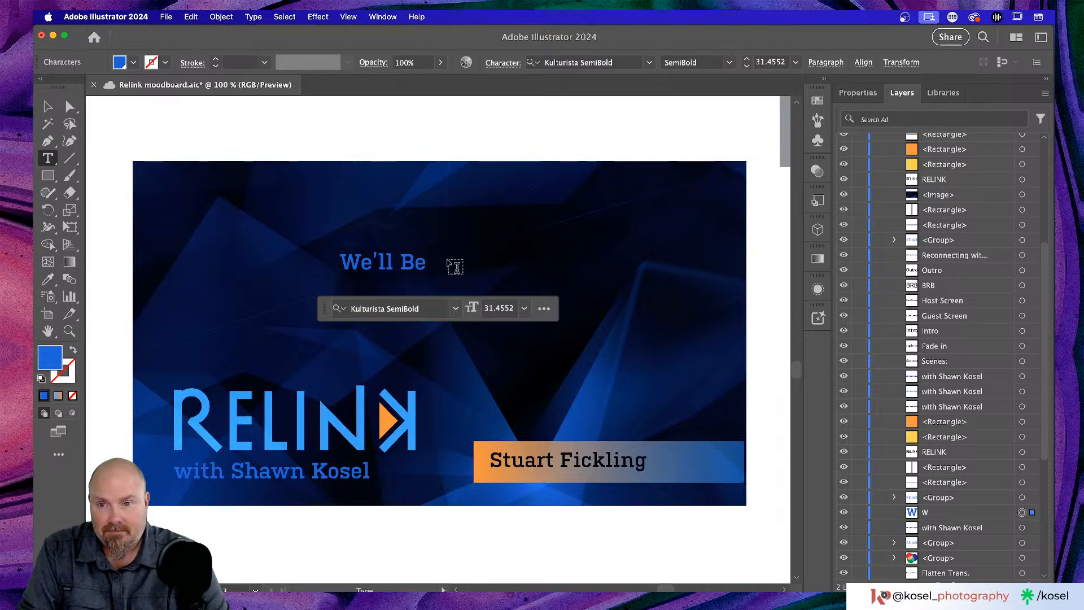
key("BackSpace")
key("BackSpace")
key("BackSpace")
type("be")
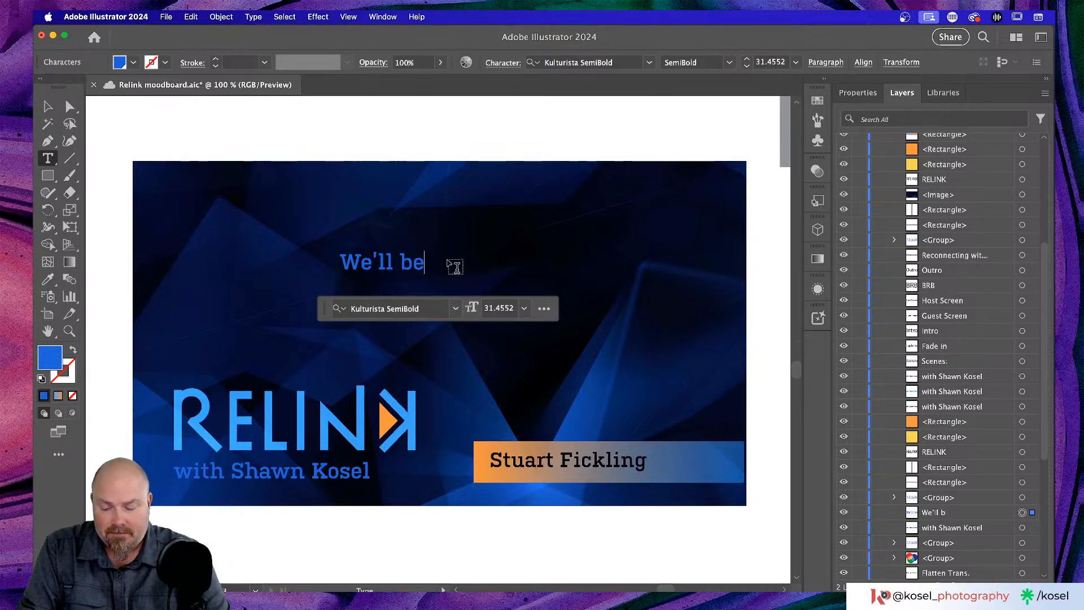
type(" starting soon")
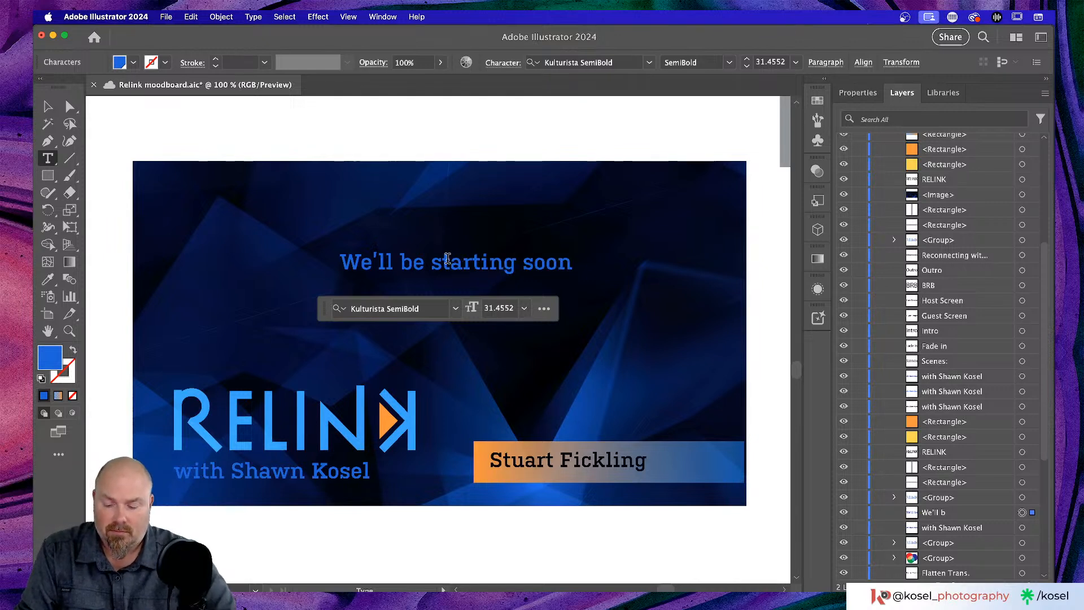
type("!")
- Move the headline up-left and scale it to roughly 63 pt, undoing an oversized attempt
left_click(49, 108)
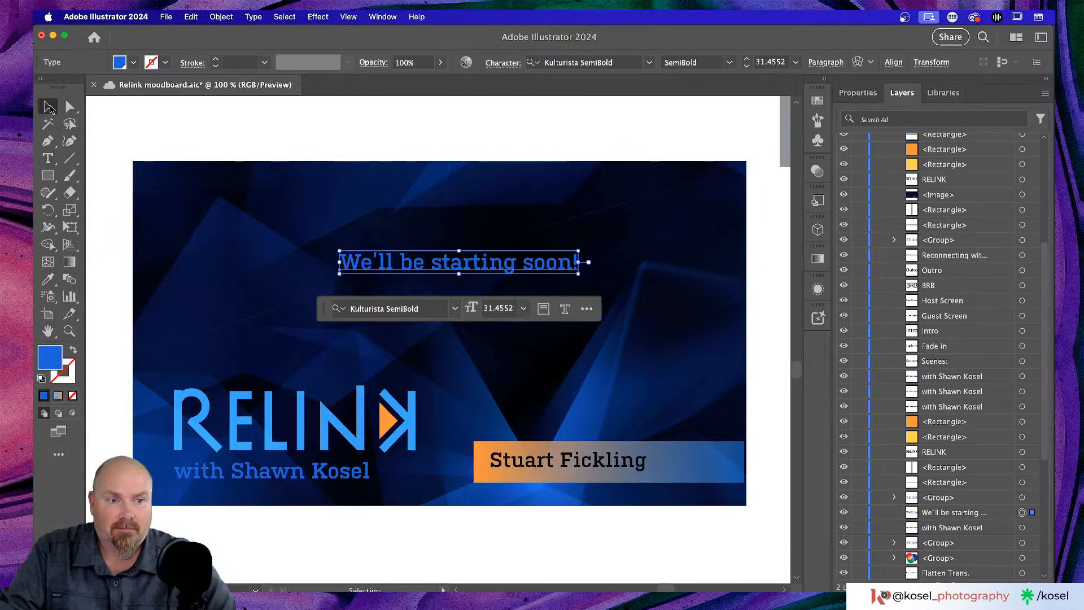
left_click_drag(472, 268, 326, 233)
left_click_drag(443, 244, 638, 315)
key("super+z")
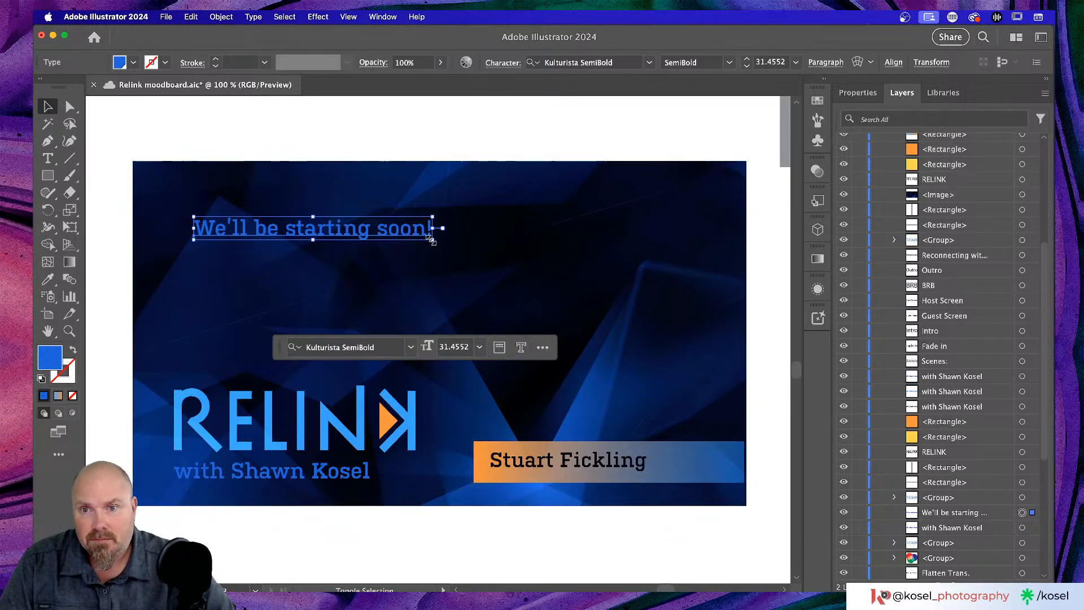
left_click_drag(432, 239, 675, 306)
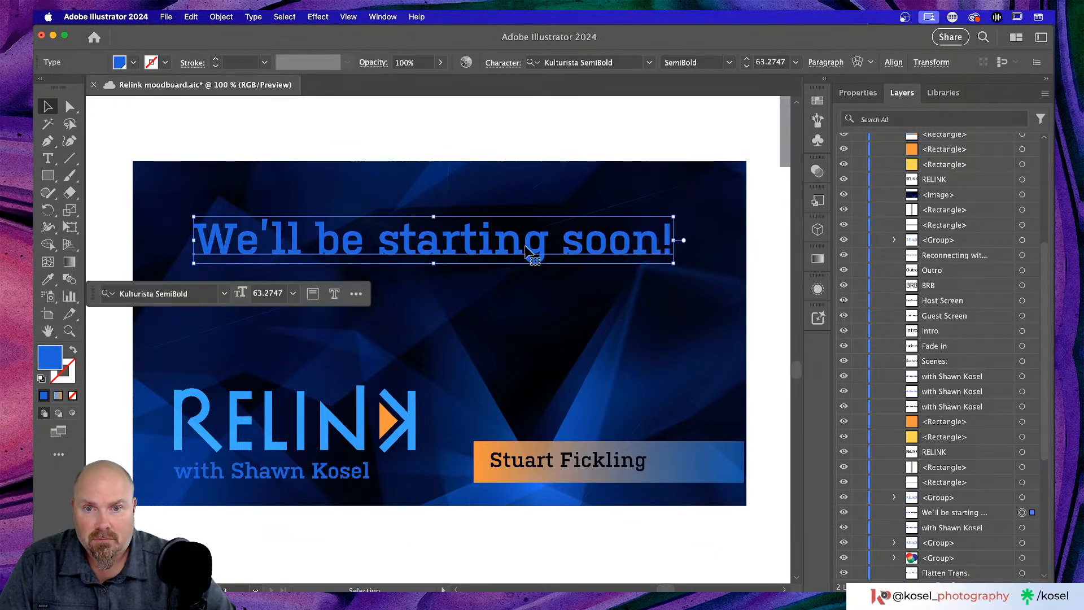
key("i")
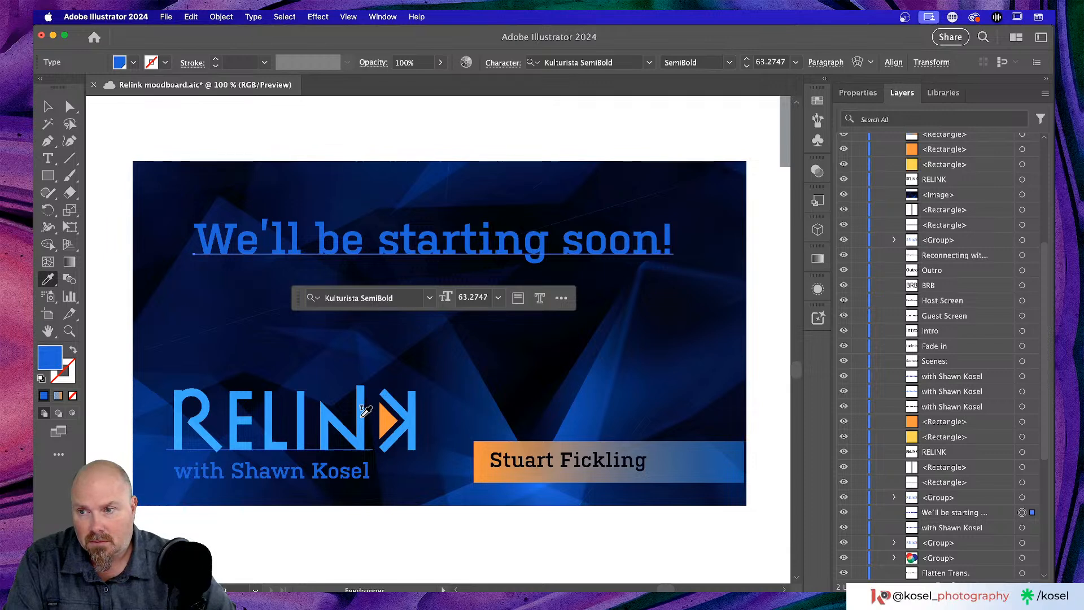
- Try sampling the RELINK logo's colour with the eyedropper
left_click(864, 93)
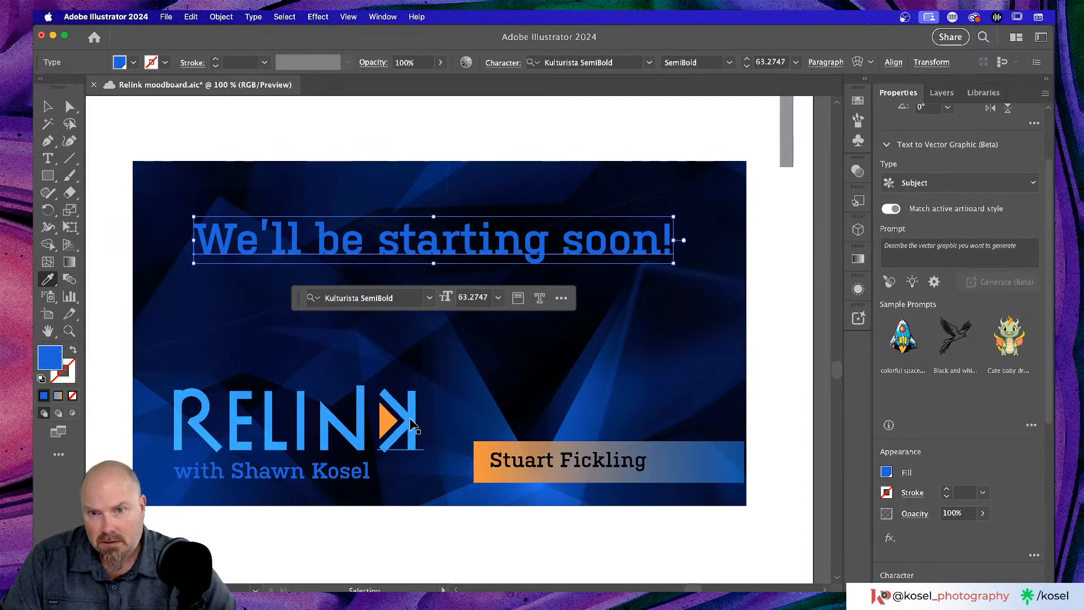
left_click(411, 421, "super")
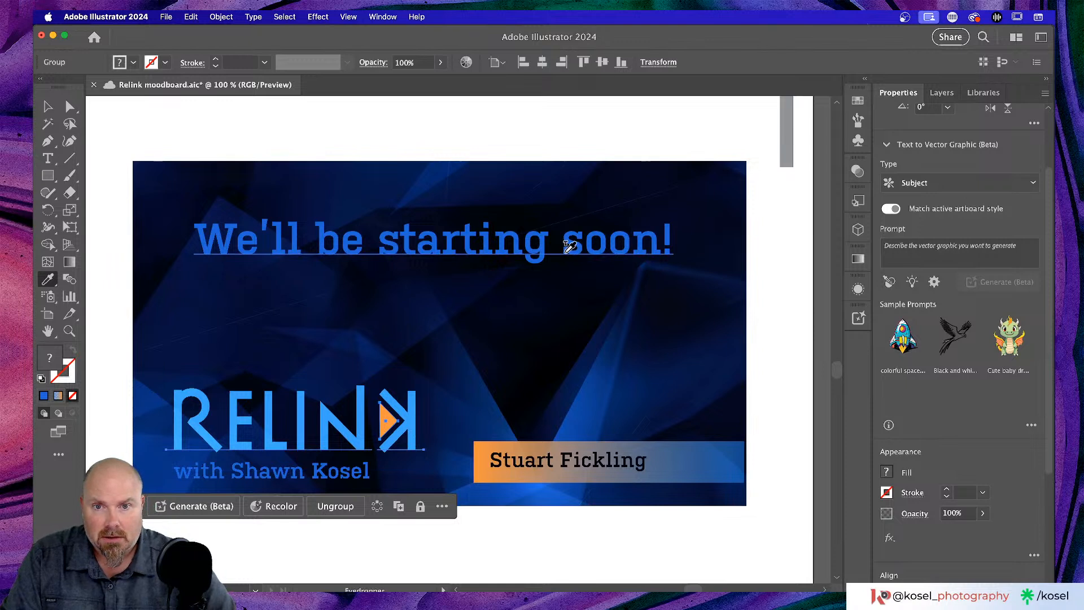
left_click(48, 107)
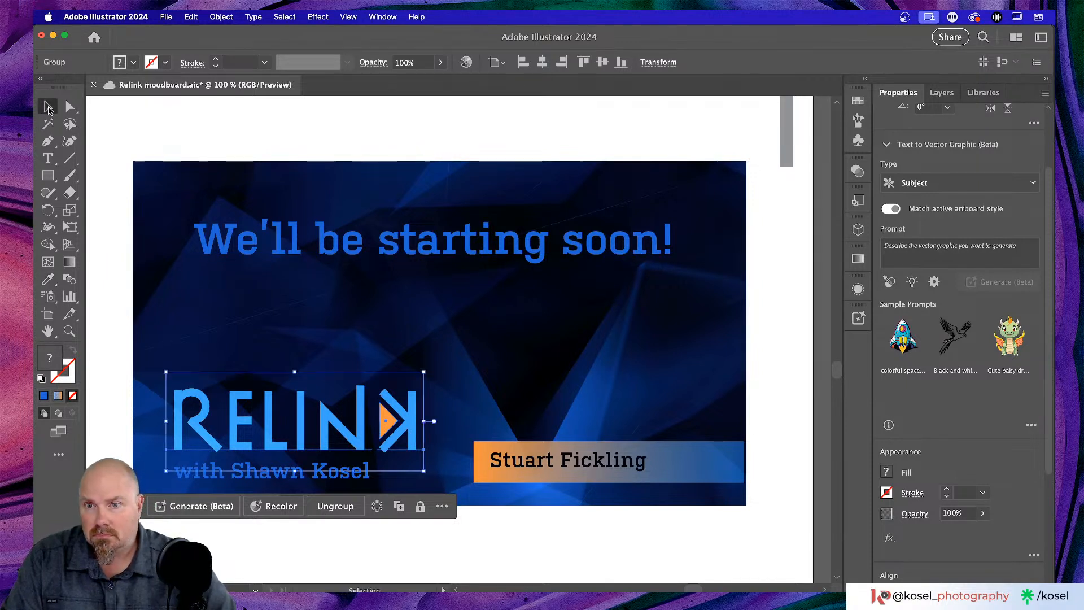
- Fill the 'We'll be starting soon!' headline with a lighter blue swatch
left_click(440, 249)
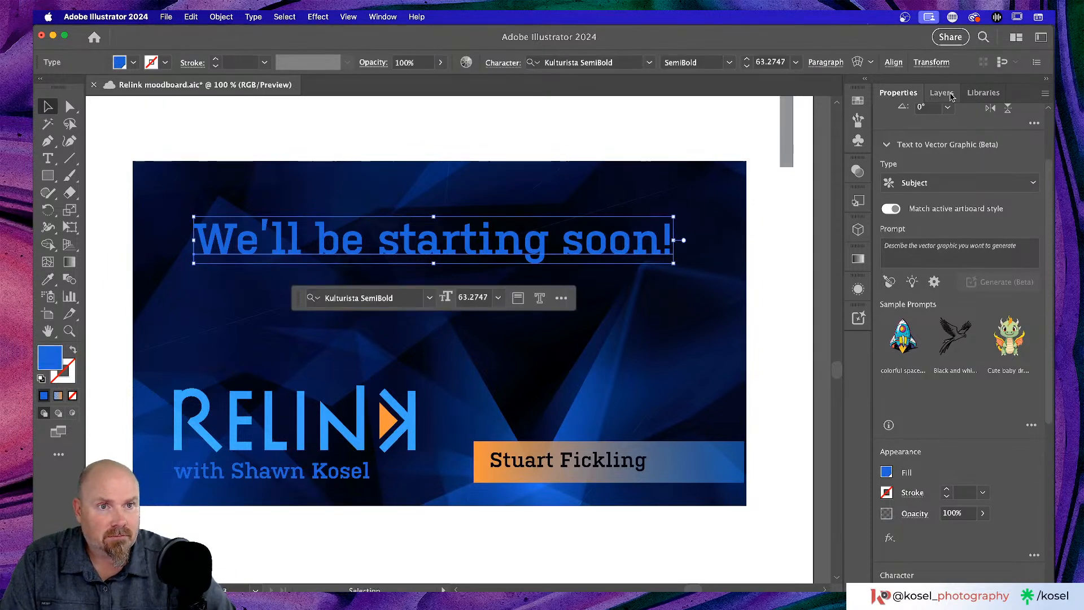
left_click(858, 101)
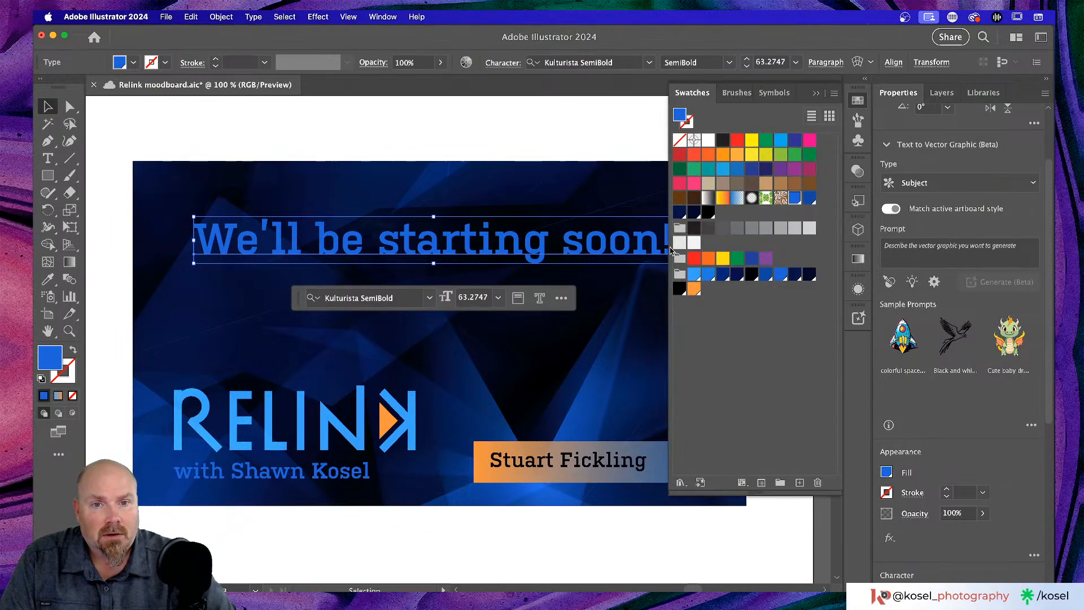
left_click(696, 276)
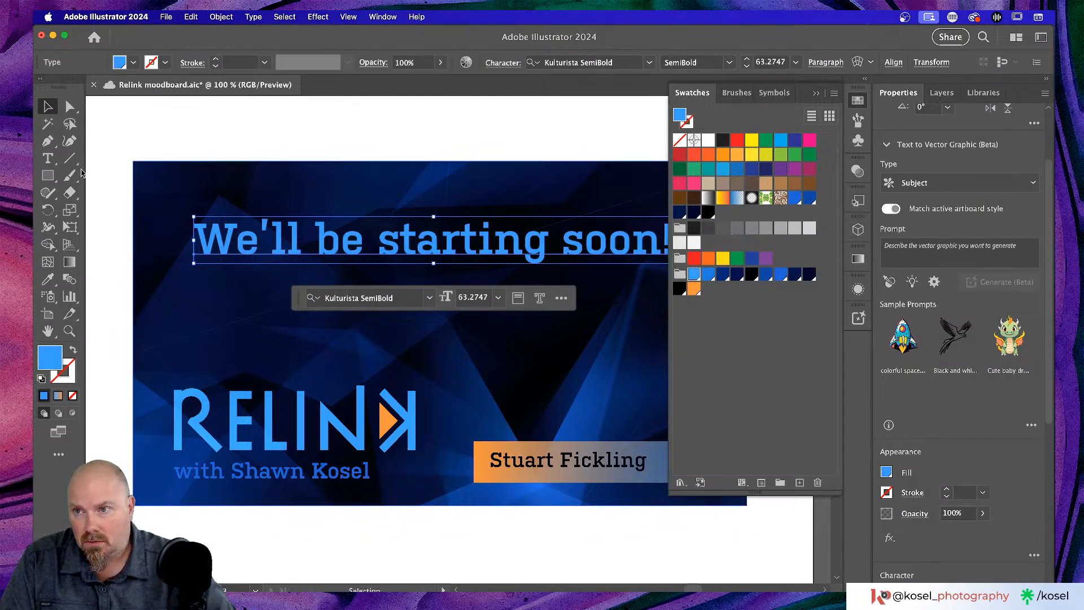
left_click(268, 147)
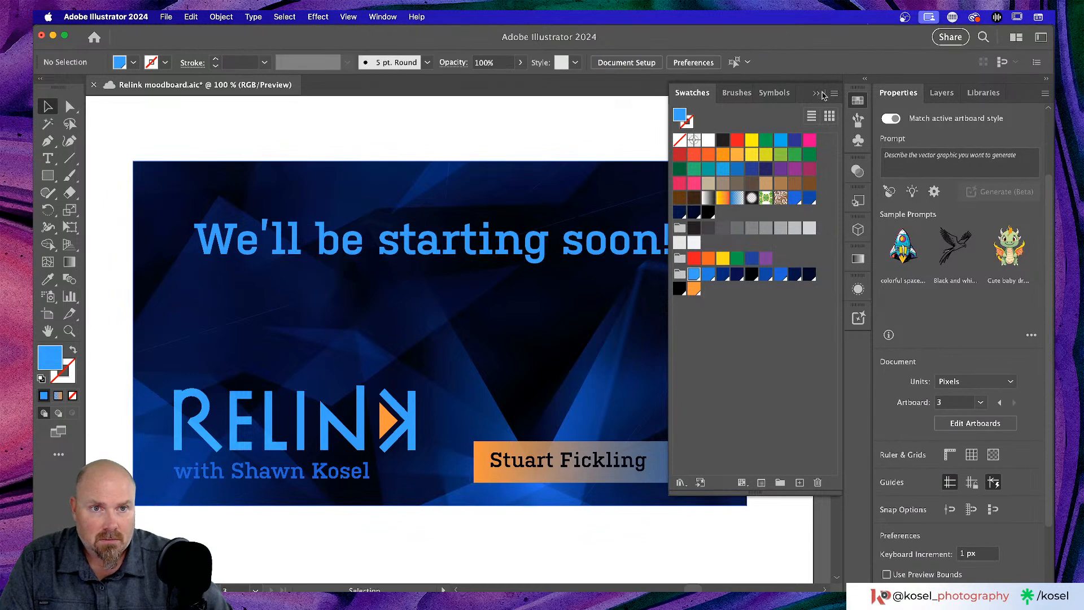
left_click(822, 95)
scroll(602, 329, "right", 3)
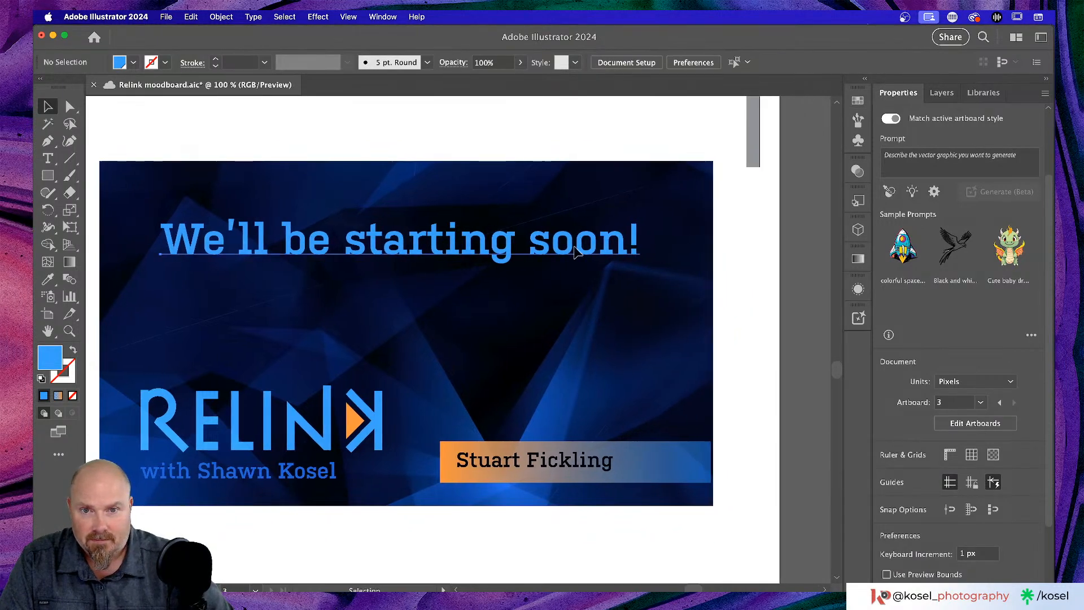
left_click(581, 254)
- Centre-align the headline's paragraph, centre it on the artboard, and move it back inside the banner
left_click(587, 280)
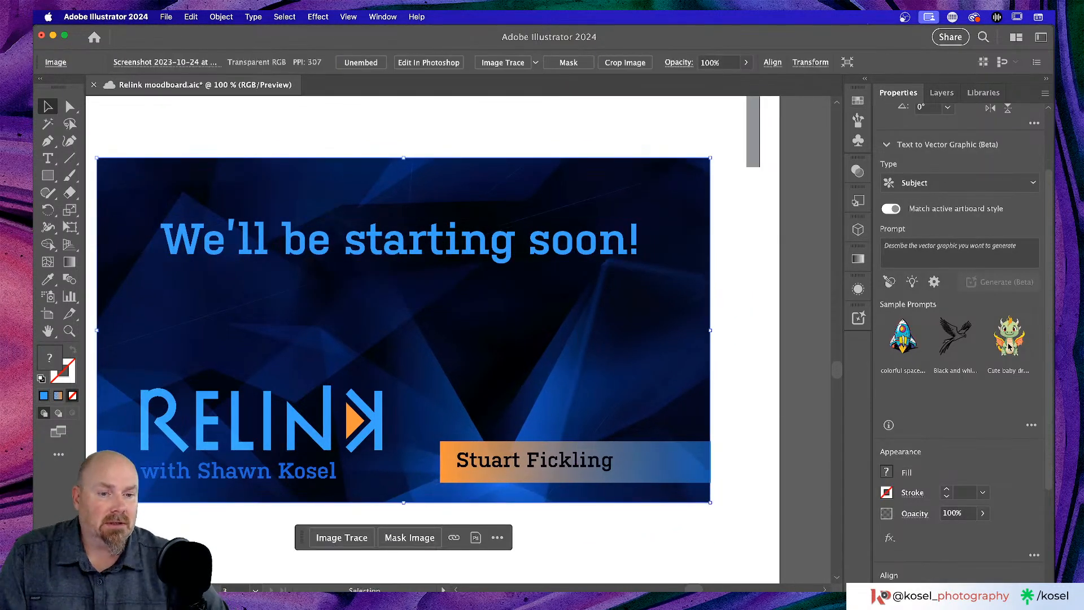
scroll(1009, 346, "down", 3)
left_click(508, 227)
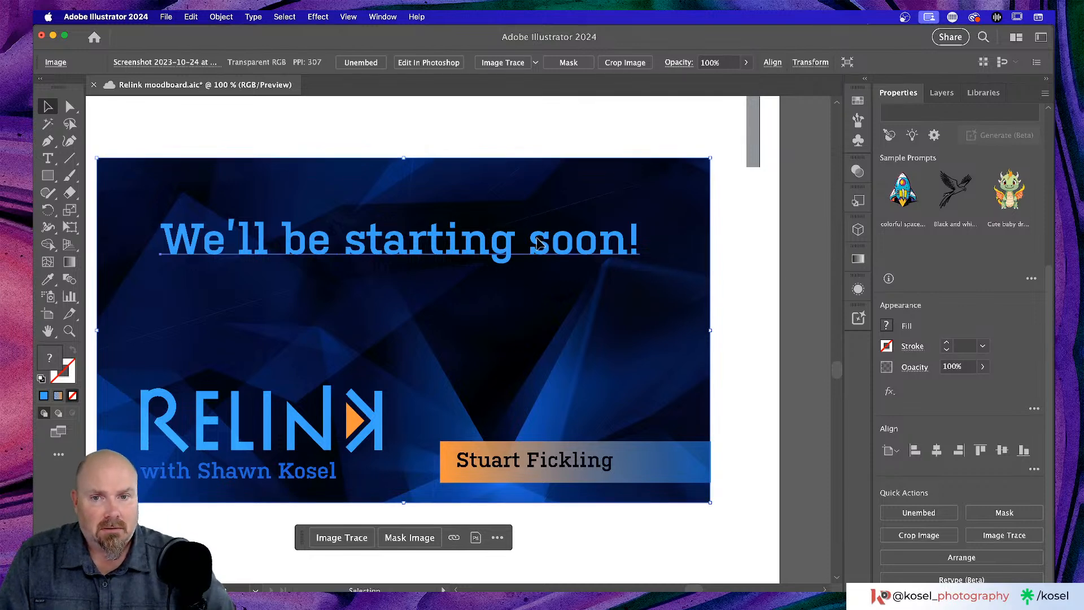
scroll(993, 411, "down", 4)
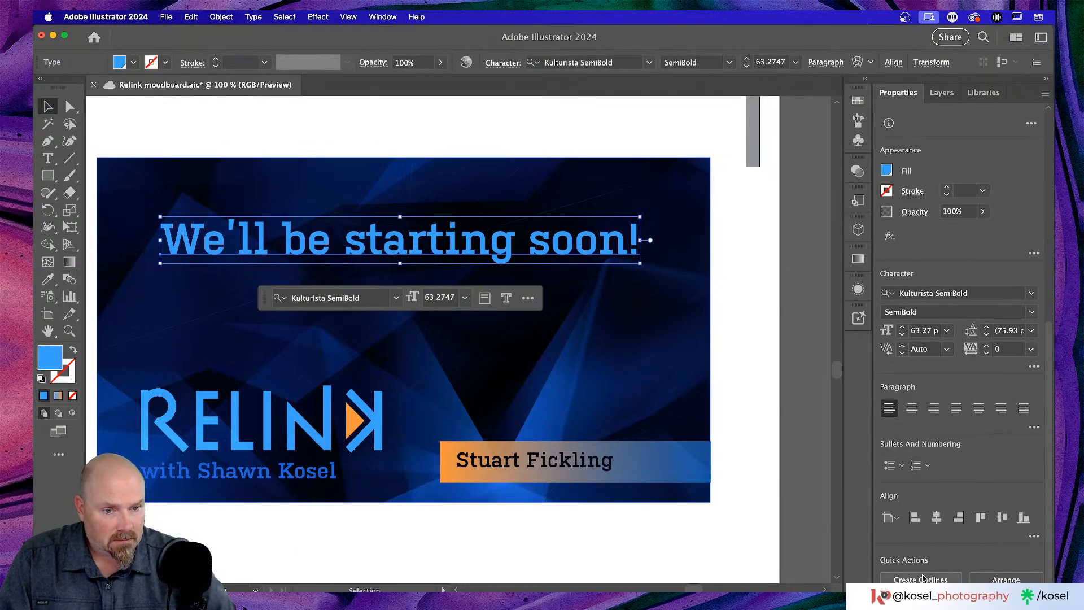
left_click(935, 516)
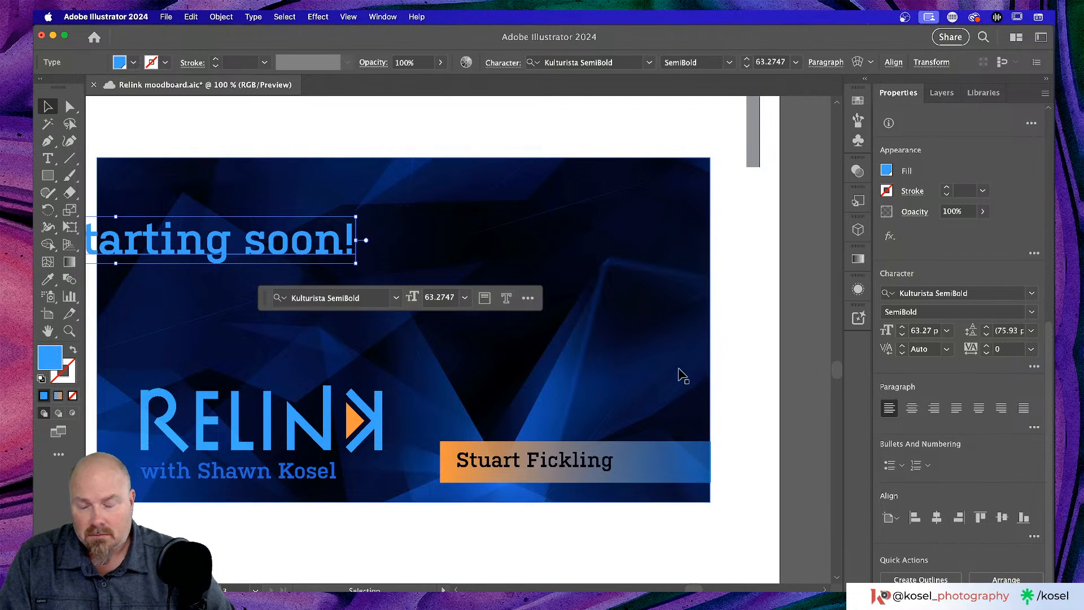
left_click(910, 409)
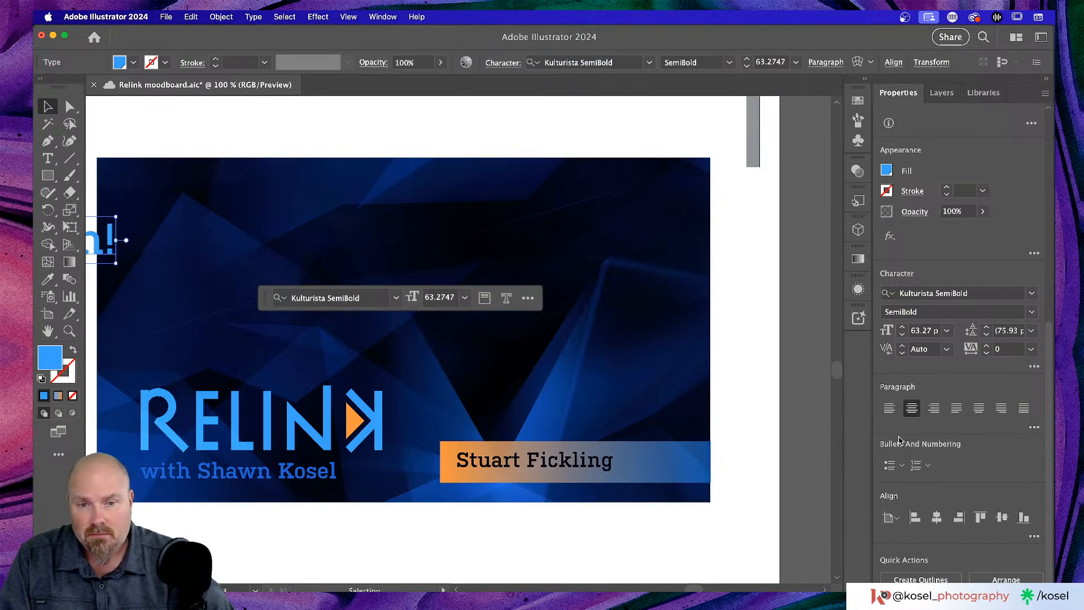
left_click(937, 516)
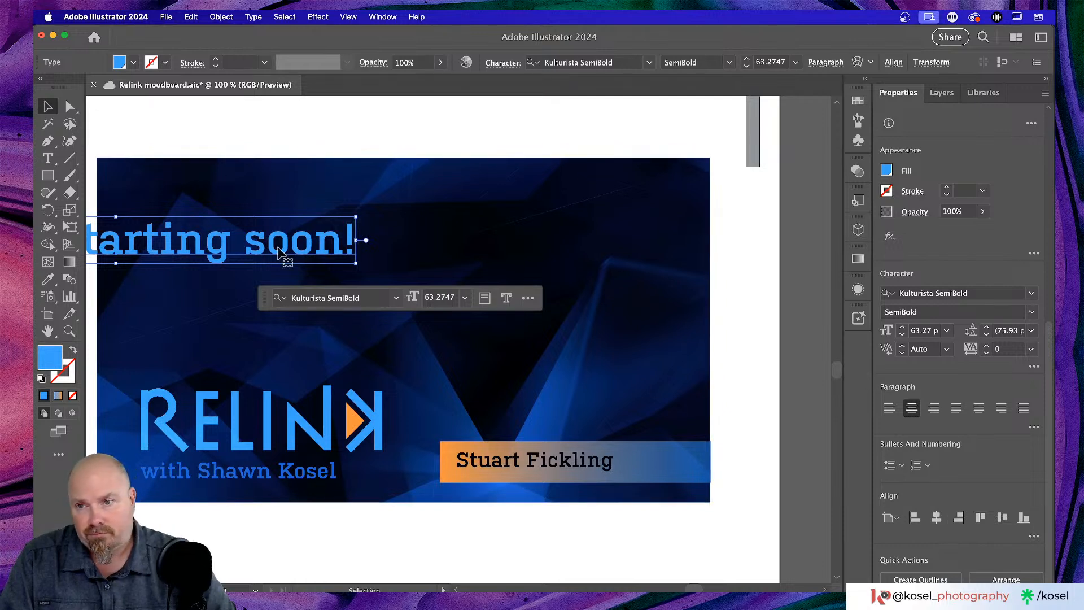
left_click_drag(281, 248, 577, 242)
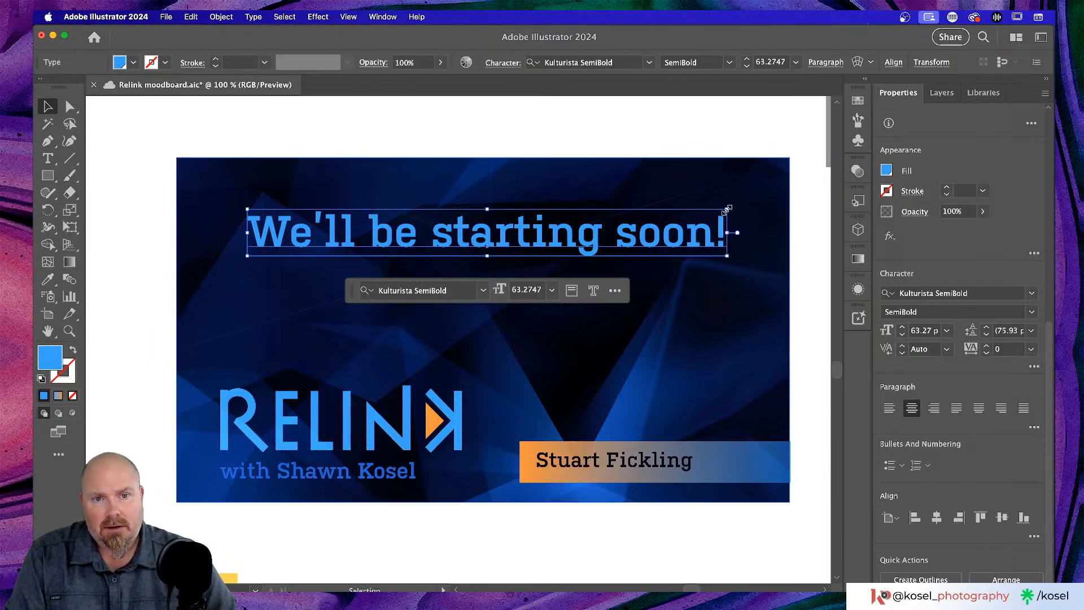
- Scale the headline to about 67 pt, shift it left, and undo a trial centre alignment
left_click_drag(727, 209, 757, 206)
left_click_drag(709, 248, 694, 241)
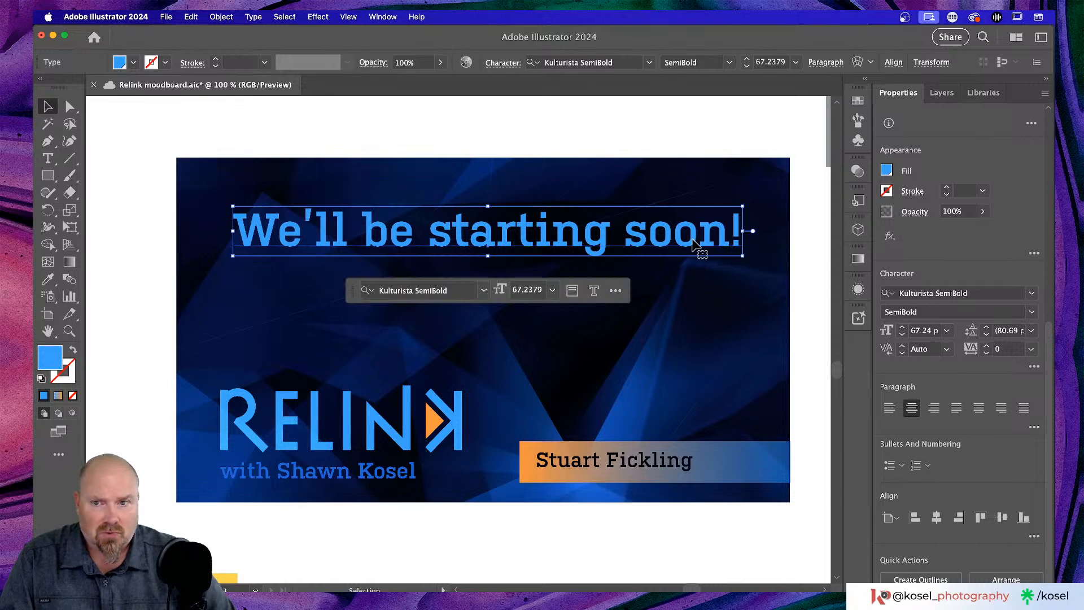
left_click(773, 322)
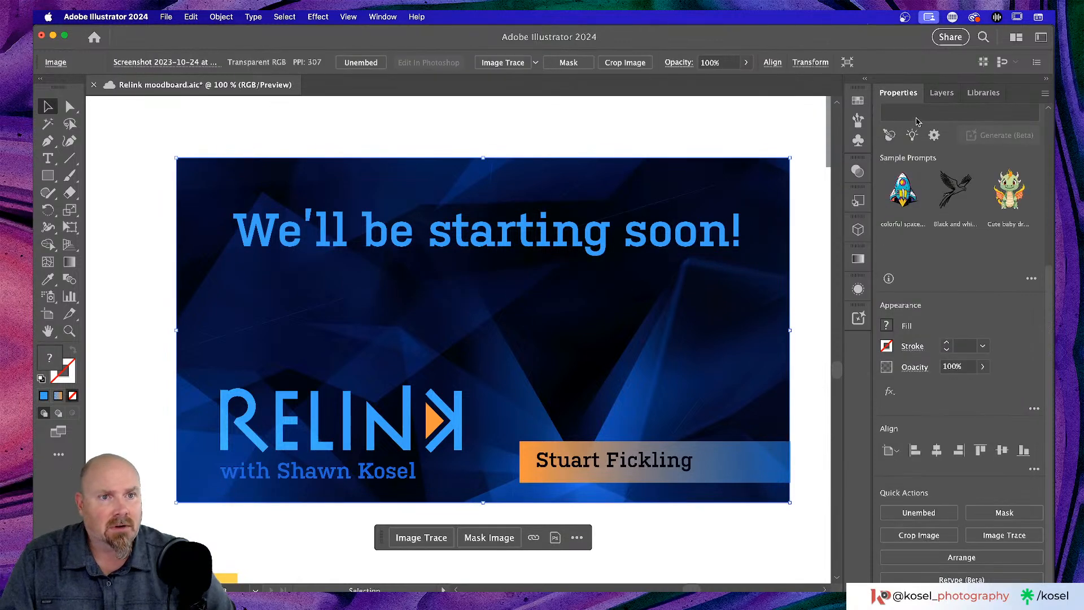
left_click(544, 242, "shift")
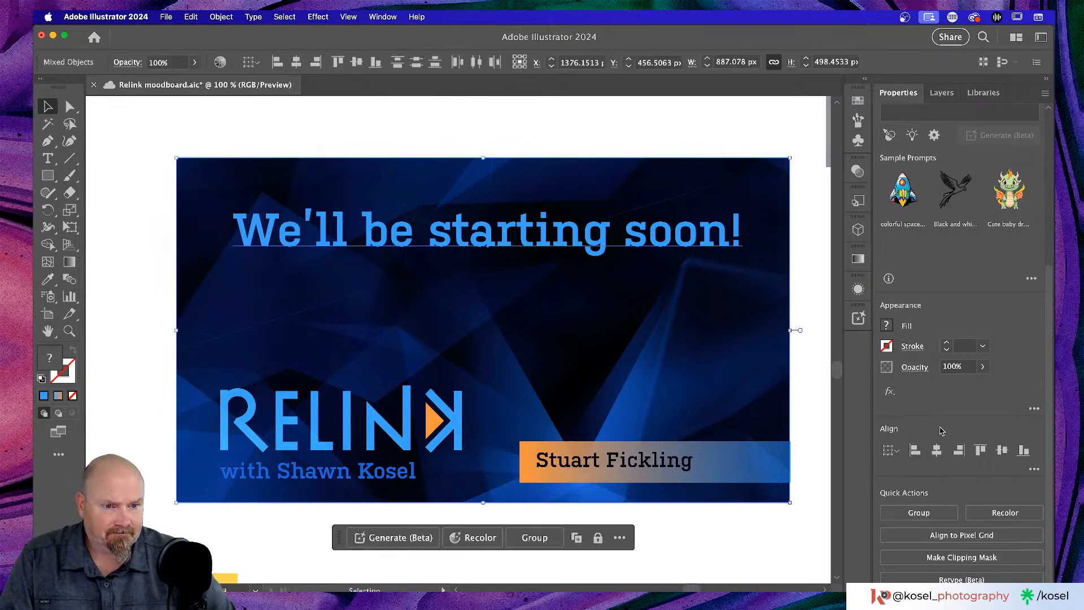
left_click(936, 451)
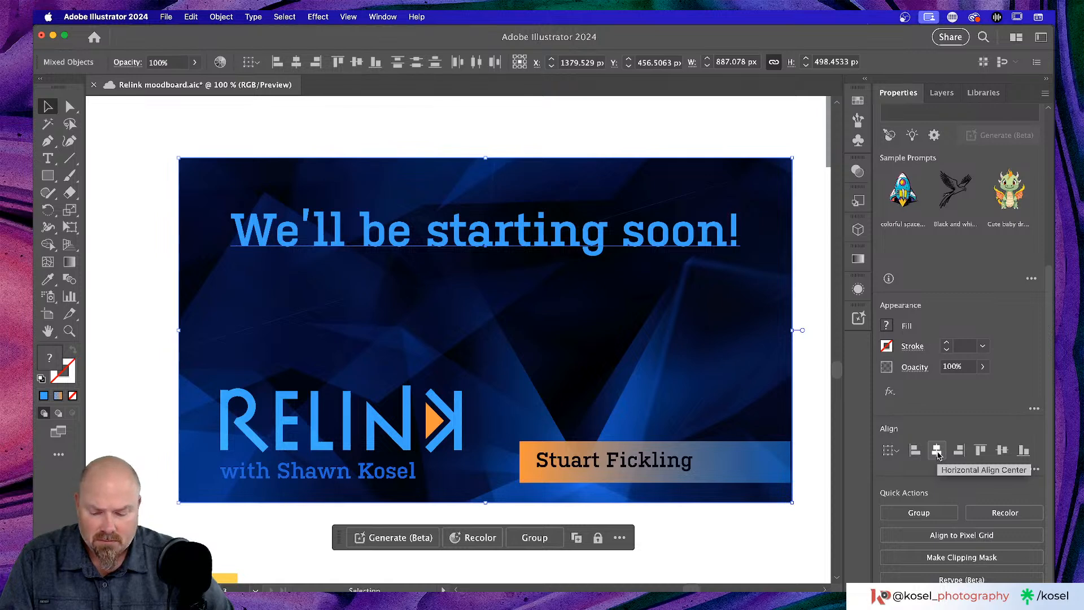
key("super+z")
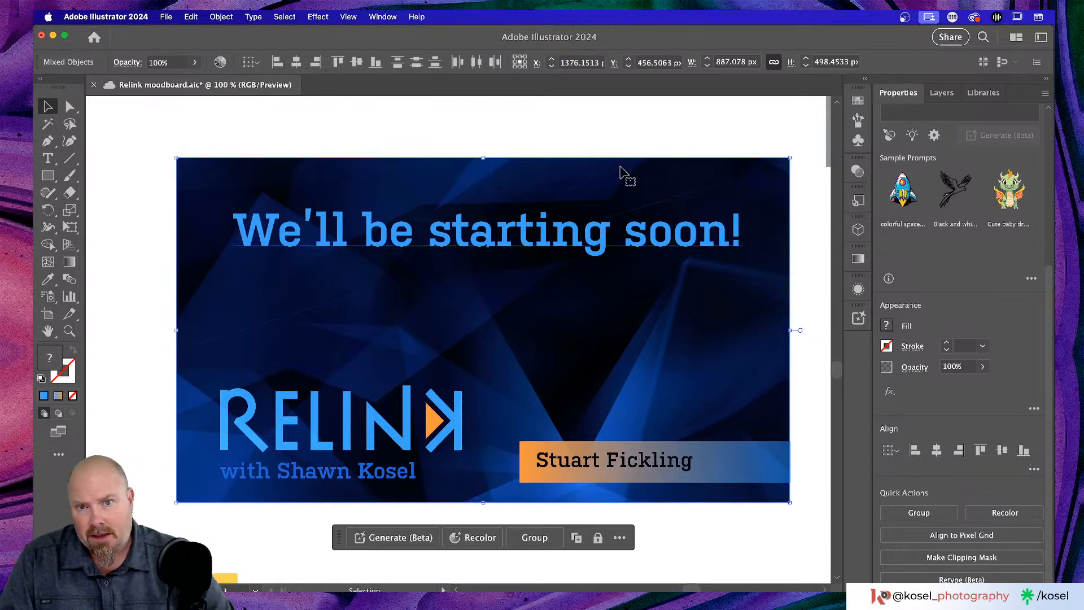
- Reselect only the headline and nudge it slightly left within the graphic
left_click(631, 111)
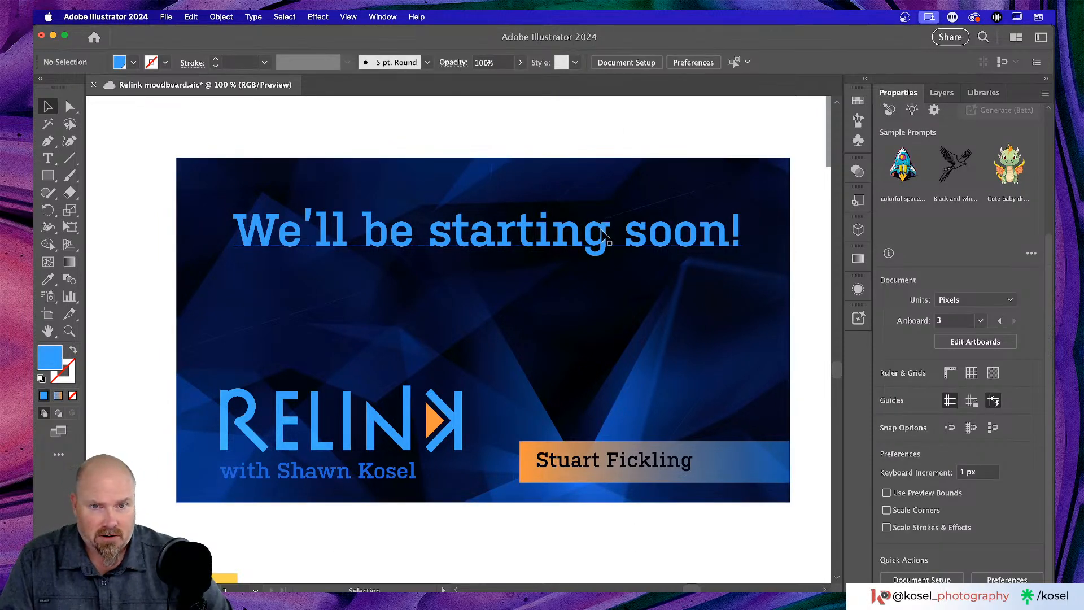
left_click(603, 236)
left_click(566, 178, "shift")
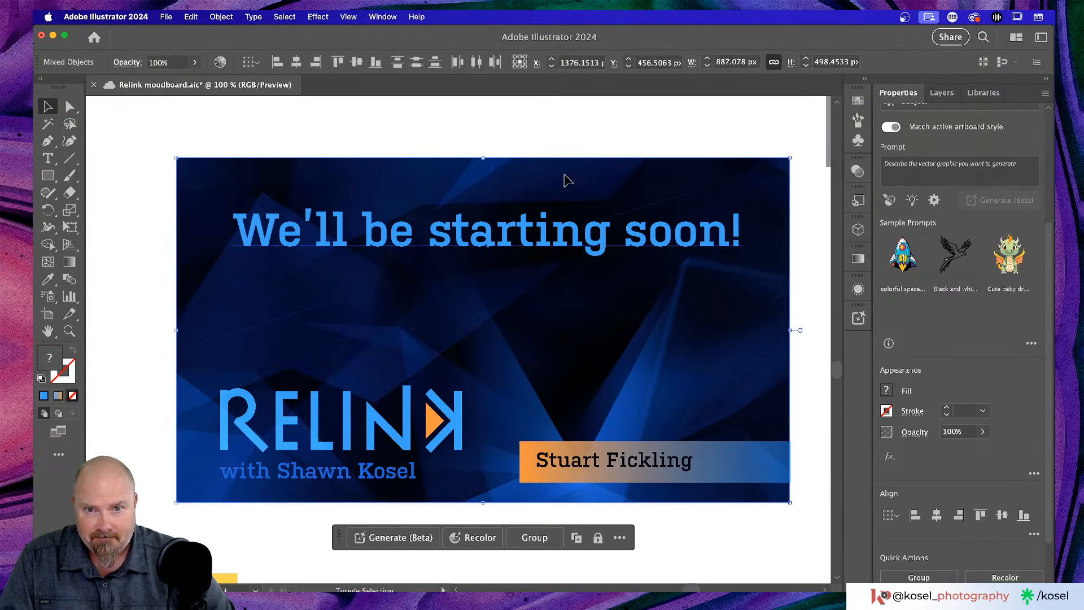
left_click(572, 233, "shift")
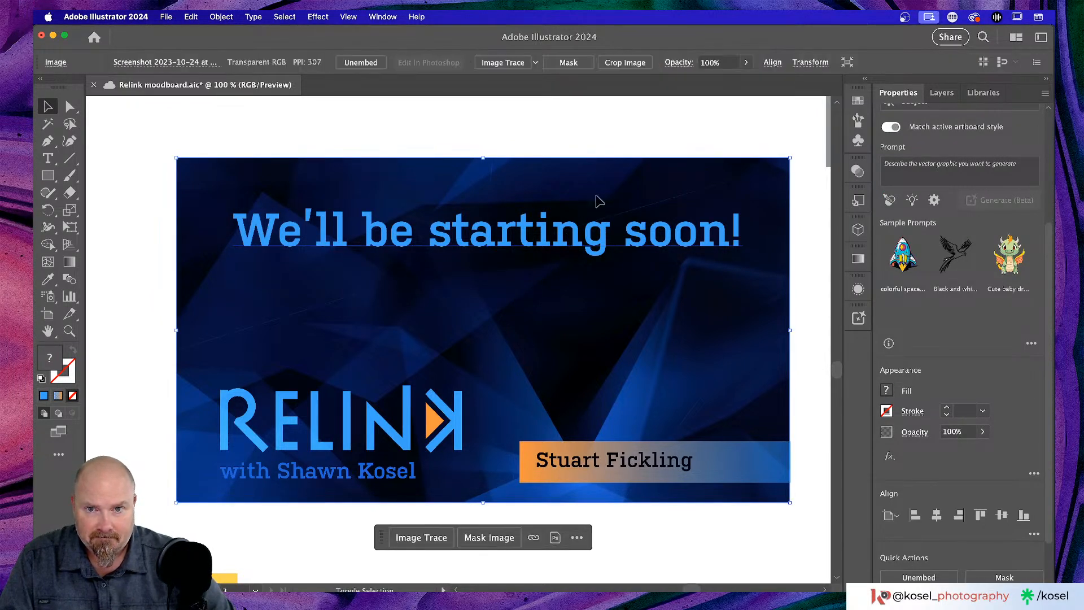
left_click(602, 195, "shift")
left_click(600, 238)
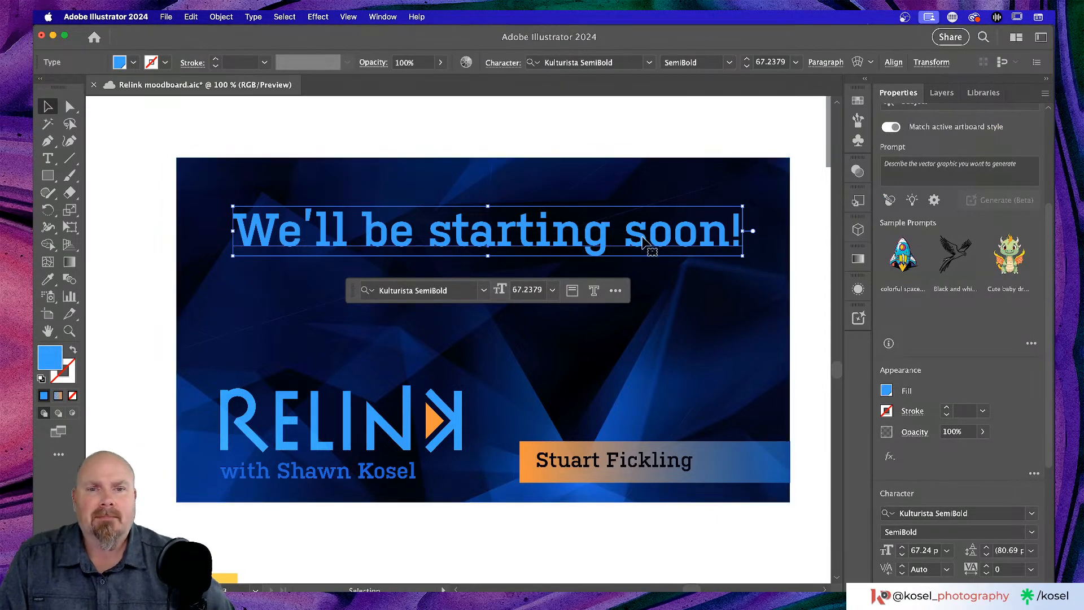
left_click_drag(642, 241, 639, 242)
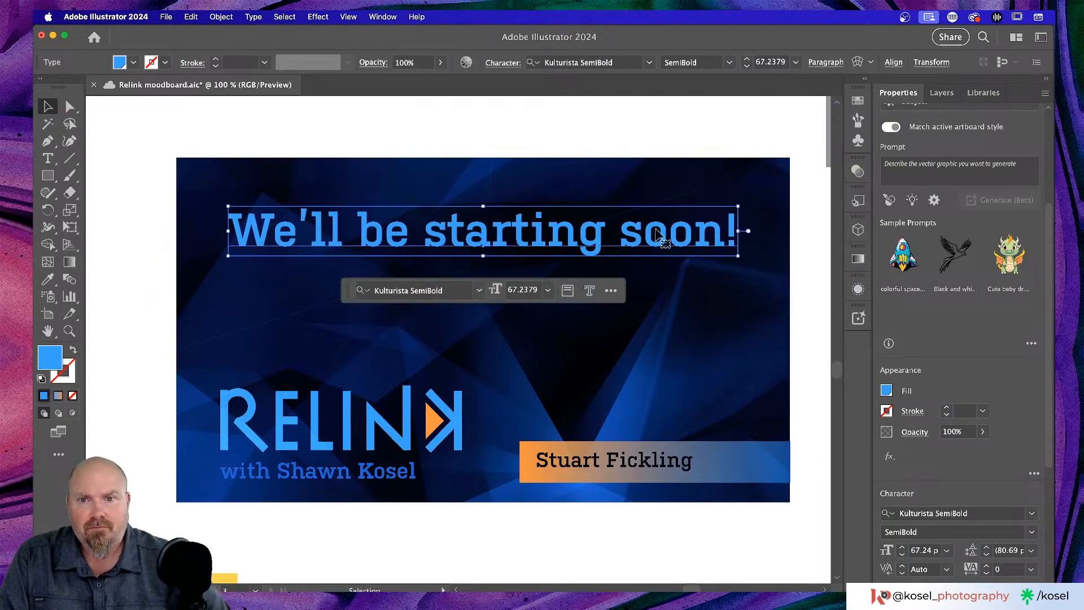
left_click(608, 130)
- Select the headline and try a new font size, undoing the accidental tiny value
key("super+minus")
key("super+minus")
key("super+minus")
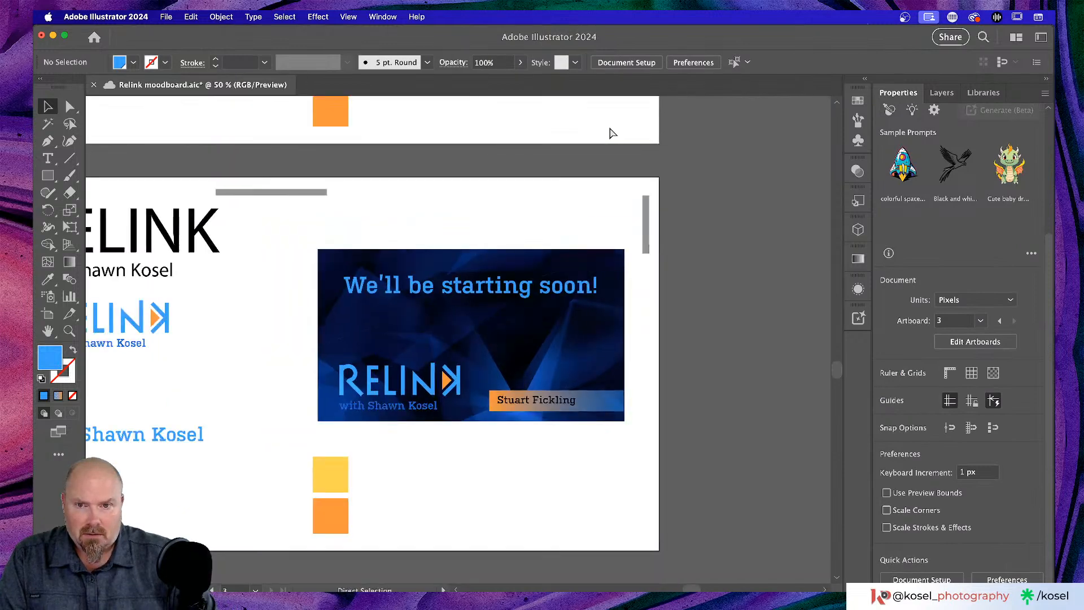
key("super+equal")
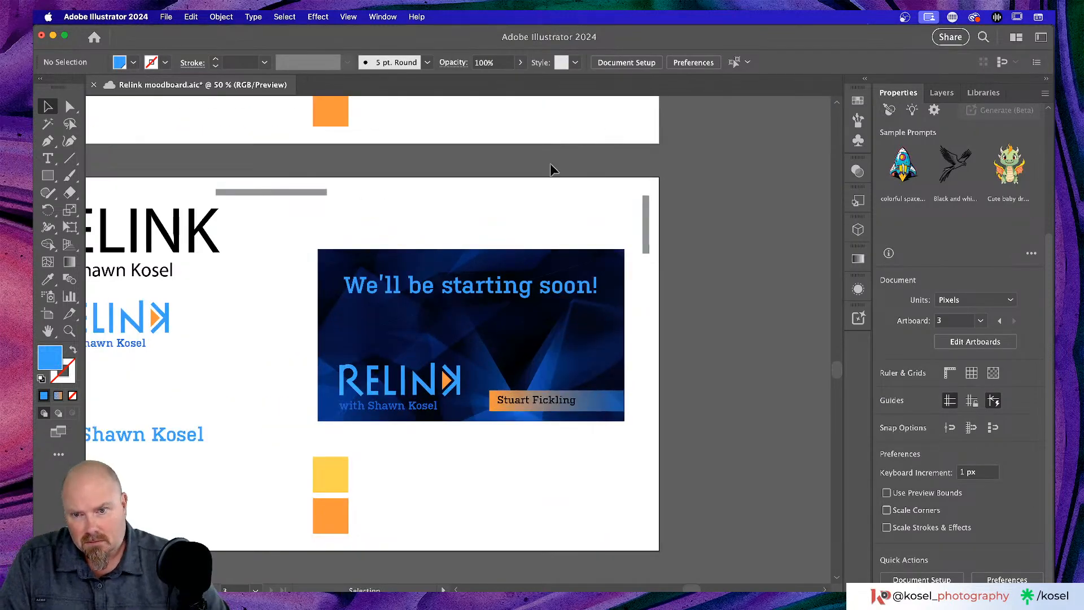
left_click(502, 291)
left_click(502, 292)
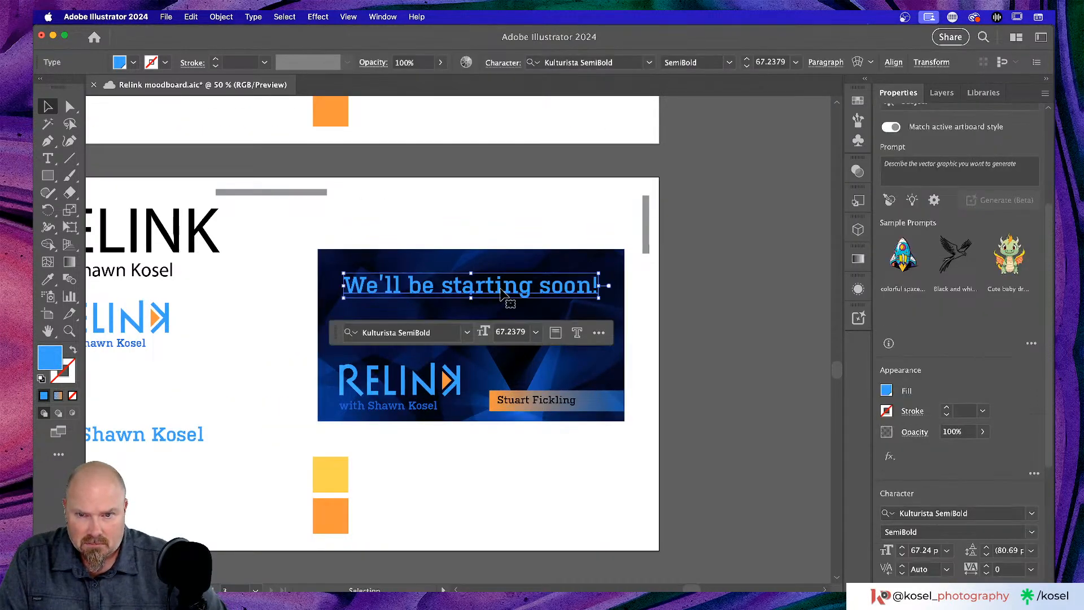
scroll(941, 264, "down", 5)
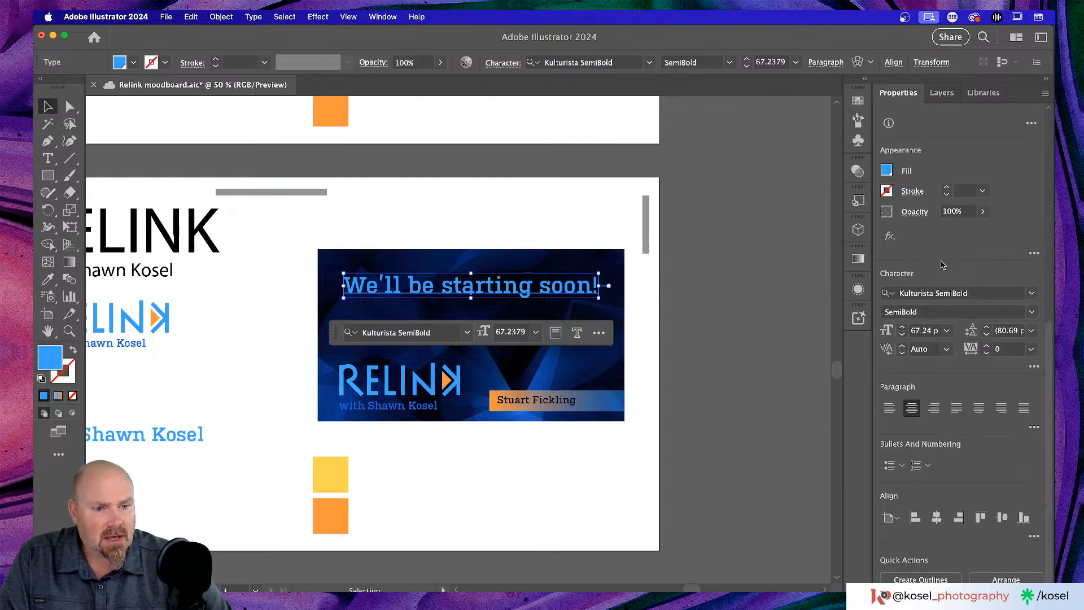
left_click(938, 331)
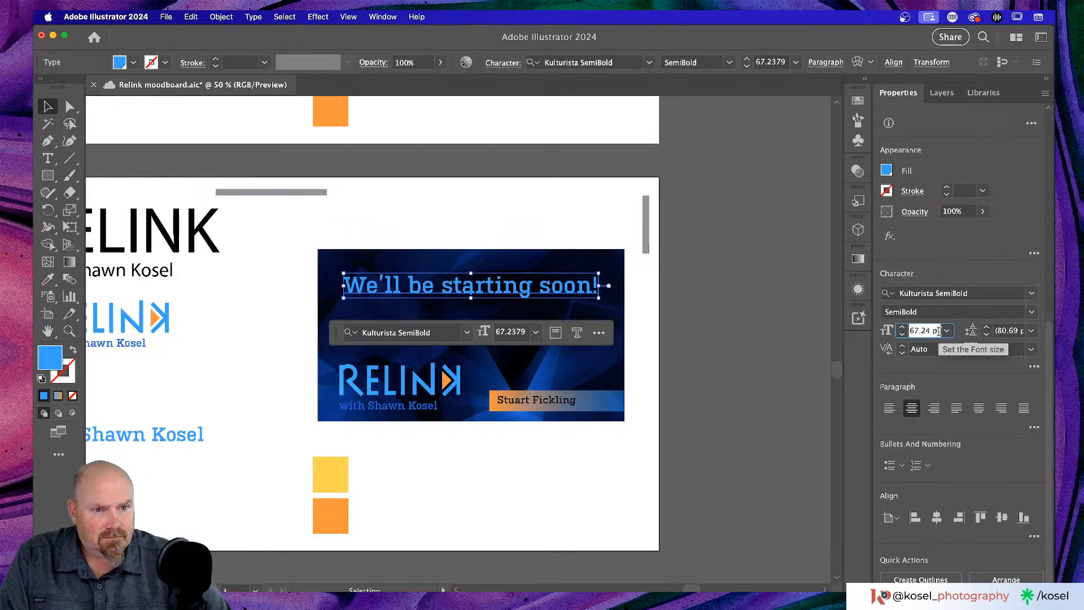
type("0")
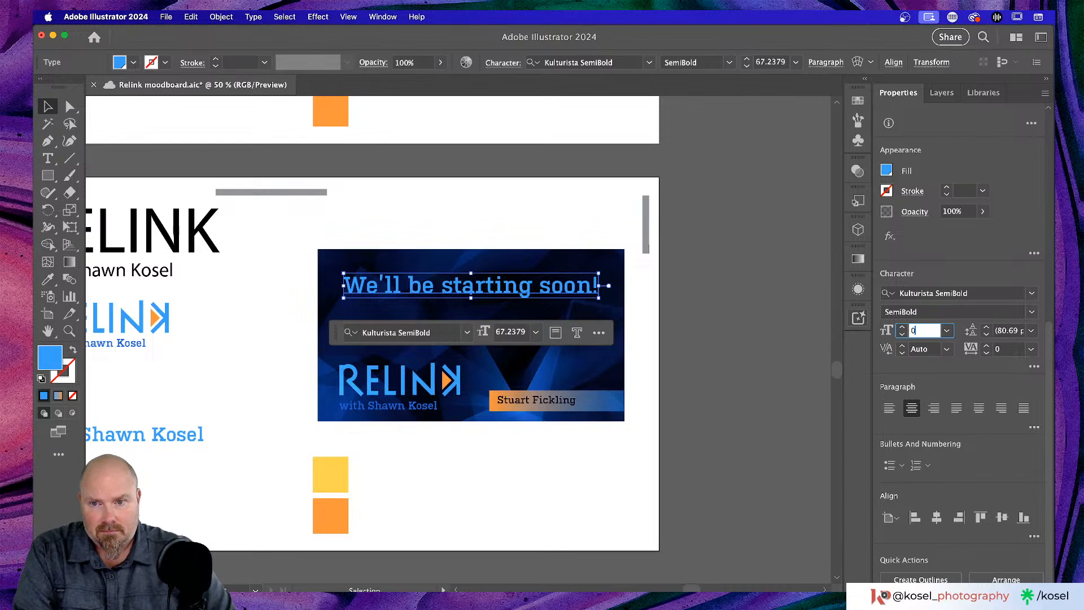
key("Return")
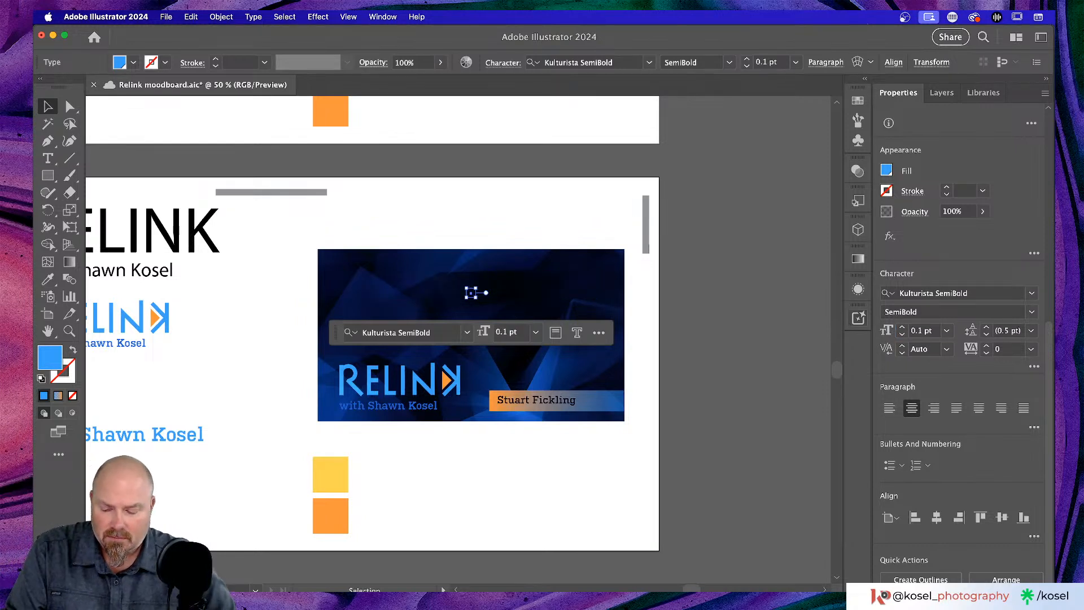
key("super+z")
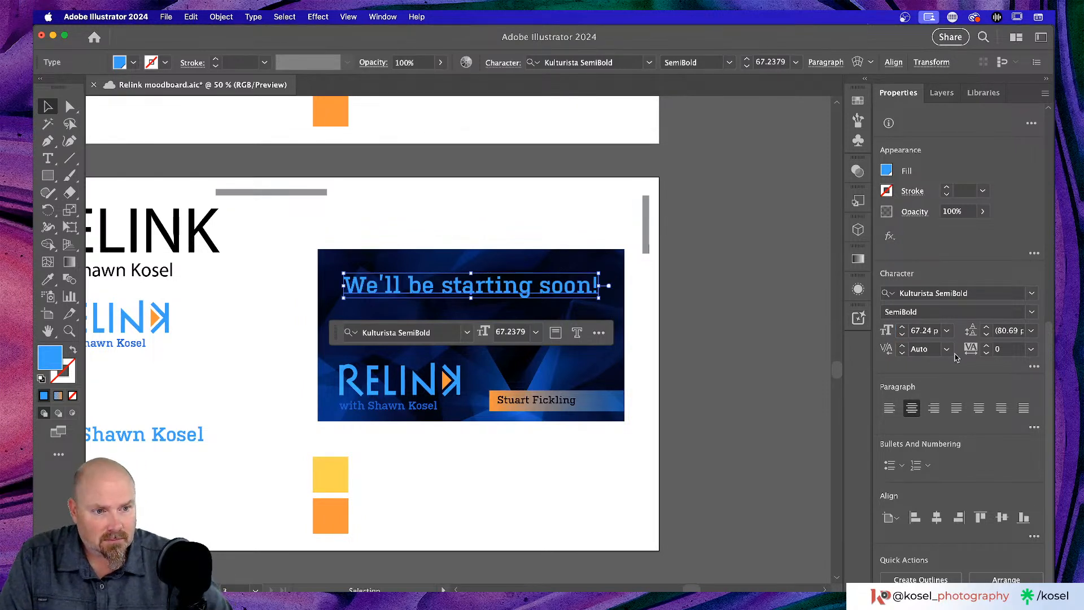
- Set the headline's font size to 80 pt, then settle on 65 pt
left_click(936, 335)
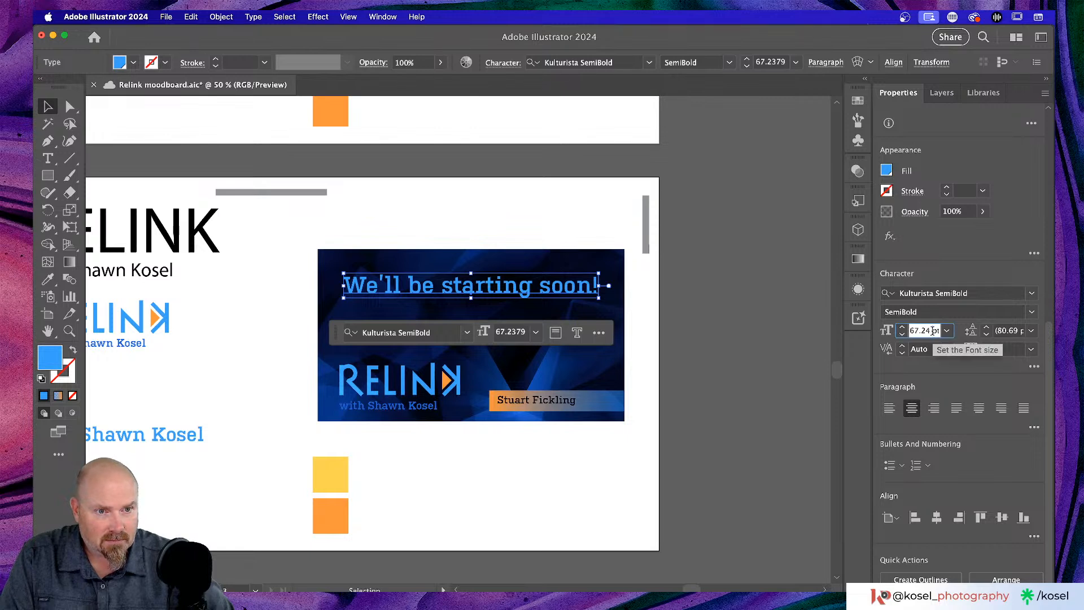
double_click(931, 331)
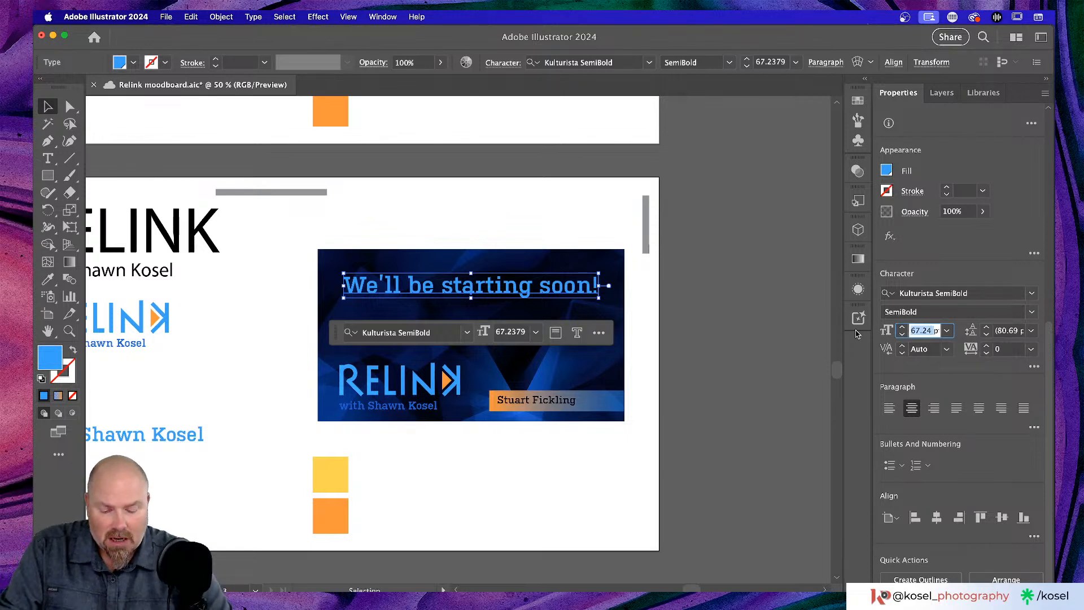
type("80")
key("Return")
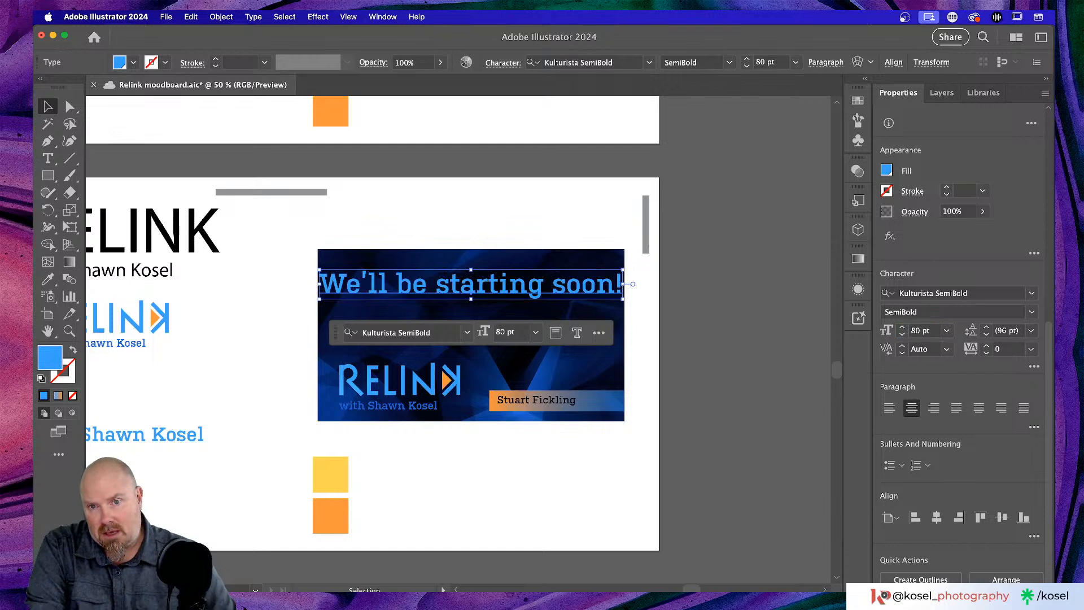
double_click(911, 331)
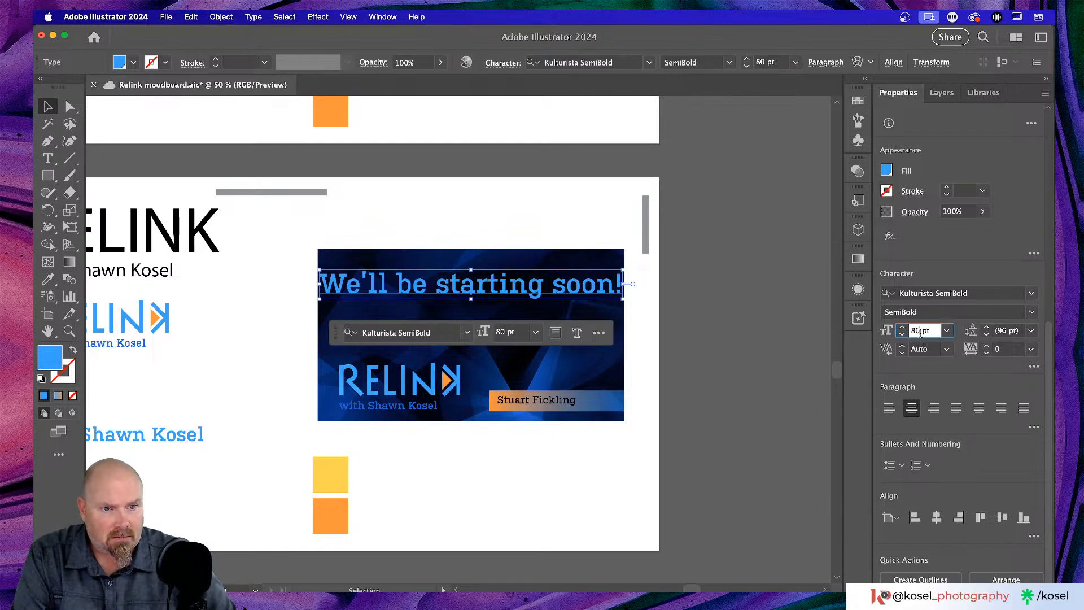
type("65")
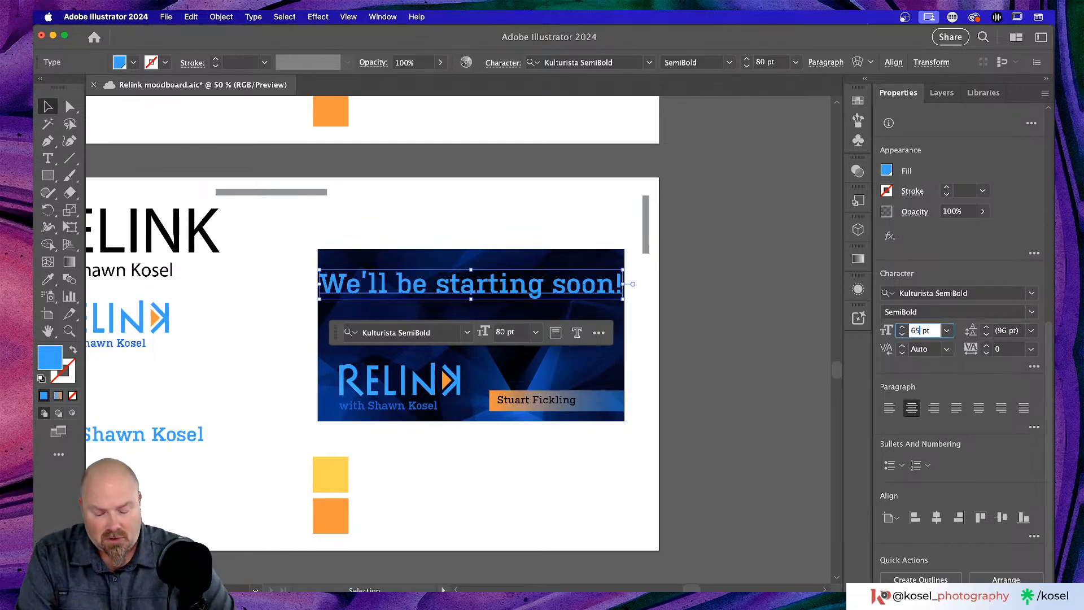
key("Return")
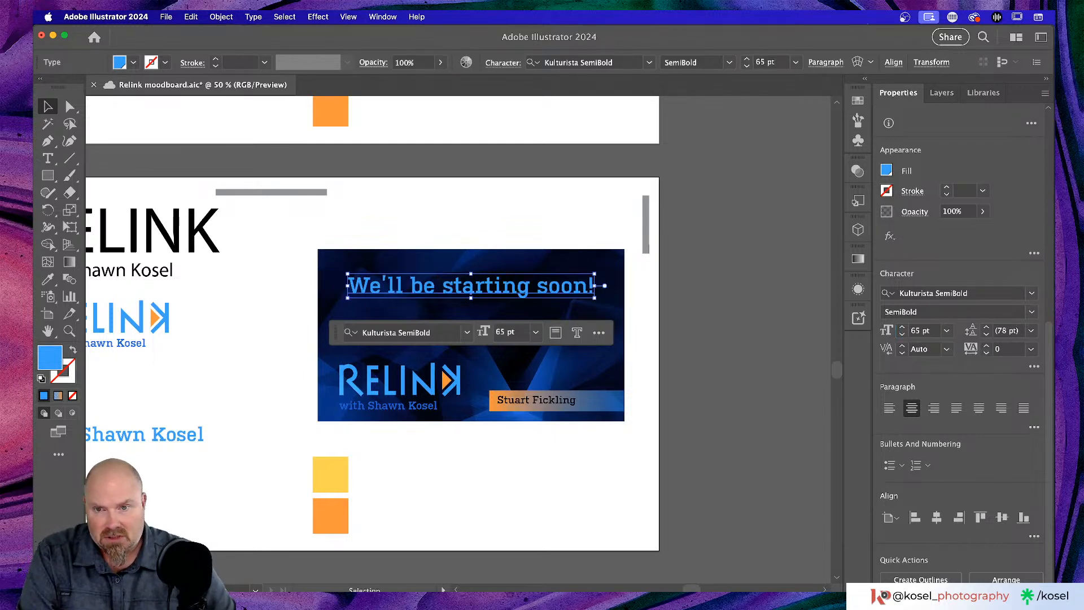
- Select the guest-name subtitle and zoom in on the RELINK logo
left_click(574, 204)
scroll(626, 442, "up", 2)
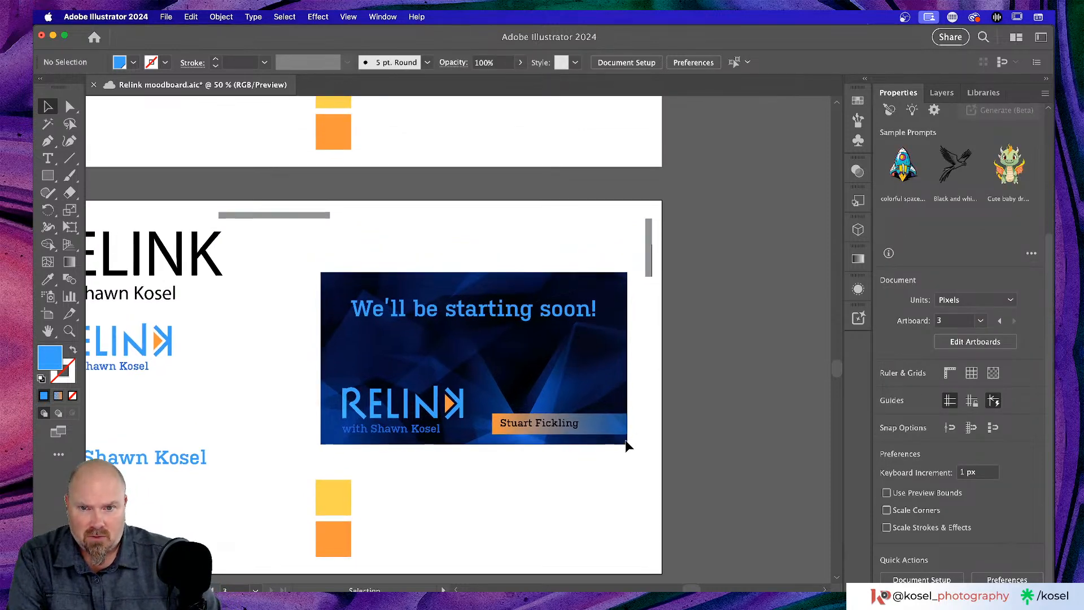
scroll(626, 444, "down", 2)
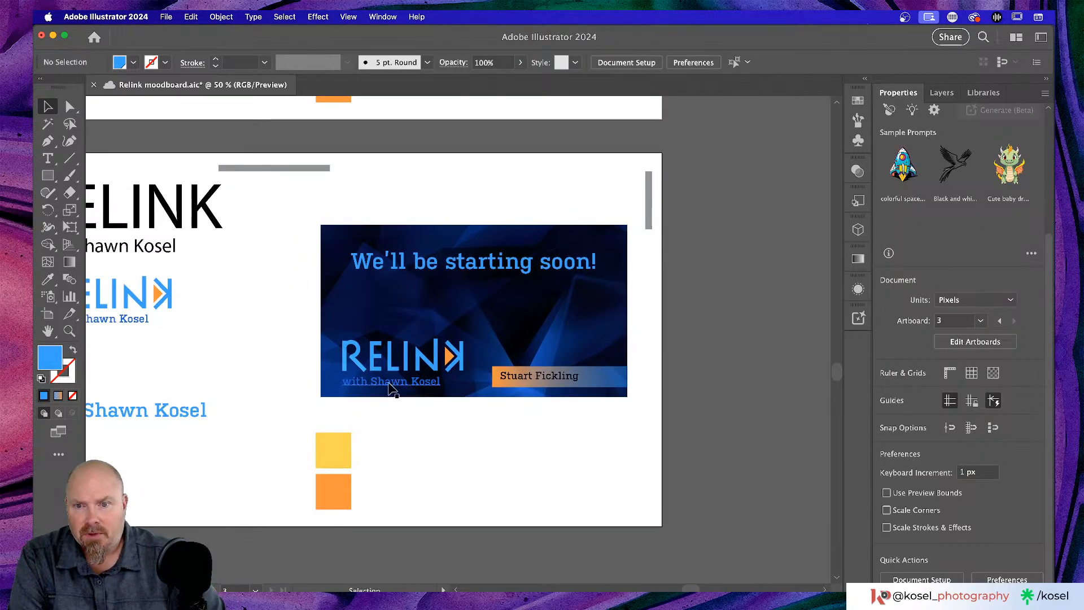
left_click(392, 389)
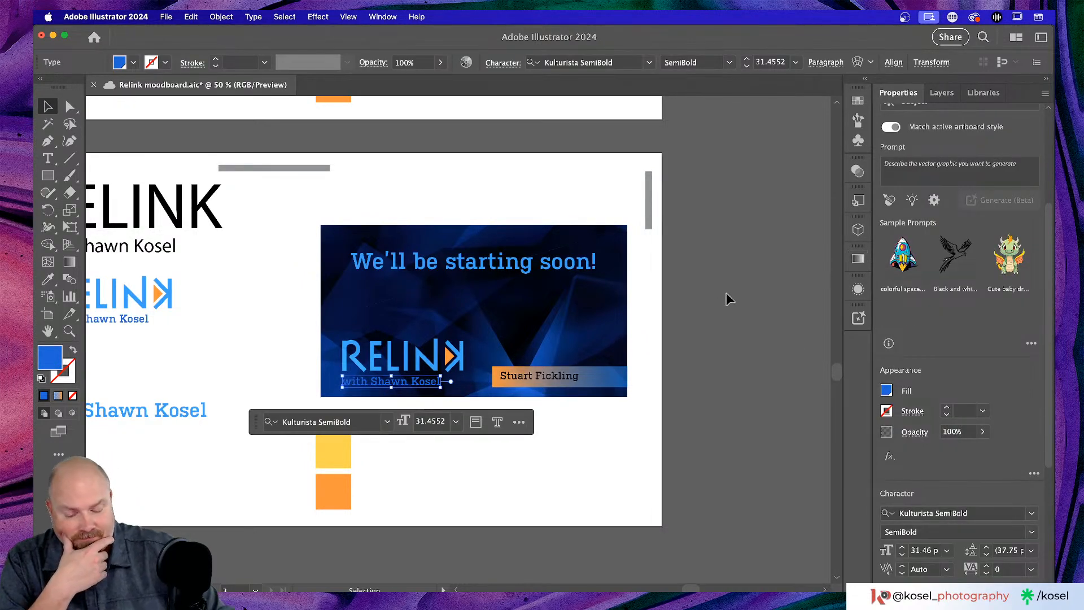
key("super+equal")
key("super+equal")
key("super+equal")
key("super+equal")
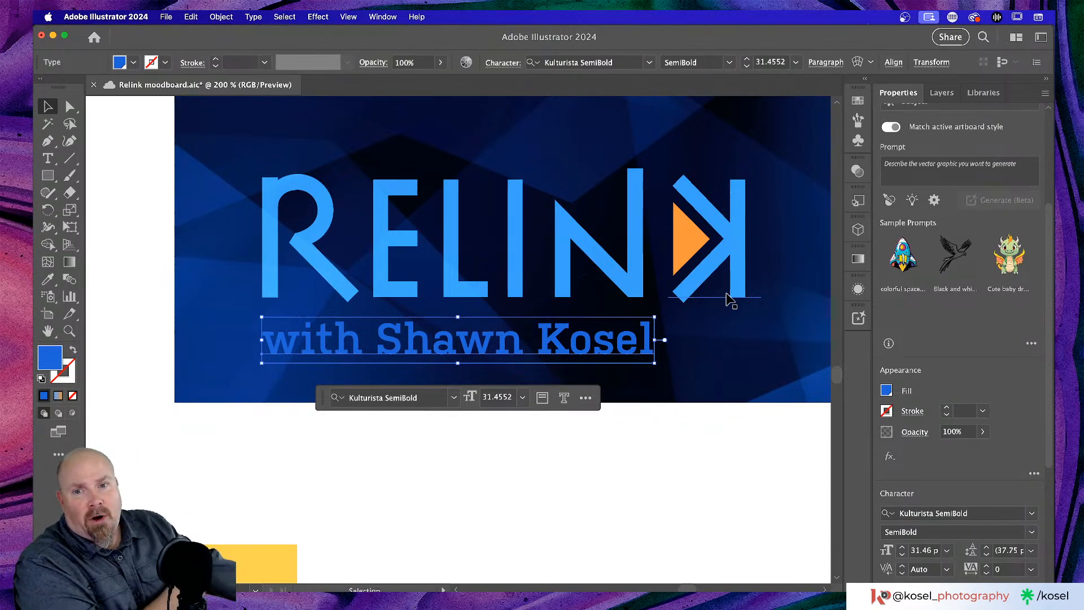
- Review the subtitle's appearance settings and save the document
left_click(859, 289)
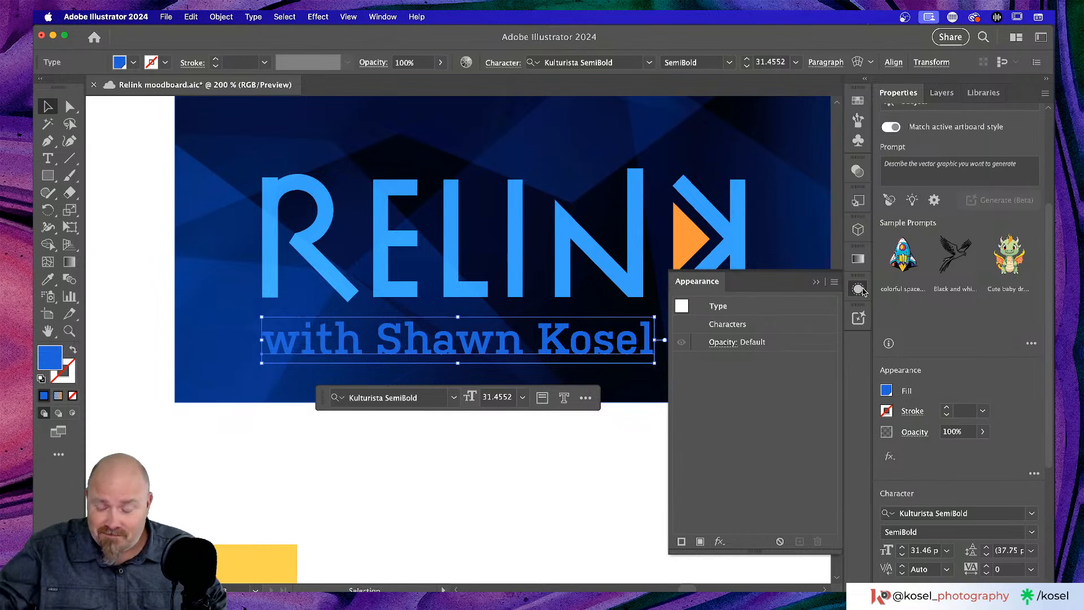
key("super+s")
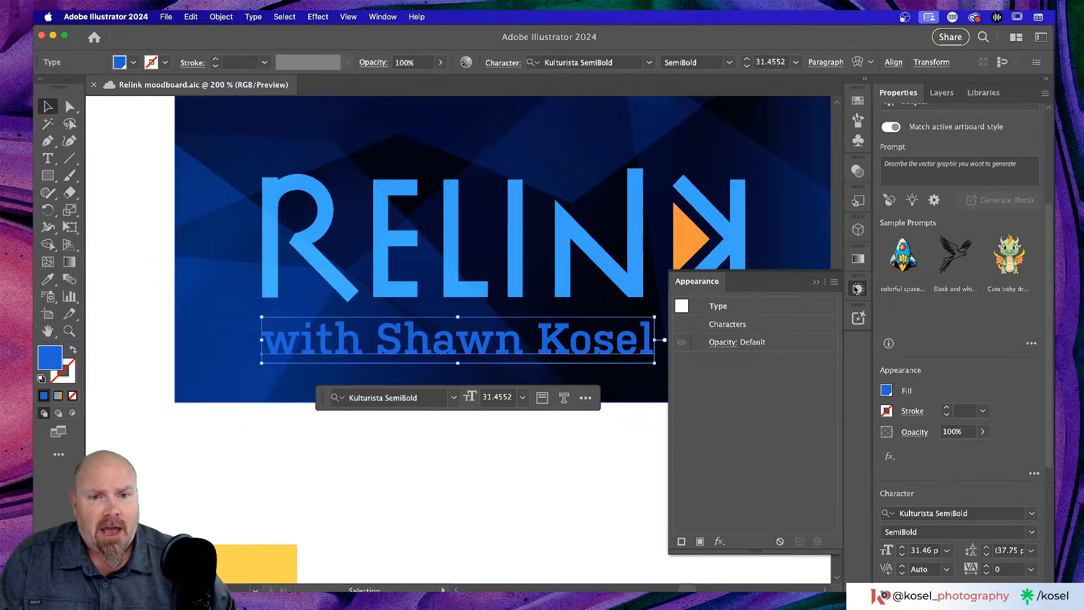
left_click(648, 474)
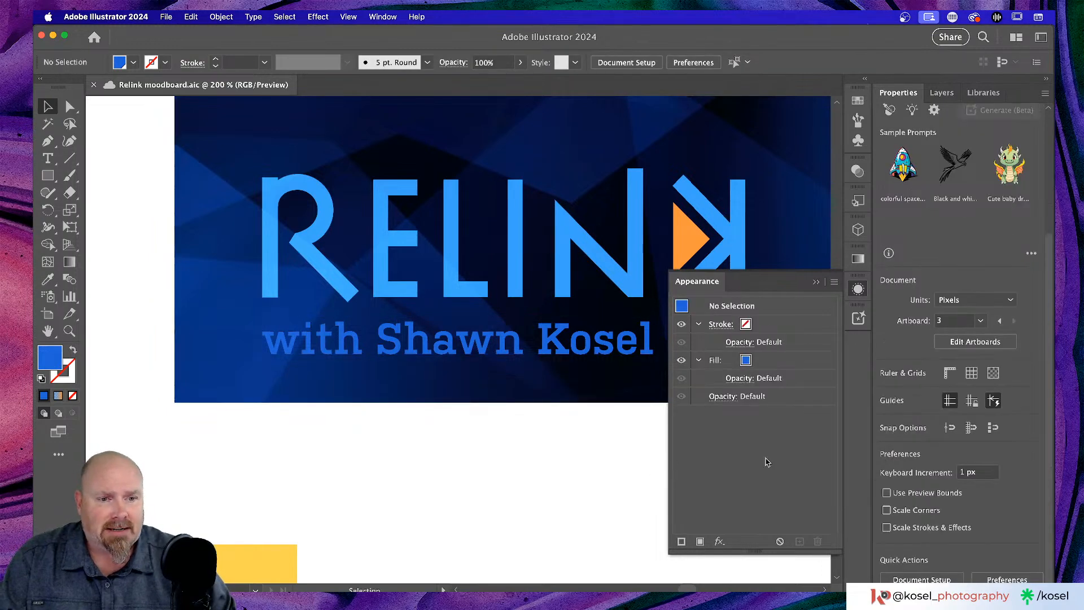
left_click(816, 281)
- Check the subtitle's fill choices, then scroll right to reveal the gradient name banner
left_click(566, 349)
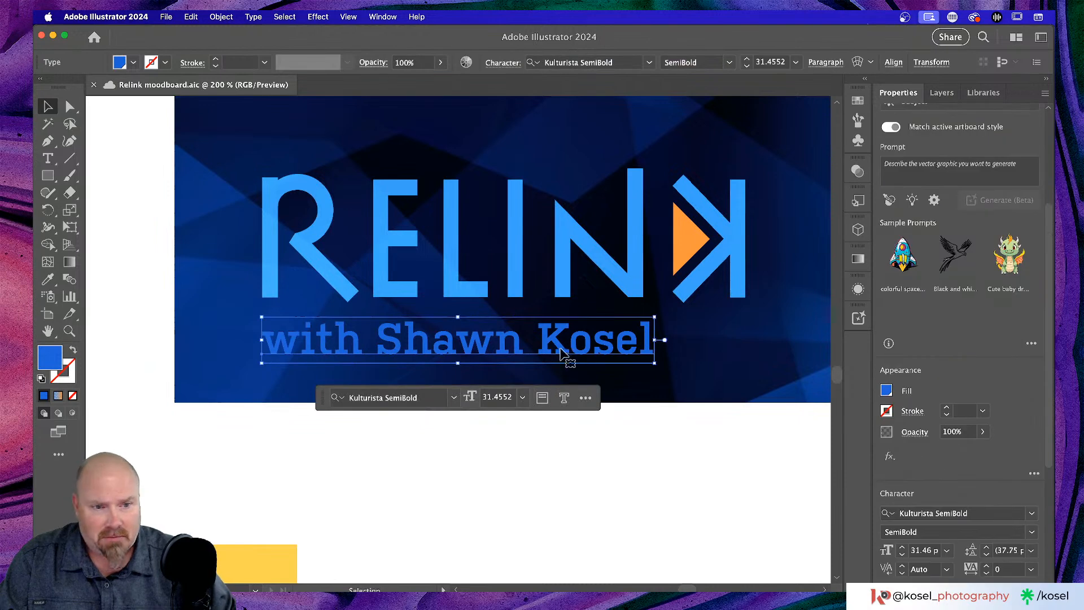
left_click(888, 391)
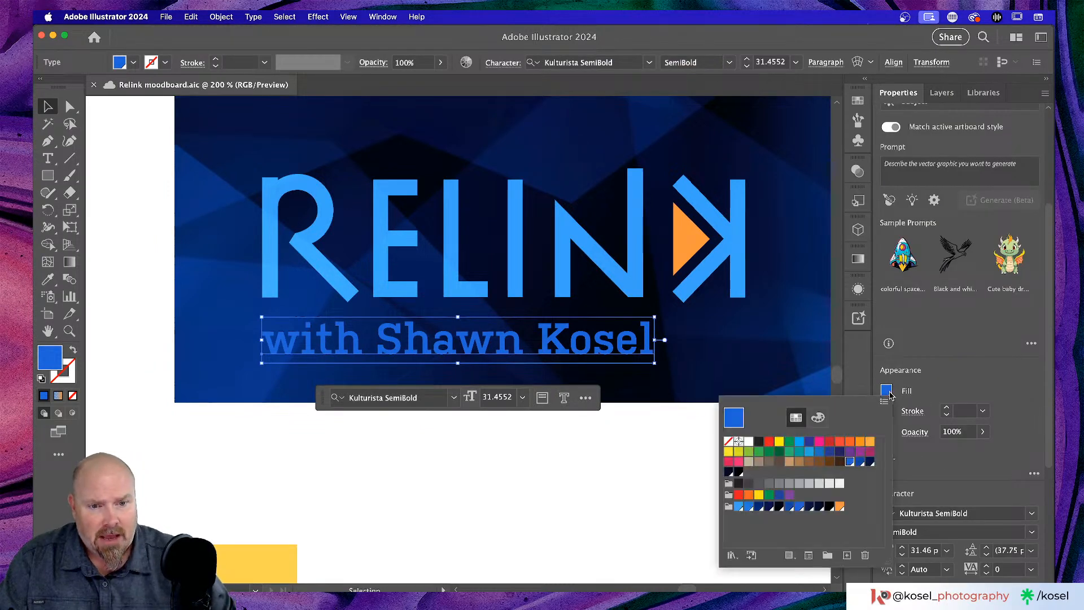
left_click(377, 464)
scroll(453, 471, "down", 1)
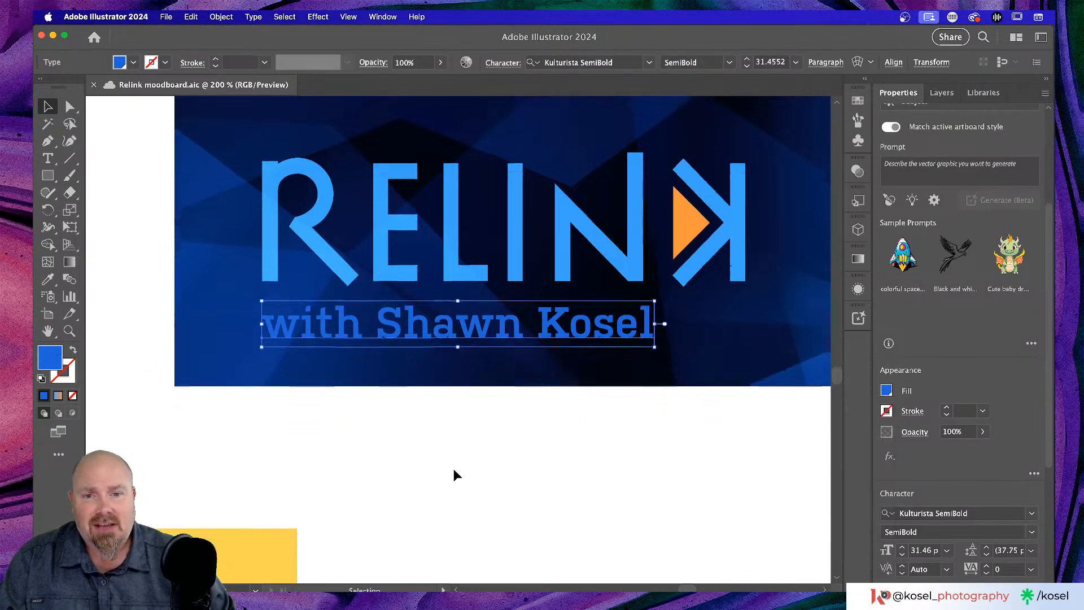
scroll(453, 469, "right", 3)
scroll(453, 469, "down", 2)
right_click(450, 465)
left_click(353, 477)
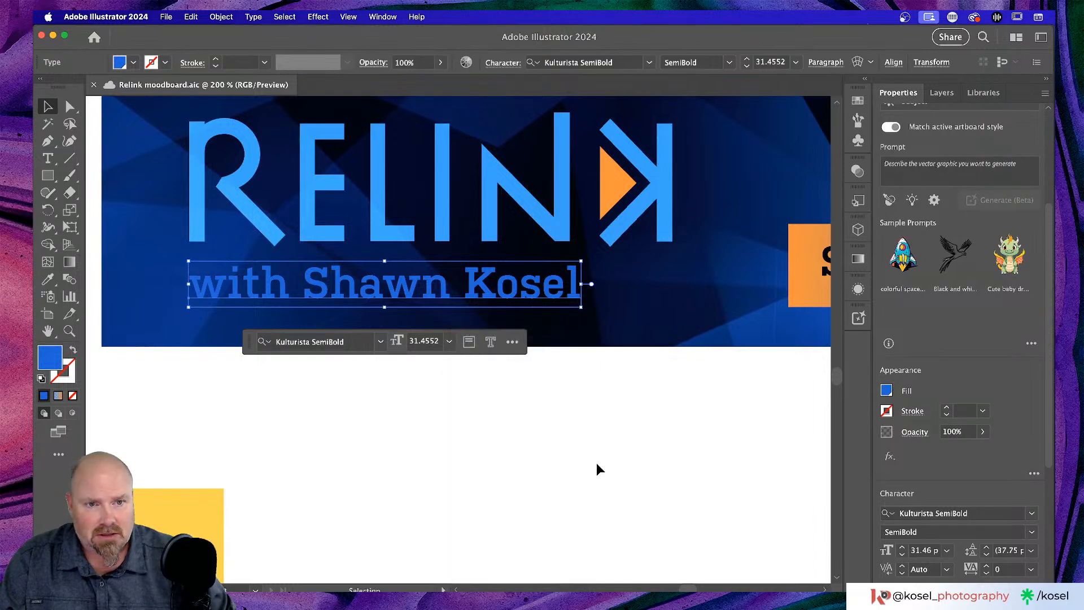
scroll(599, 469, "right", 12)
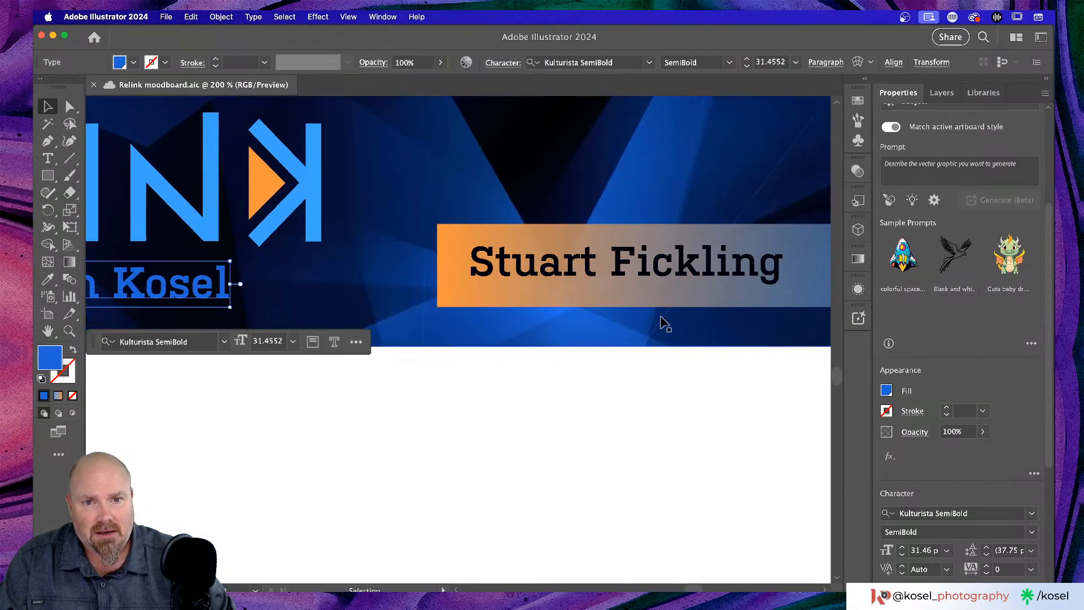
- Store the banner rectangle's orange gradient in Swatches under the name 'Orange'
left_click(671, 304)
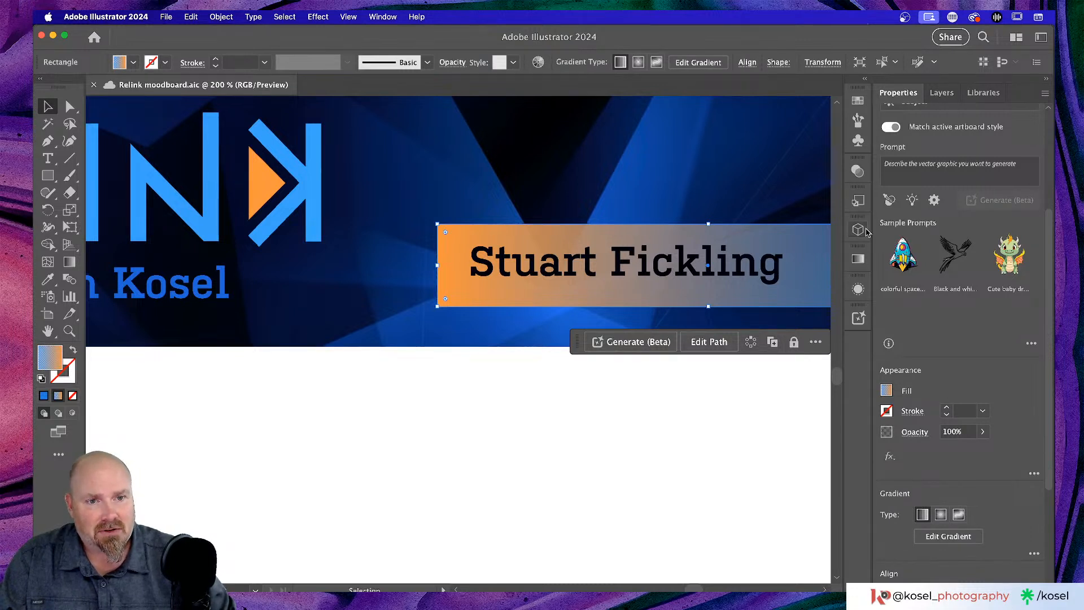
left_click(859, 102)
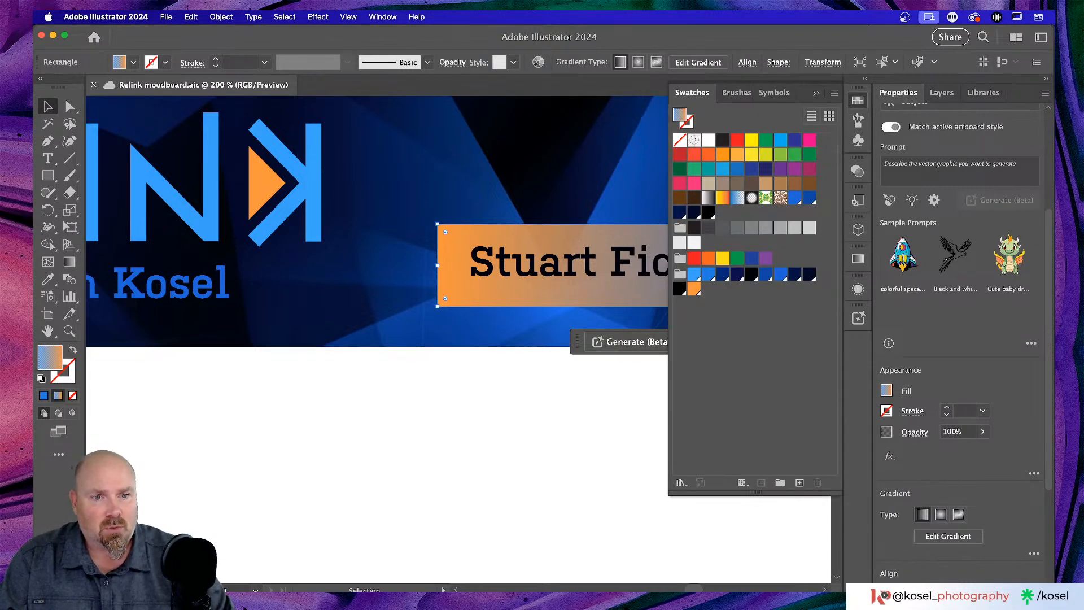
left_click(800, 483)
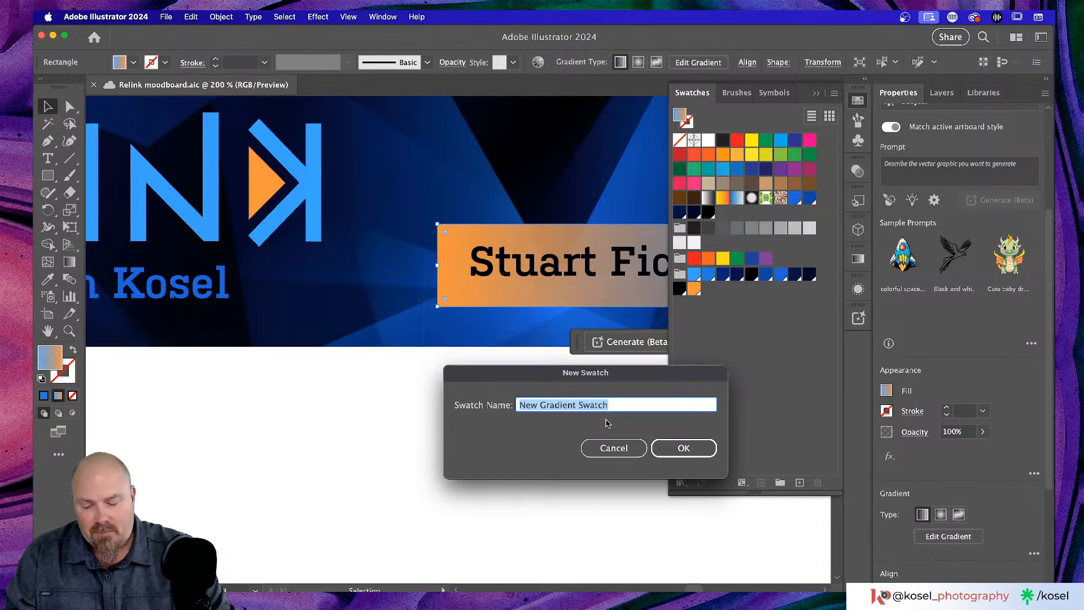
type("Orange")
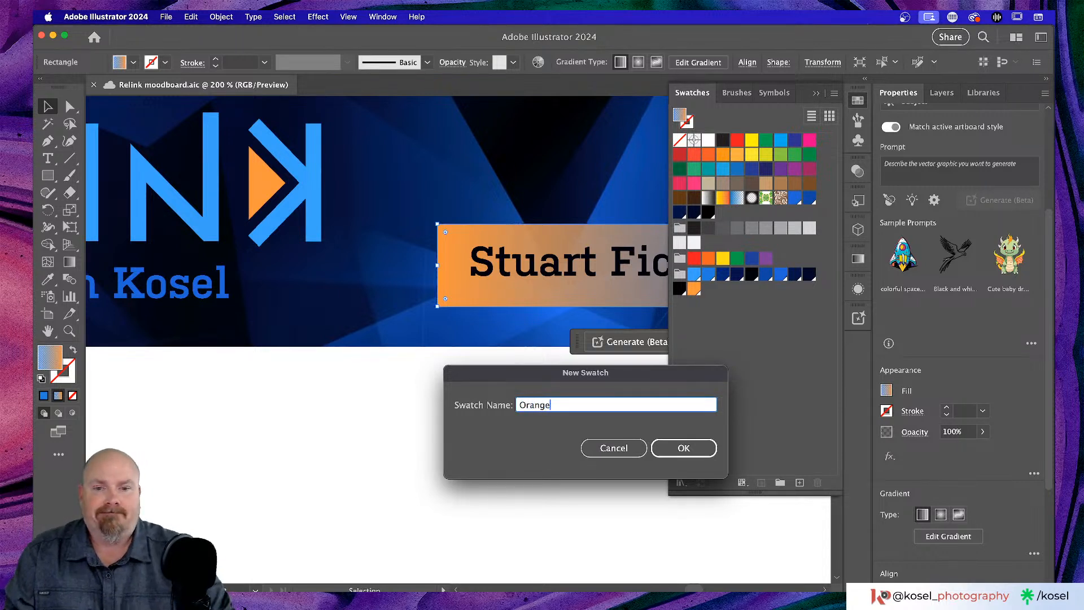
left_click(662, 448)
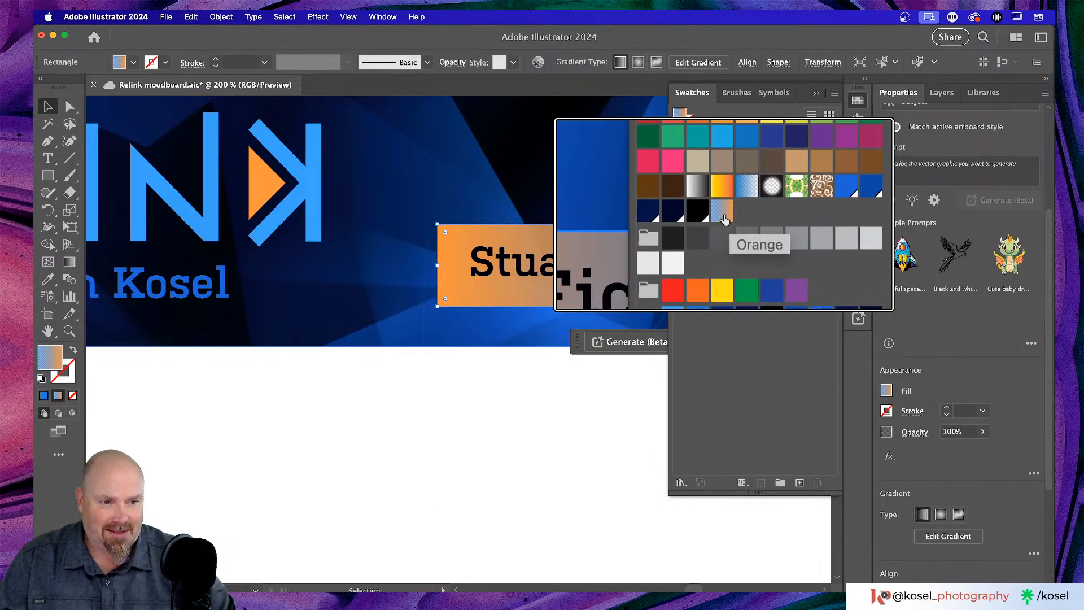
- Deselect the banner rectangle and select the RELINK title group
left_click(396, 446)
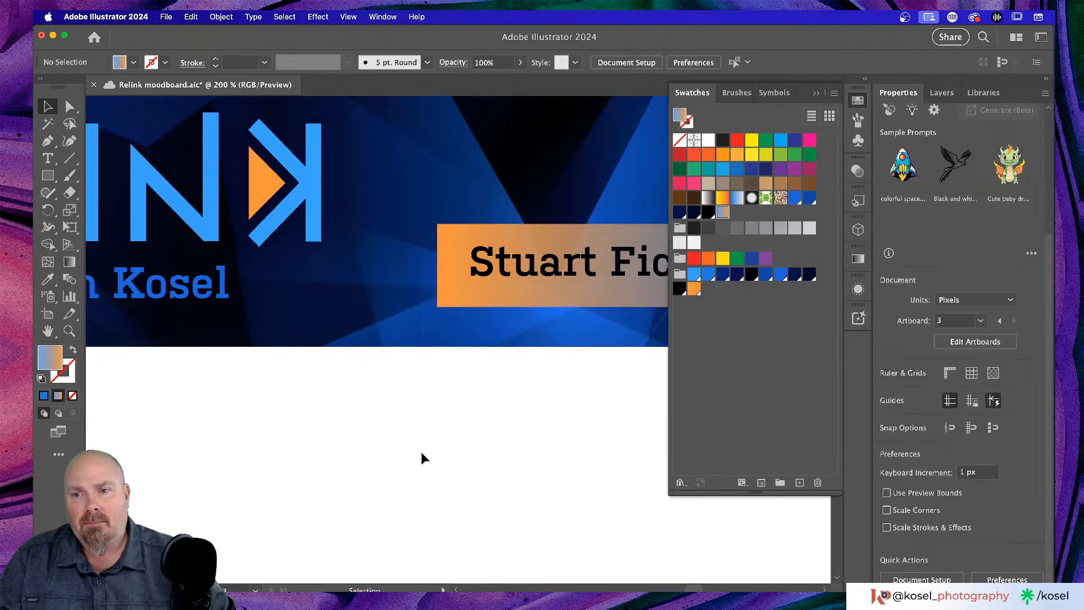
scroll(424, 449, "left", 10)
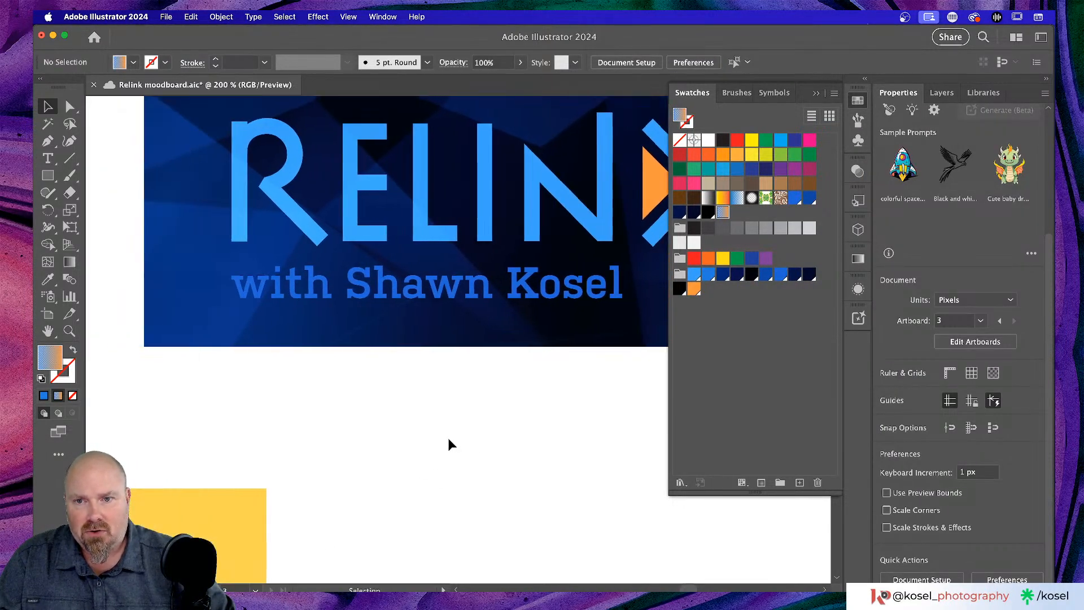
left_click(495, 285)
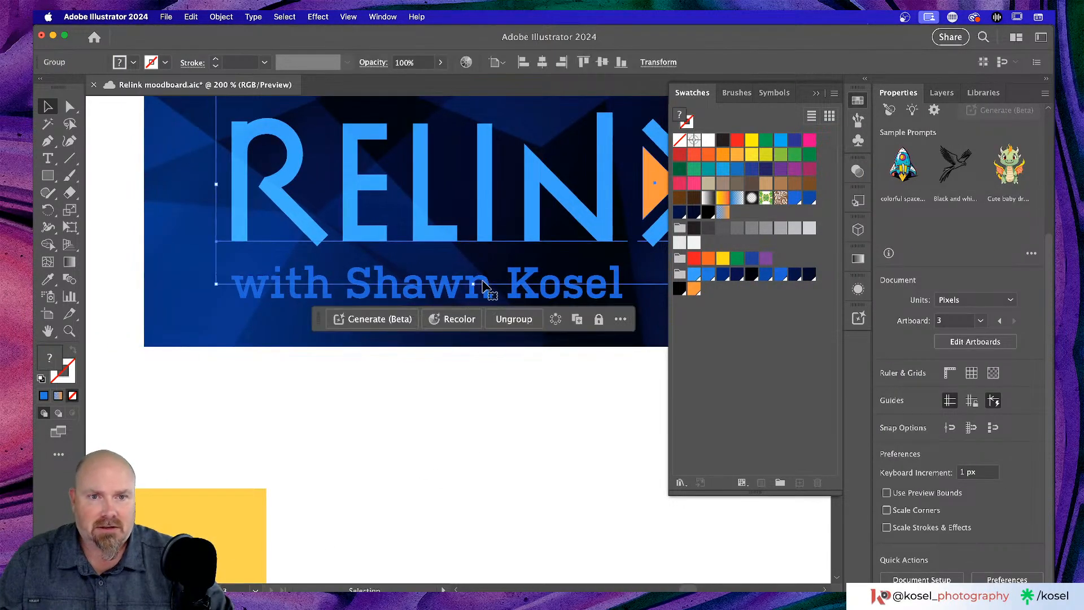
- Apply the Orange swatch to the subtitle, undo it back to solid blue, and open Appearance
left_click(249, 337)
left_click(279, 299)
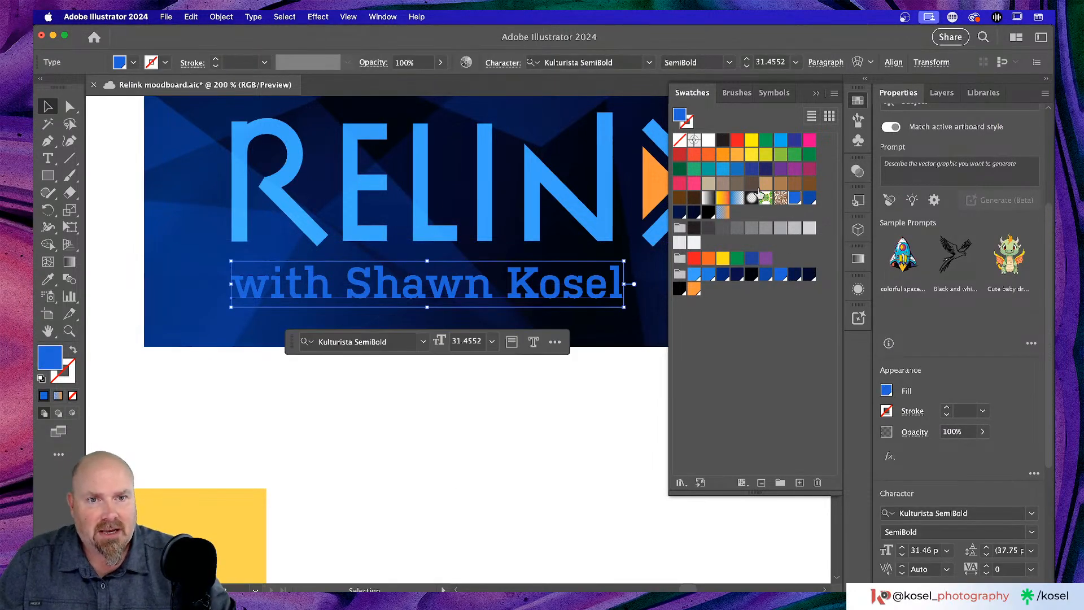
left_click(722, 215)
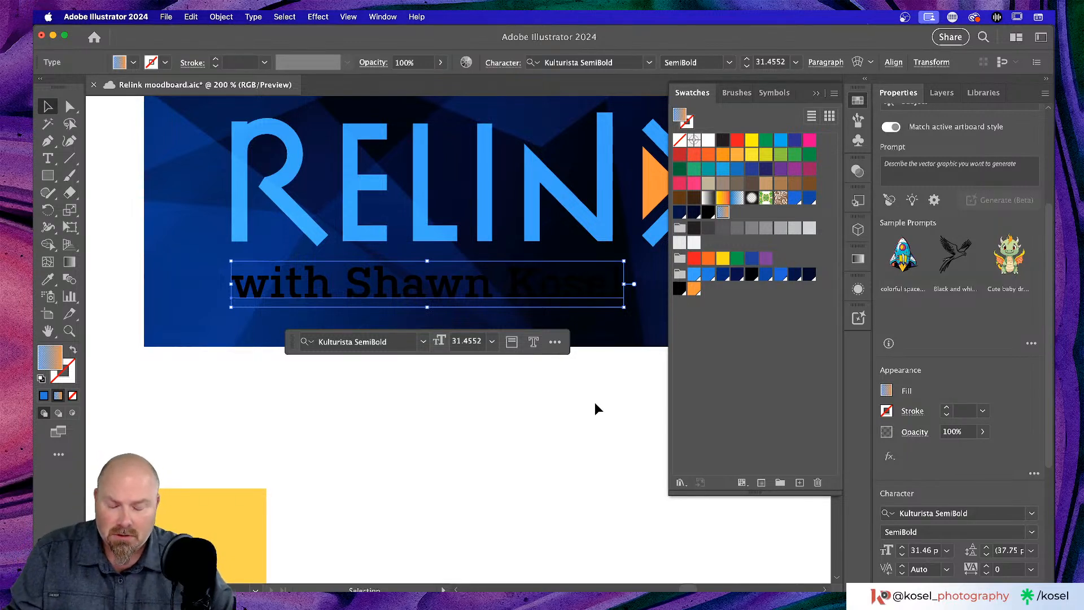
key("super+z")
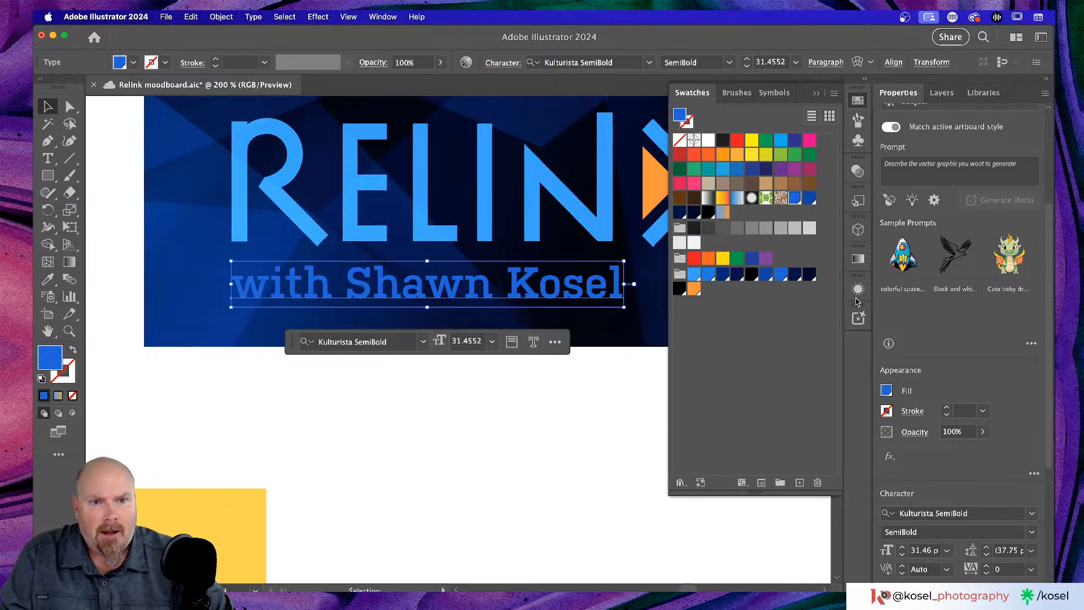
left_click(858, 289)
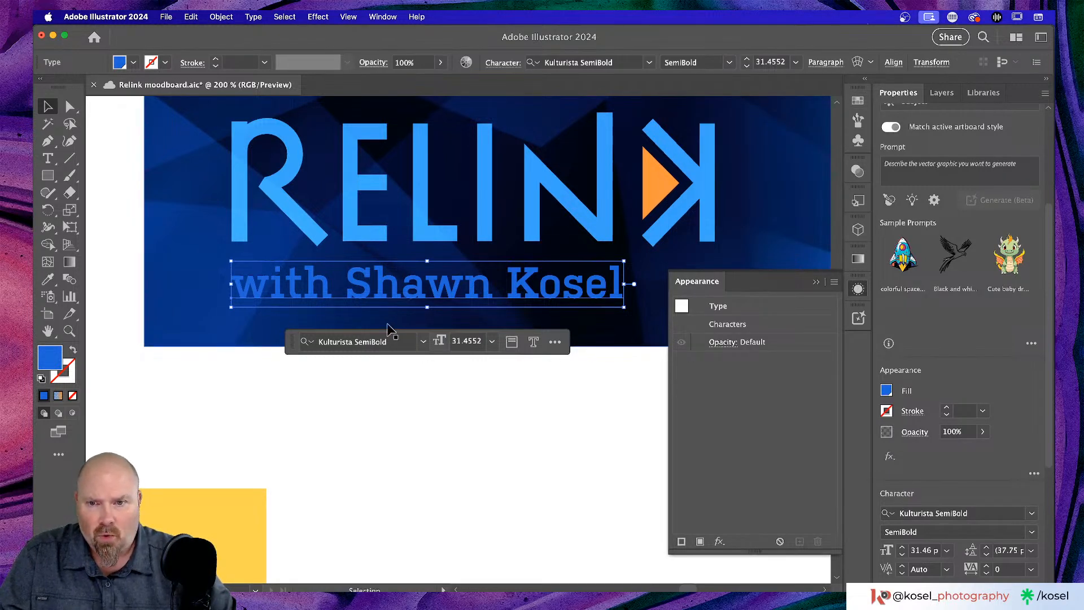
- Enter the subtitle's Characters in Appearance, then deselect and reselect the subtitle text object
double_click(732, 325)
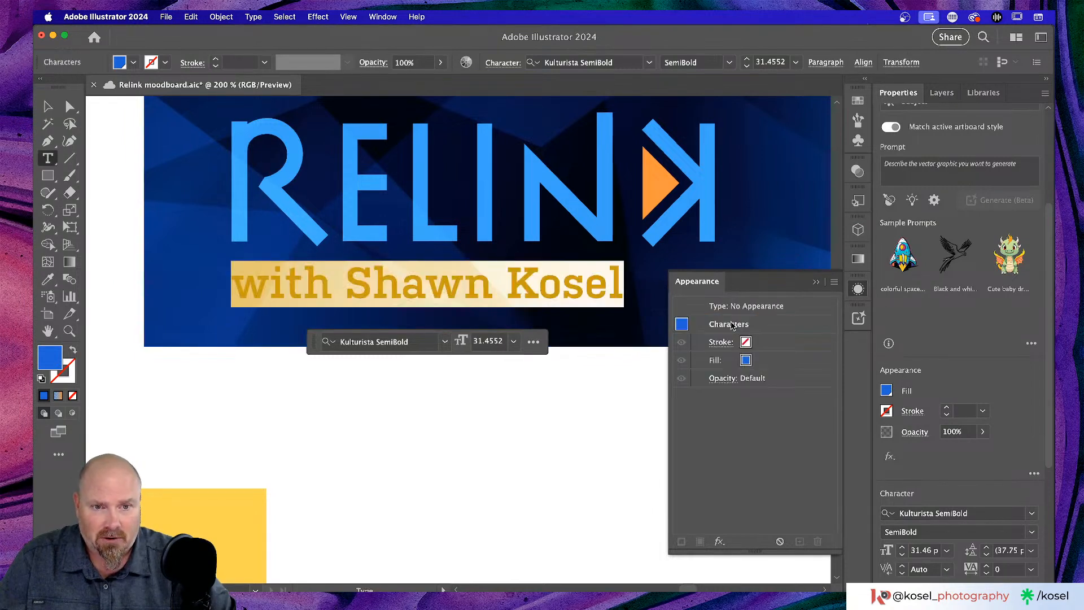
left_click(858, 100)
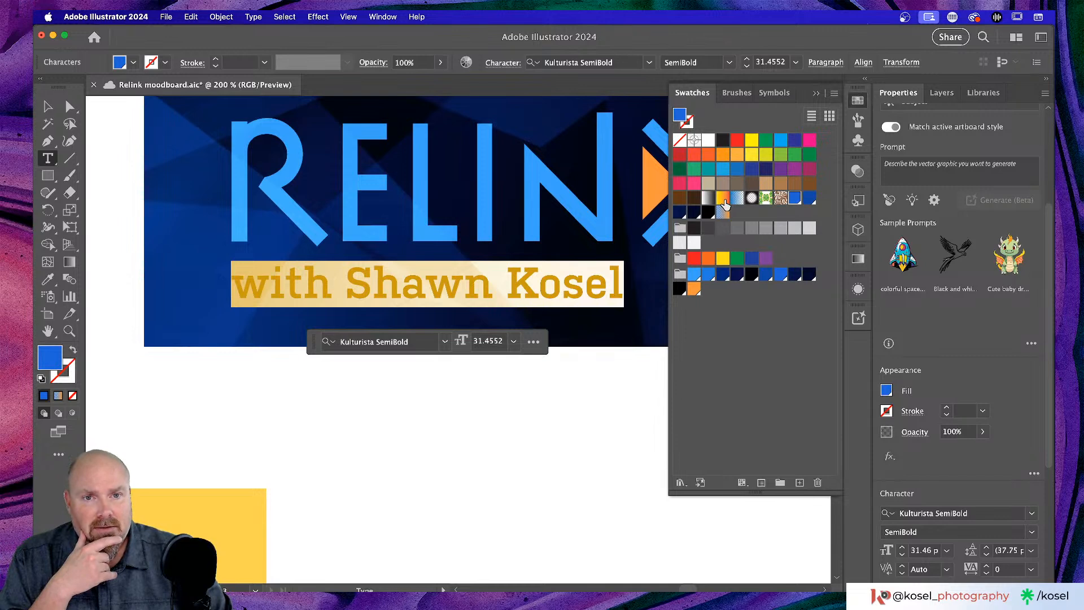
left_click(622, 461)
left_click(858, 290)
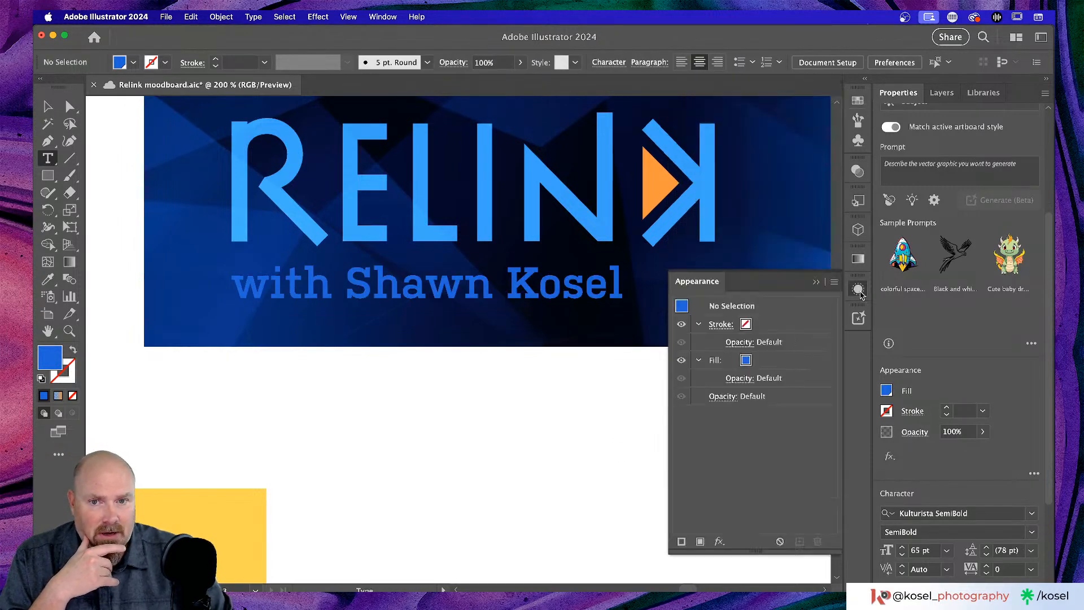
key("v")
left_click(532, 294)
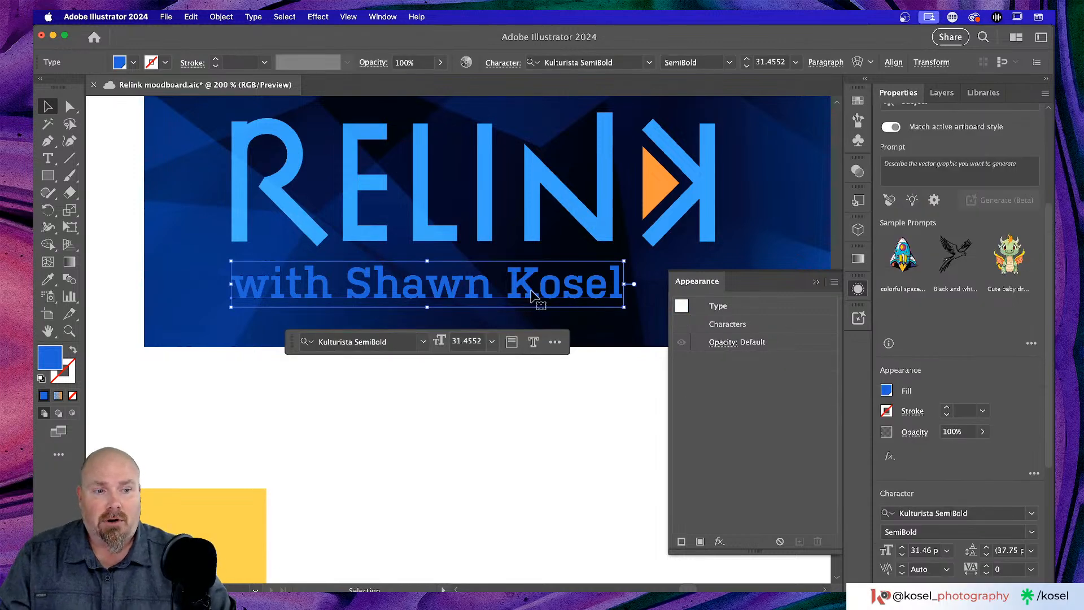
- Open the Characters fill swatch list and close it unchanged, then close Appearance
double_click(740, 327)
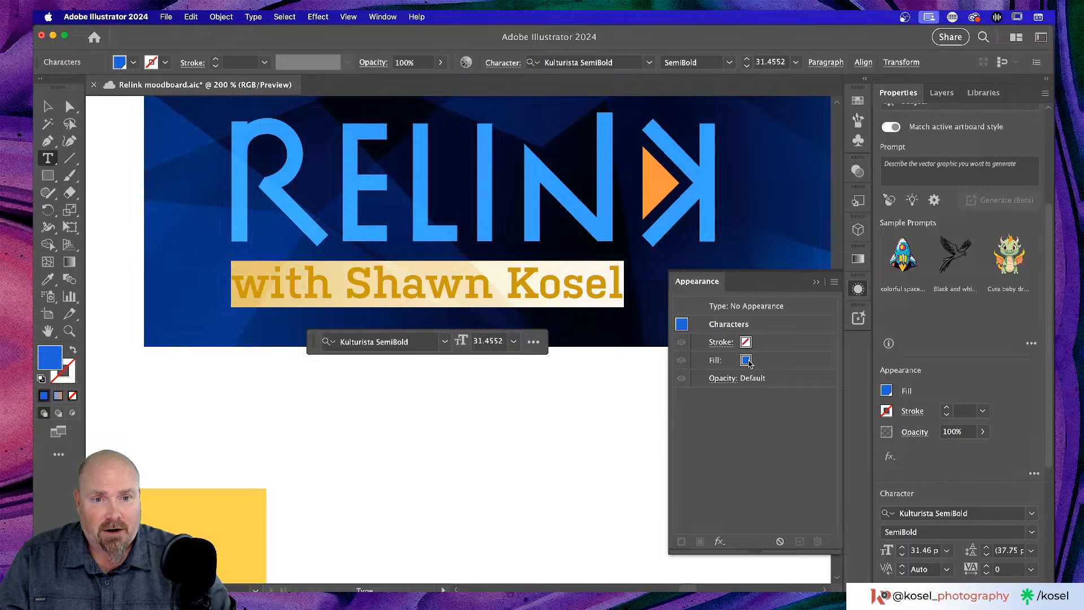
left_click(749, 362)
left_click(744, 362)
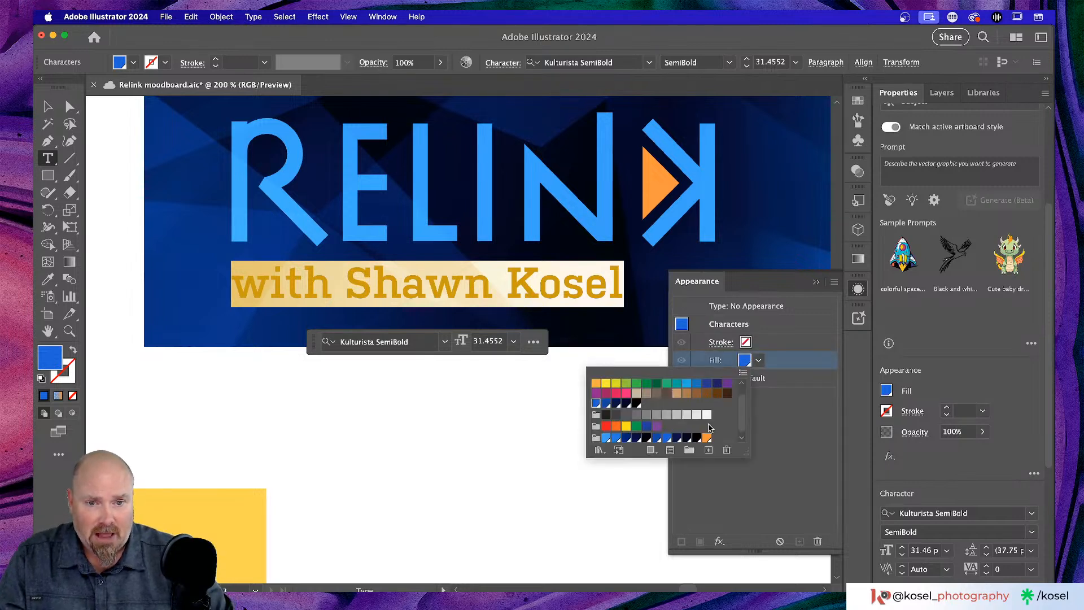
scroll(667, 410, "down", 1)
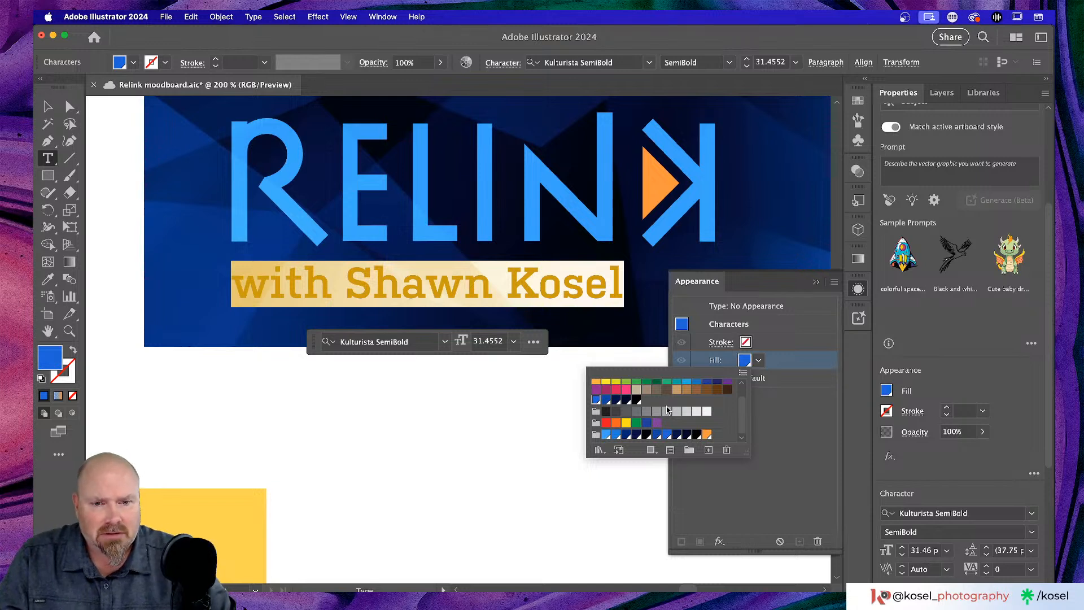
left_click(729, 430)
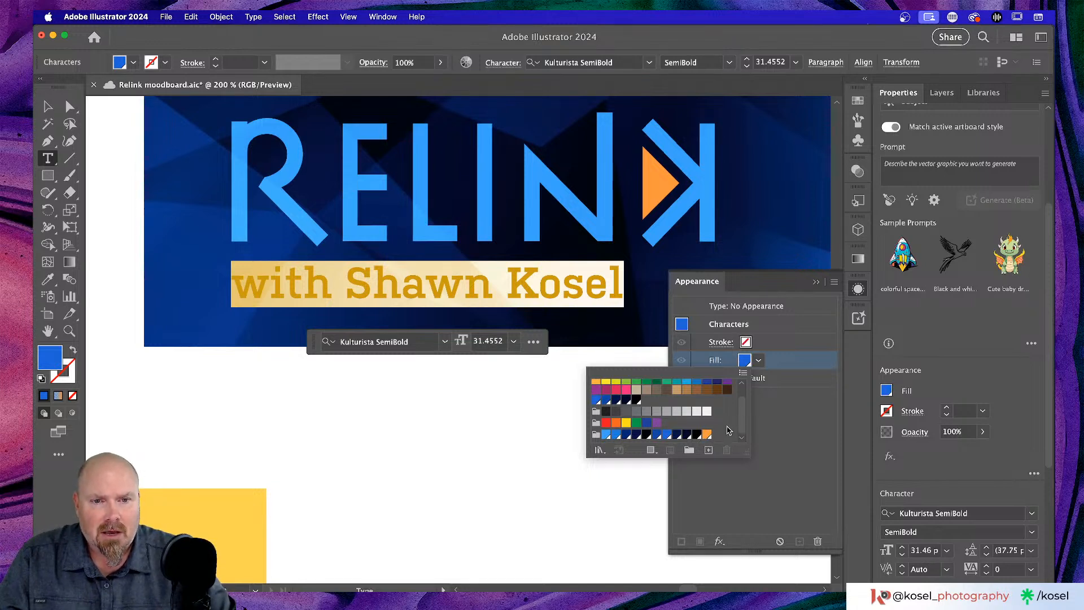
left_click(776, 428)
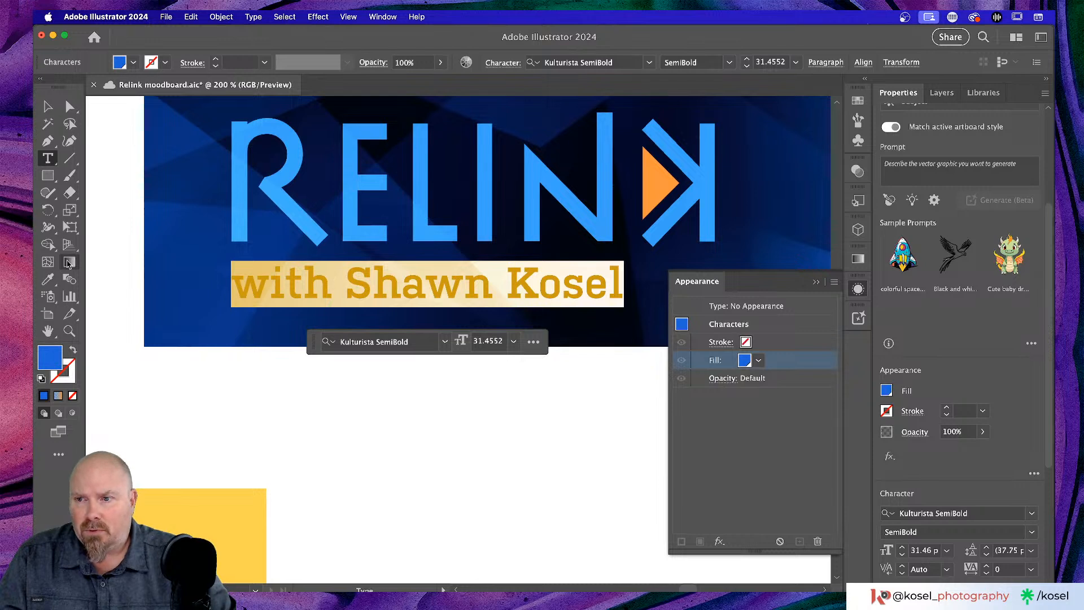
left_click(67, 264)
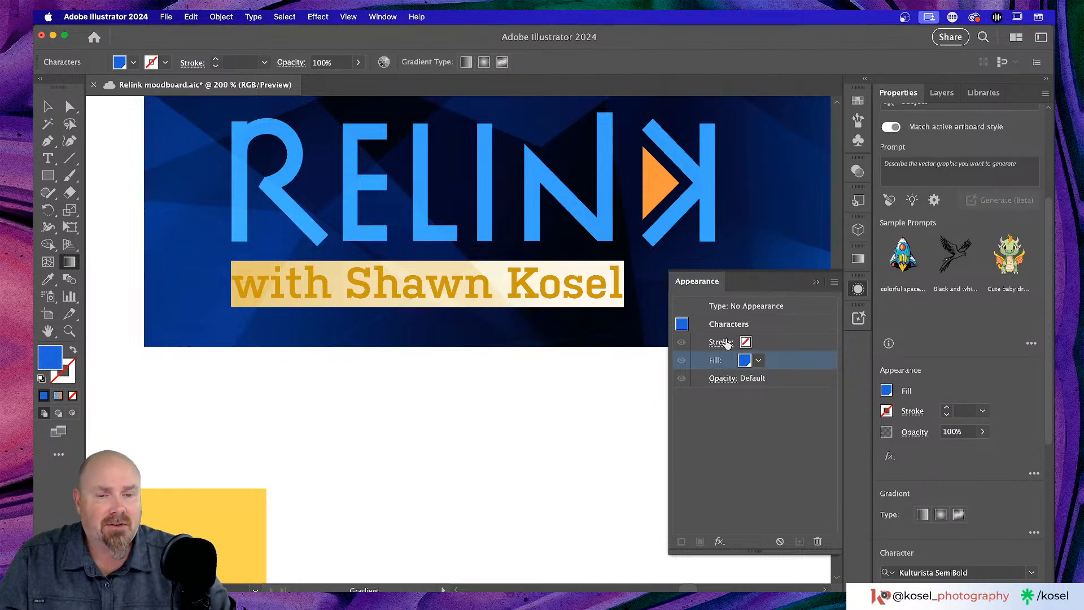
left_click(815, 283)
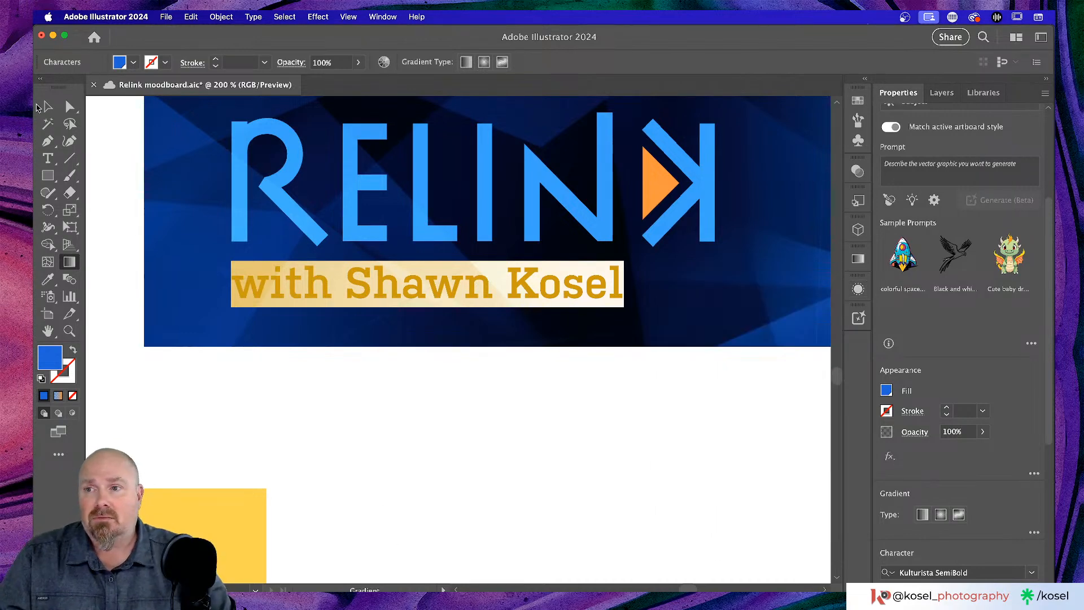
left_click(46, 107)
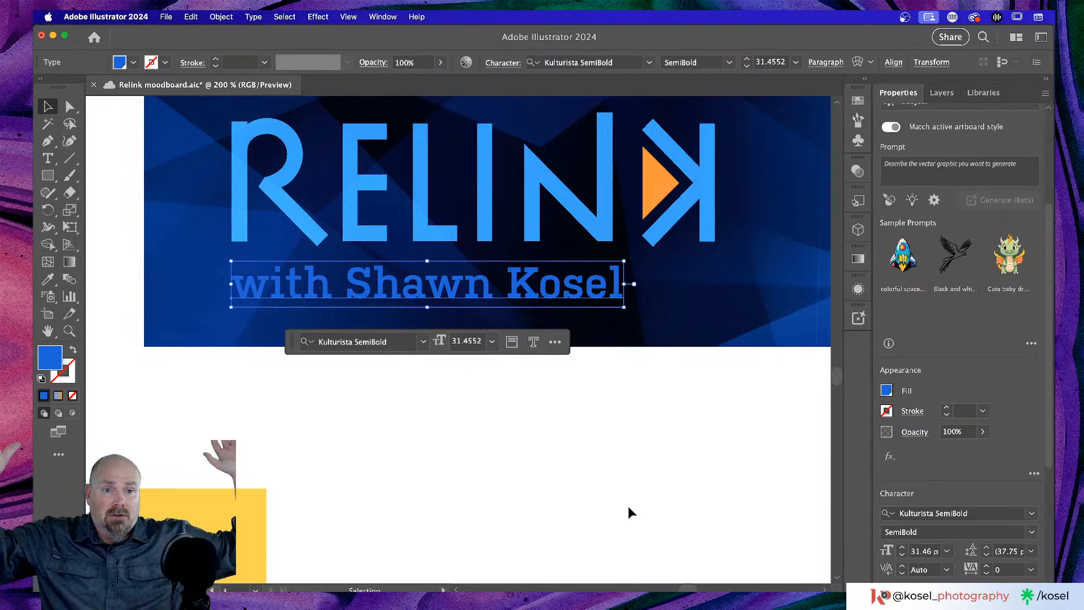
- Try a default black fill and a gradient on the subtitle, reverting it to solid blue
left_click(858, 288)
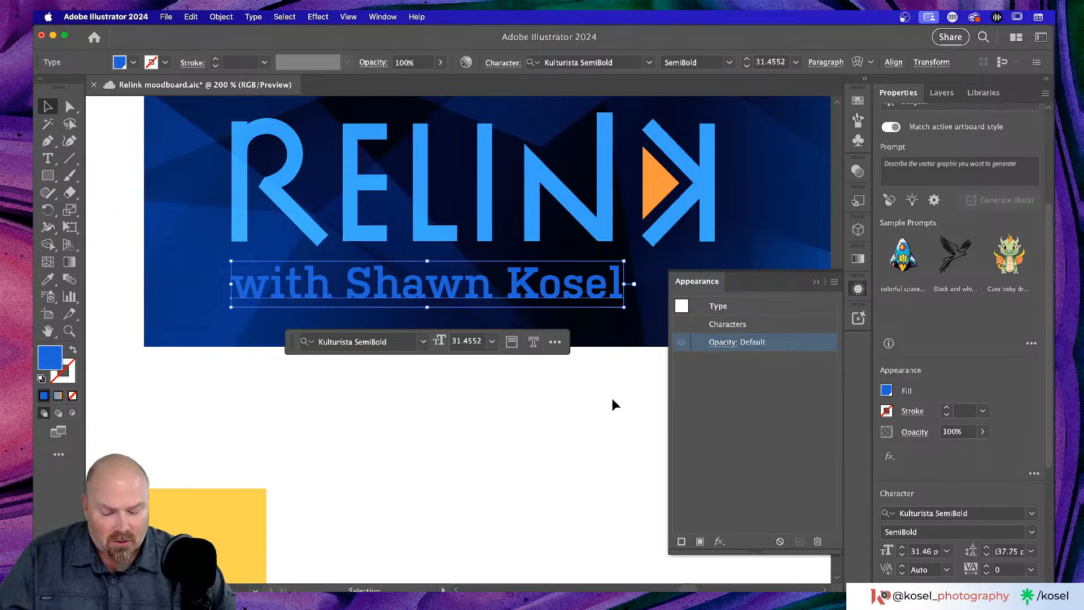
key("d")
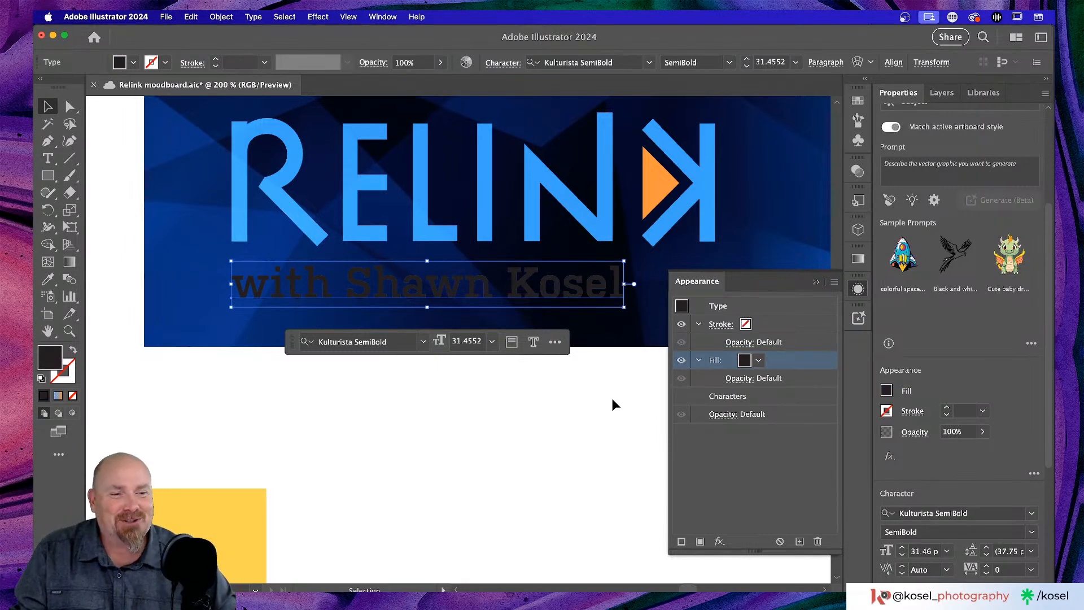
key("a")
key("super+a")
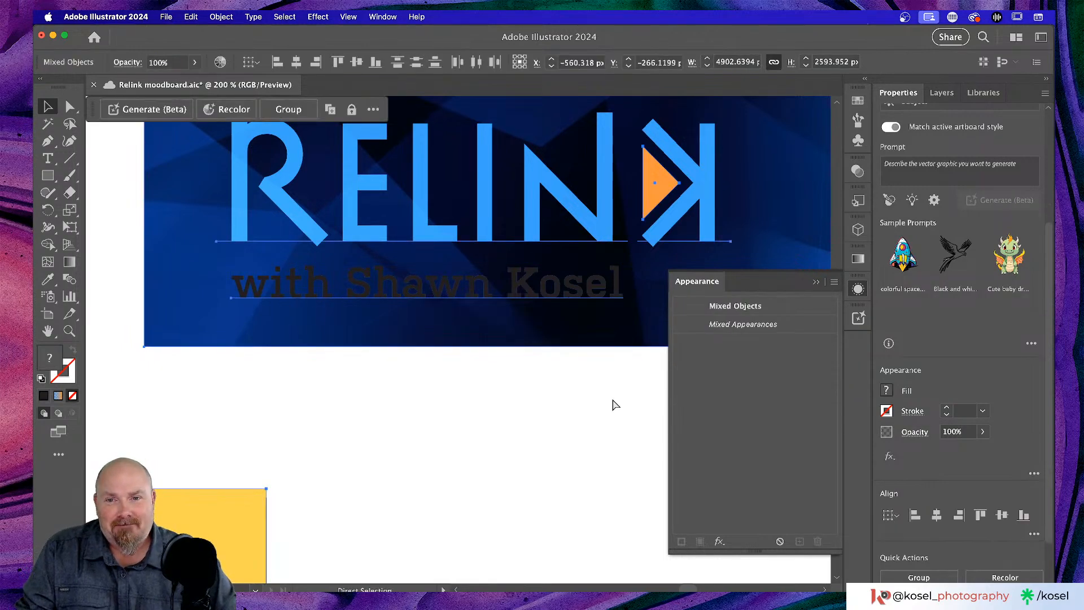
key("v")
key("super+z")
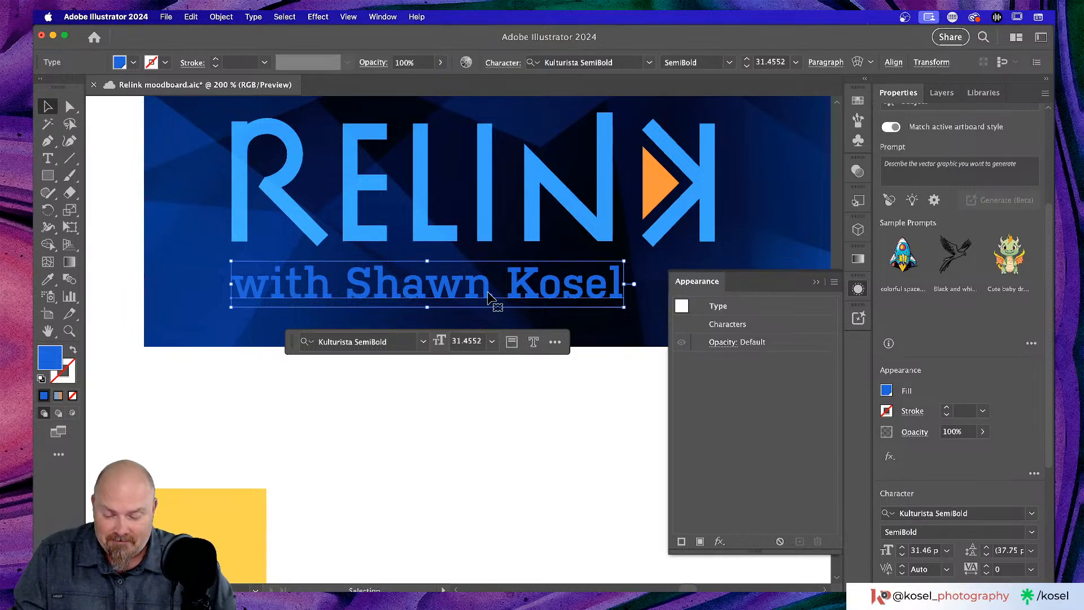
key("a")
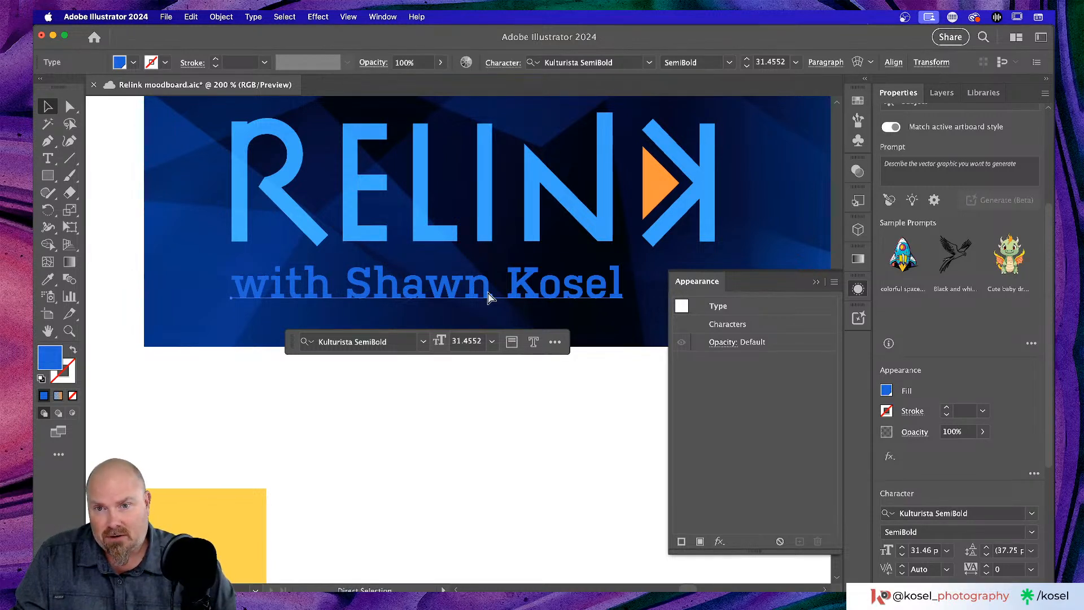
key("v")
key("period")
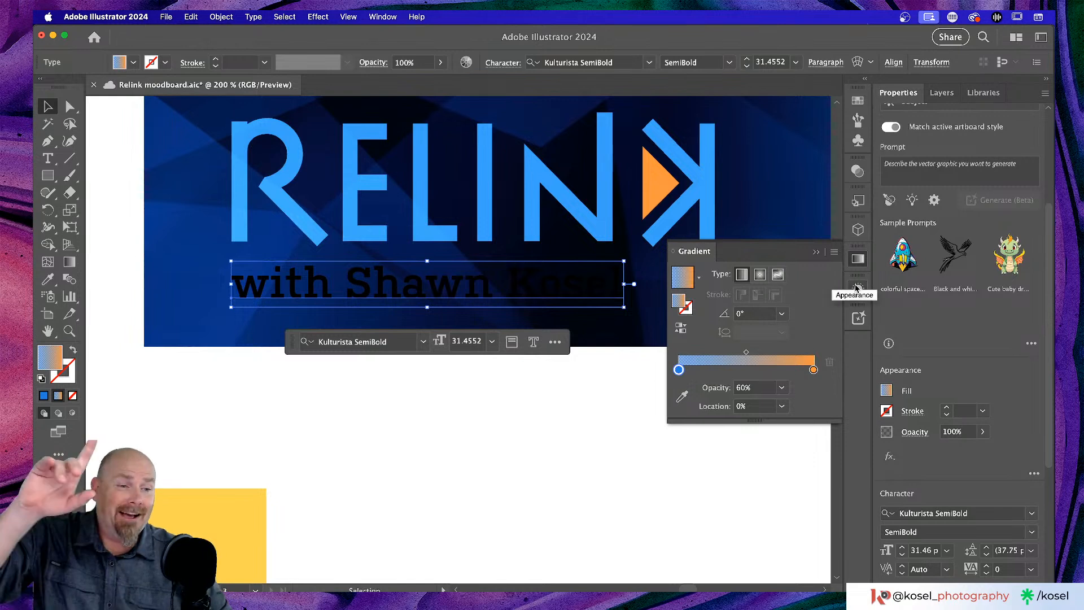
key("comma")
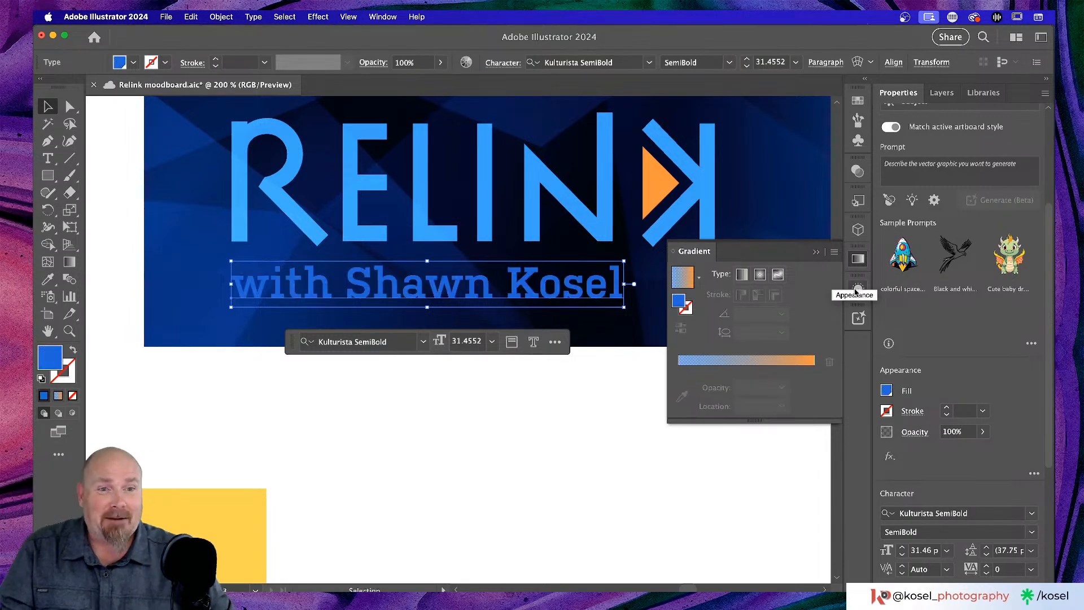
- Reselect the subtitle, set its fill to None, then apply a default solid black fill
left_click(857, 290)
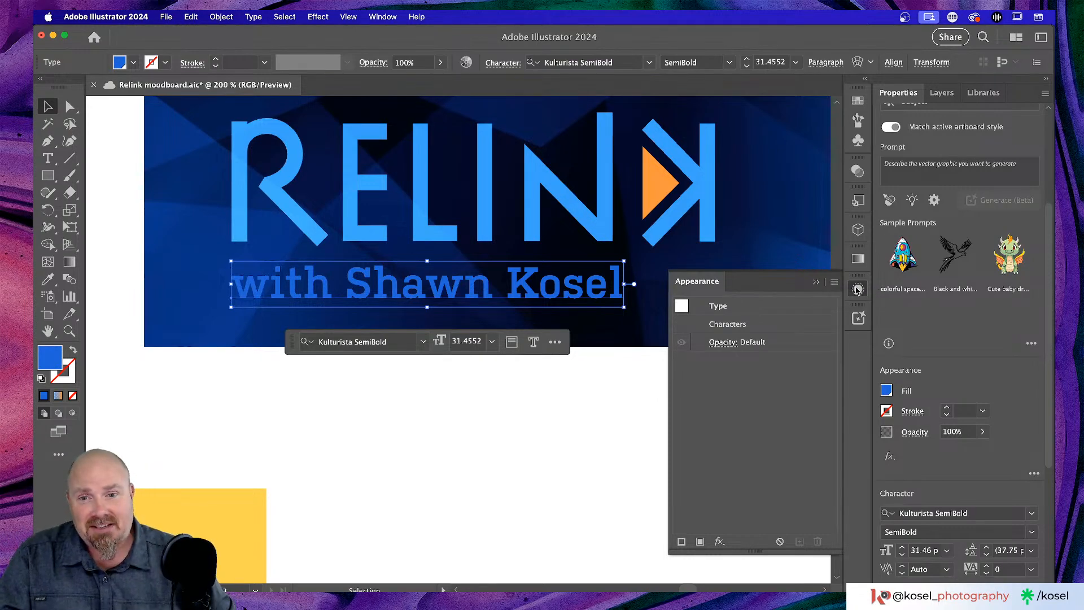
left_click(500, 401)
left_click(527, 275)
left_click(457, 367)
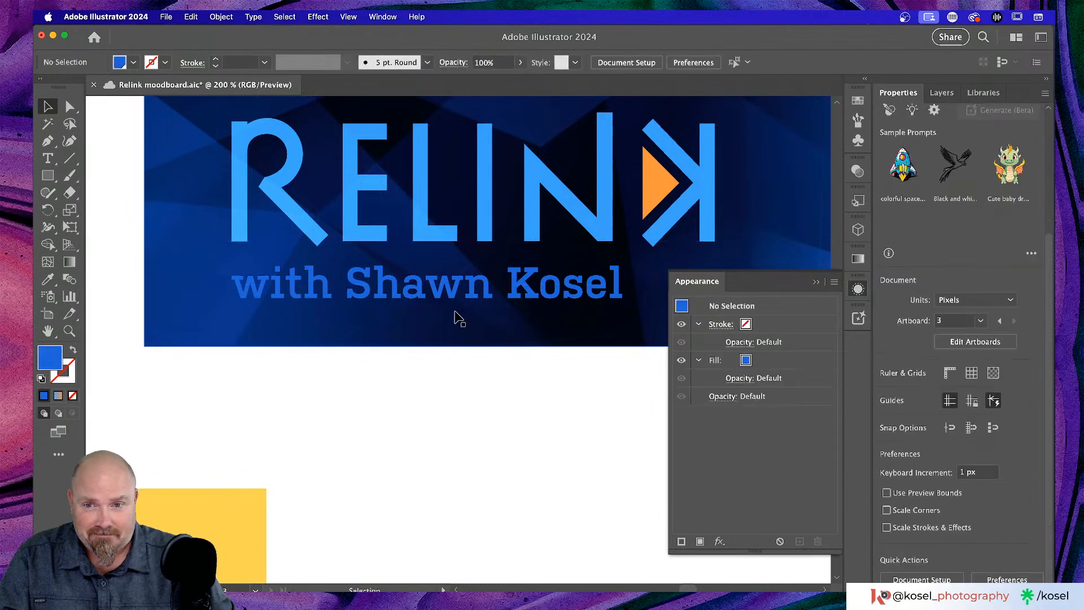
left_click(466, 295)
key("slash")
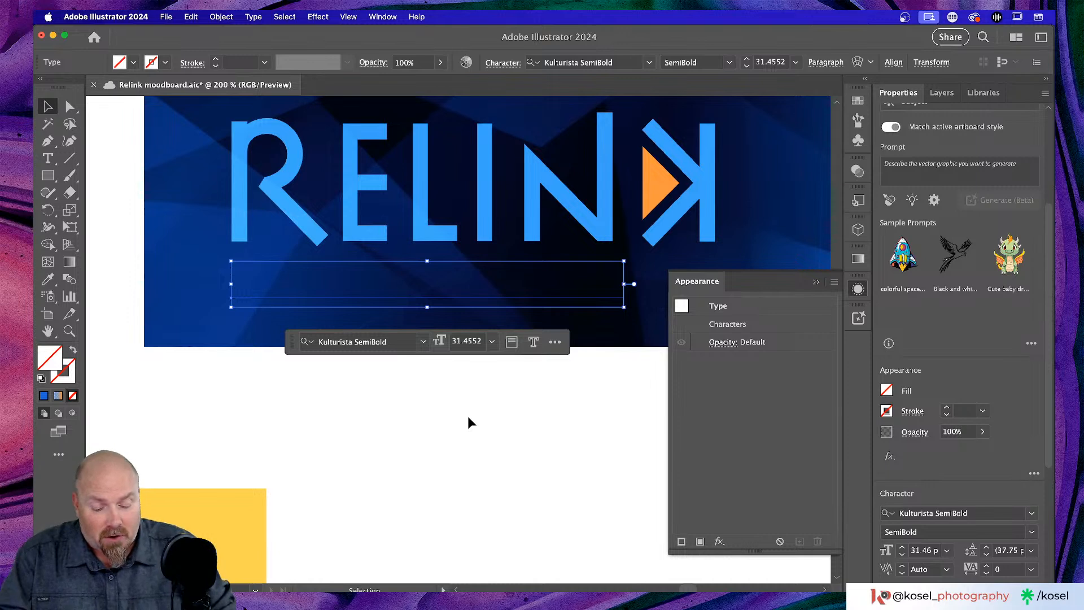
key("a")
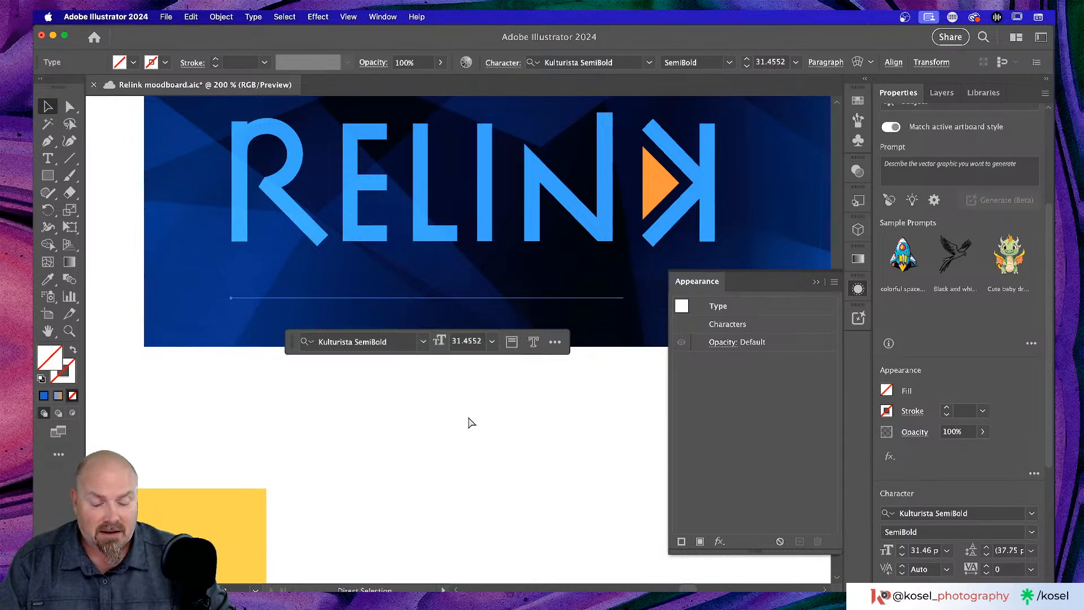
key("d")
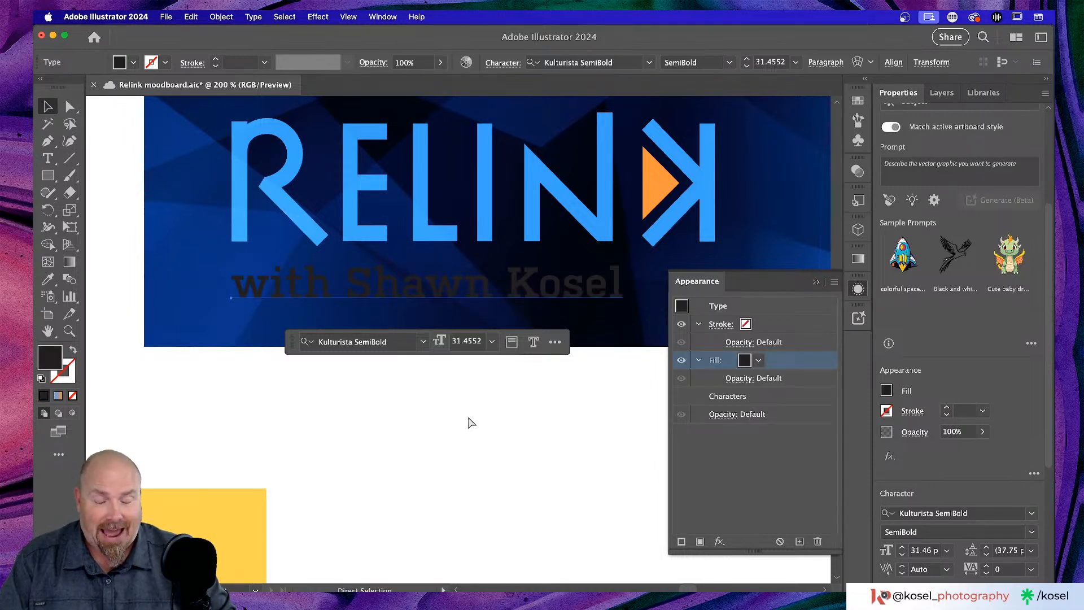
key("v")
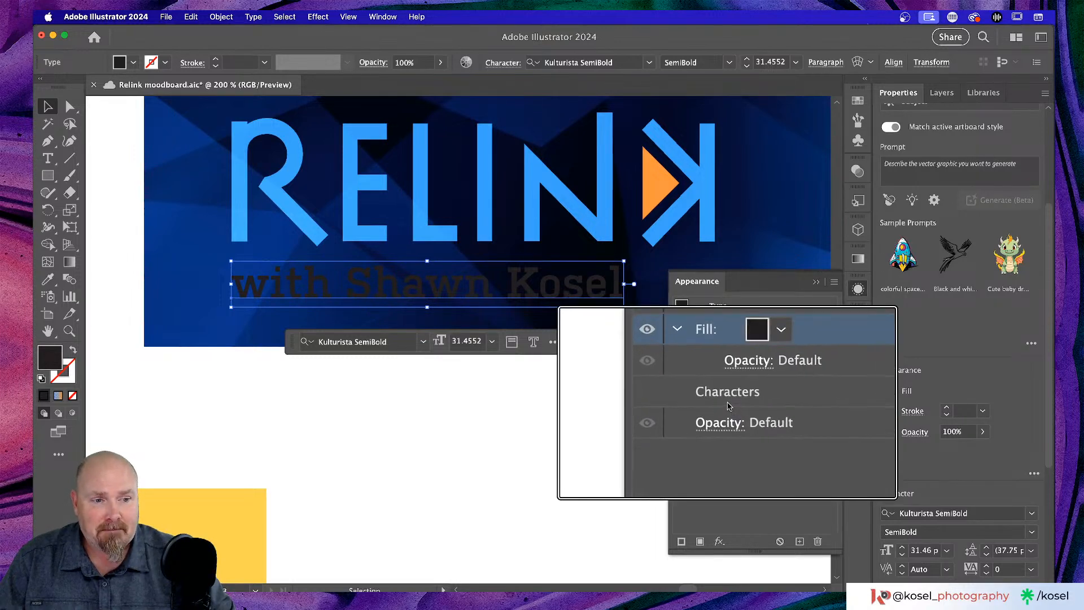
- Check the subtitle's black fill in the Appearance fill swatch lists
left_click(754, 363)
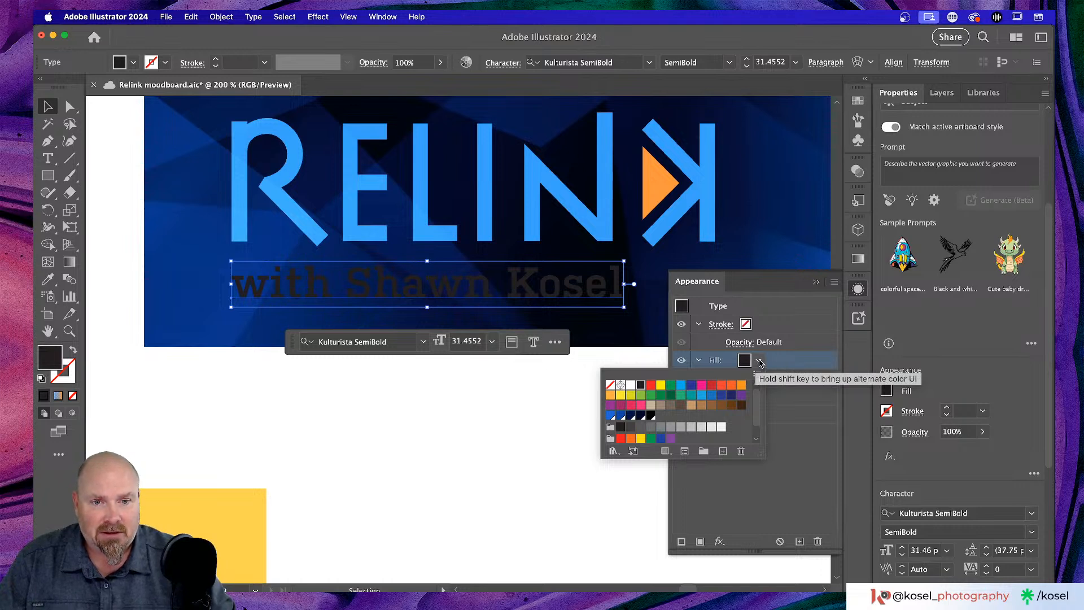
scroll(726, 409, "down", 2)
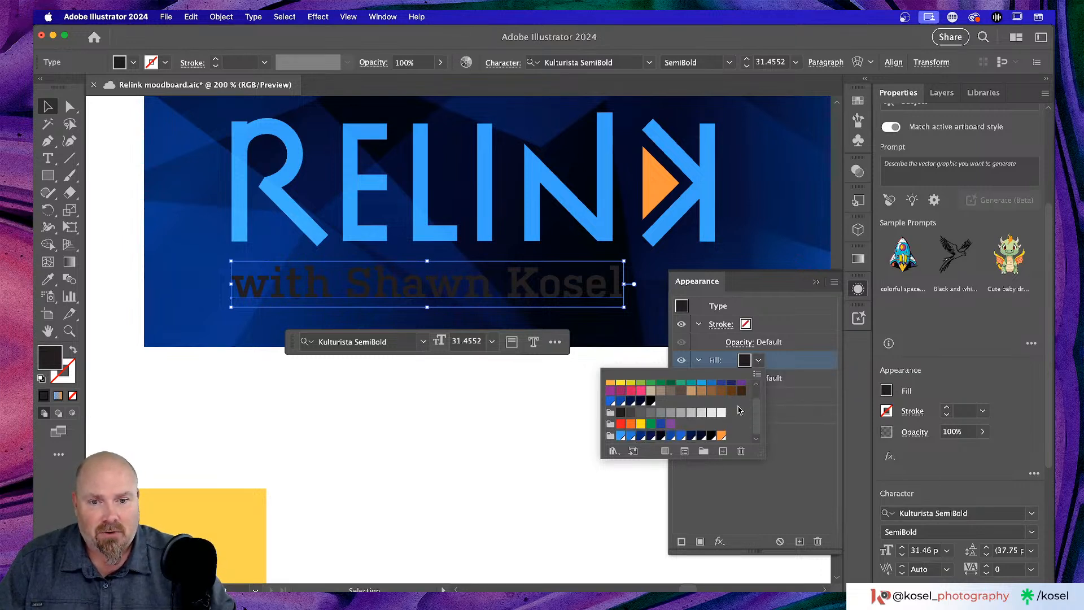
scroll(724, 419, "up", 2)
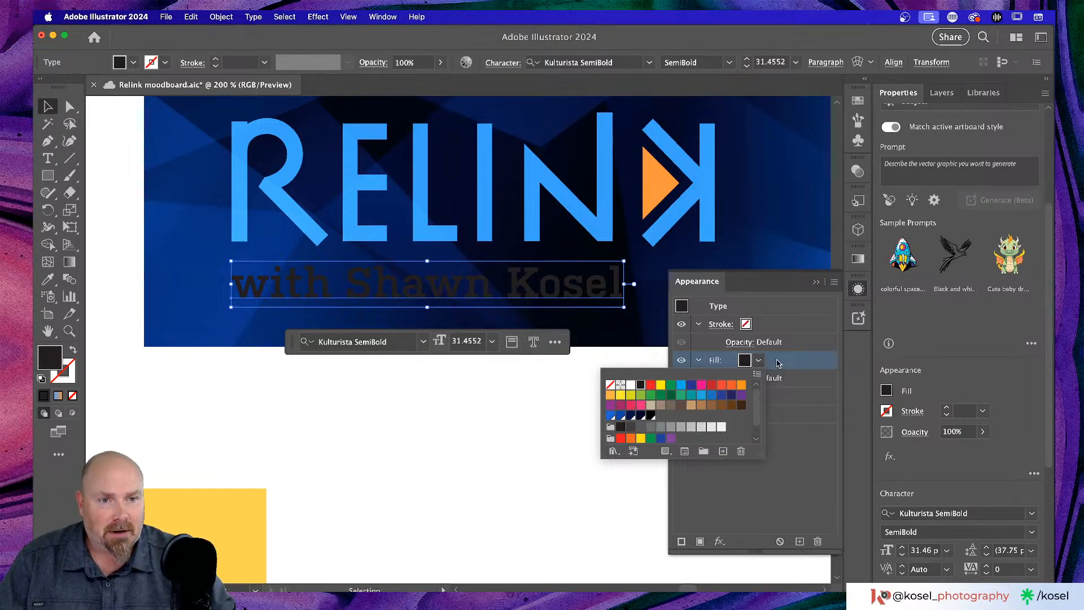
left_click(758, 361)
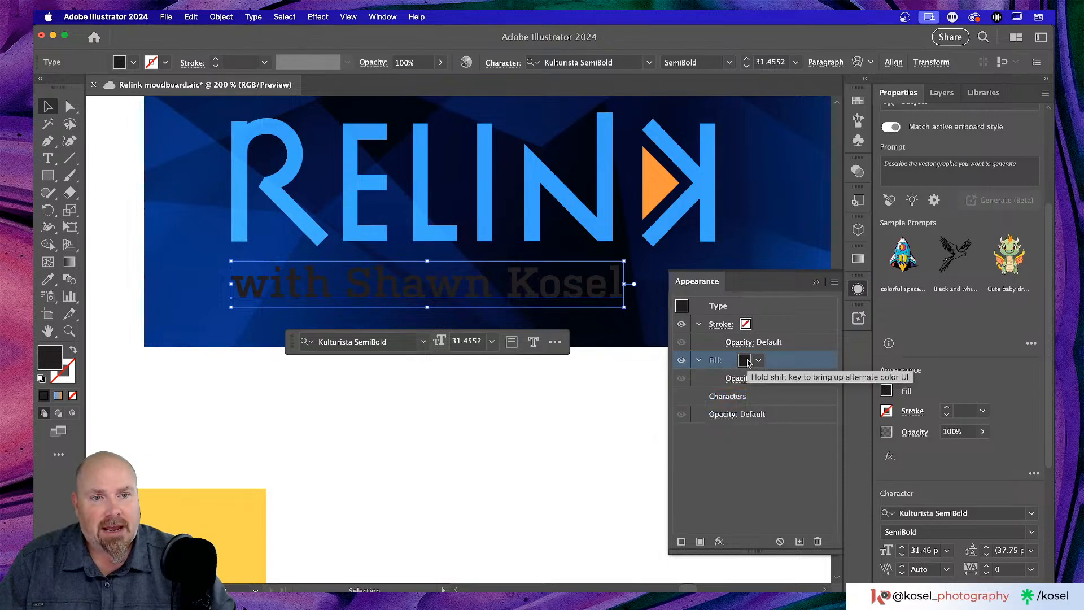
left_click(886, 392)
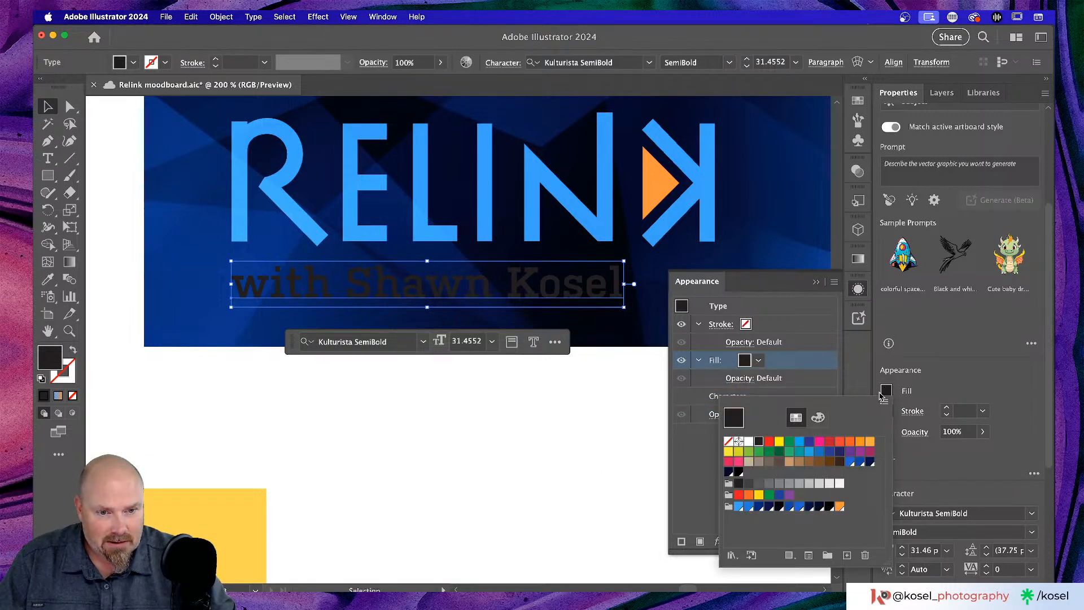
left_click(935, 372)
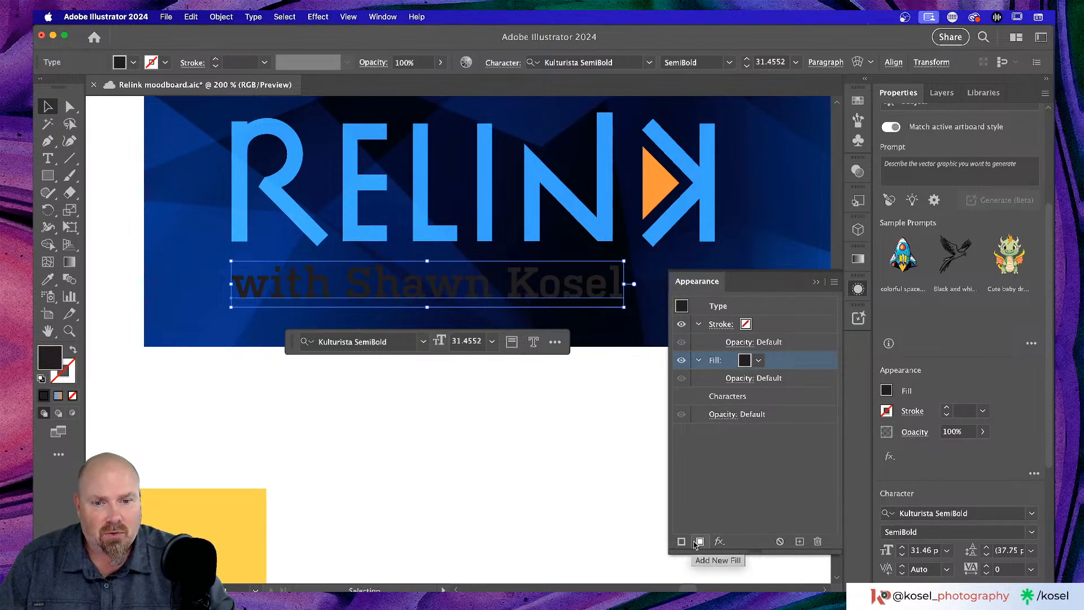
left_click(745, 360)
- Browse the swatch libraries, opening the Impressionism library
left_click(600, 450)
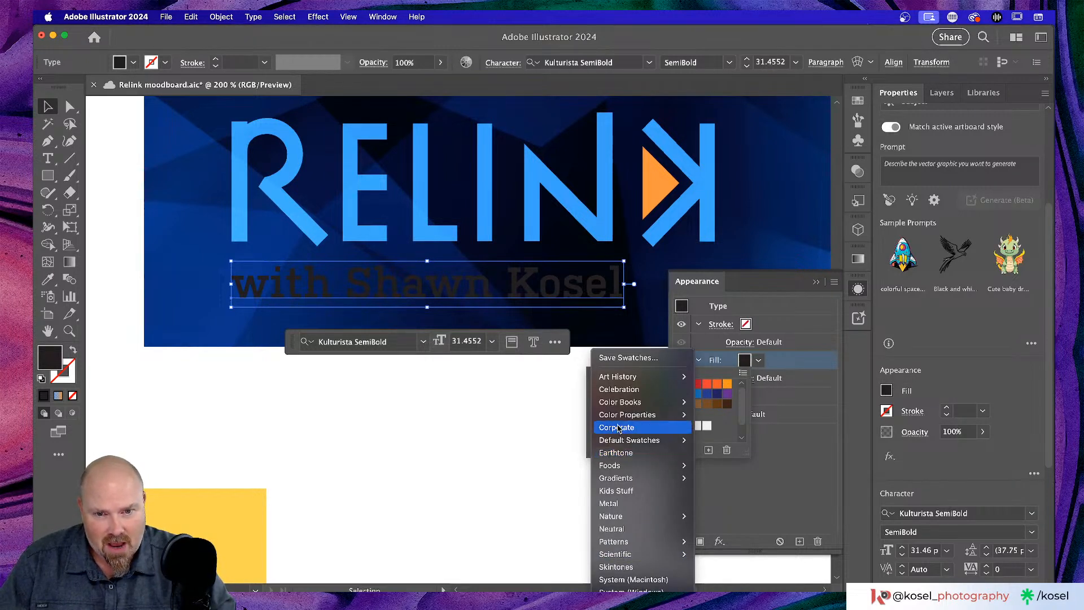
mouse_move(644, 403)
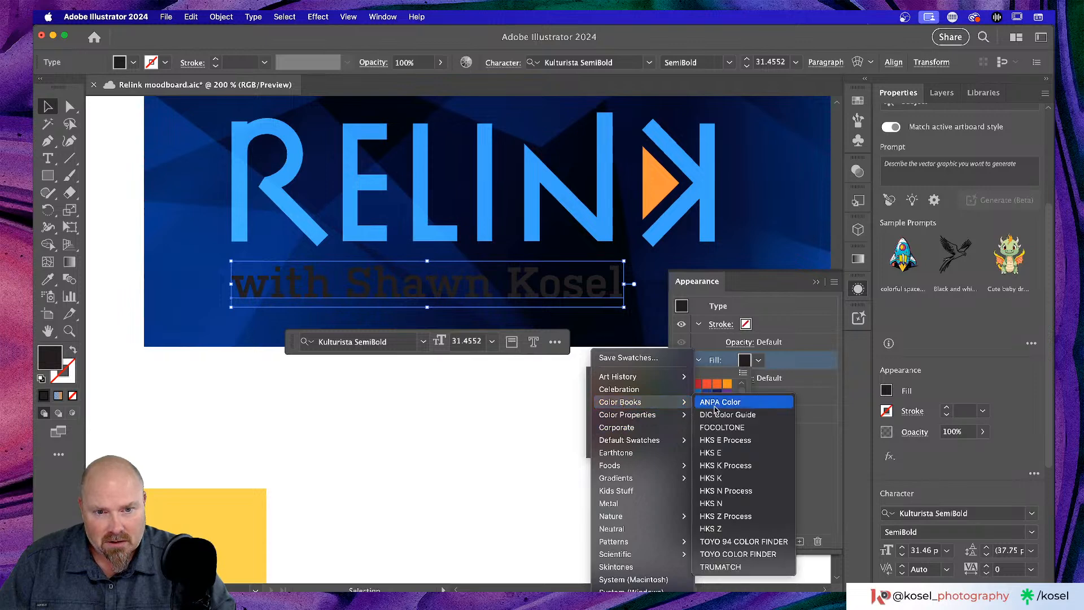
mouse_move(672, 377)
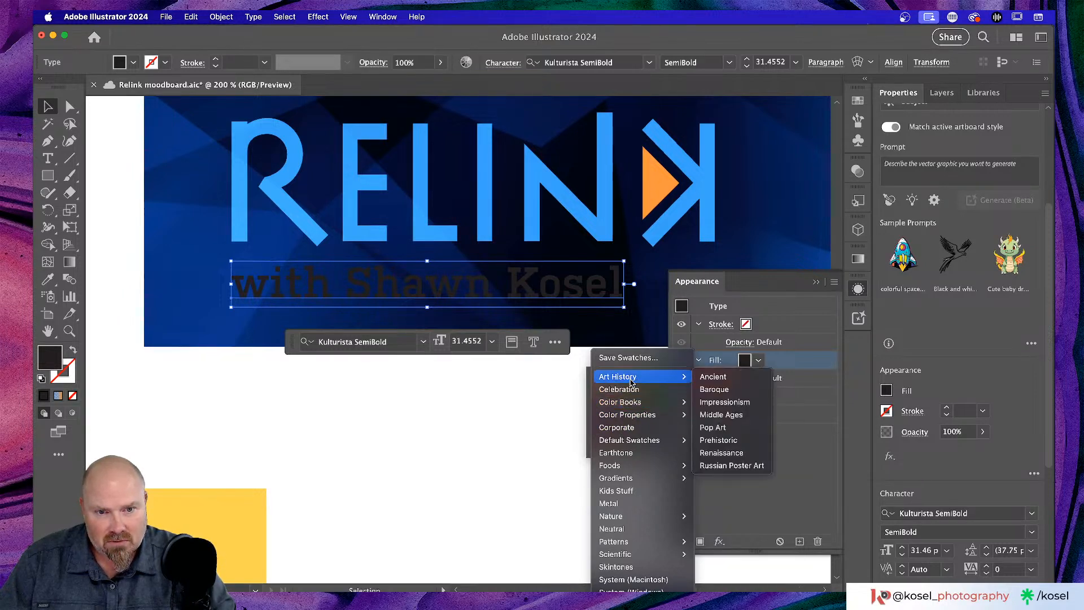
left_click(719, 403)
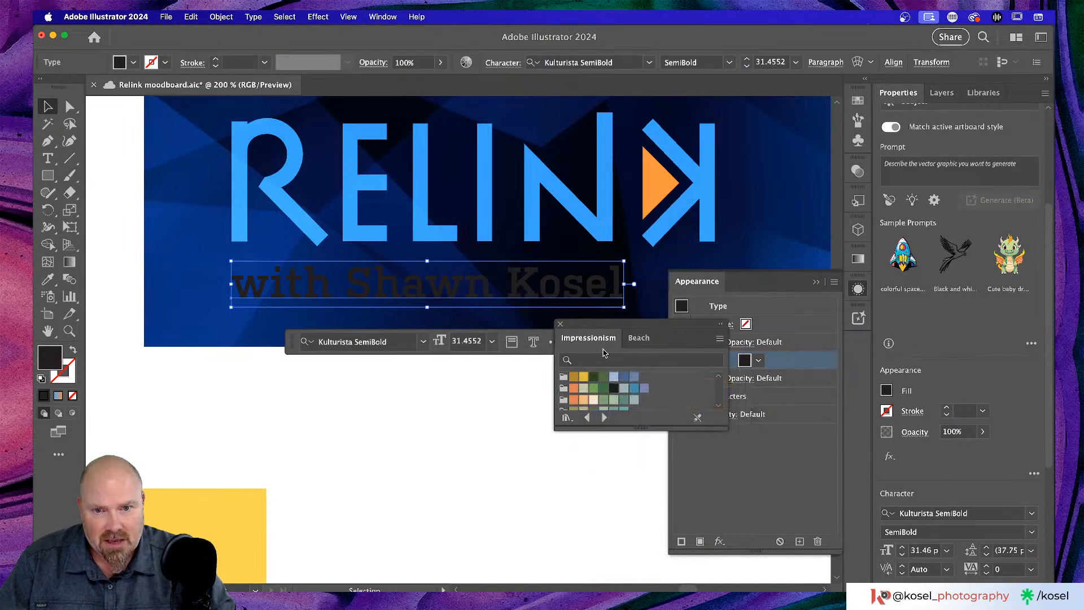
scroll(611, 407, "down", 5)
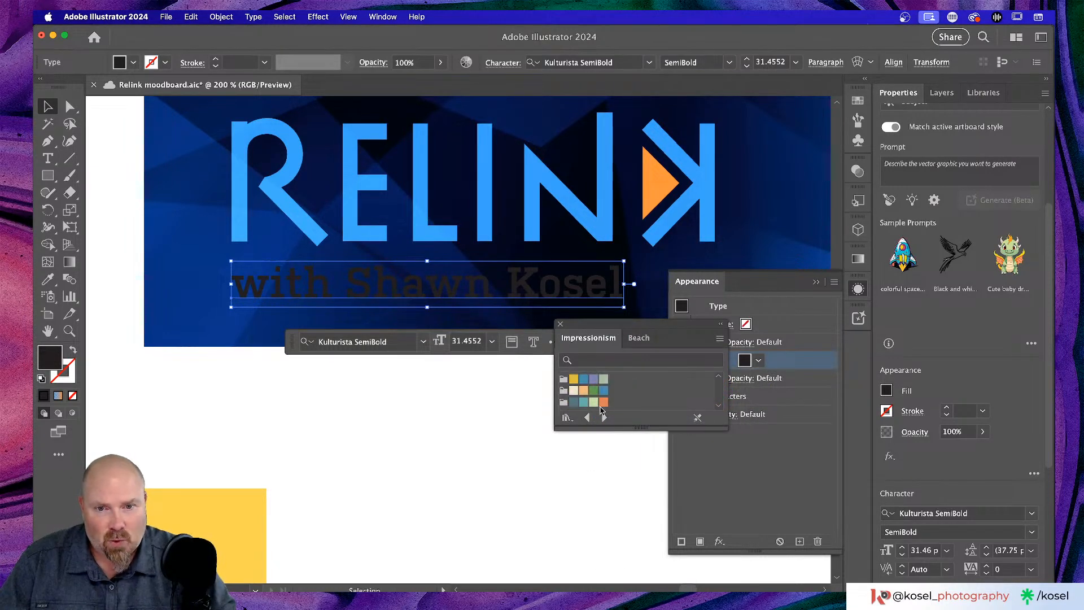
- Apply the Avocado gradient from Gradients > Fruits and Vegetables, then close Appearance and the library
left_click(566, 417)
mouse_move(572, 515)
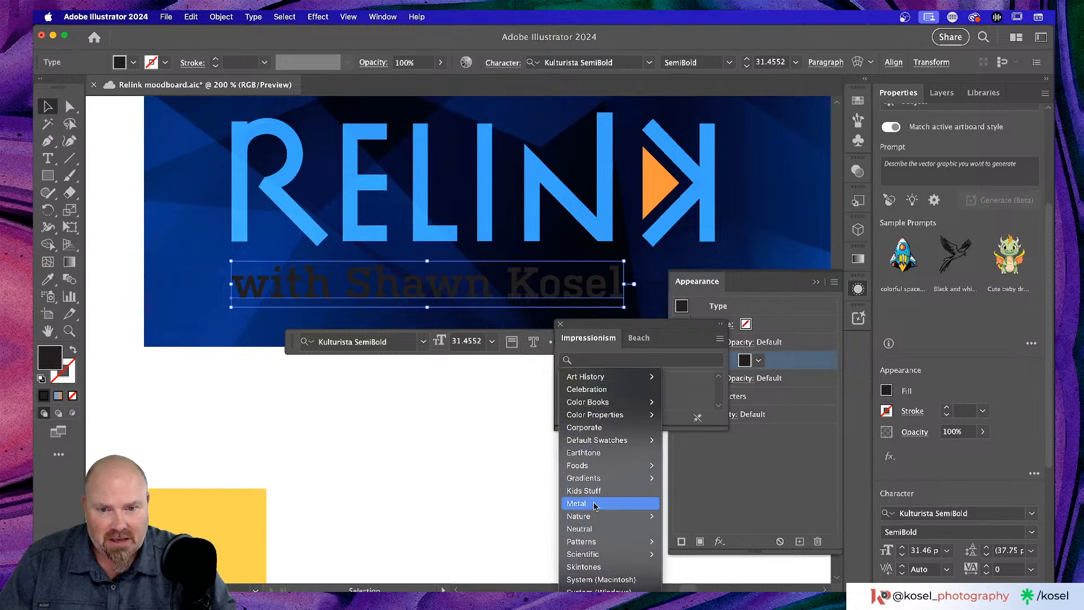
mouse_move(610, 478)
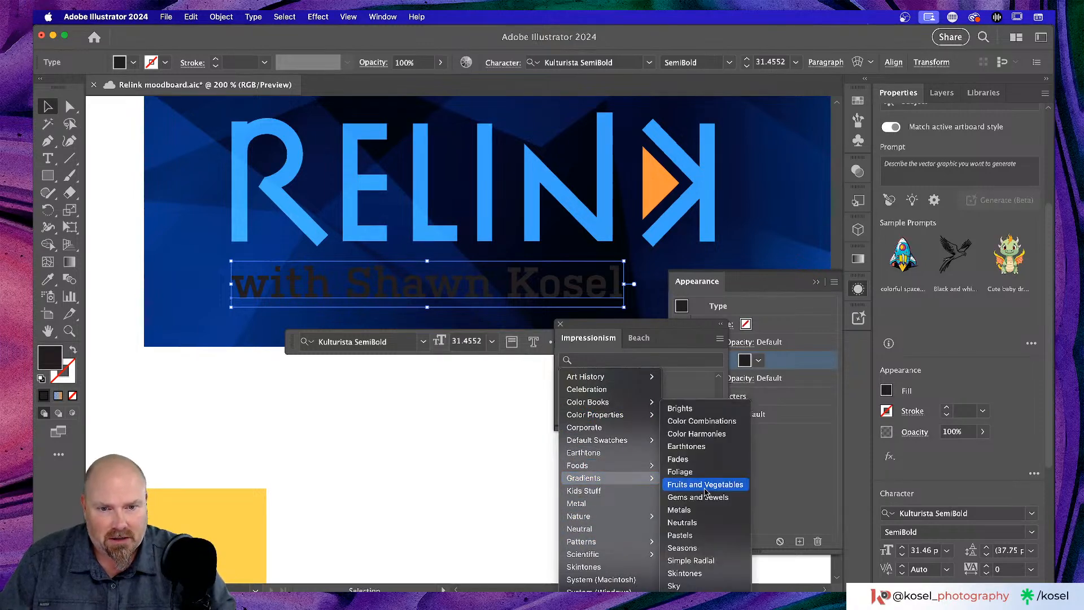
left_click(704, 486)
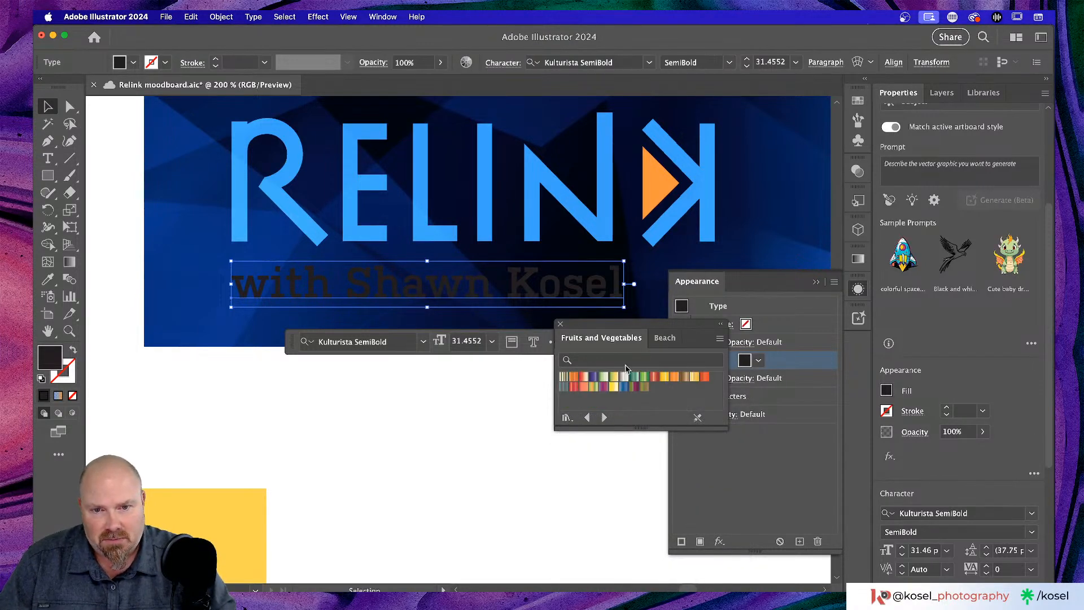
left_click(614, 376)
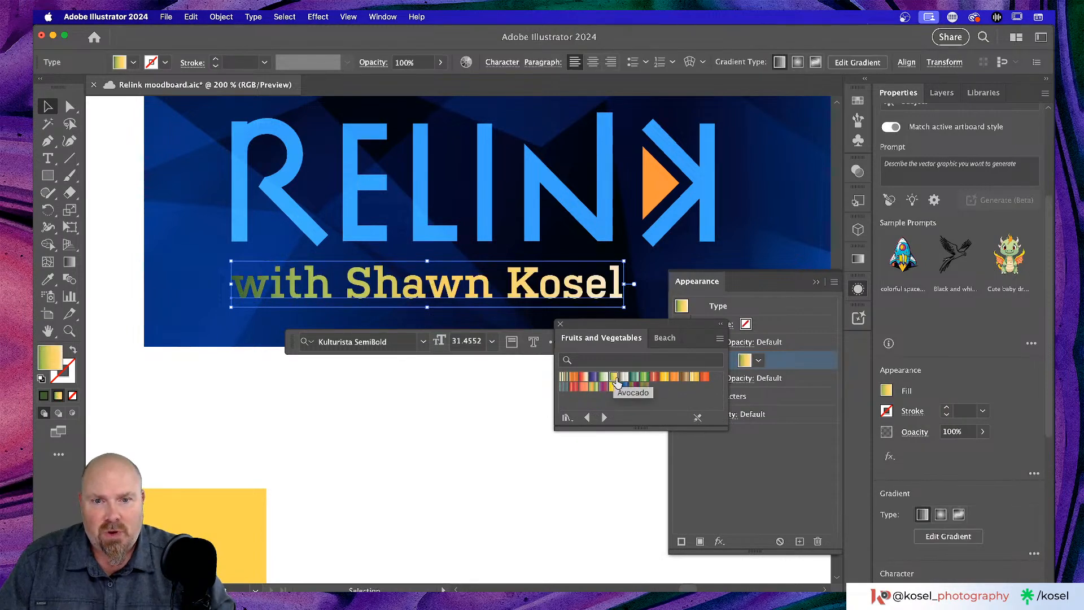
left_click(781, 282)
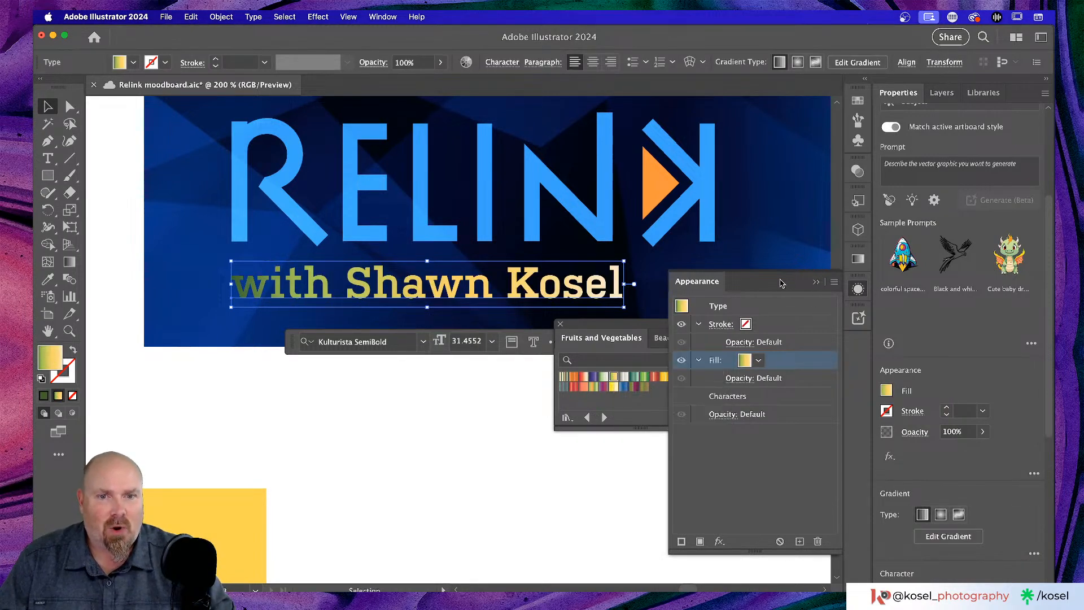
left_click(818, 283)
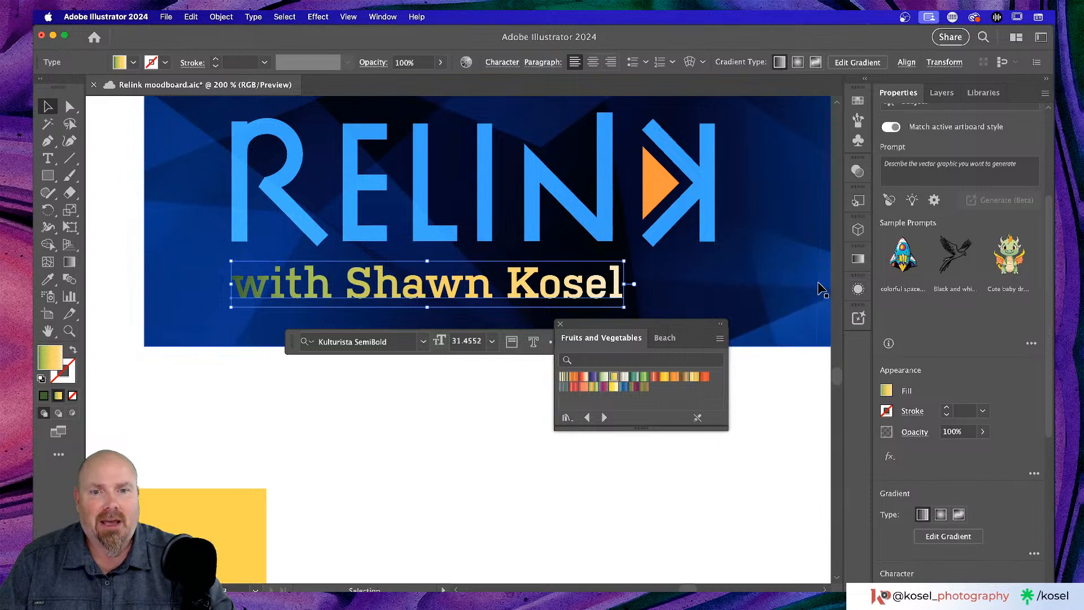
left_click(561, 327)
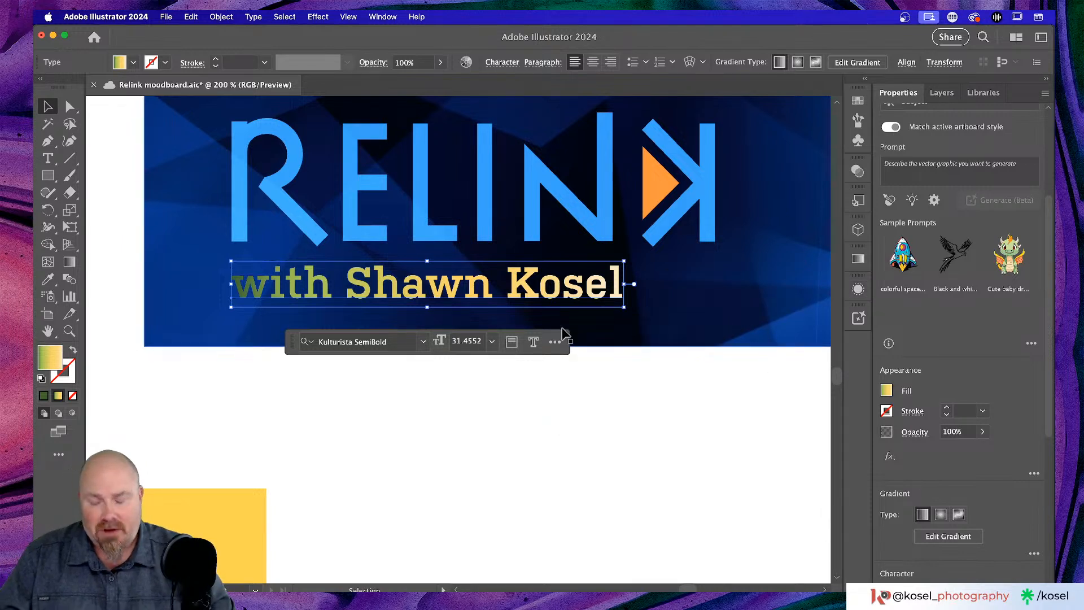
- Remove three middle stops from the subtitle's gradient and stretch its end stop to the text's end
key("g")
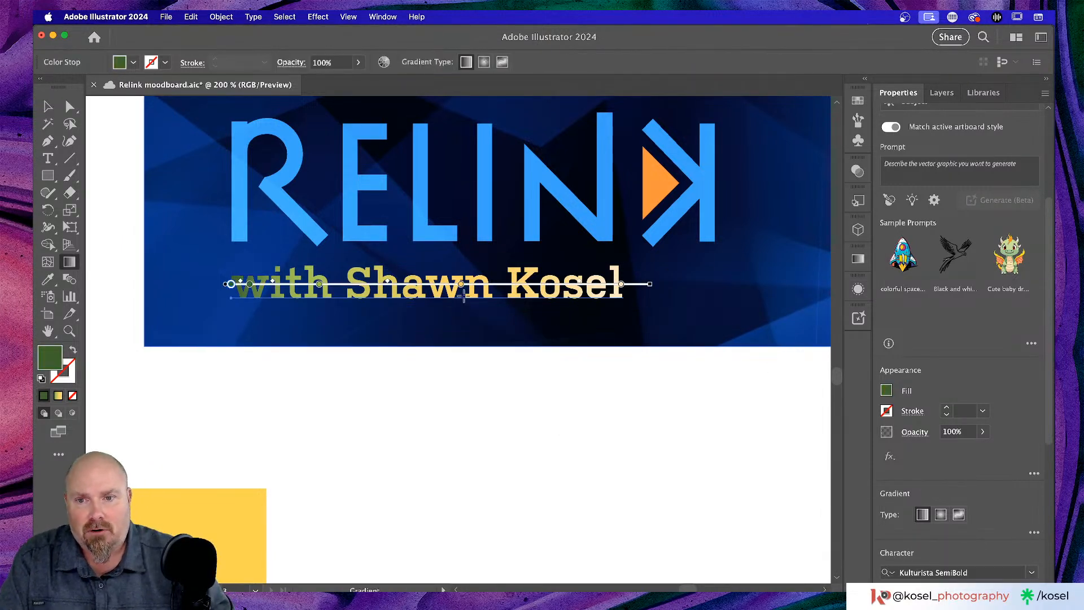
left_click_drag(460, 283, 416, 305)
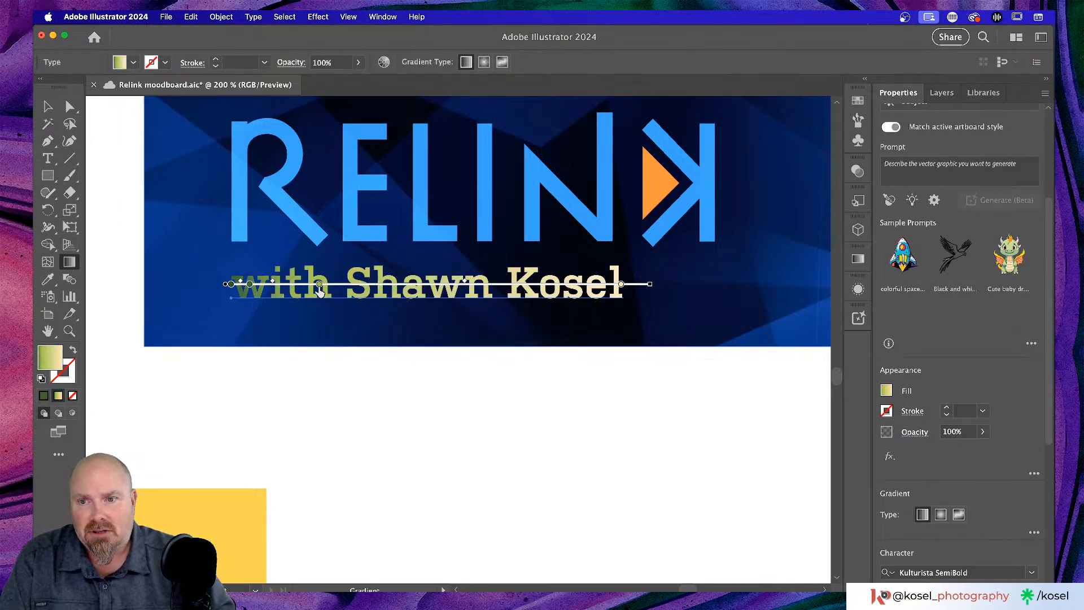
left_click_drag(320, 284, 316, 336)
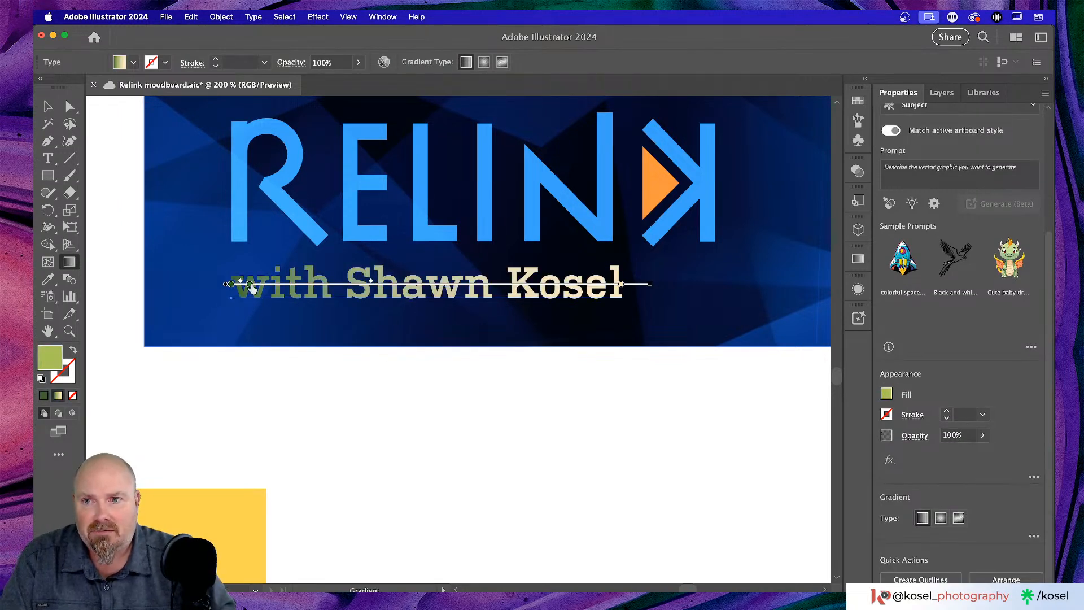
left_click_drag(249, 284, 259, 366)
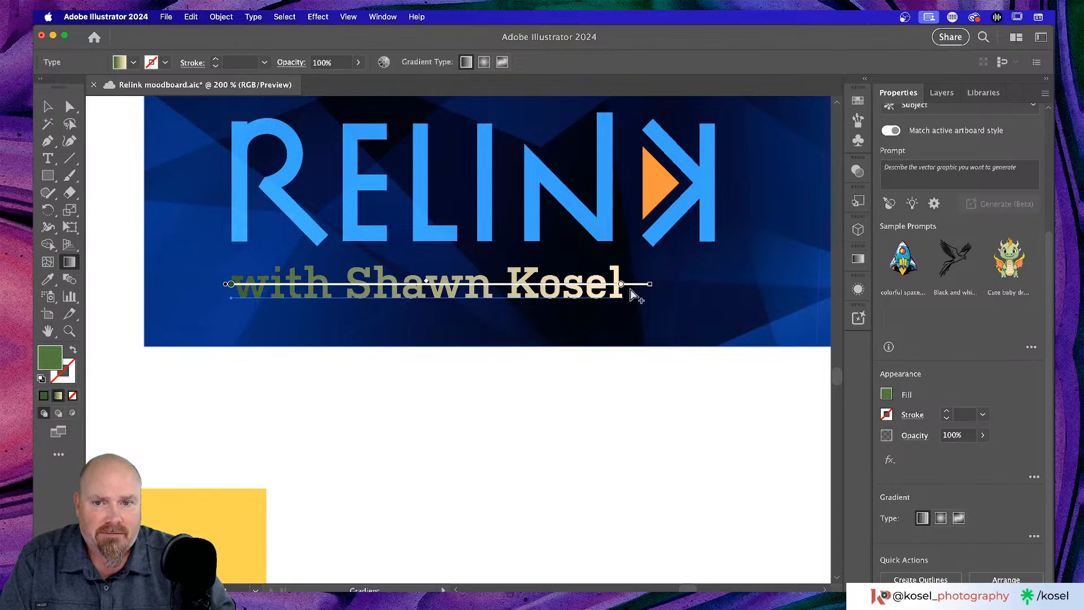
left_click_drag(621, 285, 647, 284)
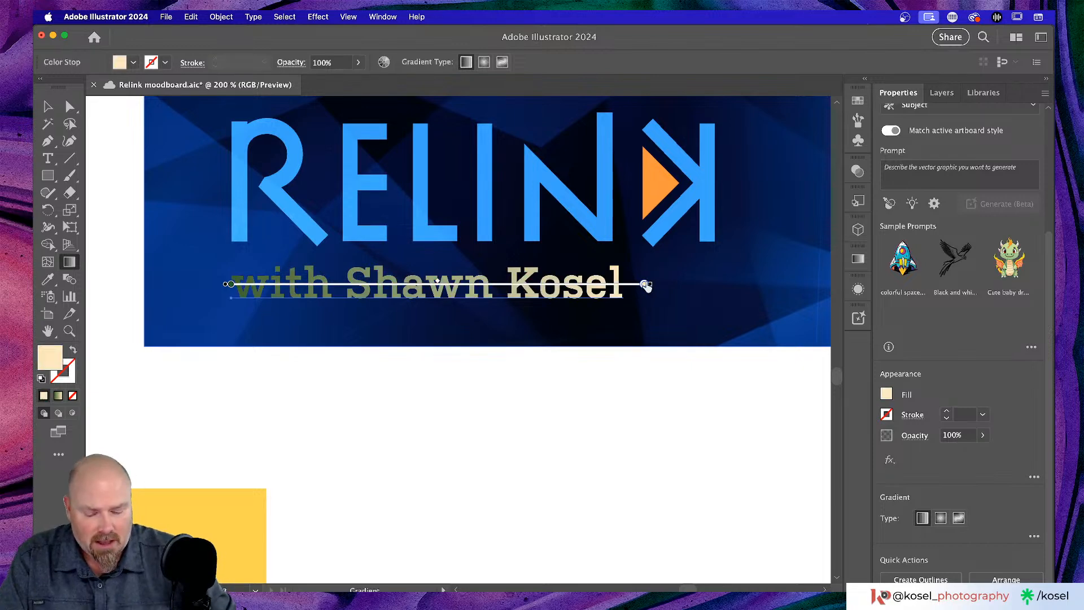
key("v")
key("super+minus")
key("super+minus")
key("g")
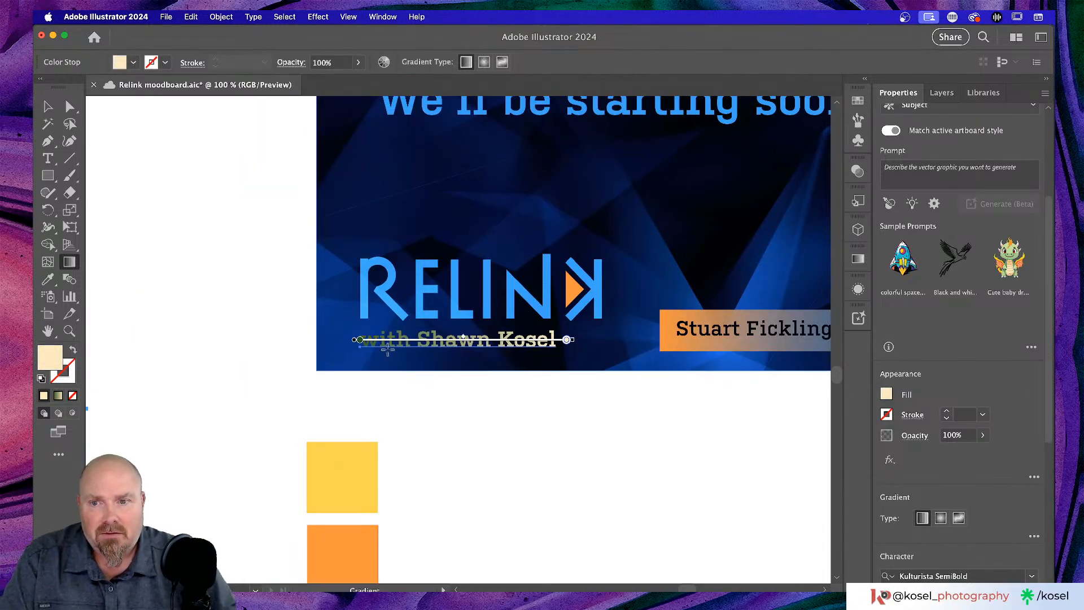
- Set the gradient's start stop to orange and its end stop to blue
left_click(358, 340)
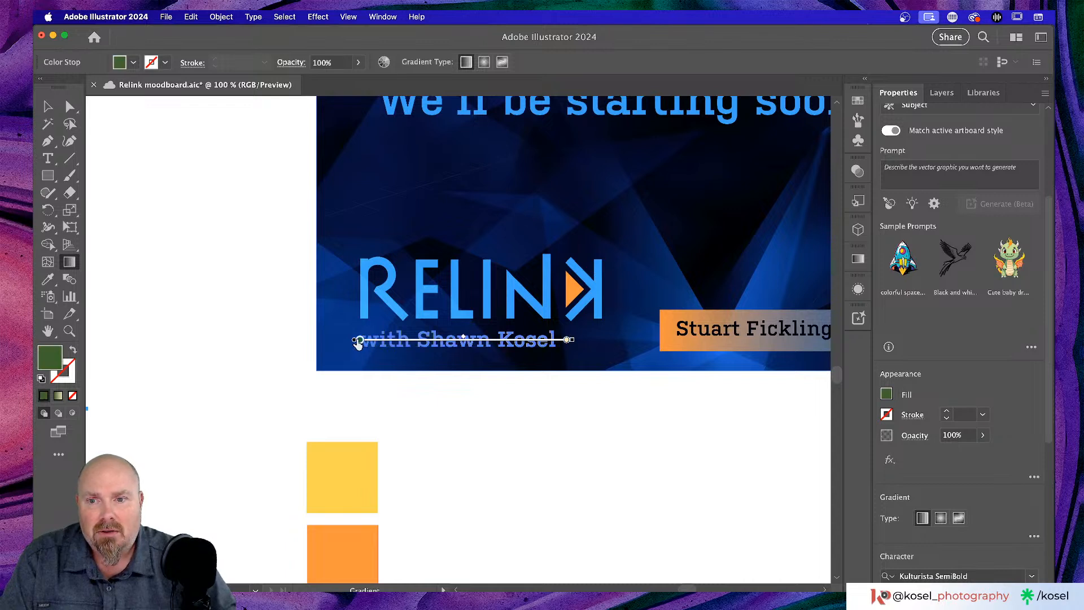
double_click(358, 340)
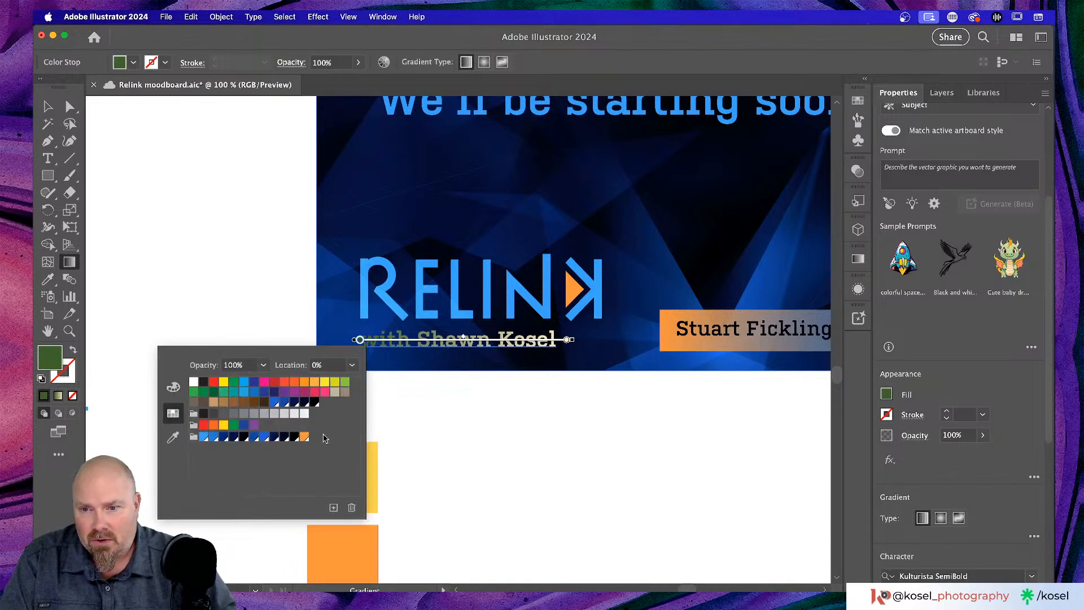
left_click(304, 438)
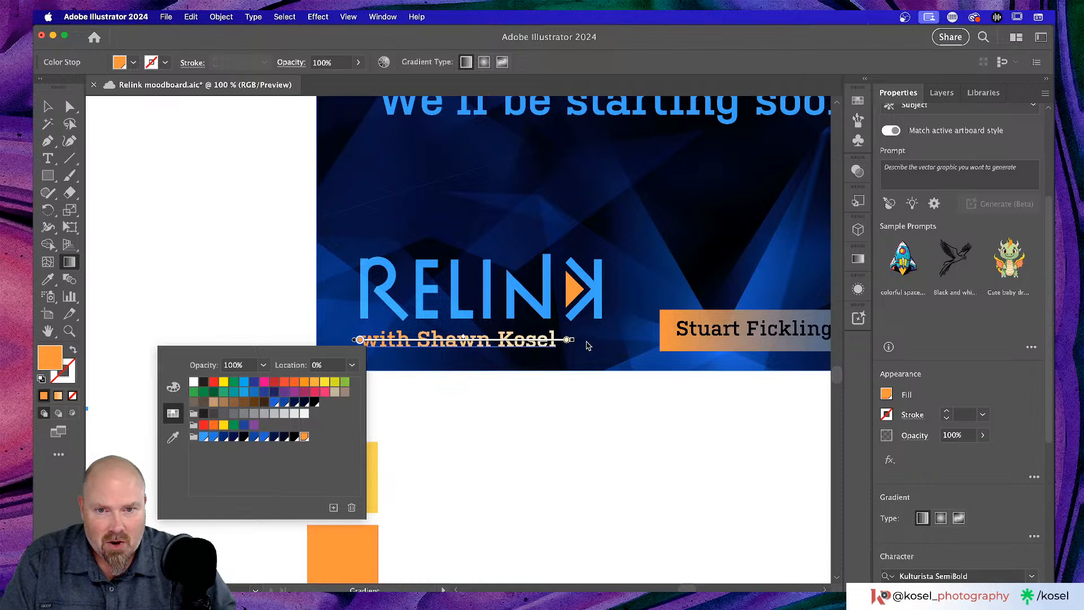
left_click(567, 340)
double_click(566, 340)
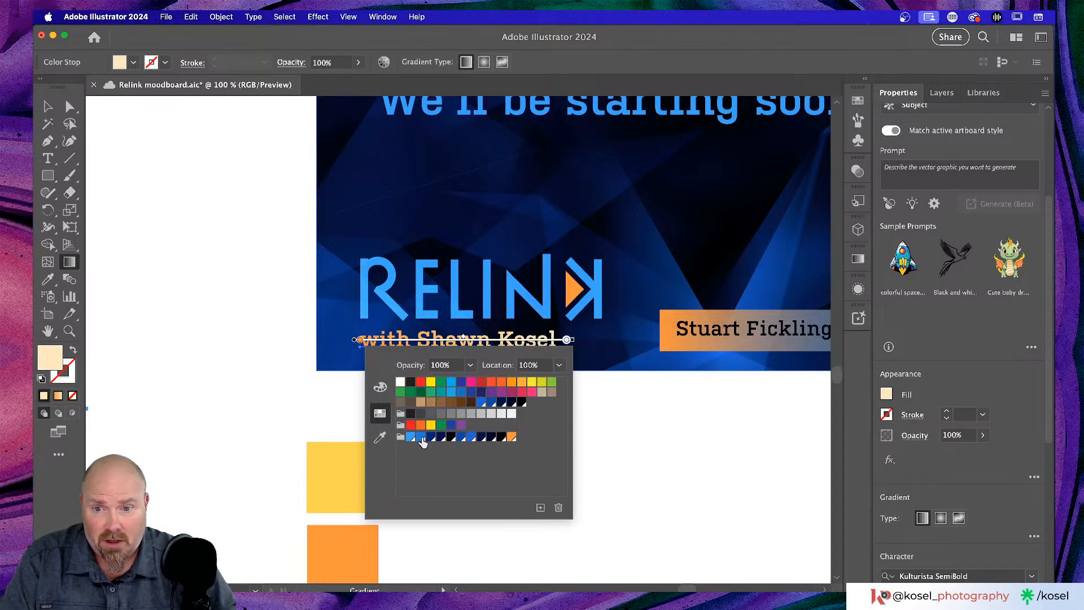
left_click(422, 438)
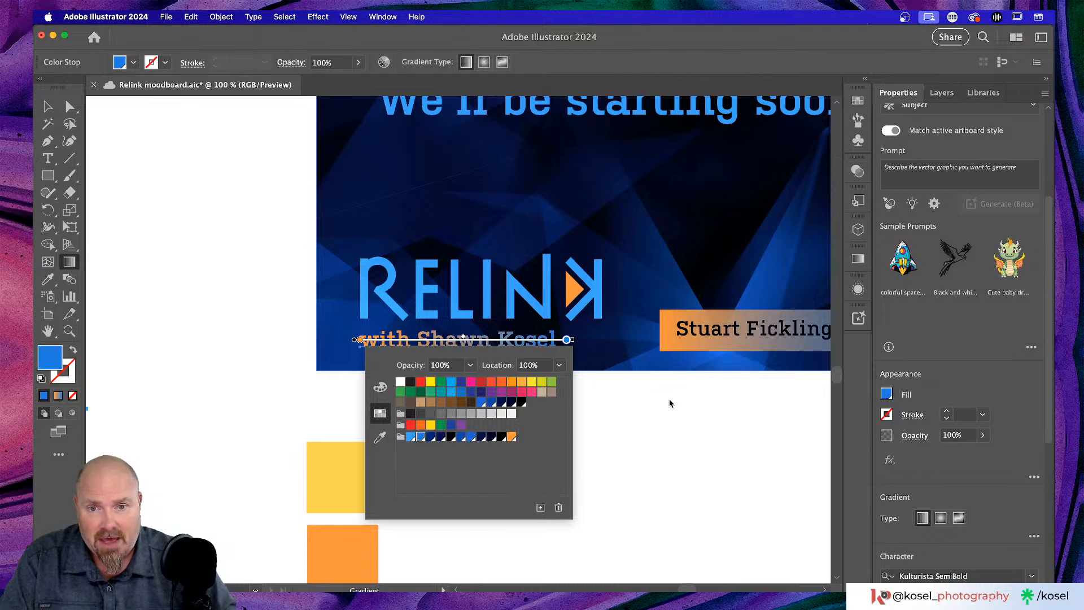
left_click(636, 469)
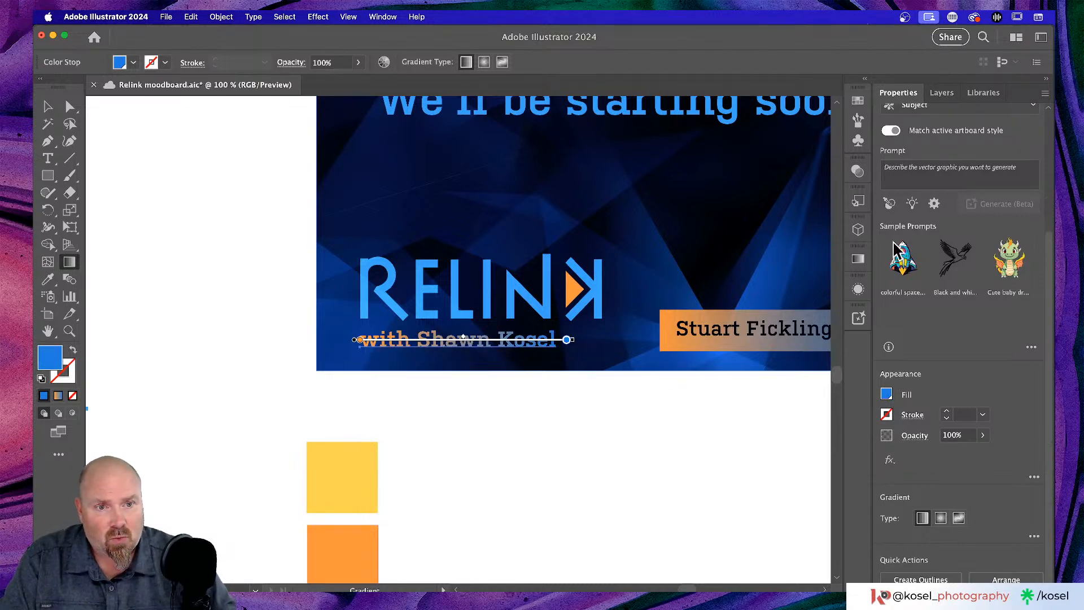
- Set the blue end stop's opacity to 90% in the Gradient panel, stepping through 60% and 80%, then deselect
left_click(858, 259)
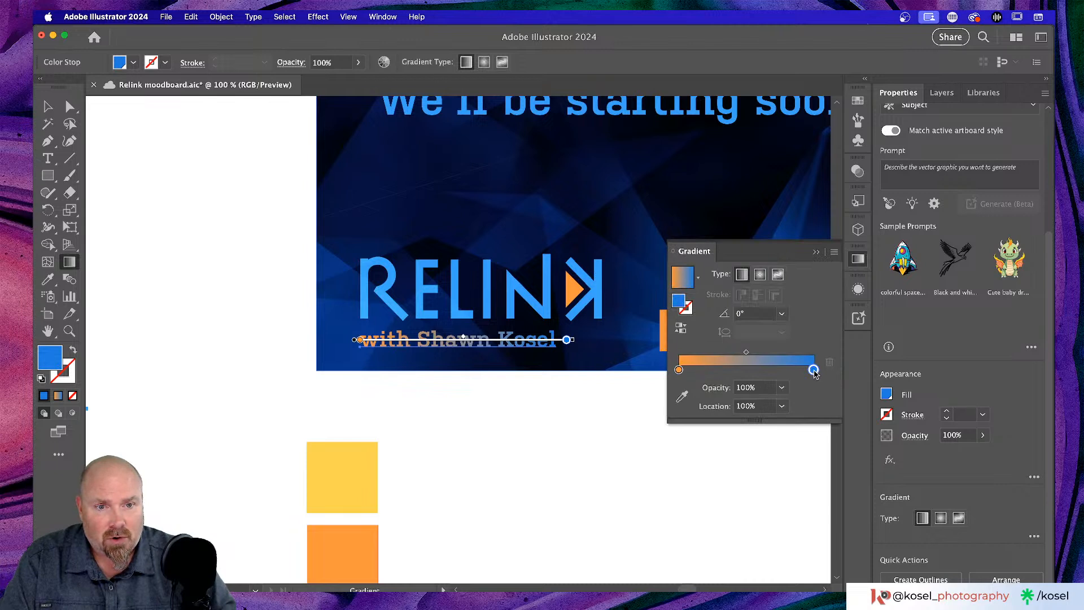
left_click(782, 388)
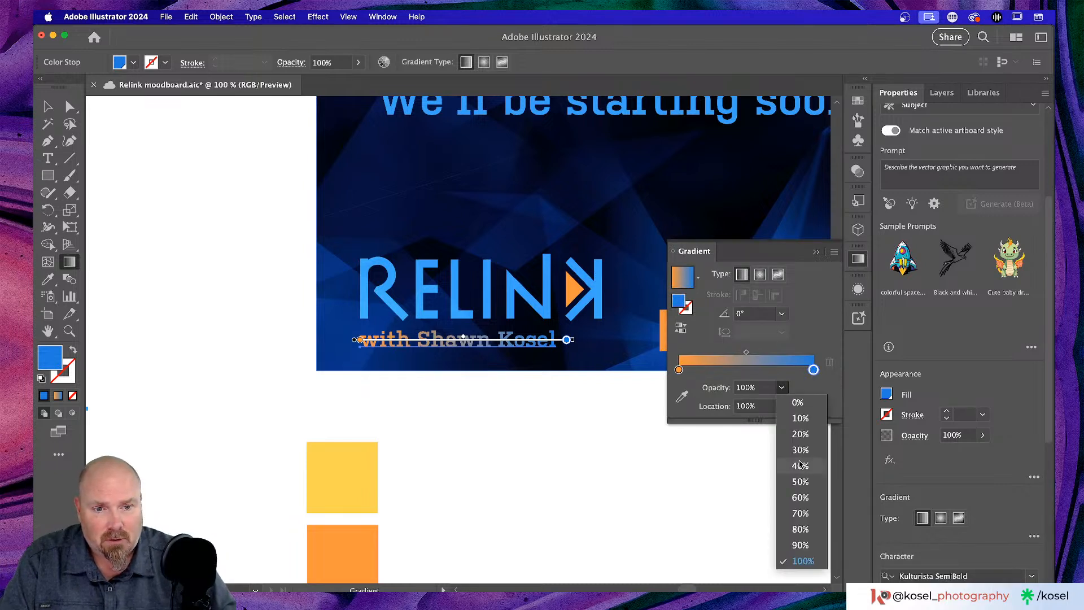
left_click(801, 498)
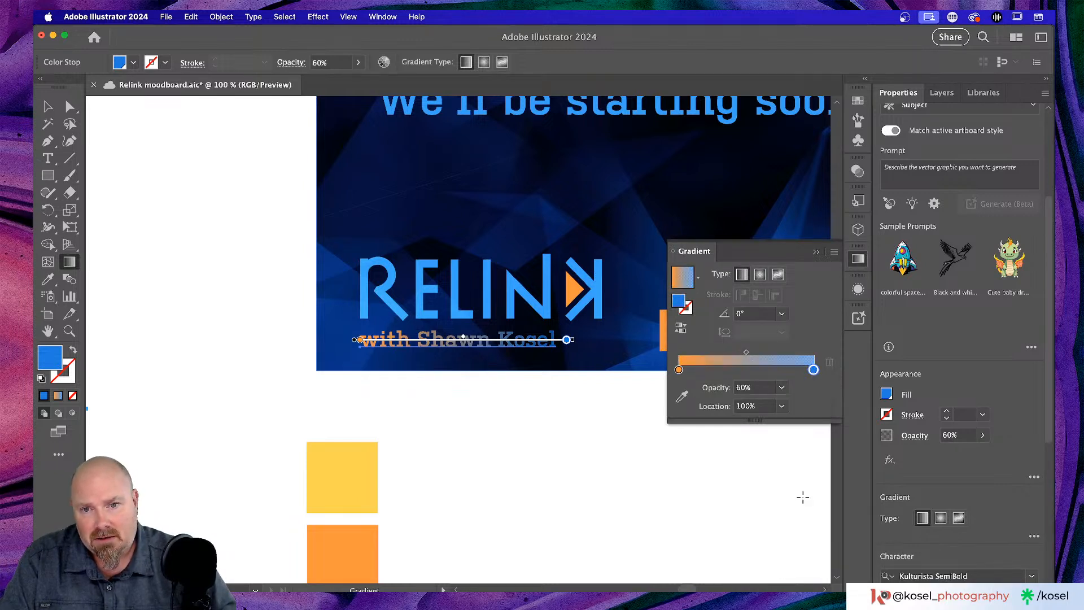
left_click(782, 388)
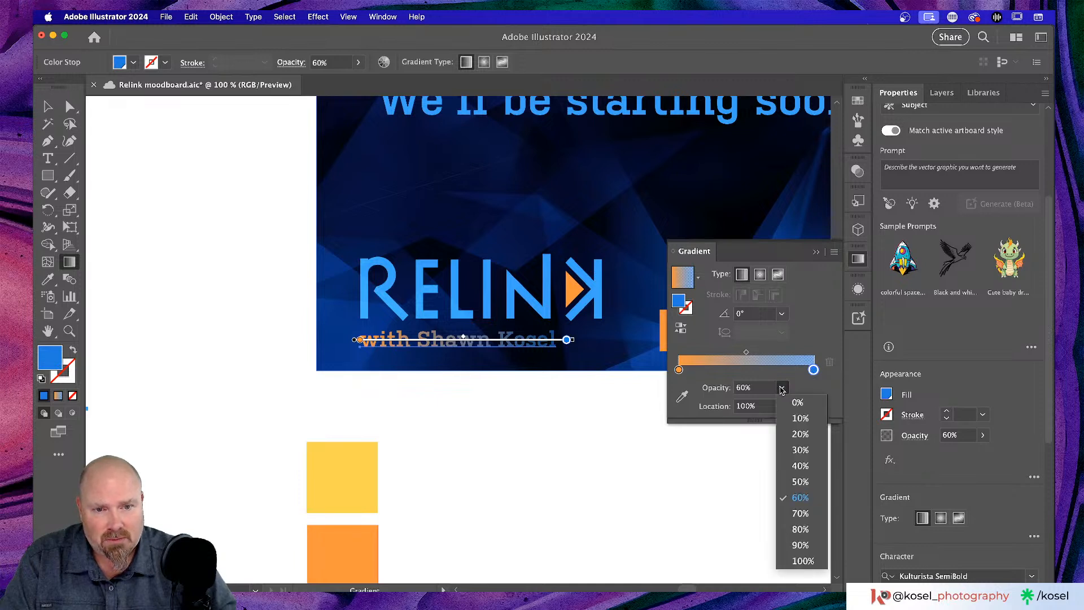
left_click(804, 531)
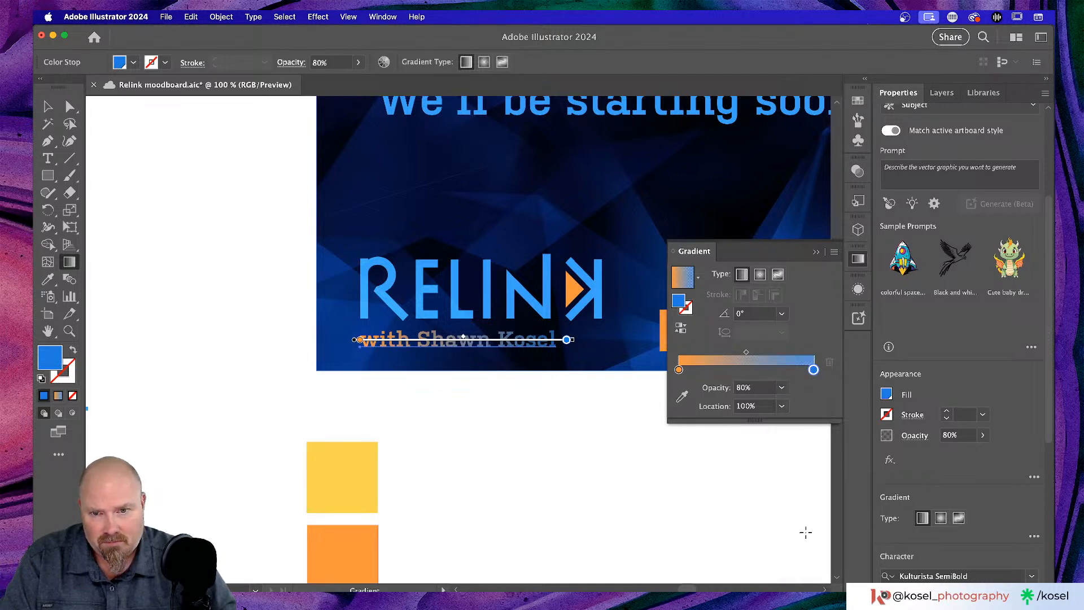
left_click(781, 387)
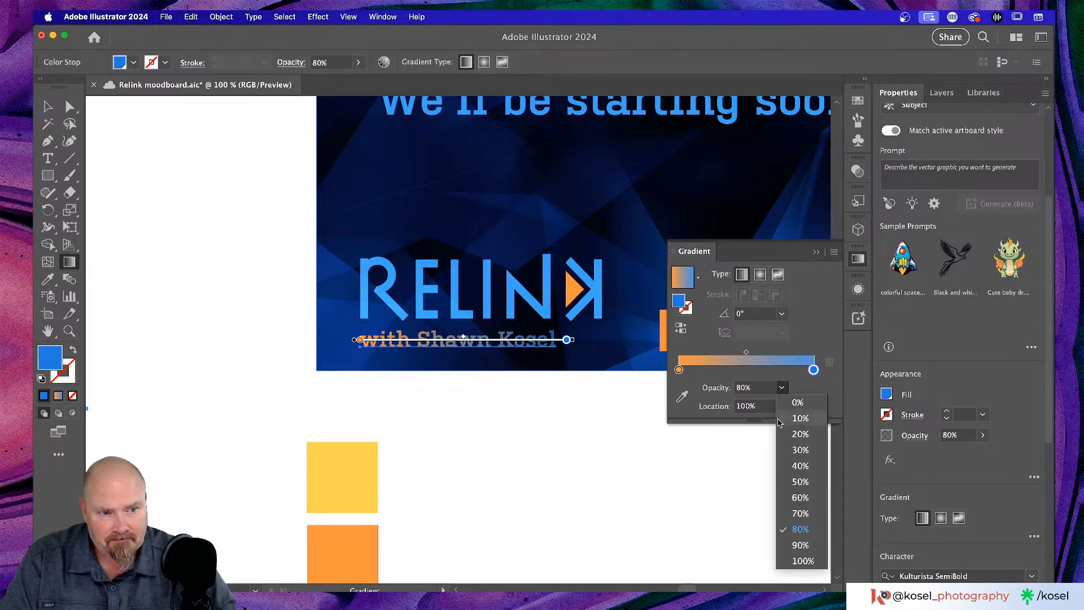
left_click(801, 545)
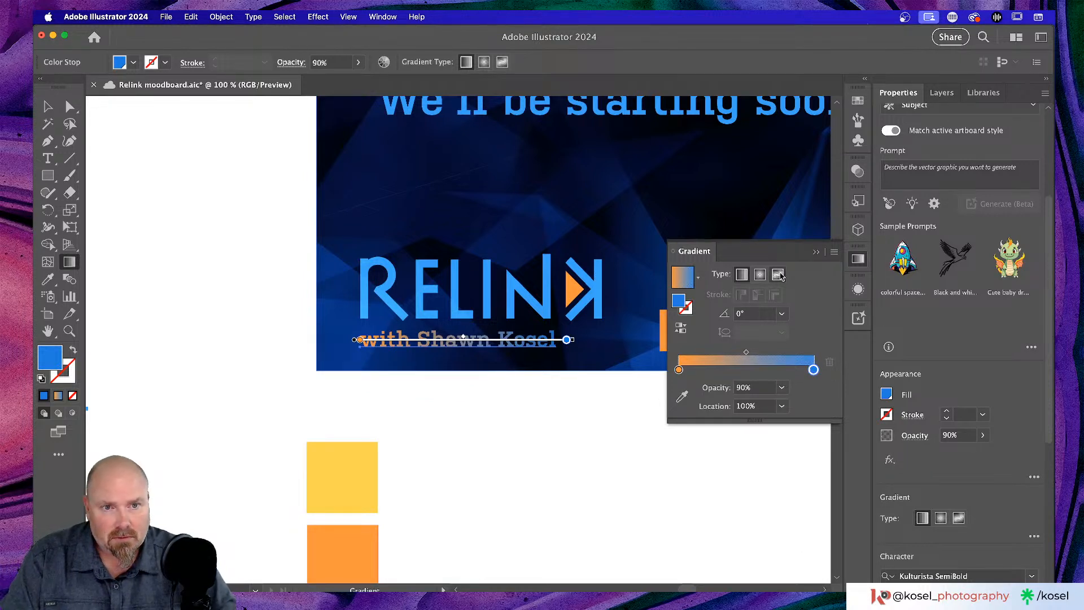
left_click(816, 252)
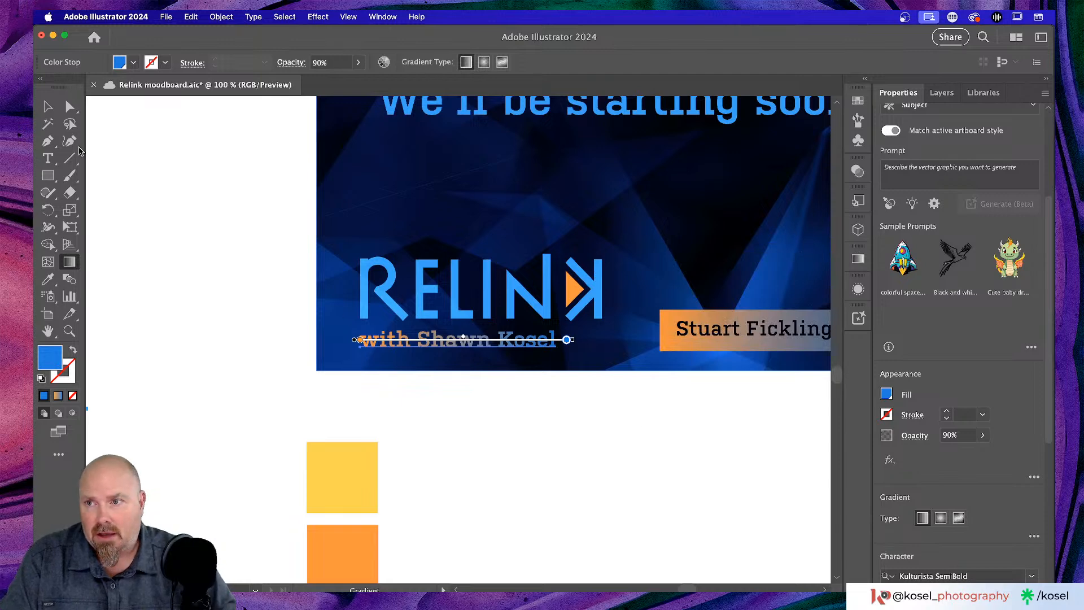
left_click(49, 107)
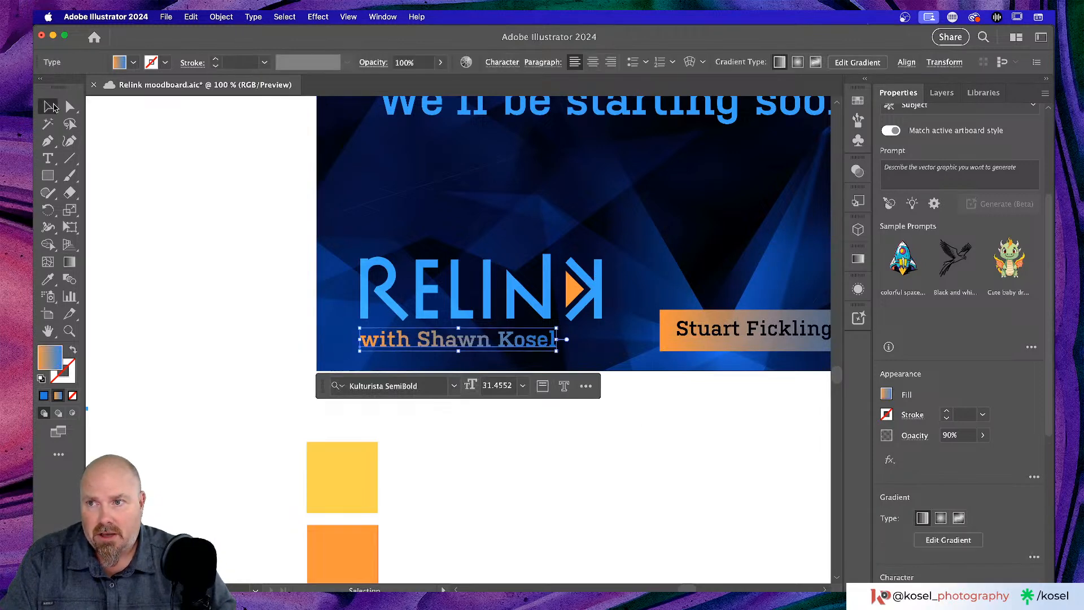
left_click(653, 462)
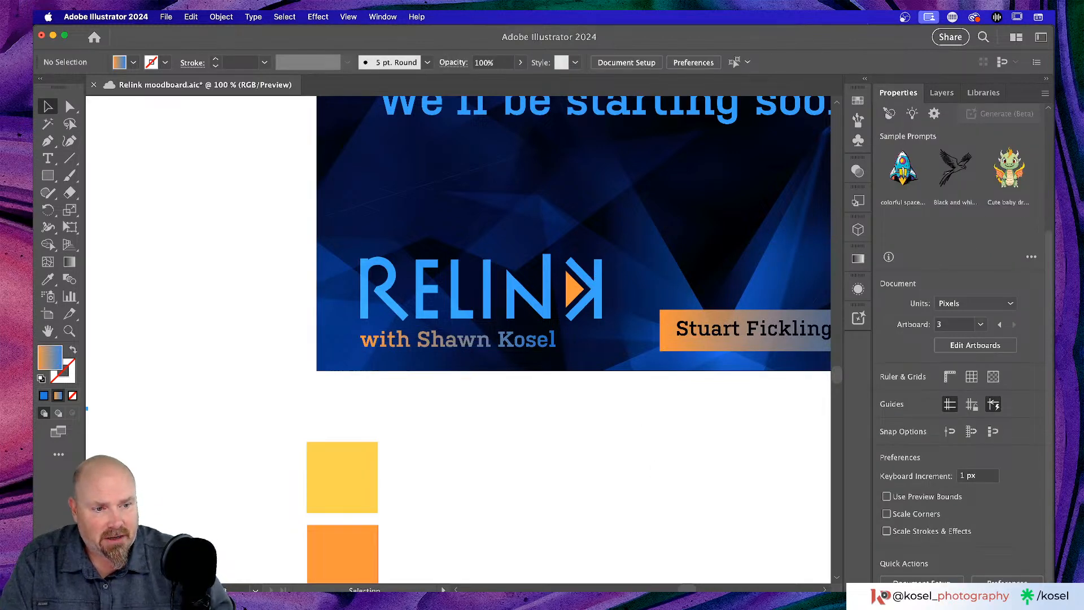
- Save the document with Cmd+S, then review the subtitle's orange-to-blue fill in Appearance
key("super+s")
key("super+Tab")
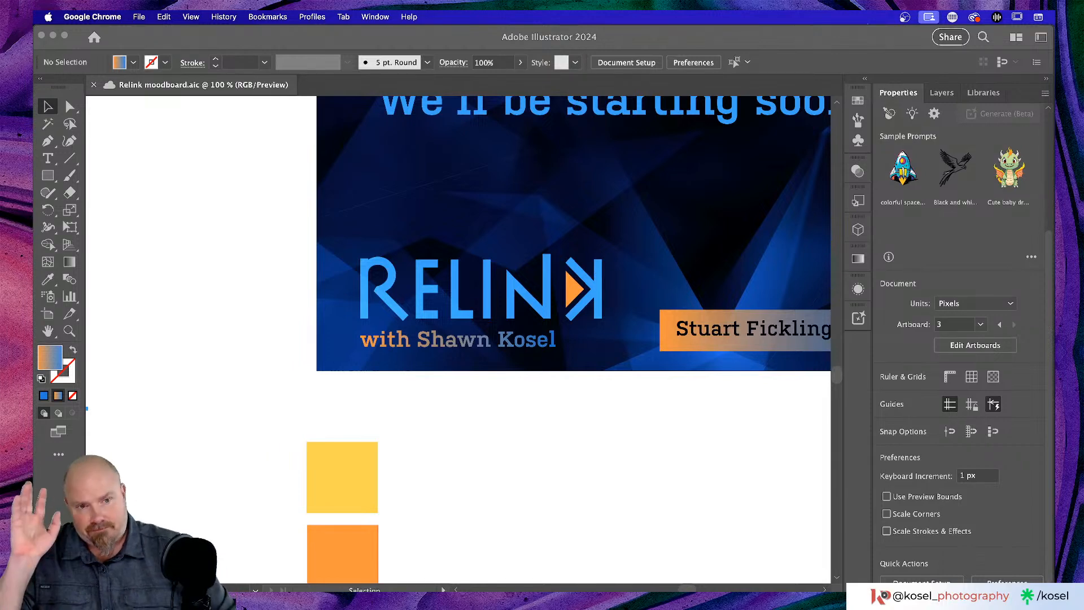
left_click(859, 290)
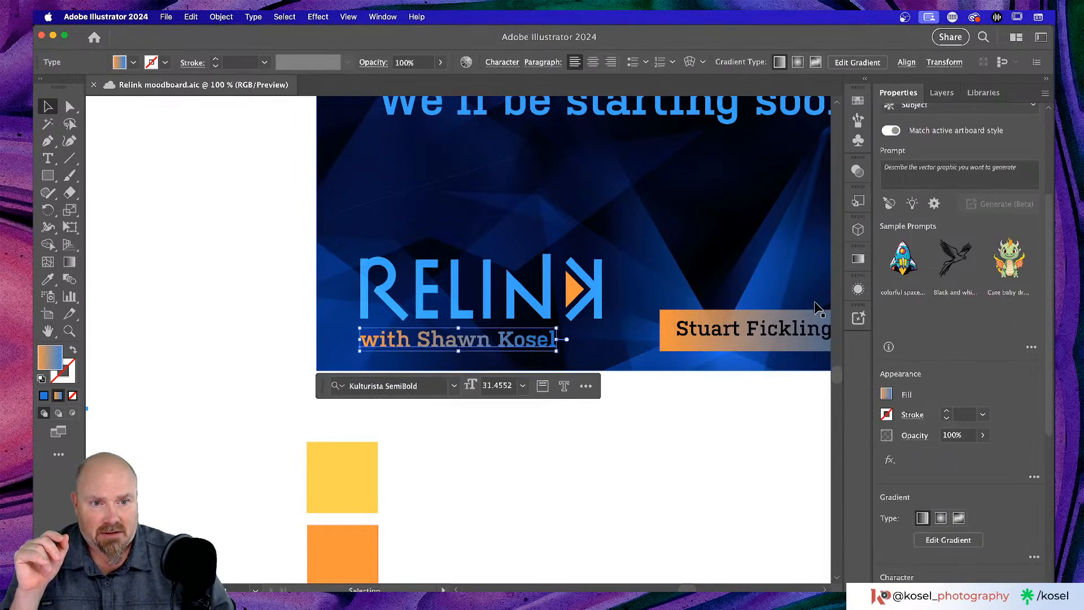
left_click(859, 288)
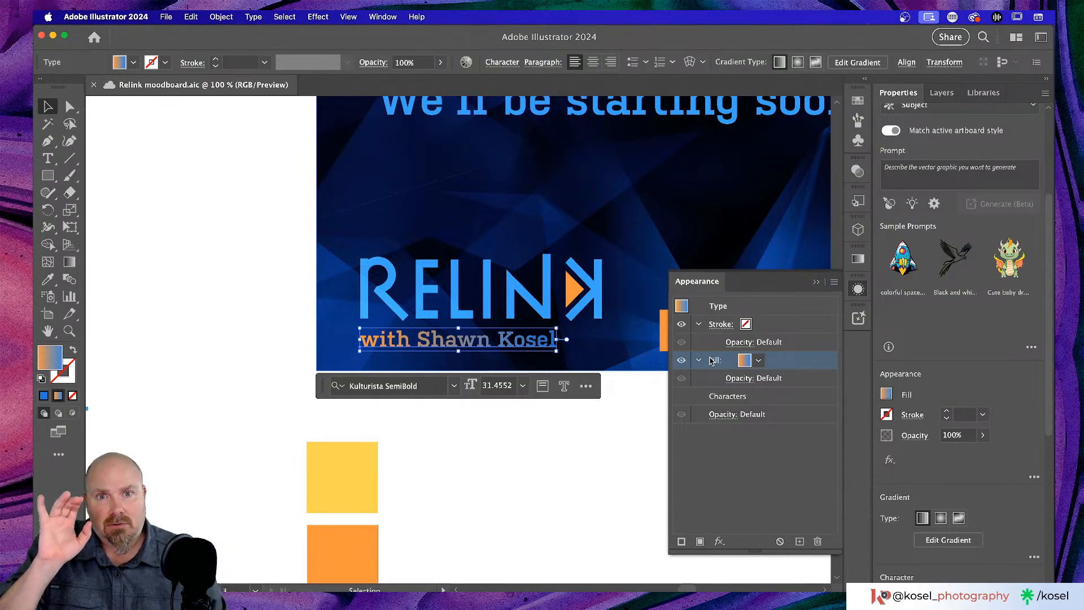
key("a")
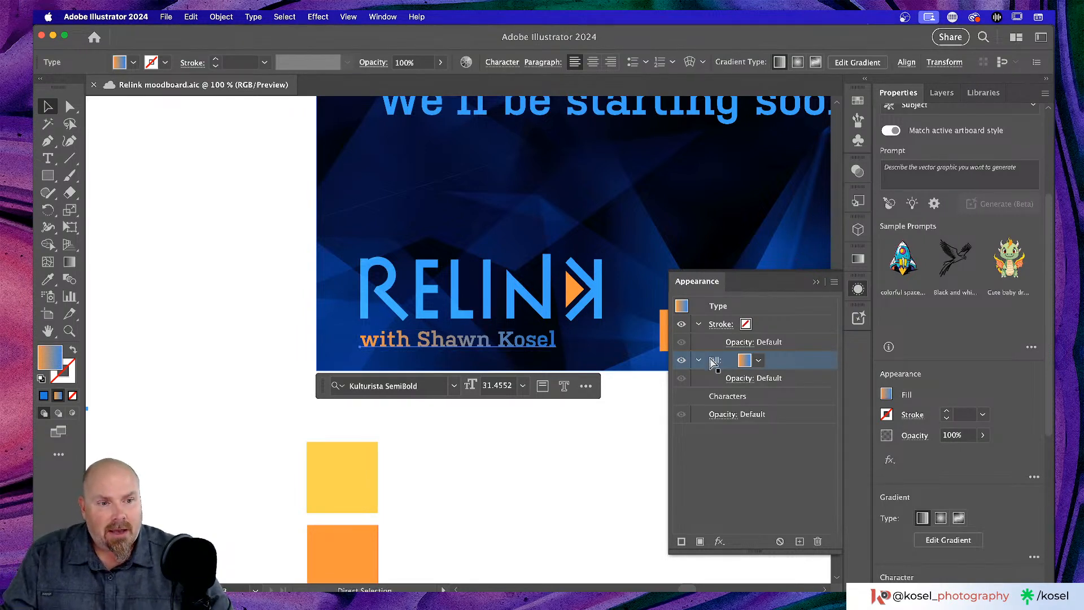
key("v")
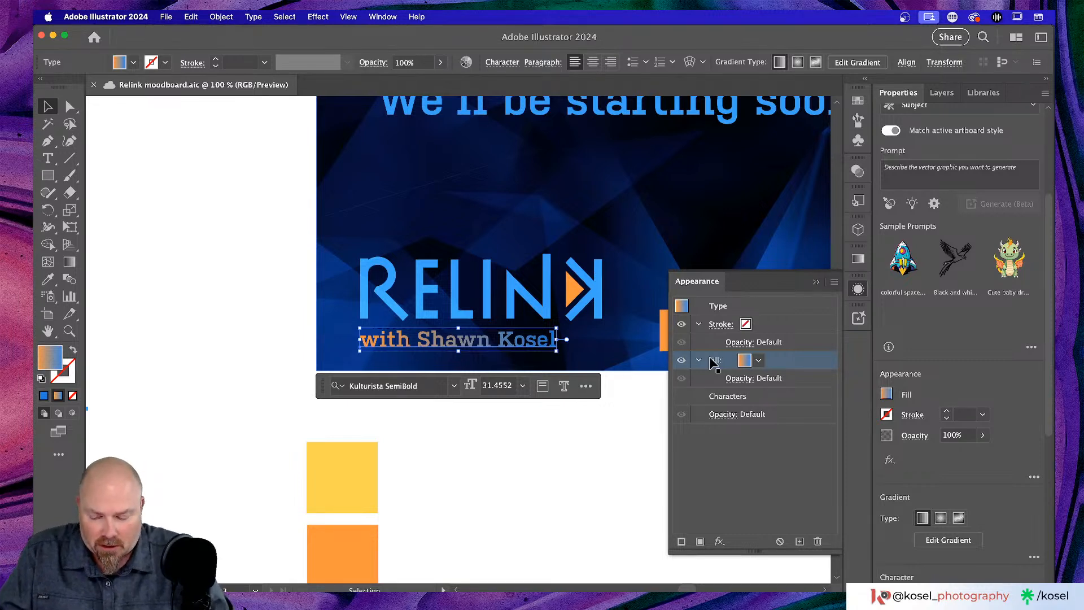
key("super+Tab")
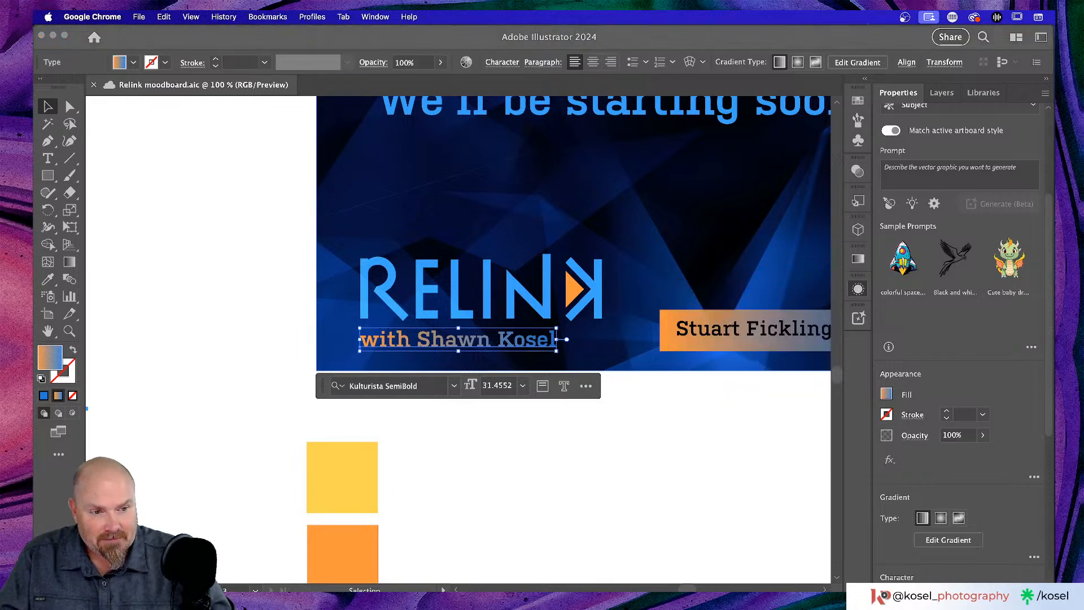
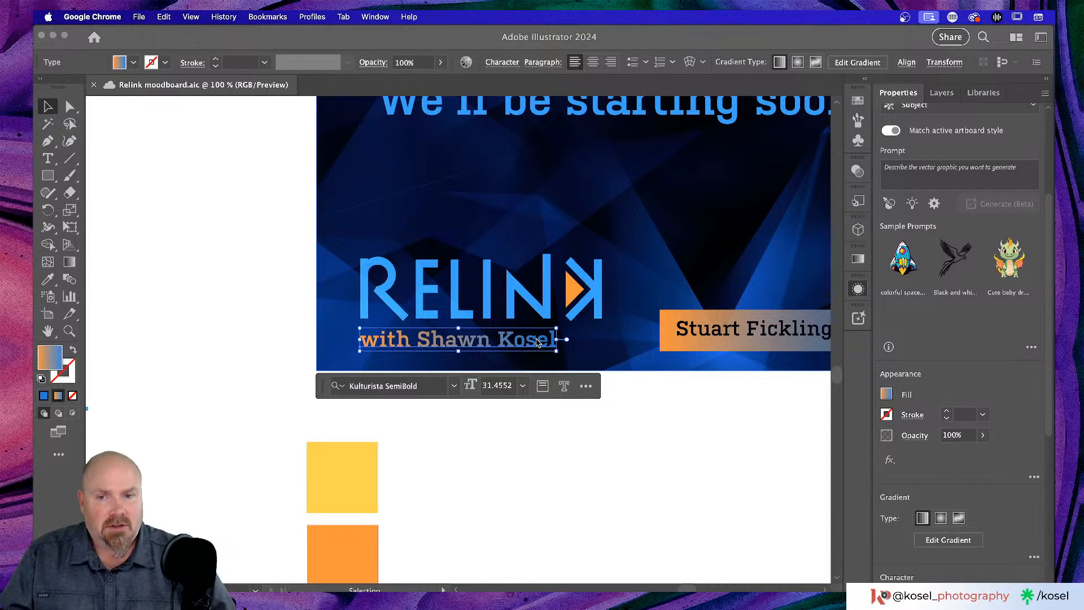
- Option-drag a copy of the gradient subtitle down beside the yellow square
left_click(455, 497)
left_click(503, 443)
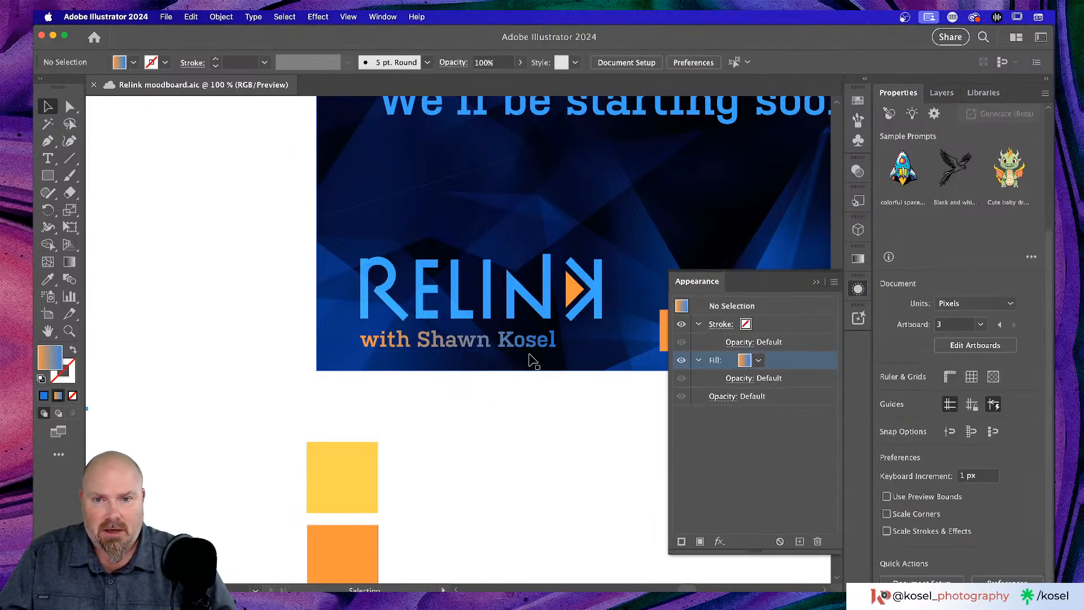
left_click(528, 344)
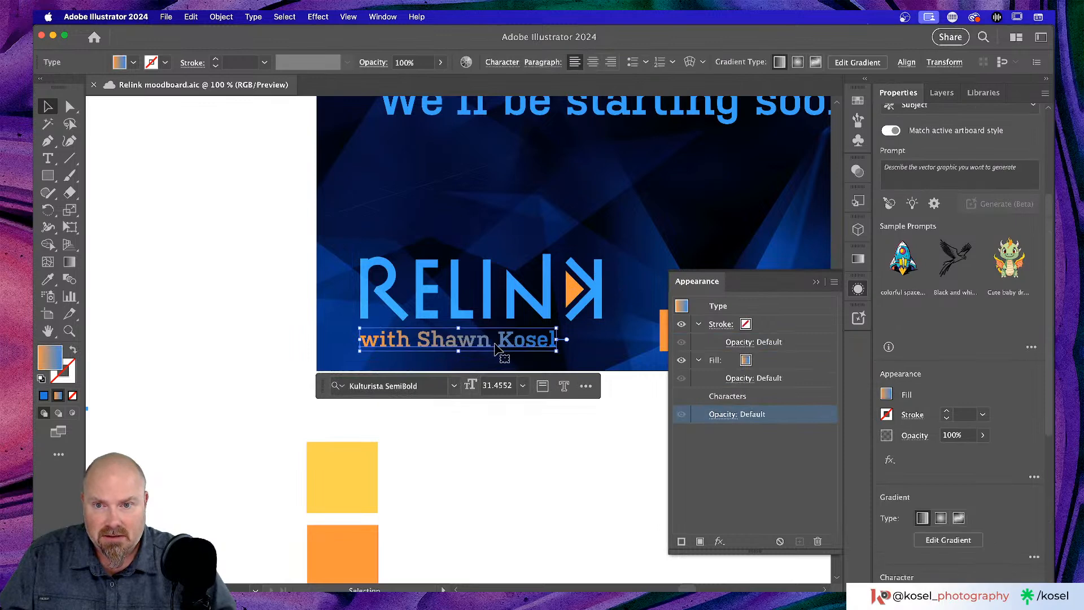
left_click_drag(495, 347, 562, 496)
- Select the copied subtitle's text, type its new opening word, and zoom in on it
scroll(561, 494, "down", 5)
scroll(560, 493, "right", 2)
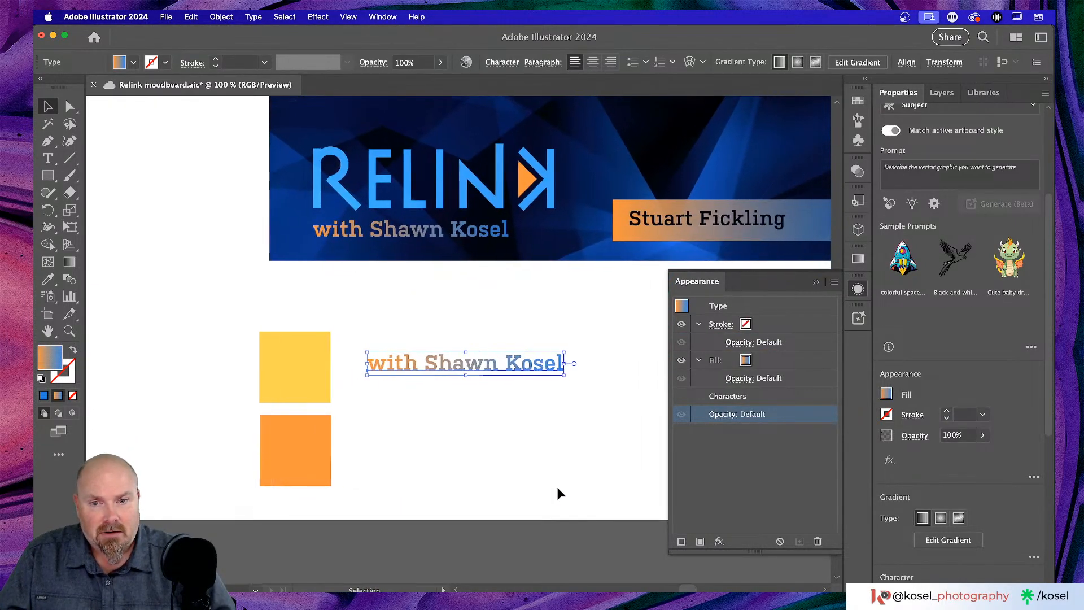
double_click(475, 366)
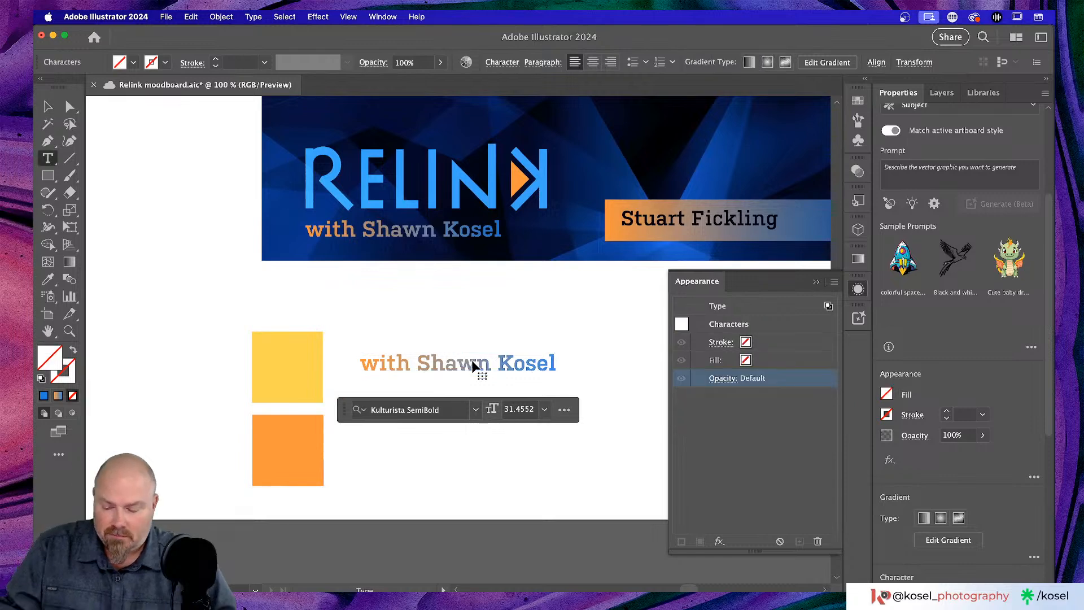
key("Escape")
key("super+Tab")
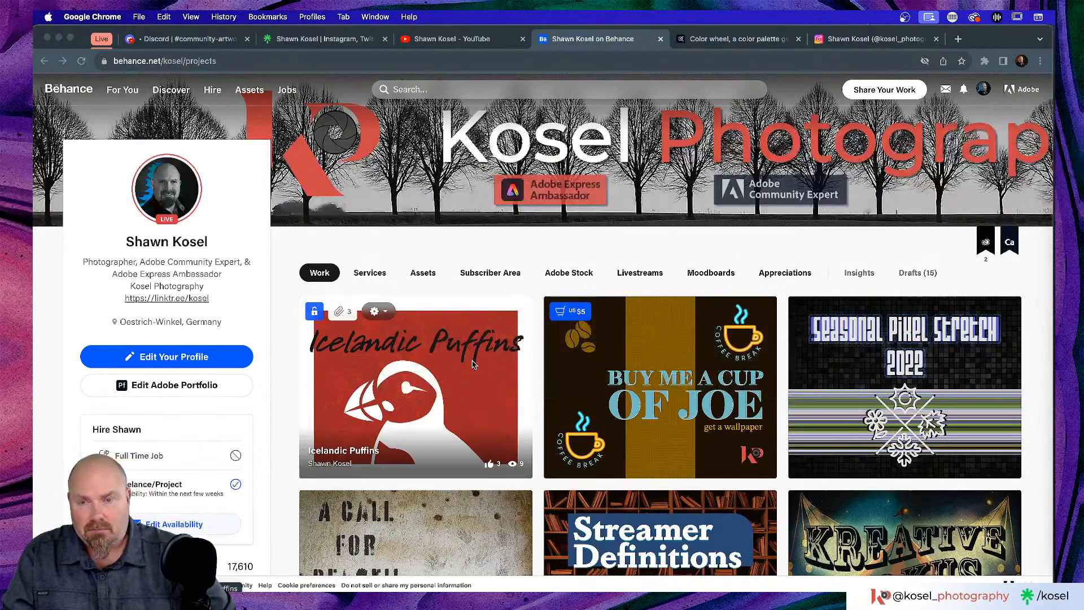
key("super+Tab")
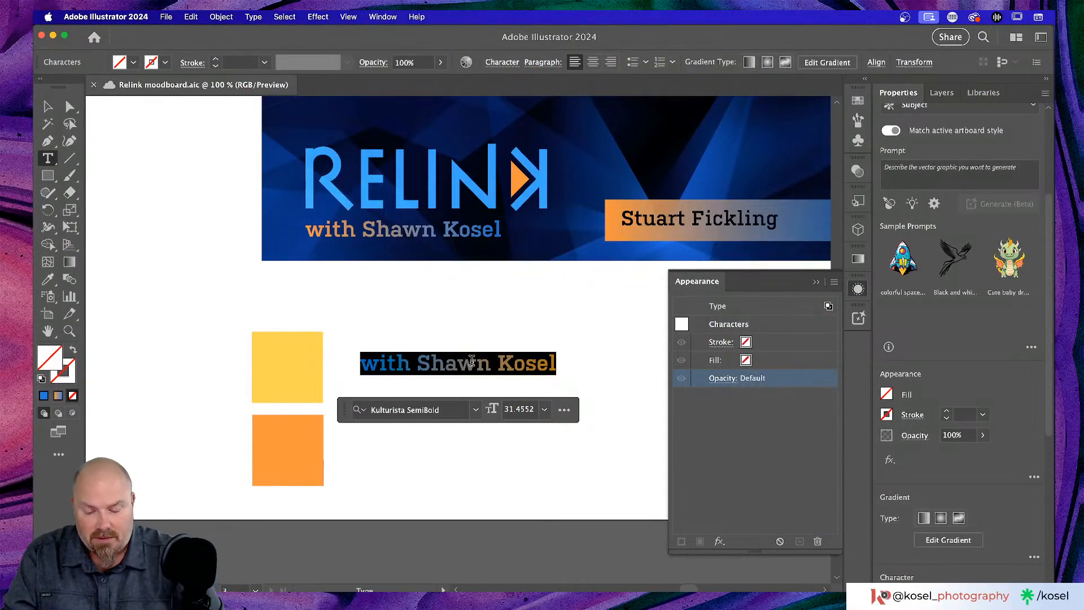
type("Uma")
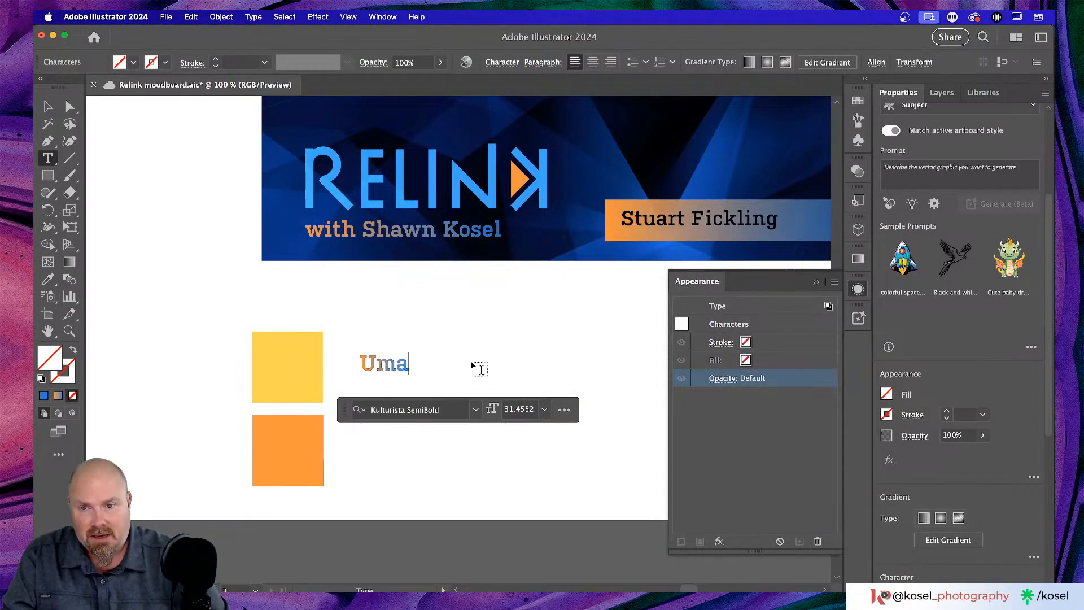
key("super+equal")
key("super+equal")
key("super+equal")
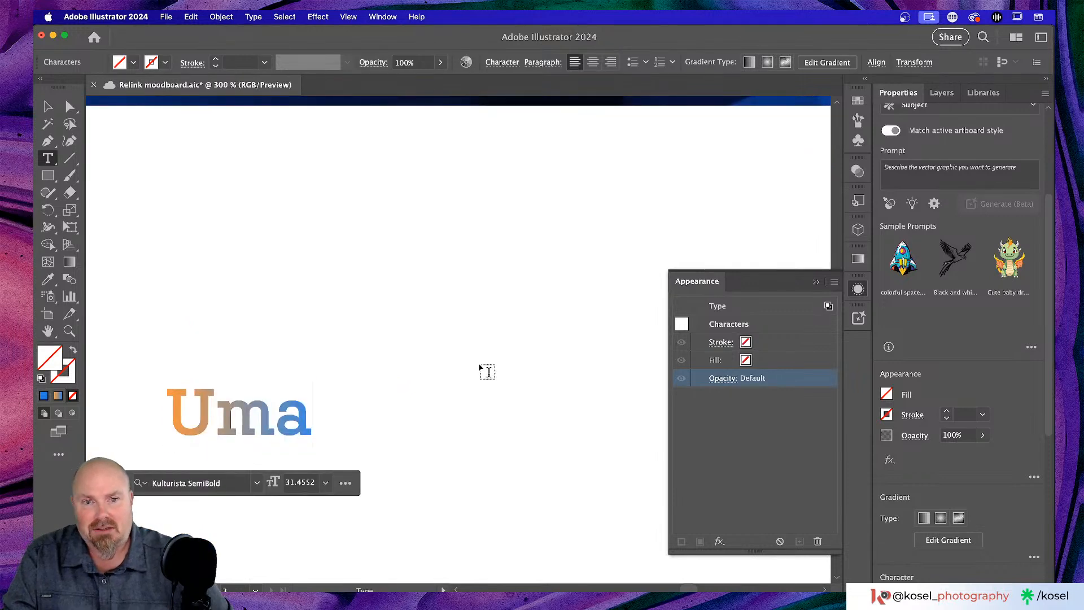
scroll(487, 370, "left", 3)
scroll(492, 368, "down", 4)
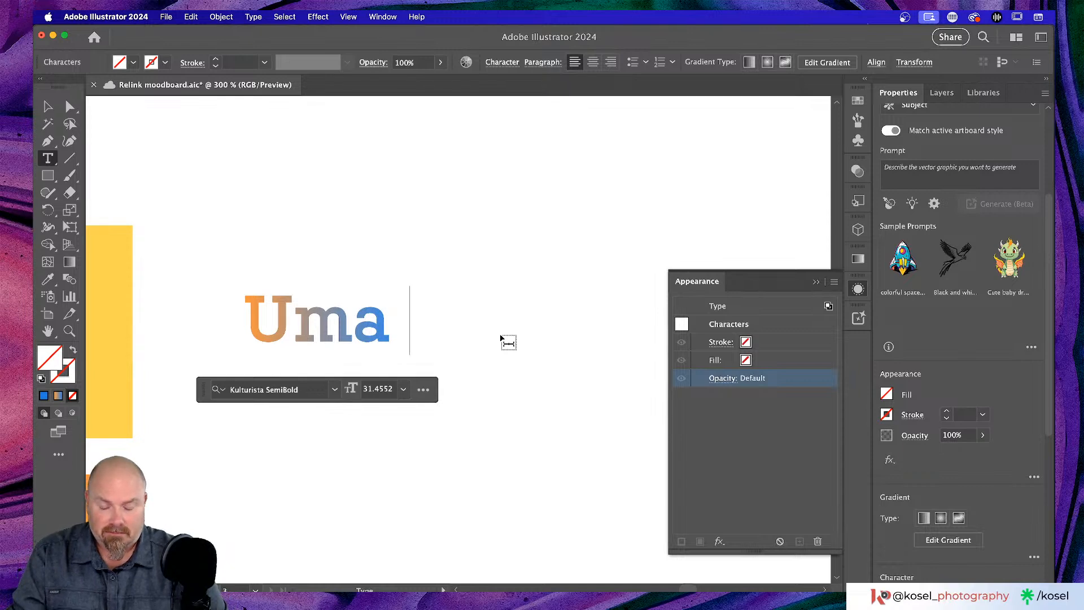
- Finish the line with 'STOP IT', exit text editing, and zoom back out to 100%
type("STOP IT")
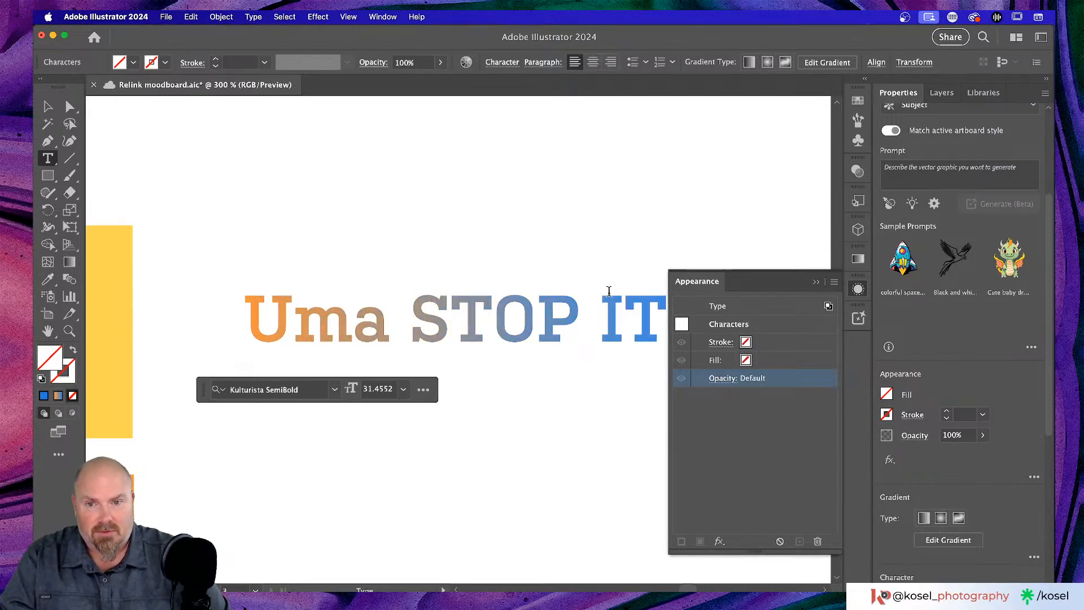
scroll(388, 285, "right", 3)
key("Return")
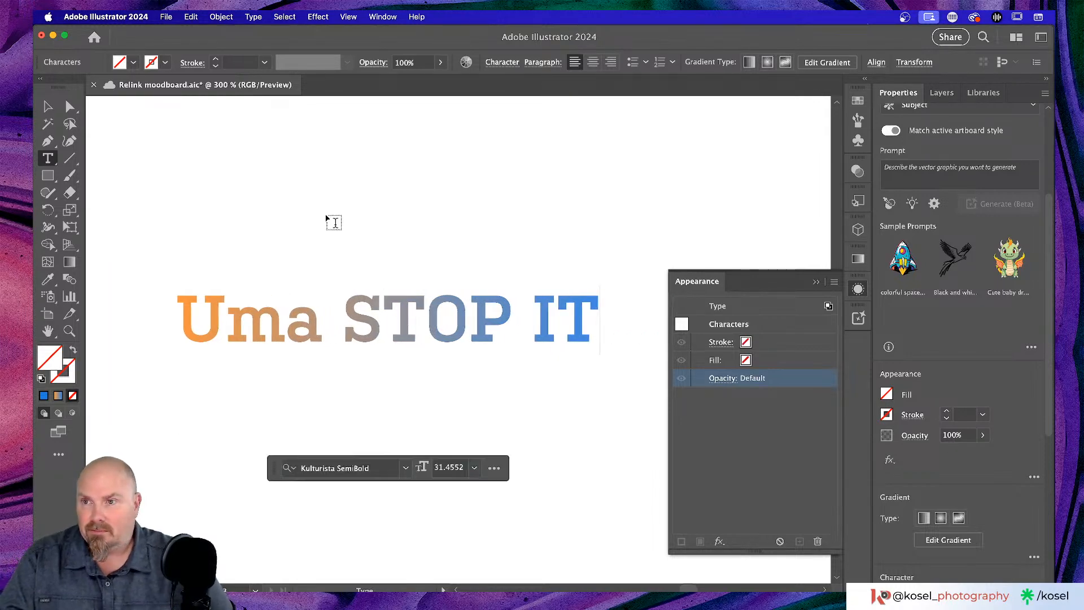
key("Escape")
left_click(510, 479)
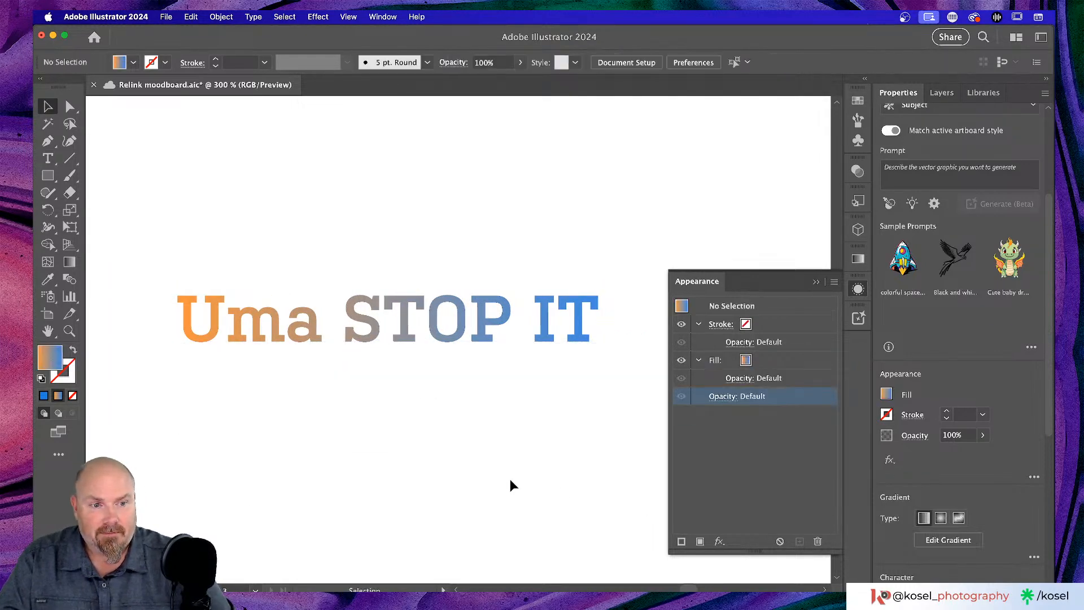
left_click(548, 337)
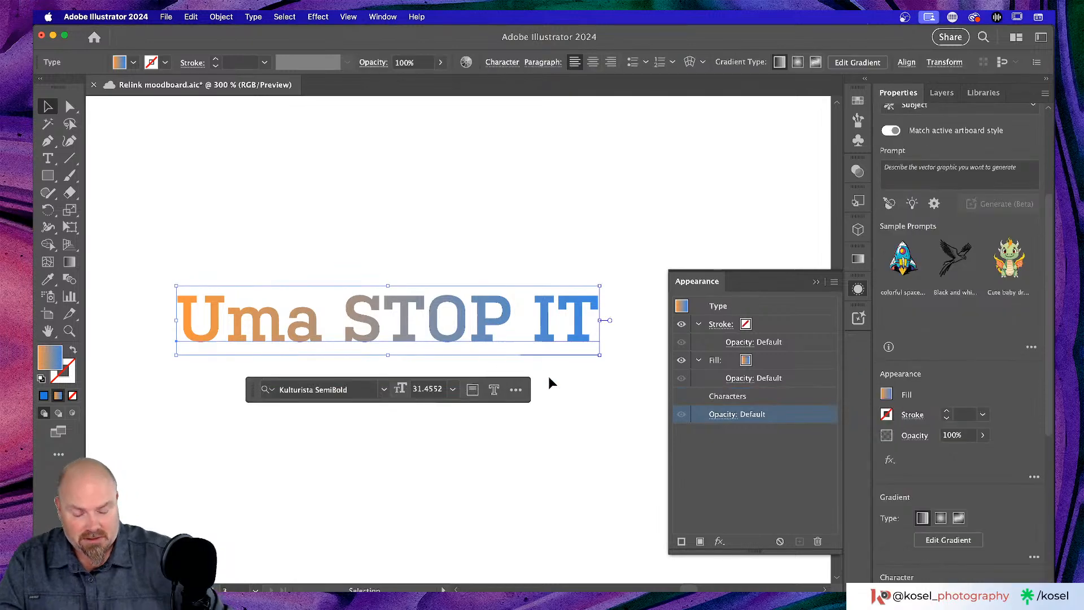
key("super+minus")
key("super+minus")
key("super+minus")
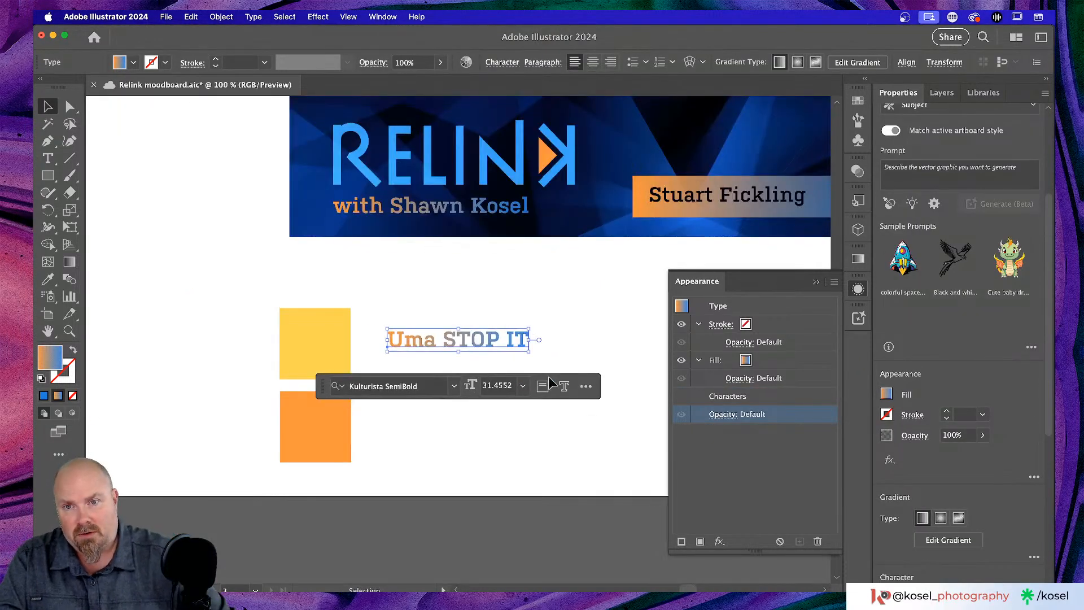
left_click(48, 108)
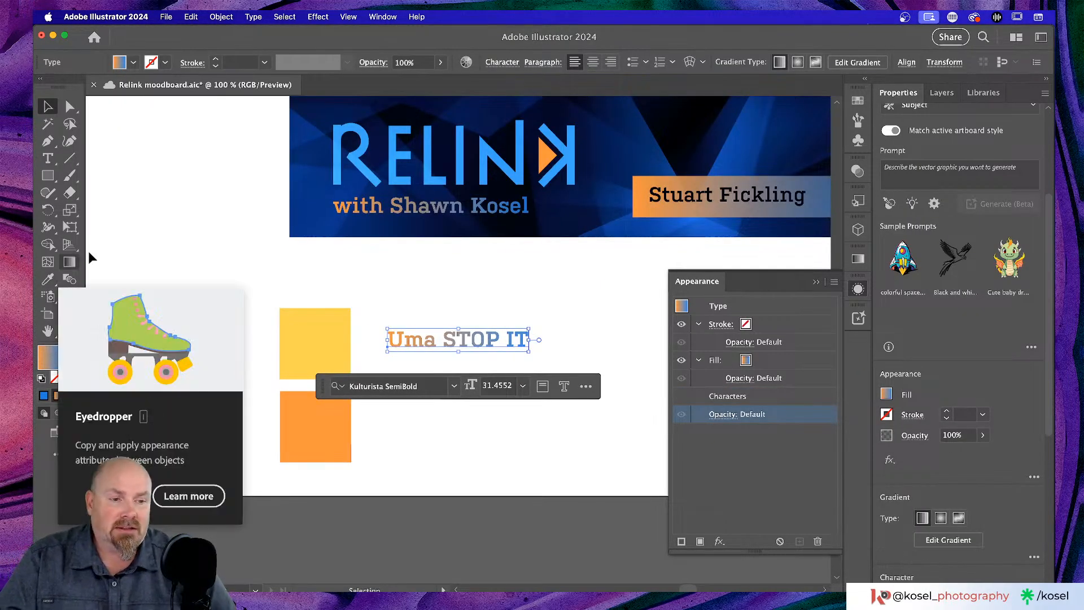
scroll(183, 216, "down", 3)
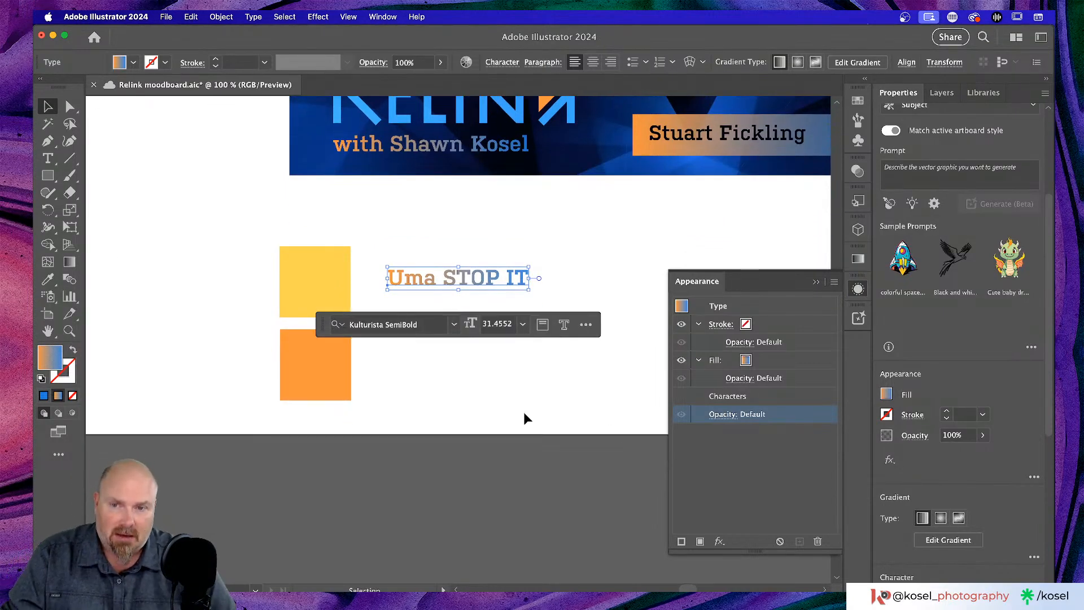
- Add a new text line reading 'Ending the stream!' over the orange square
key("t")
left_click(406, 374)
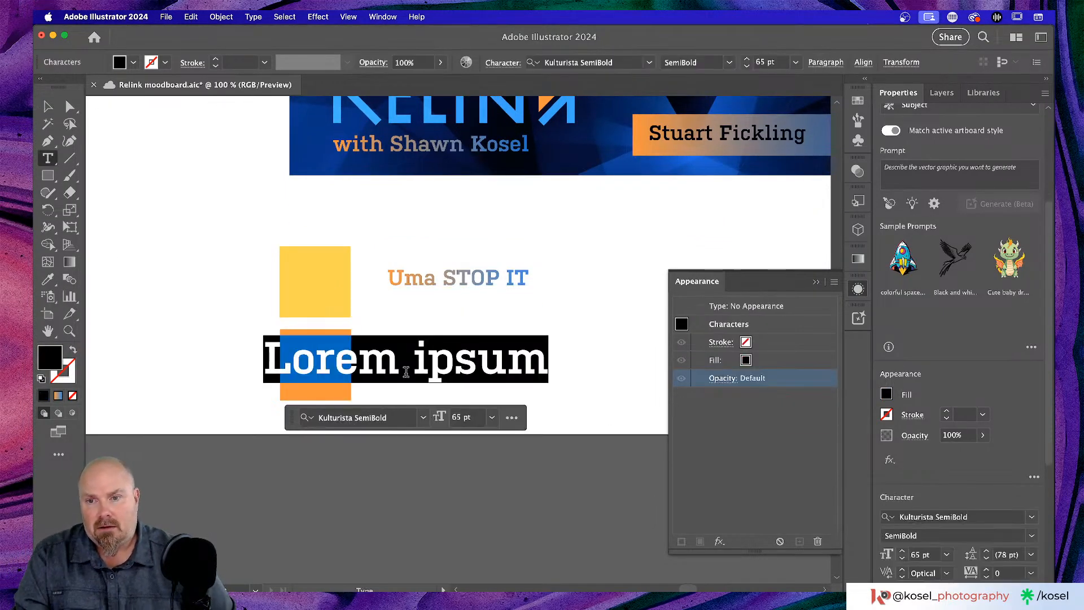
type("Endin")
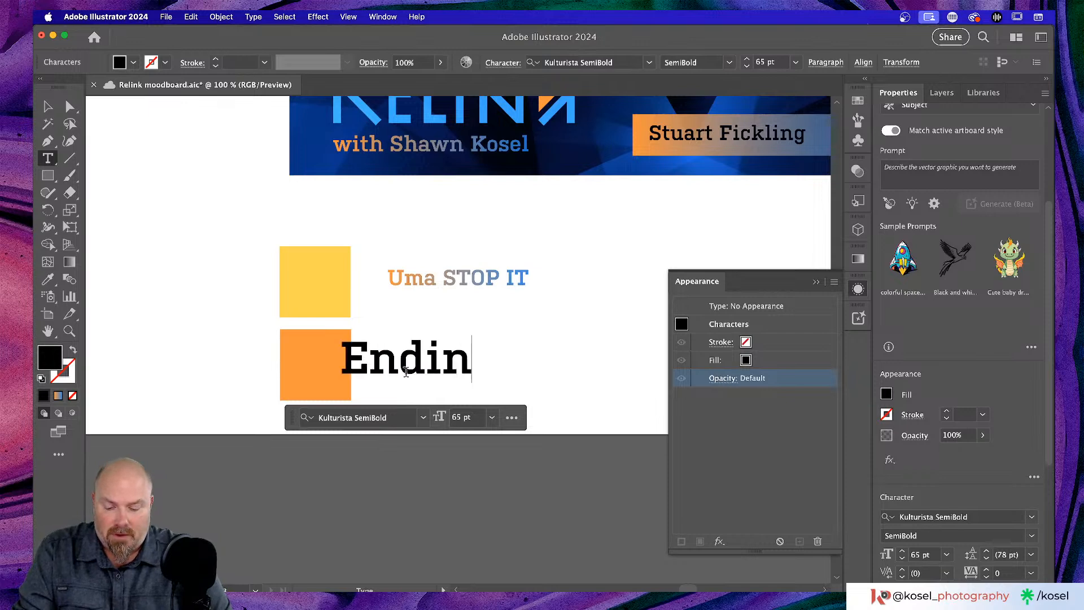
type("g the stre")
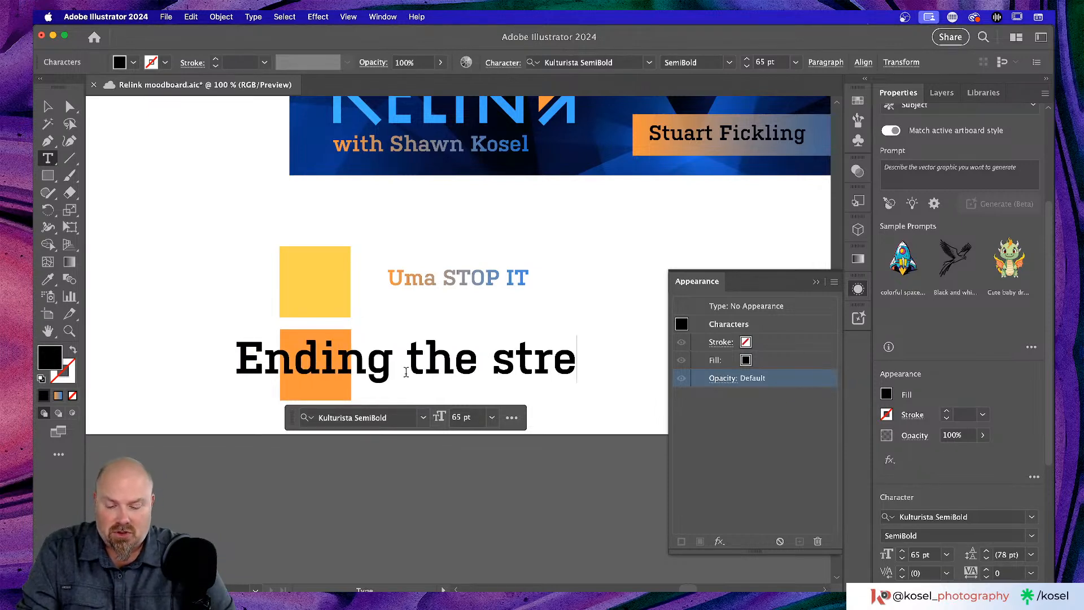
type("am!")
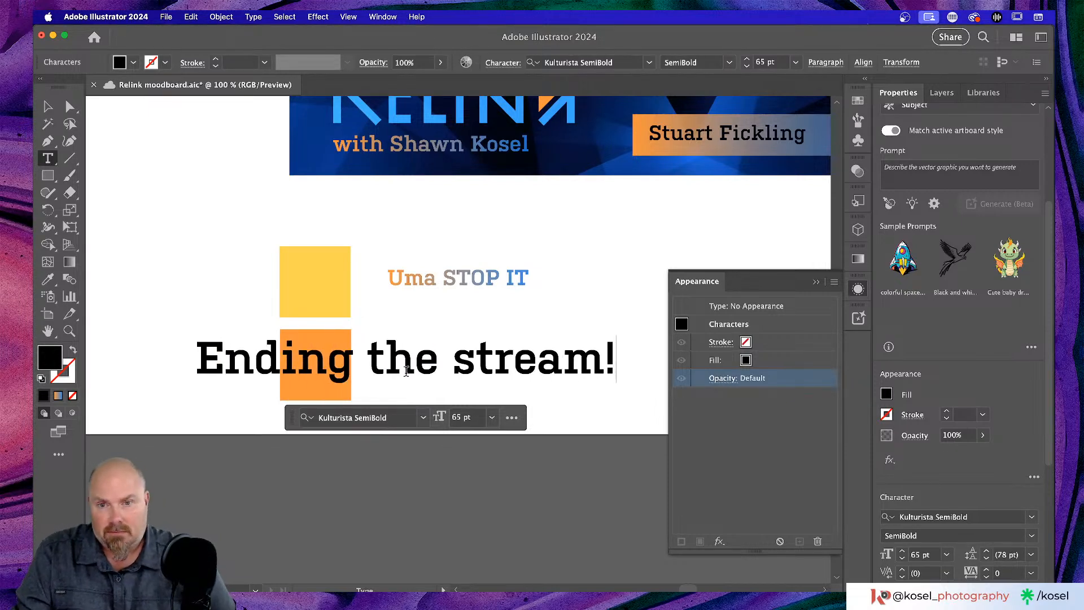
left_click(48, 107)
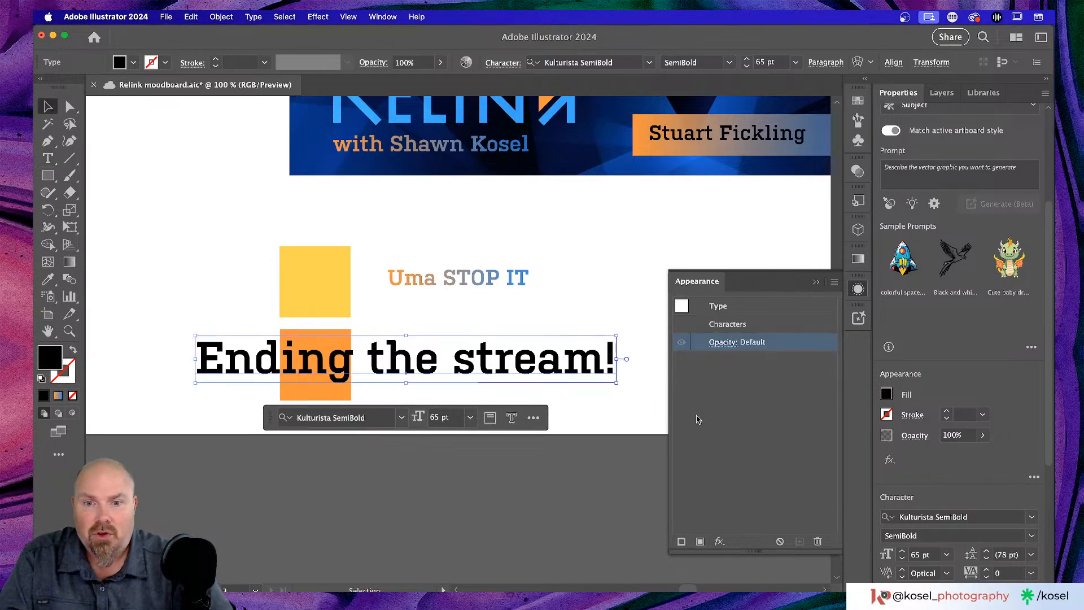
left_click(612, 405)
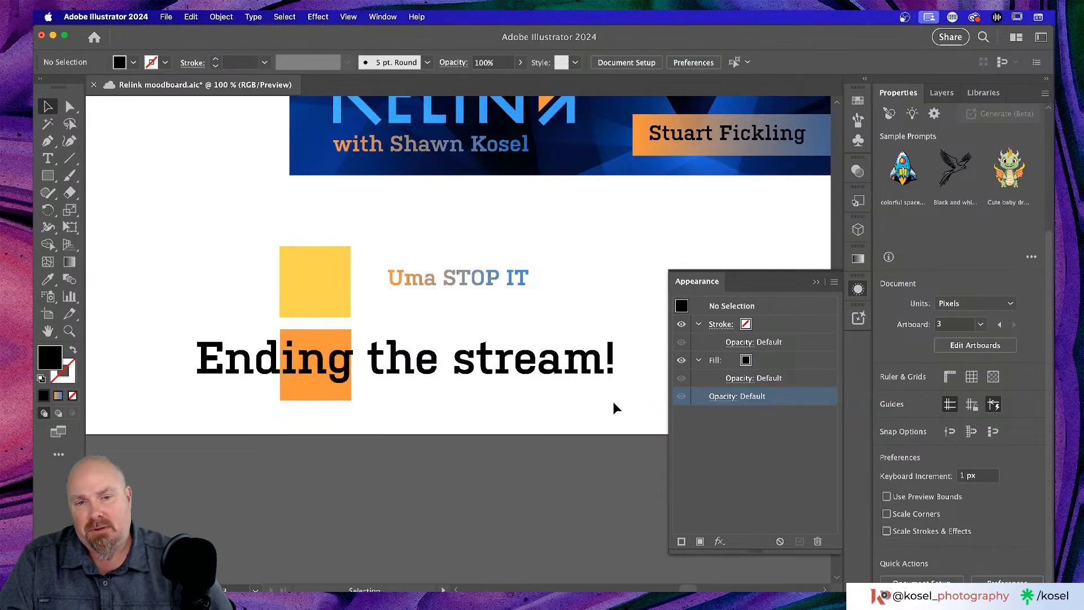
left_click(539, 363)
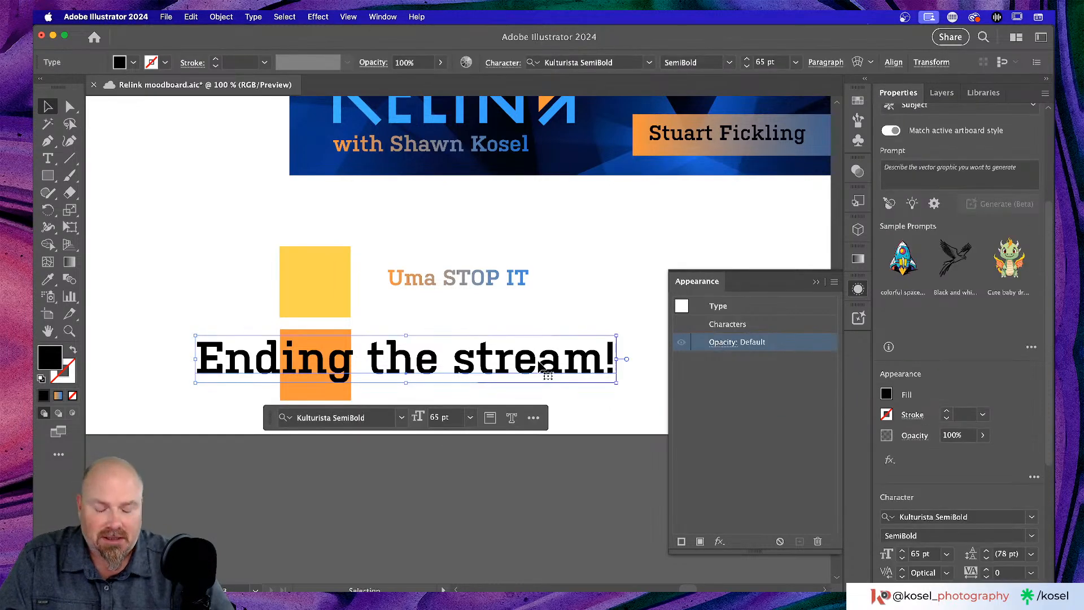
- Remove the headline's fill, then restore it with the default black fill
key("slash")
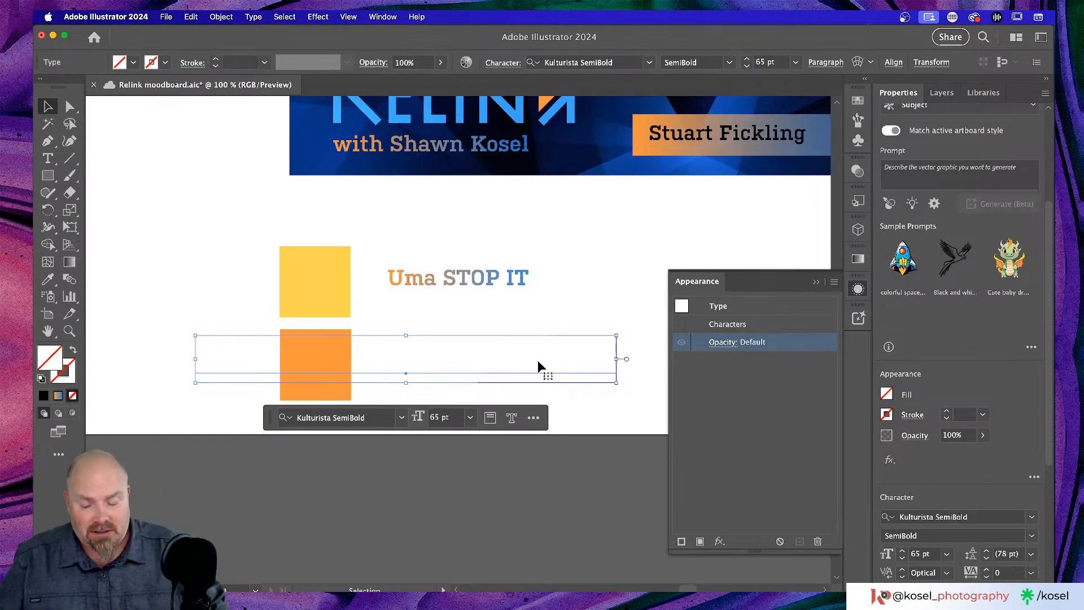
key("y")
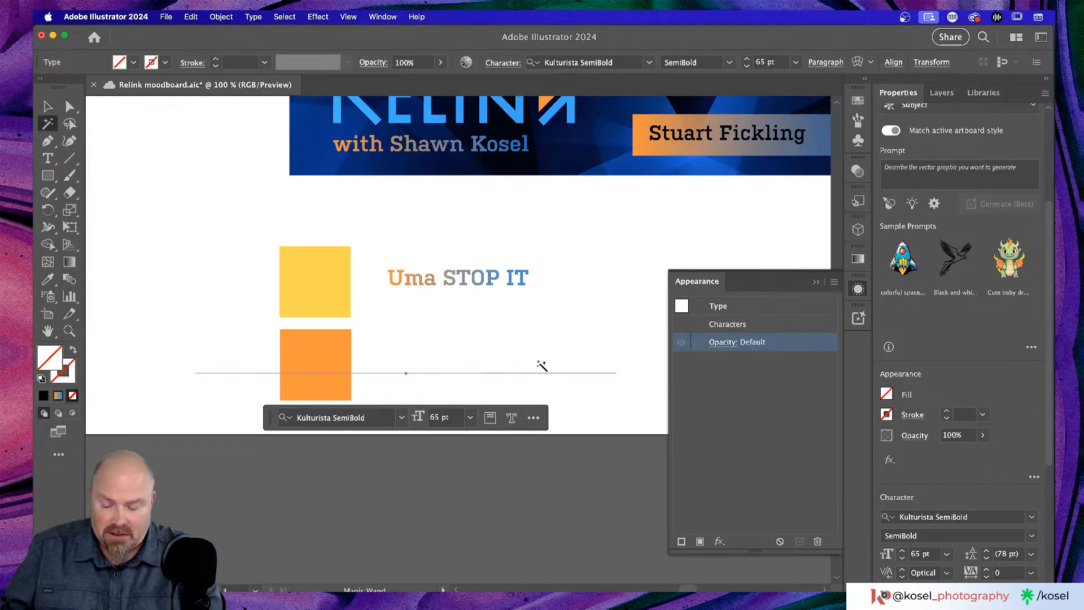
left_click(539, 364)
key("super+Tab")
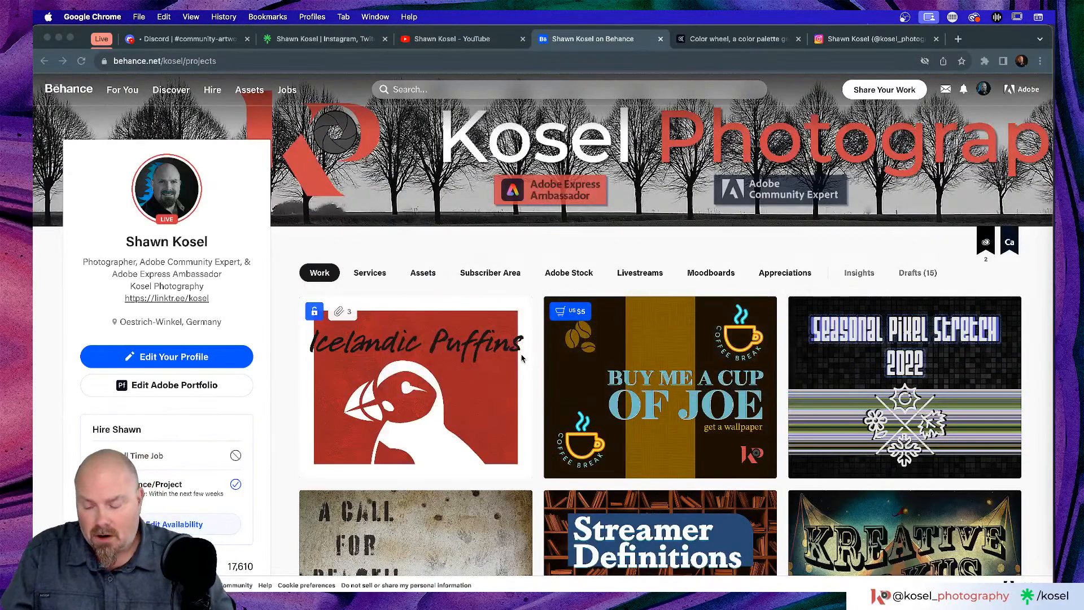
key("super+Tab")
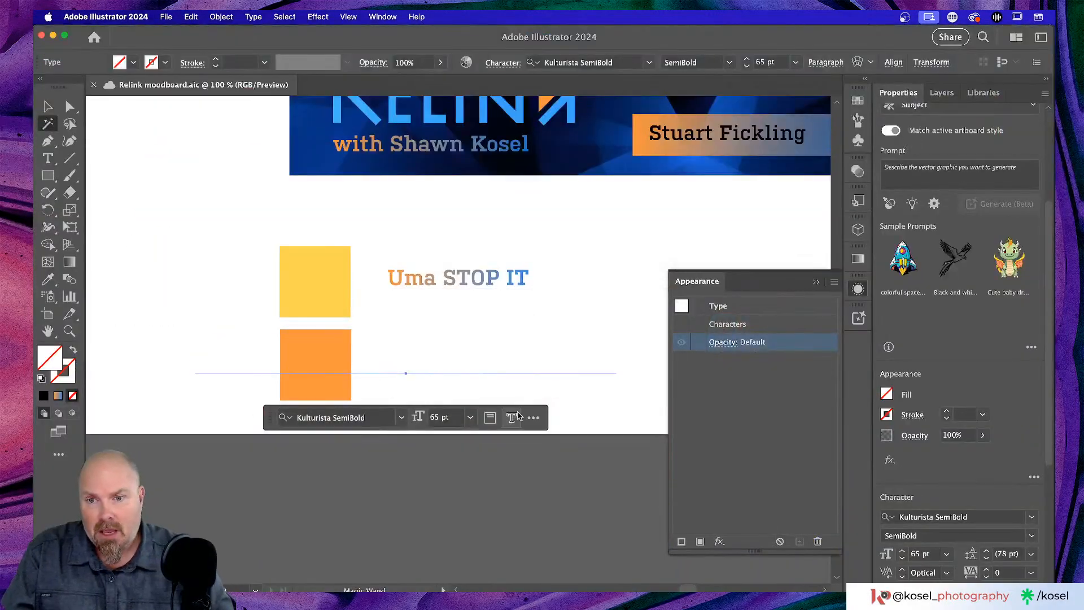
left_click(47, 107)
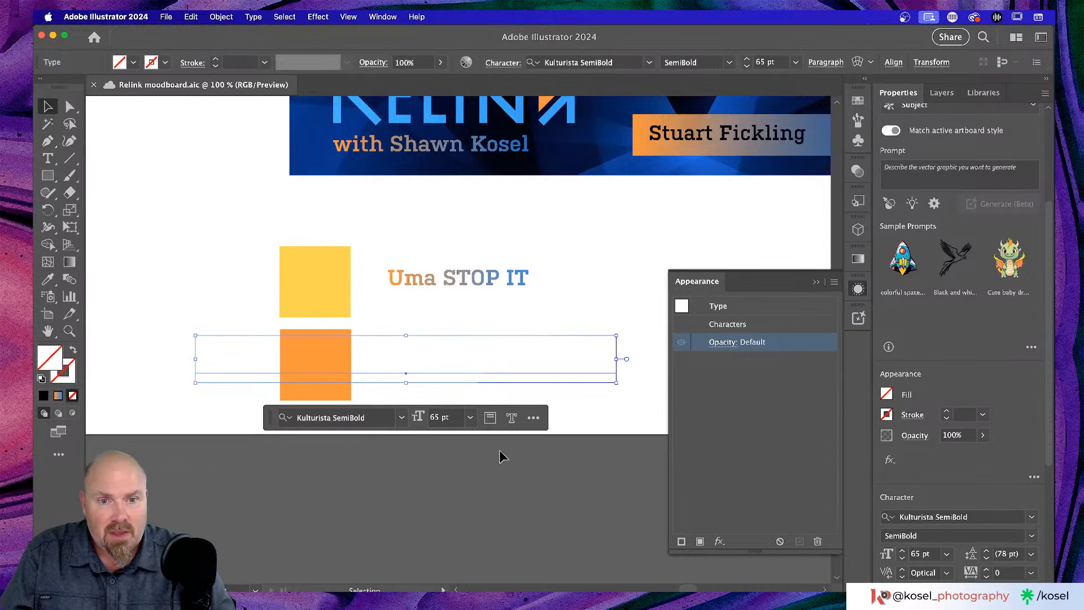
key("a")
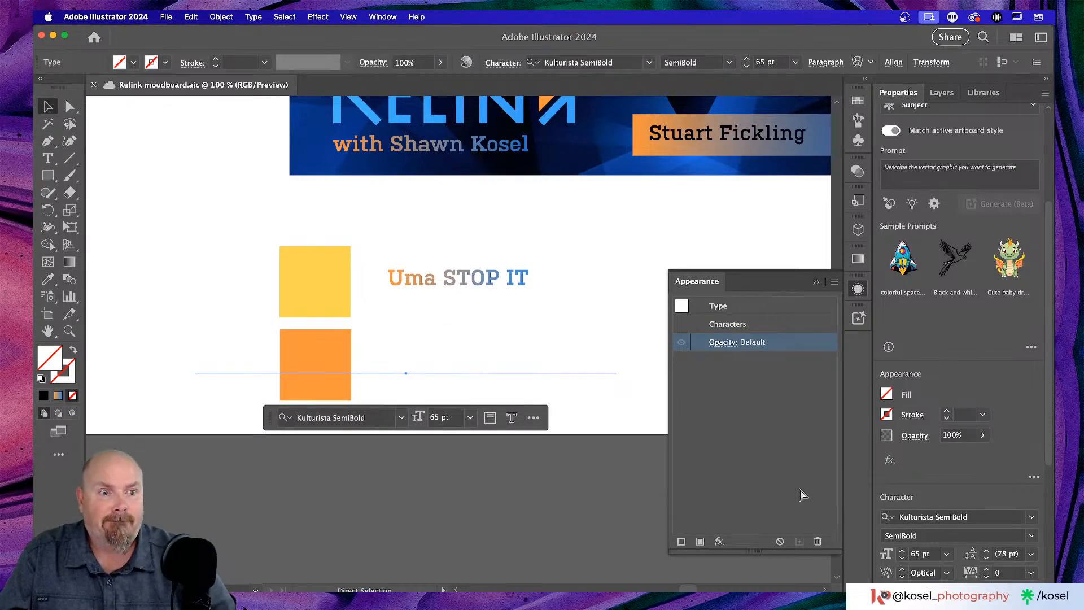
key("d")
key("v")
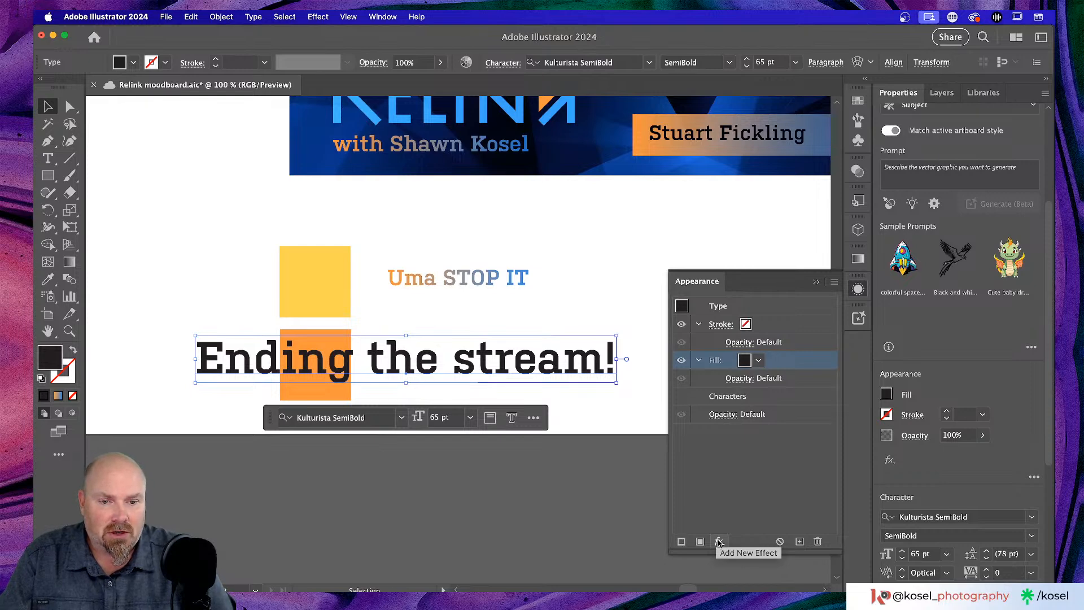
- Load the Basic Graphics_Dots pattern library and fill the headline with a dot pattern
left_click(759, 360)
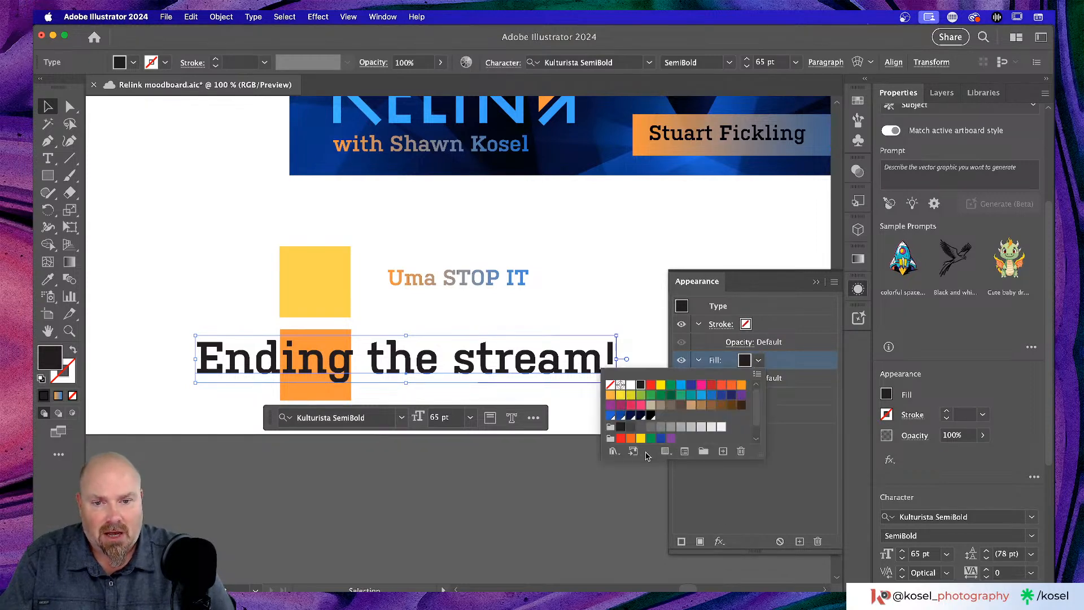
left_click(614, 451)
mouse_move(622, 467)
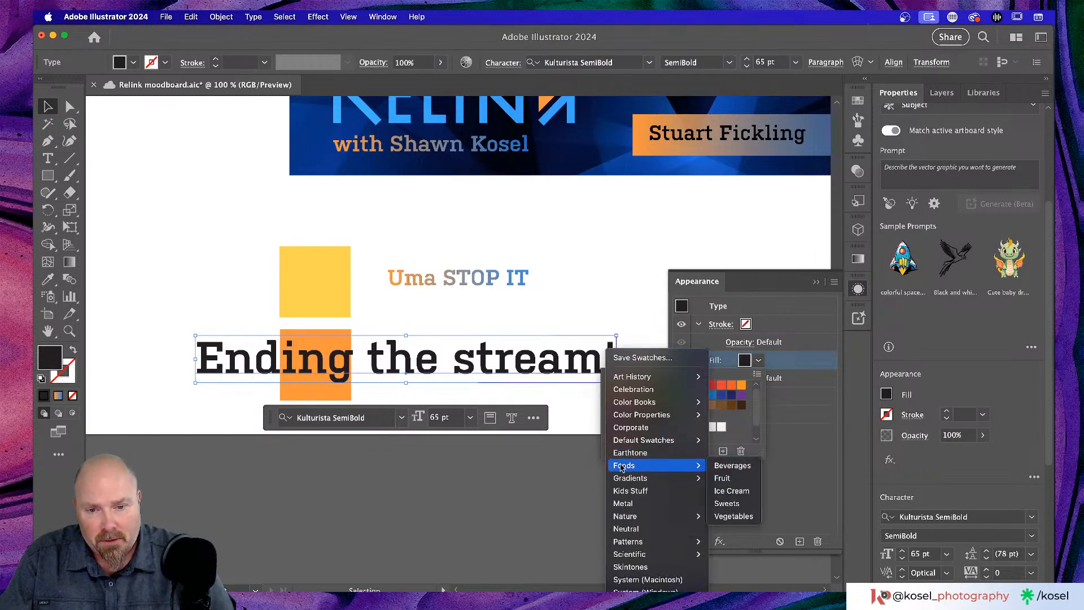
mouse_move(651, 544)
mouse_move(762, 544)
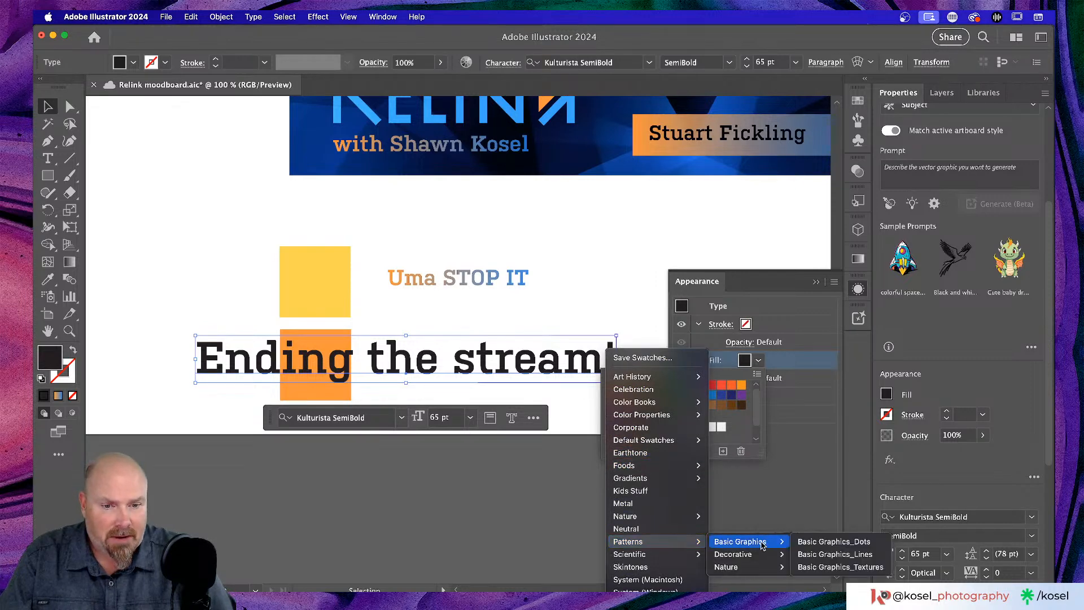
left_click(828, 543)
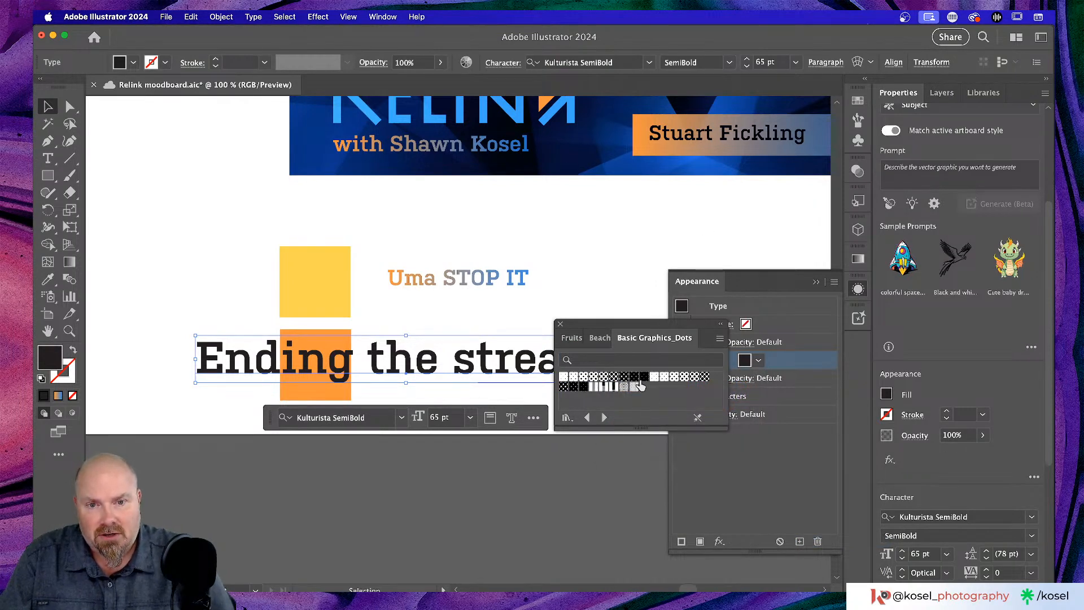
left_click(633, 379)
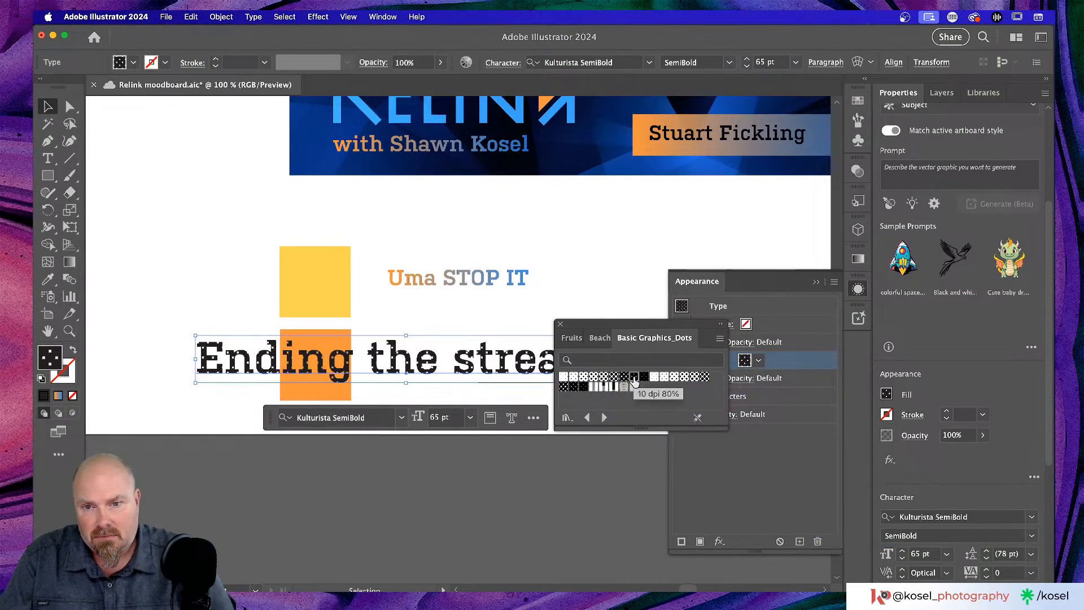
- Try several dot patterns, settle on a large-dot fill, and close the library
left_click(585, 378)
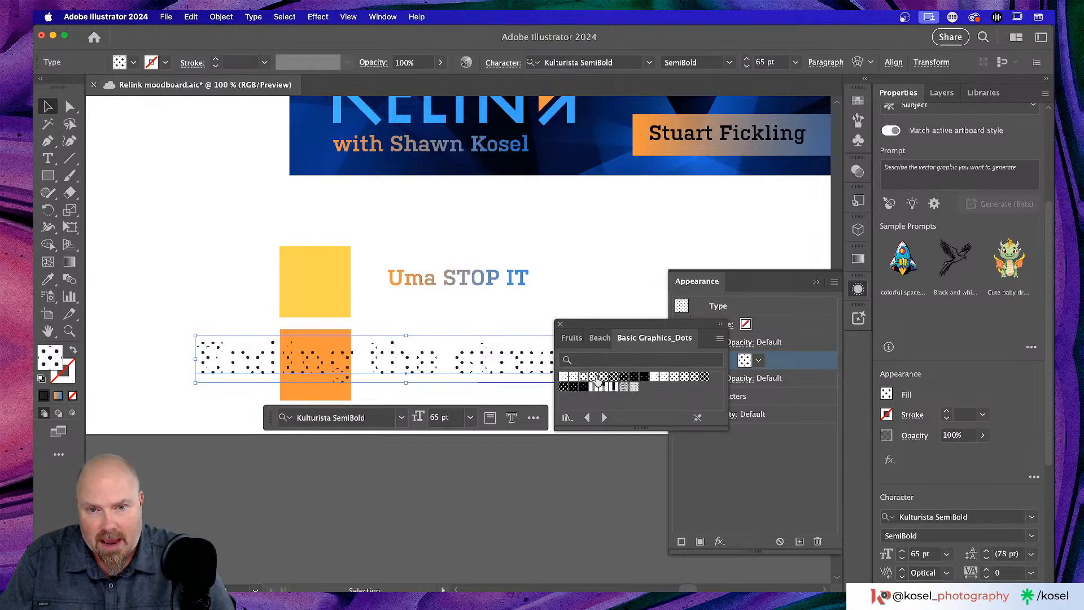
left_click(635, 379)
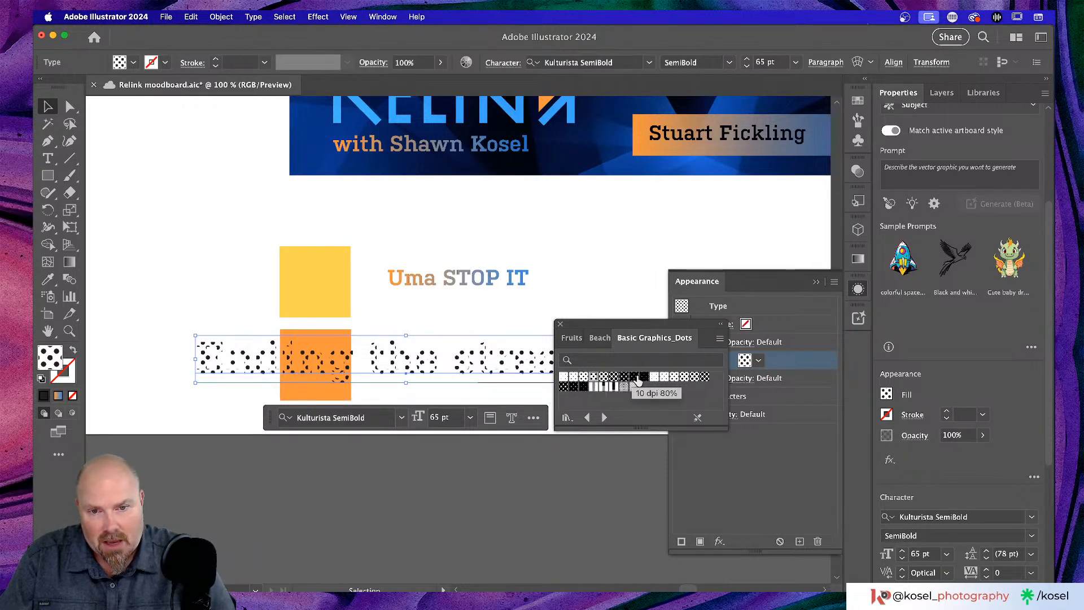
left_click(574, 386)
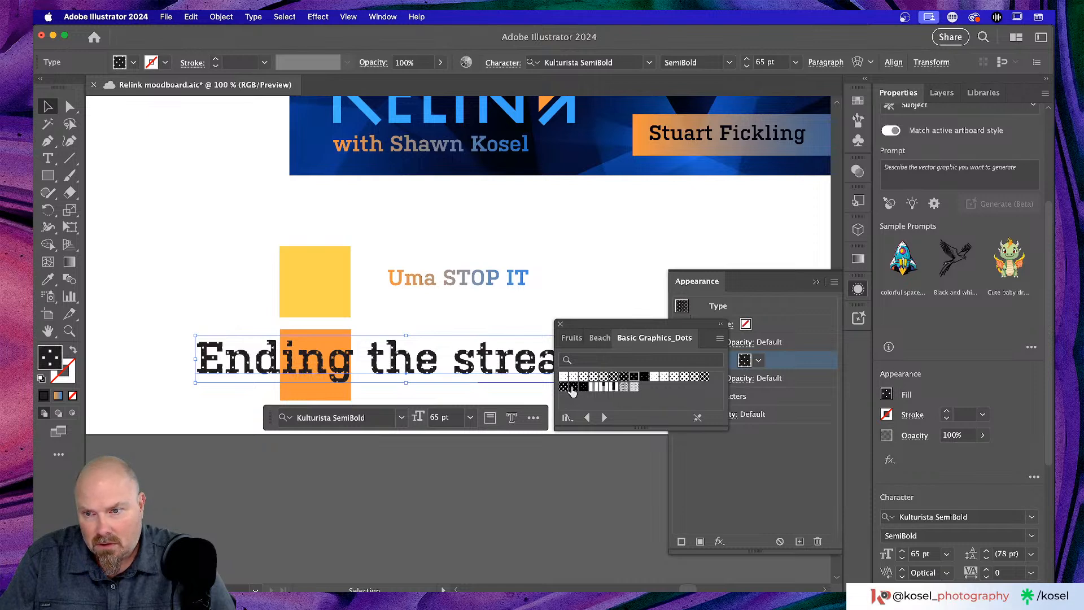
left_click(572, 389)
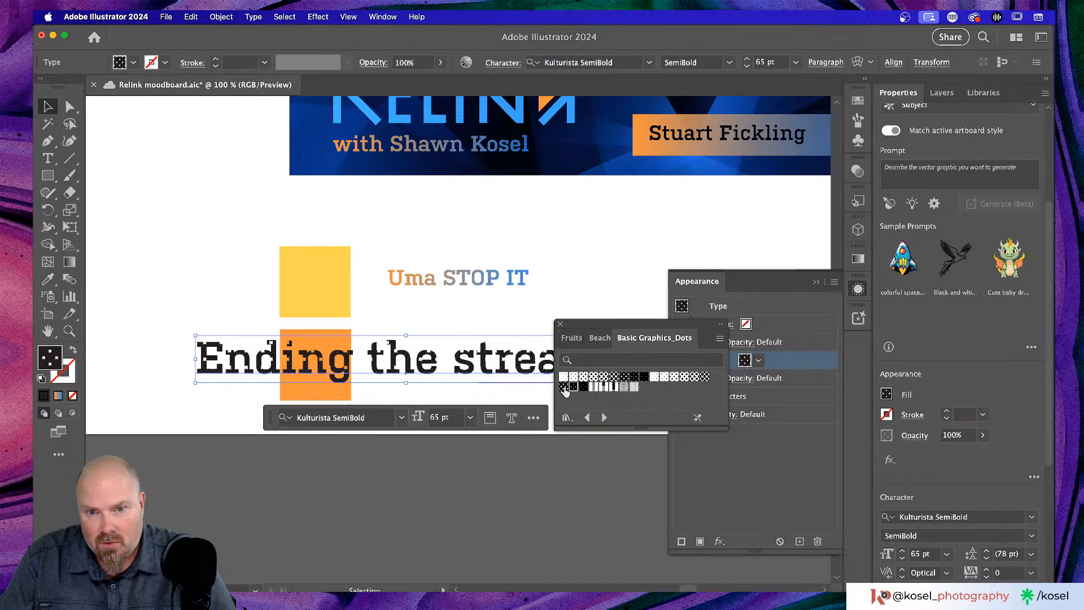
left_click(565, 387)
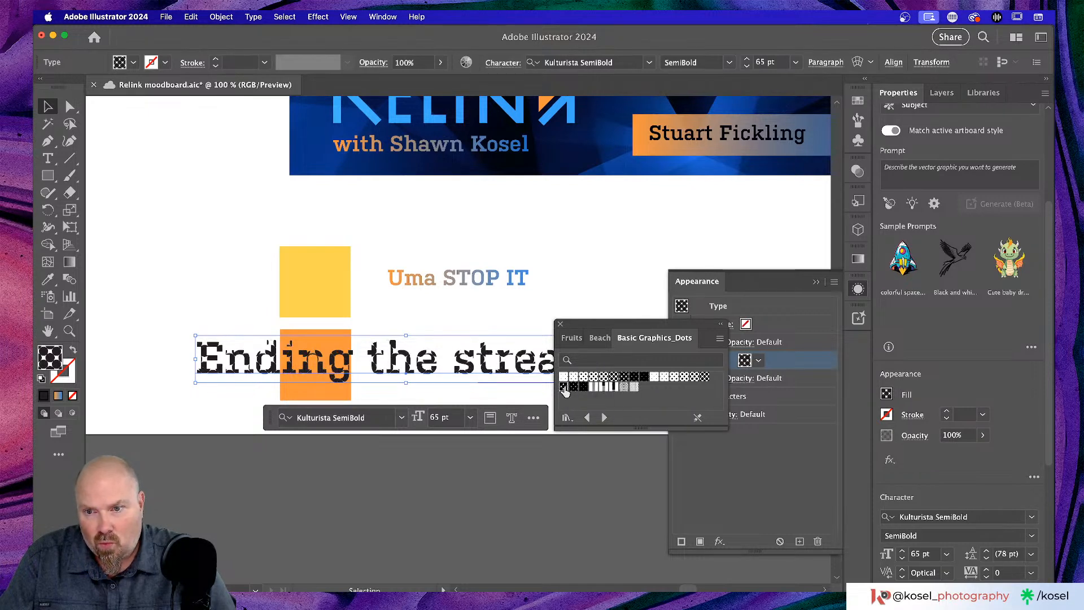
left_click(642, 378)
left_click(624, 377)
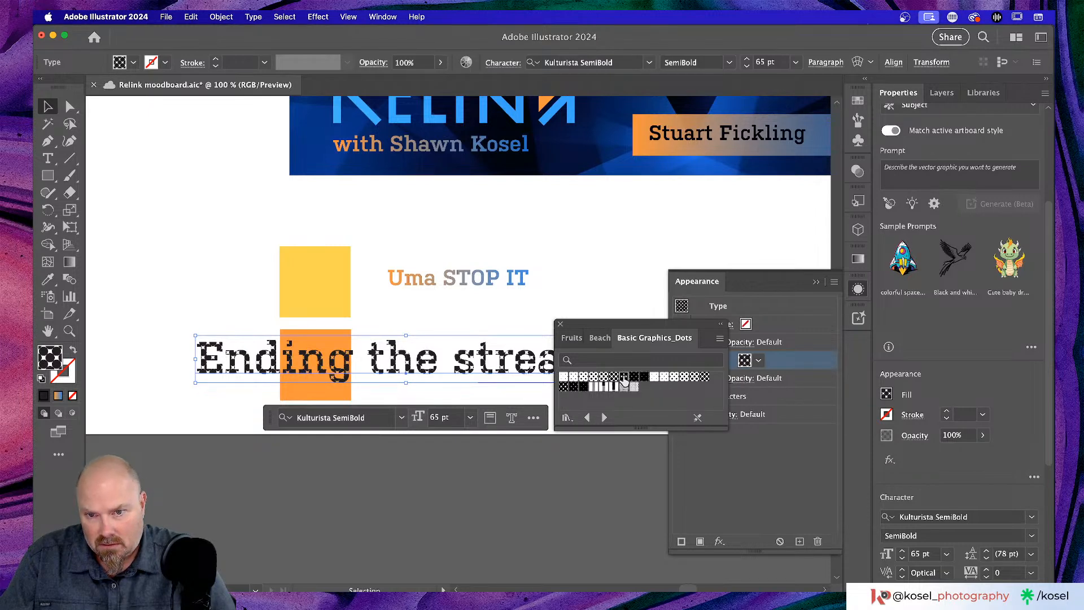
left_click(559, 326)
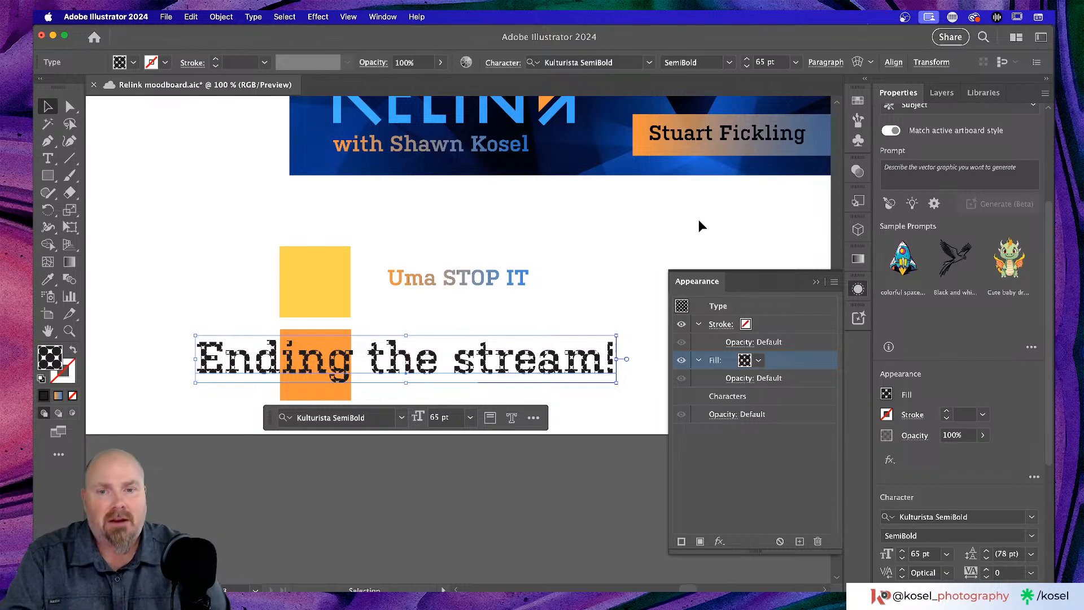
- Retype the dot-pattern headline as 'Howdy All!' and move it above the STOP IT line
double_click(518, 370)
key("Escape")
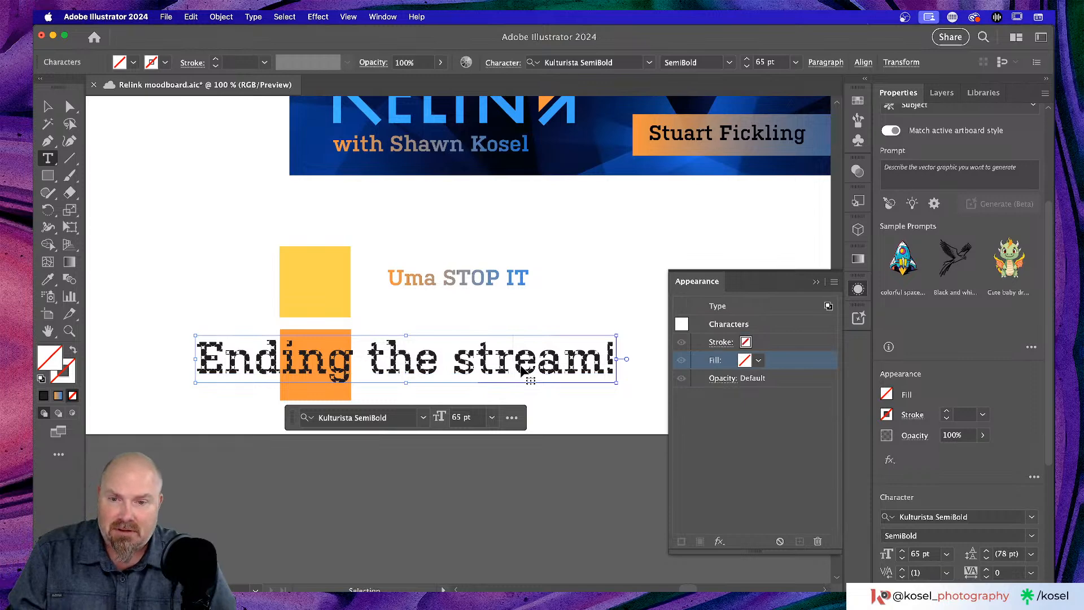
key("super+Tab")
key("super+Tab")
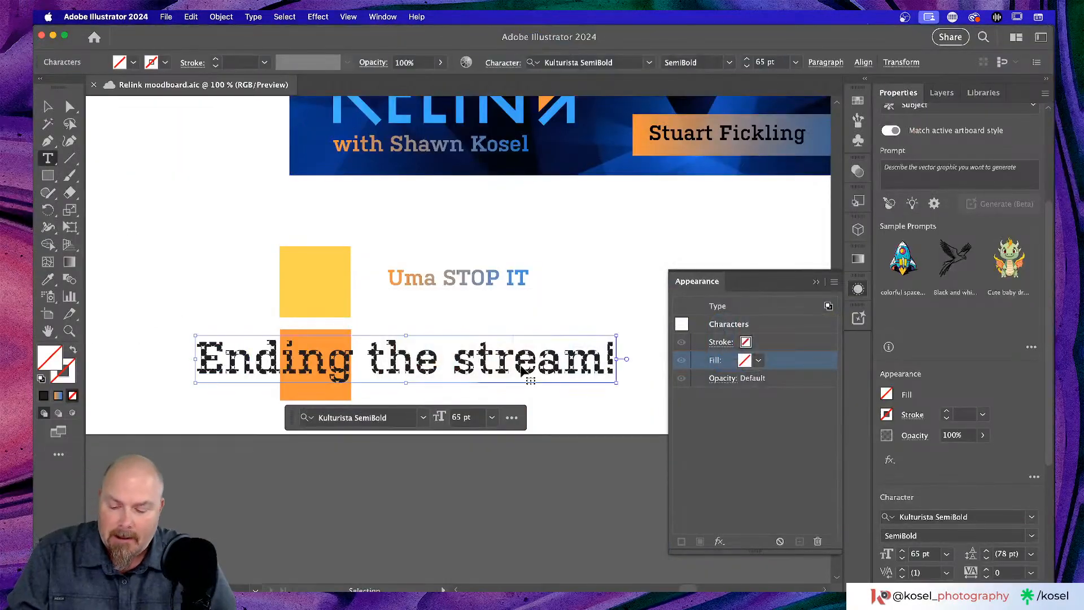
triple_click(520, 365)
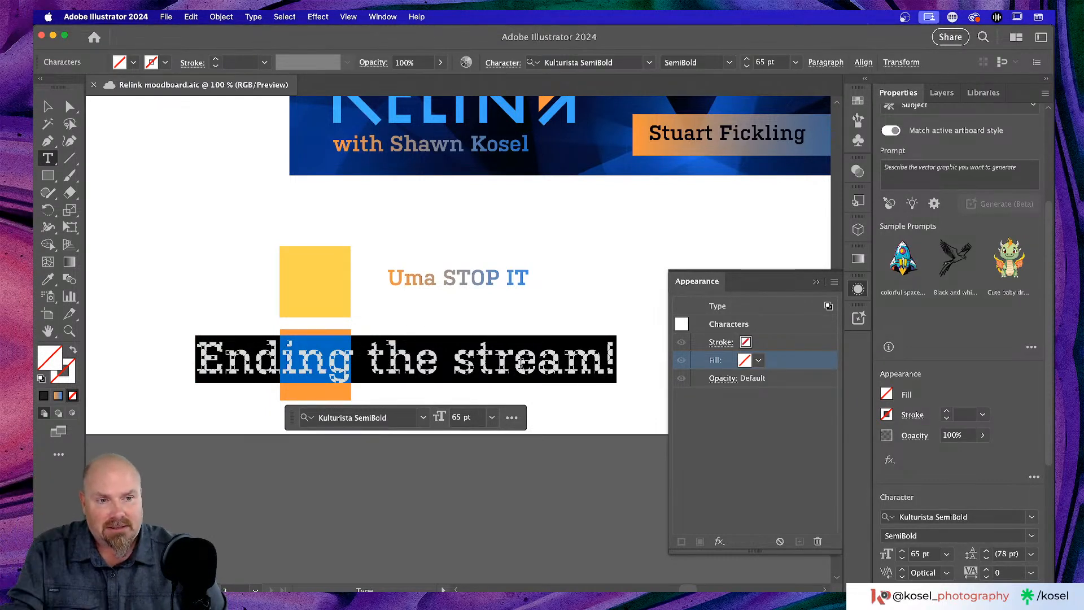
type("Howdy")
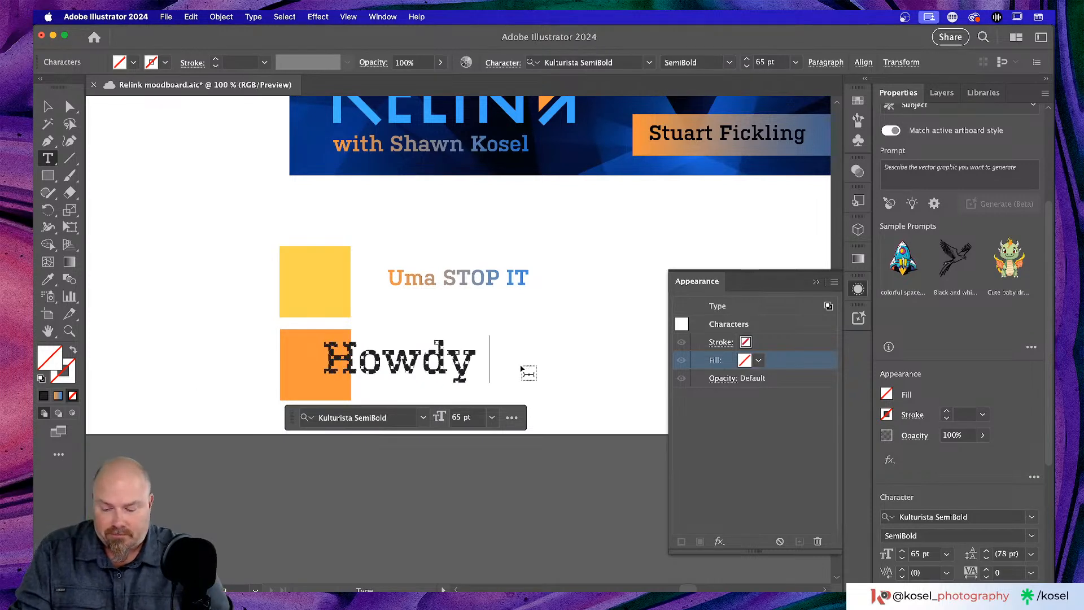
type("All!")
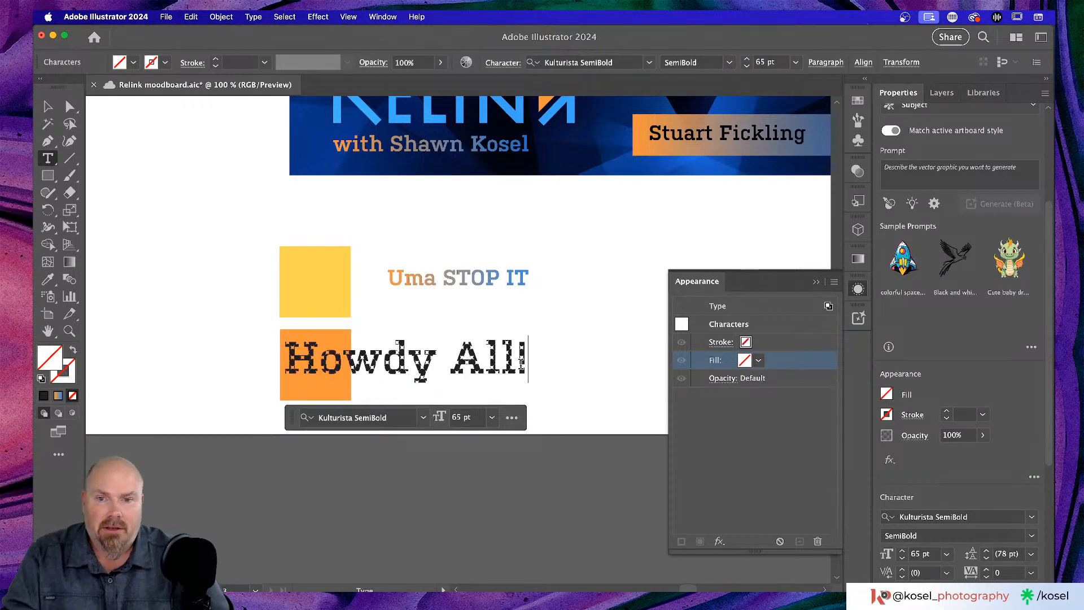
left_click(48, 107)
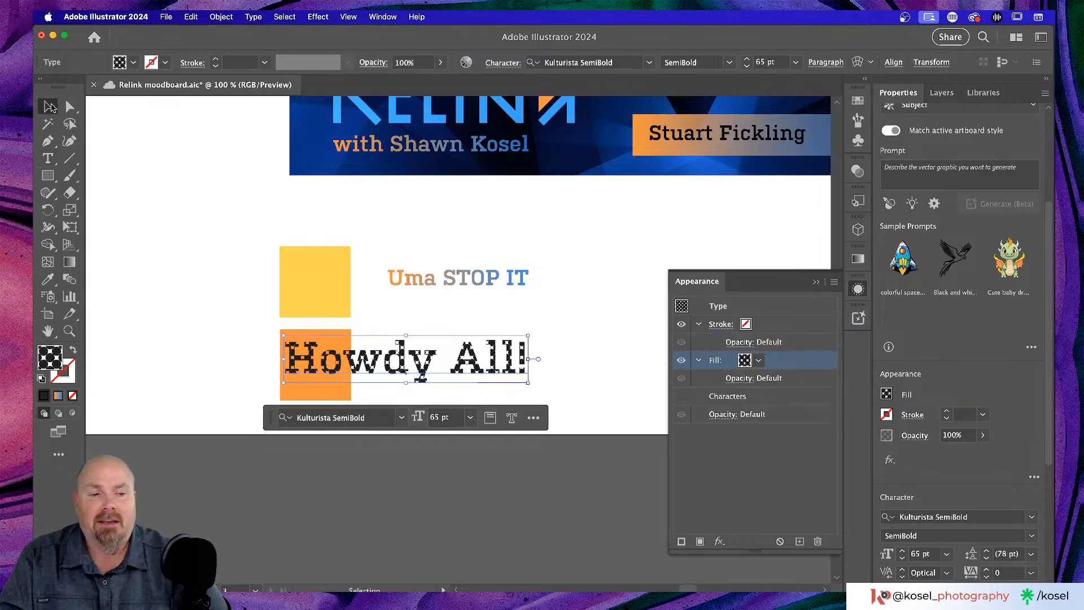
left_click_drag(476, 364, 594, 225)
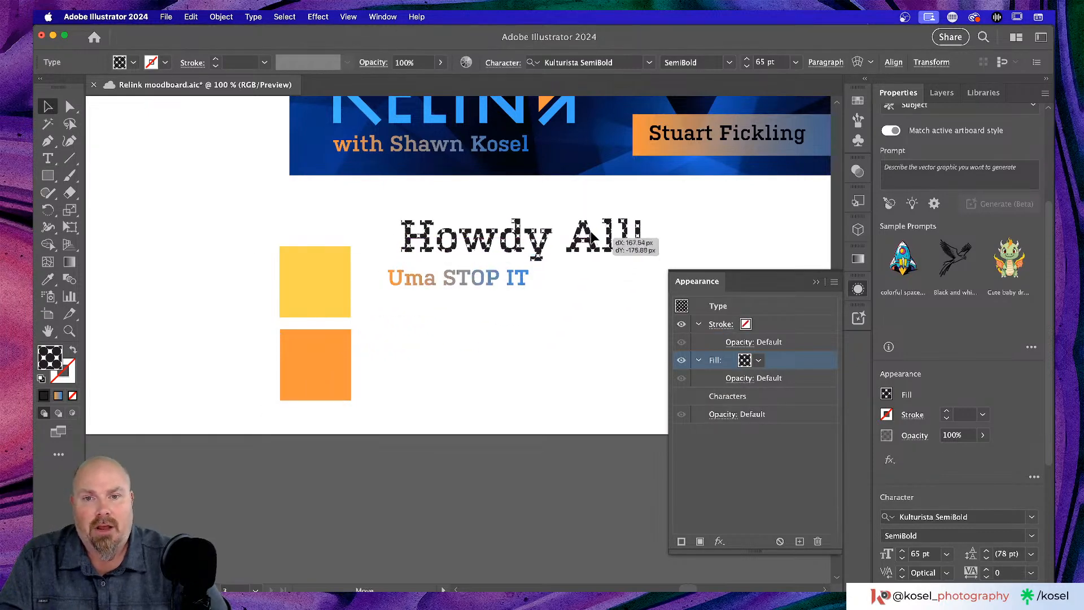
left_click(560, 355)
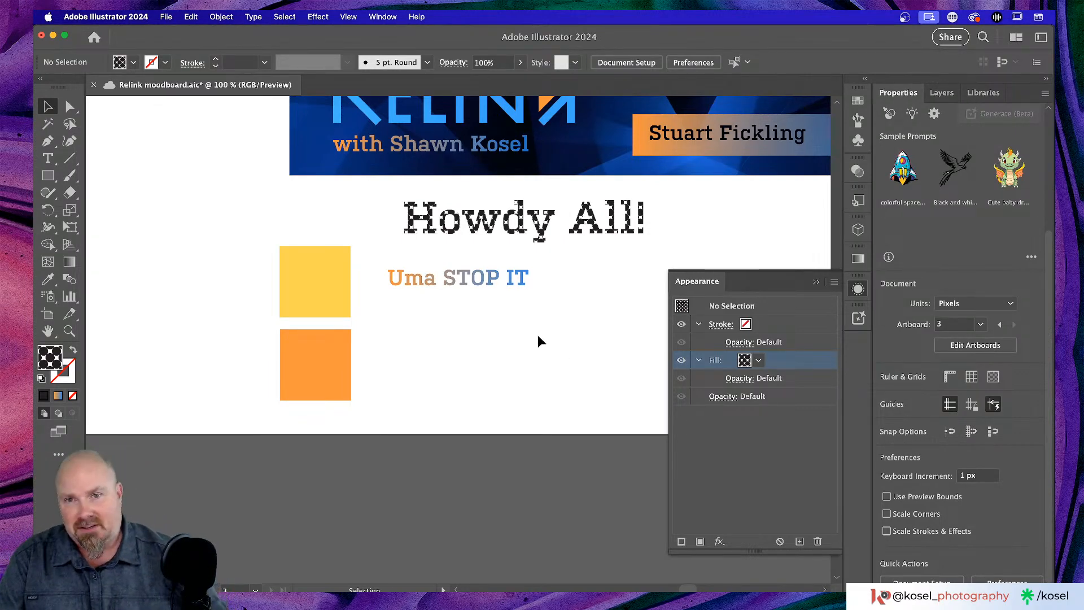
- Zoom out to 50%, collapse the Appearance panel into the dock, and pan to the first artboard
scroll(537, 337, "up", 5)
scroll(537, 337, "right", 3)
scroll(537, 341, "up", 5)
scroll(537, 341, "right", 2)
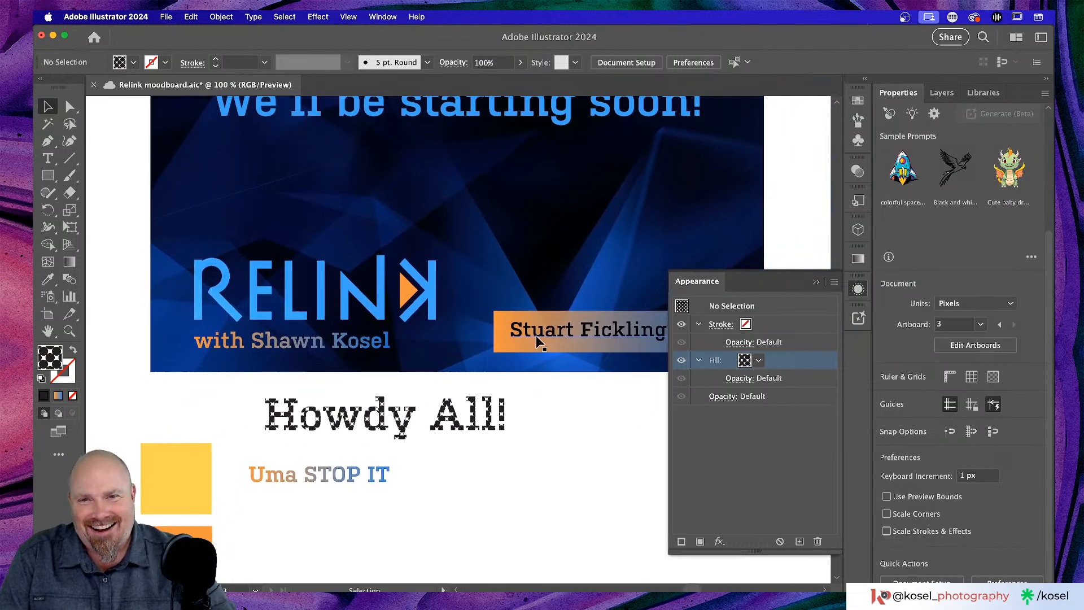
key("super+minus")
key("super+minus")
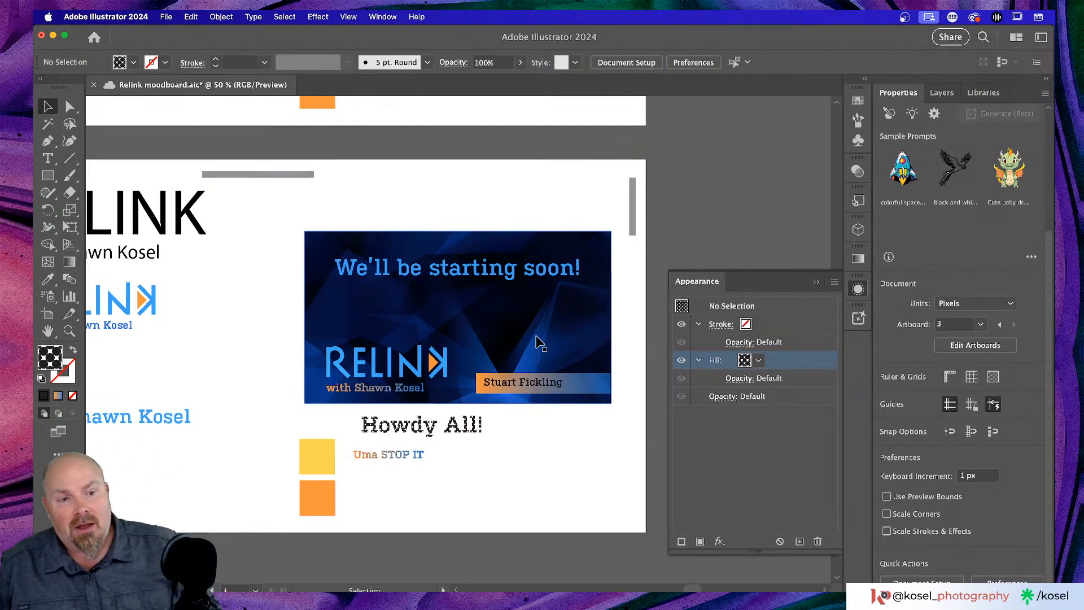
scroll(484, 322, "down", 3)
scroll(484, 322, "left", 2)
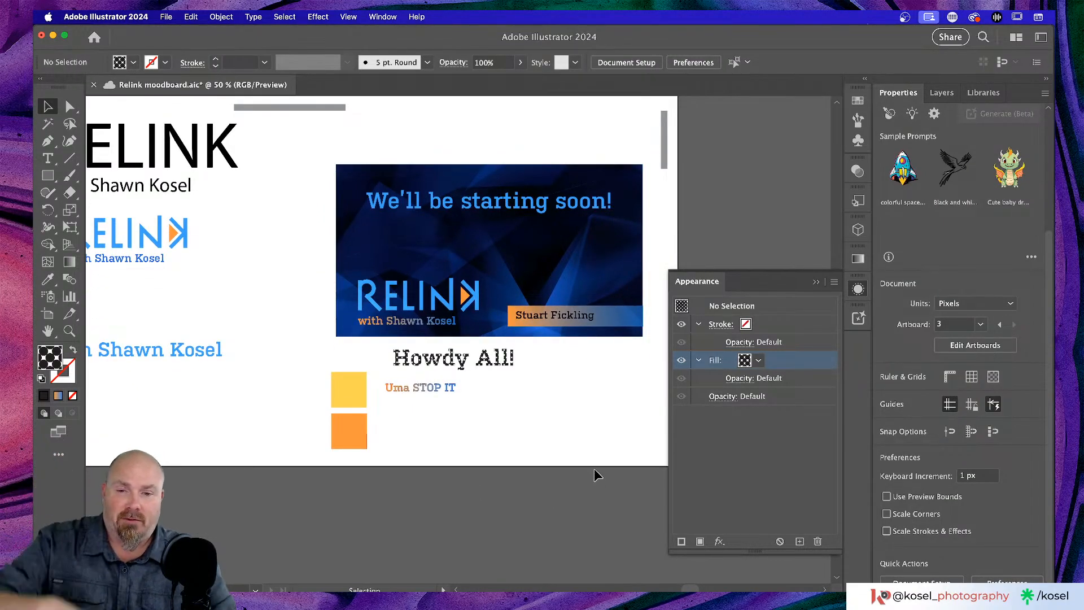
scroll(575, 419, "left", 2)
scroll(574, 419, "up", 1)
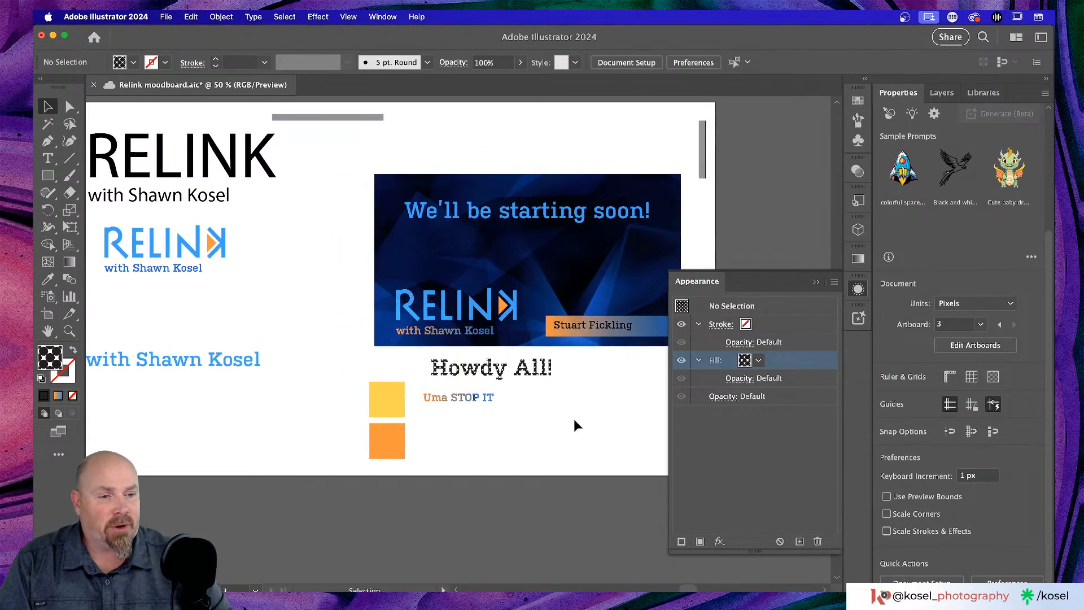
scroll(573, 419, "left", 8)
scroll(573, 419, "up", 3)
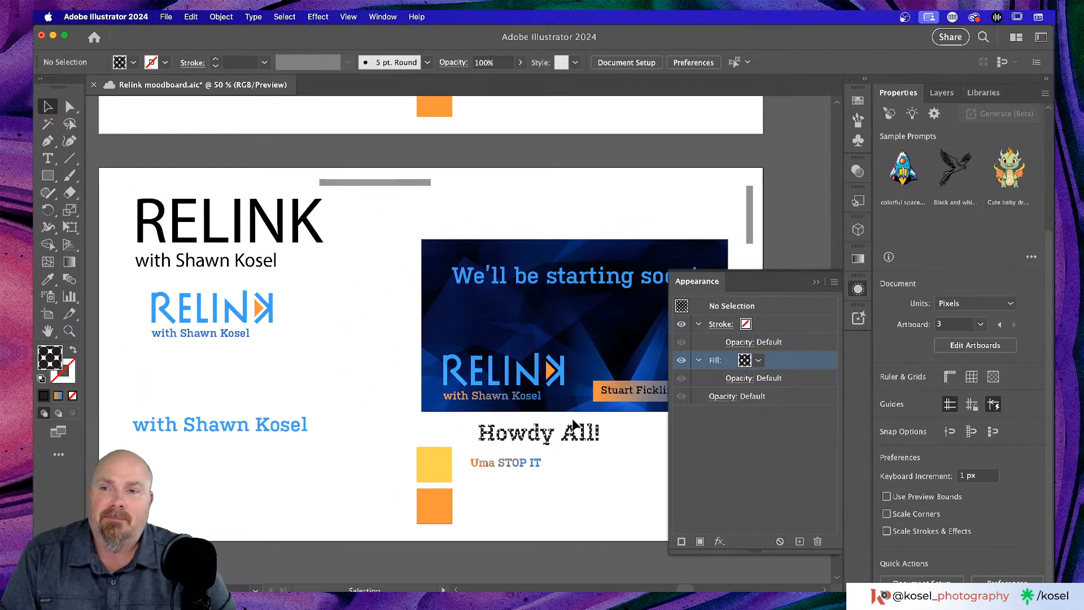
scroll(571, 418, "right", 15)
scroll(575, 415, "down", 6)
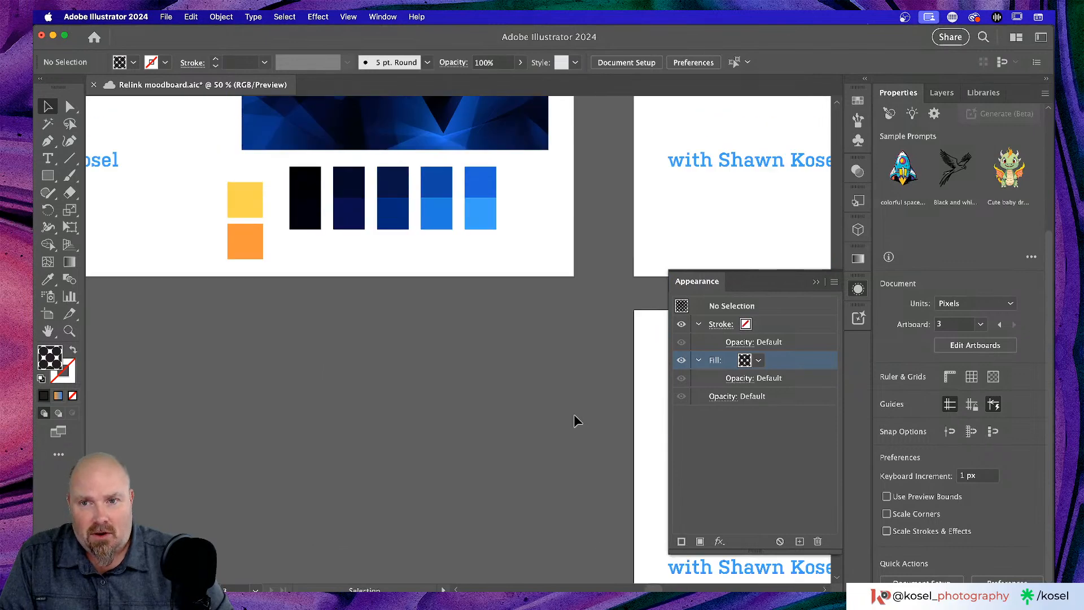
scroll(575, 418, "up", 6)
scroll(575, 418, "left", 3)
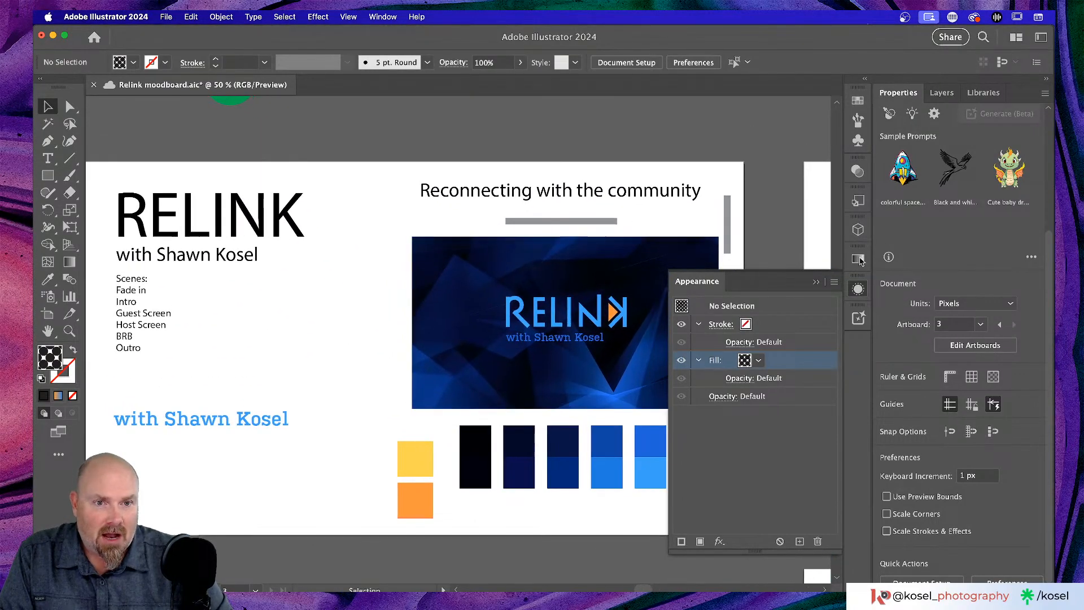
left_click(814, 282)
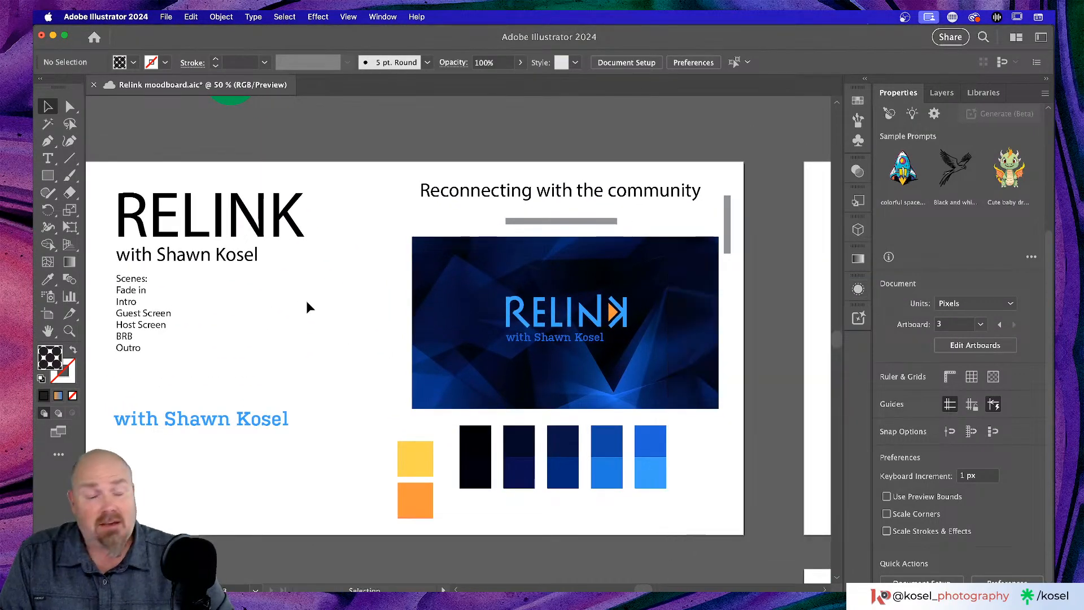
scroll(307, 307, "left", 2)
scroll(306, 307, "down", 2)
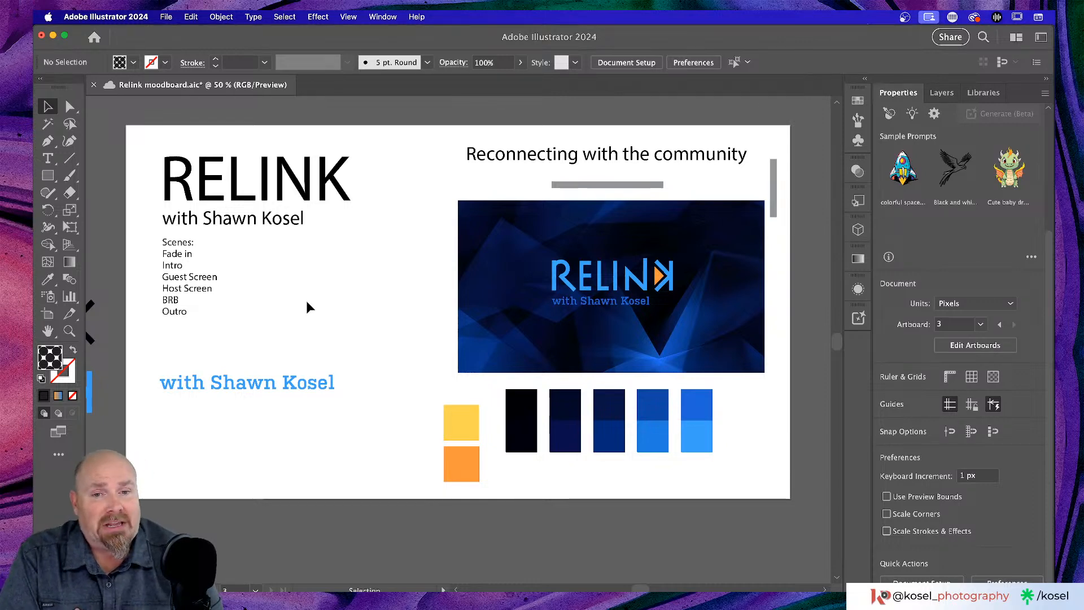
- Save the moodboard and briefly zoom in to inspect the first artboard
key("super+s")
key("super+equal")
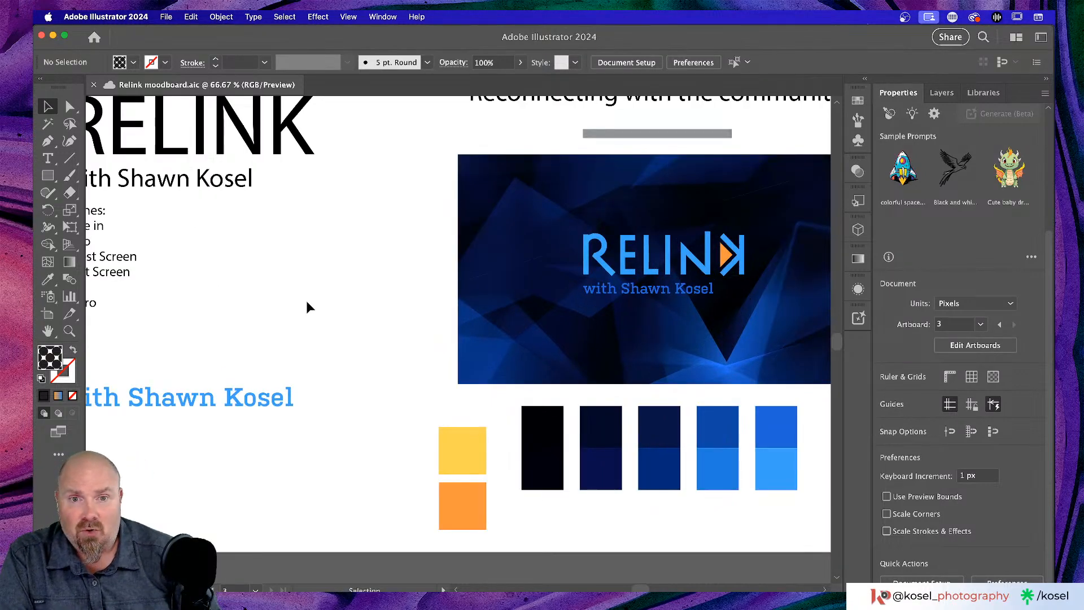
scroll(331, 293, "right", 3)
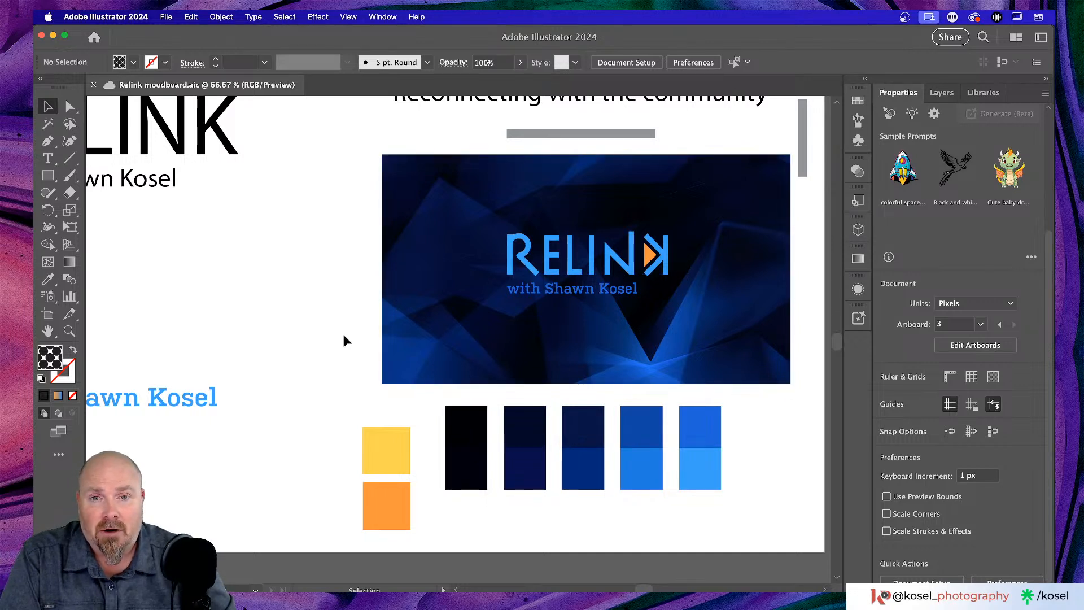
scroll(344, 336, "up", 2)
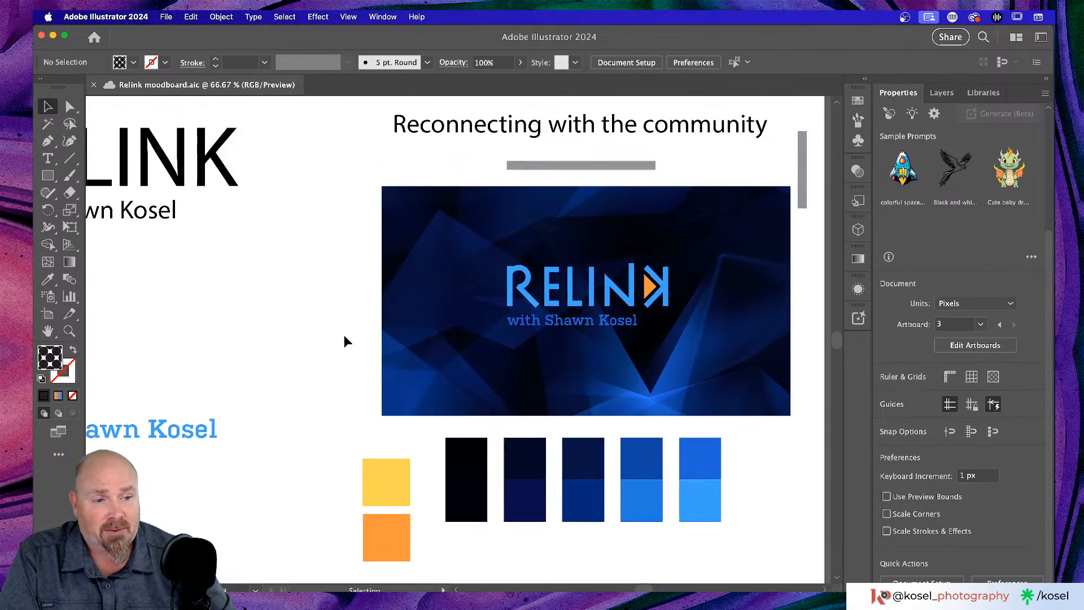
scroll(344, 334, "left", 3)
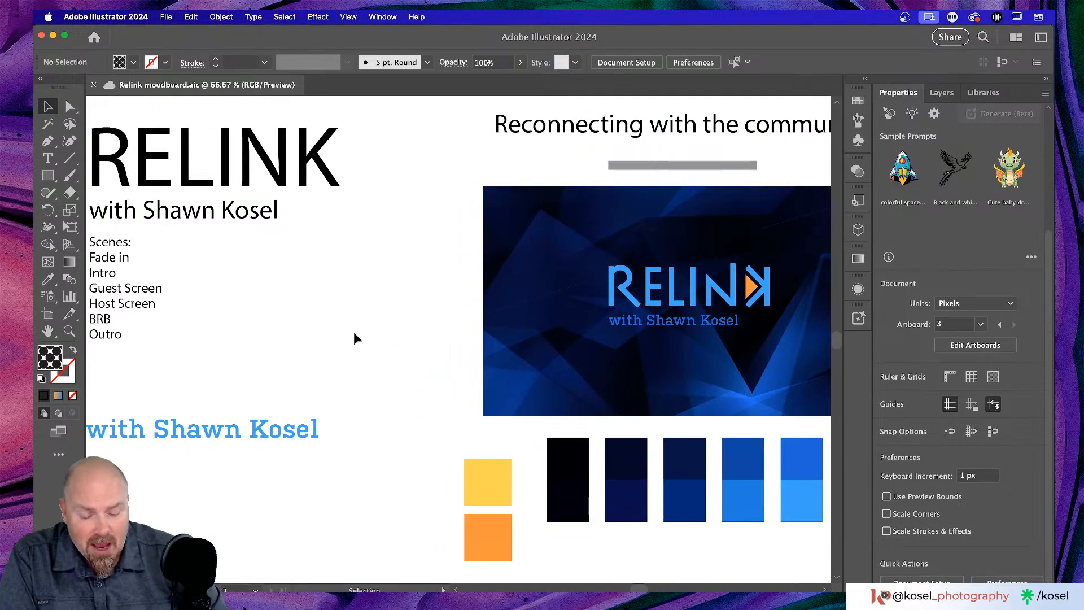
key("super+minus")
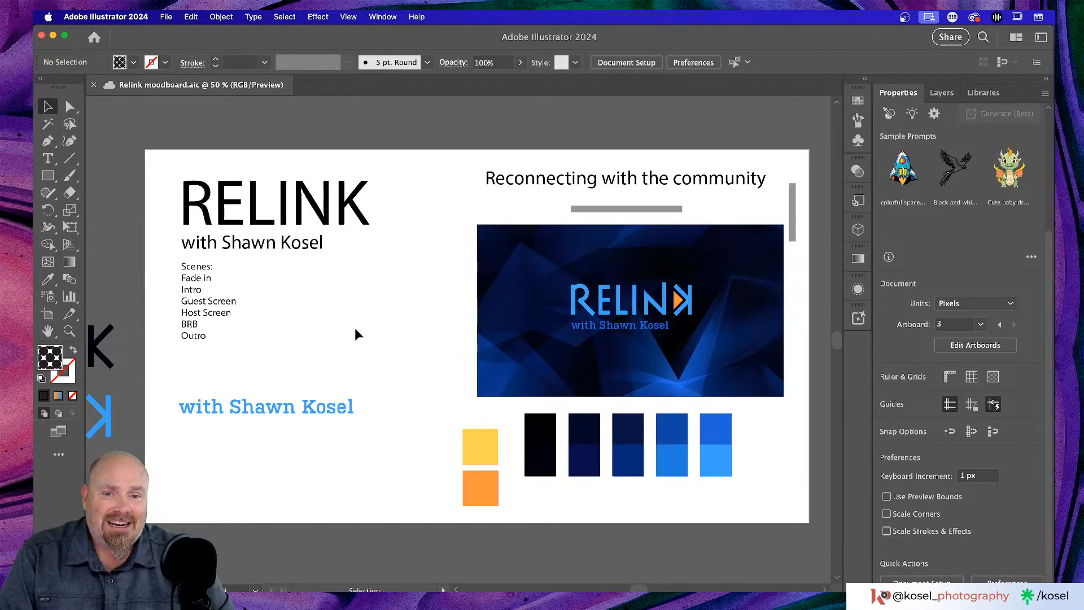
- Scroll over to the second artboard and switch to the Finder Downloads window
scroll(355, 328, "right", 2)
scroll(356, 332, "right", 15)
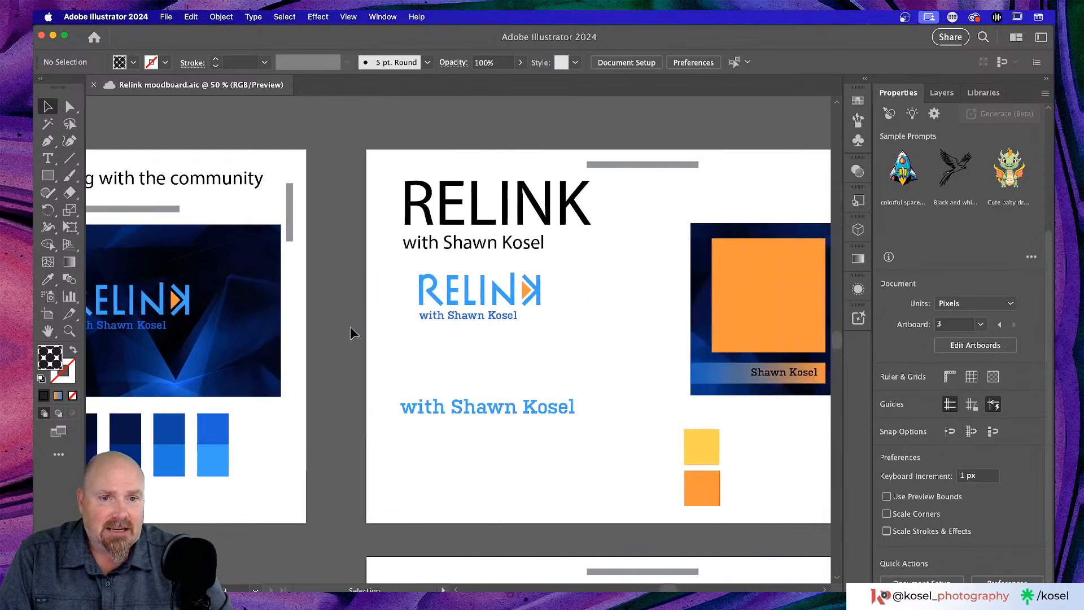
scroll(350, 334, "right", 1)
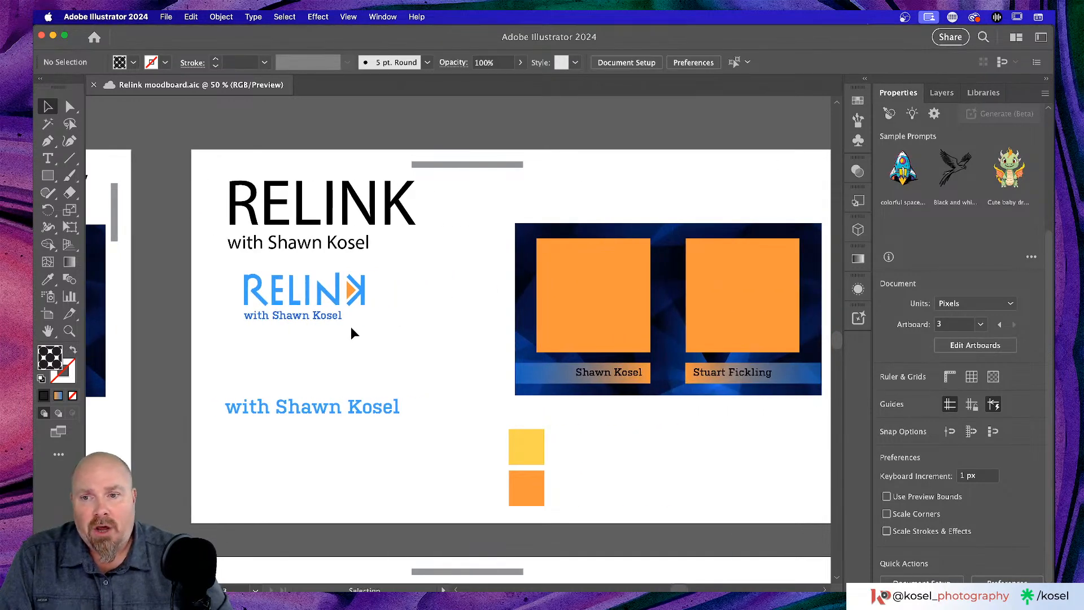
scroll(351, 333, "right", 2)
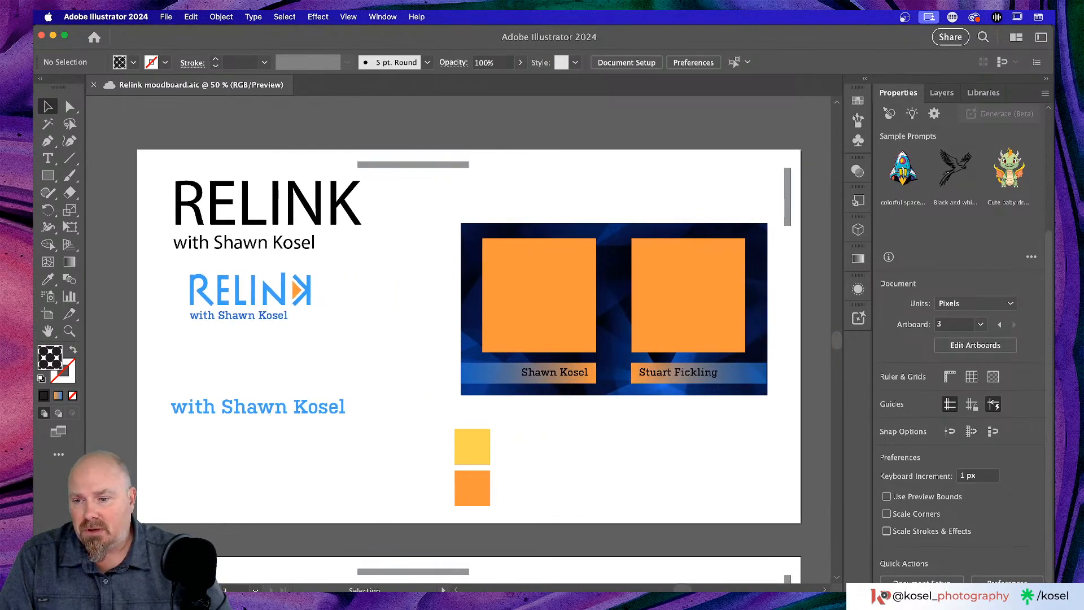
key("super+Tab")
- Quick Look preview AdobeStock_382529306.mov, then close the Downloads window
left_click(532, 246)
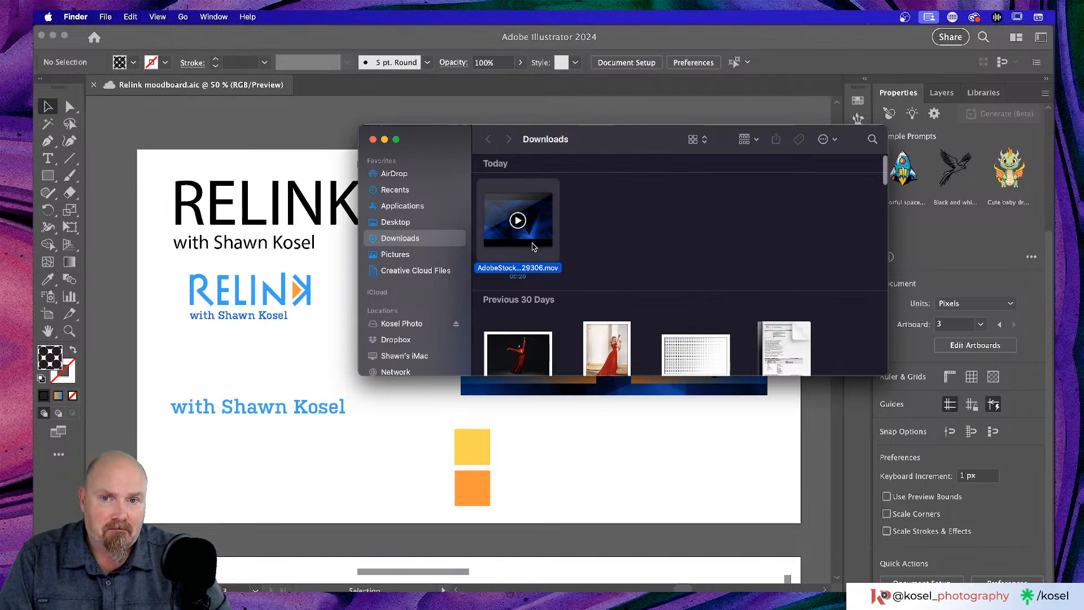
key("space")
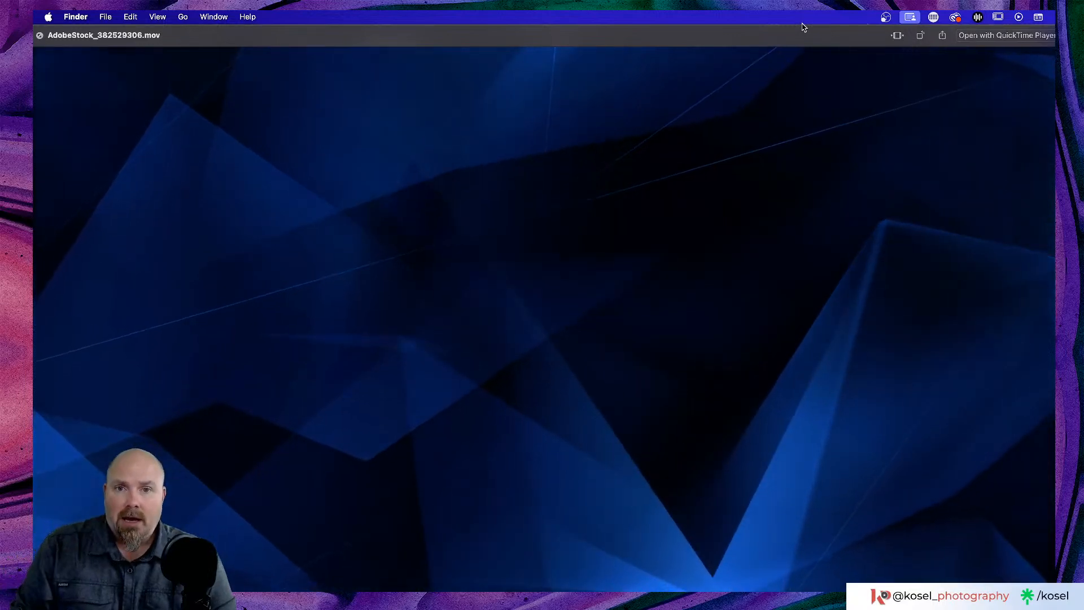
key("space")
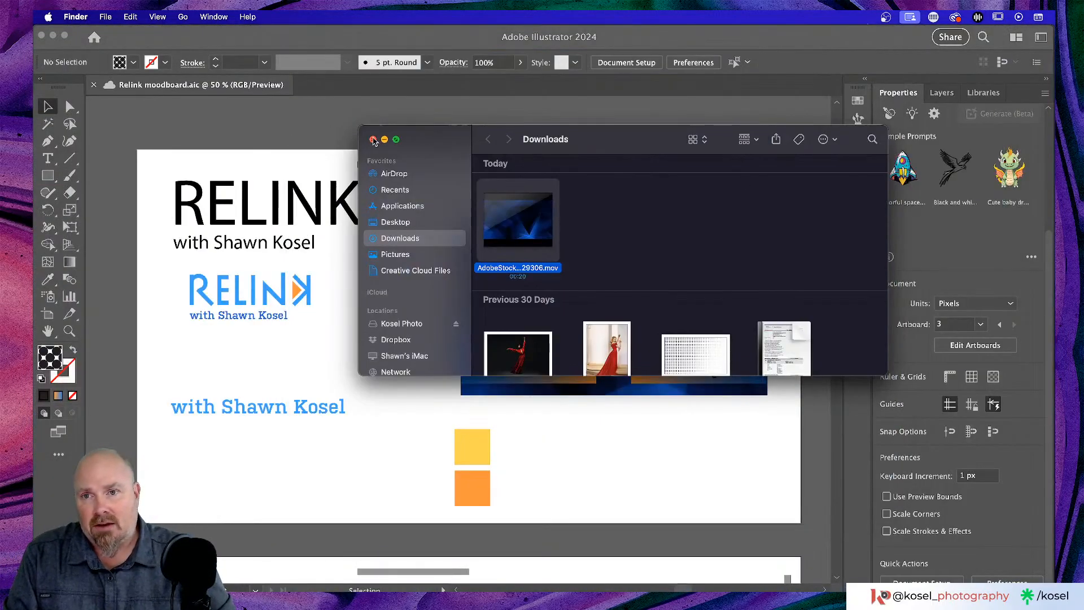
left_click(373, 140)
- Scroll down to the 'We'll be starting soon!' artboard and reactivate the Illustrator window
scroll(464, 305, "right", 2)
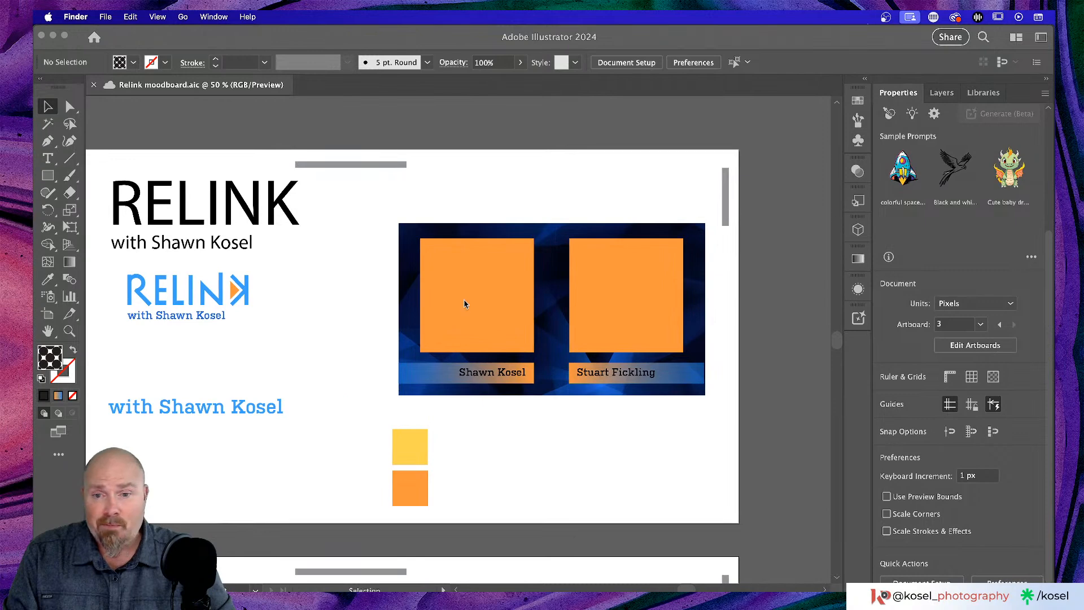
scroll(464, 304, "down", 10)
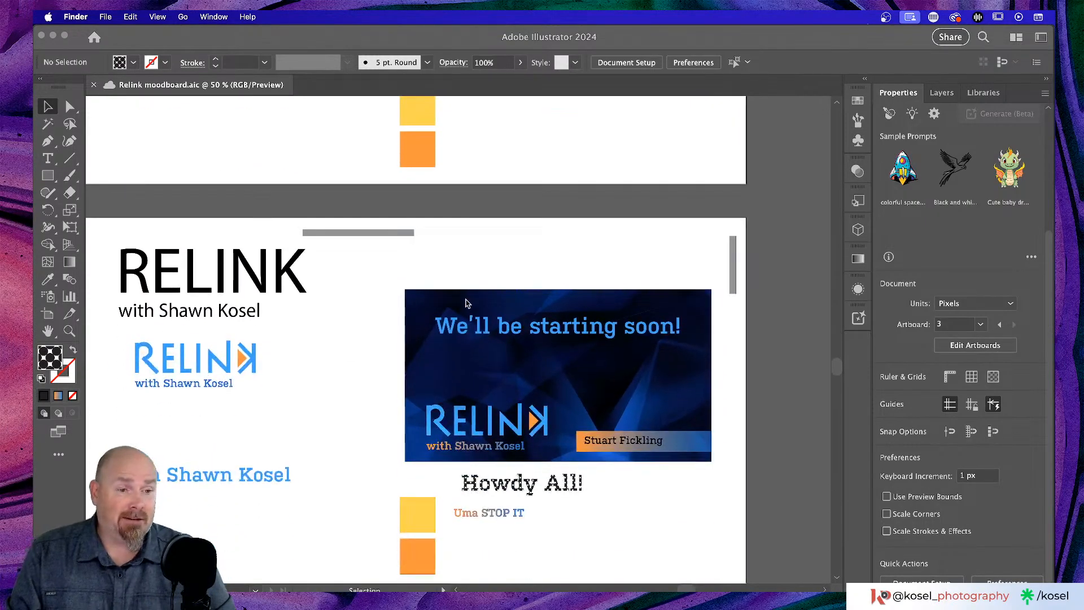
scroll(466, 304, "down", 2)
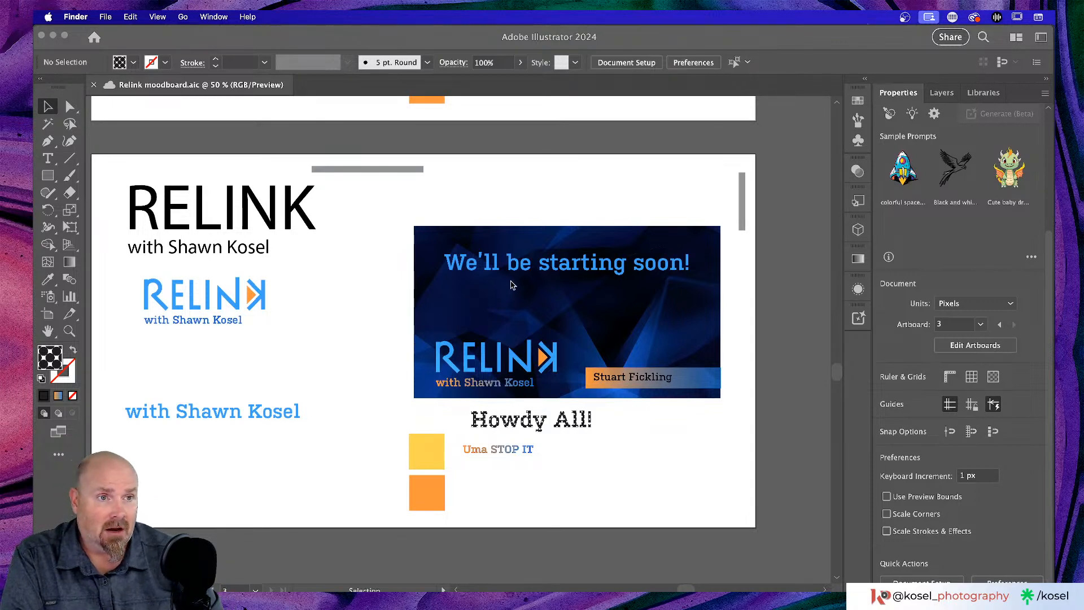
left_click(650, 49)
- Zoom out to view all three moodboard artboards together and pan across them
key("super+minus")
key("super+minus")
key("super+minus")
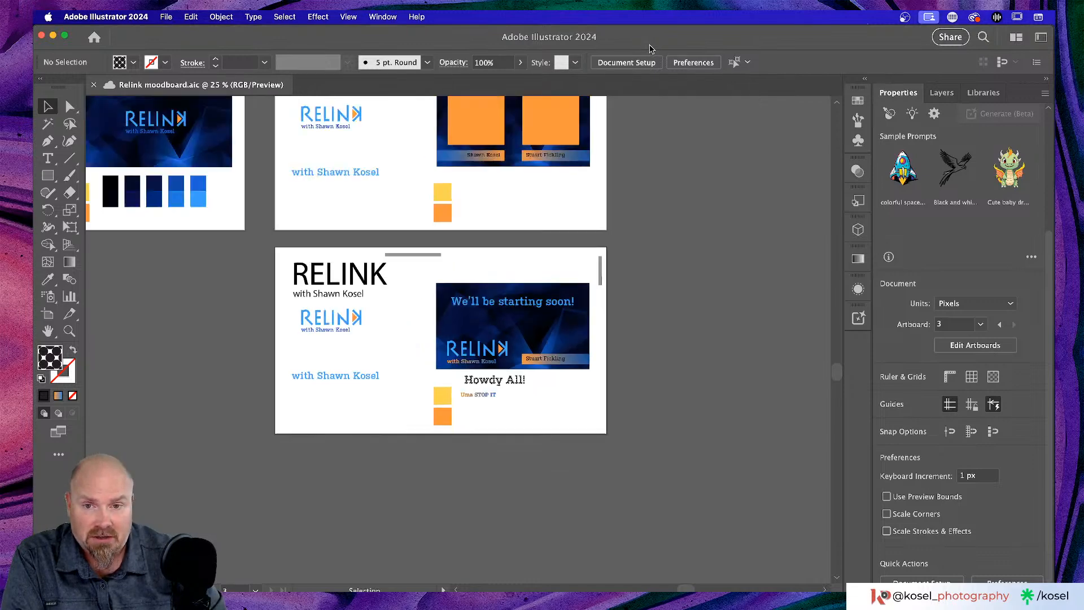
scroll(446, 249, "left", 6)
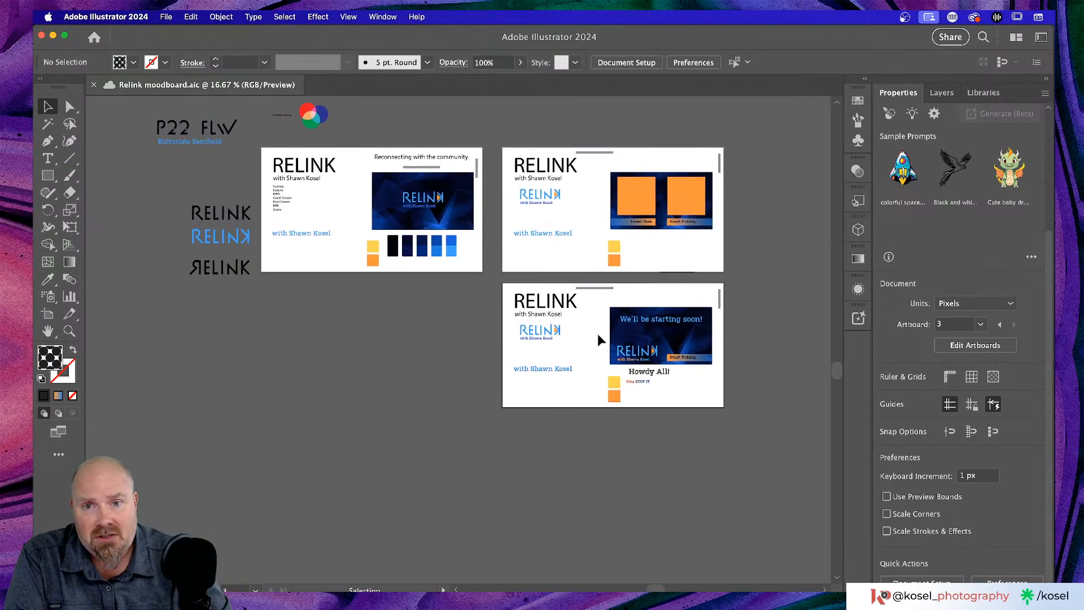
key("super+plus")
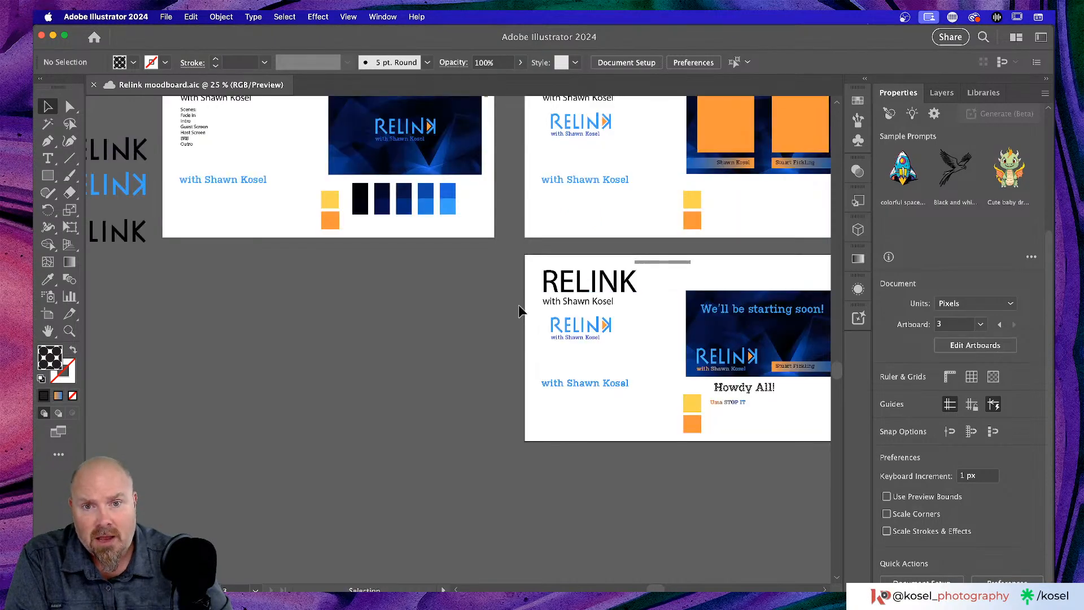
scroll(518, 304, "up", 4)
scroll(518, 303, "right", 2)
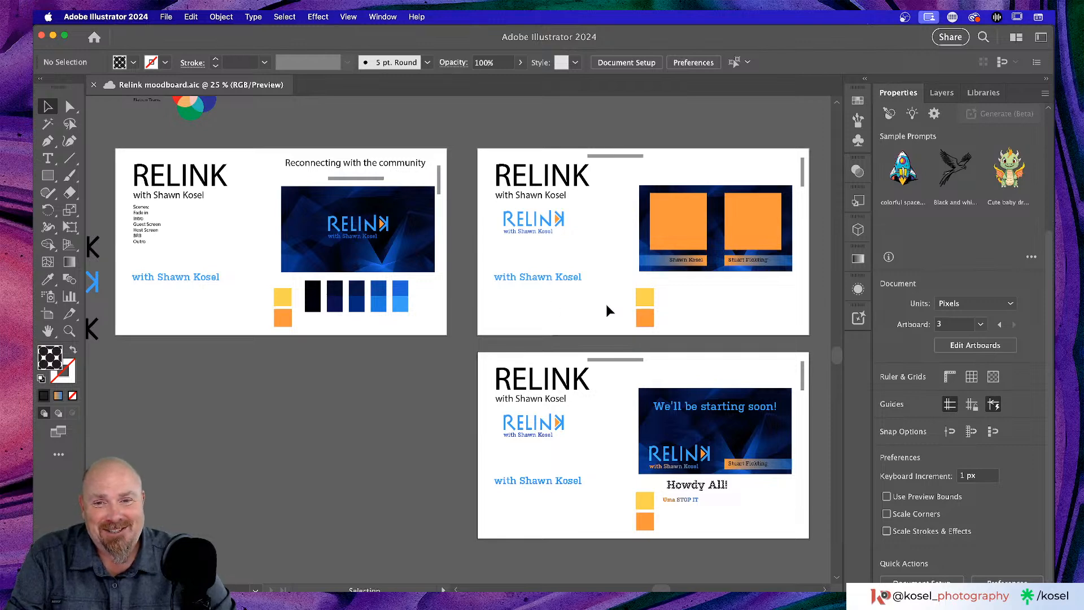
scroll(605, 304, "left", 5)
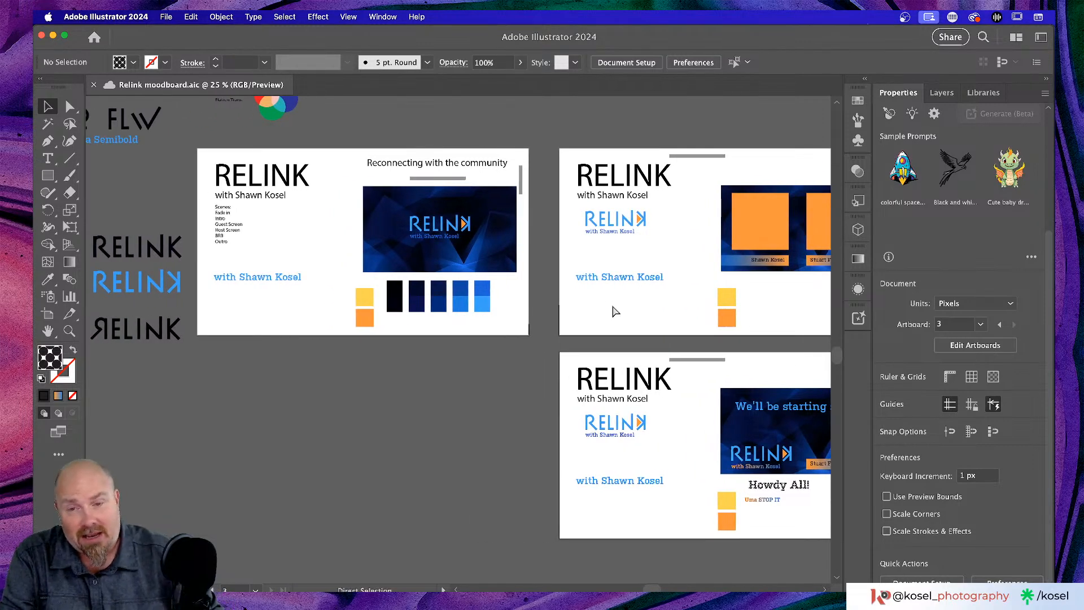
- Zoom to 100% on the first artboard's RELINK logo banner
key("super+equal")
key("super+equal")
key("super+equal")
scroll(662, 278, "up", 3)
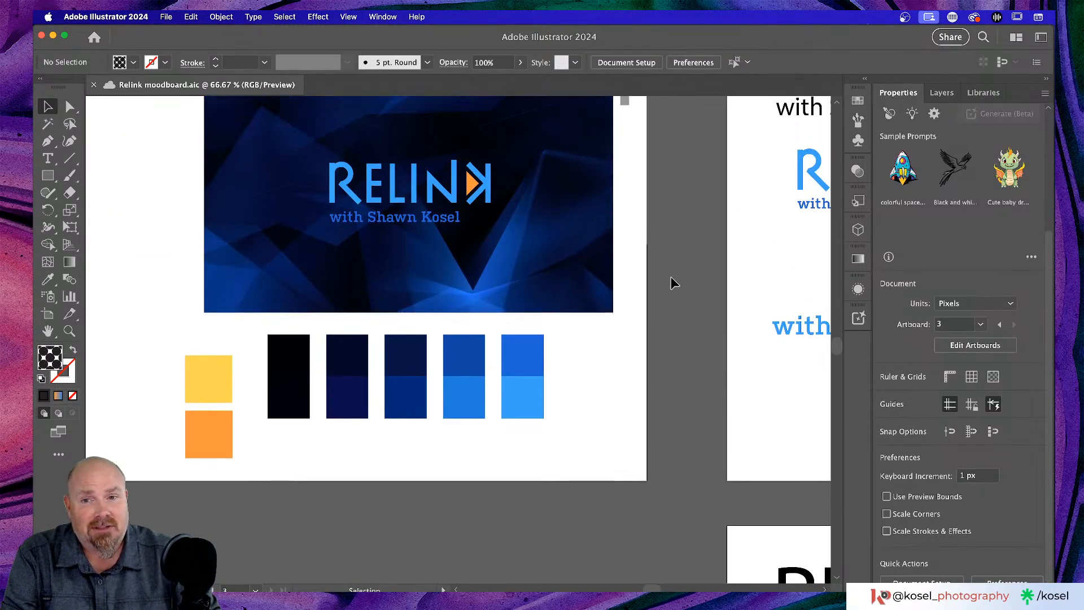
scroll(670, 277, "up", 6)
scroll(670, 278, "left", 6)
key("super+equal")
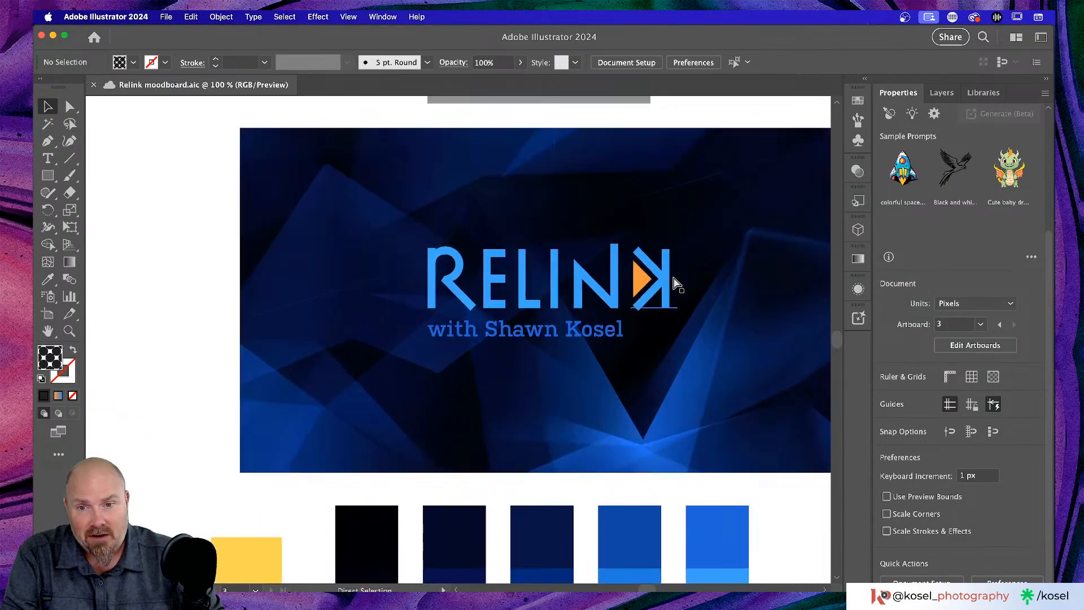
scroll(623, 306, "right", 4)
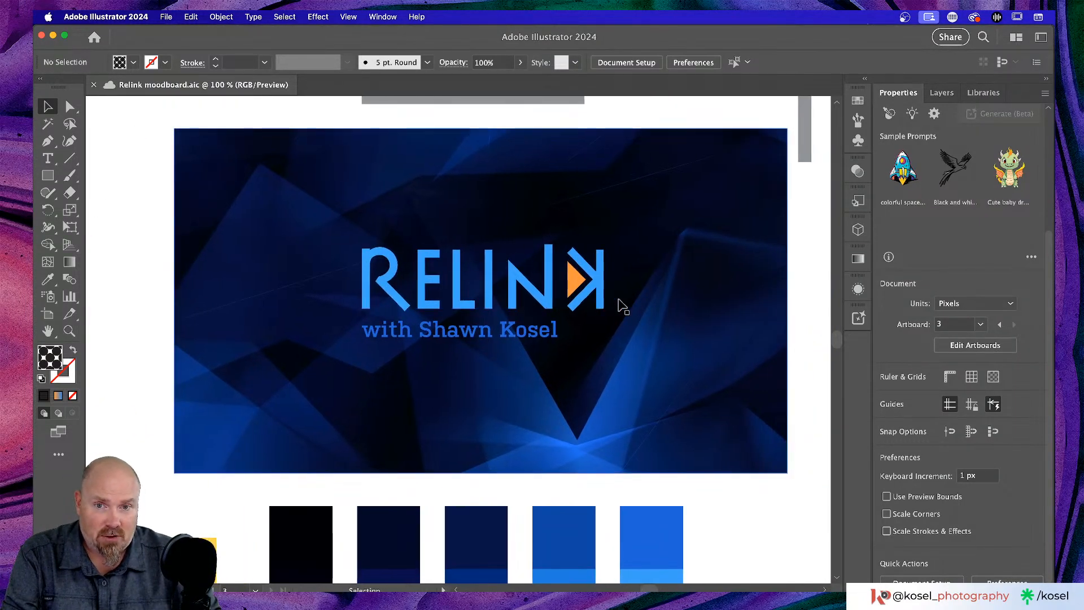